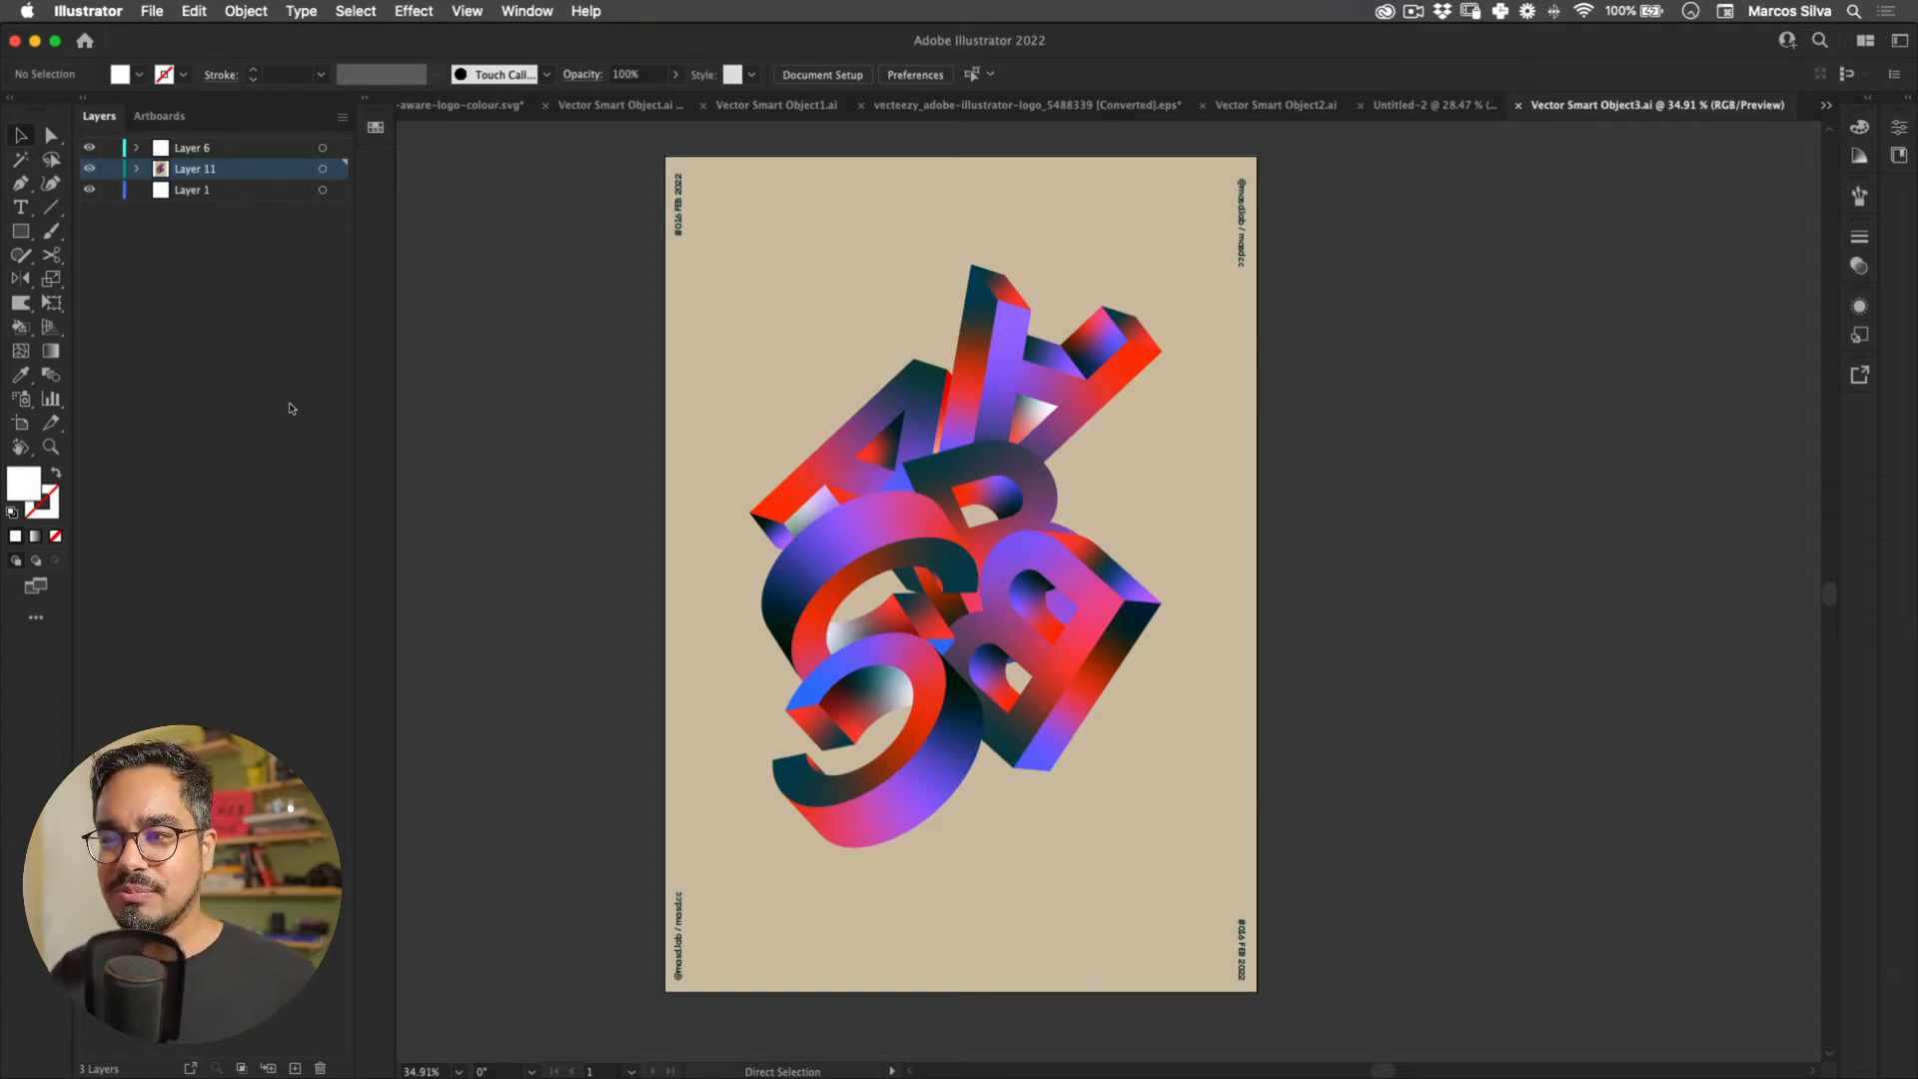
# Step: Look over the finished ABC poster, then start a new document with Cmd+N
pyautogui.press('v')
pyautogui.scroll(-2, 901, 813)
pyautogui.scroll(3, 901, 813)
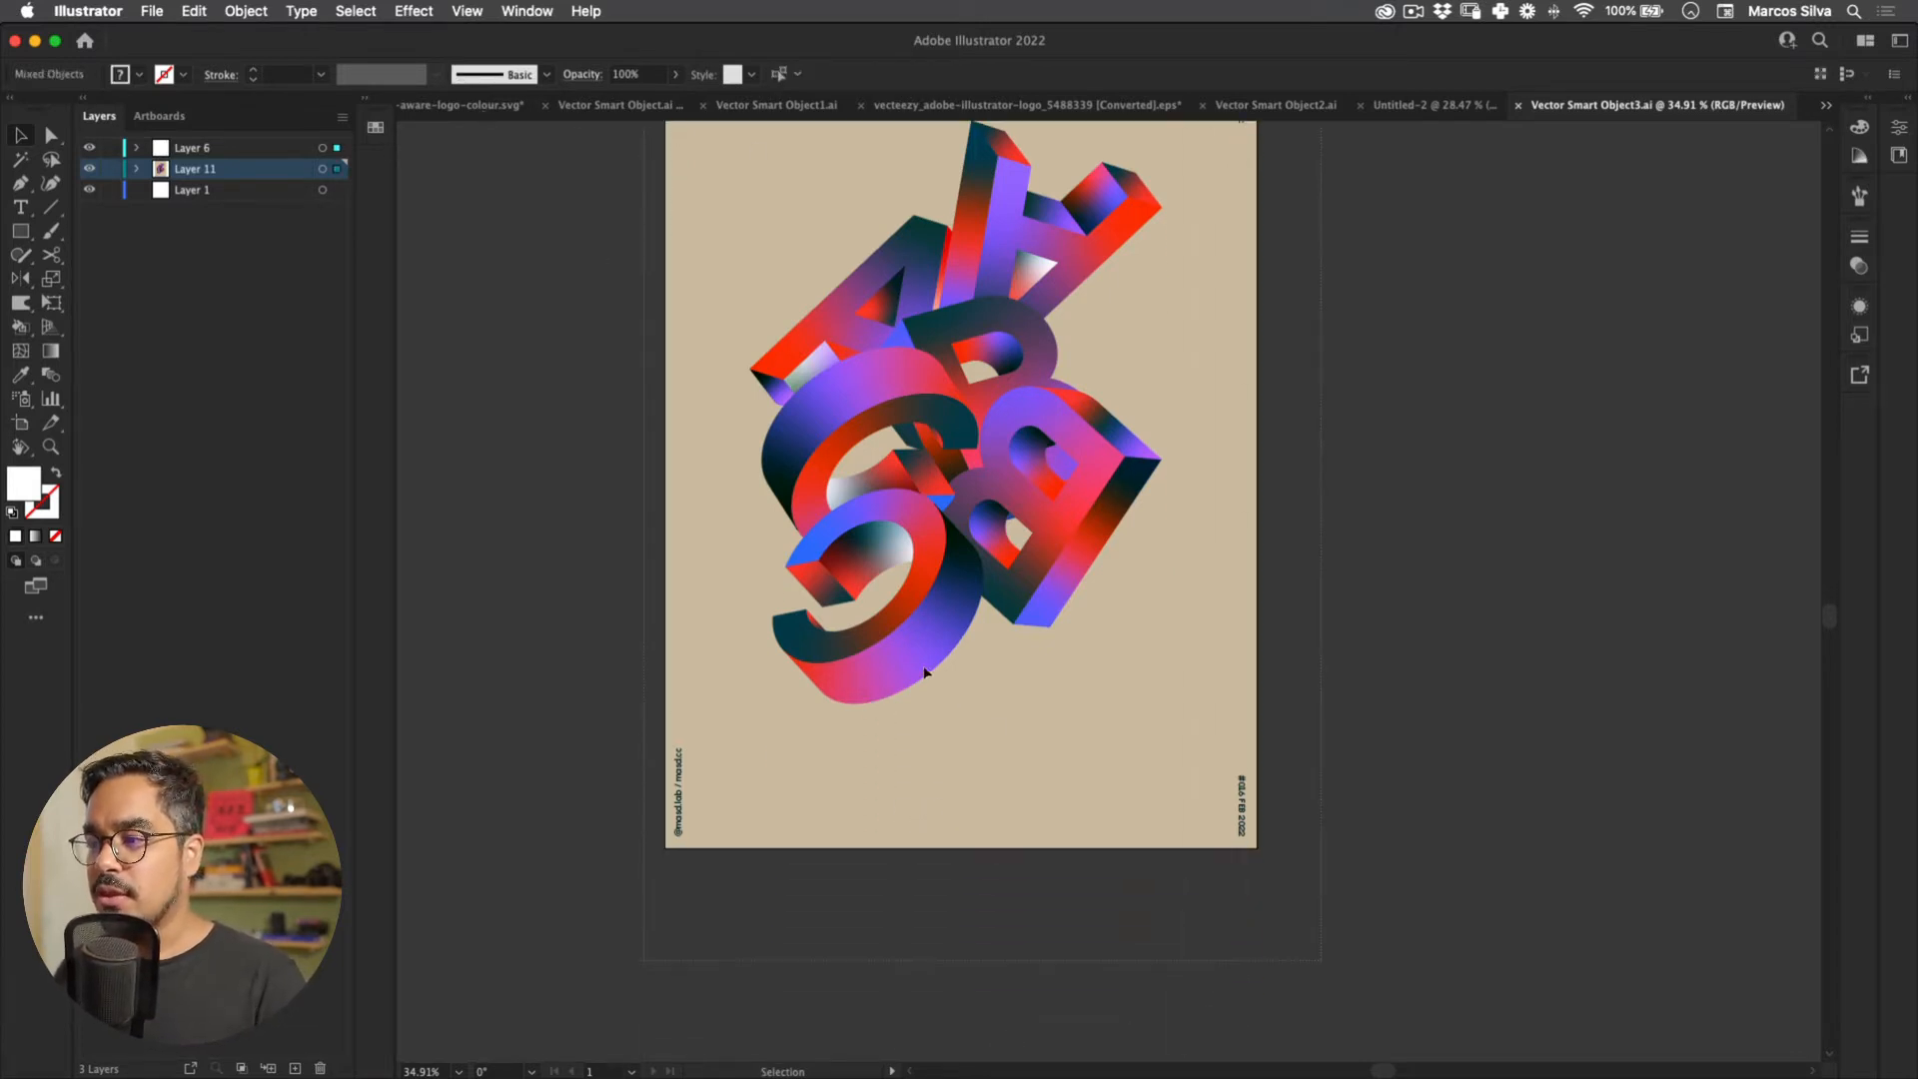
pyautogui.scroll(-2, 847, 431)
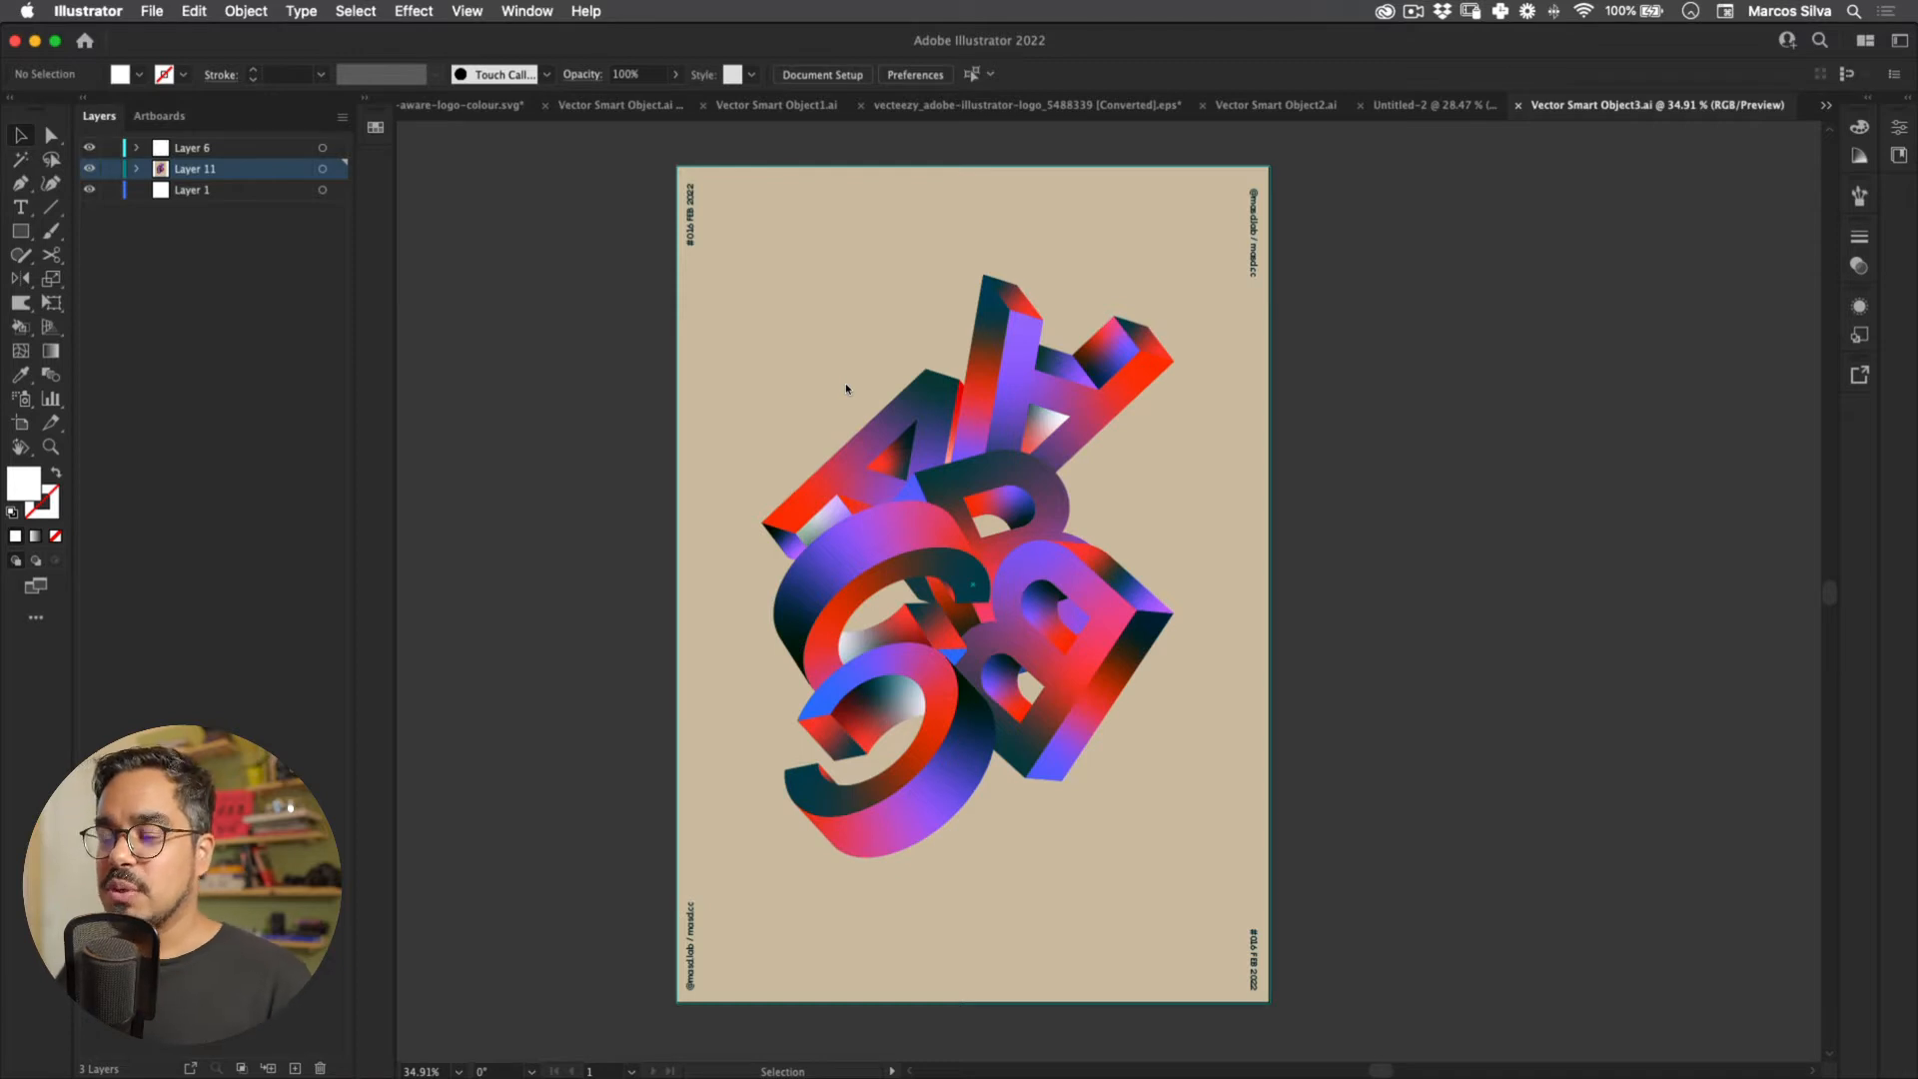
pyautogui.press('a')
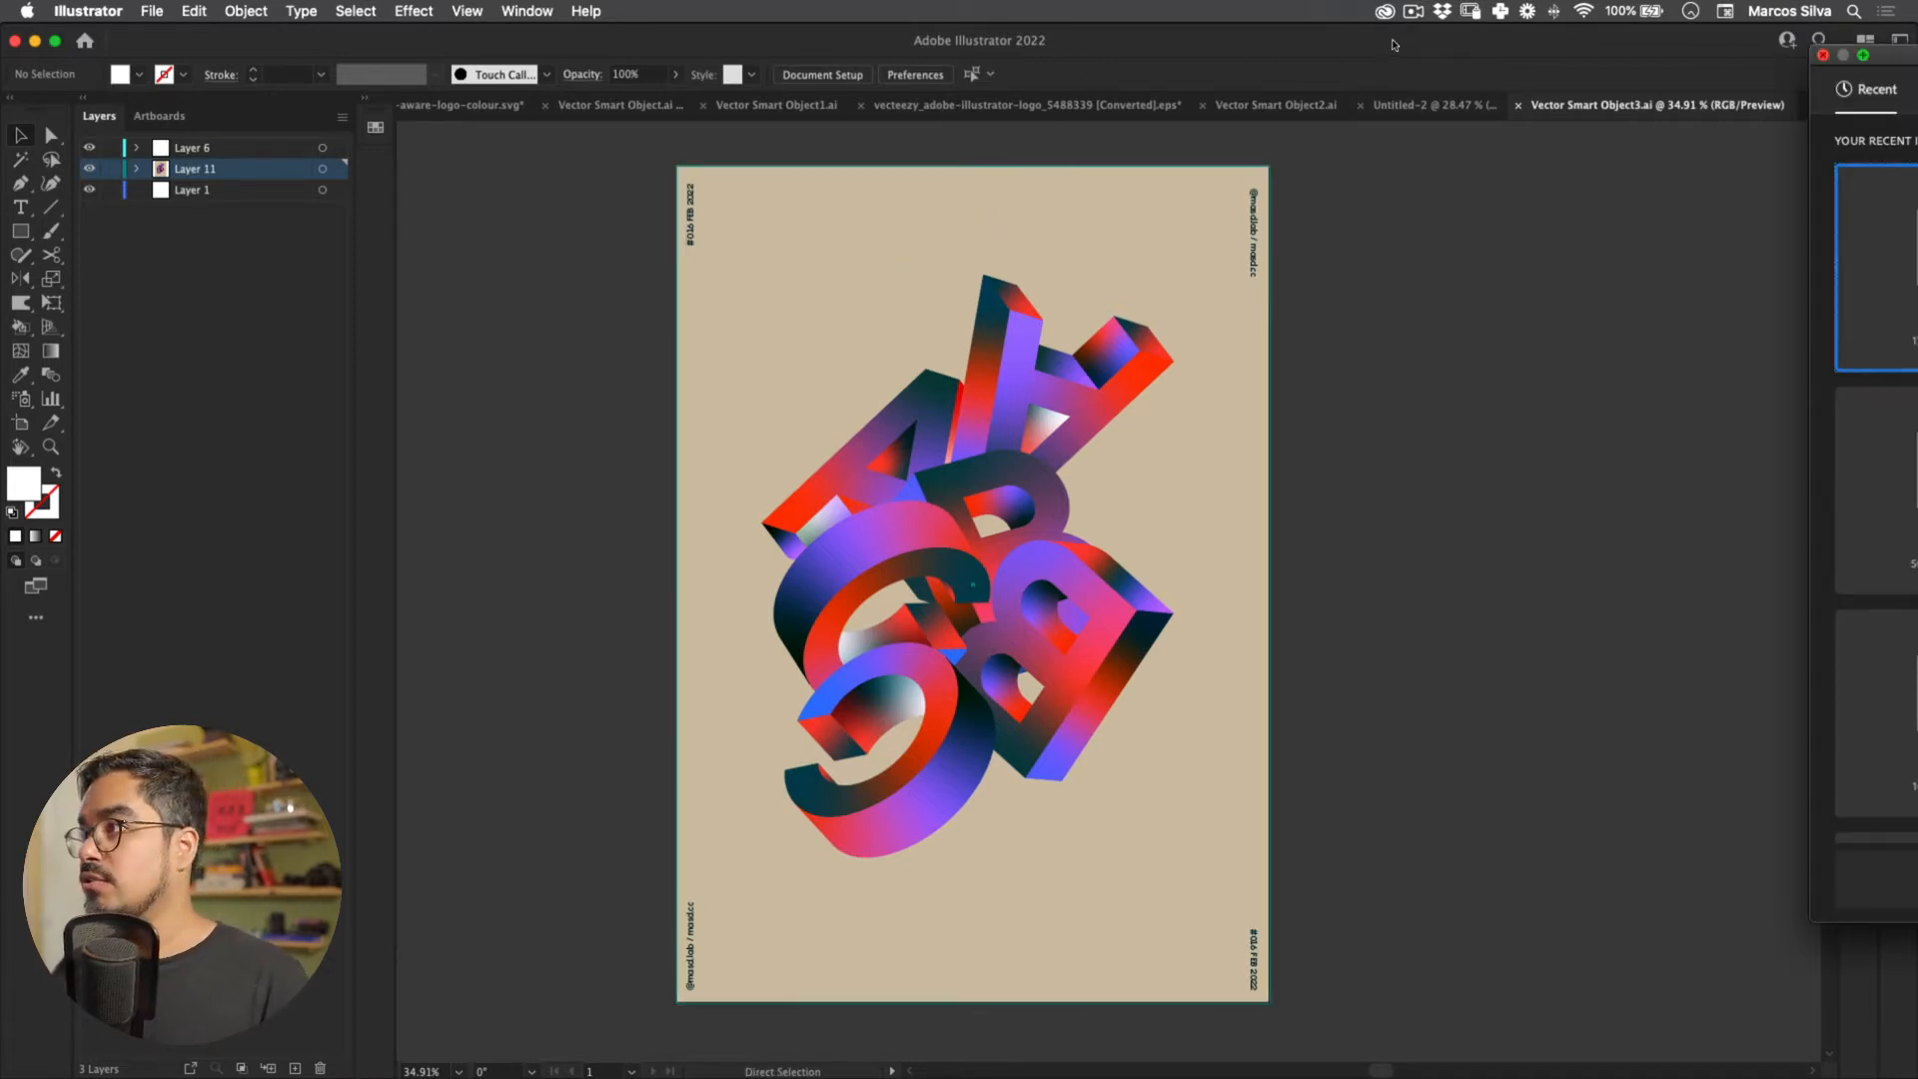
pyautogui.press('super+n')
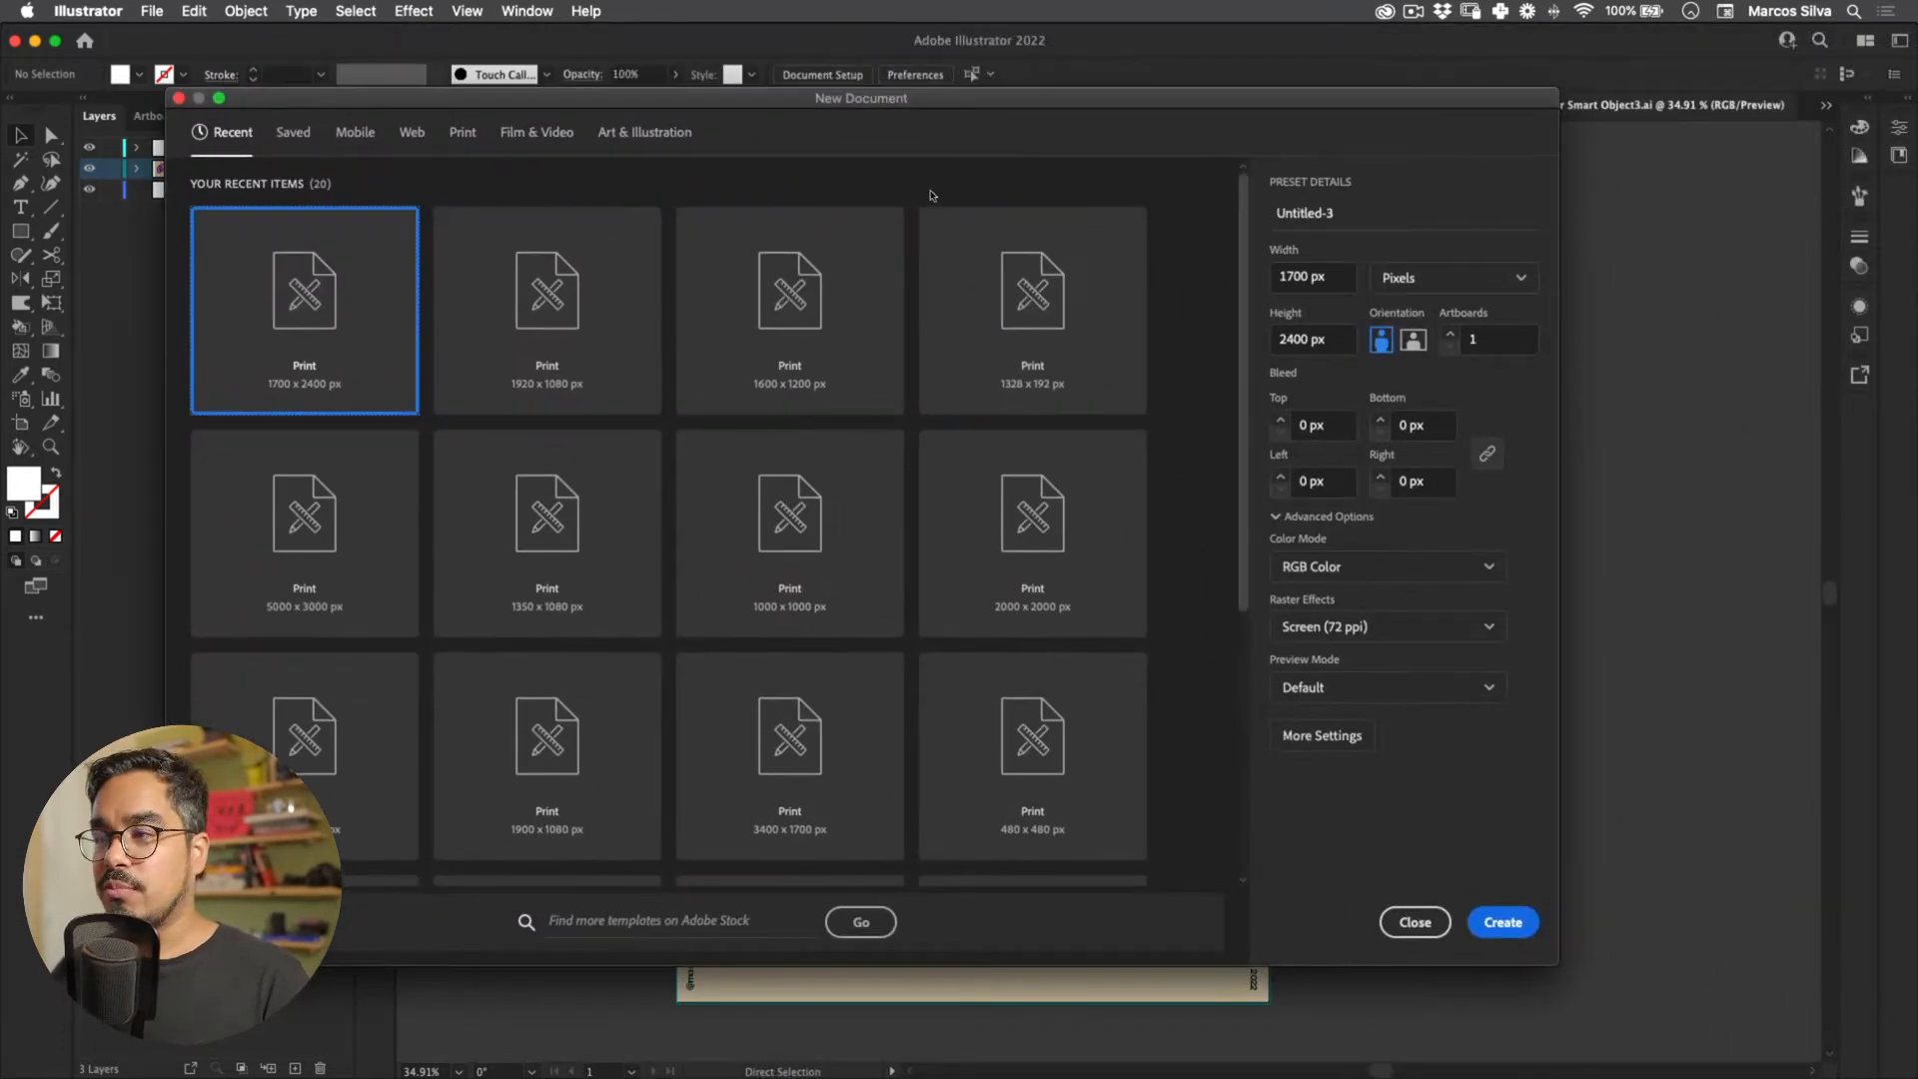
# Step: Create a new 1700 × 2400 px portrait document from the File menu
pyautogui.press('Escape')
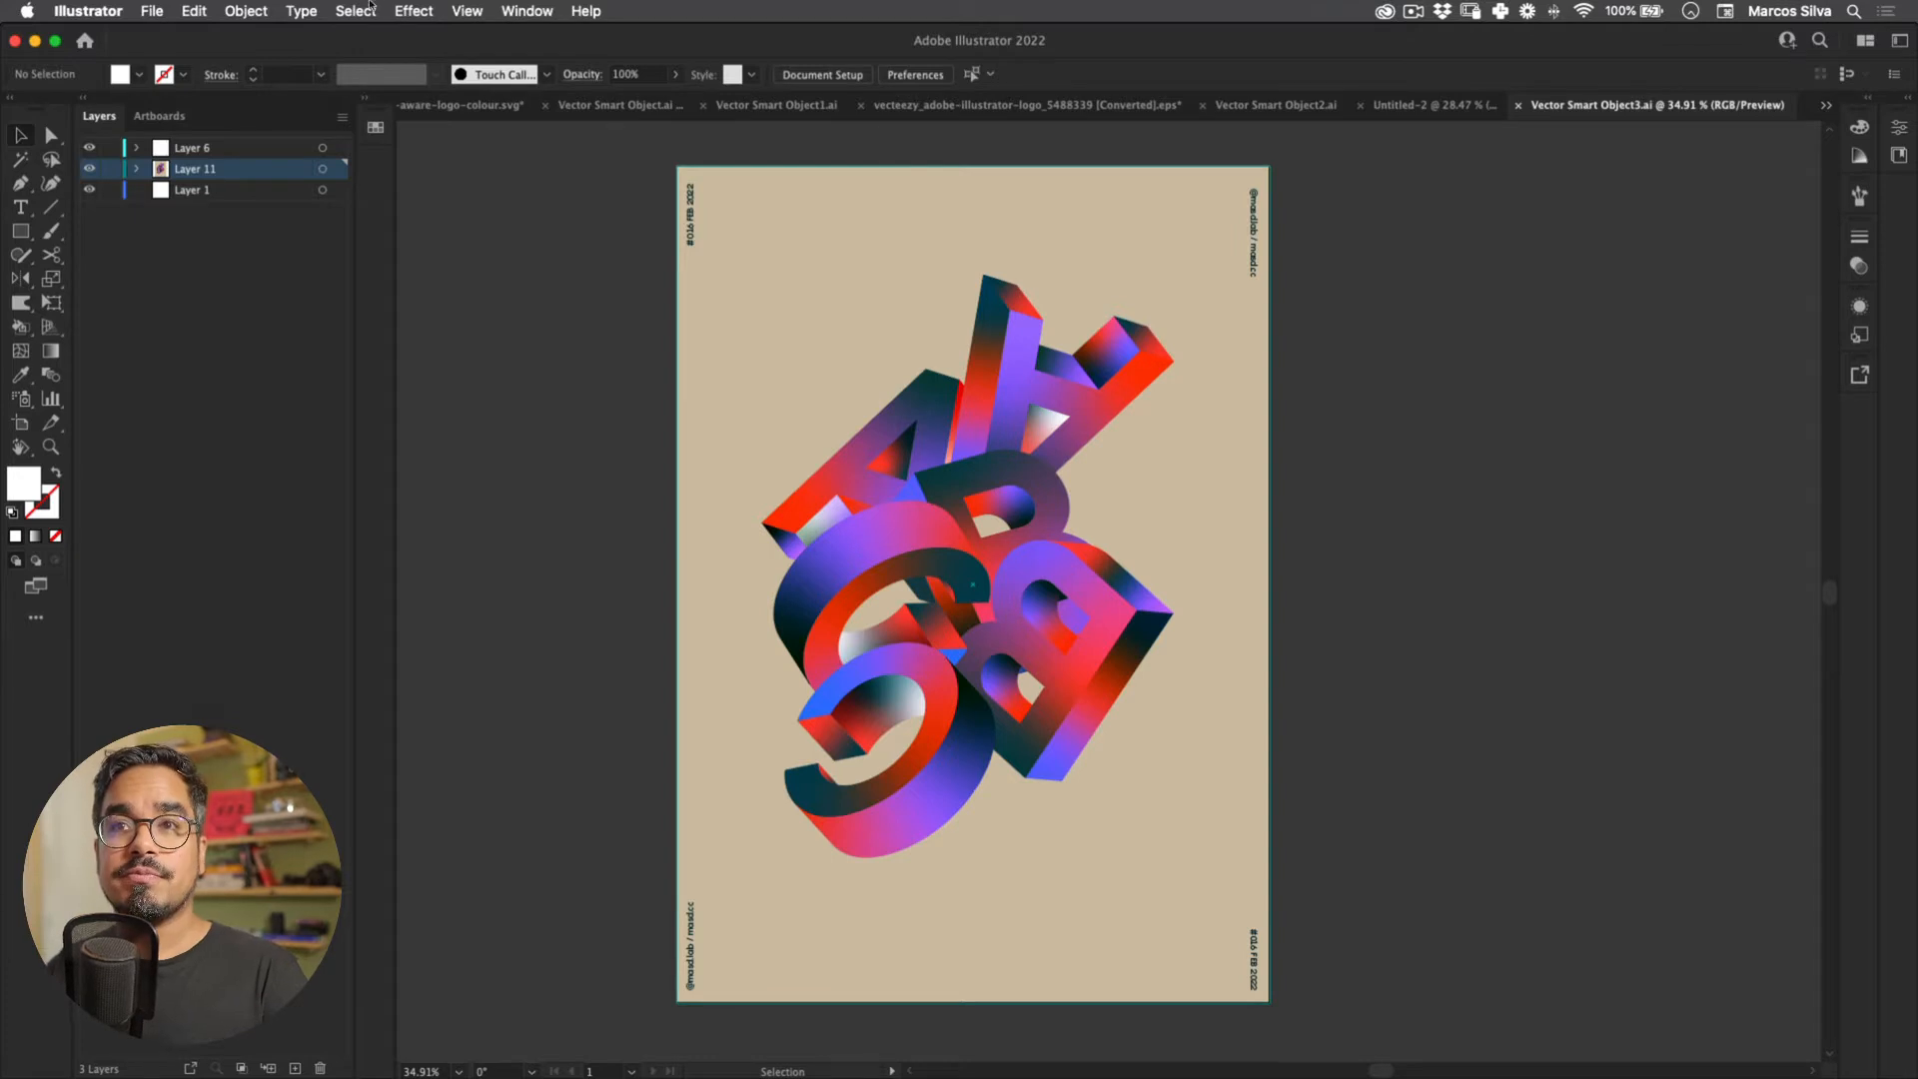
pyautogui.click(145, 13)
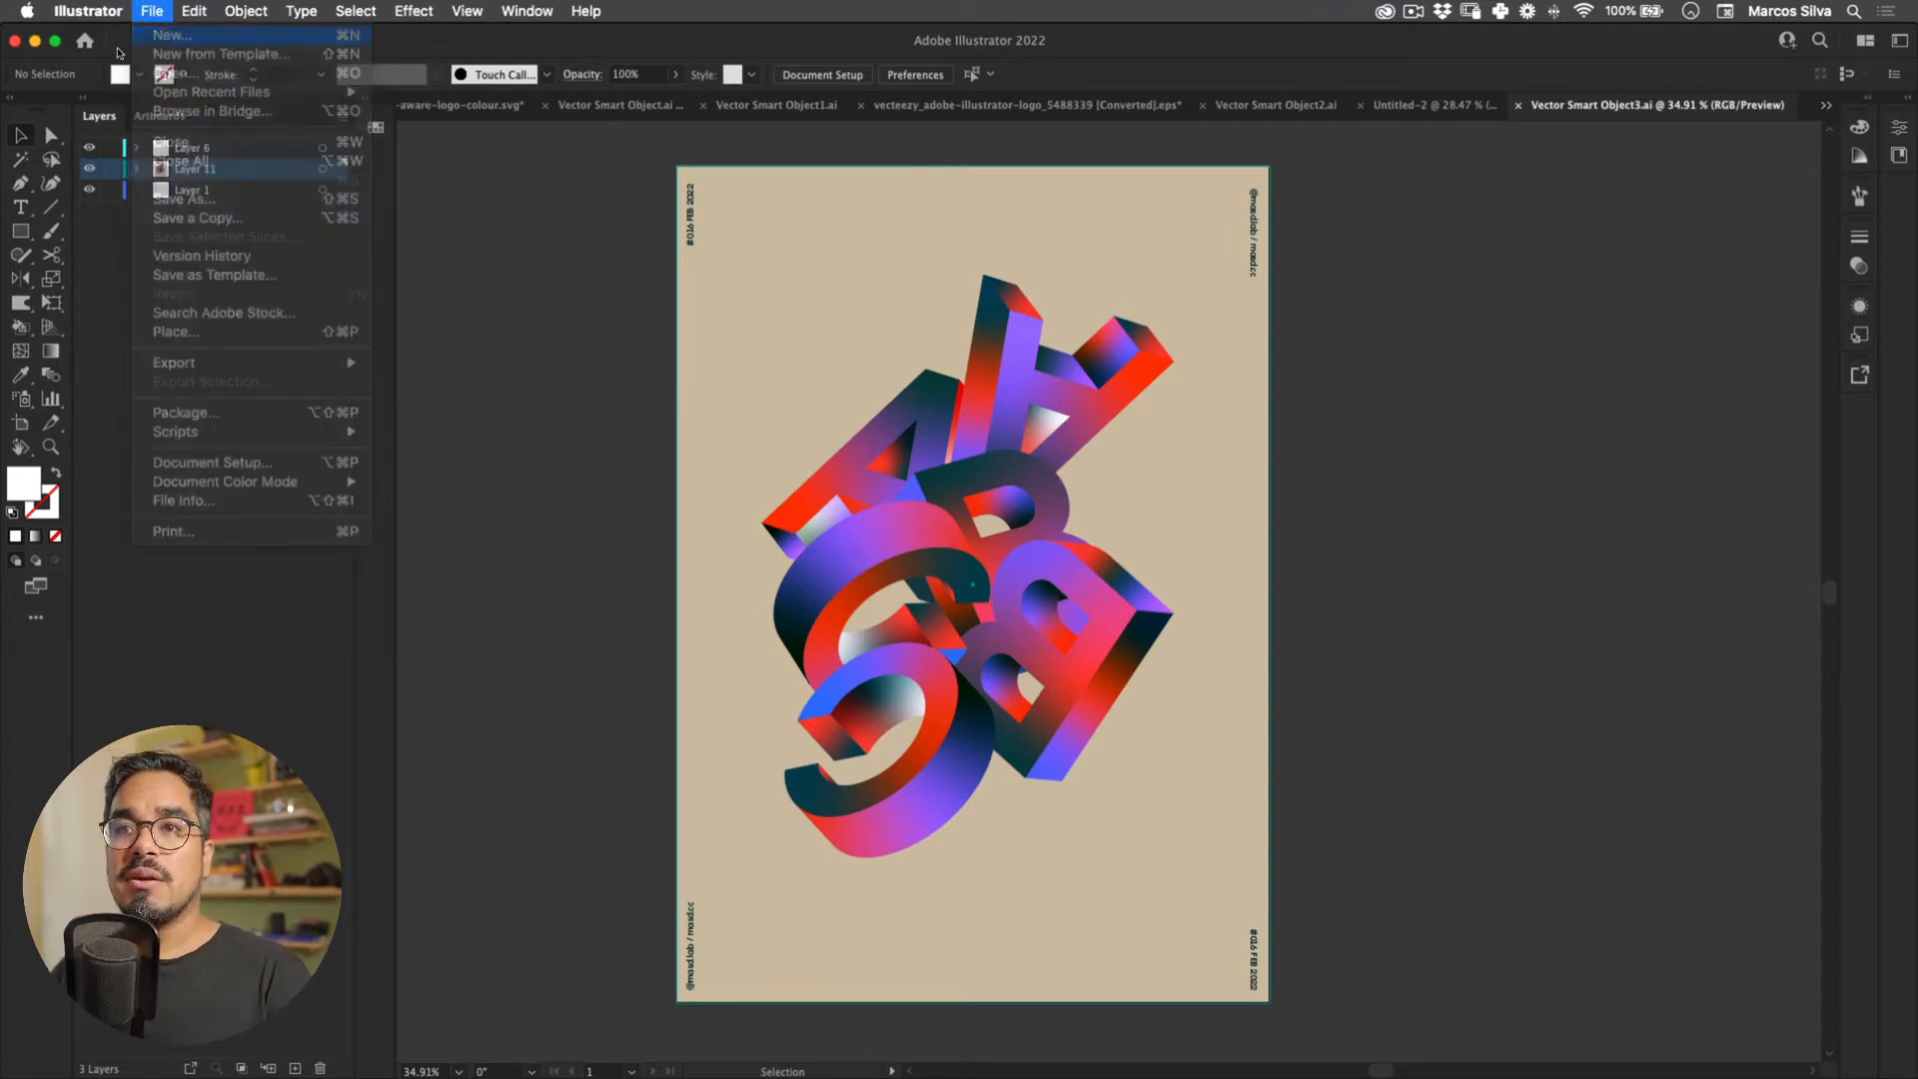
pyautogui.click(140, 35)
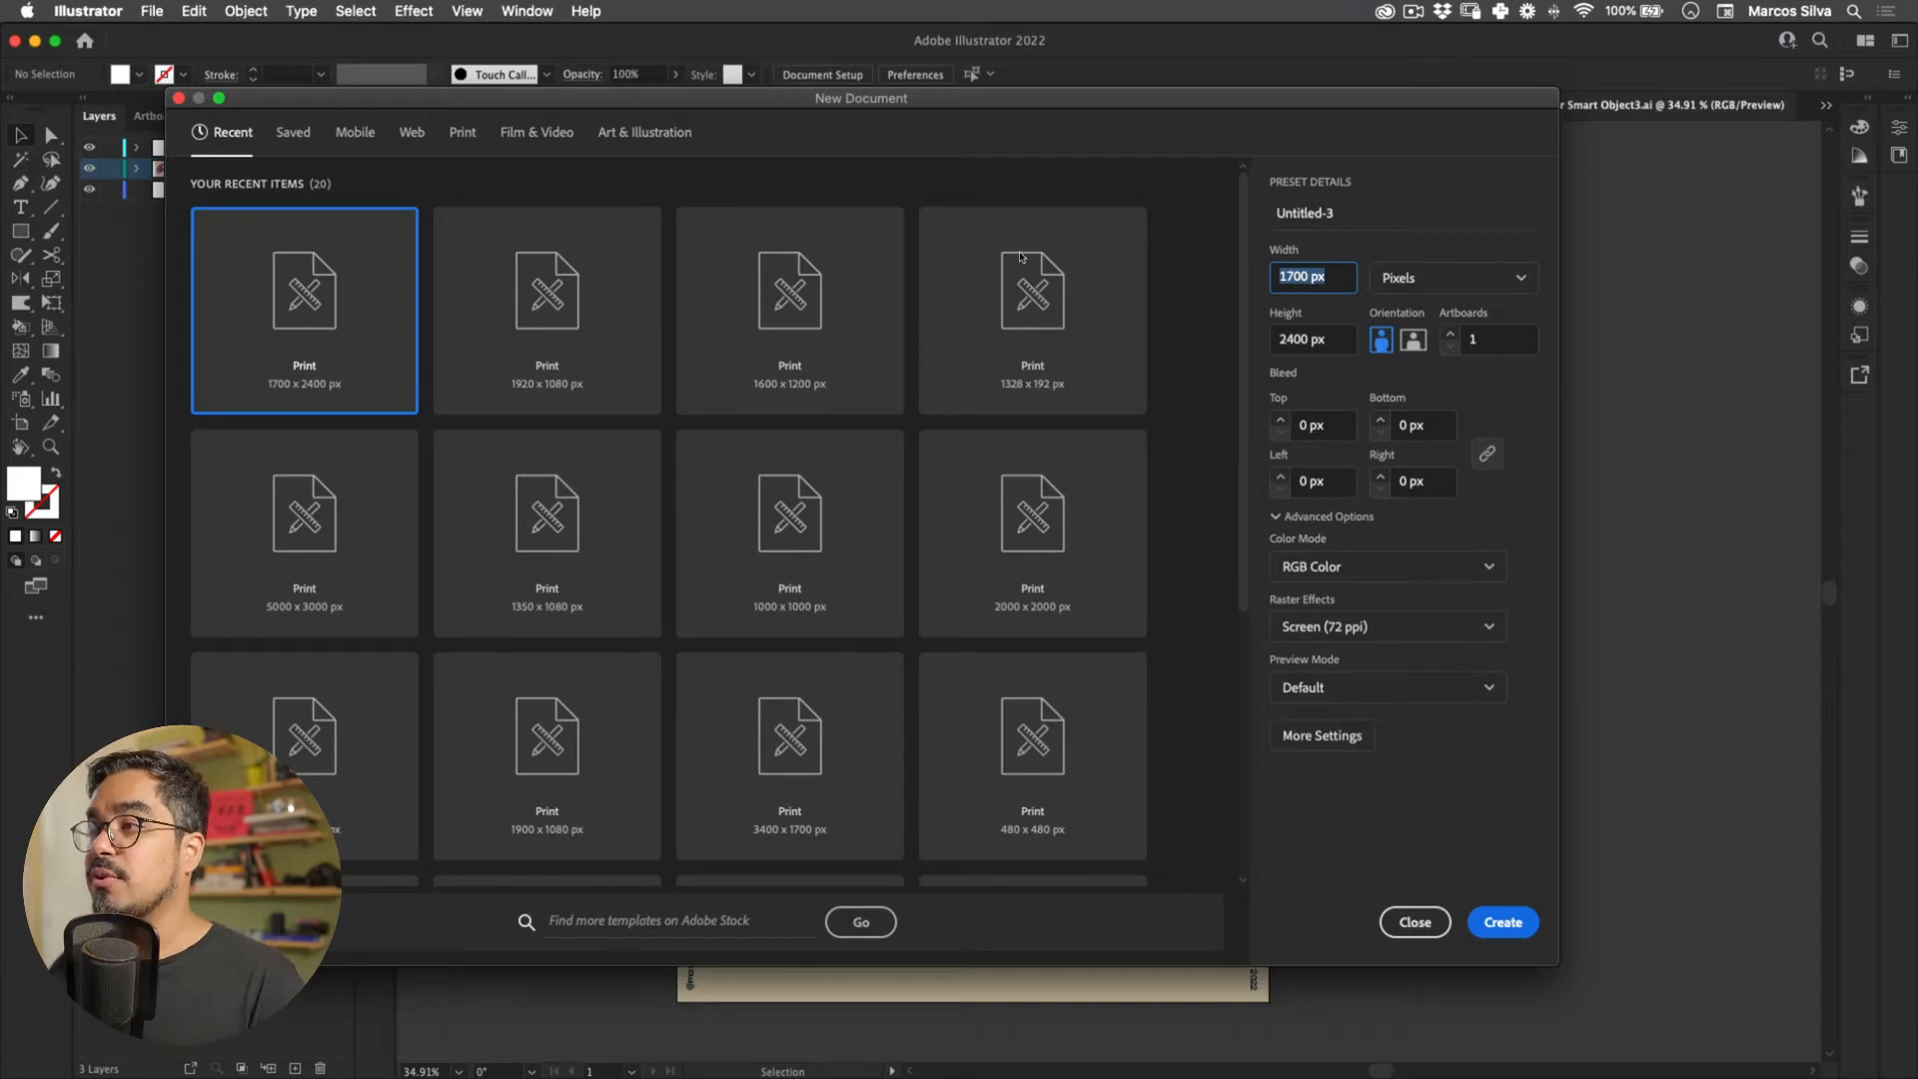
pyautogui.press('Tab')
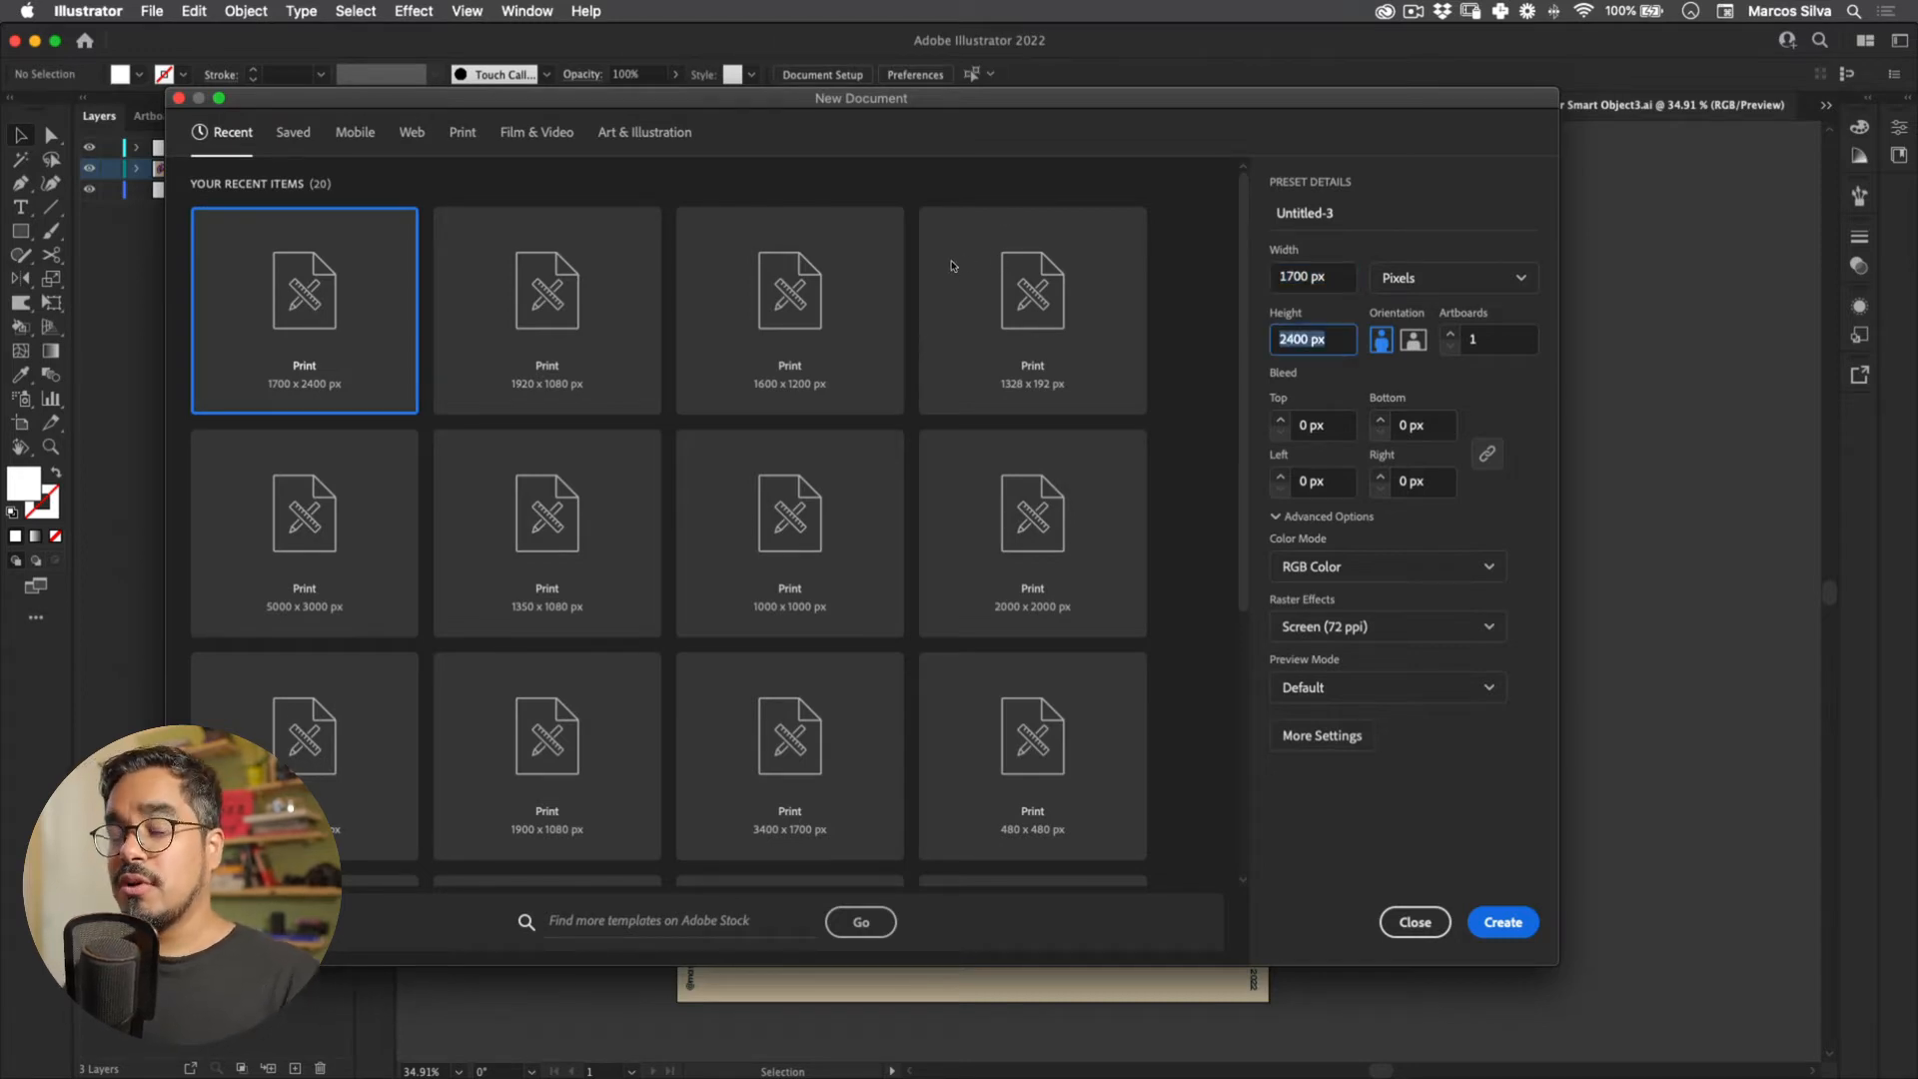
pyautogui.press('Return')
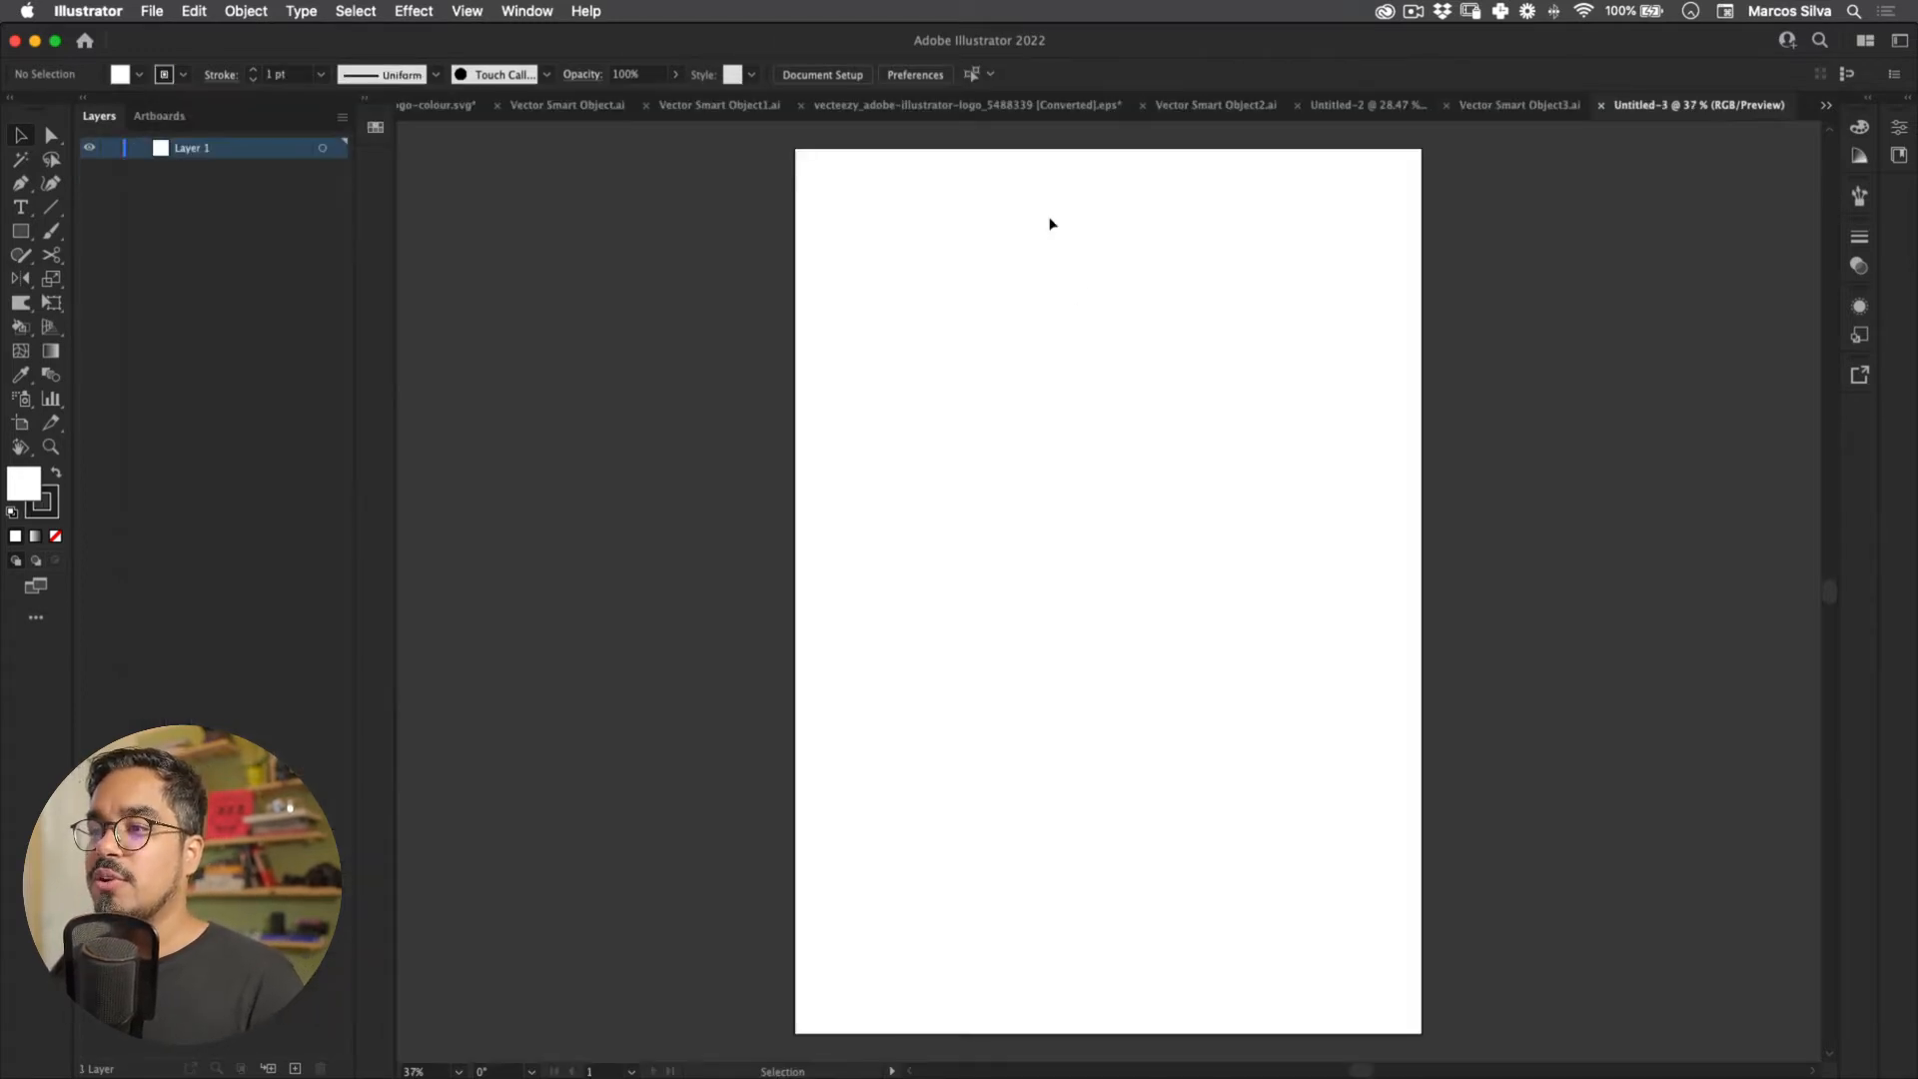
# Step: Zoom and pan to frame the blank artboard in the view
pyautogui.press('z')
pyautogui.moveTo(851, 387)
pyautogui.mouseDown()
pyautogui.moveTo(883, 405)
pyautogui.moveTo(829, 404)
pyautogui.mouseUp()
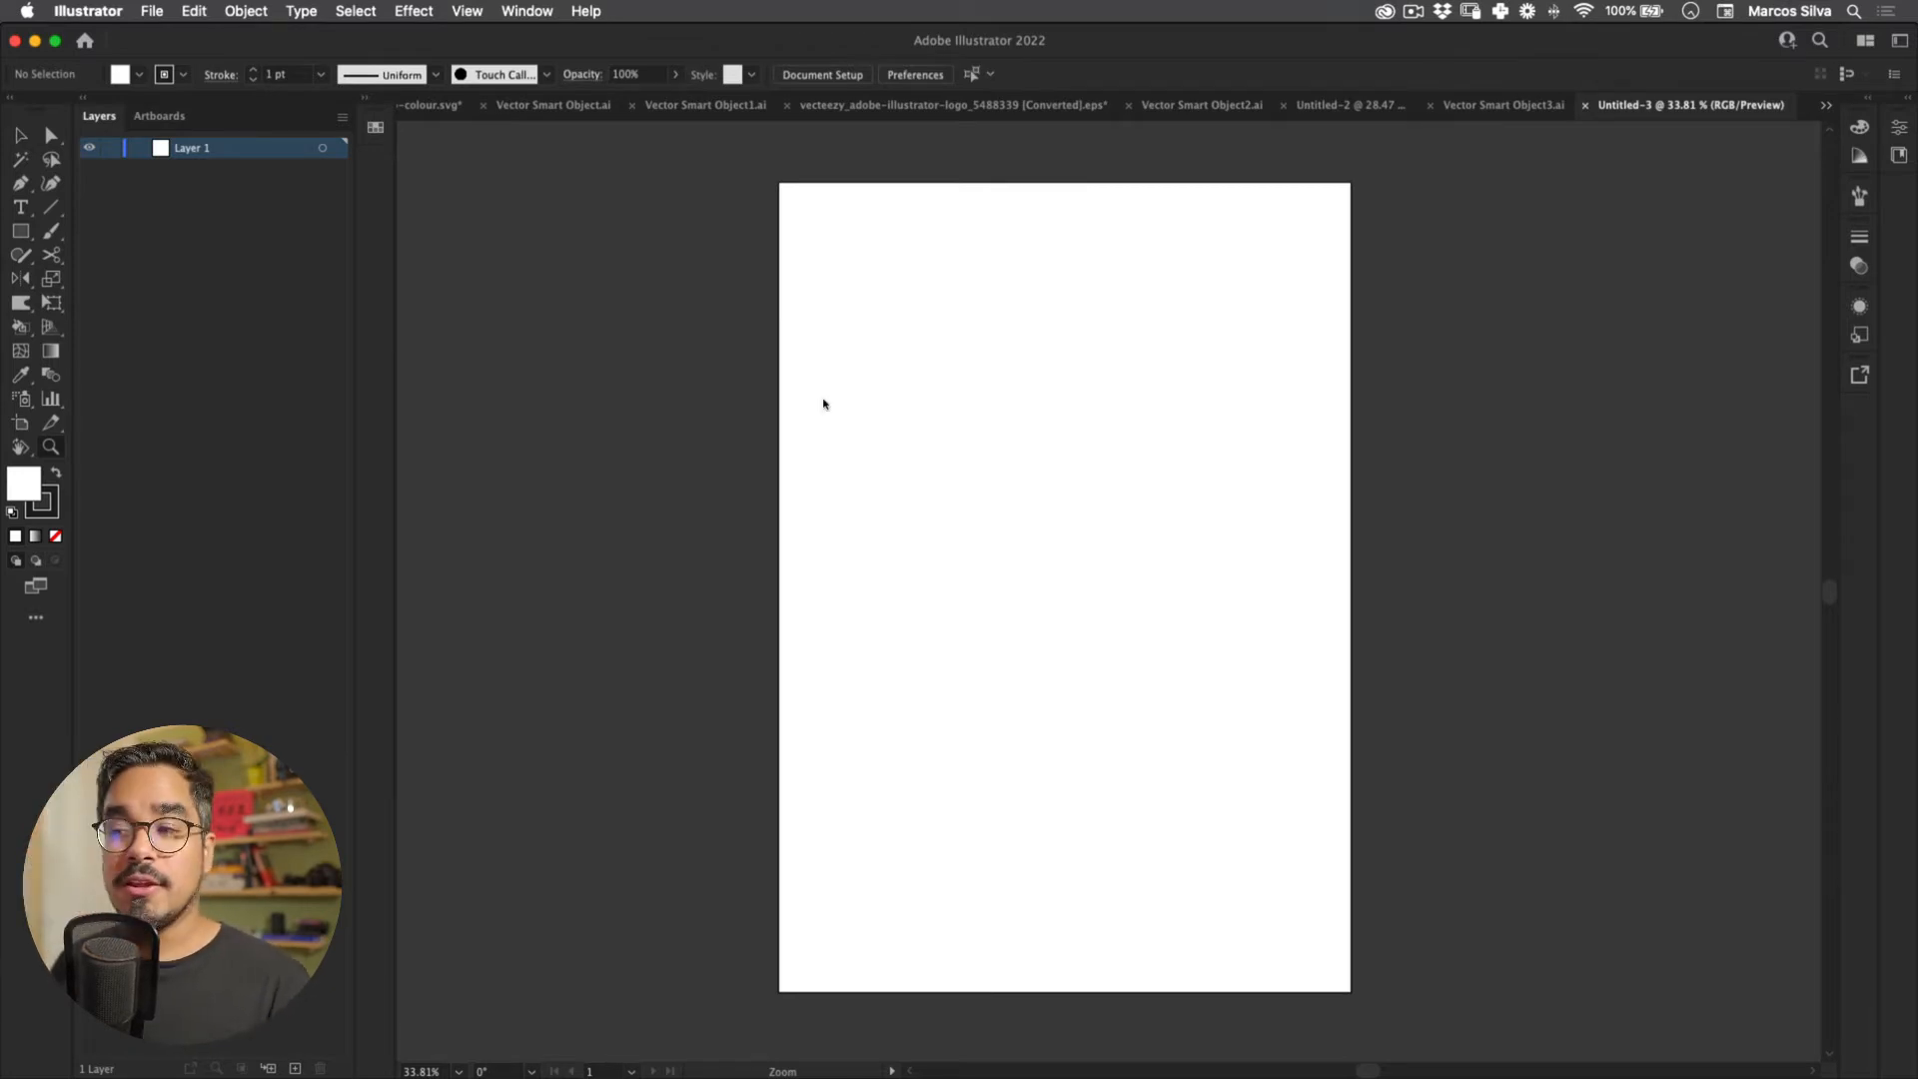
pyautogui.press('space')
pyautogui.moveTo(948, 452); pyautogui.dragTo(883, 433)
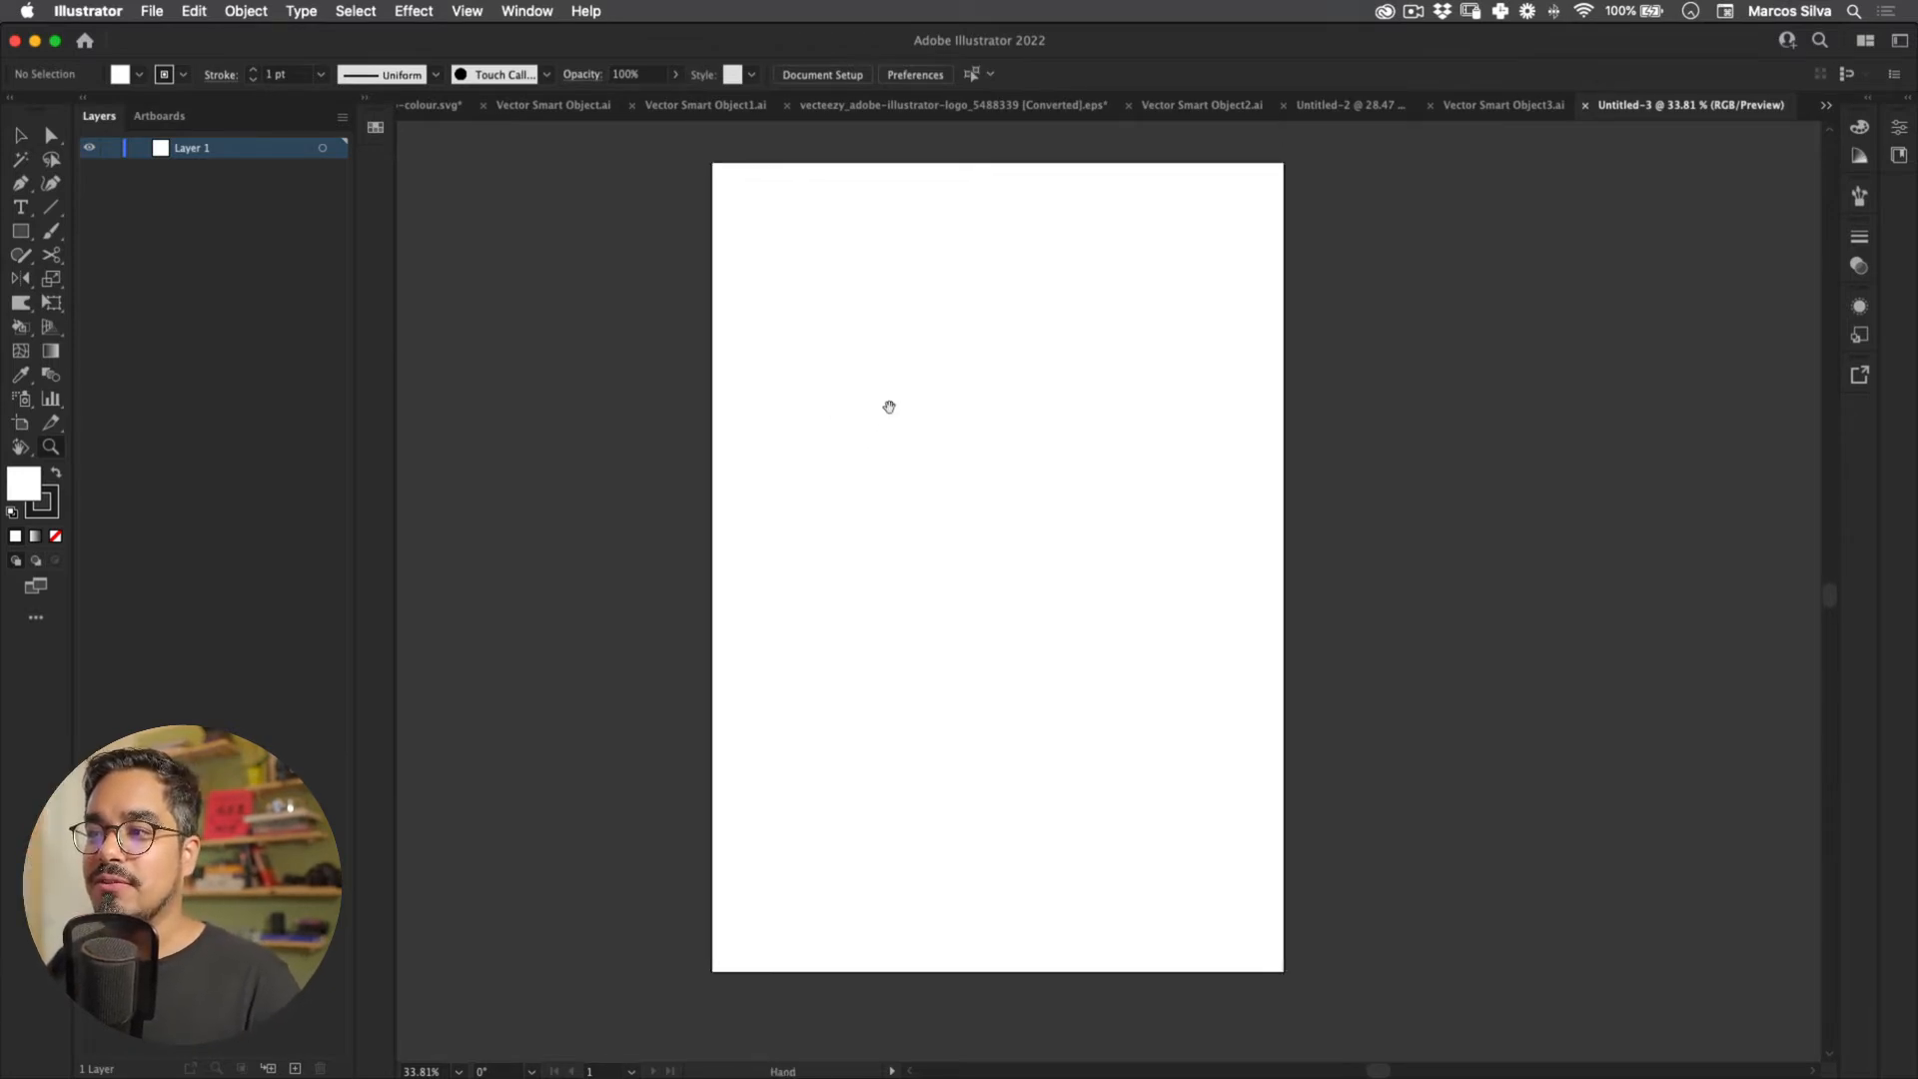
pyautogui.moveTo(806, 344); pyautogui.dragTo(695, 386)
pyautogui.press('space')
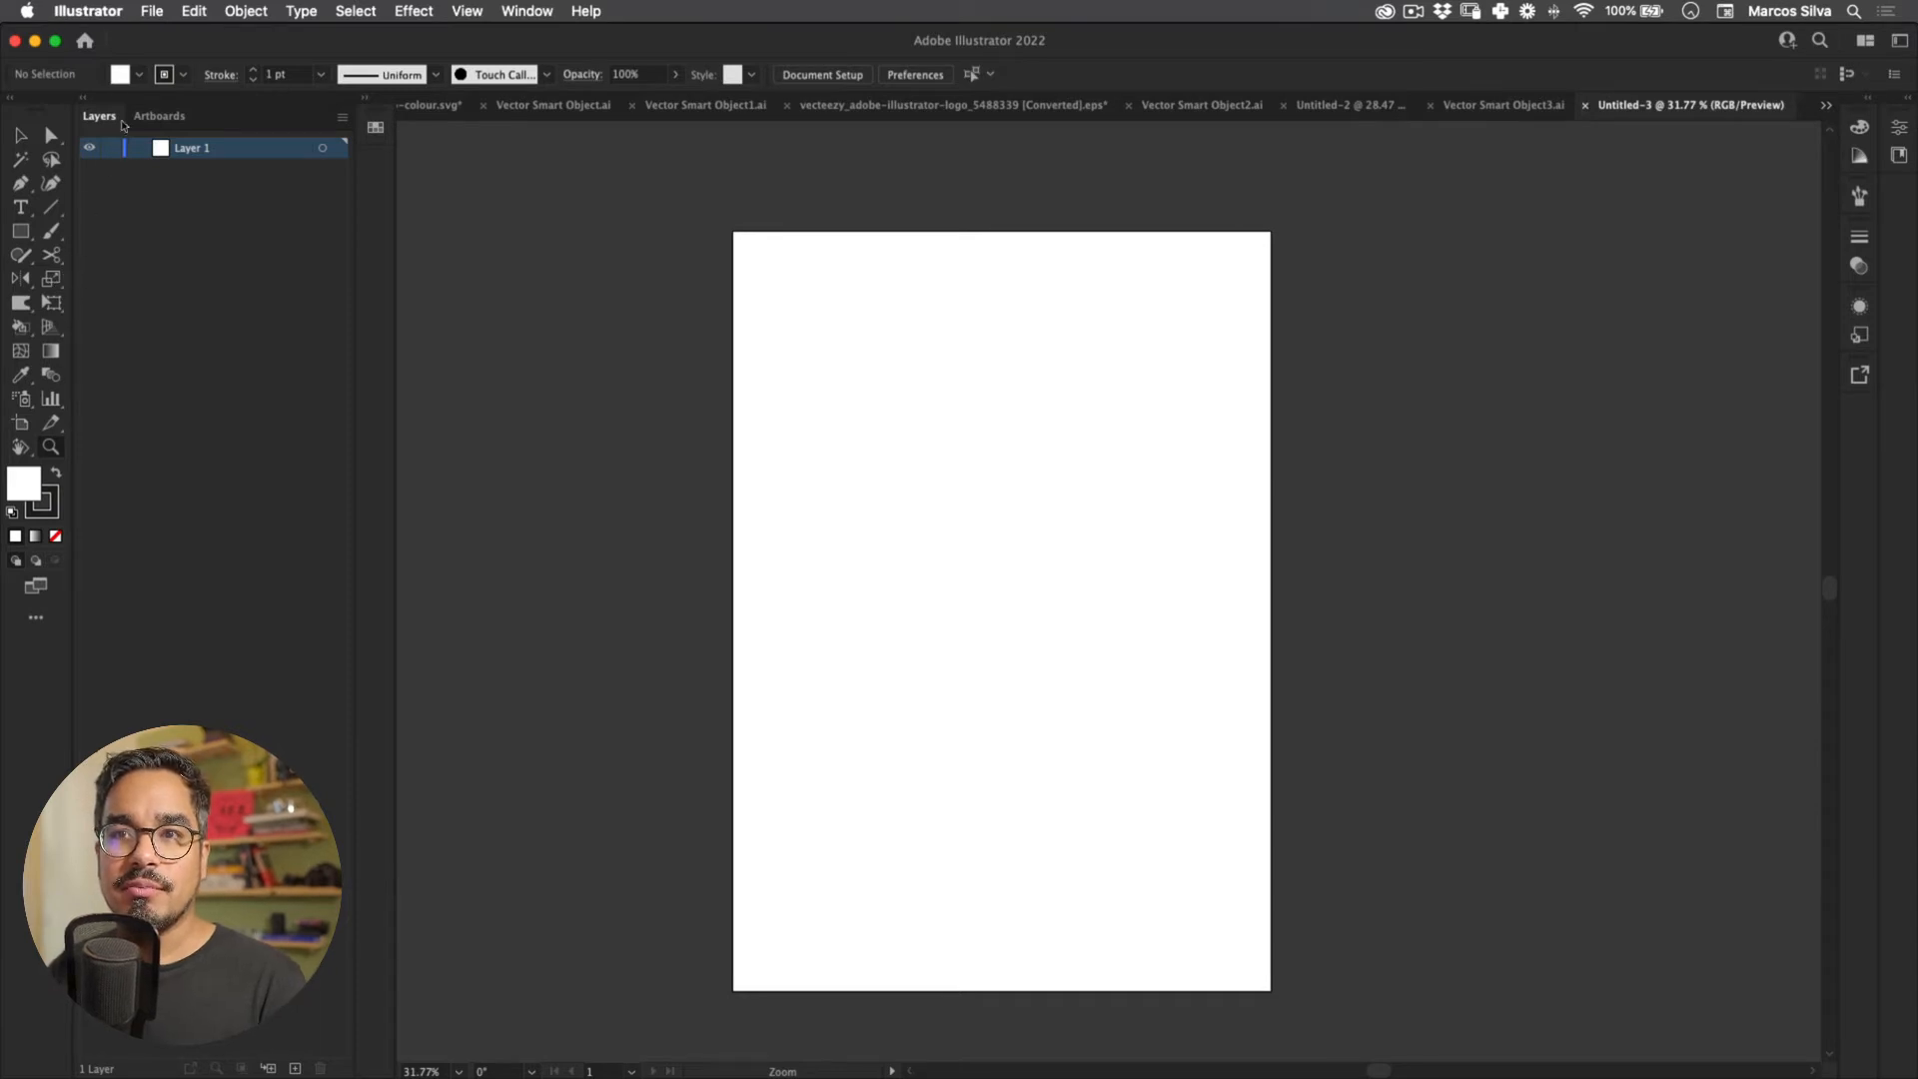
# Step: Draw an artboard-sized rectangle and fill it with pale yellow #fff9a9
pyautogui.moveTo(20, 231); pyautogui.dragTo(90, 230)
pyautogui.moveTo(732, 230); pyautogui.dragTo(1270, 990)
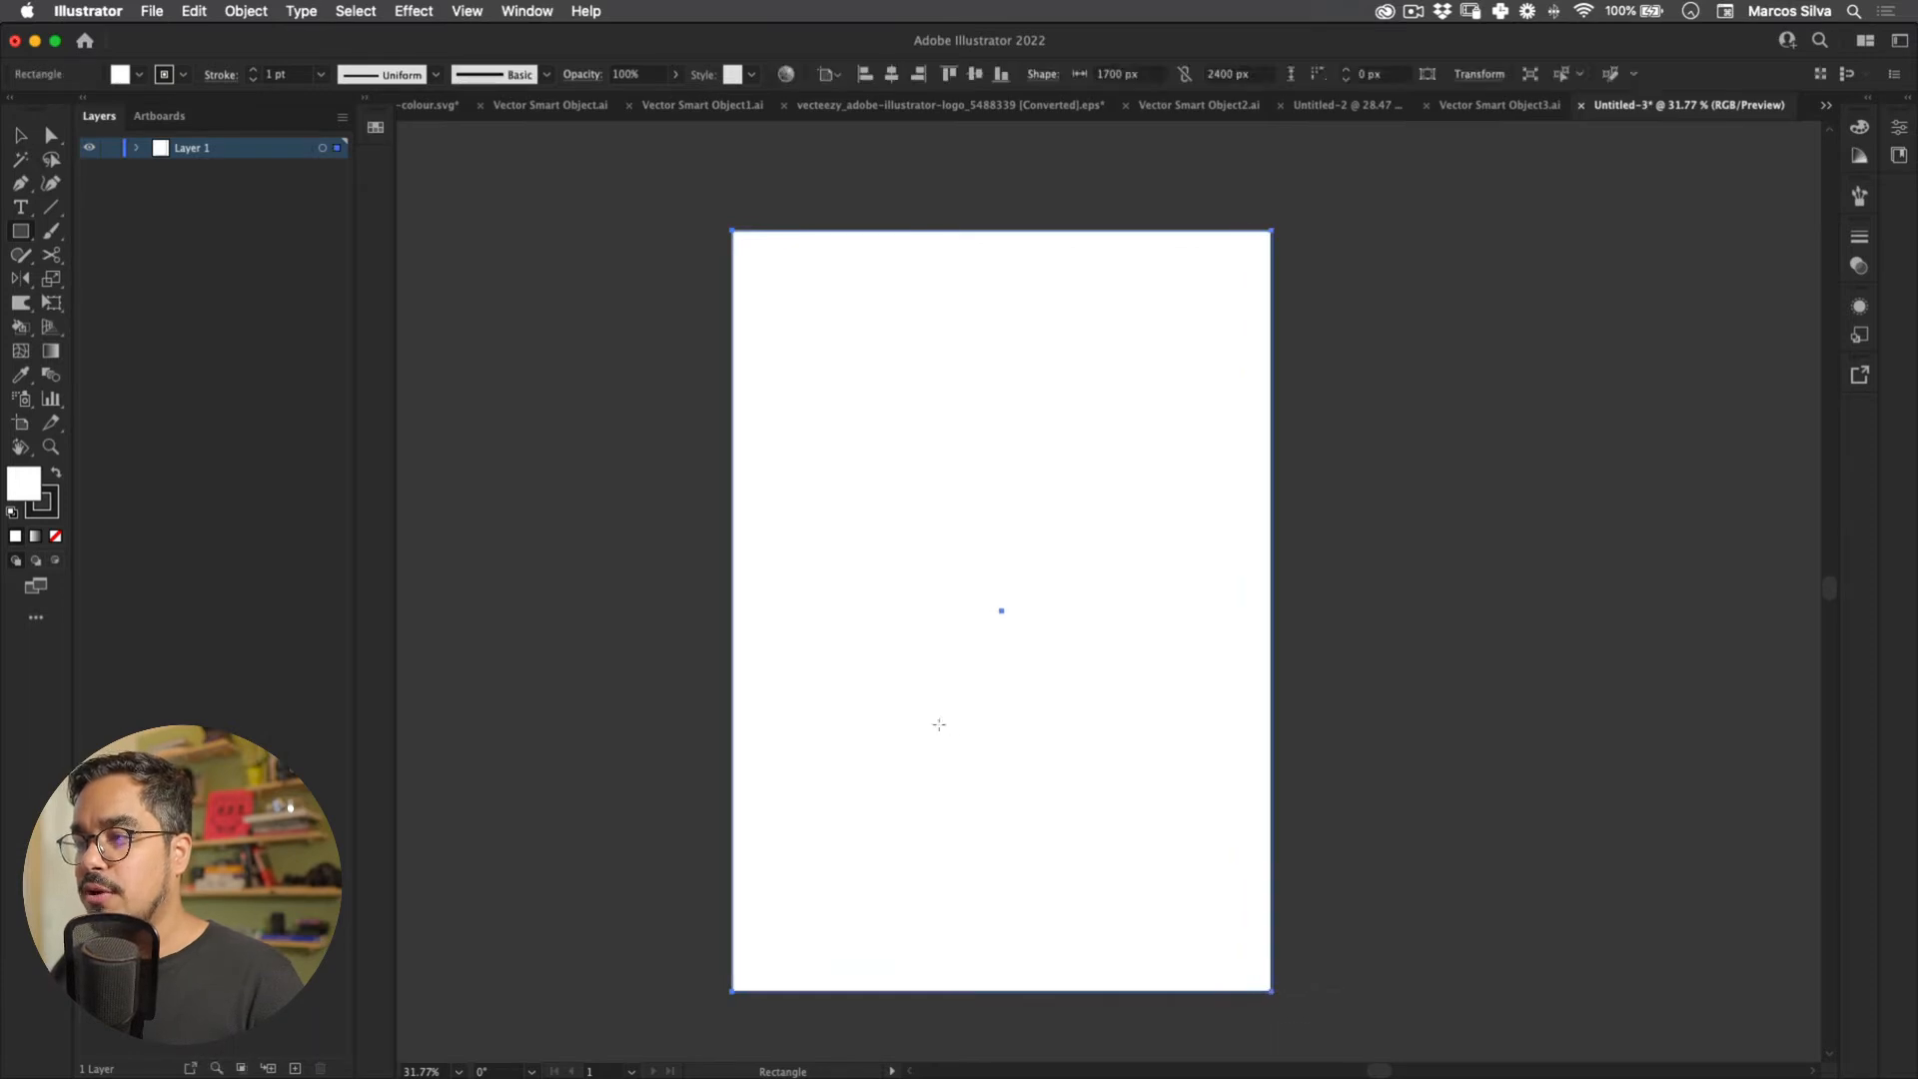
pyautogui.press('v')
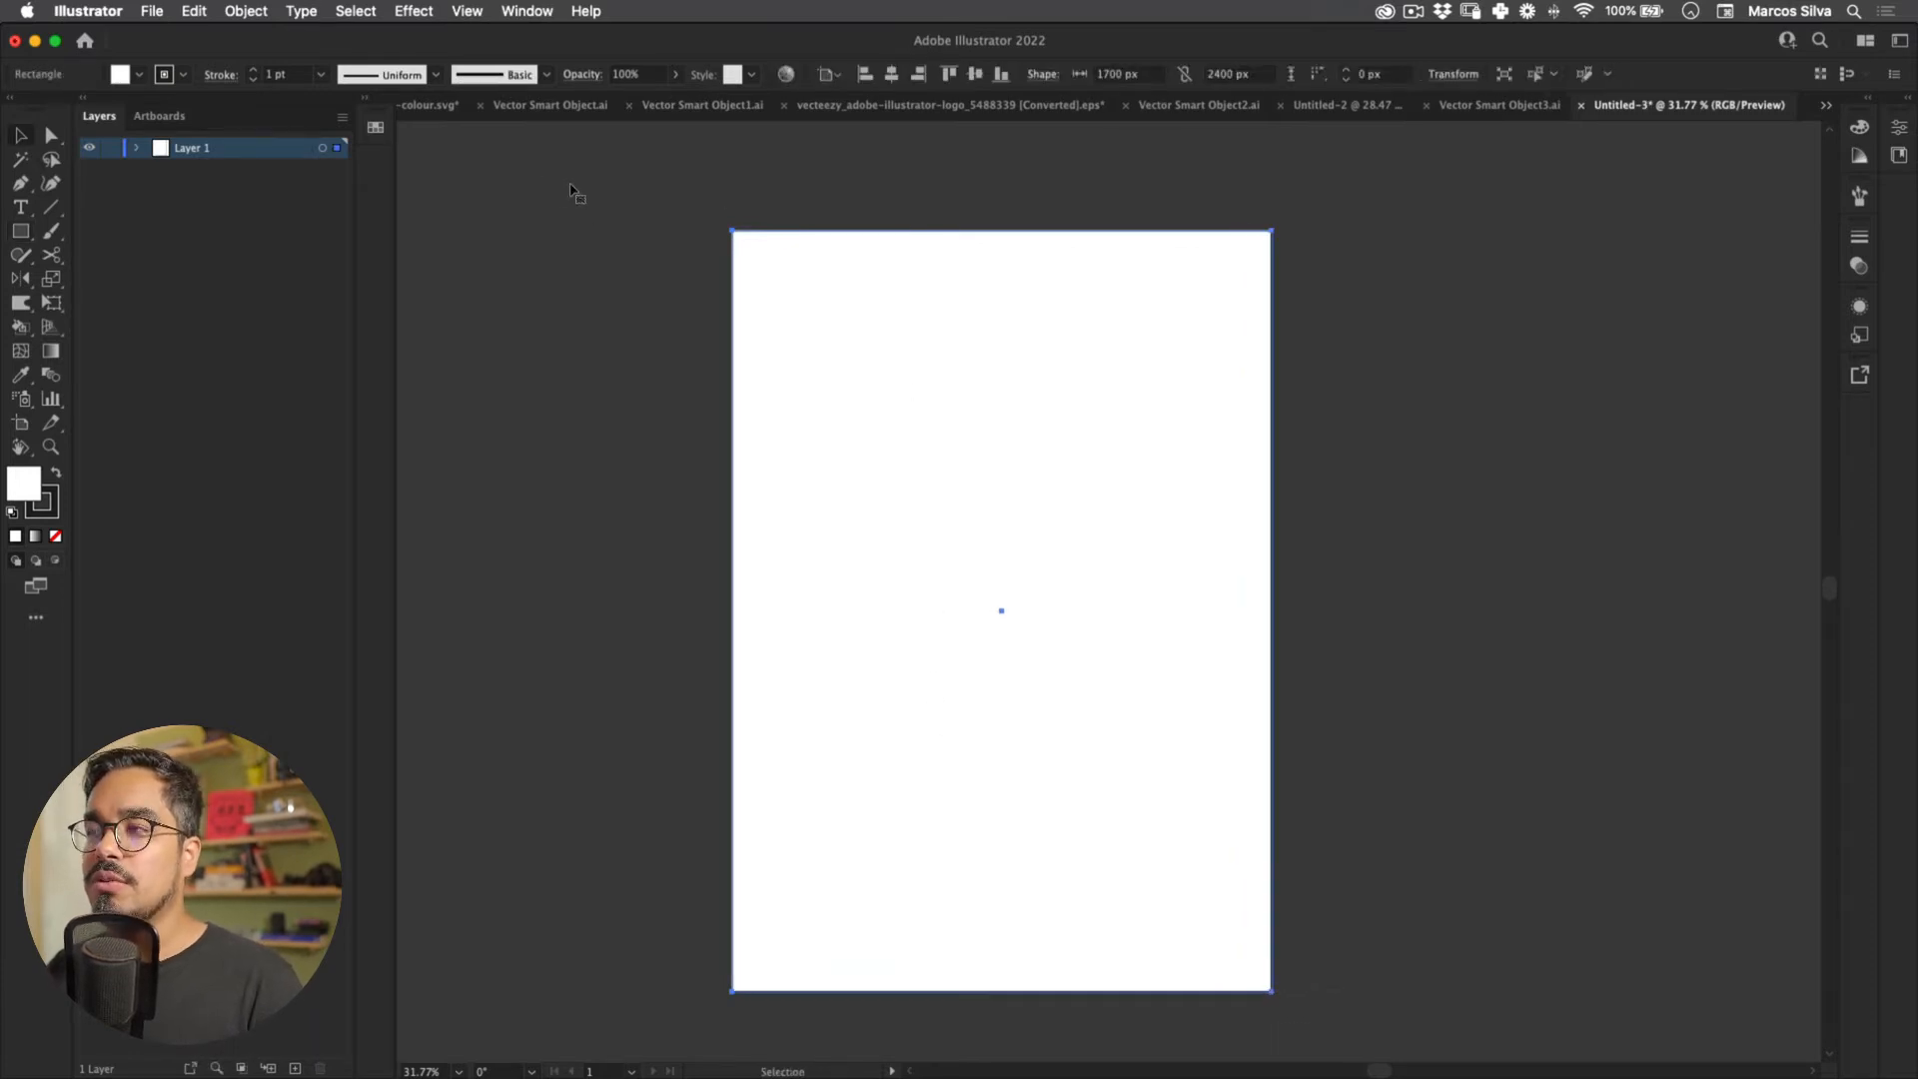
pyautogui.click(1024, 136)
pyautogui.click(949, 339)
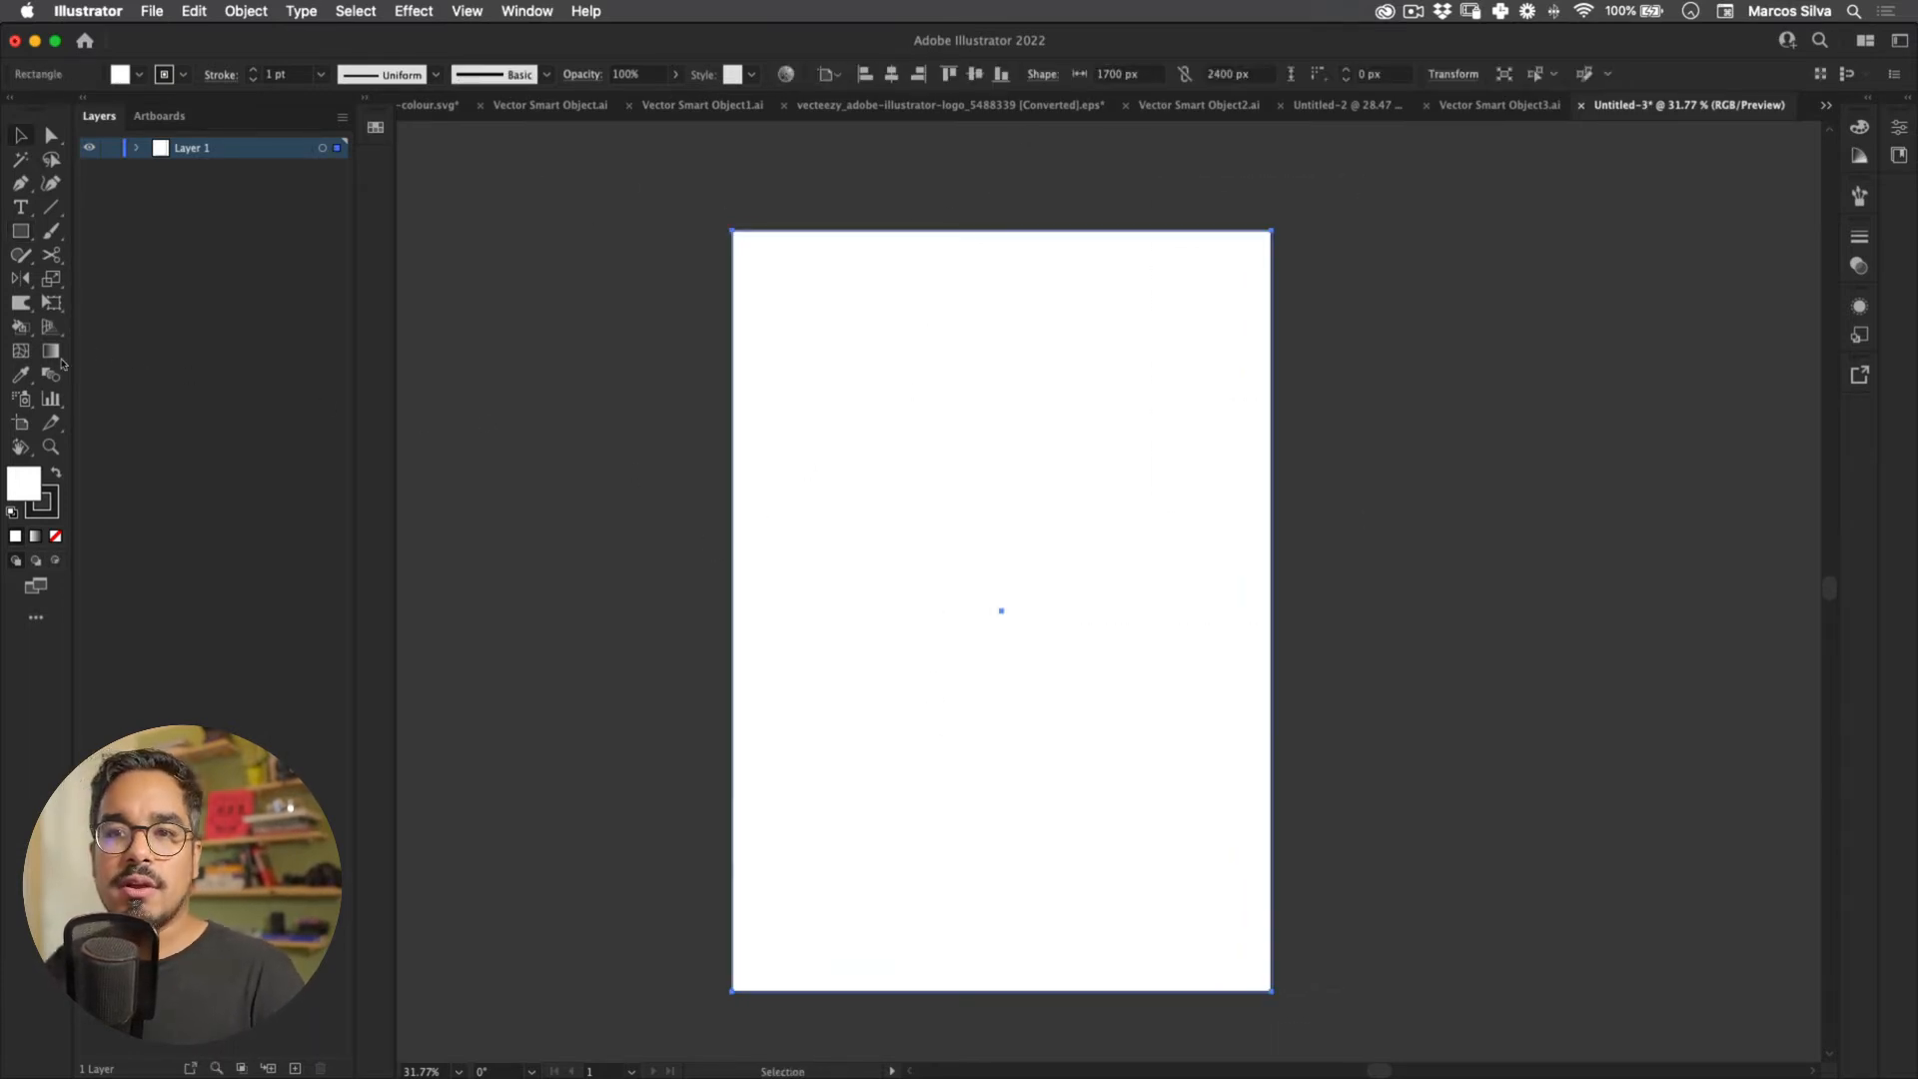
pyautogui.doubleClick(24, 483)
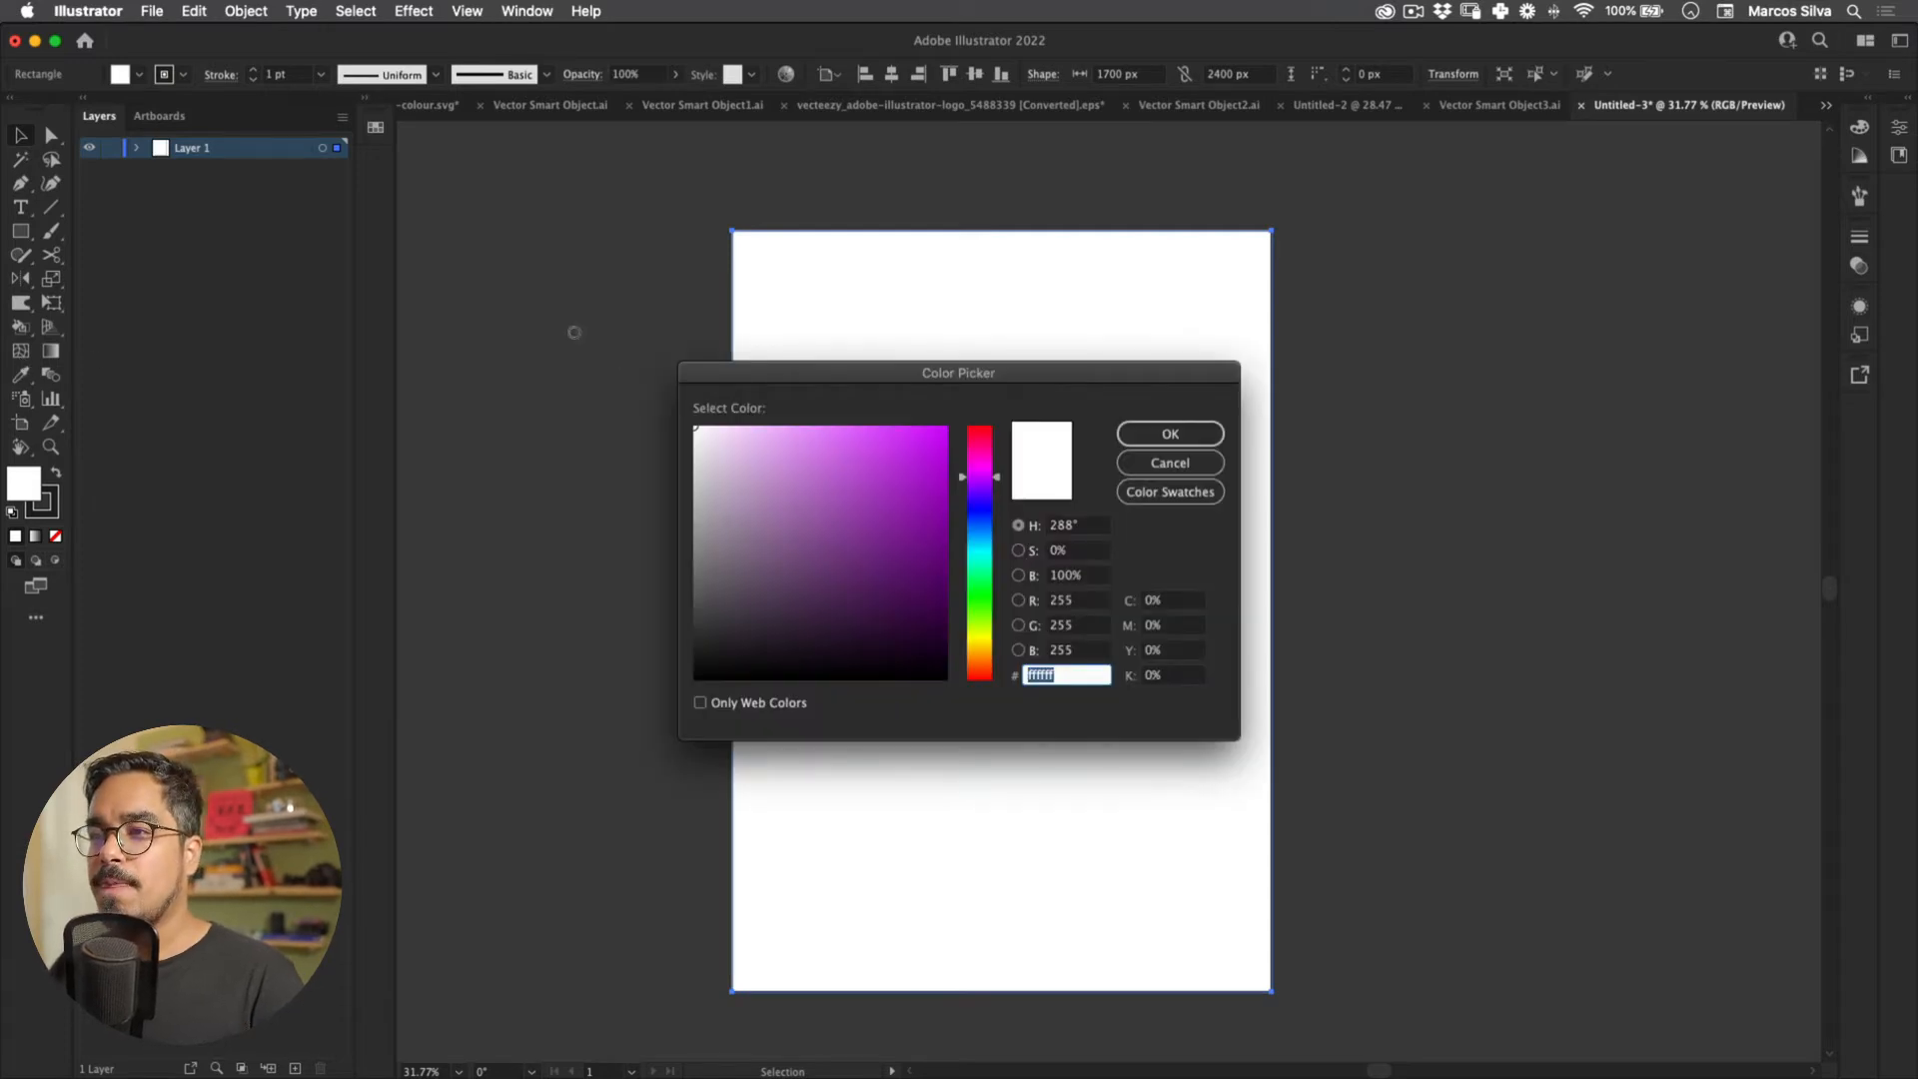
pyautogui.moveTo(730, 492); pyautogui.dragTo(648, 380)
pyautogui.write('fff9a9')
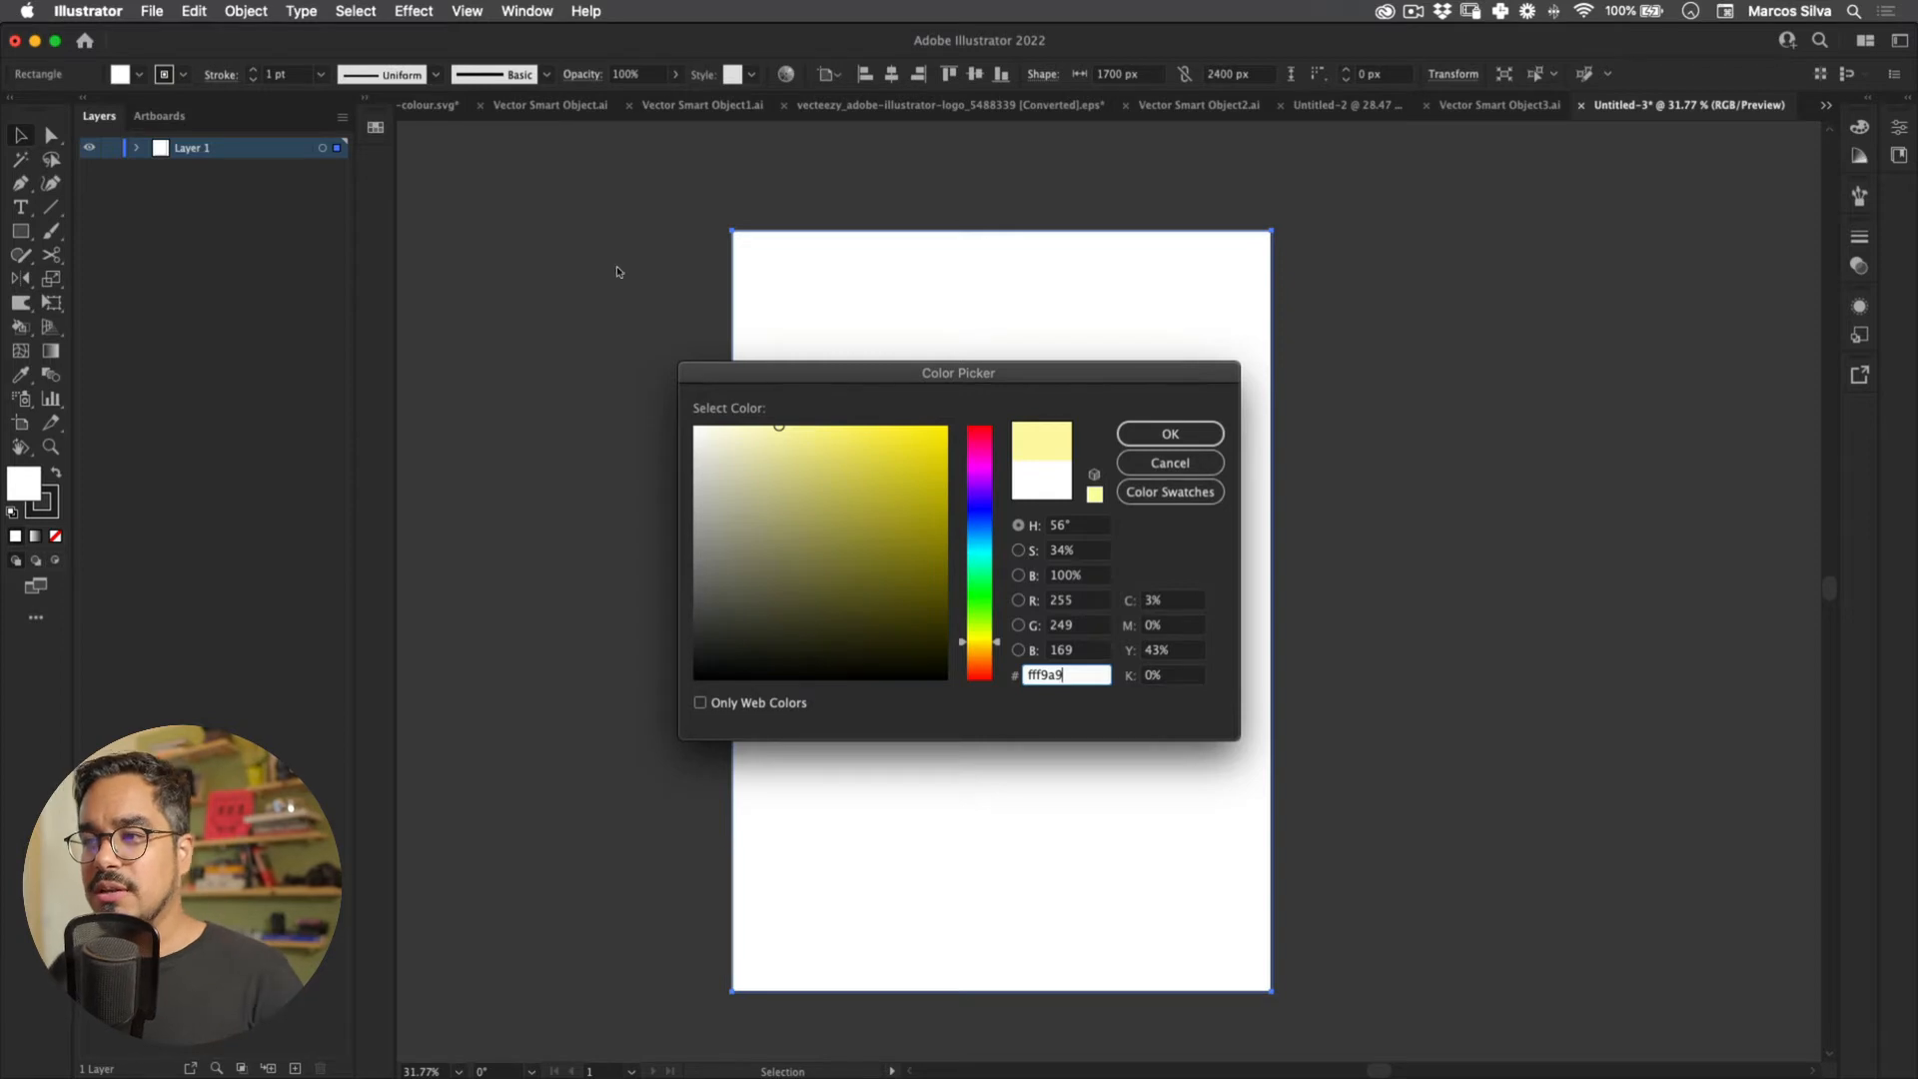
pyautogui.press('Return')
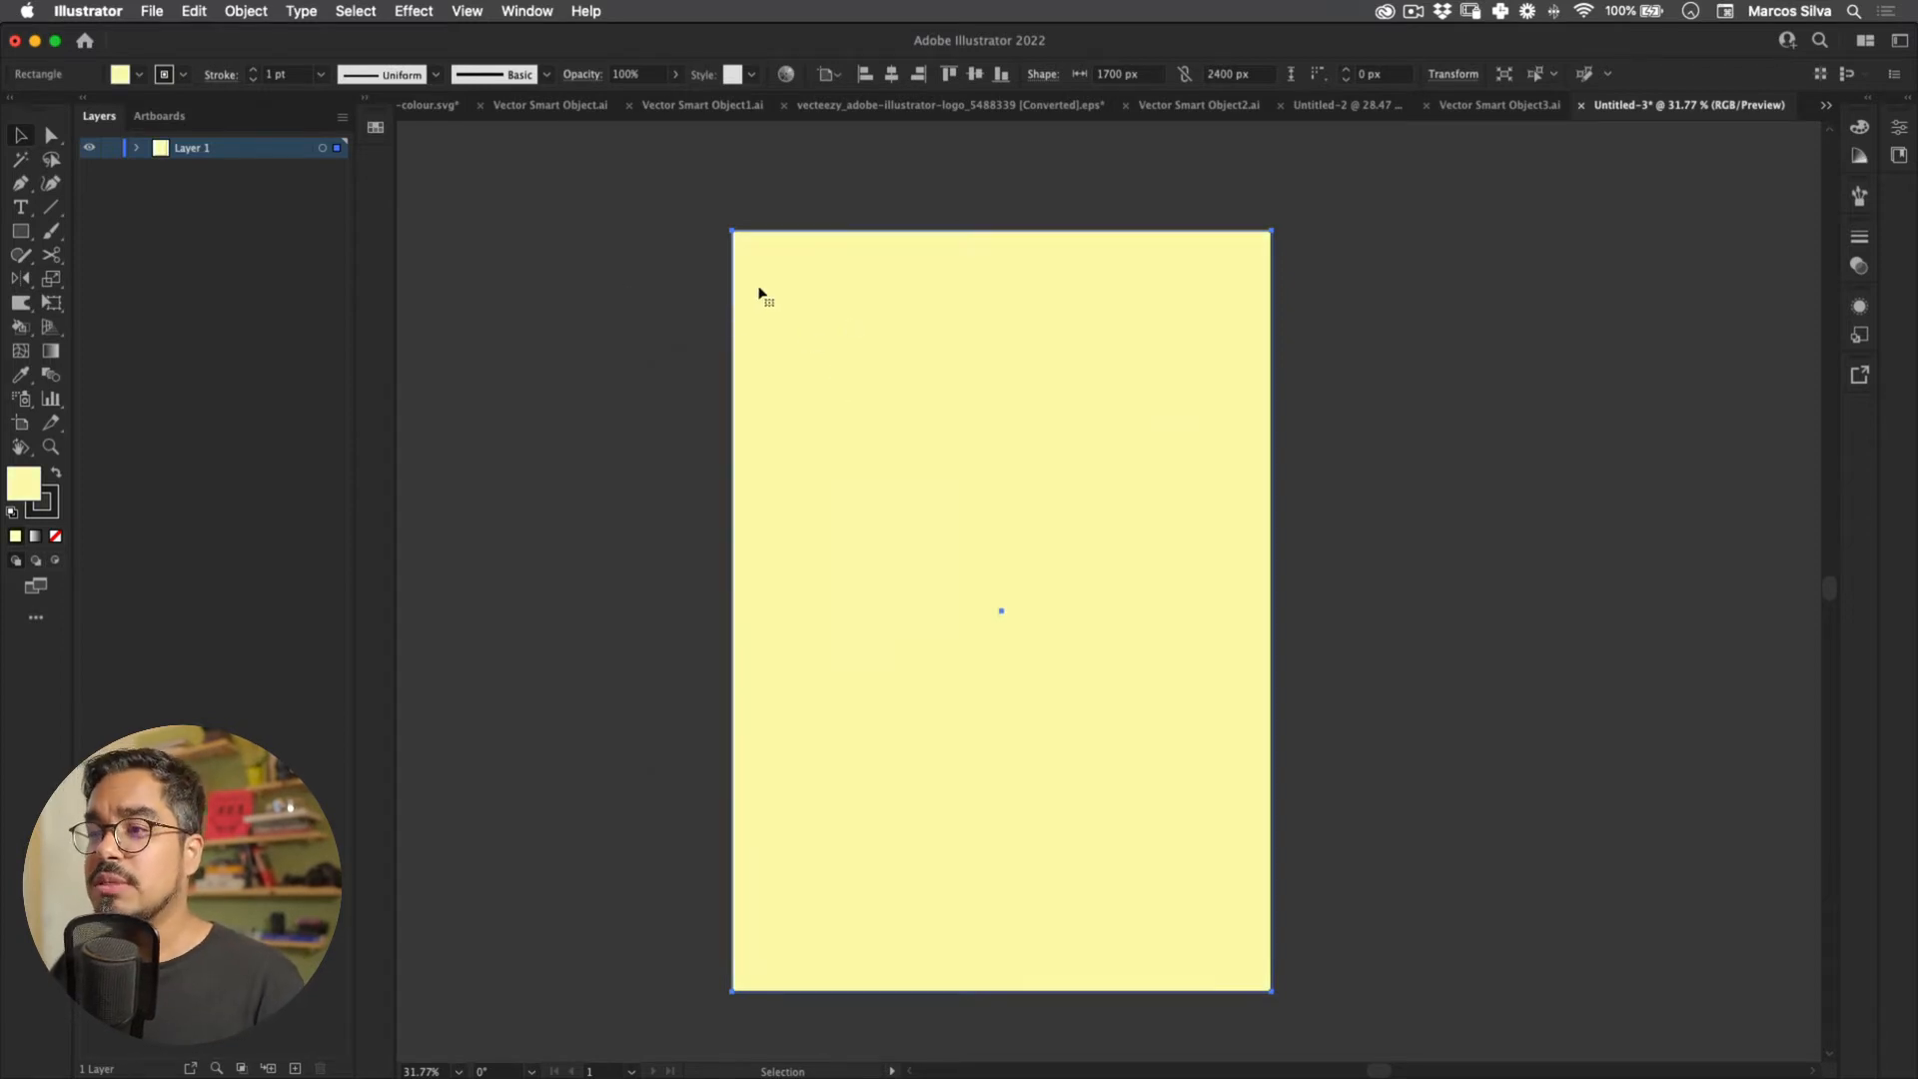
# Step: Rename Layer 1 to 'background', lock it, and add a new layer above
pyautogui.doubleClick(185, 148)
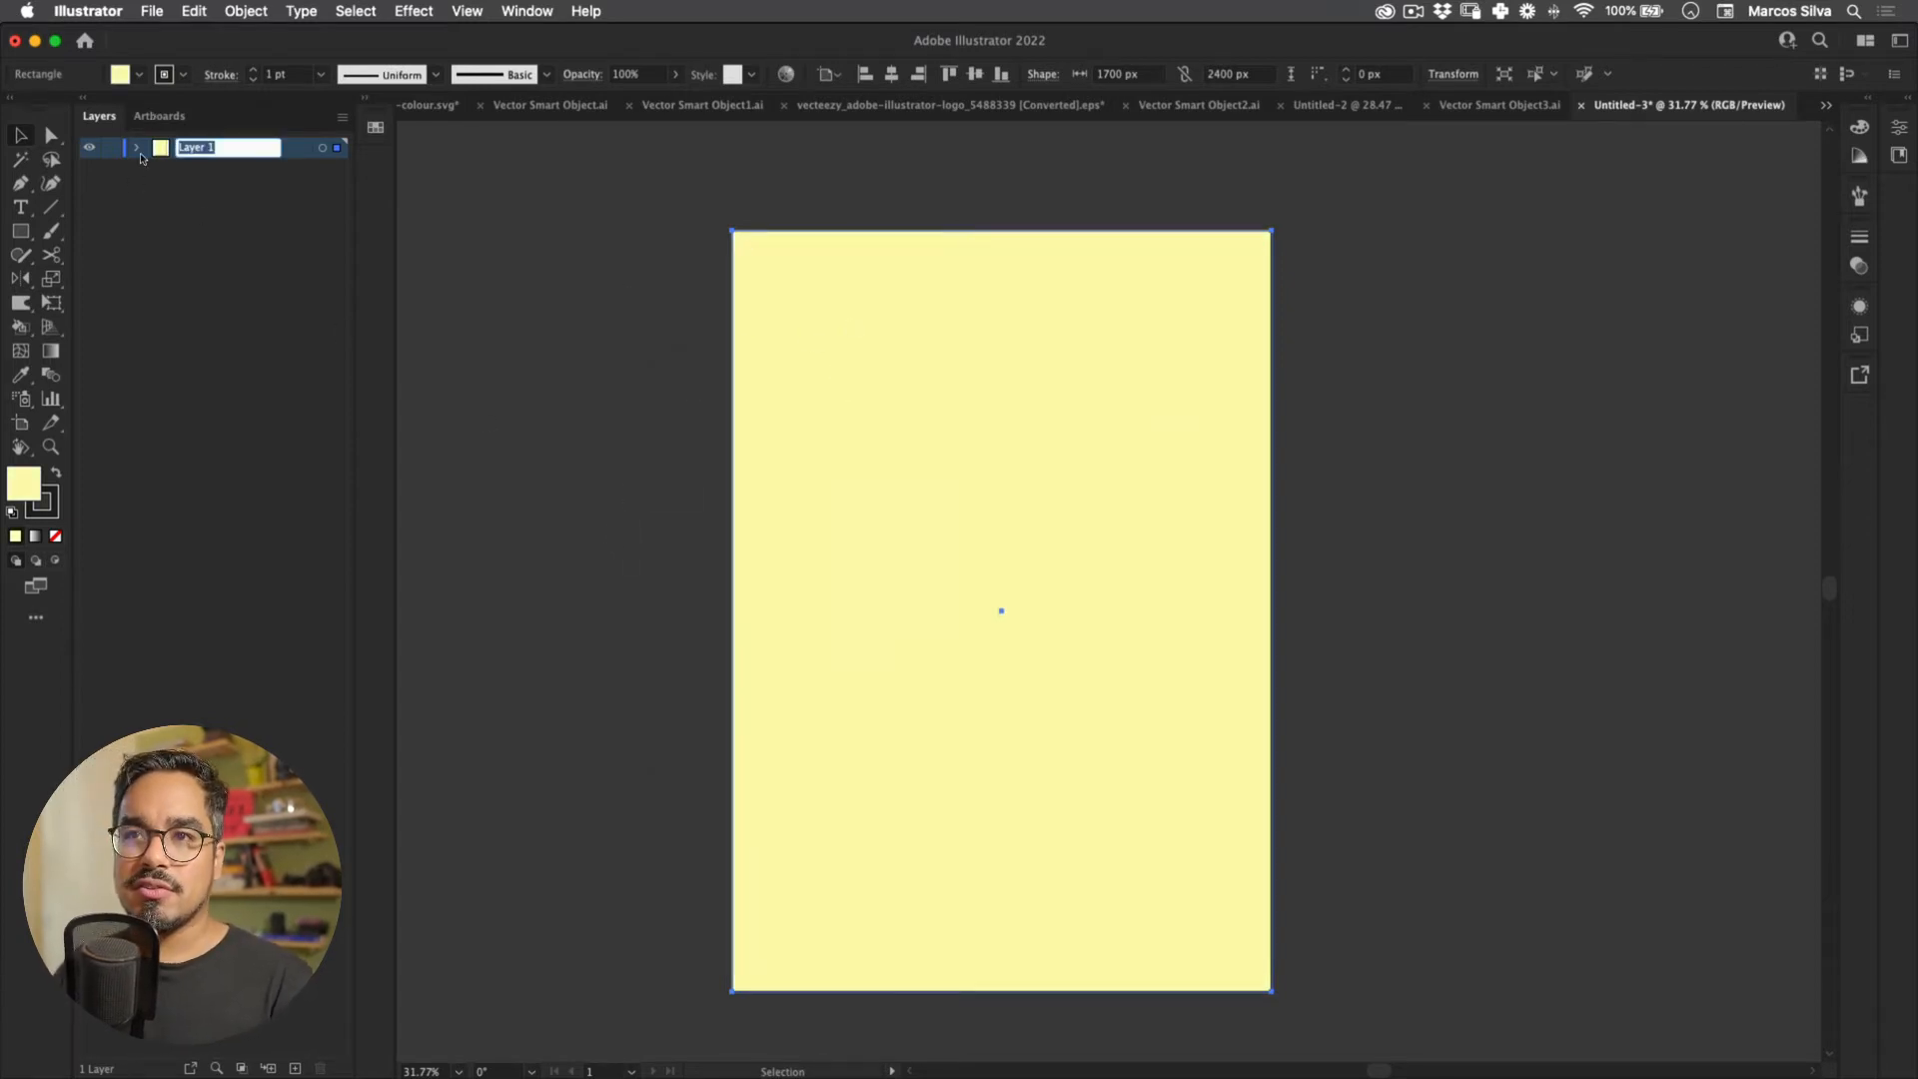
pyautogui.write('backgroubd')
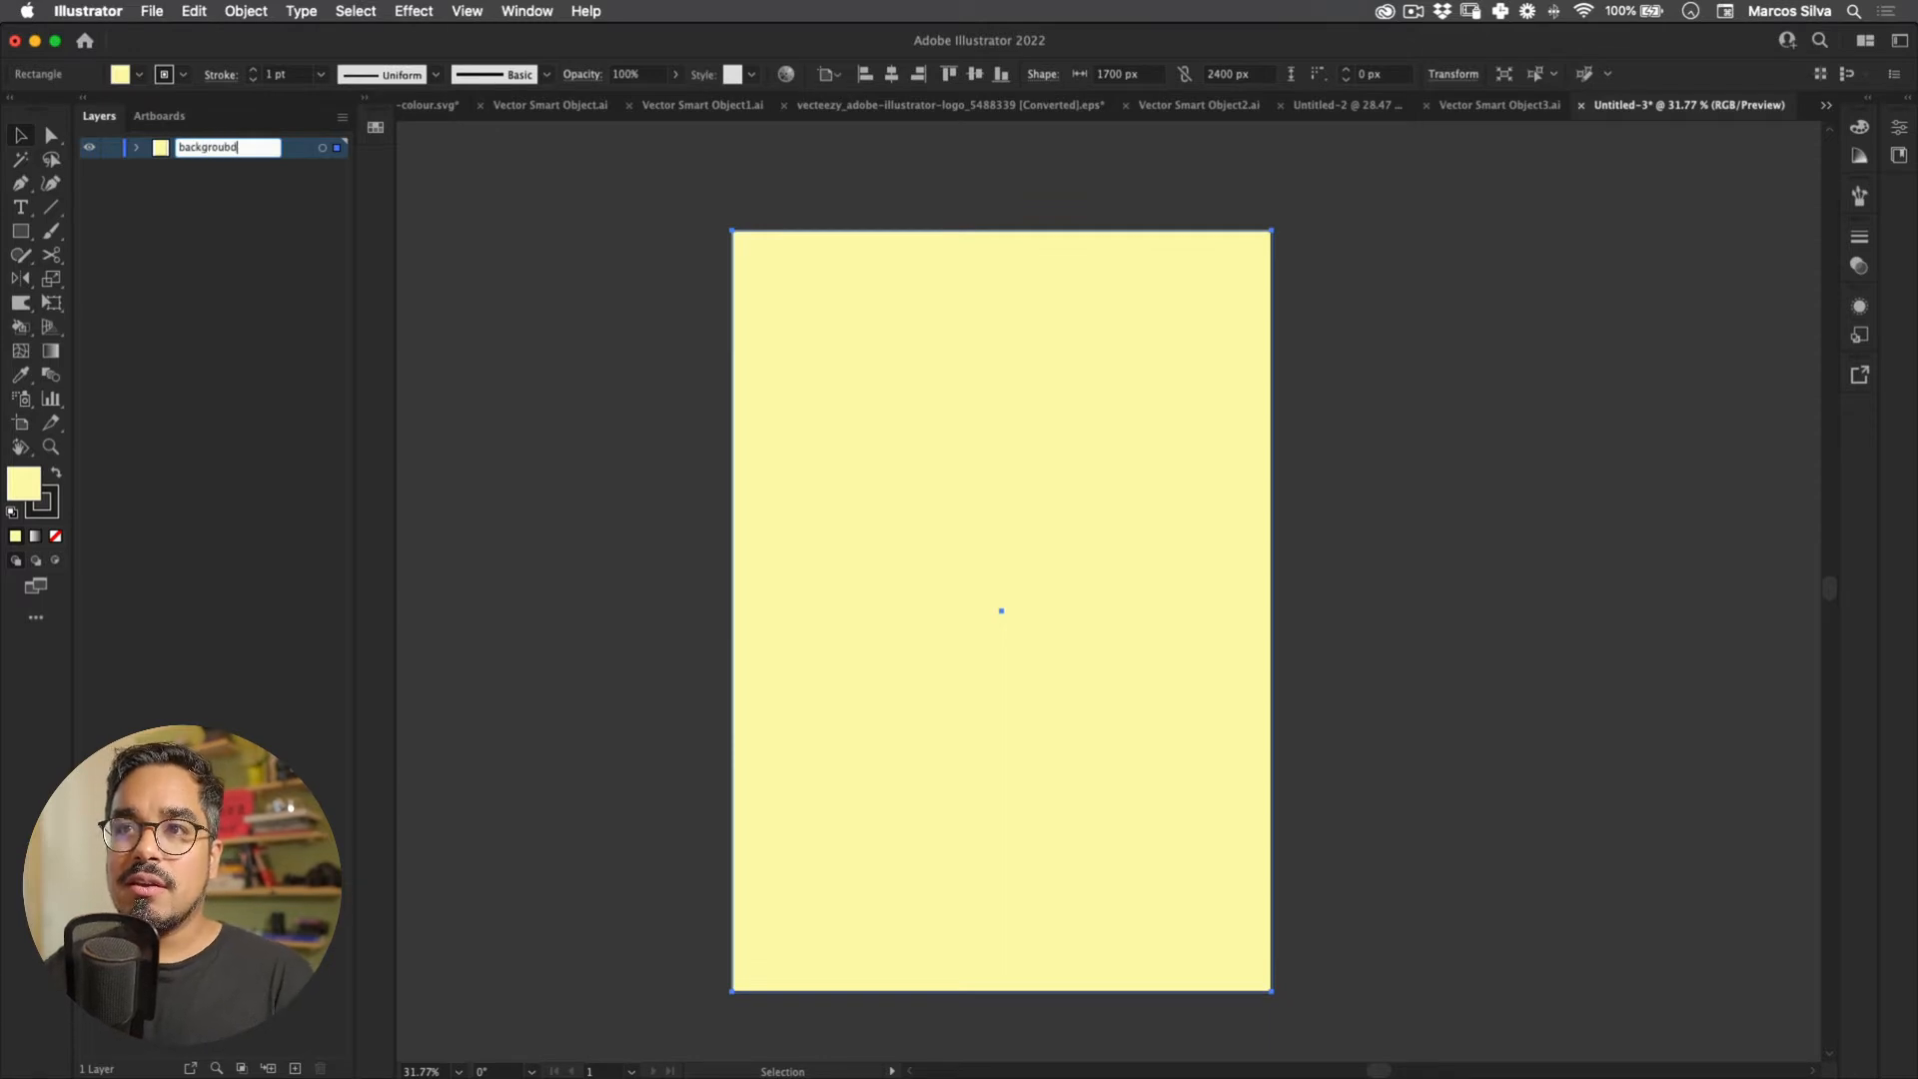
pyautogui.press('BackSpace')
pyautogui.press('BackSpace')
pyautogui.write('nd')
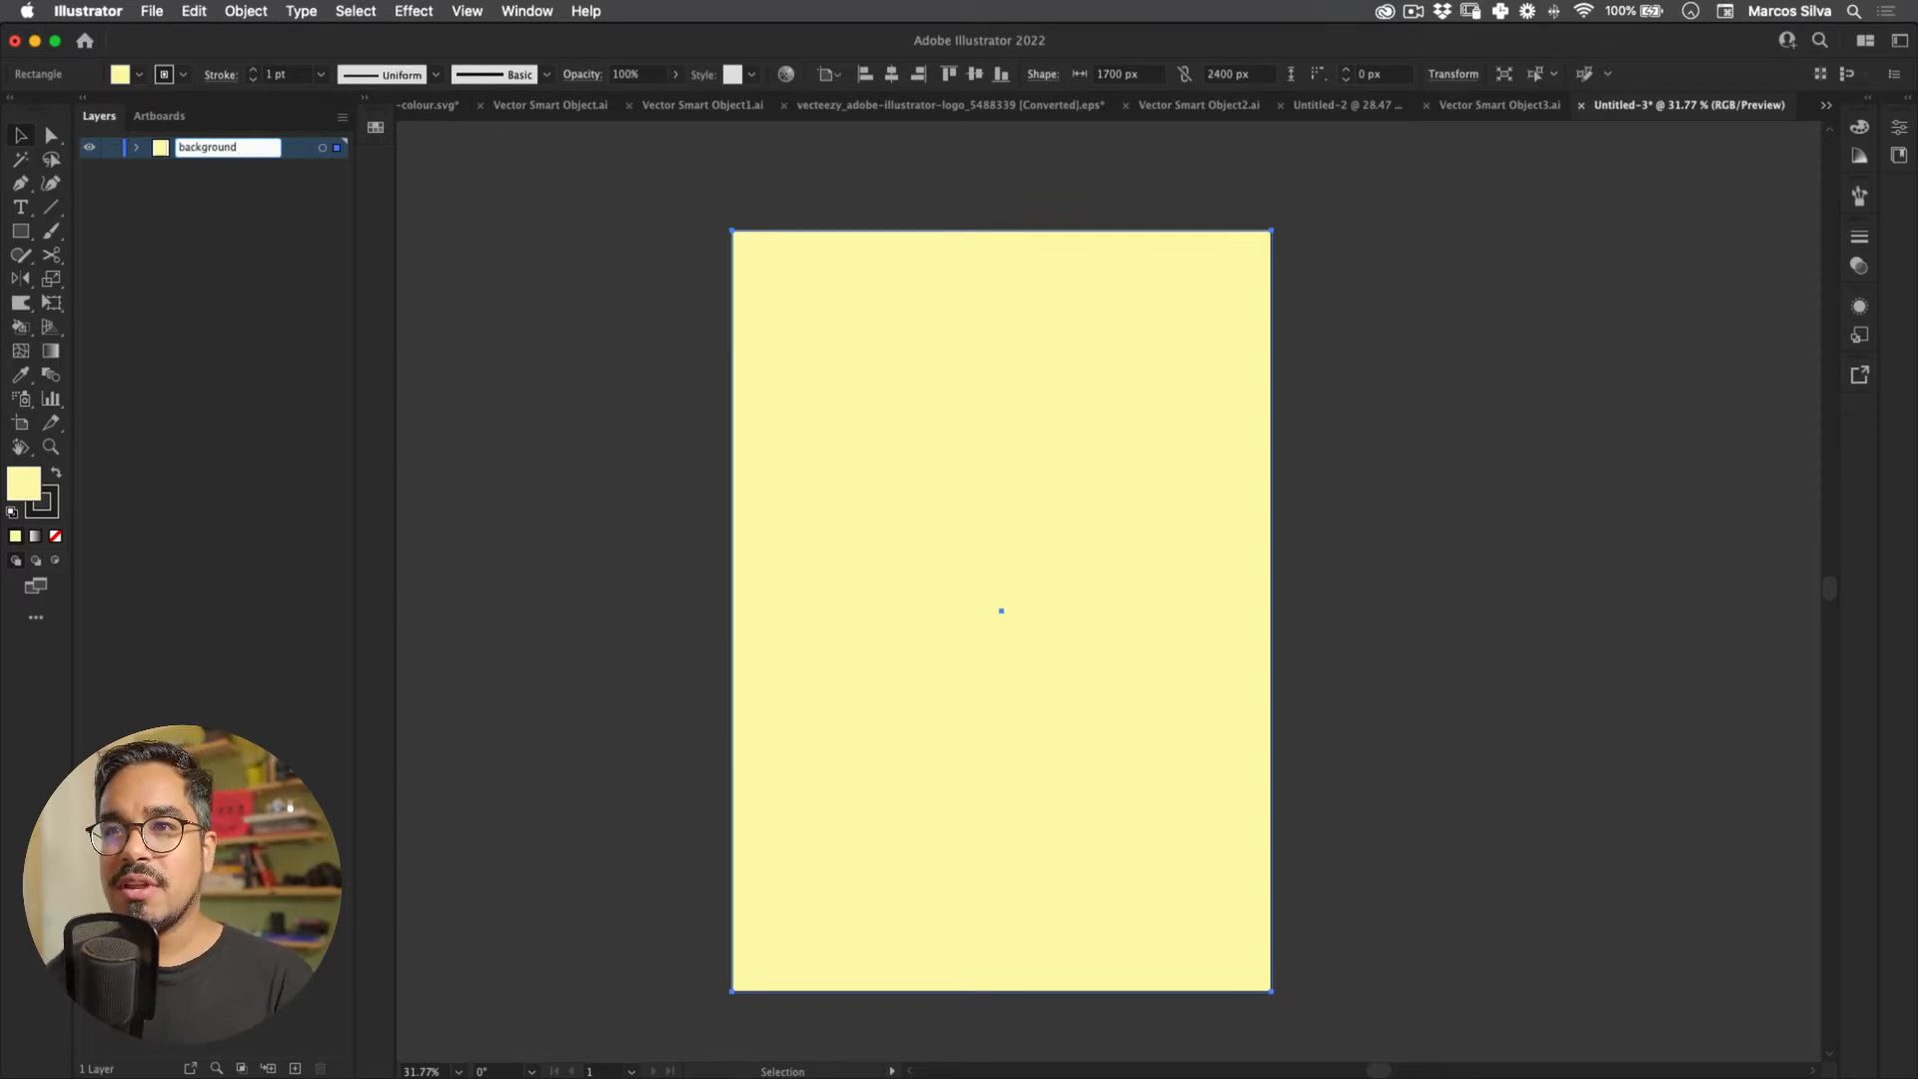
pyautogui.press('Return')
pyautogui.click(111, 148)
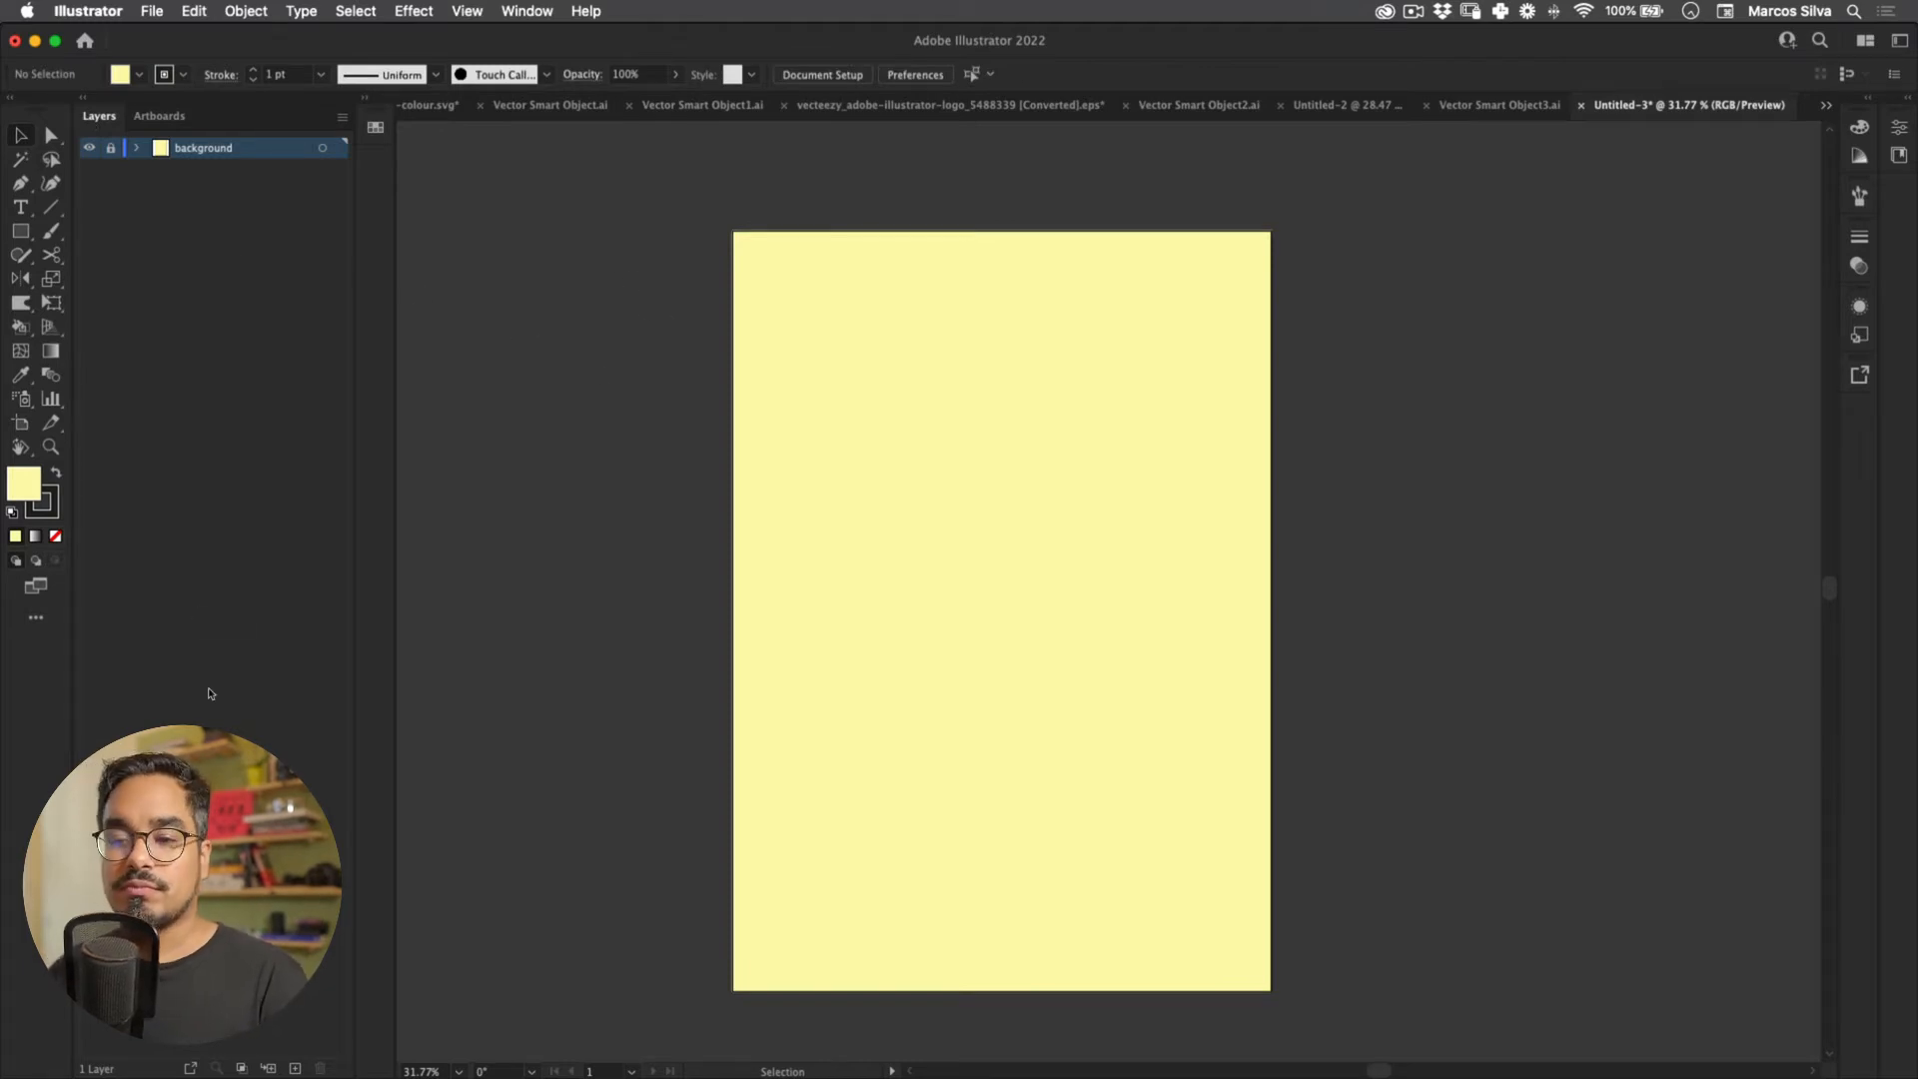
pyautogui.press('super+l')
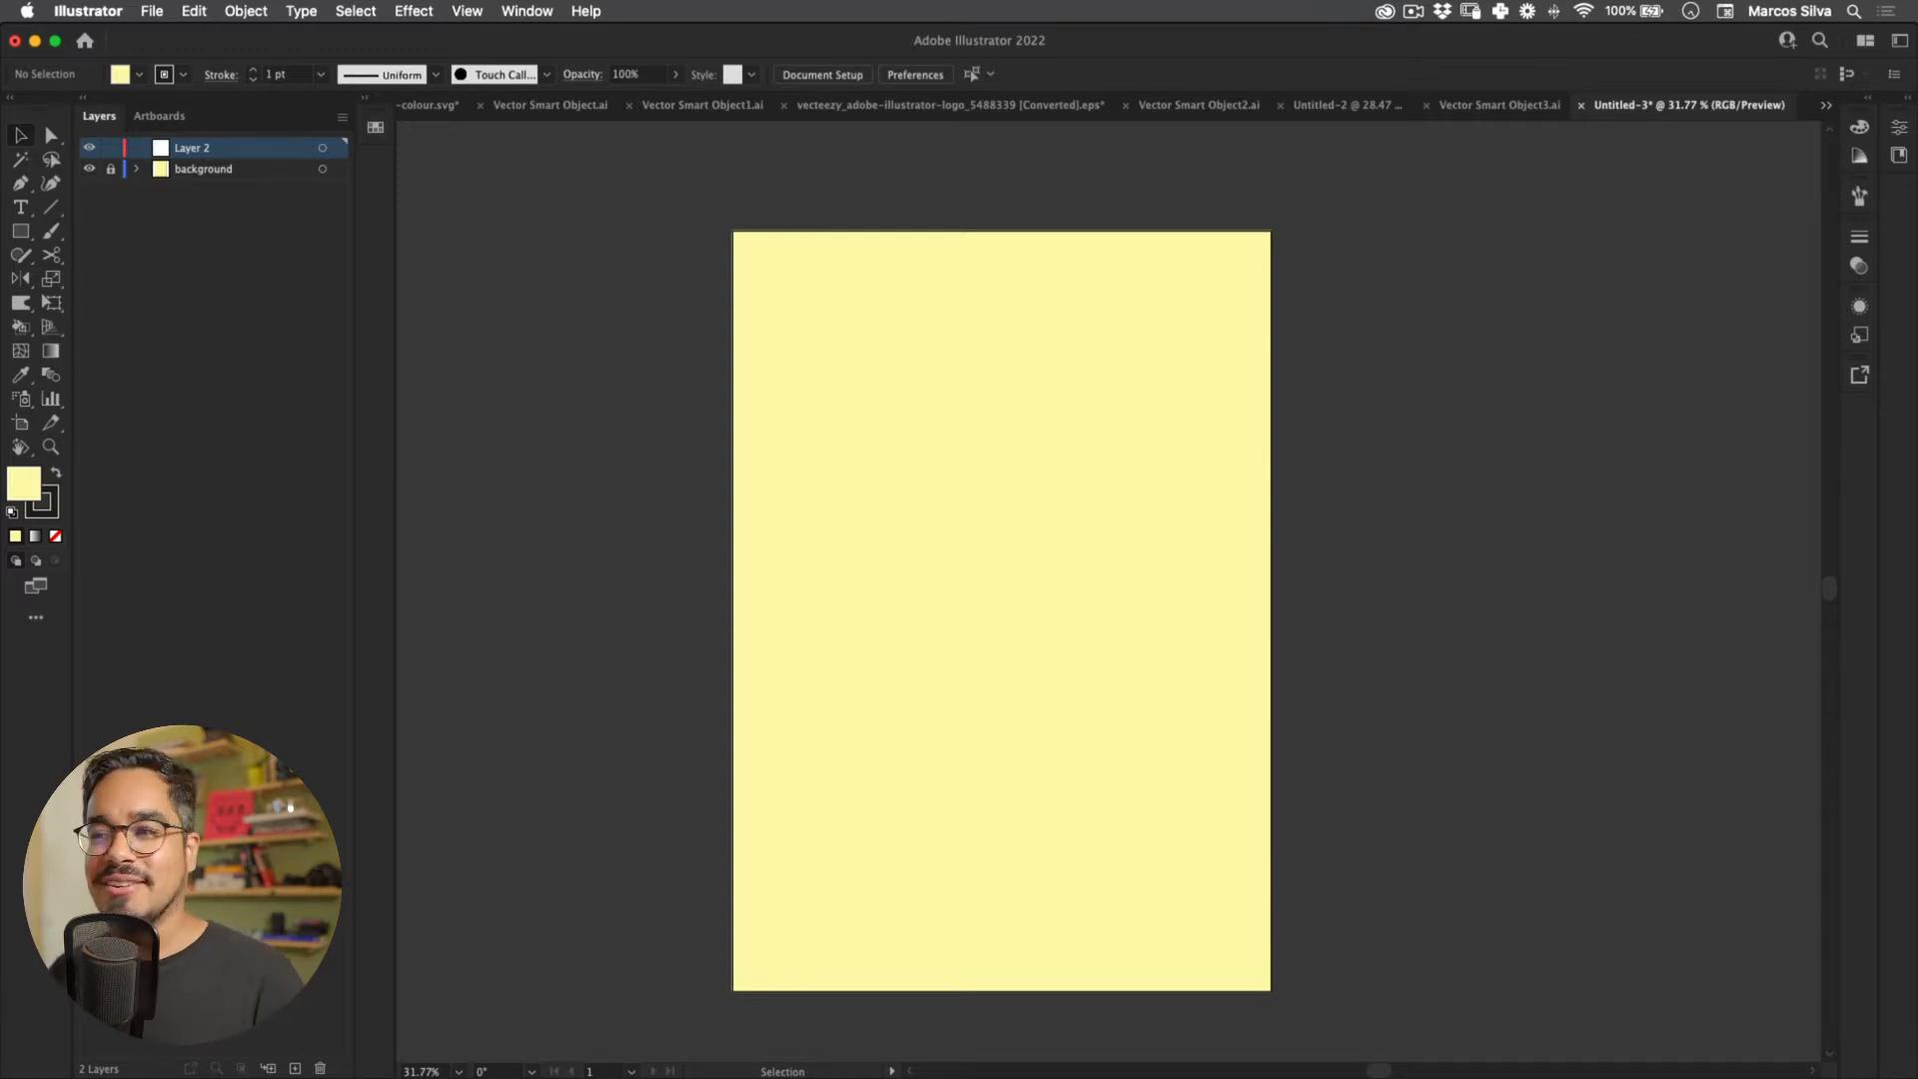
# Step: Remove the leftover placeholder text object from Layer 2
pyautogui.click(203, 169)
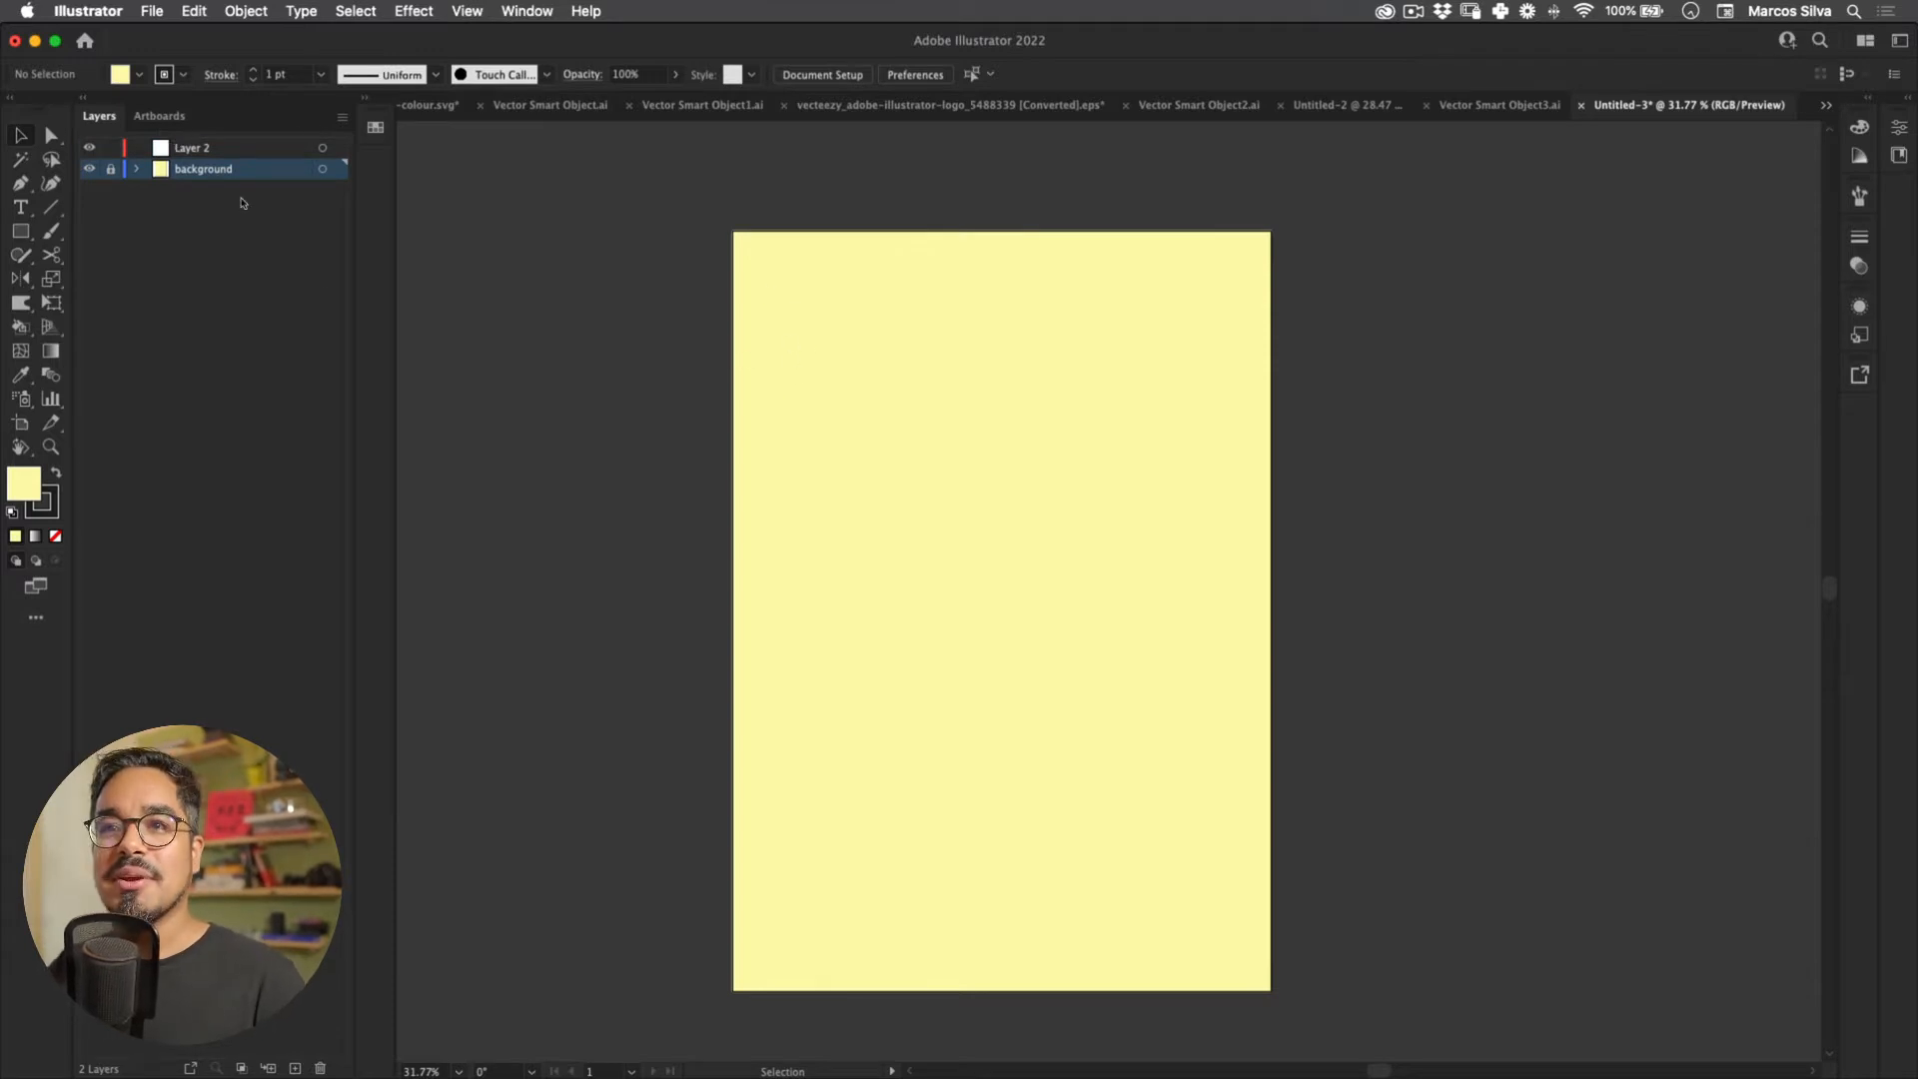
pyautogui.moveTo(792, 433); pyautogui.dragTo(785, 476)
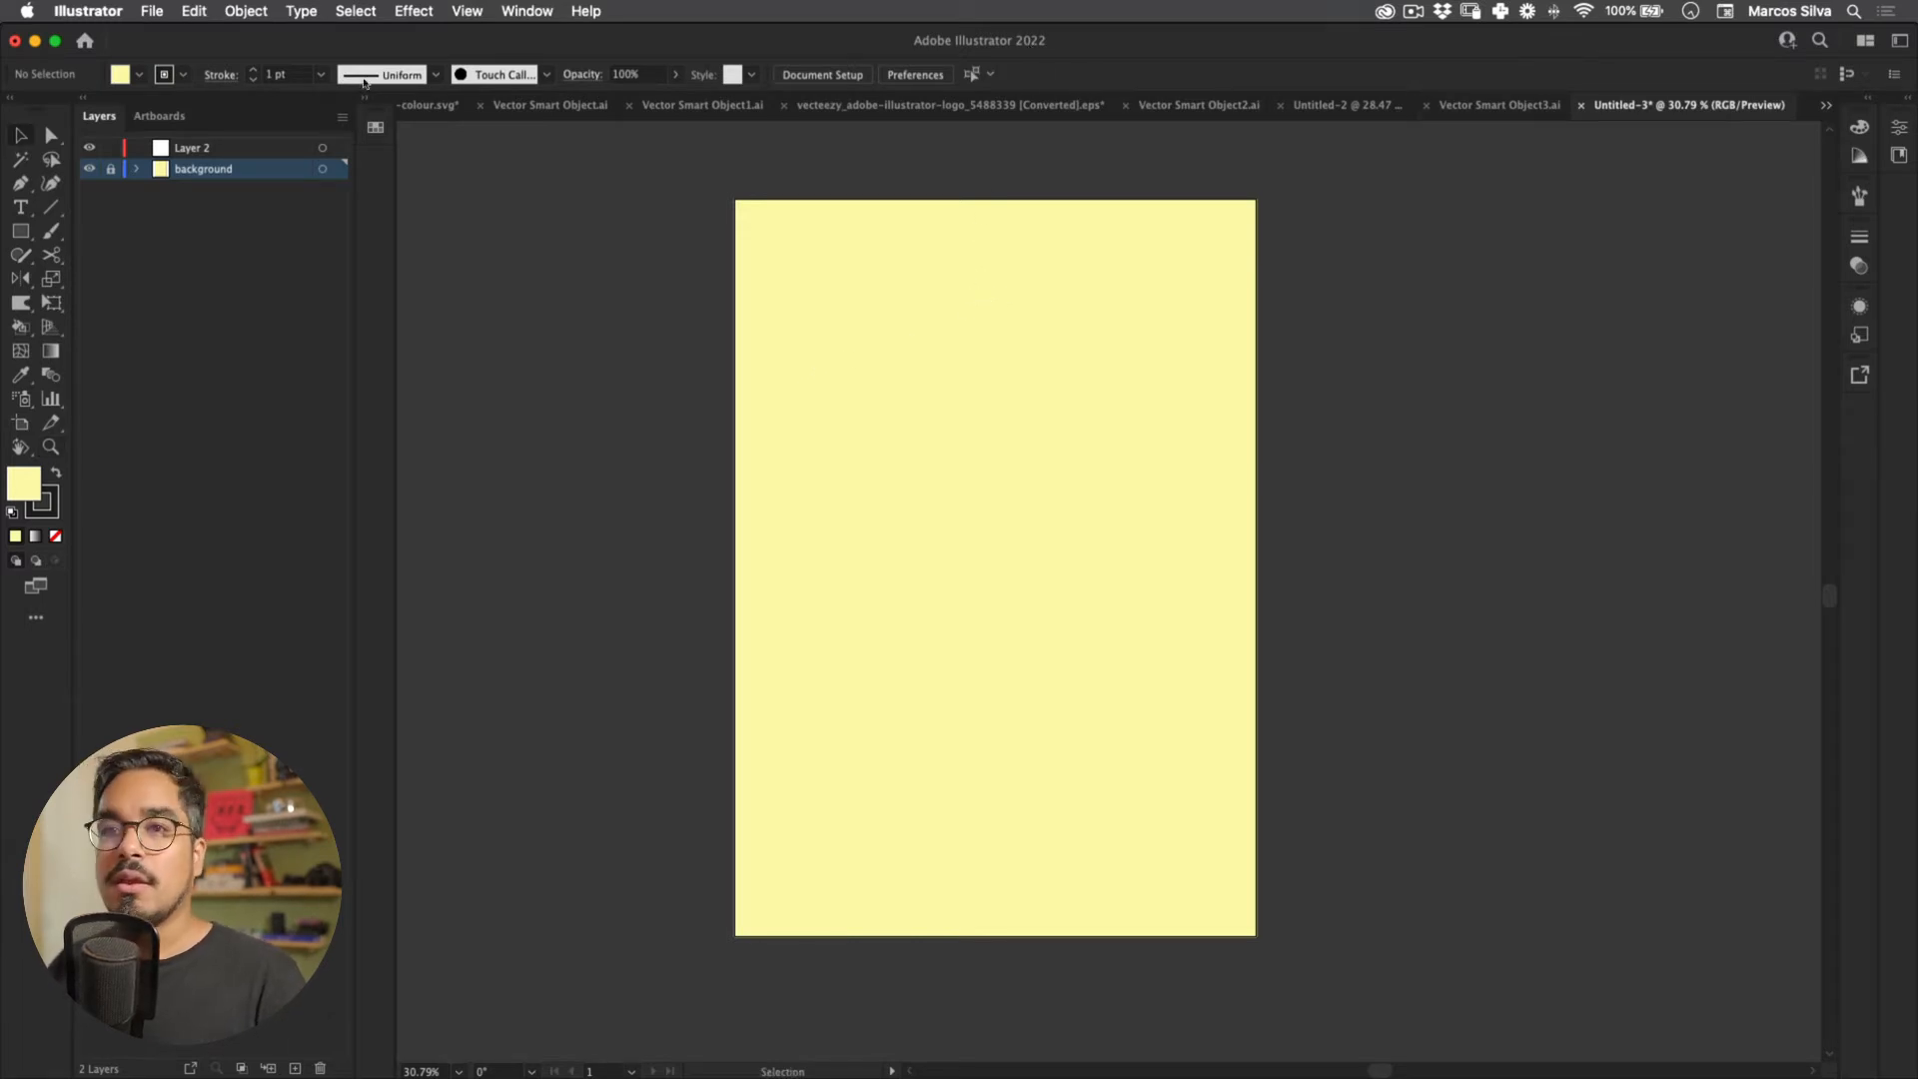
pyautogui.press('t')
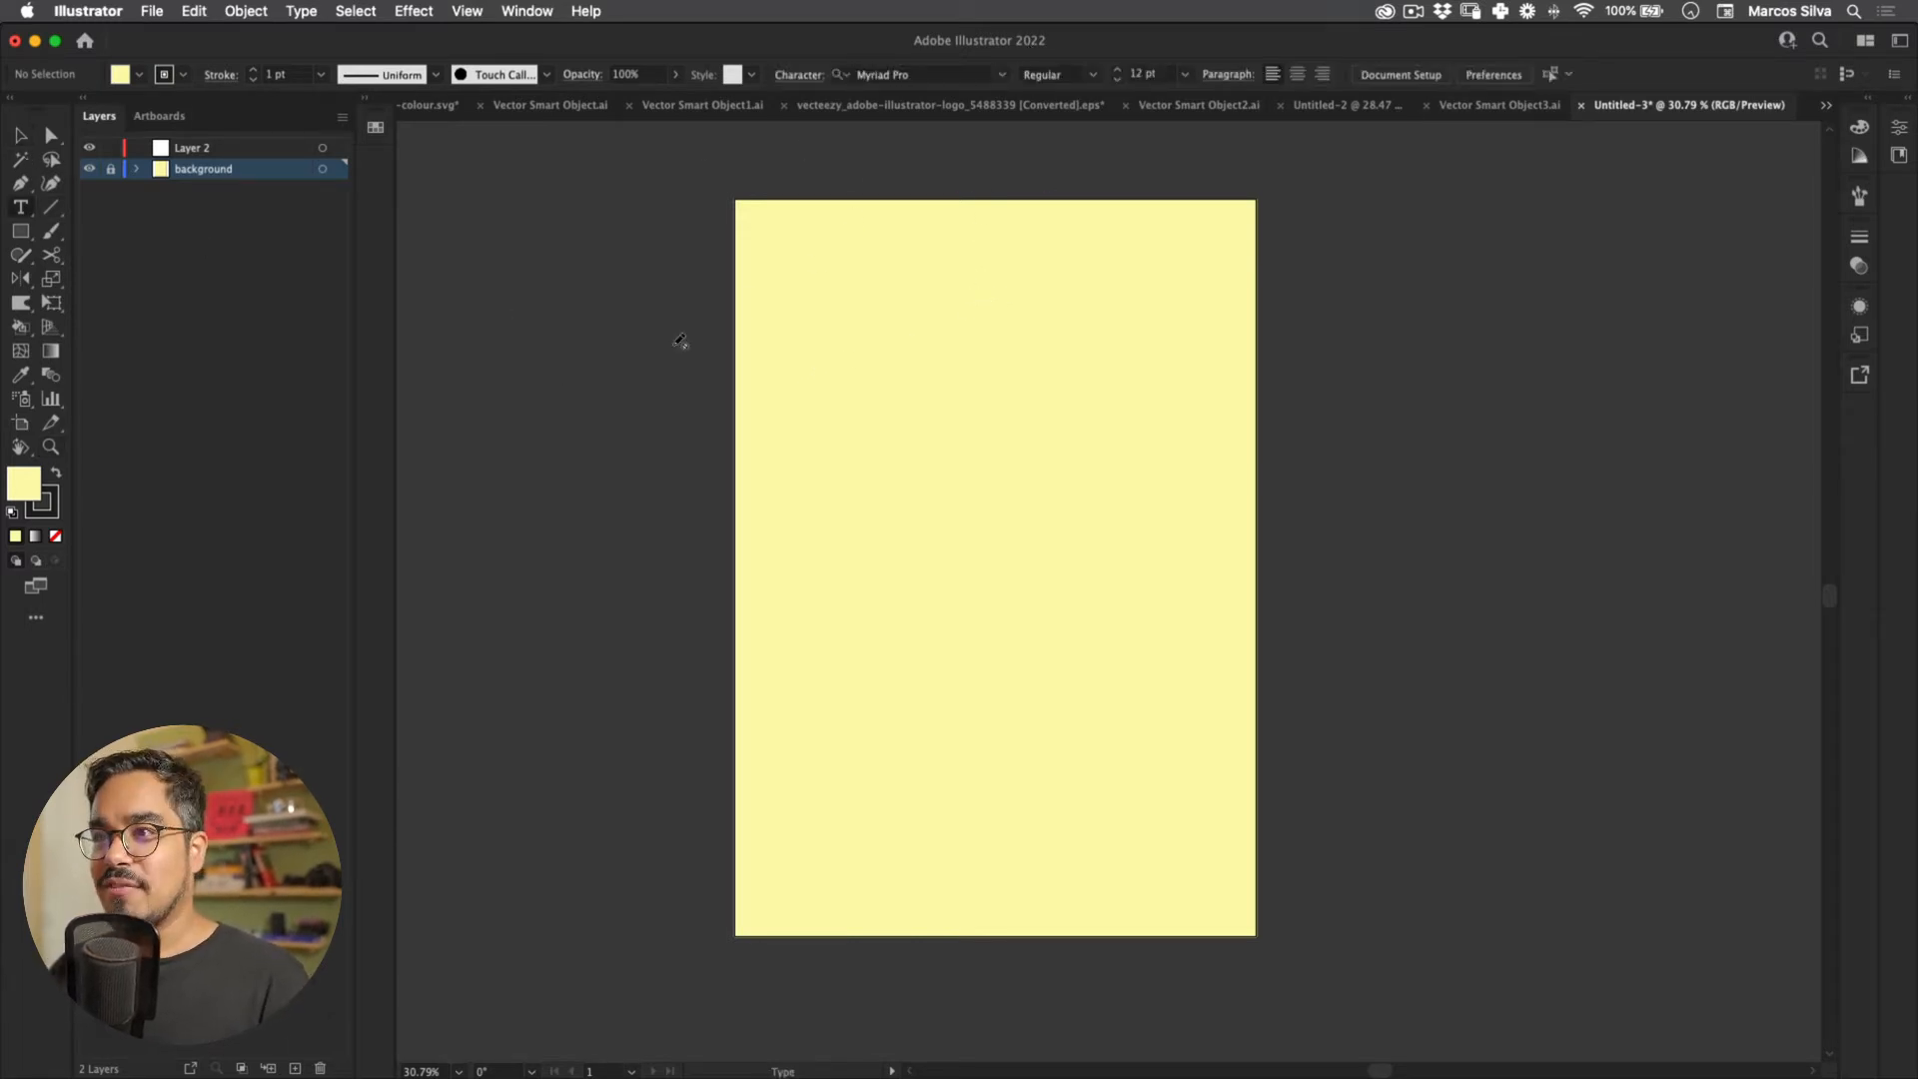
pyautogui.click(148, 148)
pyautogui.click(872, 455)
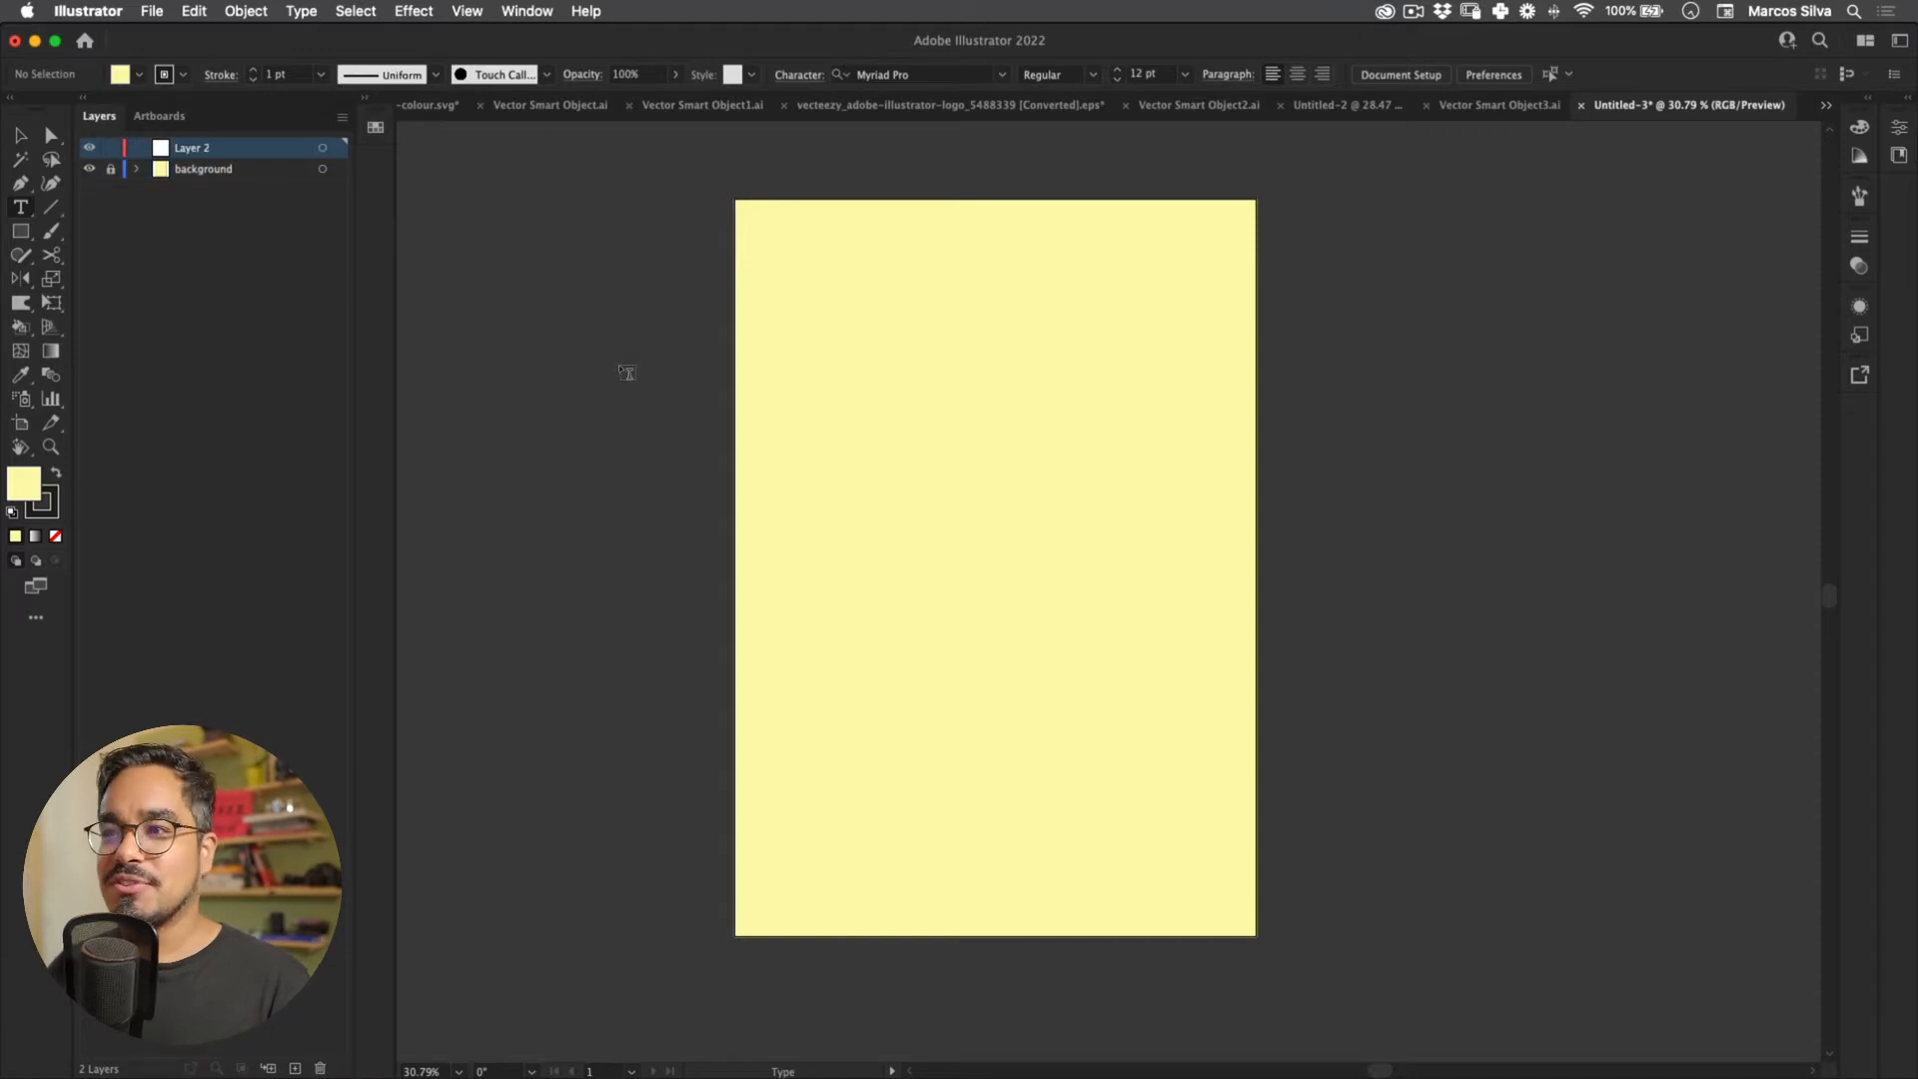
pyautogui.press('Escape')
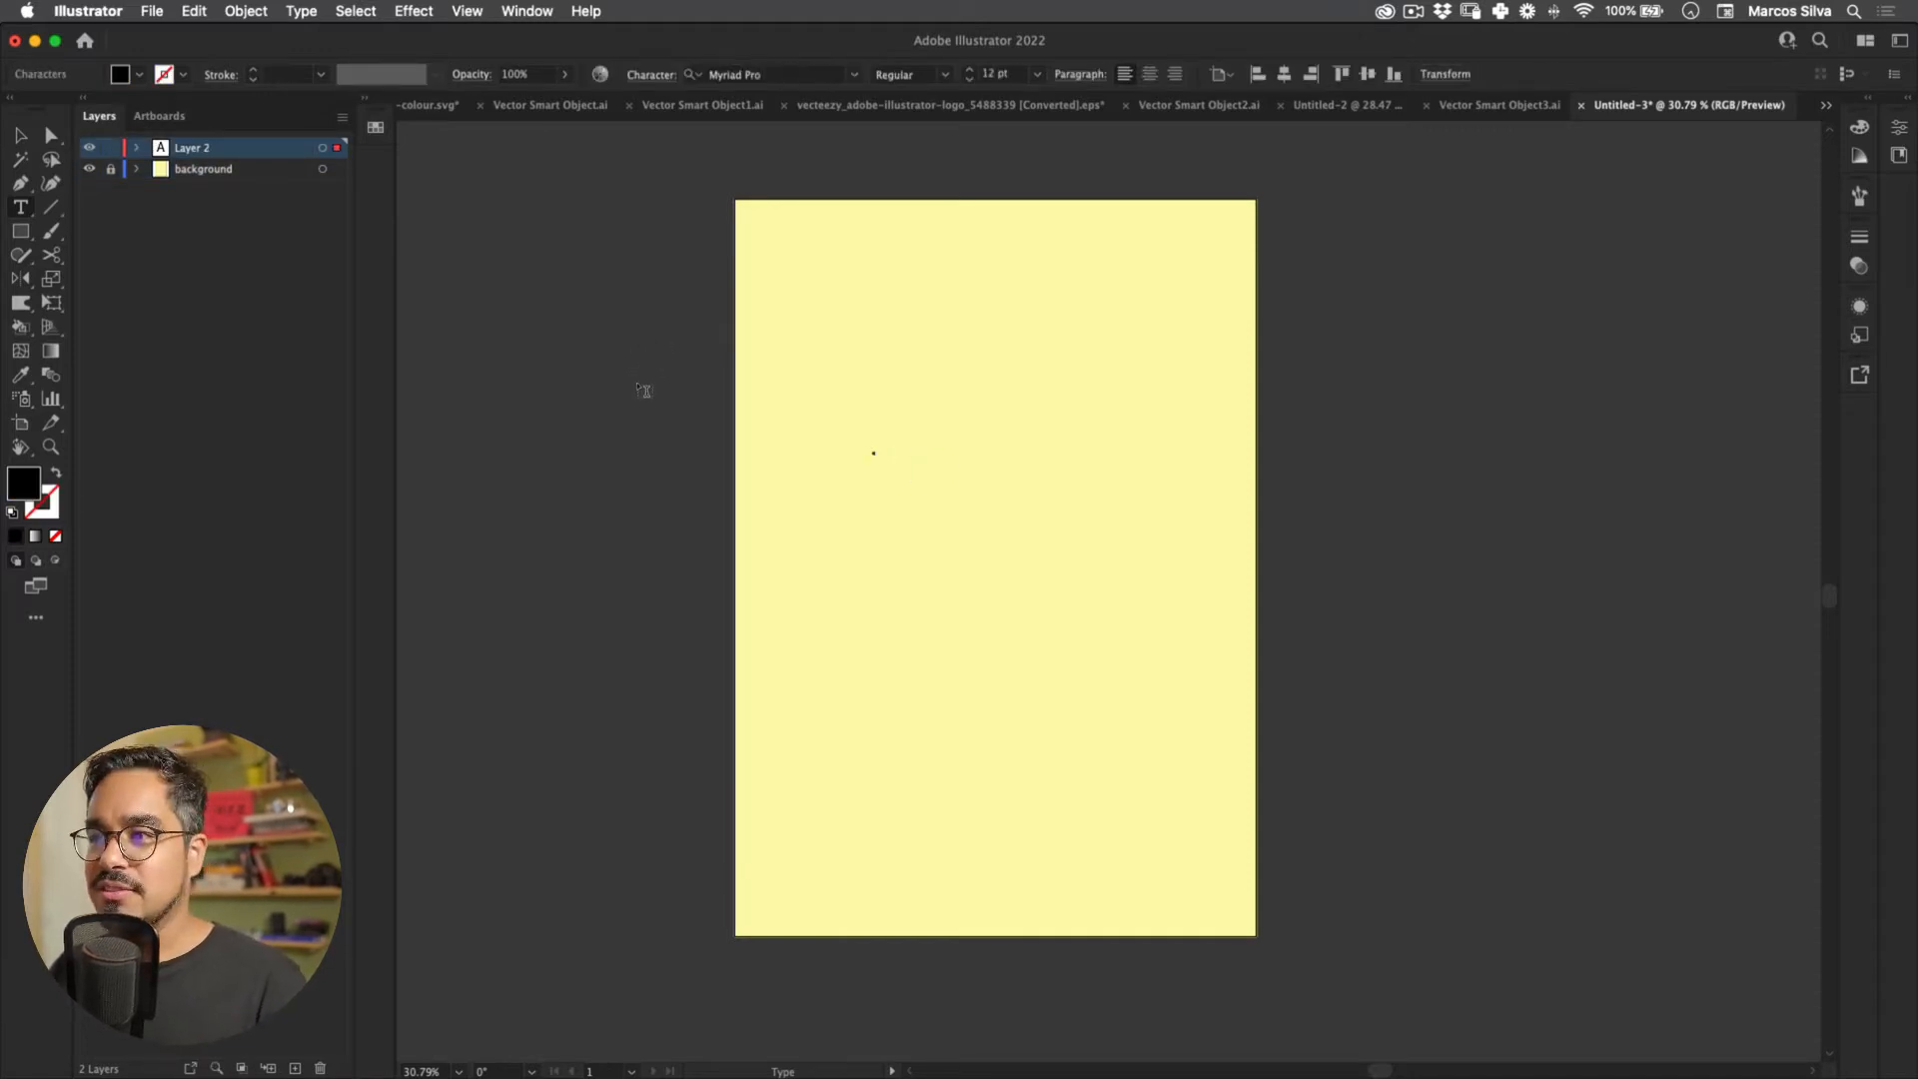
pyautogui.press('e')
pyautogui.press('v')
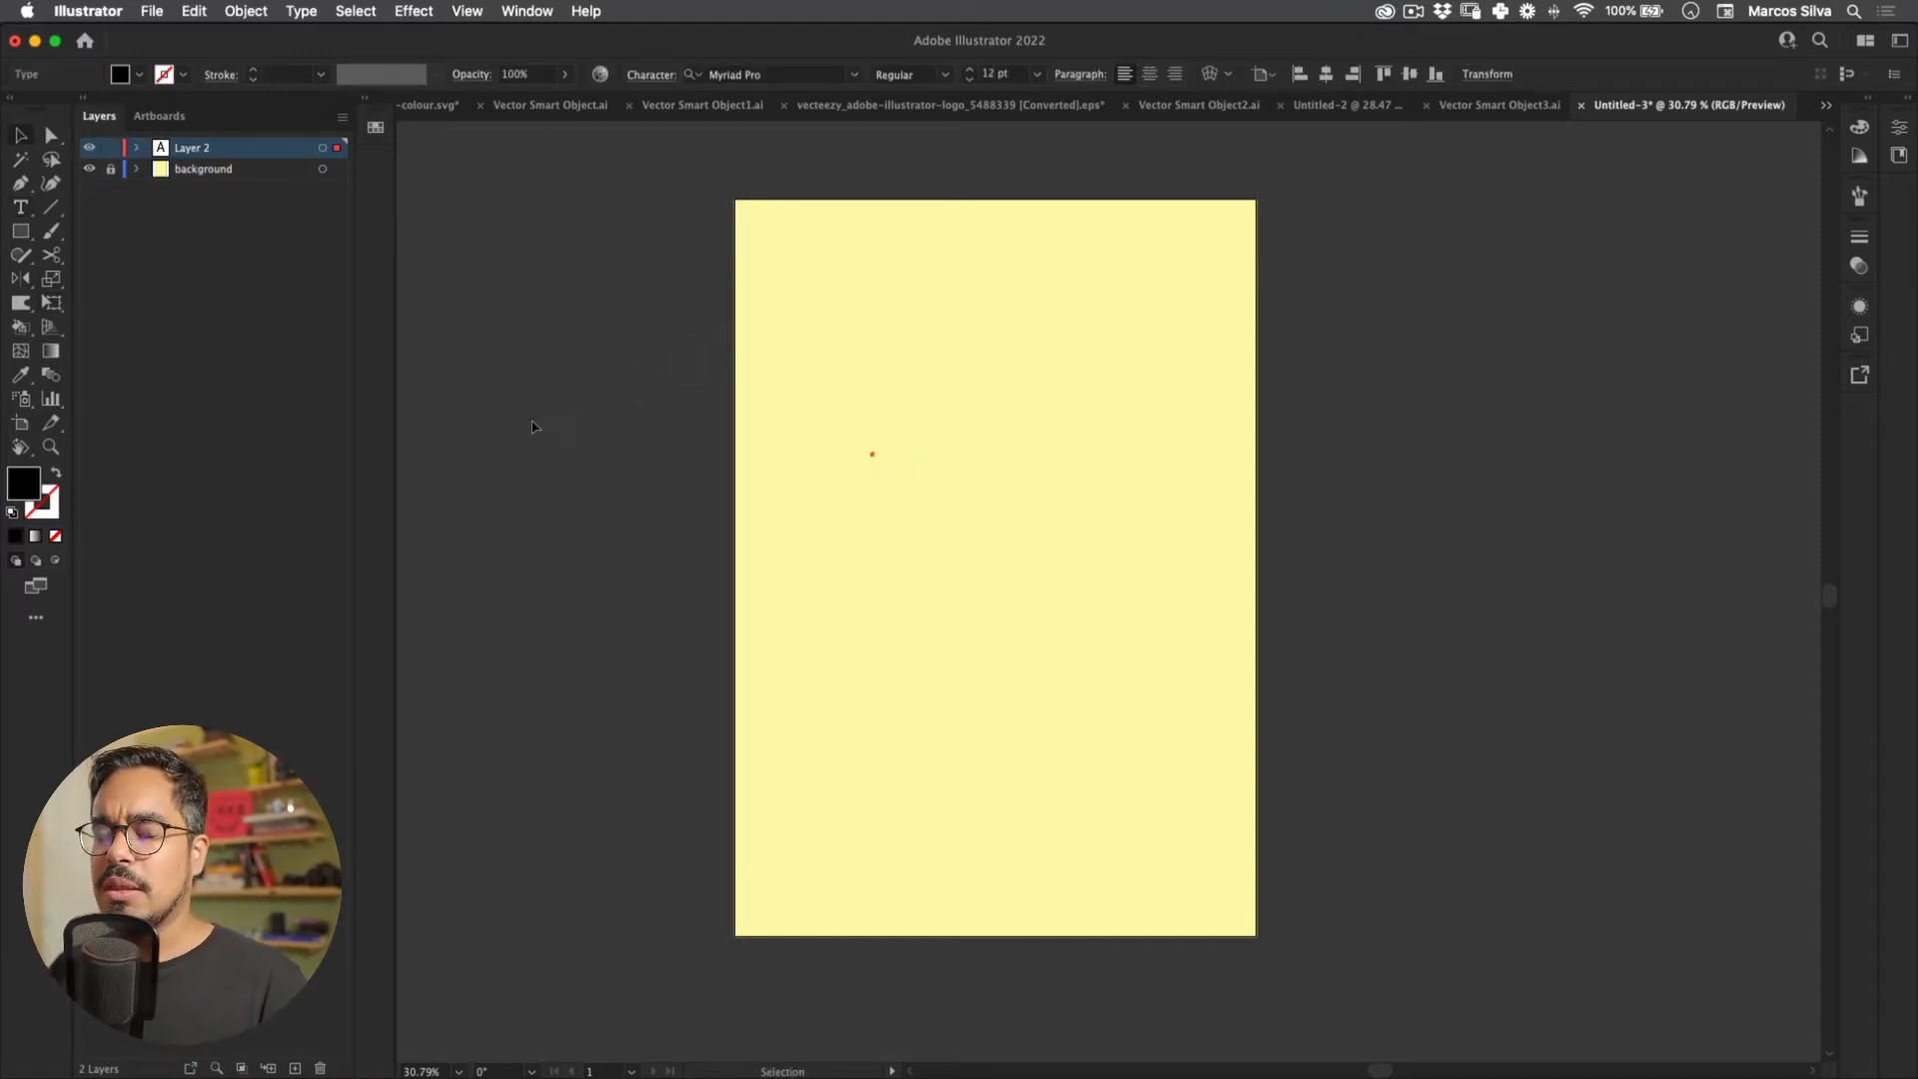
pyautogui.press('super+z')
pyautogui.press('Escape')
pyautogui.press('Delete')
# Step: Type a capital A and enlarge it to about 951 pt near the artboard's top left
pyautogui.press('t')
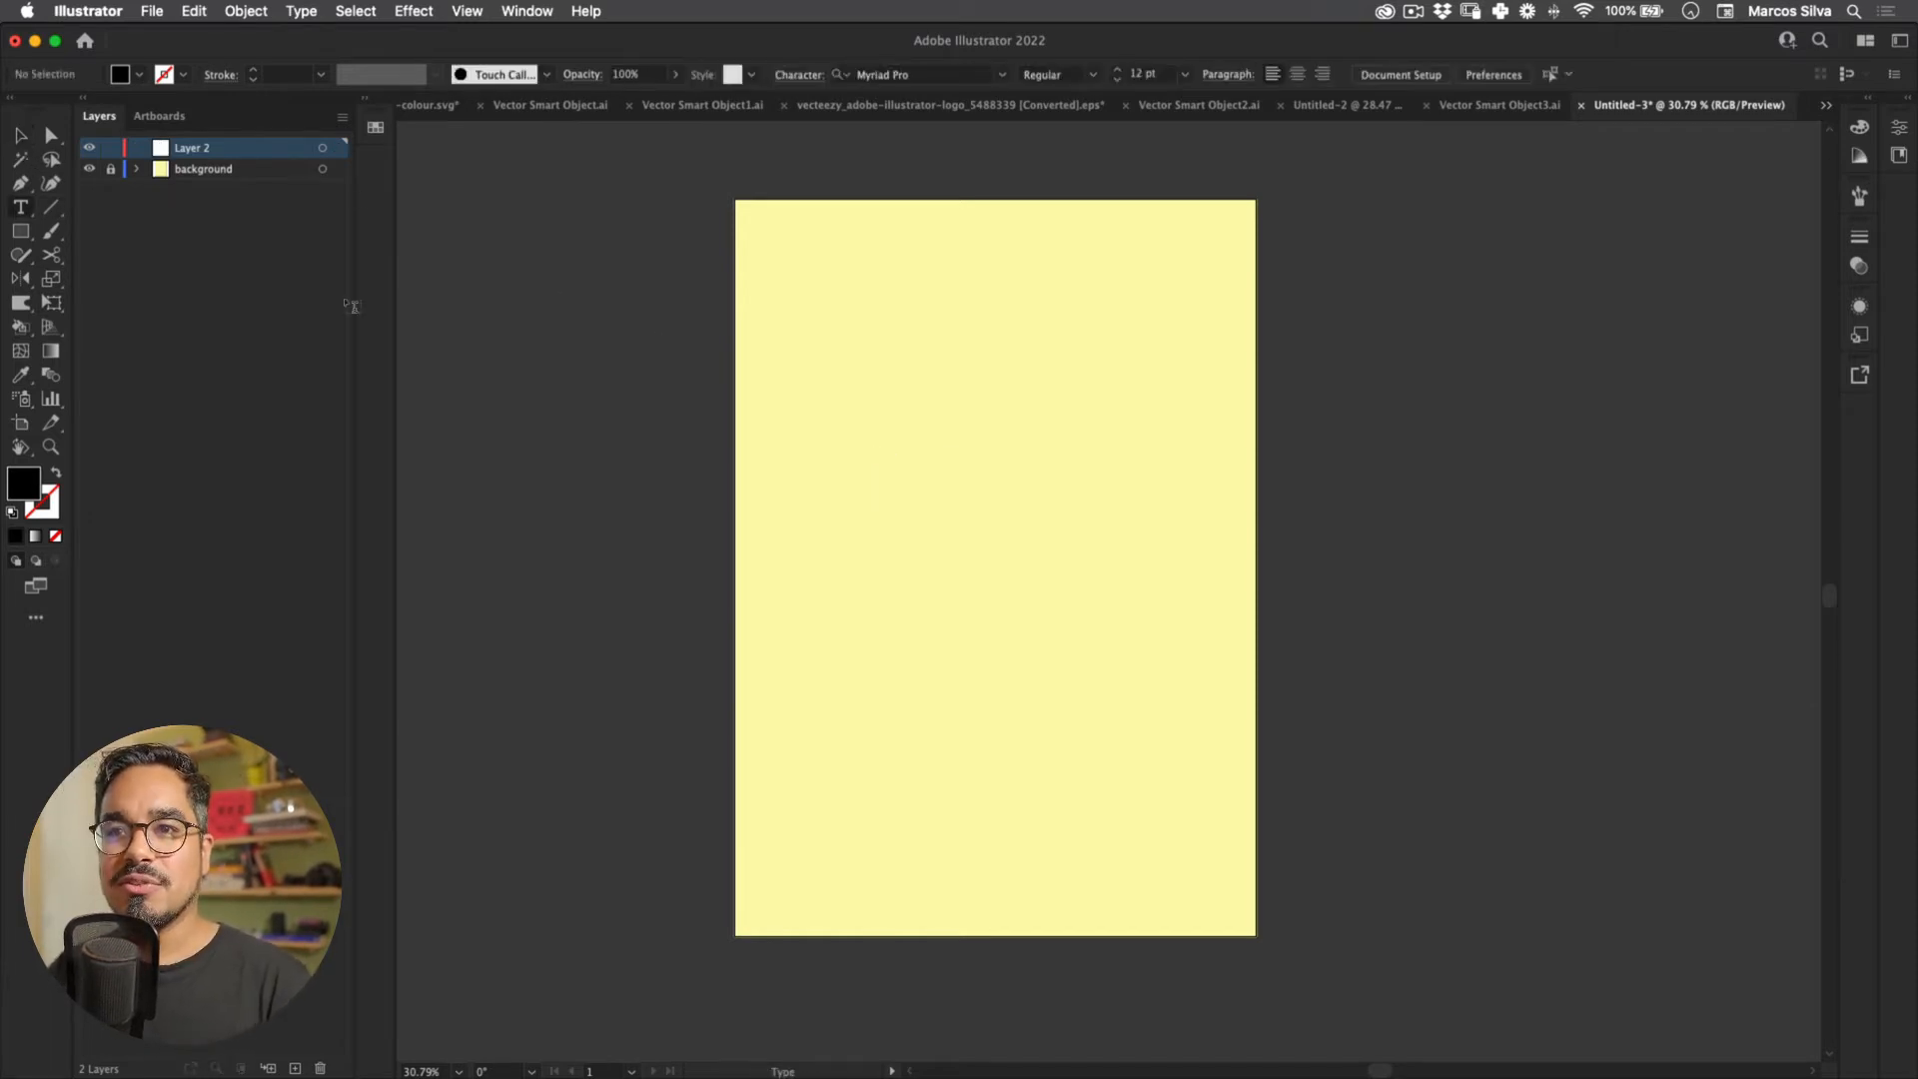
pyautogui.click(603, 349)
pyautogui.write('A')
pyautogui.press('Escape')
pyautogui.press('e')
pyautogui.moveTo(808, 467); pyautogui.dragTo(1161, 628)
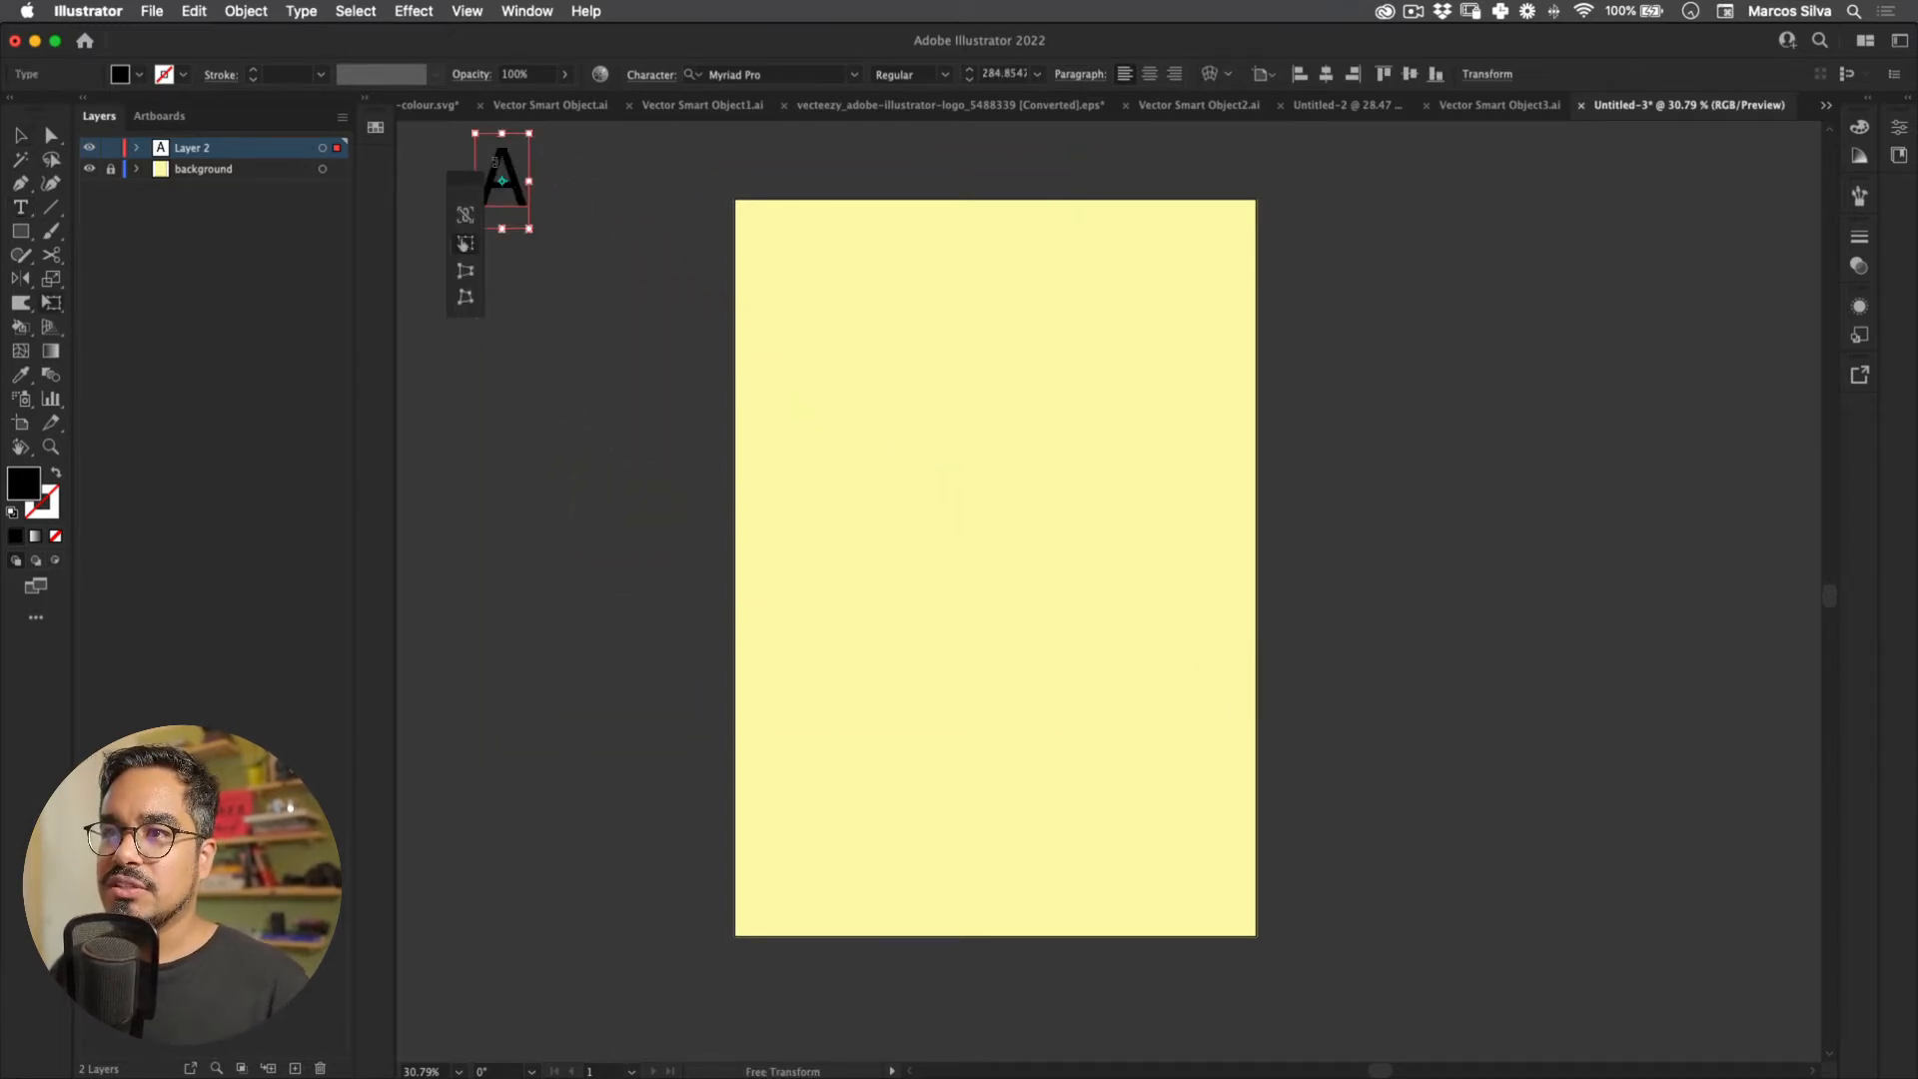
pyautogui.moveTo(502, 184); pyautogui.dragTo(967, 225)
pyautogui.moveTo(705, 275); pyautogui.dragTo(700, 345)
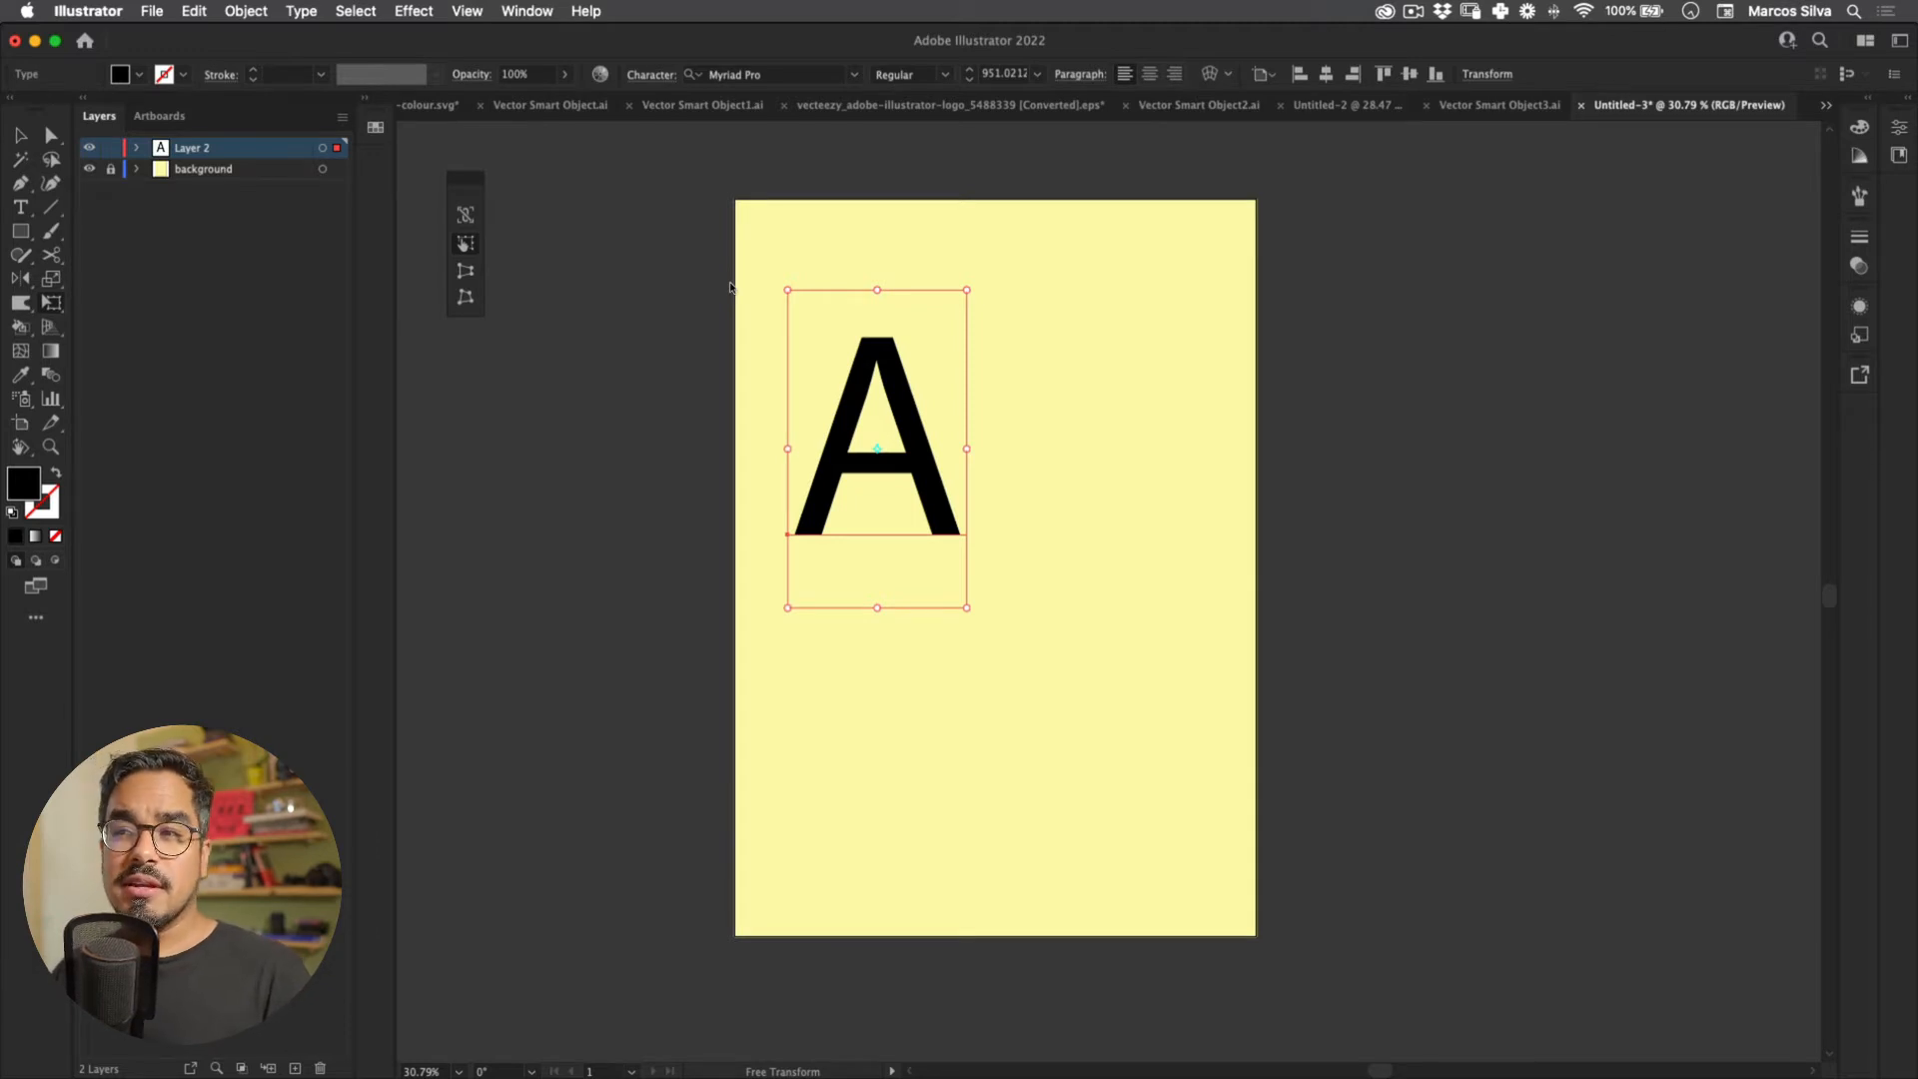
pyautogui.click(765, 75)
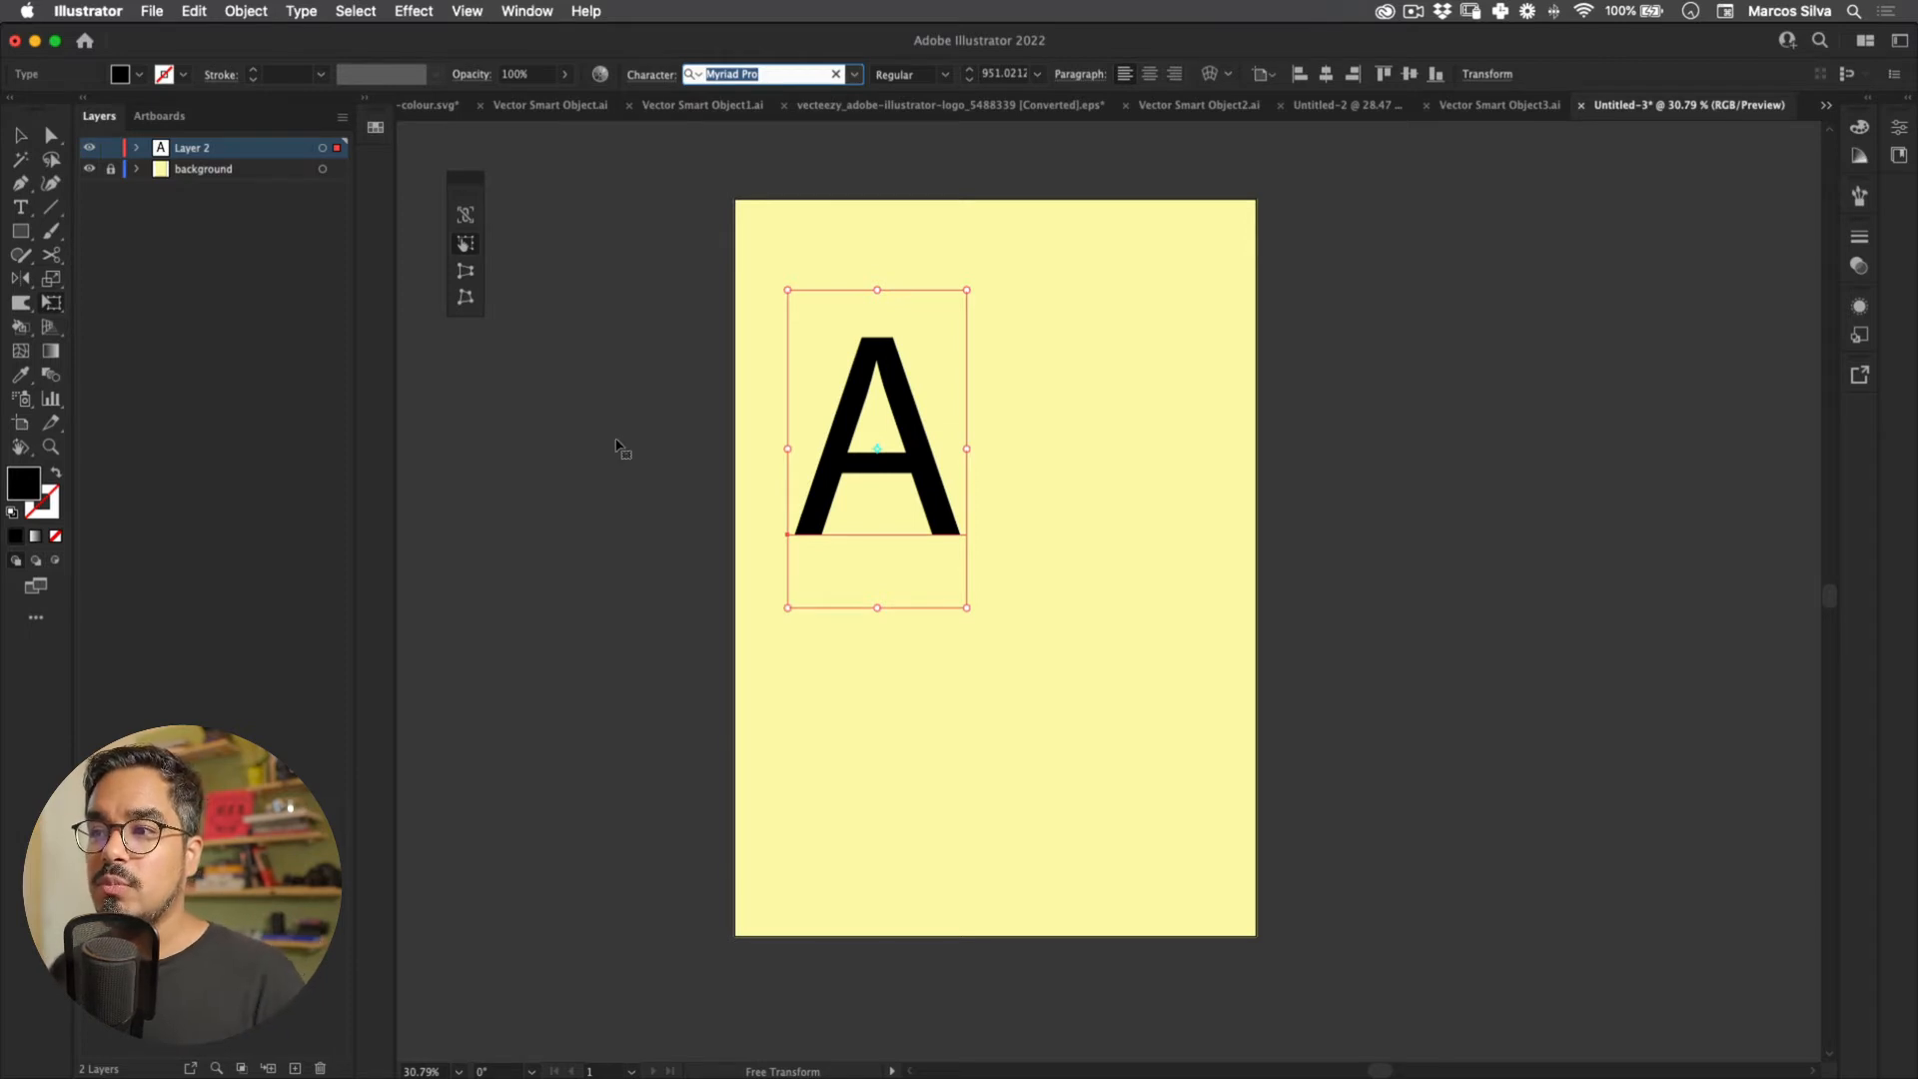
# Step: Nudge the A higher and try the Studio Feixen Sans Medium font on it
pyautogui.press('v')
pyautogui.moveTo(902, 406); pyautogui.dragTo(901, 359)
pyautogui.write('studio')
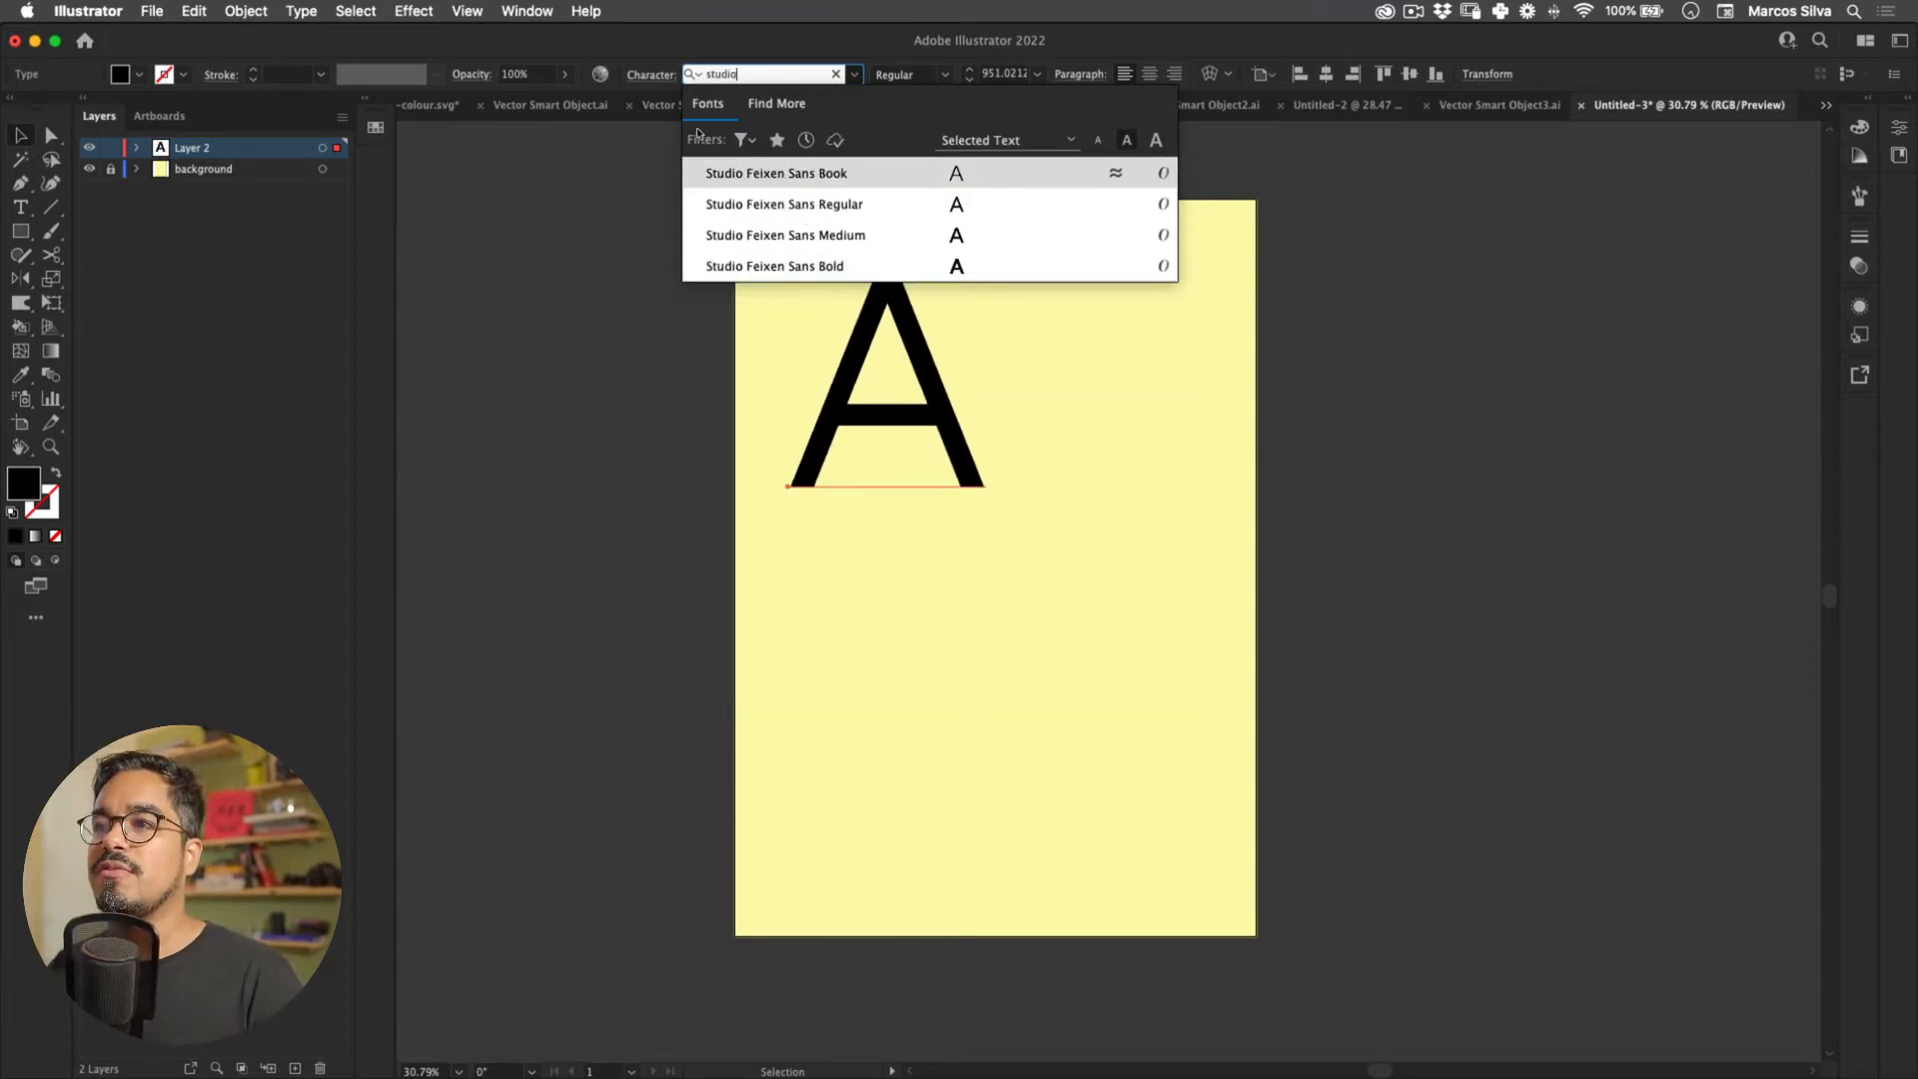
pyautogui.press('Down')
pyautogui.press('Down')
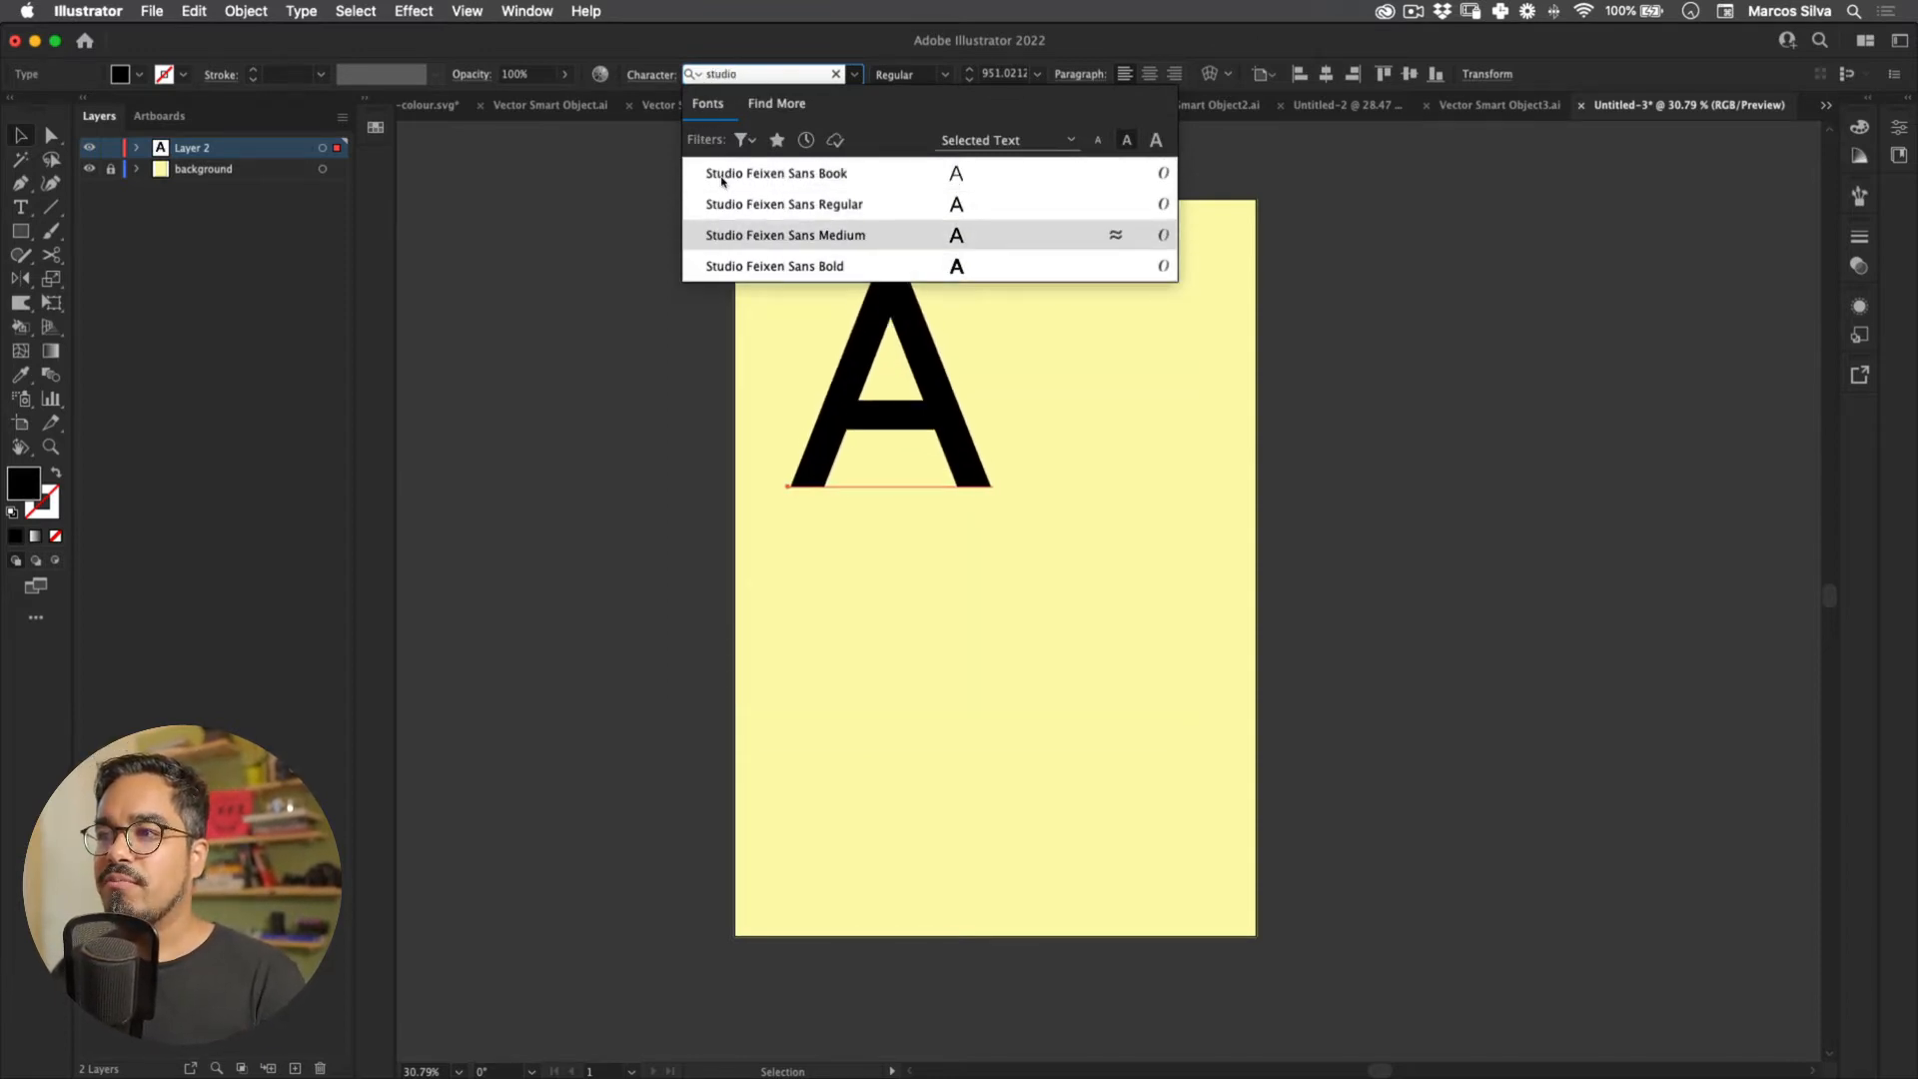
pyautogui.press('Return')
# Step: Set the A in Pangram Bold and shift it slightly on the artboard
pyautogui.write('pangra')
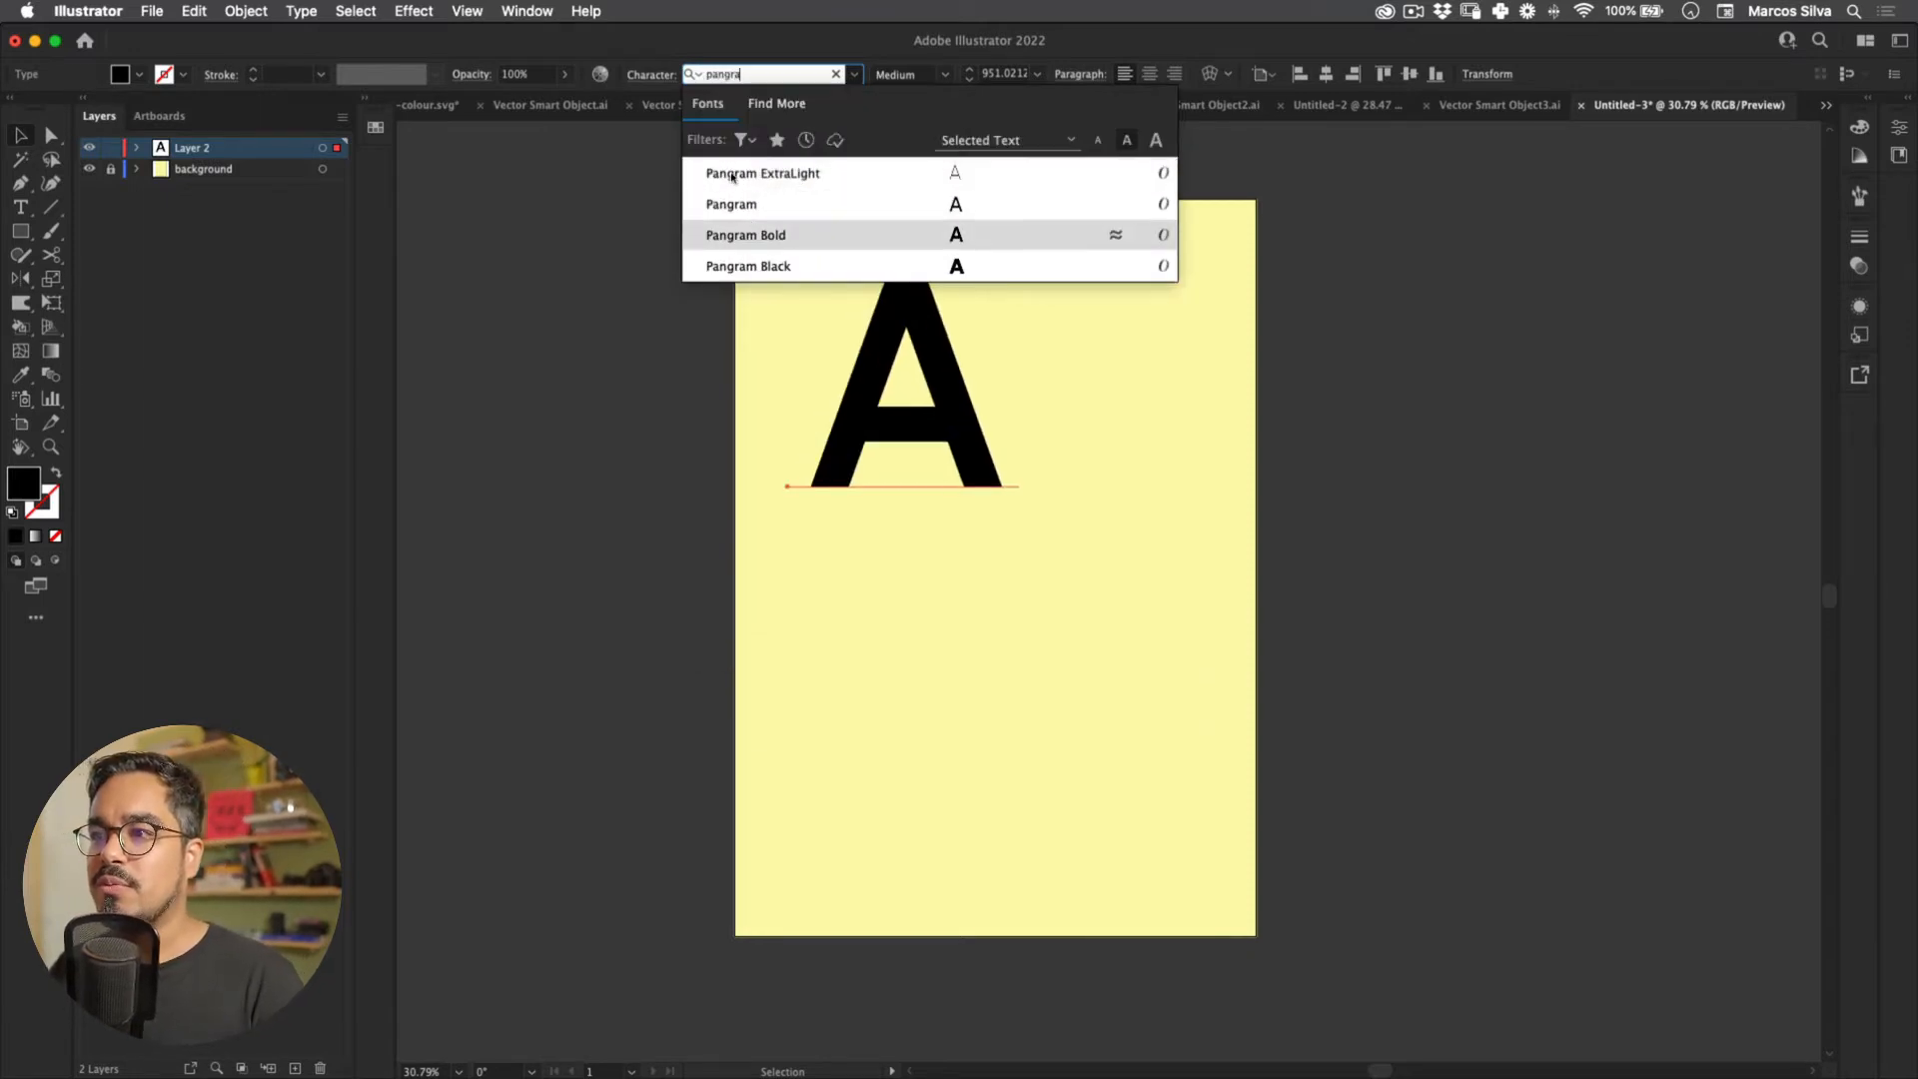
pyautogui.press('Down')
pyautogui.press('Up')
pyautogui.press('Down')
pyautogui.press('Up')
pyautogui.press('Return')
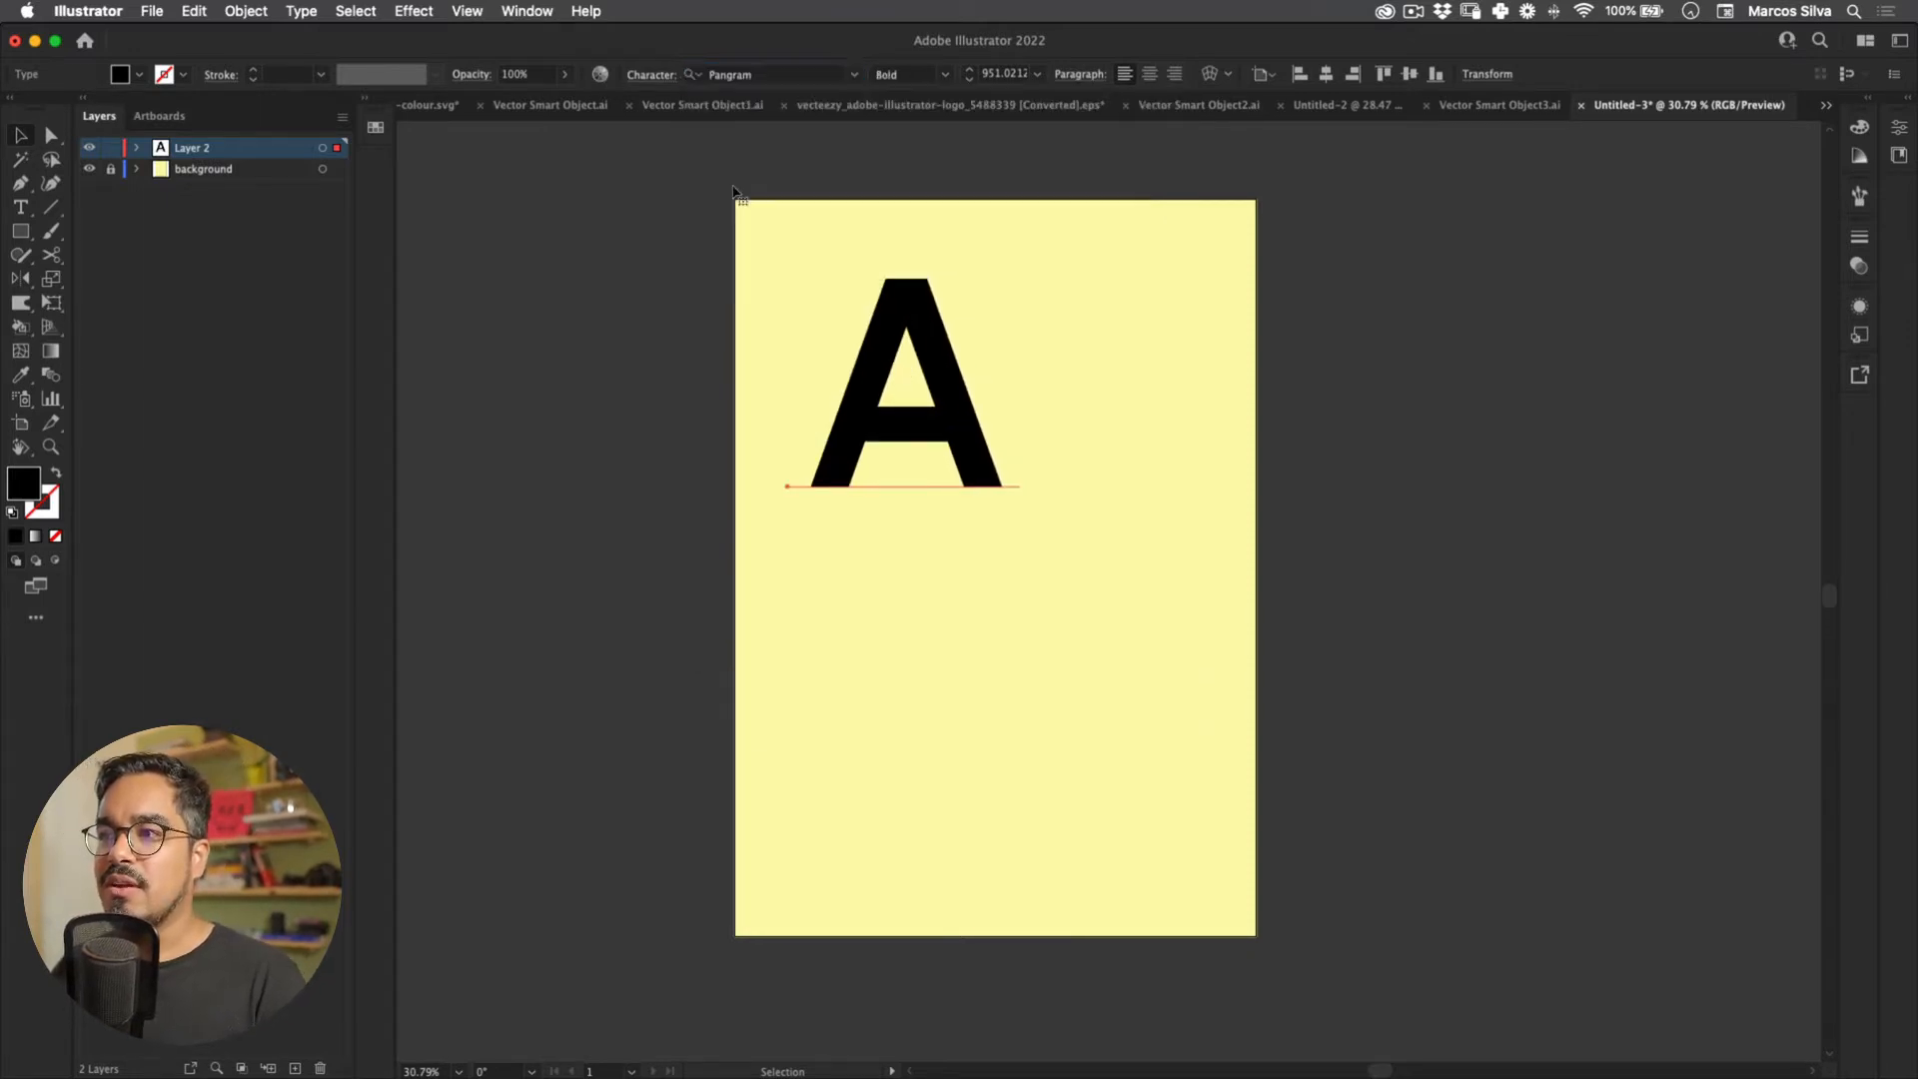
pyautogui.click(680, 296)
pyautogui.moveTo(904, 425); pyautogui.dragTo(944, 363)
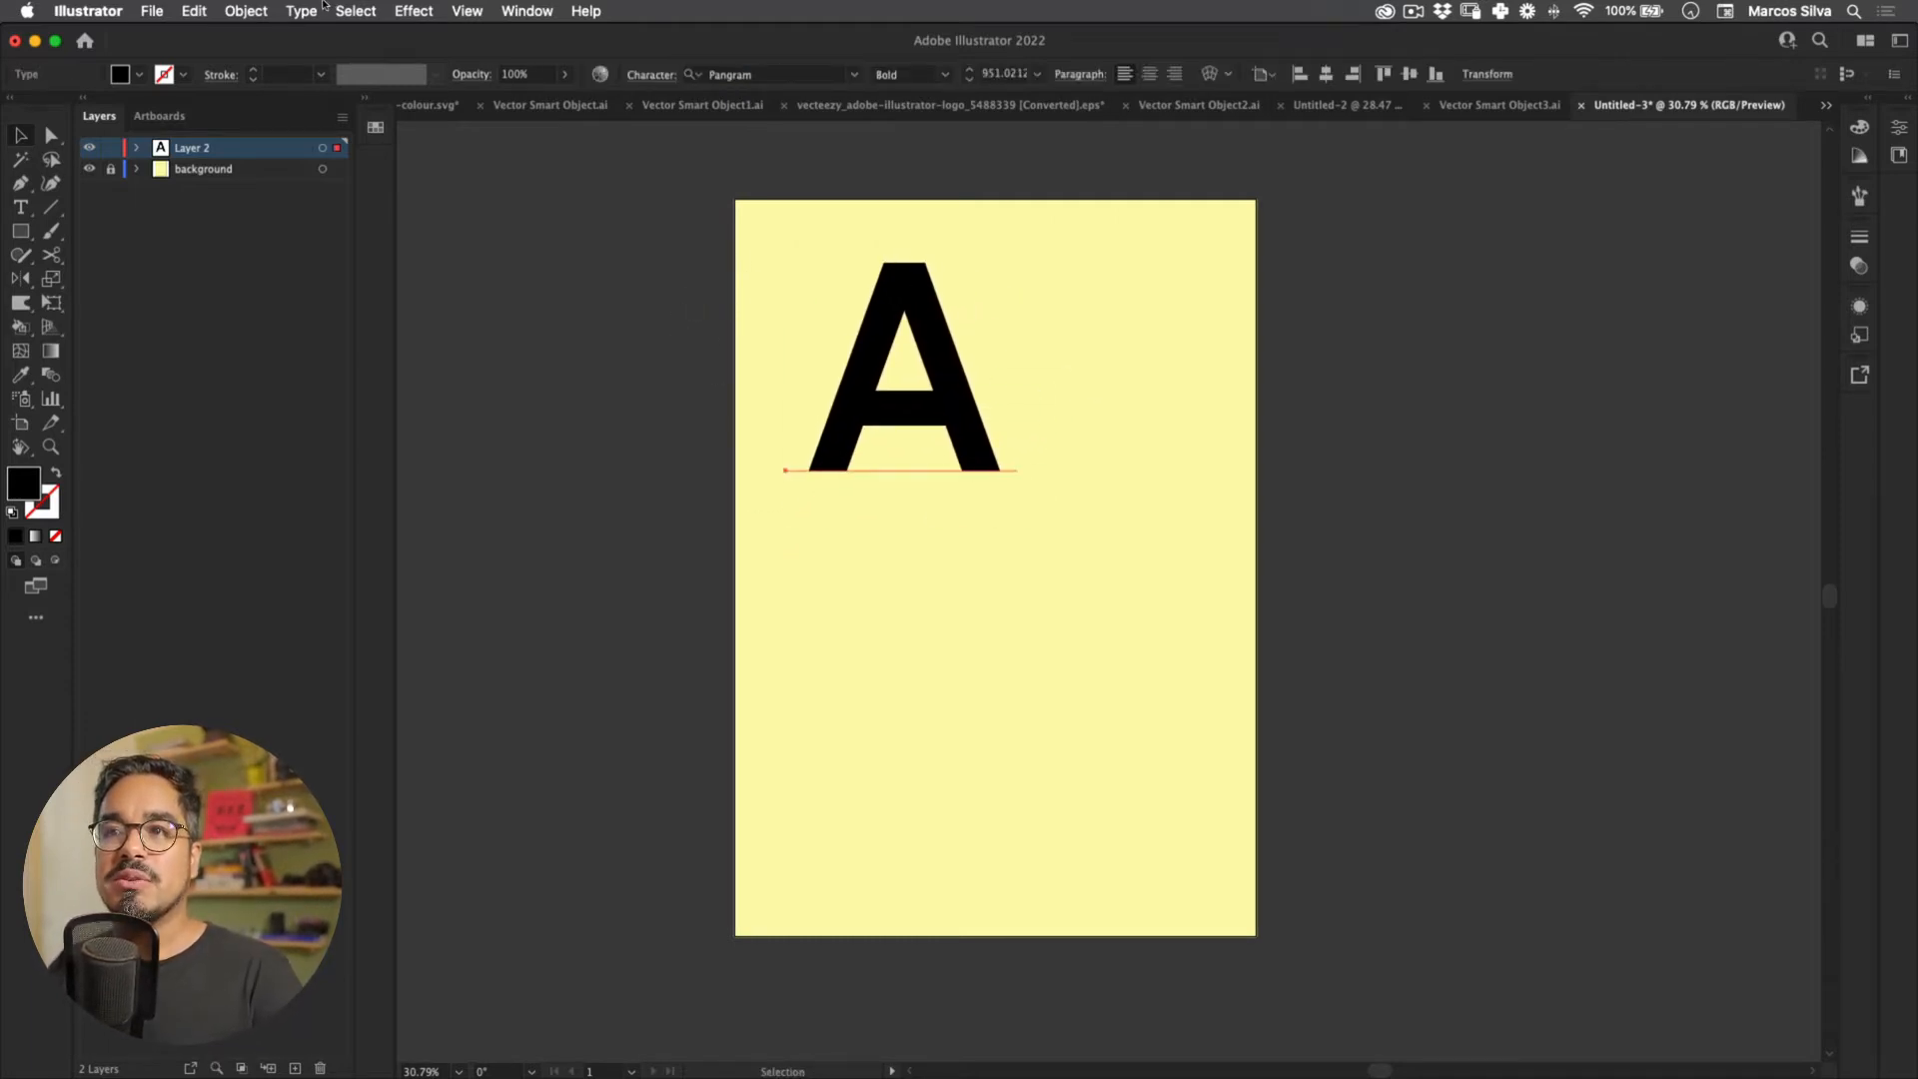
pyautogui.click(413, 10)
# Step: Give the A a light grey f4f4f4 fill
pyautogui.press('Escape')
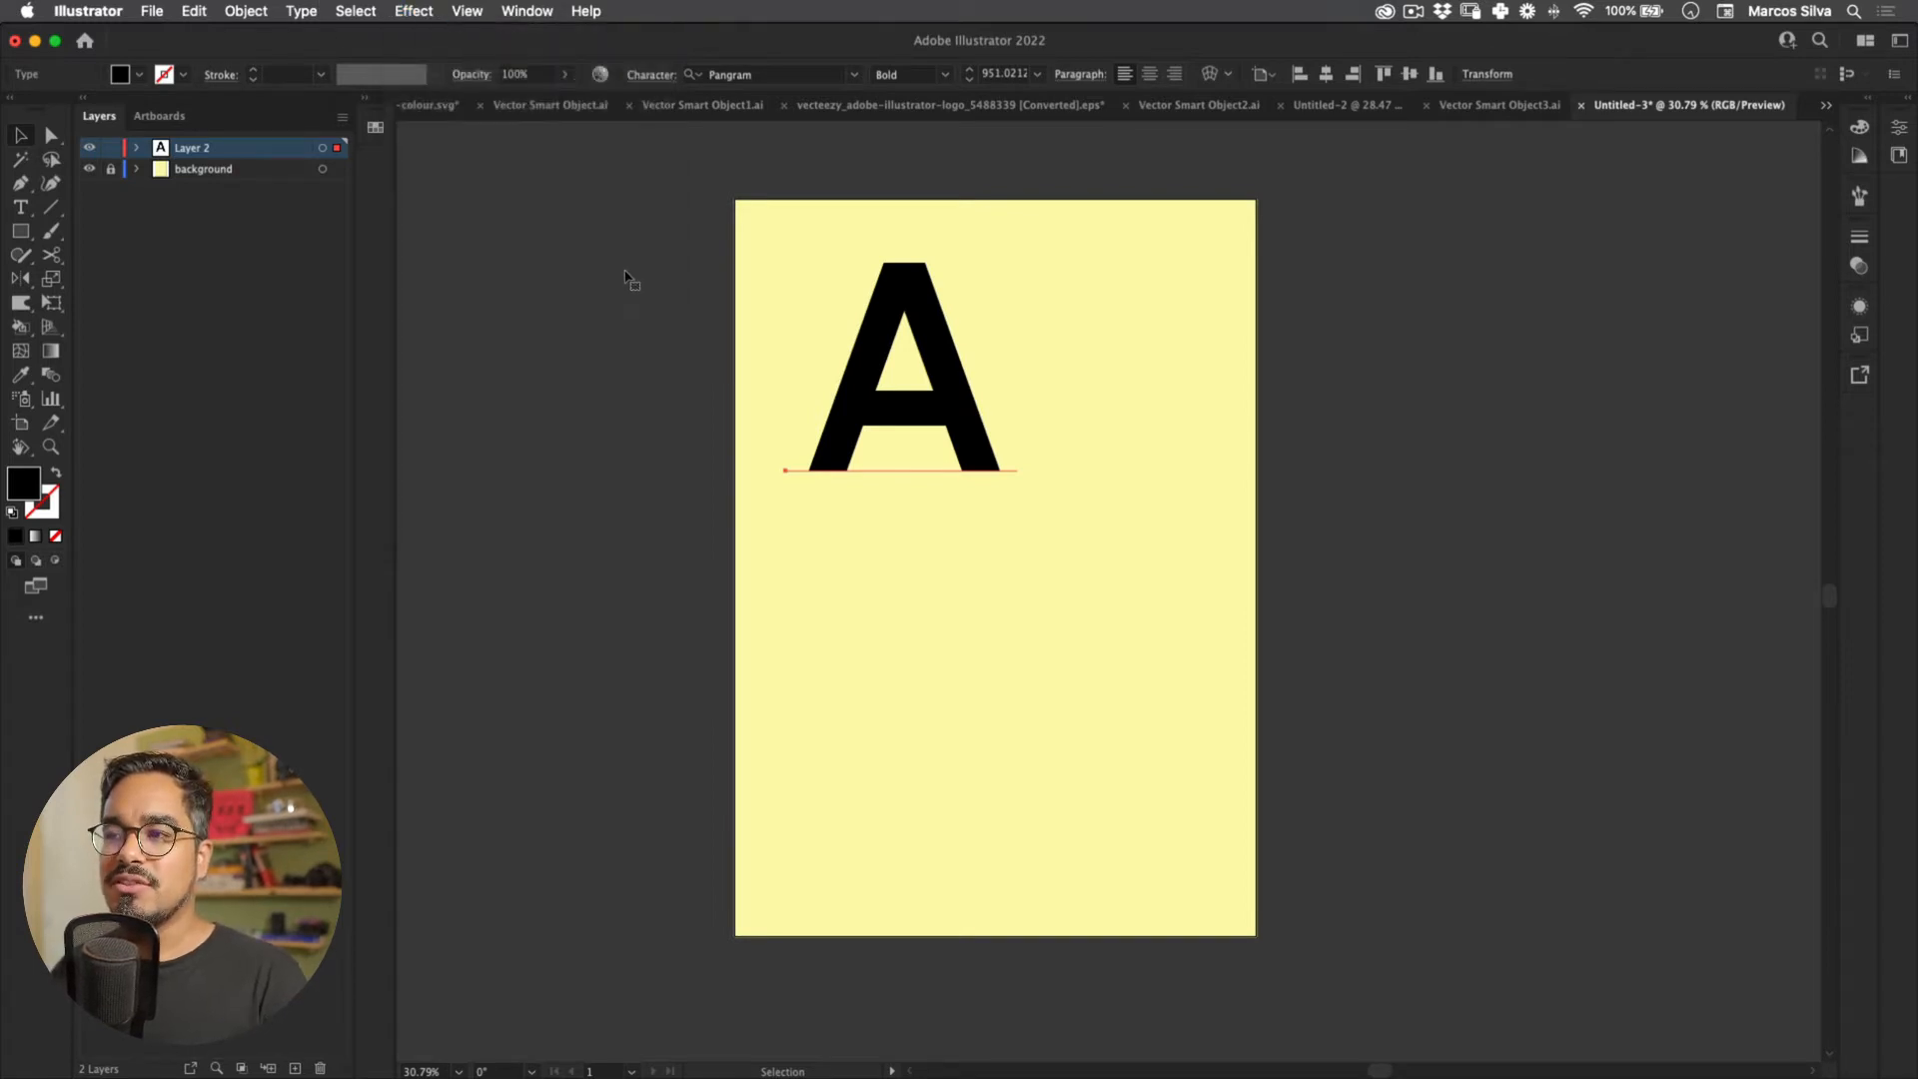
pyautogui.doubleClick(23, 484)
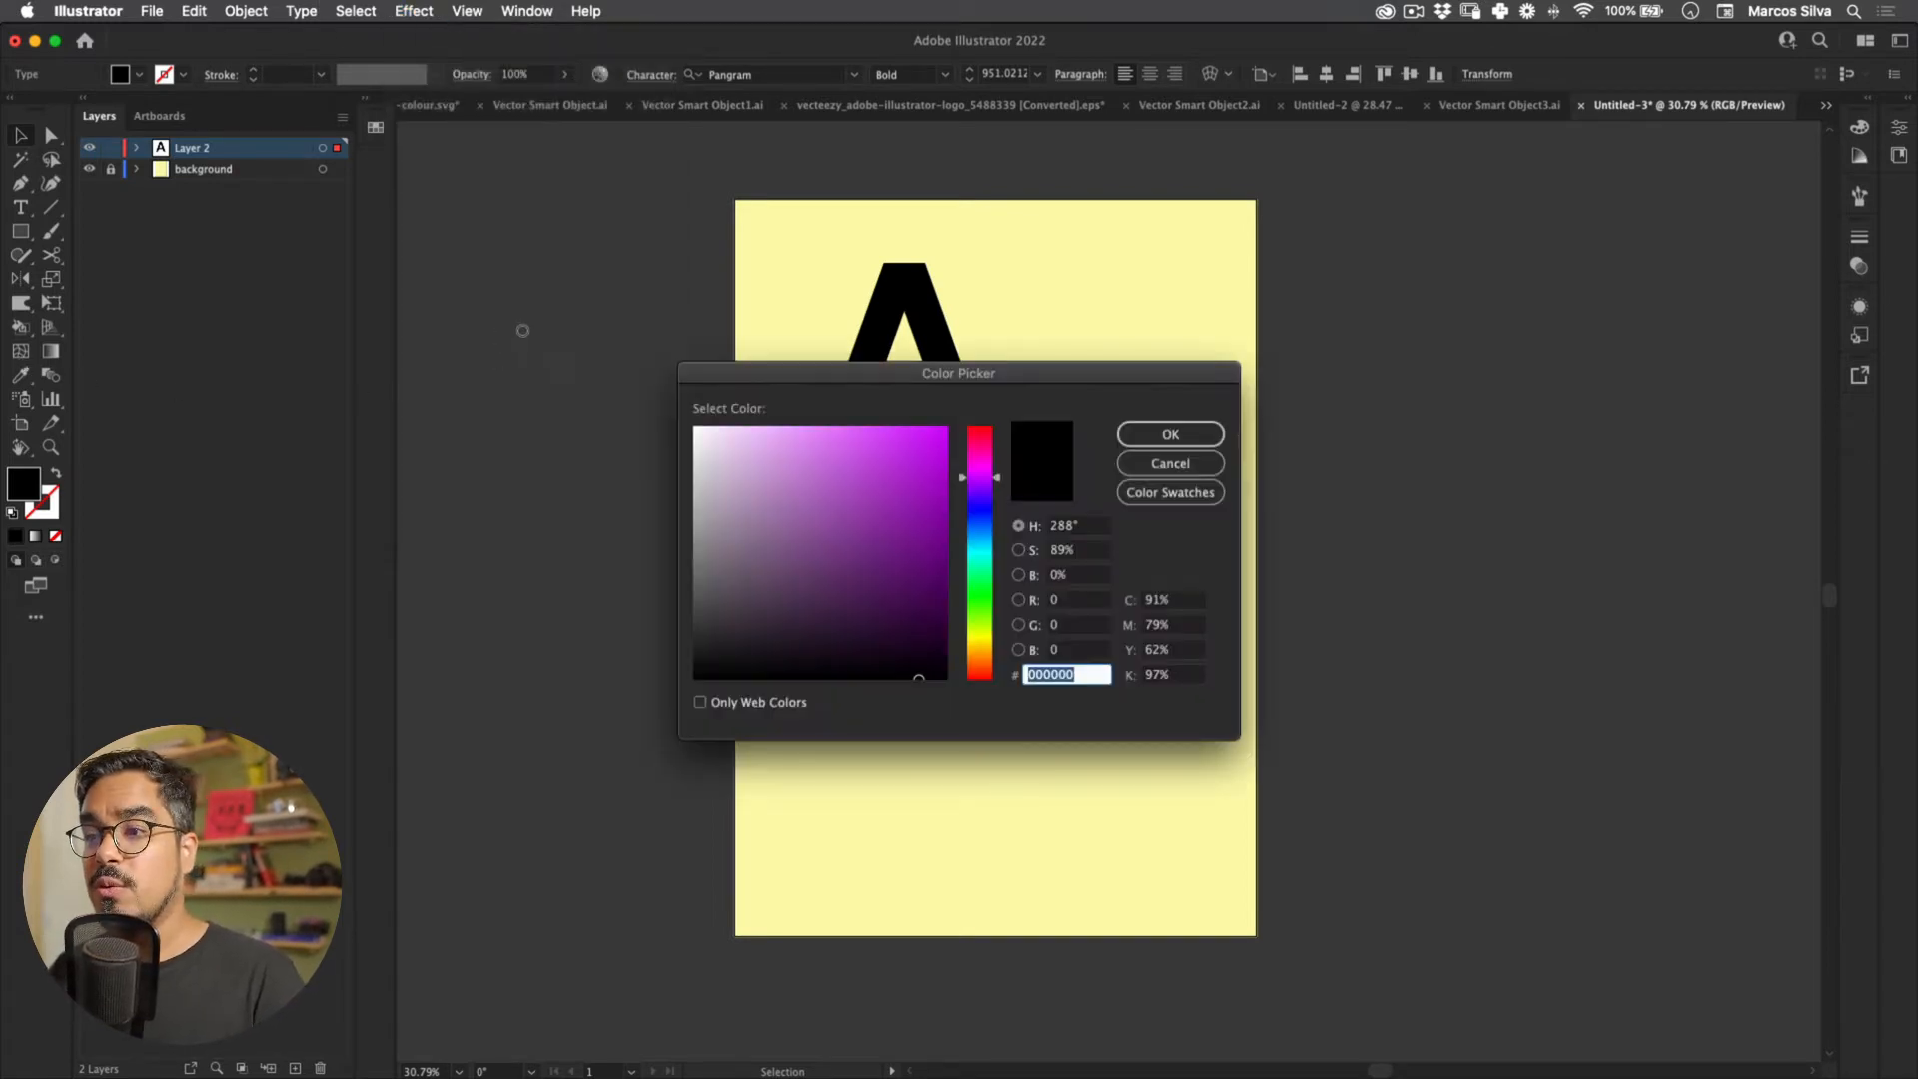
pyautogui.write('f0f0f0')
pyautogui.press('Return')
pyautogui.click(493, 363)
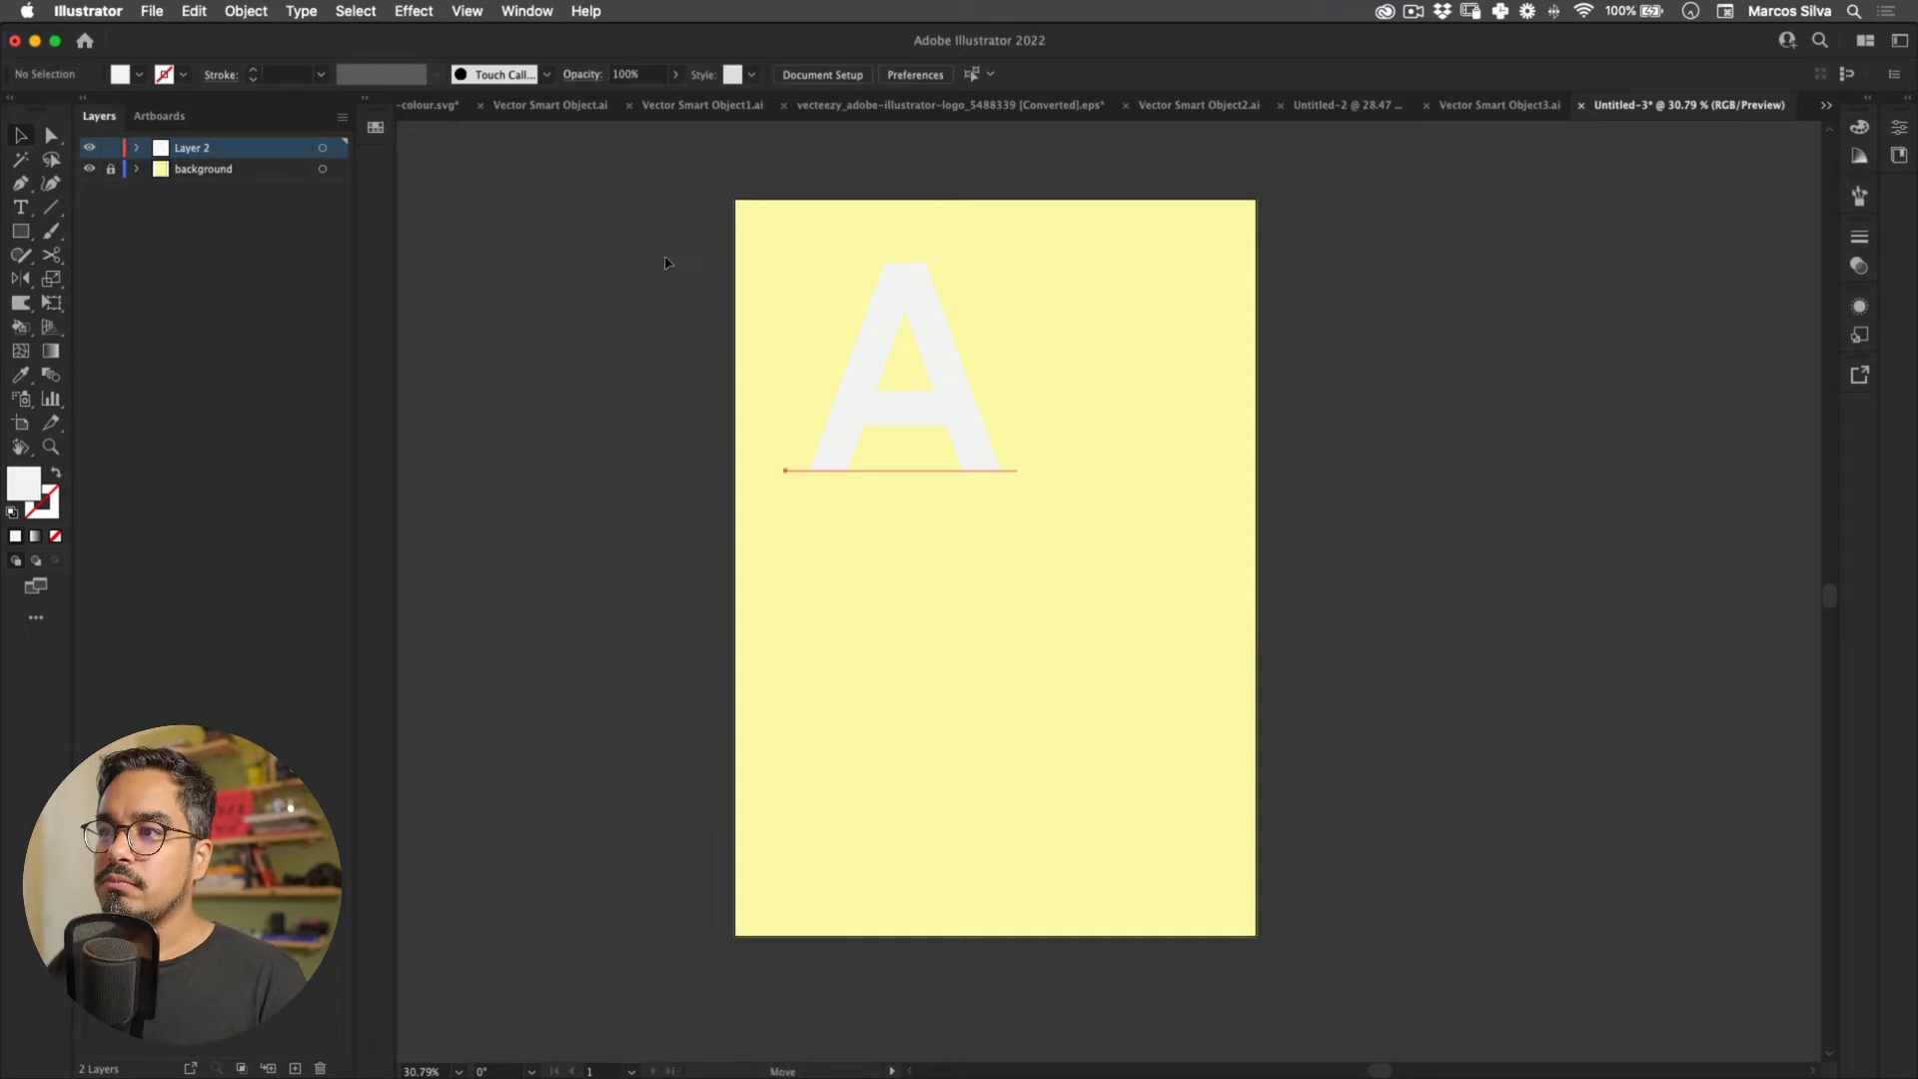
# Step: Try a classic 3D Extrude & Bevel on the A, then cancel it
pyautogui.click(467, 11)
pyautogui.moveTo(413, 11)
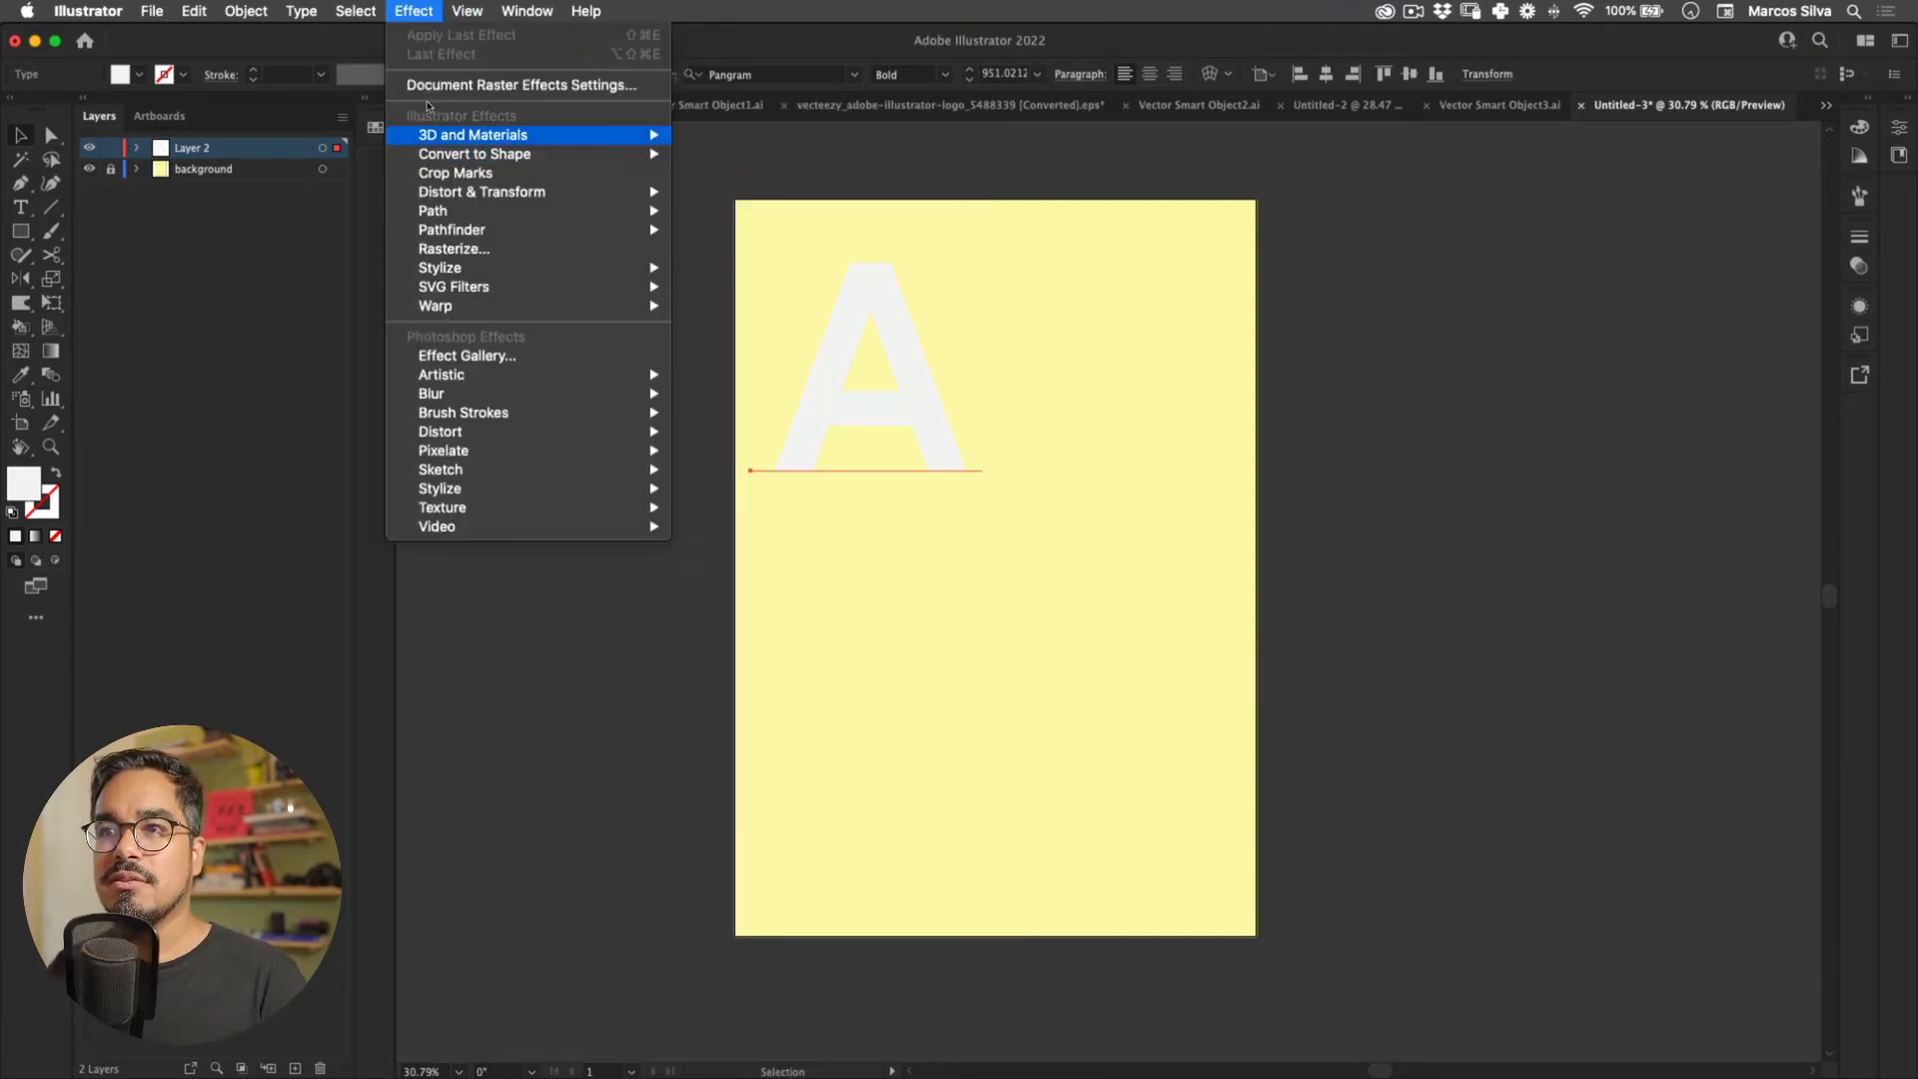
pyautogui.moveTo(472, 135)
pyautogui.moveTo(731, 230)
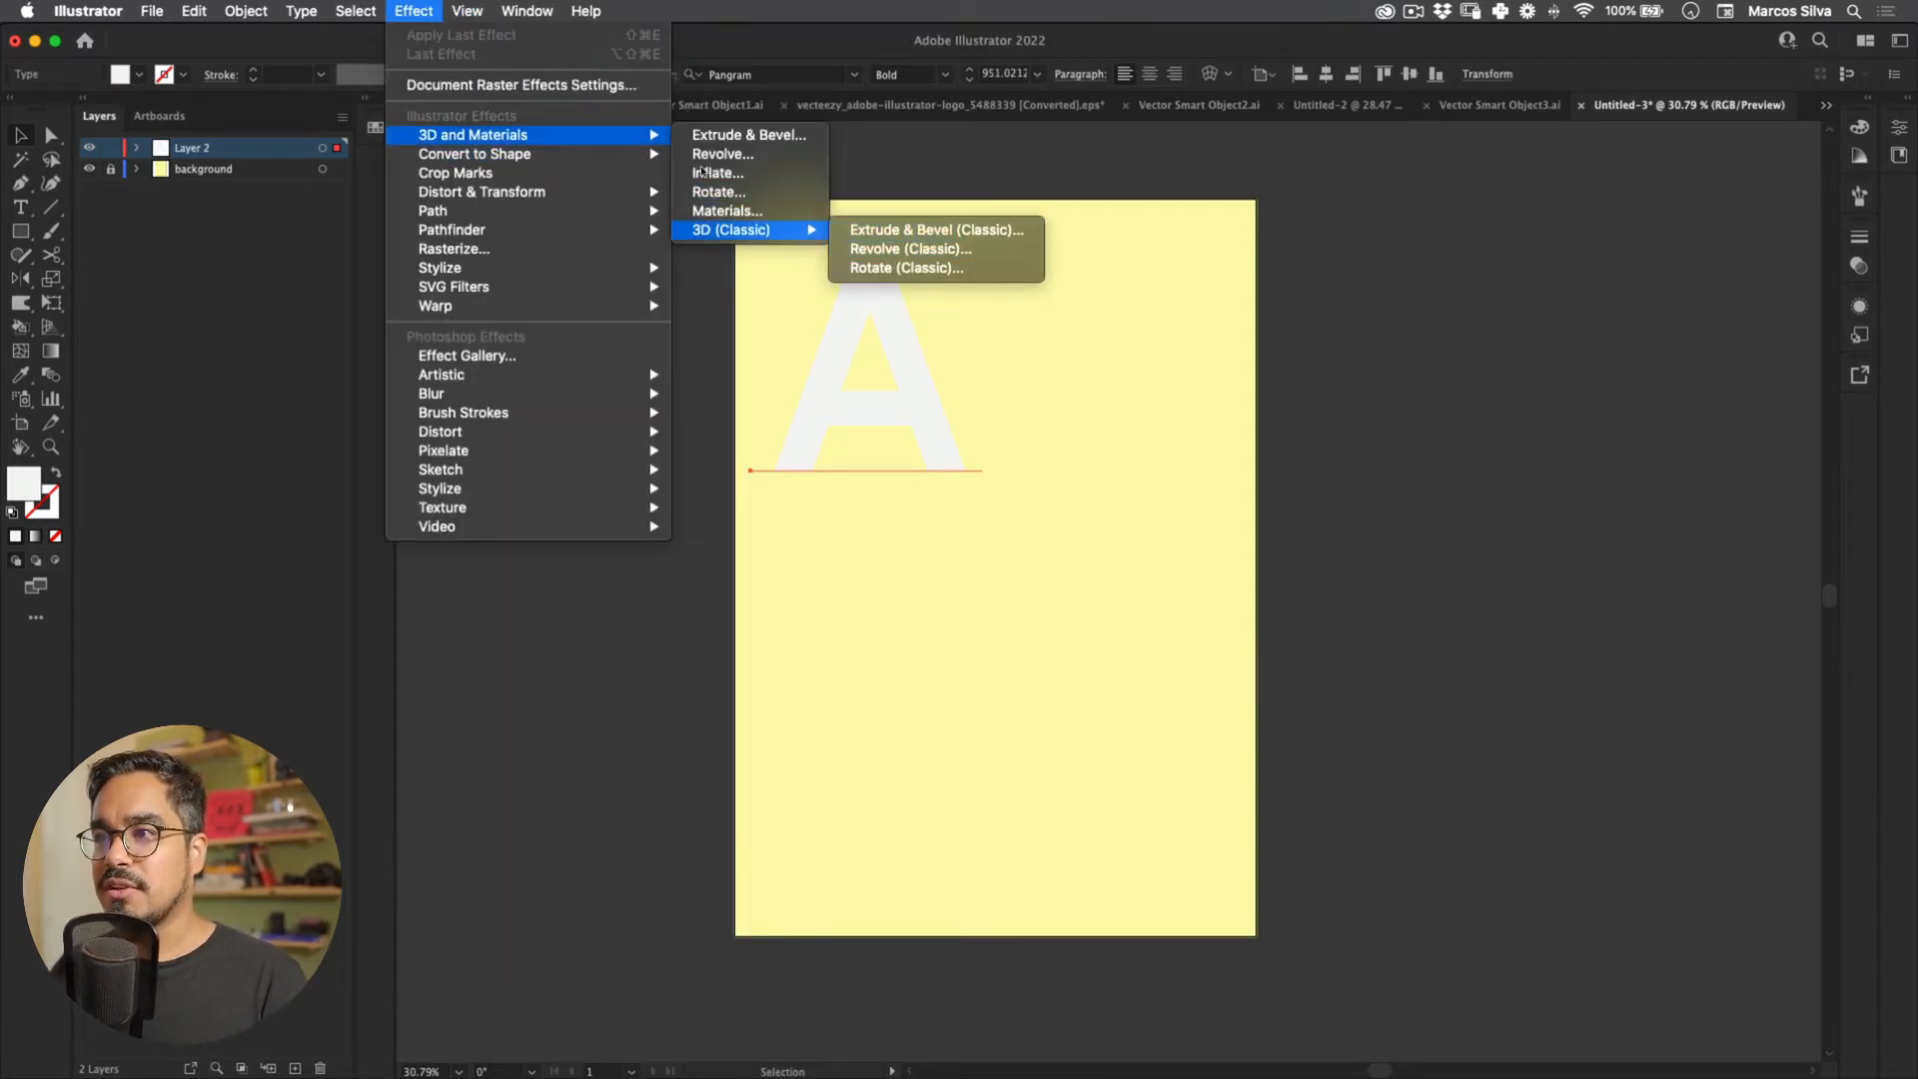
pyautogui.click(936, 230)
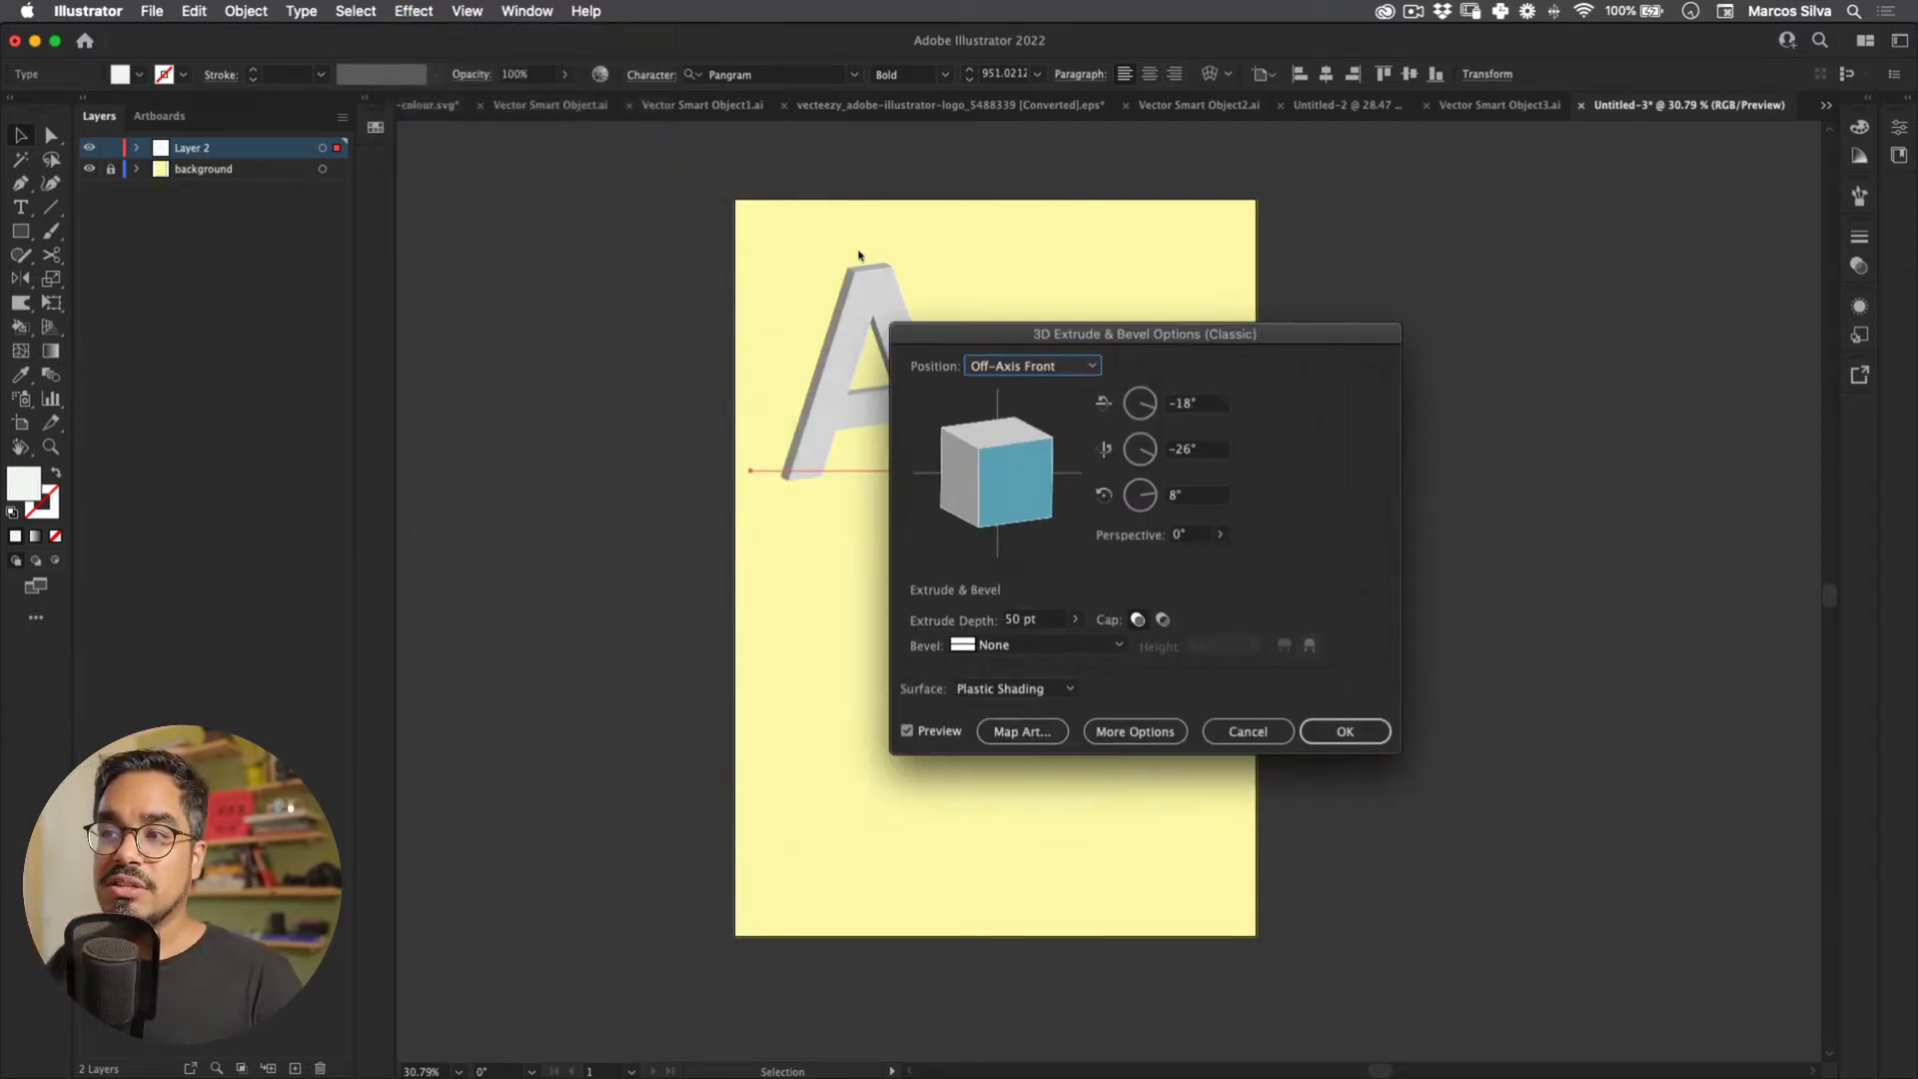
pyautogui.press('Escape')
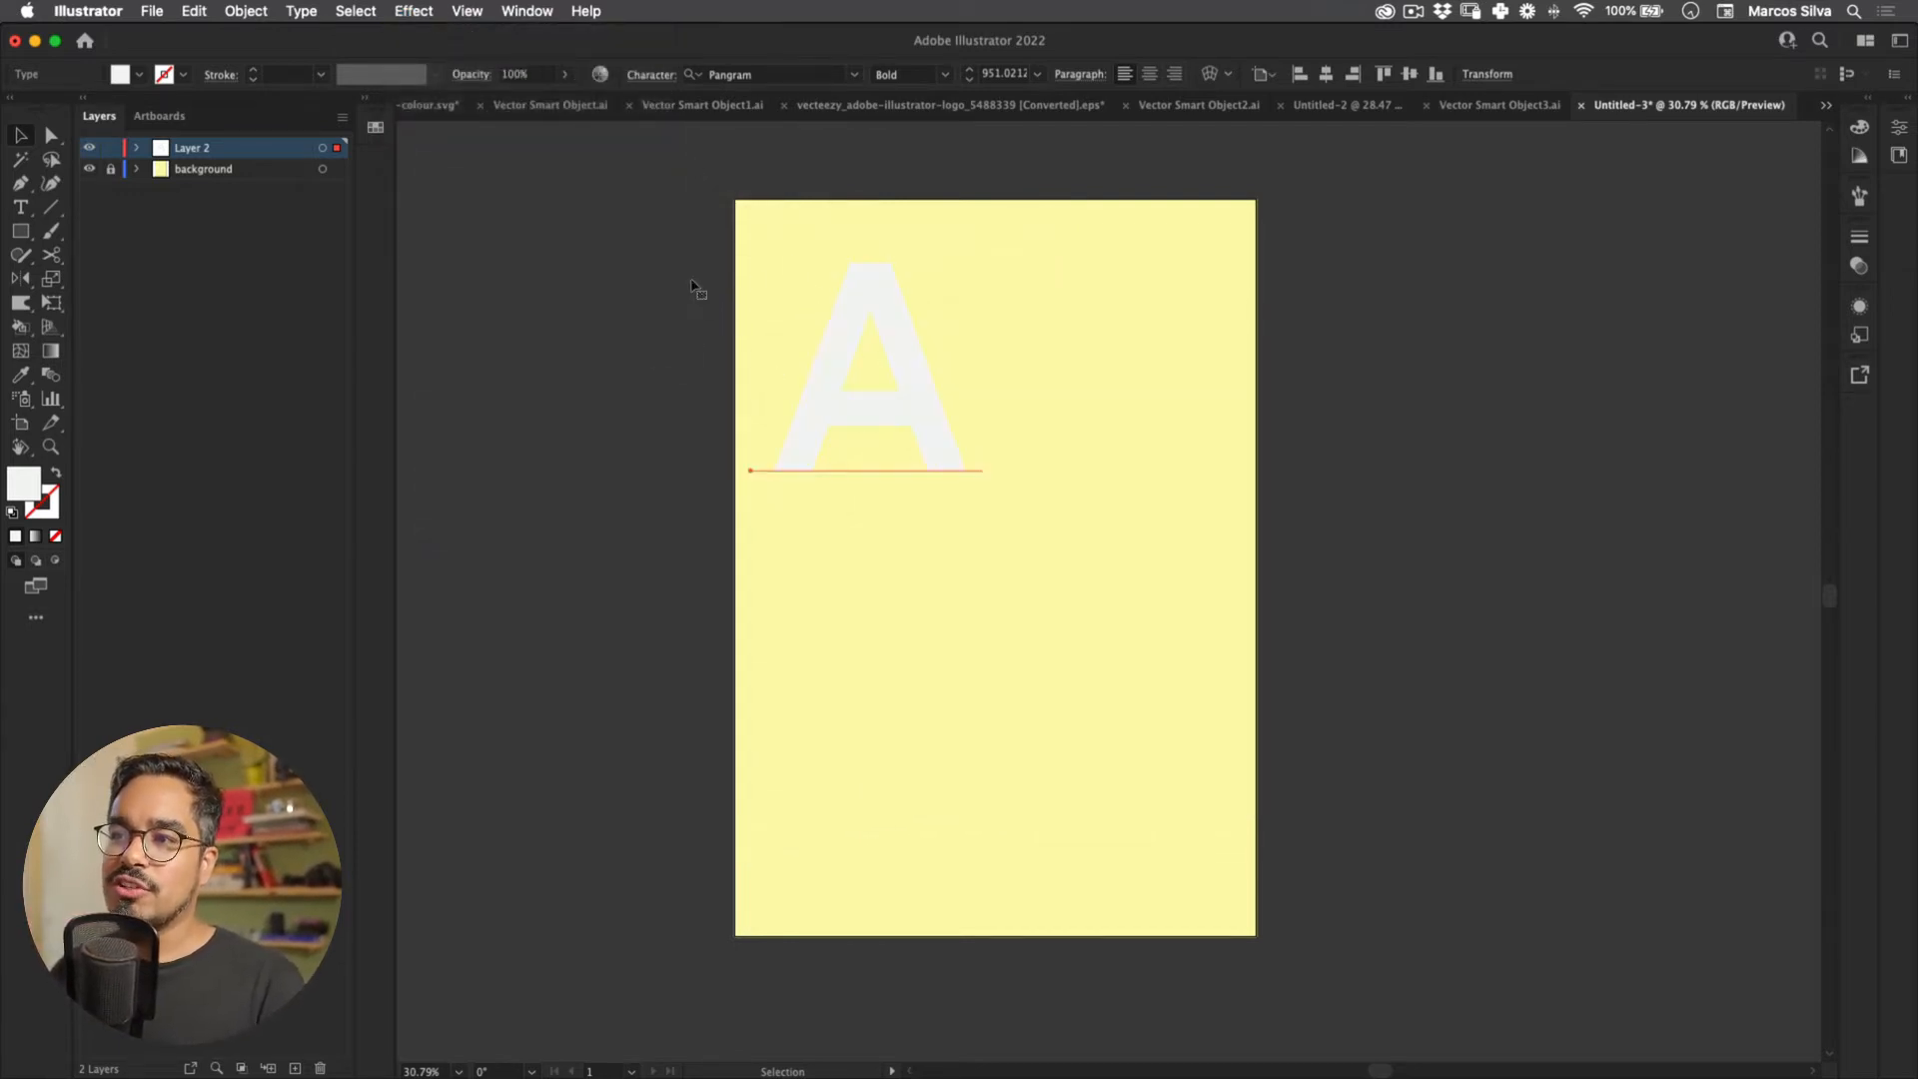
pyautogui.click(661, 239)
# Step: Duplicate the A, fill the copy black 000000, and move it to the artboard's right side
pyautogui.scroll(-2, 714, 296)
pyautogui.moveTo(935, 386); pyautogui.dragTo(1351, 441)
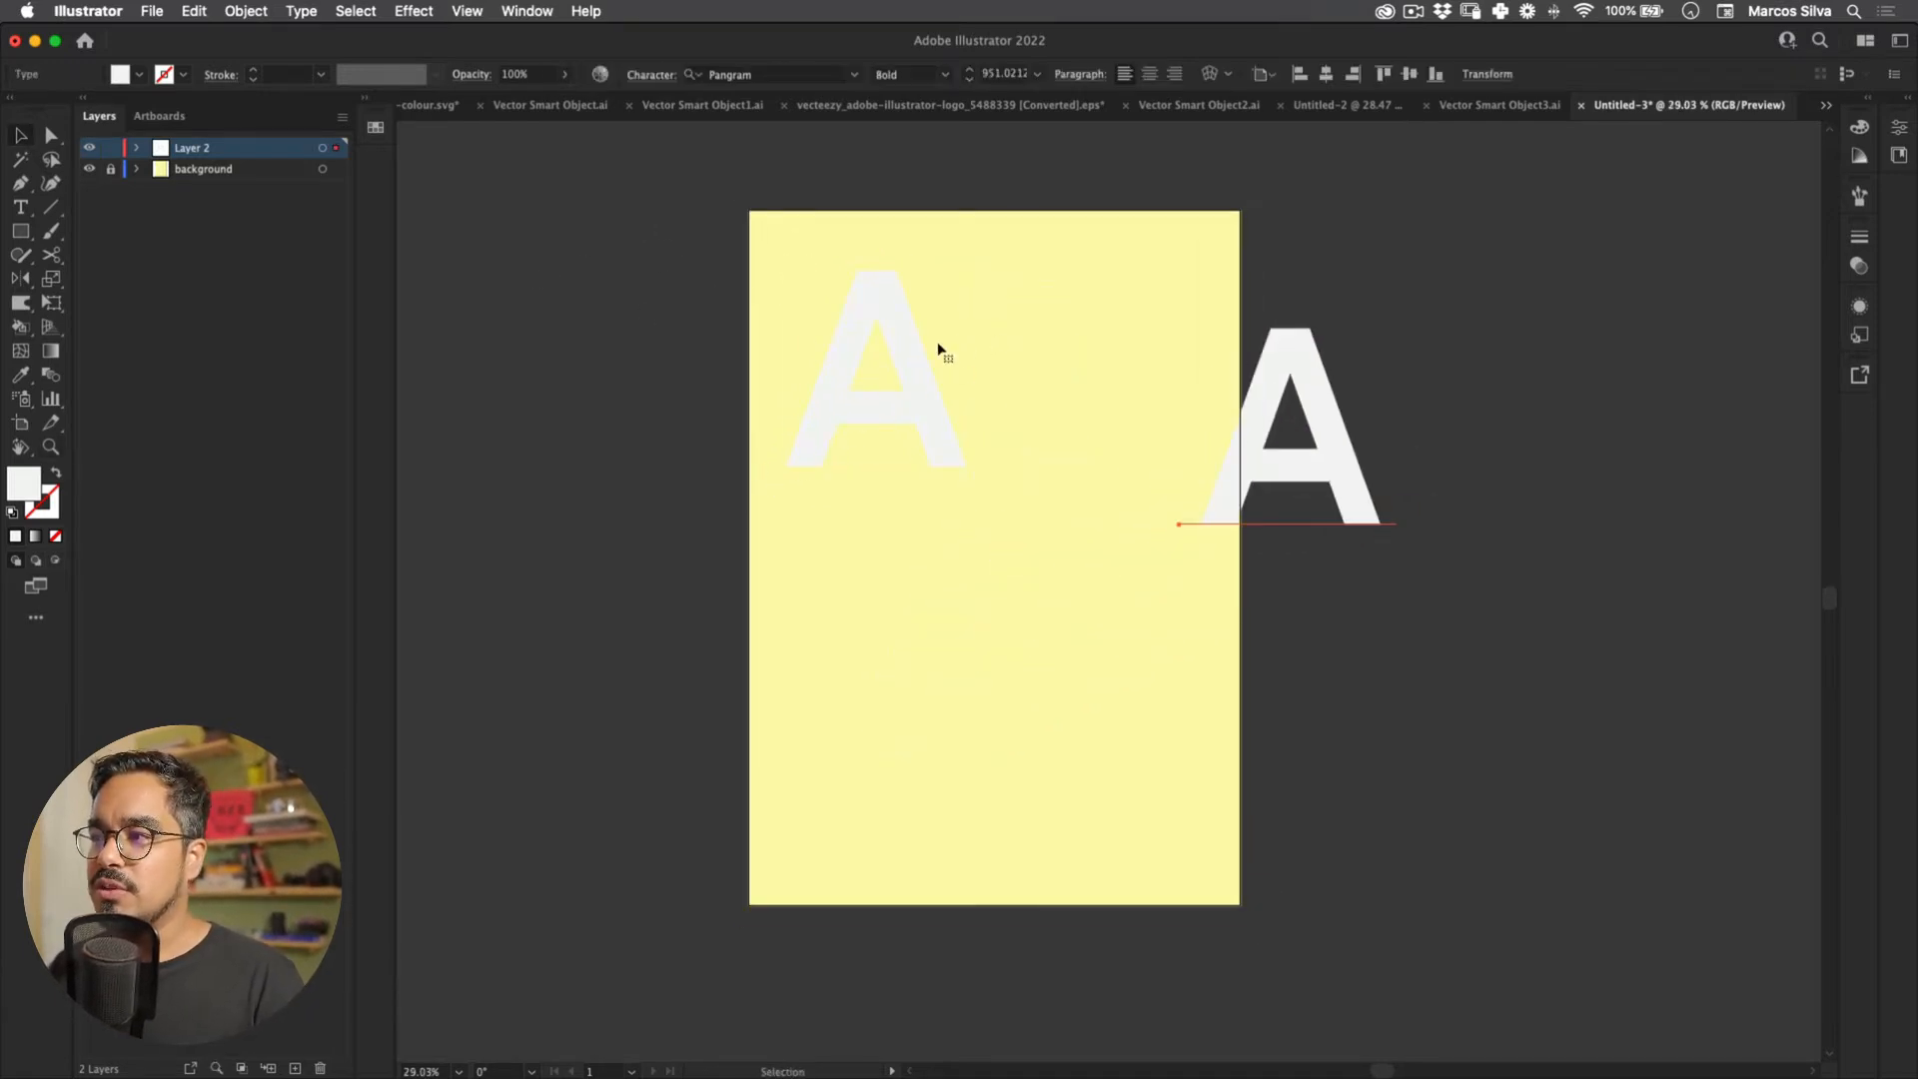
pyautogui.moveTo(978, 307); pyautogui.dragTo(787, 322)
pyautogui.moveTo(1137, 445); pyautogui.dragTo(1203, 426)
pyautogui.doubleClick(24, 484)
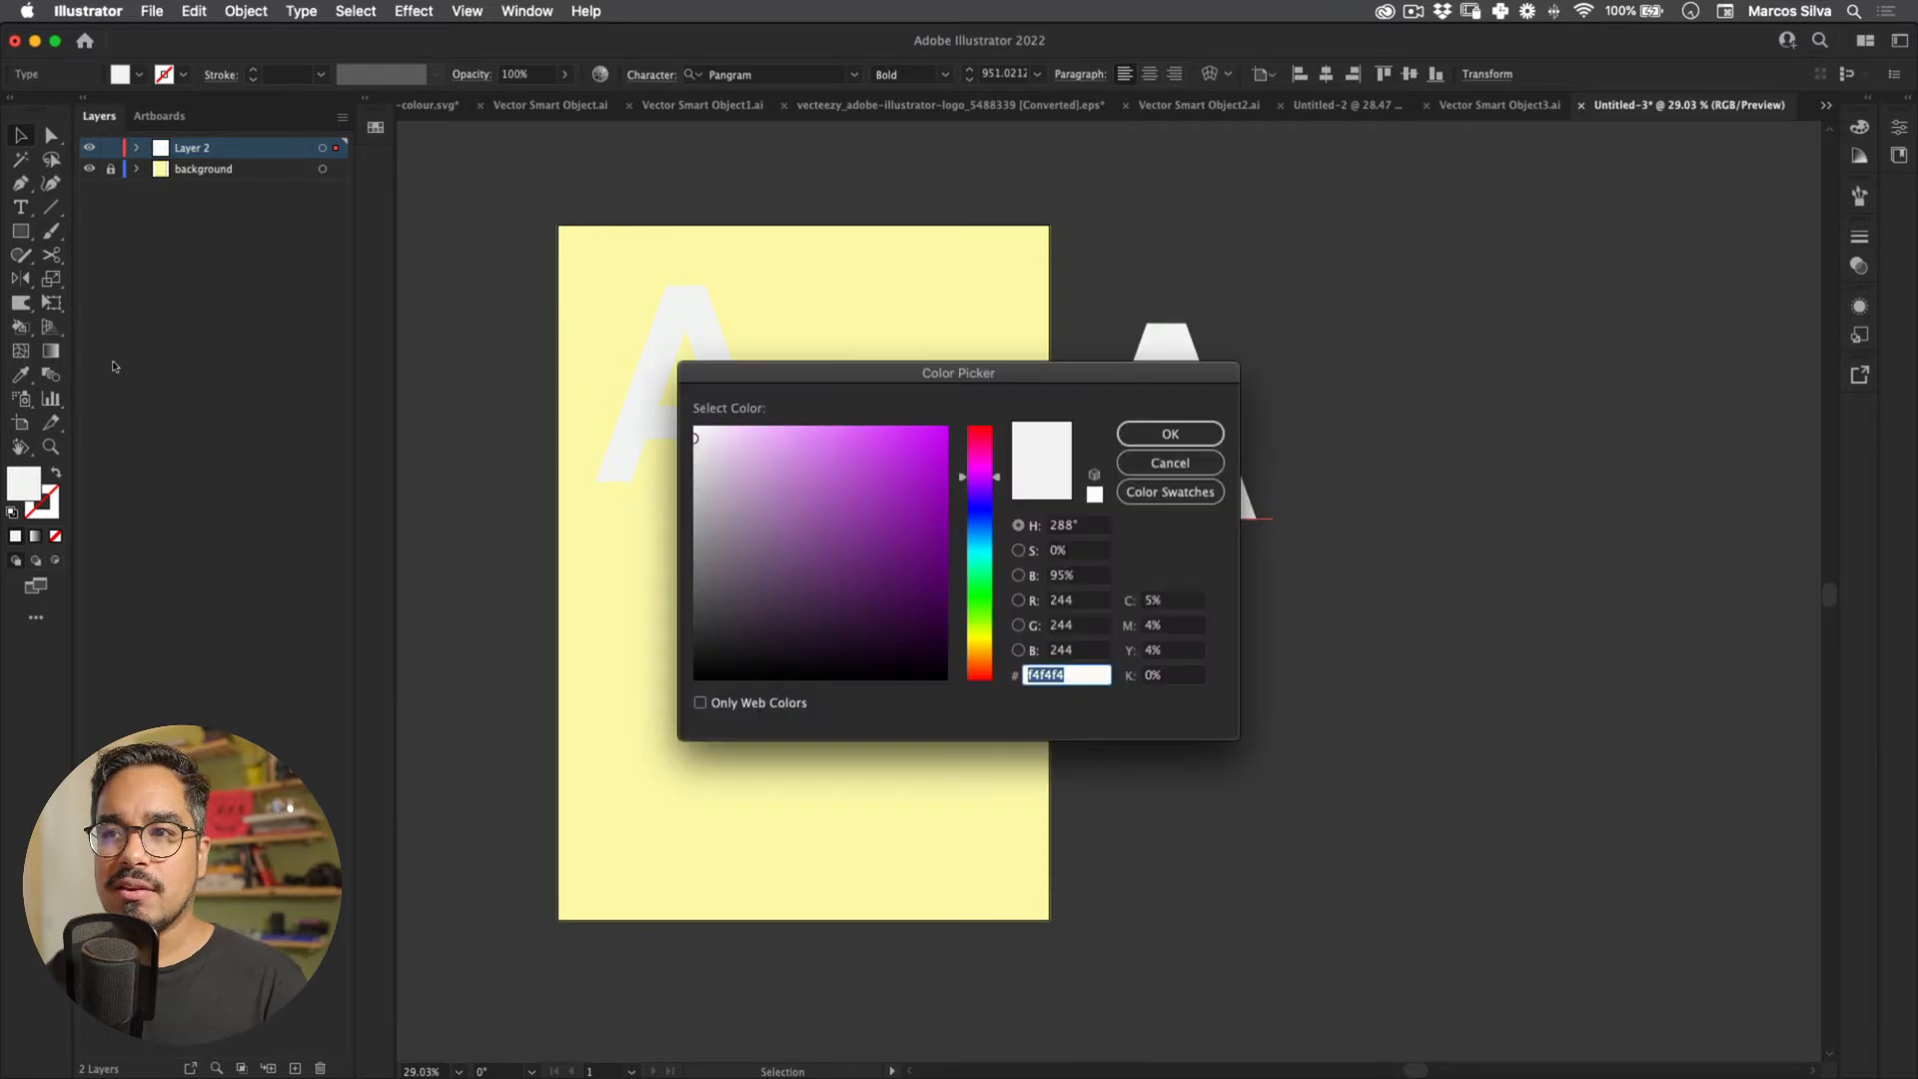
pyautogui.write('000000')
pyautogui.press('Return')
pyautogui.click(875, 490)
pyautogui.moveTo(1219, 454); pyautogui.dragTo(1032, 527)
# Step: Preview a rotated classic 3D extrusion on the black A, then cancel it
pyautogui.click(413, 11)
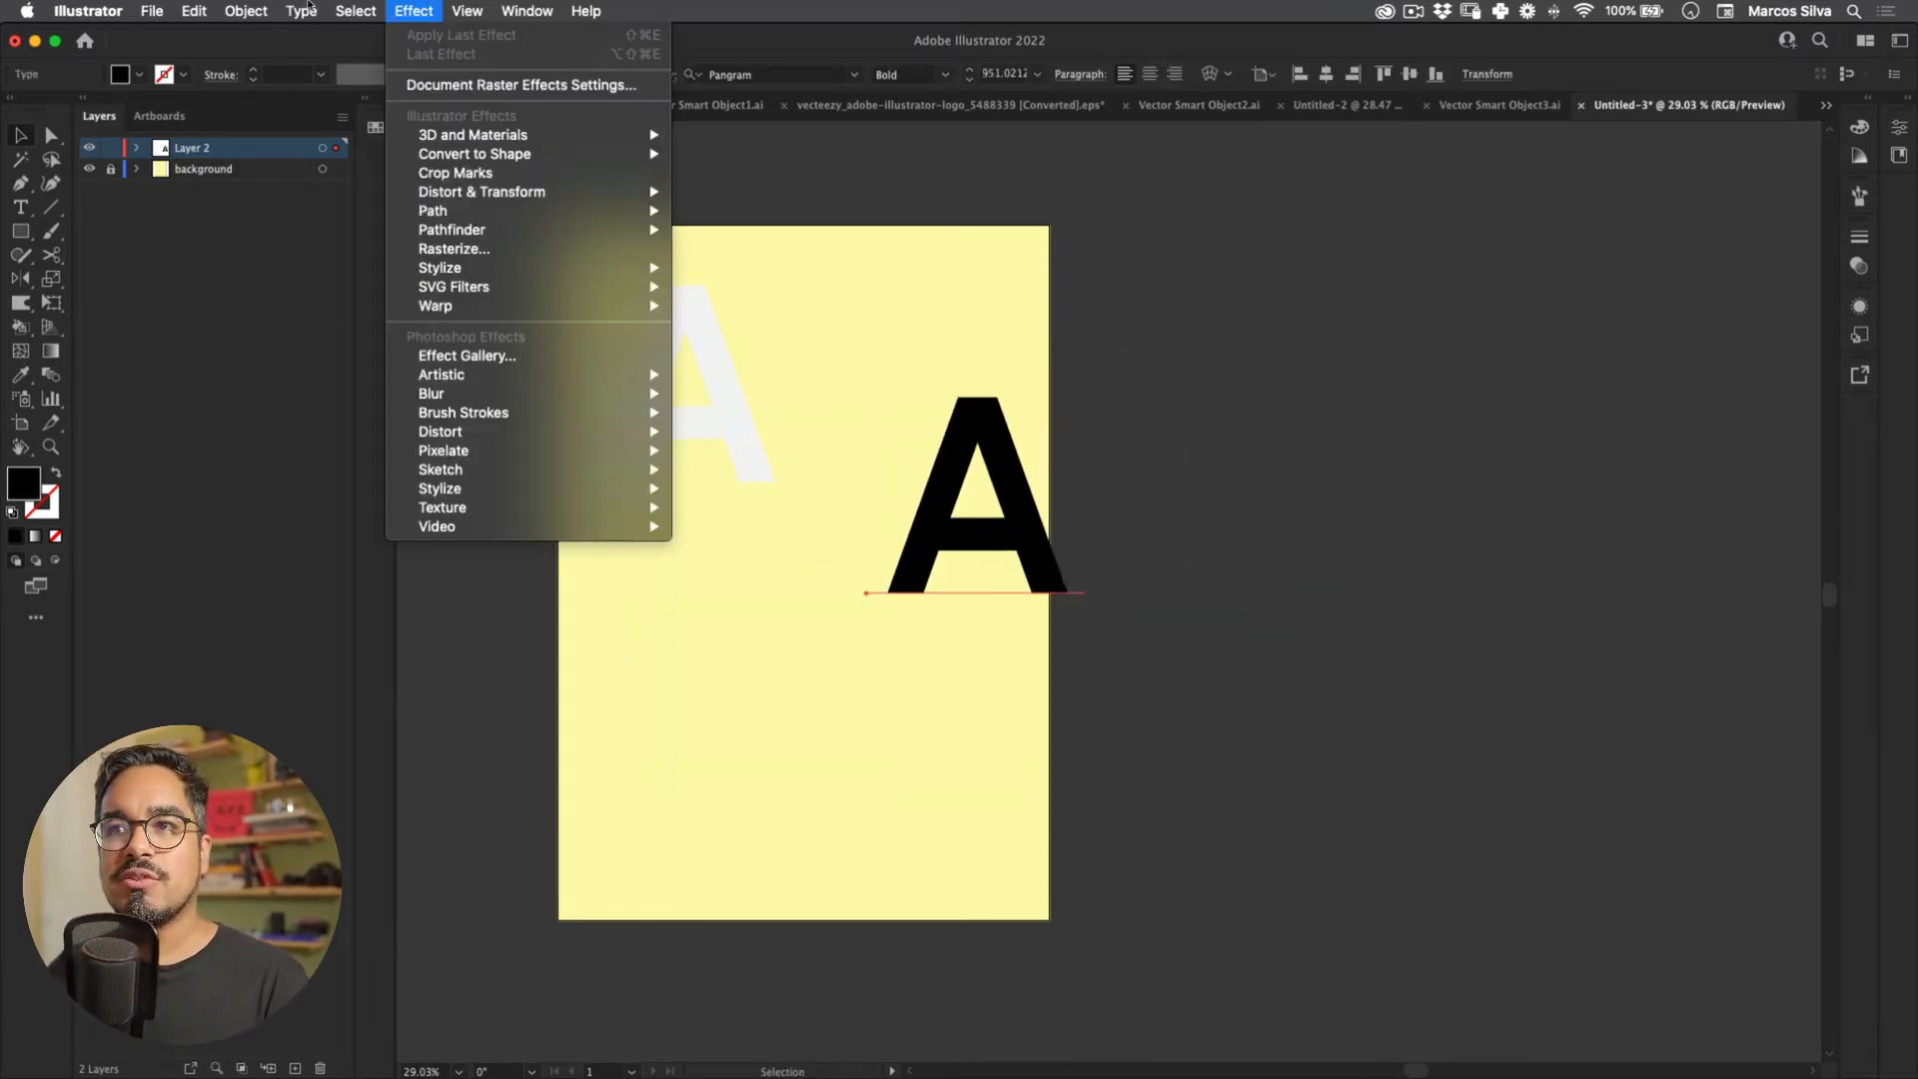
pyautogui.moveTo(530, 135)
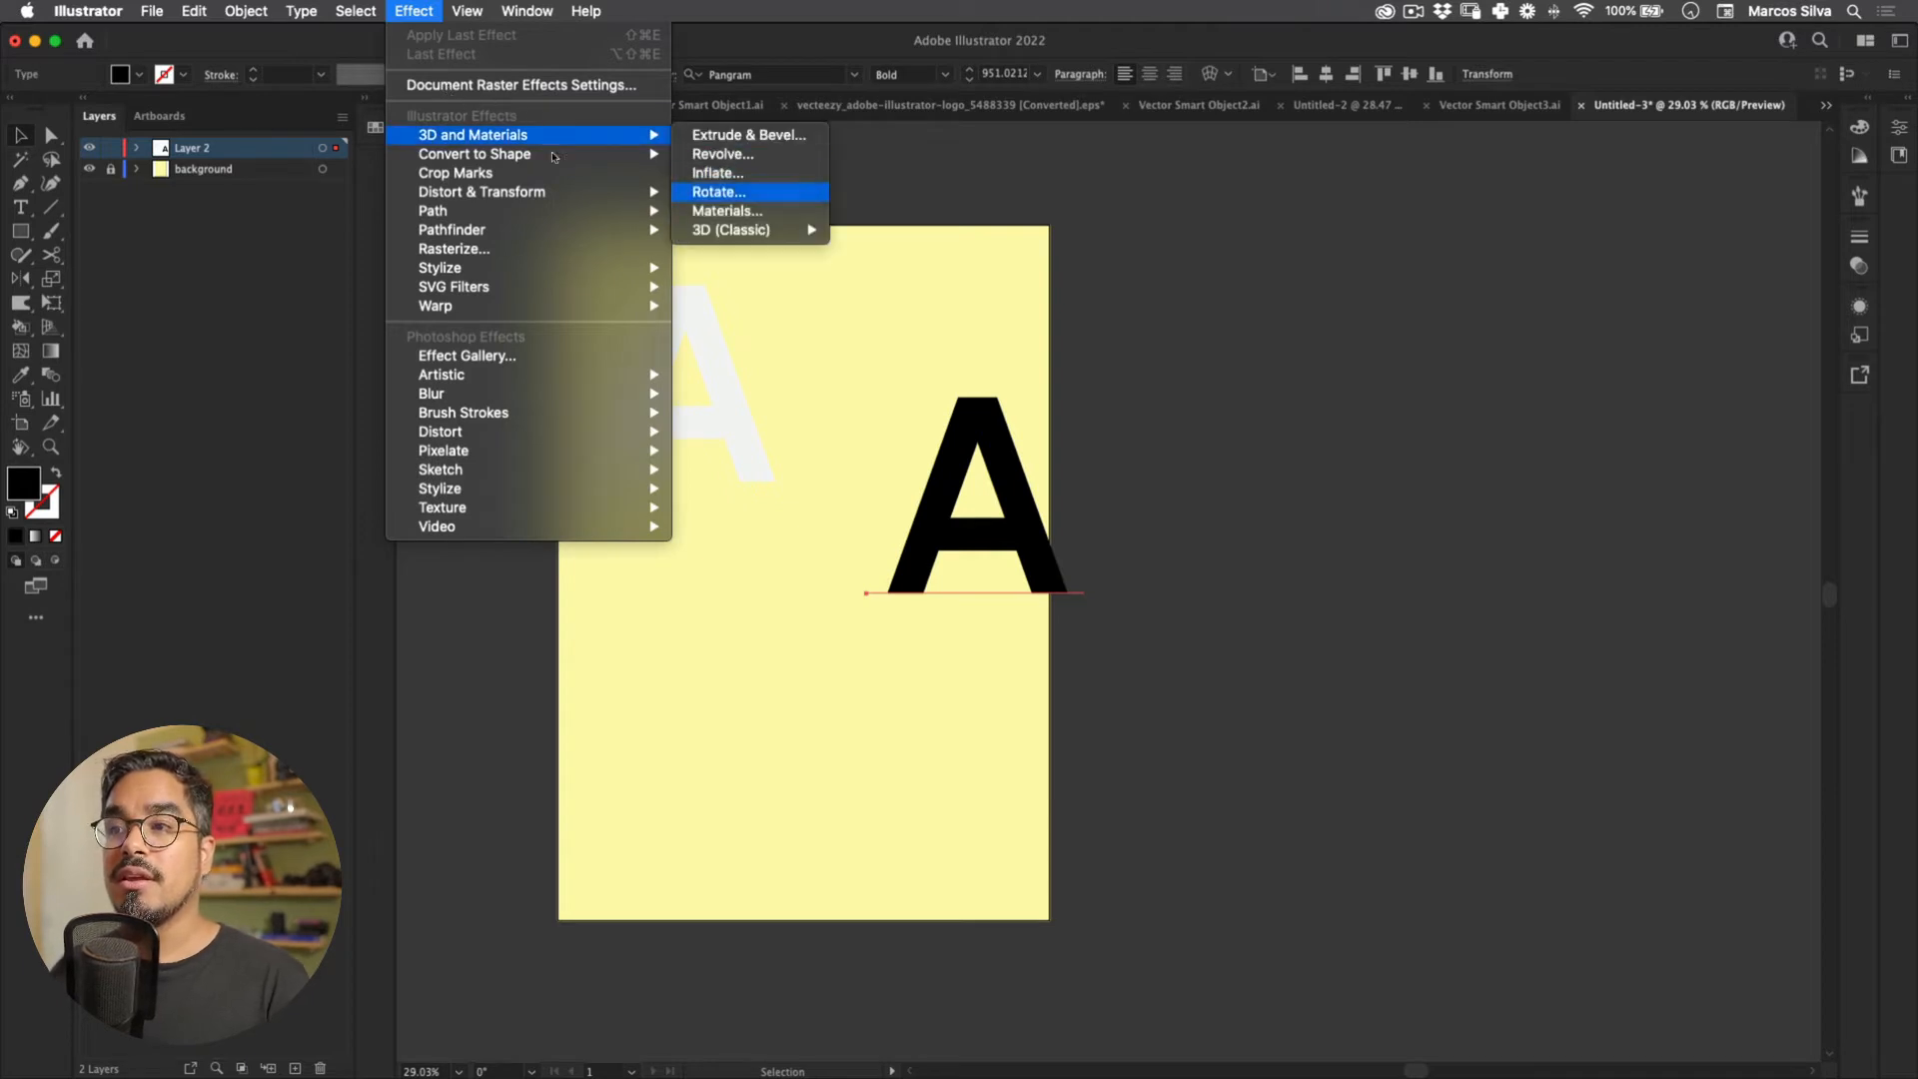
pyautogui.moveTo(741, 230)
pyautogui.press('Return')
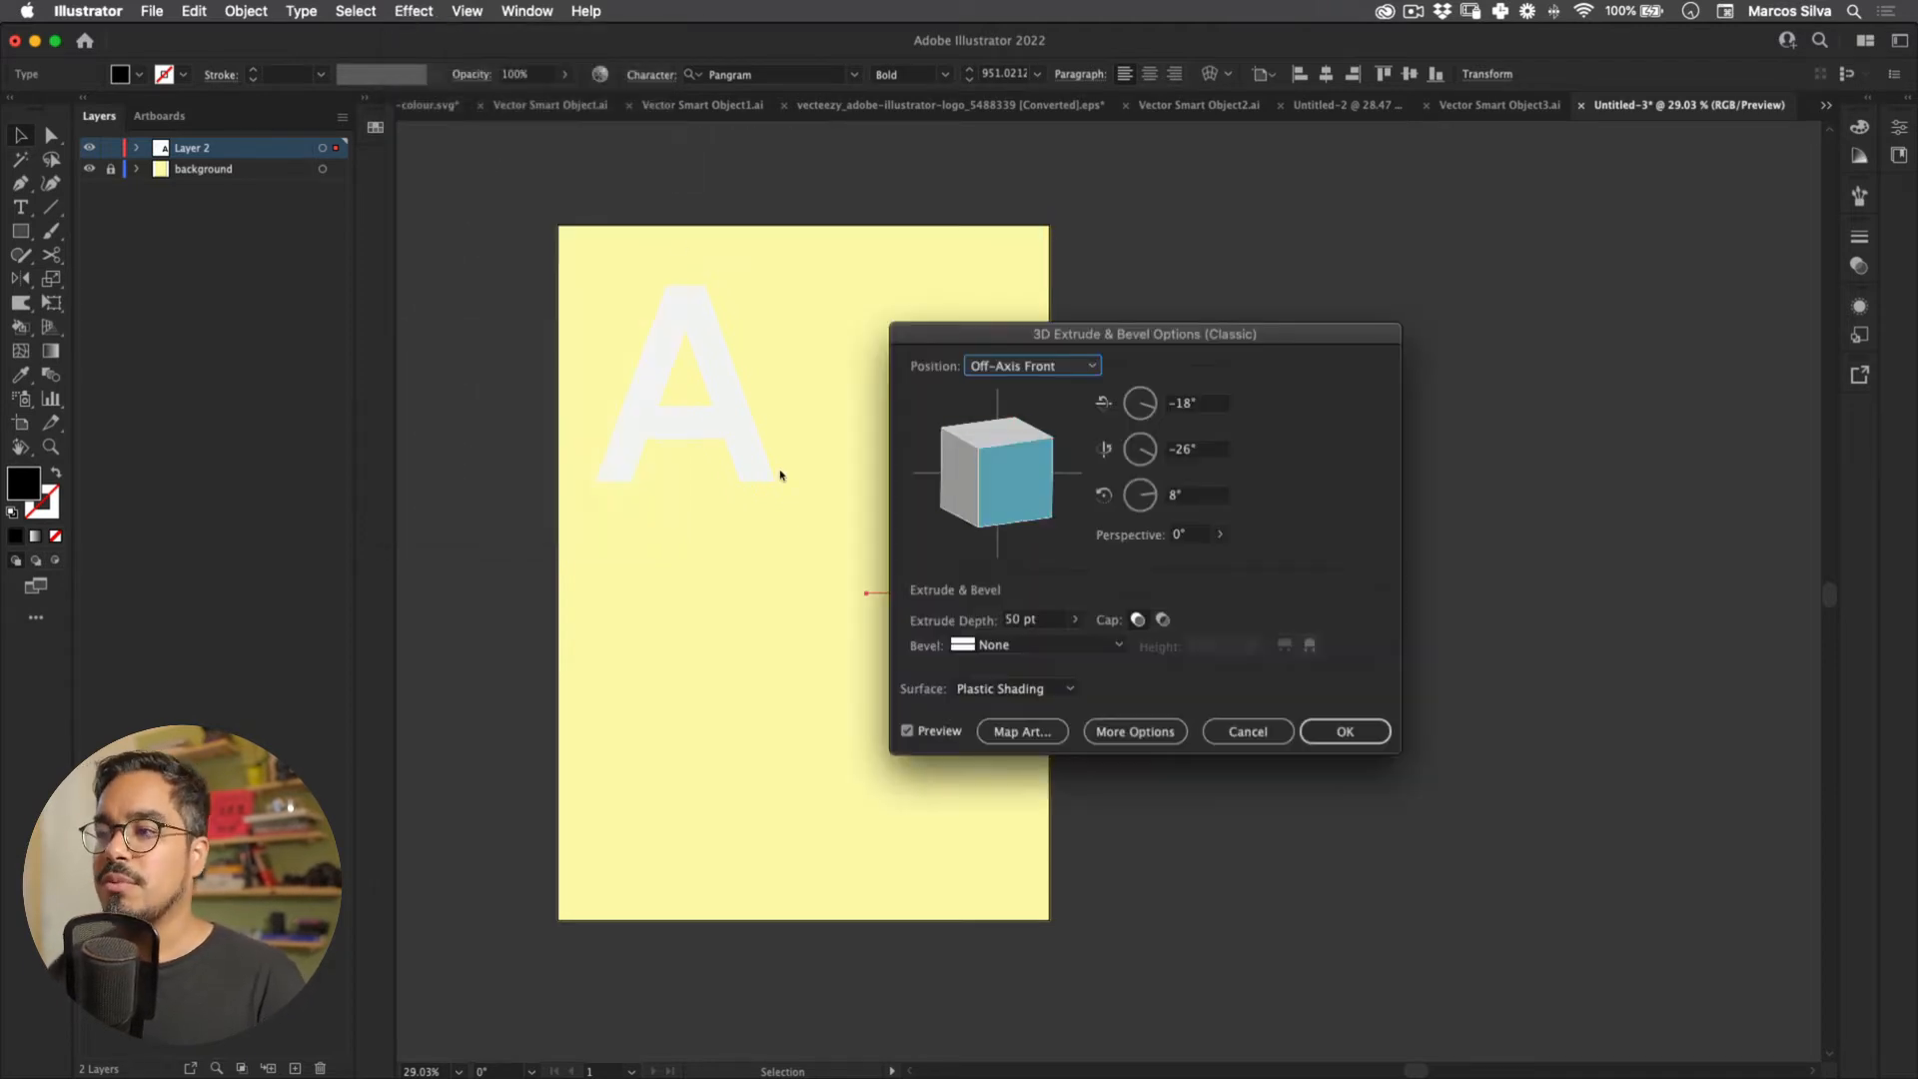
pyautogui.moveTo(843, 258); pyautogui.dragTo(938, 236)
pyautogui.moveTo(898, 298); pyautogui.dragTo(903, 264)
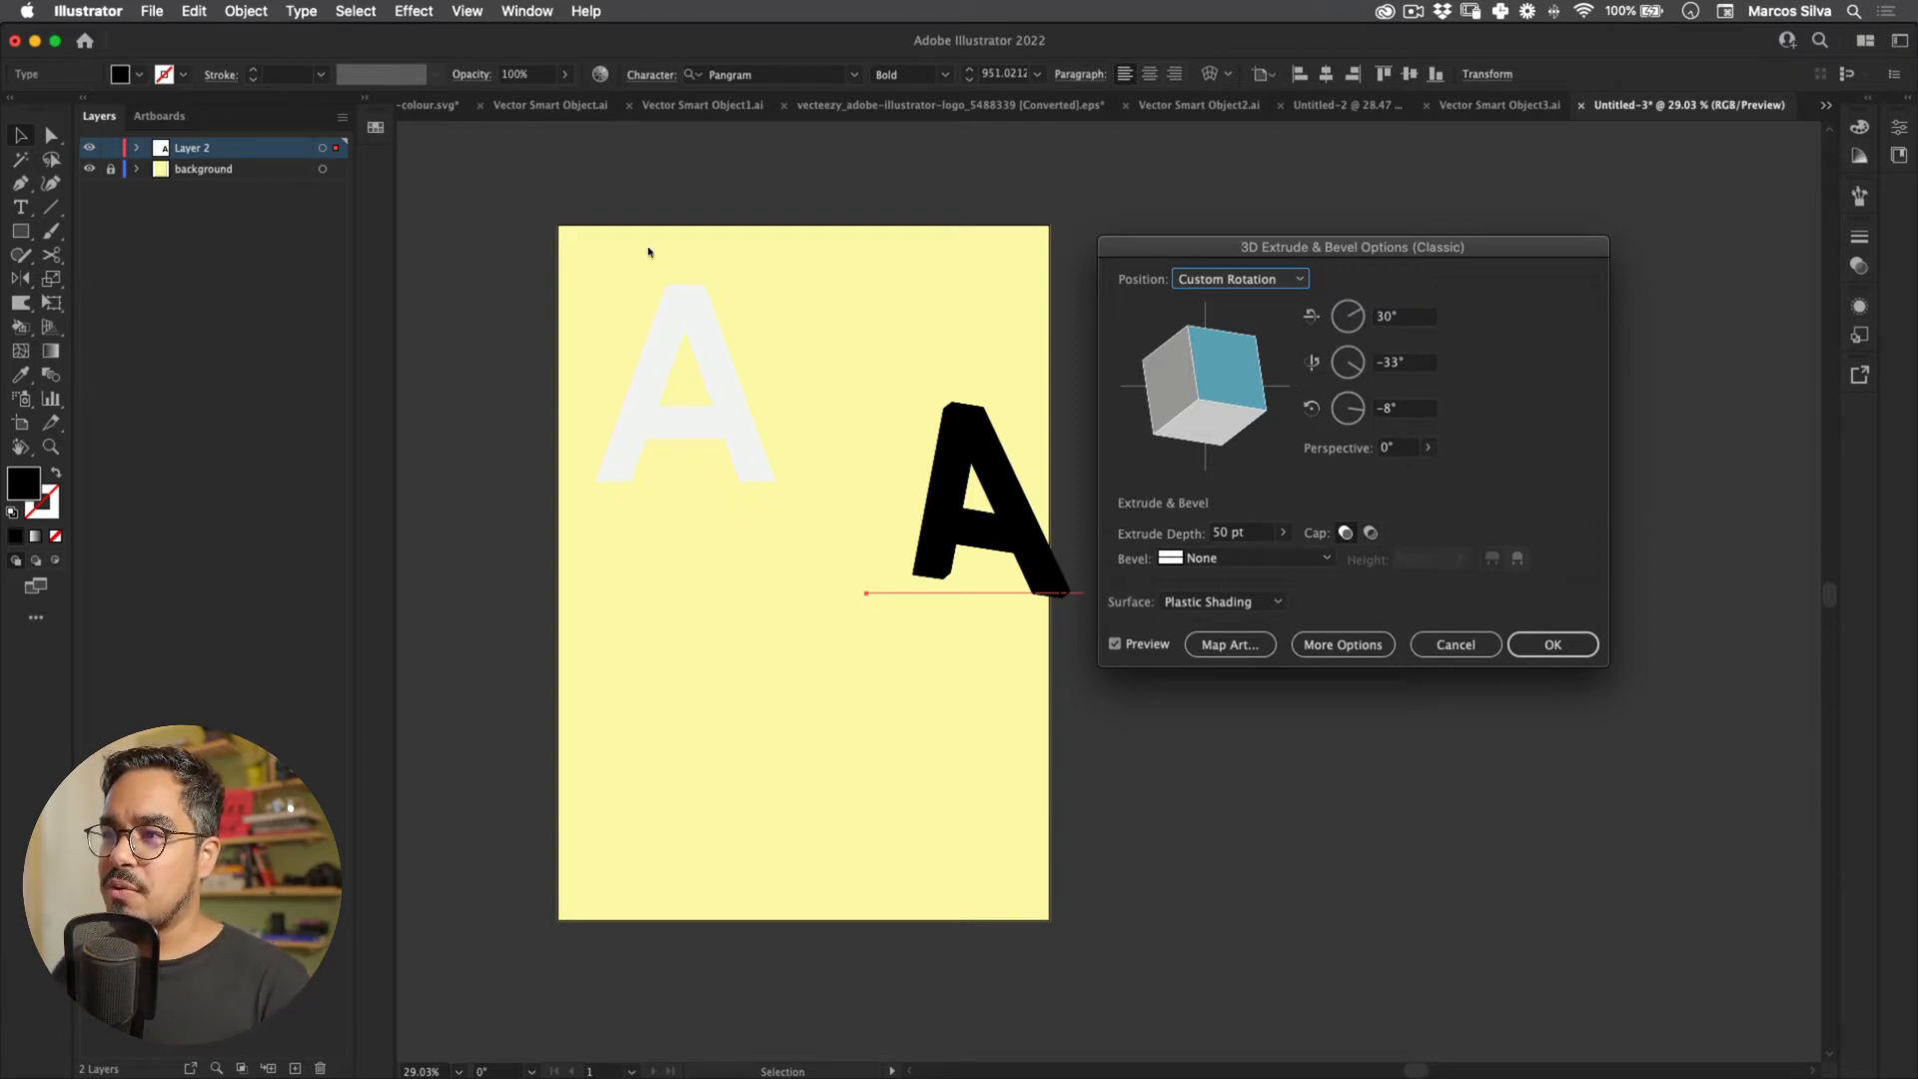
pyautogui.press('Escape')
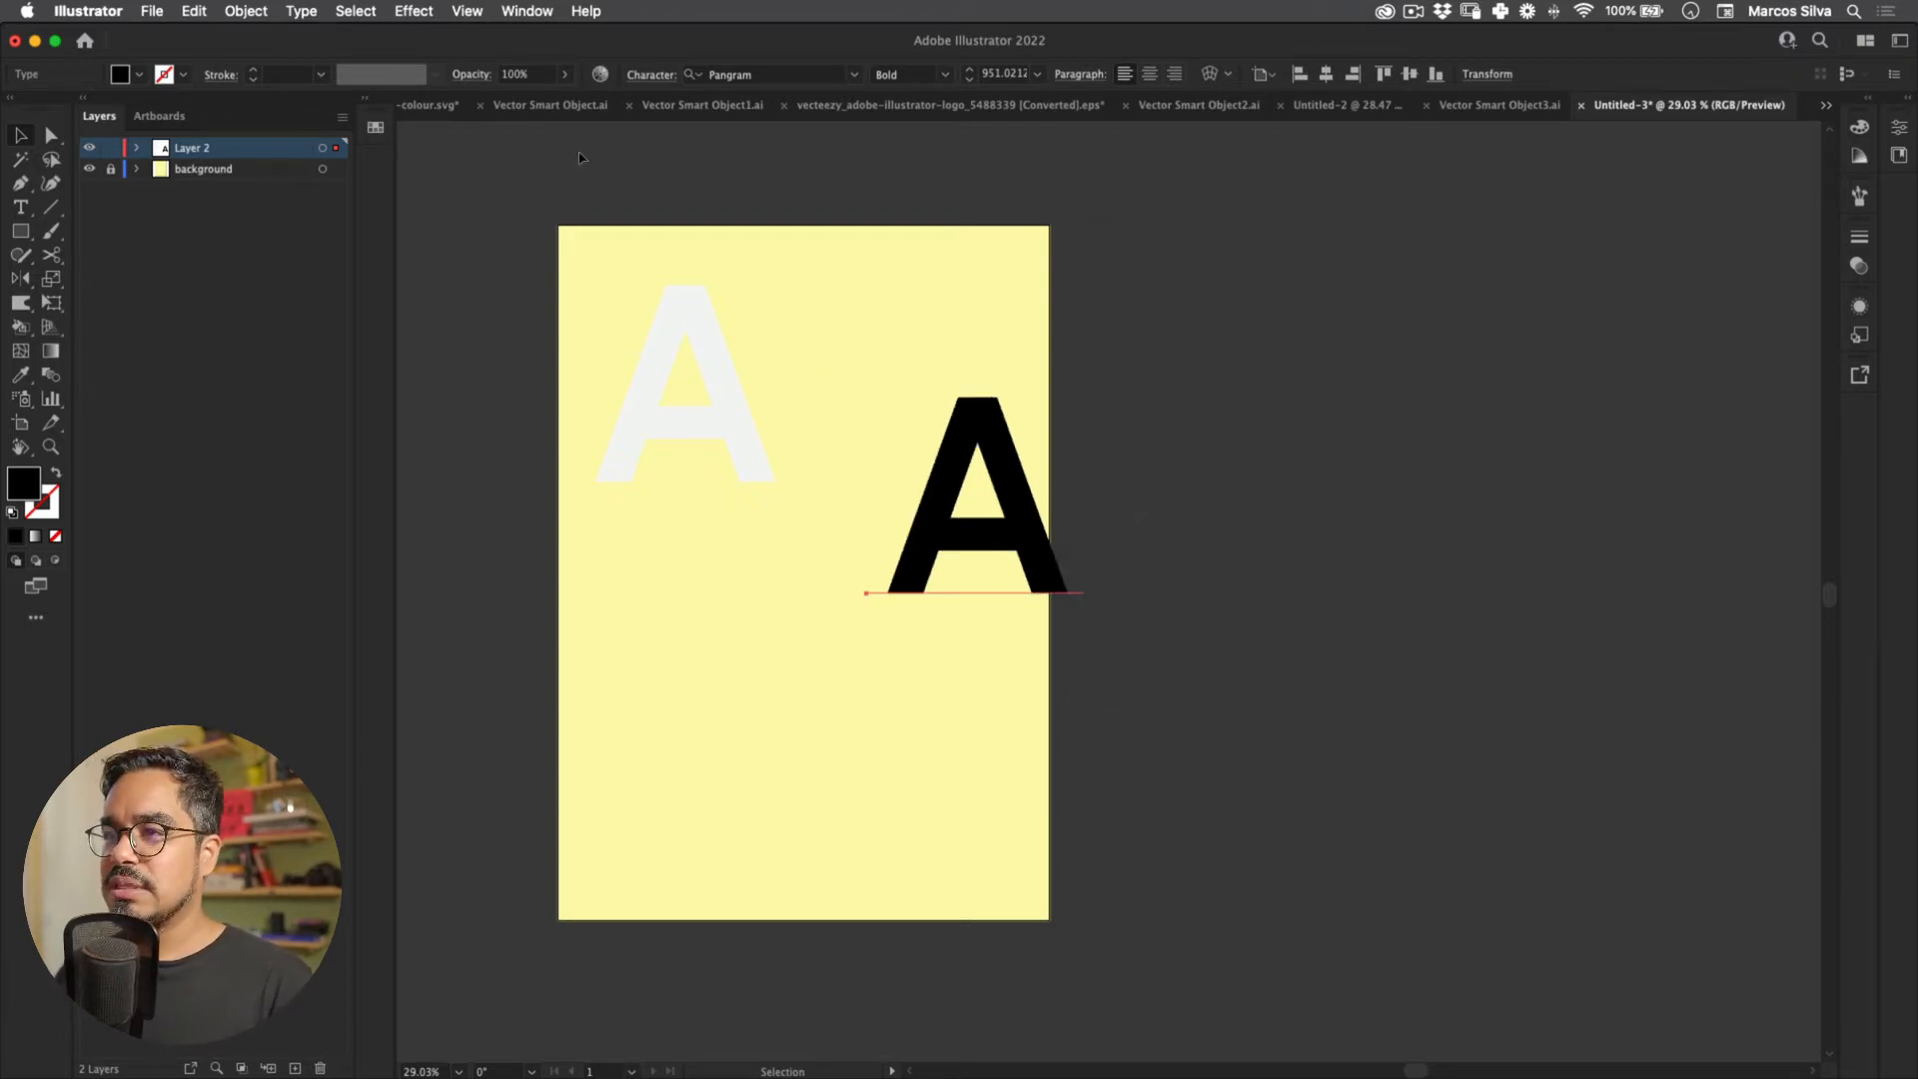
pyautogui.click(354, 10)
# Step: Apply classic 3D Extrude & Bevel to the black and pale A, then delete the black copy
pyautogui.moveTo(413, 10)
pyautogui.moveTo(499, 134)
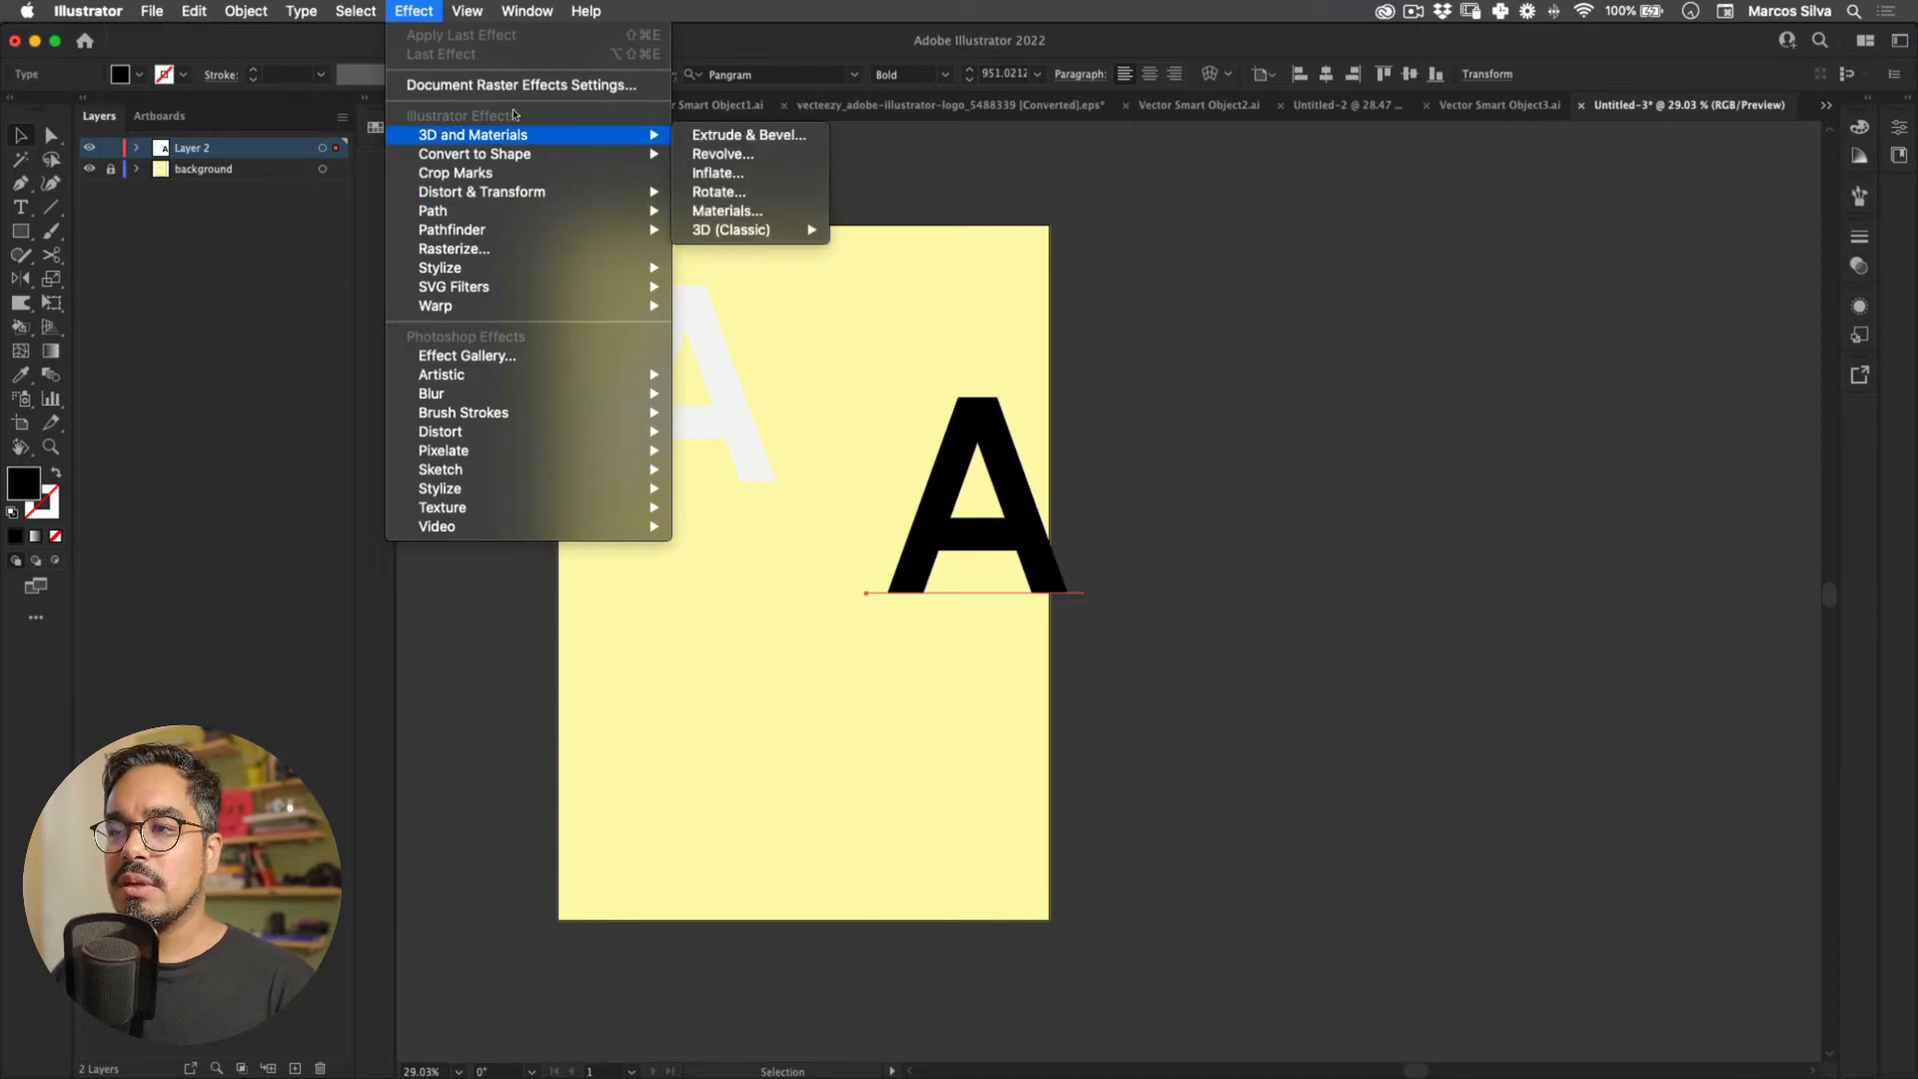
pyautogui.moveTo(769, 229)
pyautogui.click(899, 231)
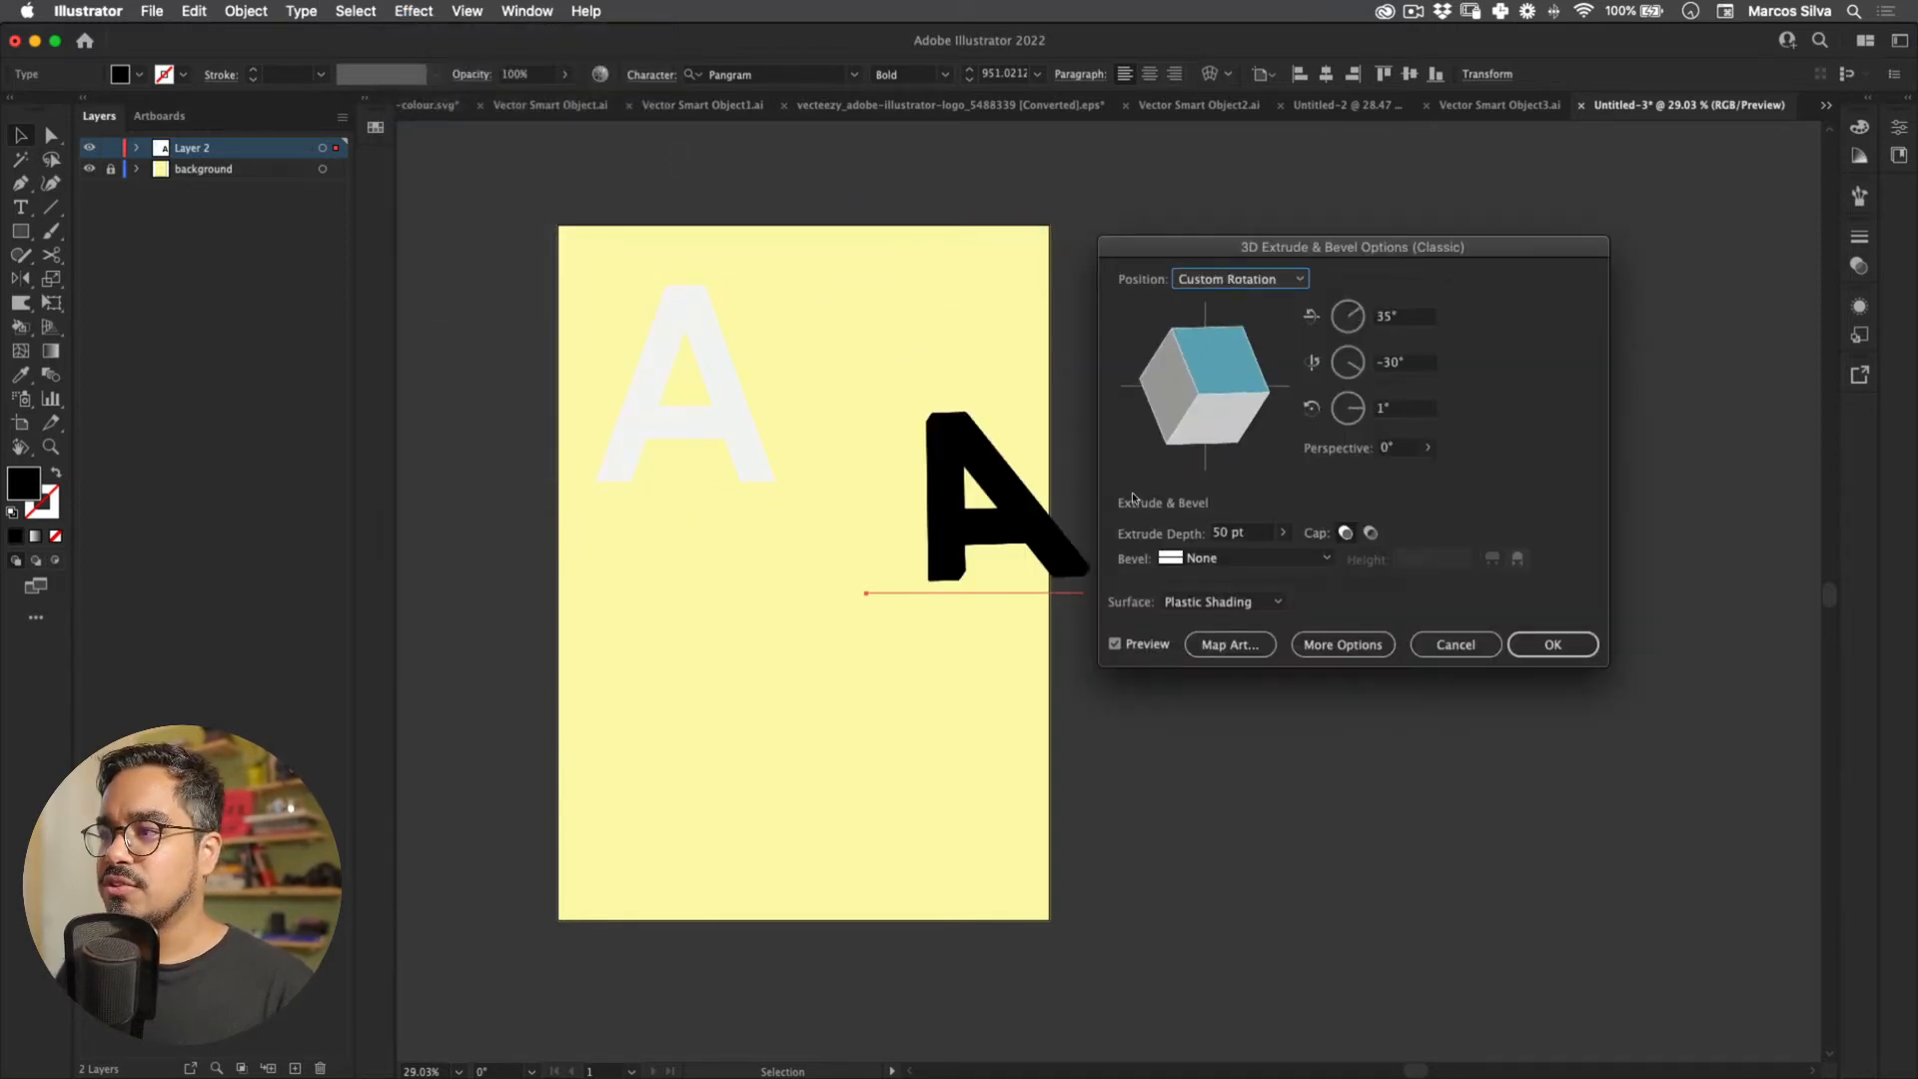
pyautogui.press('Return')
pyautogui.moveTo(1011, 514); pyautogui.dragTo(1477, 342)
pyautogui.click(632, 470)
pyautogui.click(413, 10)
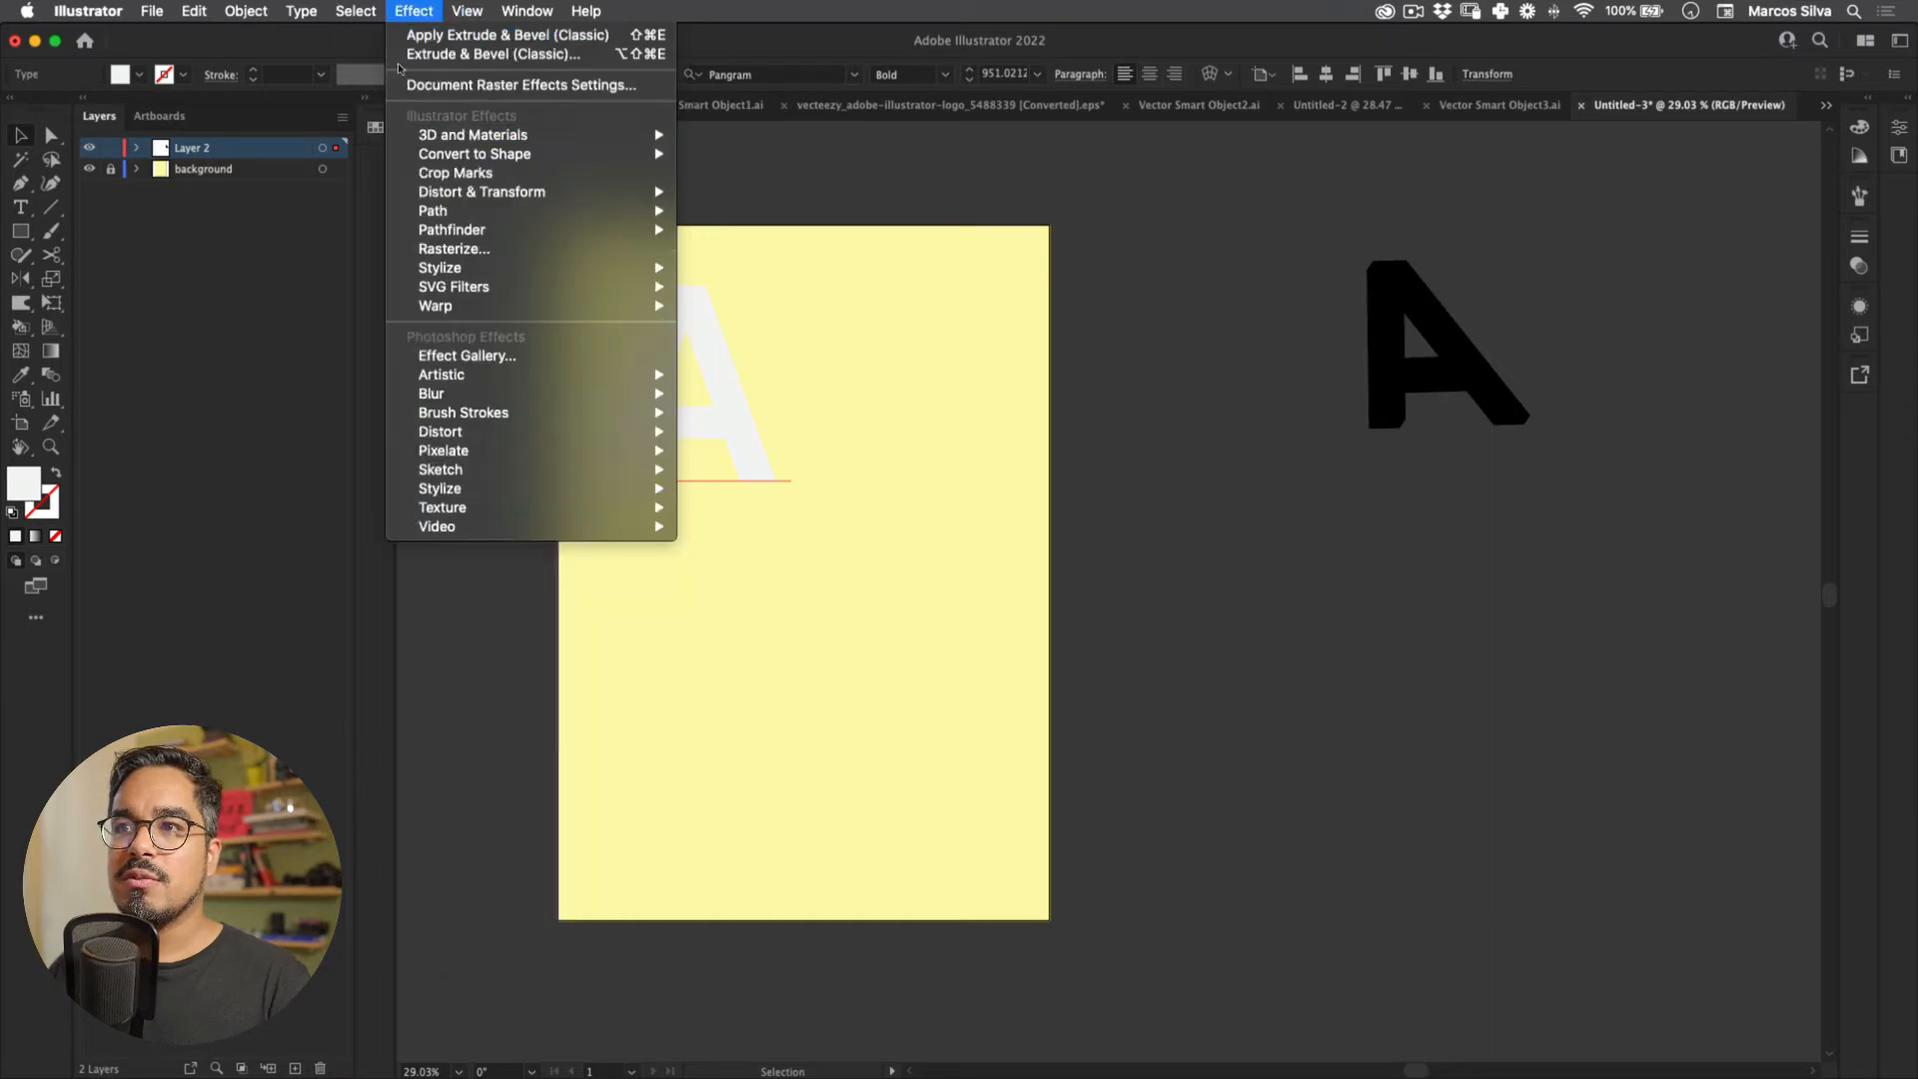
pyautogui.click(415, 36)
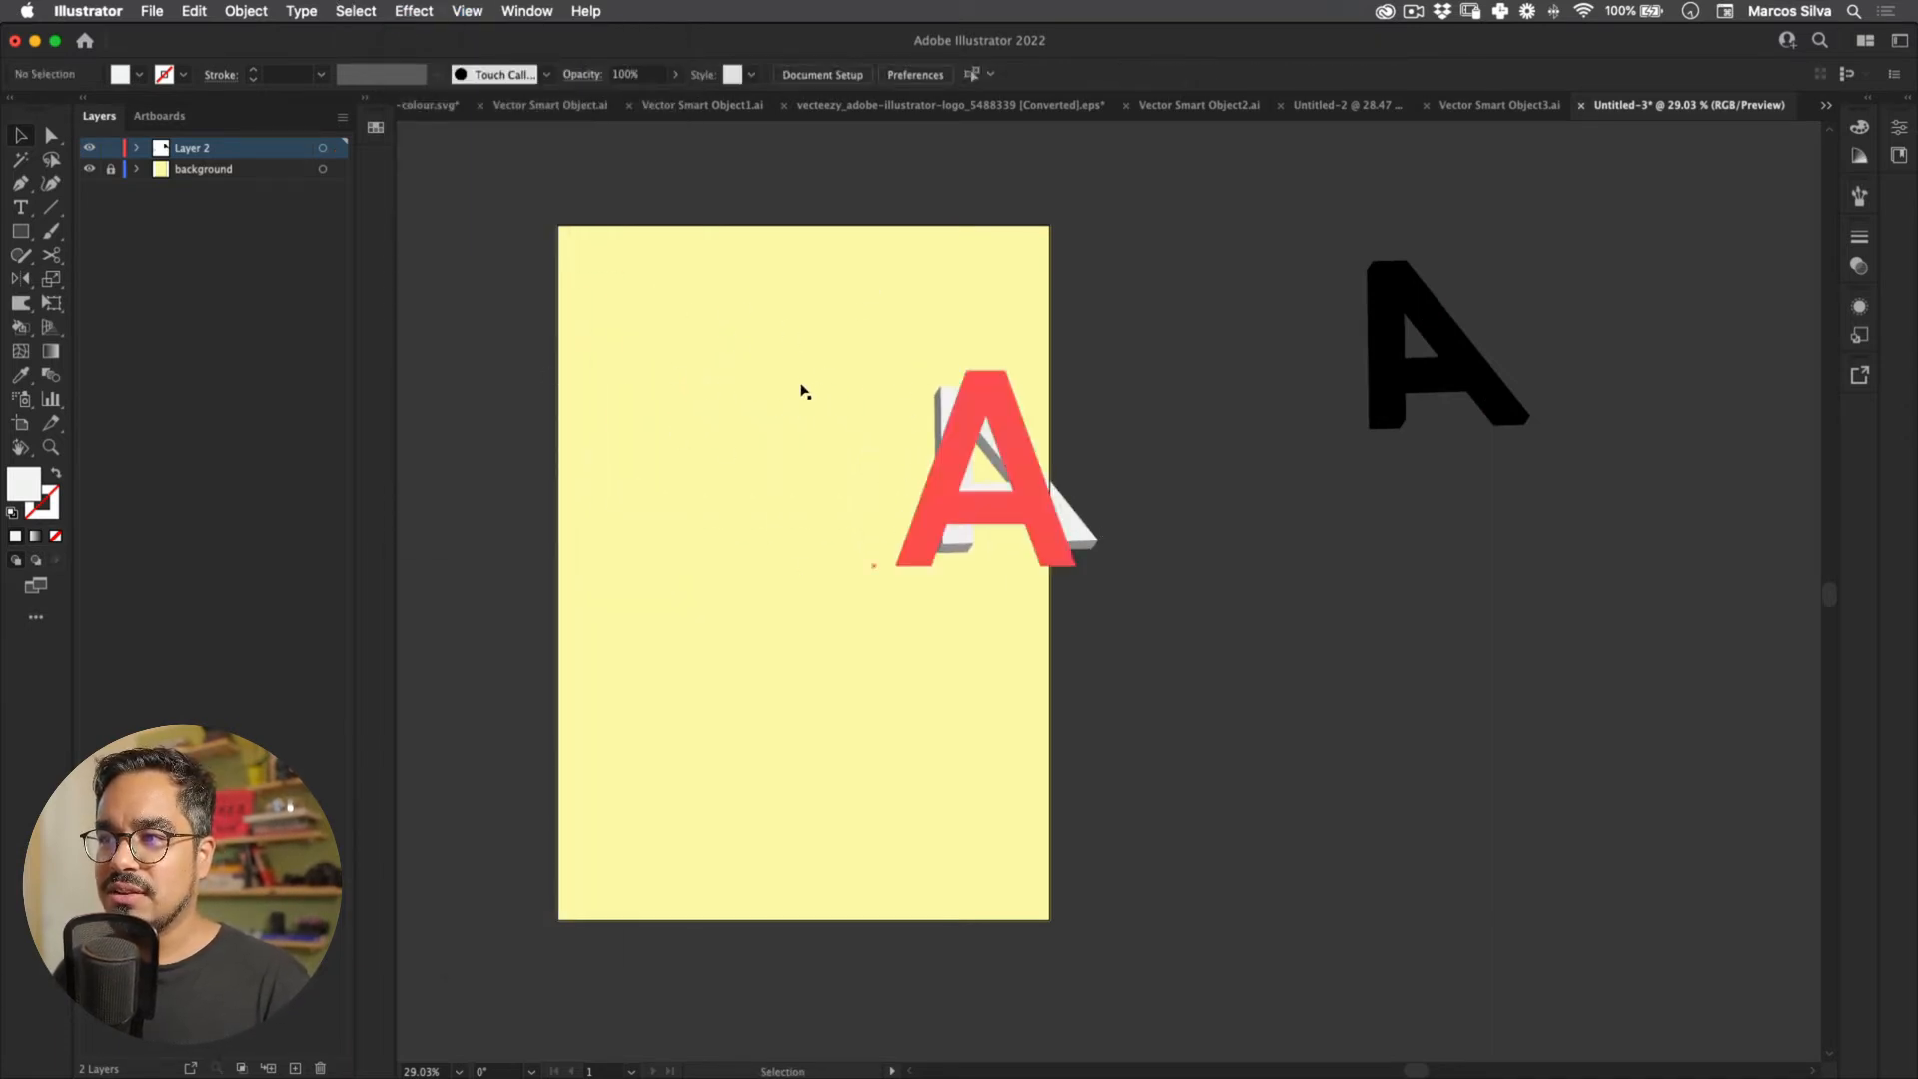
pyautogui.moveTo(1382, 347); pyautogui.dragTo(1115, 433)
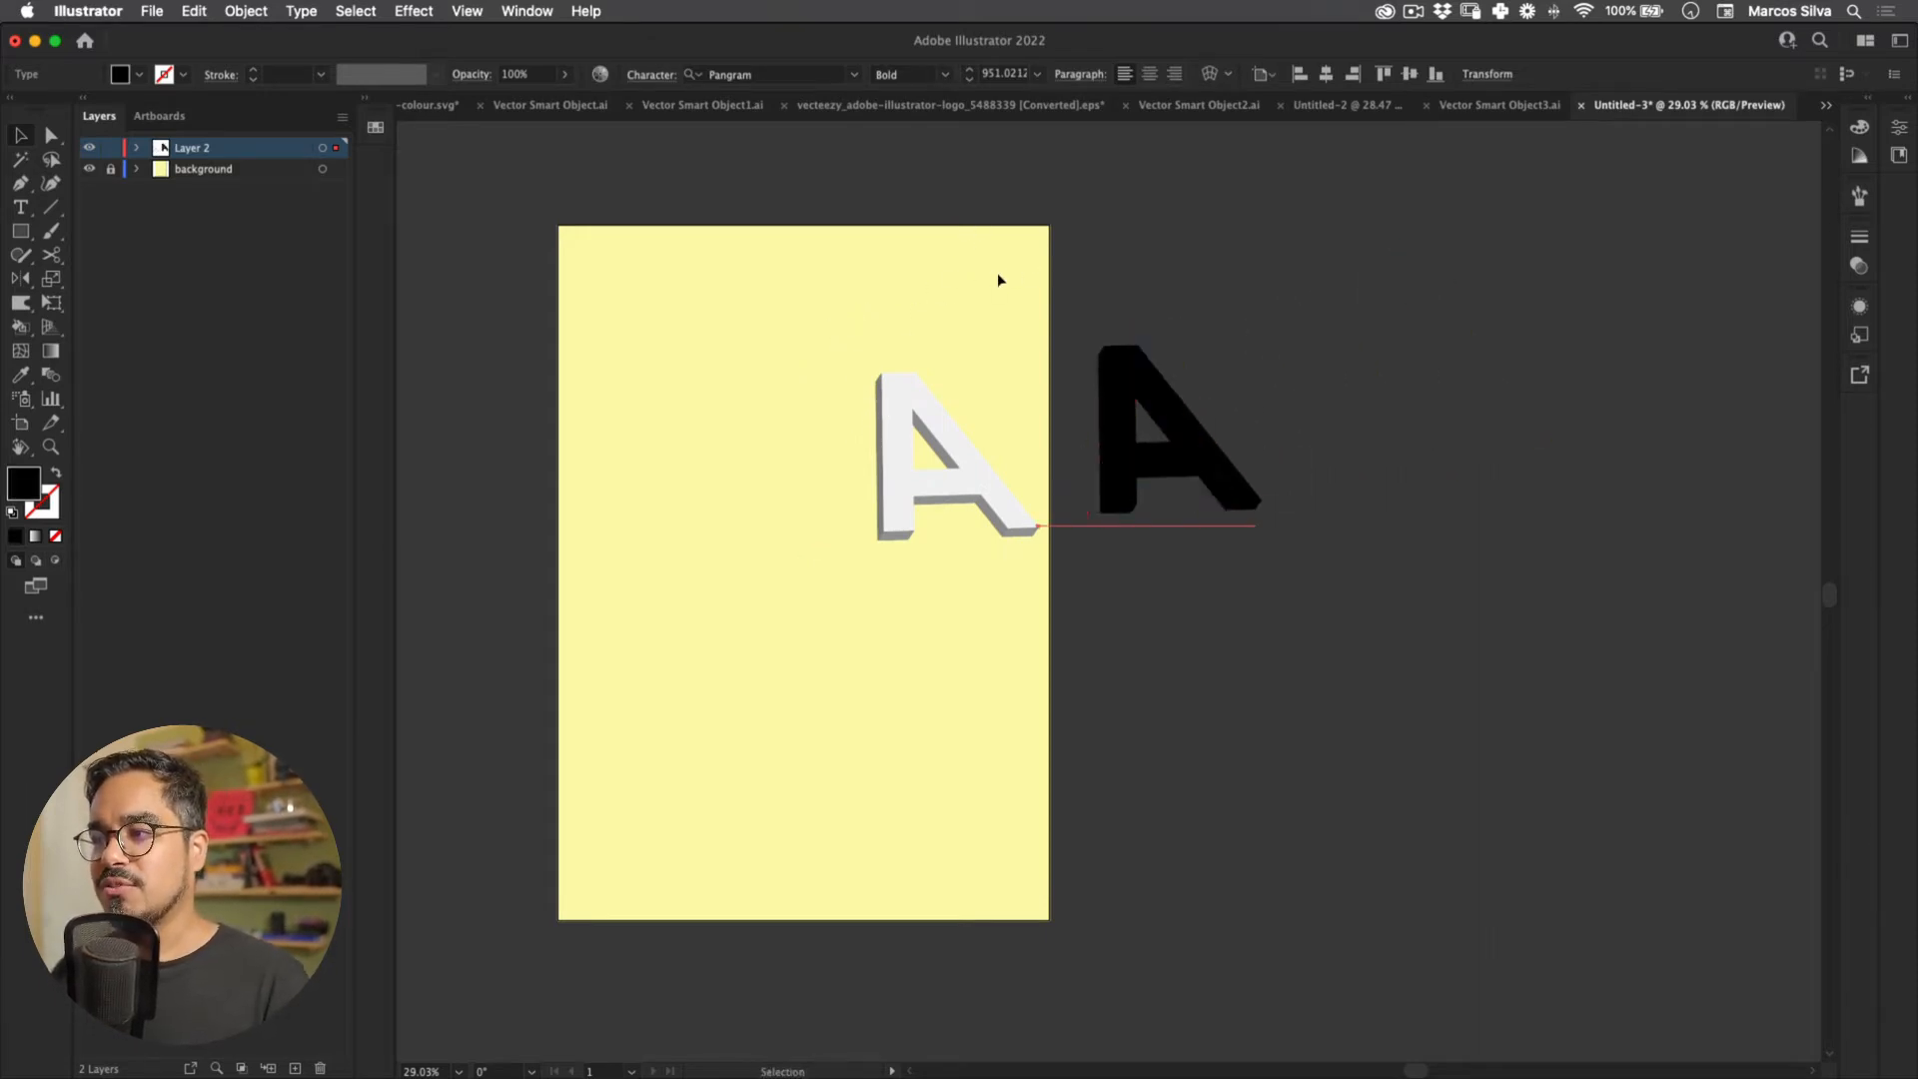
pyautogui.press('Delete')
# Step: Retilt the pale A in 3D, set extrusion depth to 160 pt, and move it up-left
pyautogui.moveTo(902, 343); pyautogui.dragTo(621, 471)
pyautogui.hotkey('shift', 'F6')
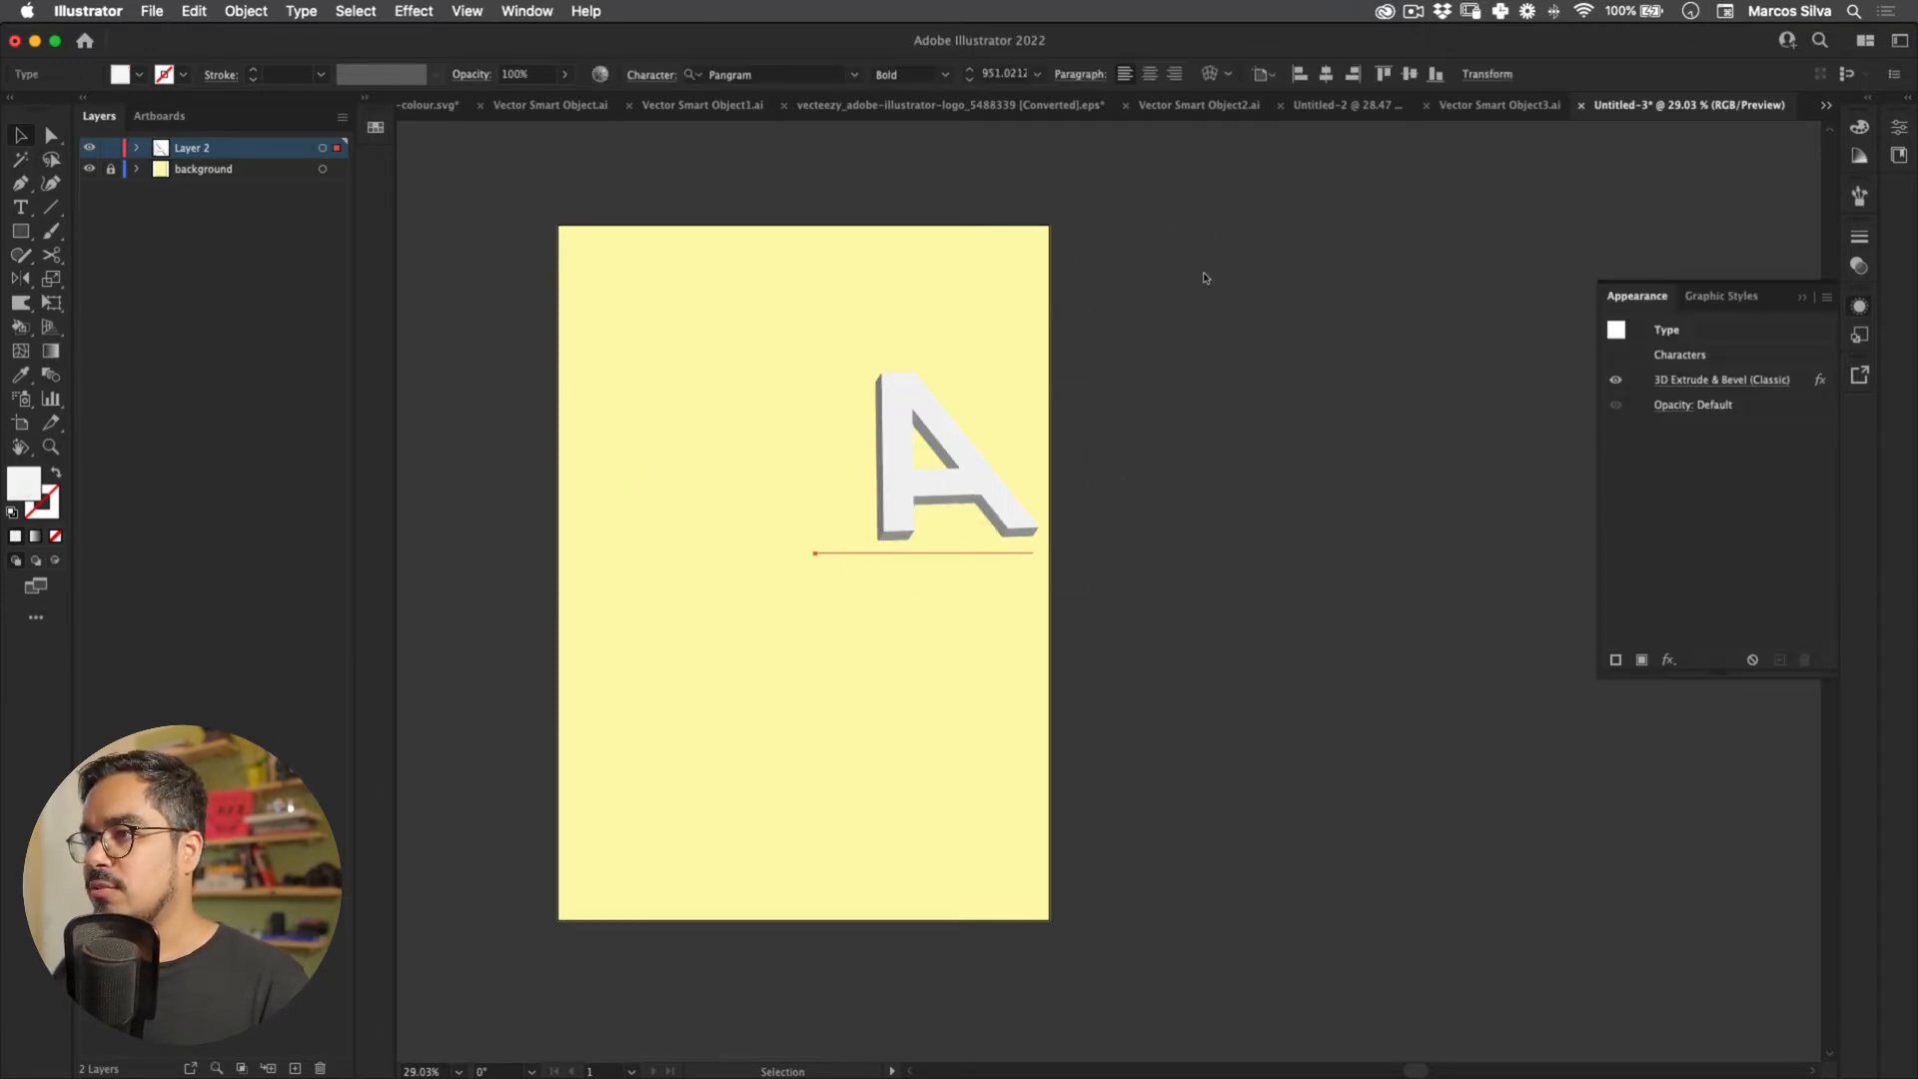
pyautogui.moveTo(1636, 296); pyautogui.dragTo(1306, 150)
pyautogui.click(1347, 232)
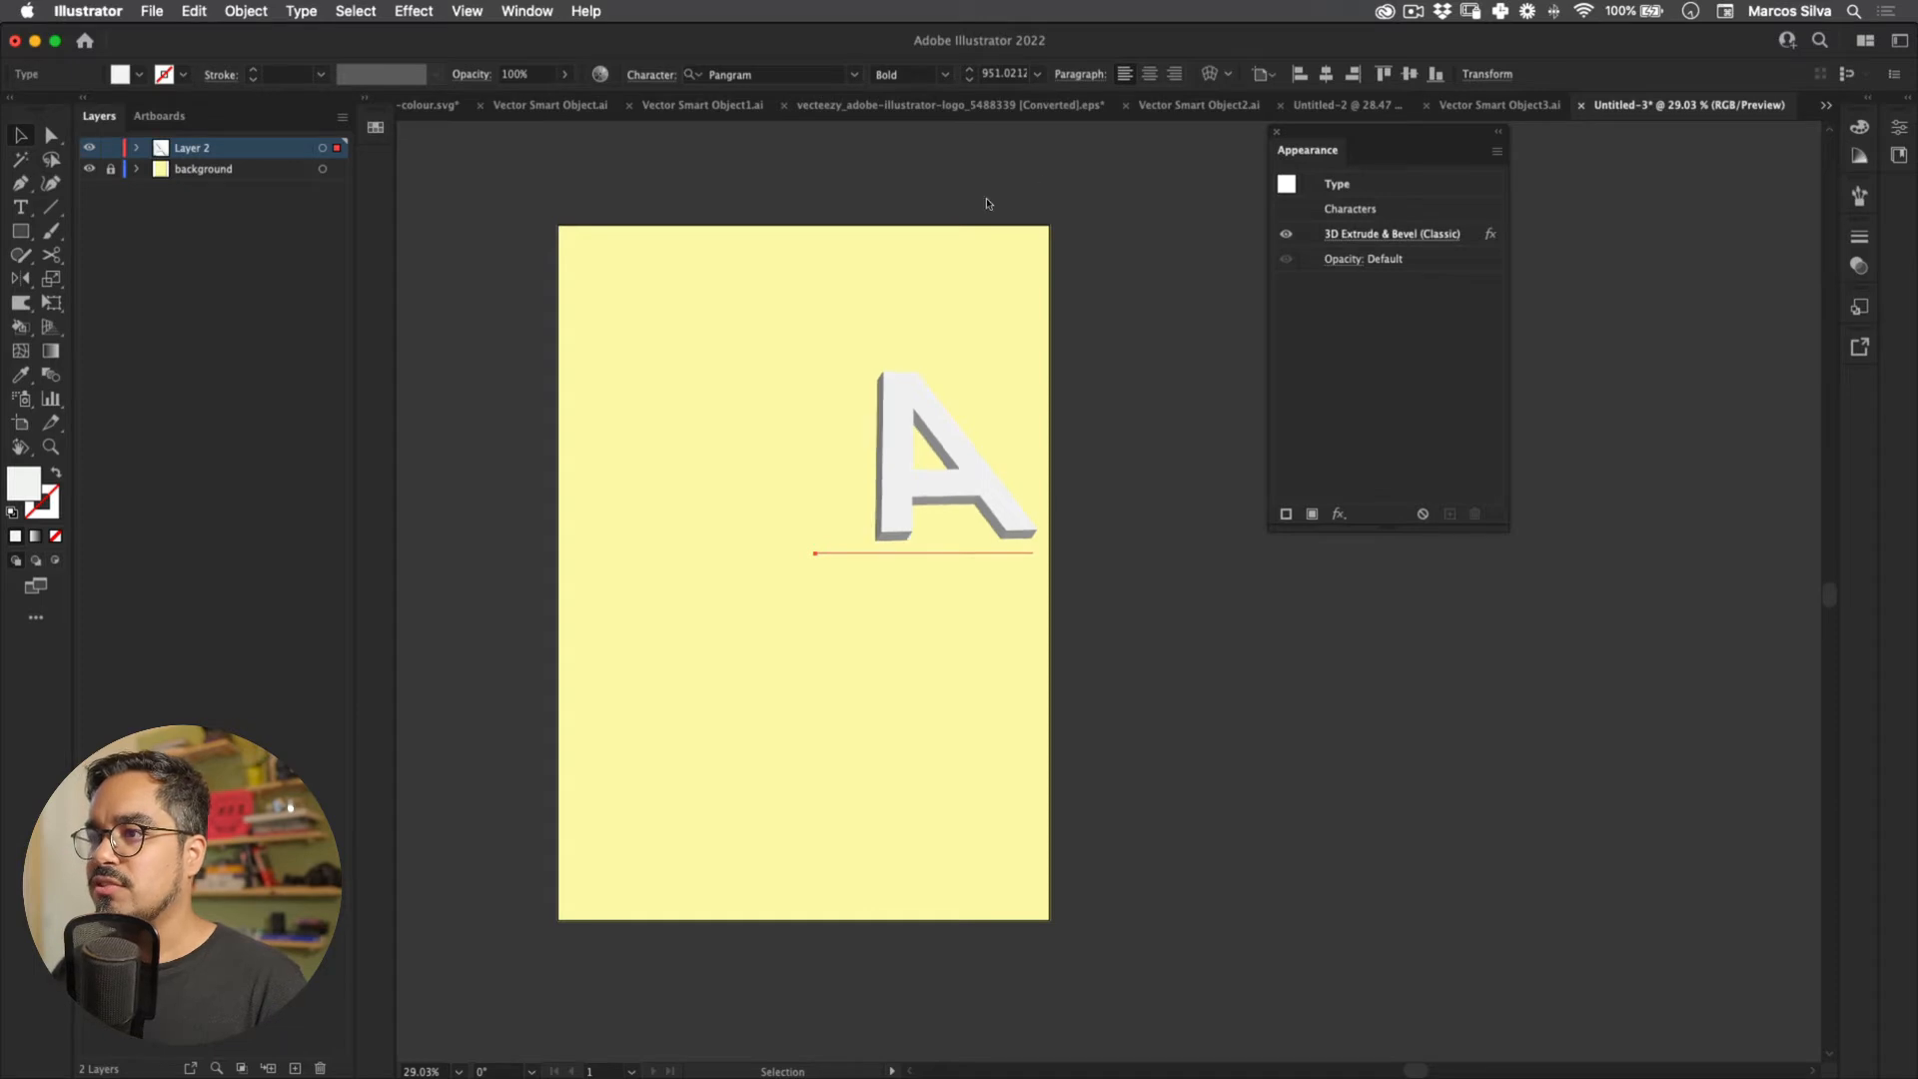
pyautogui.moveTo(914, 269); pyautogui.dragTo(935, 397)
pyautogui.press('Tab')
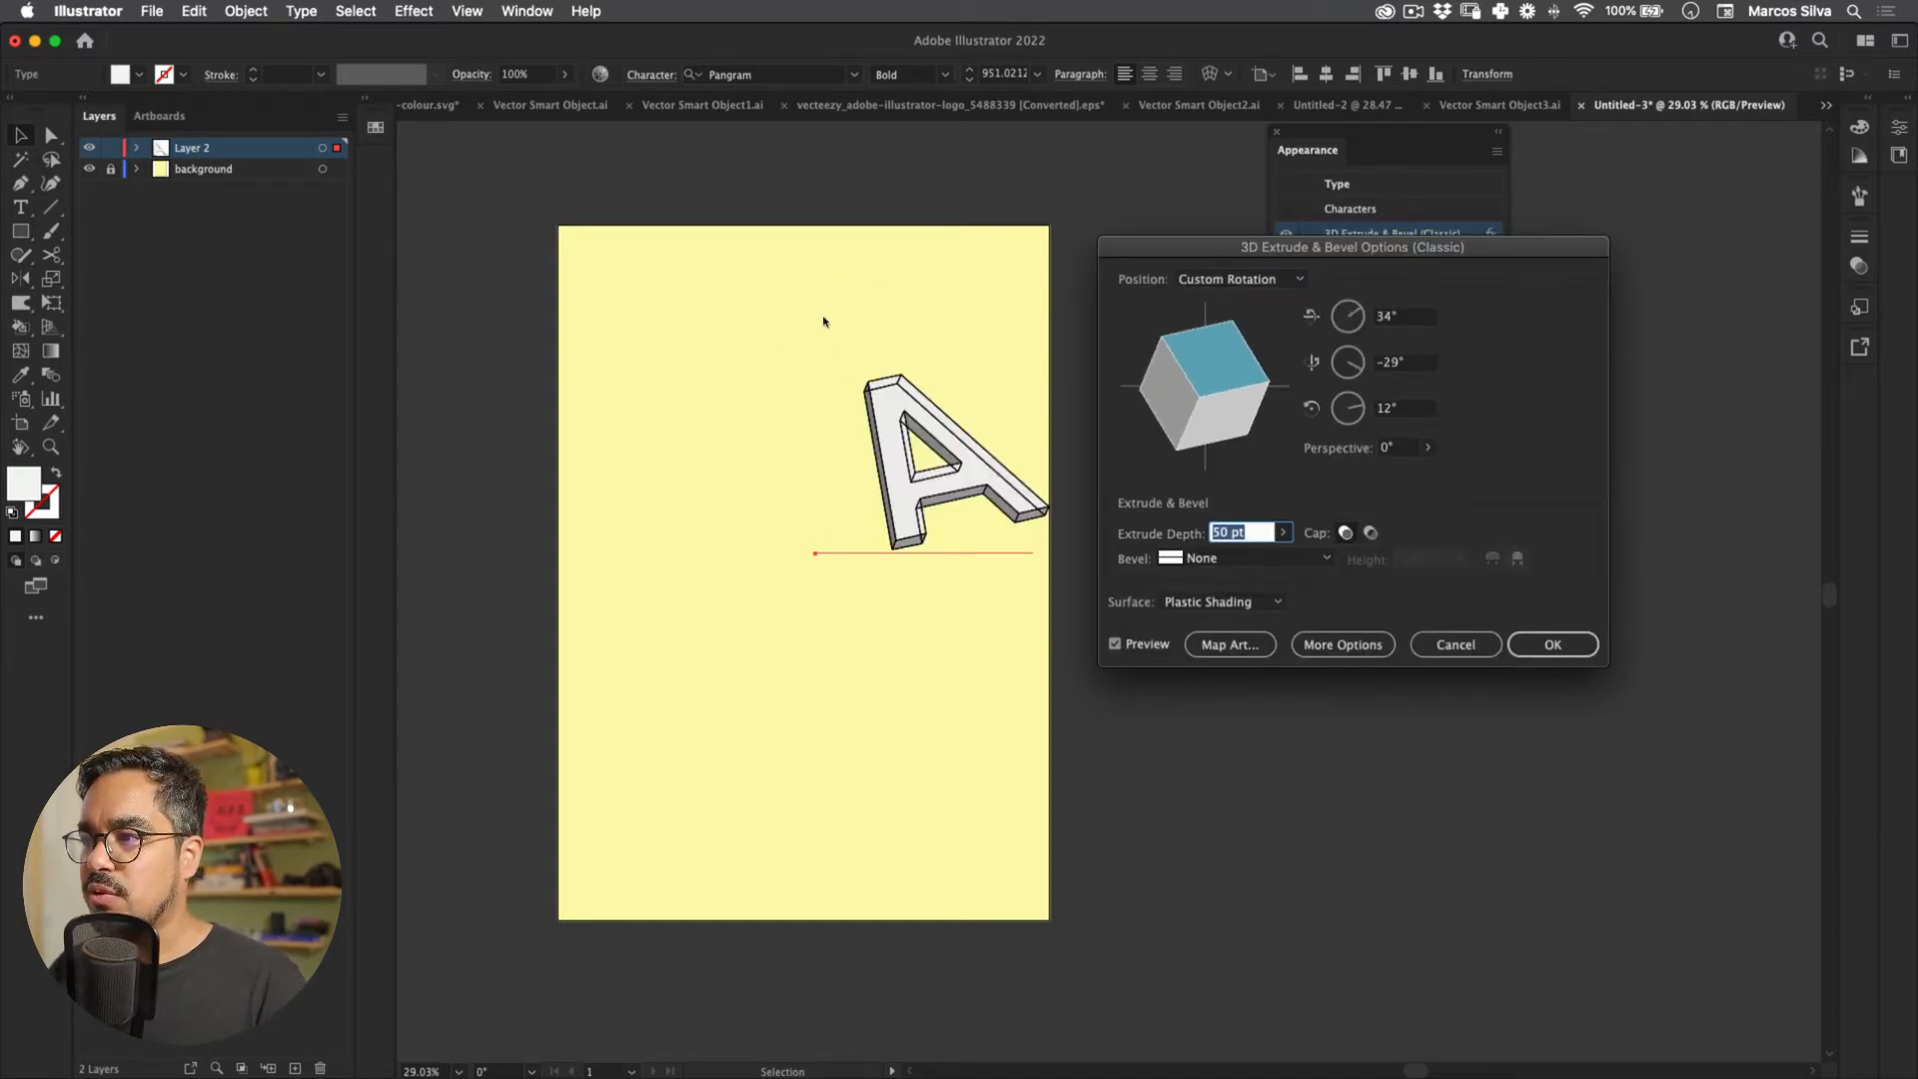
pyautogui.hotkey('shift', 'Up')
pyautogui.hotkey('shift', 'Up')
pyautogui.hotkey('shift', 'Up')
pyautogui.hotkey('shift', 'Up')
pyautogui.hotkey('shift', 'Up')
pyautogui.hotkey('shift', 'Up')
pyautogui.hotkey('shift', 'Up')
pyautogui.hotkey('shift', 'Up')
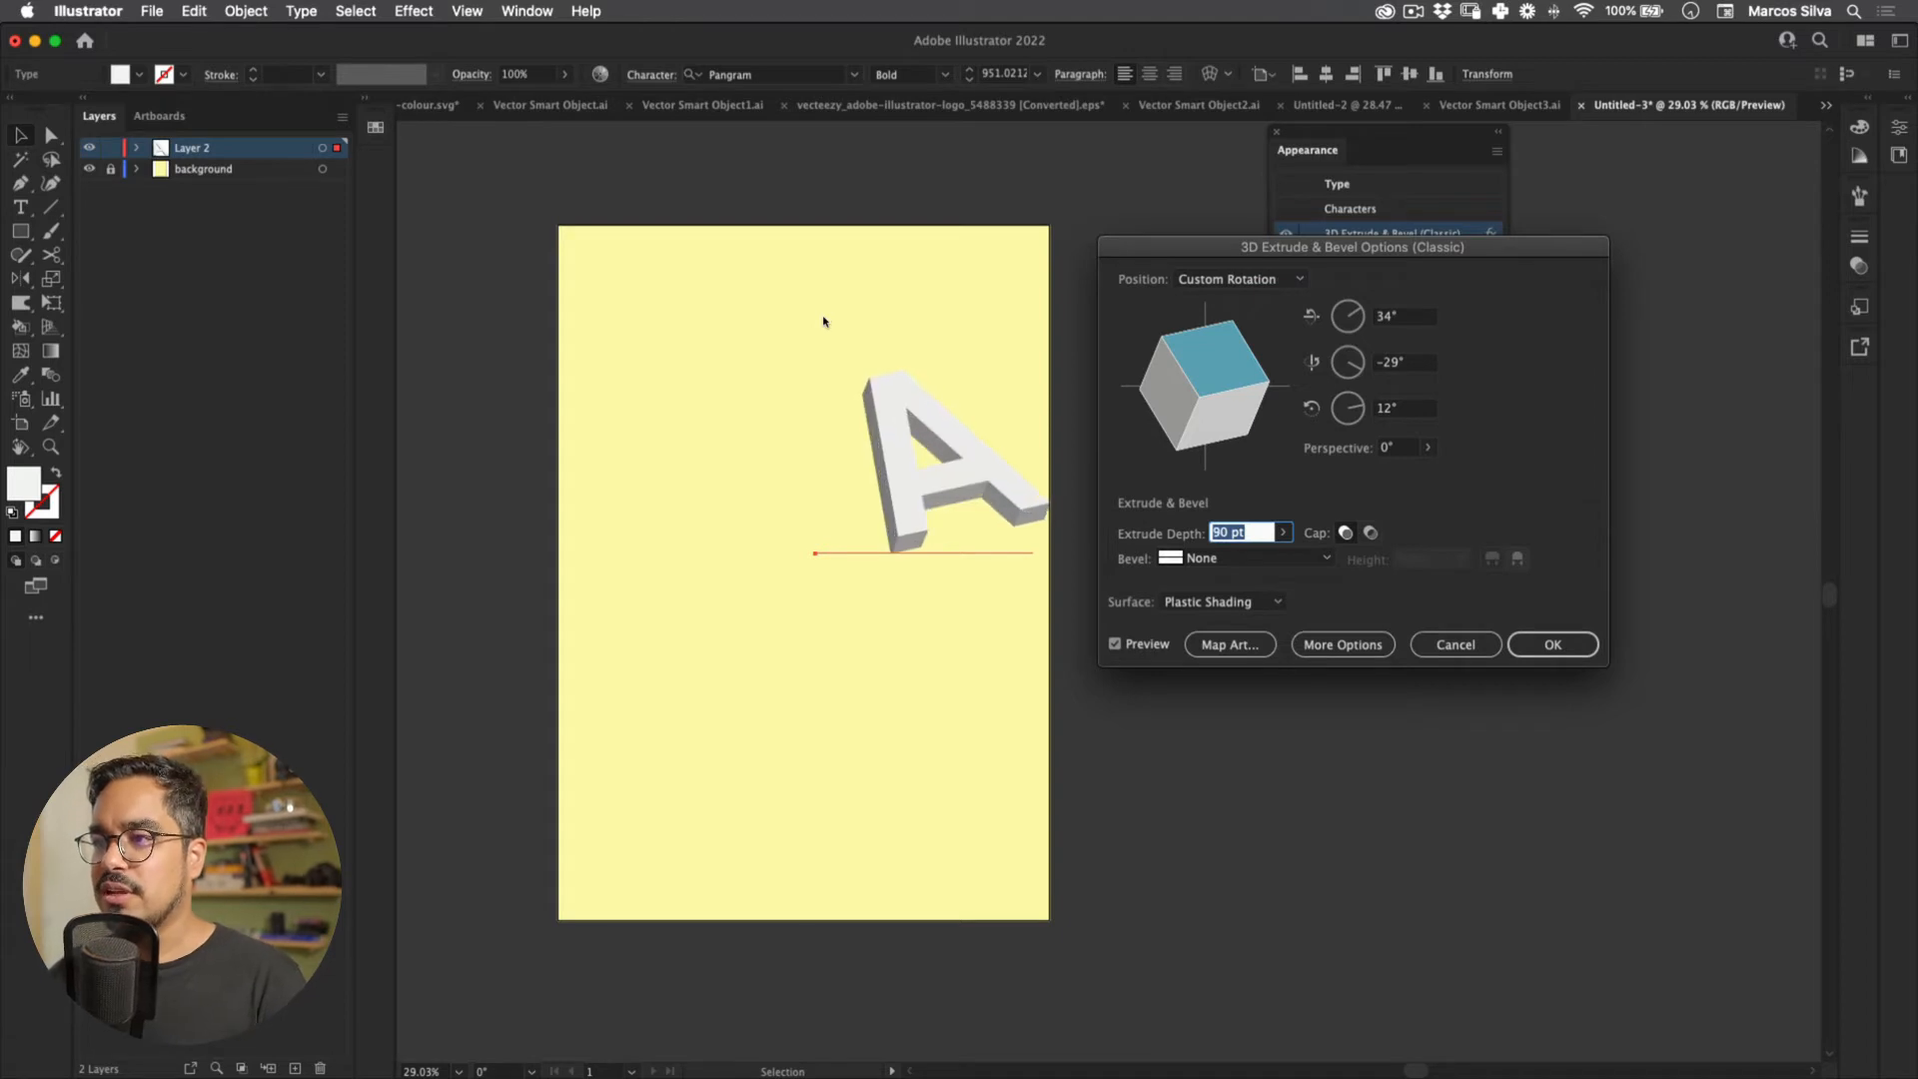
pyautogui.hotkey('shift', 'Up')
pyautogui.hotkey('shift', 'Up')
pyautogui.hotkey('shift', 'Up')
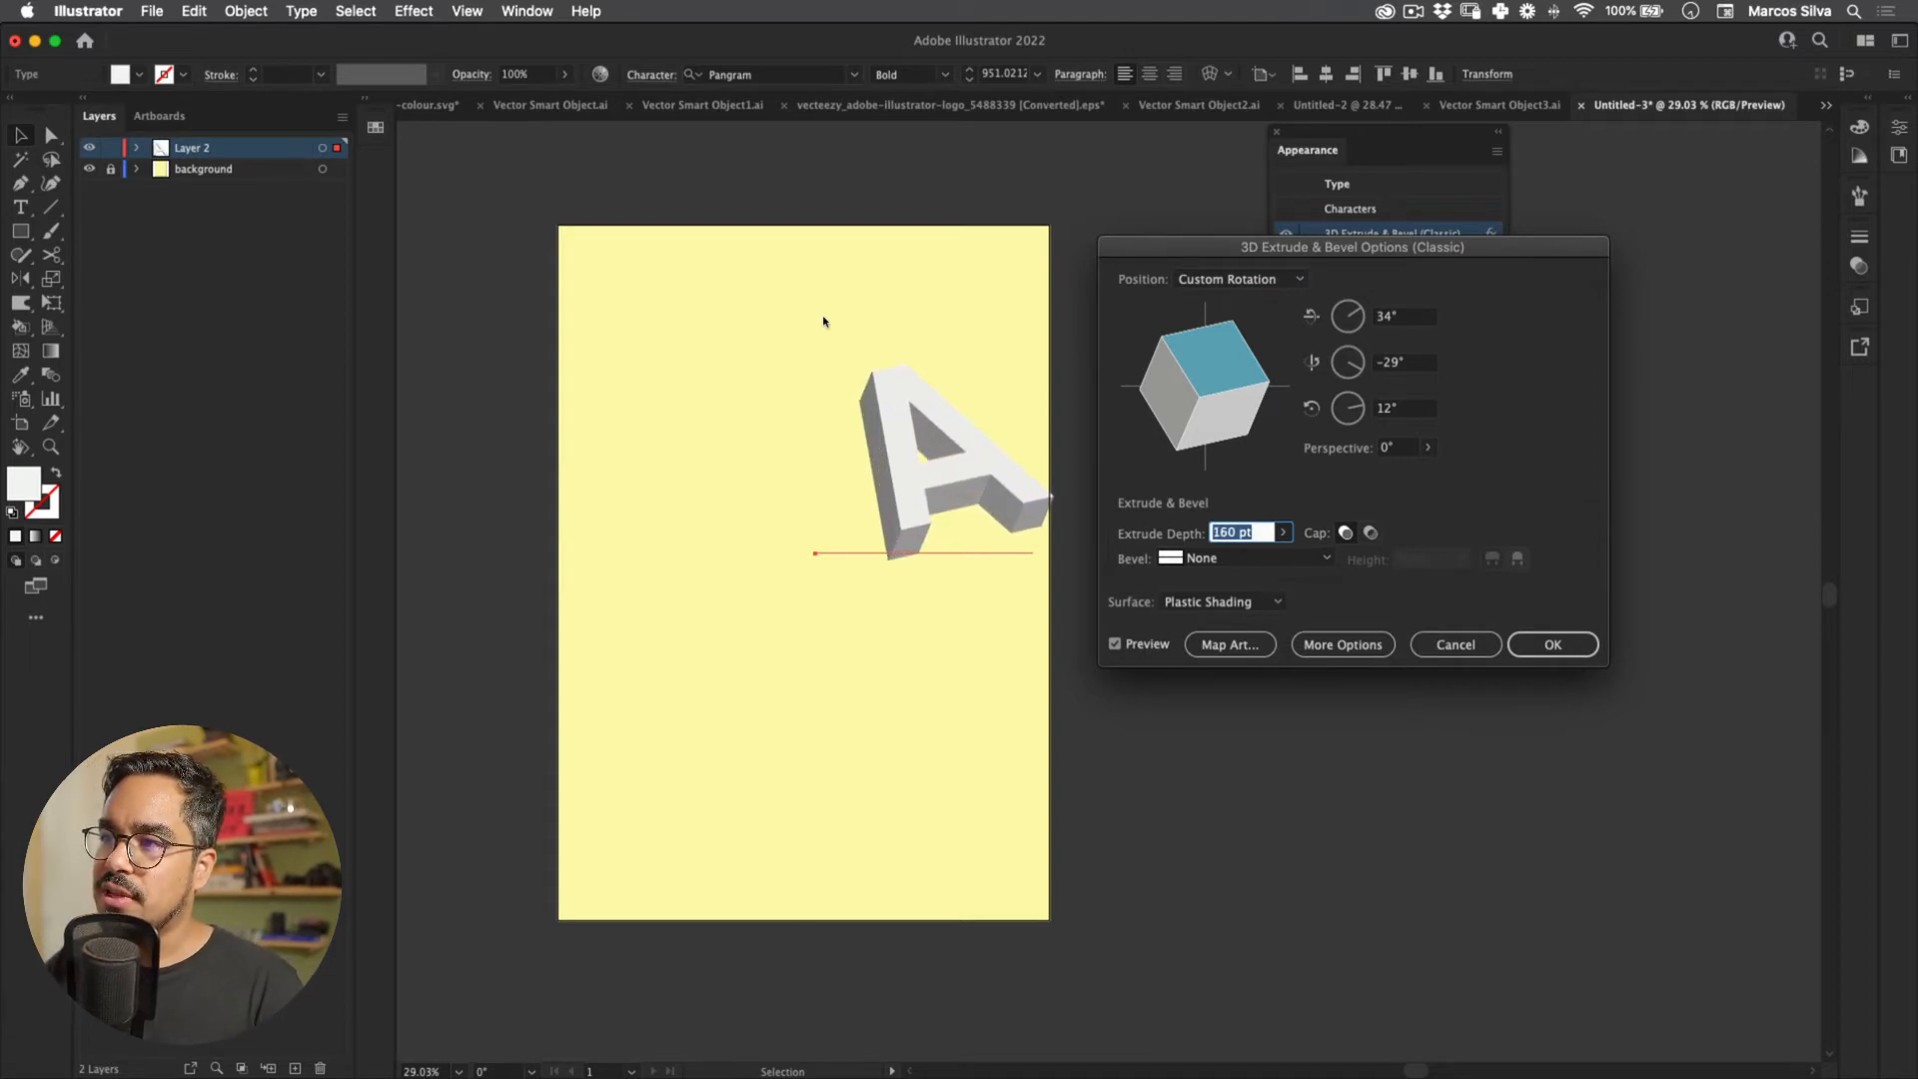
pyautogui.moveTo(925, 290)
pyautogui.mouseDown()
pyautogui.moveTo(930, 261)
pyautogui.moveTo(925, 299)
pyautogui.moveTo(906, 314)
pyautogui.moveTo(895, 292)
pyautogui.mouseUp()
pyautogui.press('Return')
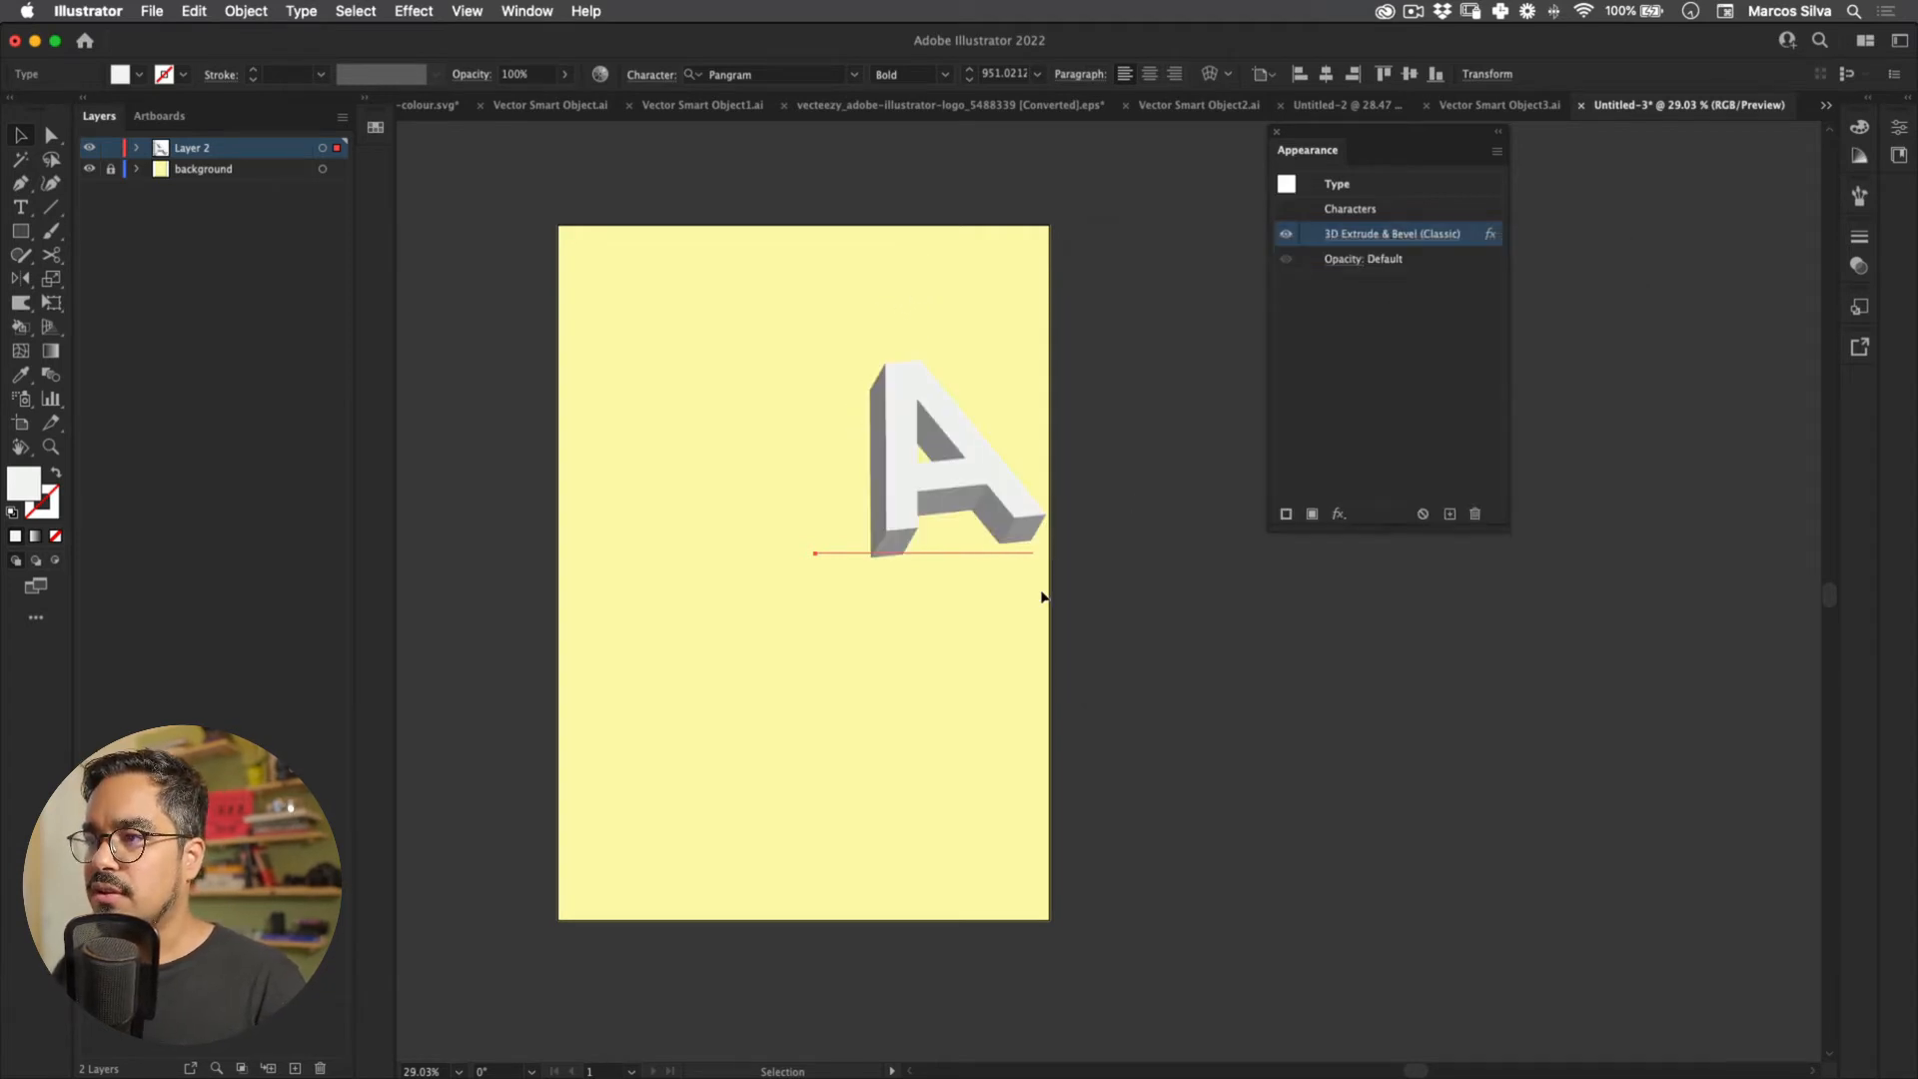
pyautogui.click(1044, 596)
pyautogui.moveTo(961, 437); pyautogui.dragTo(635, 368)
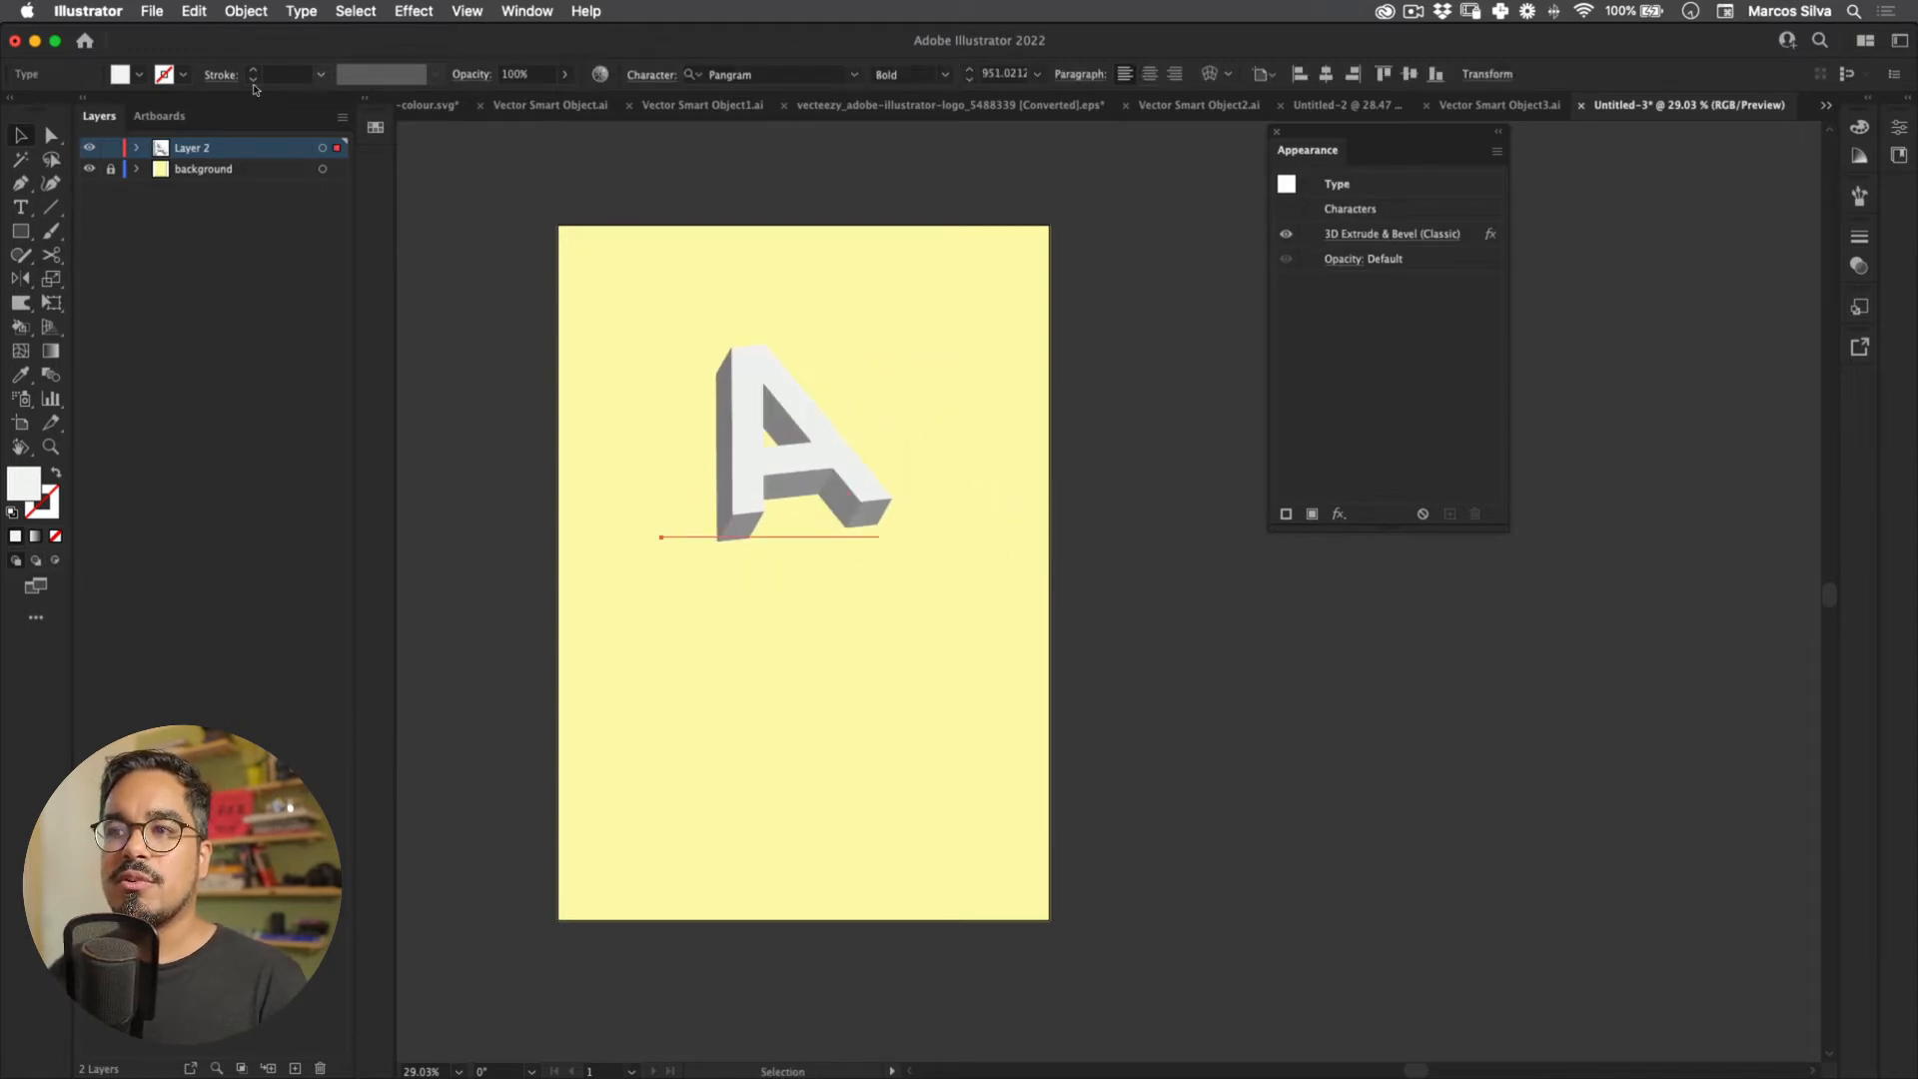
# Step: Paste a copy of the 3D A beside the first and rotate it to a very different angle
pyautogui.click(193, 10)
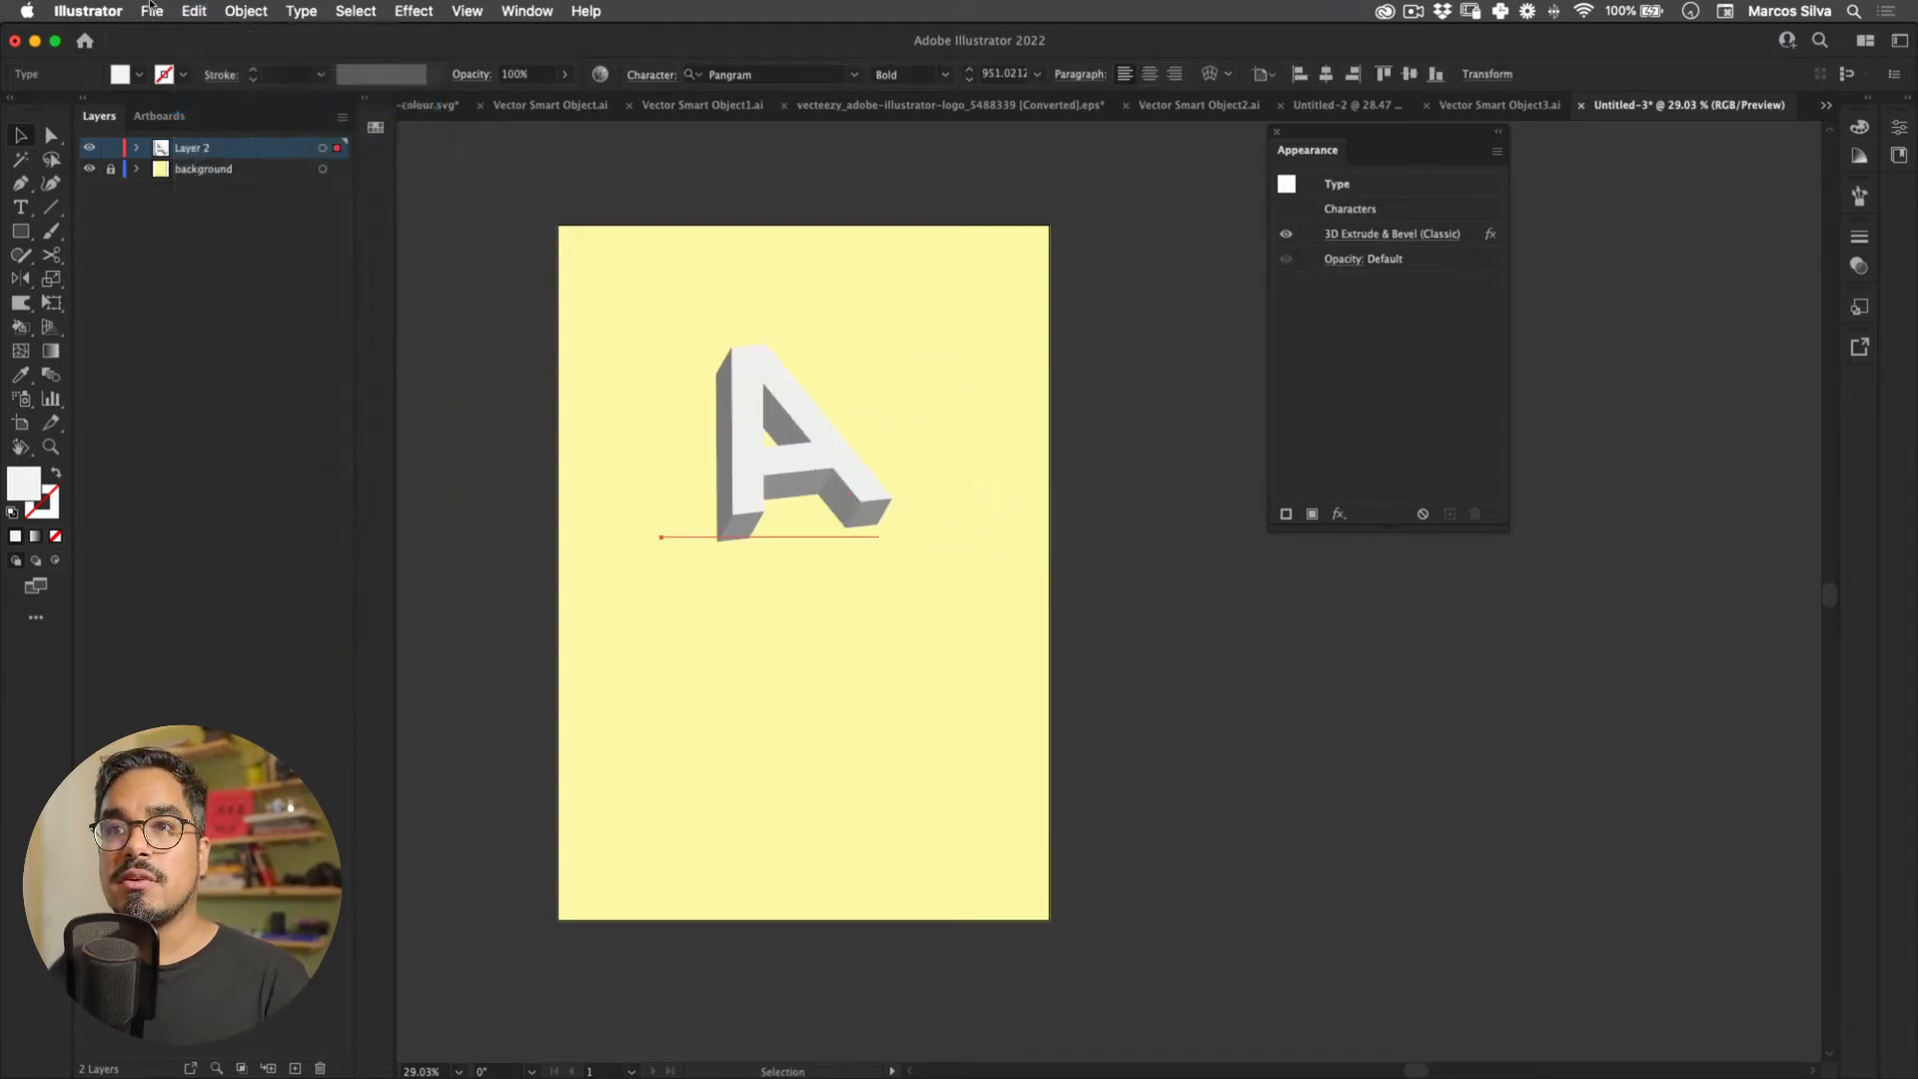
pyautogui.click(229, 123)
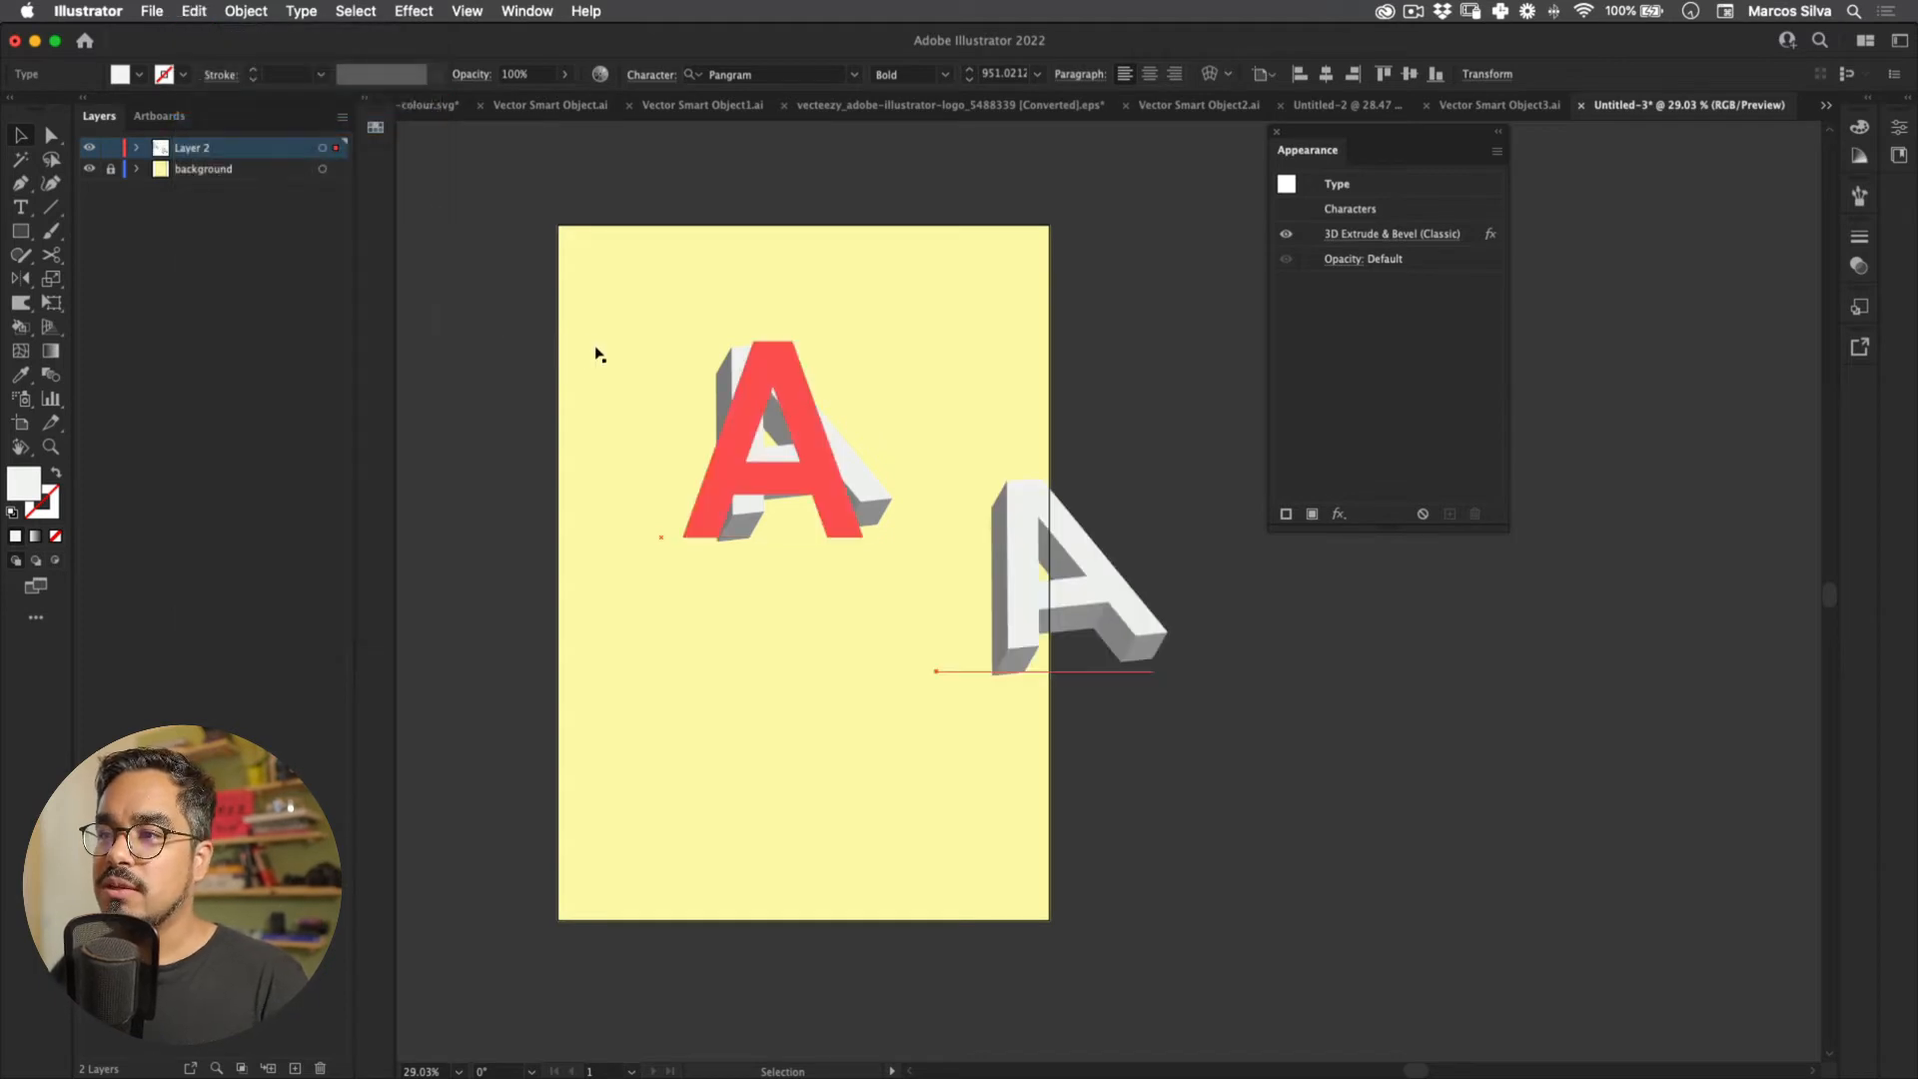
pyautogui.click(727, 398)
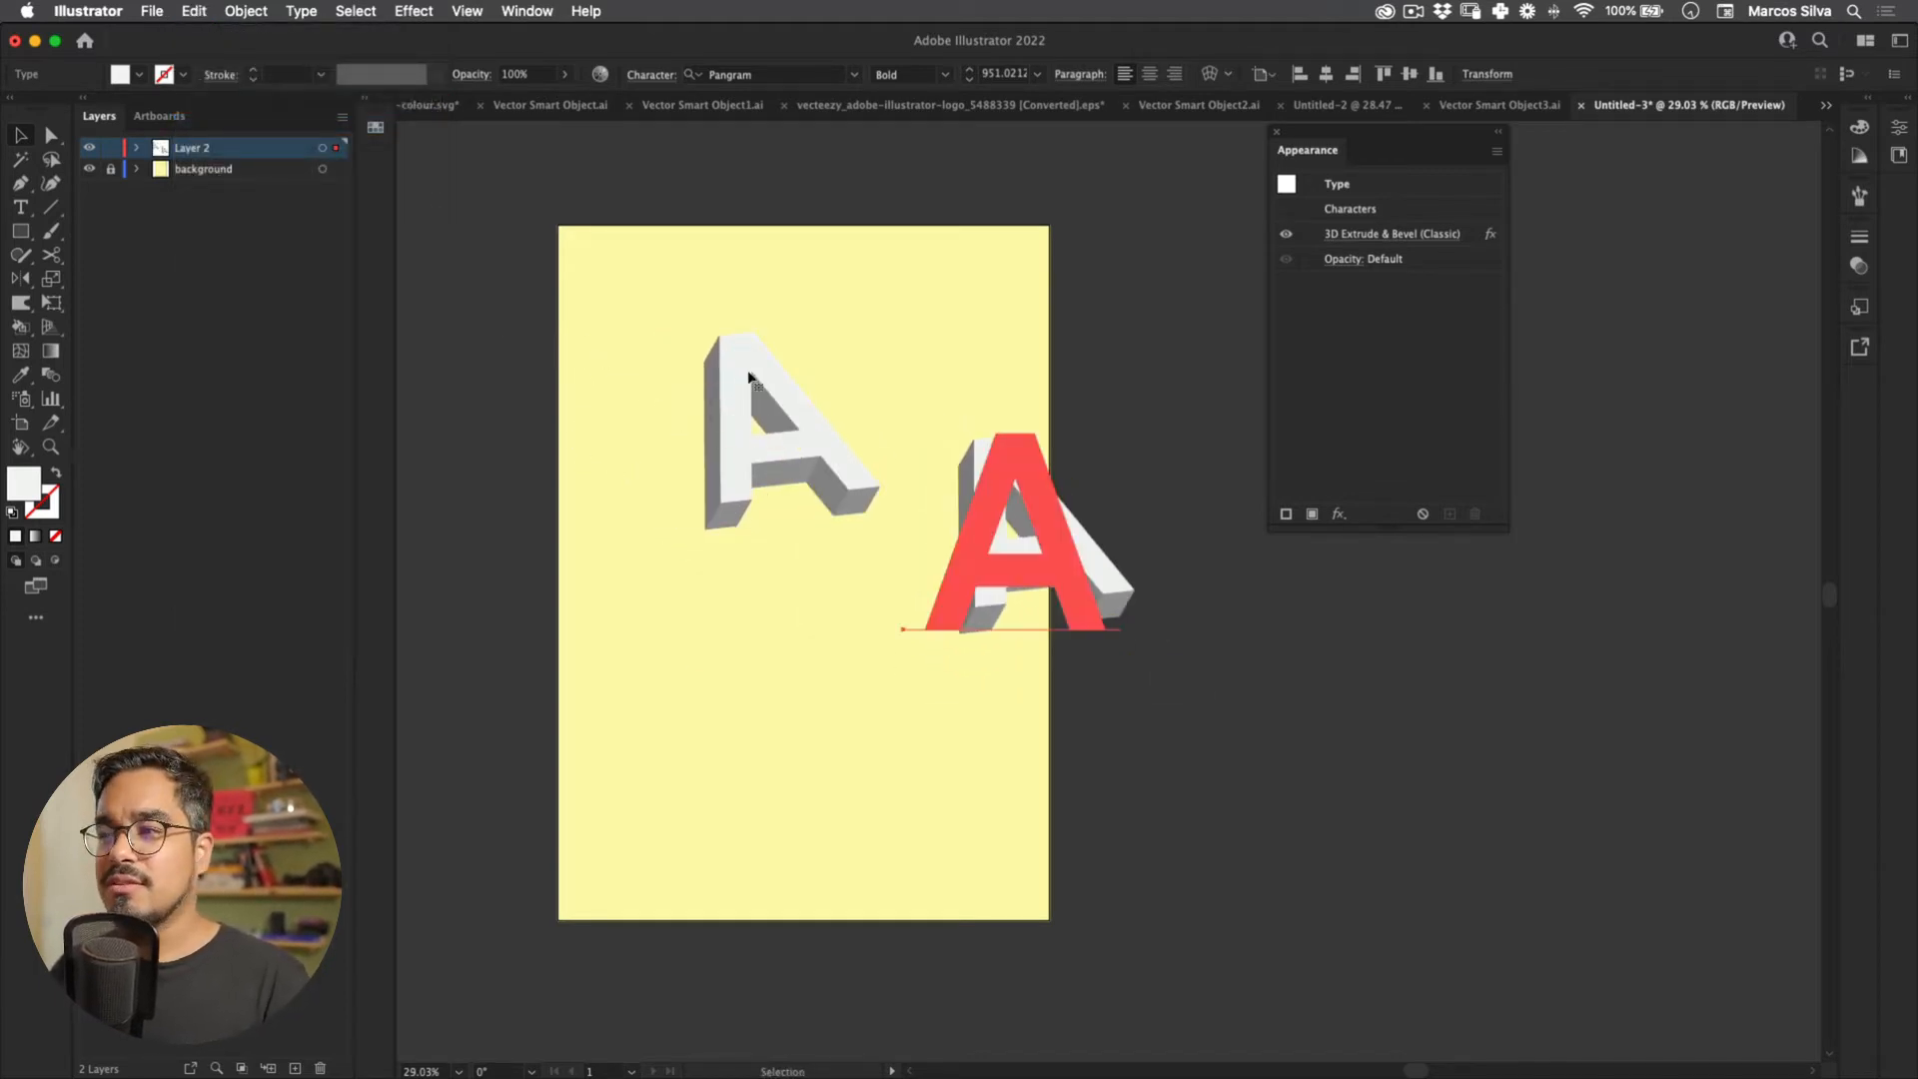
pyautogui.moveTo(1069, 540); pyautogui.dragTo(984, 394)
pyautogui.moveTo(849, 417); pyautogui.dragTo(774, 431)
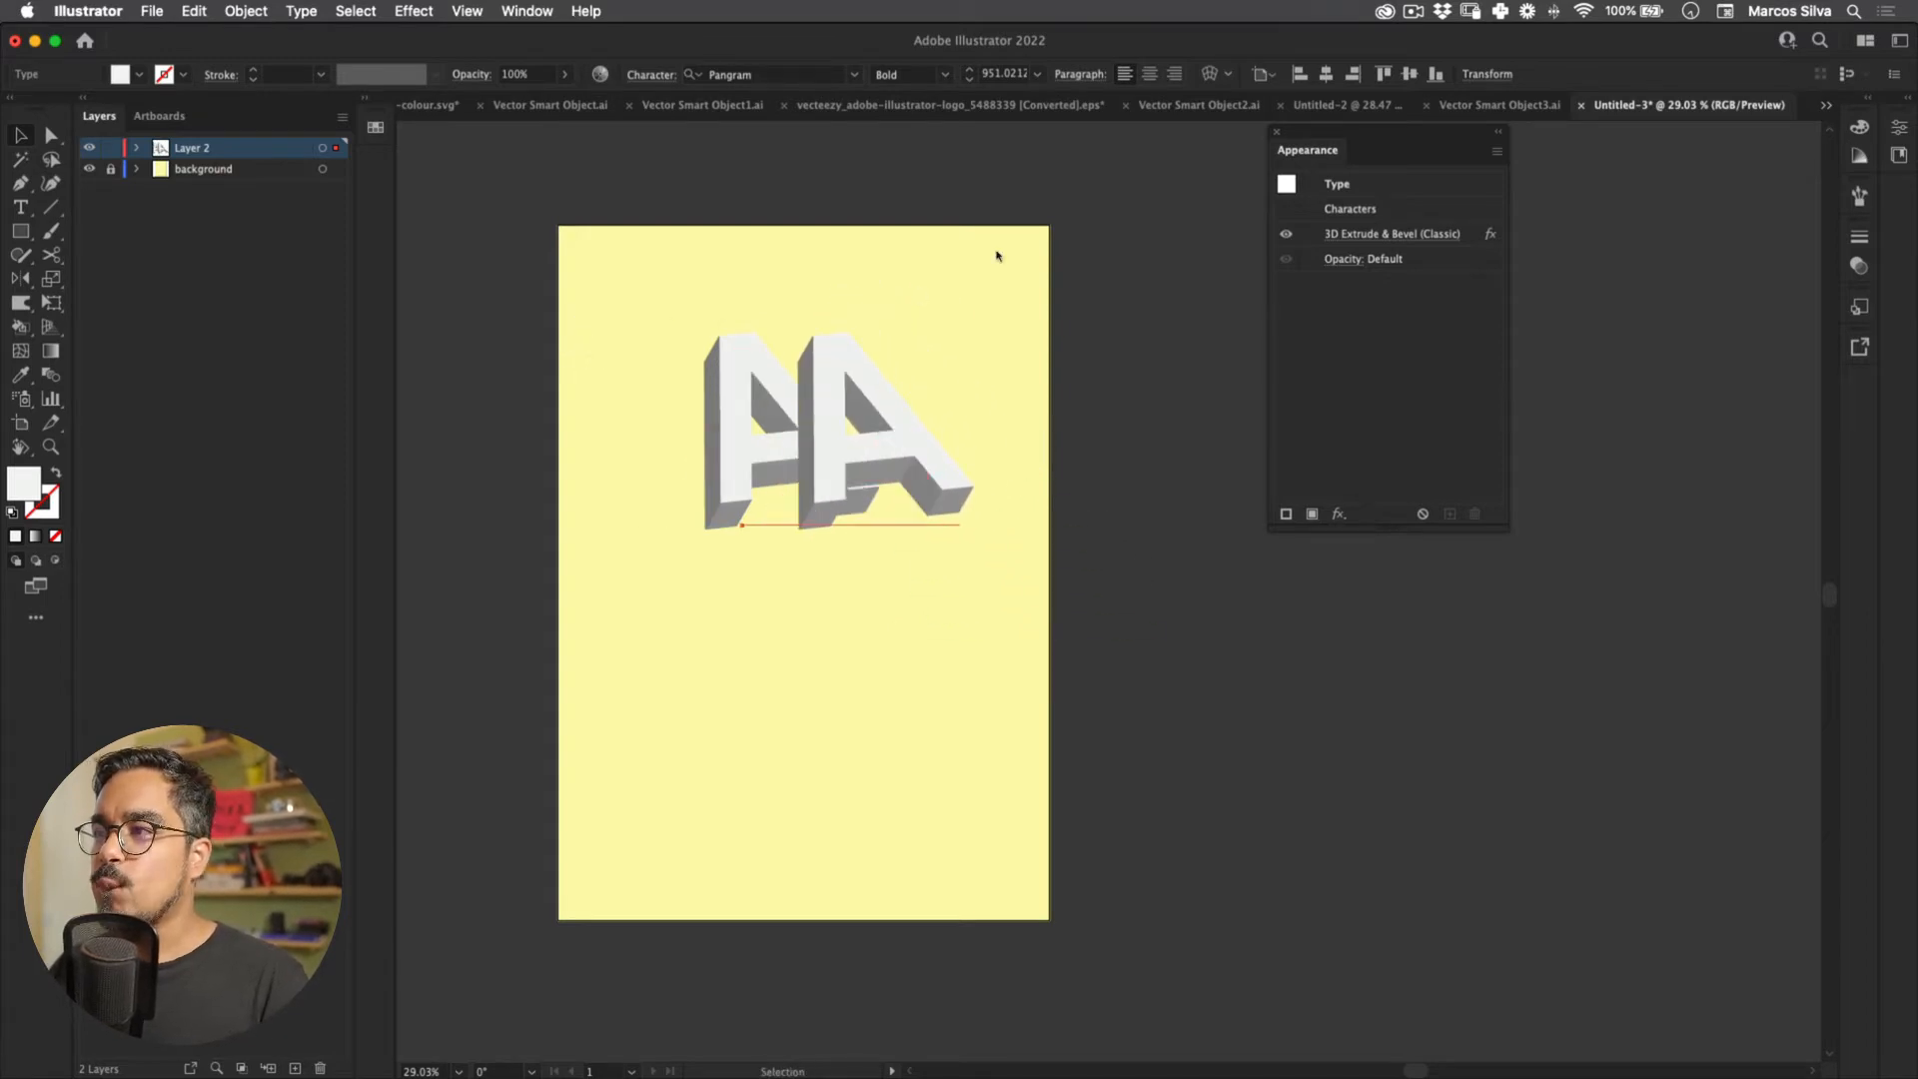
pyautogui.moveTo(912, 320)
pyautogui.mouseDown()
pyautogui.moveTo(839, 304)
pyautogui.moveTo(848, 252)
pyautogui.moveTo(911, 258)
pyautogui.moveTo(898, 337)
pyautogui.moveTo(925, 303)
pyautogui.mouseUp()
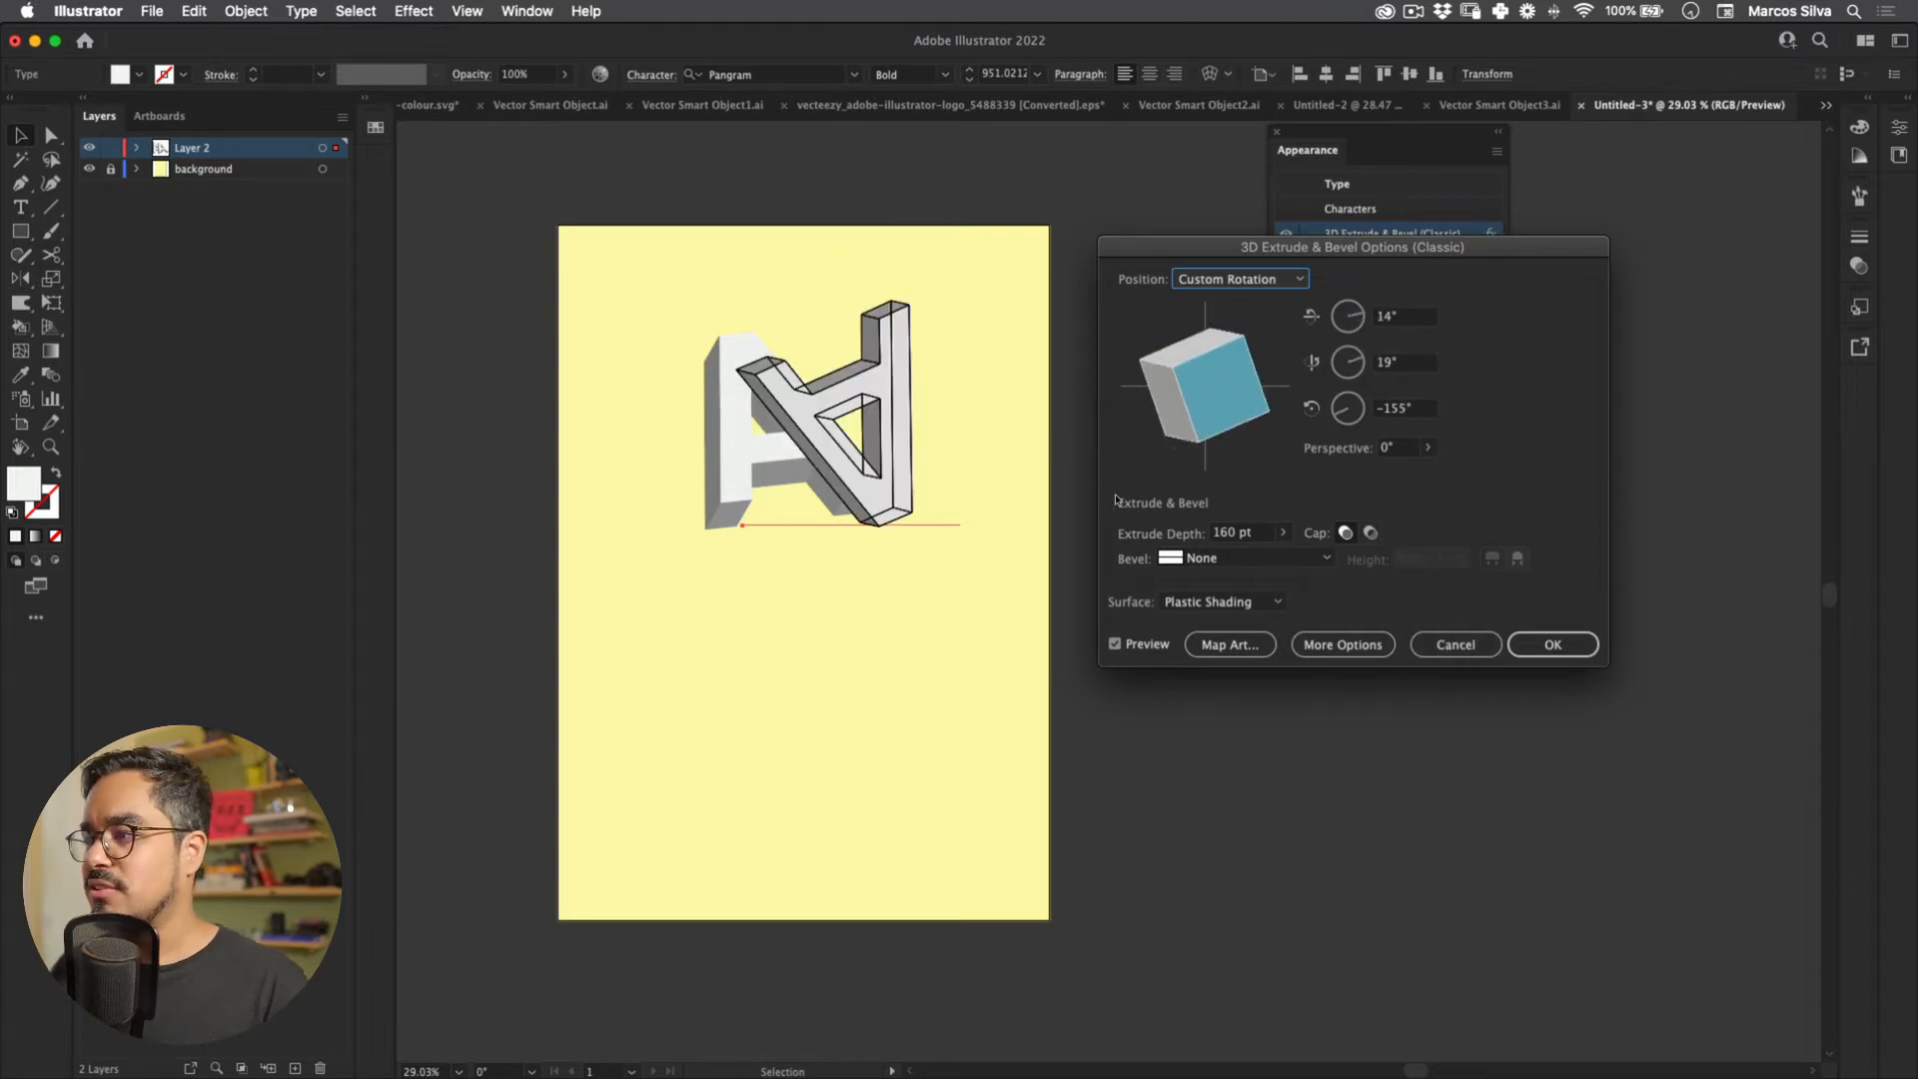
pyautogui.press('Return')
pyautogui.moveTo(668, 327); pyautogui.dragTo(672, 367)
pyautogui.moveTo(555, 378); pyautogui.dragTo(532, 346)
# Step: Alt-drag another copy of the A to the lower left of the poster
pyautogui.click(676, 390)
pyautogui.keyDown('shift'); pyautogui.click(559, 292); pyautogui.keyUp('shift')
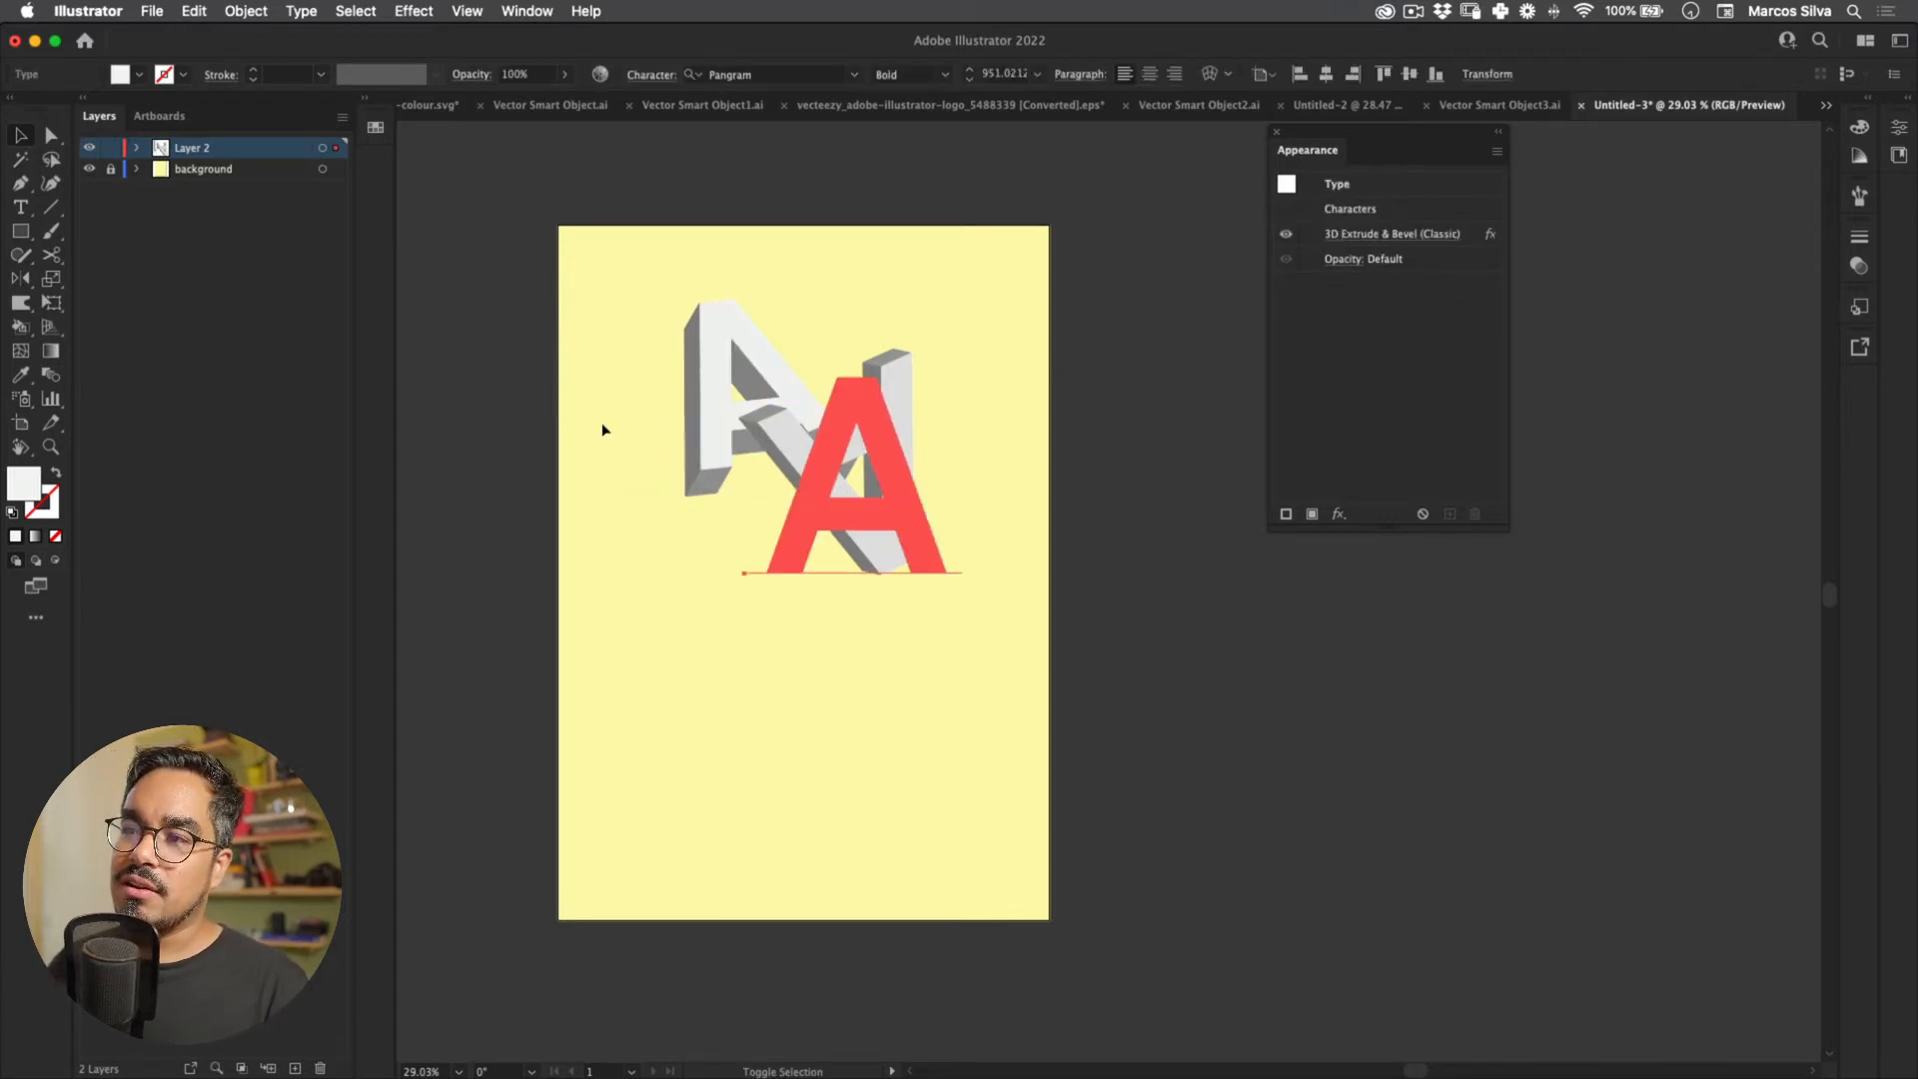
pyautogui.moveTo(655, 370); pyautogui.dragTo(571, 476)
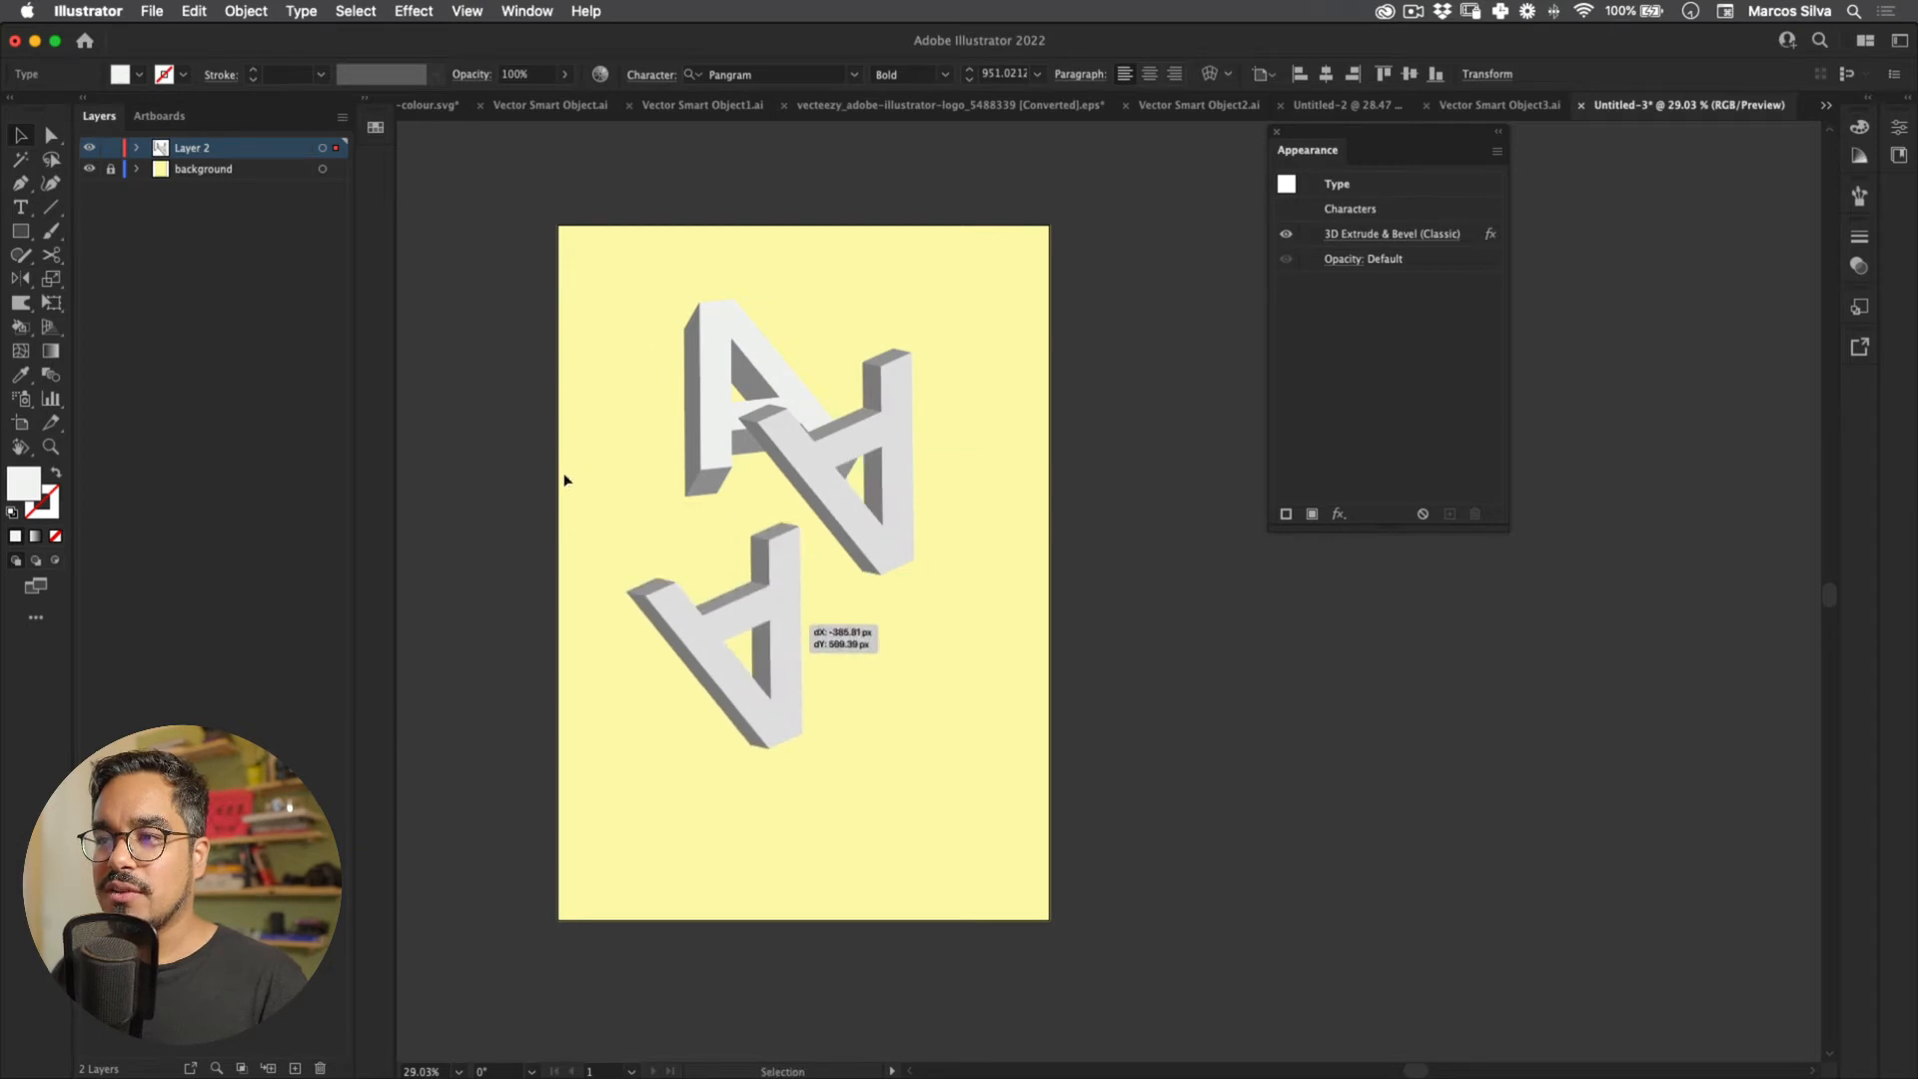
# Step: Retype the lower A as B and give it a new 3D extrude rotation
pyautogui.doubleClick(564, 473)
pyautogui.press('super+a')
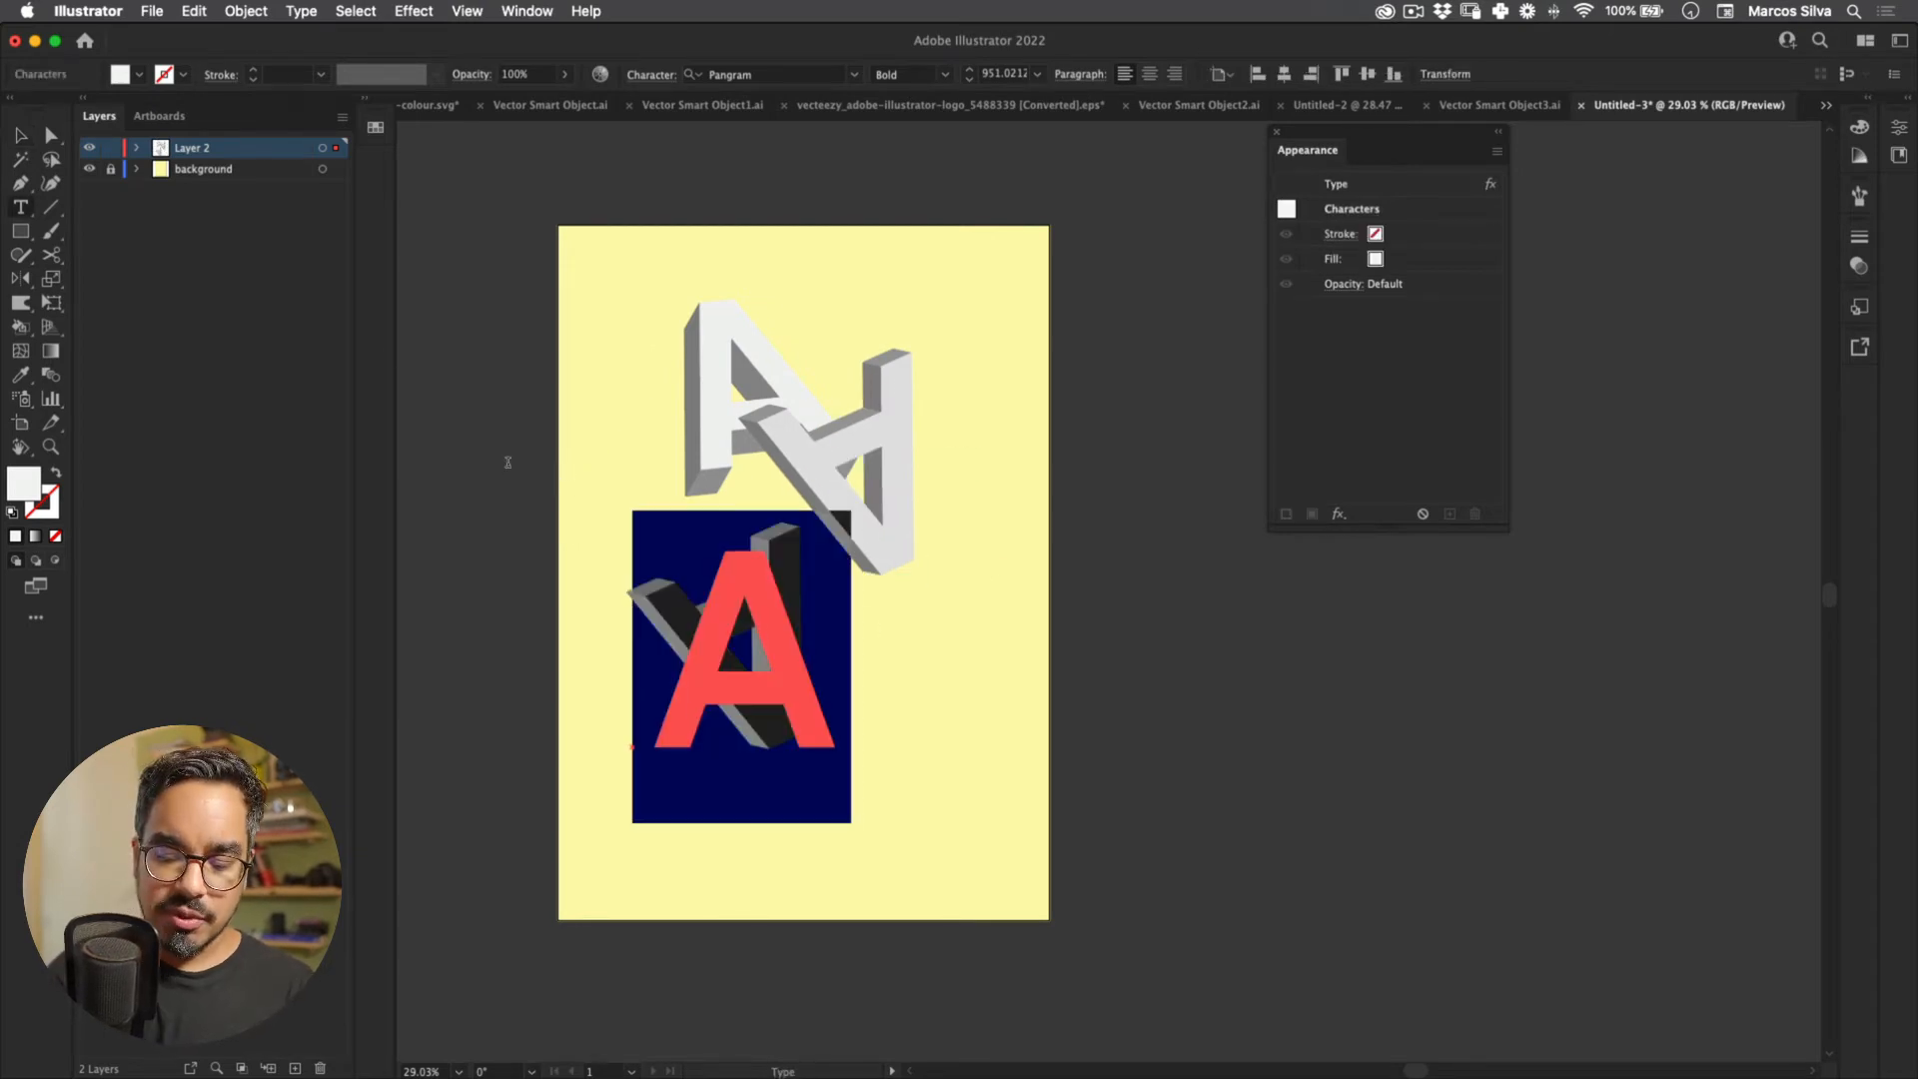
pyautogui.write('B')
pyautogui.press('Escape')
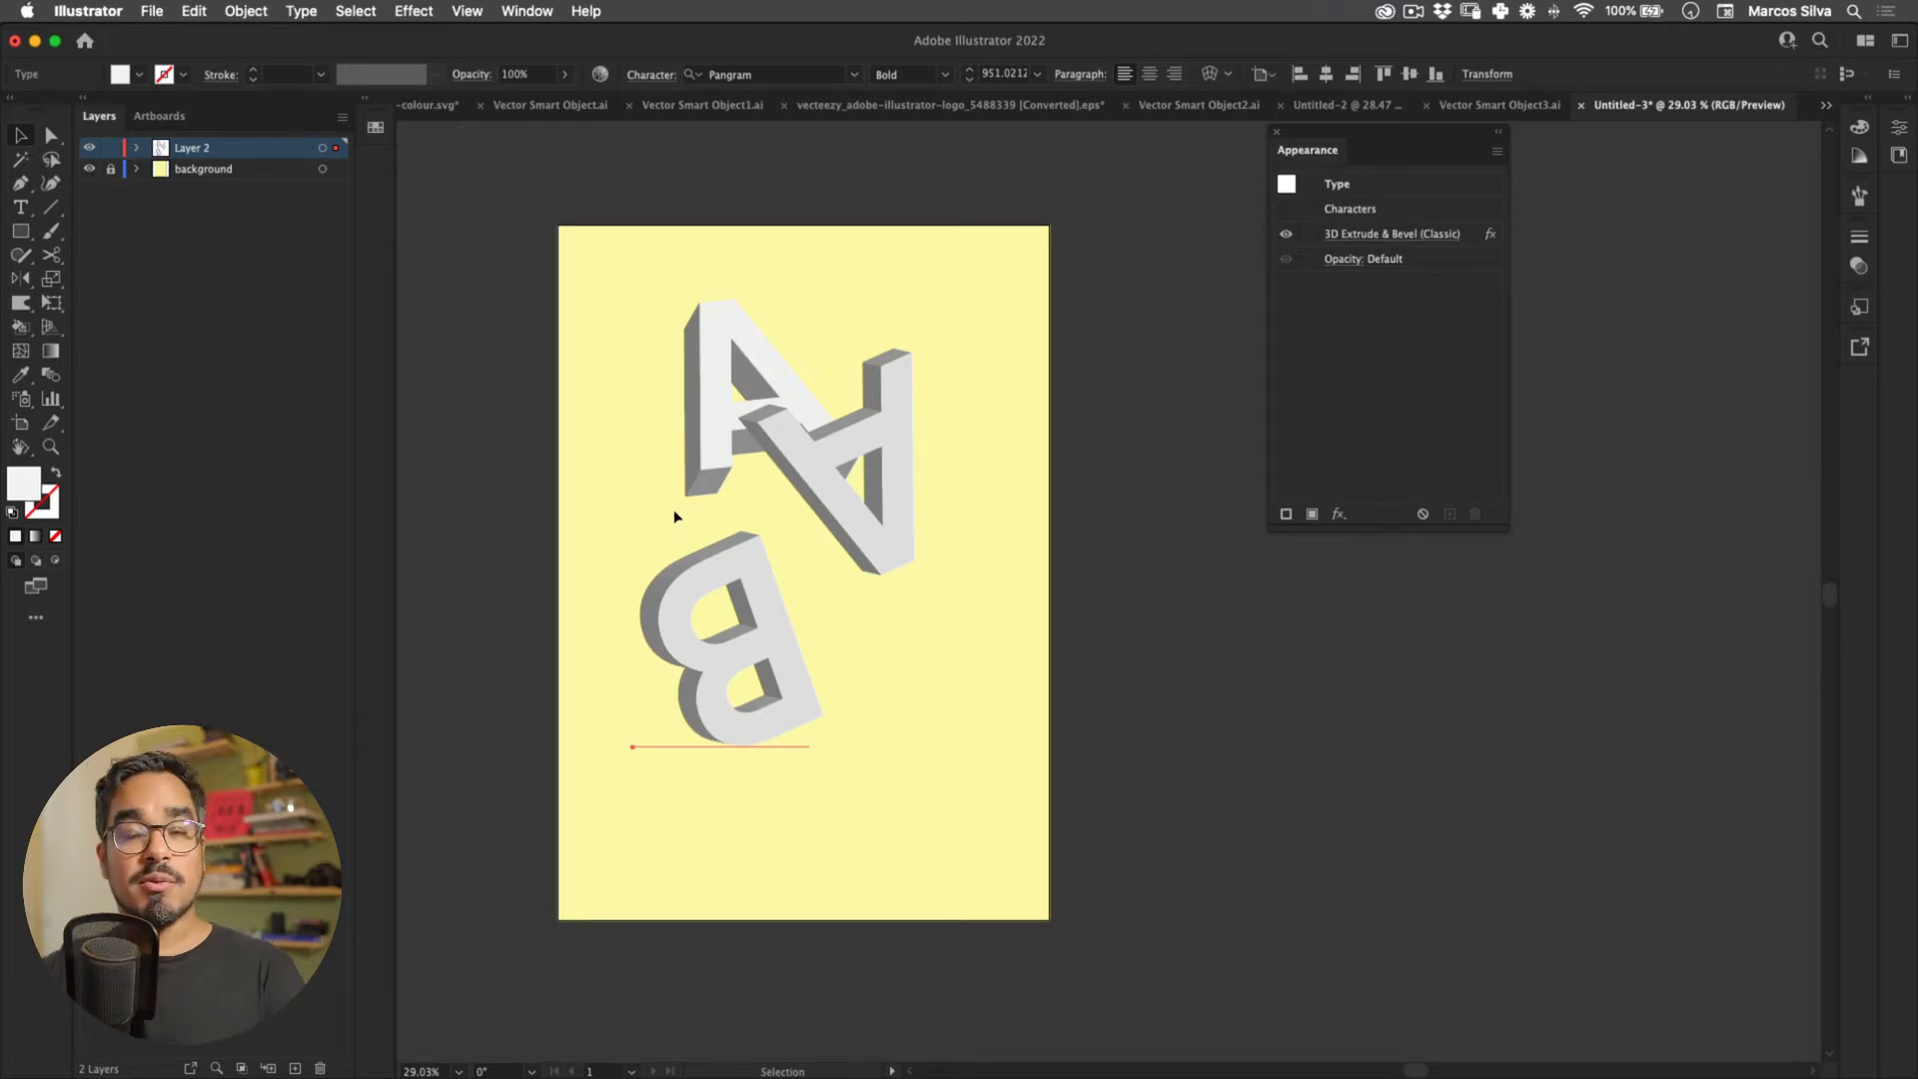
pyautogui.click(1393, 234)
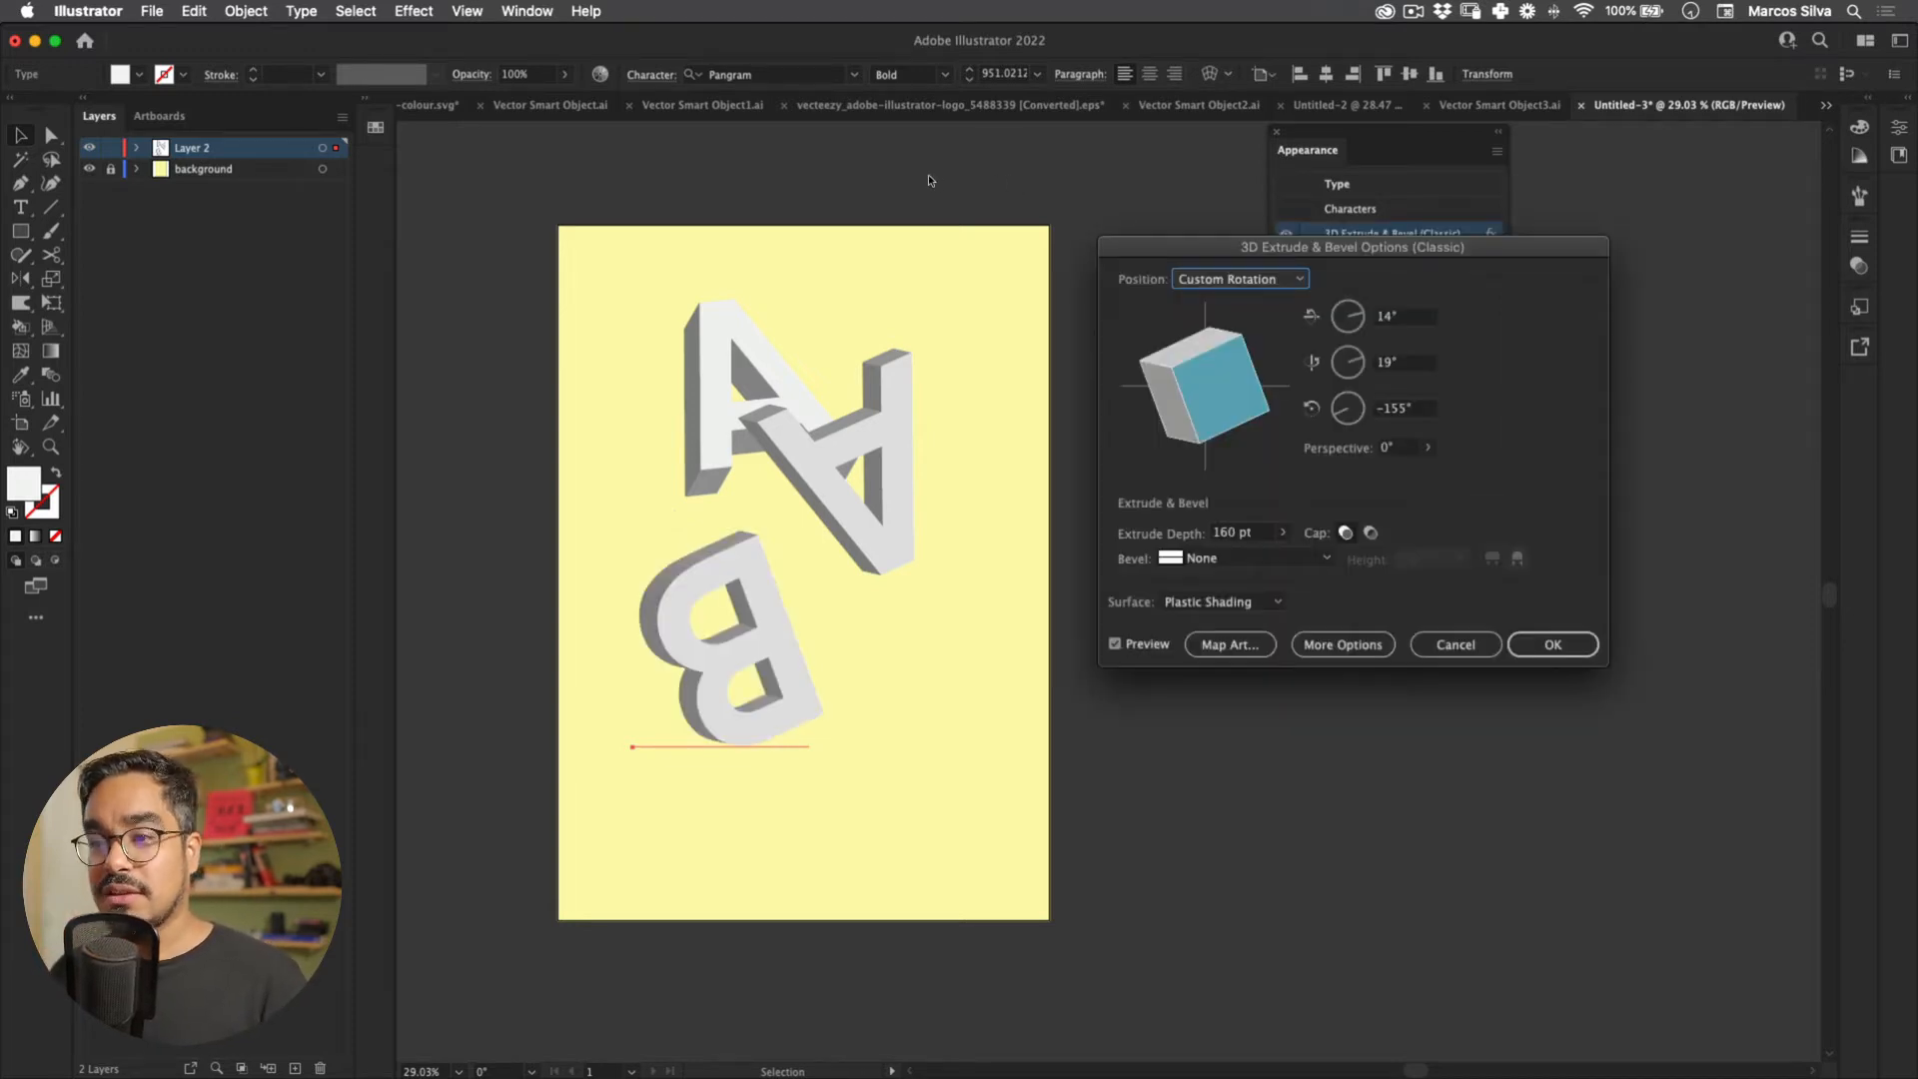
pyautogui.moveTo(1223, 383)
pyautogui.mouseDown()
pyautogui.moveTo(1342, 400)
pyautogui.moveTo(1418, 348)
pyautogui.moveTo(1294, 448)
pyautogui.moveTo(1370, 400)
pyautogui.moveTo(1347, 378)
pyautogui.moveTo(1334, 394)
pyautogui.moveTo(1359, 413)
pyautogui.moveTo(1352, 382)
pyautogui.moveTo(1376, 401)
pyautogui.mouseUp()
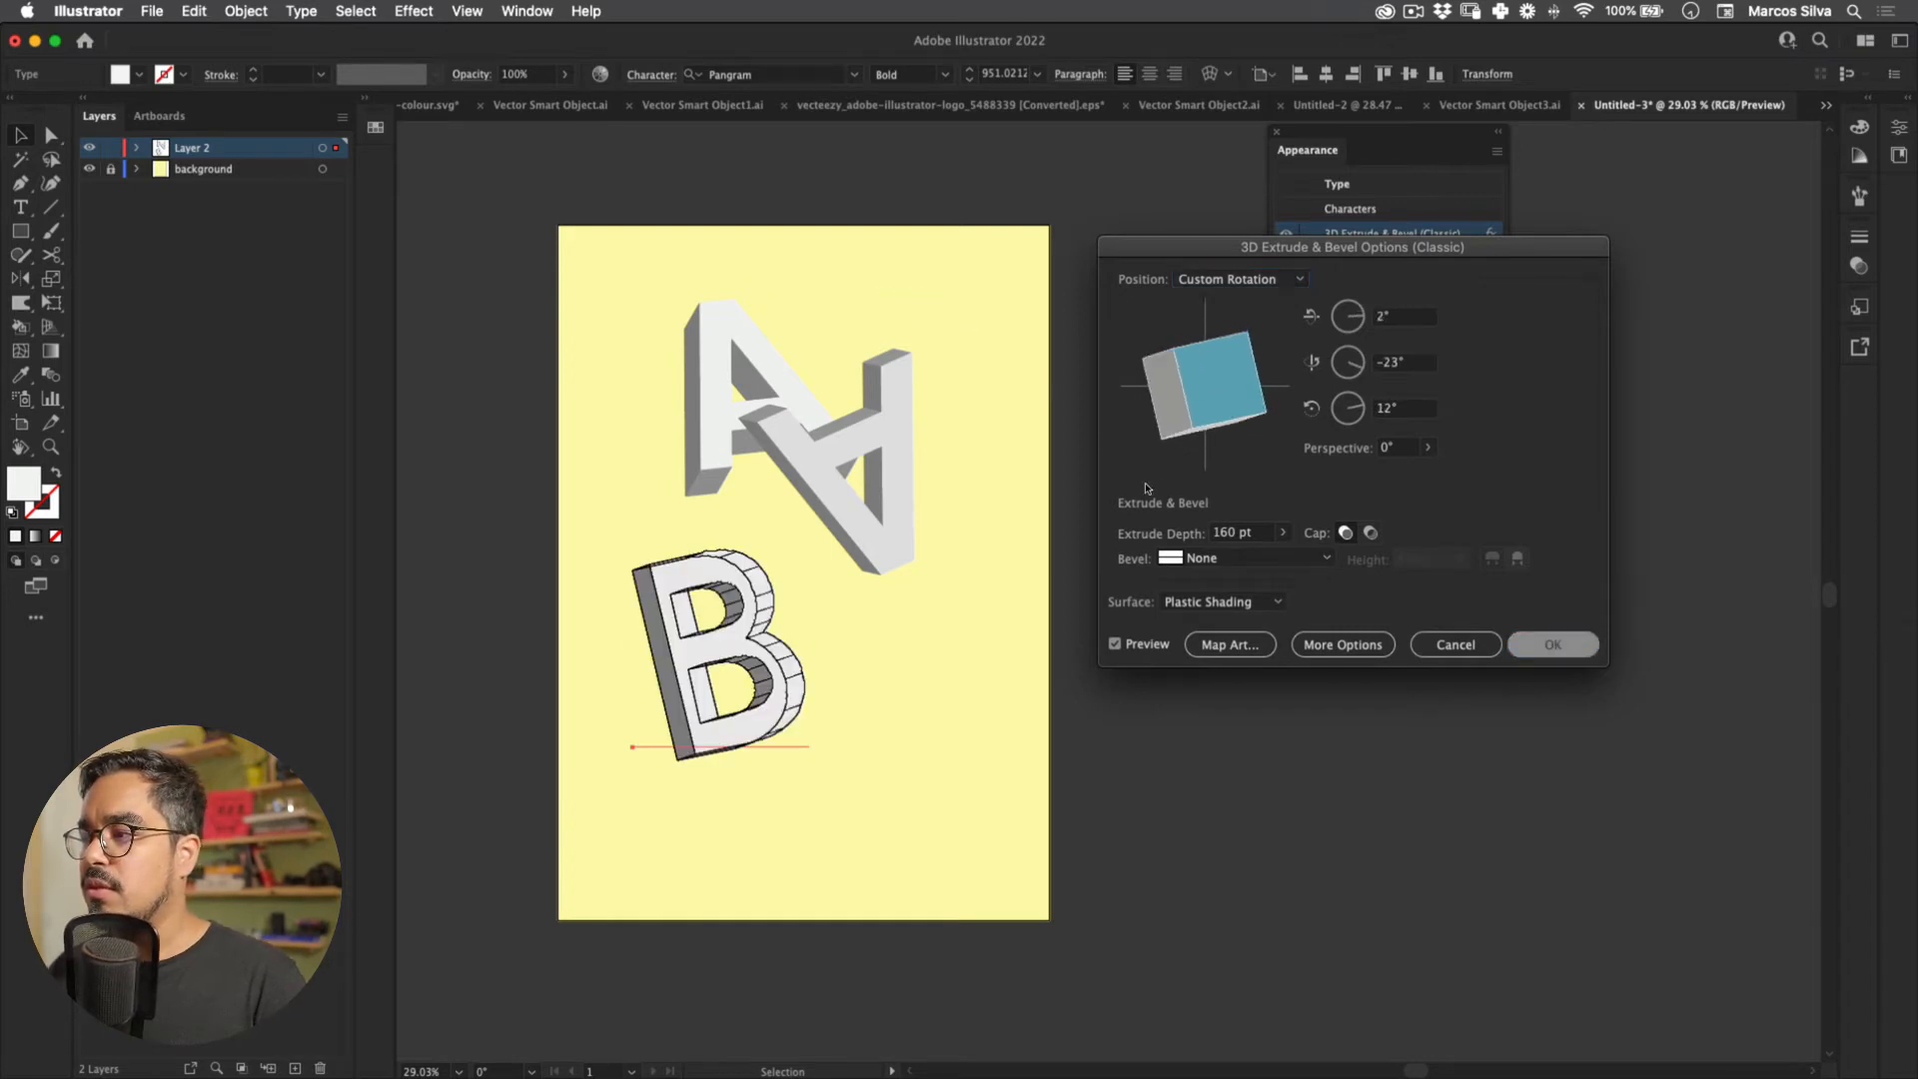
pyautogui.click(1545, 645)
# Step: Move the B over the As, duplicate it below, and rotate the duplicate's 3D angle
pyautogui.click(1047, 765)
pyautogui.moveTo(797, 648); pyautogui.dragTo(845, 518)
pyautogui.keyDown('alt'); pyautogui.moveTo(845, 518); pyautogui.dragTo(903, 669); pyautogui.keyUp('alt')
pyautogui.click(1391, 234)
pyautogui.moveTo(1335, 393)
pyautogui.mouseDown()
pyautogui.moveTo(1264, 416)
pyautogui.moveTo(1324, 416)
pyautogui.moveTo(1312, 377)
pyautogui.moveTo(1298, 394)
pyautogui.moveTo(1325, 420)
pyautogui.mouseUp()
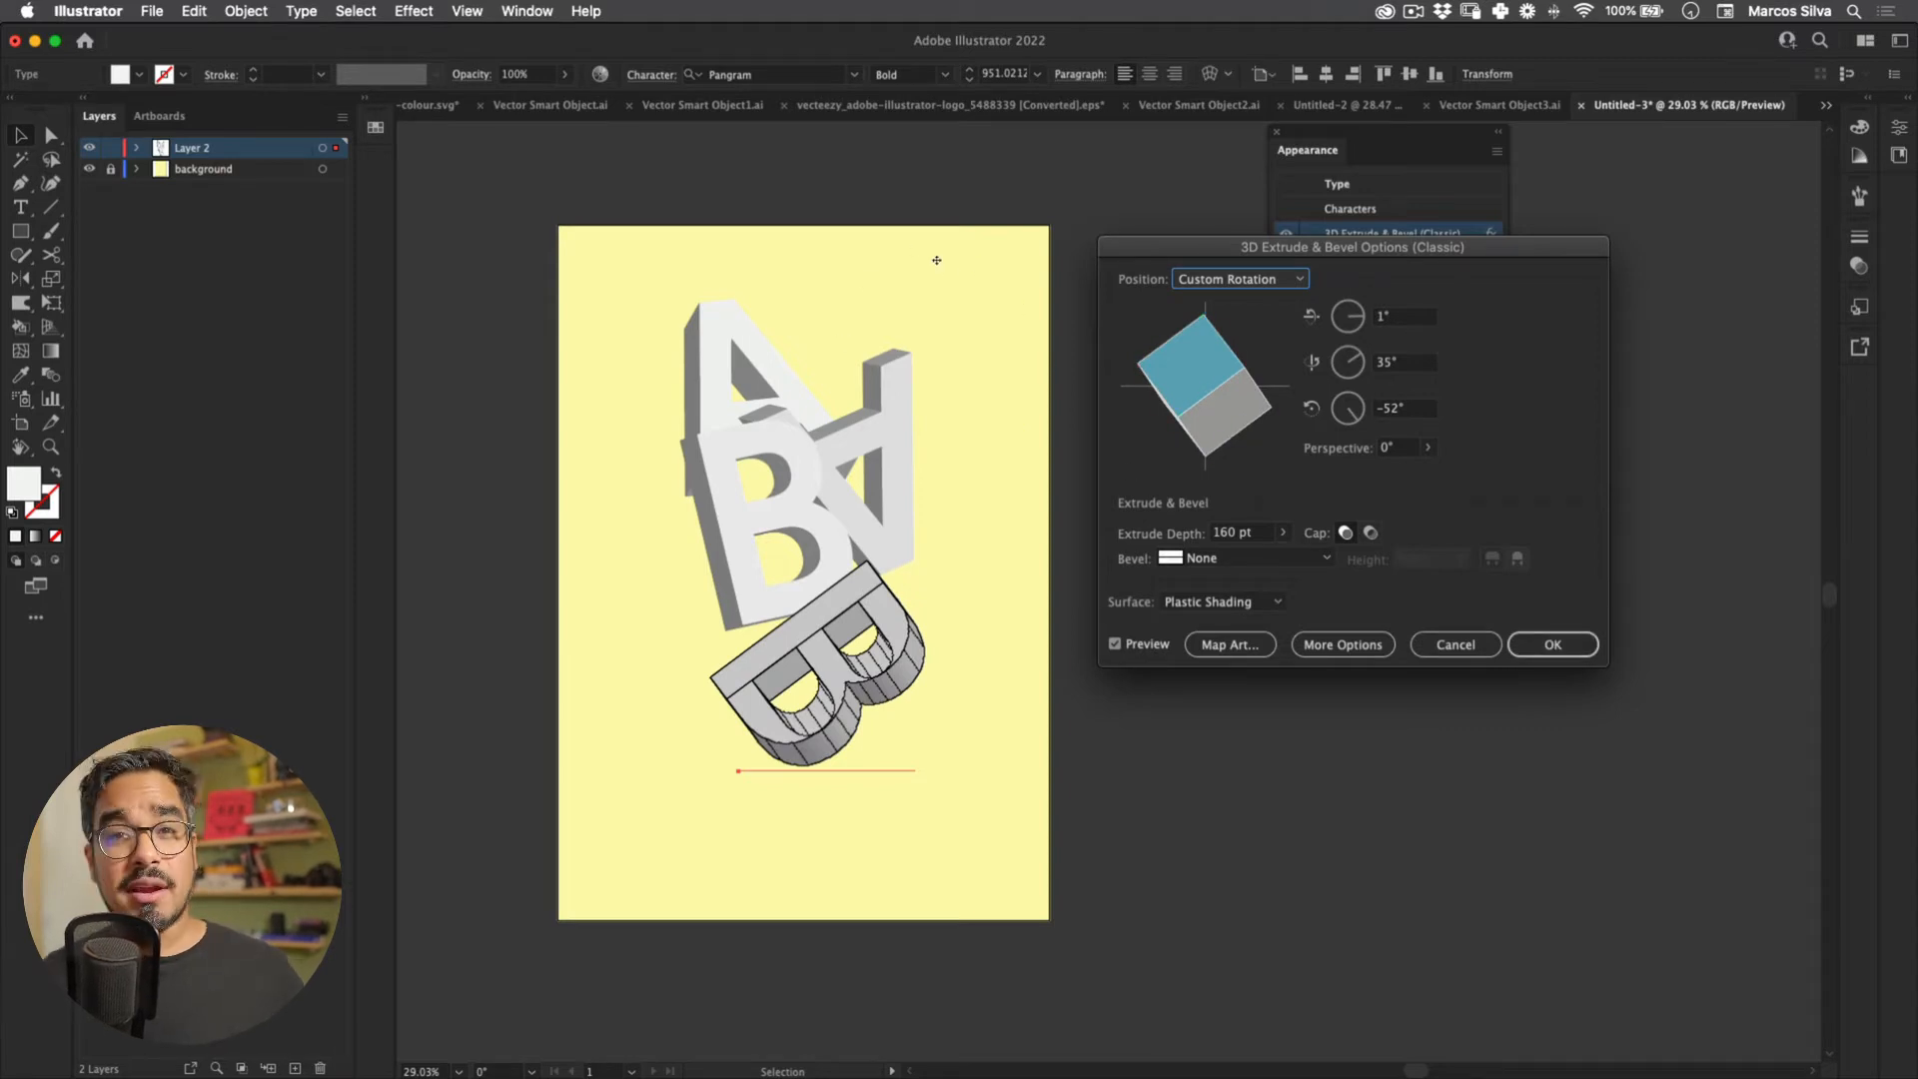
pyautogui.click(1528, 644)
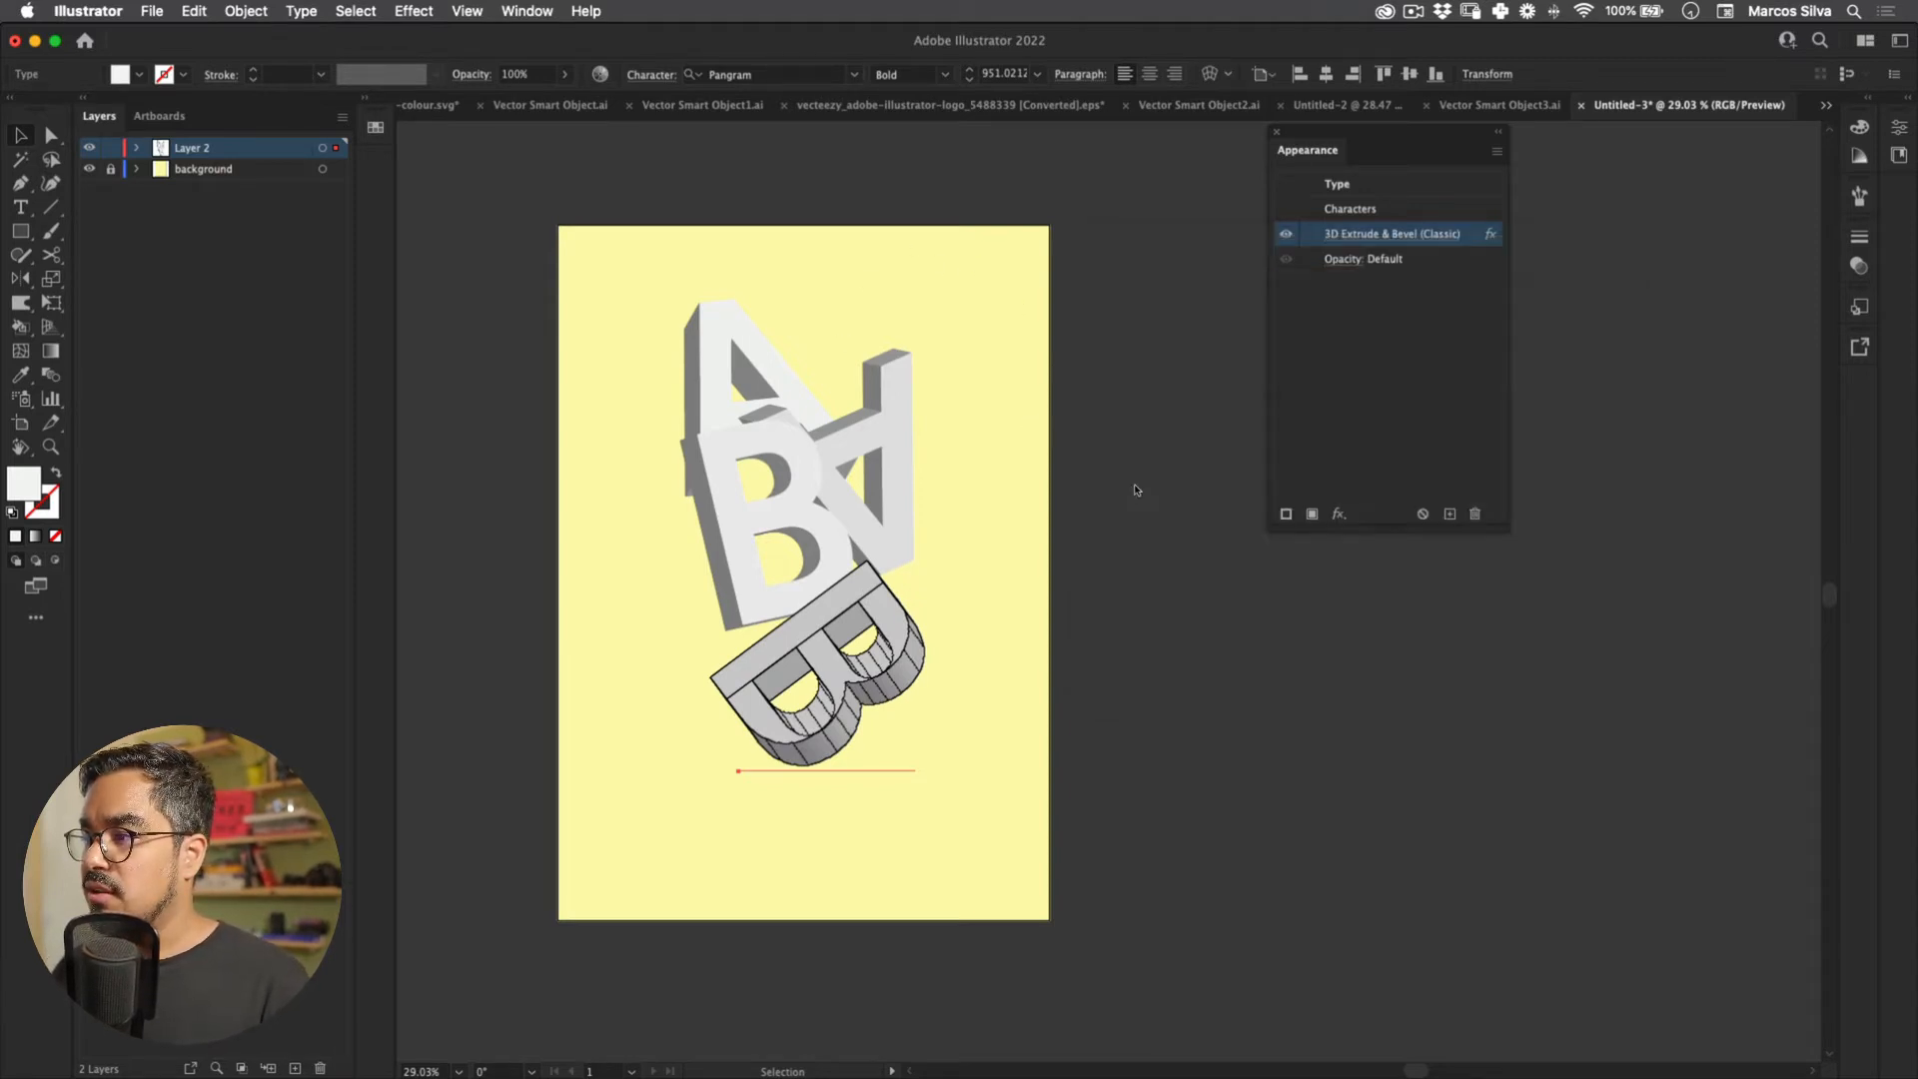
# Step: Reposition both Bs around the As and tip one B to a steep 3D angle
pyautogui.moveTo(917, 655)
pyautogui.mouseDown()
pyautogui.moveTo(963, 559)
pyautogui.moveTo(971, 579)
pyautogui.mouseUp()
pyautogui.moveTo(808, 490); pyautogui.dragTo(784, 511)
pyautogui.moveTo(935, 553); pyautogui.dragTo(909, 519)
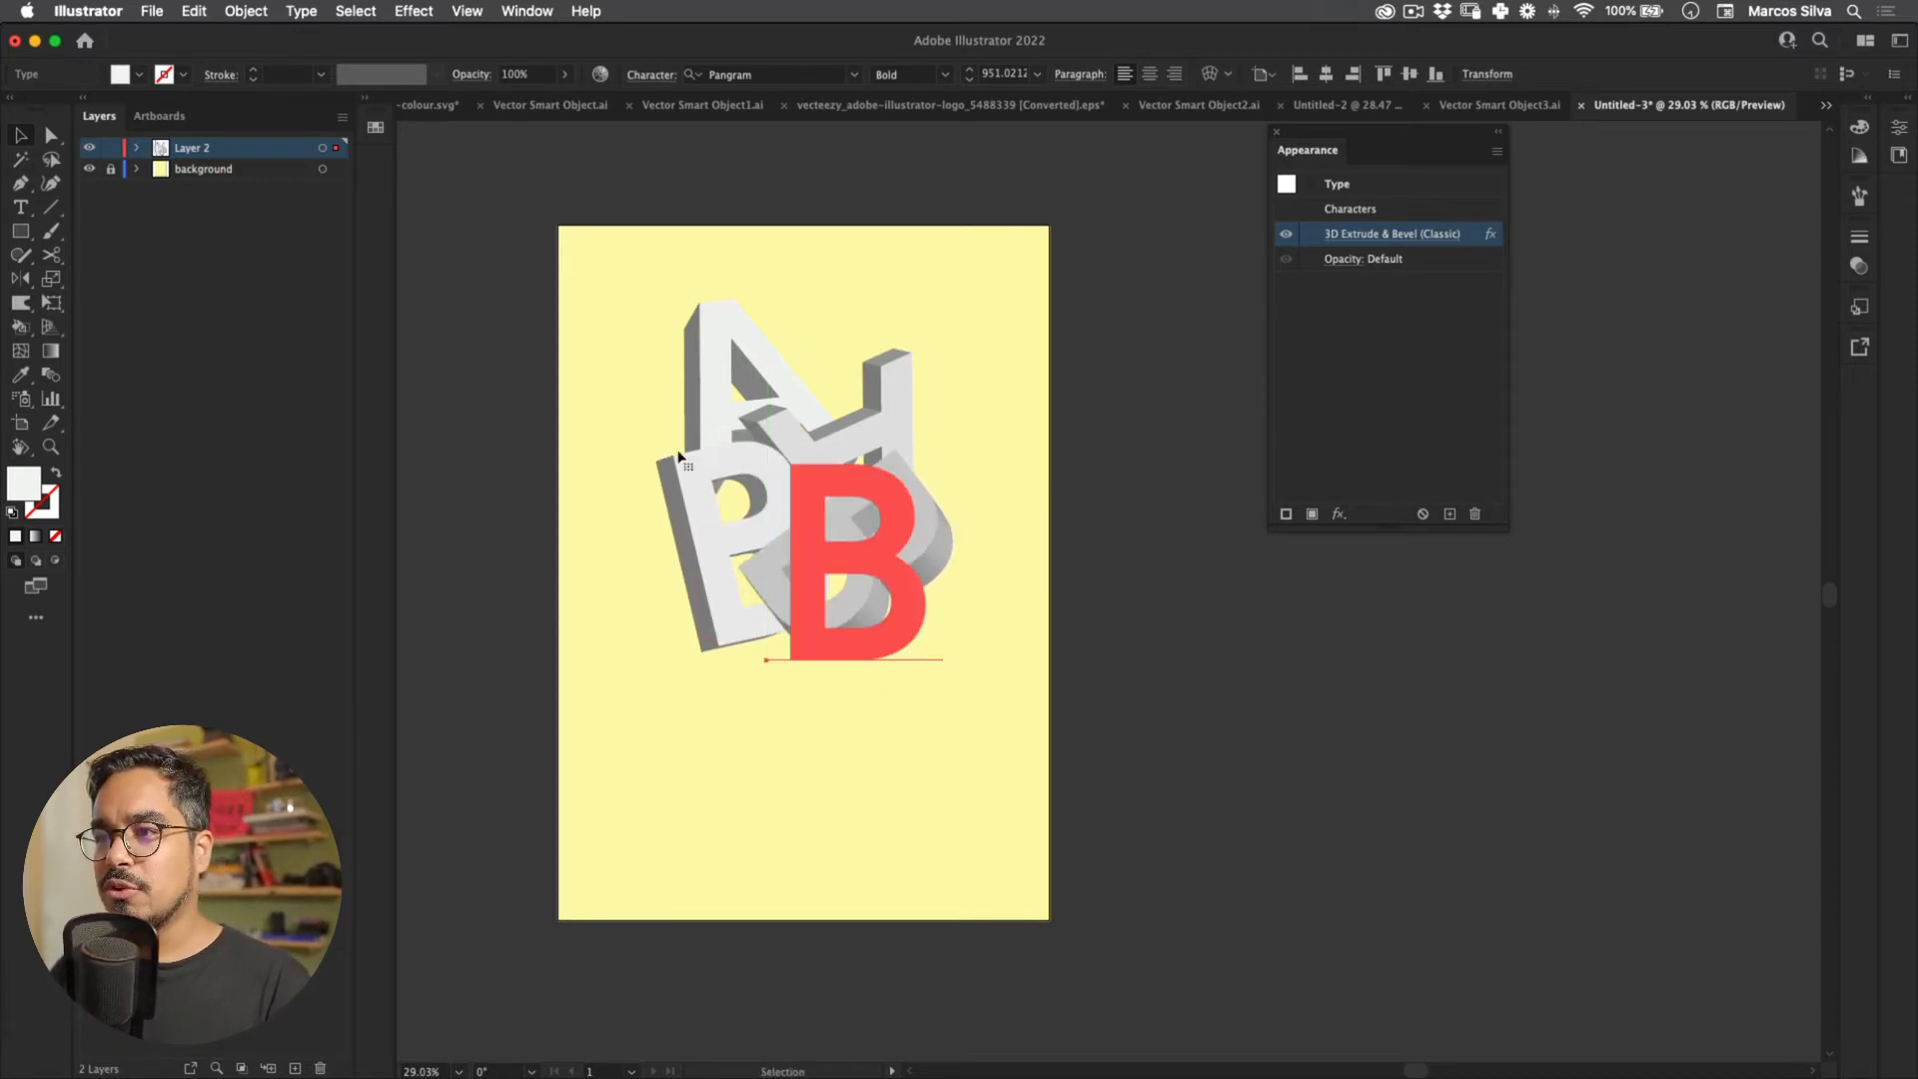
pyautogui.moveTo(904, 380); pyautogui.dragTo(902, 349)
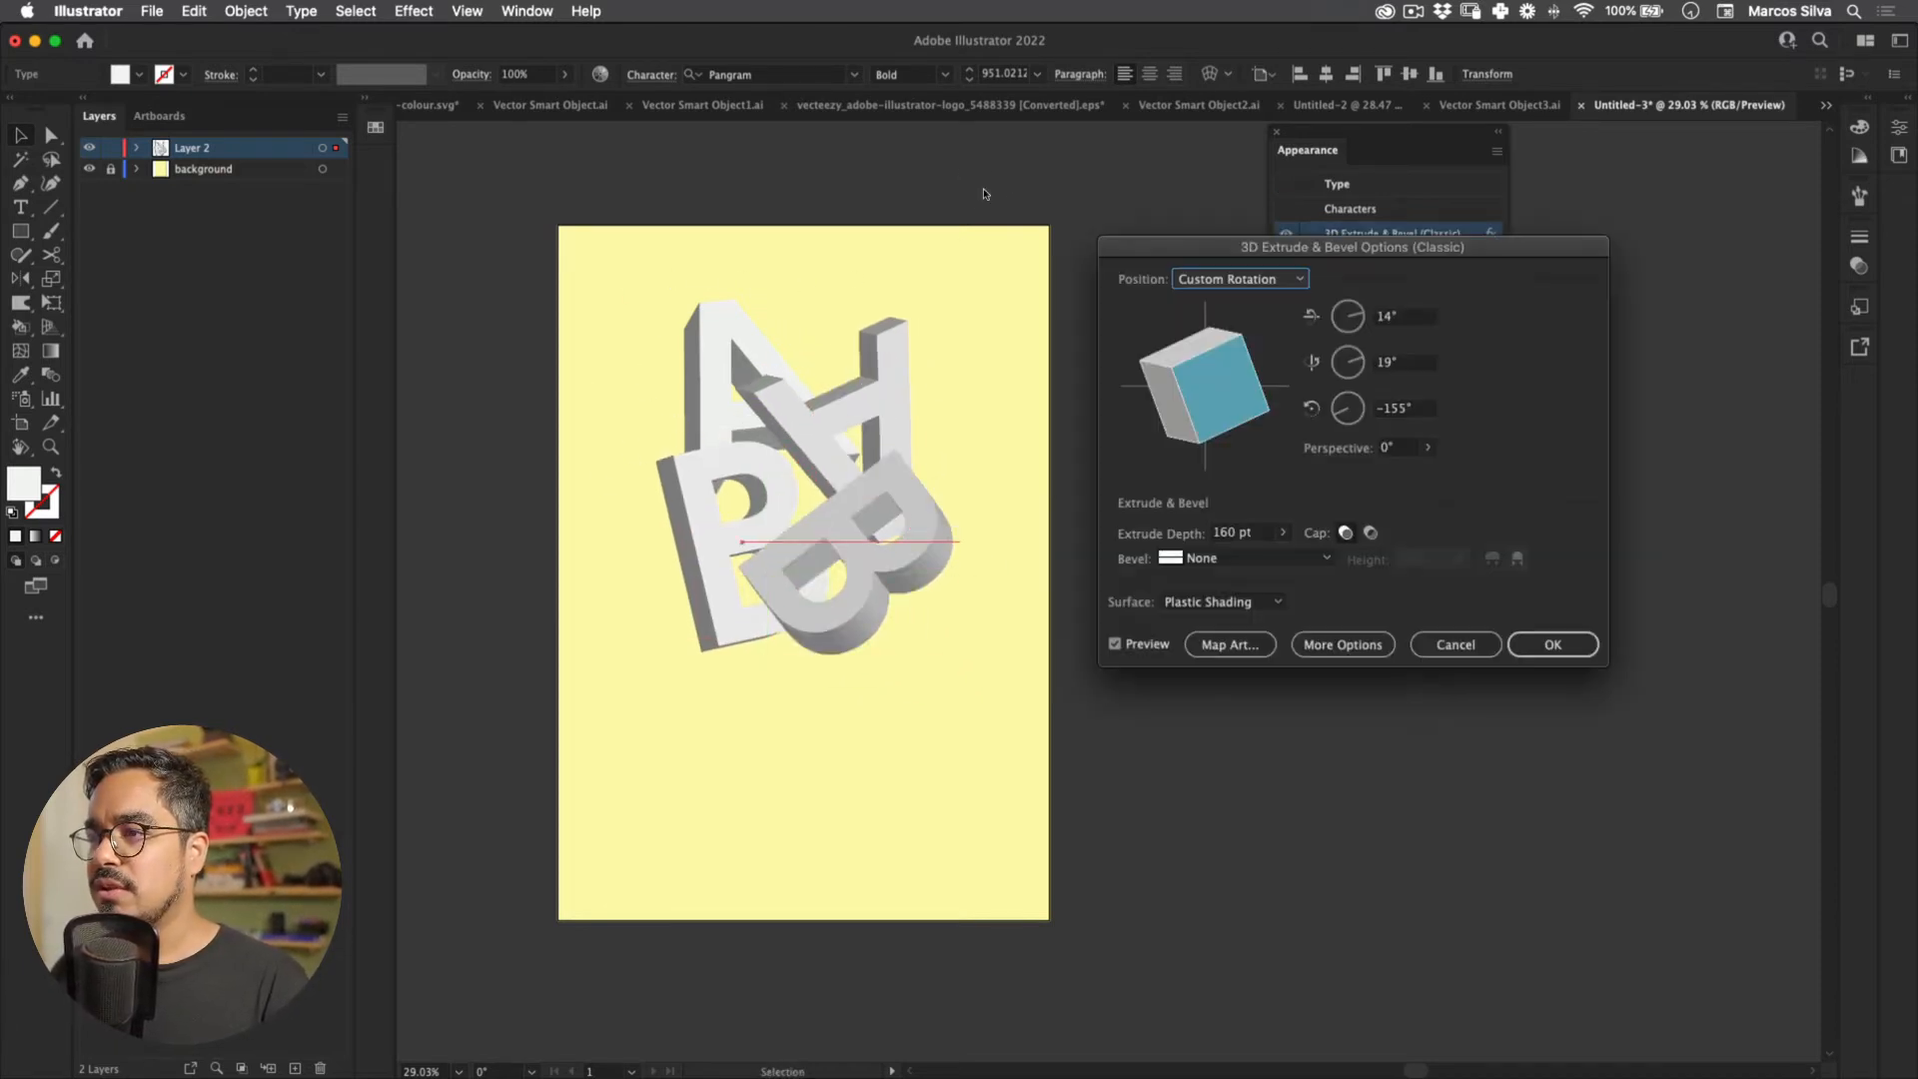
pyautogui.moveTo(1217, 386); pyautogui.dragTo(1221, 427)
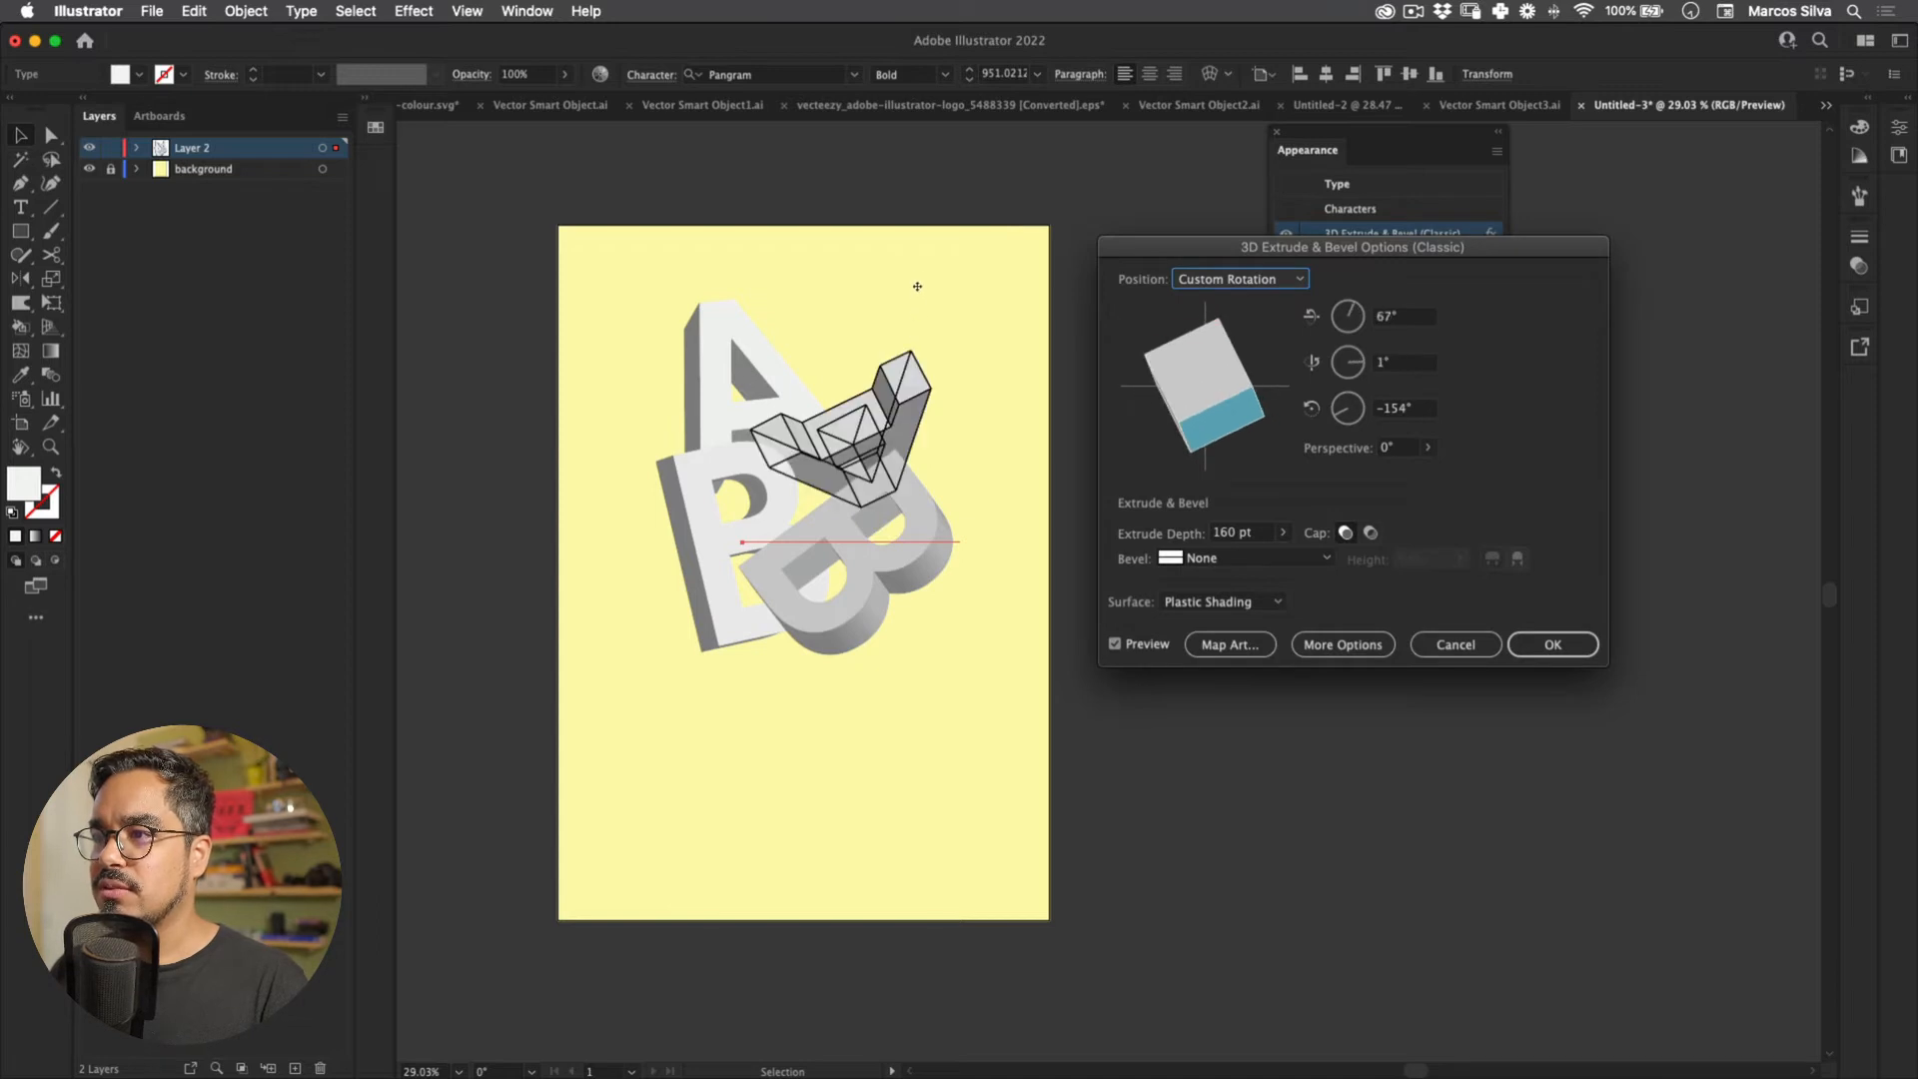
pyautogui.press('Return')
# Step: Rotate the other B's 3D extrusion closer to upright at a new tilt
pyautogui.click(893, 565)
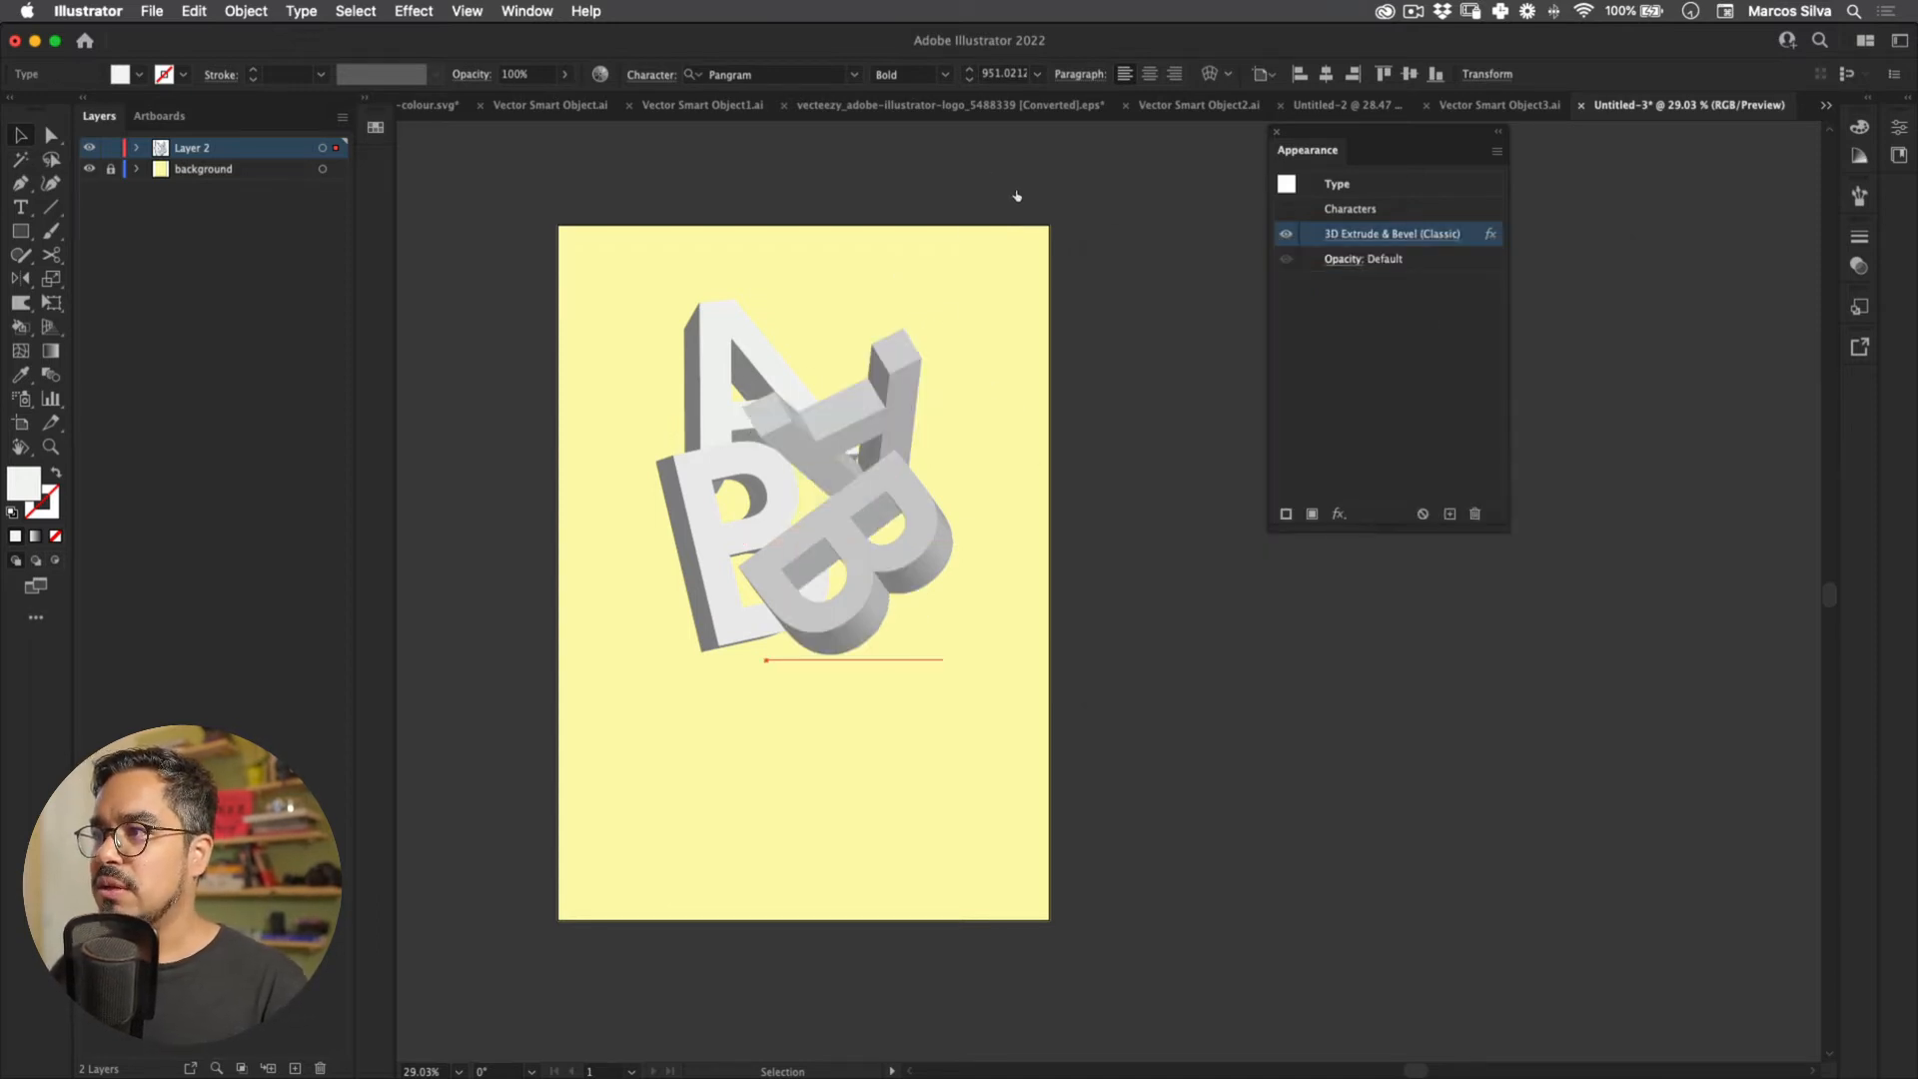
pyautogui.click(1356, 235)
pyautogui.moveTo(1213, 385)
pyautogui.mouseDown()
pyautogui.moveTo(1202, 408)
pyautogui.moveTo(1193, 377)
pyautogui.moveTo(1175, 394)
pyautogui.moveTo(1211, 362)
pyautogui.mouseUp()
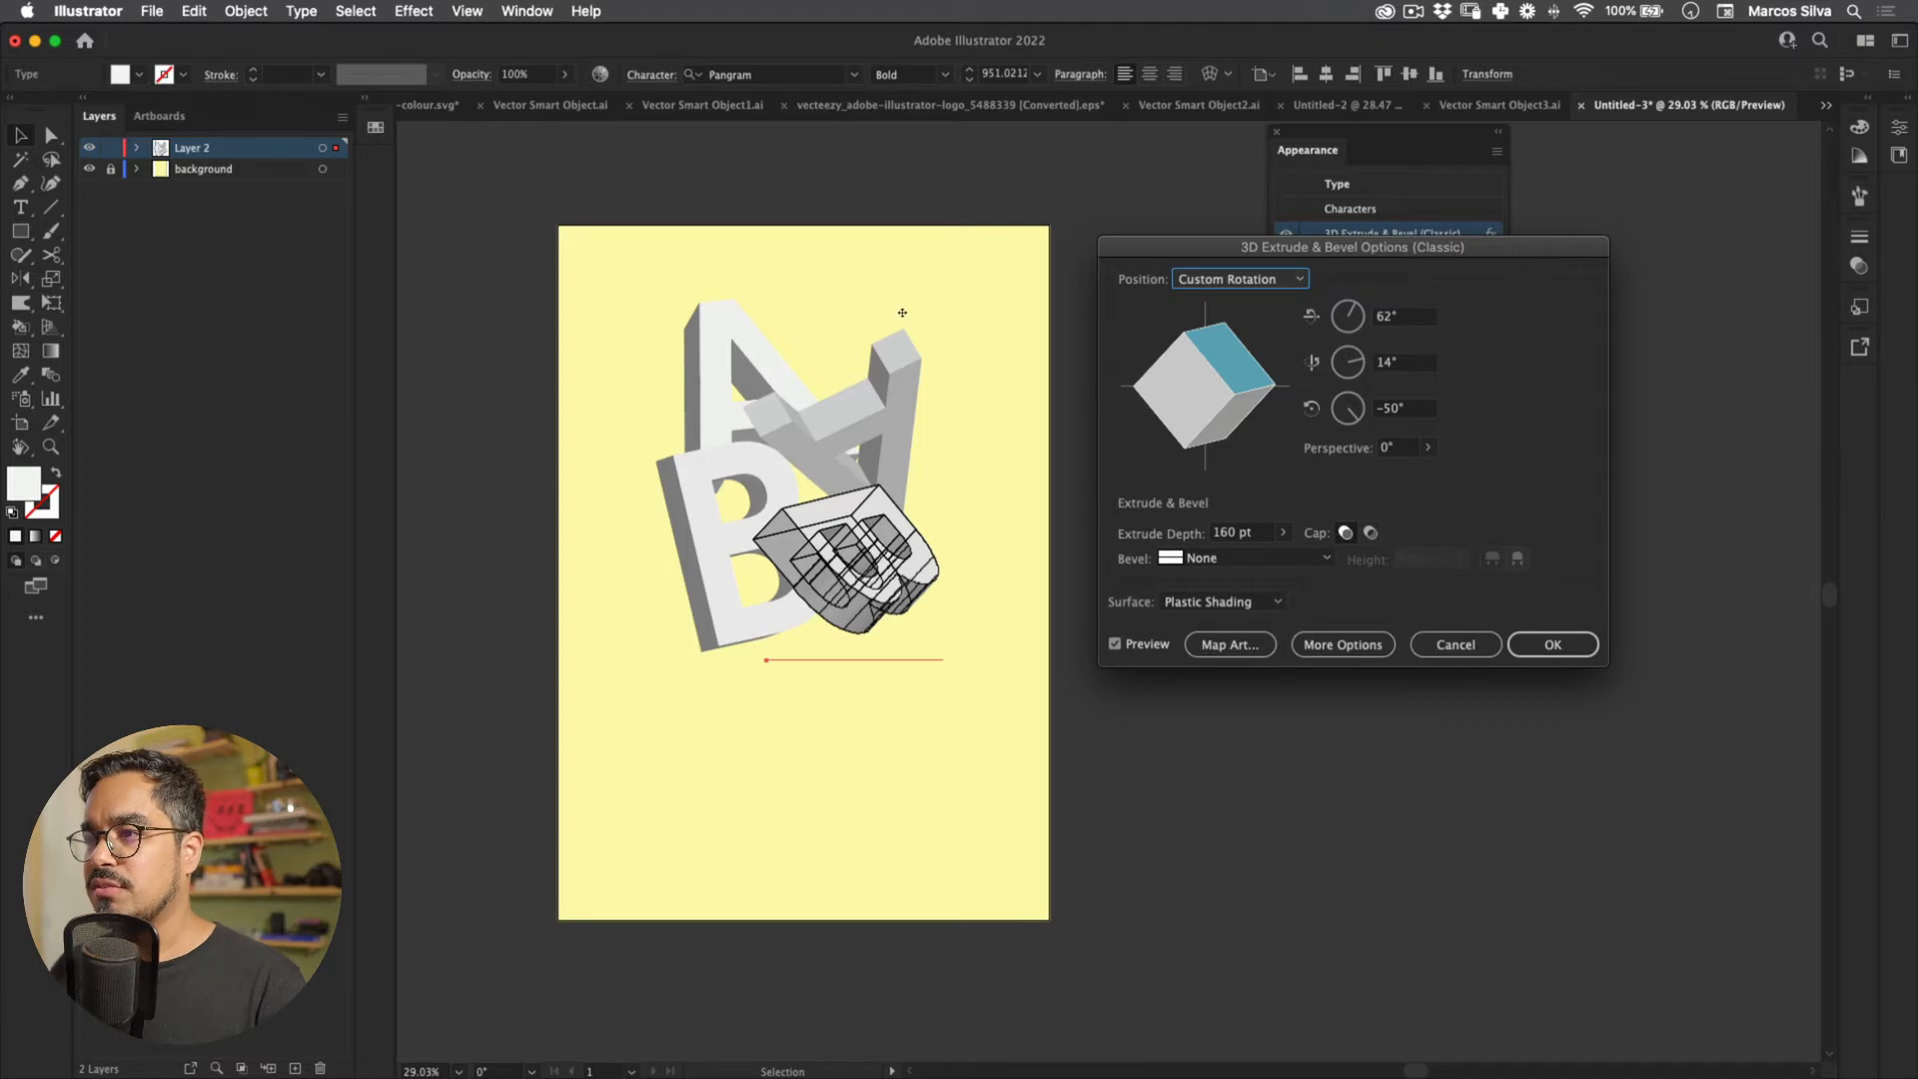
pyautogui.moveTo(888, 315); pyautogui.dragTo(904, 271)
pyautogui.press('Return')
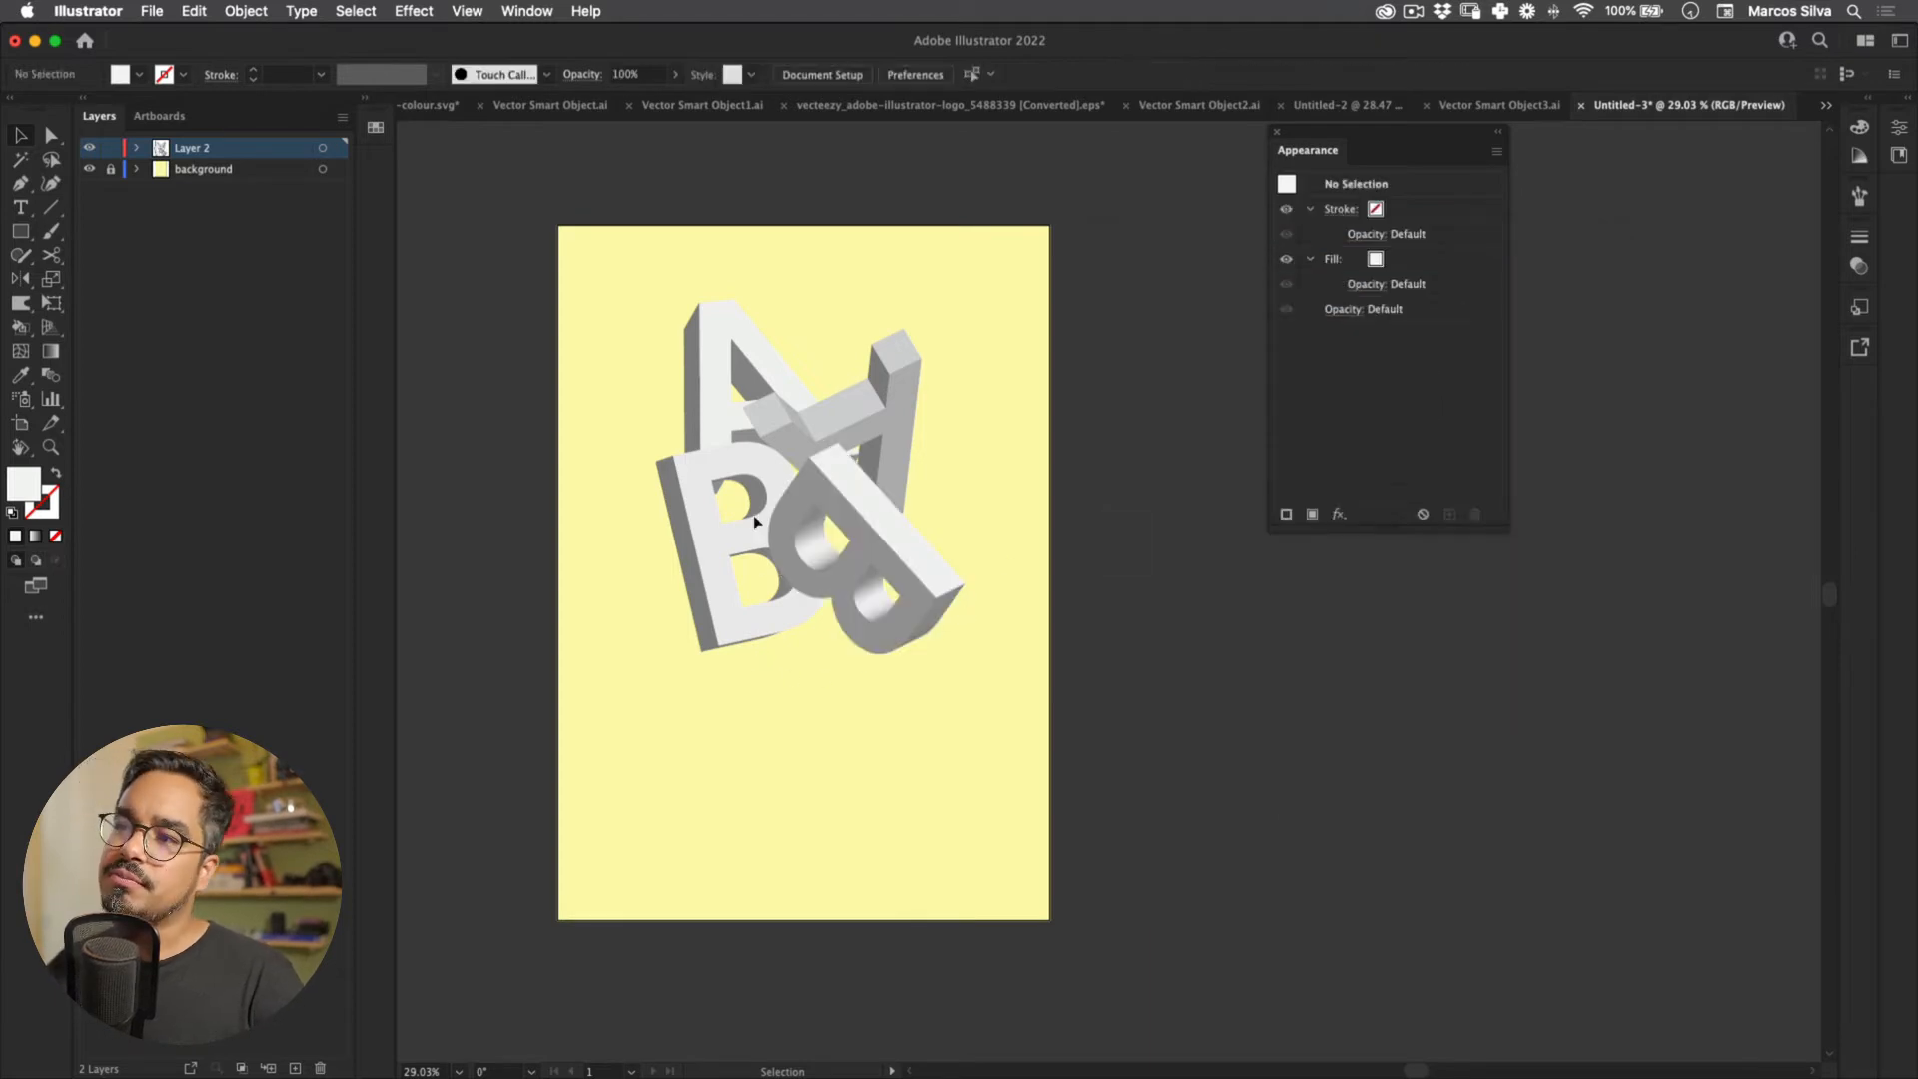
# Step: Place a copy of a B lower on the poster to edit its letter
pyautogui.click(579, 467)
pyautogui.keyDown('alt'); pyautogui.moveTo(748, 587); pyautogui.dragTo(794, 810); pyautogui.keyUp('alt')
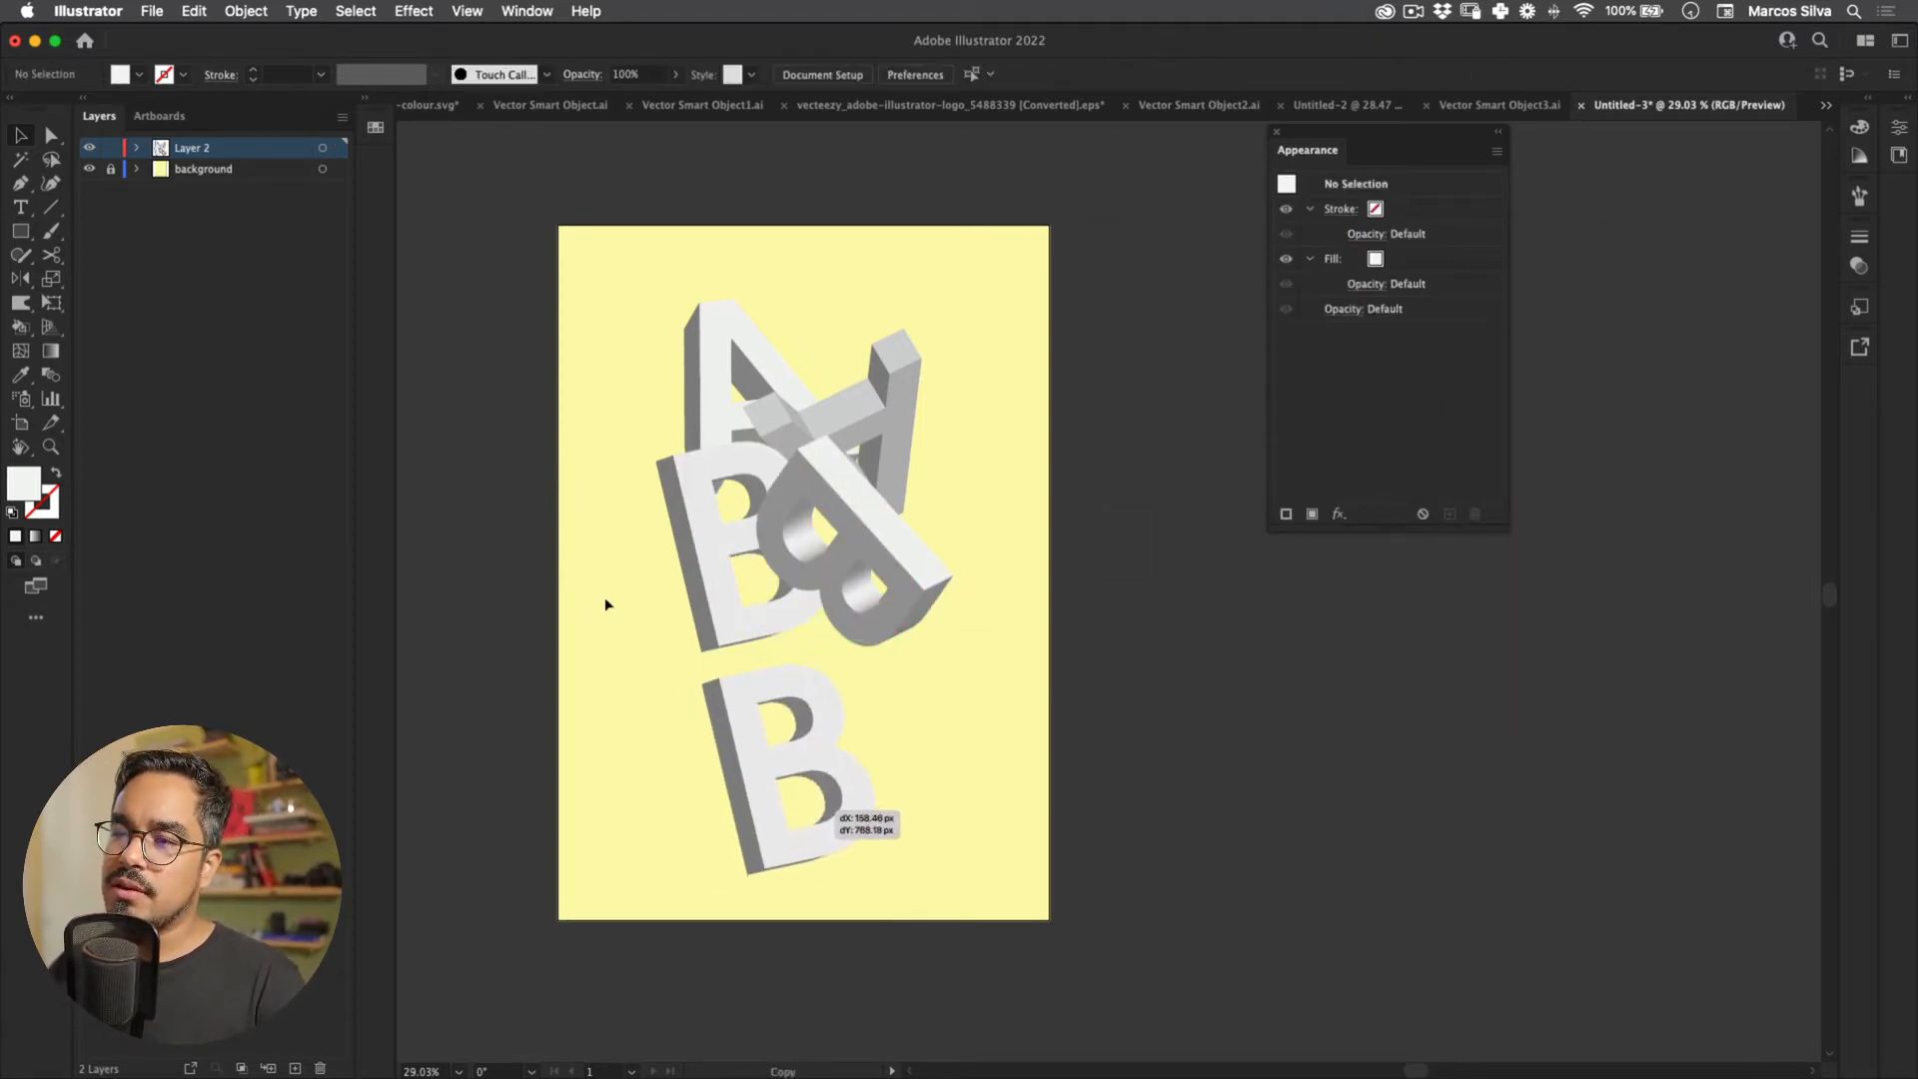
pyautogui.doubleClick(839, 768)
# Step: Retype the copied B as C and move it up under the B
pyautogui.press('super+a')
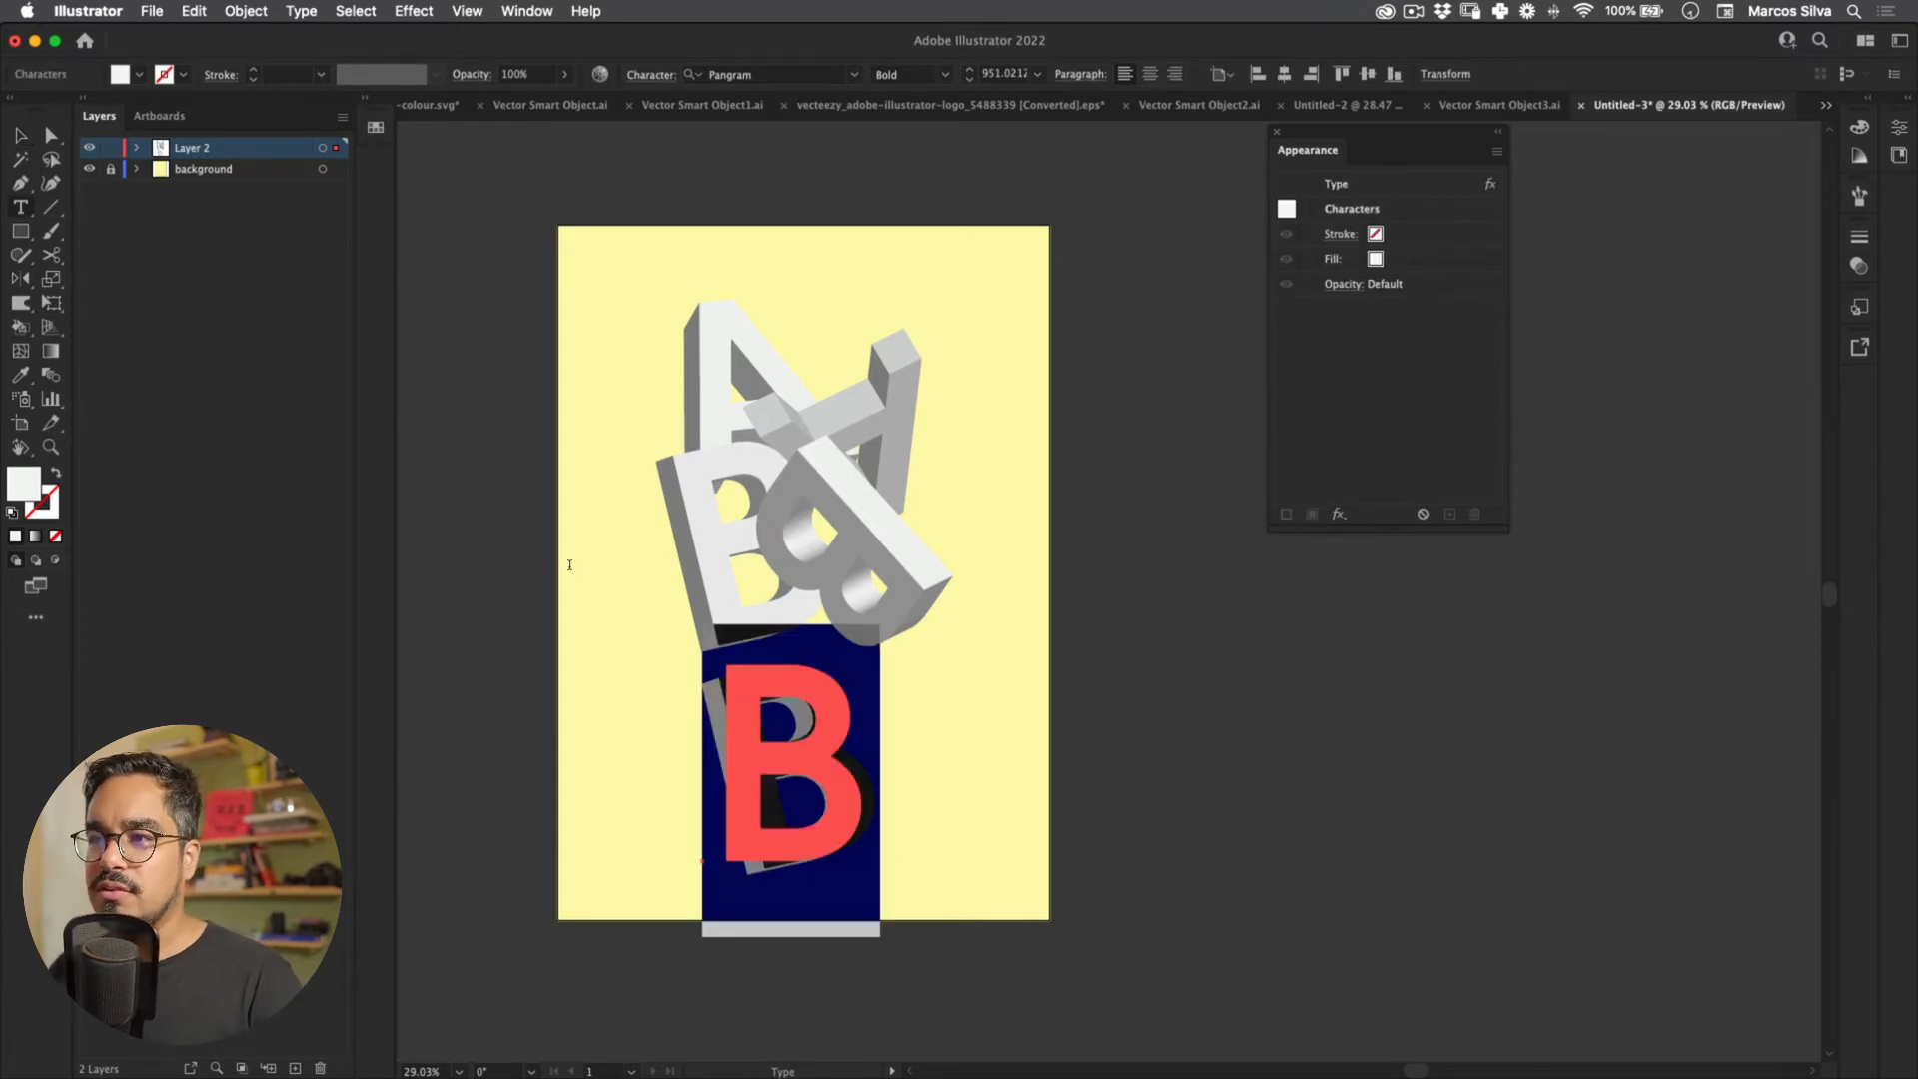
pyautogui.write('C')
pyautogui.press('Escape')
pyautogui.click(624, 514)
pyautogui.moveTo(871, 792); pyautogui.dragTo(819, 686)
pyautogui.moveTo(557, 510); pyautogui.dragTo(582, 544)
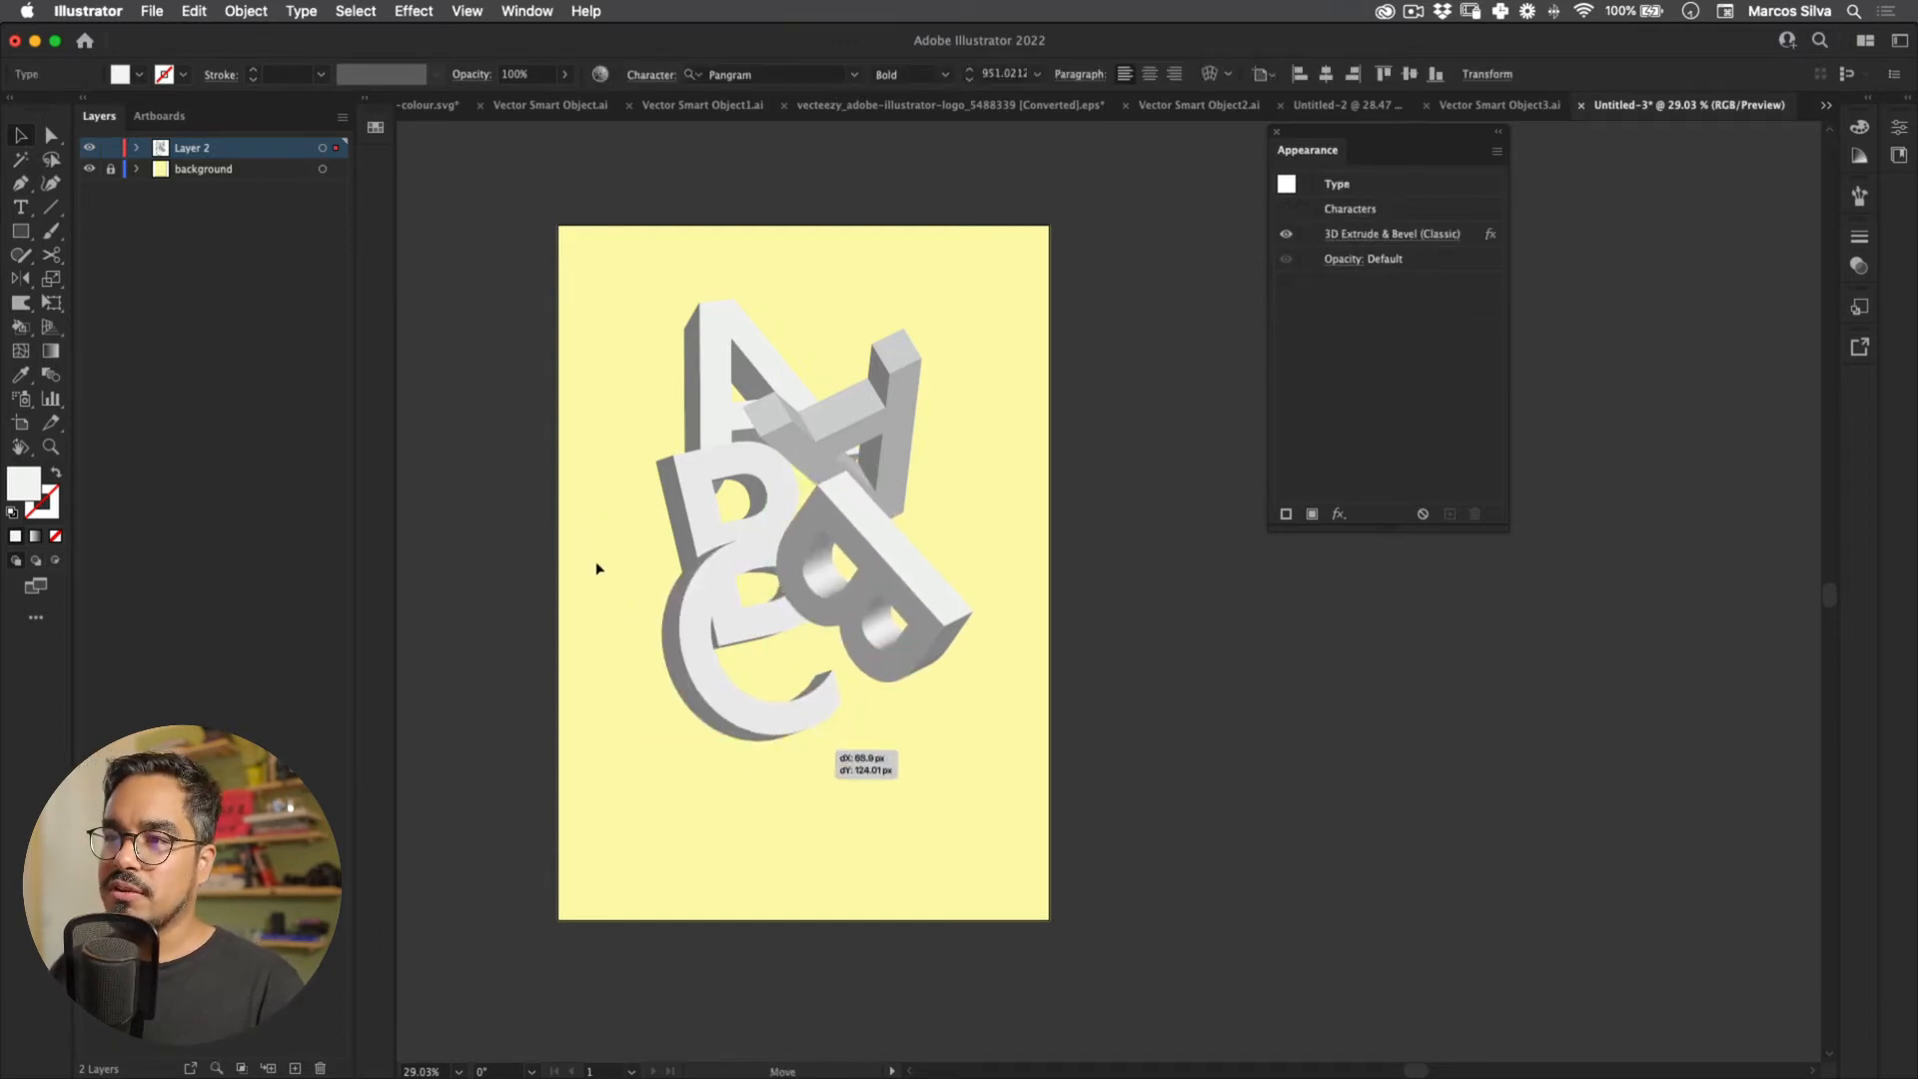
pyautogui.click(620, 508)
pyautogui.moveTo(739, 702); pyautogui.dragTo(747, 721)
# Step: Undo a stray B duplicate and tilt the new C's 3D rotation differently
pyautogui.click(1351, 235)
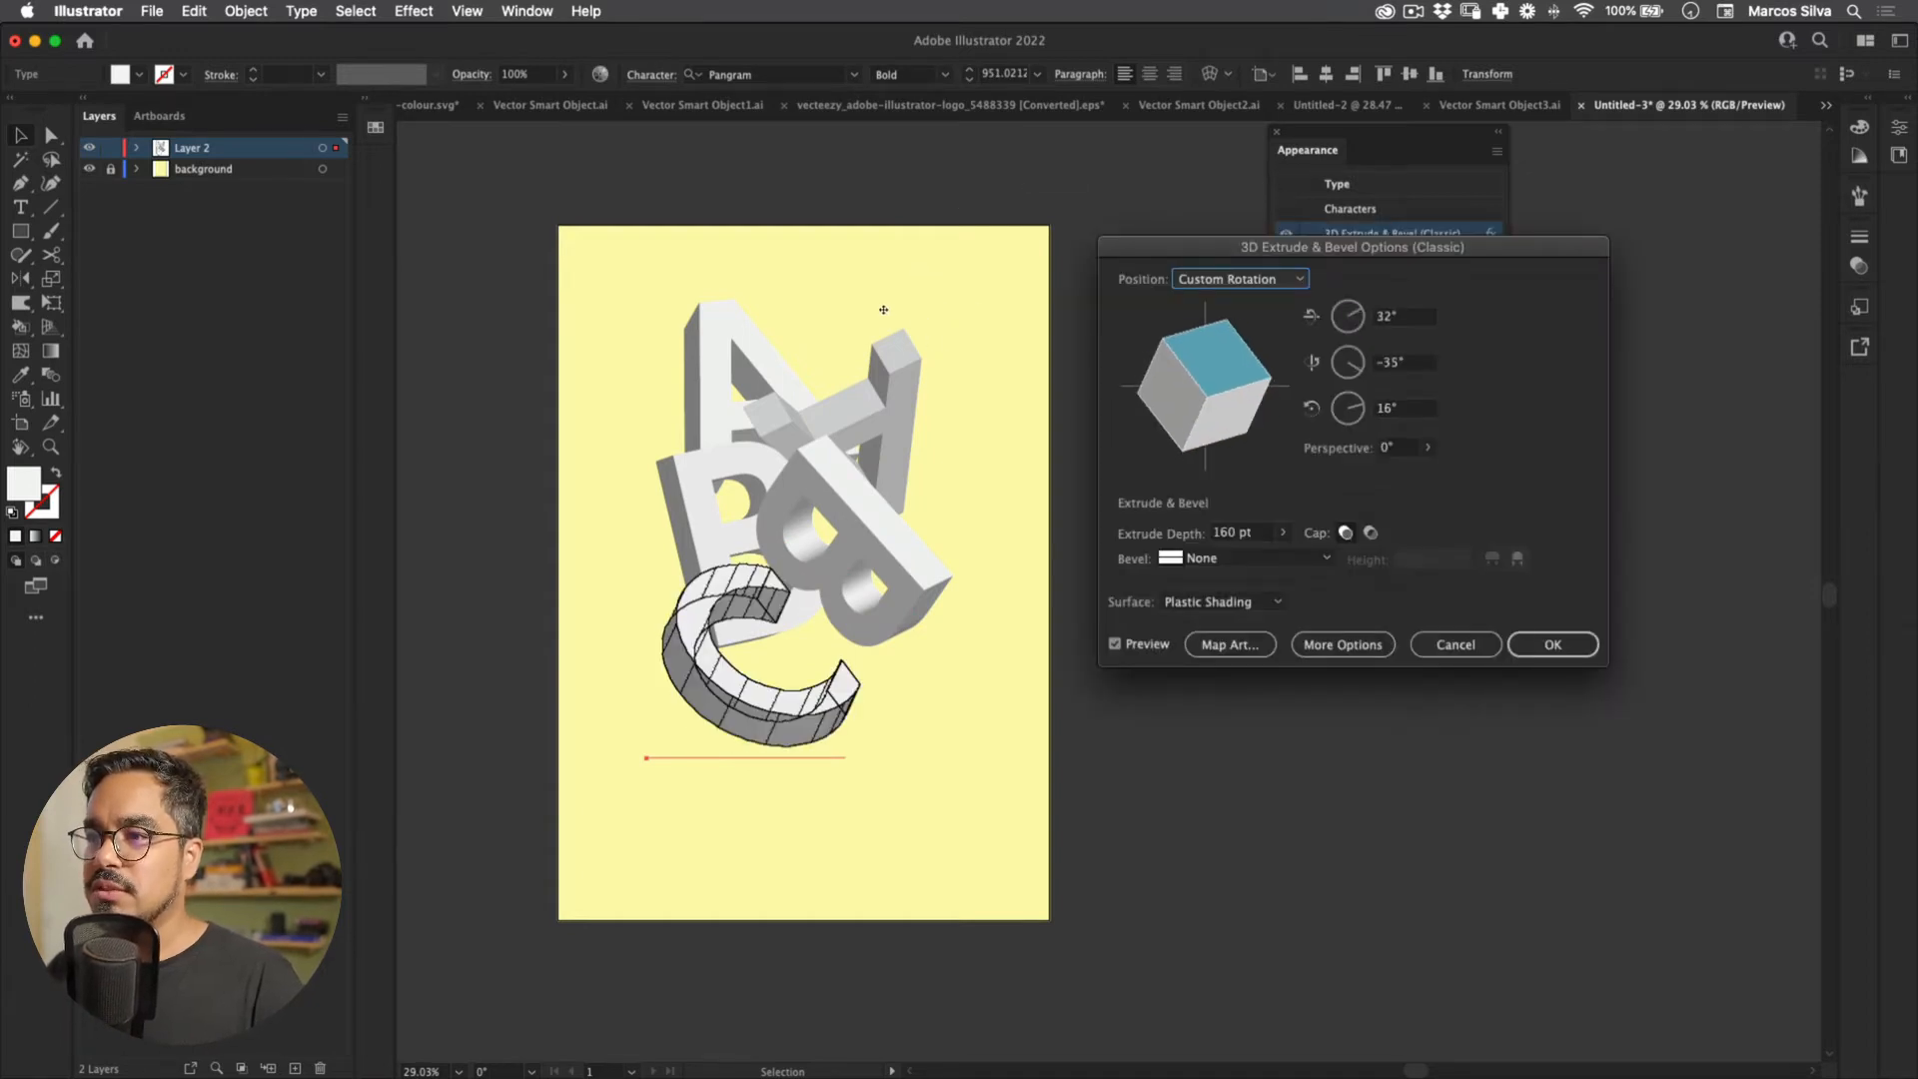
pyautogui.click(1552, 644)
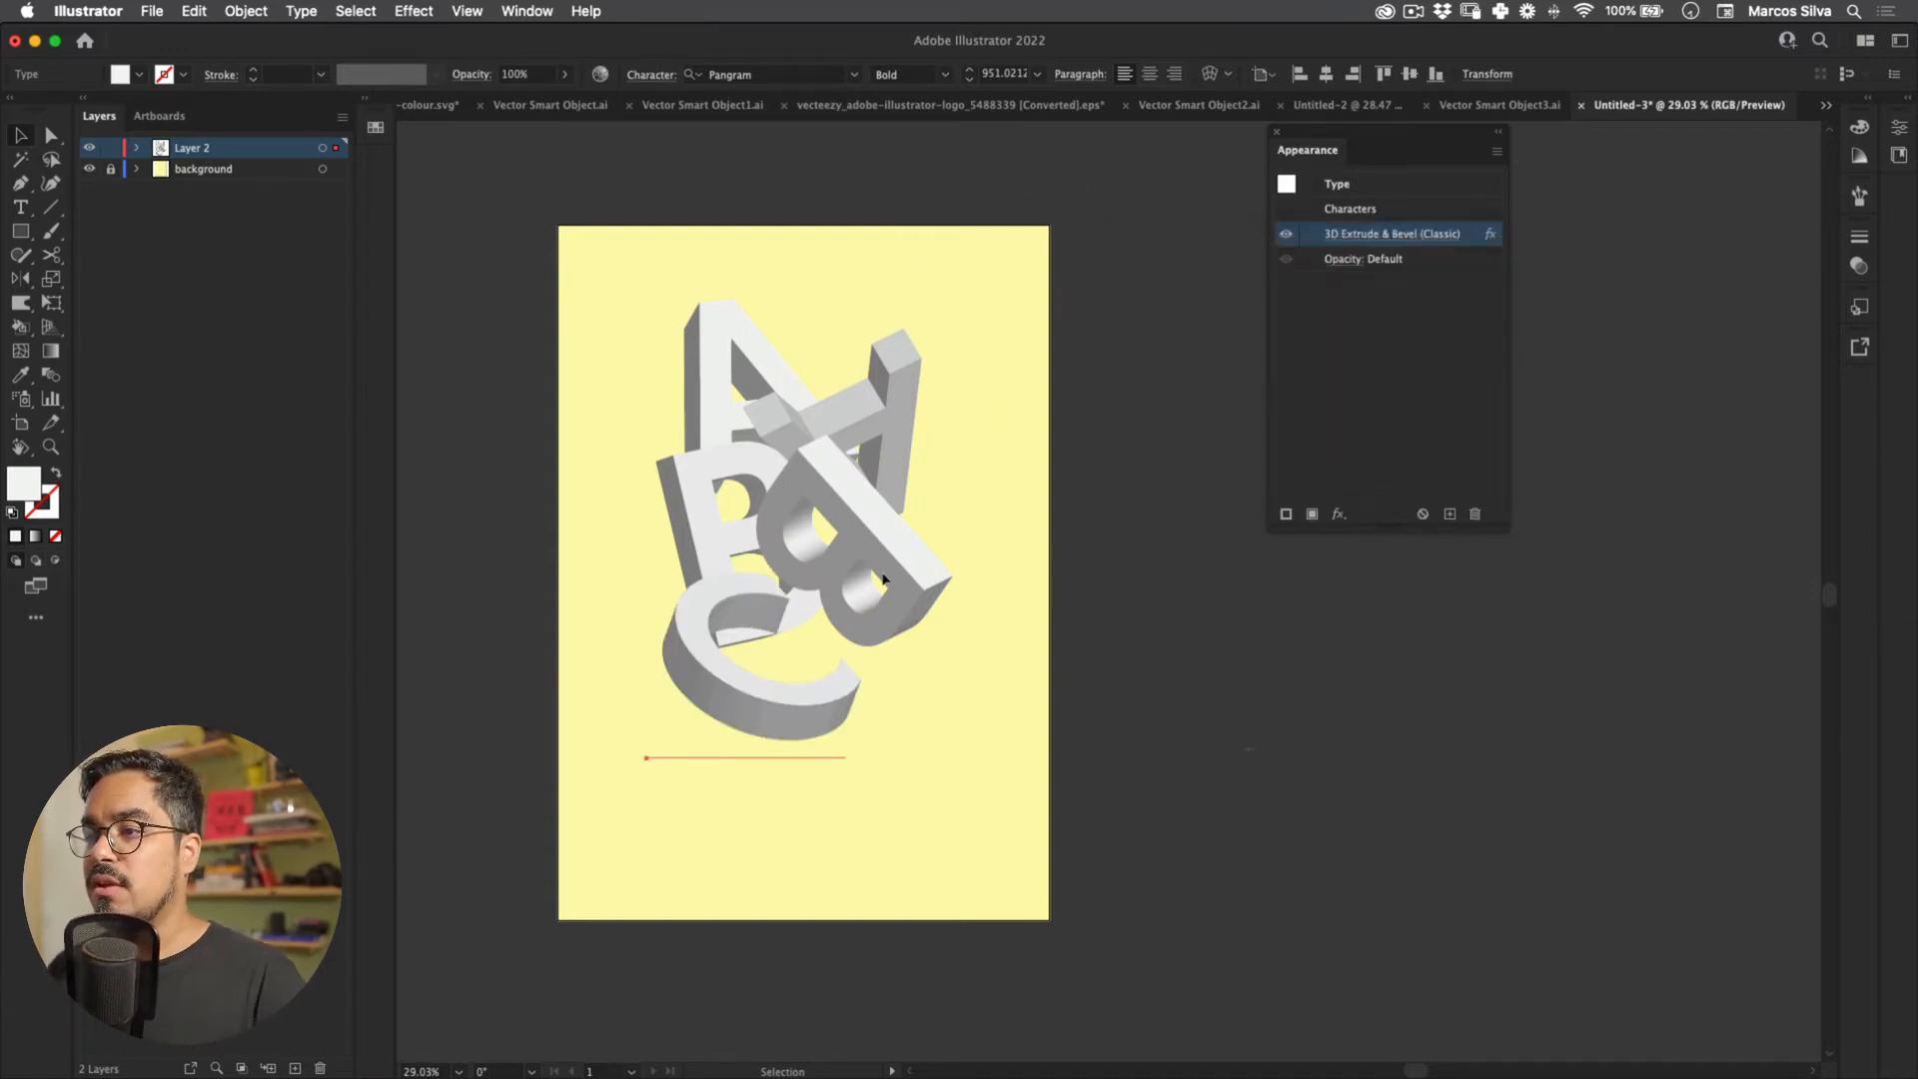
pyautogui.click(599, 521)
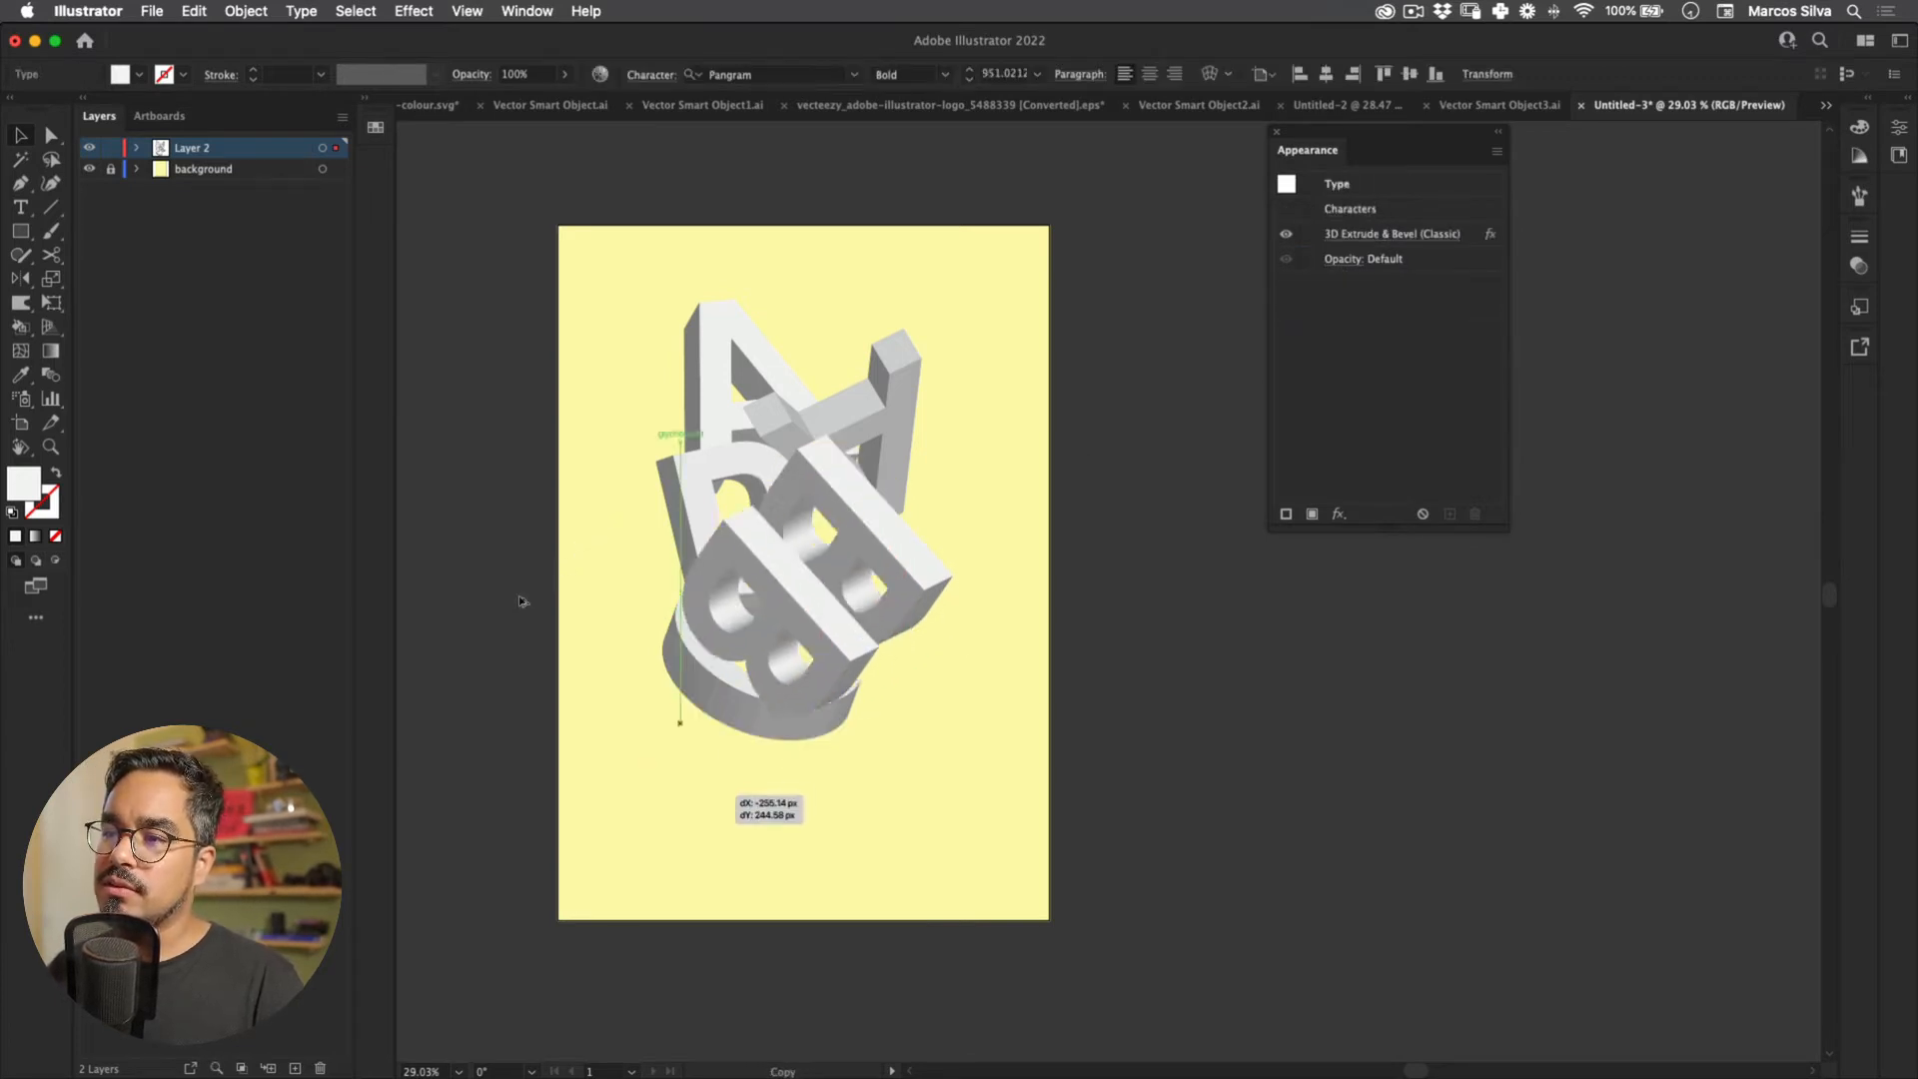
pyautogui.press('super+z')
pyautogui.press('super+z')
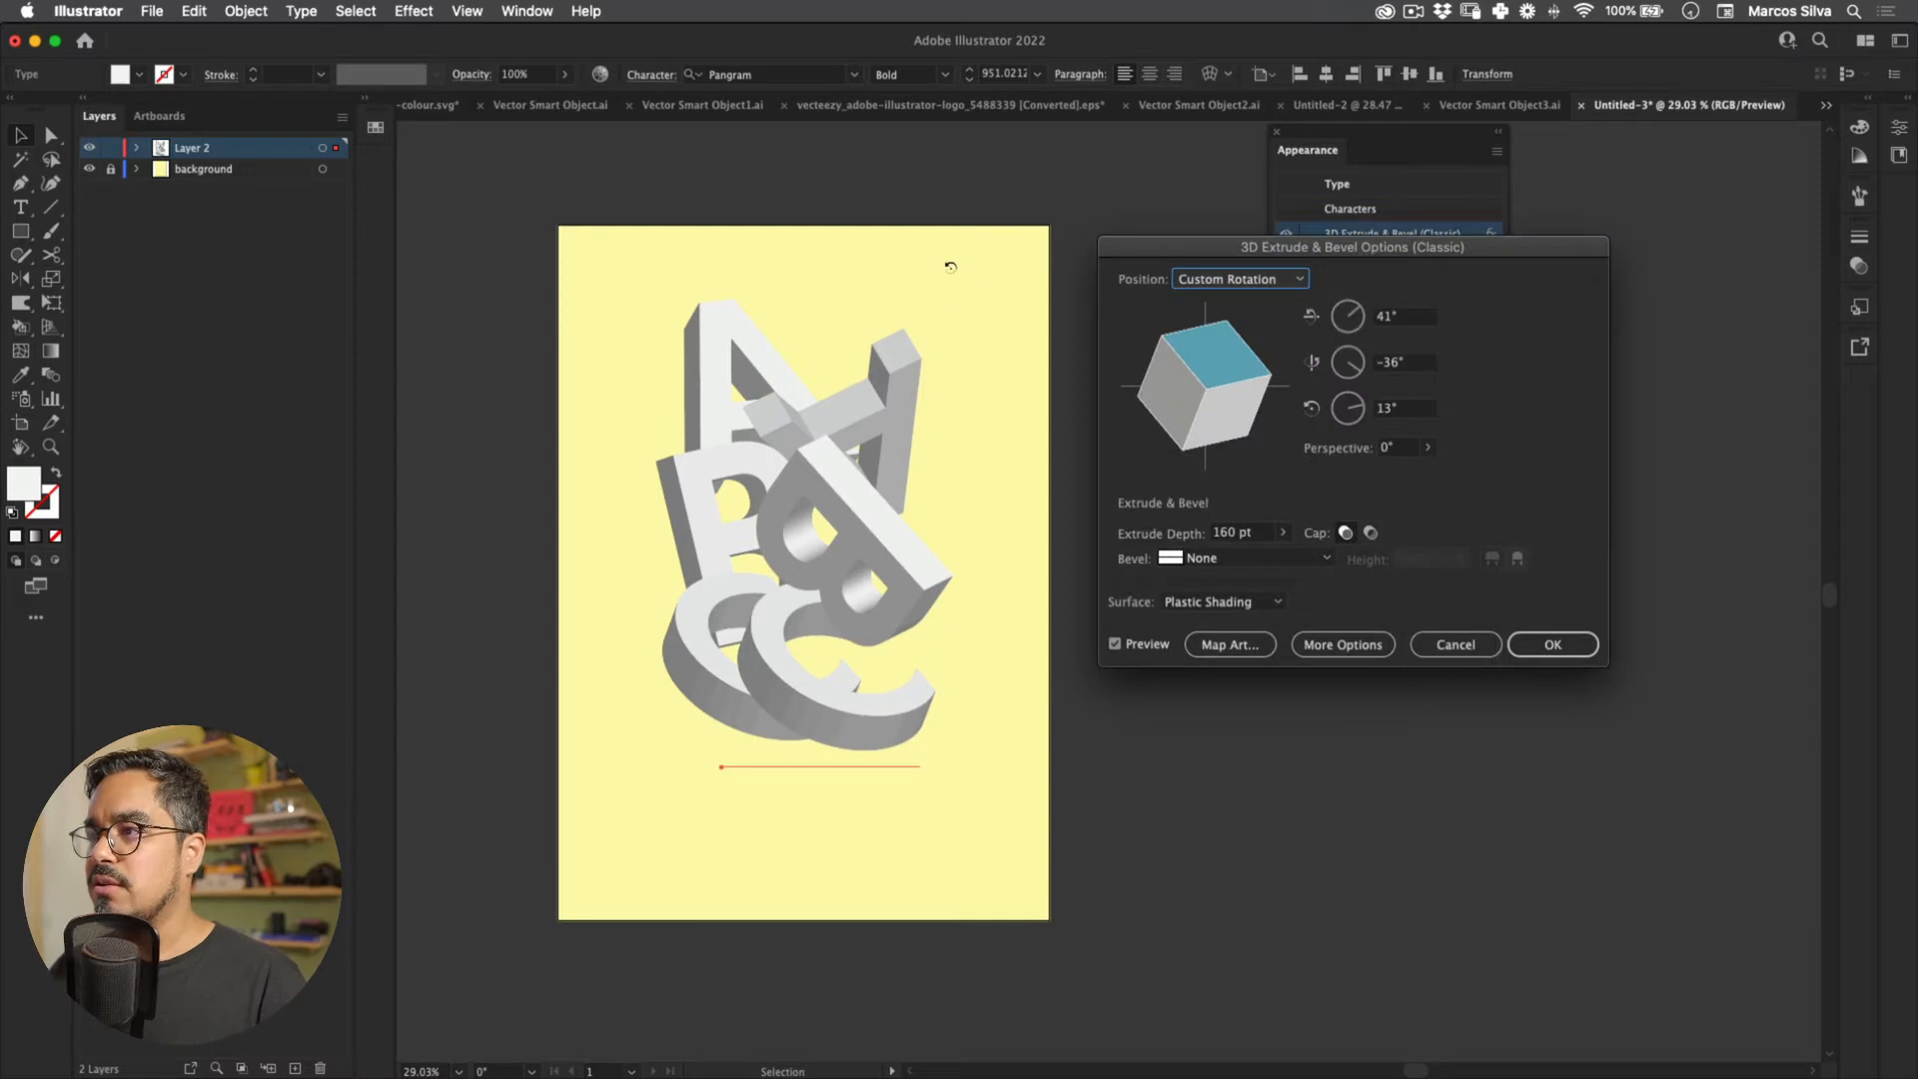
pyautogui.moveTo(950, 266)
pyautogui.mouseDown()
pyautogui.moveTo(946, 295)
pyautogui.moveTo(927, 271)
pyautogui.mouseUp()
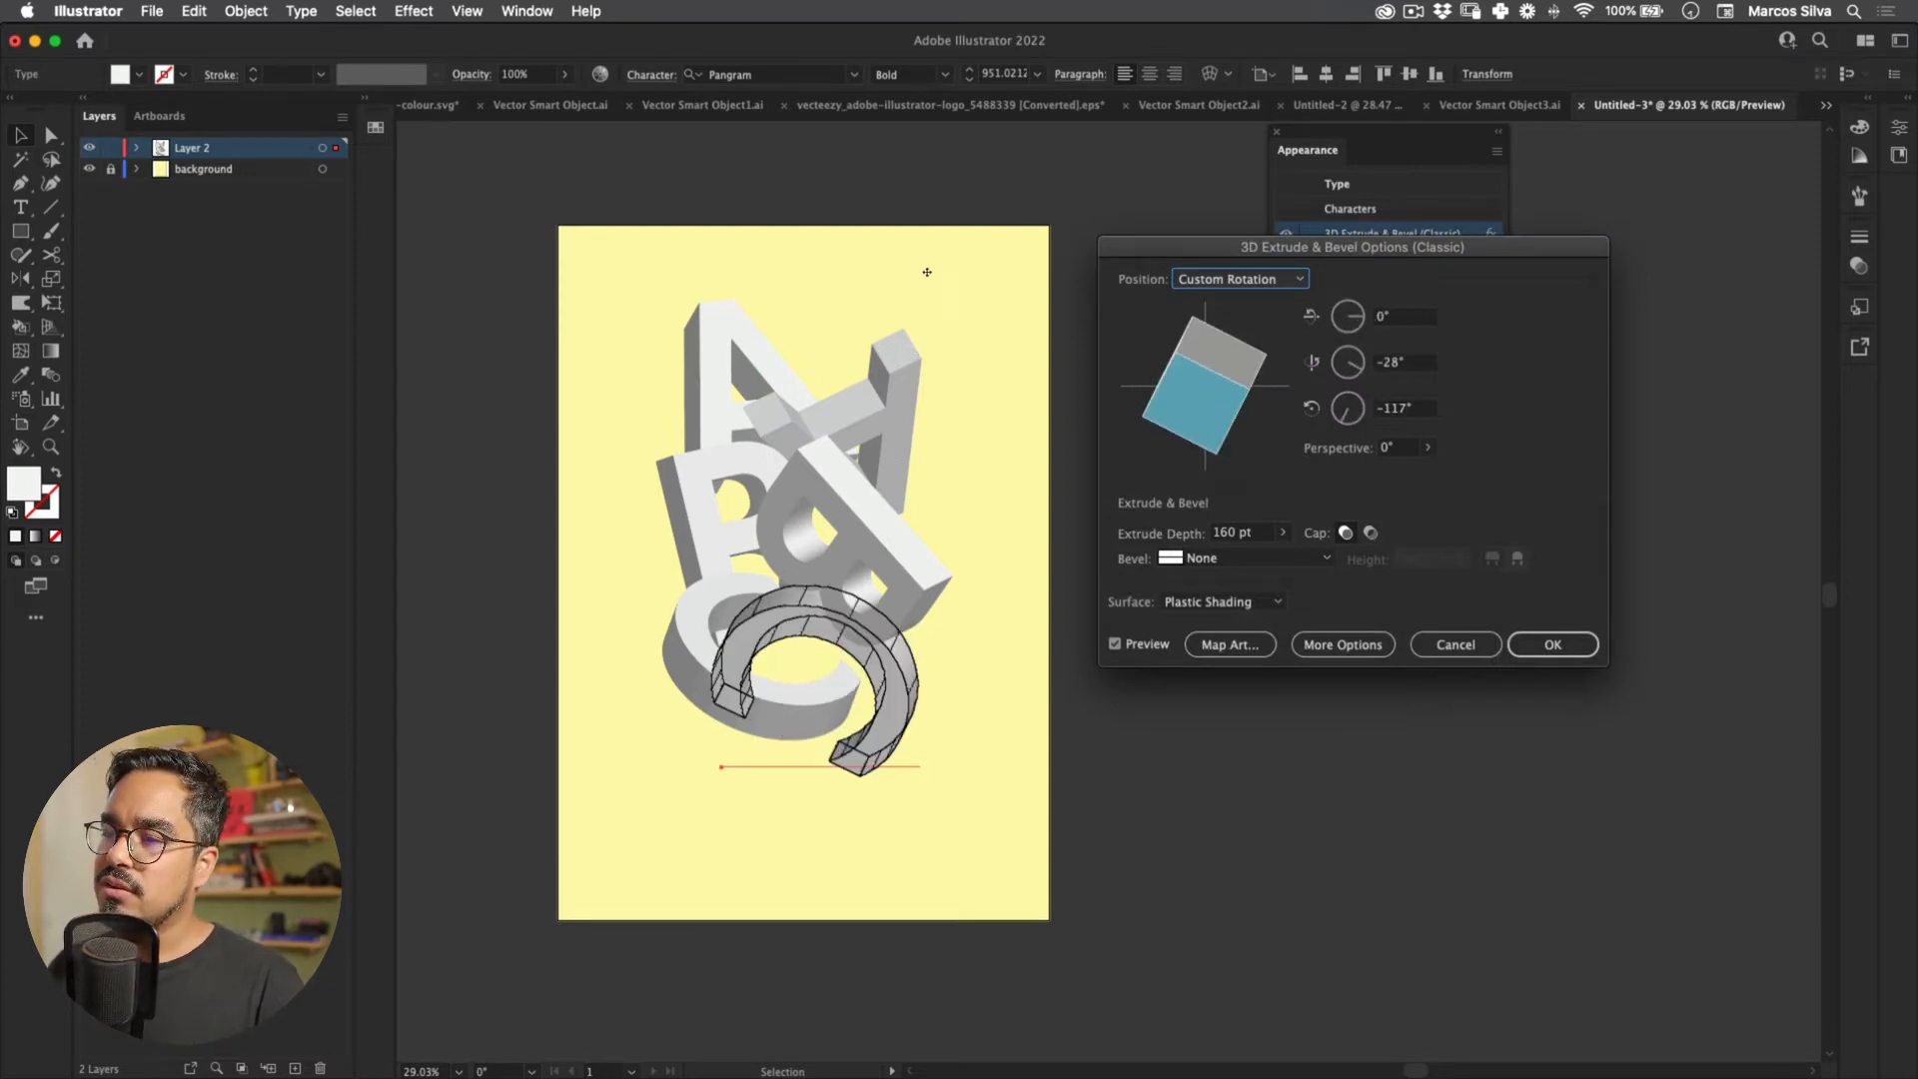
pyautogui.click(1552, 644)
pyautogui.click(863, 623)
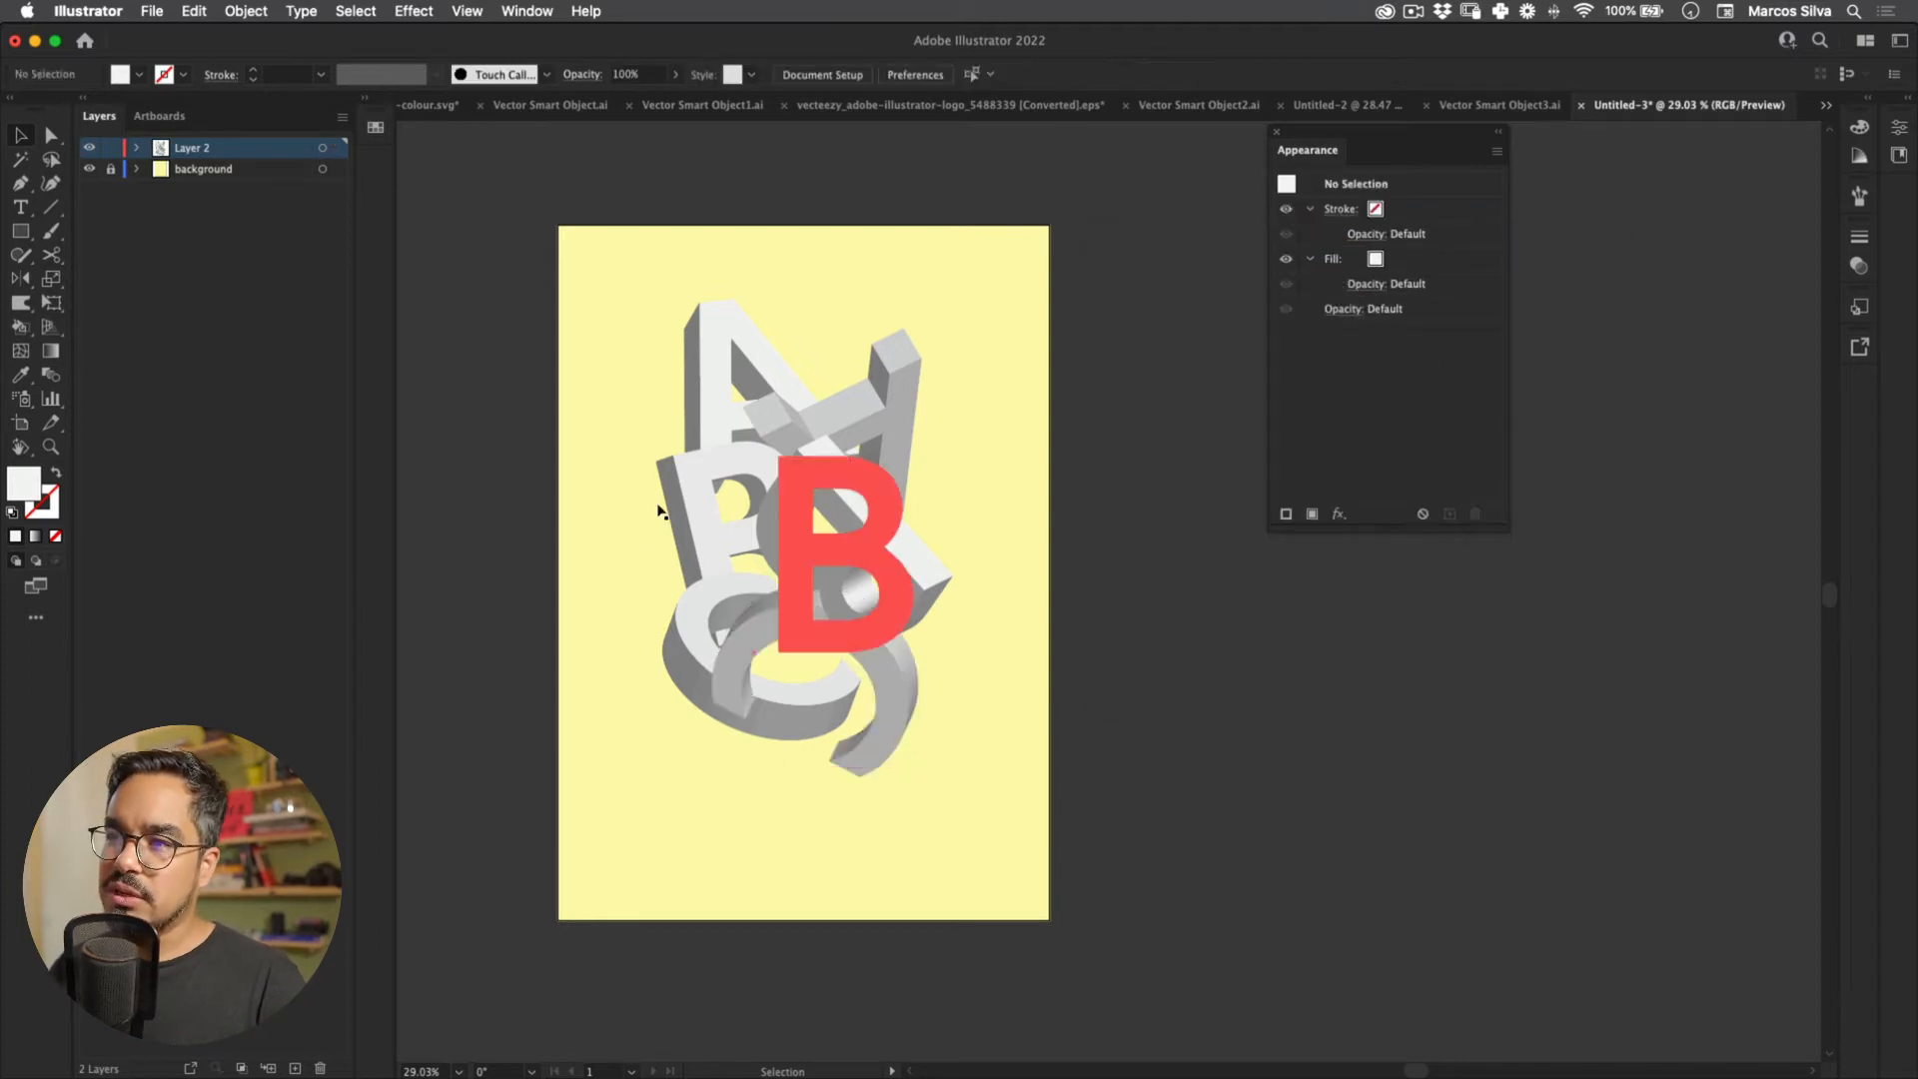
# Step: Shift the C and B slightly up and right, then select all letters for font weight
pyautogui.moveTo(552, 512); pyautogui.dragTo(627, 537)
pyautogui.click(644, 335)
pyautogui.press('super+a')
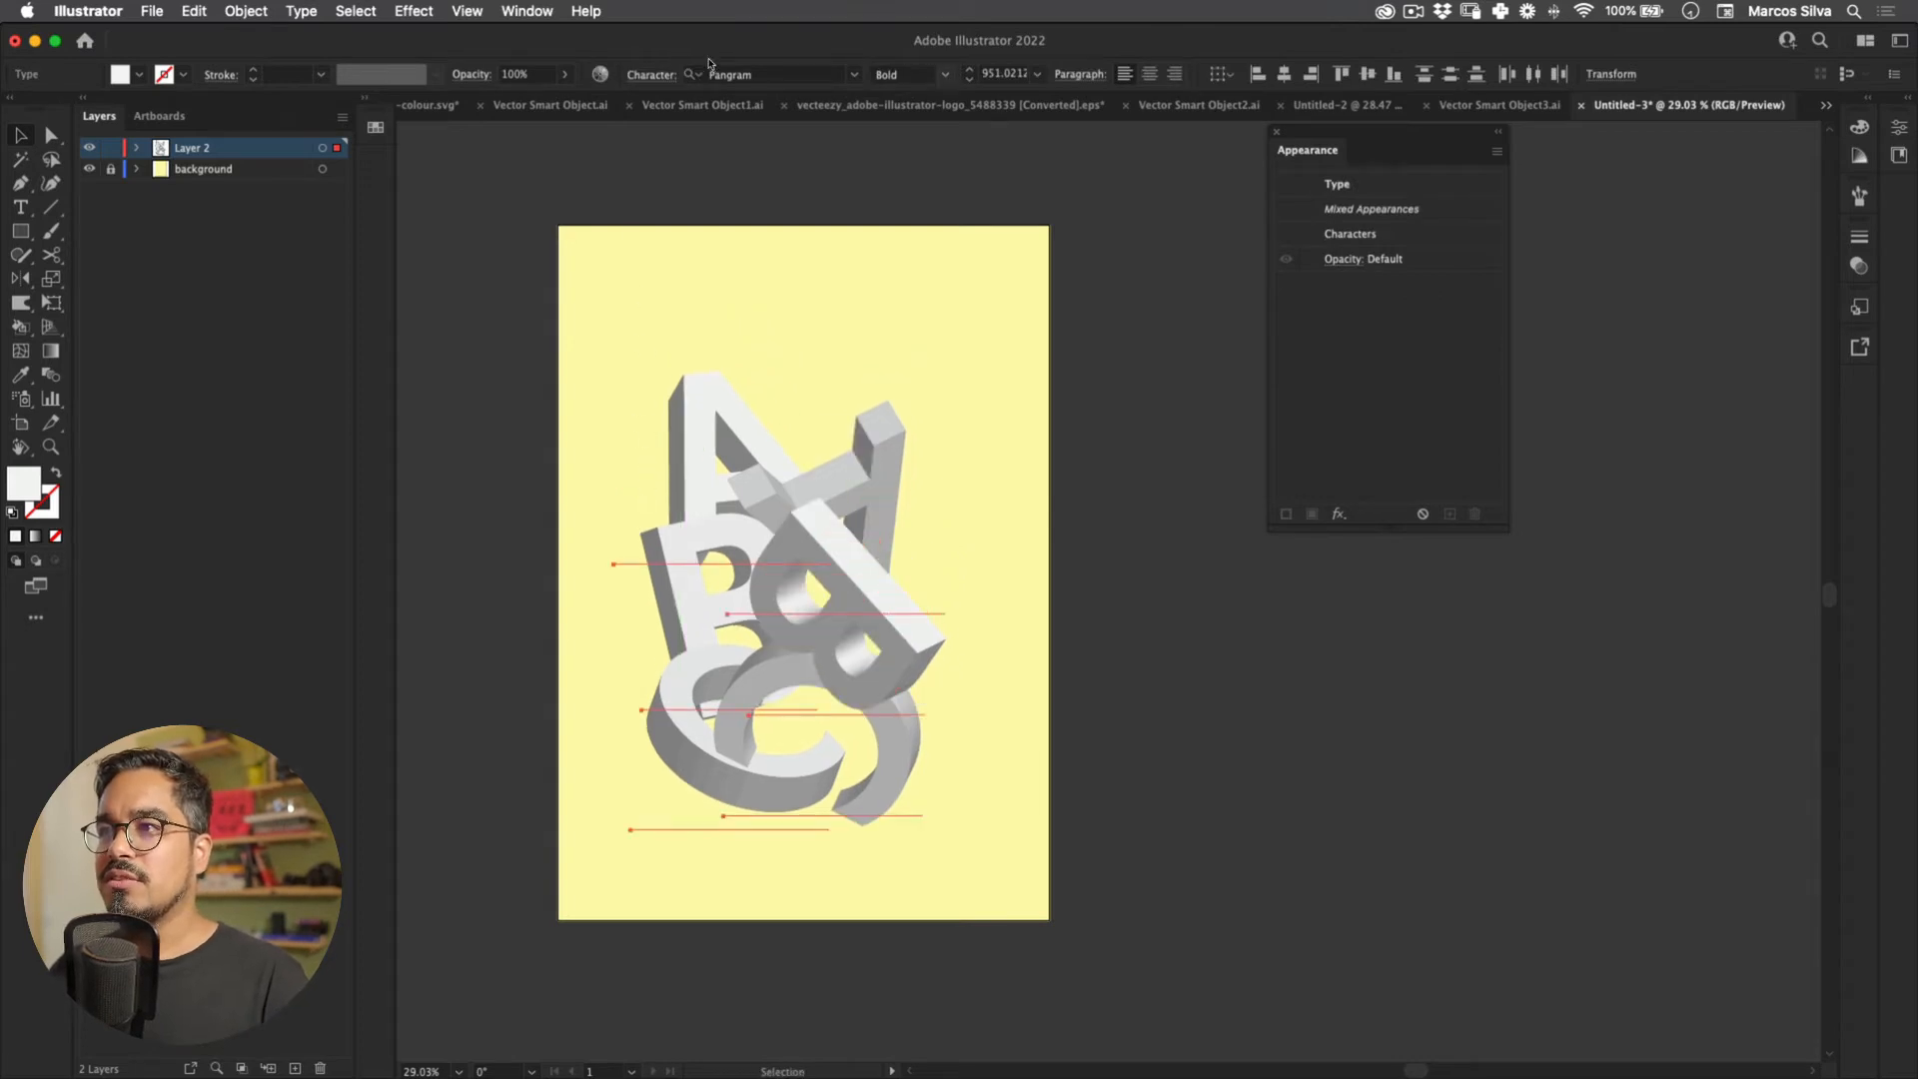
pyautogui.click(944, 75)
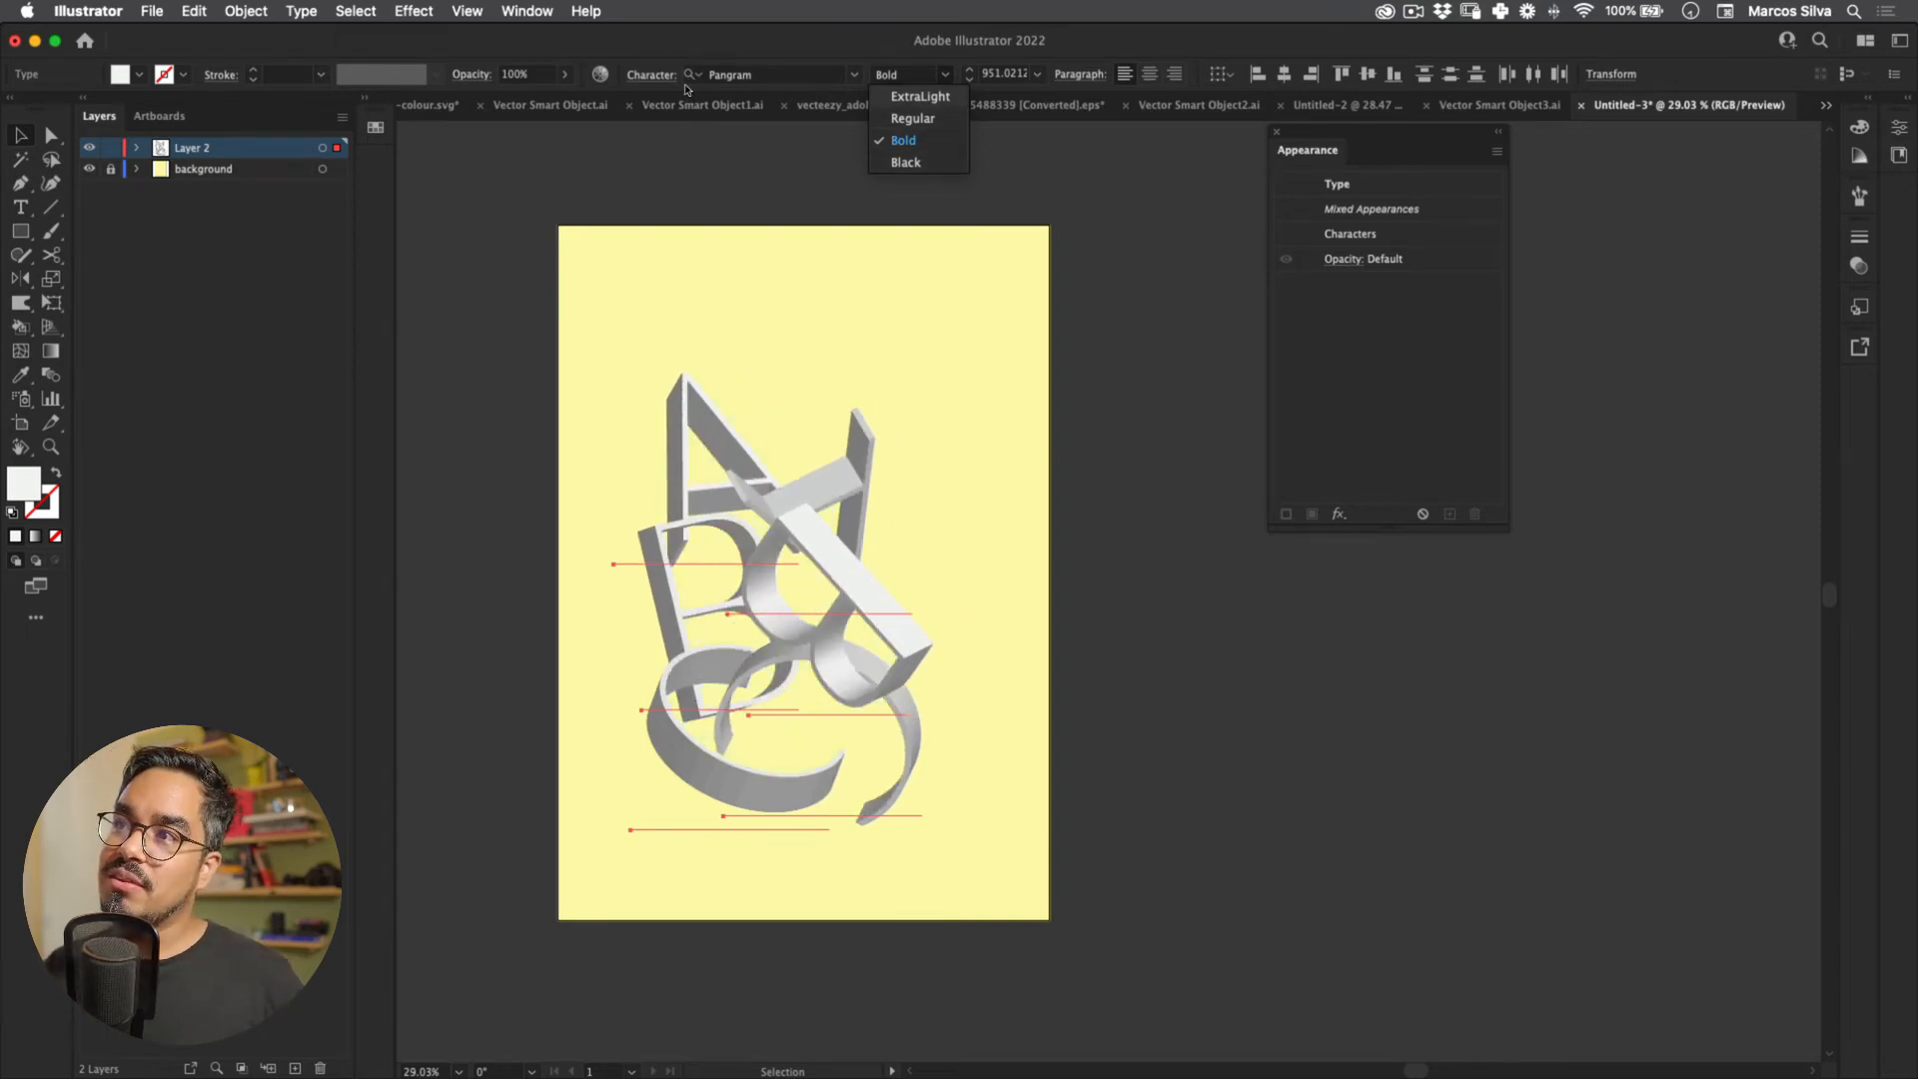
# Step: Switch all letters to Black weight and nudge both A's and the rotated B upward
pyautogui.press('Down')
pyautogui.press('Return')
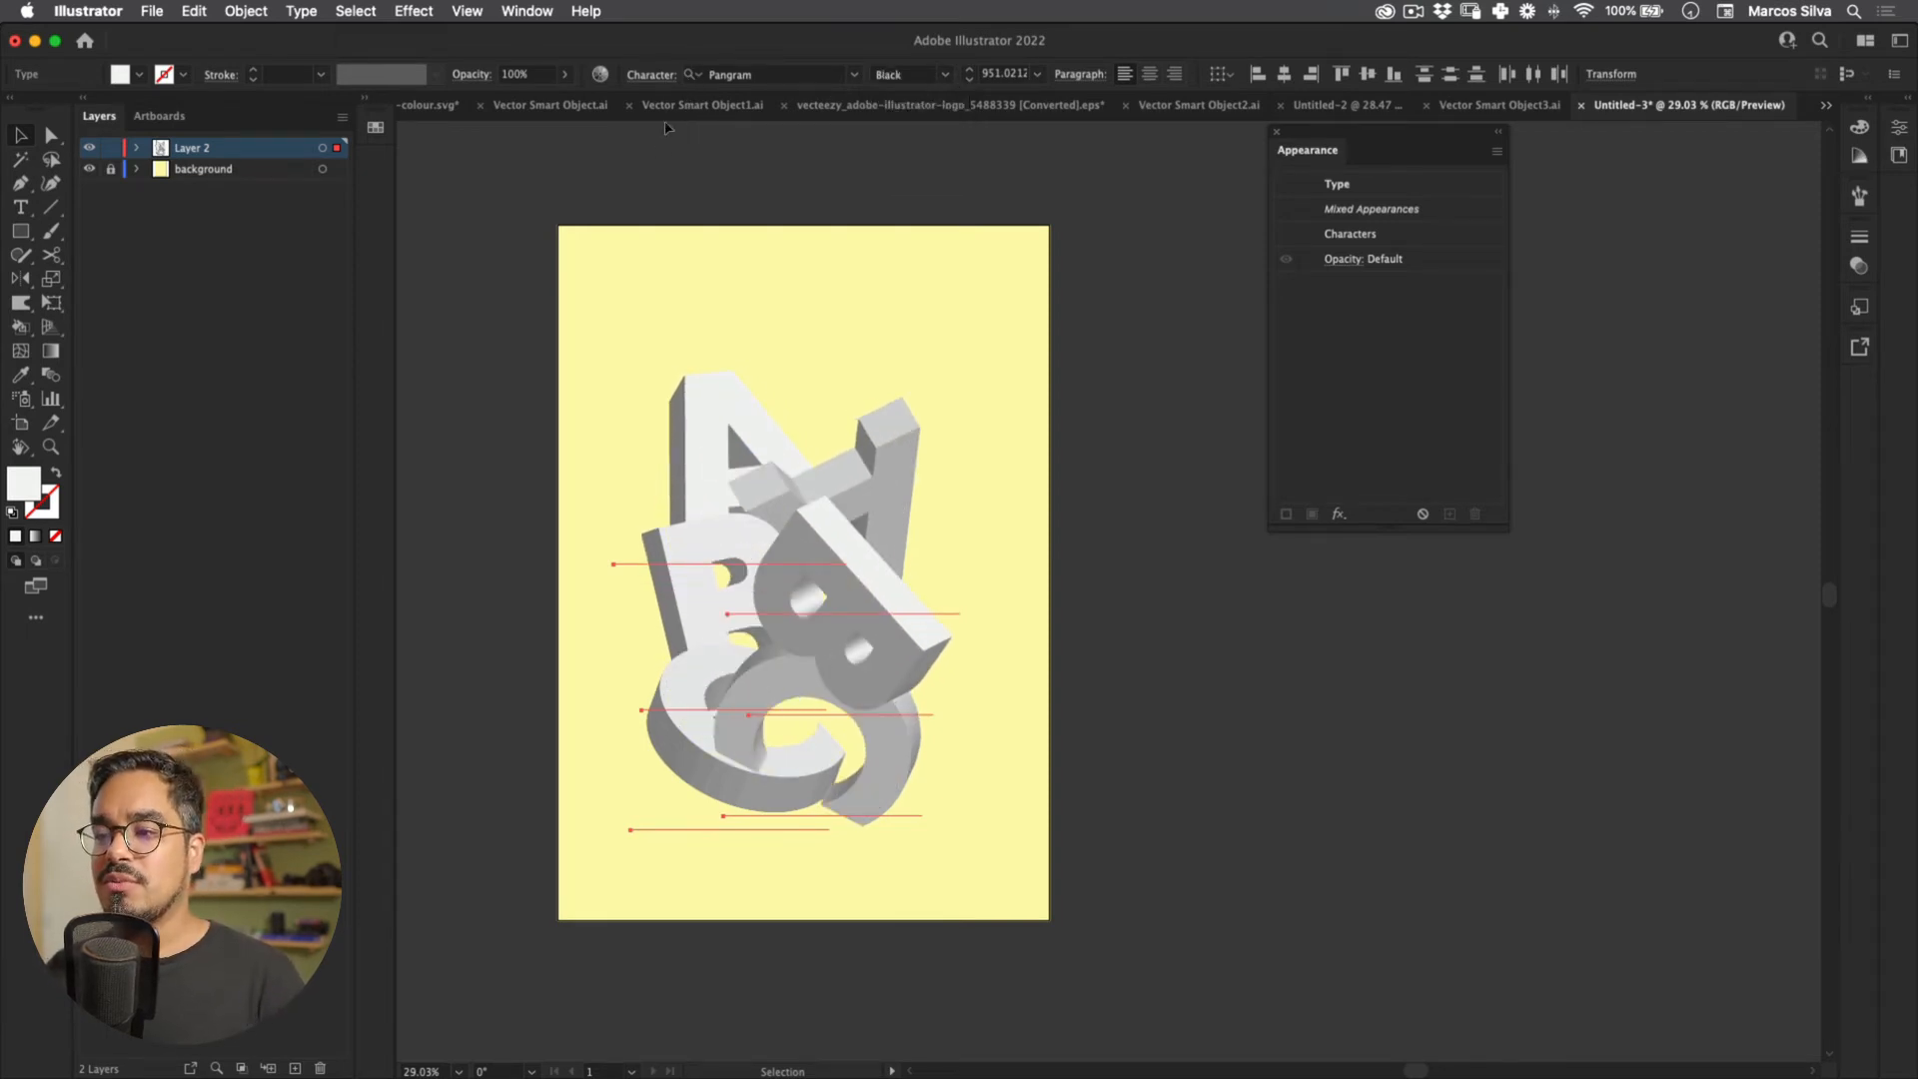
pyautogui.click(810, 336)
pyautogui.moveTo(884, 470); pyautogui.dragTo(899, 451)
pyautogui.moveTo(704, 440); pyautogui.dragTo(696, 416)
pyautogui.click(631, 294)
pyautogui.moveTo(904, 633); pyautogui.dragTo(904, 609)
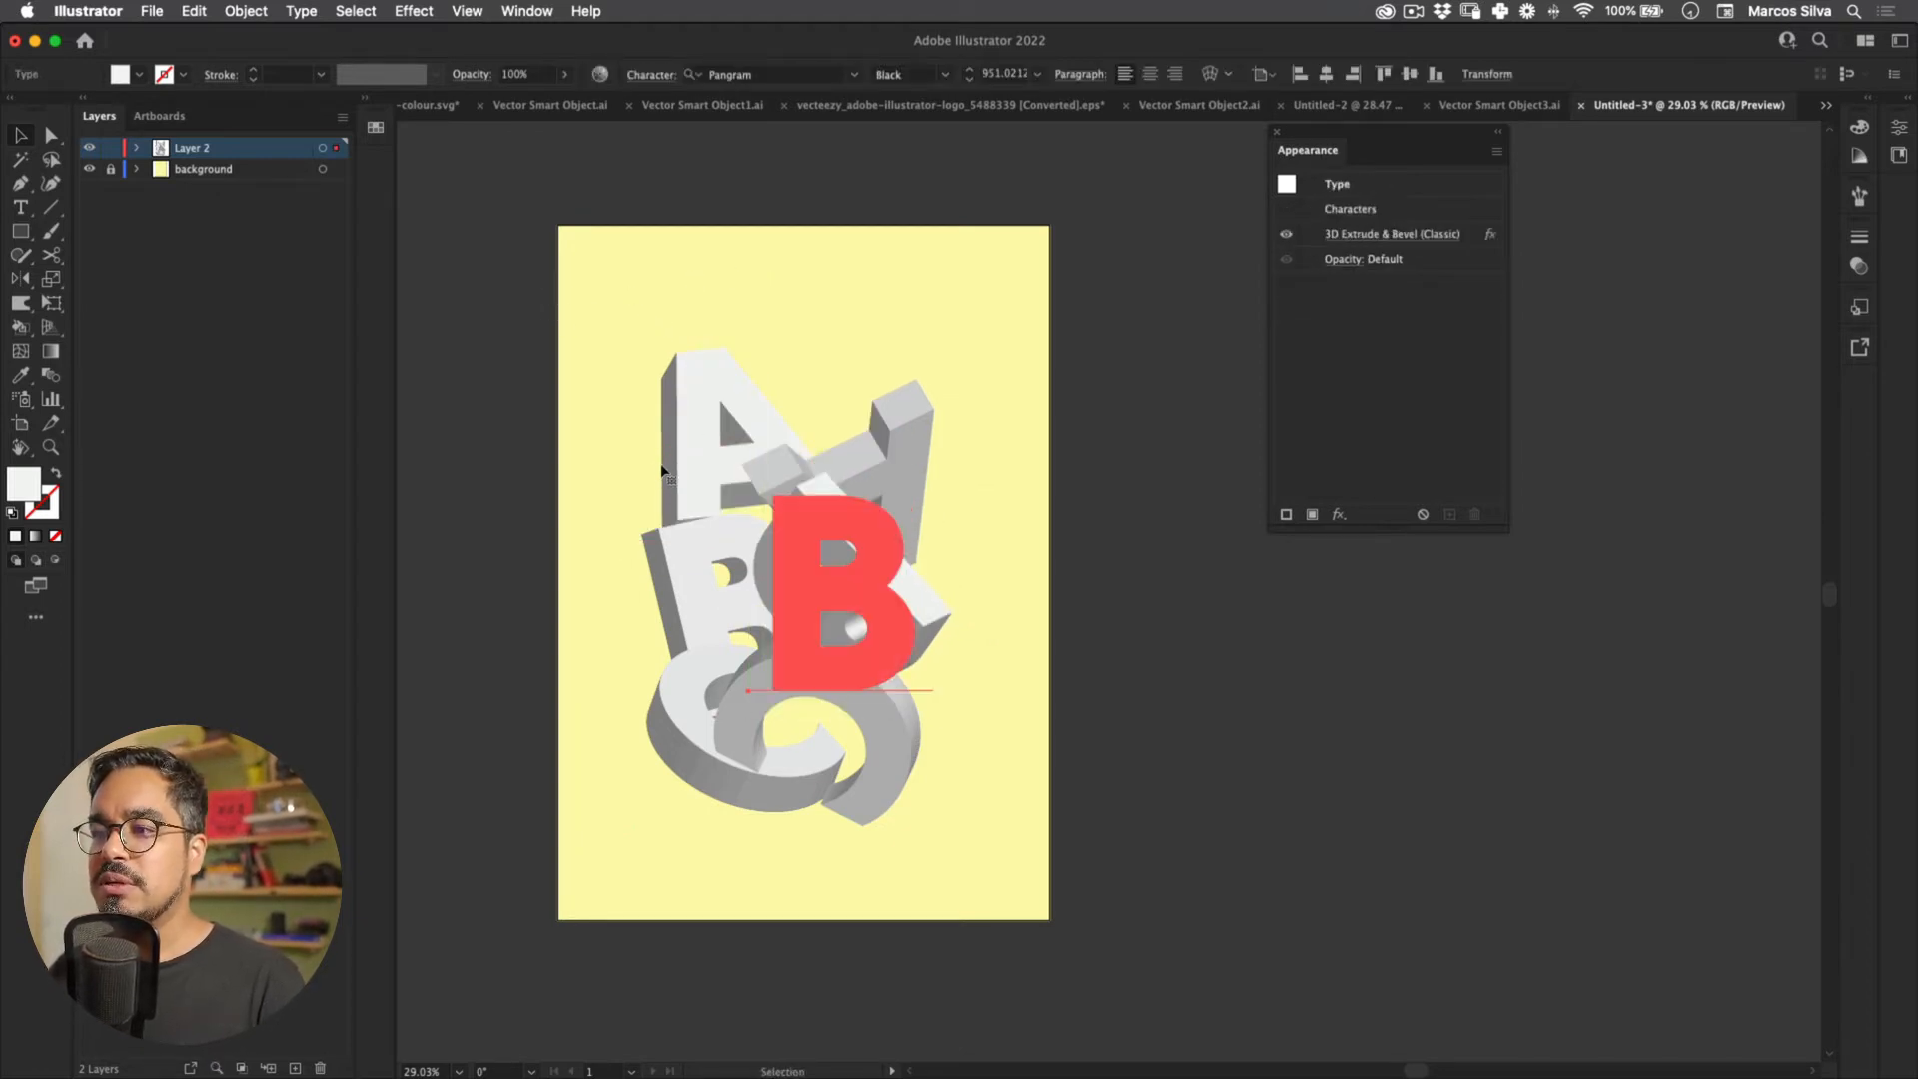
# Step: Set all letters back to Bold weight and reposition one 3D letter
pyautogui.click(945, 75)
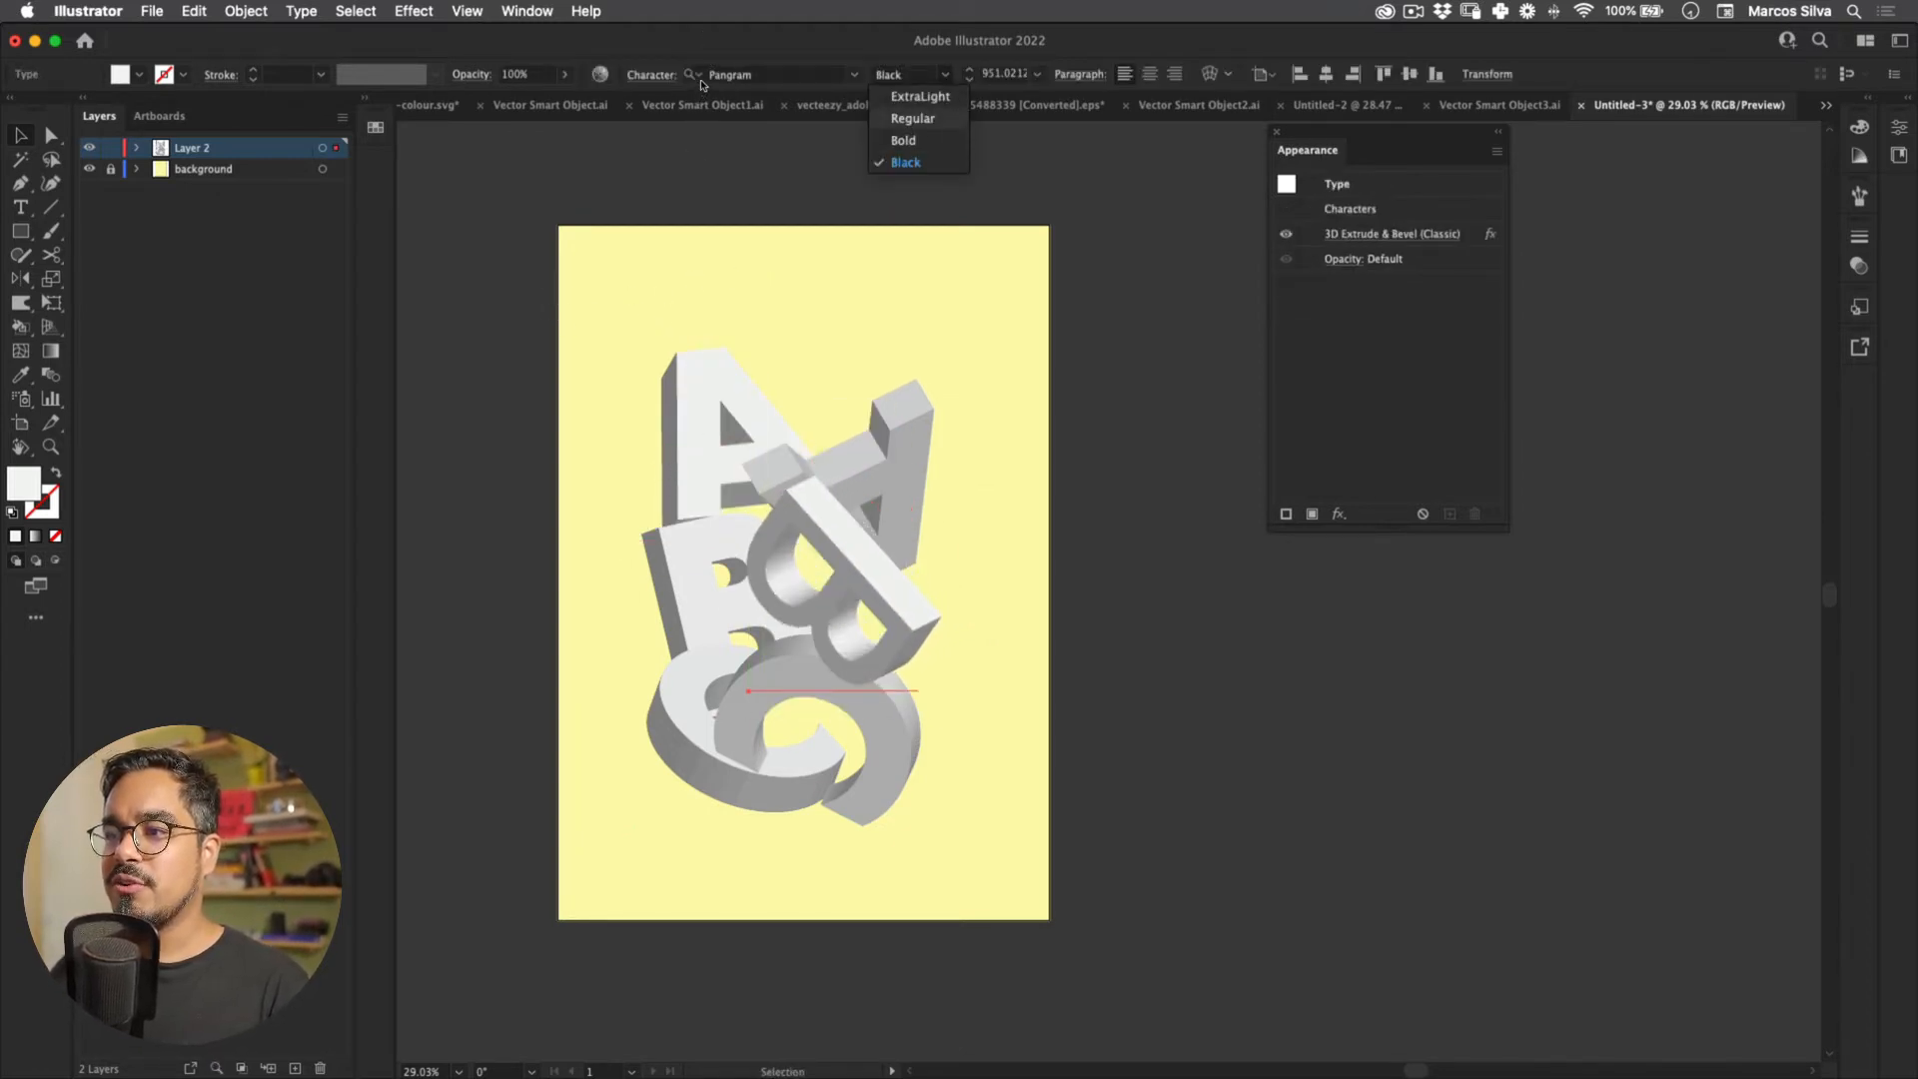
pyautogui.click(837, 184)
pyautogui.press('super+a')
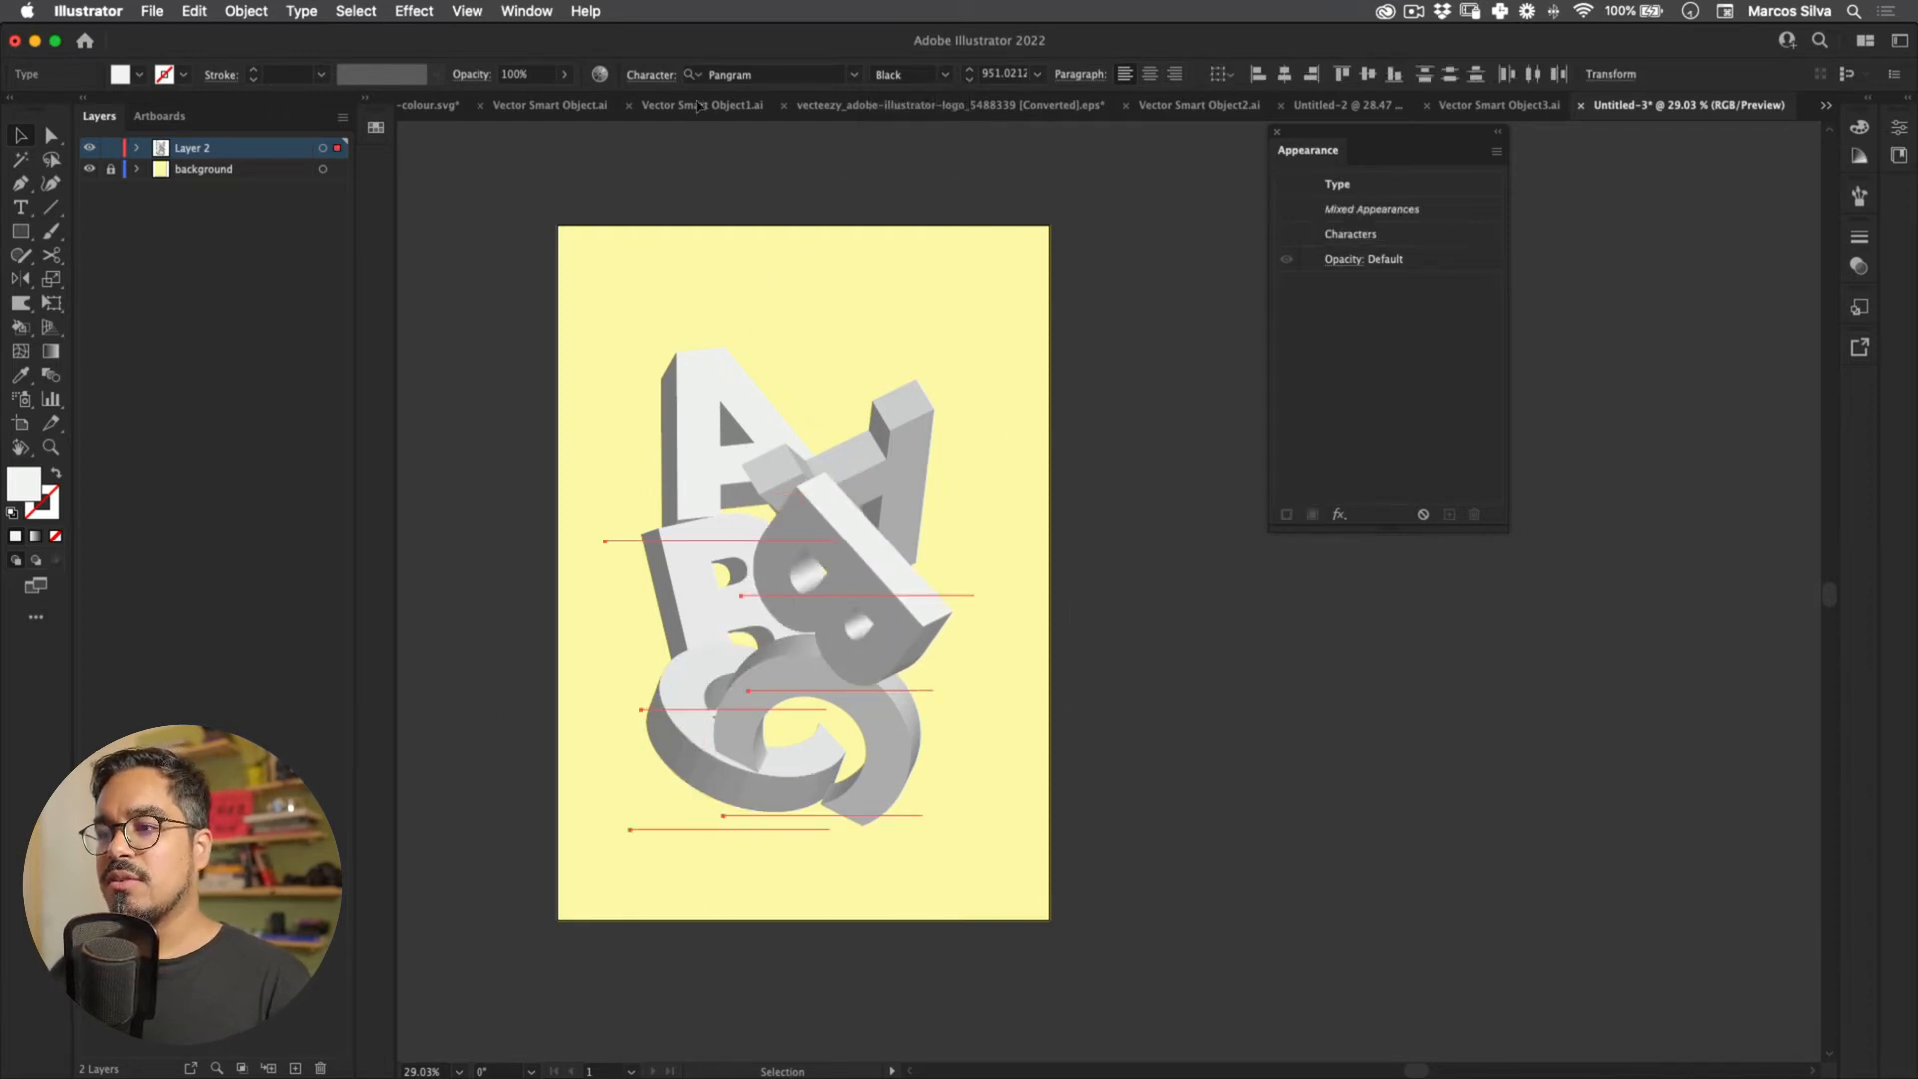
pyautogui.click(945, 75)
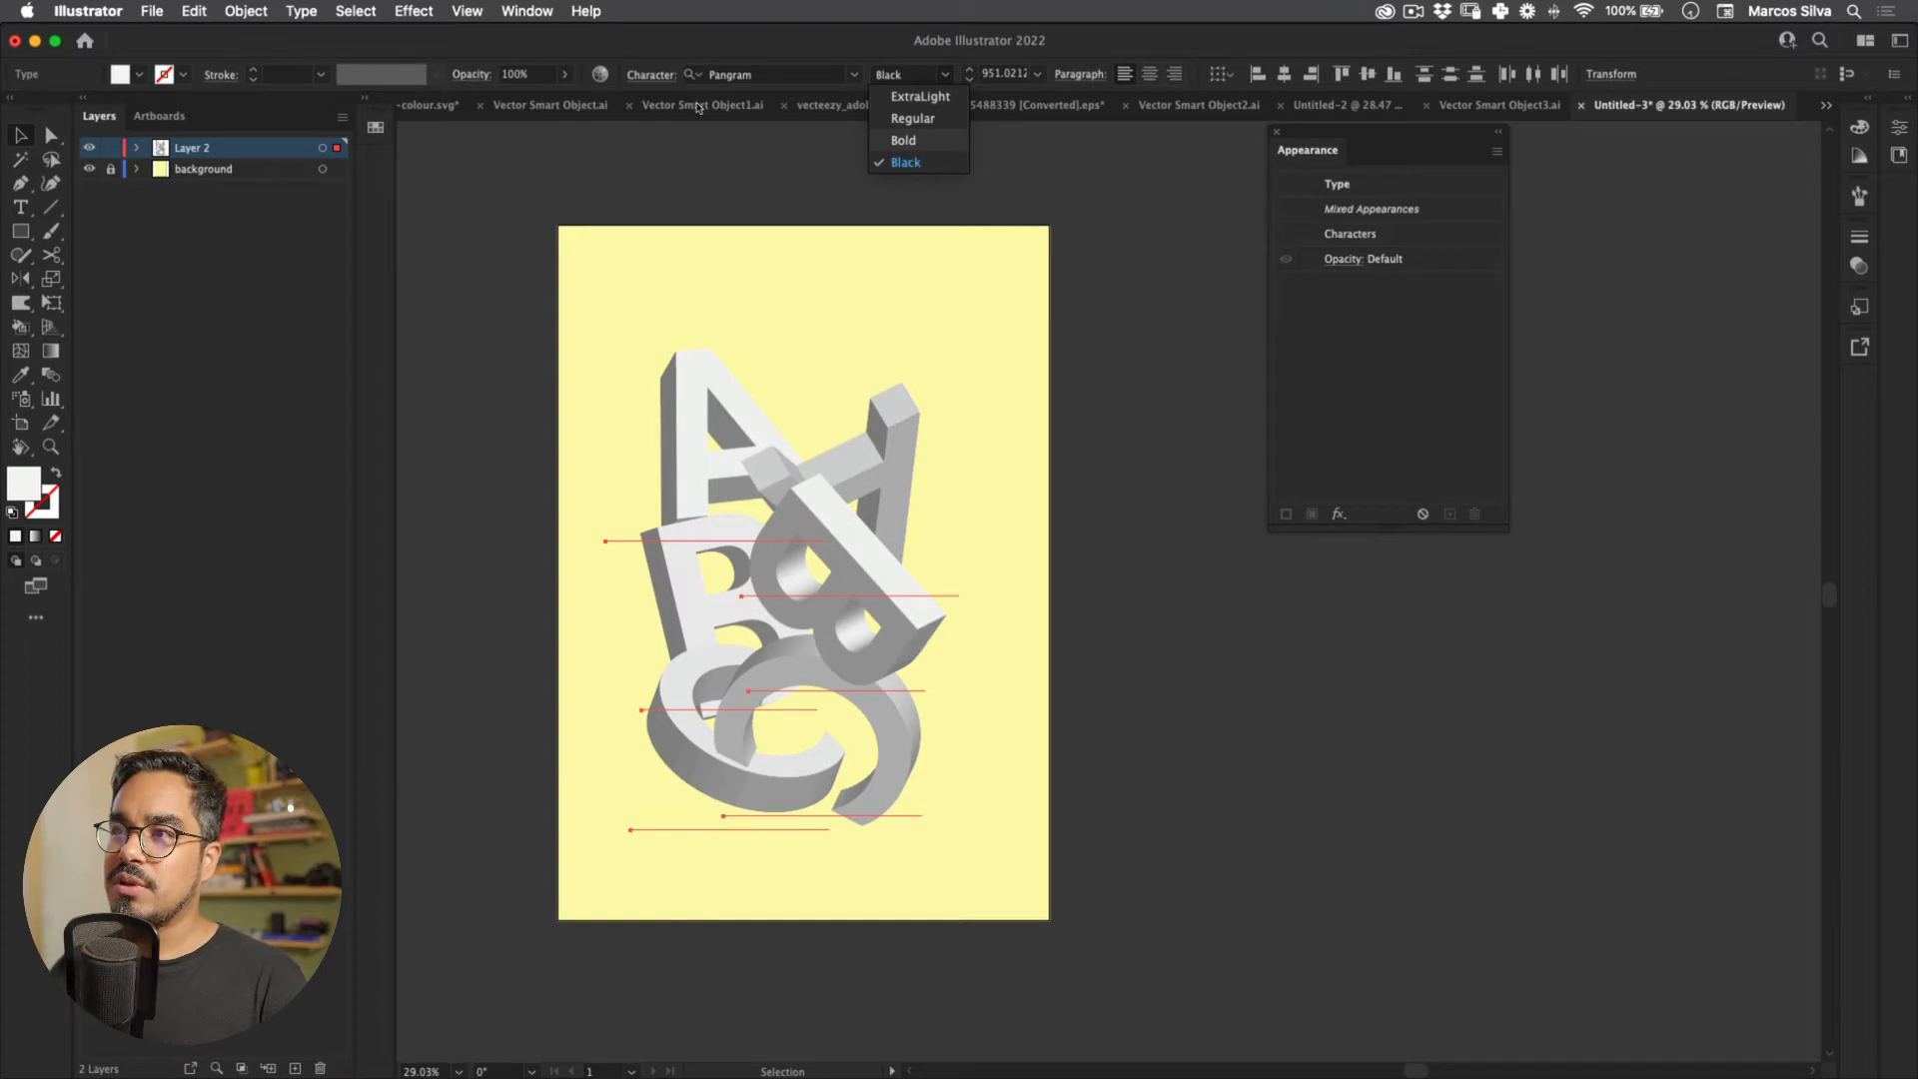
pyautogui.click(903, 141)
pyautogui.click(765, 243)
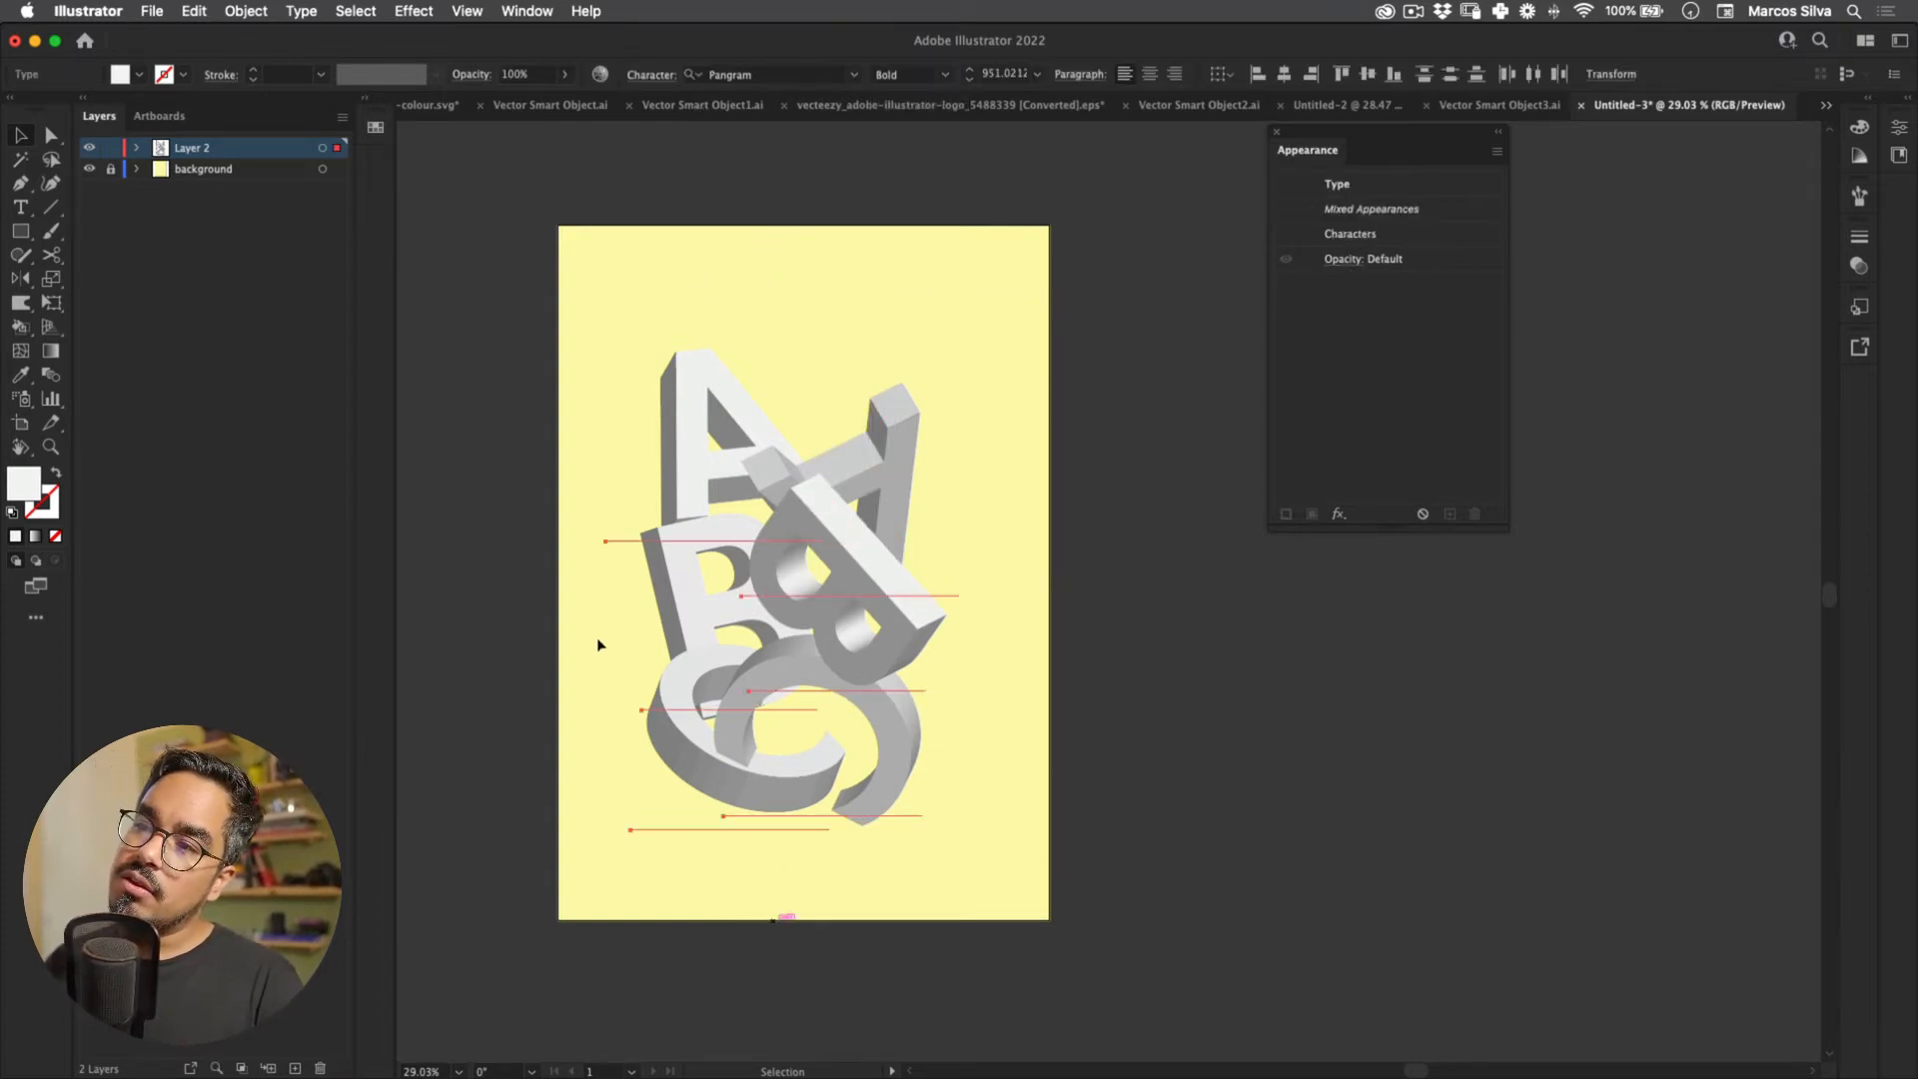
pyautogui.click(667, 548)
pyautogui.moveTo(667, 548); pyautogui.dragTo(656, 599)
# Step: Re-tilt the second C's 3D rotation and move it right and down
pyautogui.press('r')
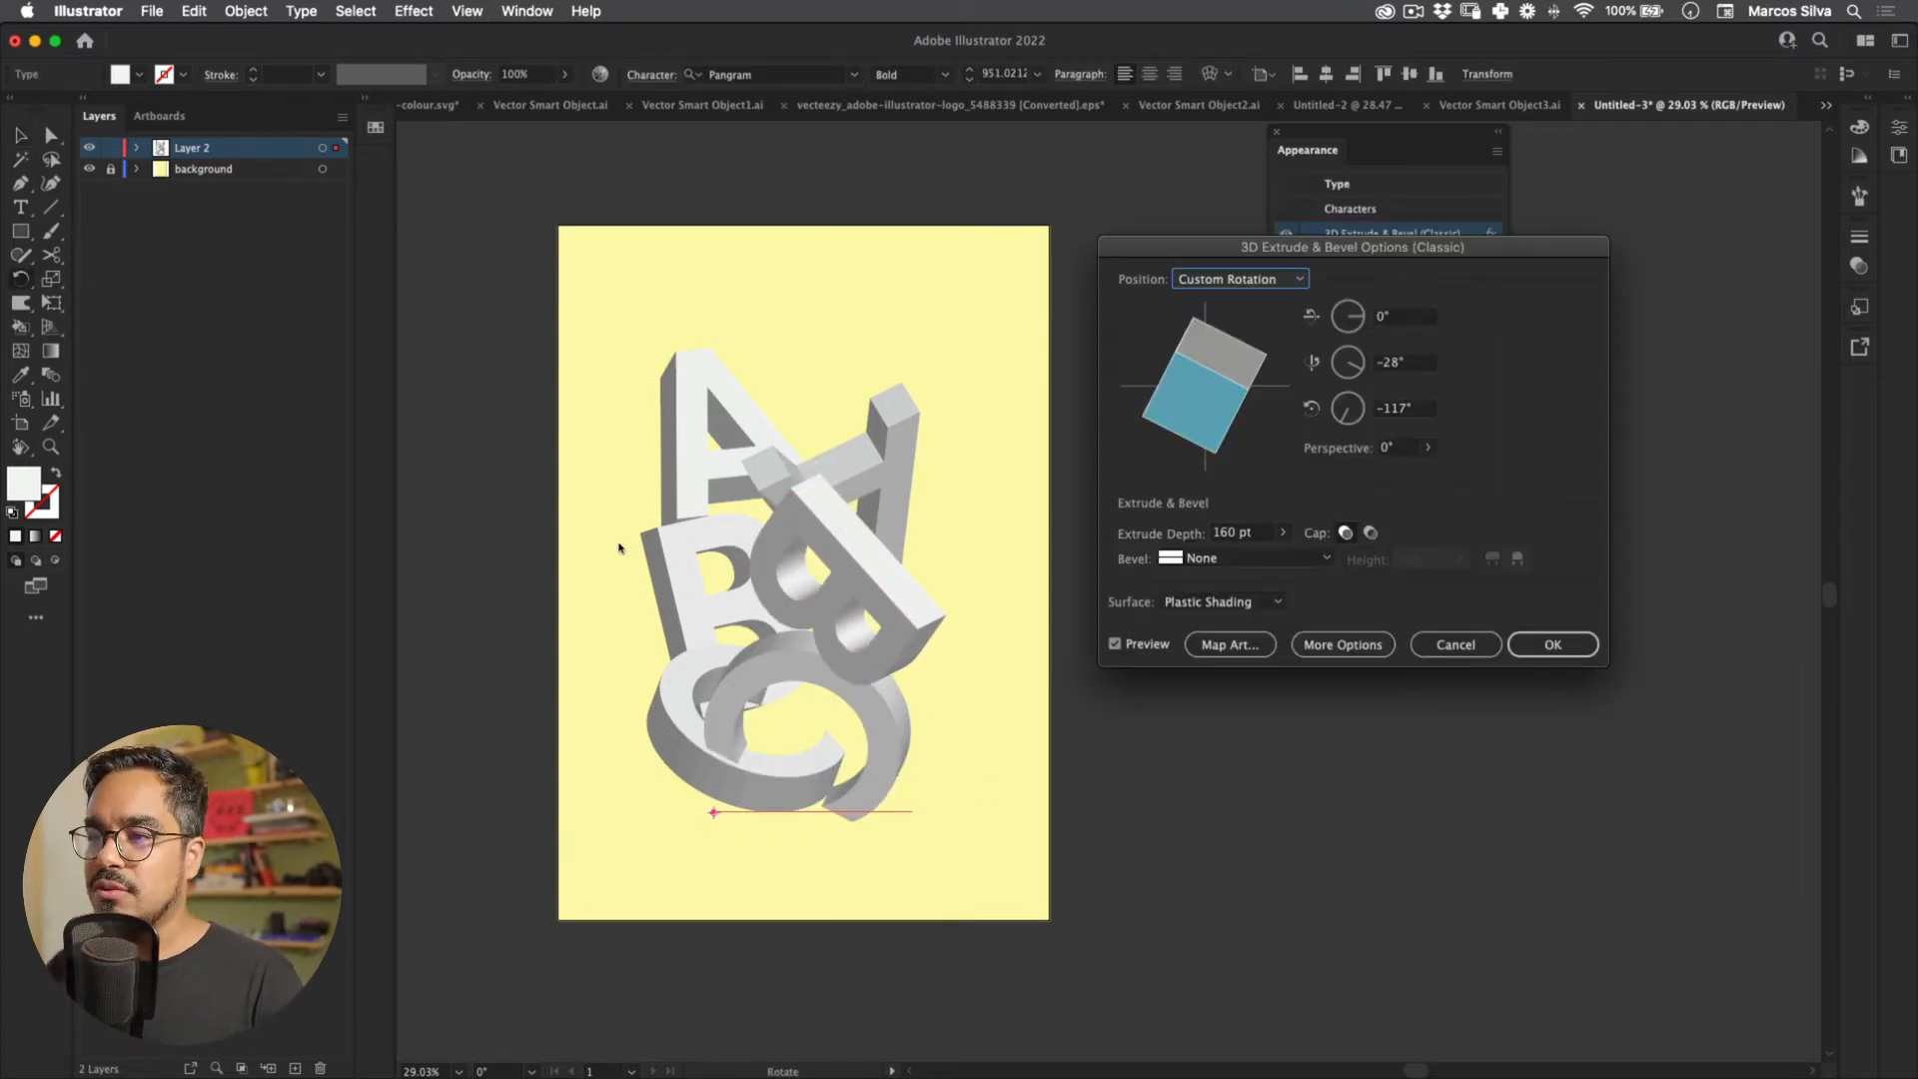
pyautogui.moveTo(1210, 370)
pyautogui.mouseDown()
pyautogui.moveTo(1224, 389)
pyautogui.moveTo(1187, 353)
pyautogui.mouseUp()
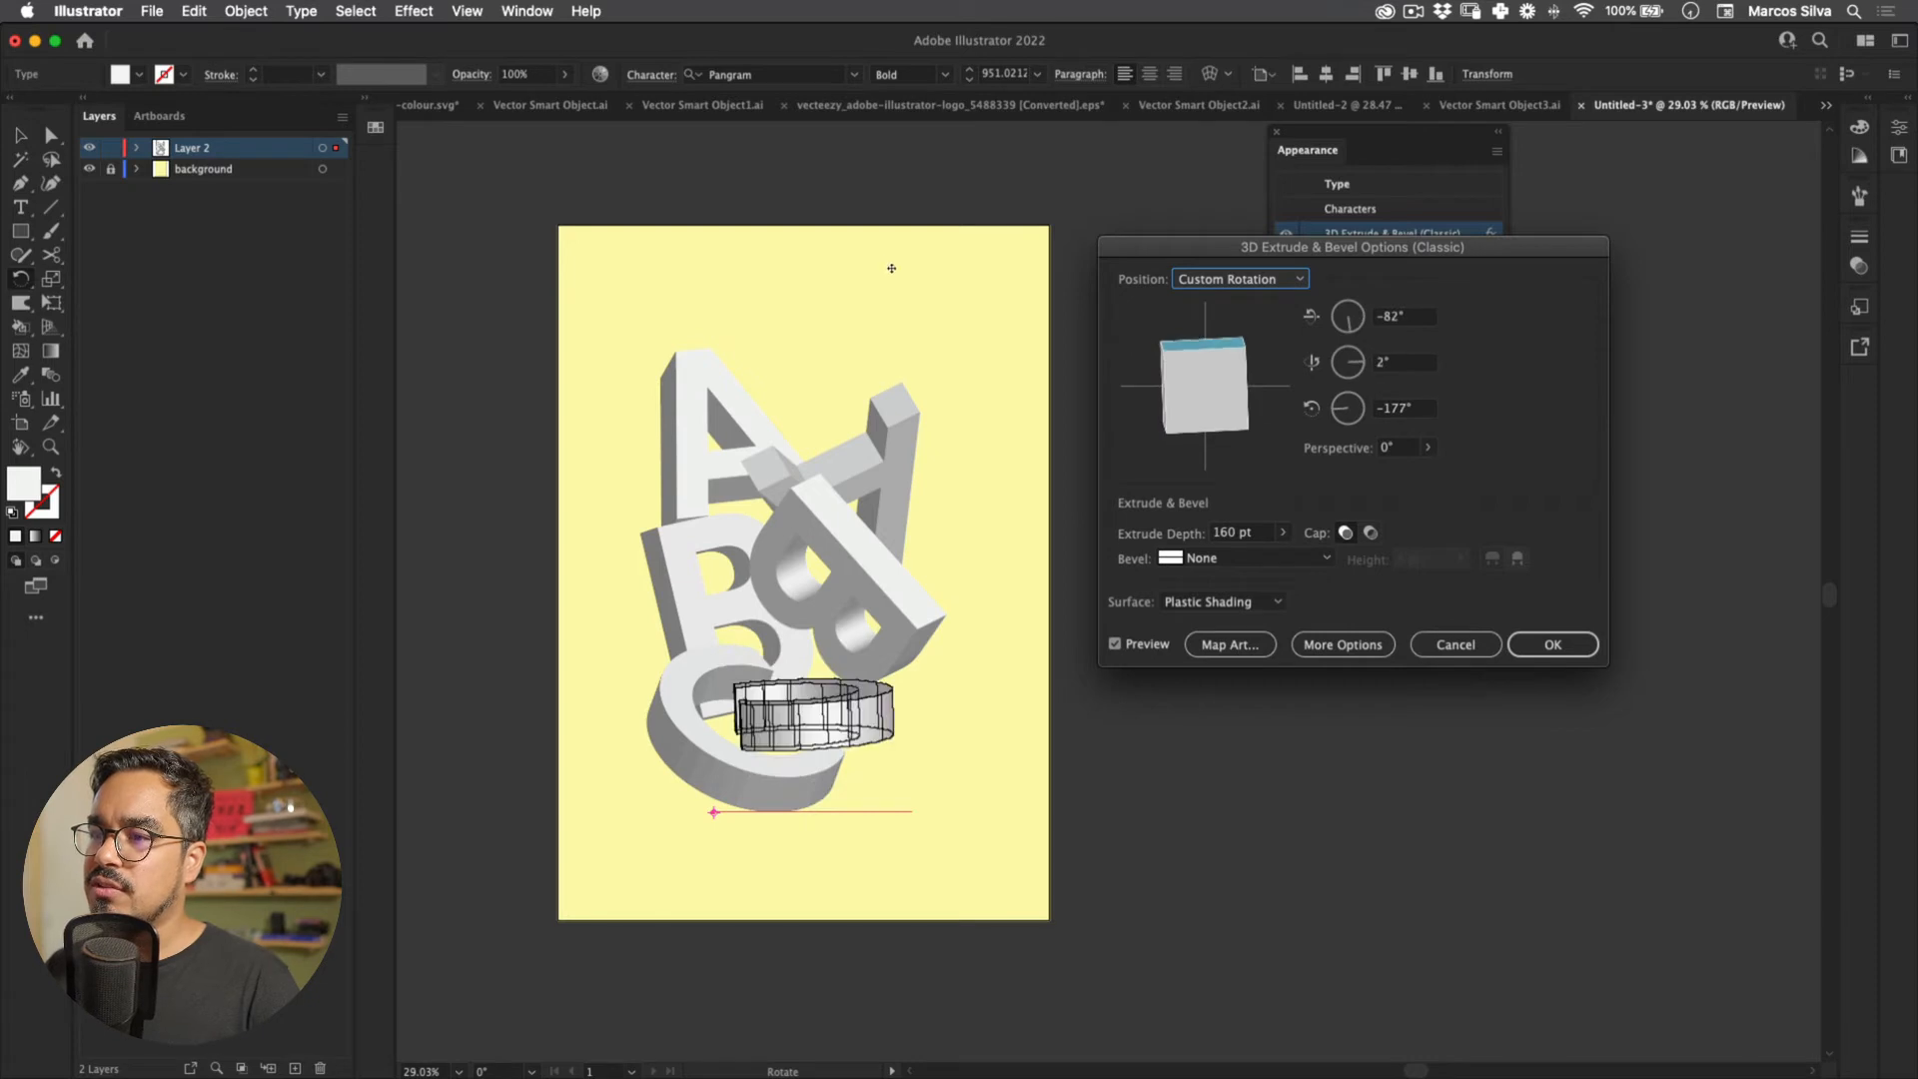
pyautogui.moveTo(897, 314); pyautogui.dragTo(896, 270)
pyautogui.click(1552, 645)
pyautogui.press('v')
pyautogui.click(974, 884)
pyautogui.moveTo(871, 784); pyautogui.dragTo(882, 791)
pyautogui.moveTo(803, 639); pyautogui.dragTo(823, 634)
pyautogui.press('super+z')
# Step: Set the left A's extrusion depth to 200 and reposition it slightly left
pyautogui.moveTo(1045, 304); pyautogui.dragTo(749, 779)
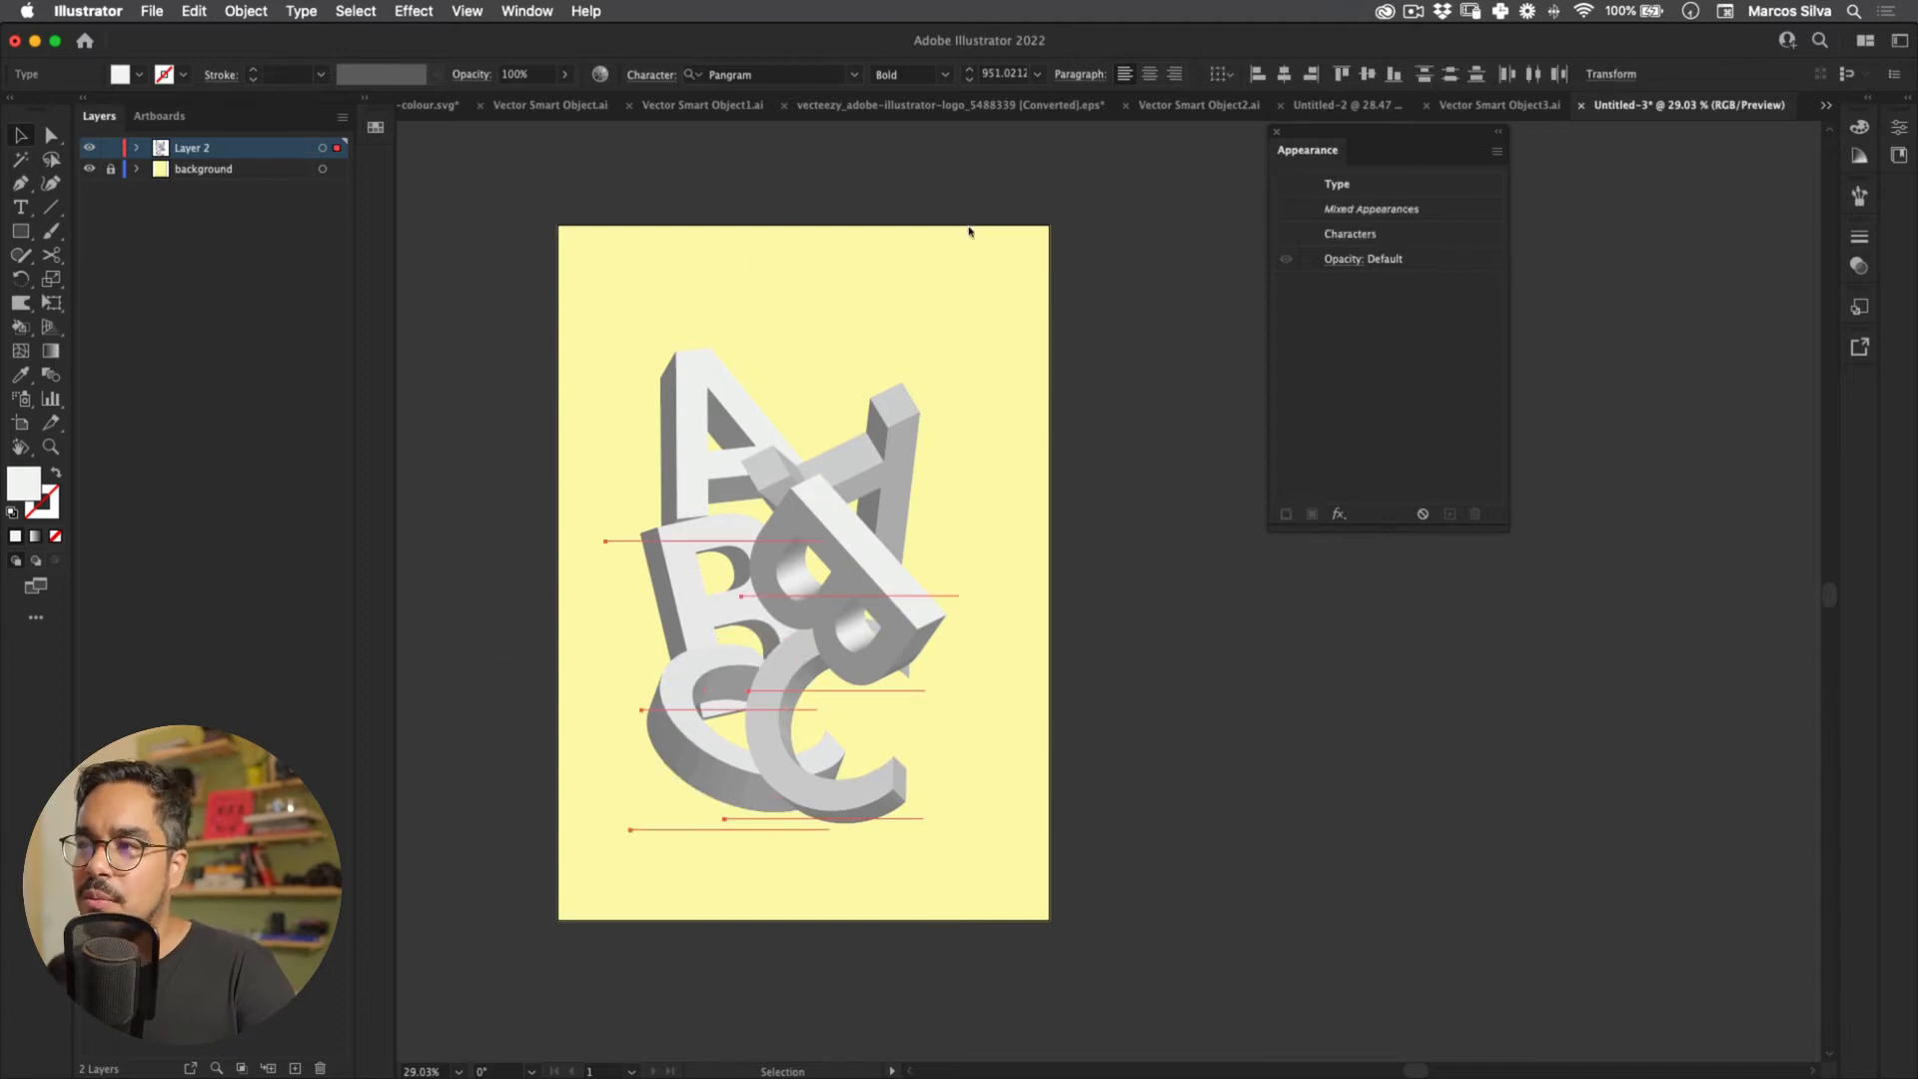
pyautogui.click(904, 391)
pyautogui.click(713, 386)
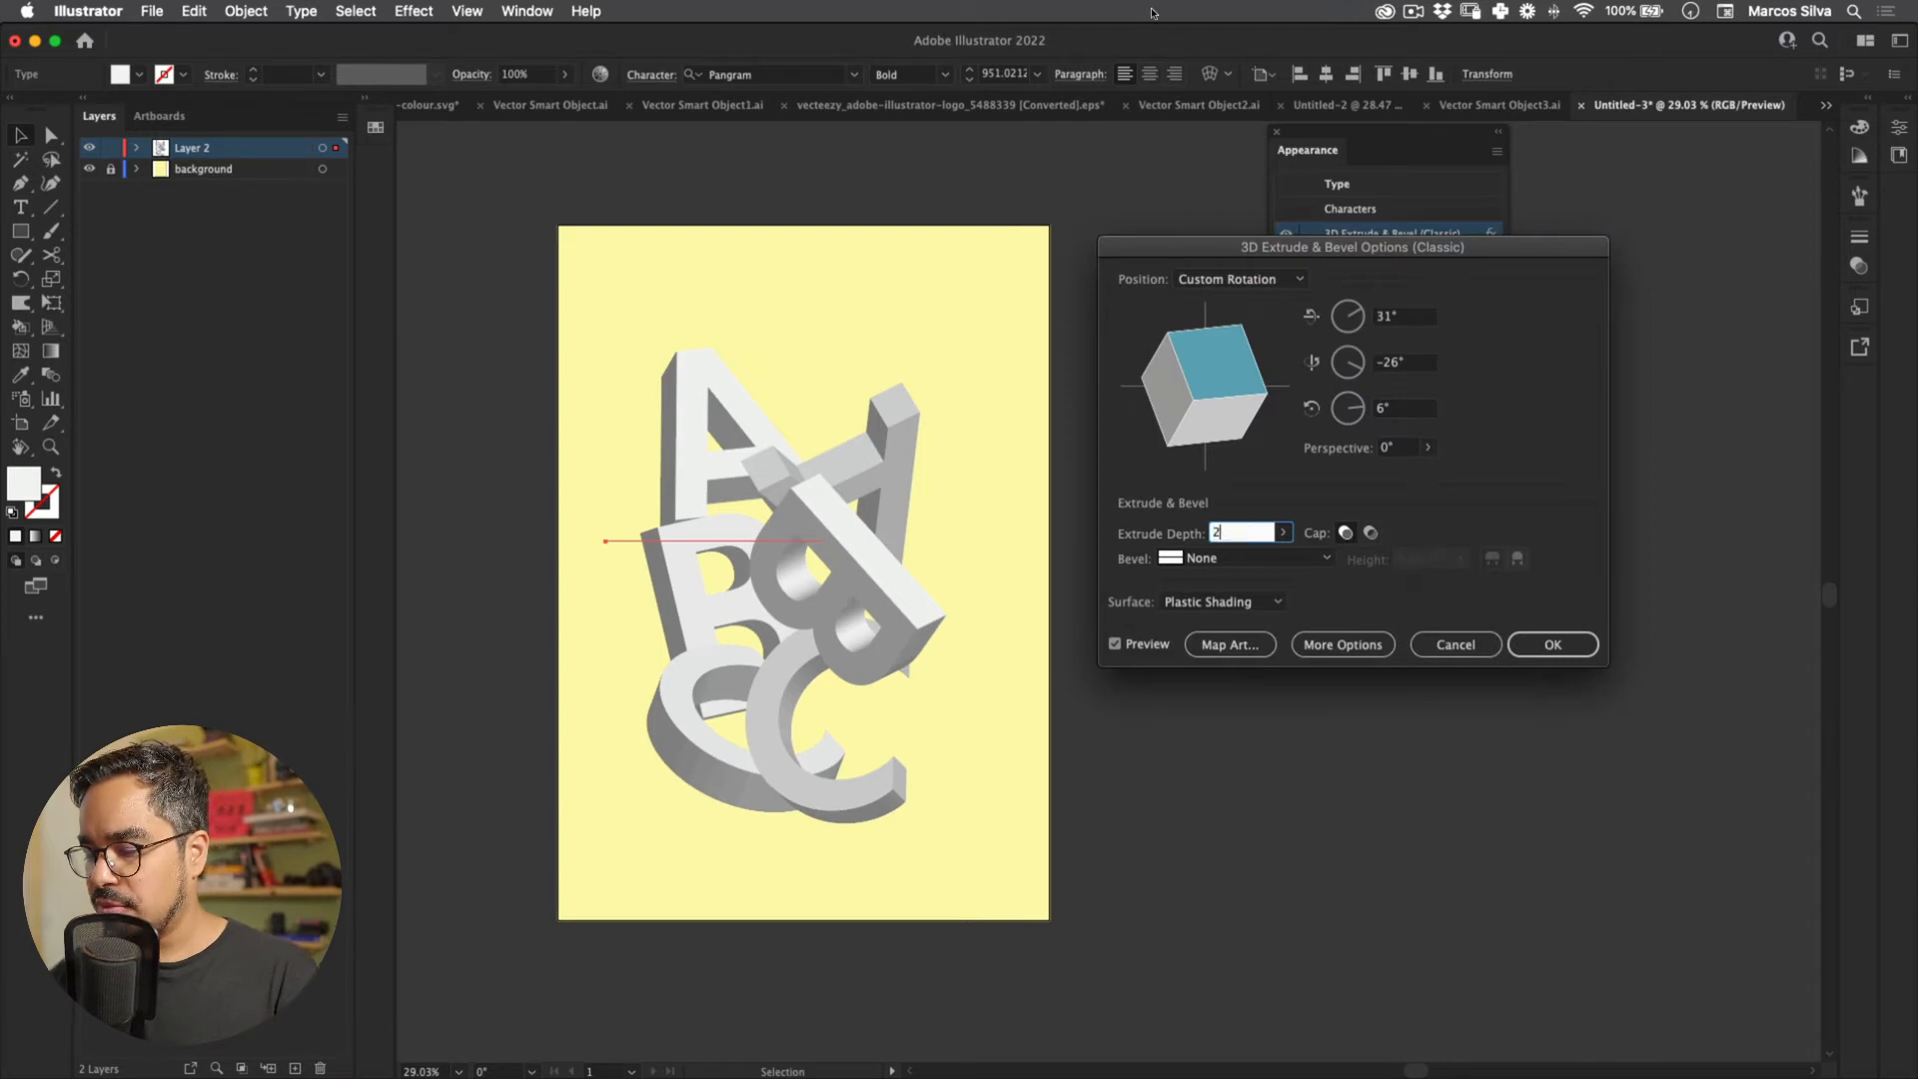
pyautogui.press('Return')
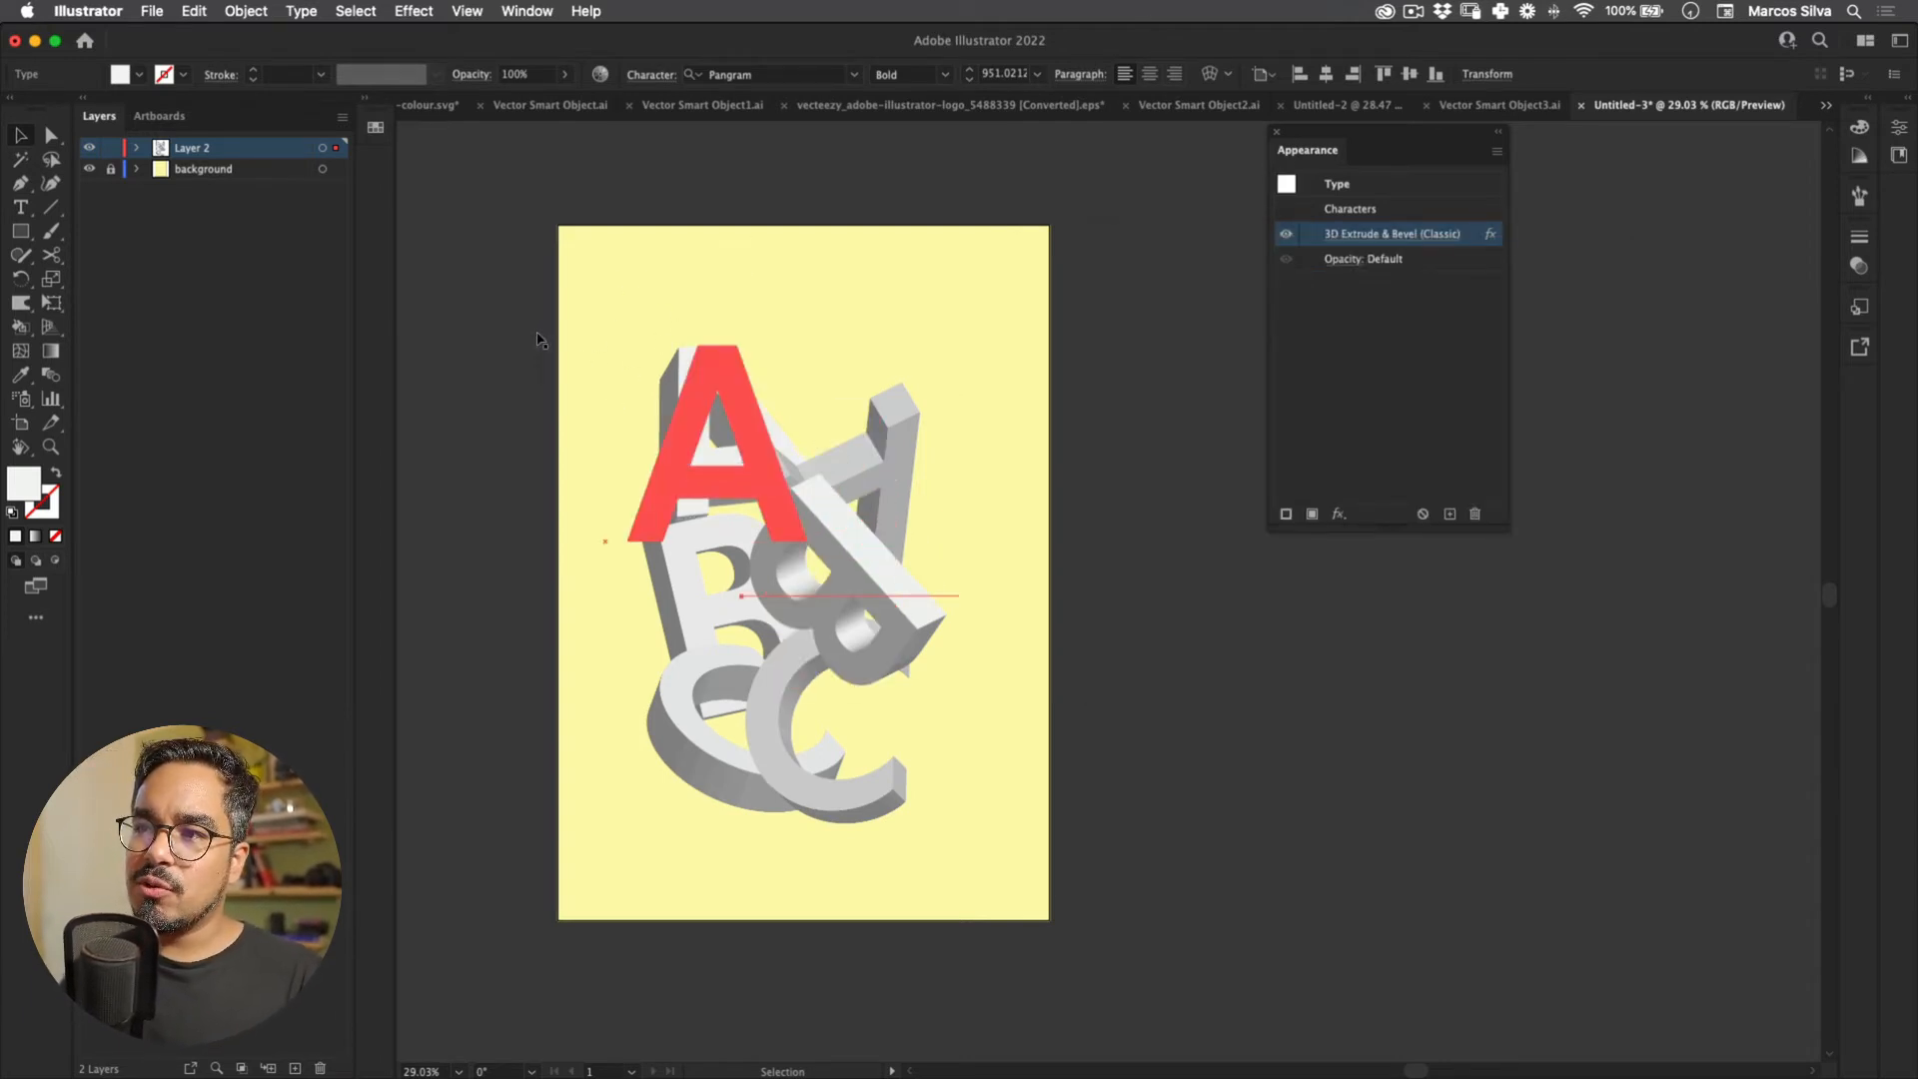
pyautogui.press('z')
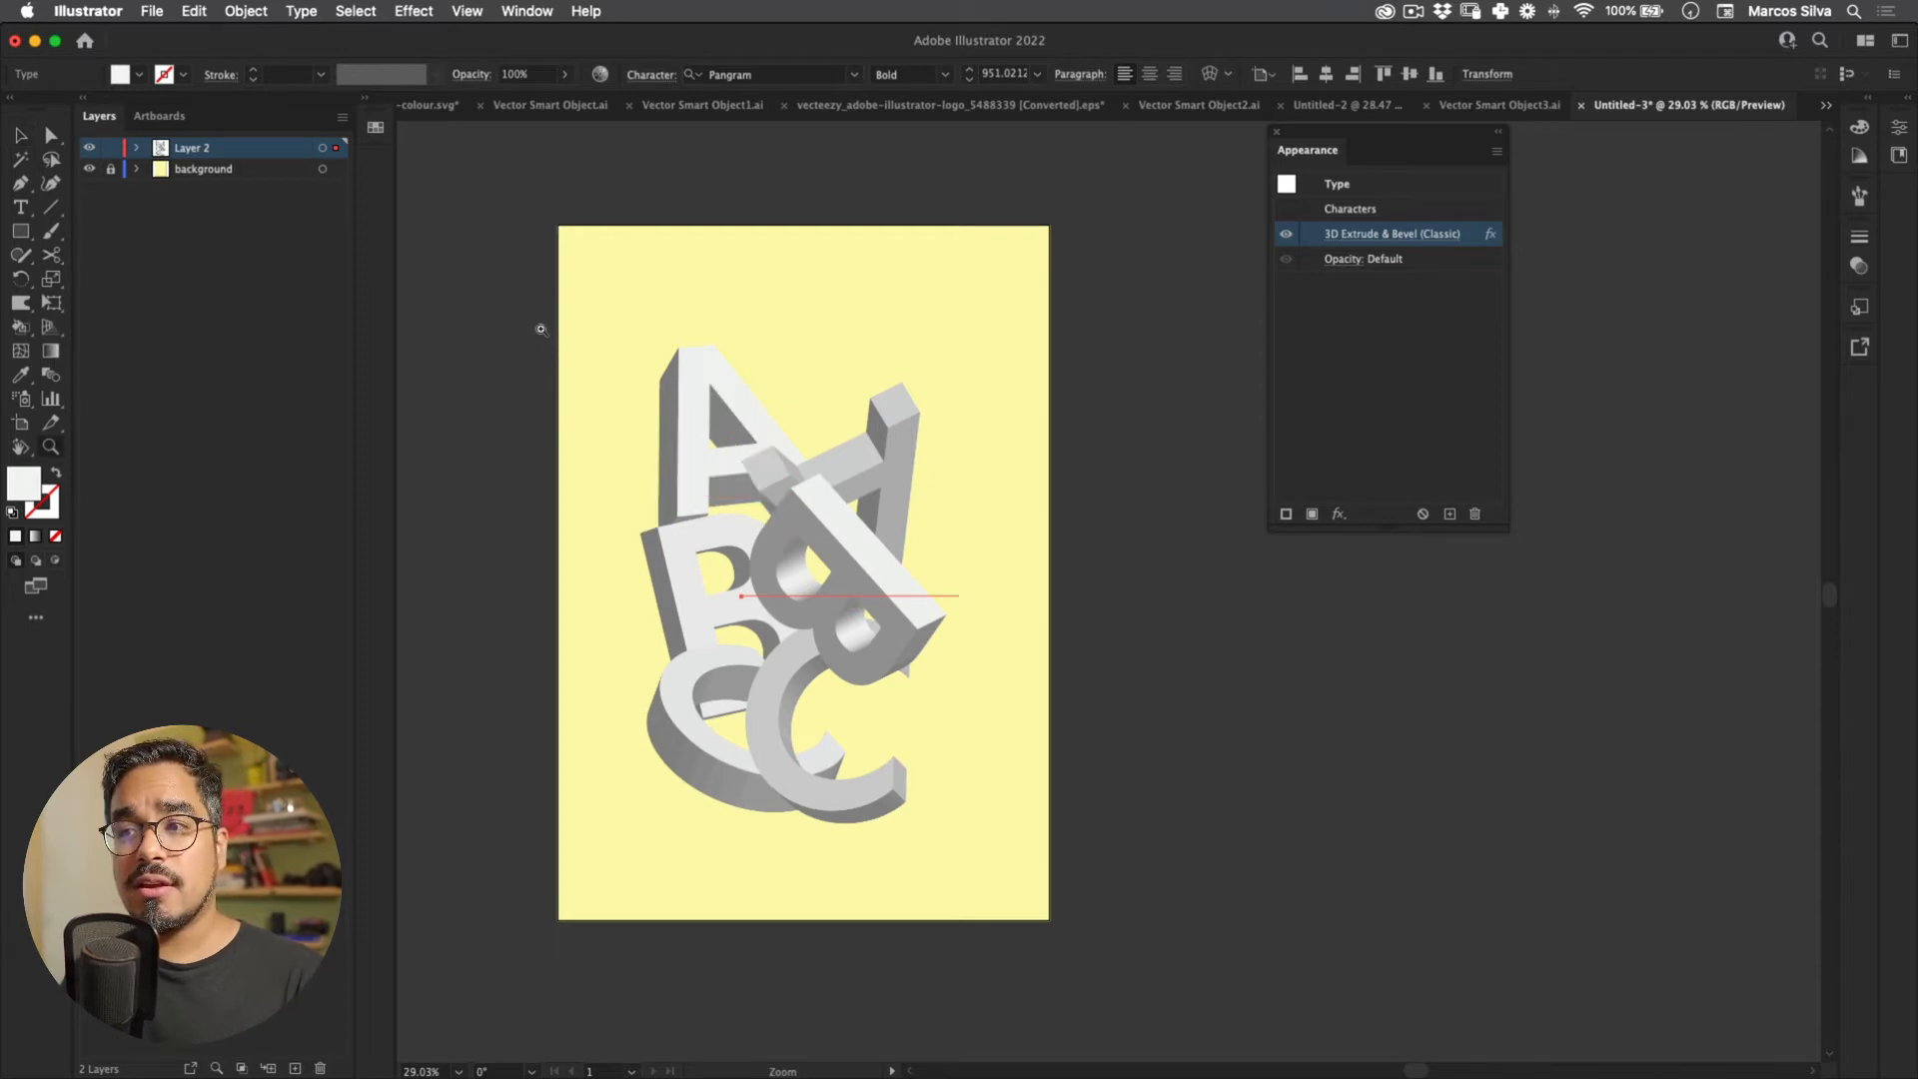
pyautogui.click(540, 329)
pyautogui.keyDown('alt'); pyautogui.click(526, 340); pyautogui.keyUp('alt')
pyautogui.moveTo(536, 344); pyautogui.dragTo(508, 331)
pyautogui.keyDown('alt'); pyautogui.click(507, 337); pyautogui.keyUp('alt')
pyautogui.press('v')
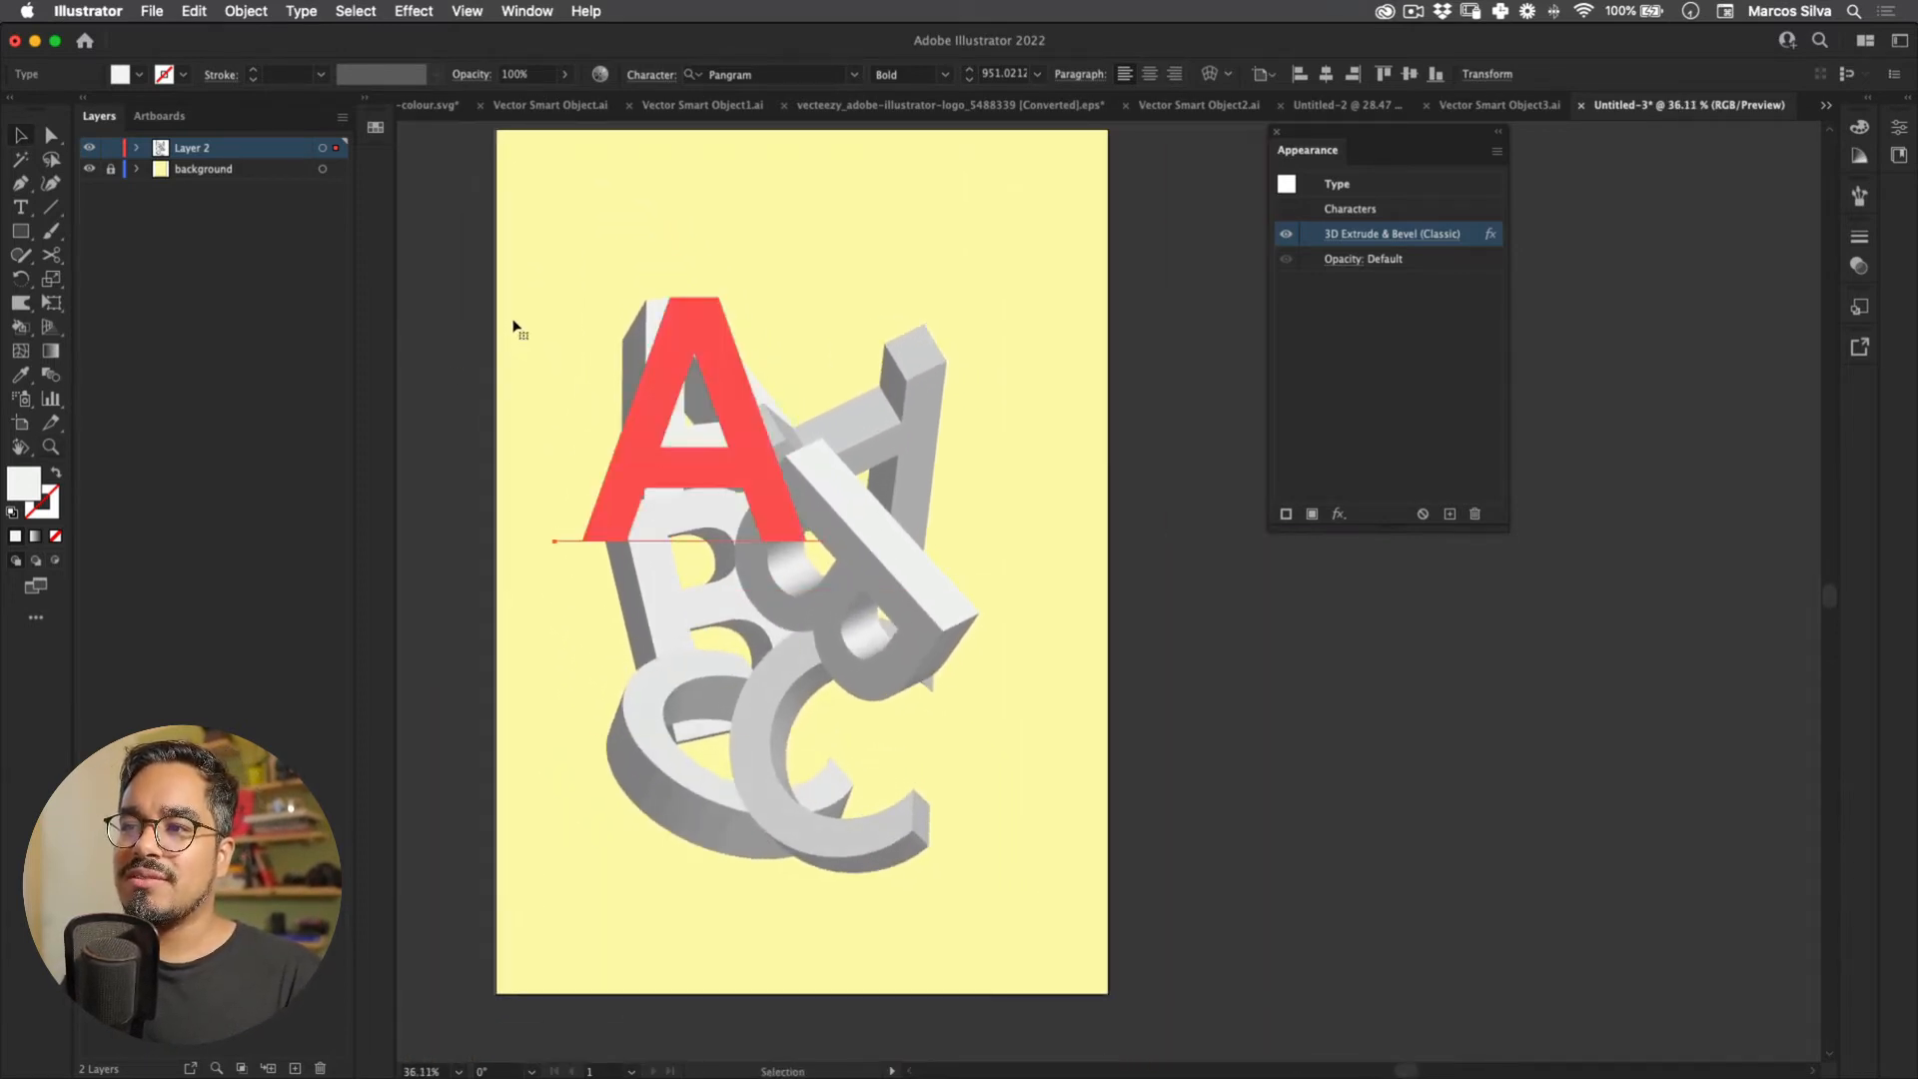
# Step: Move the B left and give it an extrusion depth of 200
pyautogui.moveTo(664, 384); pyautogui.dragTo(643, 395)
pyautogui.click(1391, 234)
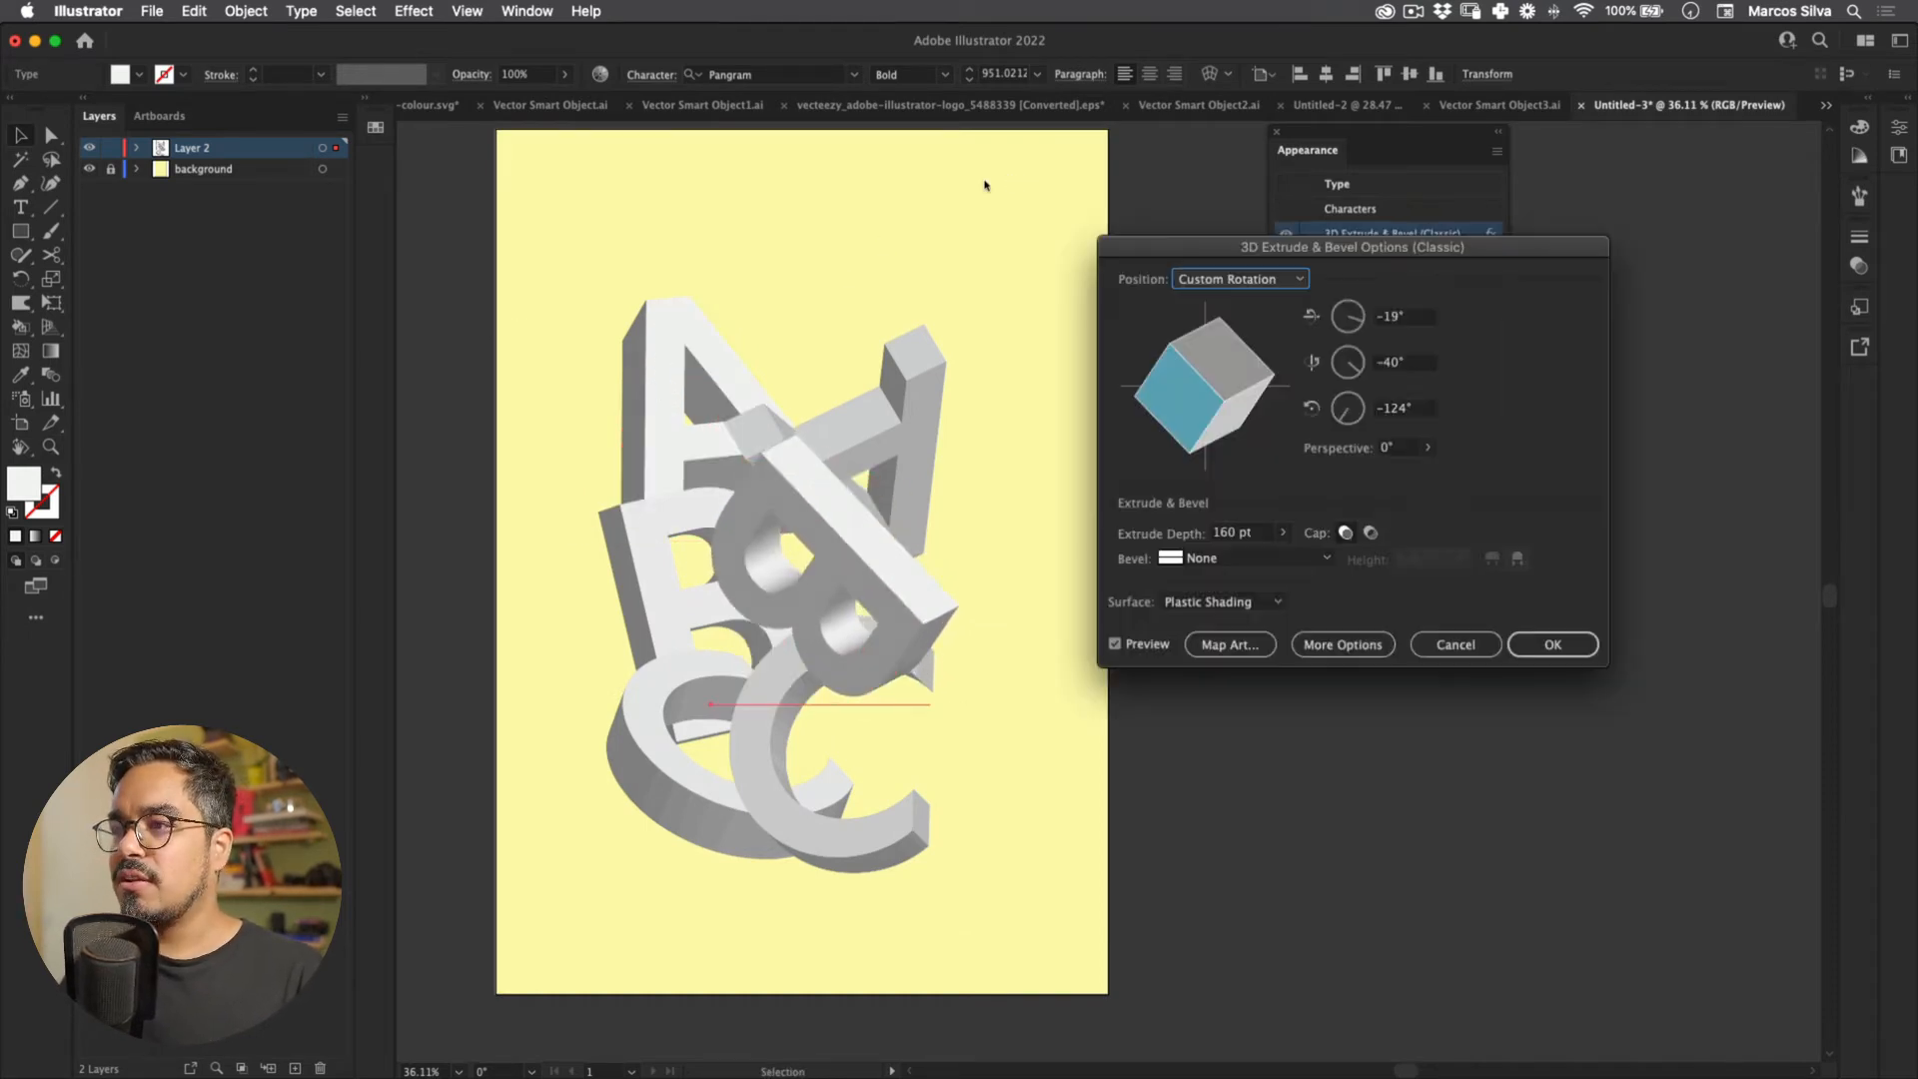
pyautogui.press('Tab')
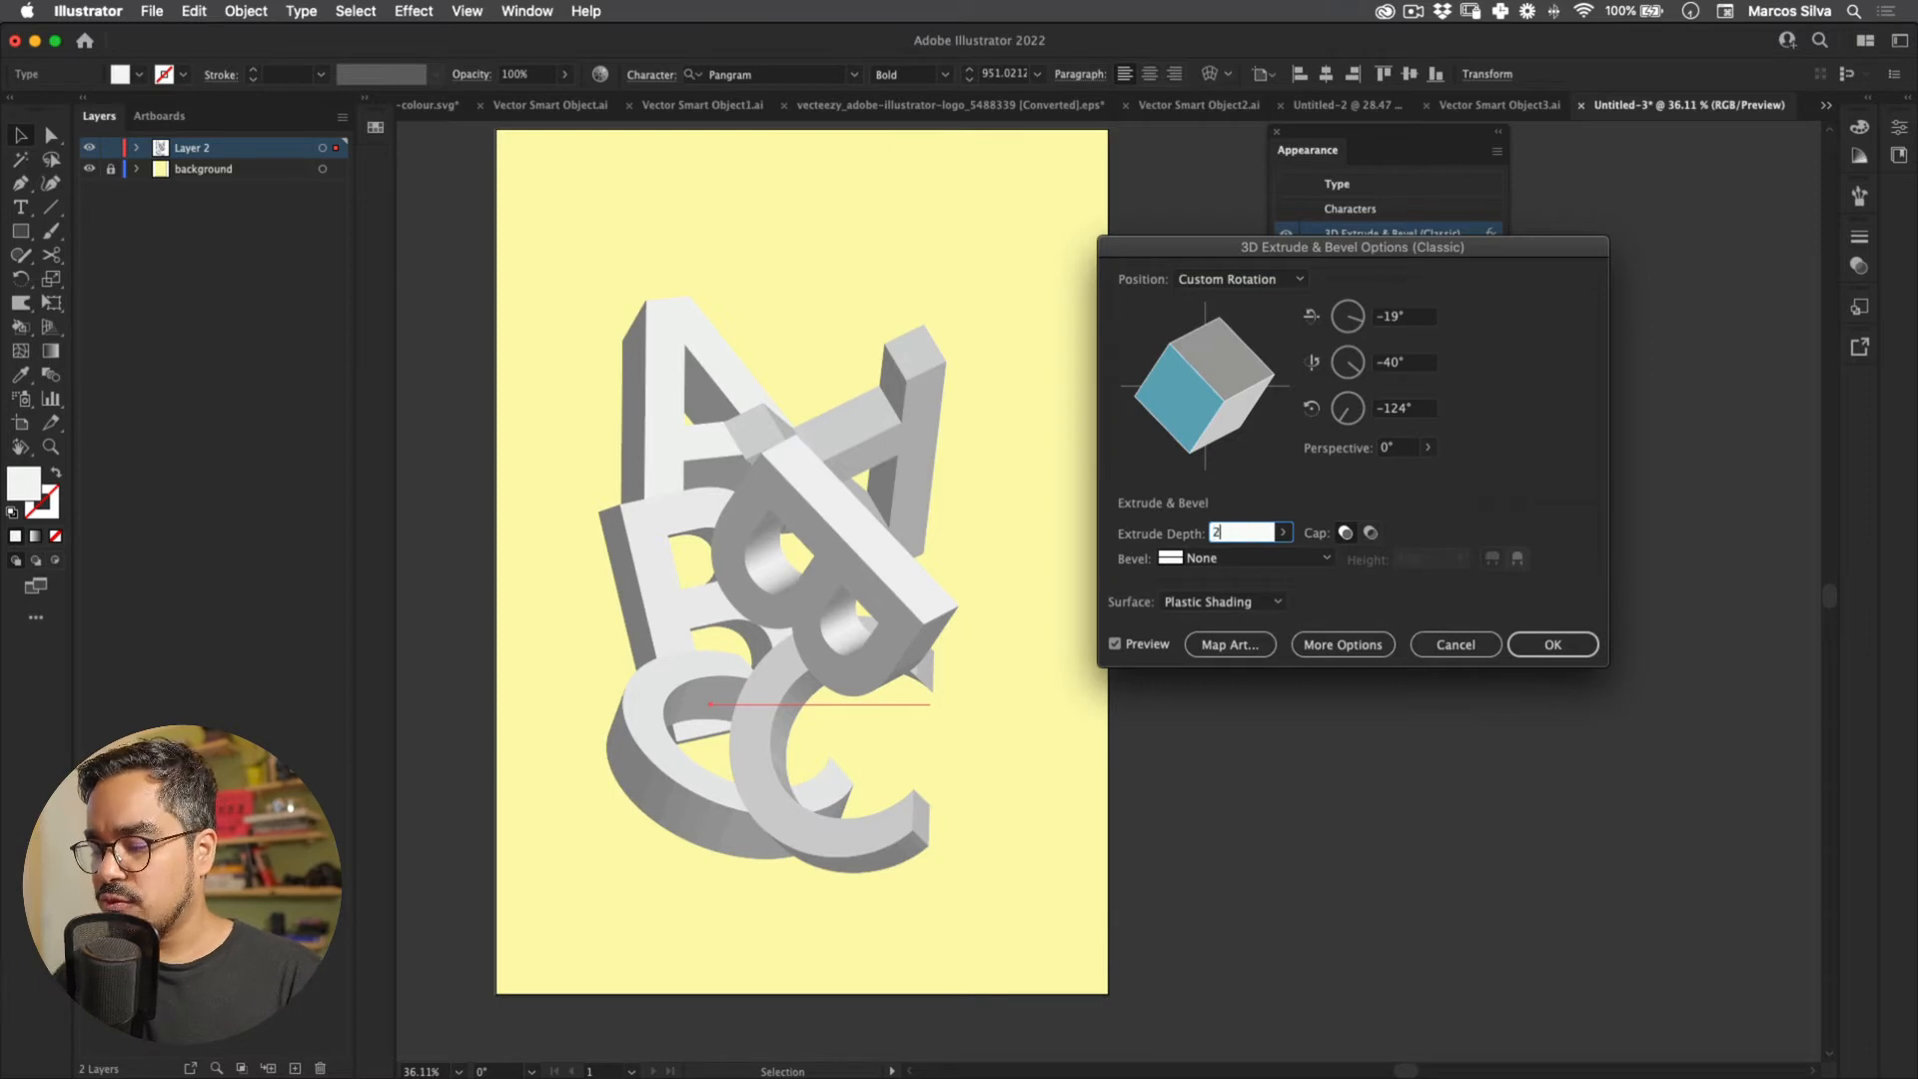
pyautogui.press('Return')
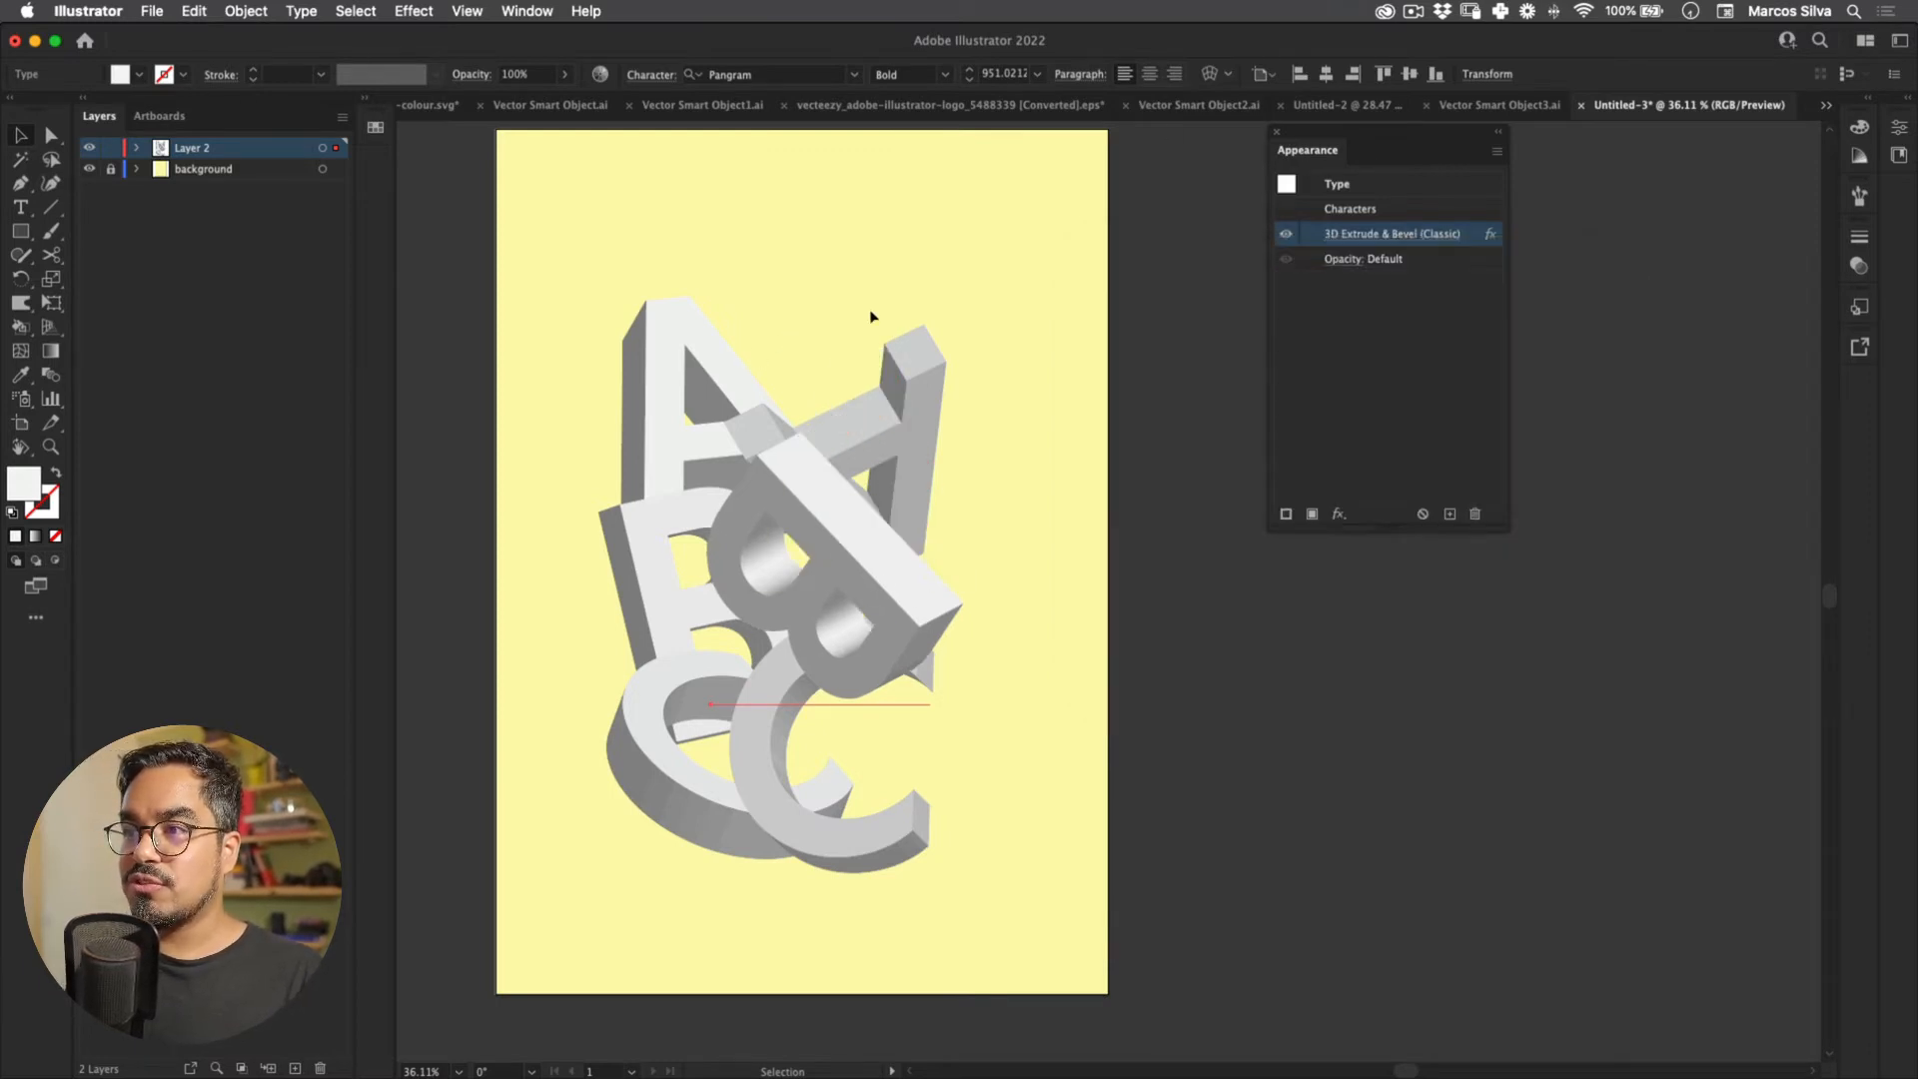
pyautogui.press('super+a')
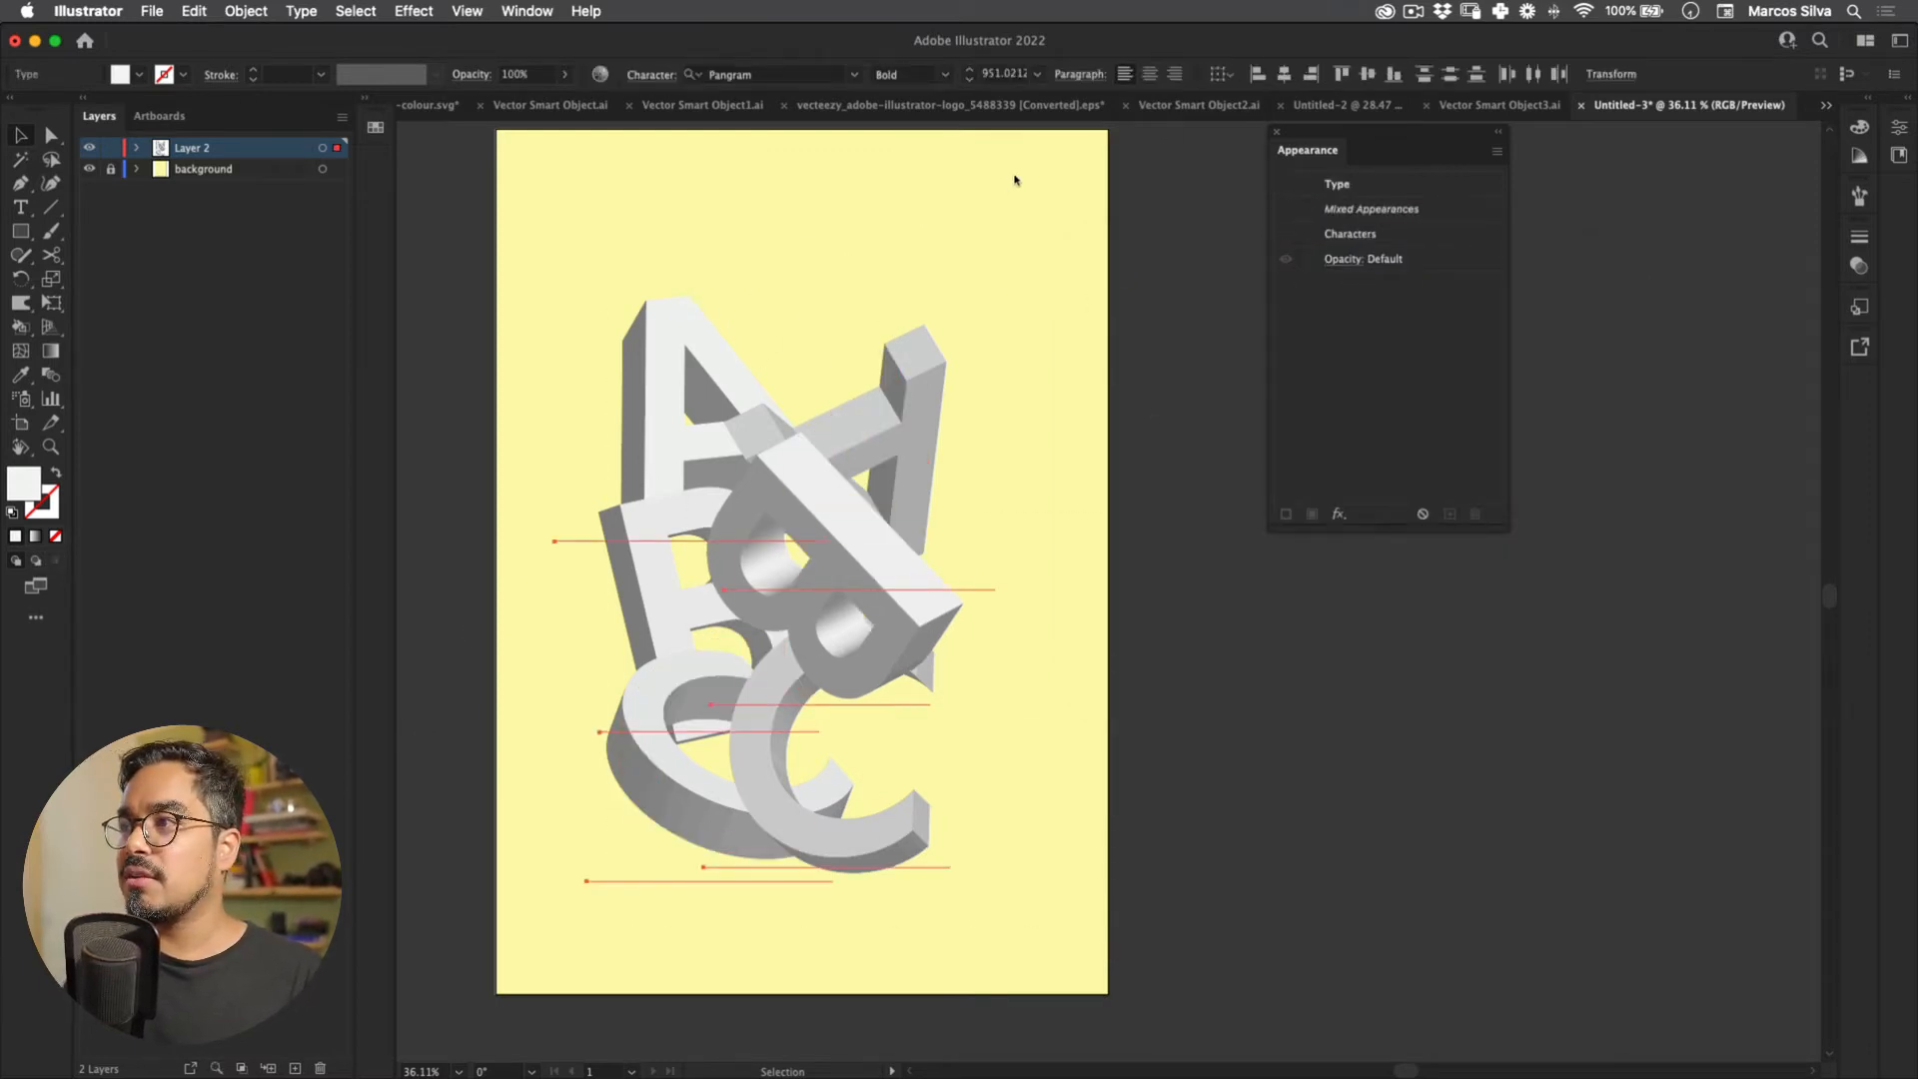
# Step: Set the left C's extrusion depth to 20 and nudge it slightly left
pyautogui.click(645, 460)
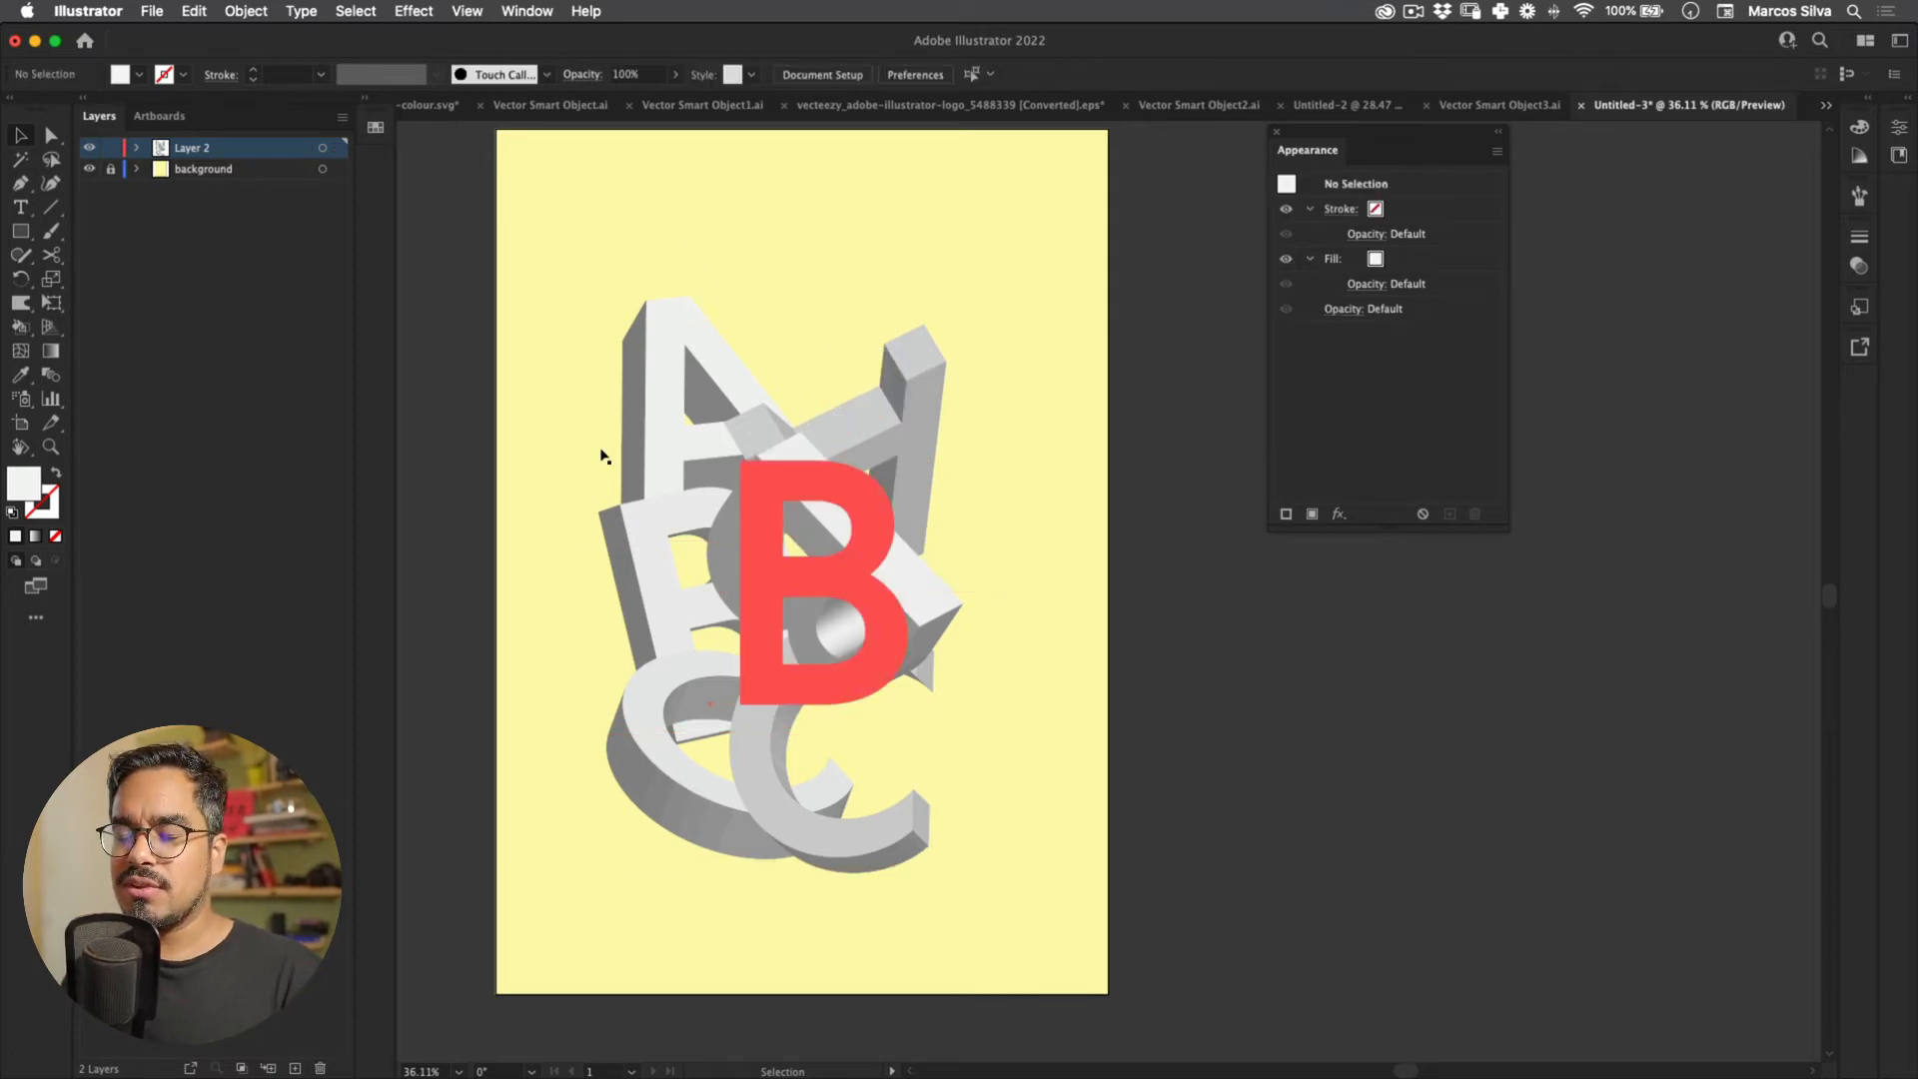
pyautogui.click(495, 445)
pyautogui.click(1392, 233)
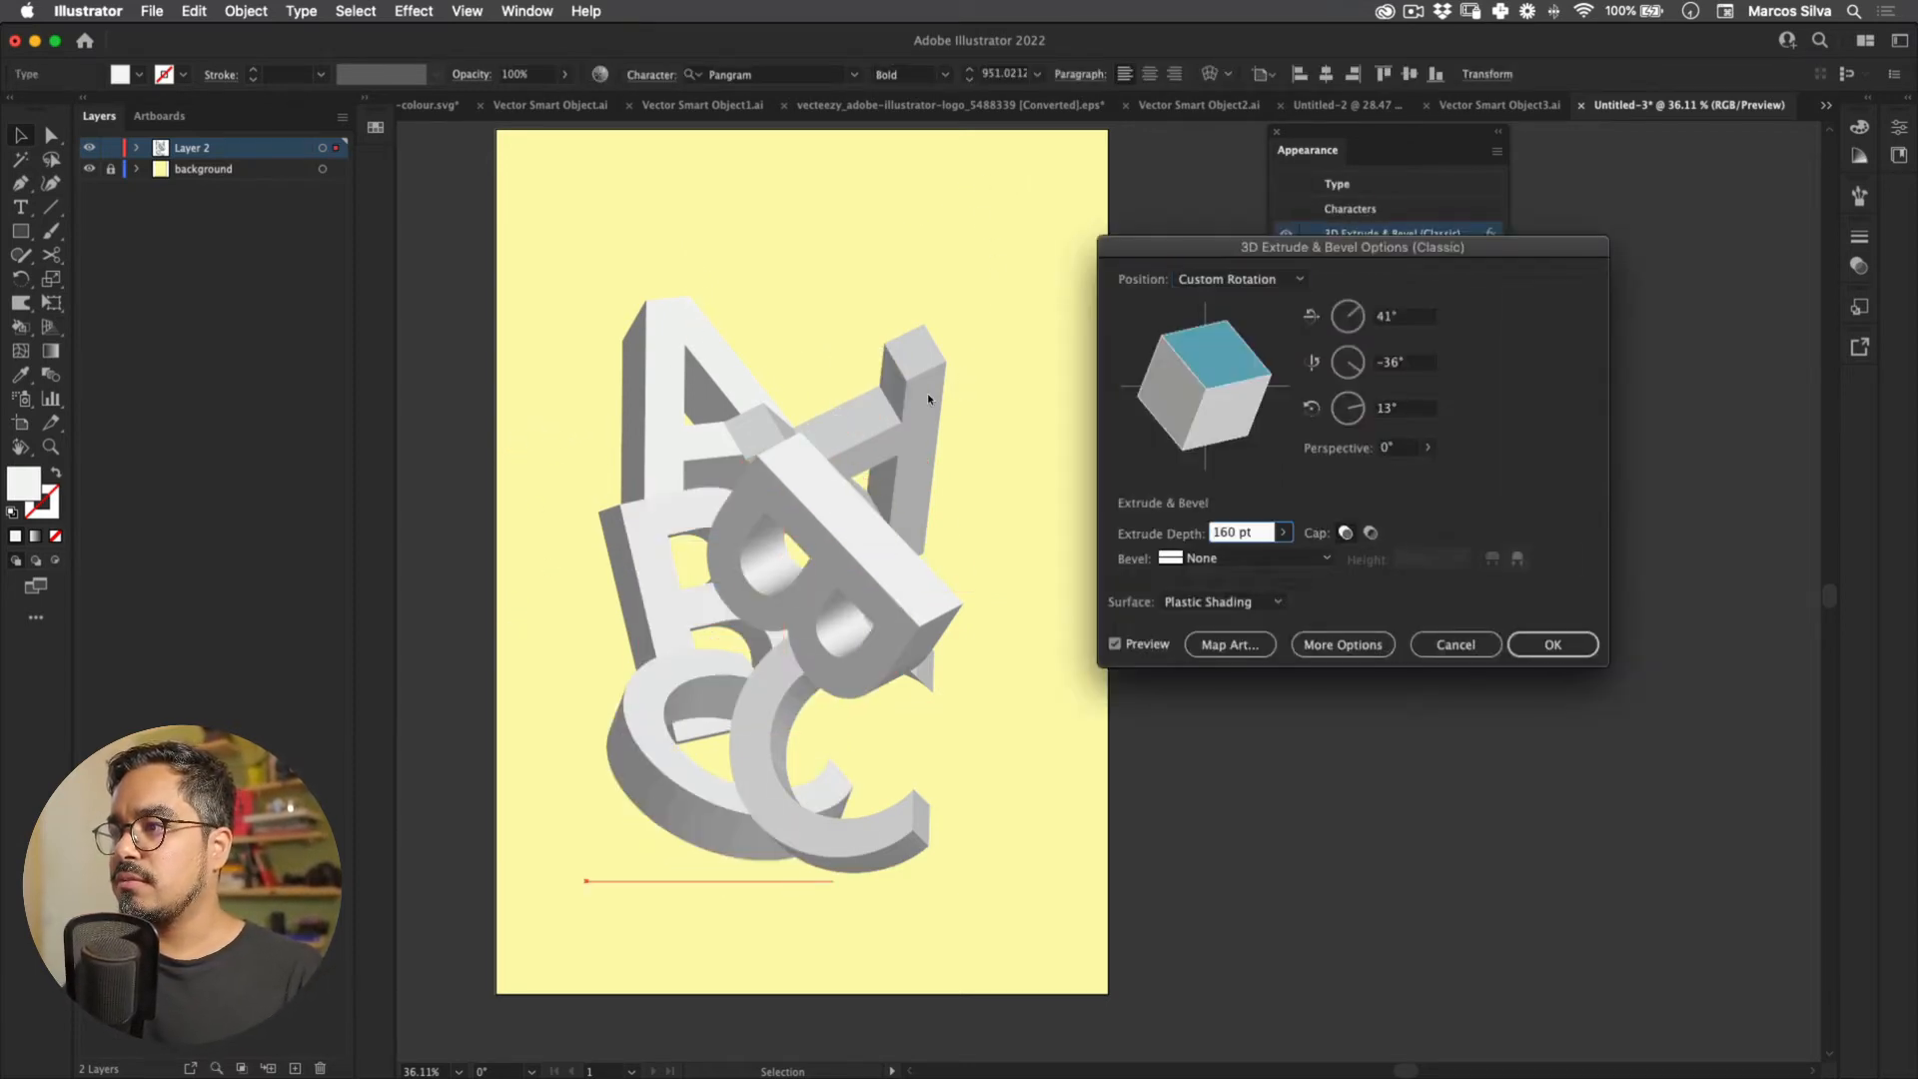
pyautogui.press('Return')
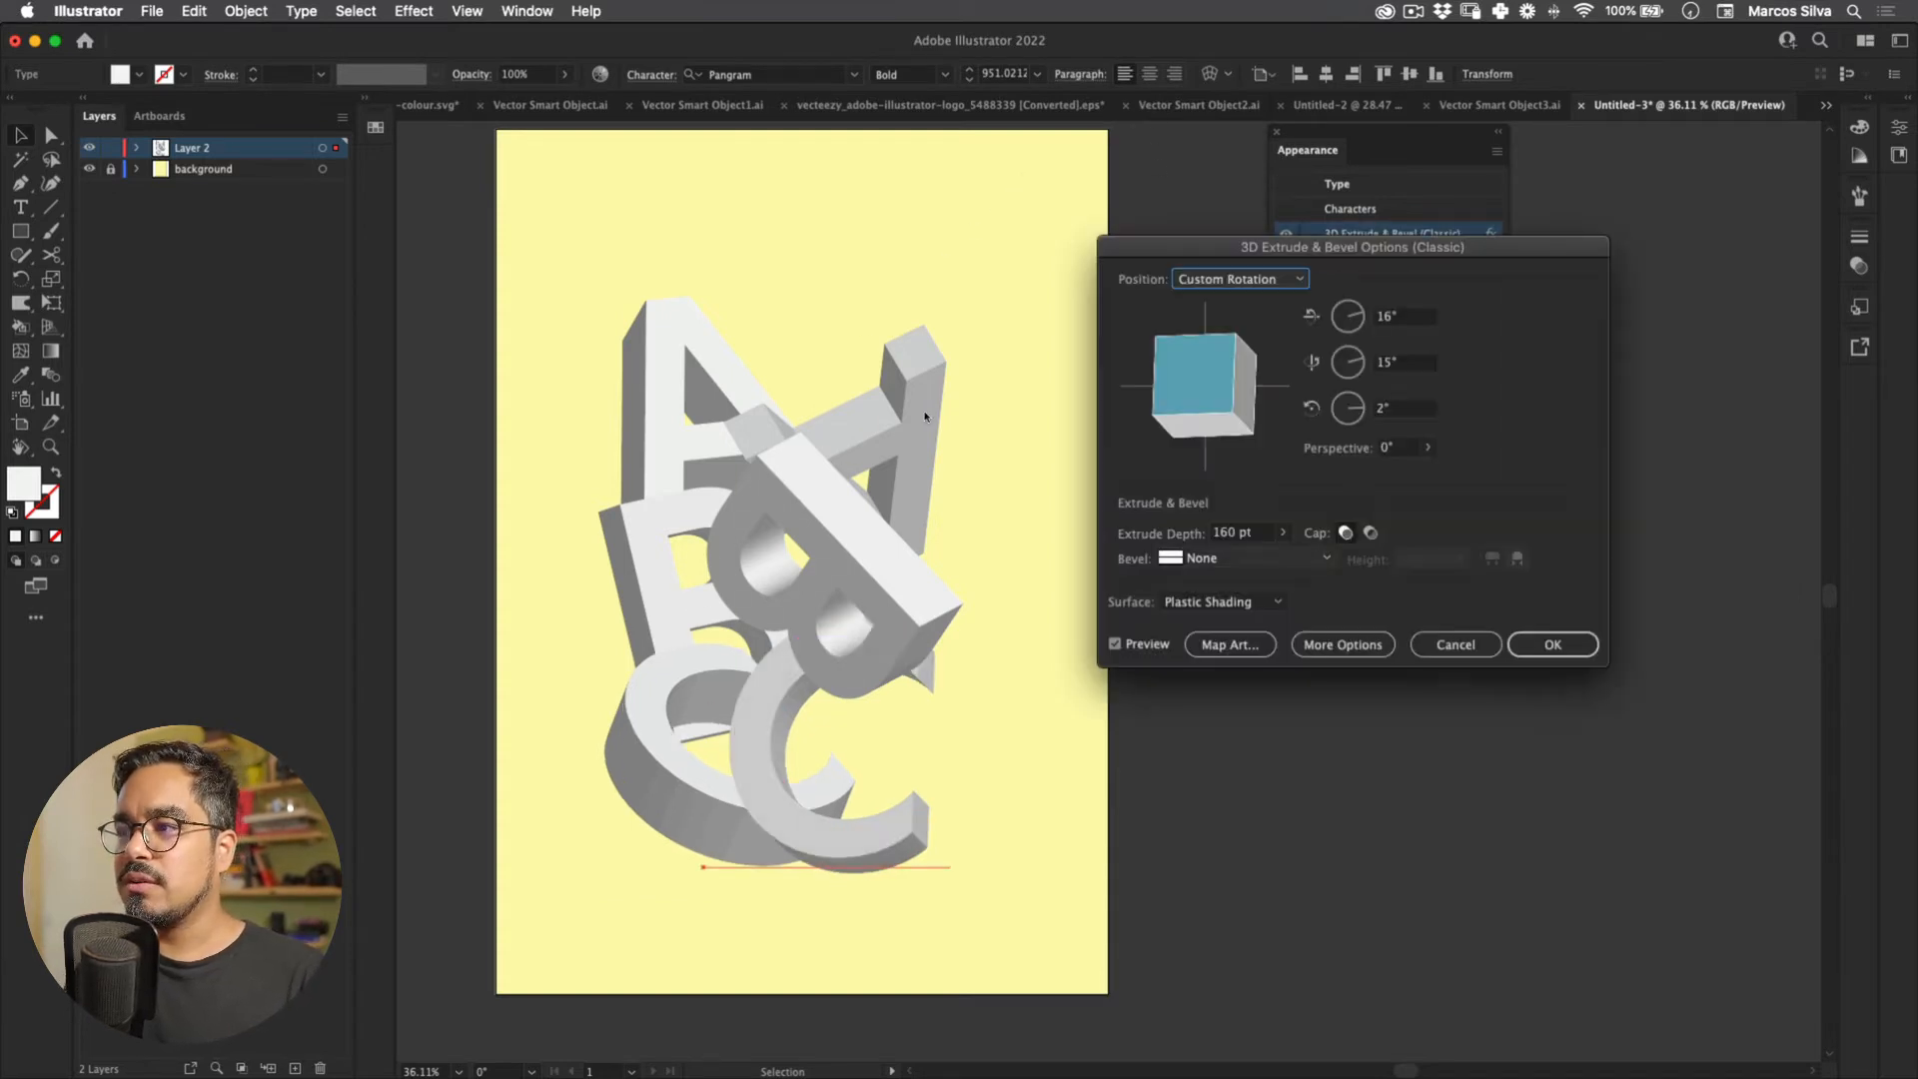
pyautogui.press('Return')
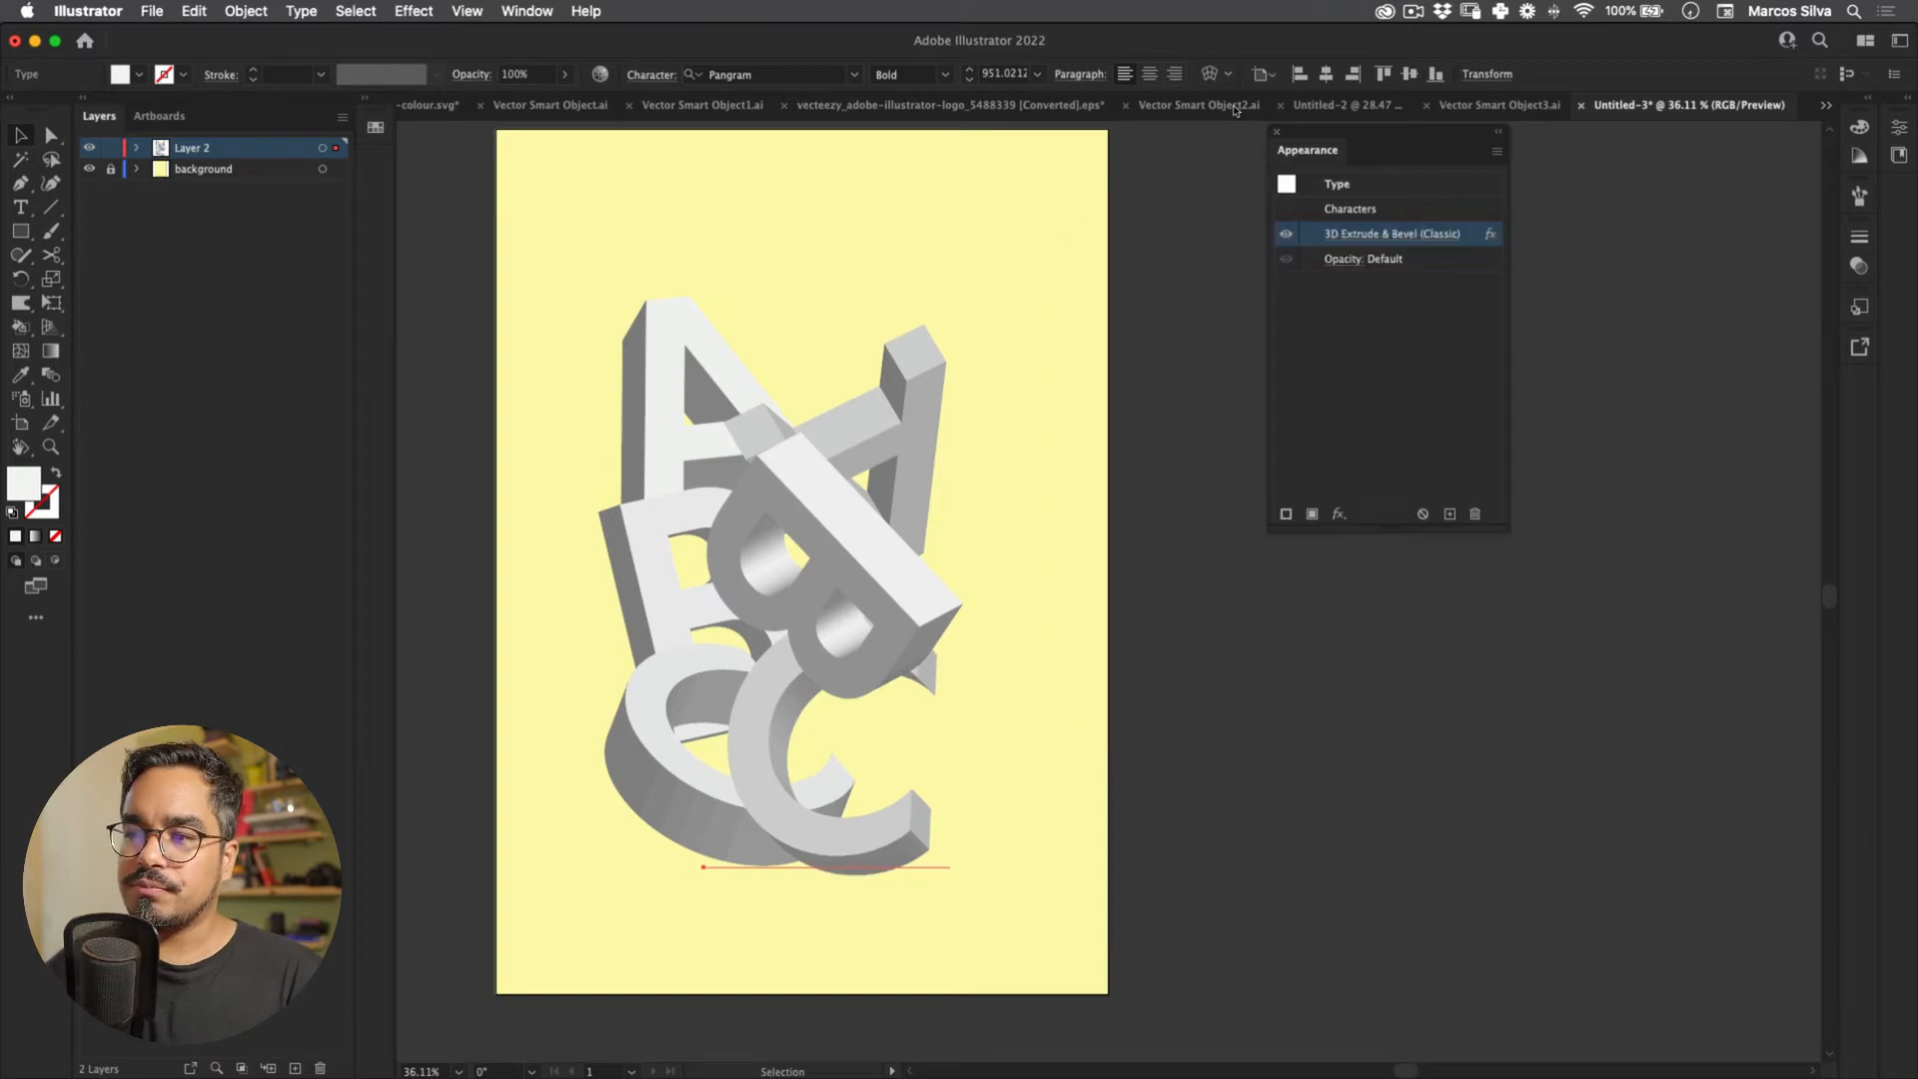
pyautogui.moveTo(523, 453); pyautogui.dragTo(519, 452)
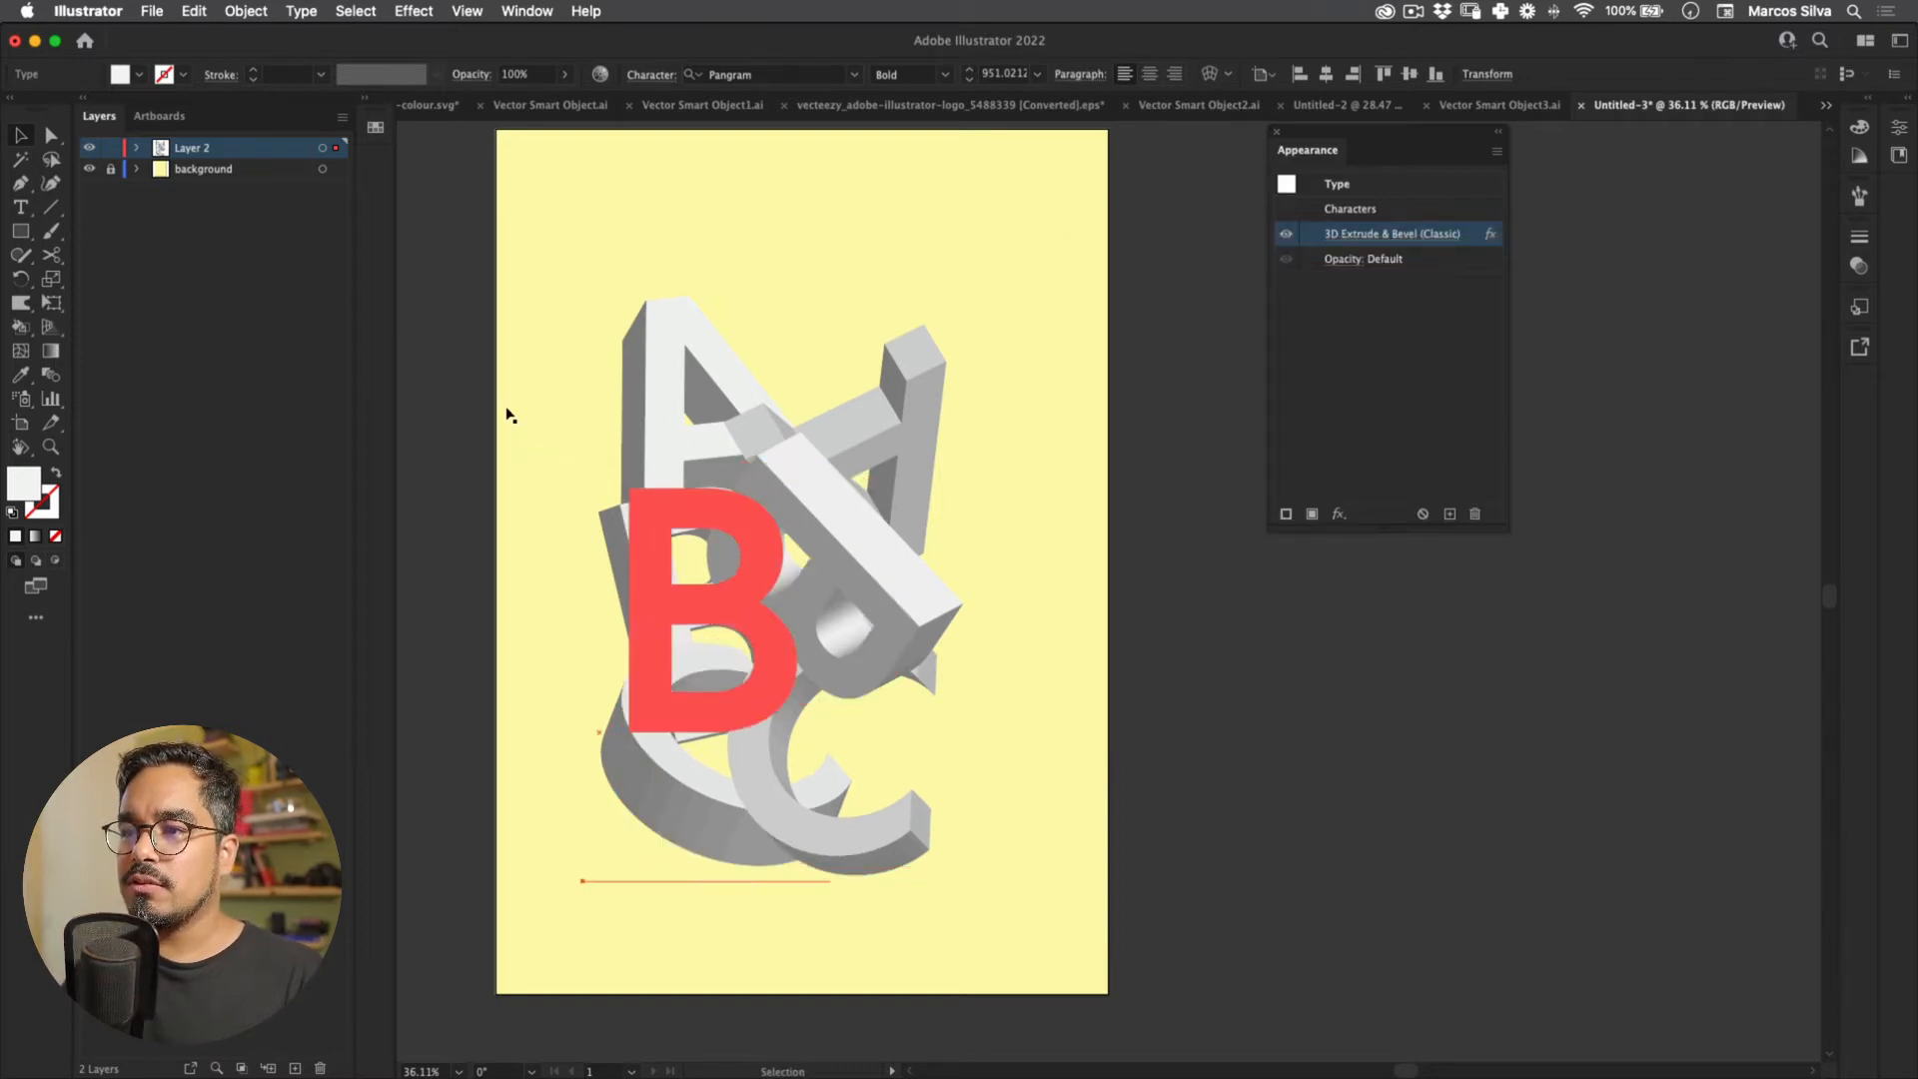
# Step: Apply a 3D Extrude & Bevel effect to the flat red B
pyautogui.click(506, 410)
pyautogui.click(1391, 234)
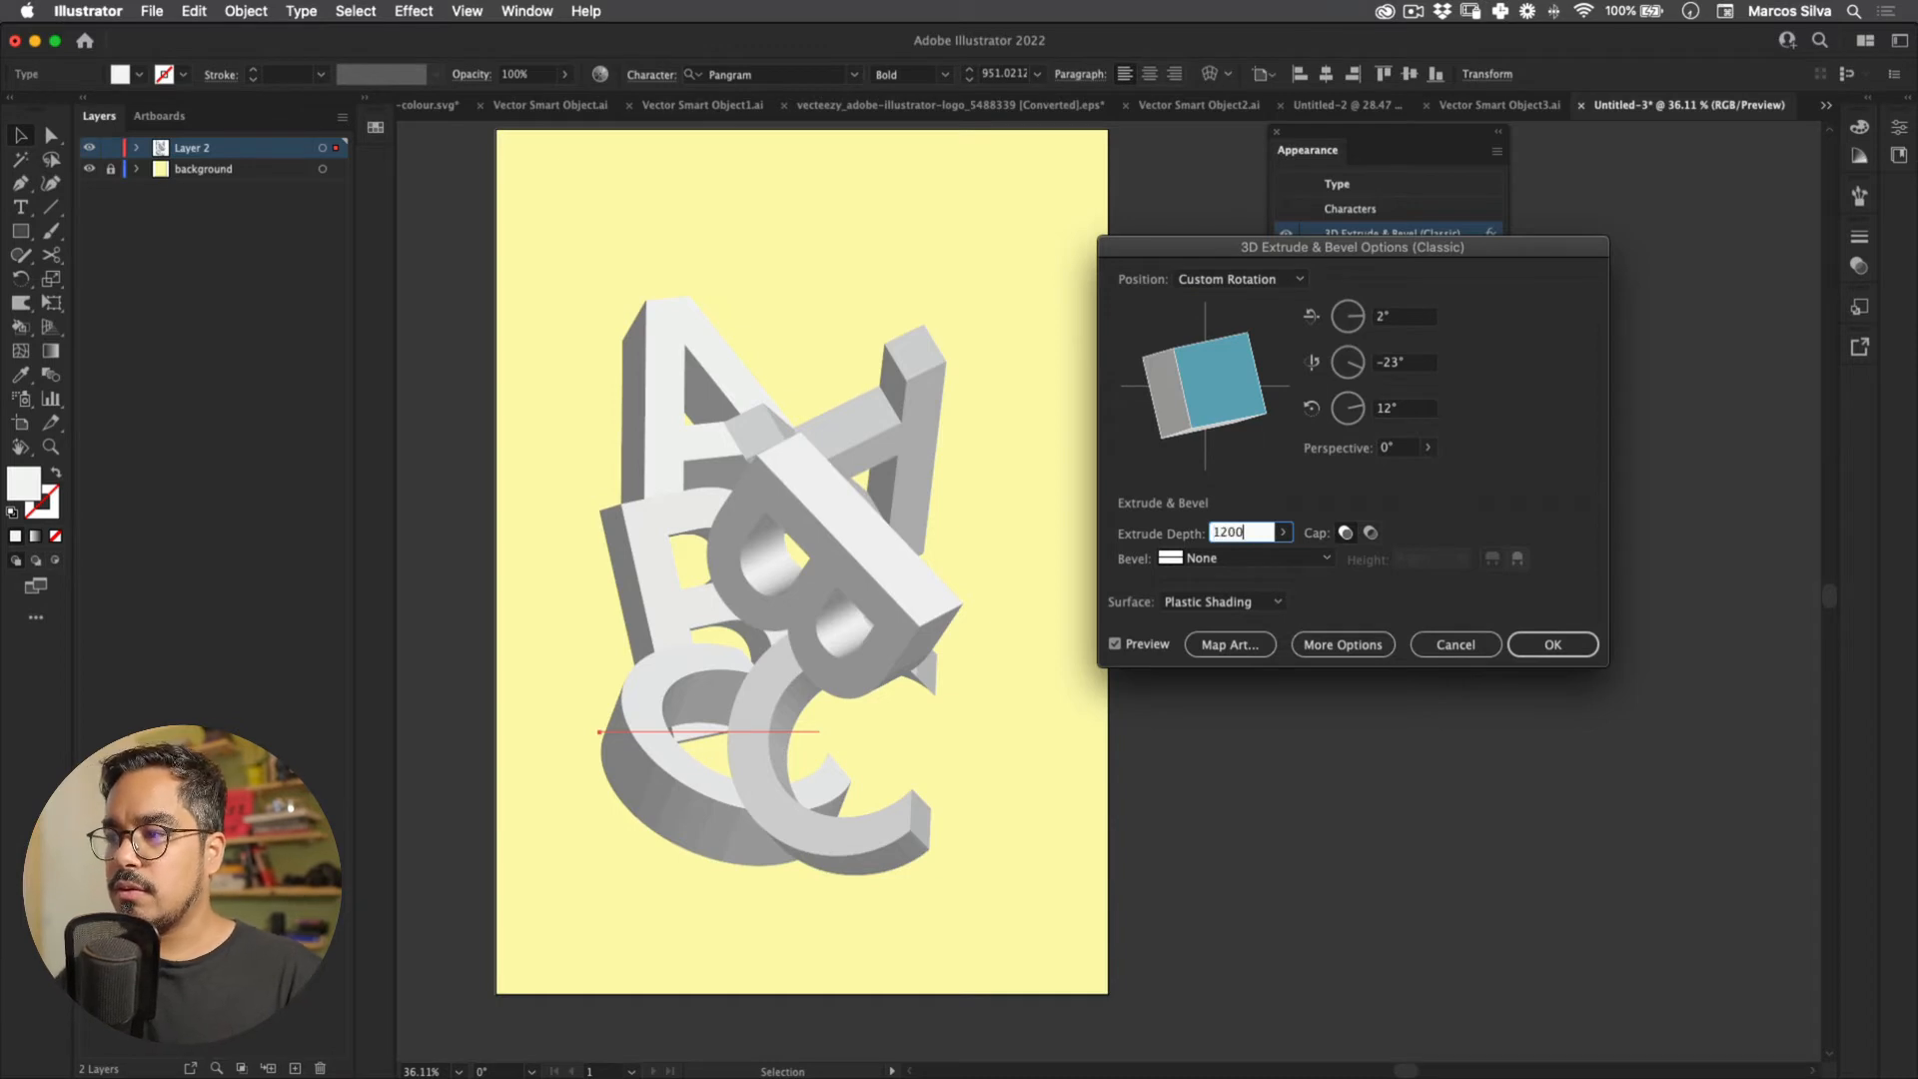
pyautogui.press('Return')
pyautogui.click(636, 449)
pyautogui.click(635, 618)
pyautogui.click(633, 612)
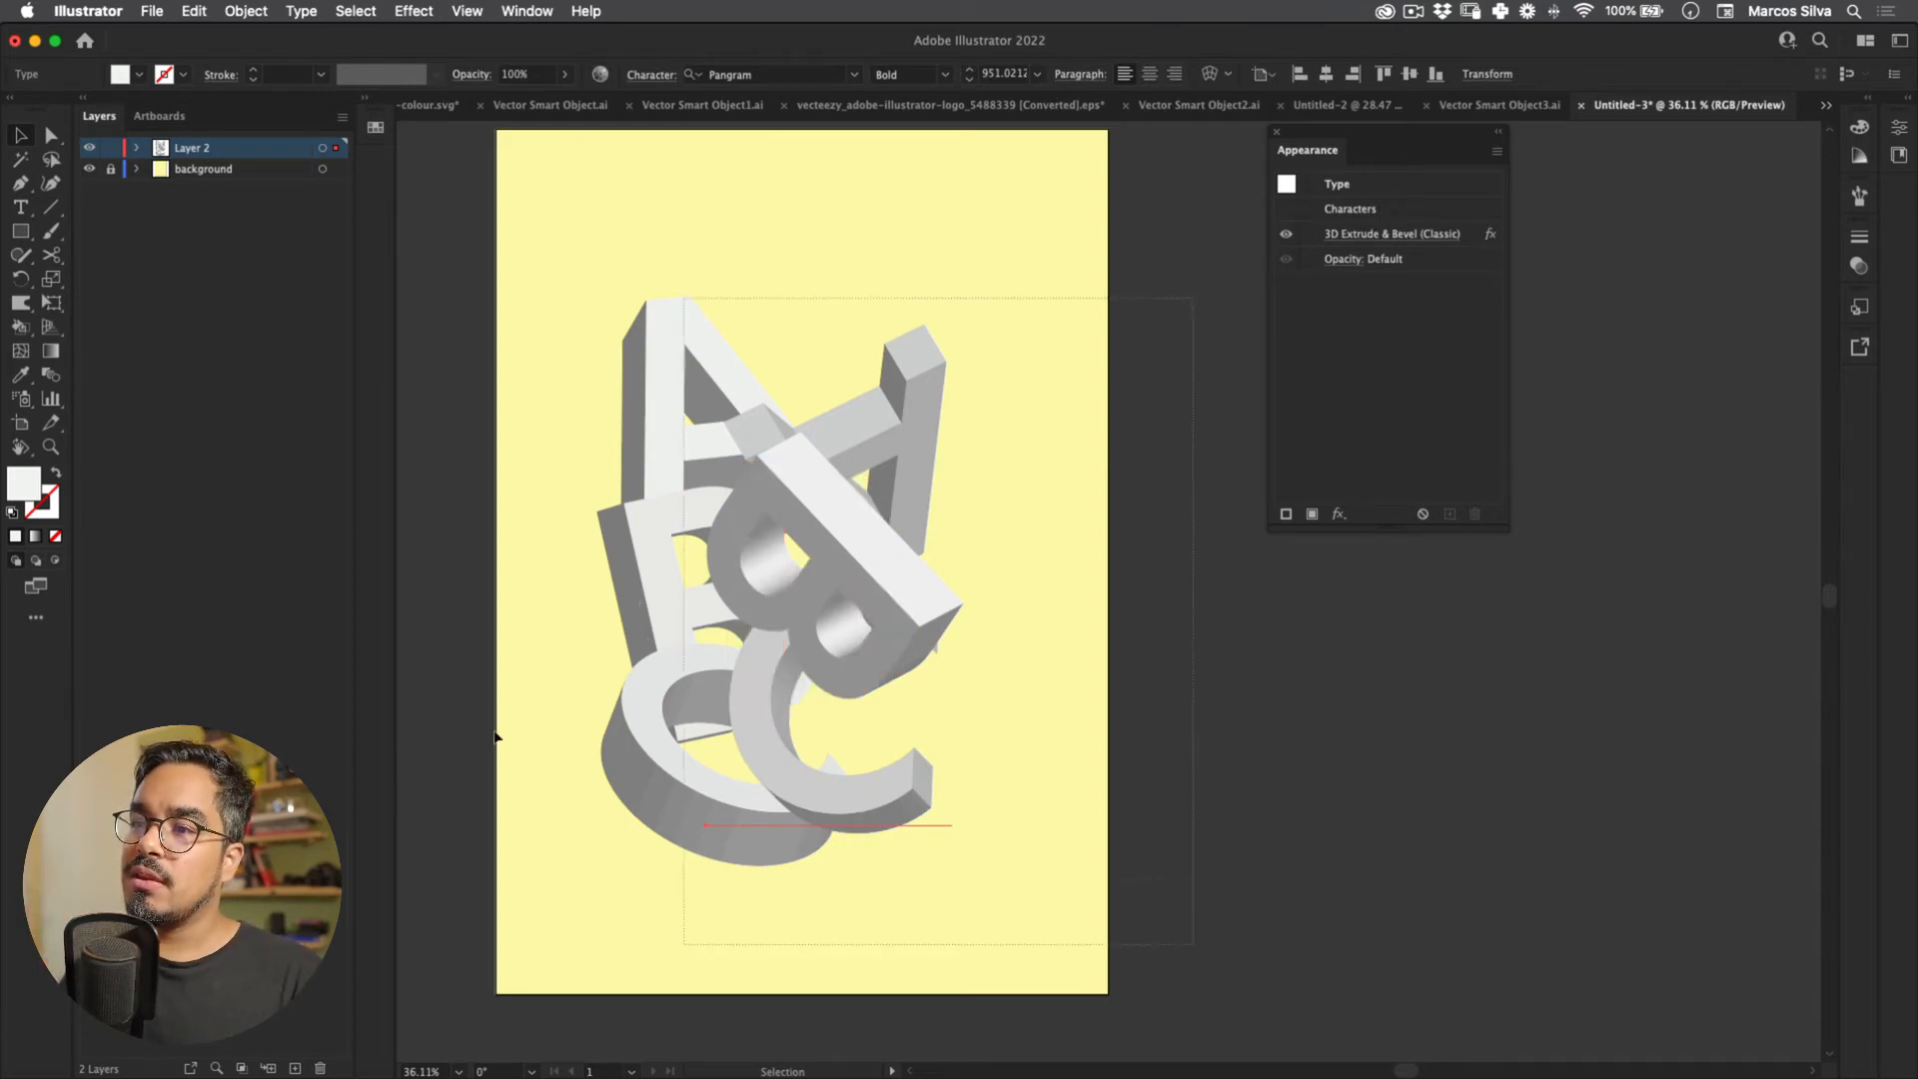
# Step: Move the extruded B upward and shift the lower C within the stack
pyautogui.moveTo(507, 725); pyautogui.dragTo(504, 729)
pyautogui.hscroll(2, 529, 579)
pyautogui.scroll(2, 529, 580)
pyautogui.click(565, 631)
pyautogui.moveTo(569, 649)
pyautogui.mouseDown()
pyautogui.moveTo(579, 605)
pyautogui.moveTo(526, 654)
pyautogui.moveTo(458, 624)
pyautogui.moveTo(443, 639)
pyautogui.moveTo(586, 627)
pyautogui.moveTo(552, 627)
pyautogui.mouseUp()
pyautogui.click(510, 662)
pyautogui.click(559, 629)
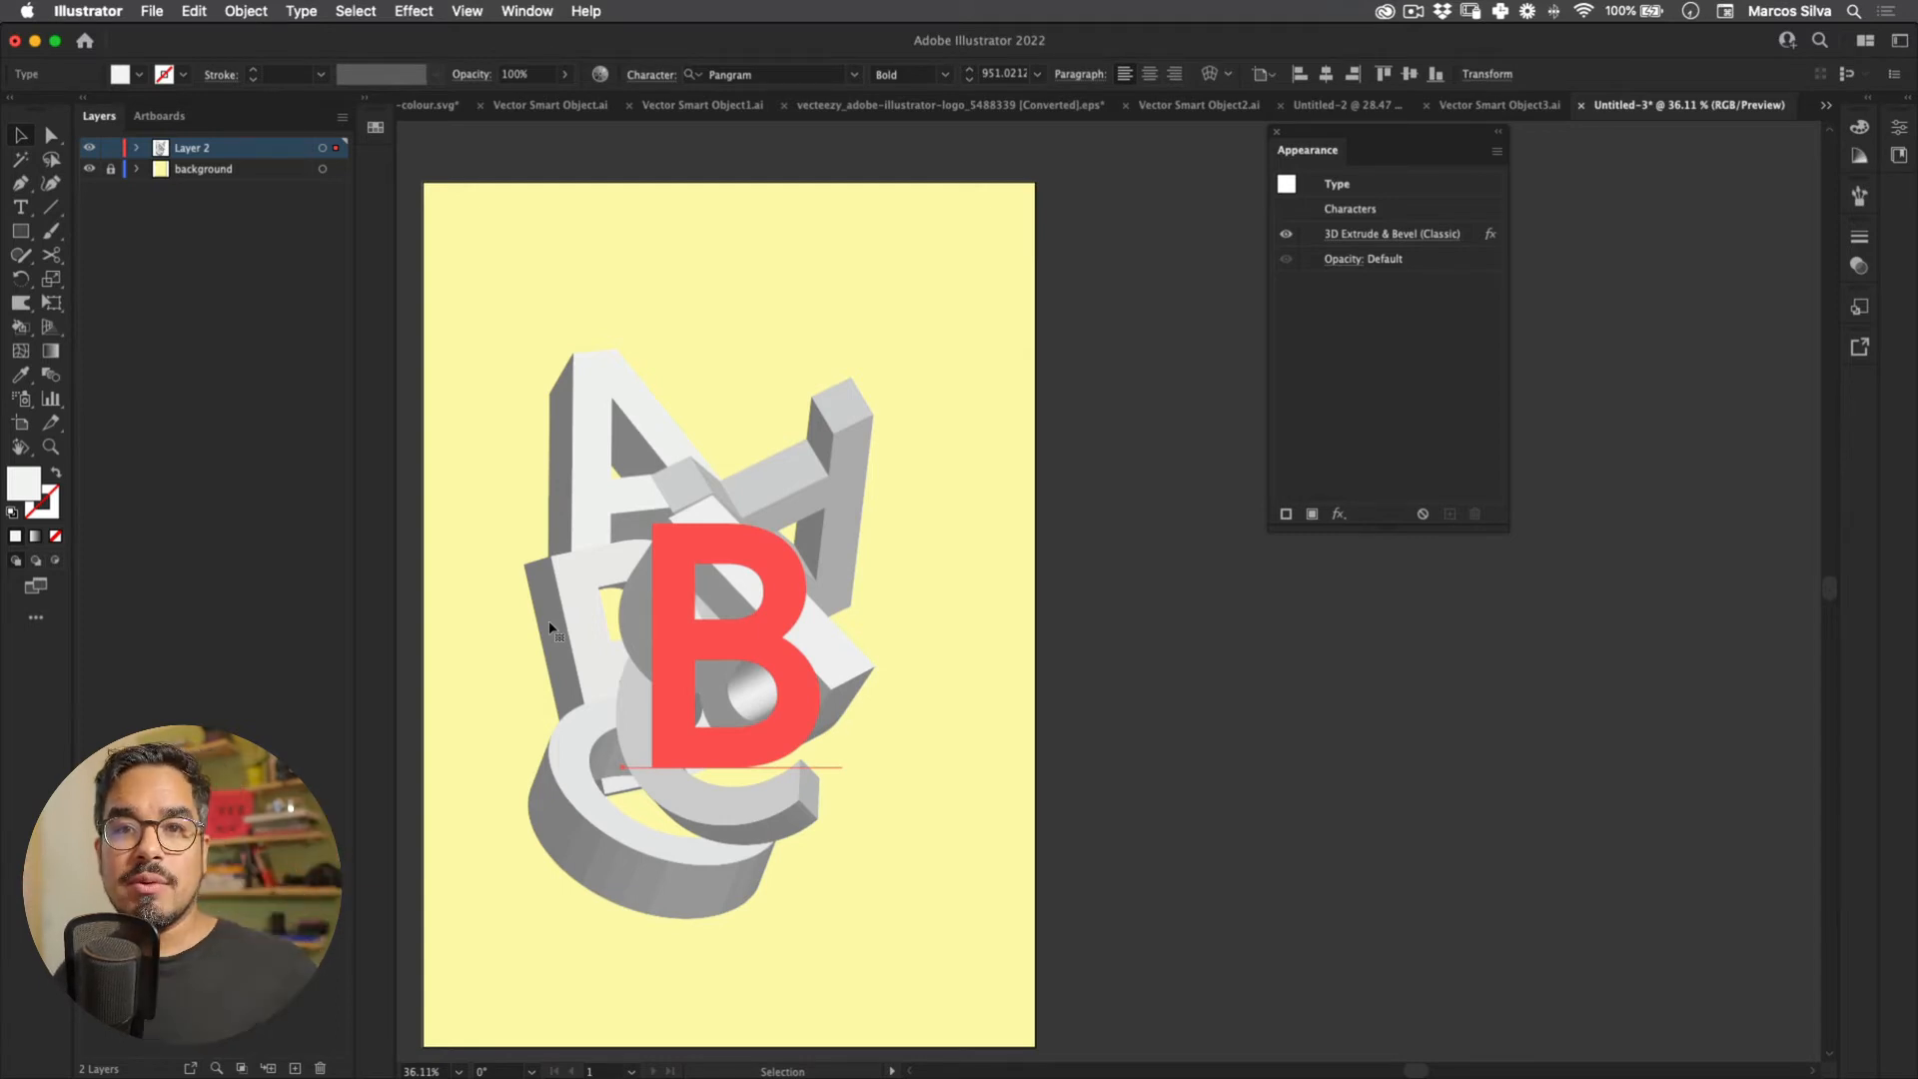
pyautogui.moveTo(468, 666); pyautogui.dragTo(487, 680)
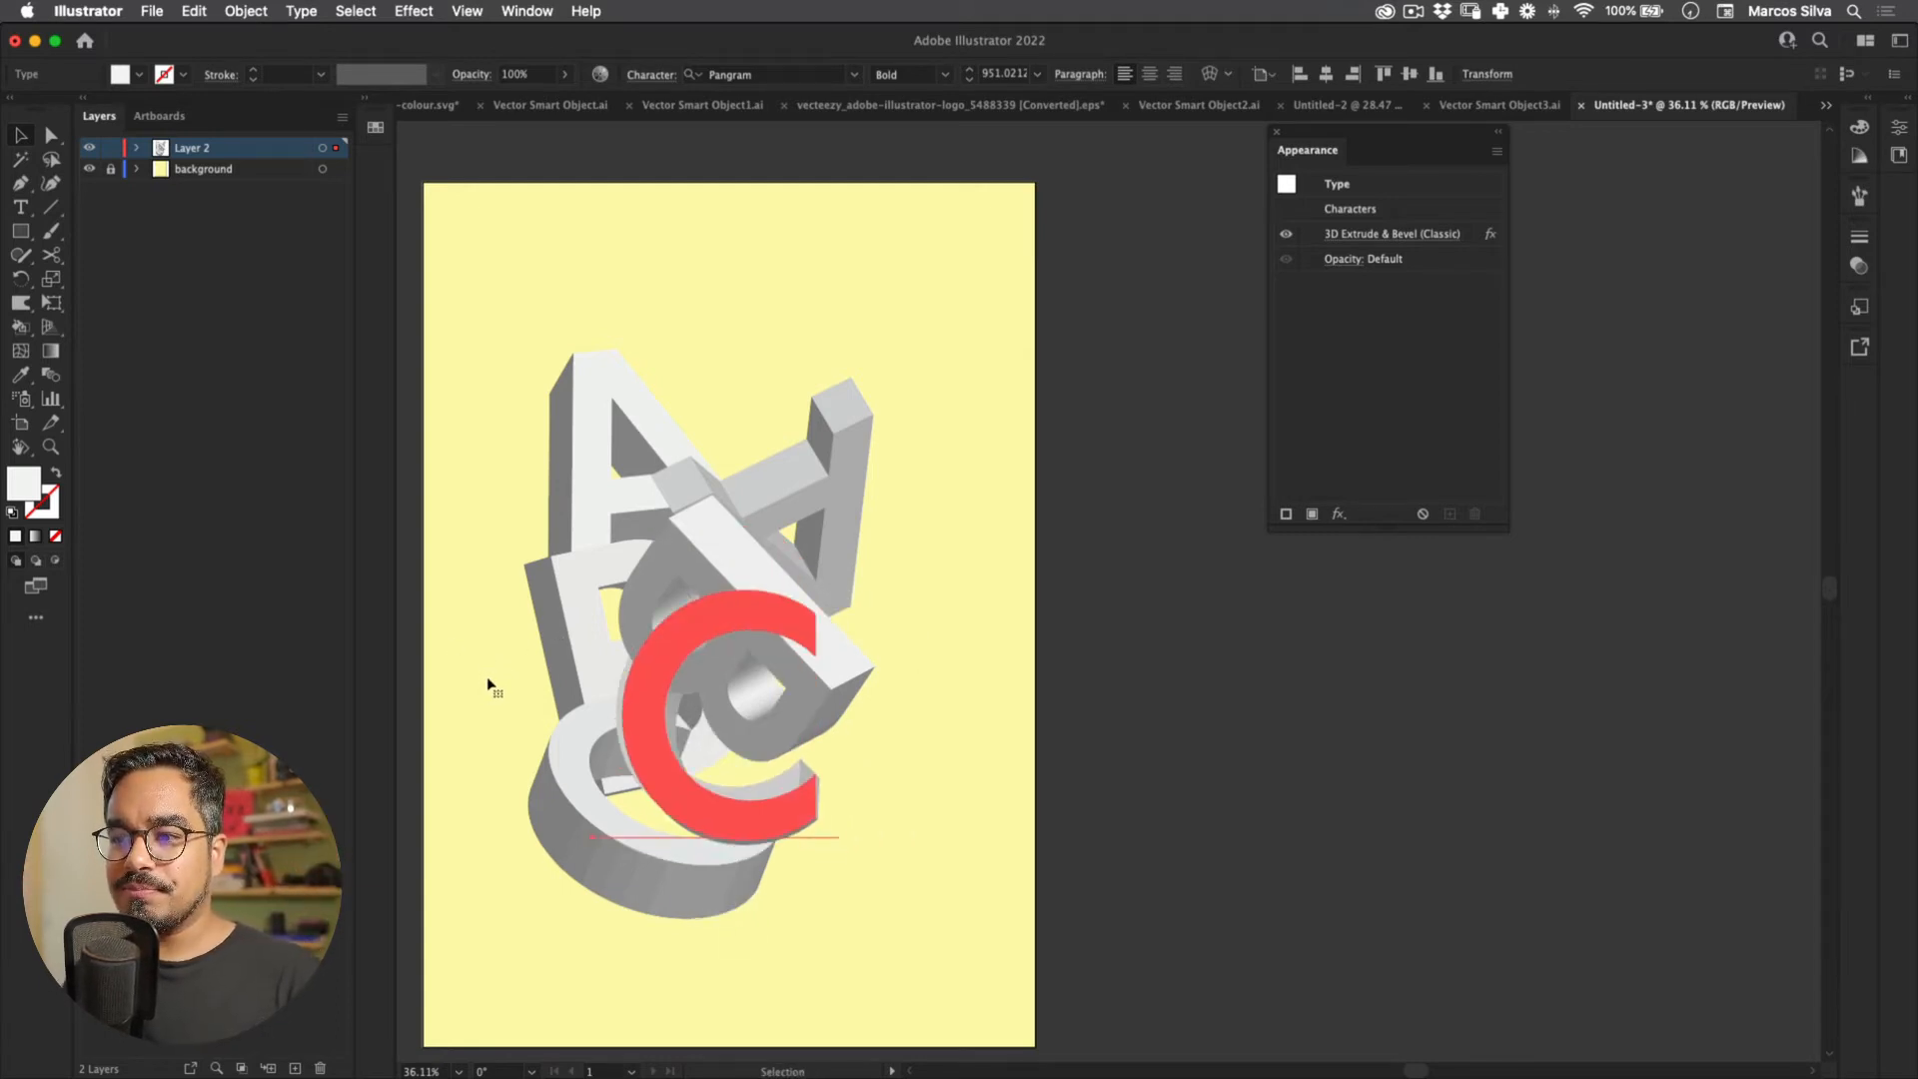
pyautogui.moveTo(405, 610); pyautogui.dragTo(511, 594)
pyautogui.press('super+z')
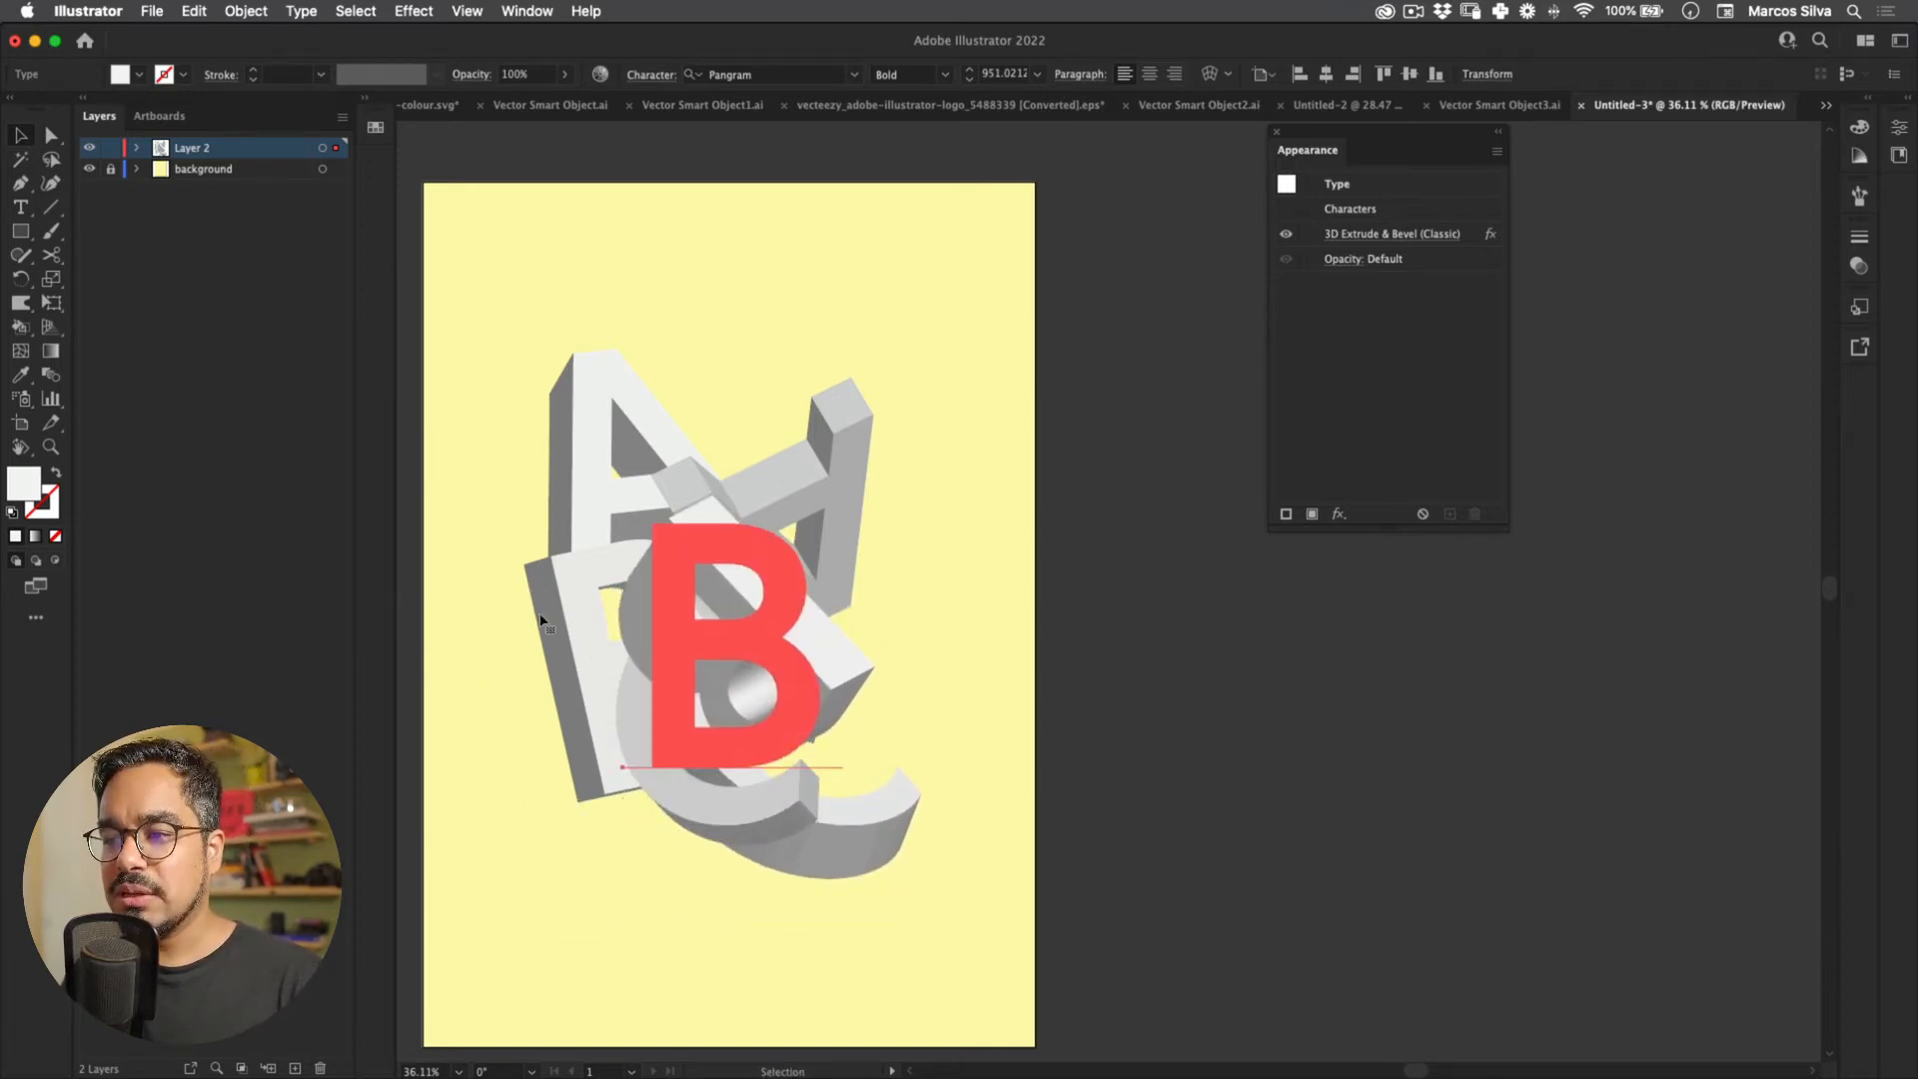
# Step: Move the lower C left and down, then down and right into the stack
pyautogui.click(713, 600)
pyautogui.moveTo(640, 657); pyautogui.dragTo(560, 699)
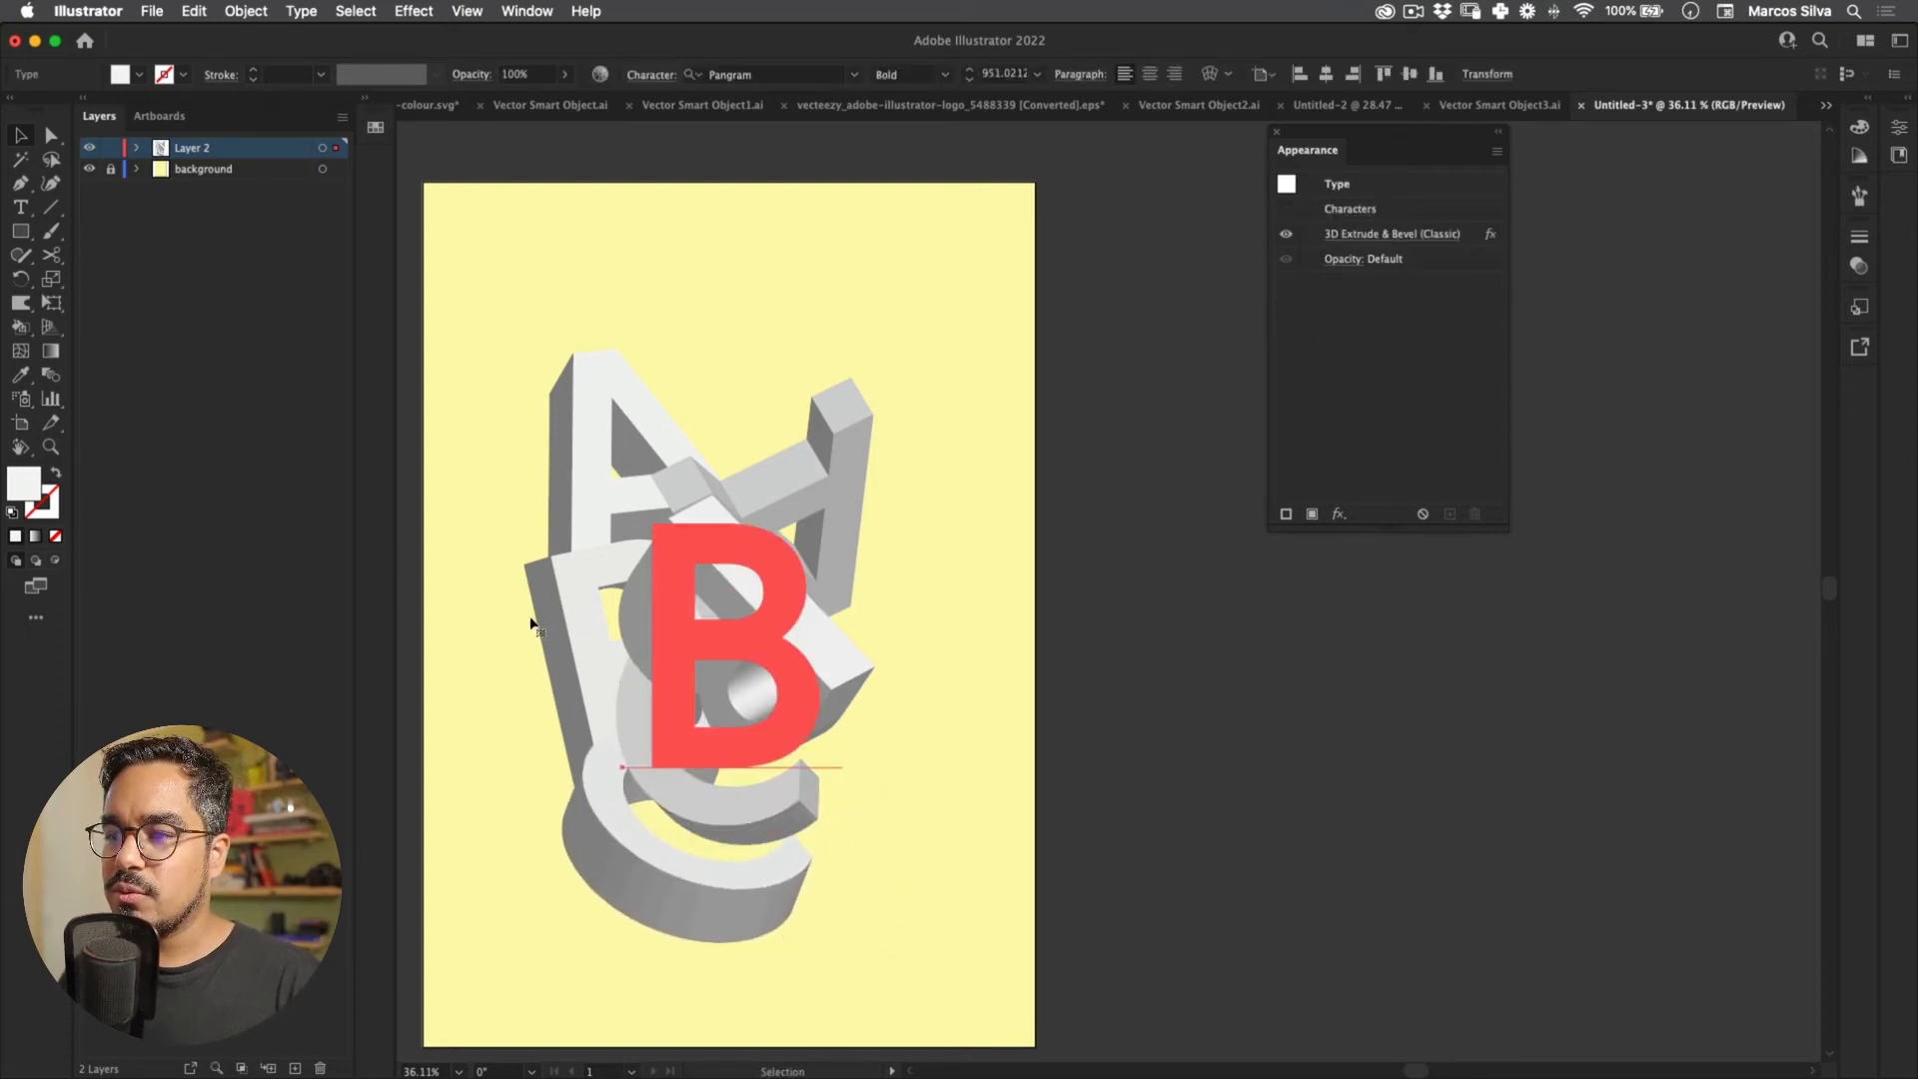
pyautogui.press('super+shift+a')
pyautogui.moveTo(527, 657); pyautogui.dragTo(769, 514)
# Step: Rotate the second C to 38°, 31°, -86° and tuck it beneath the Bs
pyautogui.press('r')
pyautogui.press('t')
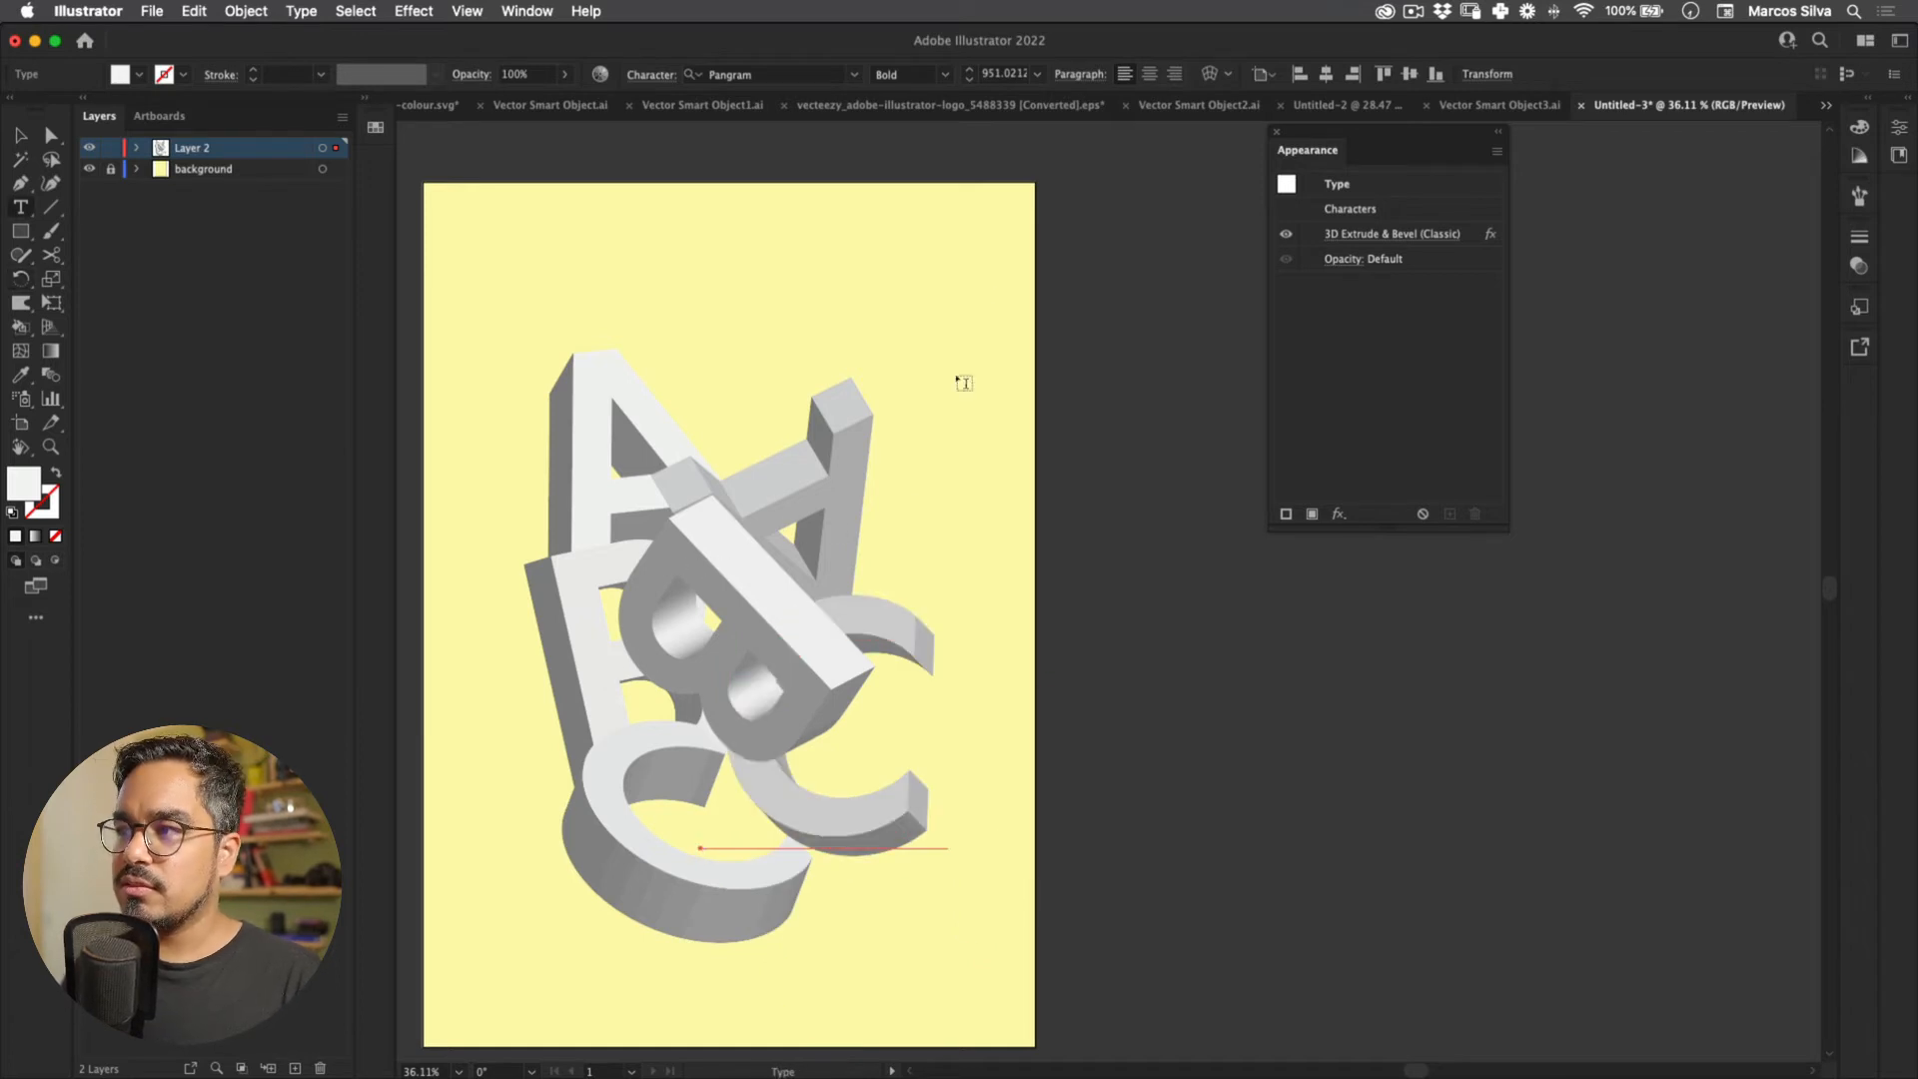
pyautogui.click(1383, 236)
pyautogui.moveTo(1166, 446)
pyautogui.mouseDown()
pyautogui.moveTo(1226, 361)
pyautogui.moveTo(1182, 432)
pyautogui.moveTo(1188, 389)
pyautogui.moveTo(1216, 397)
pyautogui.moveTo(1195, 423)
pyautogui.moveTo(1177, 417)
pyautogui.mouseUp()
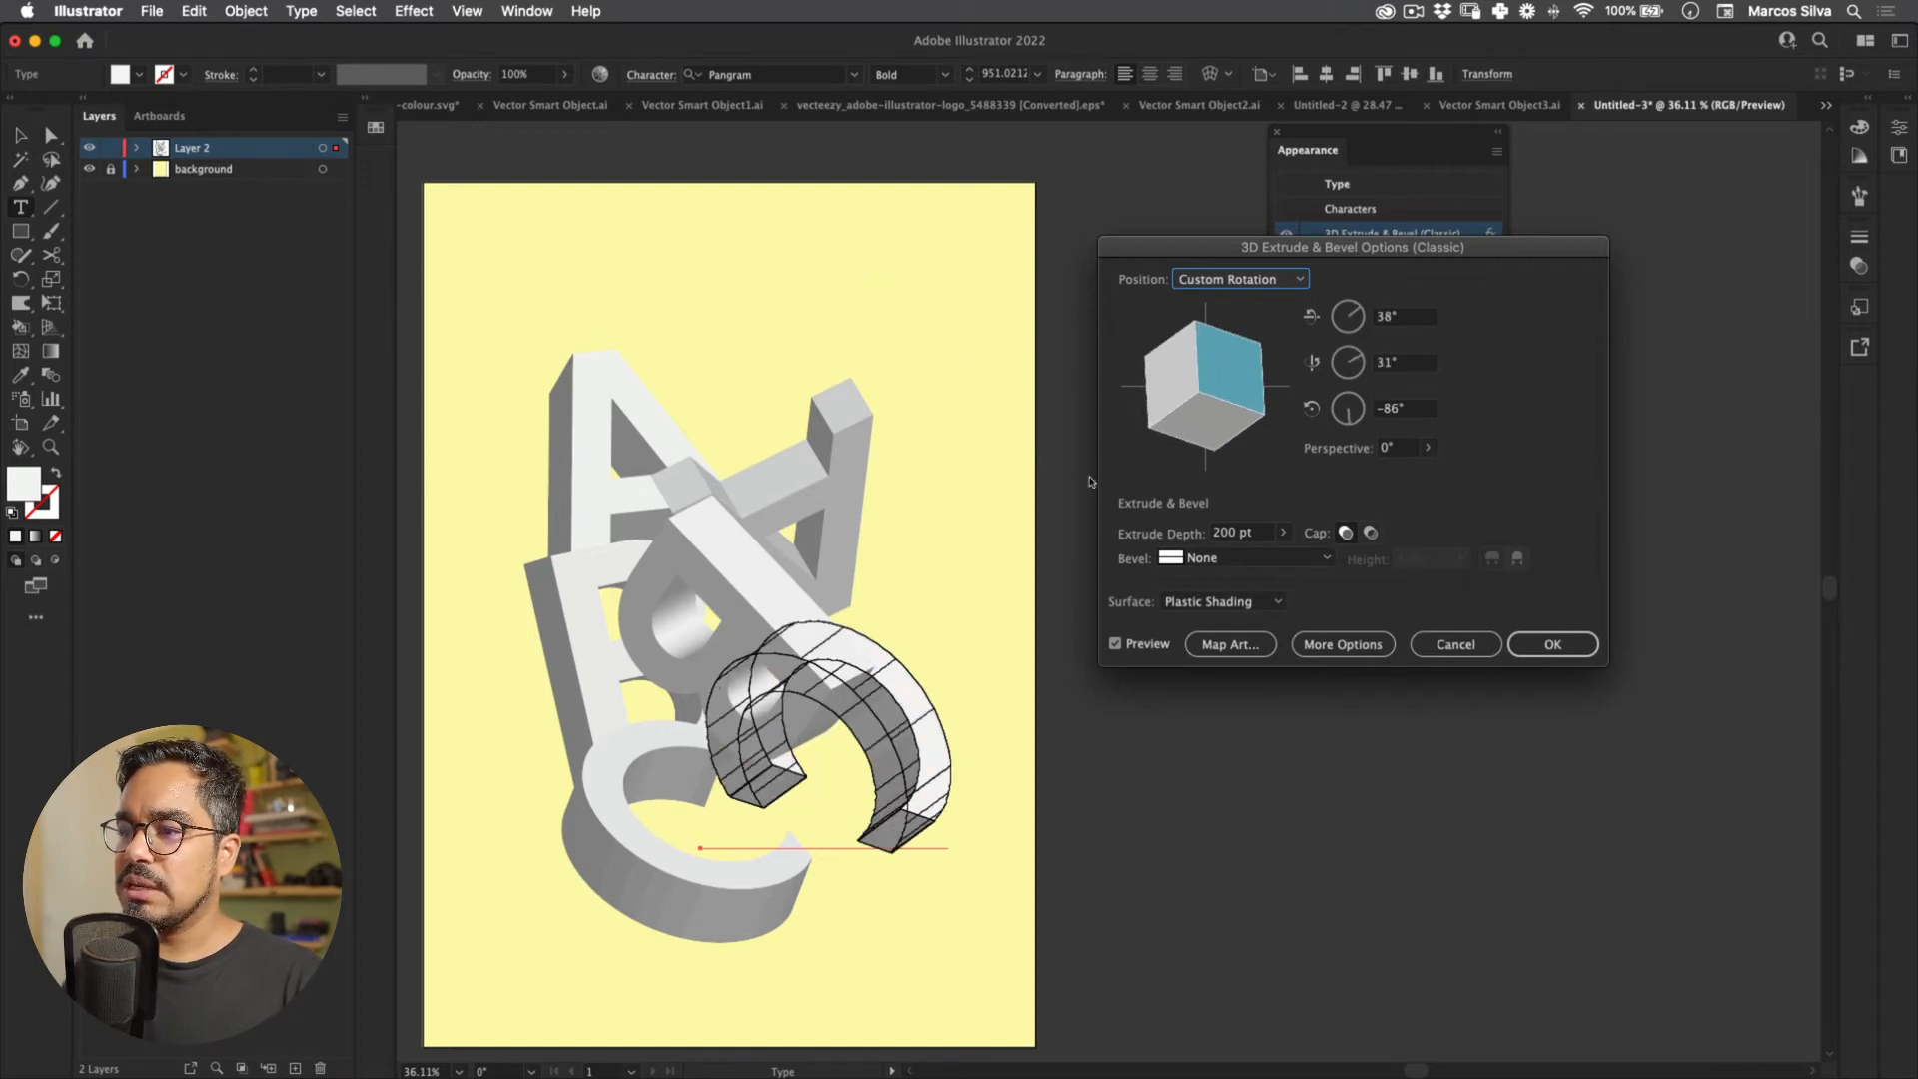
pyautogui.press('Return')
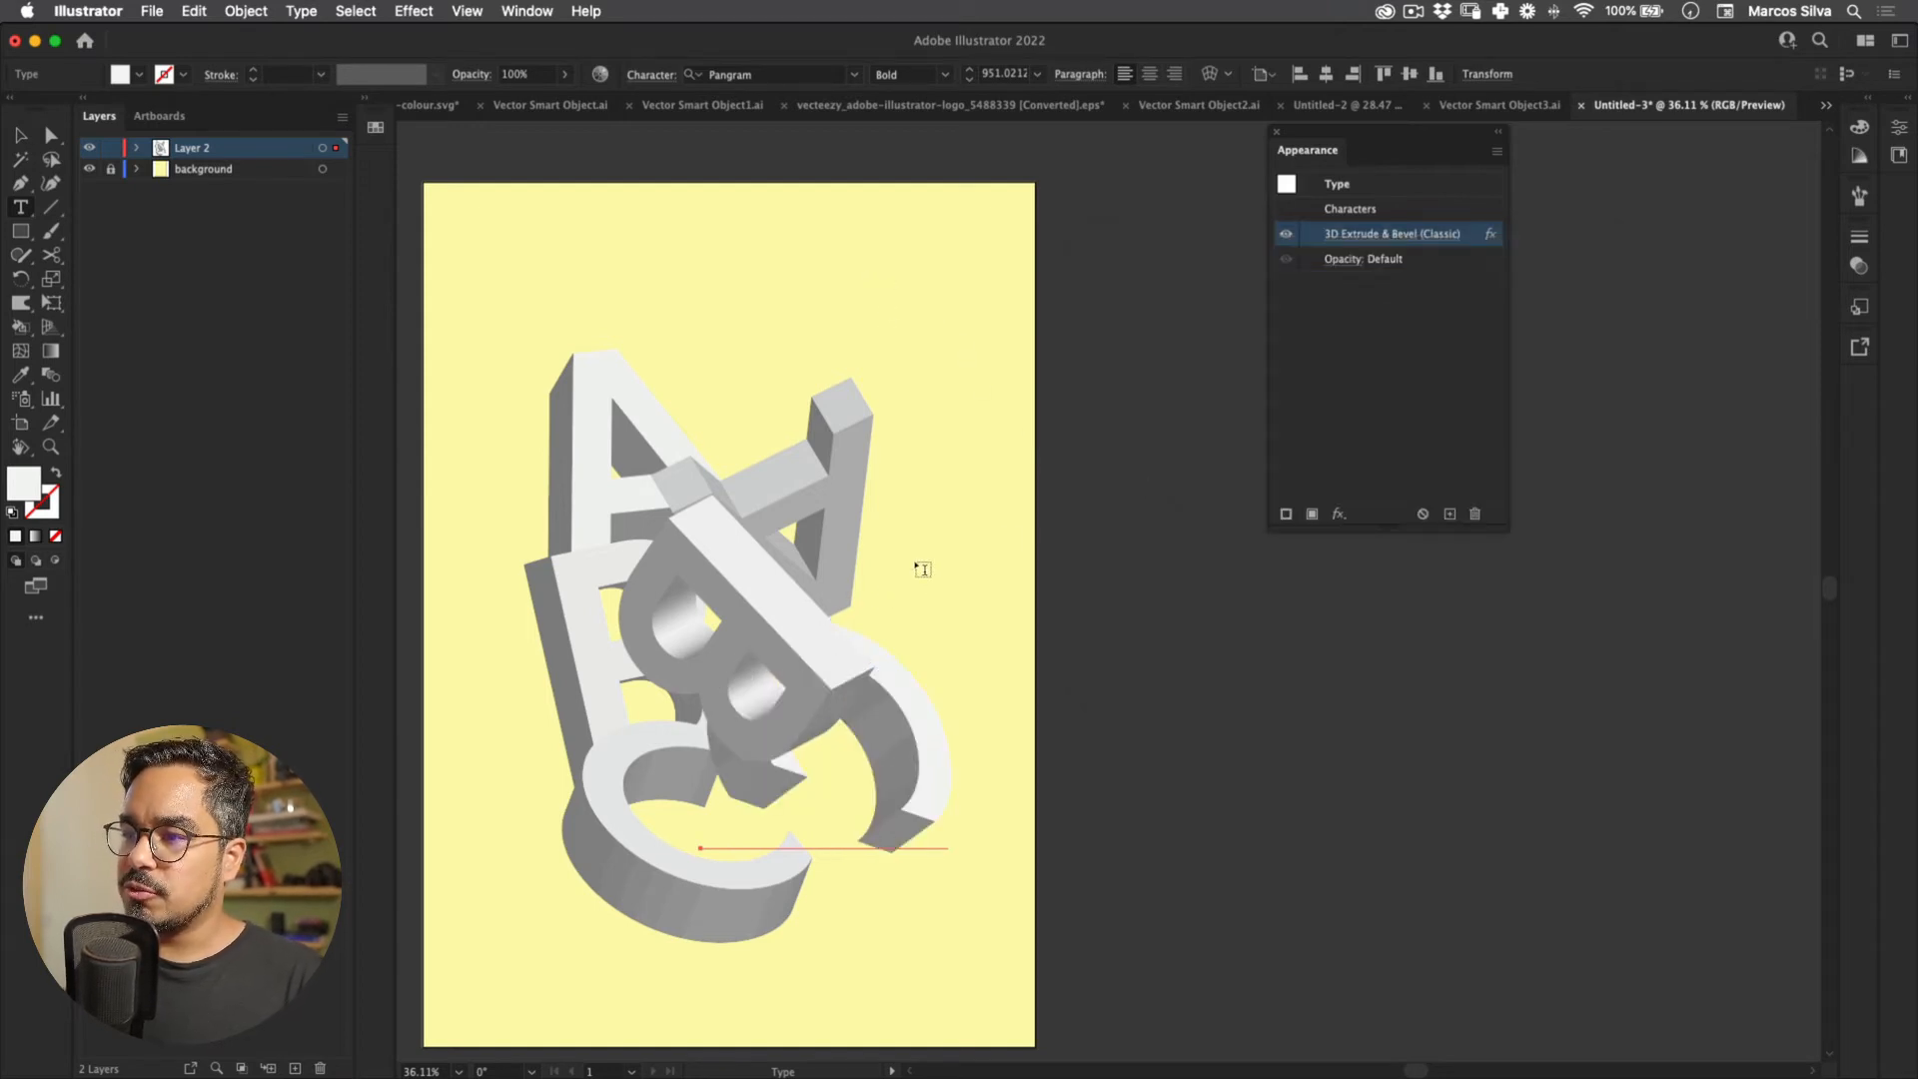
pyautogui.press('v')
pyautogui.click(920, 569)
pyautogui.moveTo(708, 536); pyautogui.dragTo(683, 616)
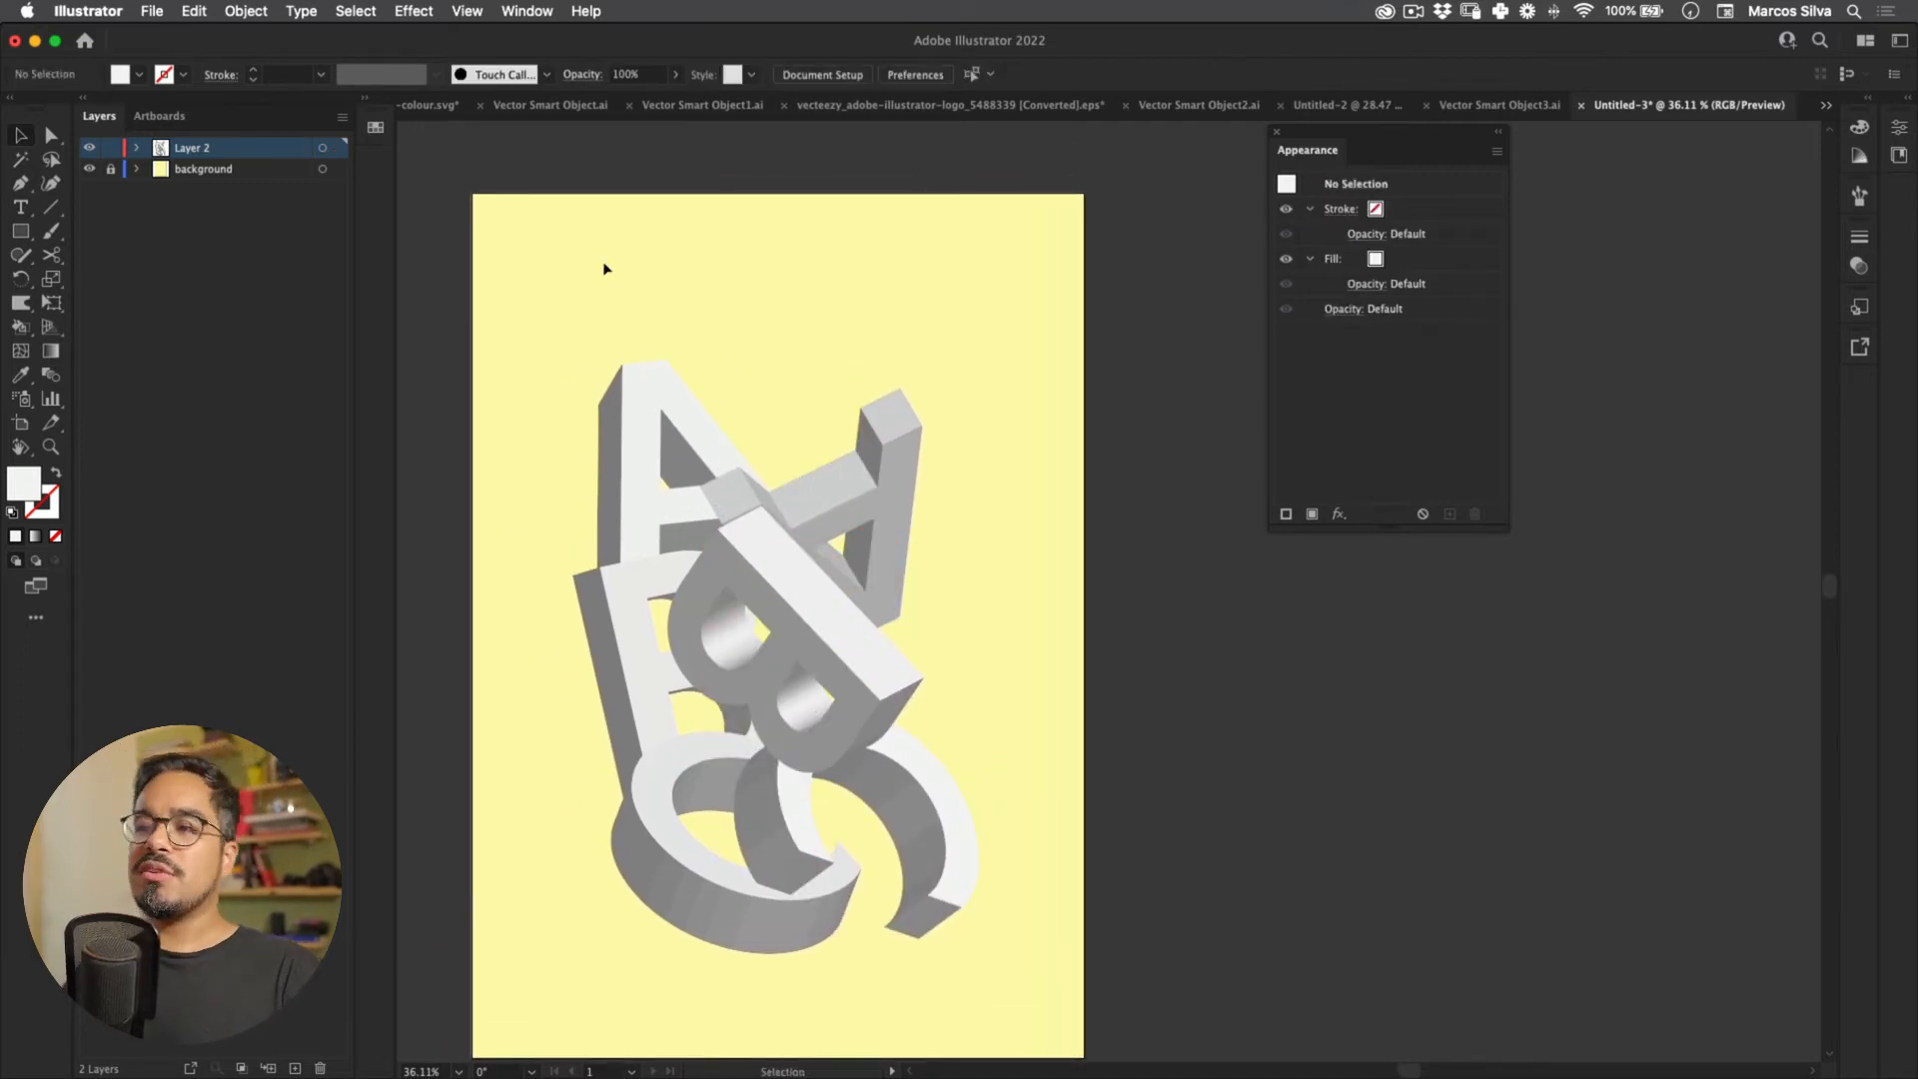
# Step: Shift the left A left, add a new layer, and undo a test white brush stroke
pyautogui.moveTo(523, 327); pyautogui.dragTo(510, 327)
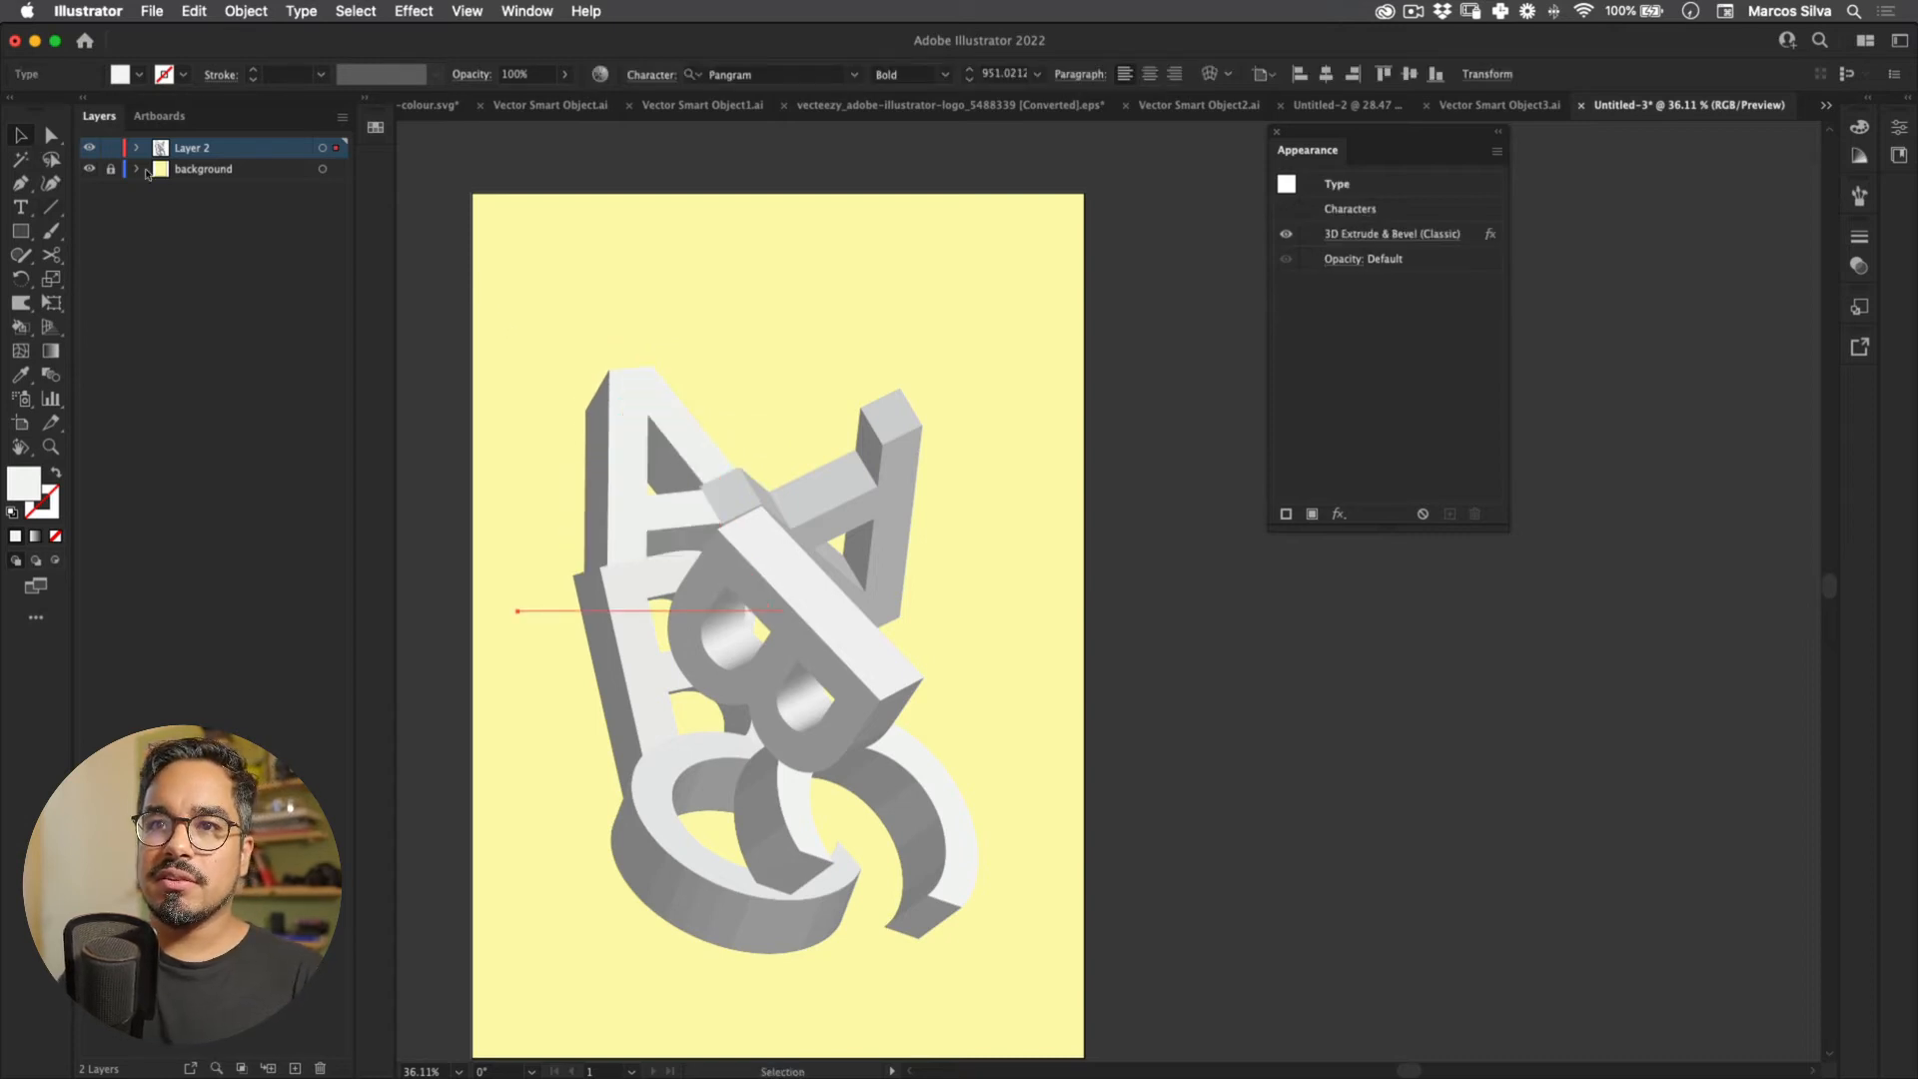
pyautogui.press('super+l')
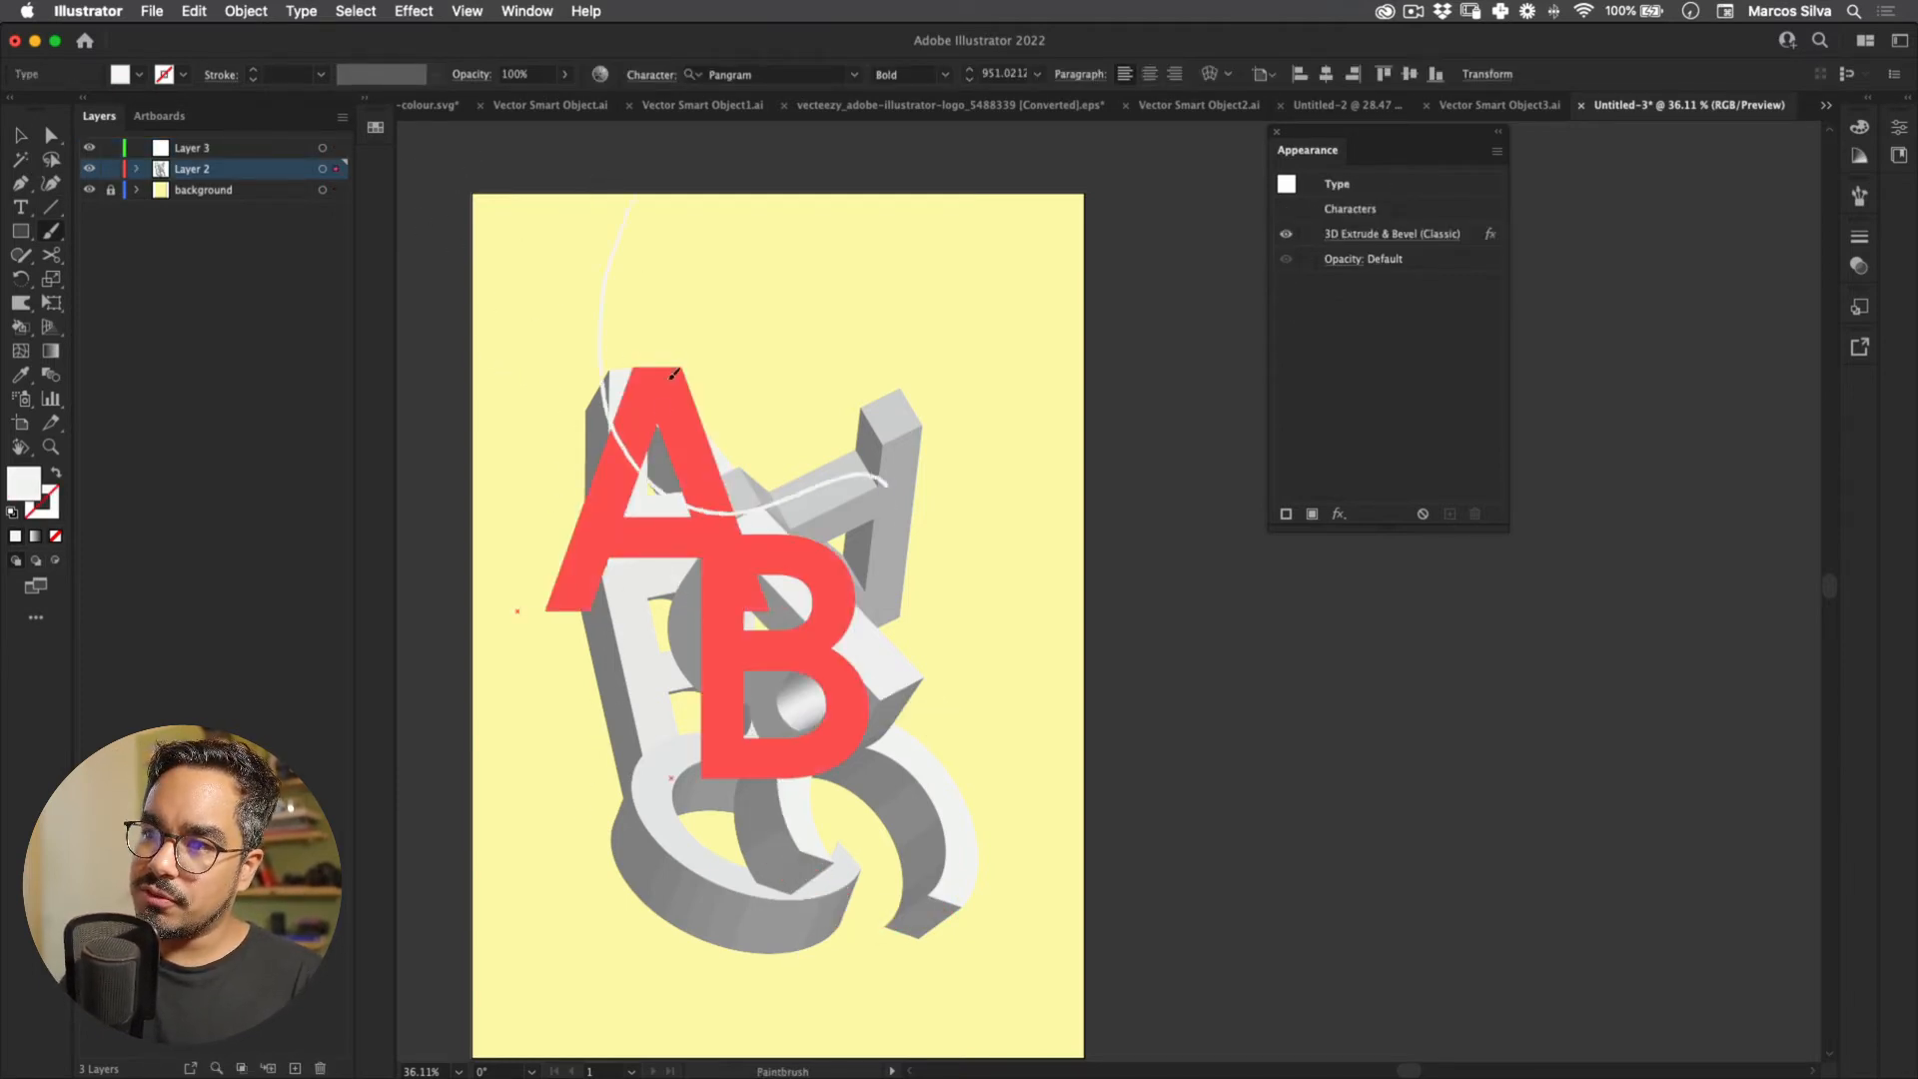
pyautogui.moveTo(835, 759)
pyautogui.mouseDown()
pyautogui.moveTo(961, 969)
pyautogui.moveTo(927, 1073)
pyautogui.mouseUp()
pyautogui.moveTo(624, 489)
pyautogui.mouseDown()
pyautogui.moveTo(609, 243)
pyautogui.moveTo(621, 389)
pyautogui.mouseUp()
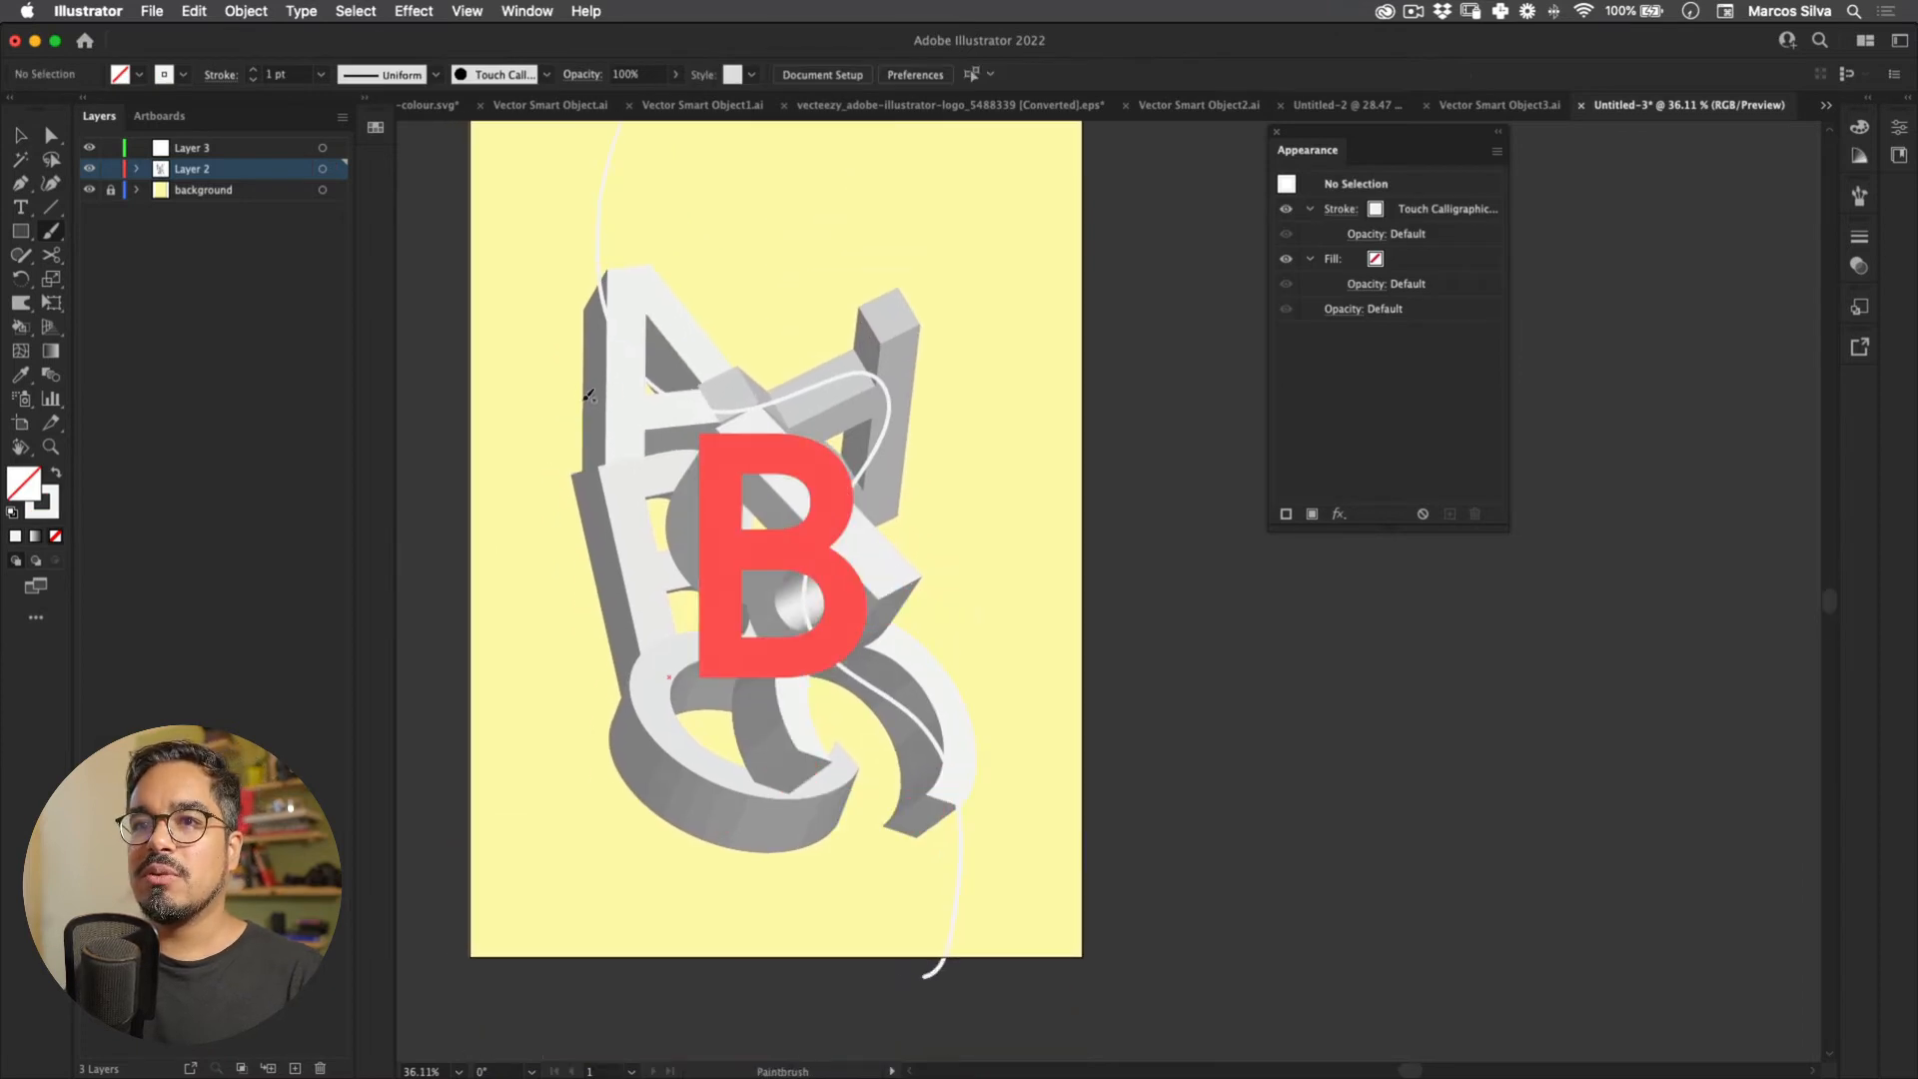
pyautogui.press('super+z')
# Step: Lock the 3D letters layer, add another layer, and set the fill to purple
pyautogui.click(111, 169)
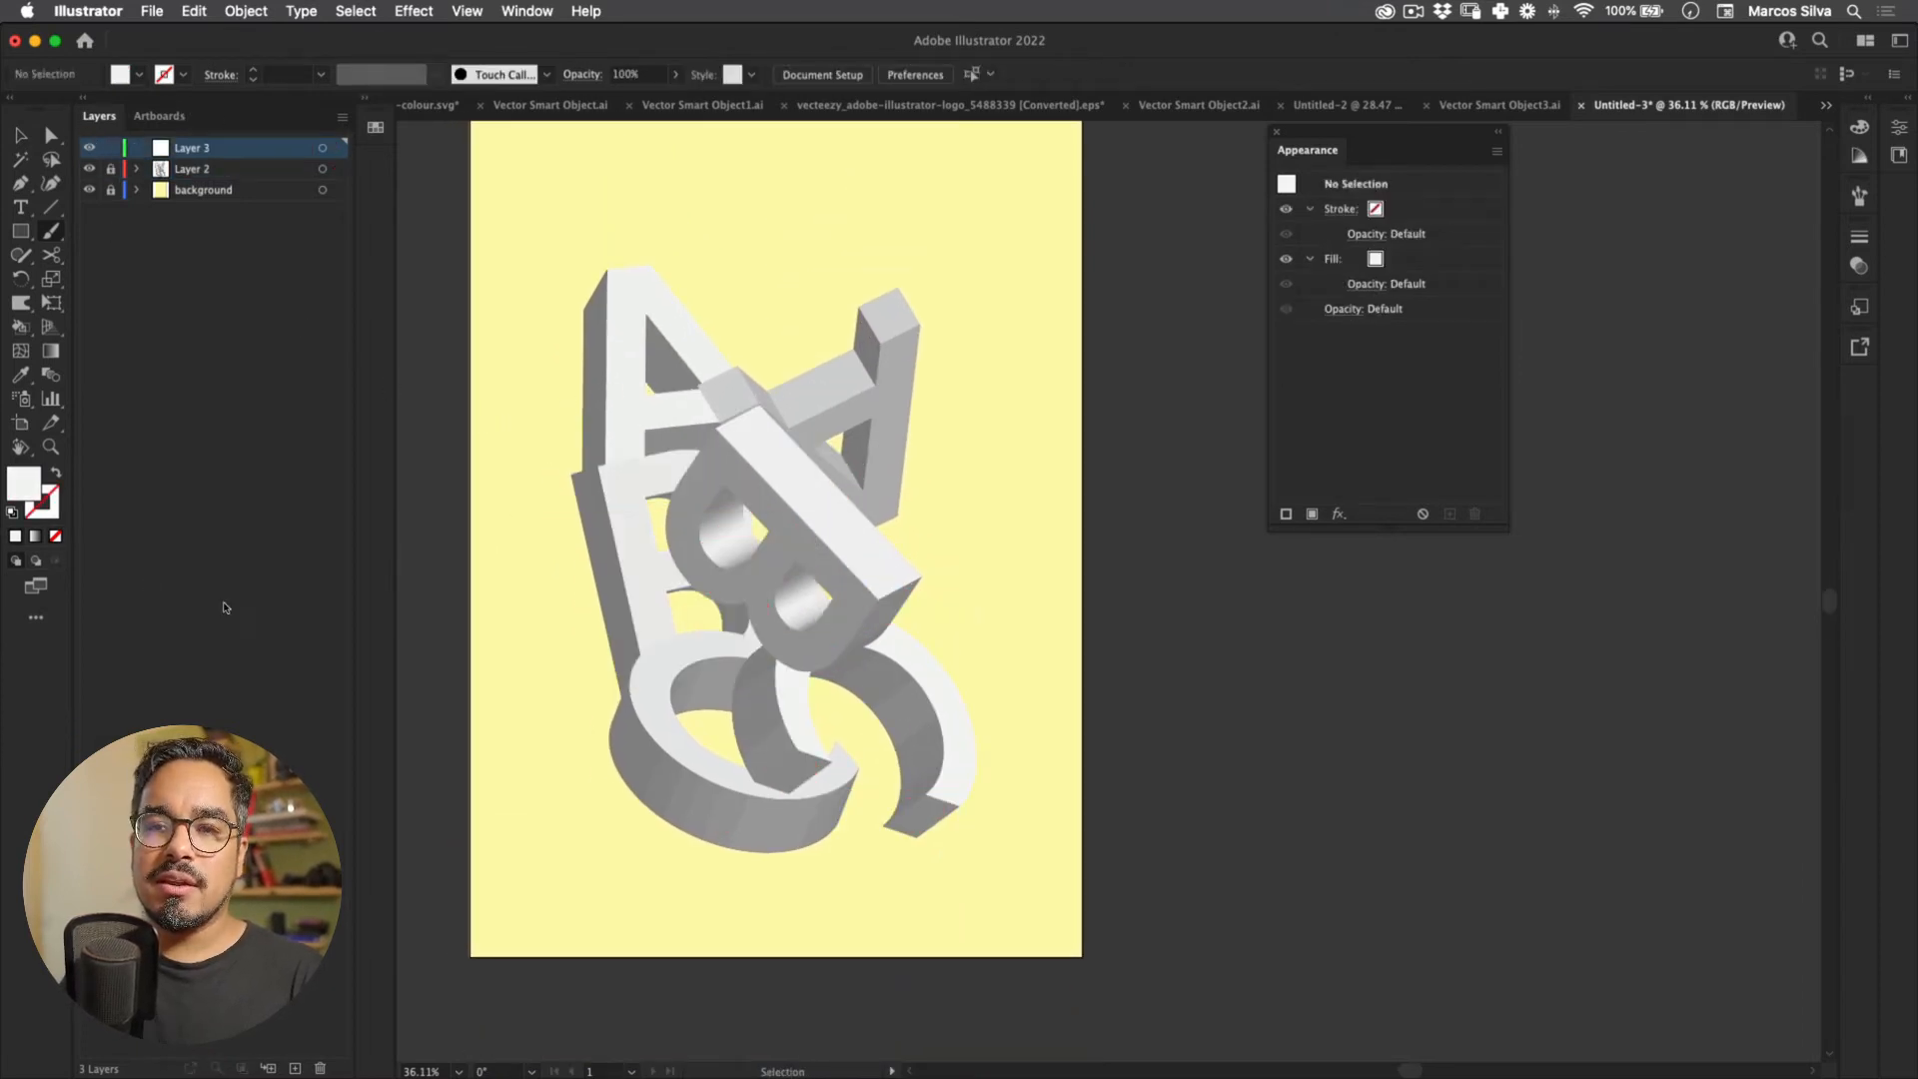
pyautogui.click(295, 1068)
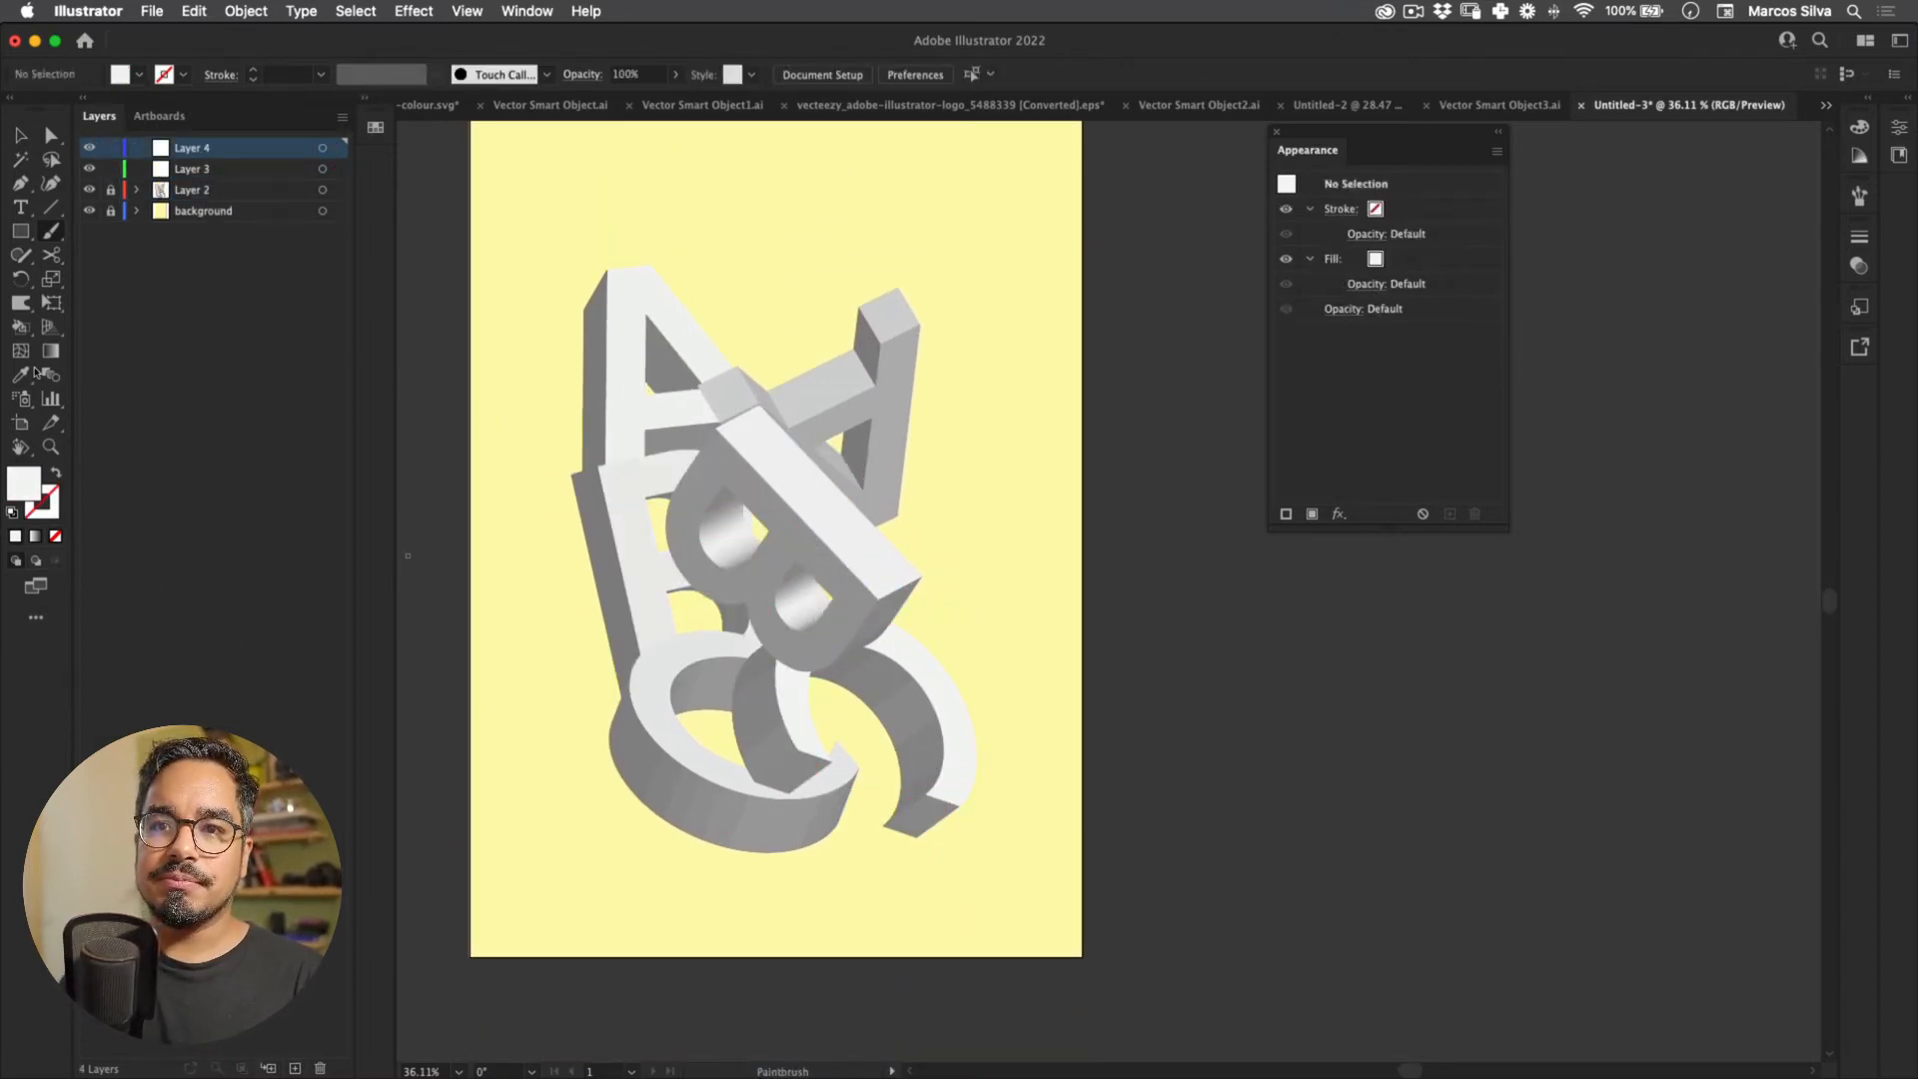
pyautogui.doubleClick(24, 483)
pyautogui.click(929, 434)
pyautogui.press('Return')
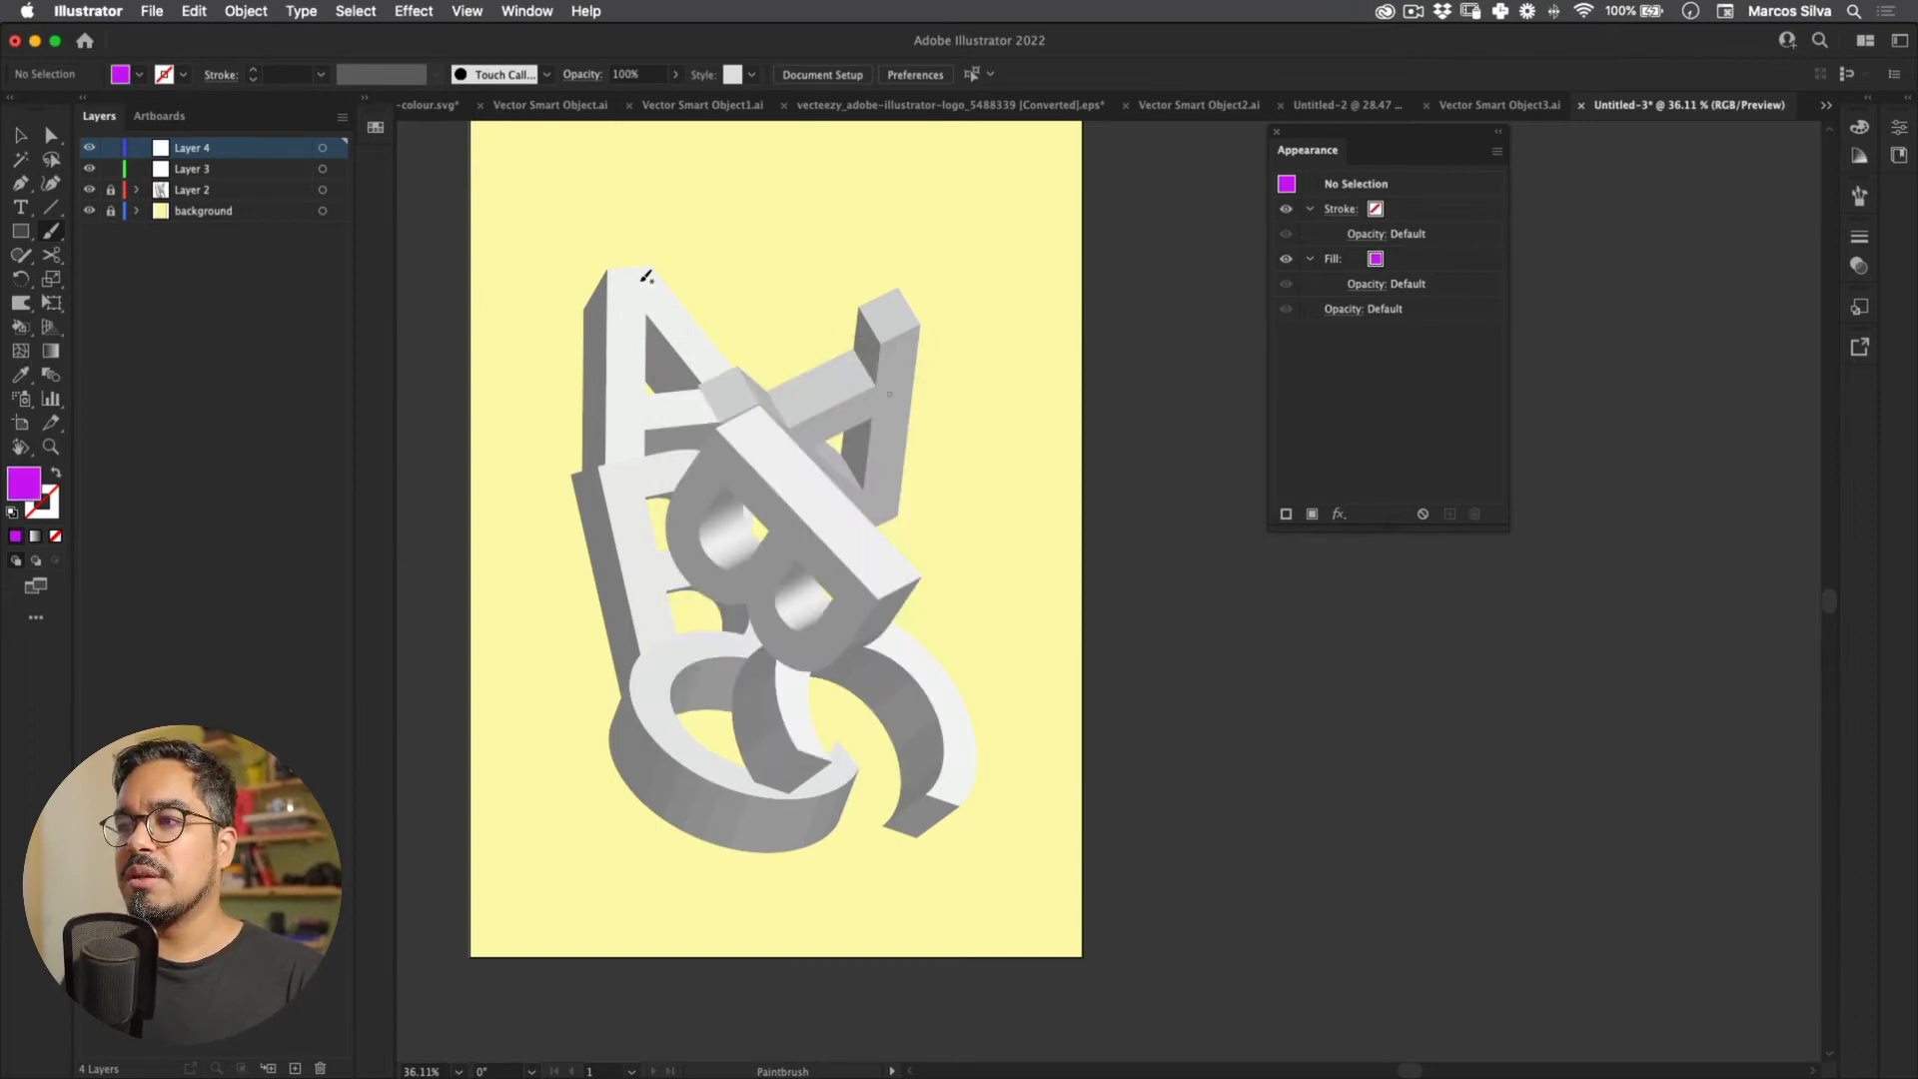
# Step: Paint a diagonal purple brush stroke across the poster, replacing an undone first attempt
pyautogui.scroll(1, 579, 205)
pyautogui.moveTo(599, 207)
pyautogui.mouseDown()
pyautogui.moveTo(848, 805)
pyautogui.moveTo(823, 989)
pyautogui.mouseUp()
pyautogui.press('super+z')
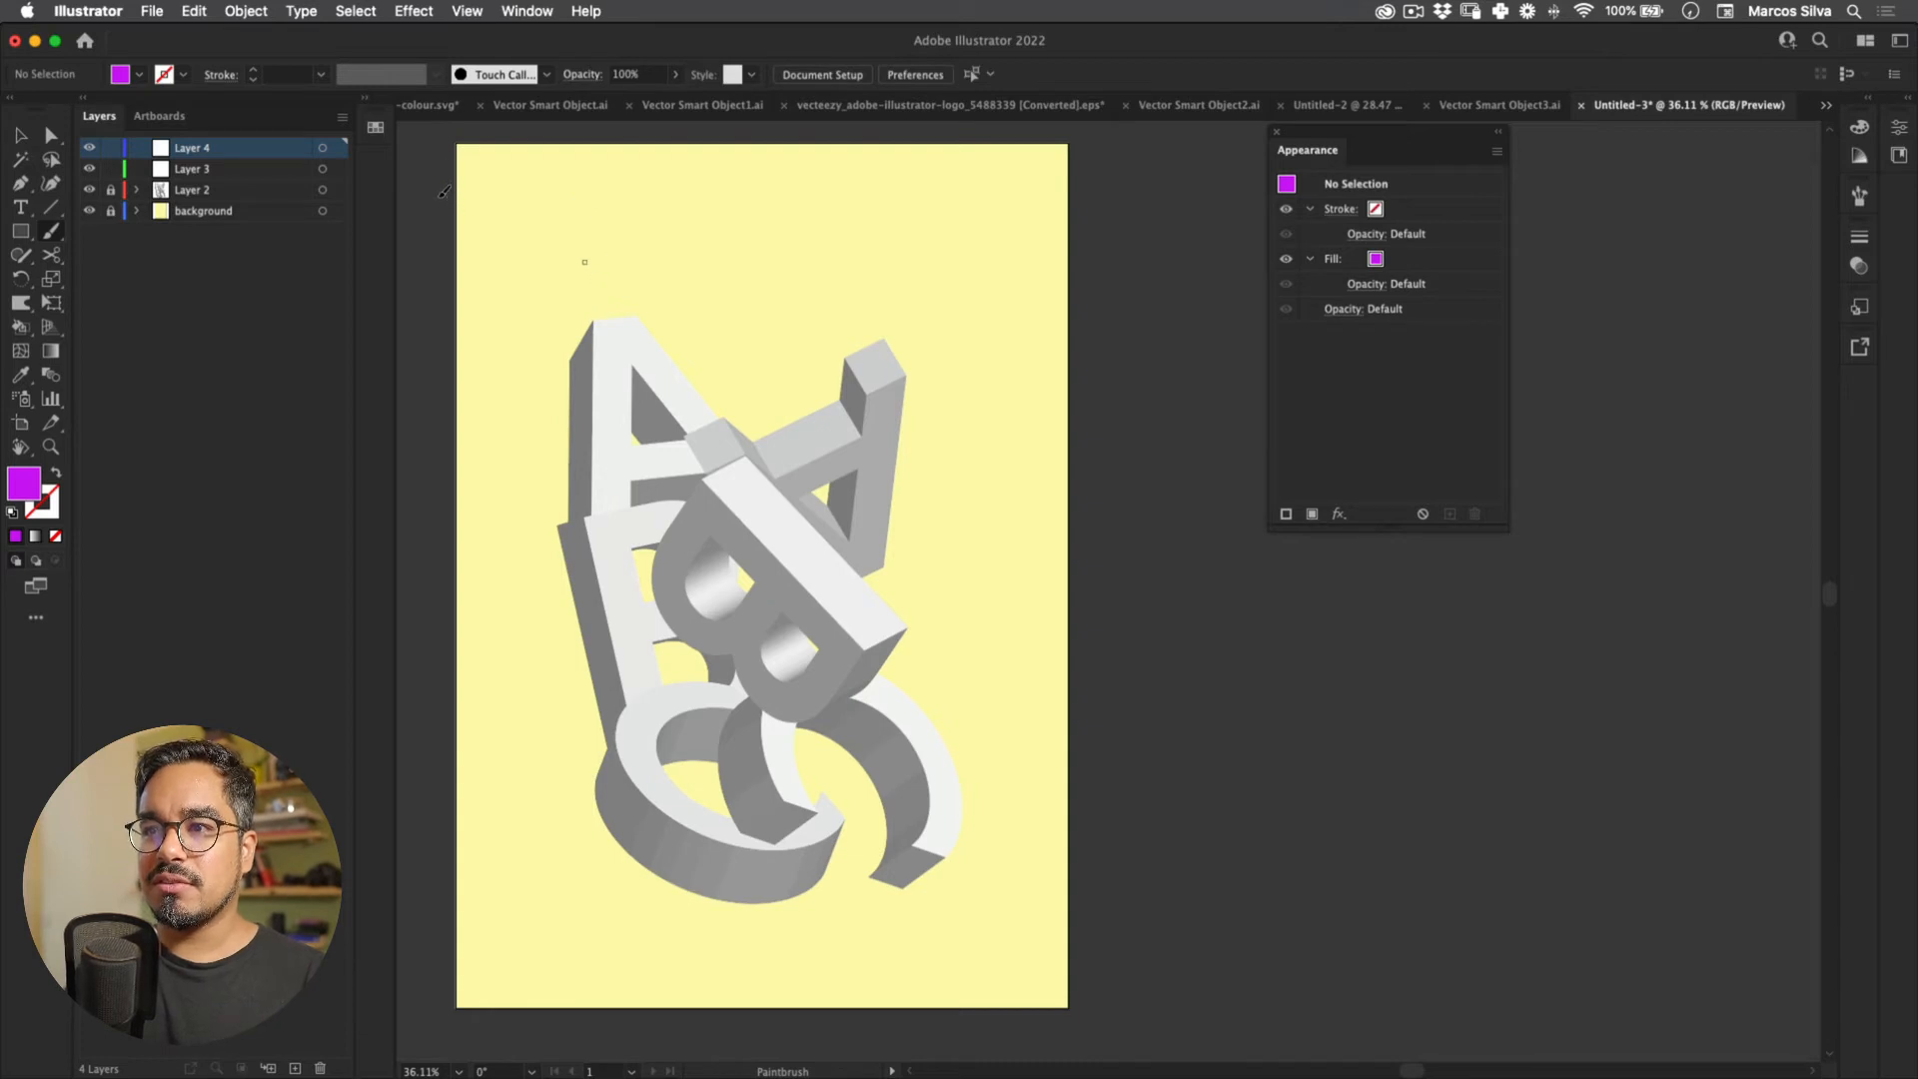
pyautogui.moveTo(769, 639); pyautogui.dragTo(1034, 1039)
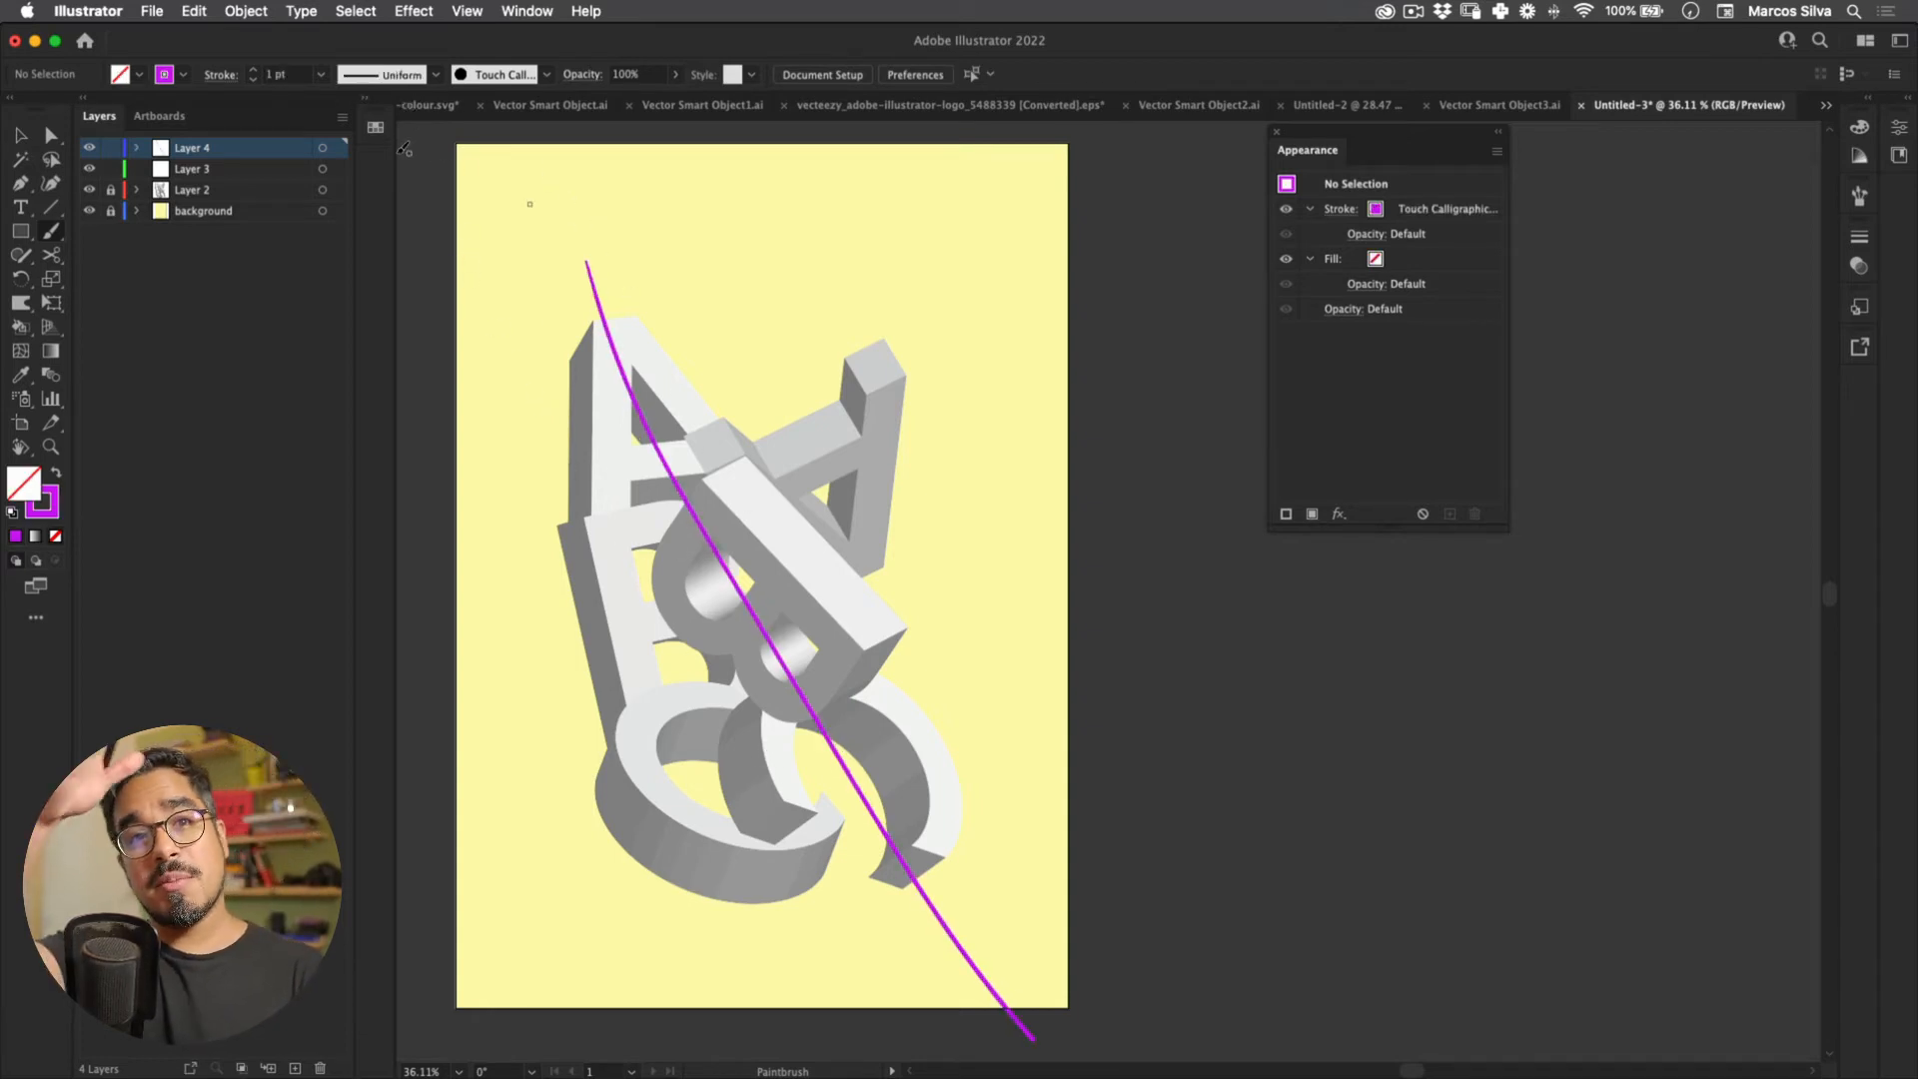
pyautogui.press('super+a')
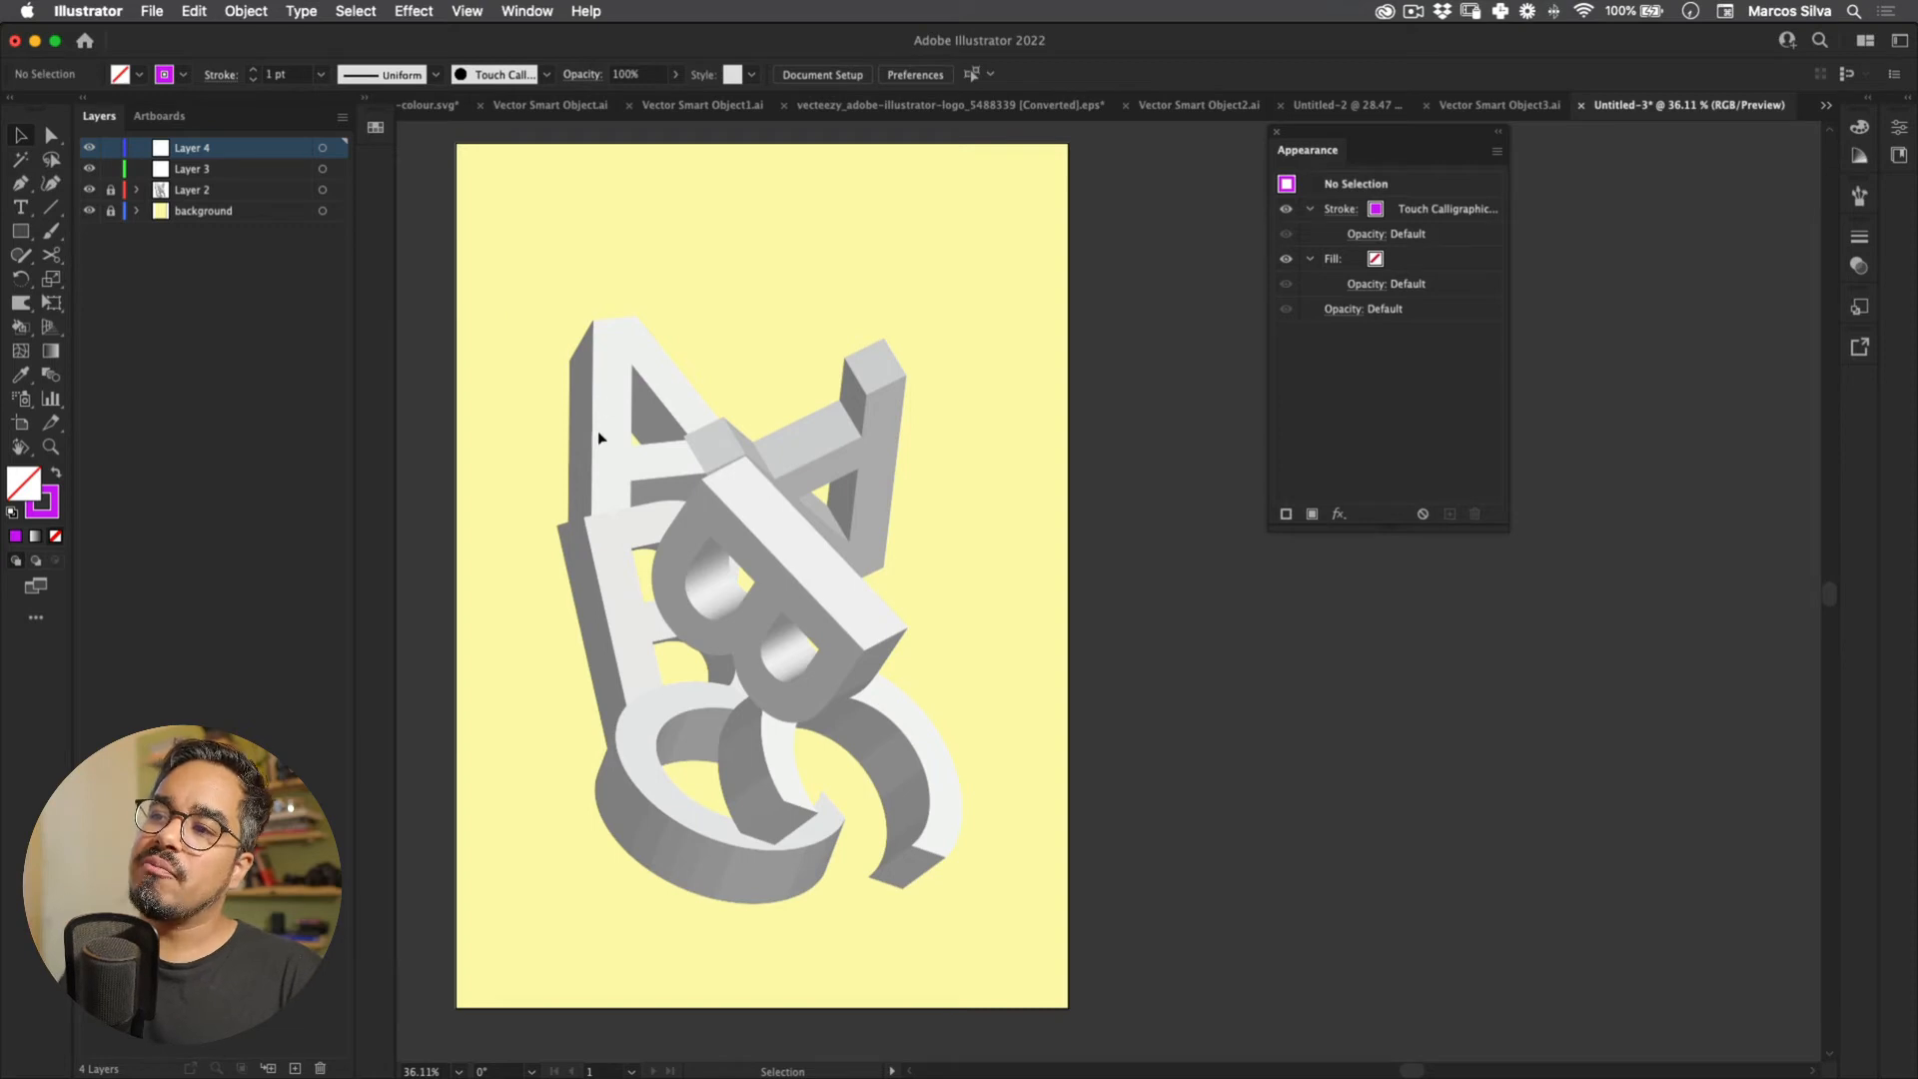
# Step: Unlock the 3D letters layer, move the B up-right and shift all letters up slightly
pyautogui.click(110, 190)
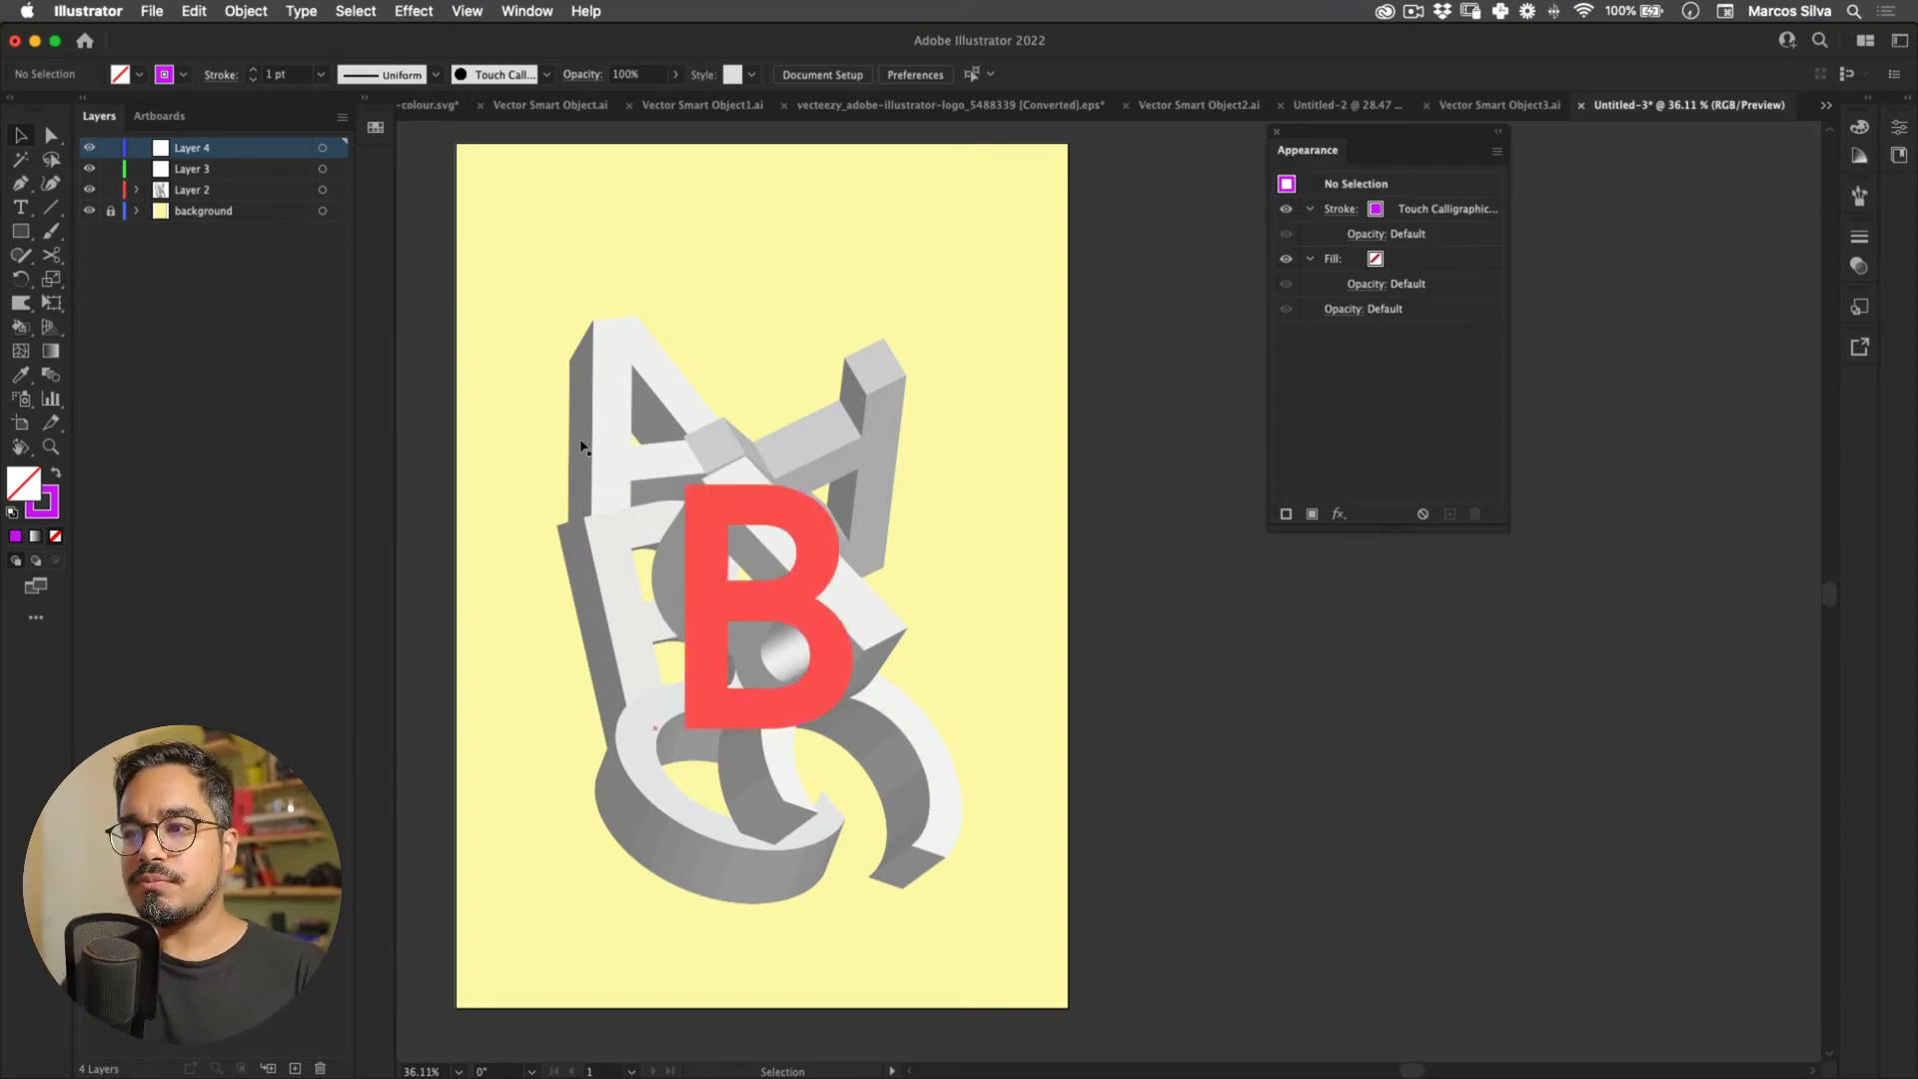
pyautogui.scroll(2, 634, 359)
pyautogui.moveTo(583, 465); pyautogui.dragTo(629, 446)
pyautogui.click(785, 349)
pyautogui.press('z')
pyautogui.moveTo(846, 553); pyautogui.dragTo(596, 427)
pyautogui.press('v')
pyautogui.moveTo(1049, 403); pyautogui.dragTo(725, 824)
pyautogui.moveTo(846, 601); pyautogui.dragTo(622, 429)
pyautogui.click(601, 318)
# Step: Tighten the stack by nudging both A's right and the lower-left C left
pyautogui.moveTo(533, 290); pyautogui.dragTo(538, 286)
pyautogui.moveTo(677, 358); pyautogui.dragTo(699, 346)
pyautogui.click(698, 254)
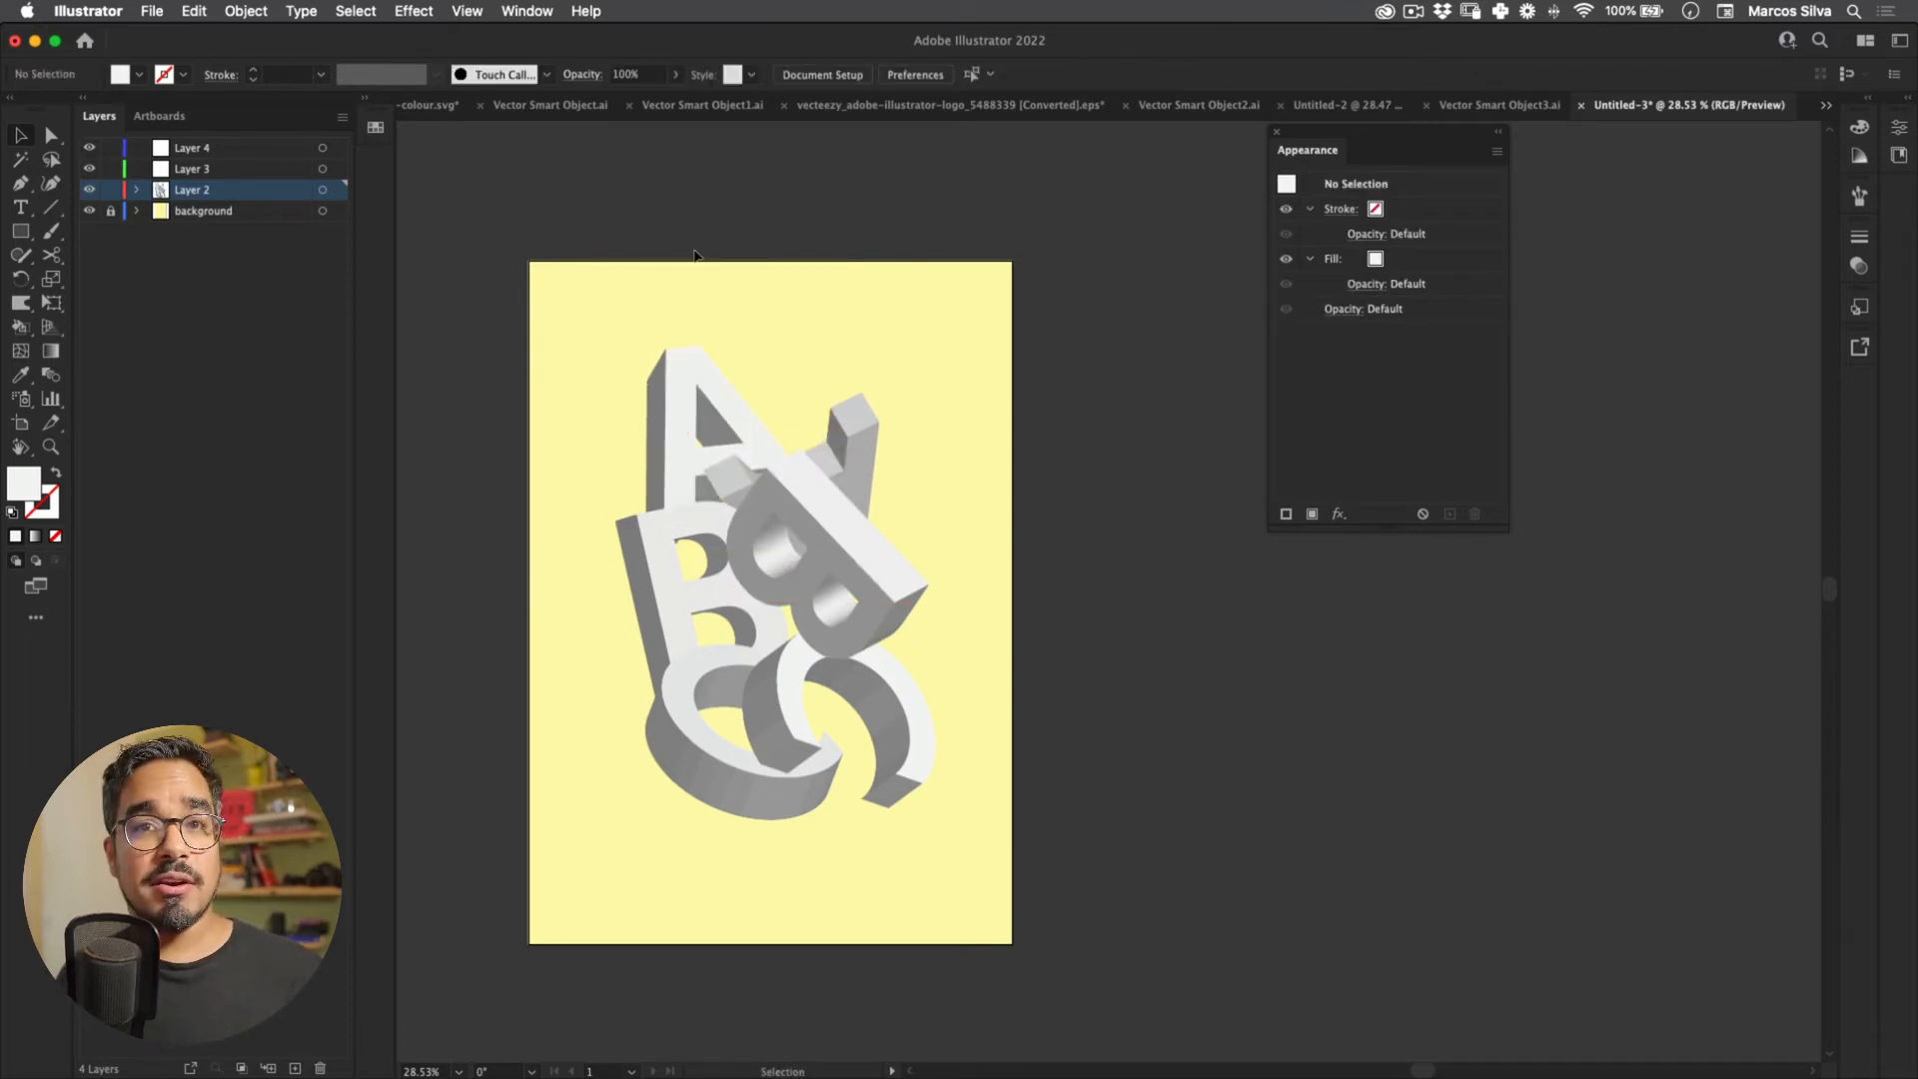
pyautogui.moveTo(539, 575)
pyautogui.mouseDown()
pyautogui.moveTo(509, 579)
pyautogui.moveTo(543, 577)
pyautogui.mouseUp()
pyautogui.click(793, 261)
# Step: Marquee-select all six letters and apply Object > Expand Appearance
pyautogui.moveTo(793, 262); pyautogui.dragTo(459, 660)
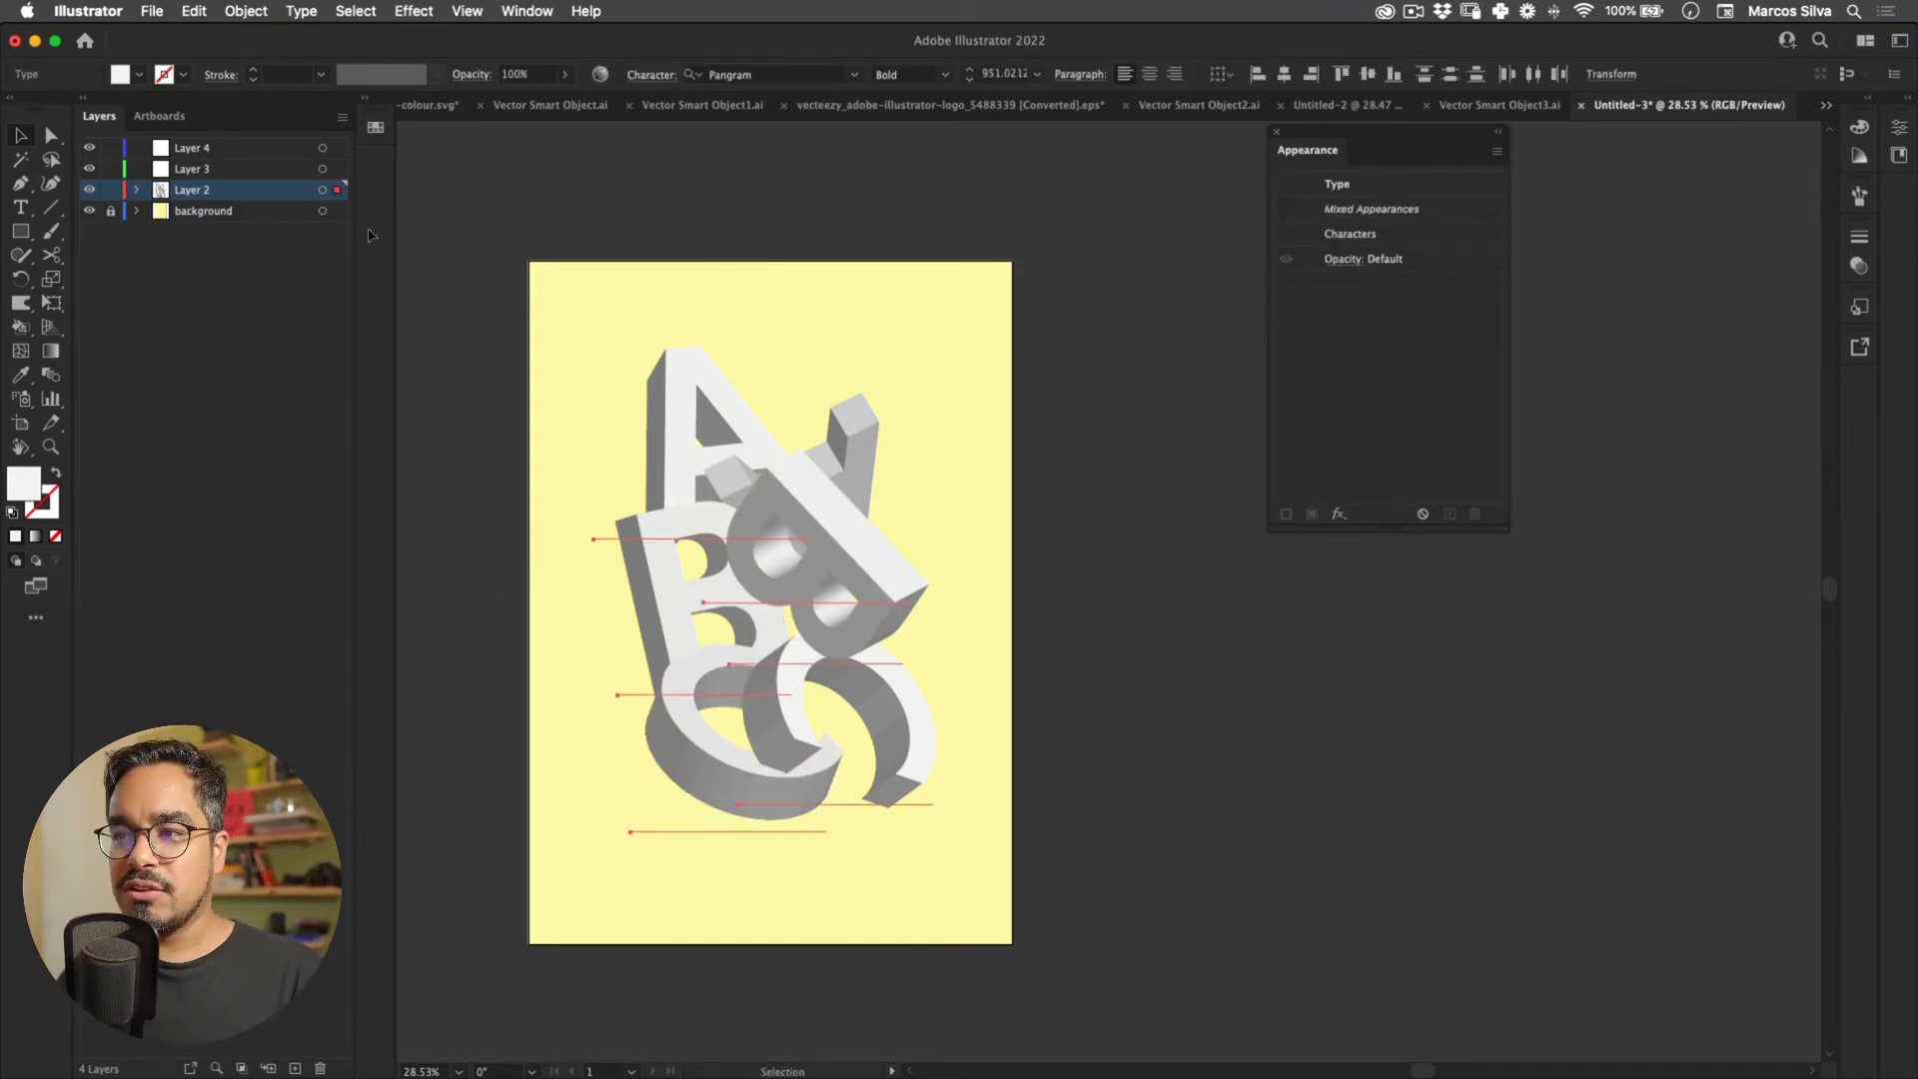
pyautogui.click(242, 11)
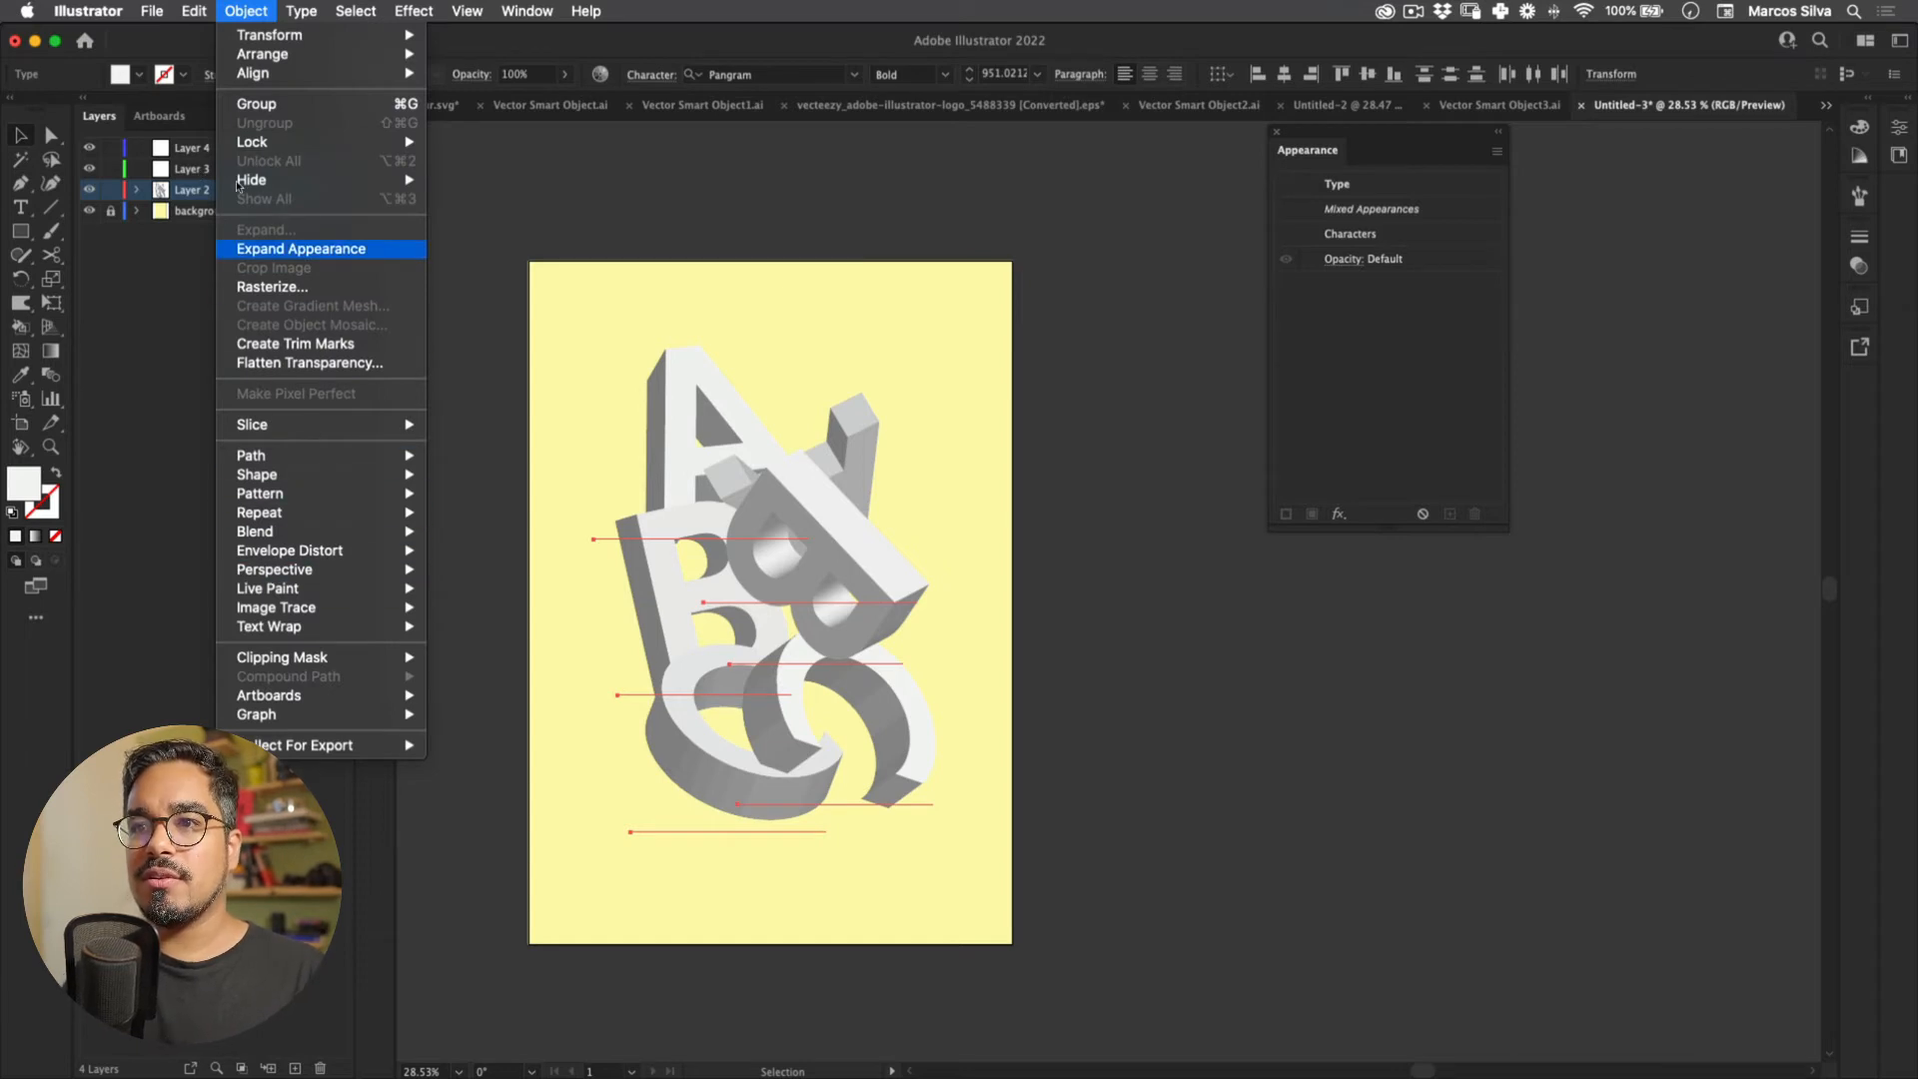
pyautogui.click(285, 249)
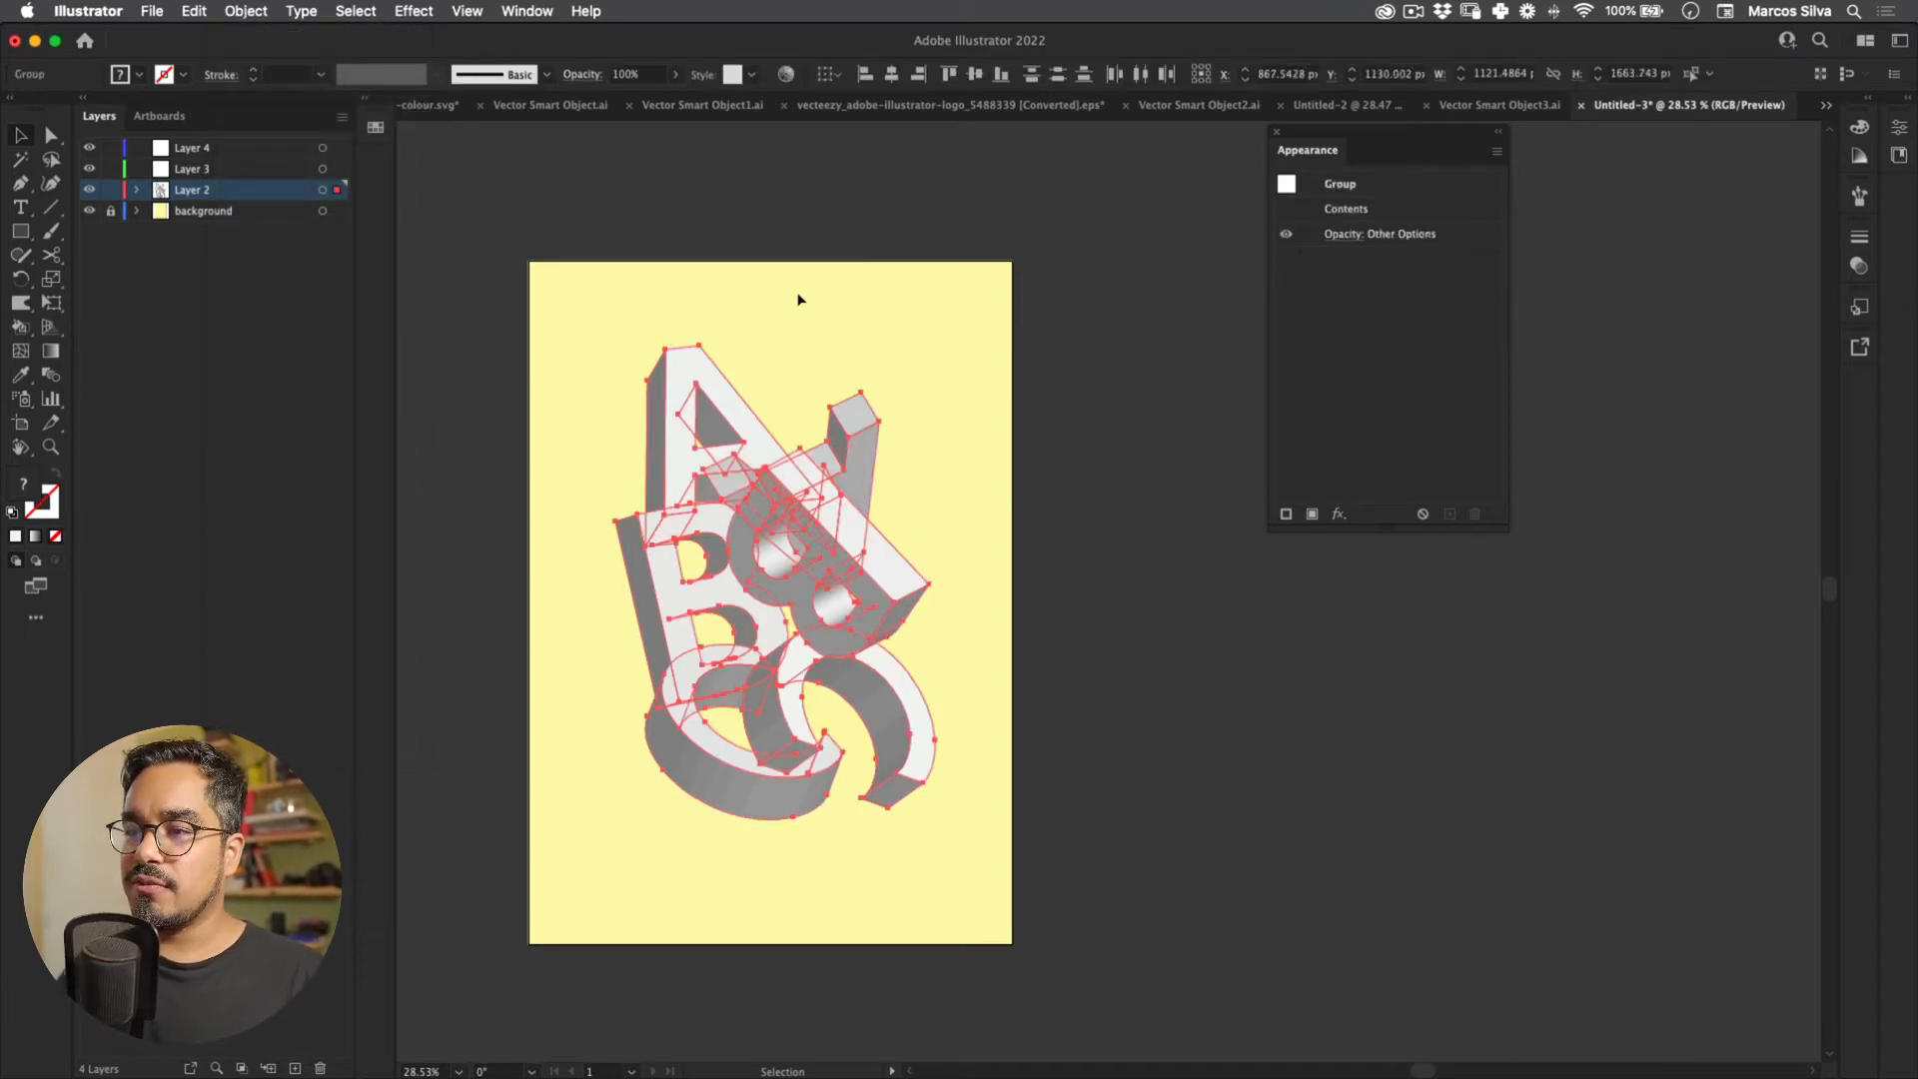
pyautogui.rightClick(765, 493)
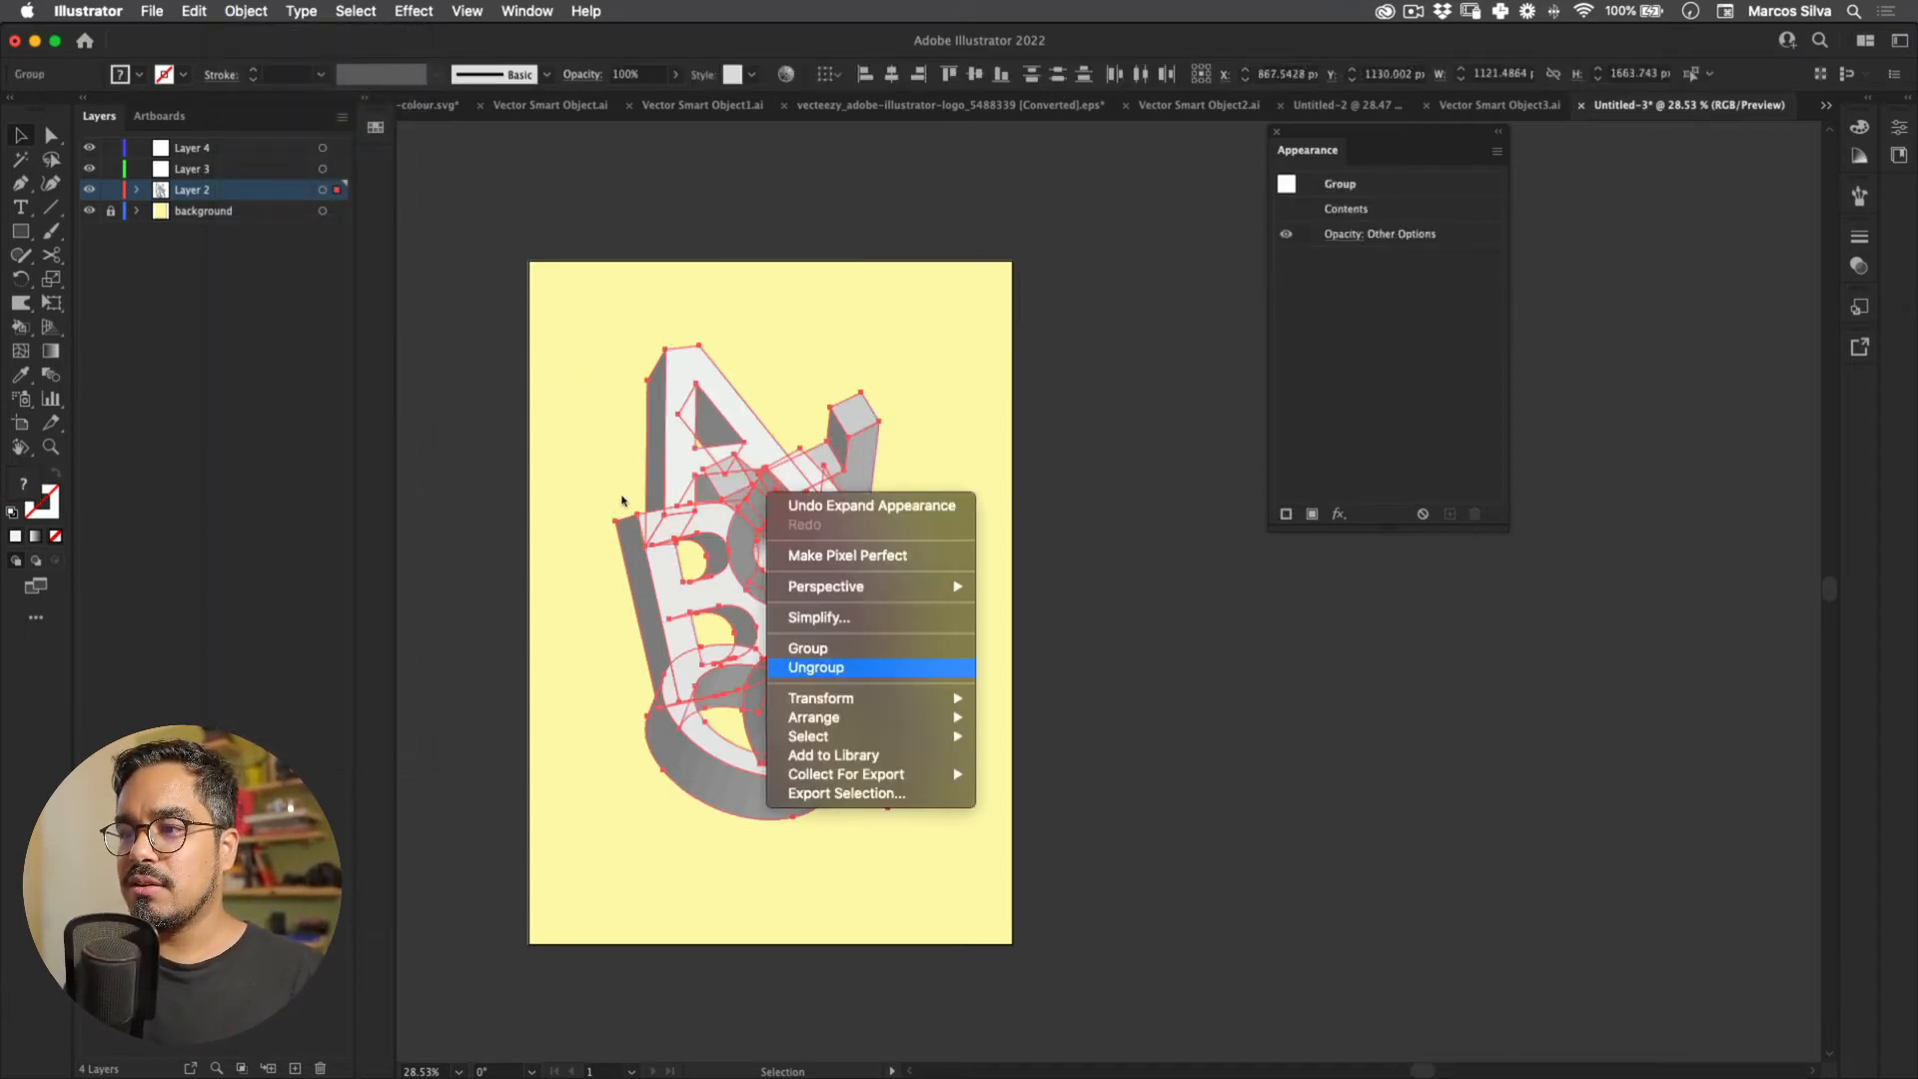
# Step: Dismiss the context menu and inspect the B's long top face in the expanded group
pyautogui.press('Escape')
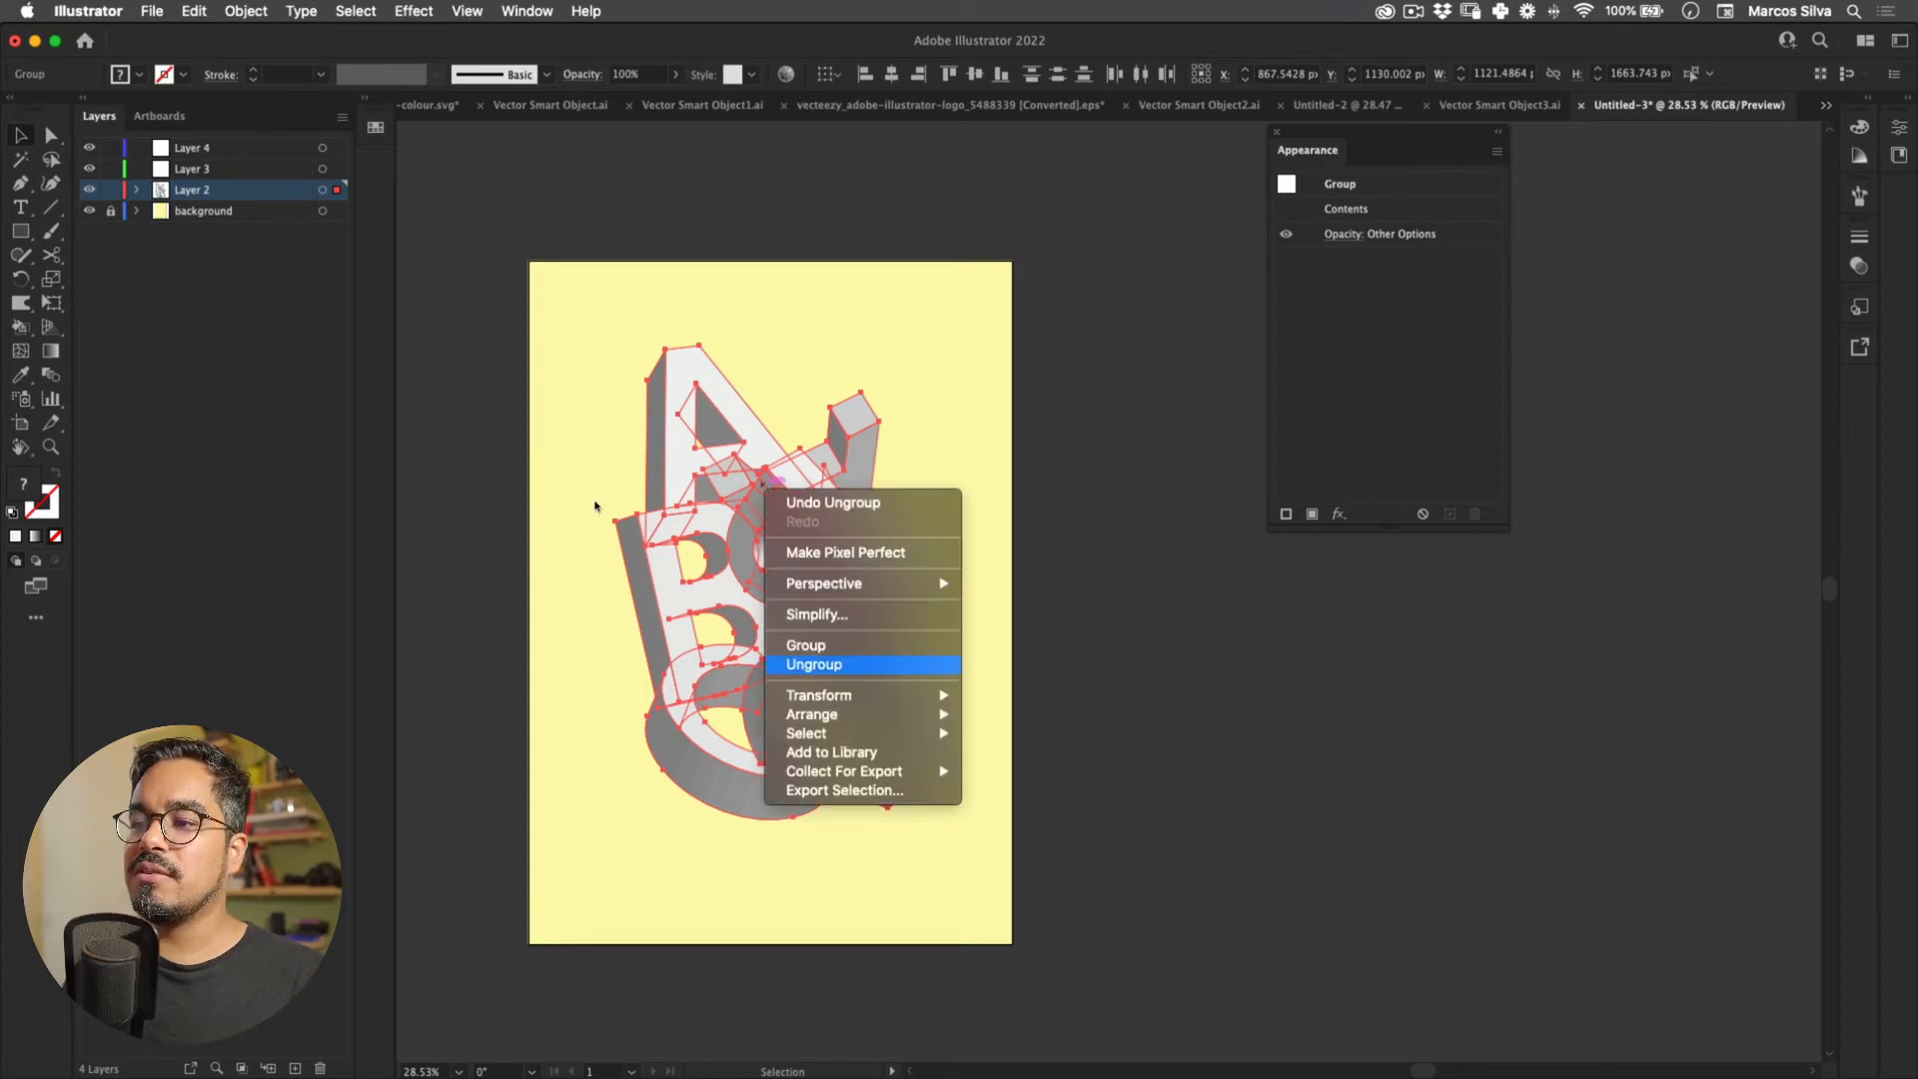
pyautogui.press('Escape')
pyautogui.click(604, 487)
pyautogui.click(861, 514)
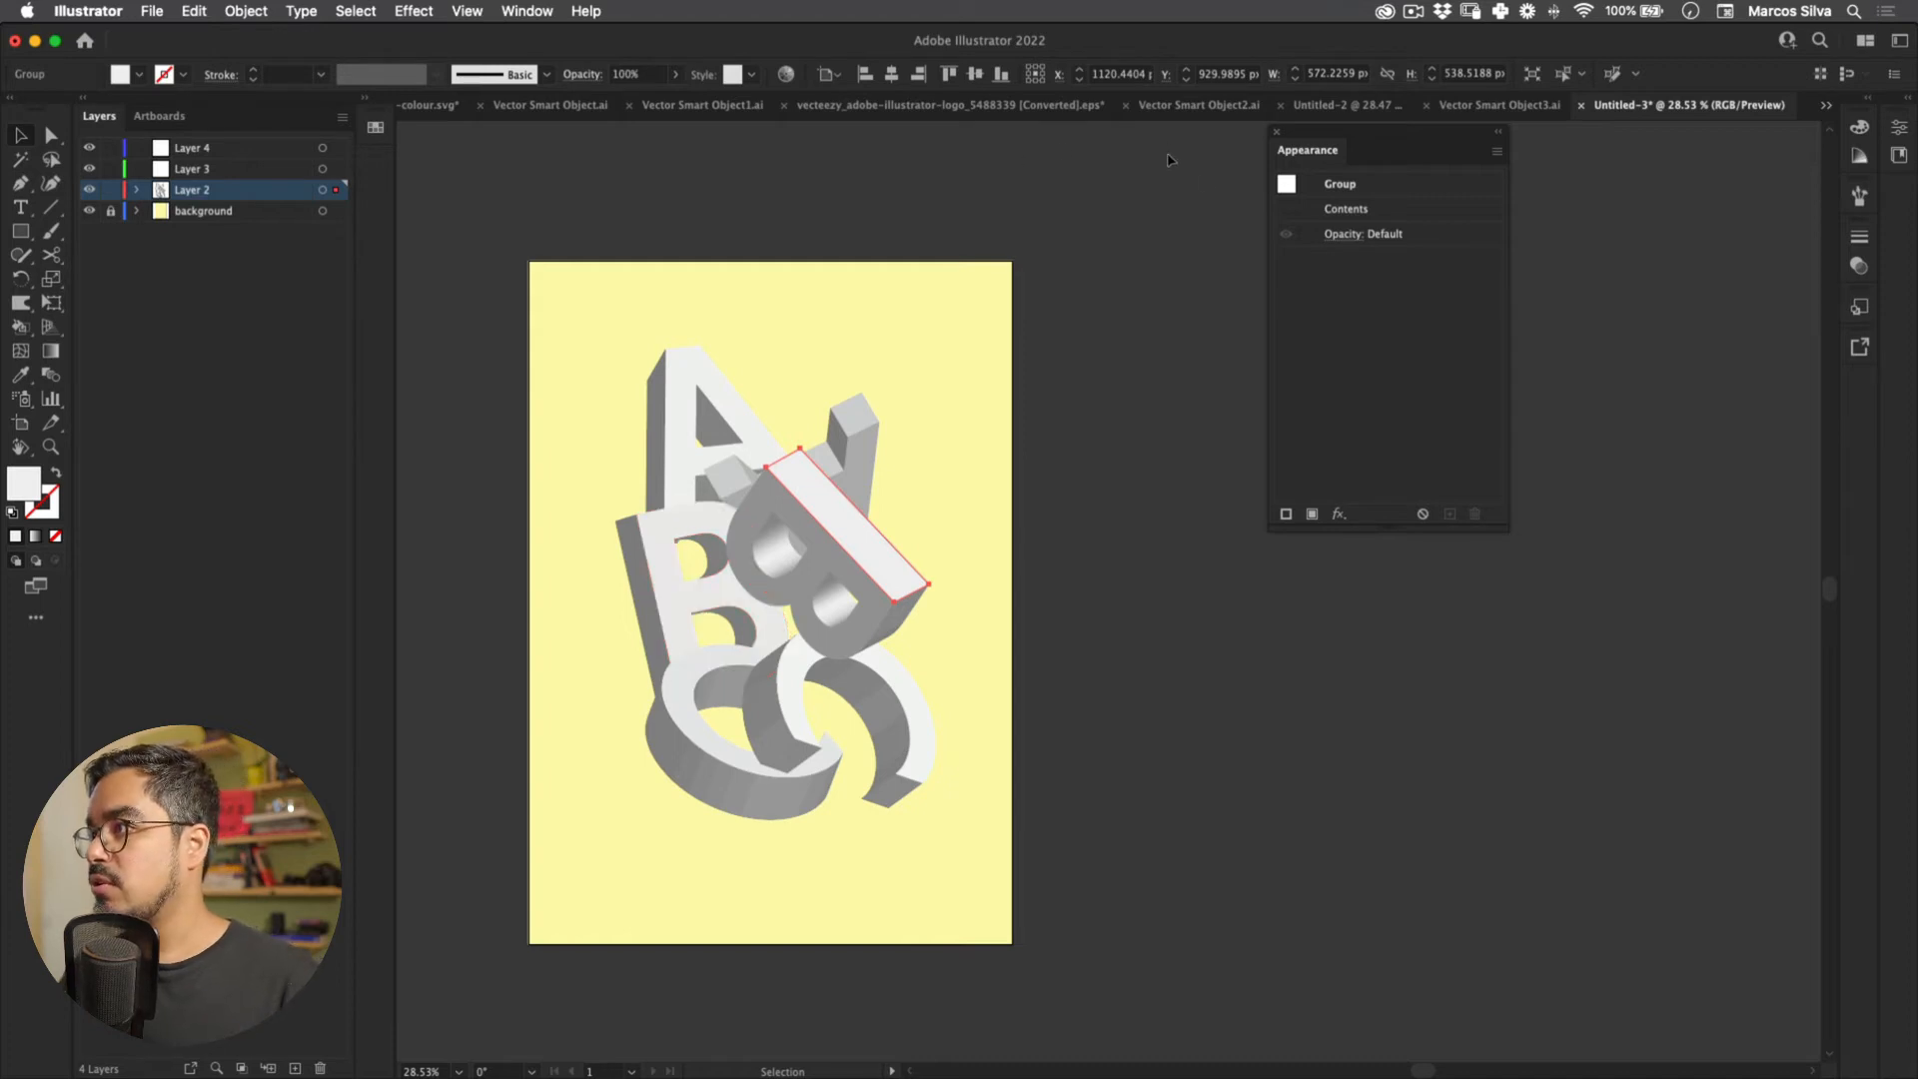
pyautogui.click(1254, 171)
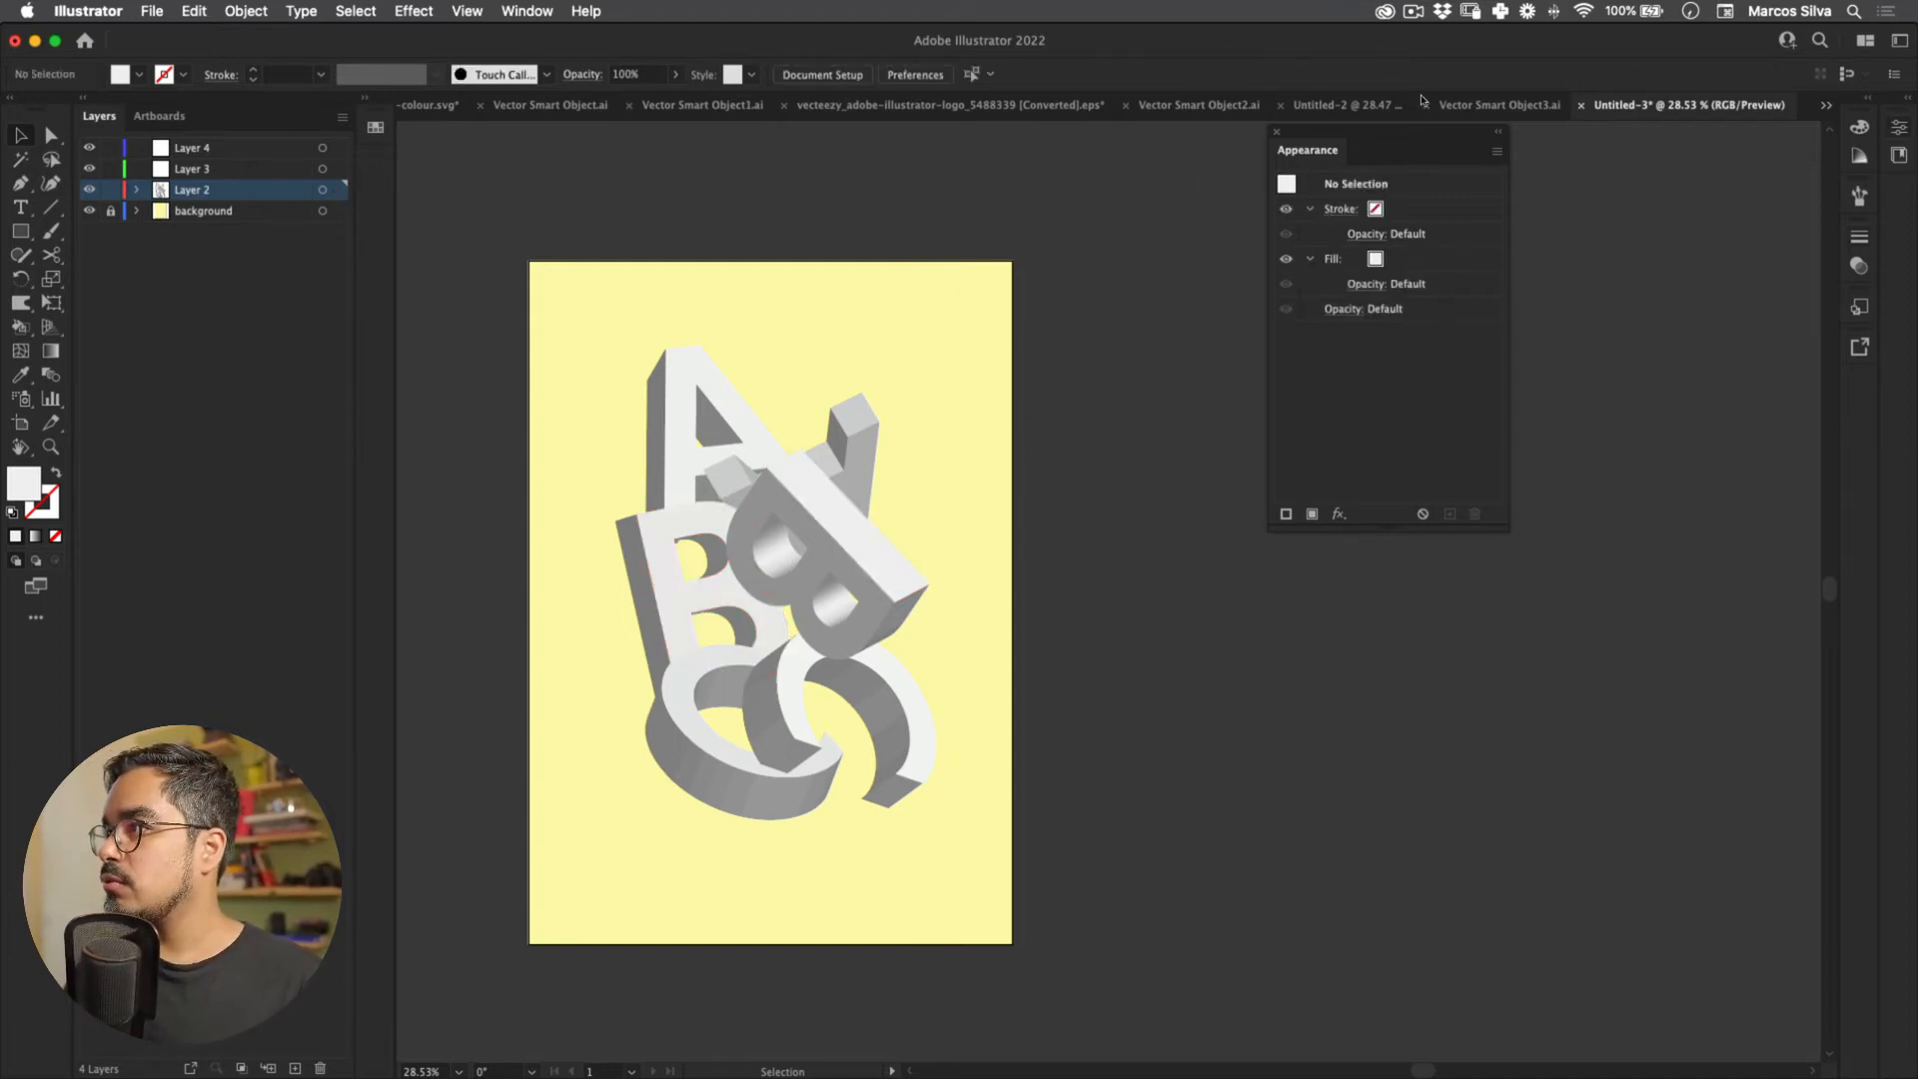
# Step: Toggle the Libraries panel and switch to the Vector Smart Object3.ai document
pyautogui.click(1898, 155)
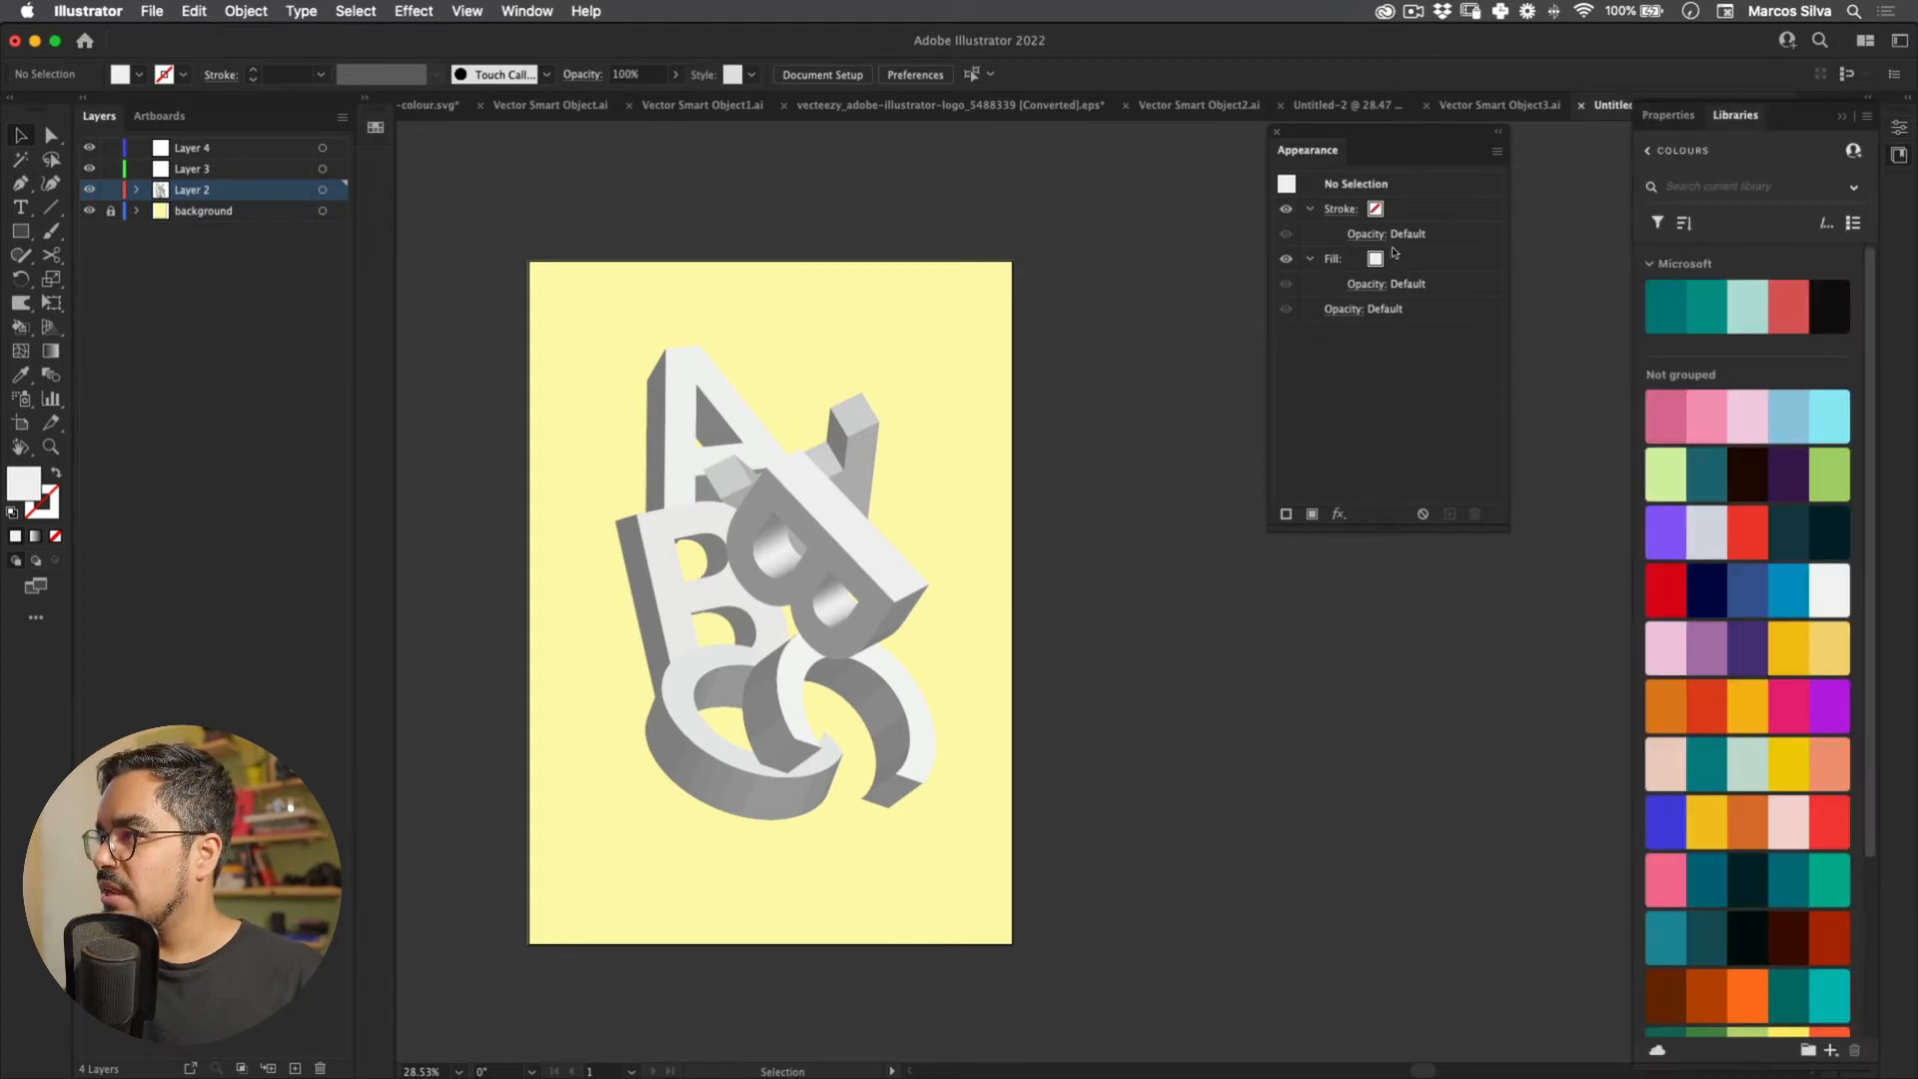
pyautogui.scroll(-5, 1747, 599)
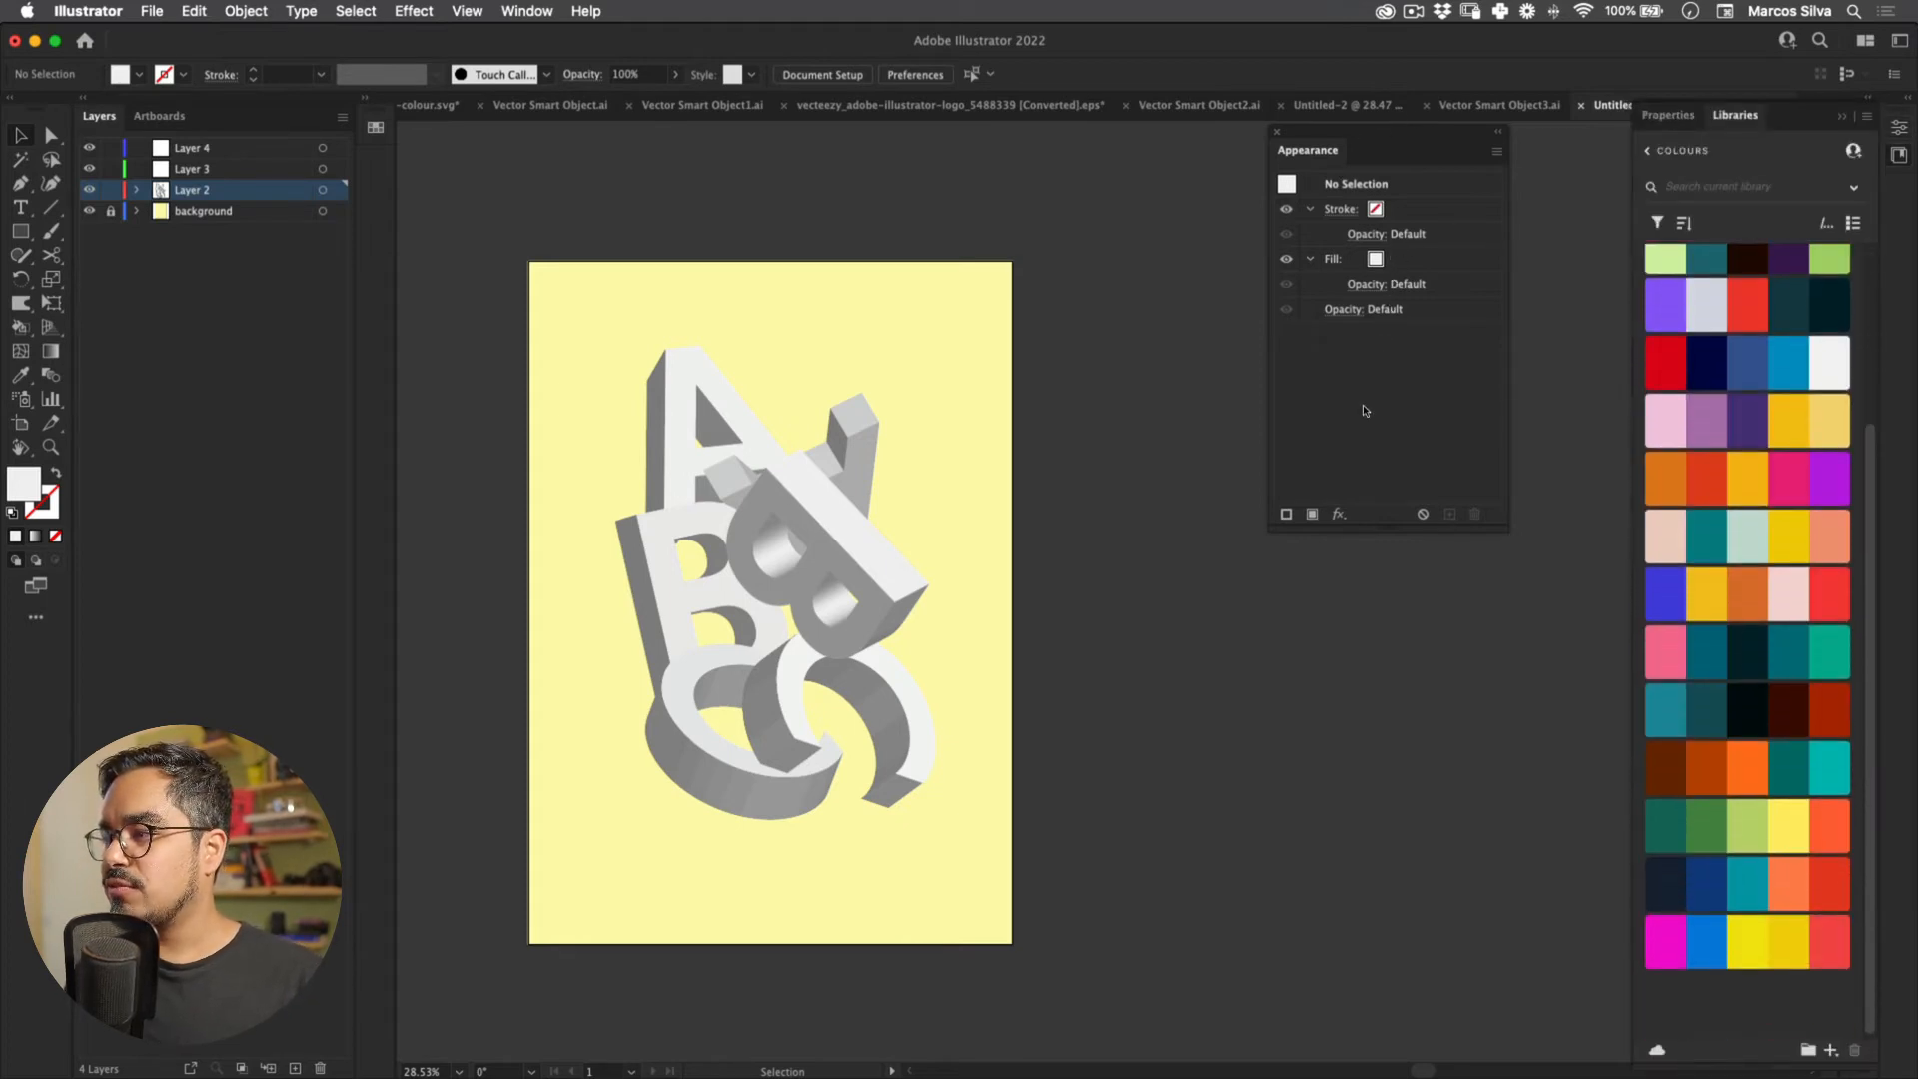
pyautogui.press('shift+super+grave')
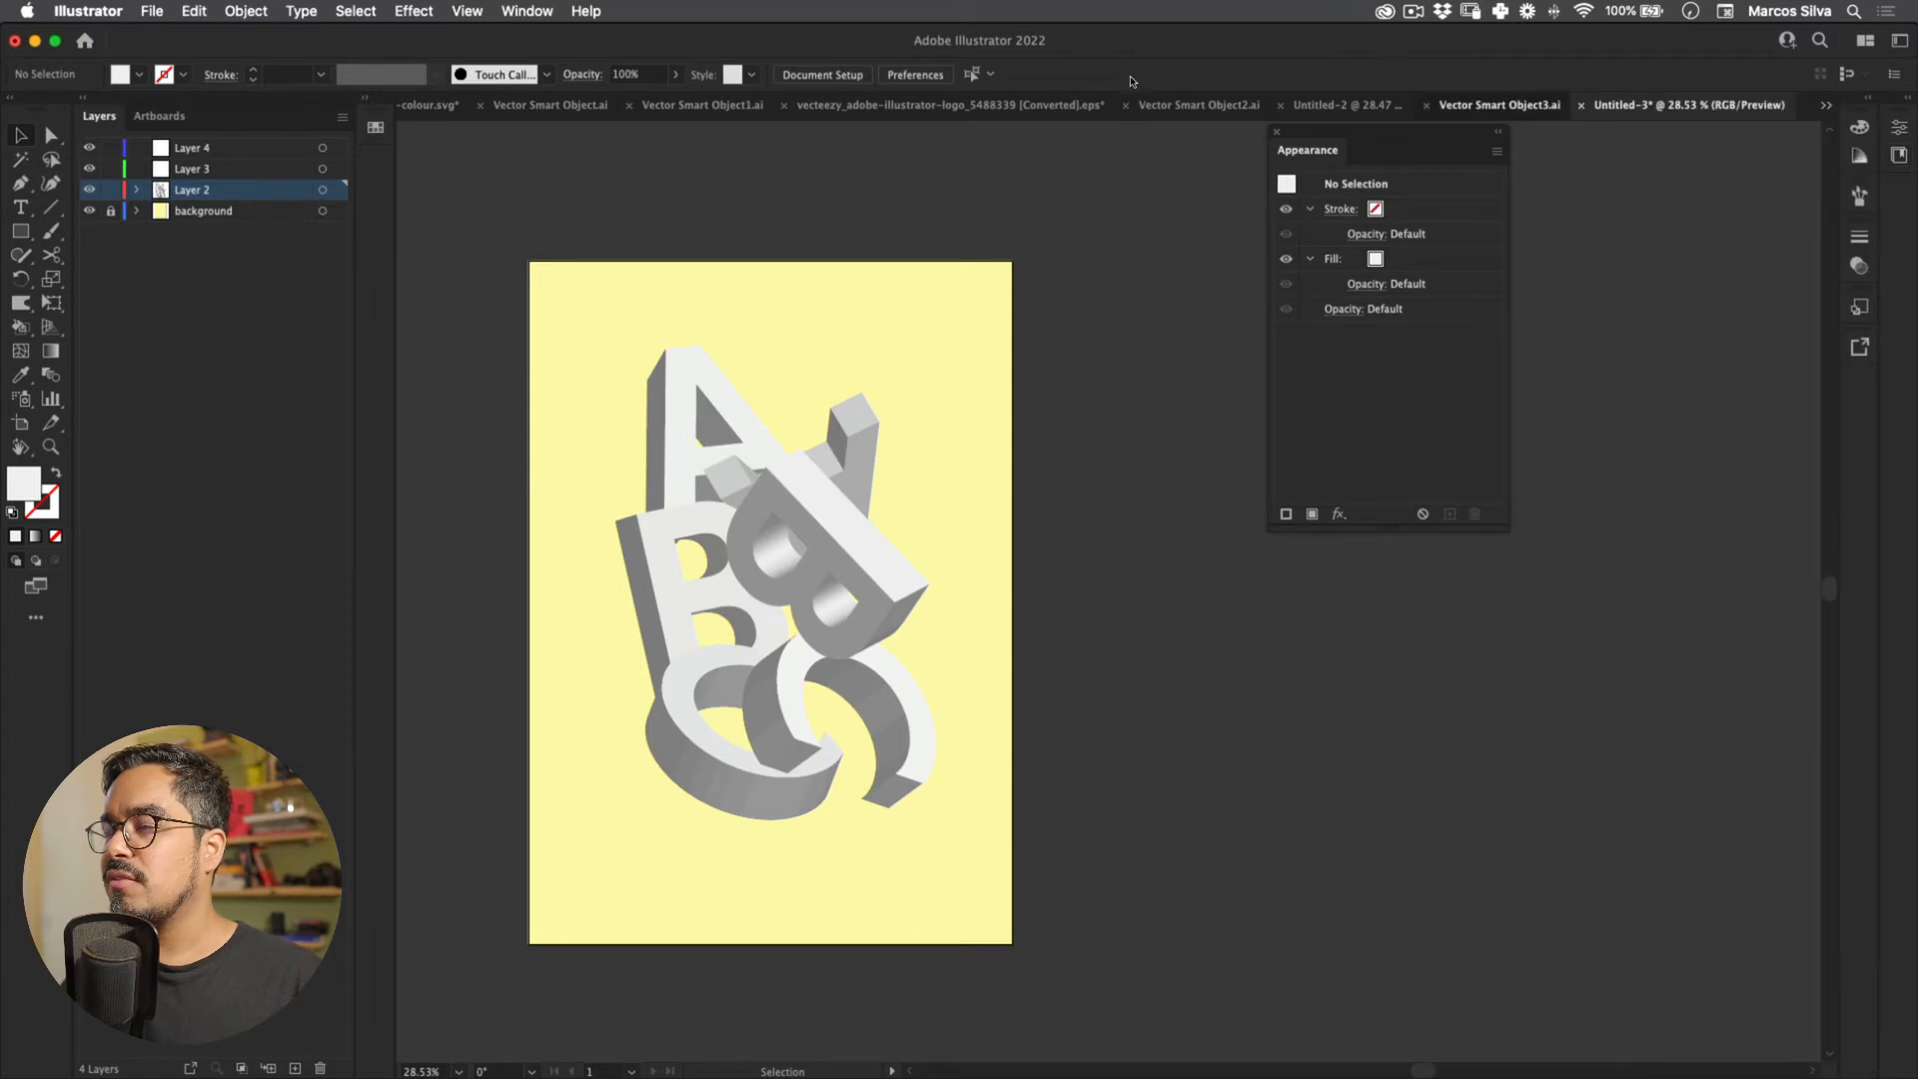
# Step: Bring the colourful B group from the reference into Untitled-3 and place it beside the artboard
pyautogui.click(1004, 668)
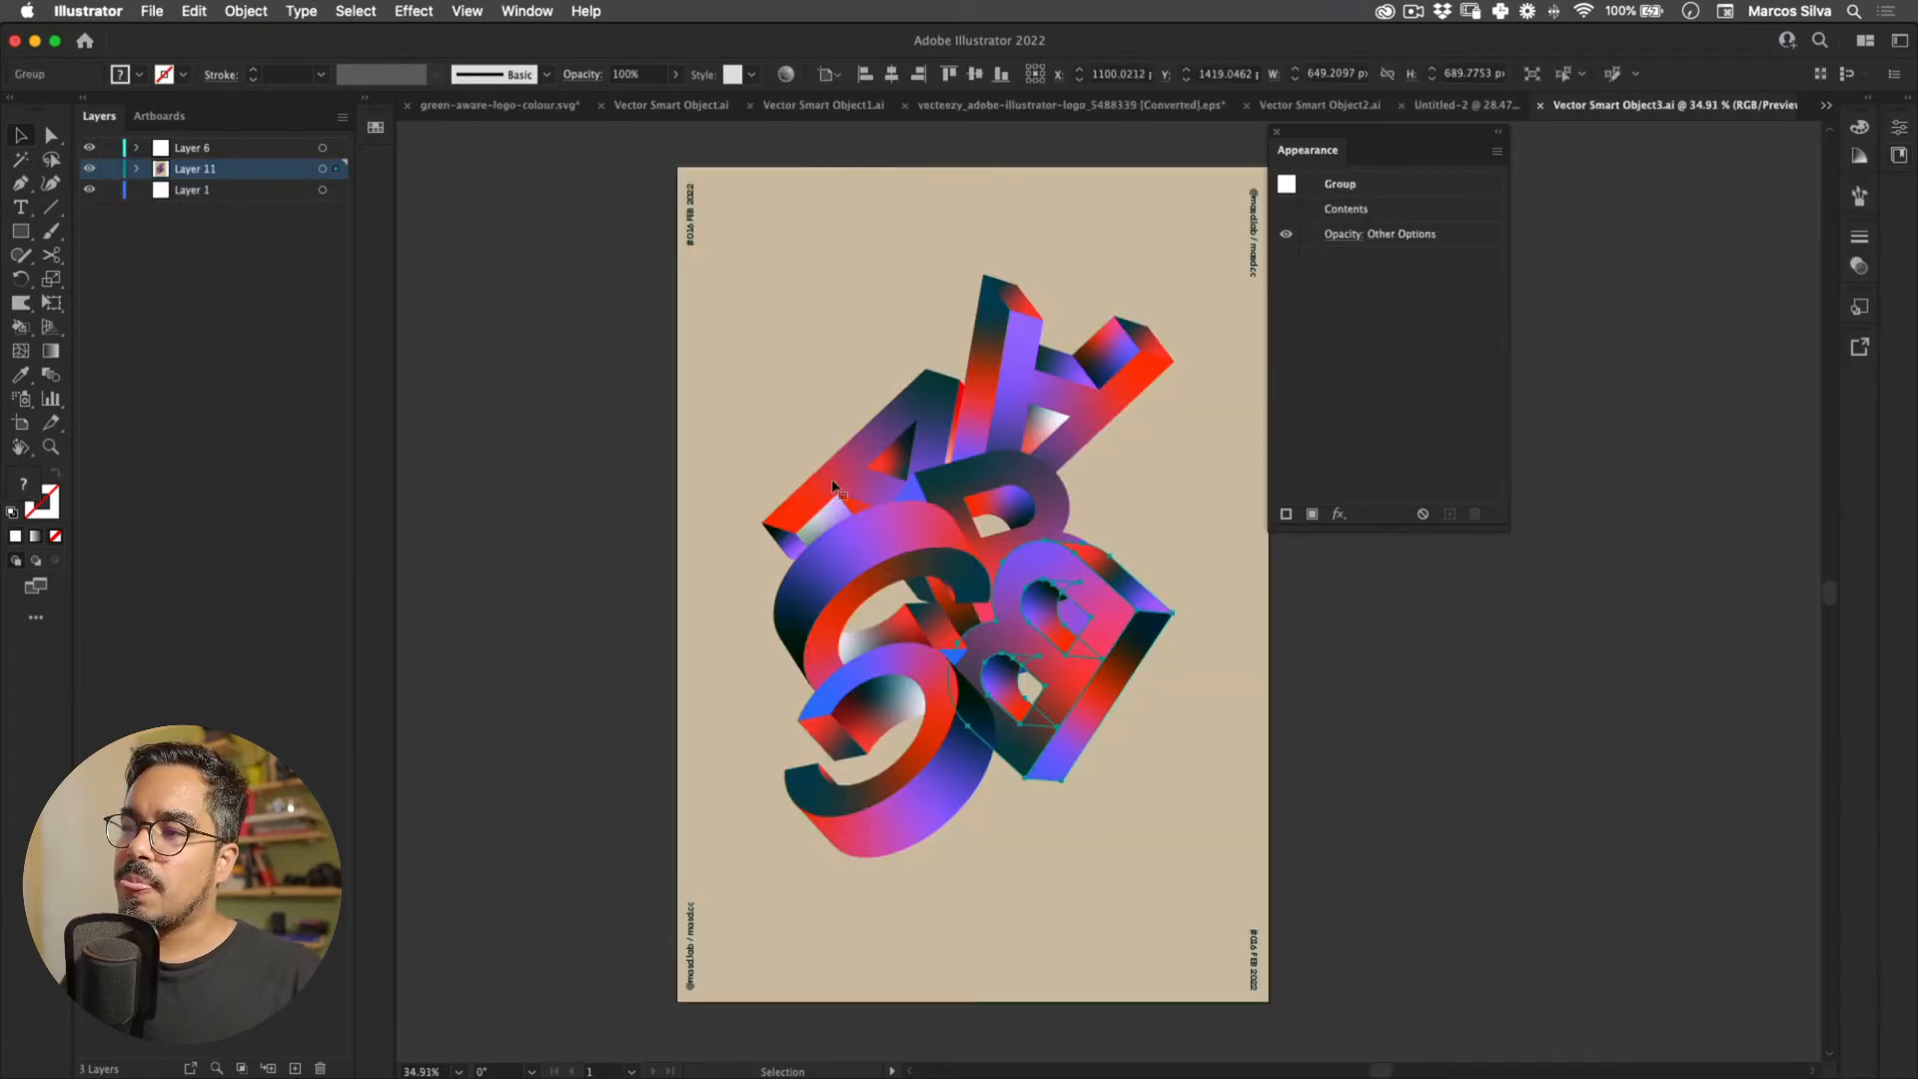
pyautogui.click(1826, 105)
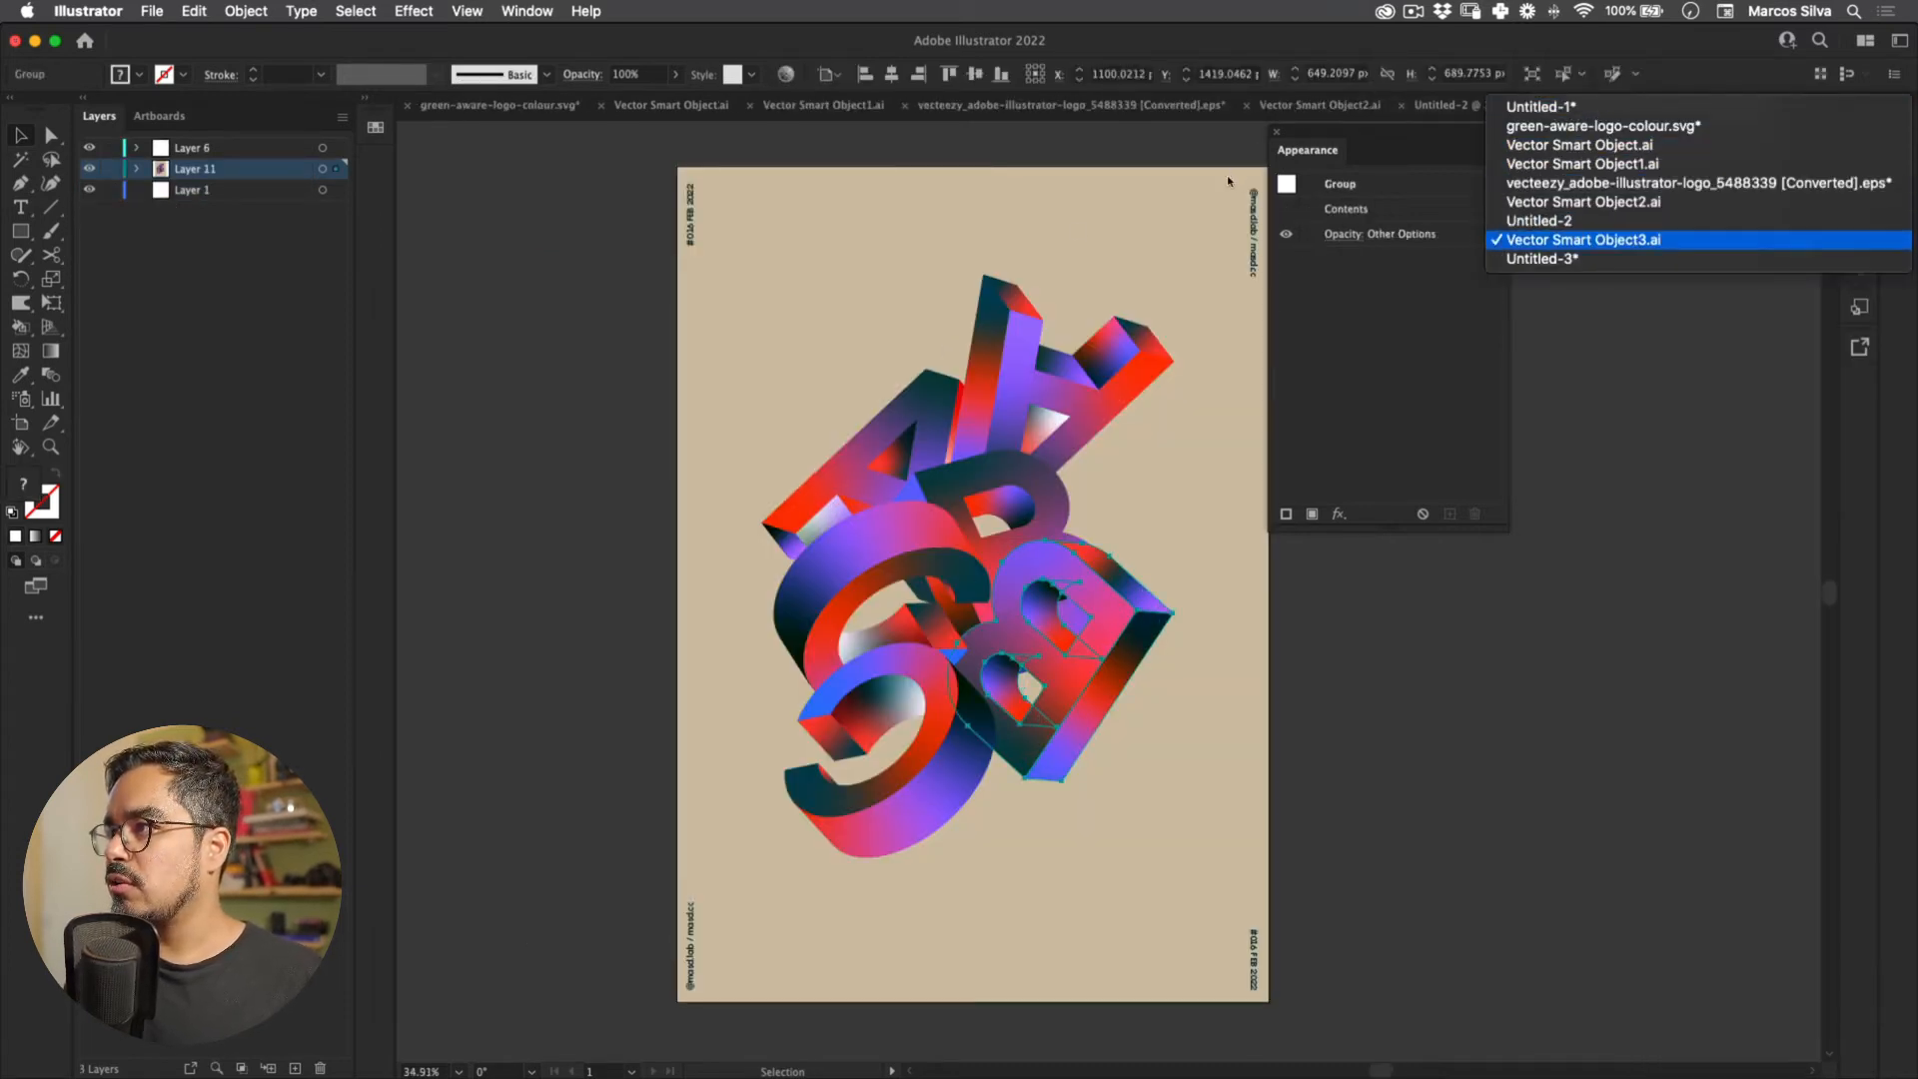
pyautogui.click(1618, 258)
pyautogui.press('super+v')
pyautogui.moveTo(1163, 589); pyautogui.dragTo(1225, 374)
pyautogui.moveTo(1366, 132); pyautogui.dragTo(1496, 122)
pyautogui.click(1227, 257)
pyautogui.click(1167, 454)
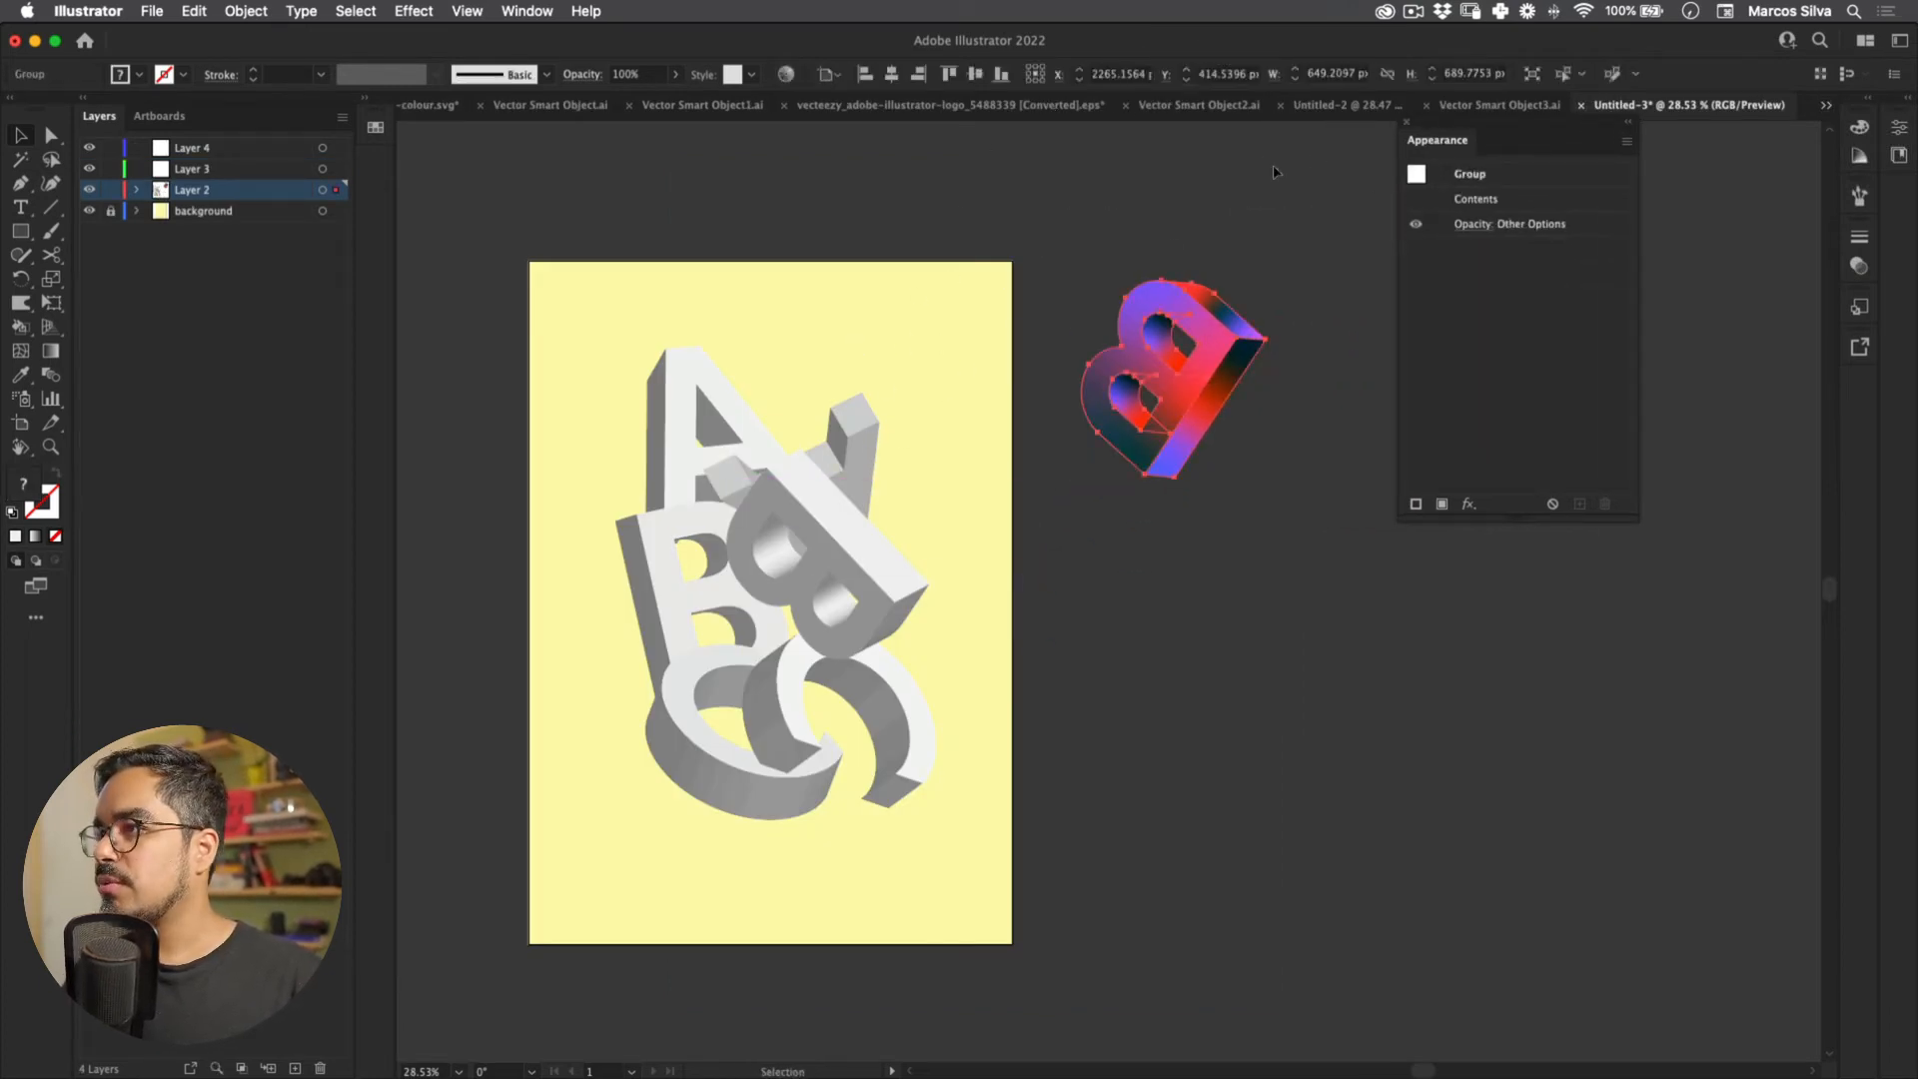
pyautogui.click(1107, 261)
pyautogui.click(1171, 391)
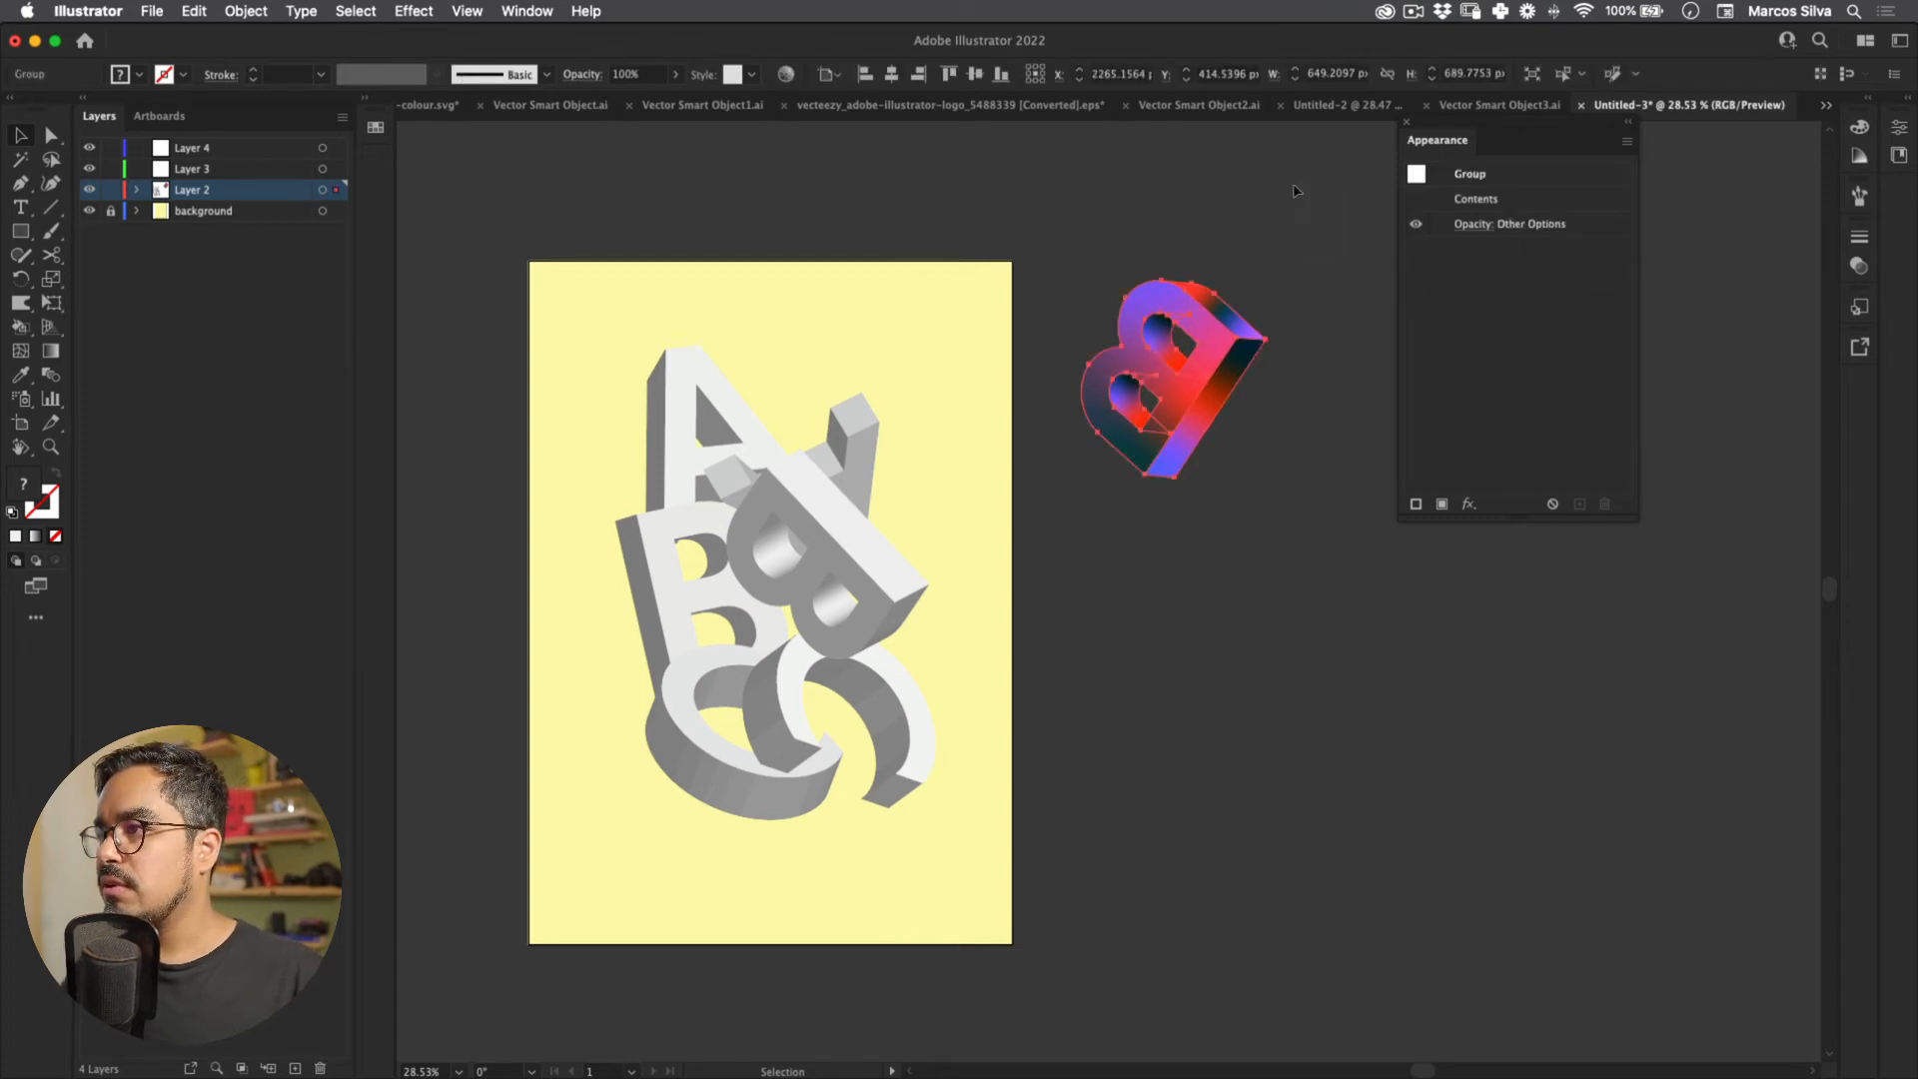
# Step: Review the B group's properties and the saved Libraries colour swatches
pyautogui.click(1899, 126)
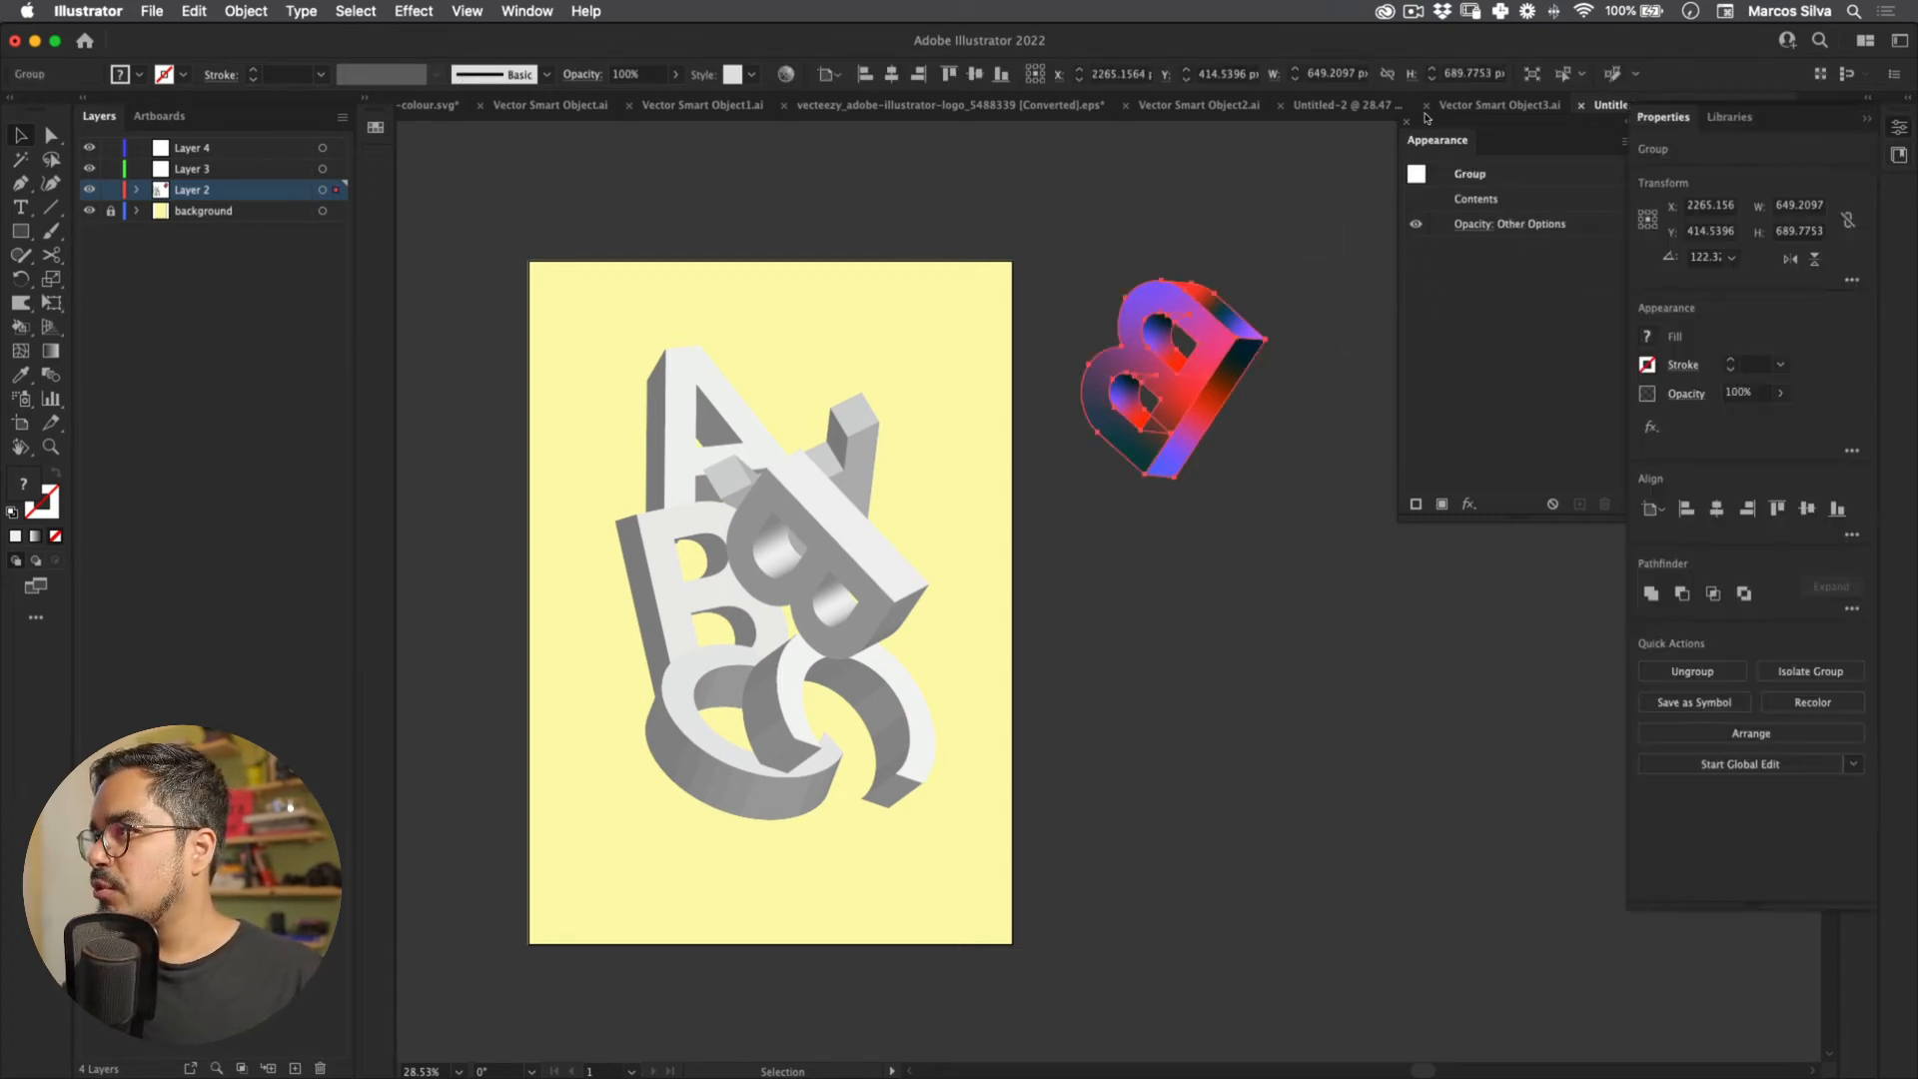
pyautogui.click(1729, 117)
pyautogui.scroll(-2, 1748, 600)
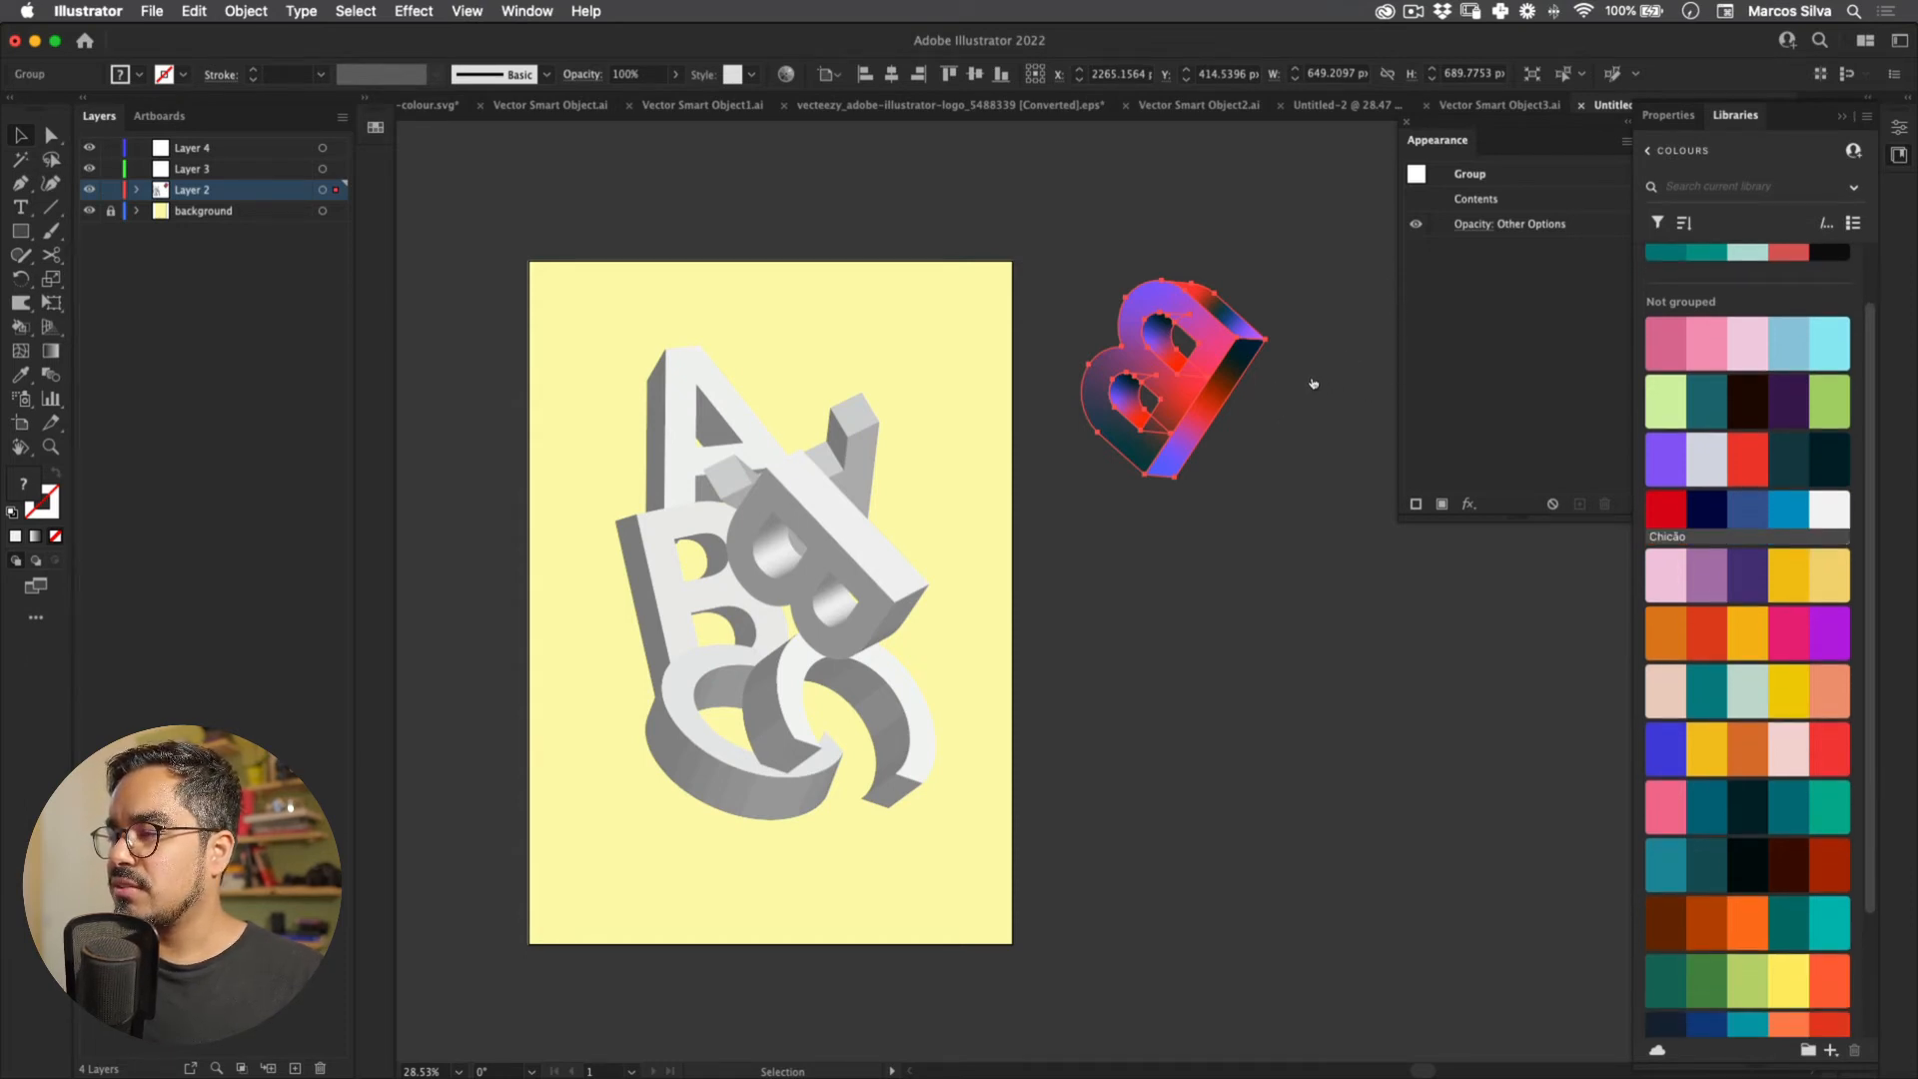
pyautogui.moveTo(1868, 471); pyautogui.dragTo(1821, 714)
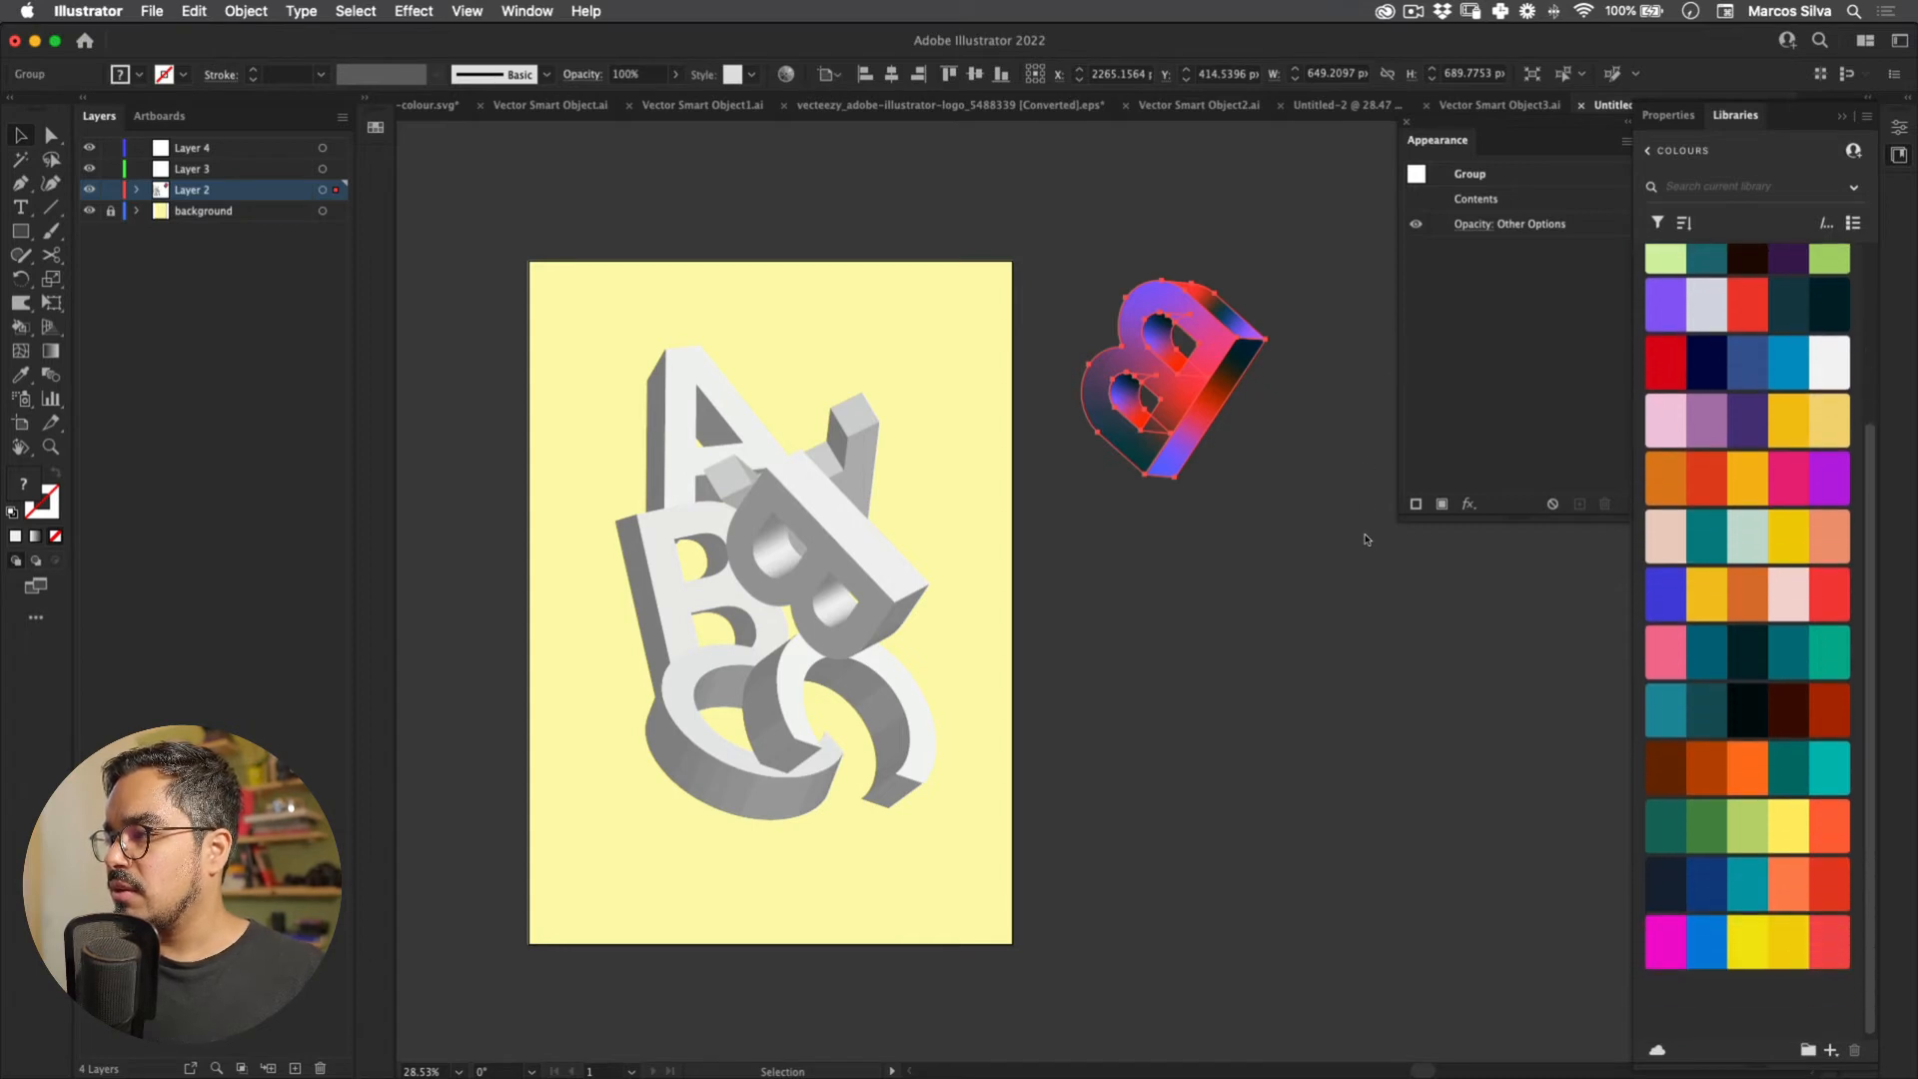
pyautogui.moveTo(1380, 427); pyautogui.dragTo(1280, 181)
# Step: With the B reselected, add the red library colour theme to the swatches
pyautogui.click(983, 413)
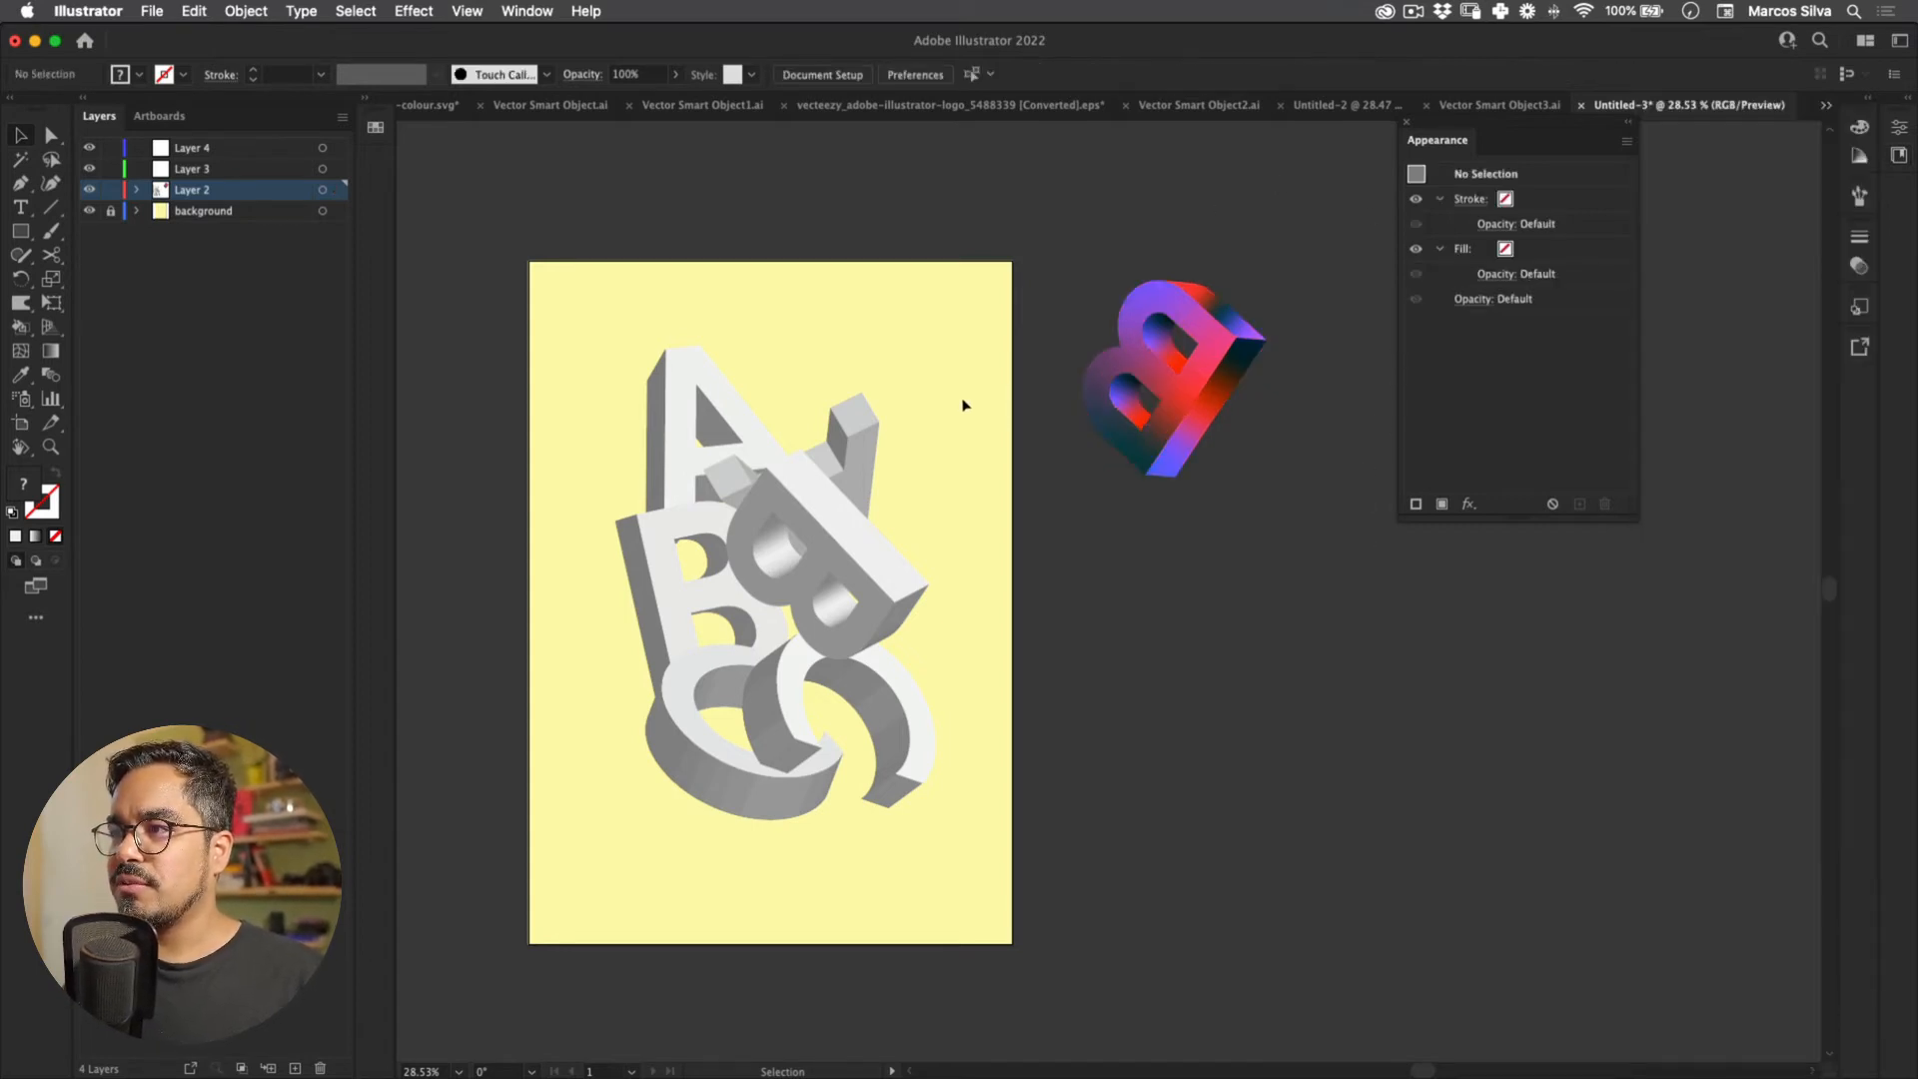
pyautogui.moveTo(877, 377); pyautogui.dragTo(805, 371)
pyautogui.moveTo(1169, 371); pyautogui.dragTo(1208, 379)
pyautogui.click(1194, 383)
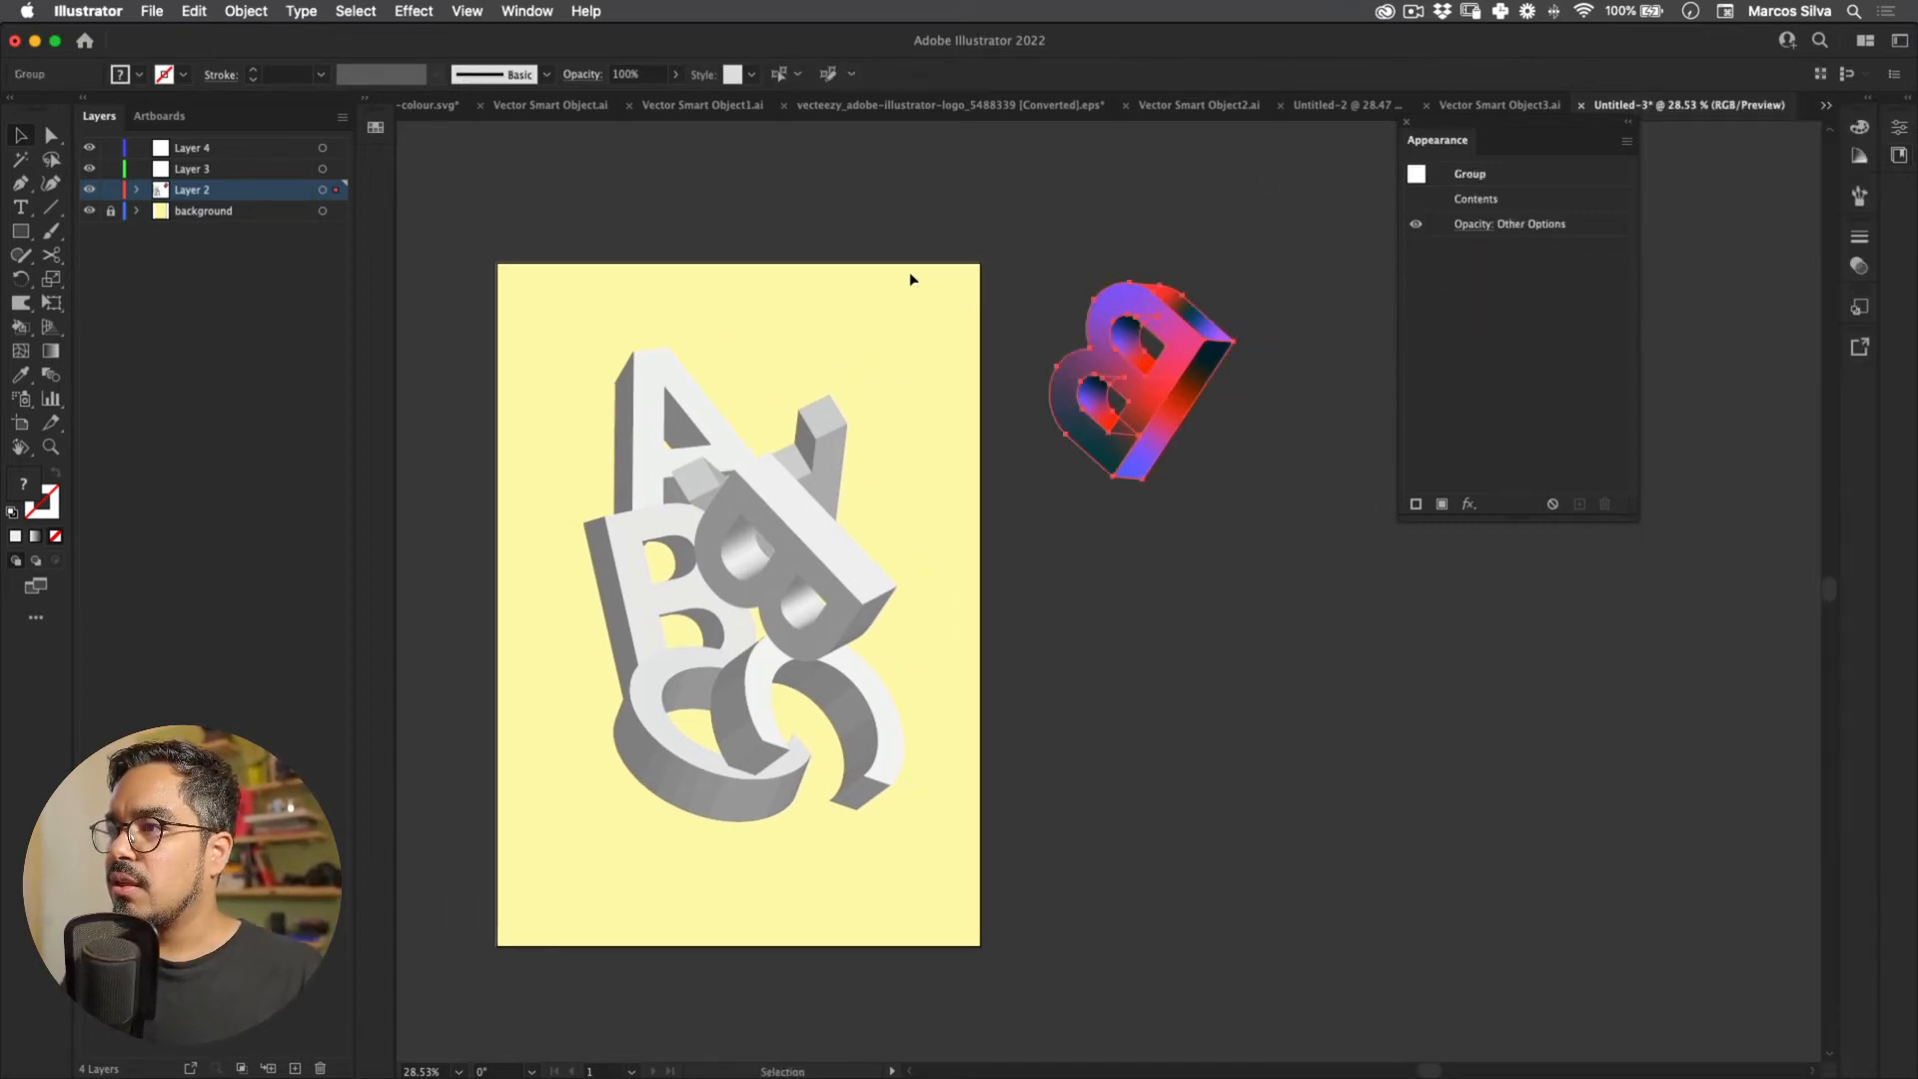
pyautogui.click(1898, 127)
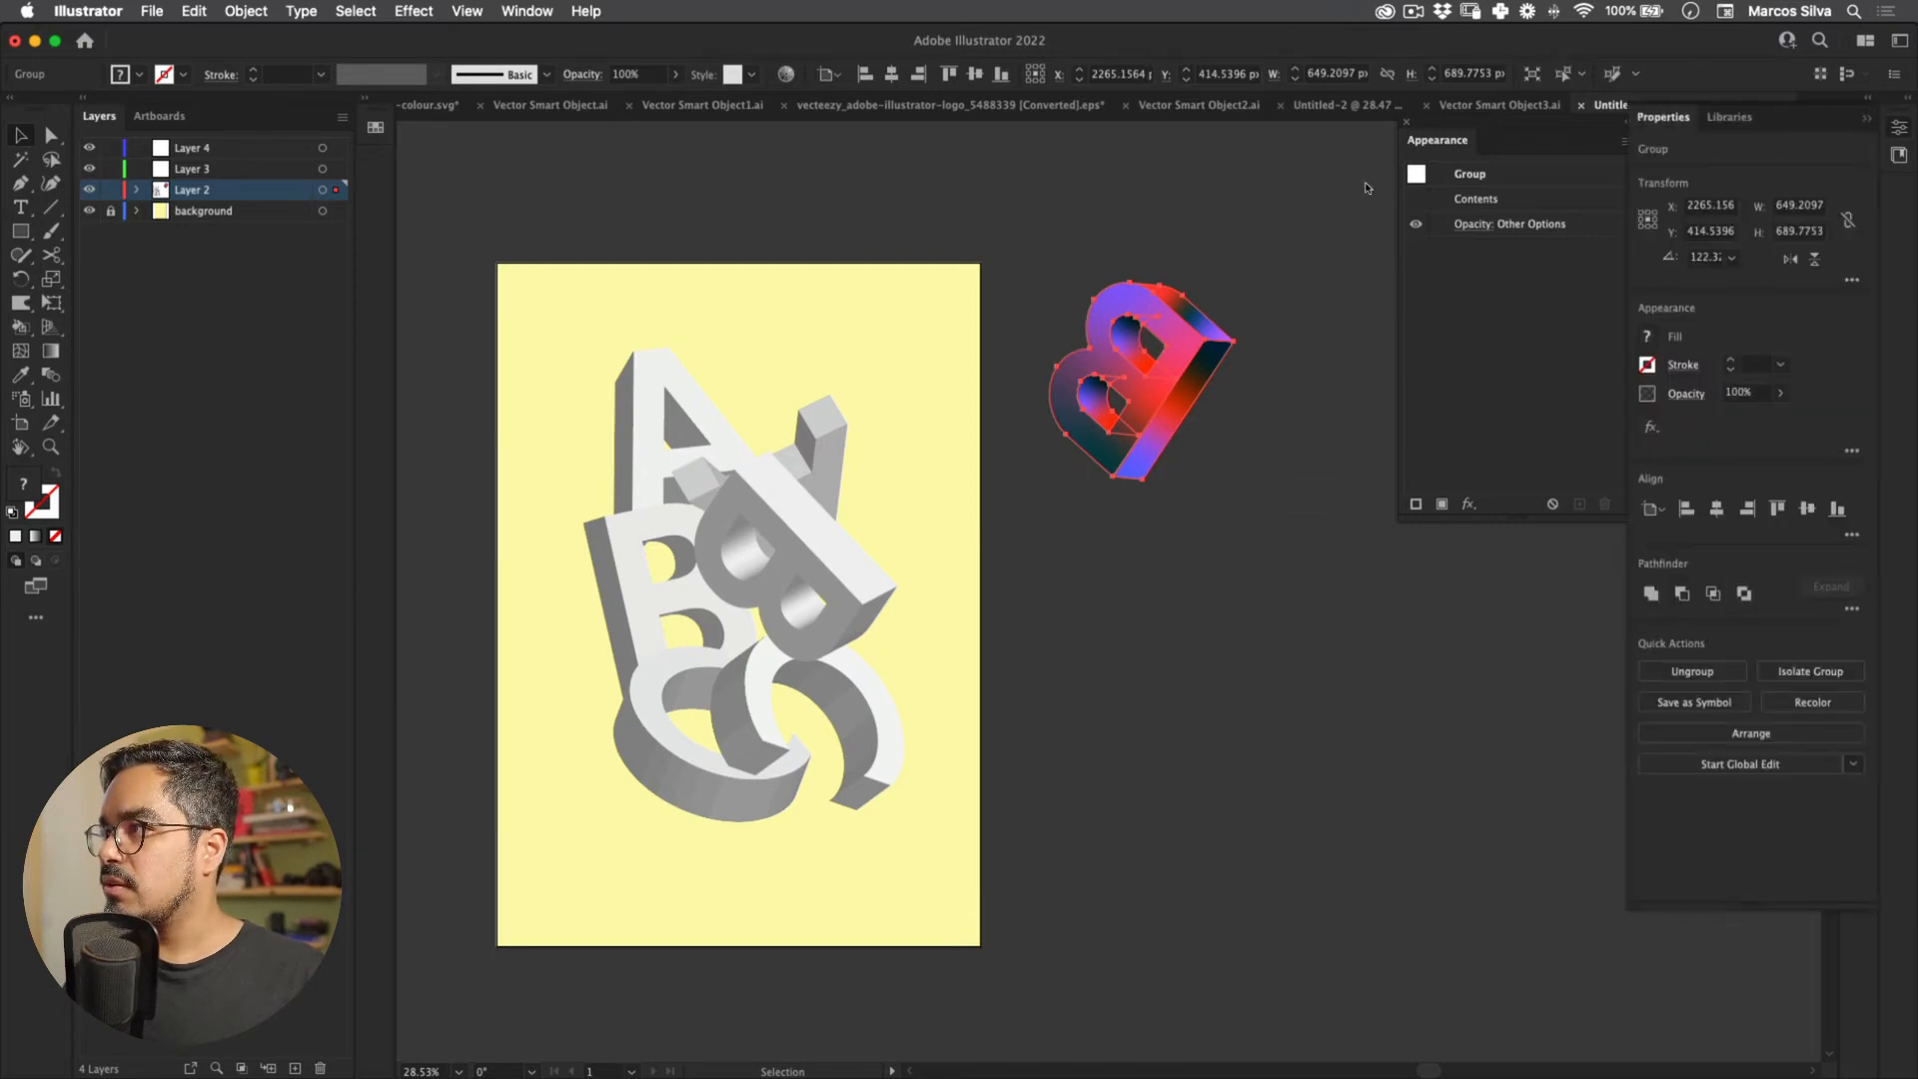
pyautogui.click(1899, 155)
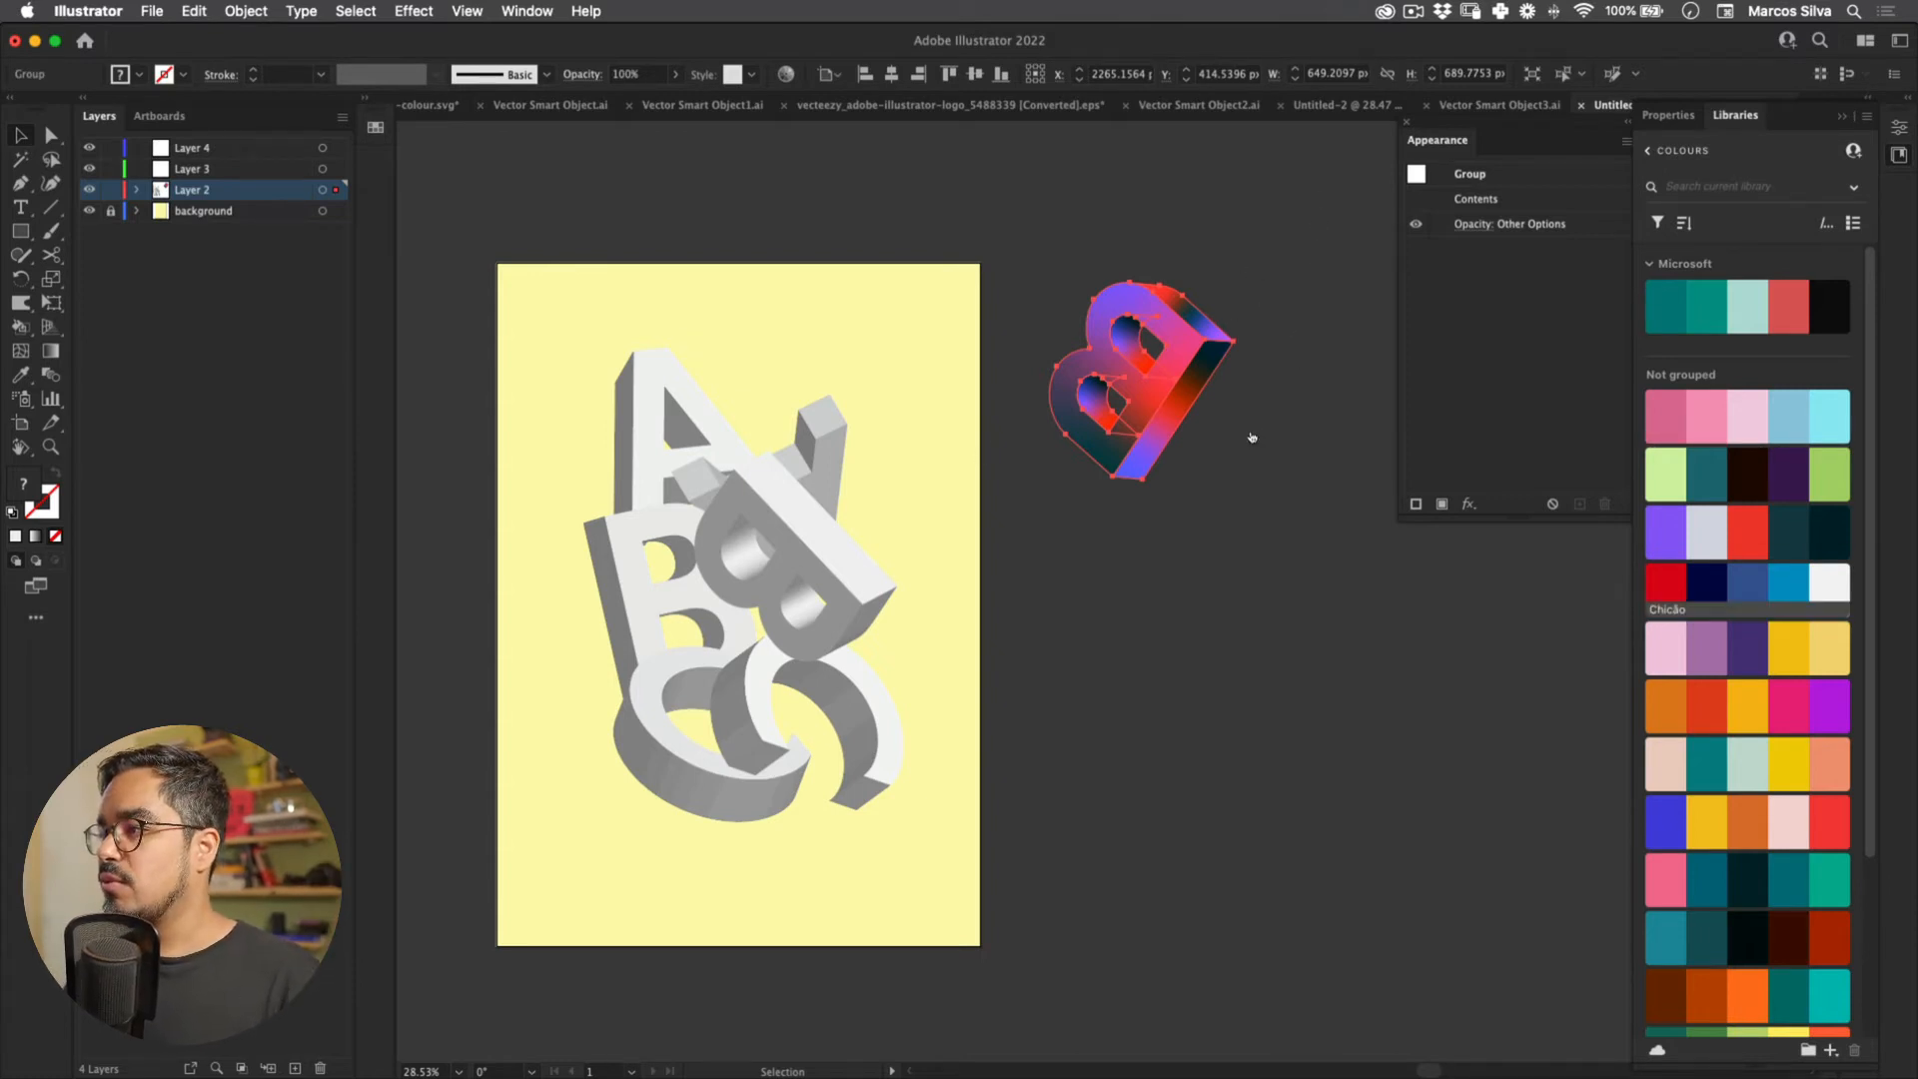
pyautogui.rightClick(1667, 577)
pyautogui.click(1729, 622)
pyautogui.click(526, 11)
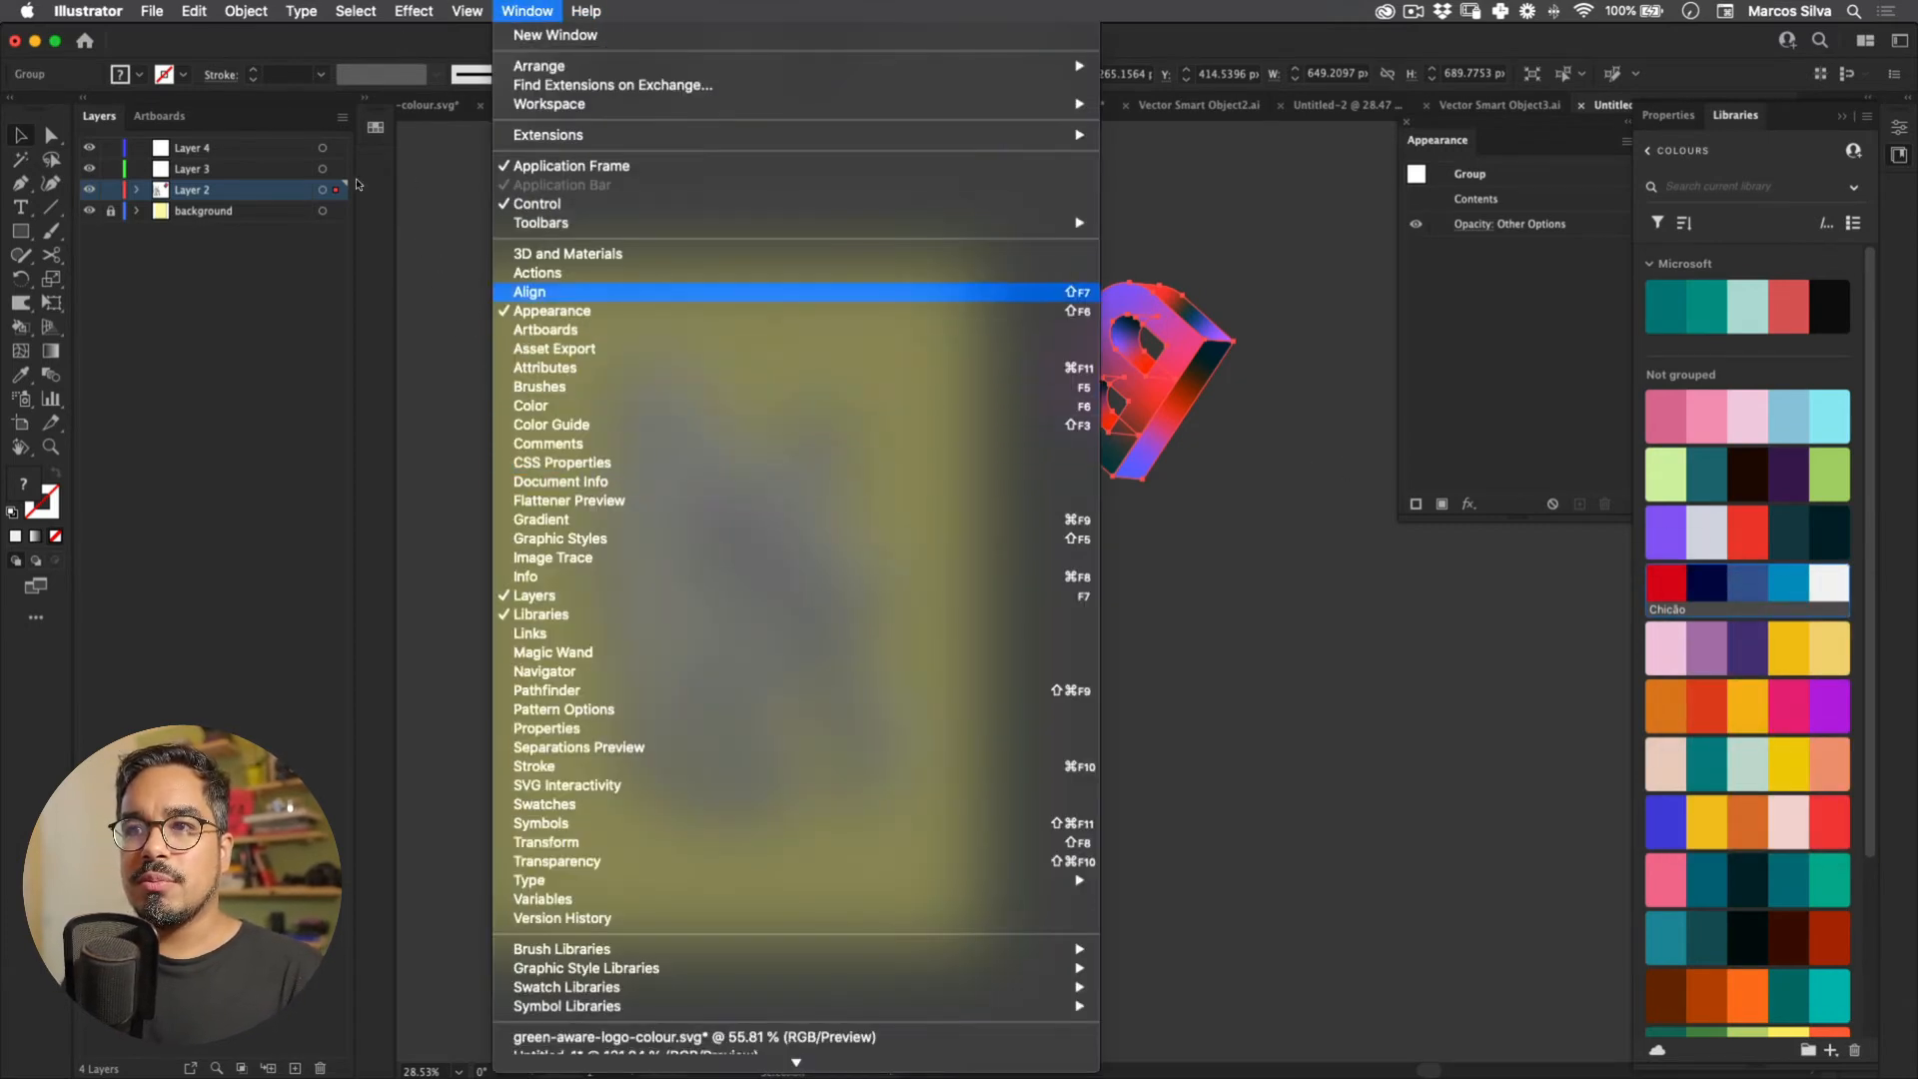
# Step: Float the Swatches panel beside the canvas and move the colourful B above the artboard
pyautogui.click(376, 127)
pyautogui.click(375, 127)
pyautogui.moveTo(427, 117); pyautogui.dragTo(1421, 429)
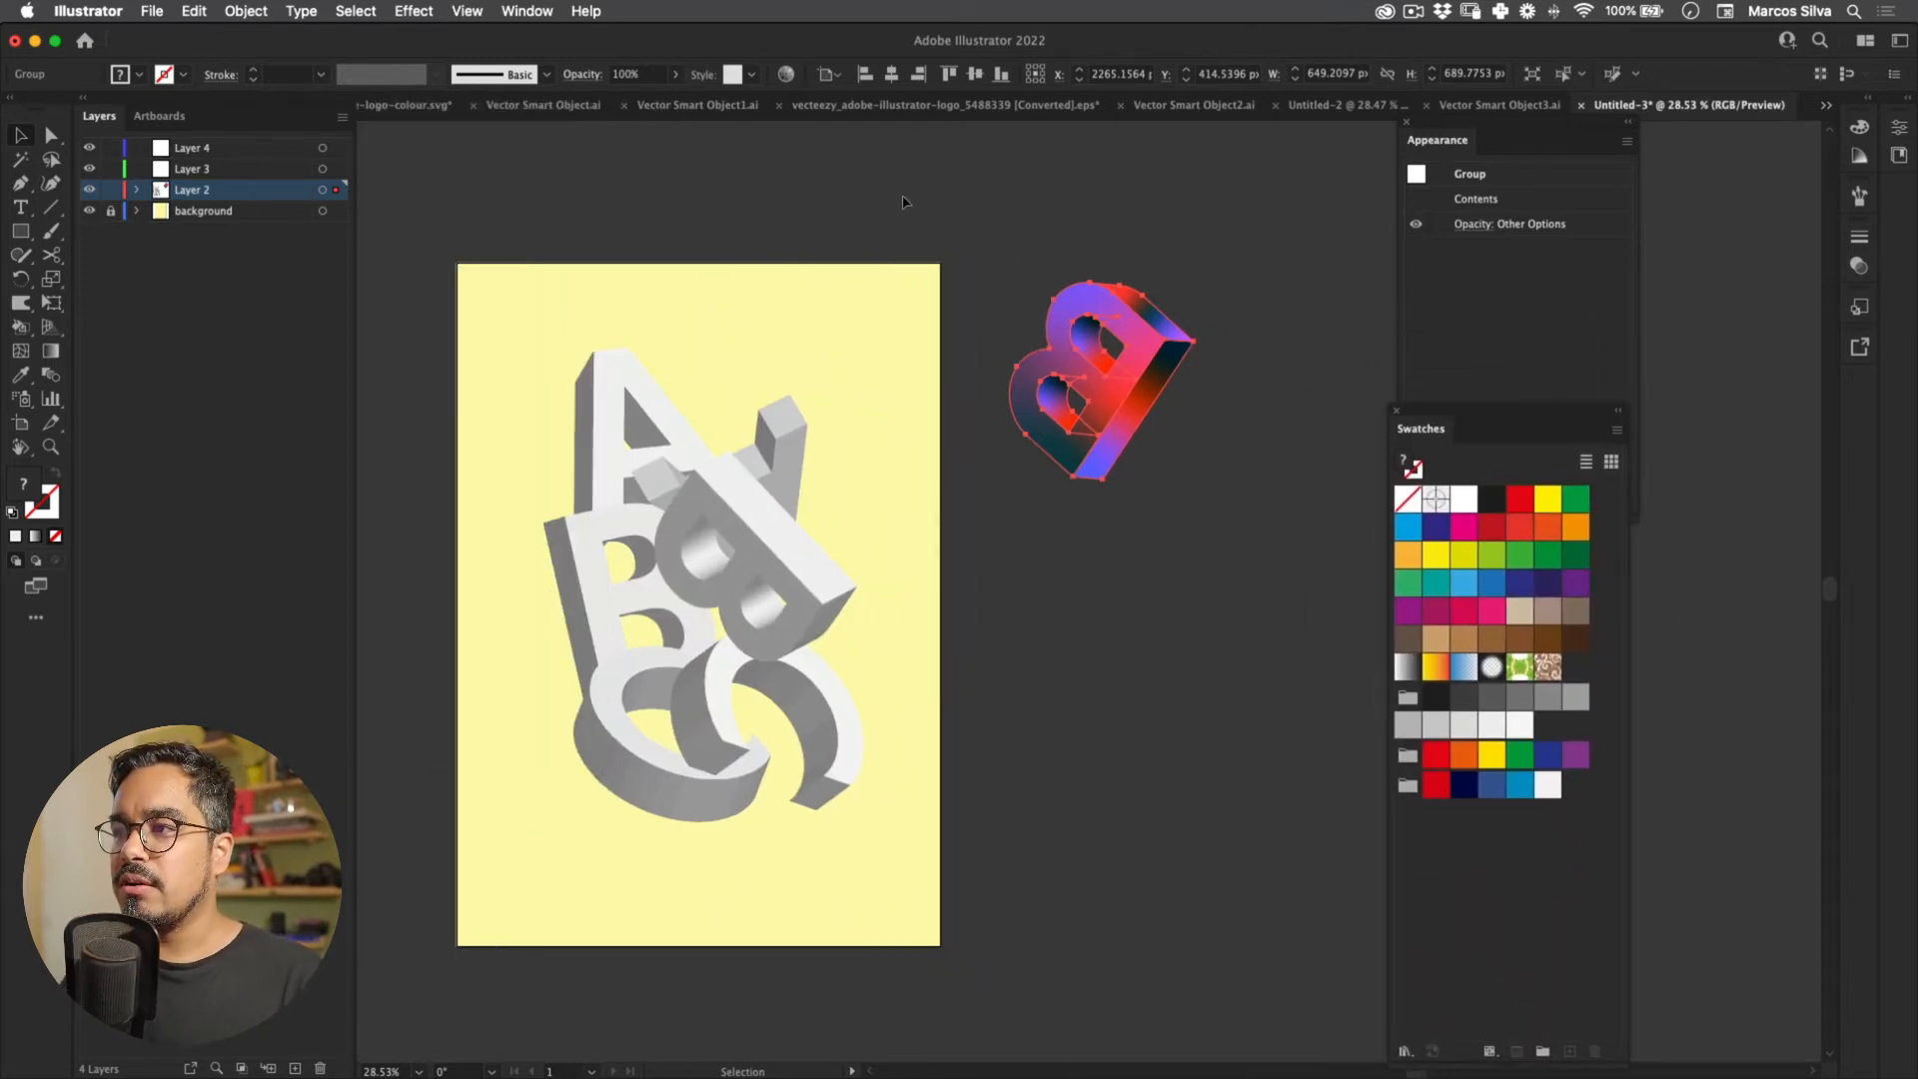
pyautogui.click(891, 190)
pyautogui.moveTo(889, 189); pyautogui.dragTo(943, 257)
pyautogui.moveTo(1192, 475); pyautogui.dragTo(547, 237)
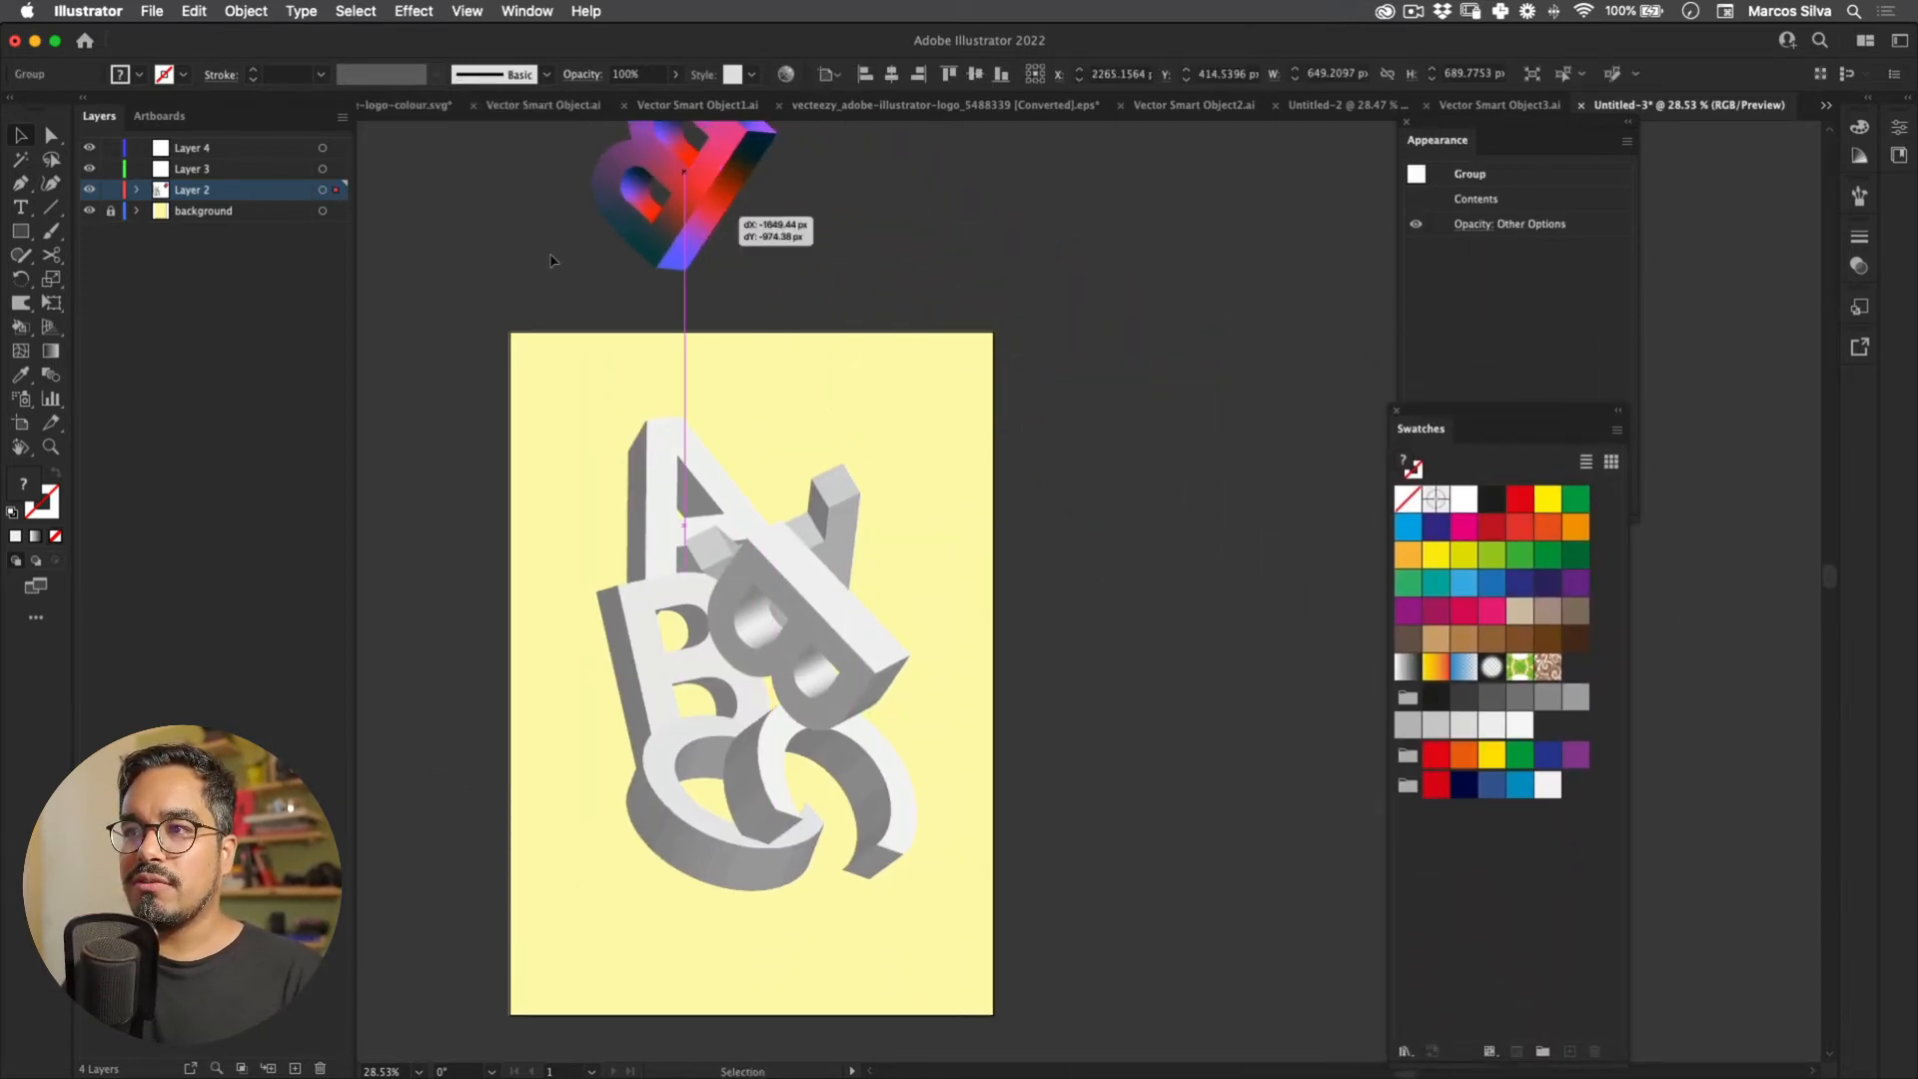
pyautogui.scroll(2, 548, 238)
# Step: Give the A's front face a gradient with a navy top point and a red lower-right point
pyautogui.click(683, 478)
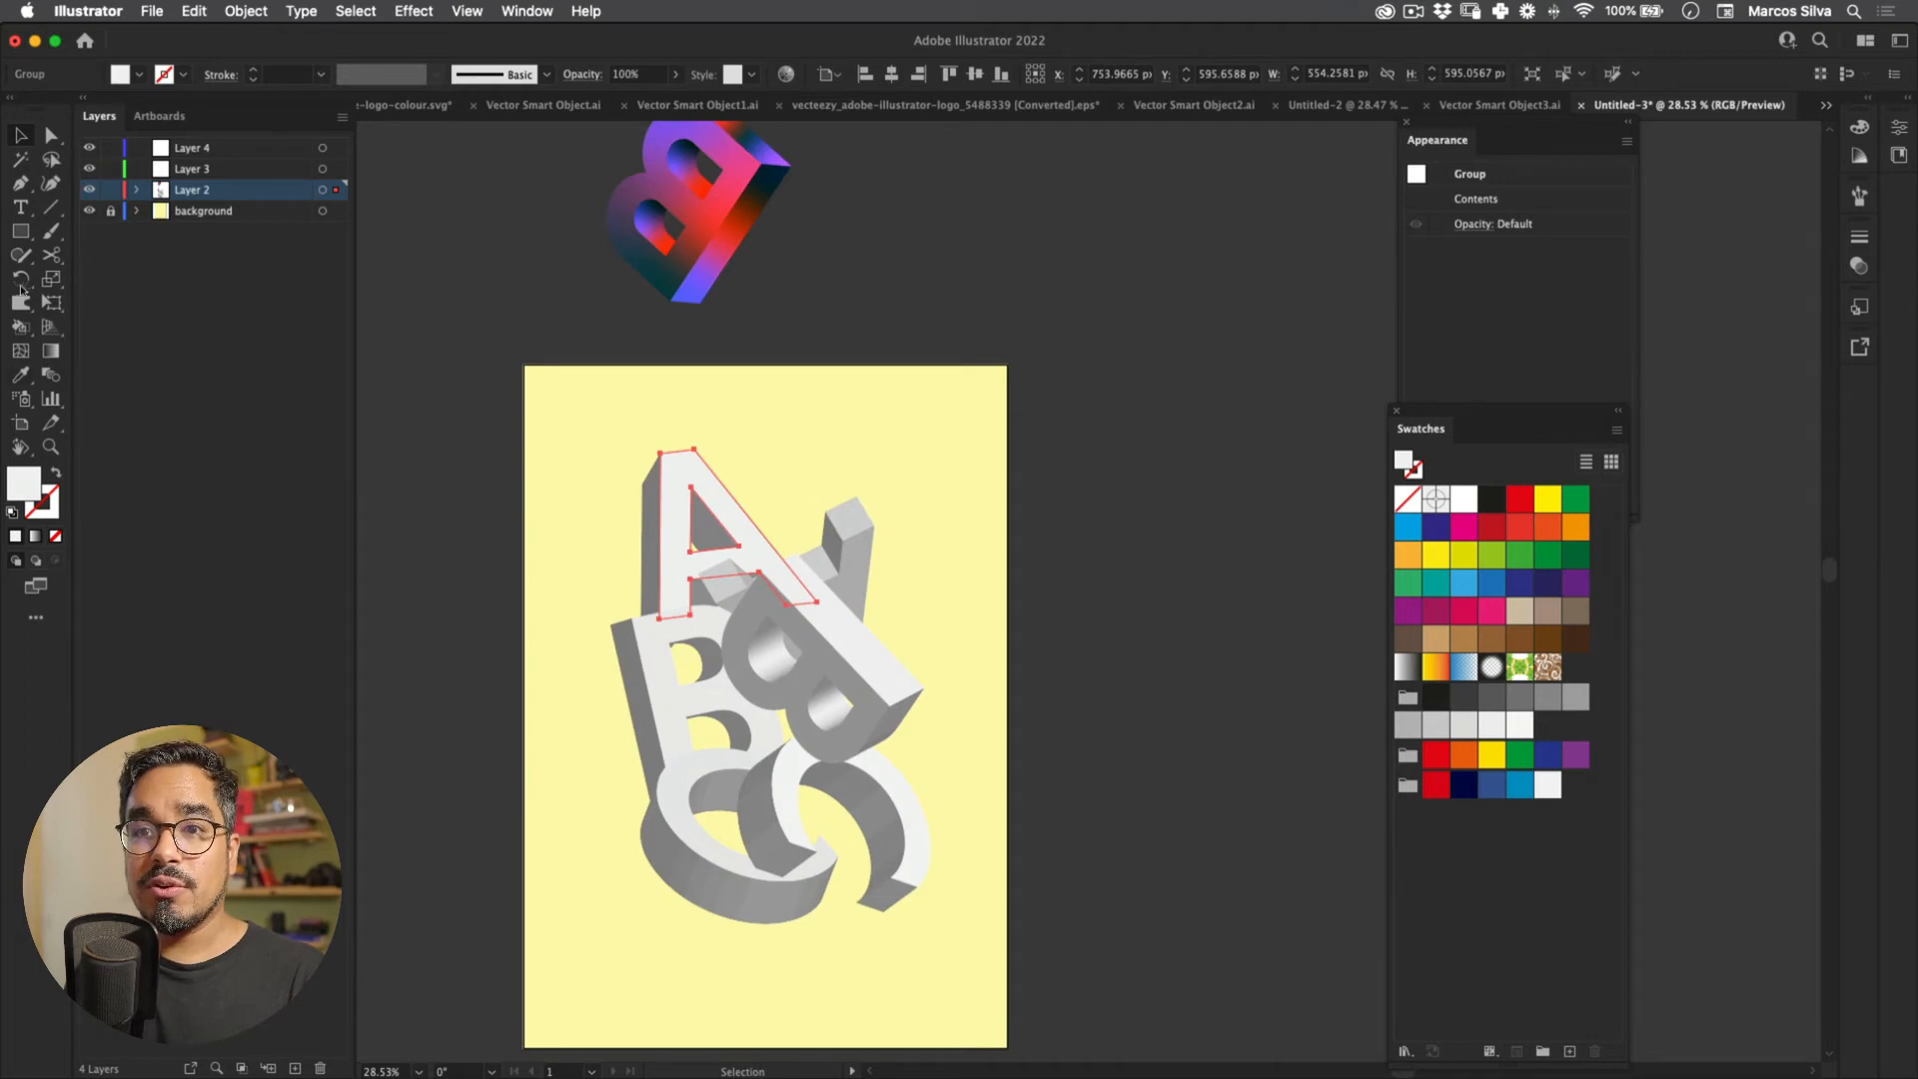
pyautogui.click(51, 350)
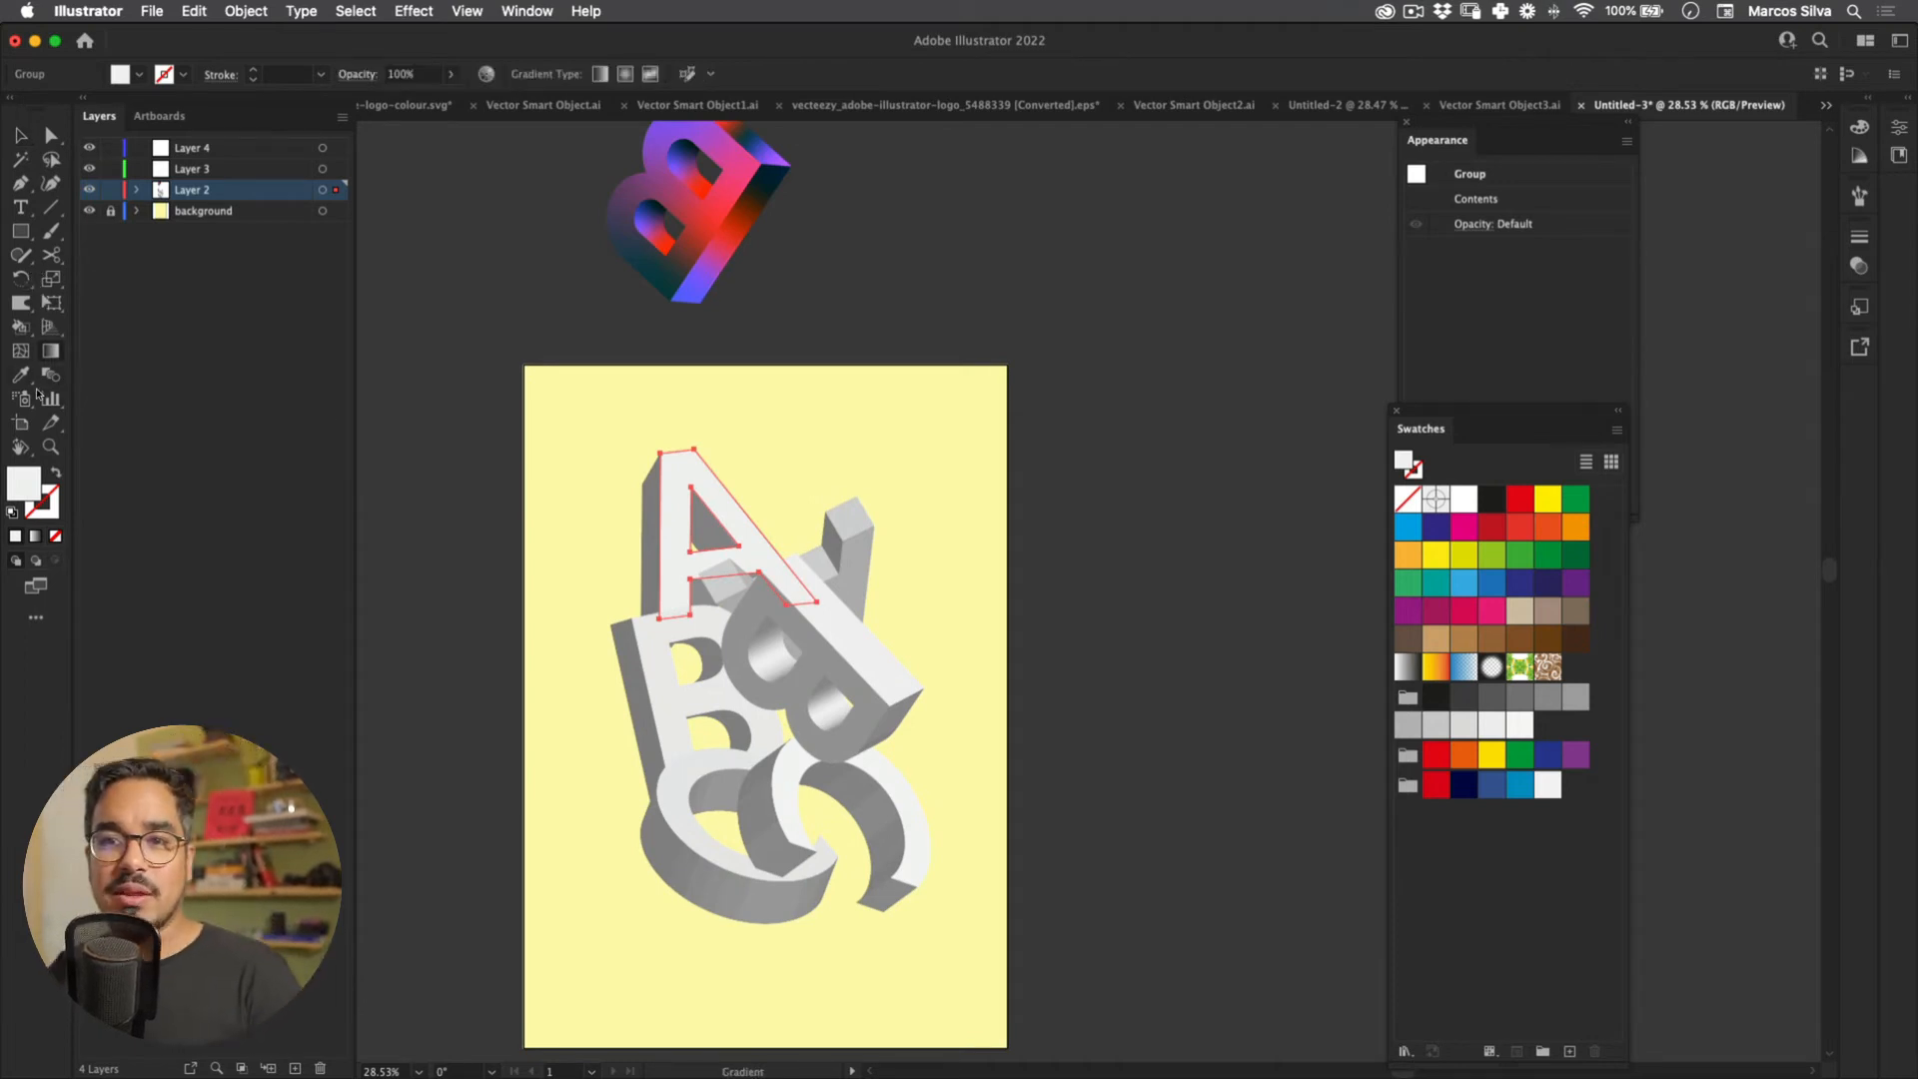
pyautogui.press('.')
pyautogui.moveTo(70, 27); pyautogui.dragTo(1167, 149)
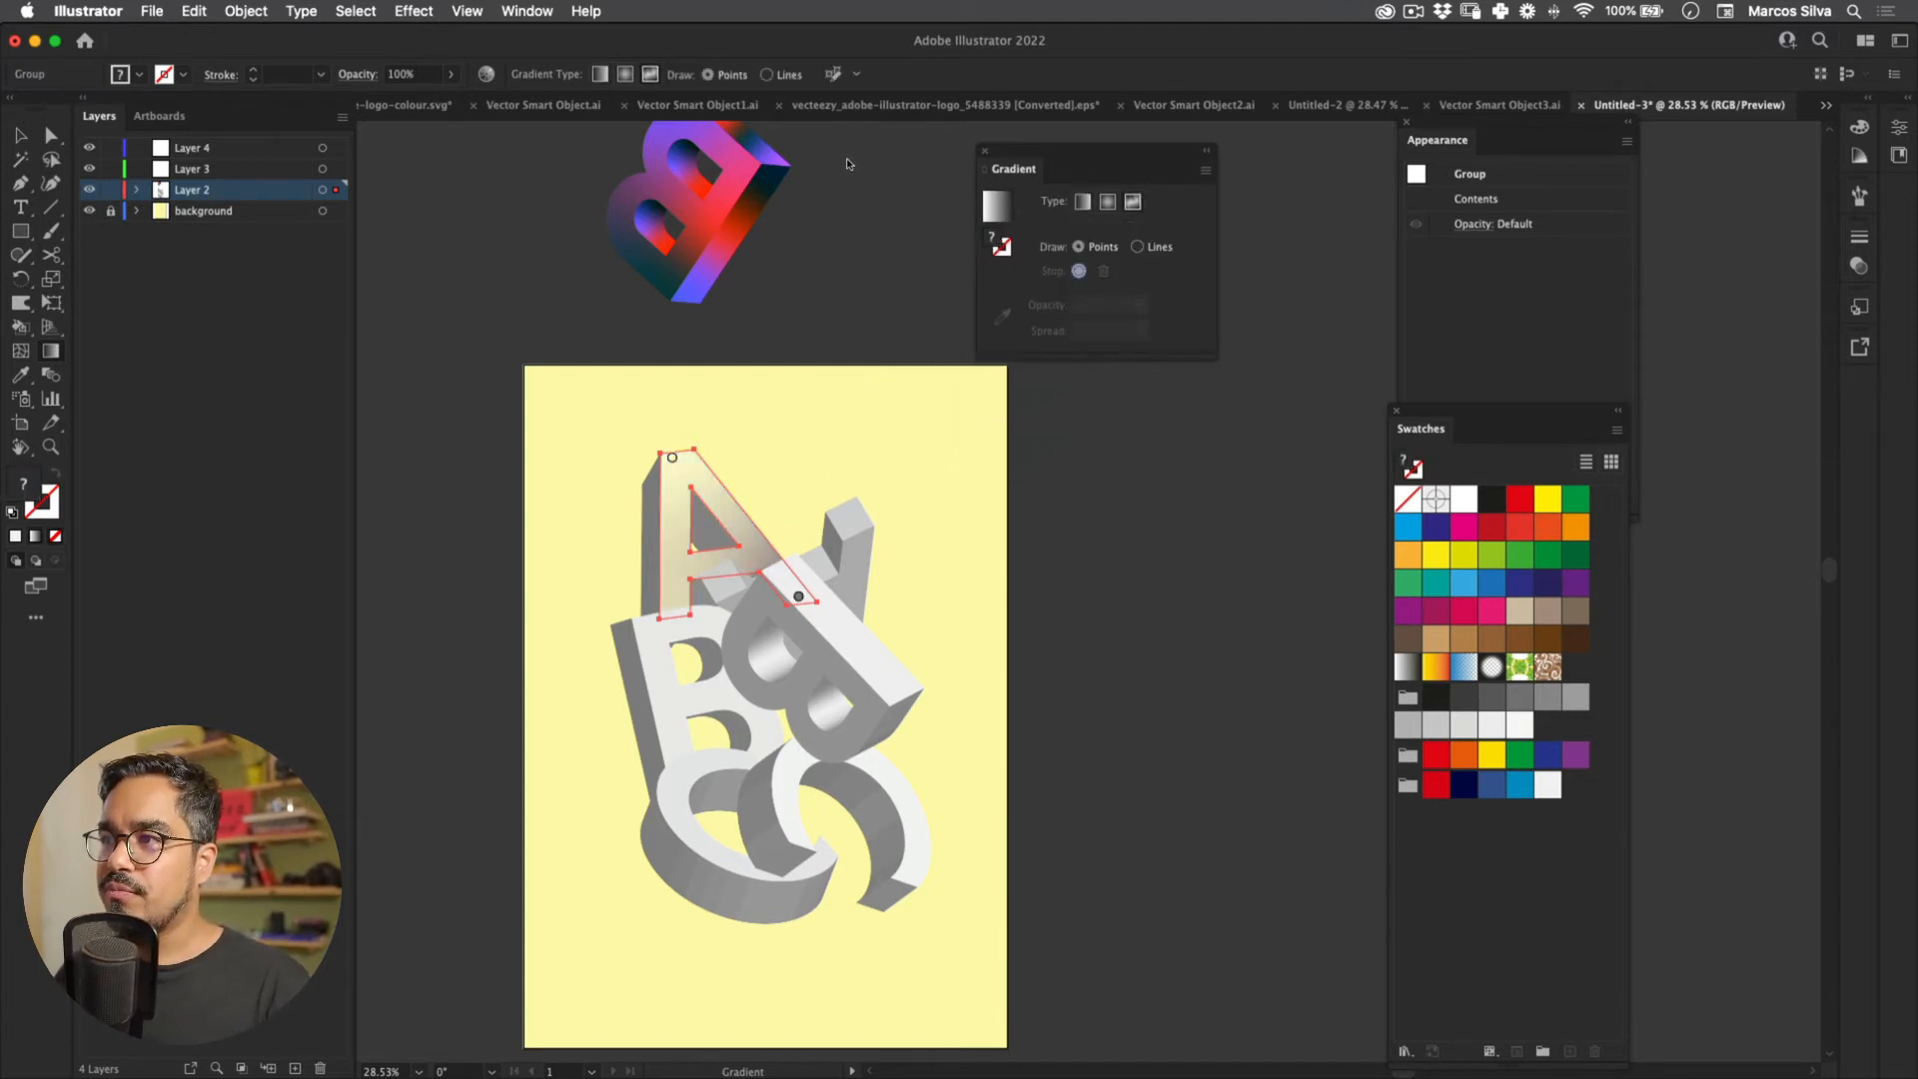
pyautogui.moveTo(672, 458); pyautogui.dragTo(677, 466)
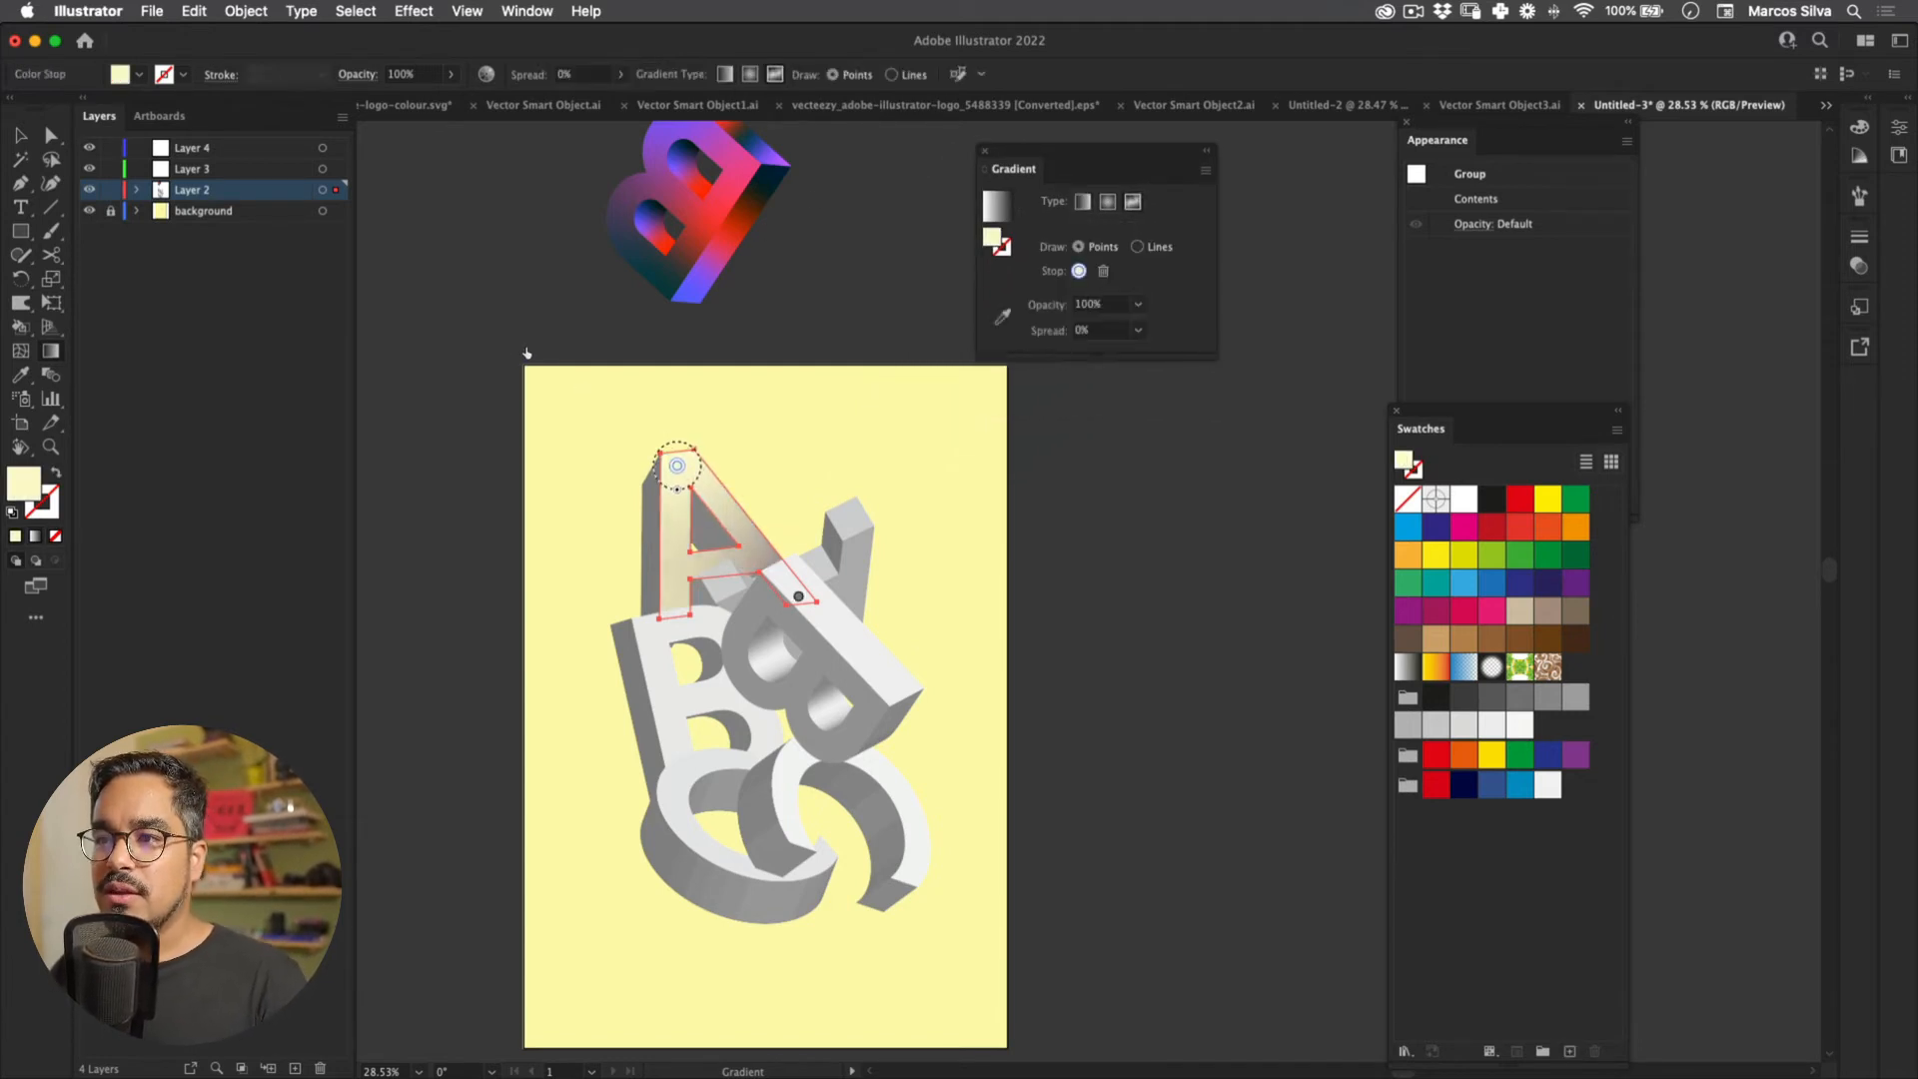
pyautogui.click(1463, 784)
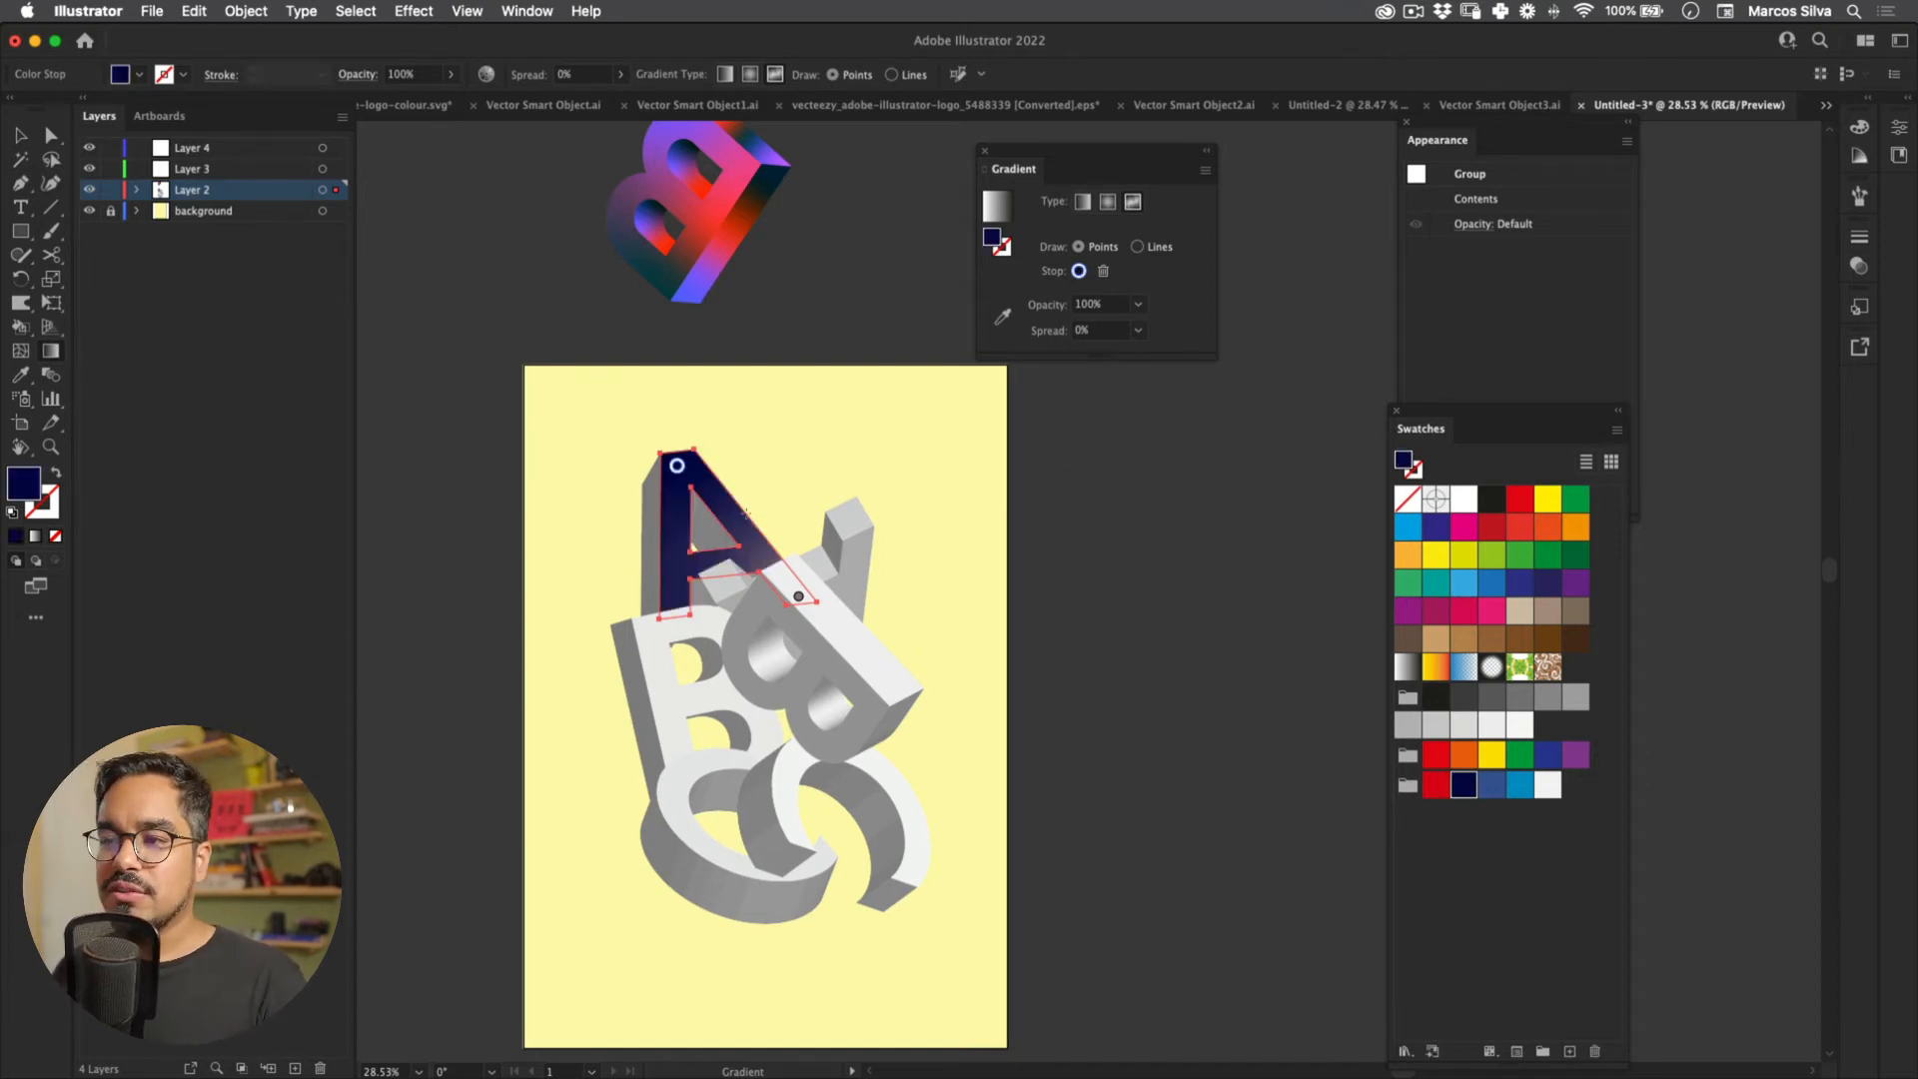
pyautogui.moveTo(798, 596); pyautogui.dragTo(743, 517)
pyautogui.click(1435, 784)
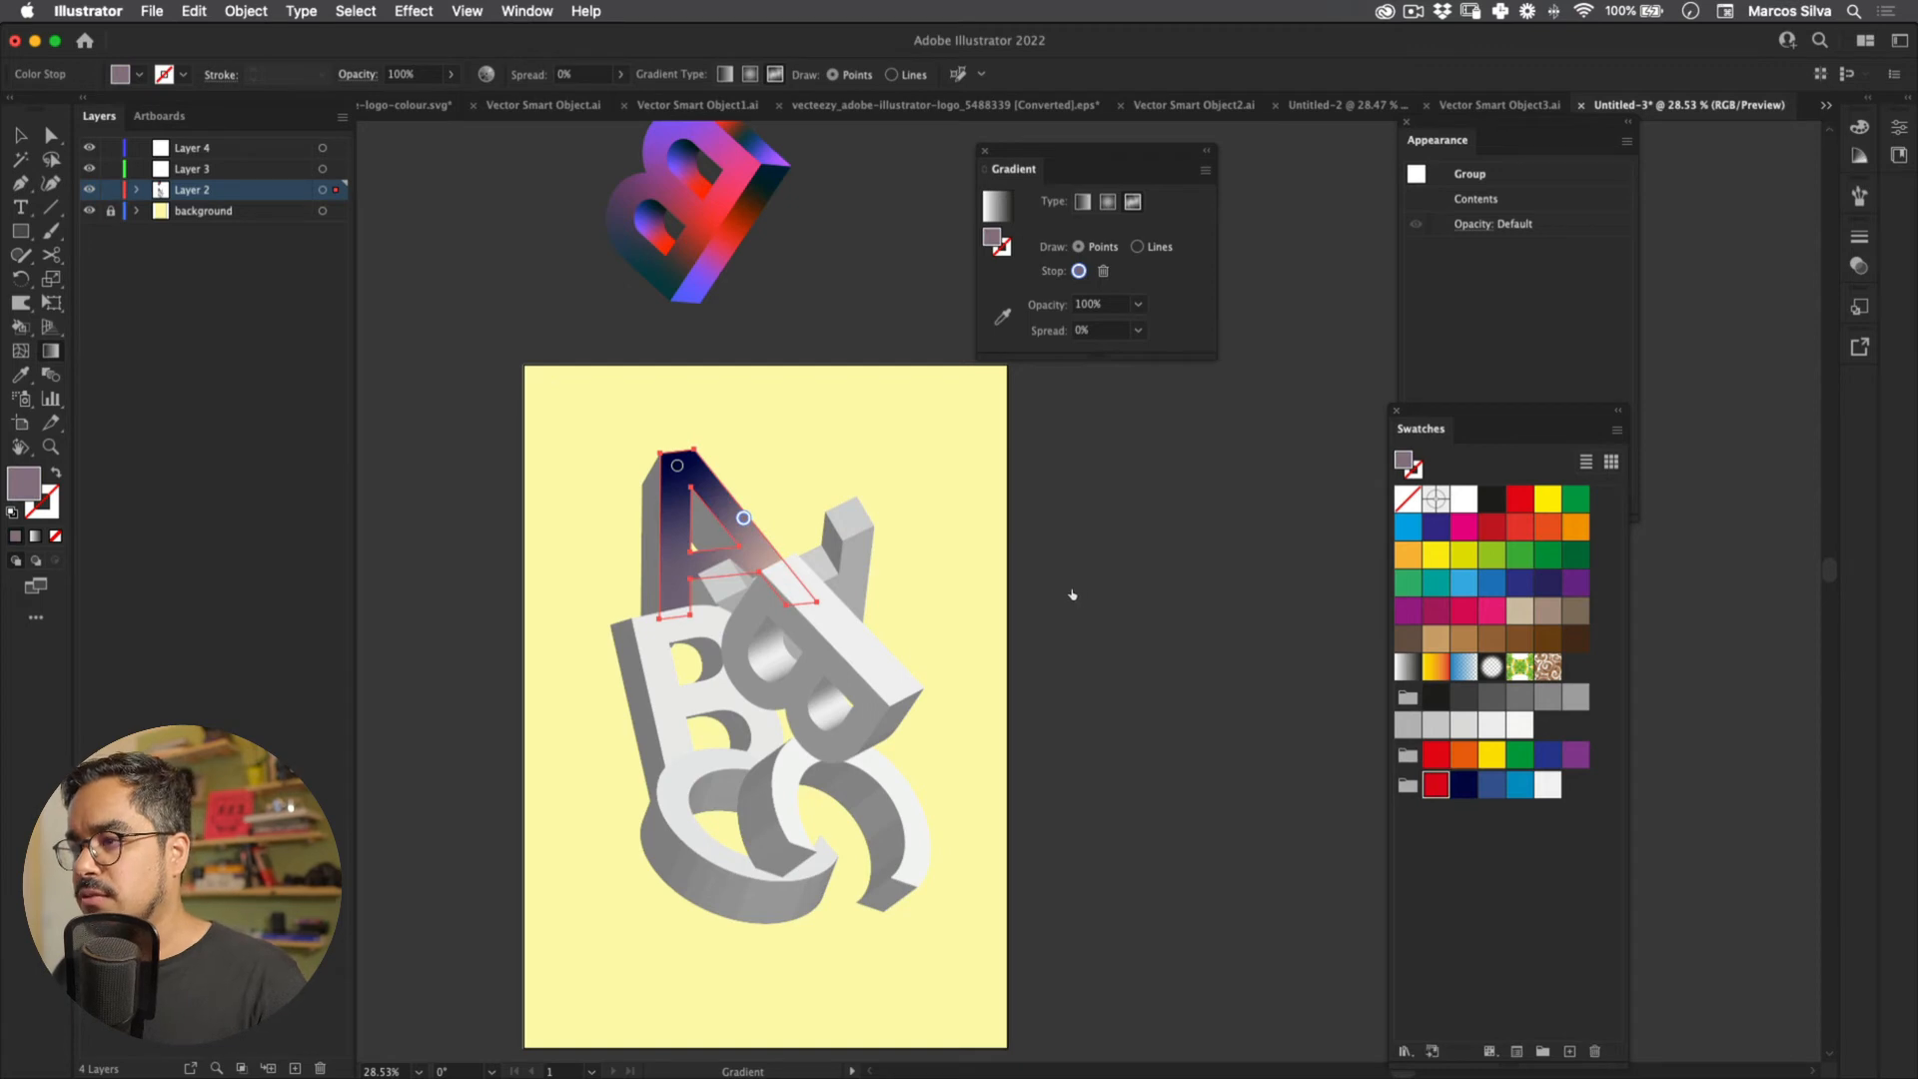
# Step: Add two blue gradient points on the A, up its left leg and near its lower right
pyautogui.click(677, 569)
pyautogui.click(1491, 784)
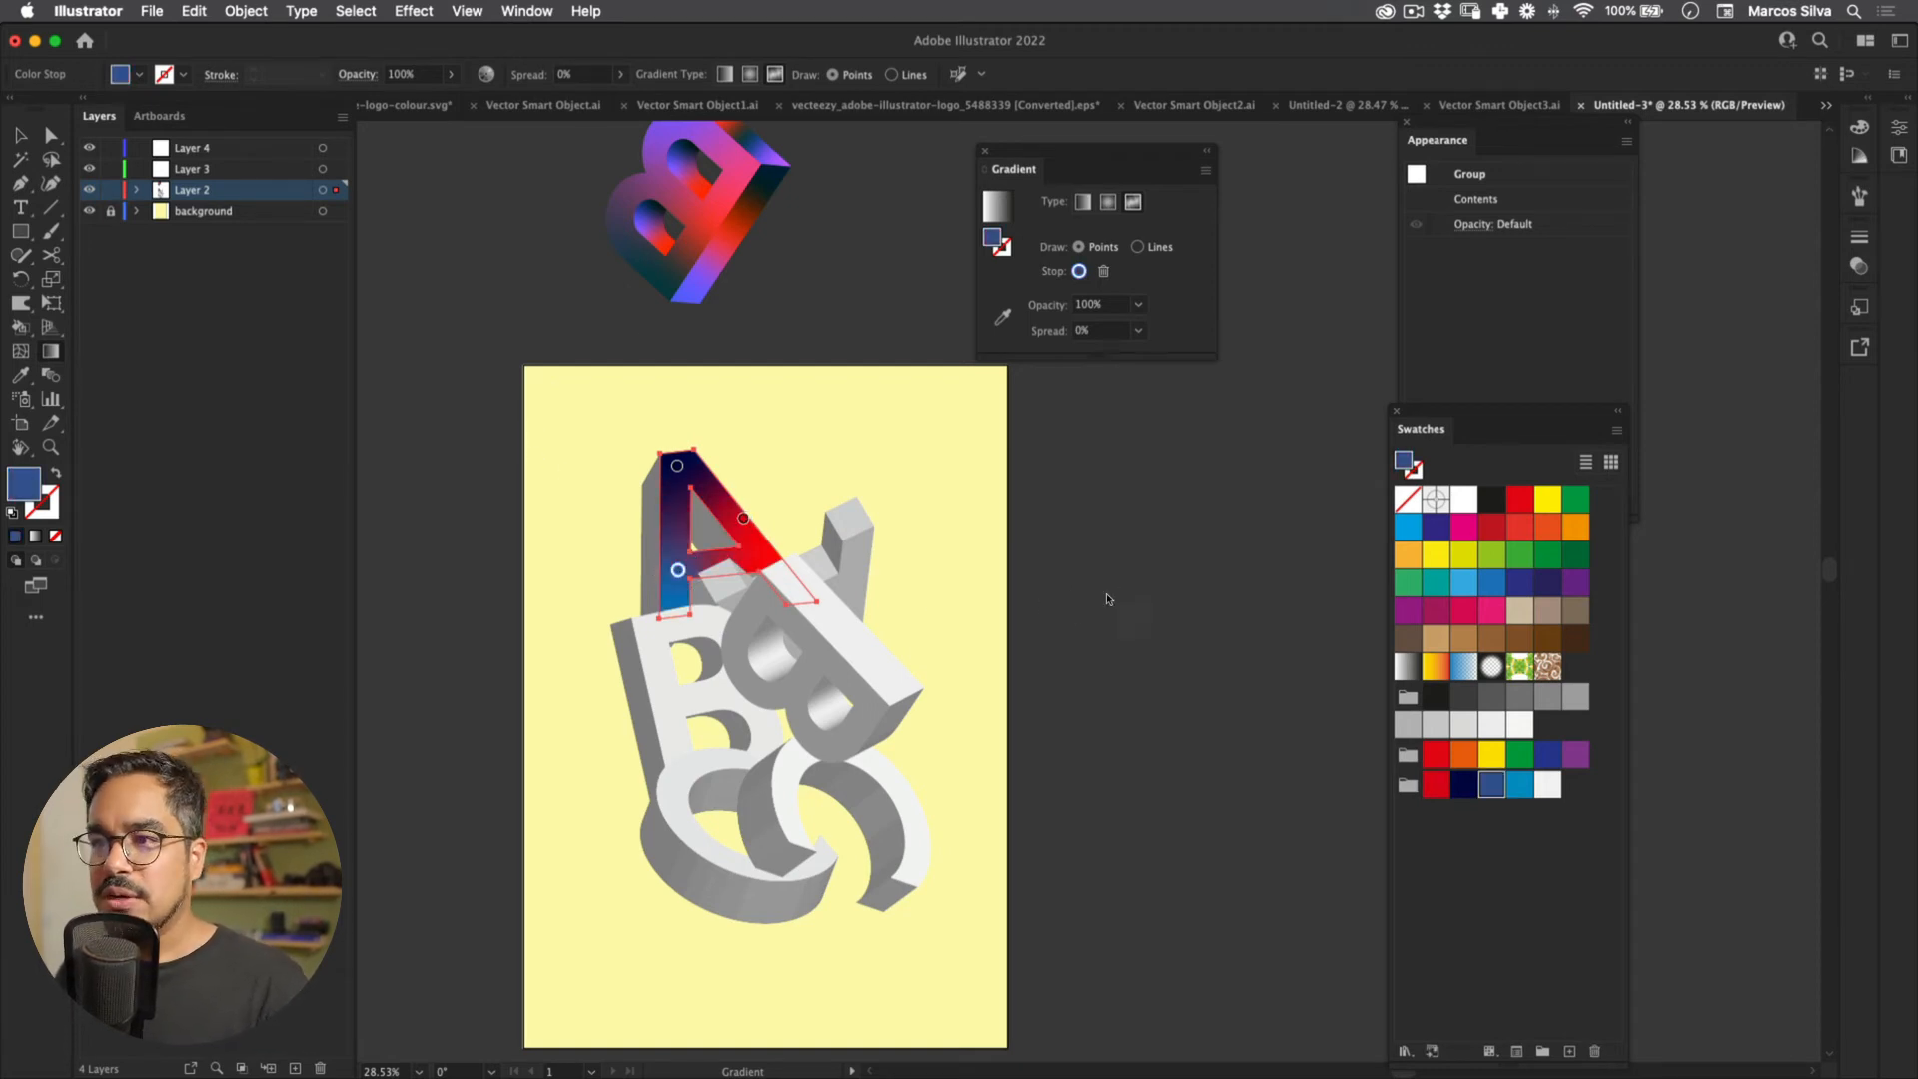
pyautogui.moveTo(677, 569); pyautogui.dragTo(746, 523)
pyautogui.click(785, 589)
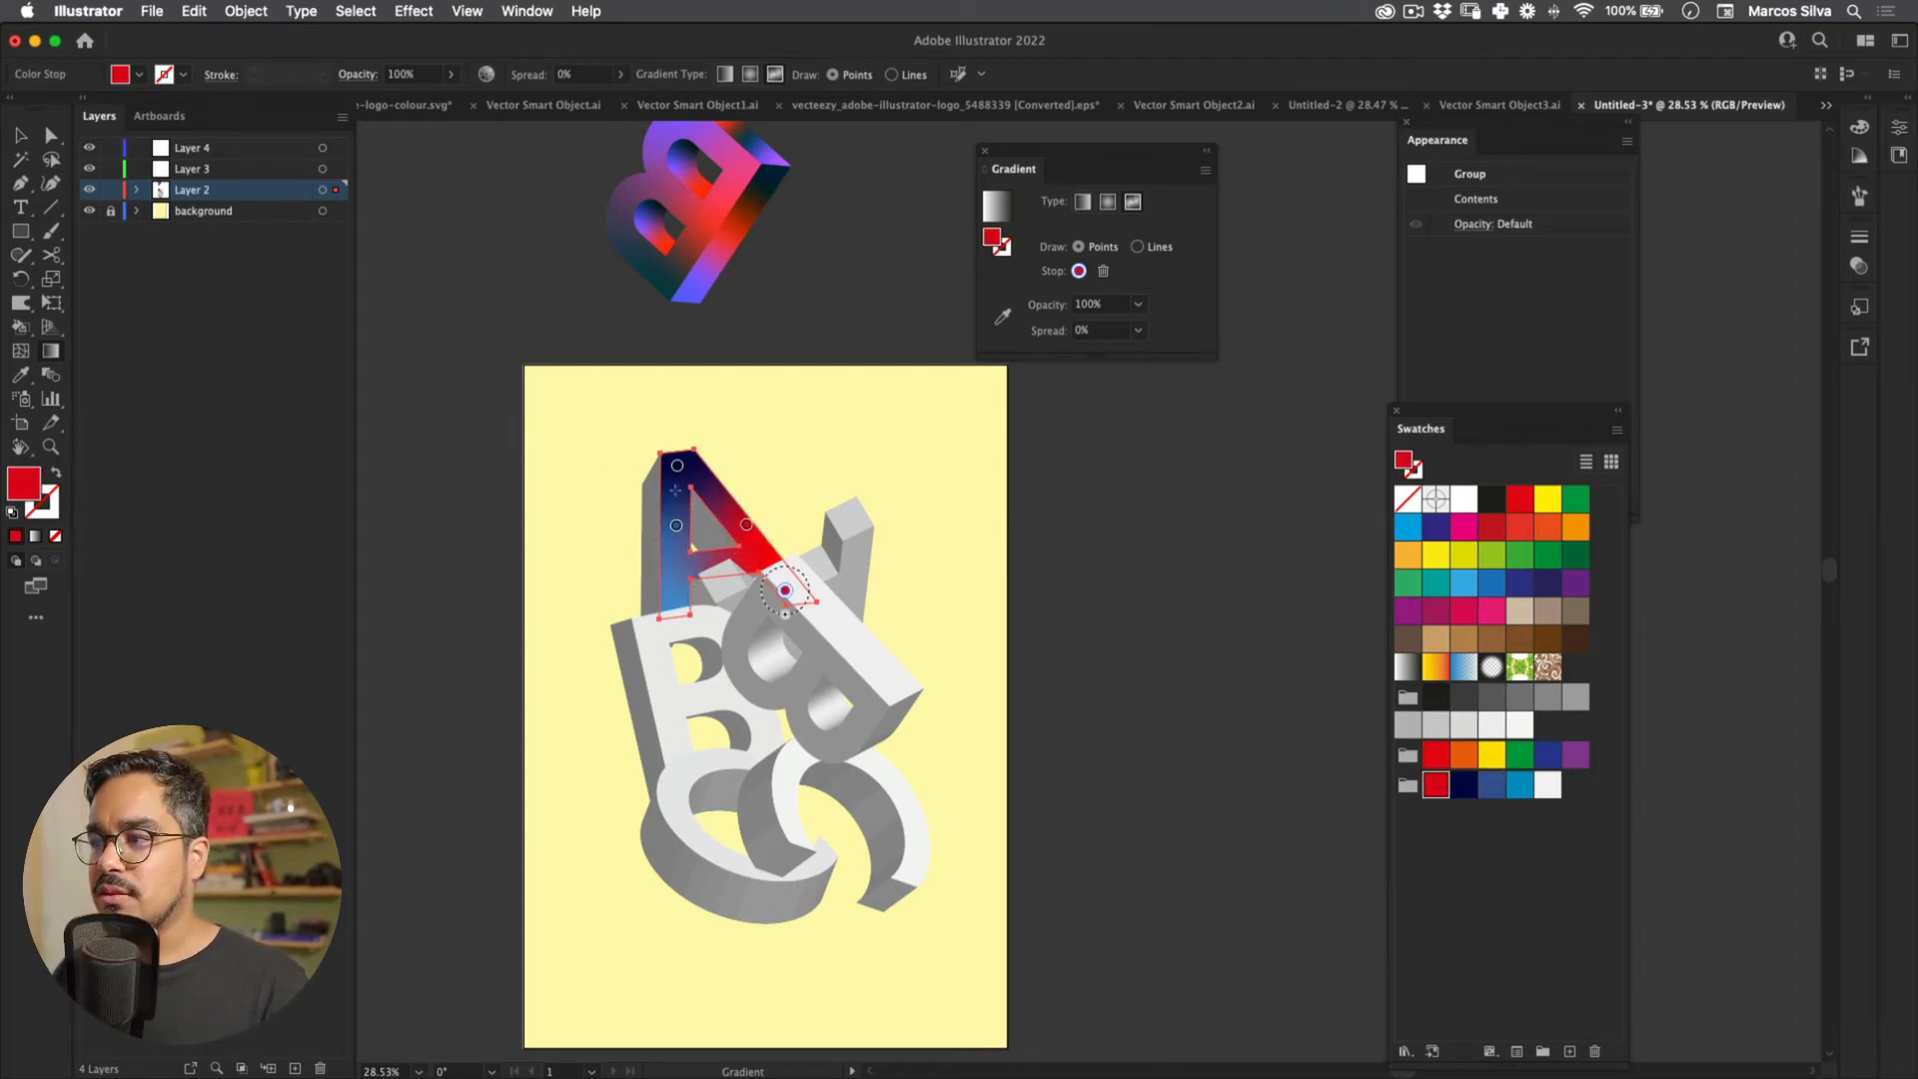
pyautogui.click(1519, 784)
pyautogui.moveTo(785, 590); pyautogui.dragTo(736, 570)
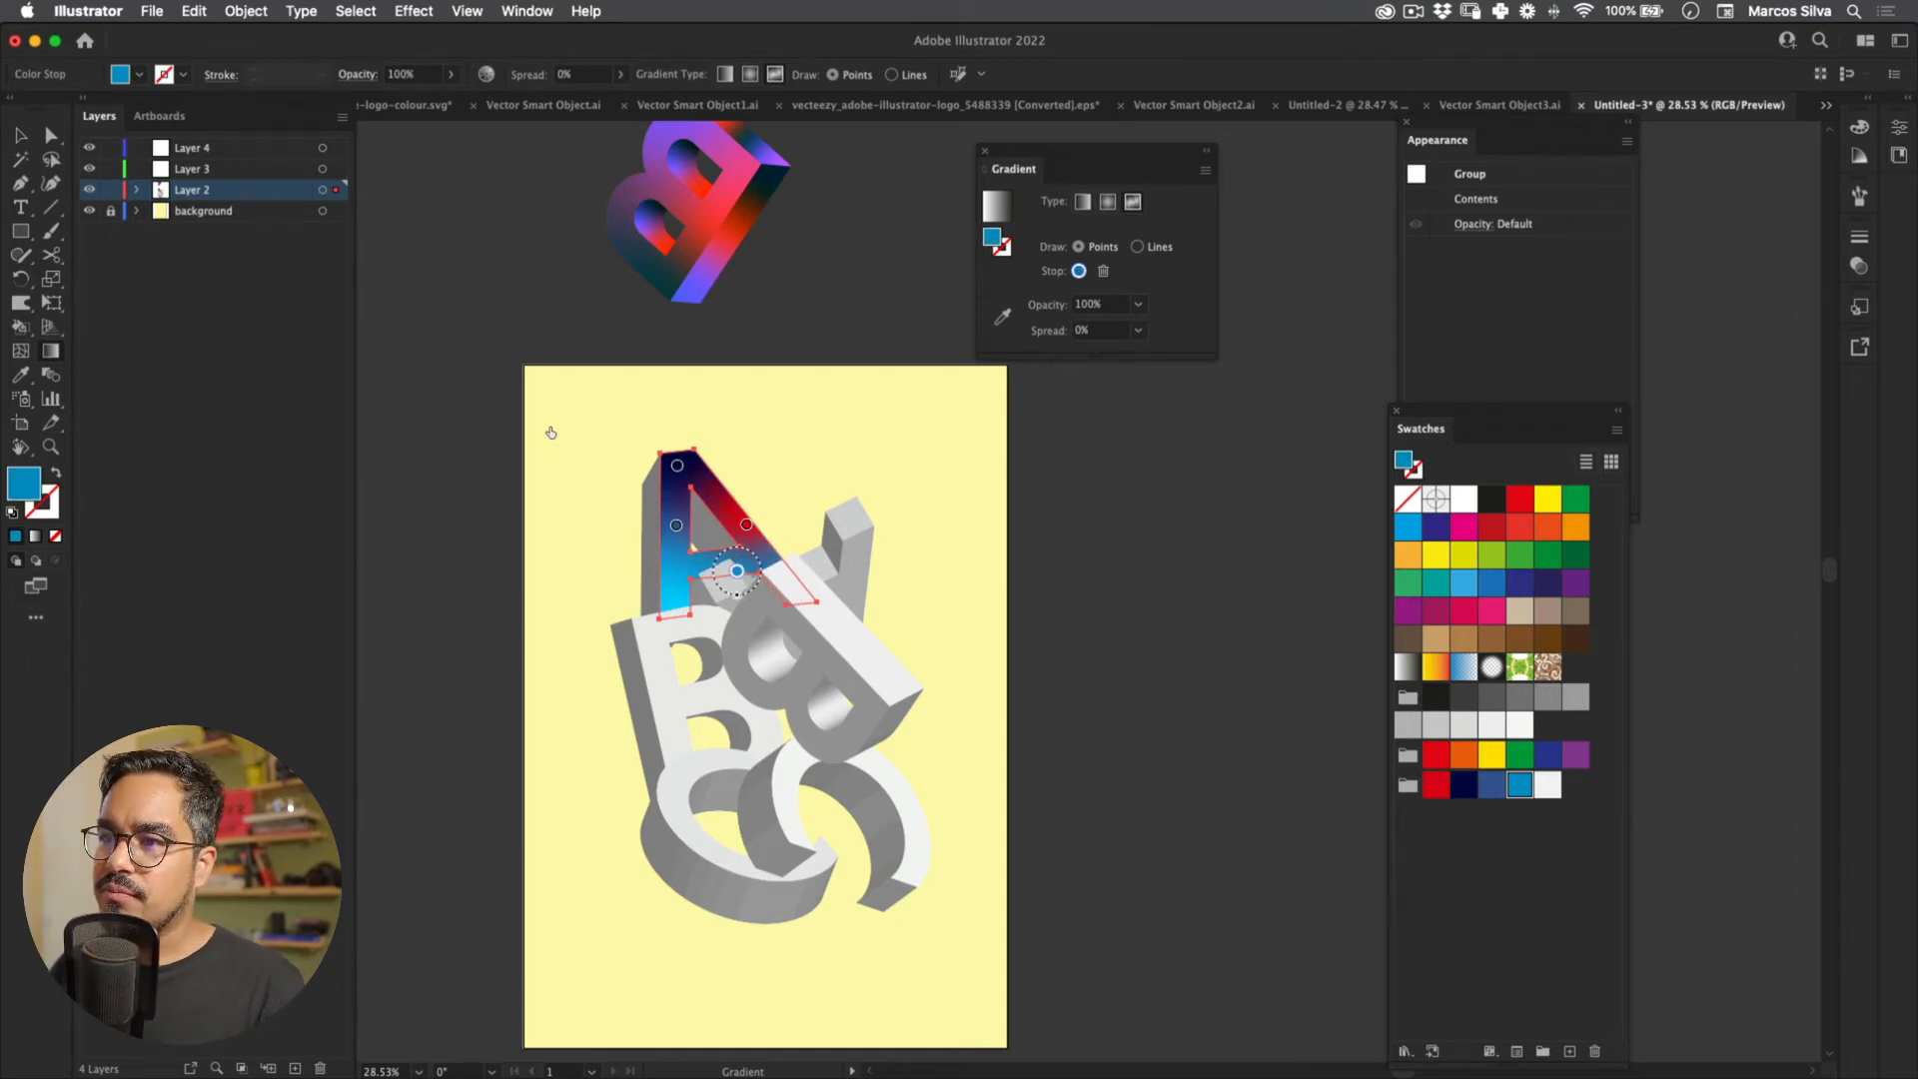
# Step: Add a white gradient point at the A's lower left, then deselect and pan across the poster
pyautogui.press('v')
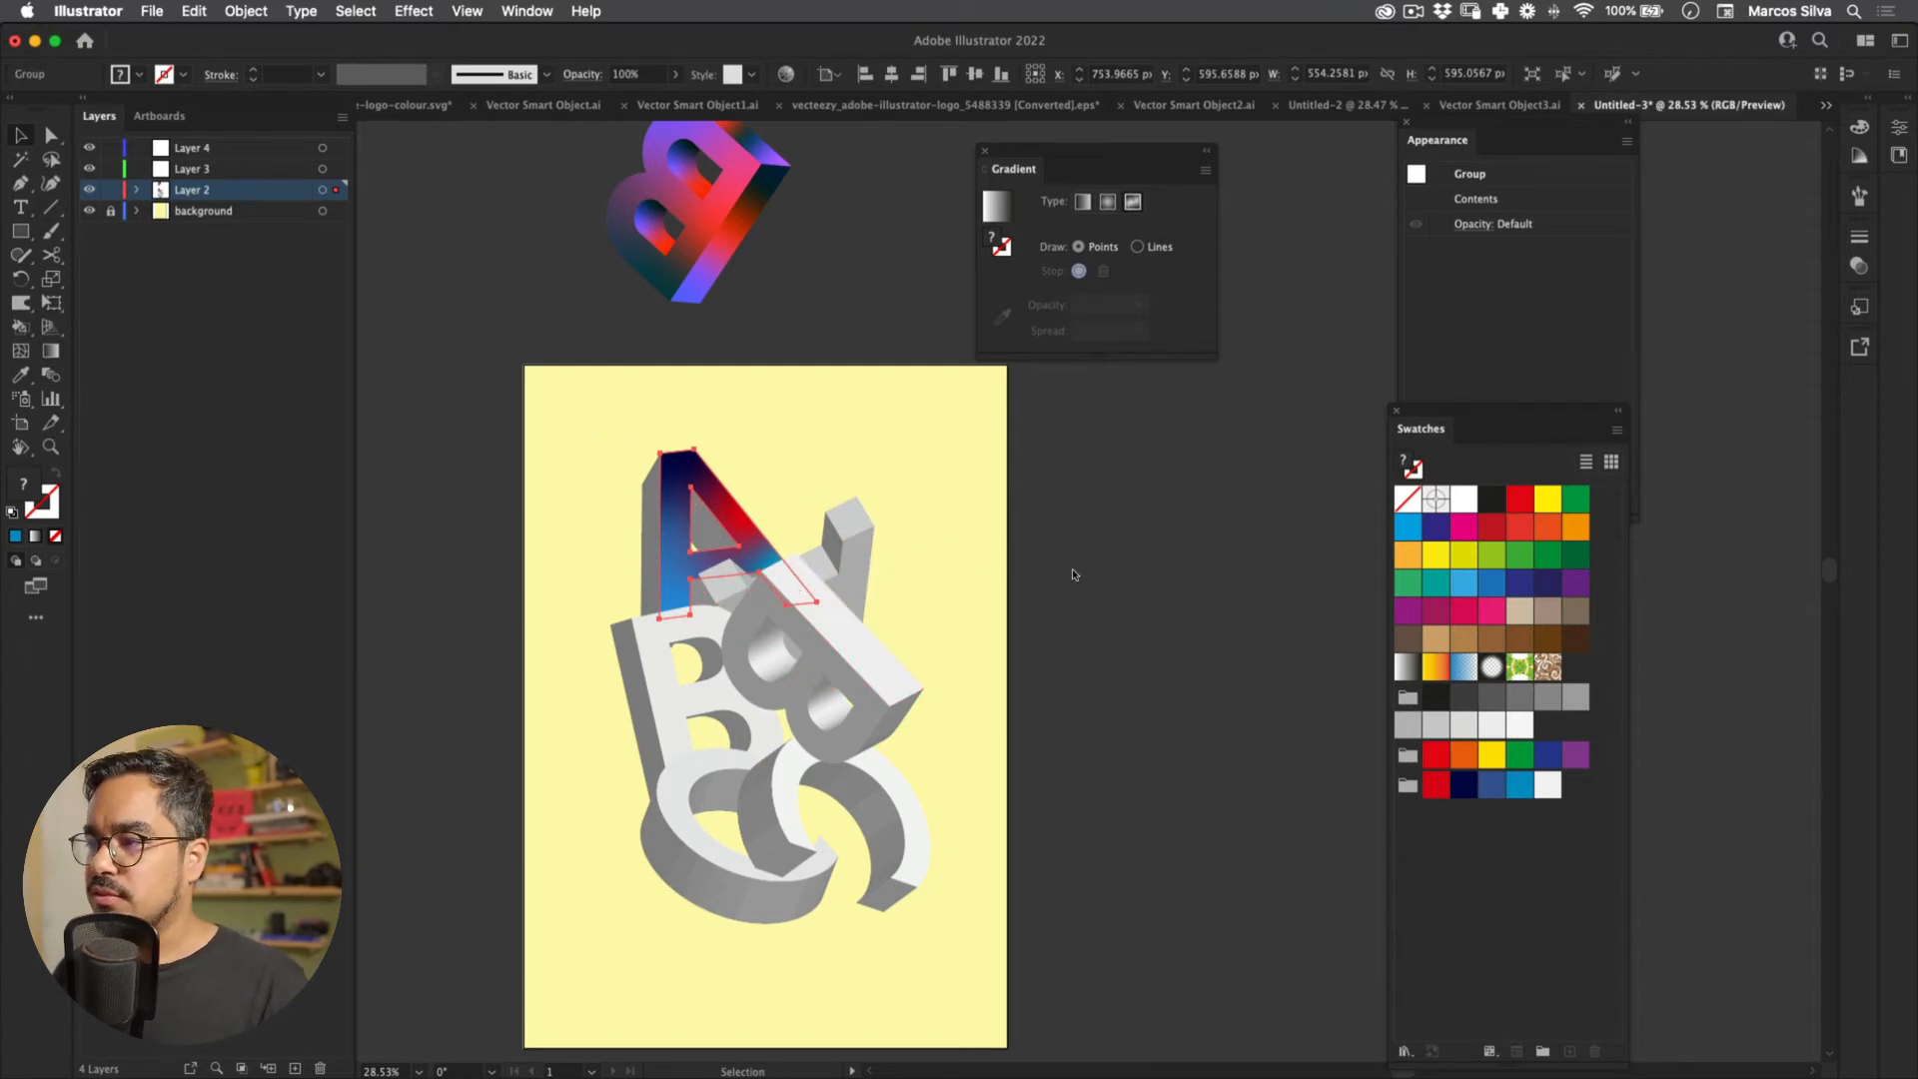
pyautogui.click(526, 342)
pyautogui.click(676, 519)
pyautogui.press('g')
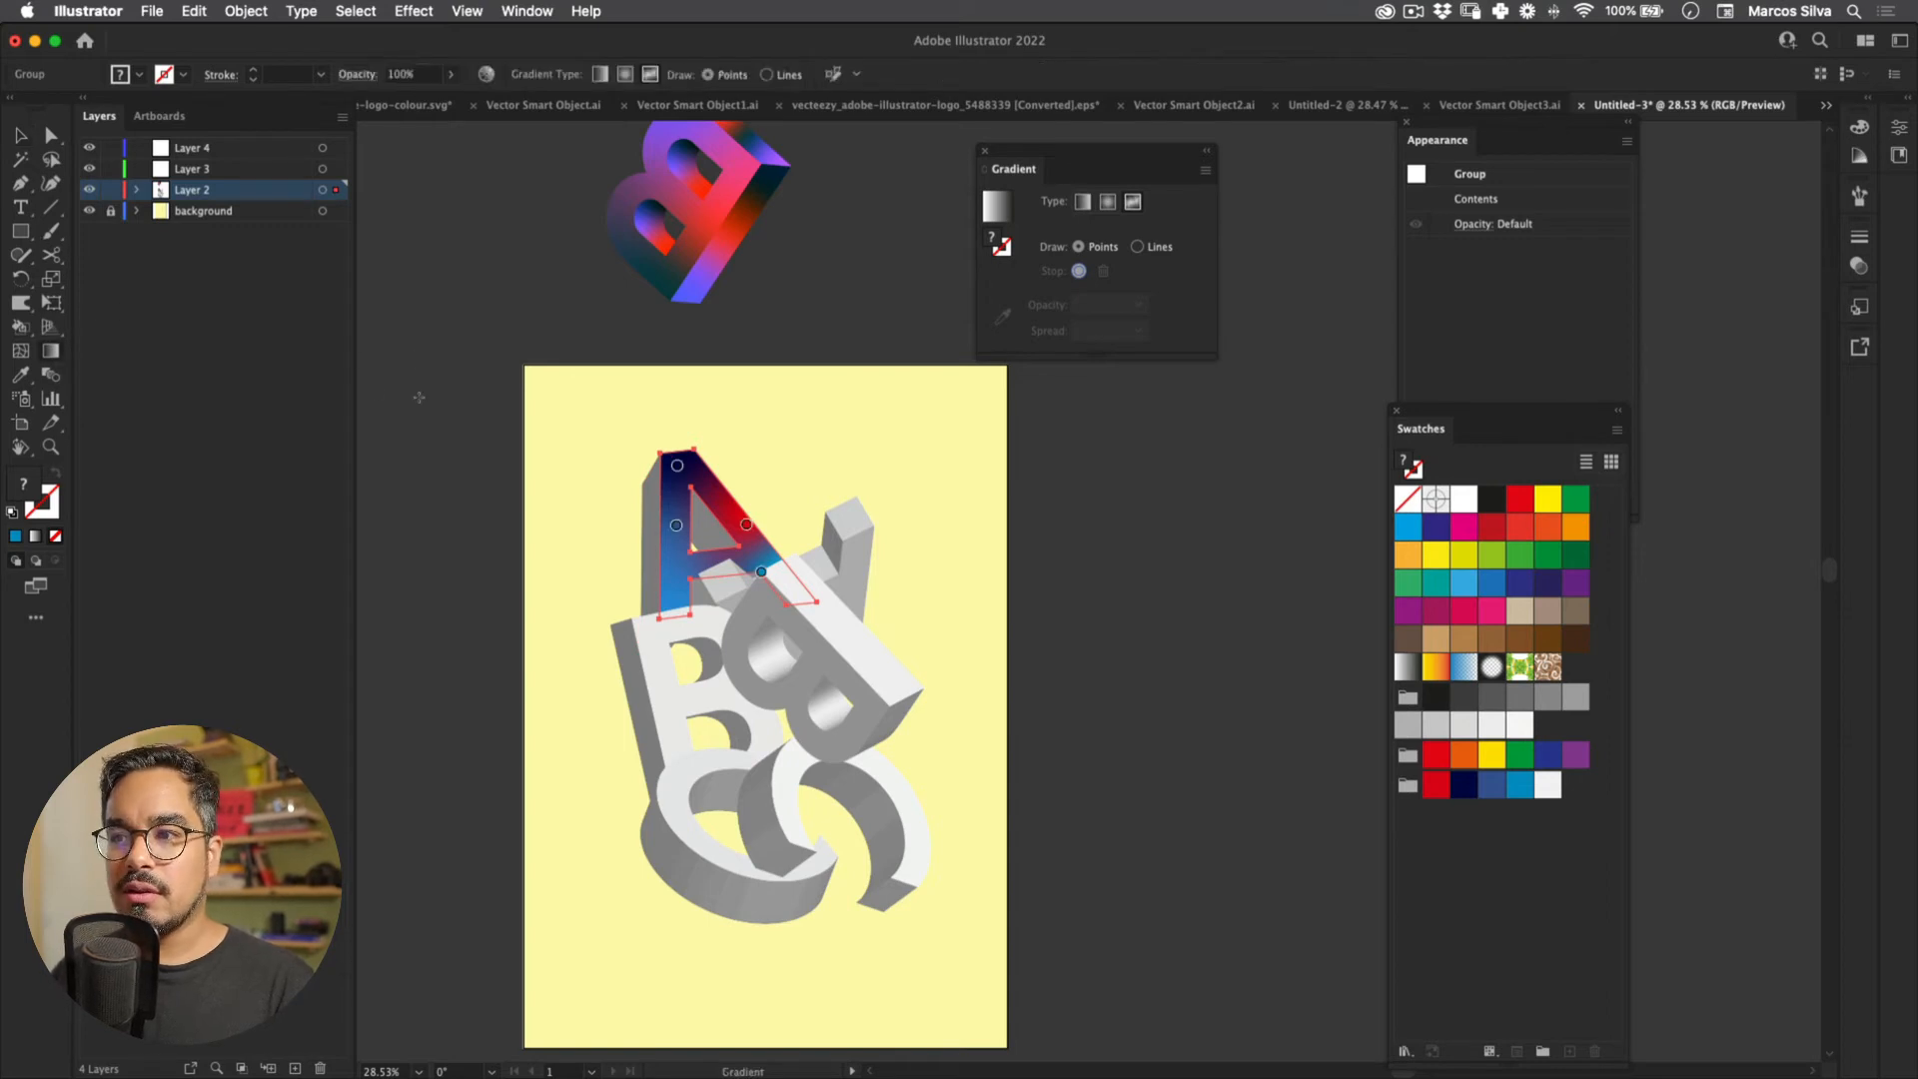
pyautogui.click(677, 590)
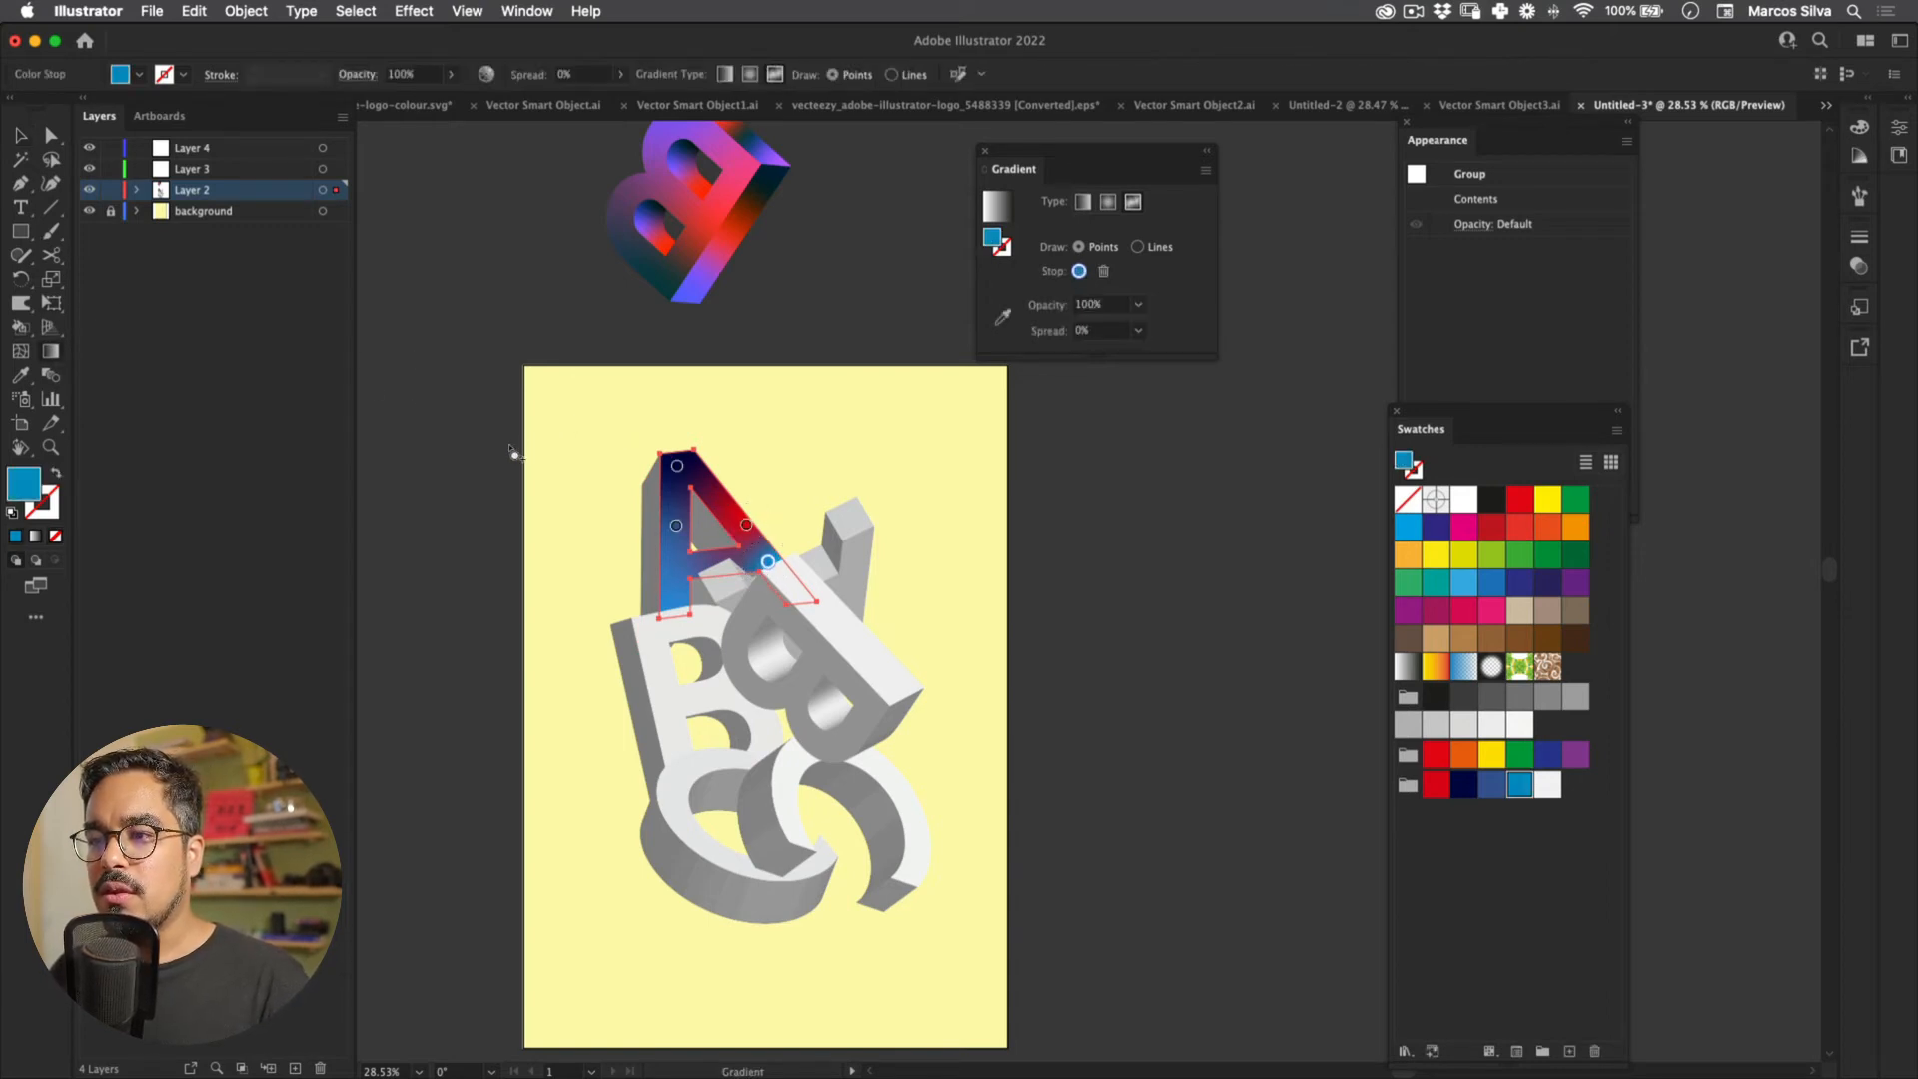
pyautogui.click(1547, 784)
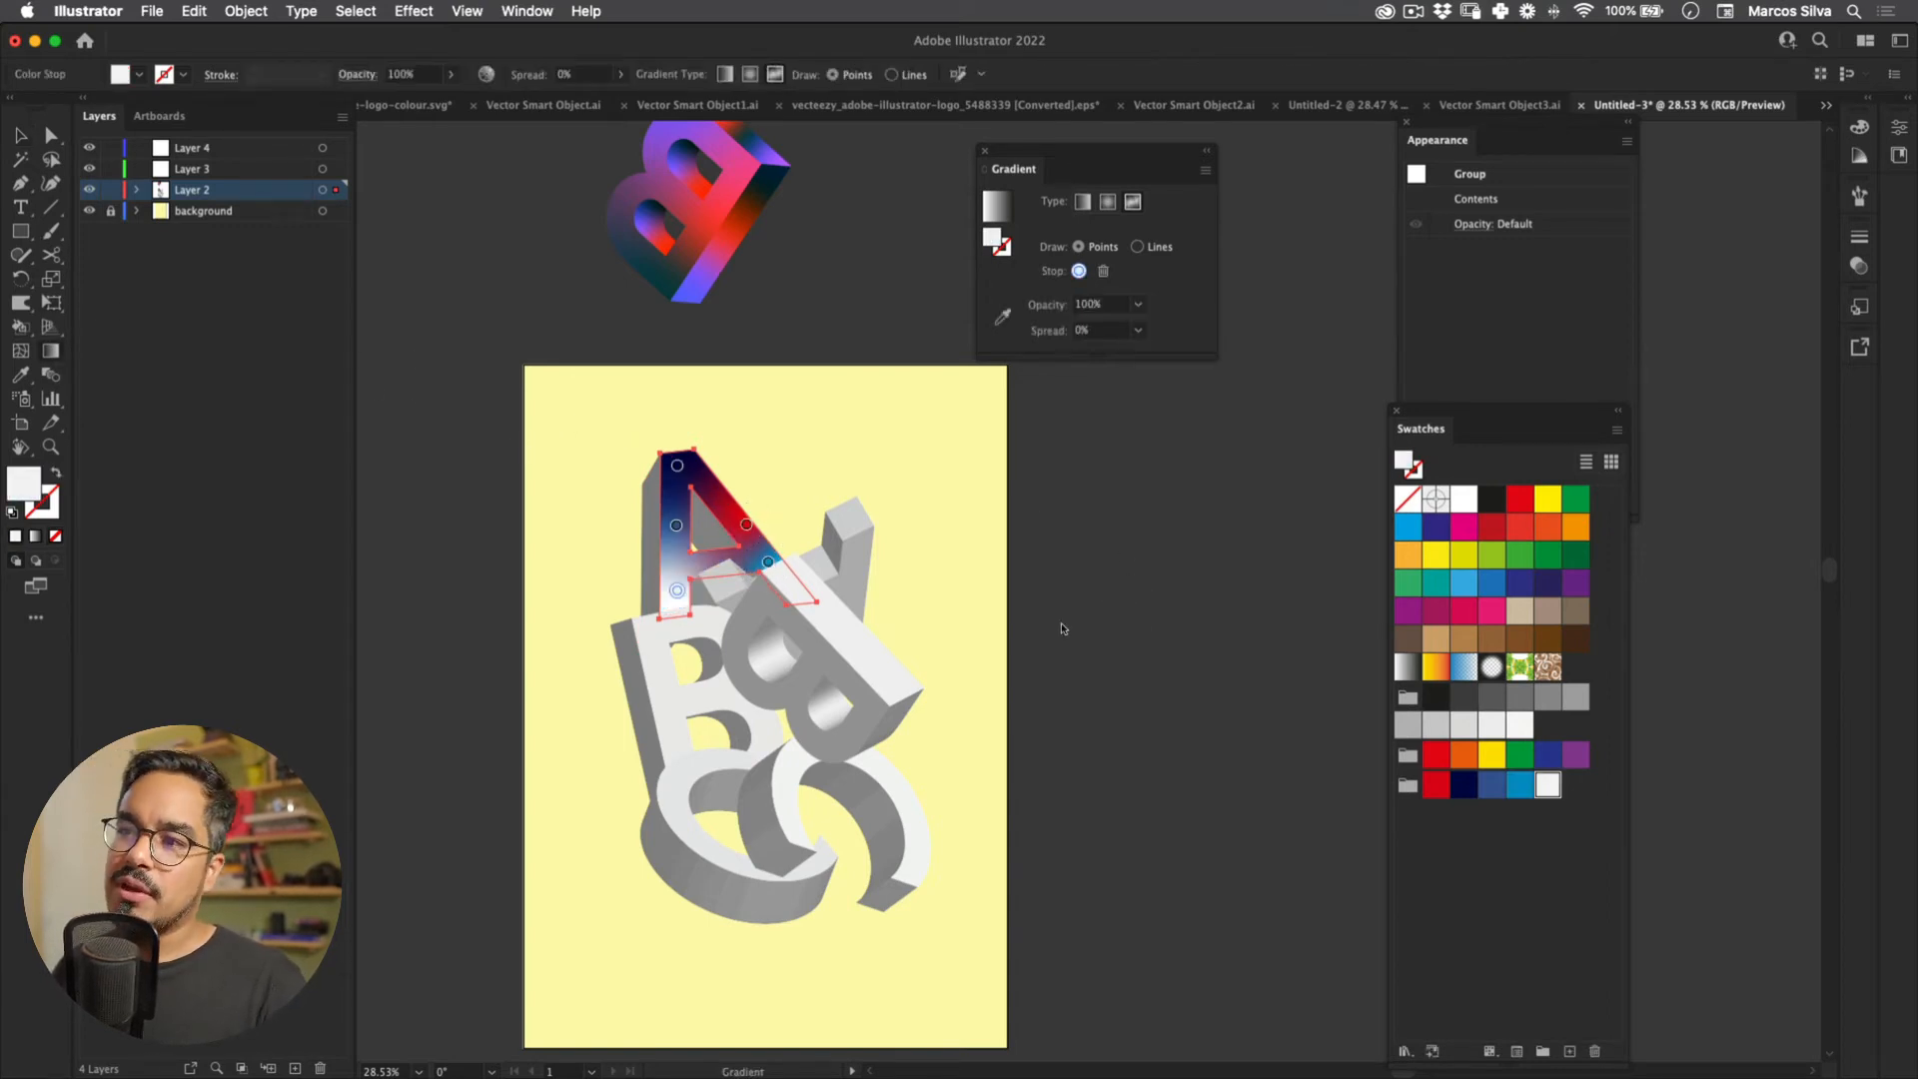
pyautogui.press('super+shift+a')
pyautogui.moveTo(581, 215); pyautogui.dragTo(620, 310)
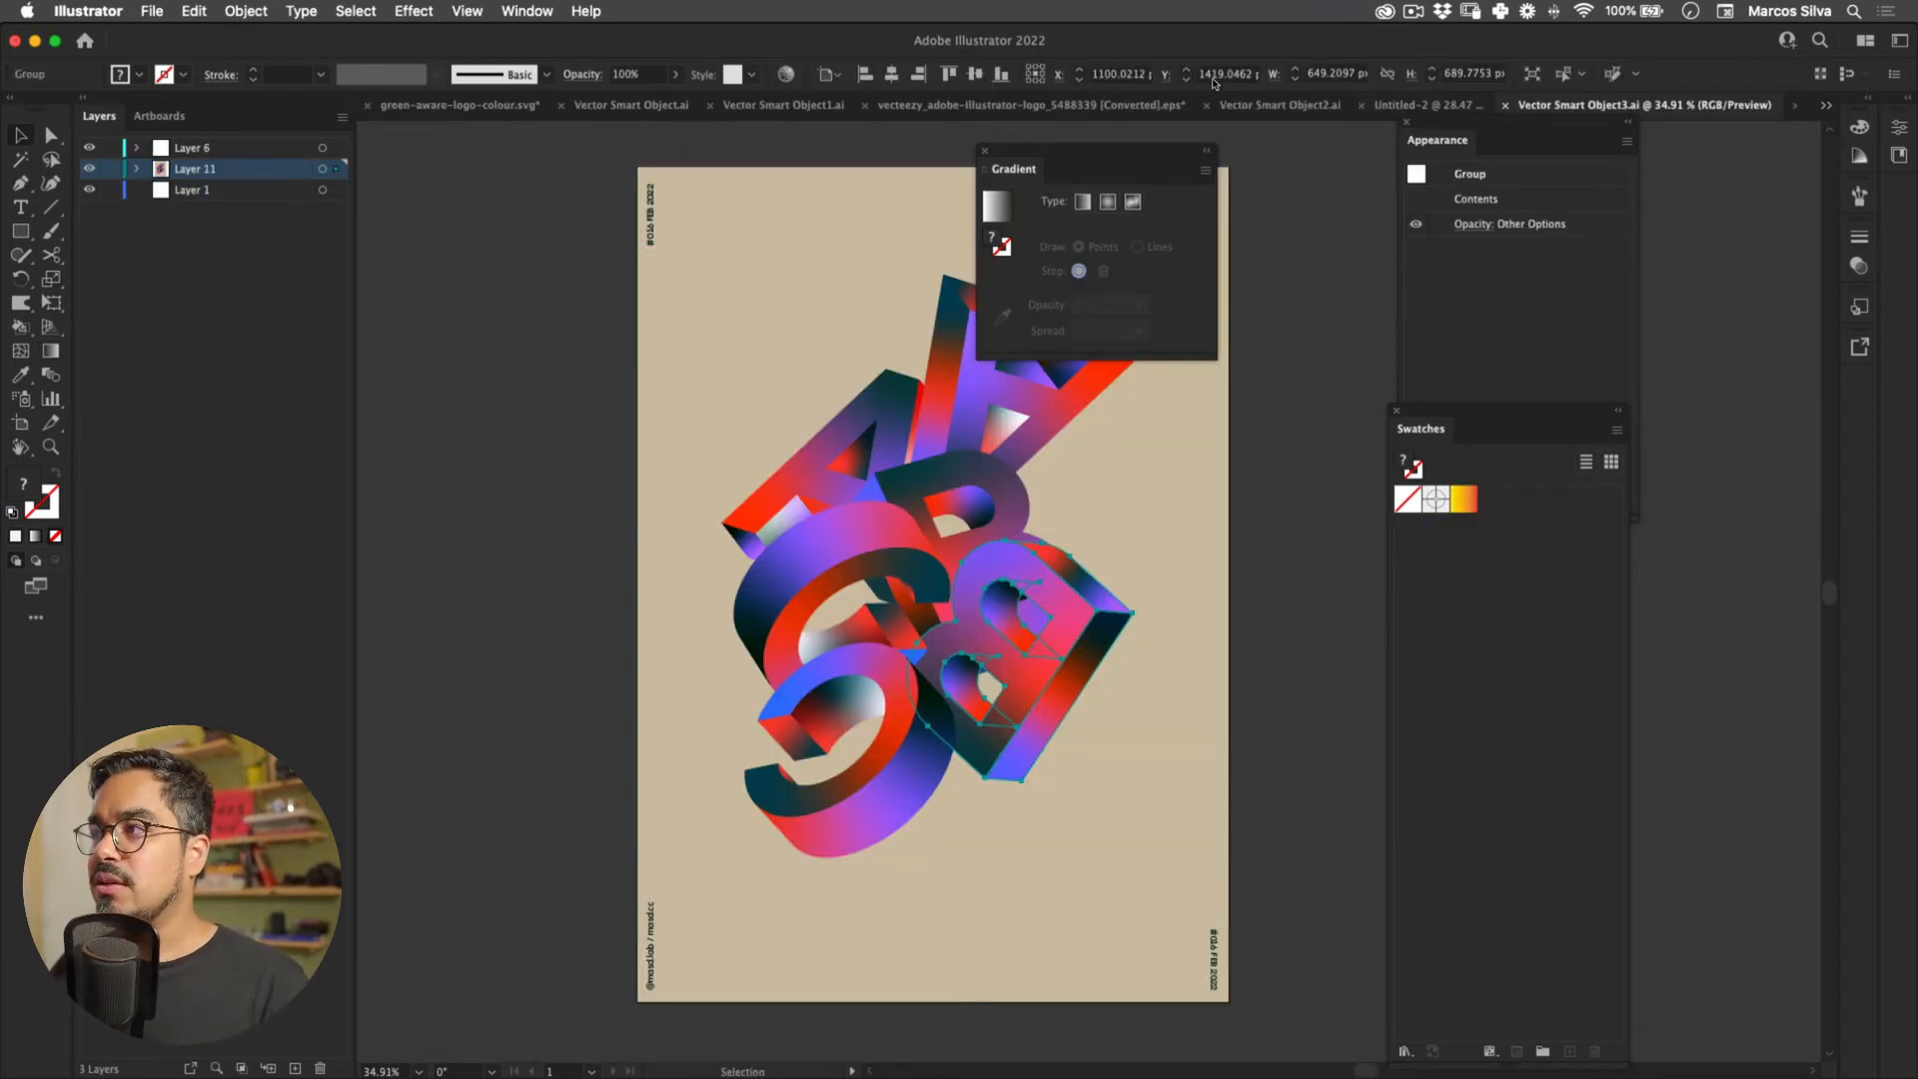
# Step: Copy the reference poster's background hex cbbba0 and return to Untitled-3
pyautogui.click(860, 242)
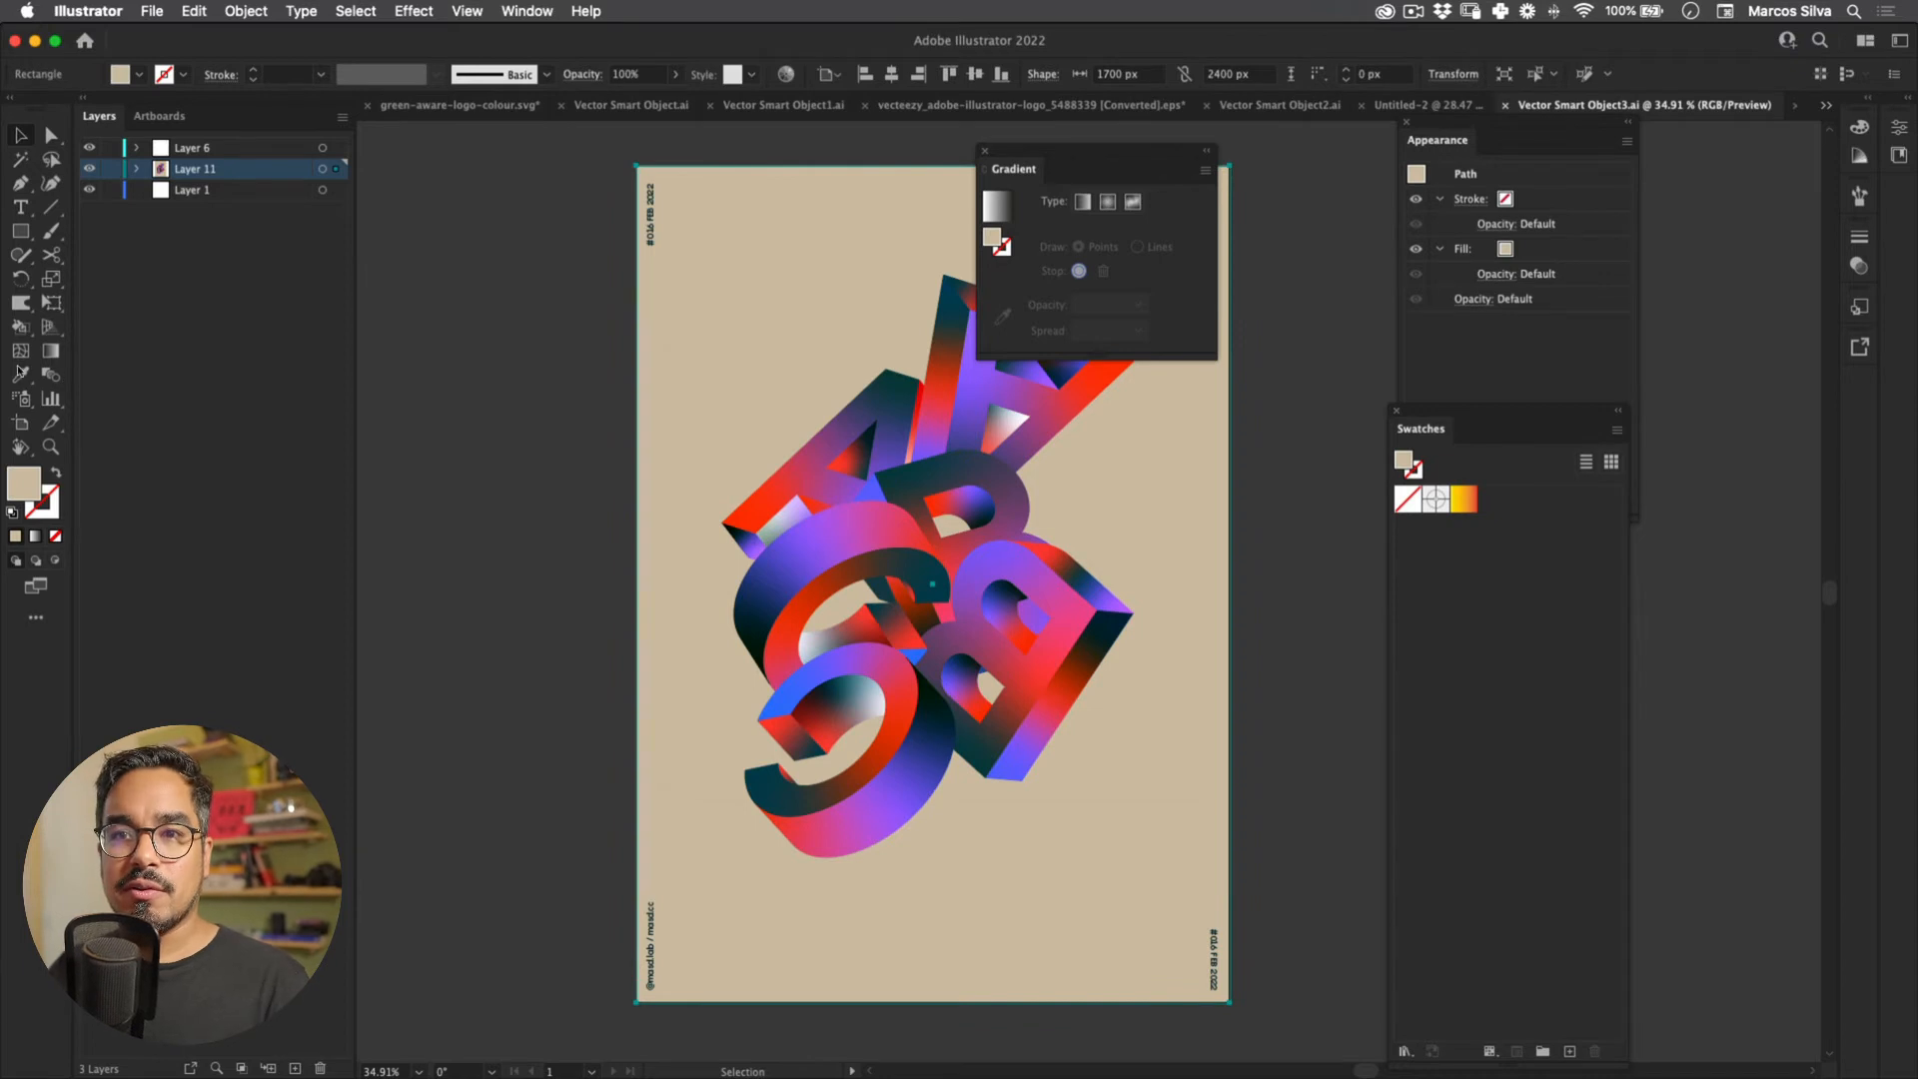
pyautogui.doubleClick(24, 483)
pyautogui.press('Return')
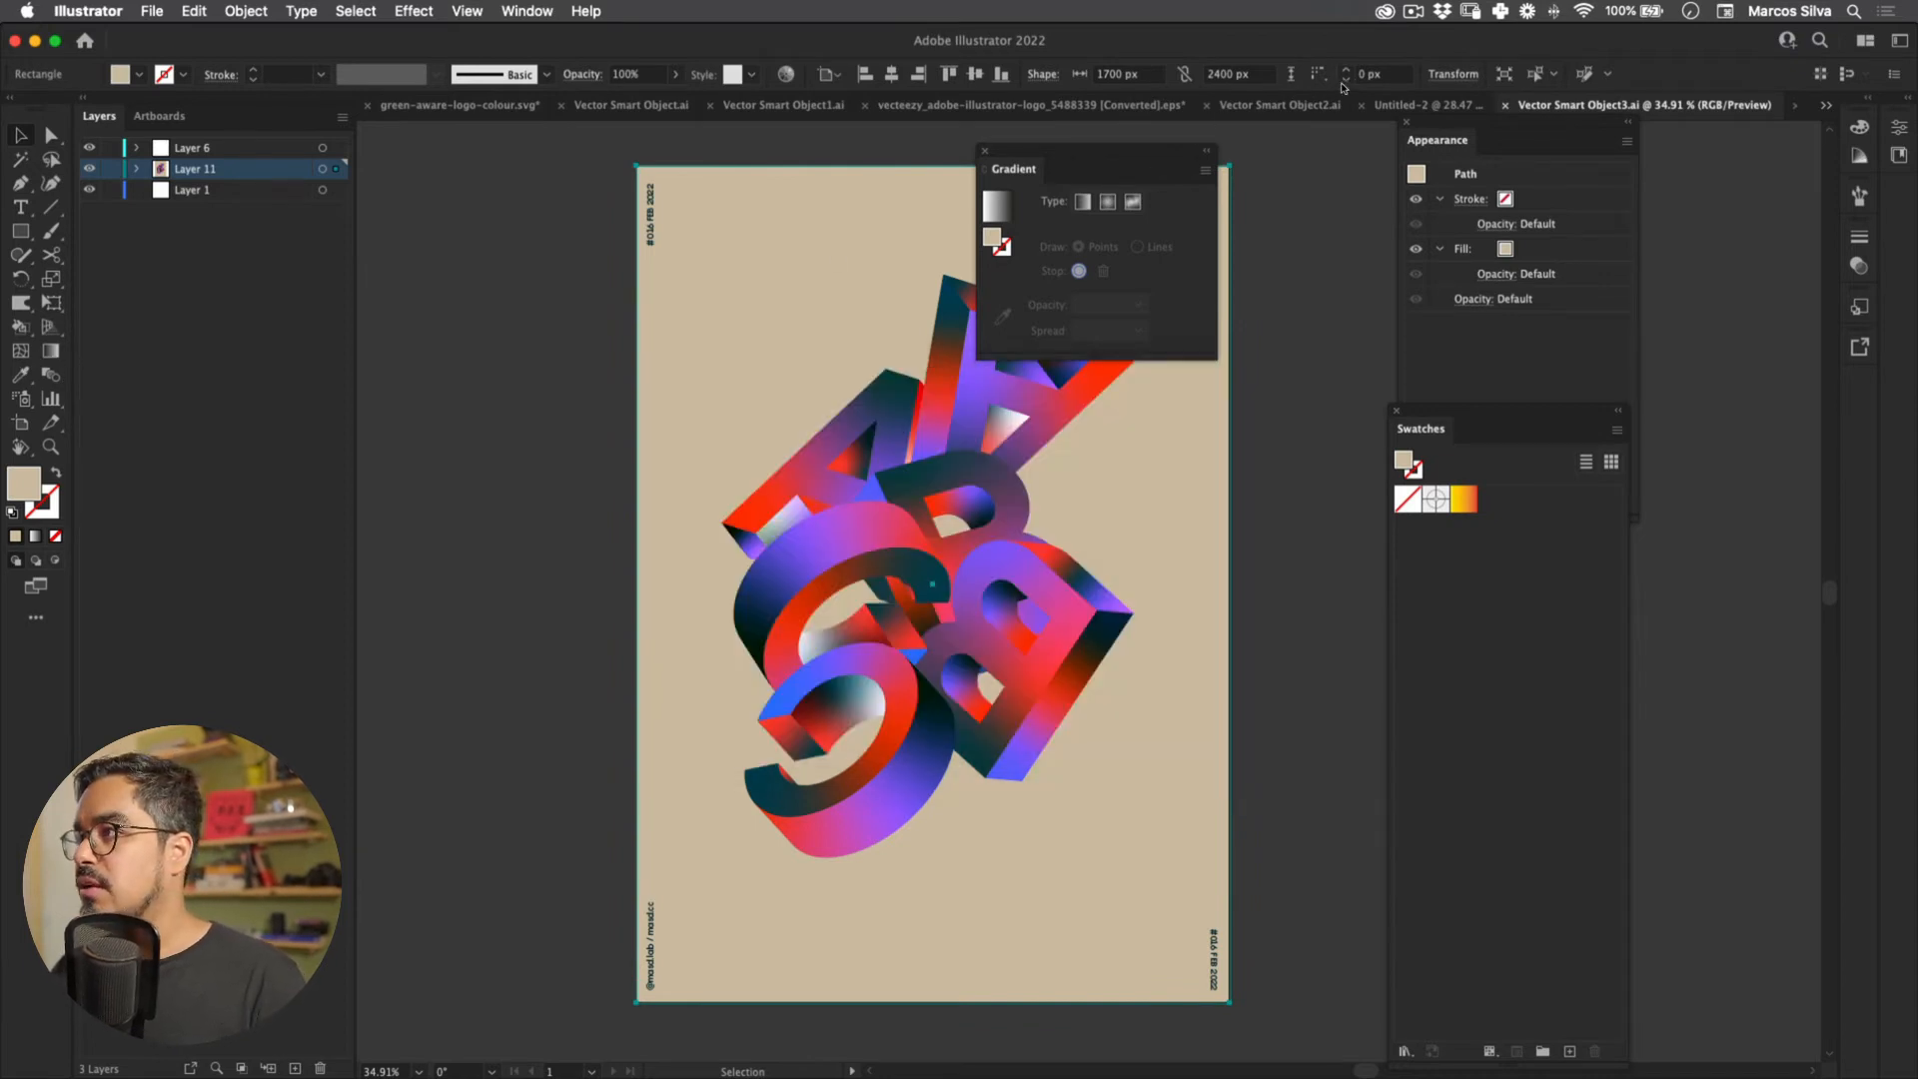
pyautogui.click(1825, 105)
pyautogui.click(1538, 262)
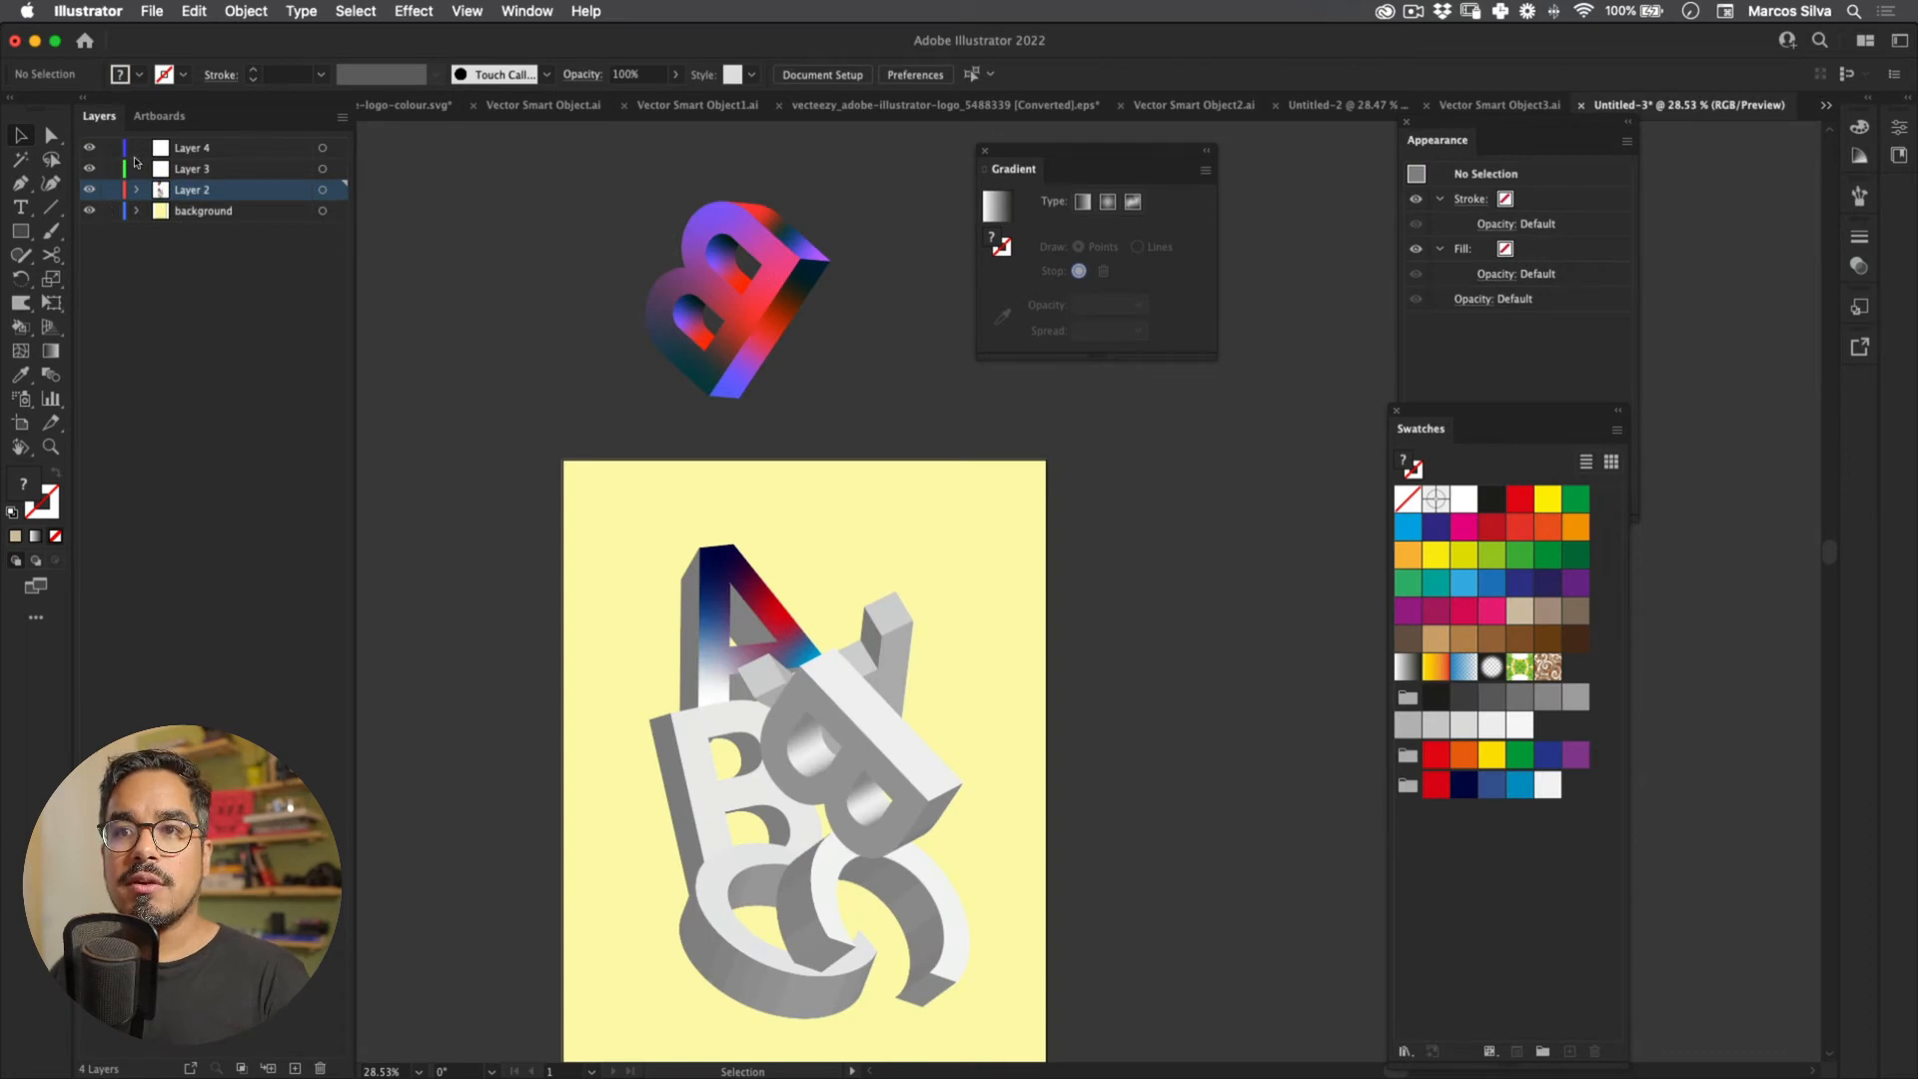
# Step: Set the yellow background rectangle's fill to tan cbbba0
pyautogui.click(577, 513)
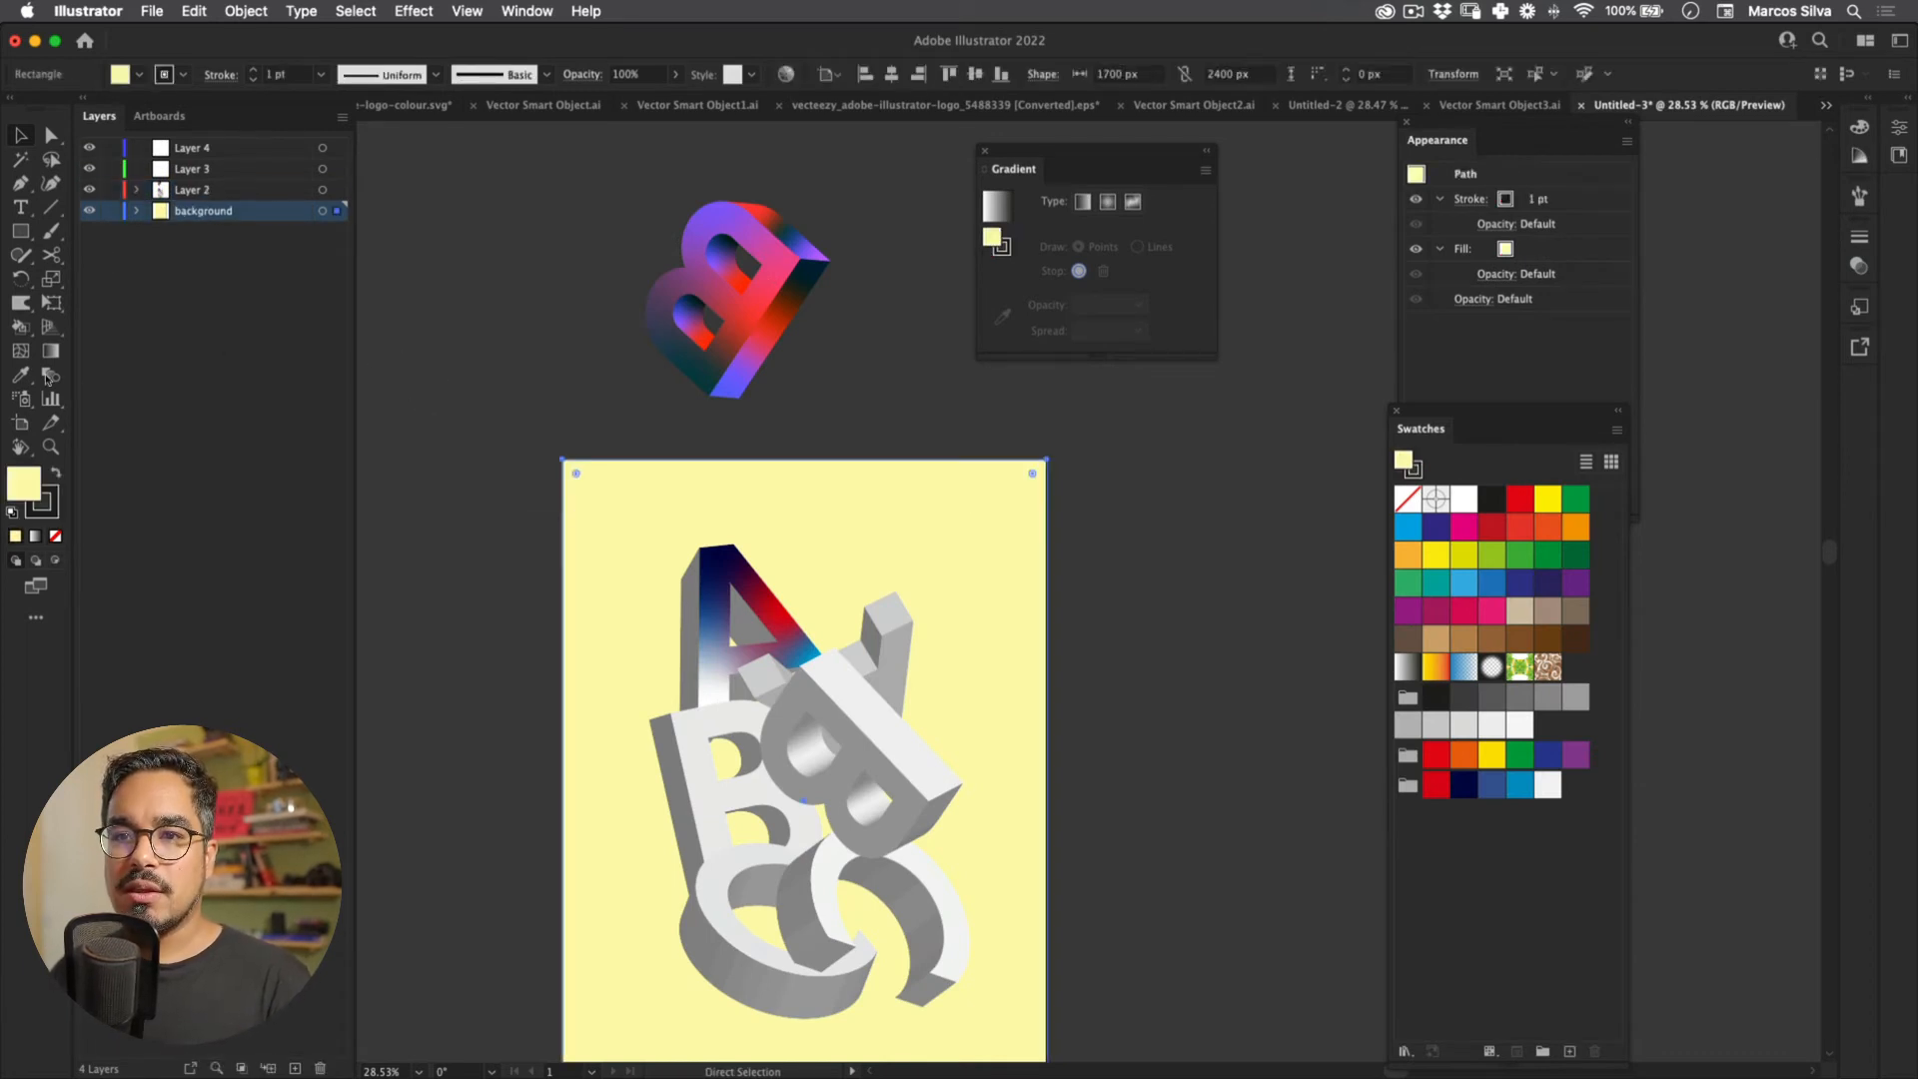
pyautogui.doubleClick(24, 483)
pyautogui.press('super+v')
pyautogui.press('Return')
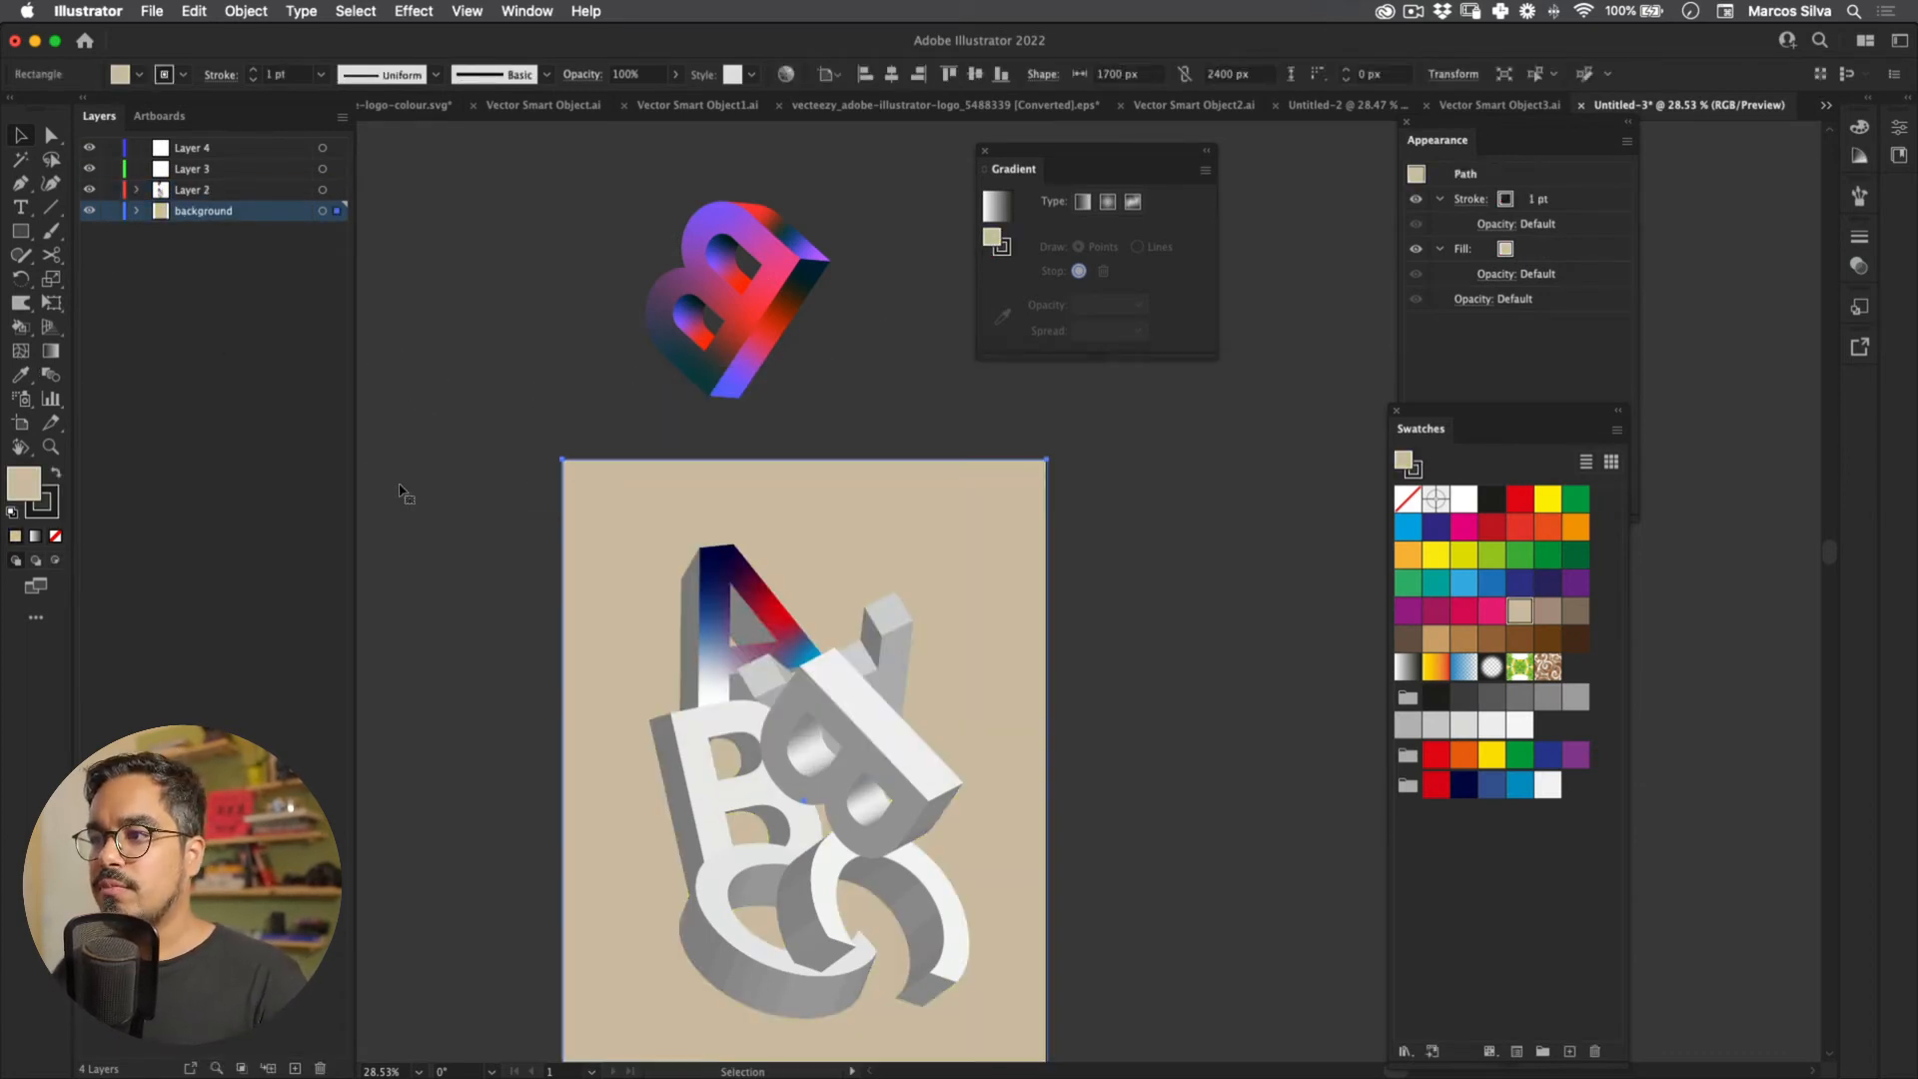
pyautogui.click(459, 498)
pyautogui.press('space')
pyautogui.moveTo(497, 584); pyautogui.dragTo(525, 462)
# Step: Lock the background layer and select all the lettering with Cmd+A
pyautogui.click(108, 213)
pyautogui.moveTo(553, 390); pyautogui.dragTo(580, 384)
pyautogui.moveTo(579, 383); pyautogui.dragTo(555, 437)
pyautogui.click(690, 520)
pyautogui.keyDown('shift'); pyautogui.click(810, 611); pyautogui.keyUp('shift')
pyautogui.press('super+a')
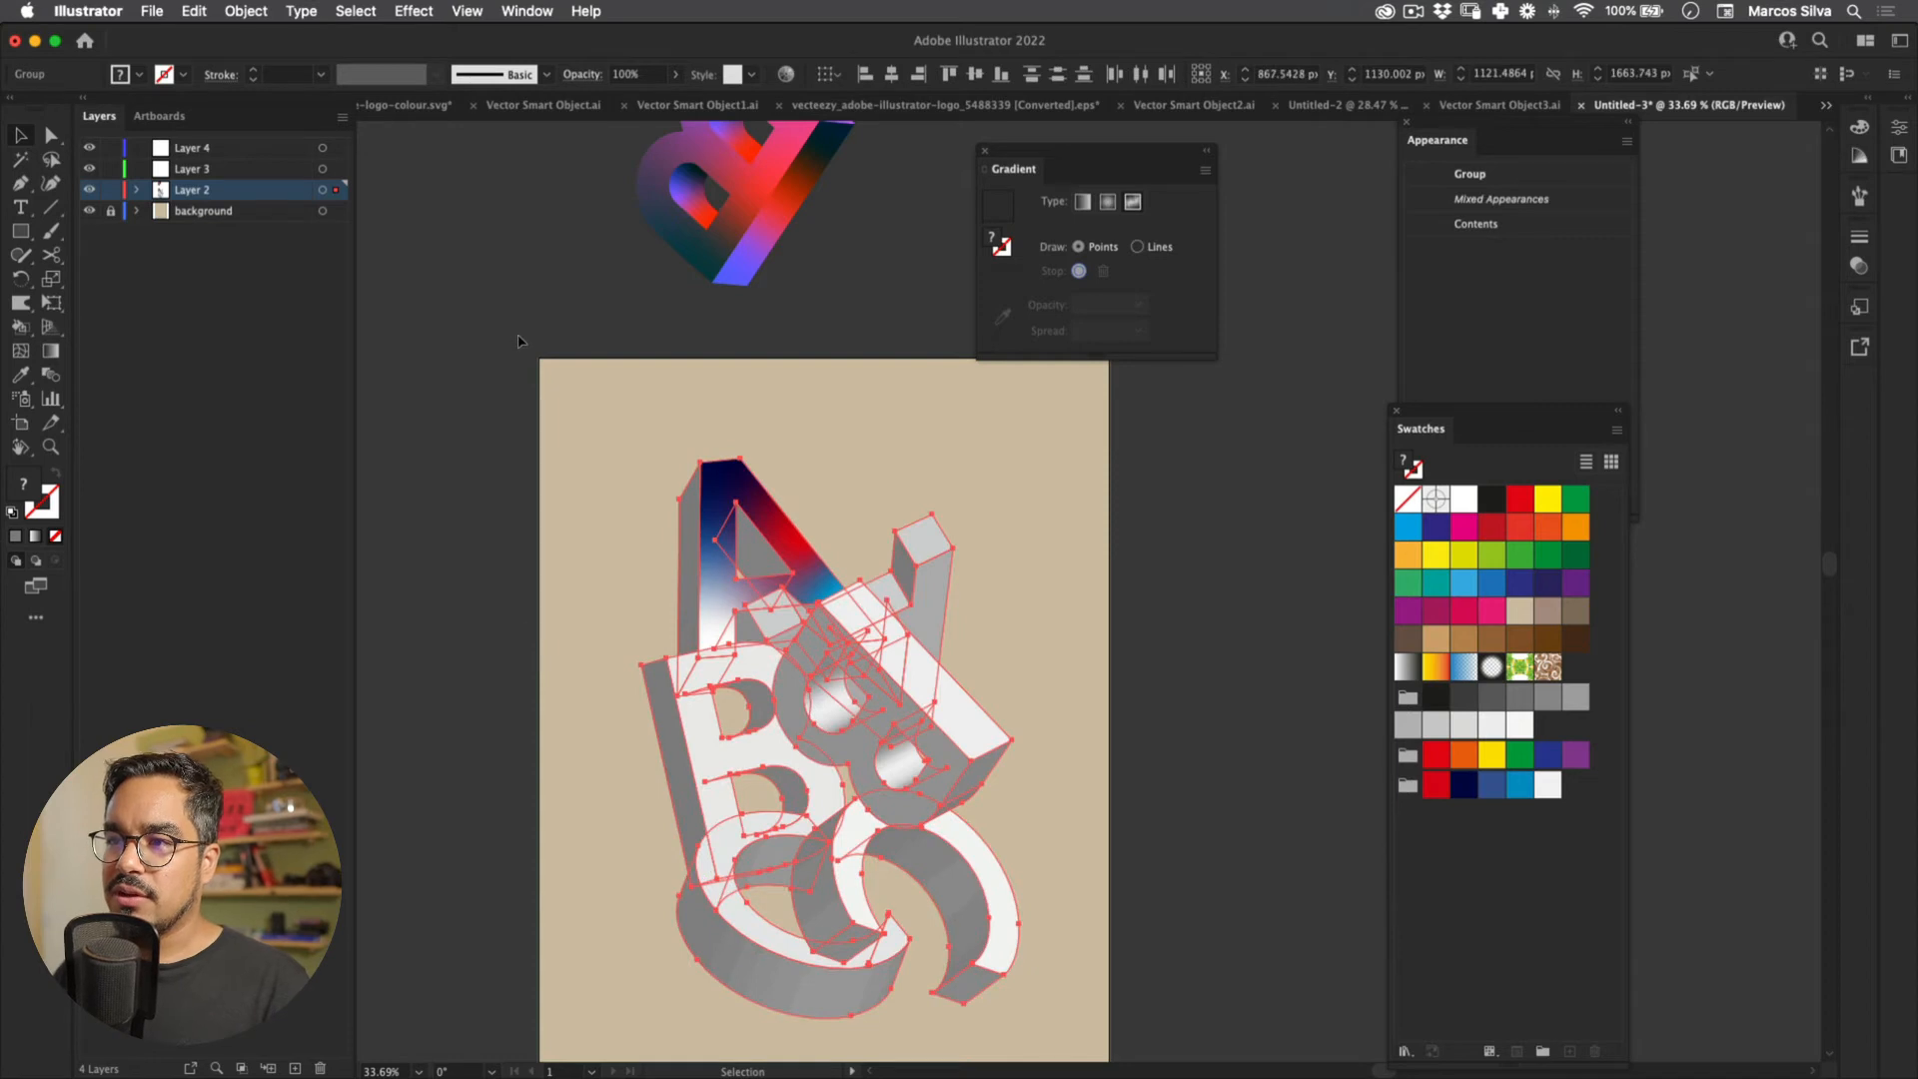
# Step: Eyedrop the A's gradient onto all the lettering, then undo it
pyautogui.click(20, 374)
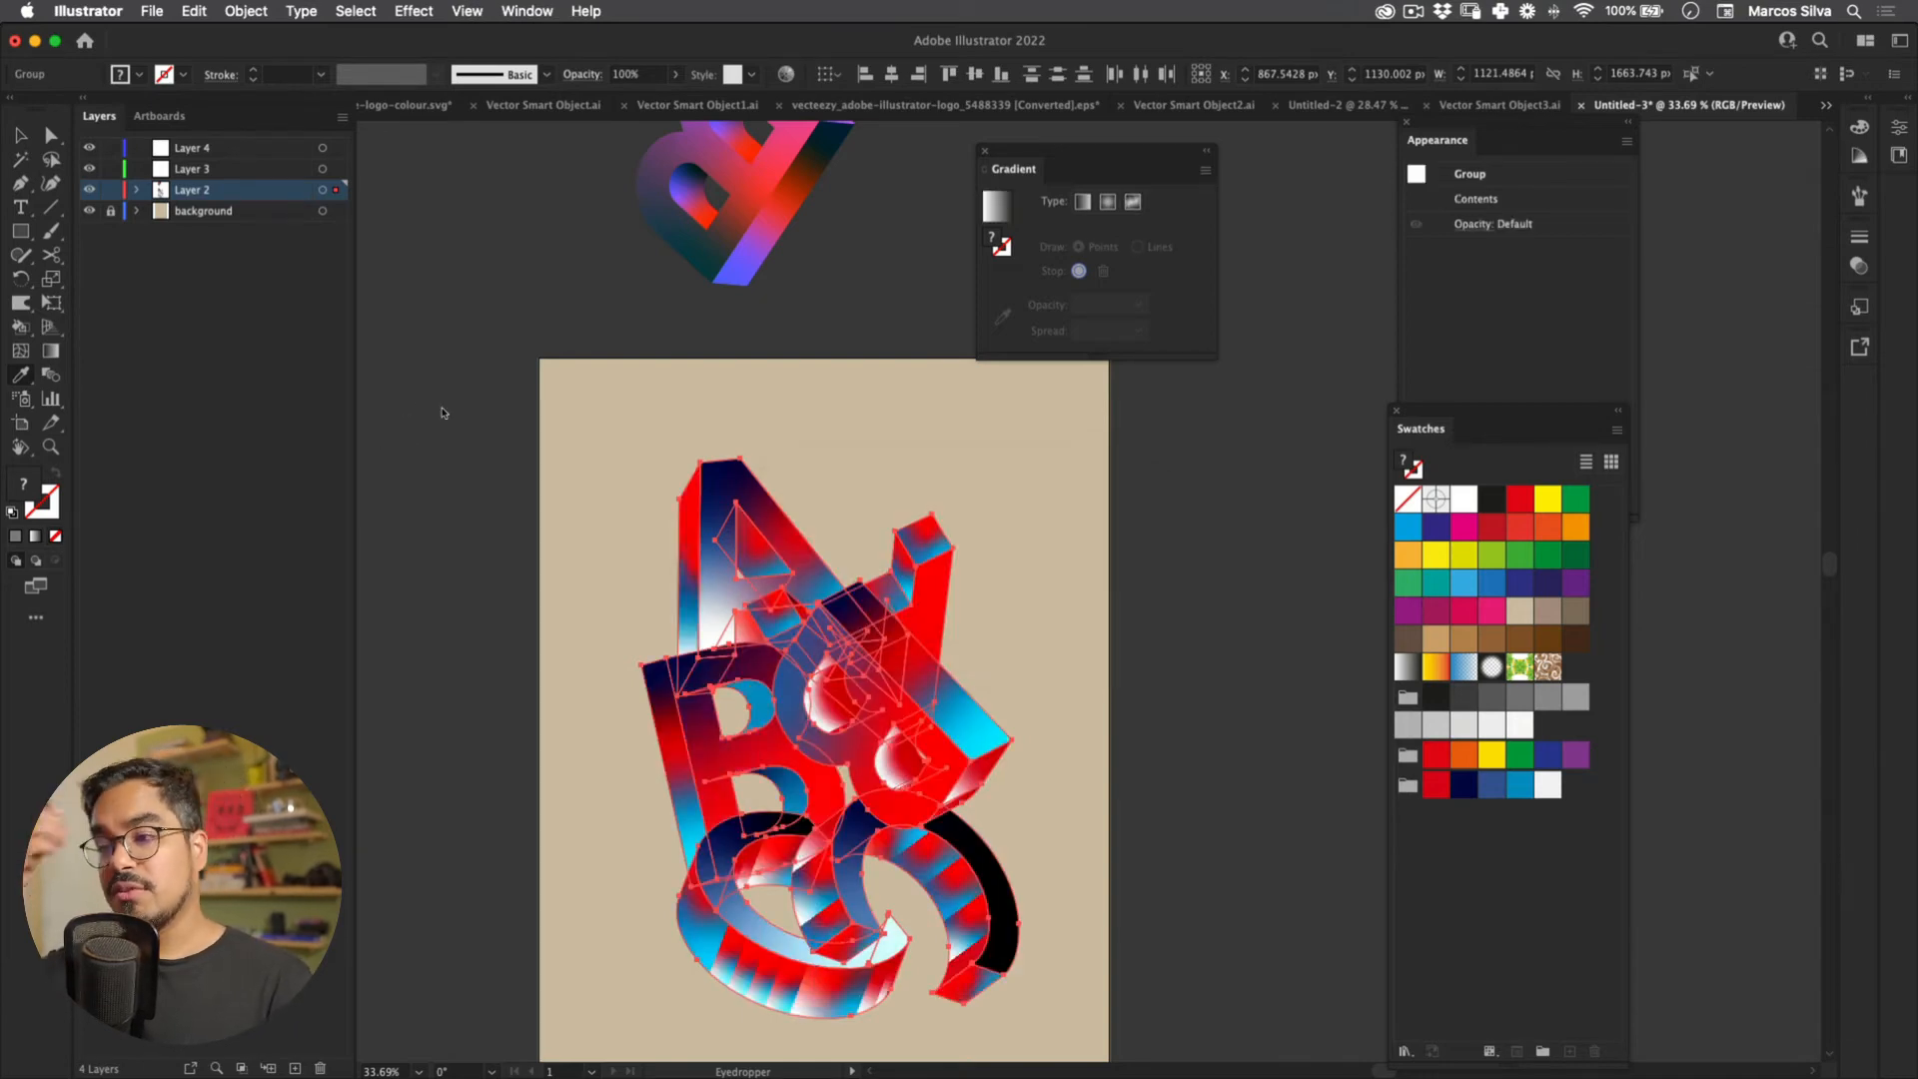
pyautogui.press('v')
pyautogui.click(818, 479)
pyautogui.moveTo(794, 604); pyautogui.dragTo(732, 355)
pyautogui.press('super+z')
# Step: Select the lower C ring's clipped group and undo its nudge
pyautogui.click(599, 544)
pyautogui.moveTo(600, 543); pyautogui.dragTo(587, 450)
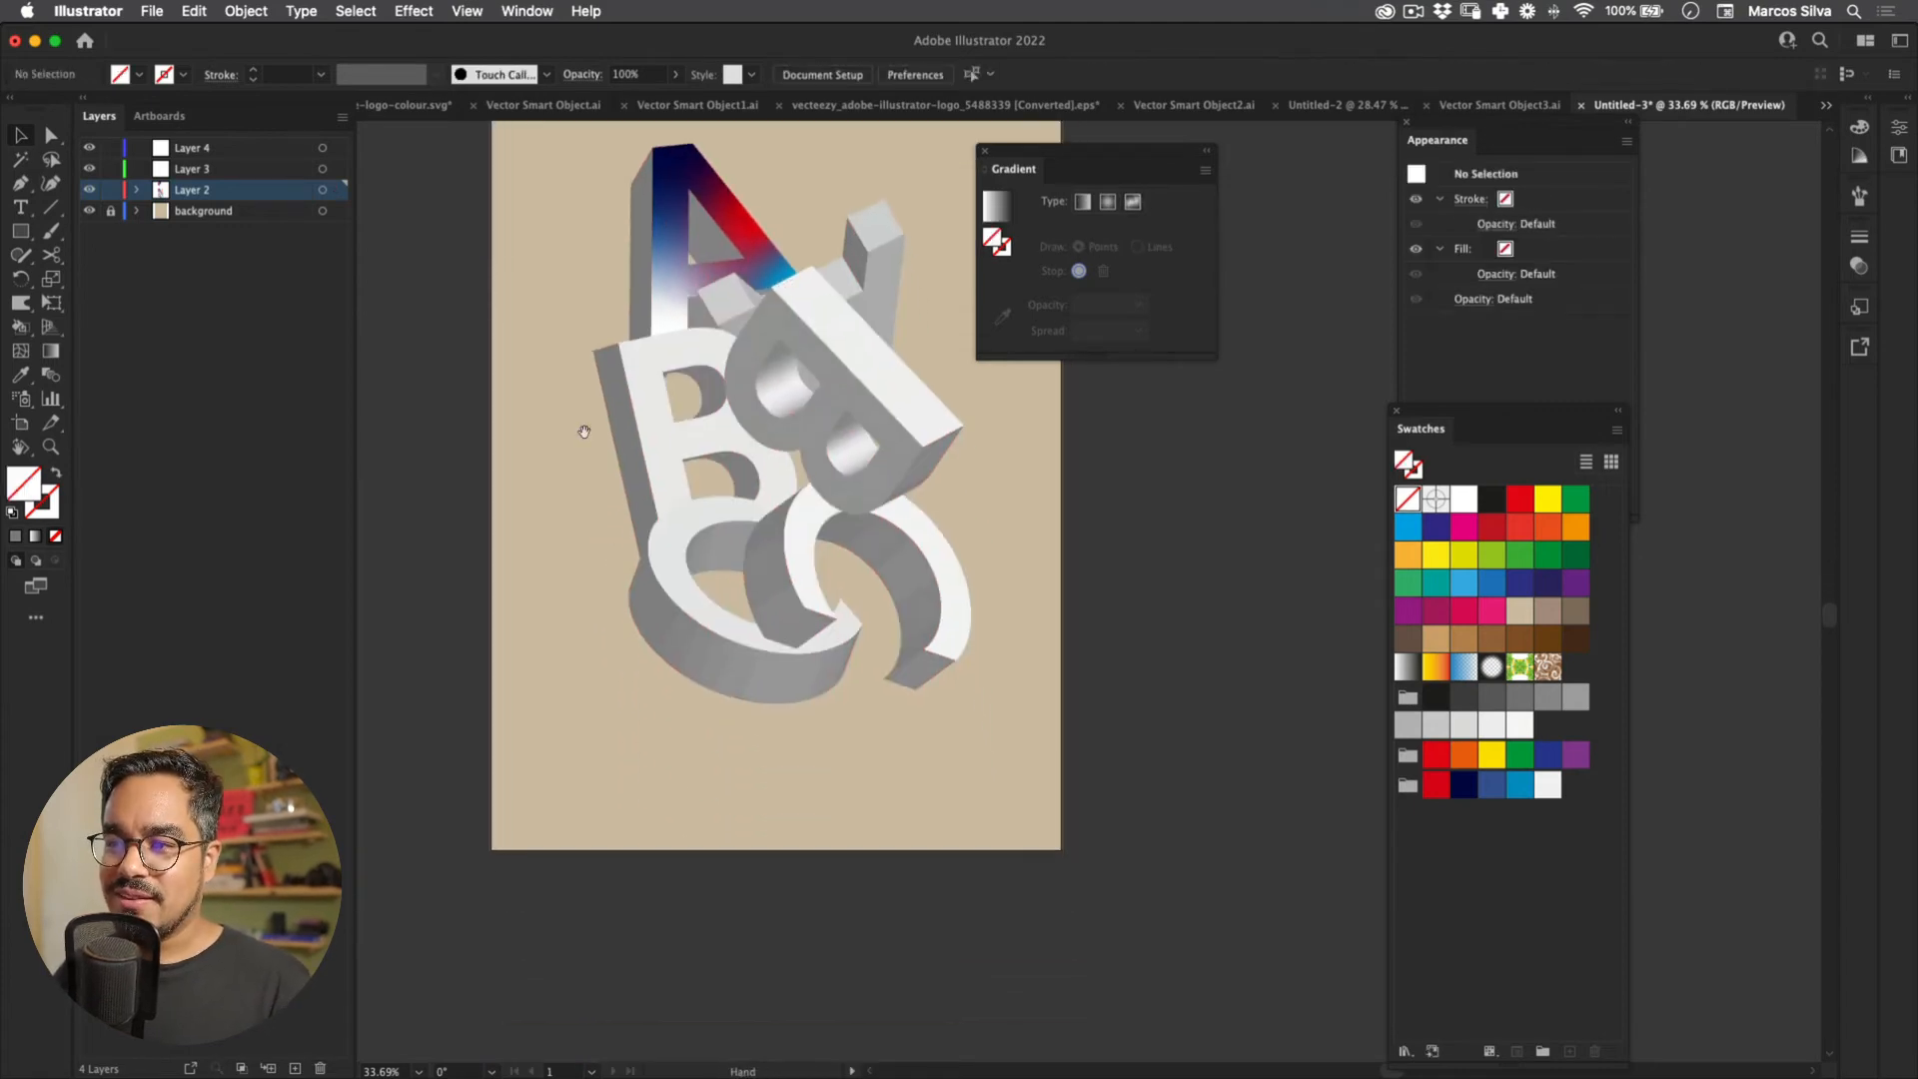
pyautogui.scroll(3, 721, 682)
pyautogui.click(719, 682)
pyautogui.press('super+z')
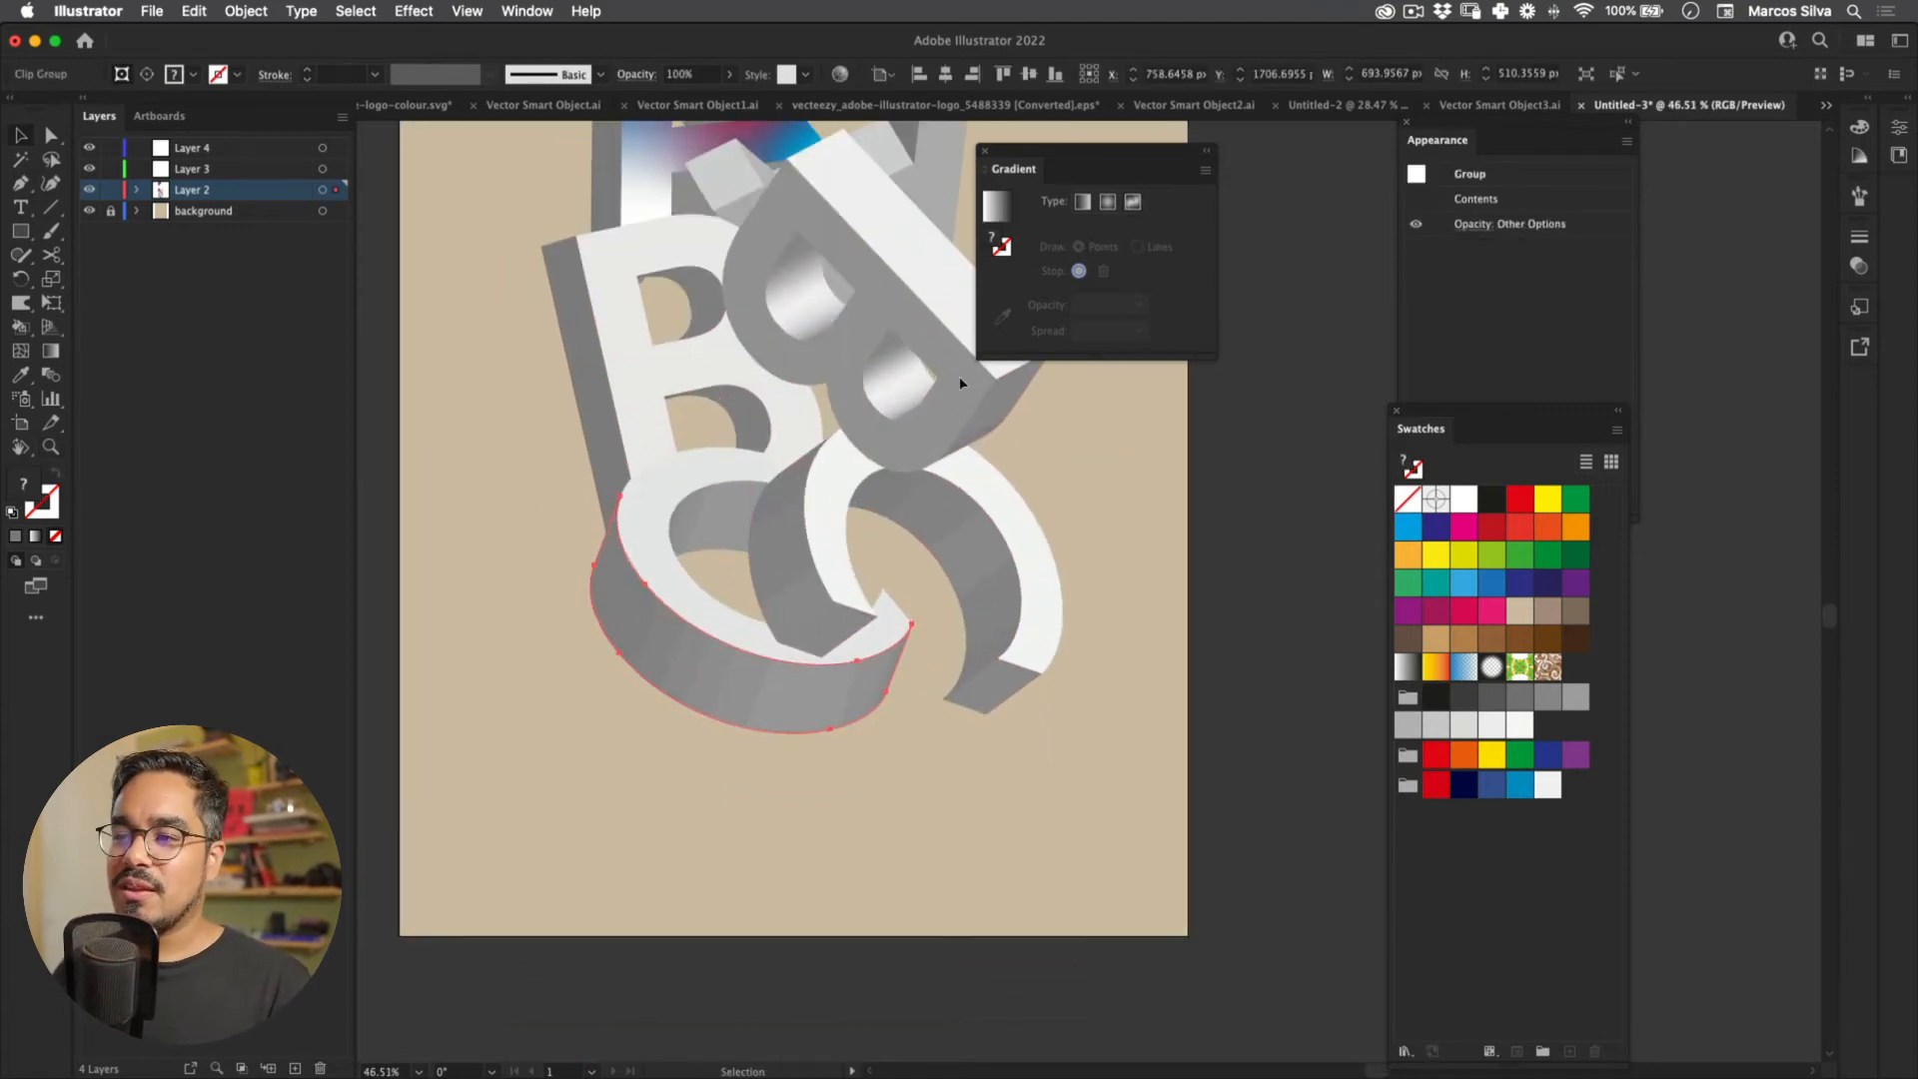
# Step: Zoom in and back out on the lower C ring, then open the Window menu
pyautogui.moveTo(555, 434); pyautogui.dragTo(582, 522)
pyautogui.press('super+space')
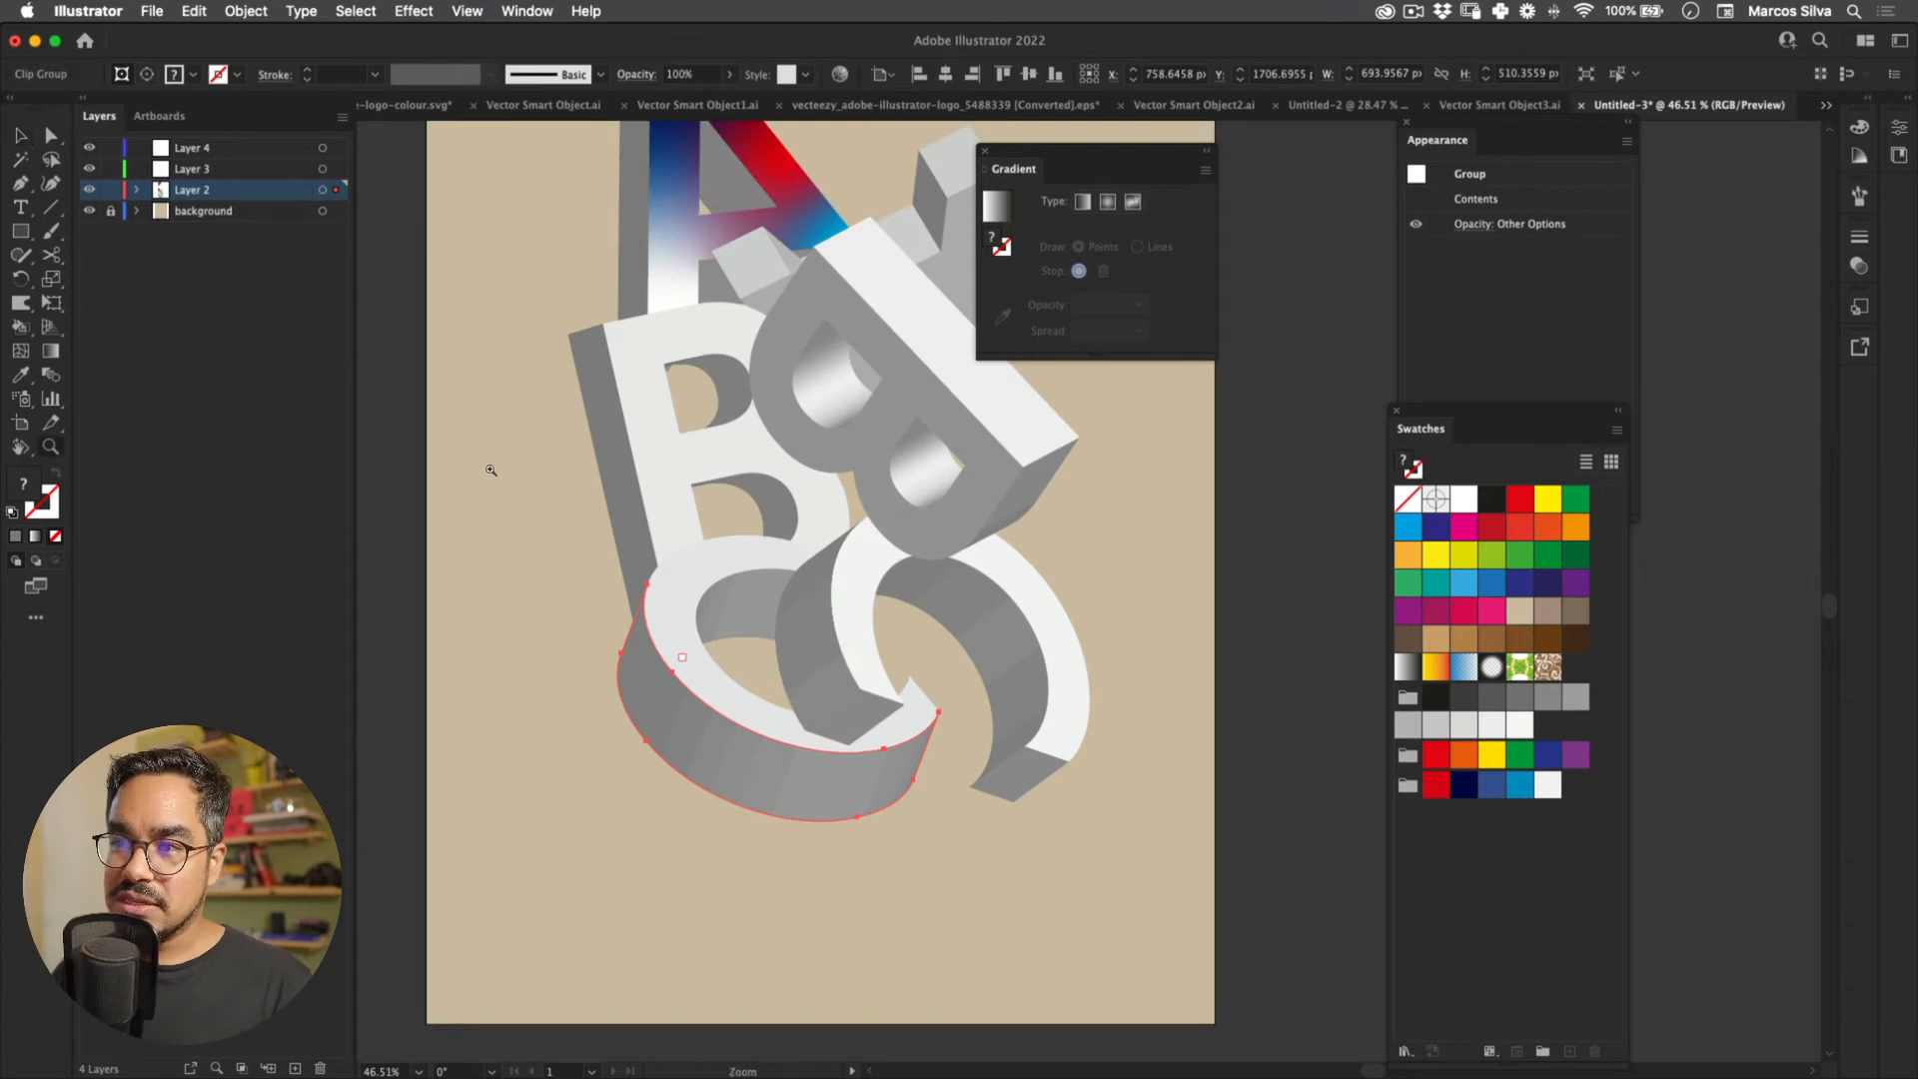
pyautogui.click(552, 576)
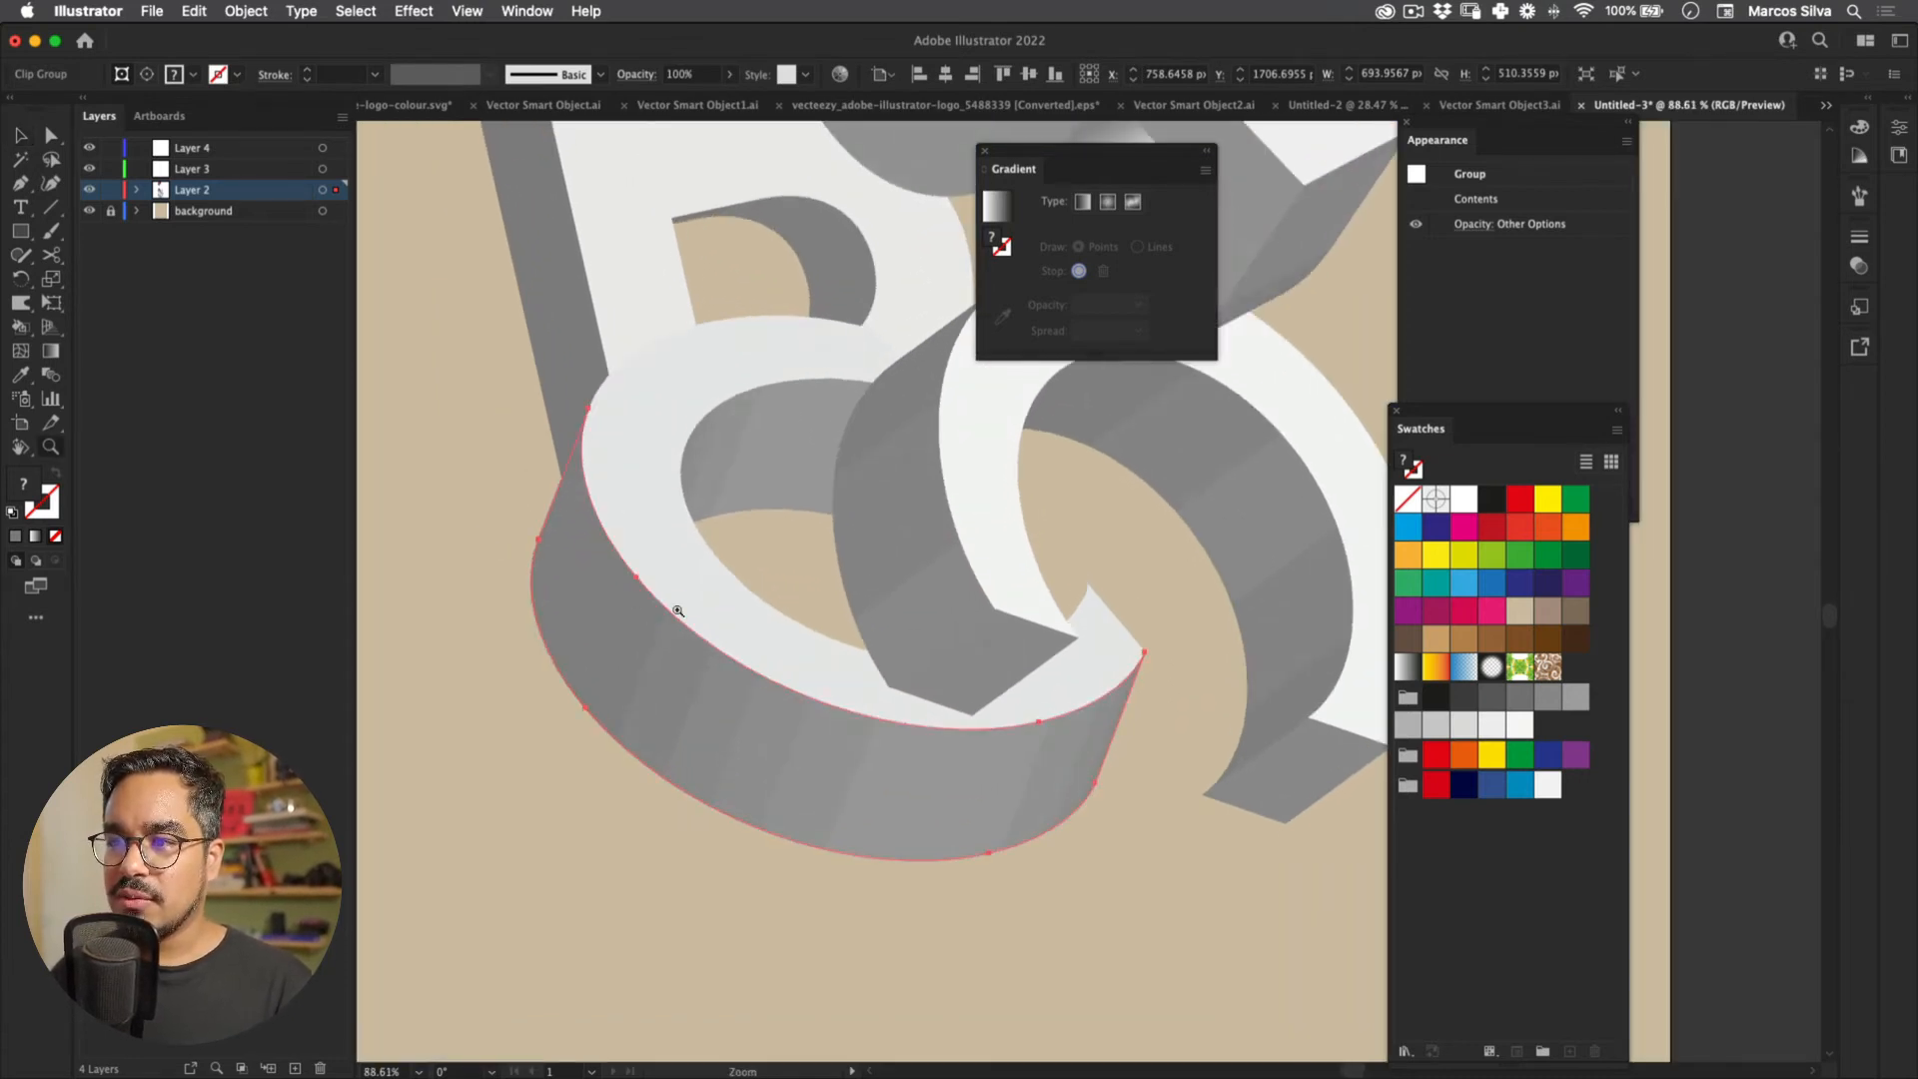
pyautogui.keyDown('alt'); pyautogui.keyDown('super'); pyautogui.click(551, 412); pyautogui.keyUp('super'); pyautogui.keyUp('alt')
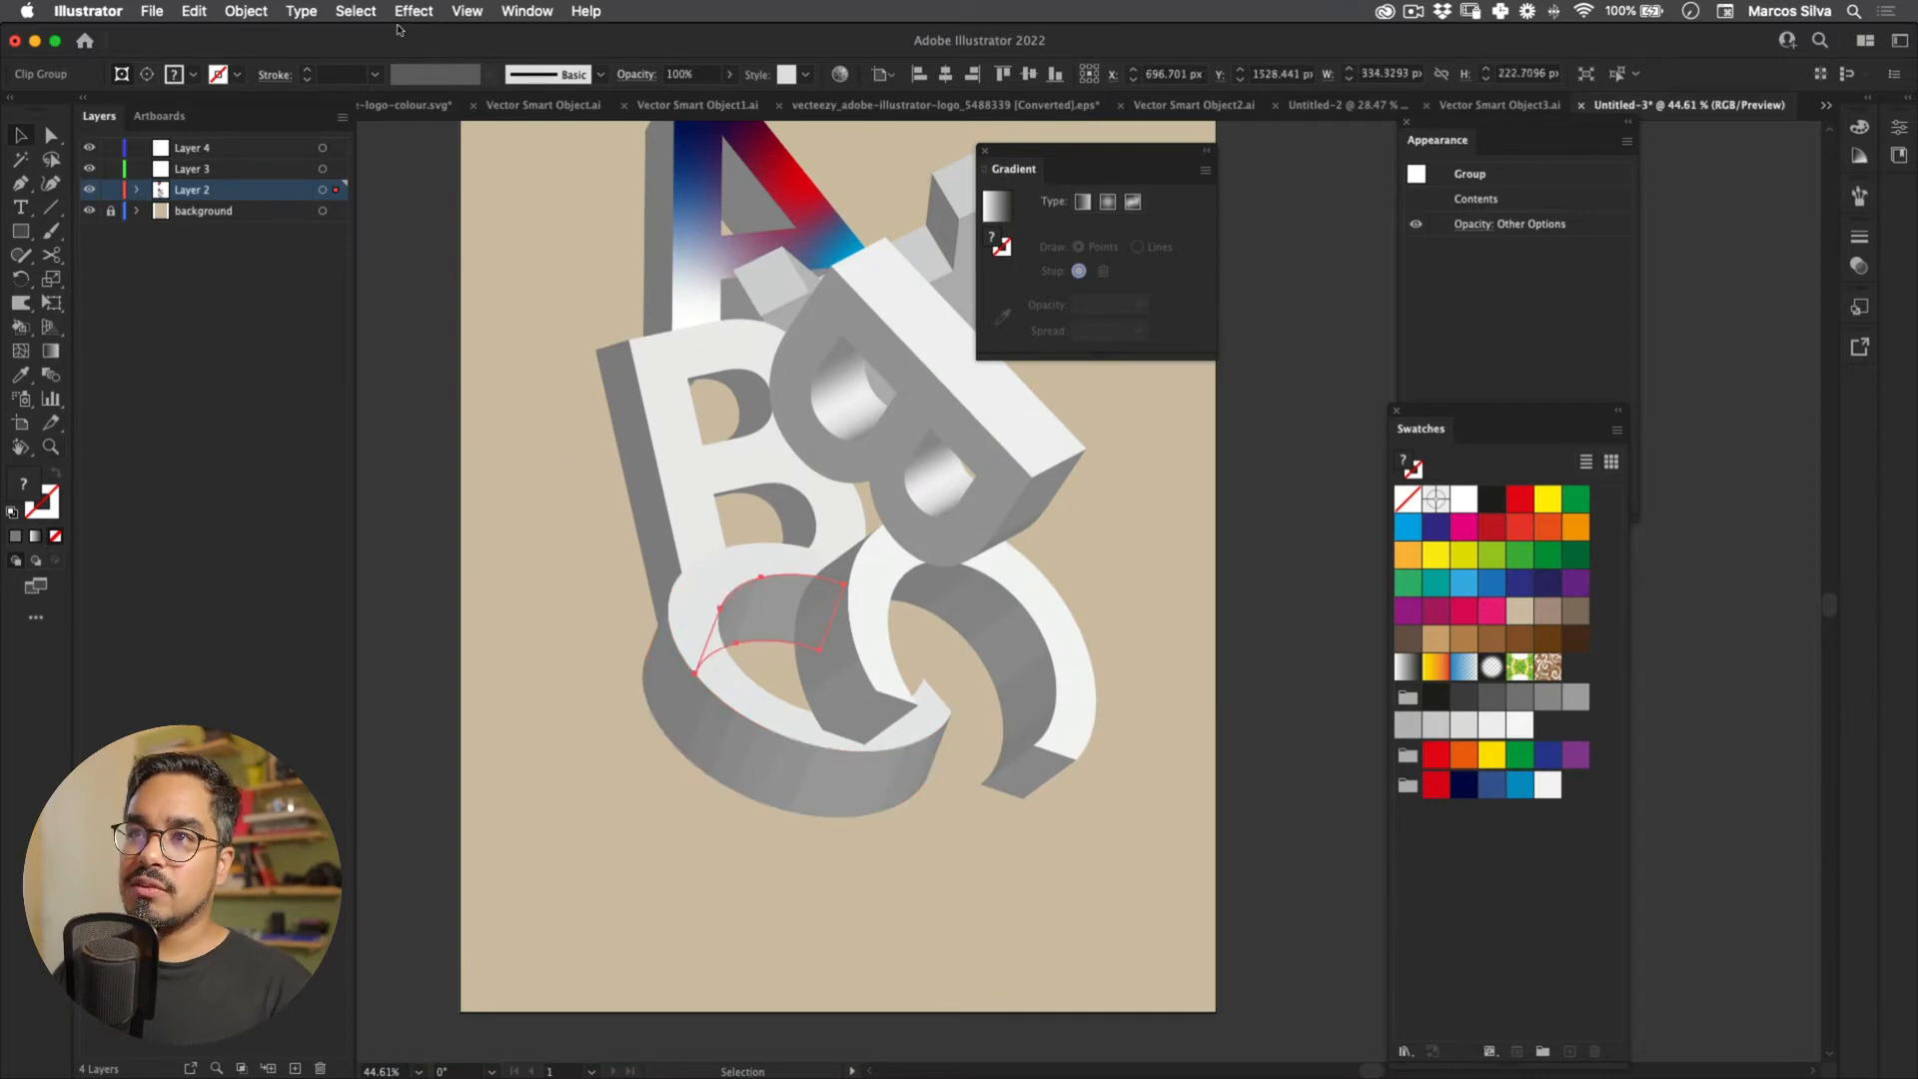
pyautogui.click(526, 10)
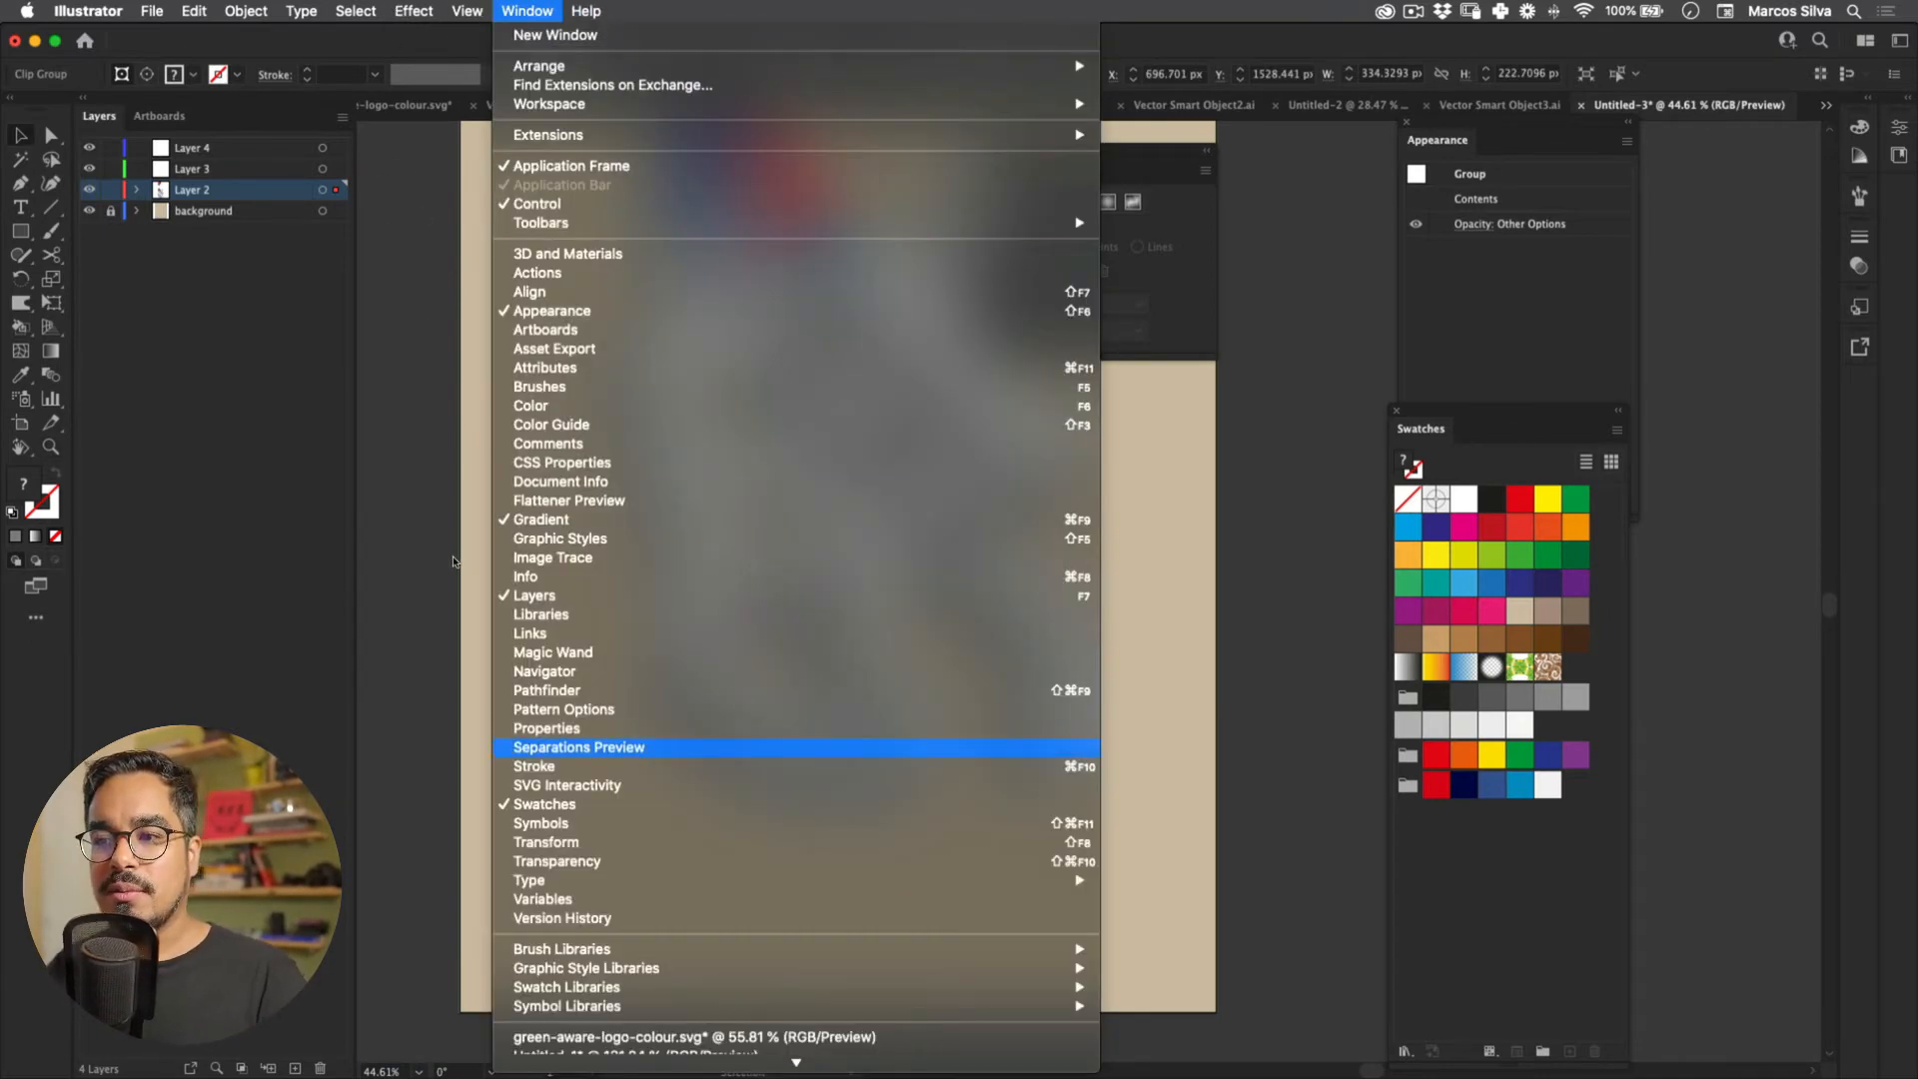
# Step: Open Pathfinder and park it with Swatches and Gradient to the right of the artboard
pyautogui.click(560, 690)
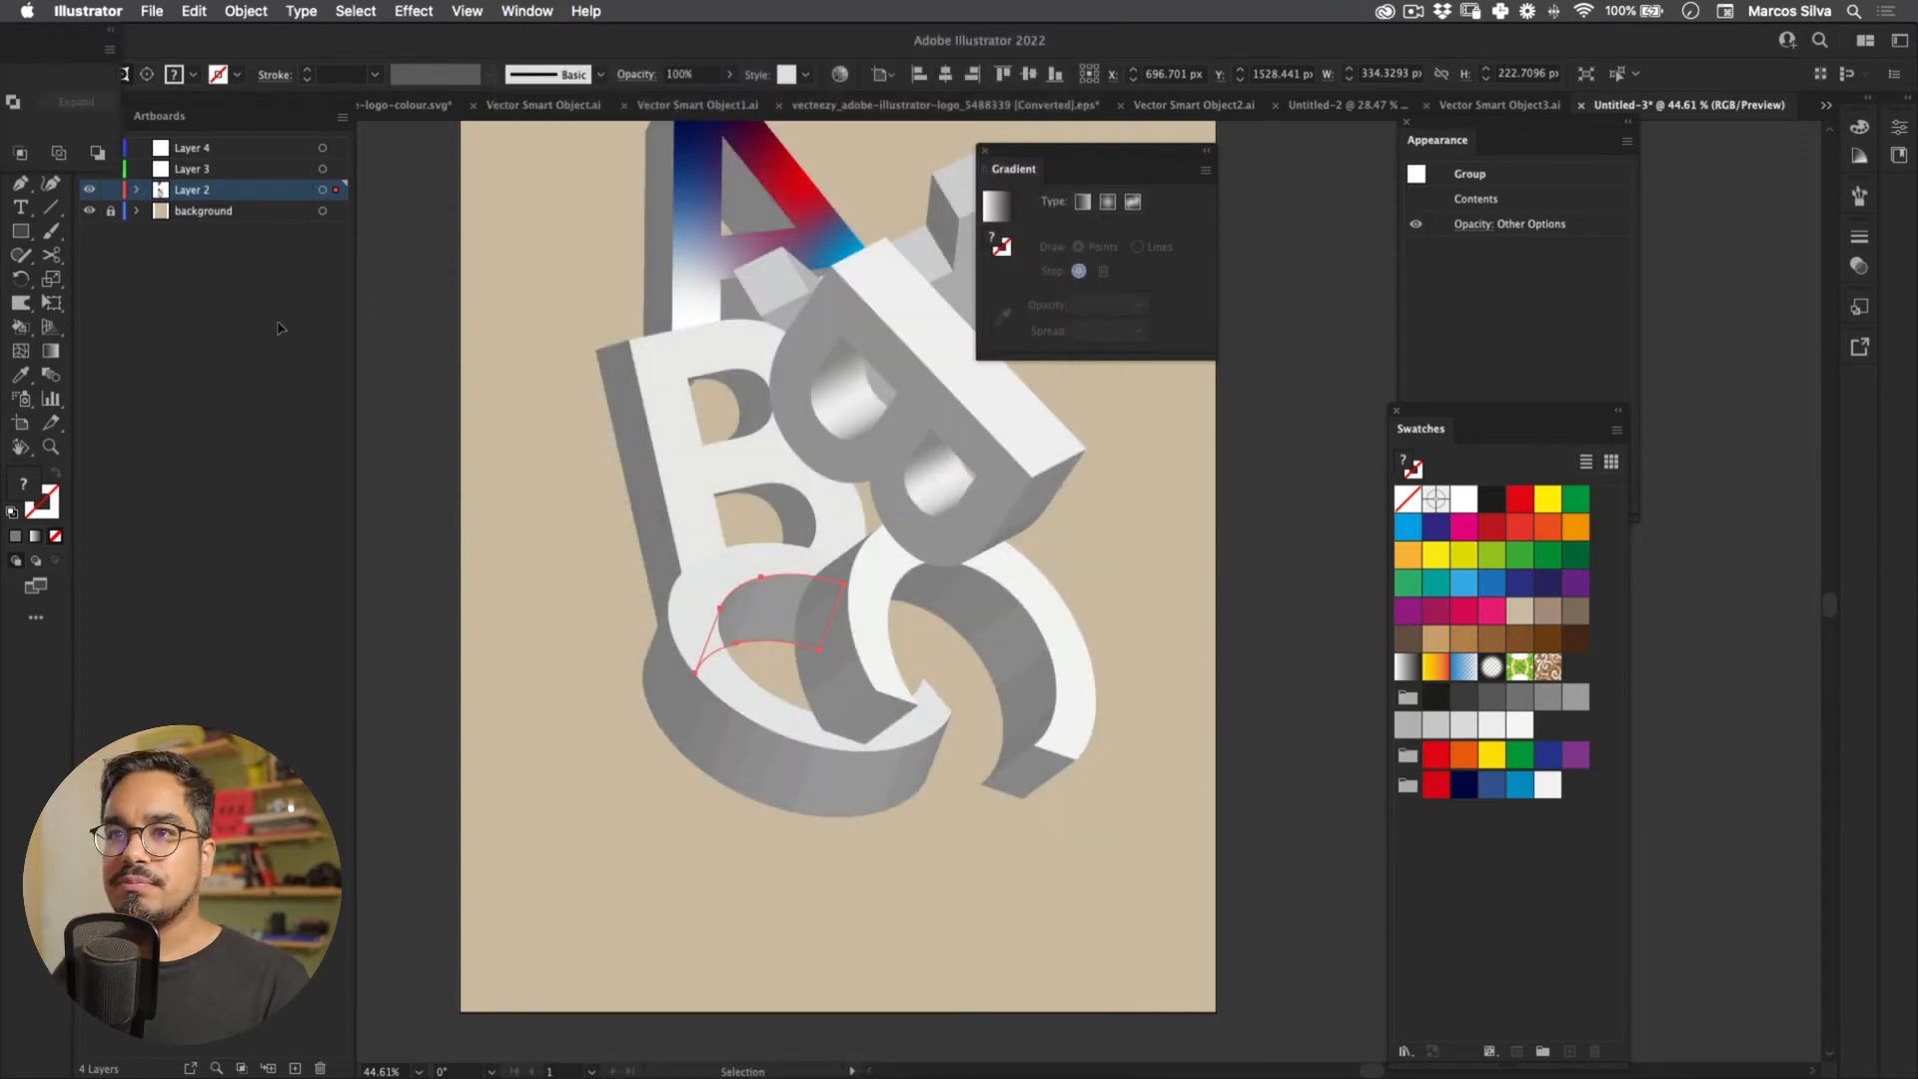
pyautogui.moveTo(60, 28); pyautogui.dragTo(1172, 418)
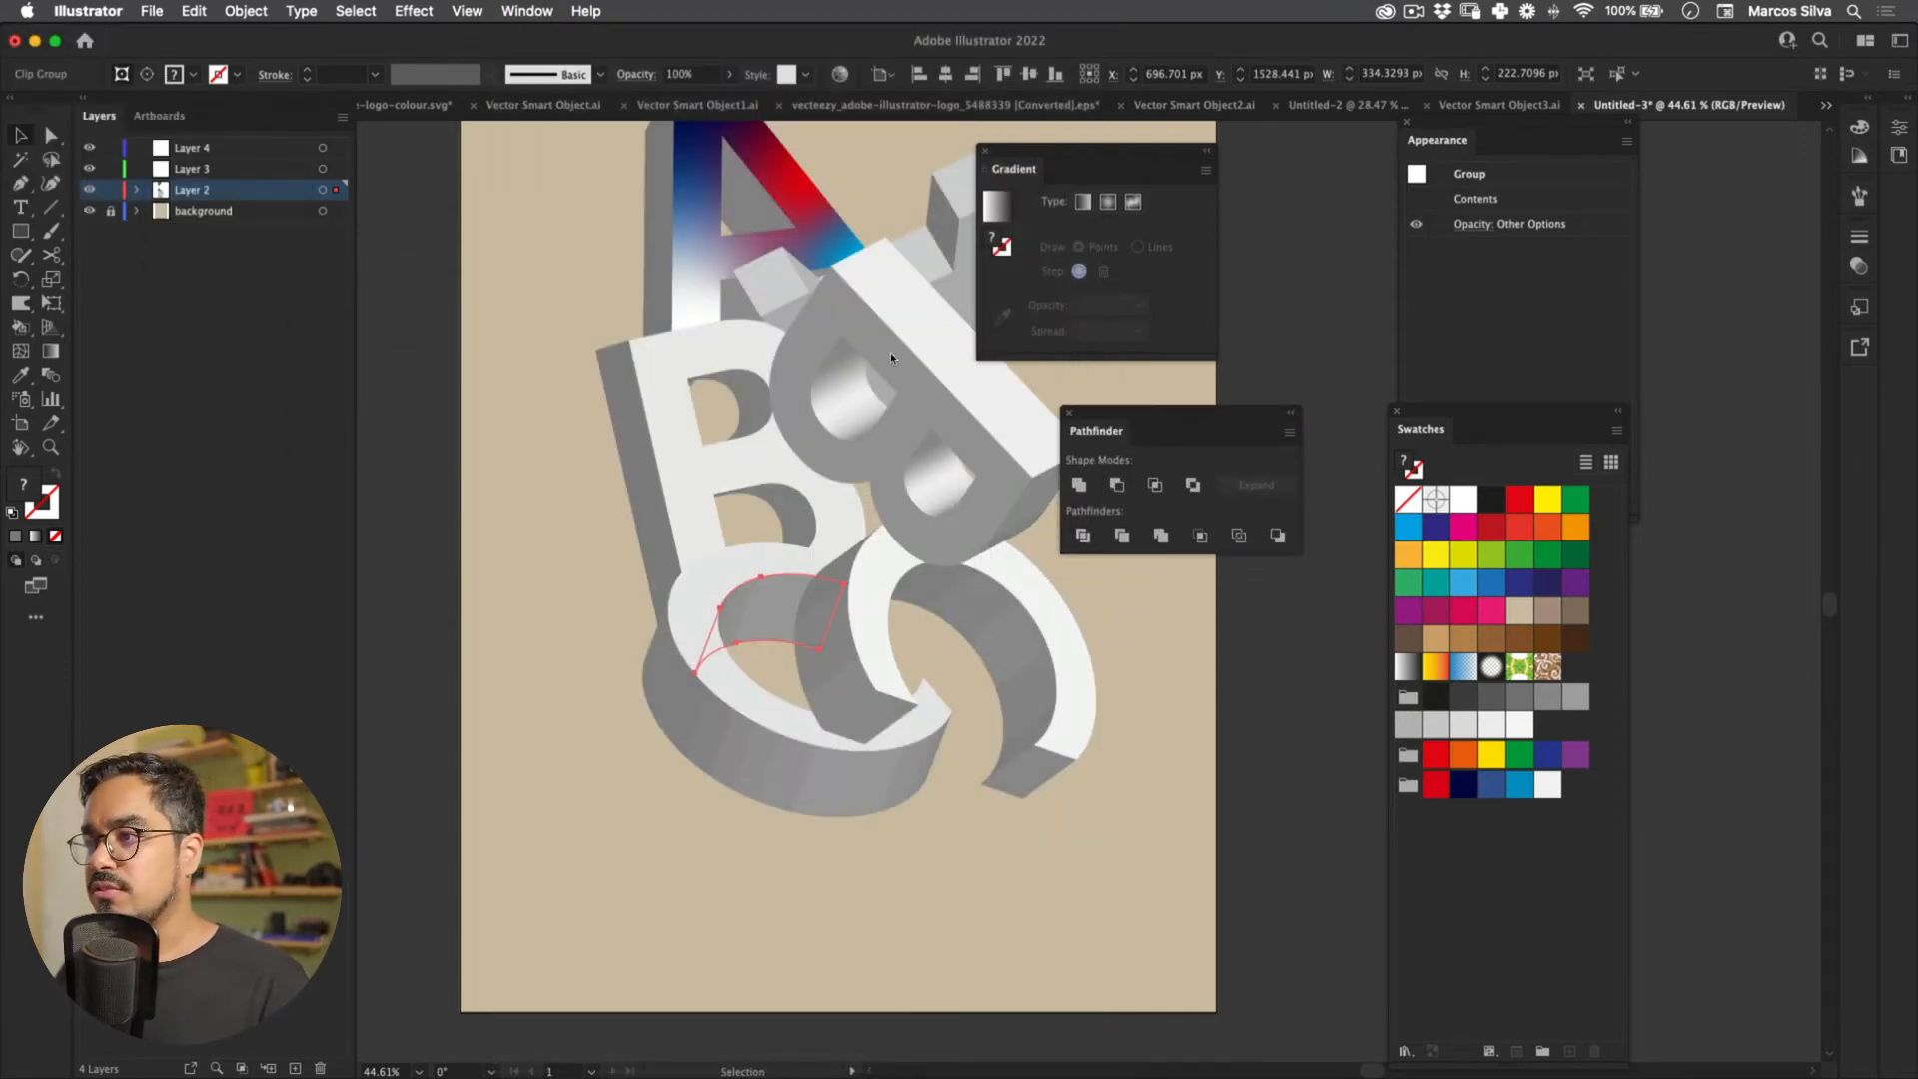
pyautogui.moveTo(1460, 418); pyautogui.dragTo(1816, 163)
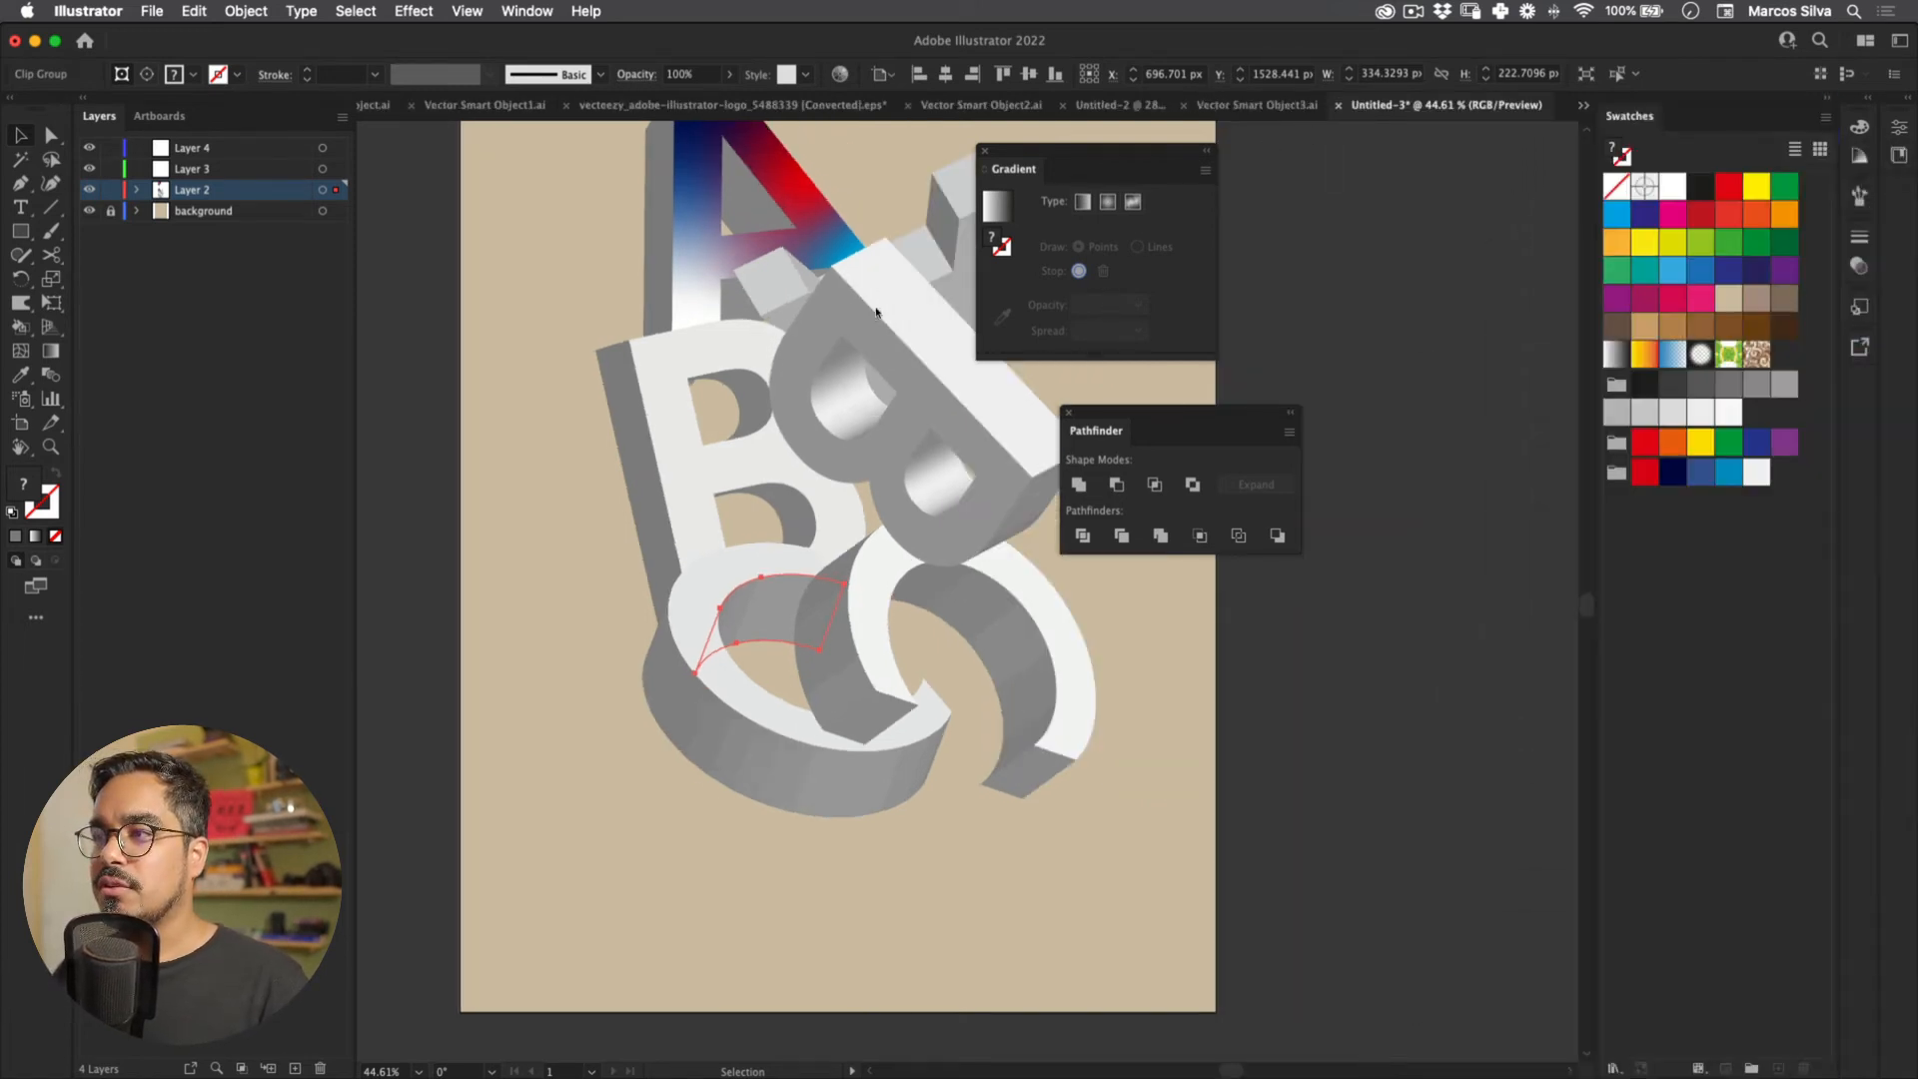
pyautogui.moveTo(872, 314); pyautogui.dragTo(985, 118)
pyautogui.moveTo(829, 108); pyautogui.dragTo(1156, 309)
# Step: Revert the C and B-hole pieces with undo, then Unite the lower B-hole pieces into one shape
pyautogui.press('super+z')
pyautogui.press('super+z')
pyautogui.press('super+z')
pyautogui.press('super+z')
pyautogui.press('super+z')
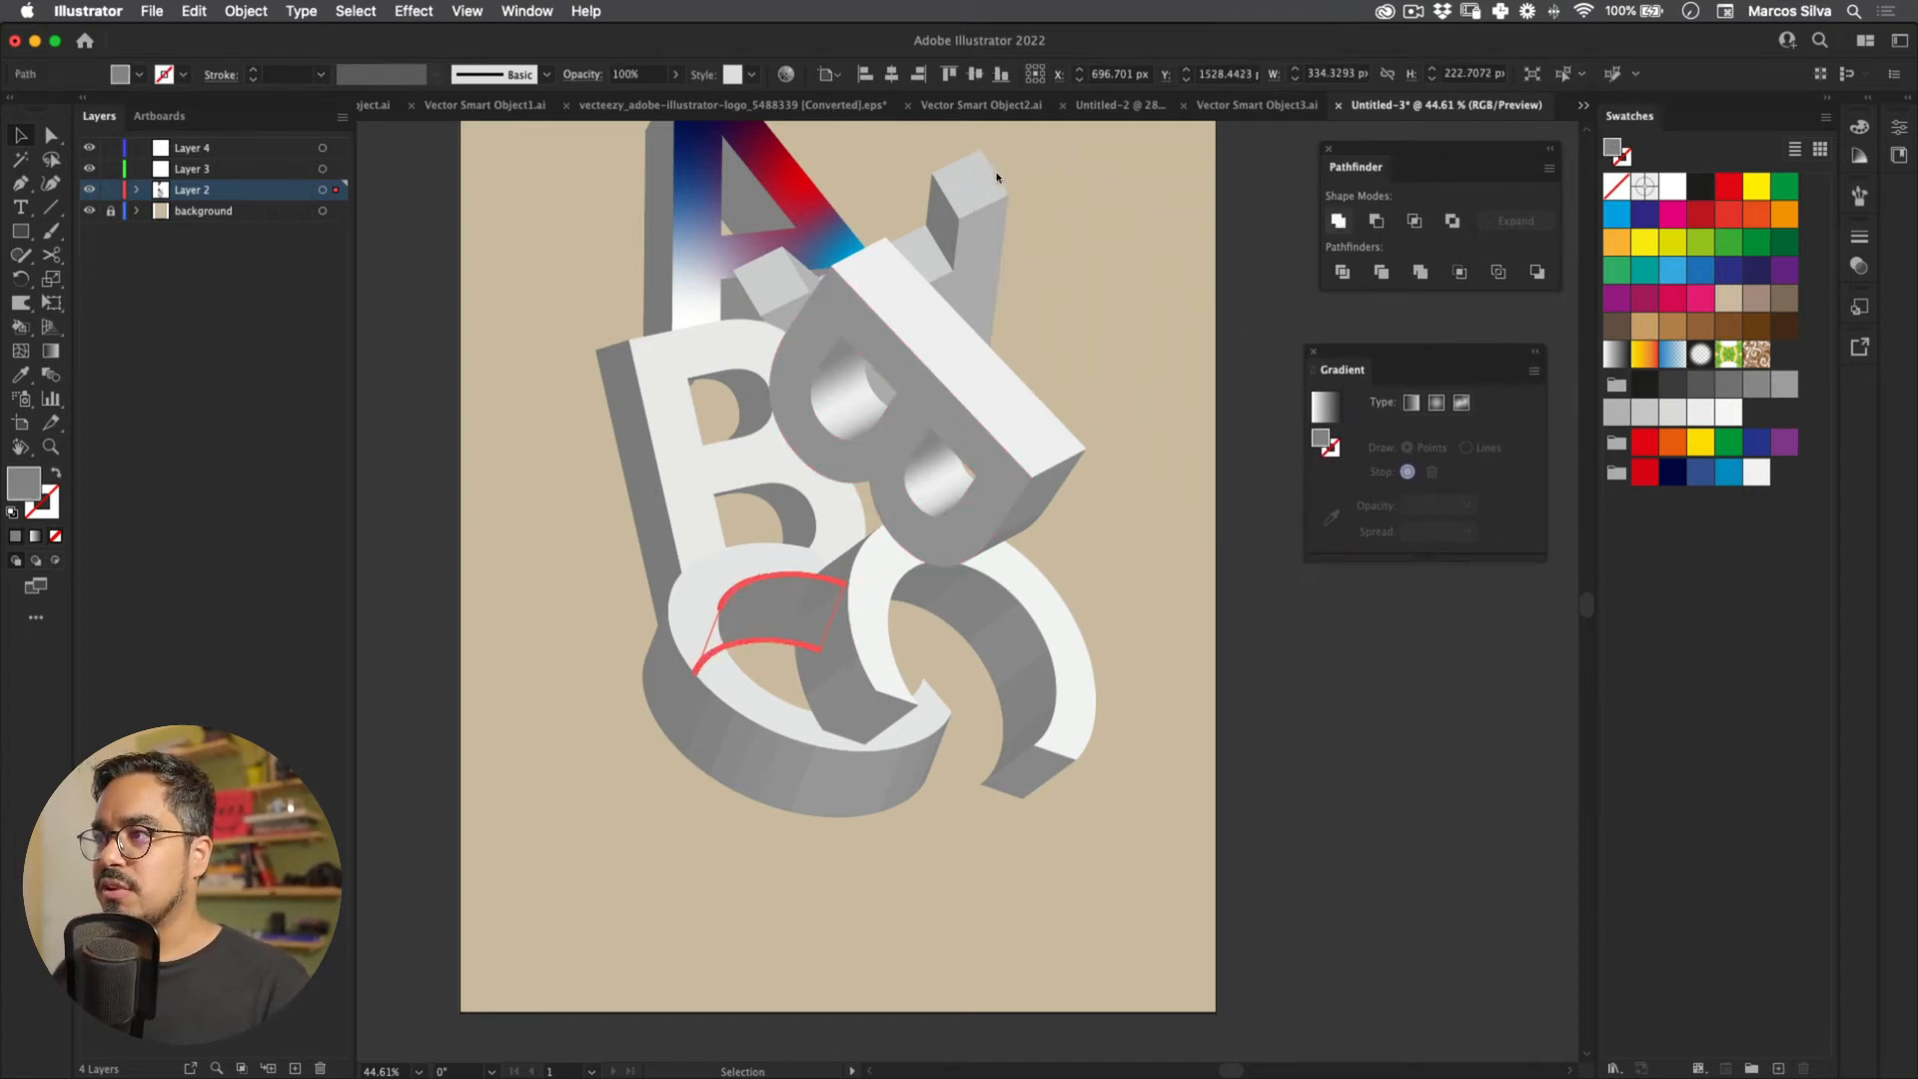
pyautogui.press('super+z')
pyautogui.press('super+z')
pyautogui.press('super+z')
pyautogui.press('super+z')
pyautogui.press('super+z')
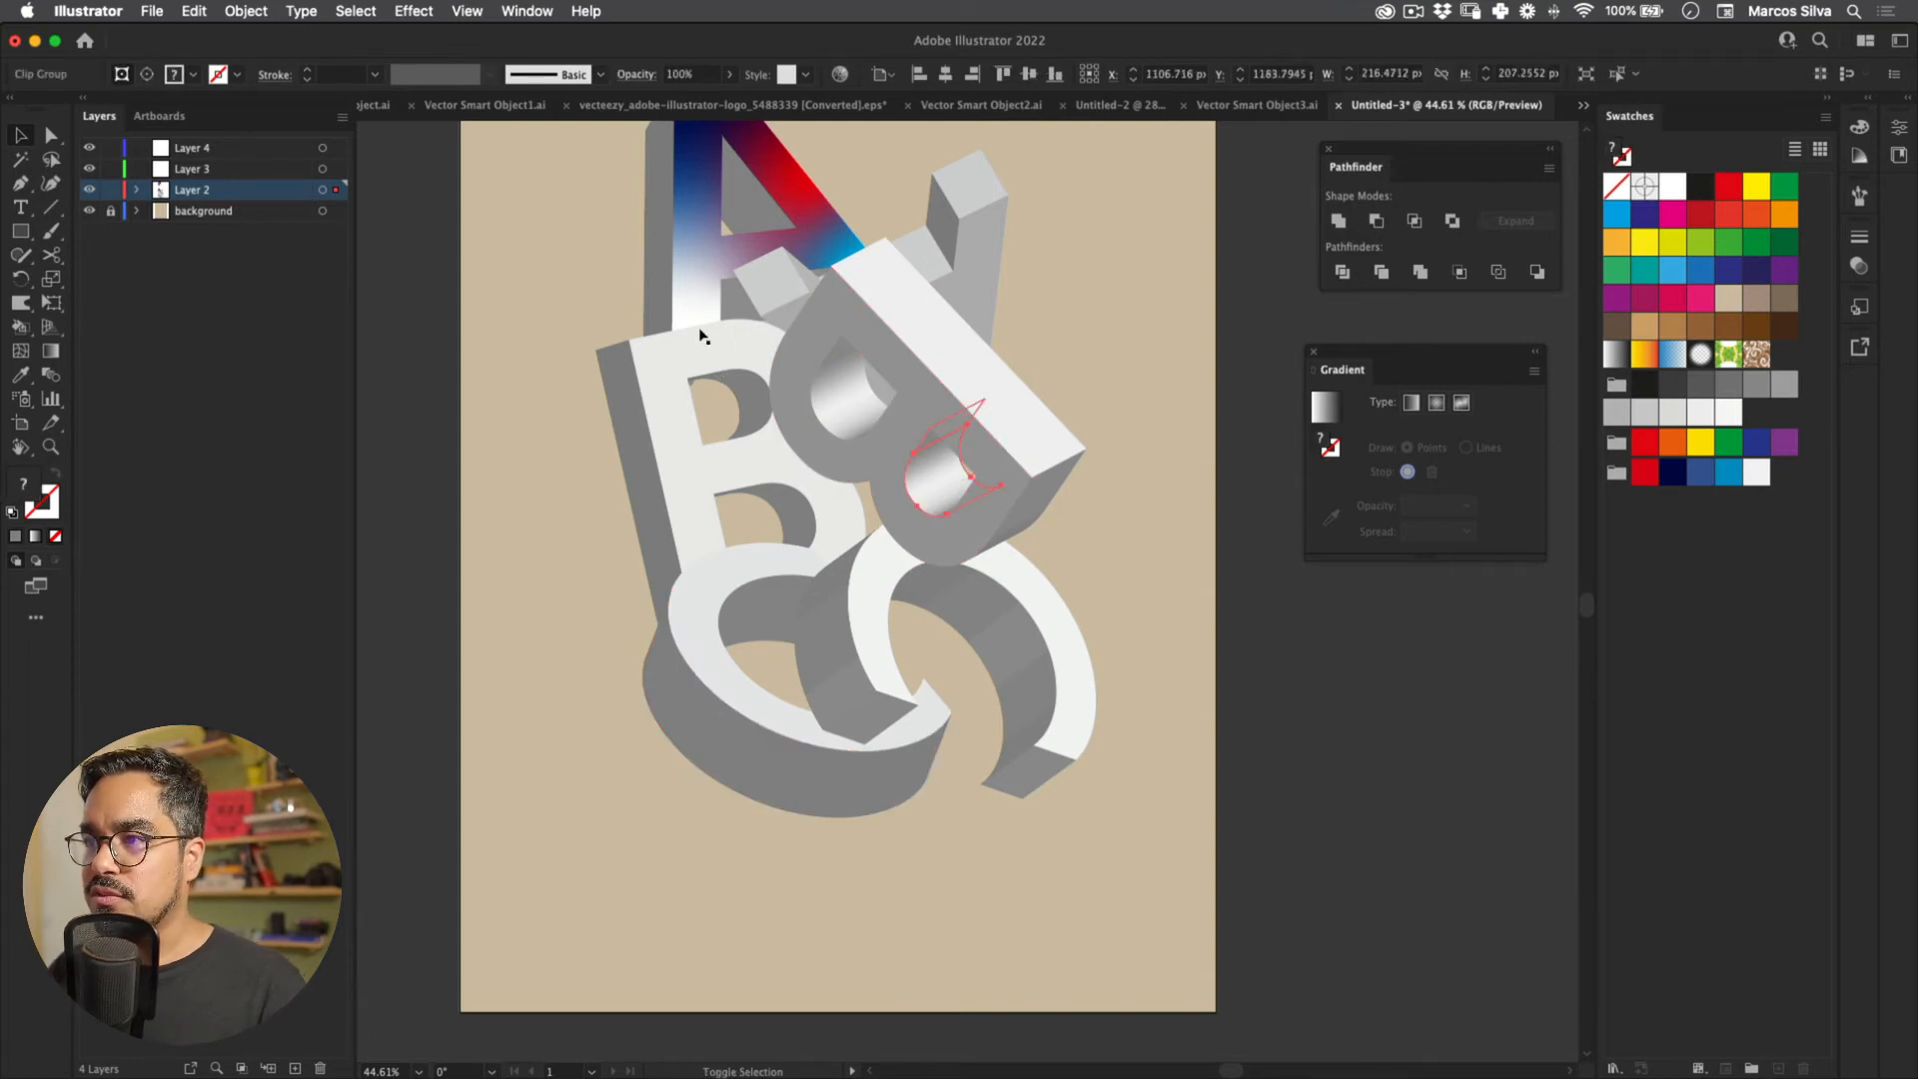
pyautogui.press('super+z')
pyautogui.press('super+z')
pyautogui.press('super+z')
pyautogui.press('super+z')
pyautogui.press('super+z')
pyautogui.press('super+z')
pyautogui.press('super+z')
pyautogui.press('super+z')
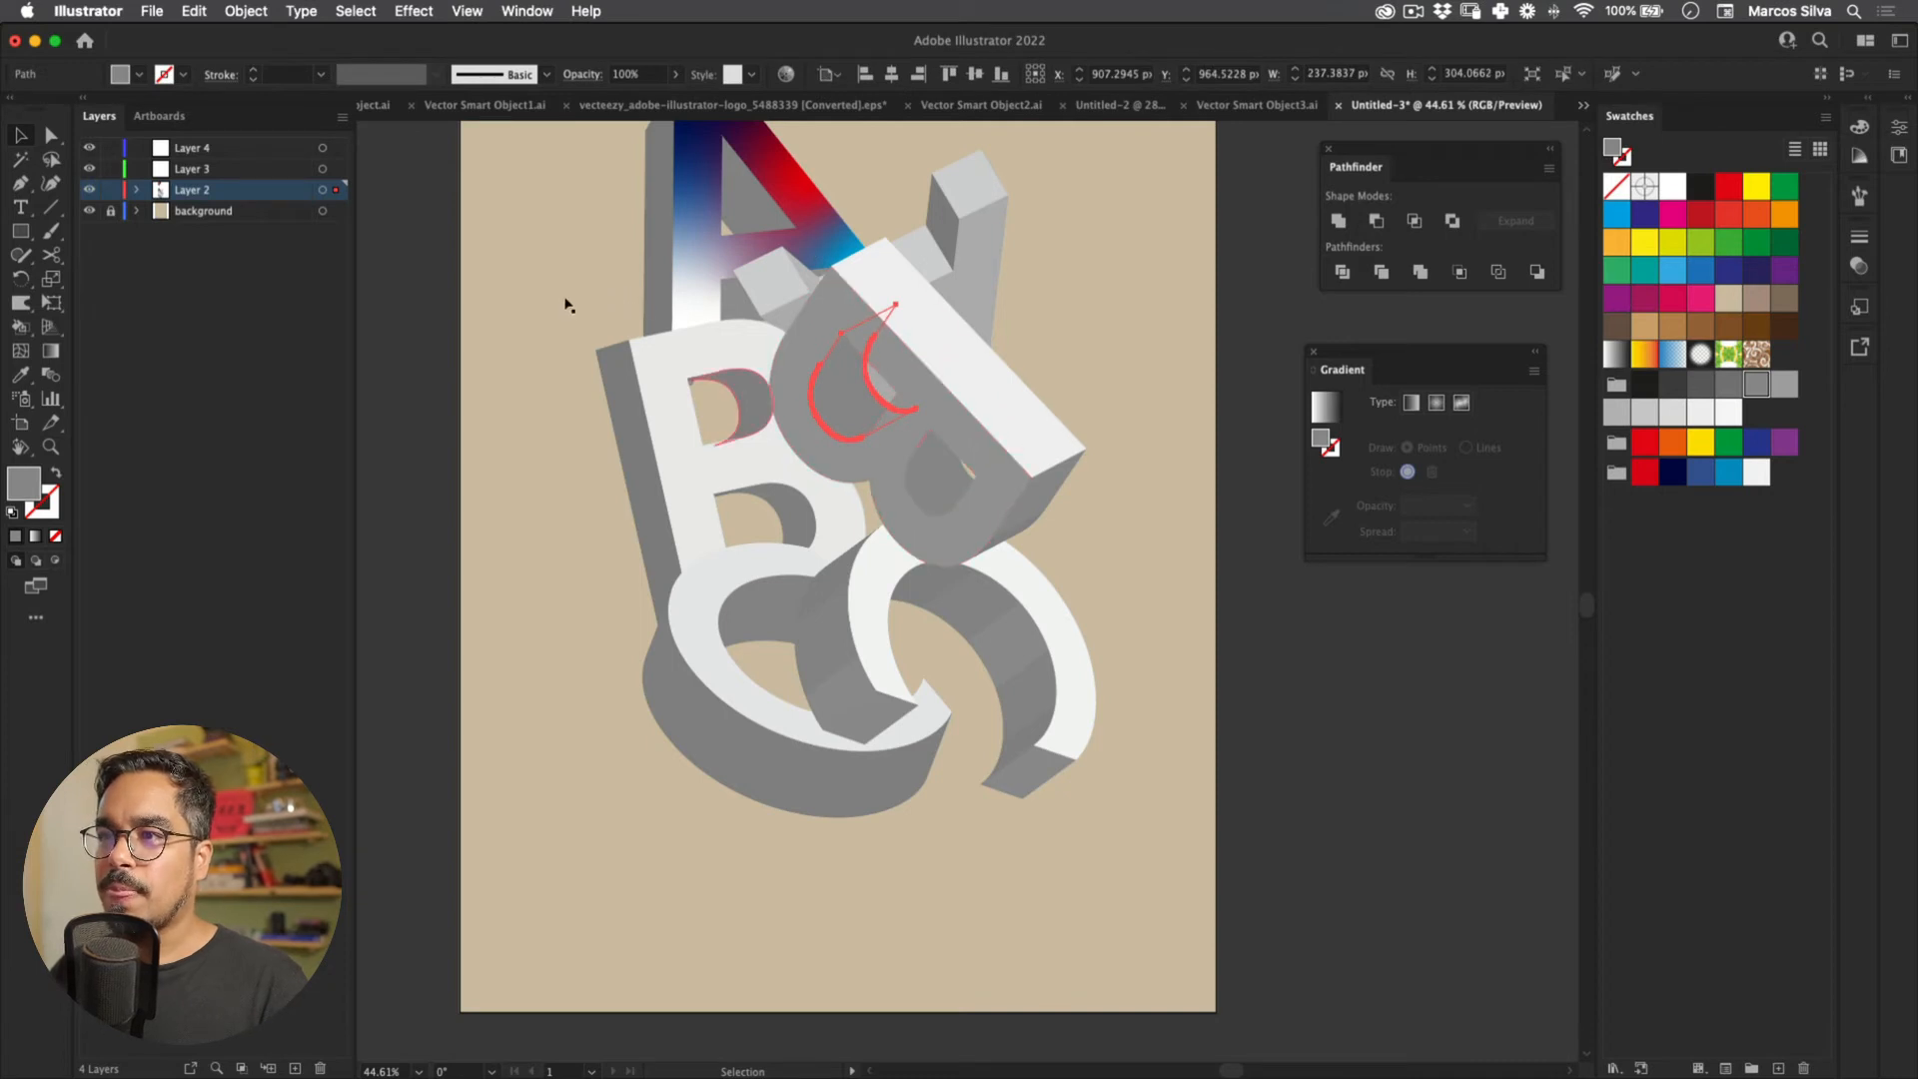
pyautogui.press('super+z')
pyautogui.press('super+z')
pyautogui.press('super+z')
pyautogui.press('super+z')
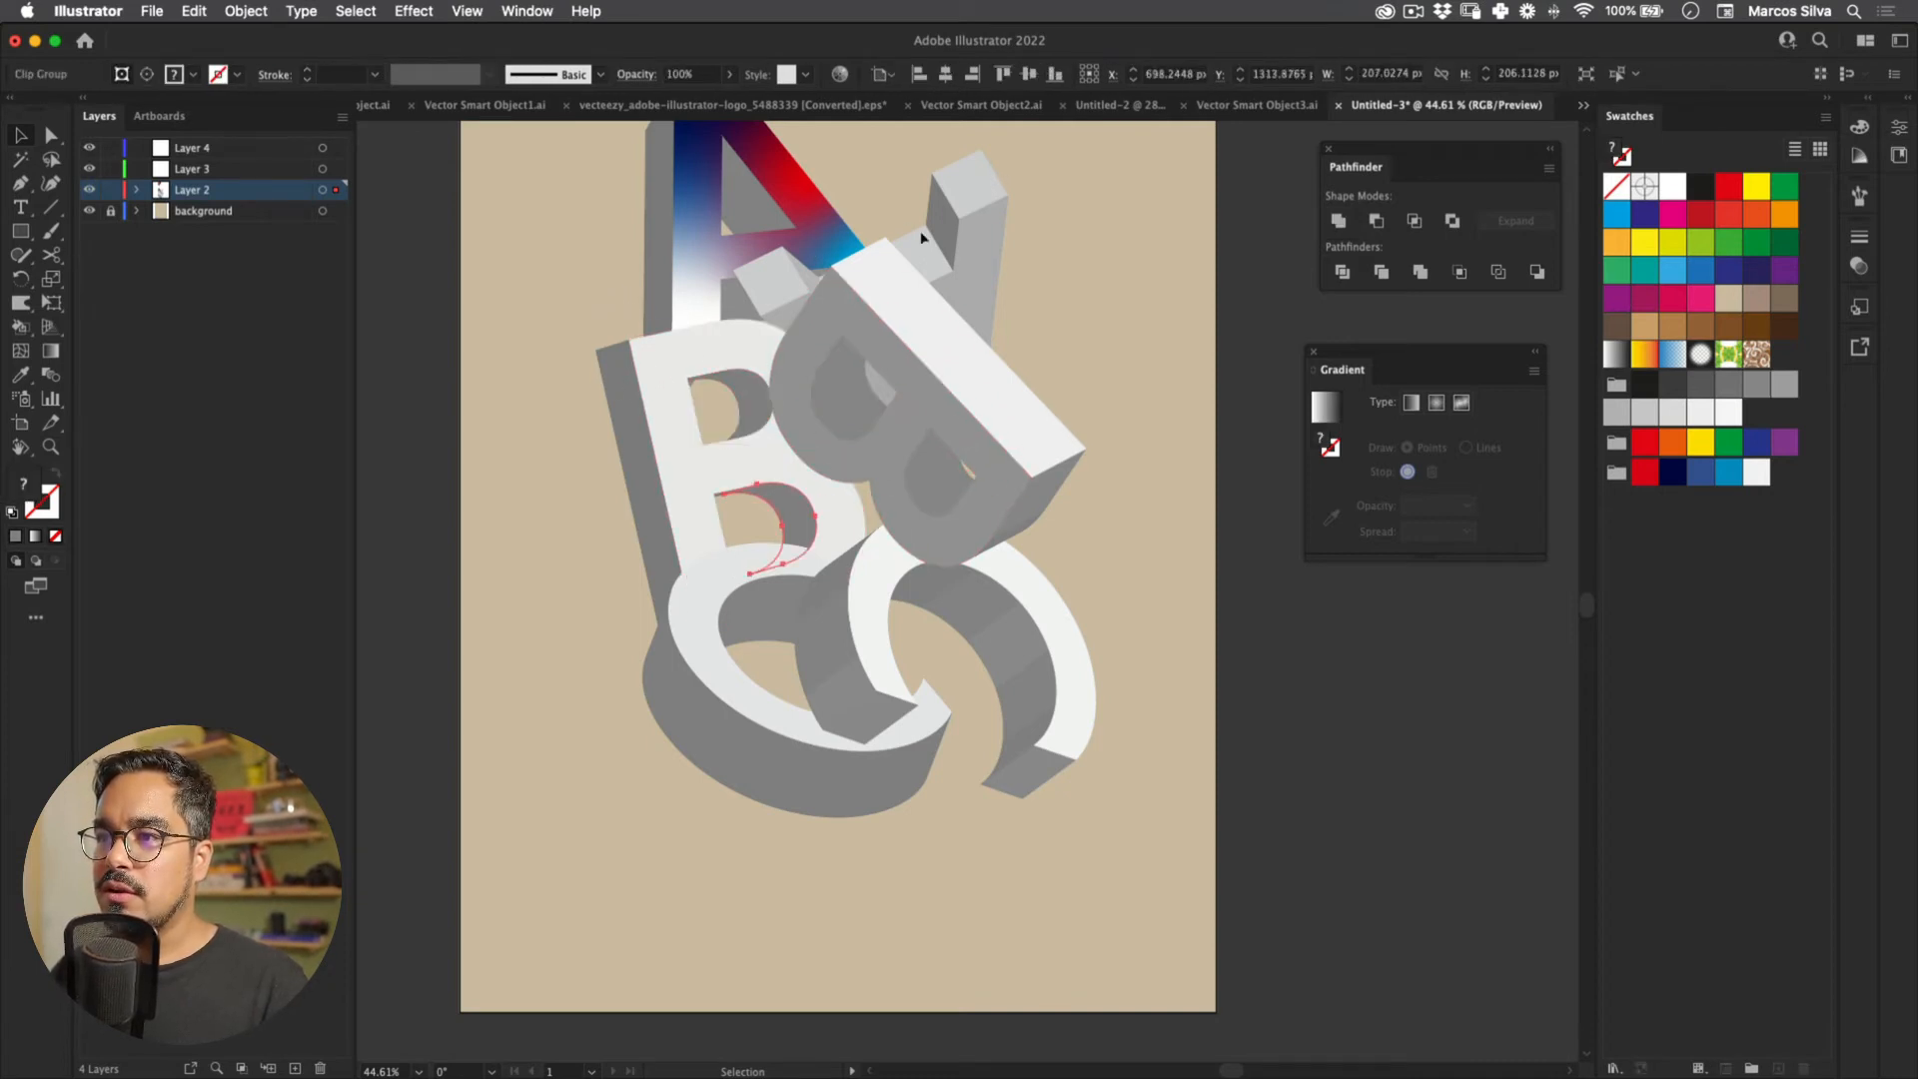
pyautogui.moveTo(743, 507); pyautogui.dragTo(933, 248)
pyautogui.press('super+z')
pyautogui.click(1339, 220)
# Step: Unite the left and right curved C strips into single solid shapes, then view the whole poster
pyautogui.moveTo(480, 225); pyautogui.dragTo(613, 747)
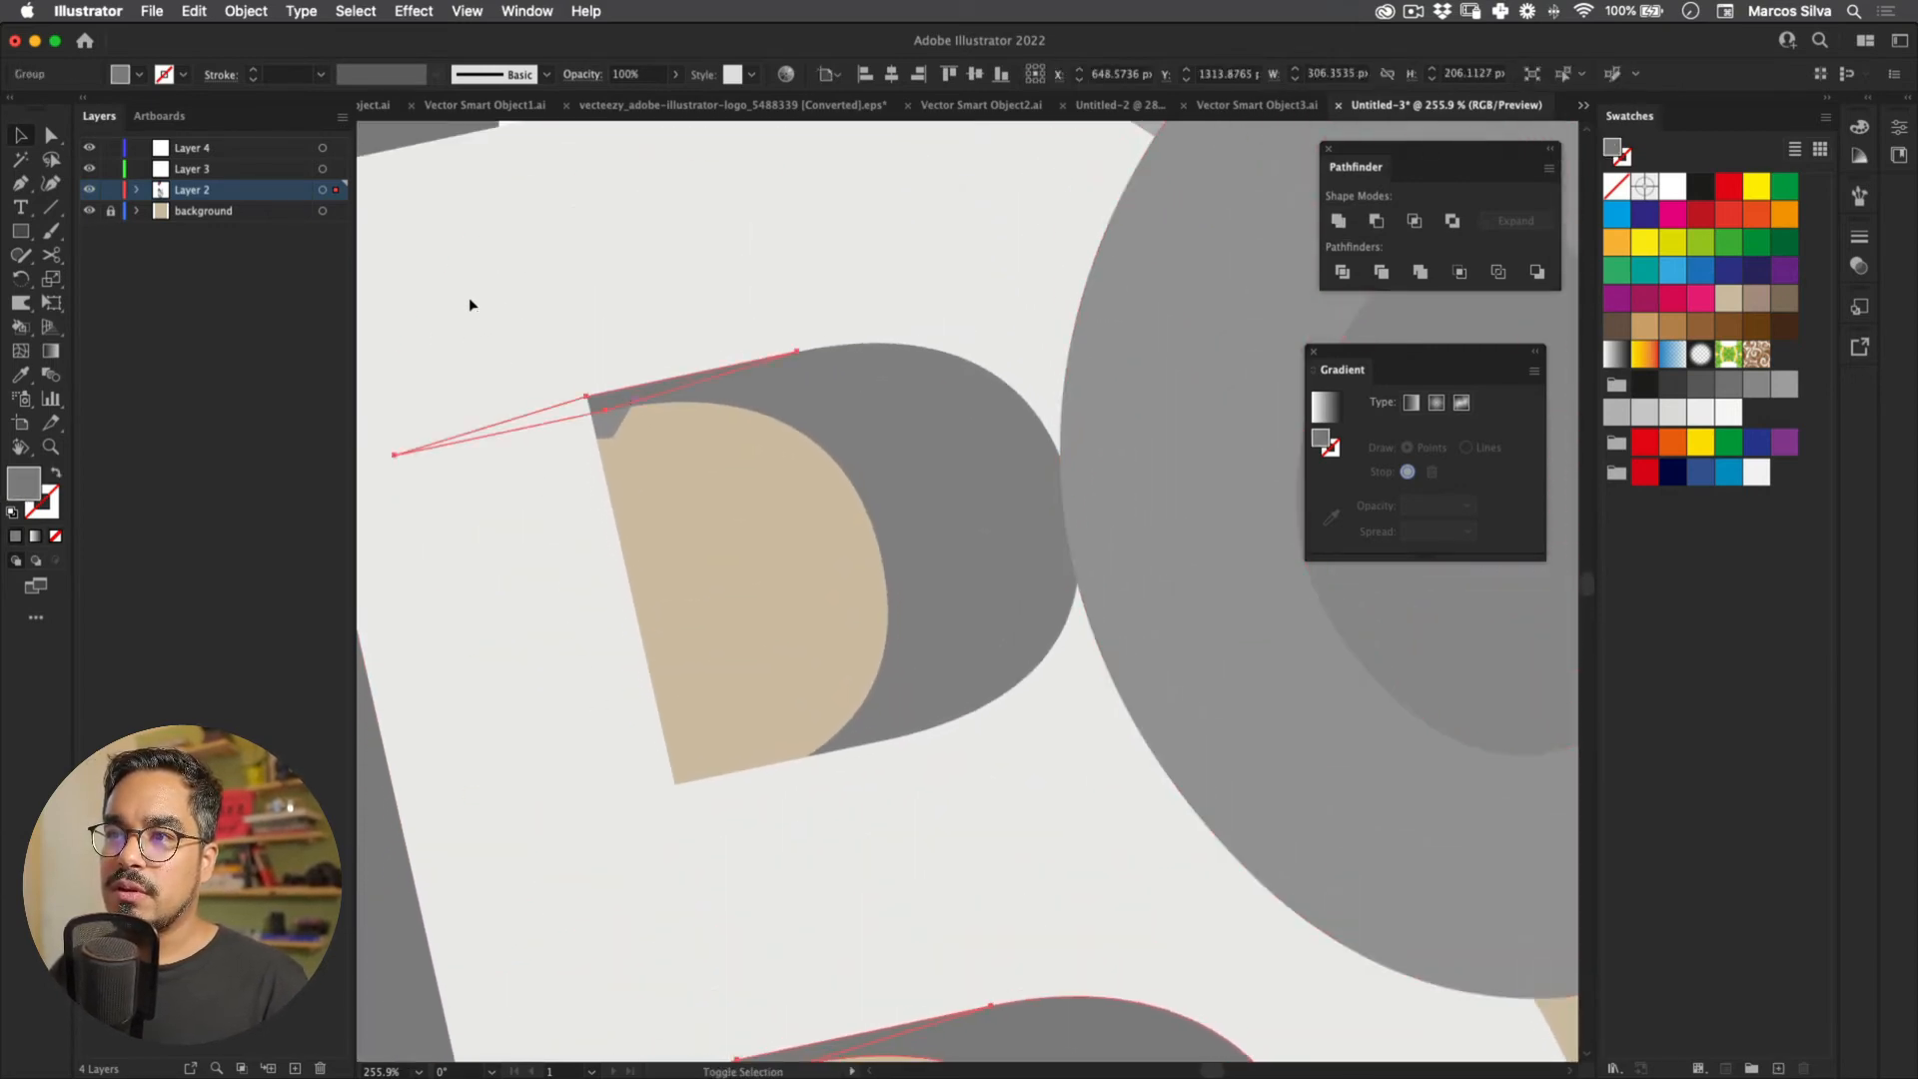
pyautogui.press('z')
pyautogui.moveTo(931, 457); pyautogui.dragTo(479, 458)
pyautogui.moveTo(1015, 776); pyautogui.dragTo(739, 349)
pyautogui.press('v')
pyautogui.click(805, 440)
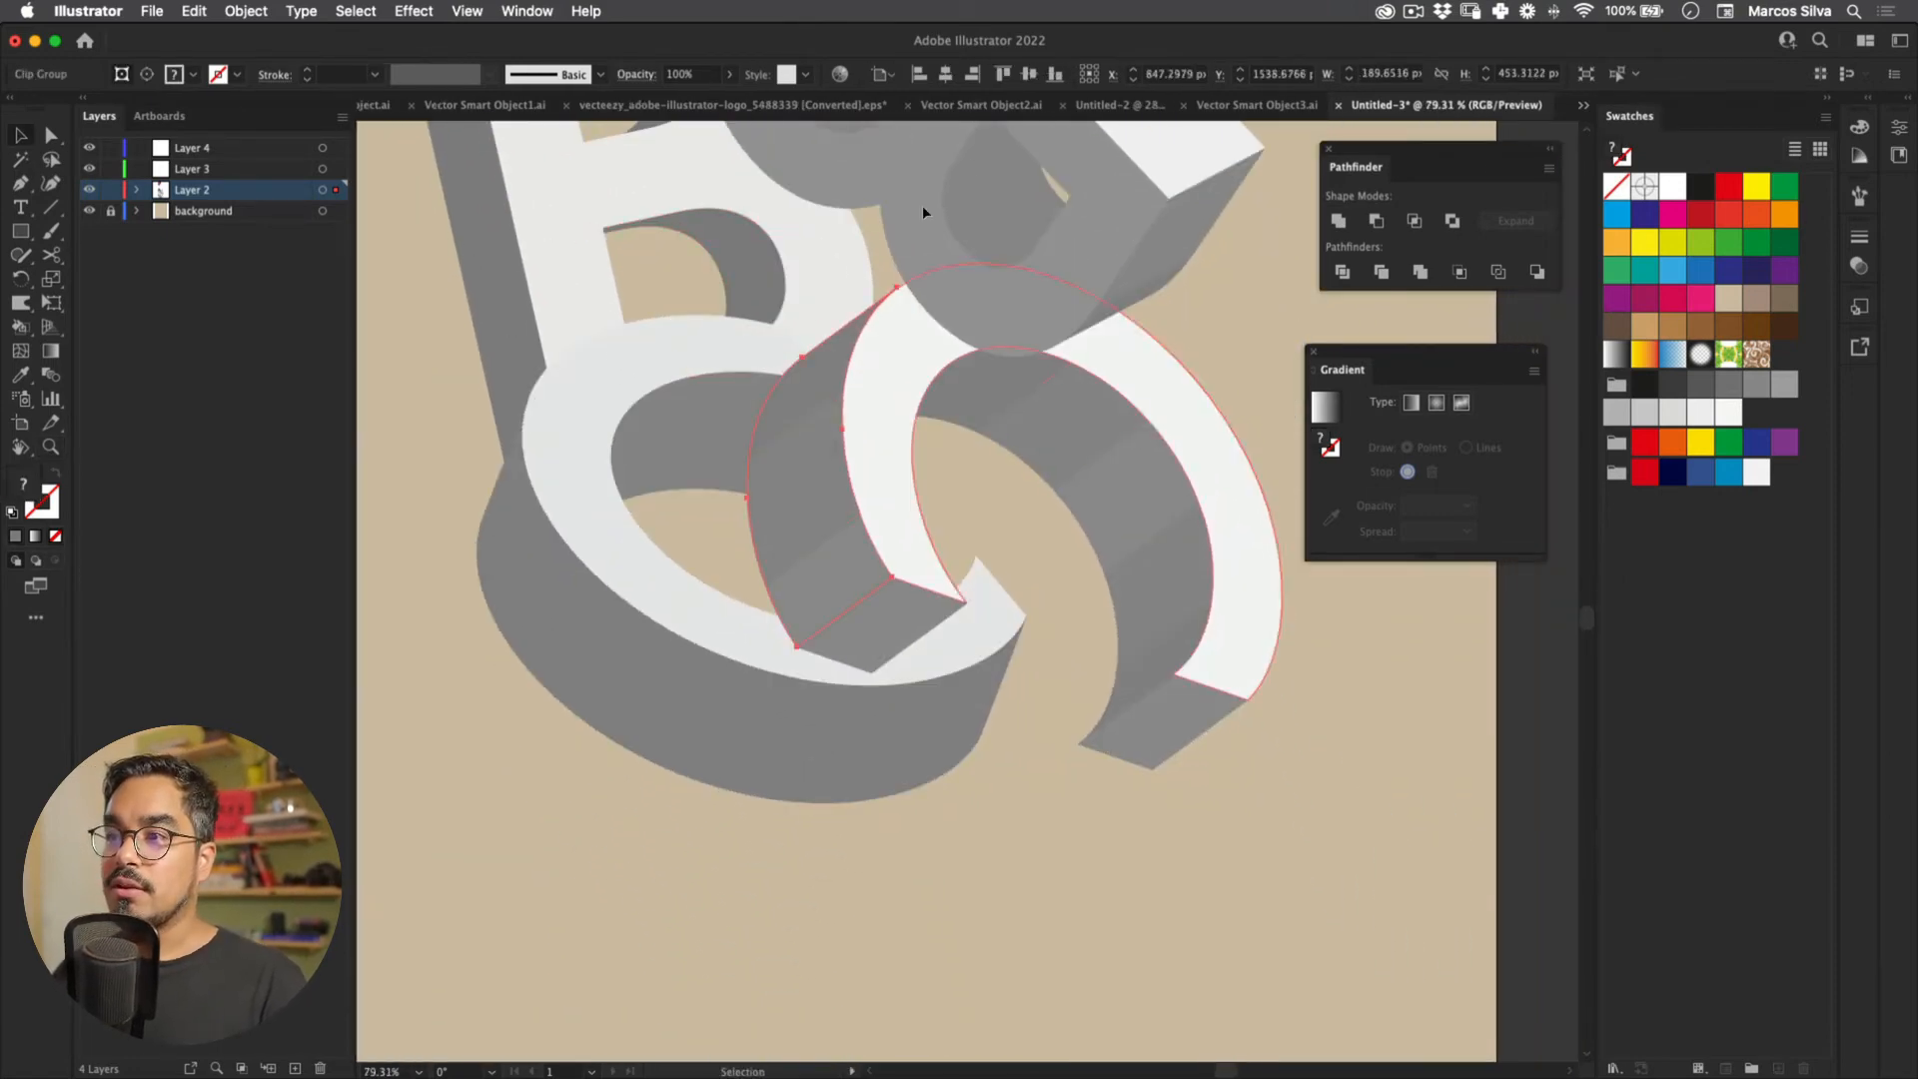
pyautogui.click(1338, 221)
pyautogui.click(1019, 411)
pyautogui.click(1338, 221)
pyautogui.press('z')
pyautogui.moveTo(1071, 622); pyautogui.dragTo(656, 520)
pyautogui.moveTo(693, 211); pyautogui.dragTo(650, 329)
# Step: Copy the A face's gradient onto its grey left strip, moving blue to the top and red up
pyautogui.press('super+0')
pyautogui.press('v')
pyautogui.click(831, 330)
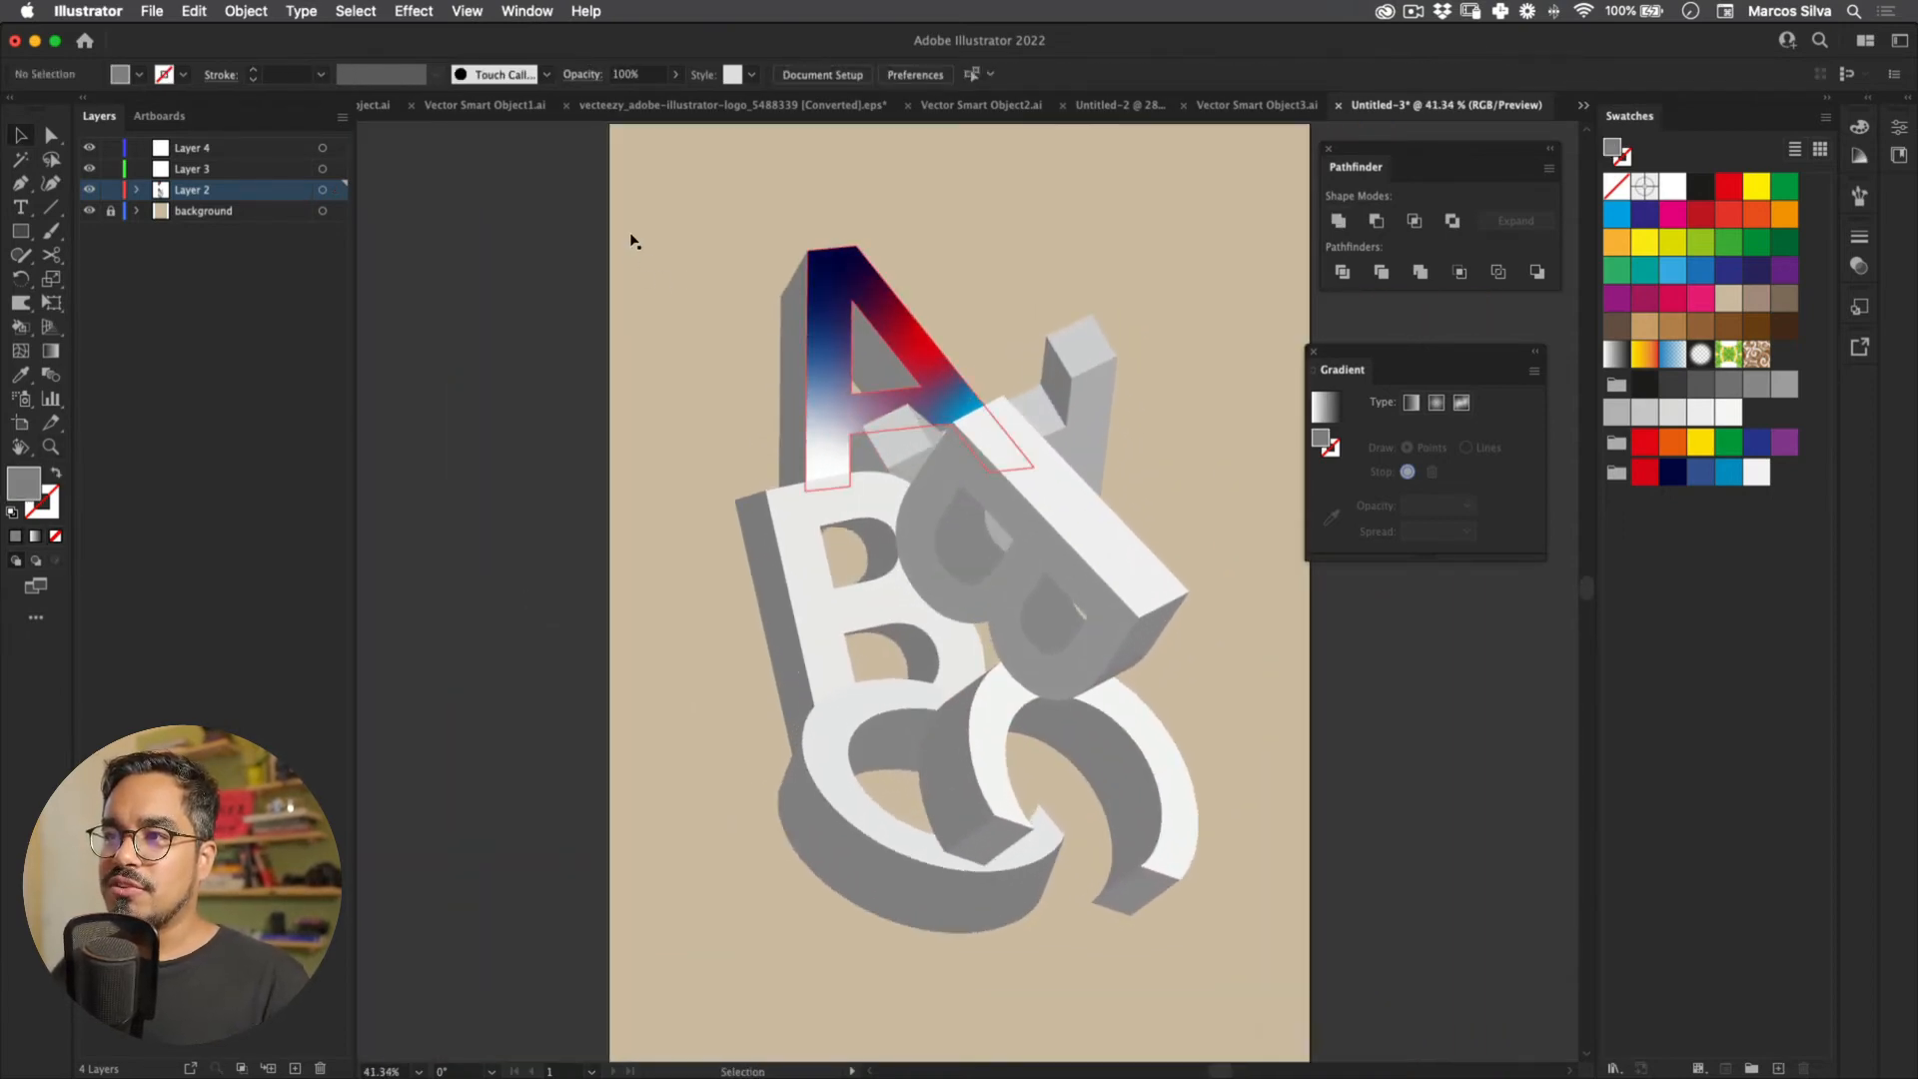
pyautogui.click(794, 345)
pyautogui.press('i')
pyautogui.click(831, 322)
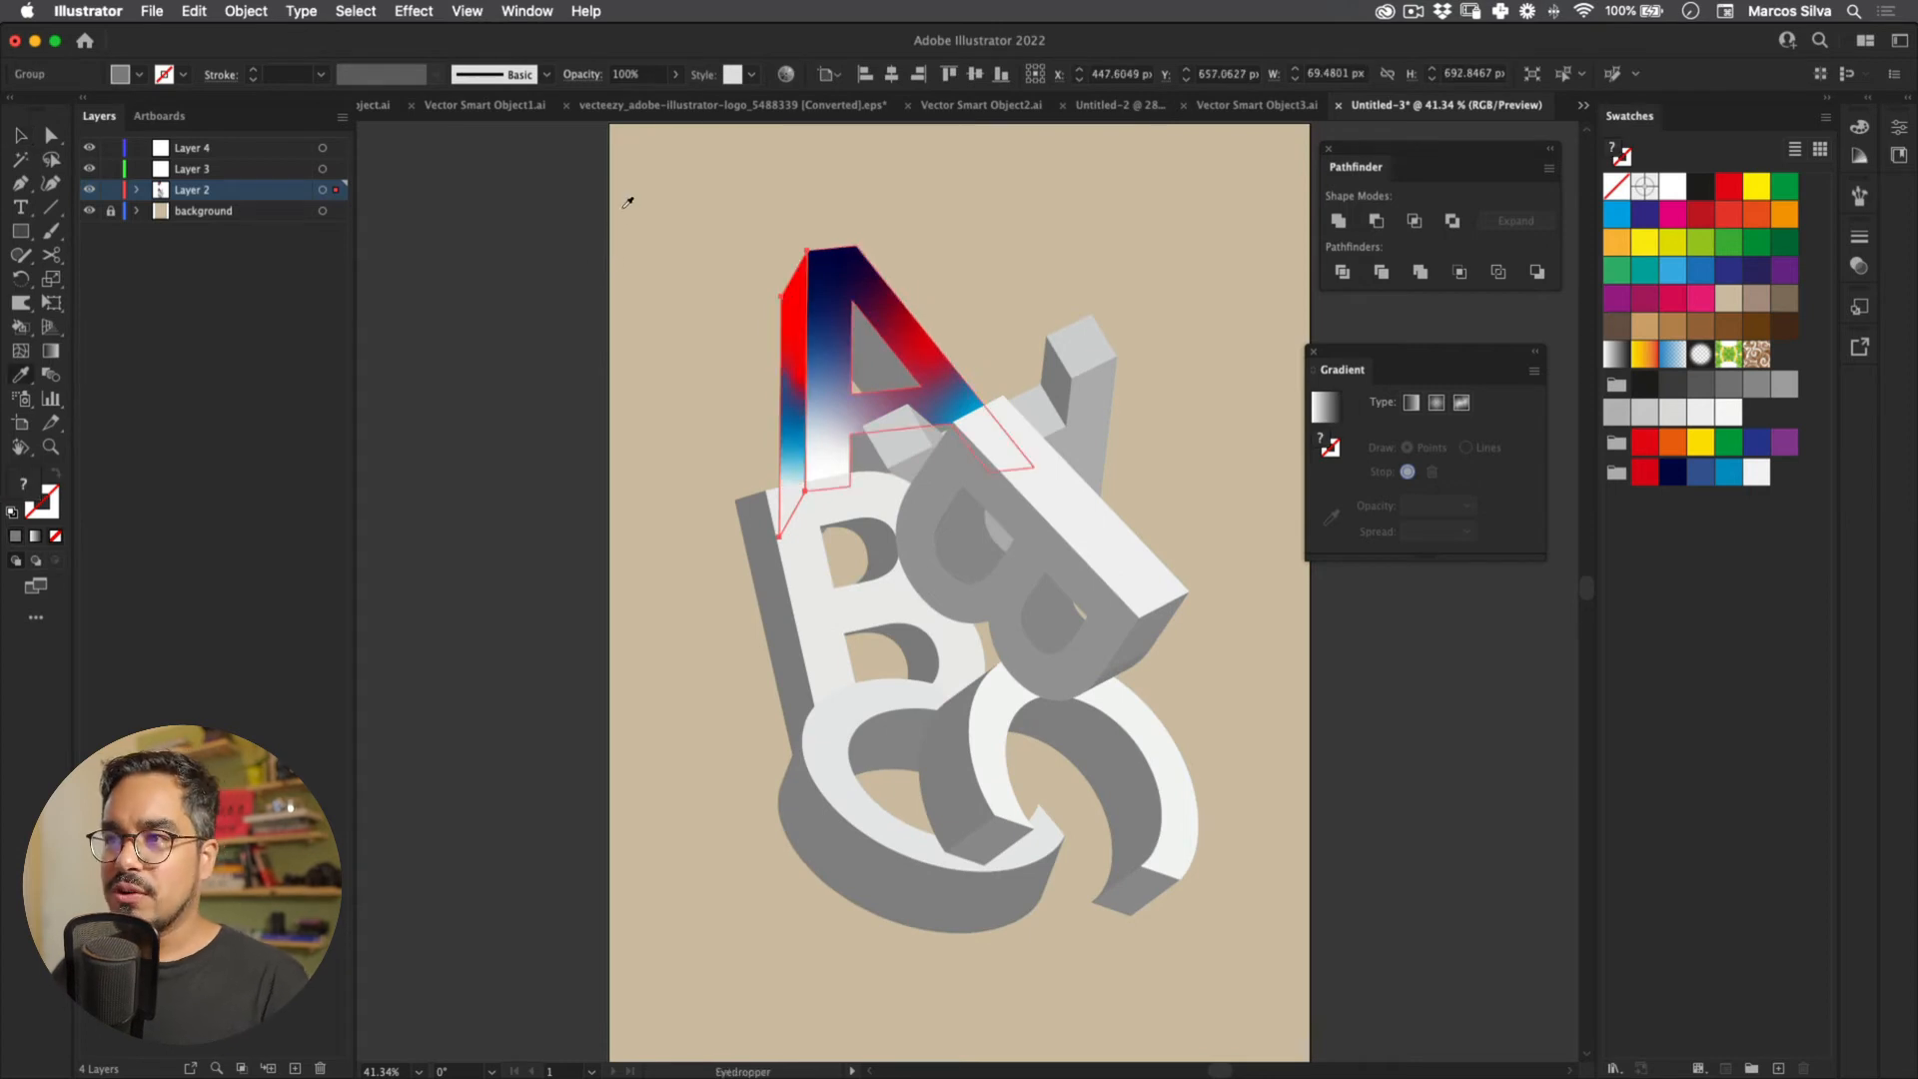
pyautogui.press('g')
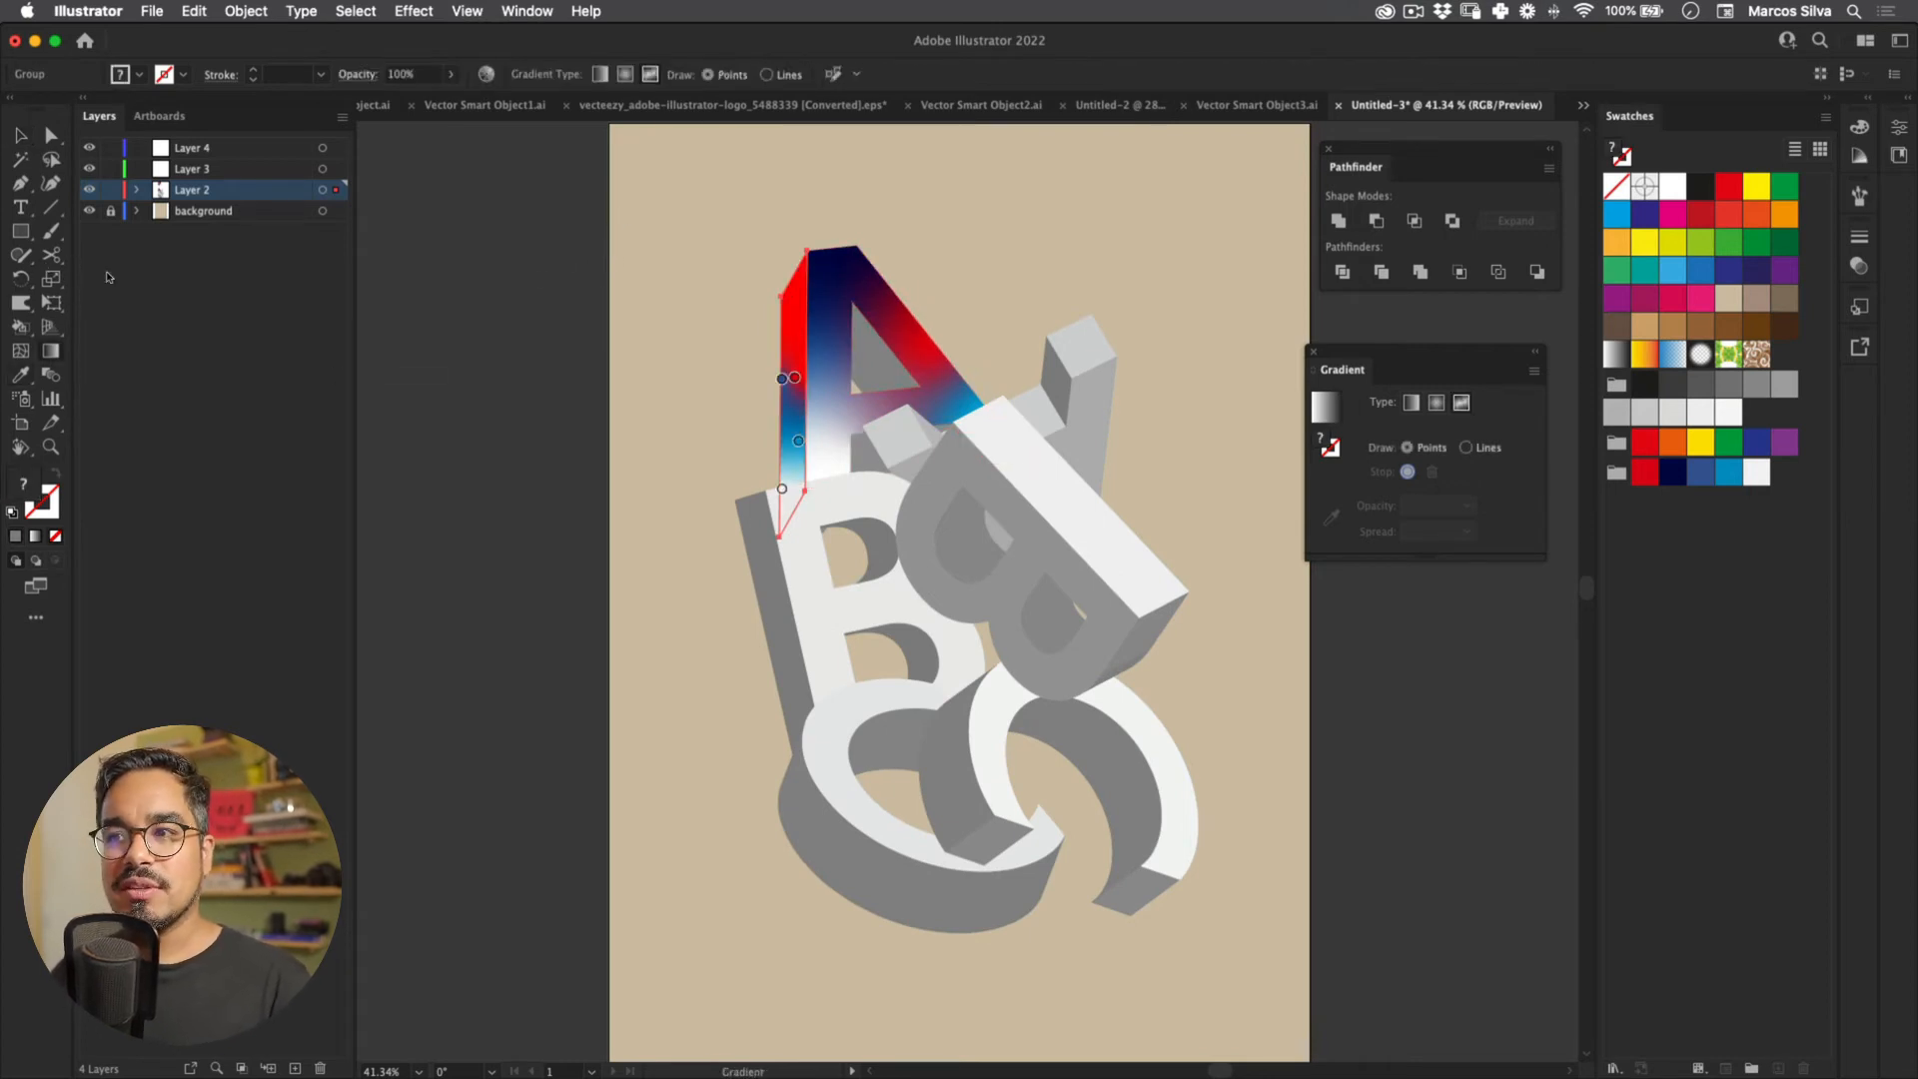
pyautogui.moveTo(782, 379); pyautogui.dragTo(790, 293)
pyautogui.moveTo(794, 378); pyautogui.dragTo(798, 340)
pyautogui.moveTo(798, 440)
pyautogui.mouseDown()
pyautogui.moveTo(797, 419)
pyautogui.moveTo(817, 439)
pyautogui.moveTo(801, 396)
pyautogui.moveTo(784, 508)
pyautogui.moveTo(795, 477)
pyautogui.mouseUp()
# Step: Reposition the navy and blue colour points on the A's front face, then preview
pyautogui.press('v')
pyautogui.click(449, 414)
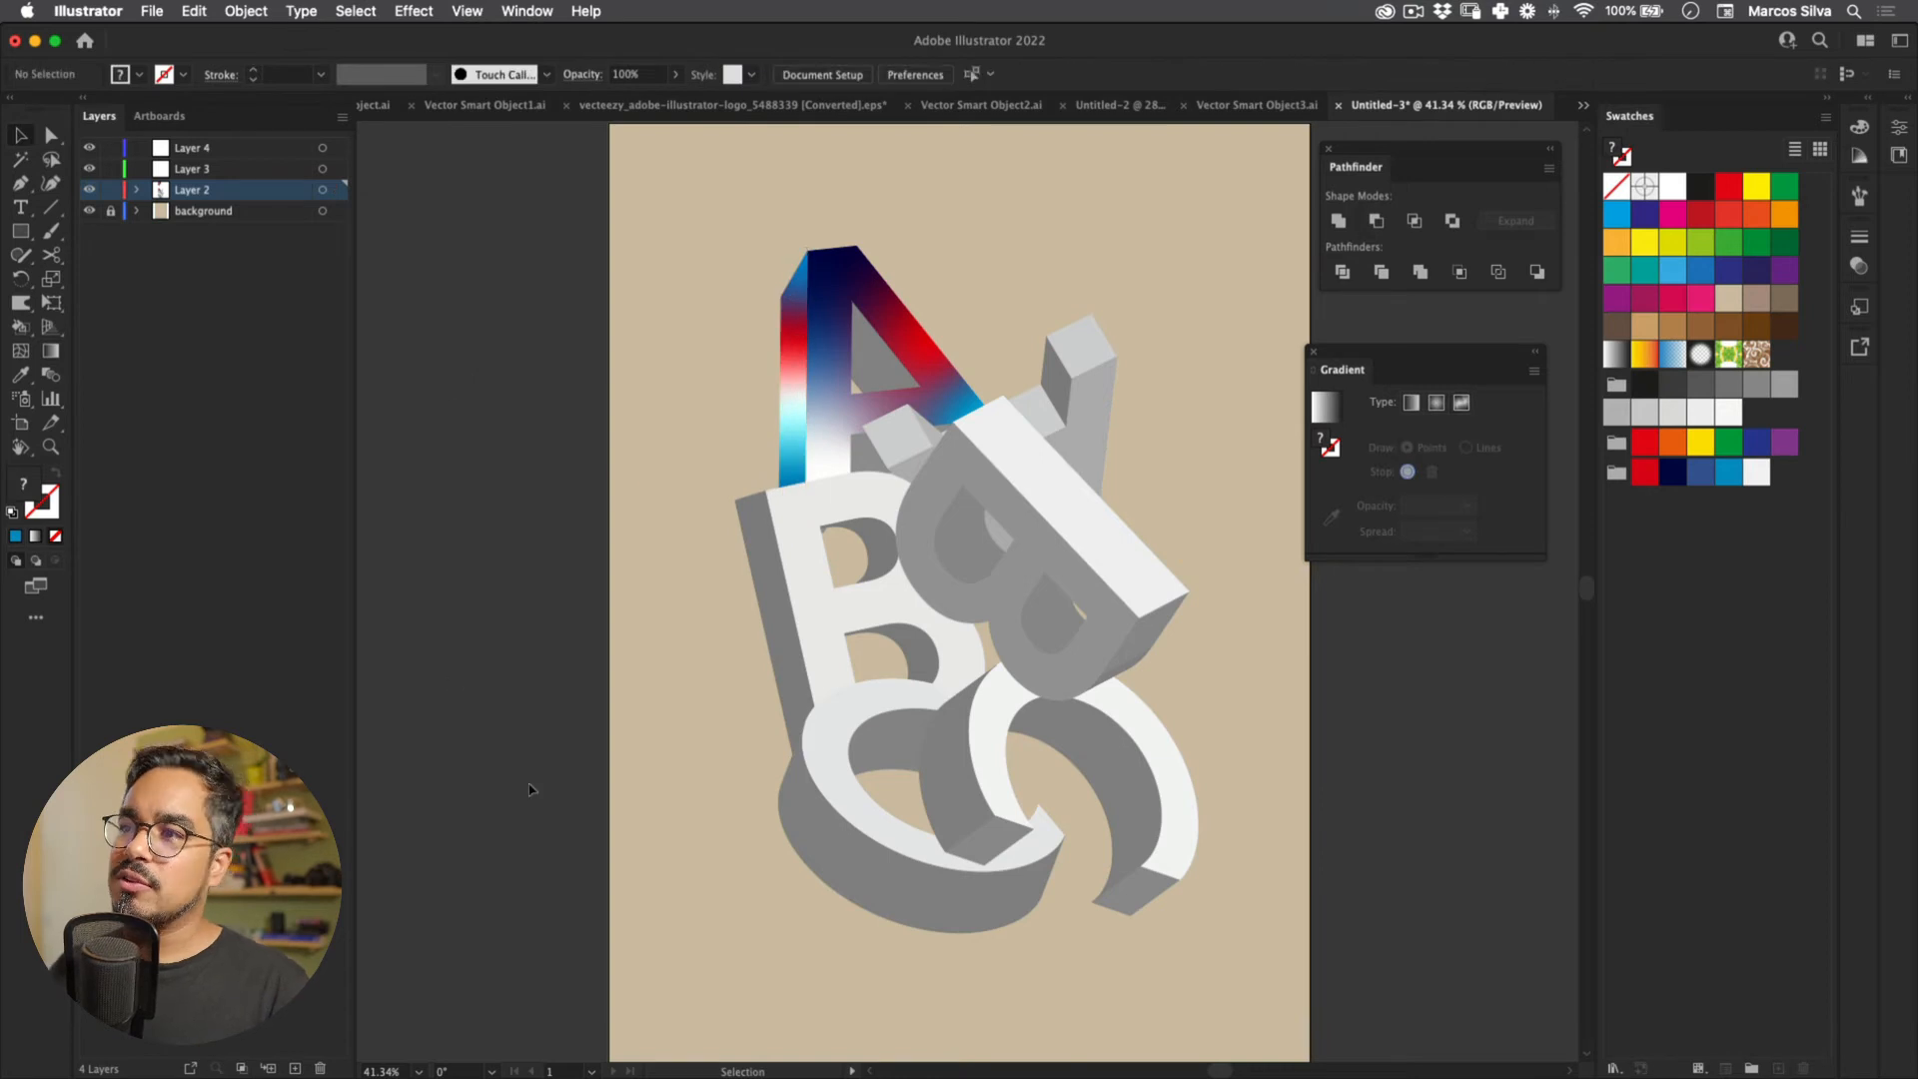
pyautogui.scroll(2, 607, 297)
pyautogui.click(807, 420)
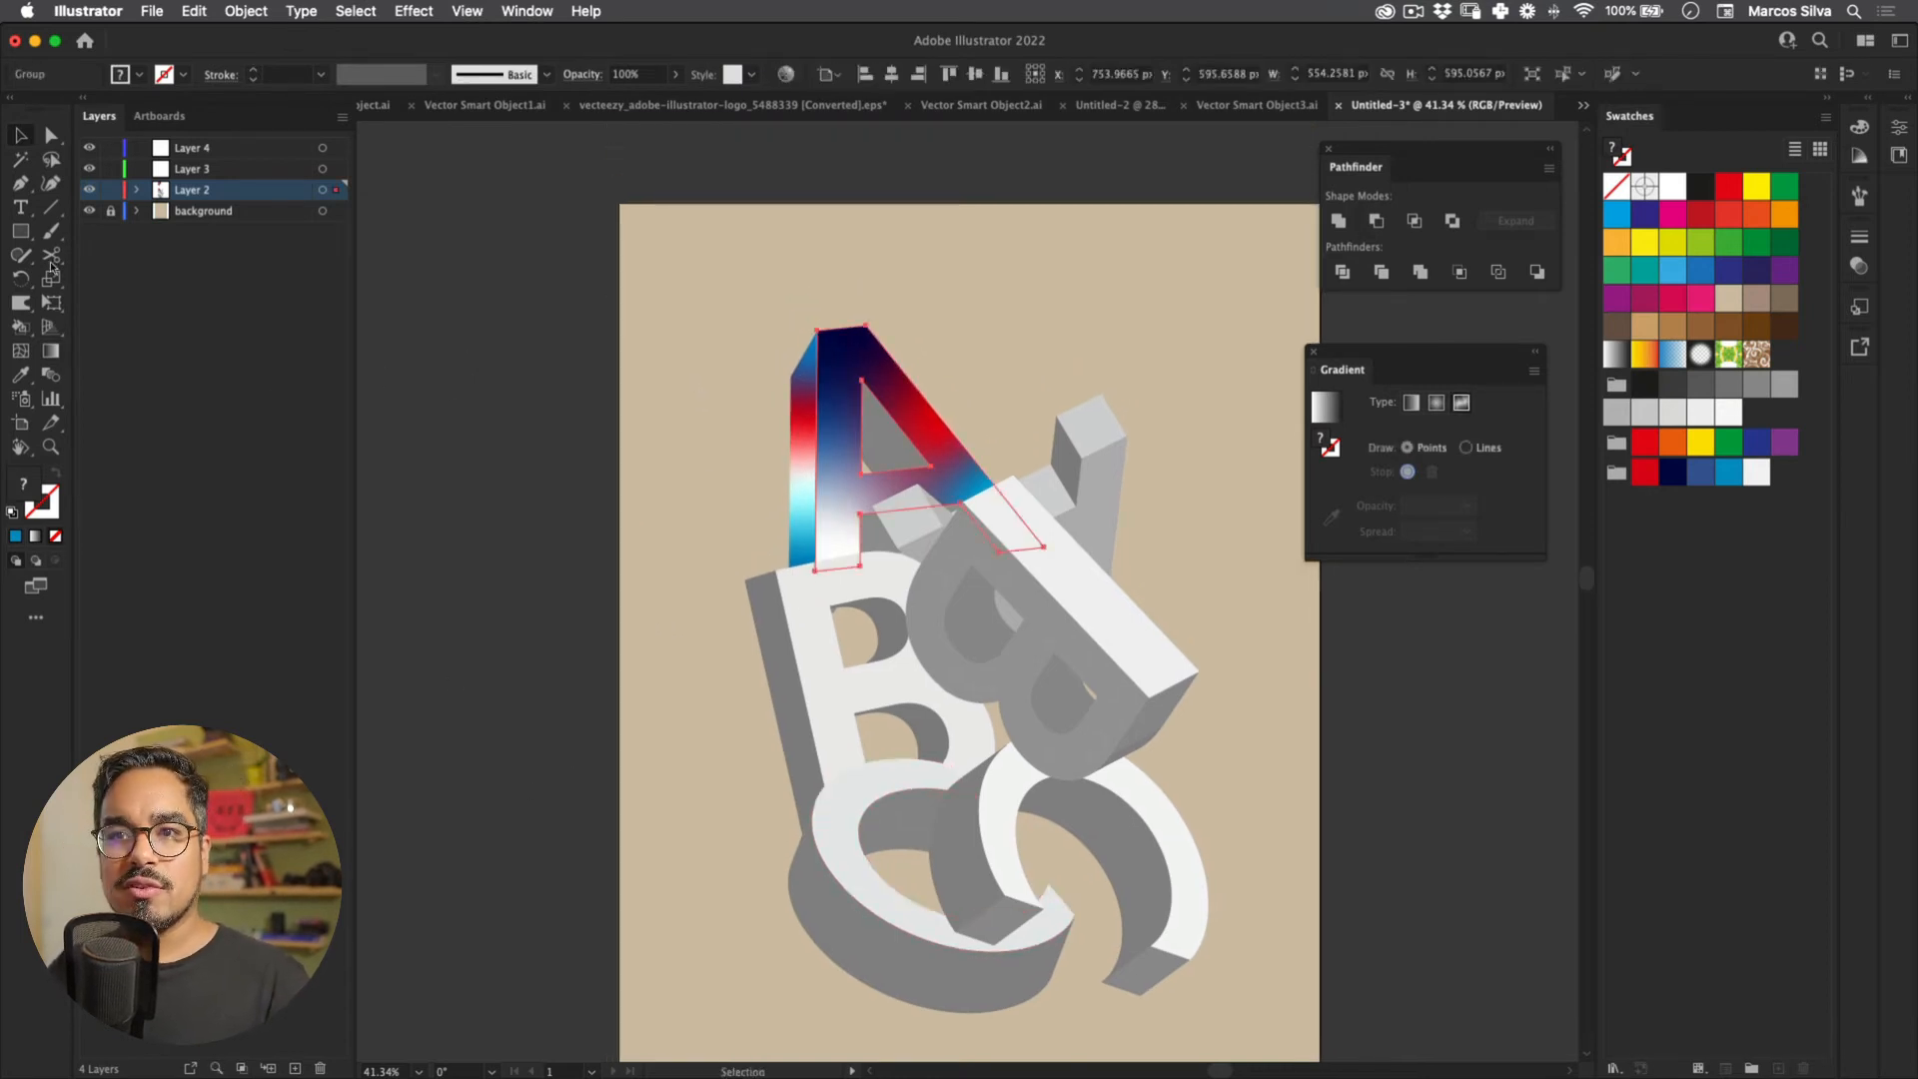
pyautogui.press('g')
pyautogui.moveTo(841, 349)
pyautogui.mouseDown()
pyautogui.moveTo(872, 372)
pyautogui.moveTo(849, 352)
pyautogui.mouseUp()
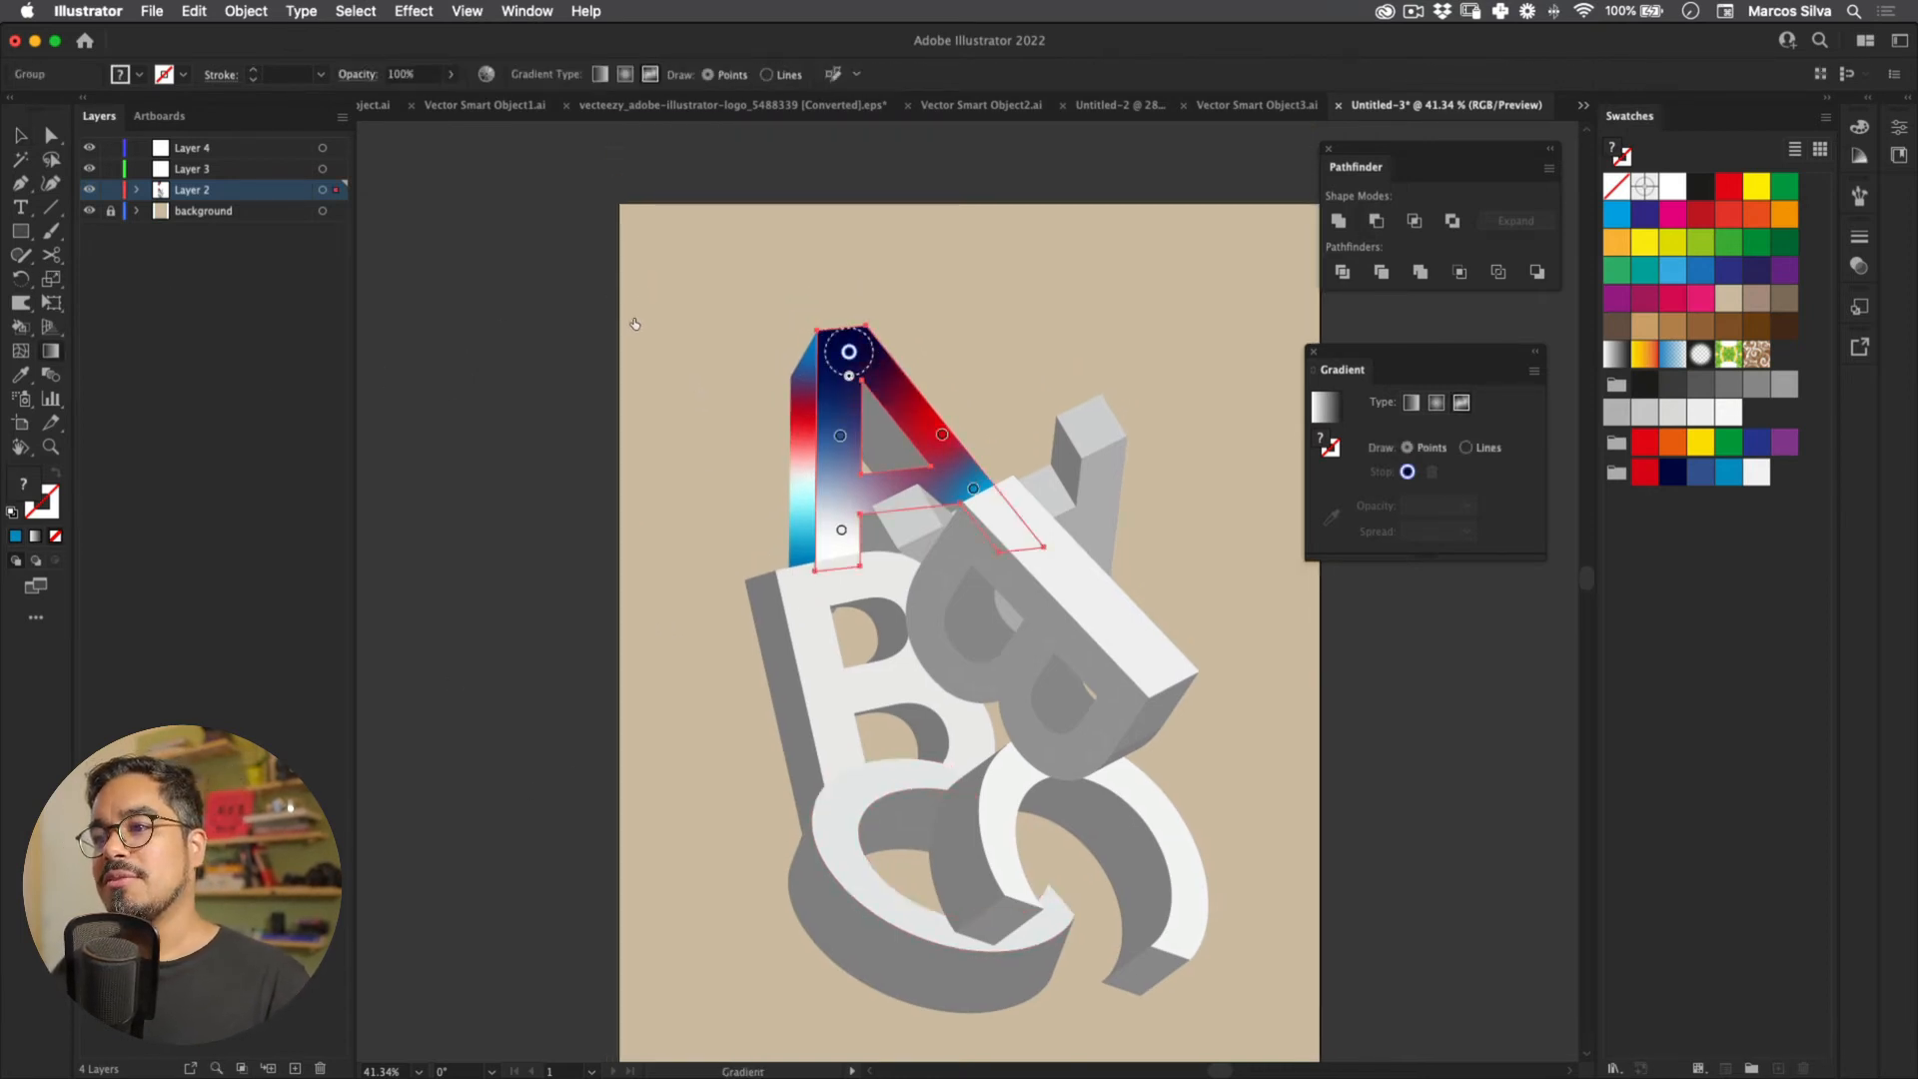
pyautogui.moveTo(840, 436); pyautogui.dragTo(835, 433)
pyautogui.moveTo(849, 351); pyautogui.dragTo(847, 445)
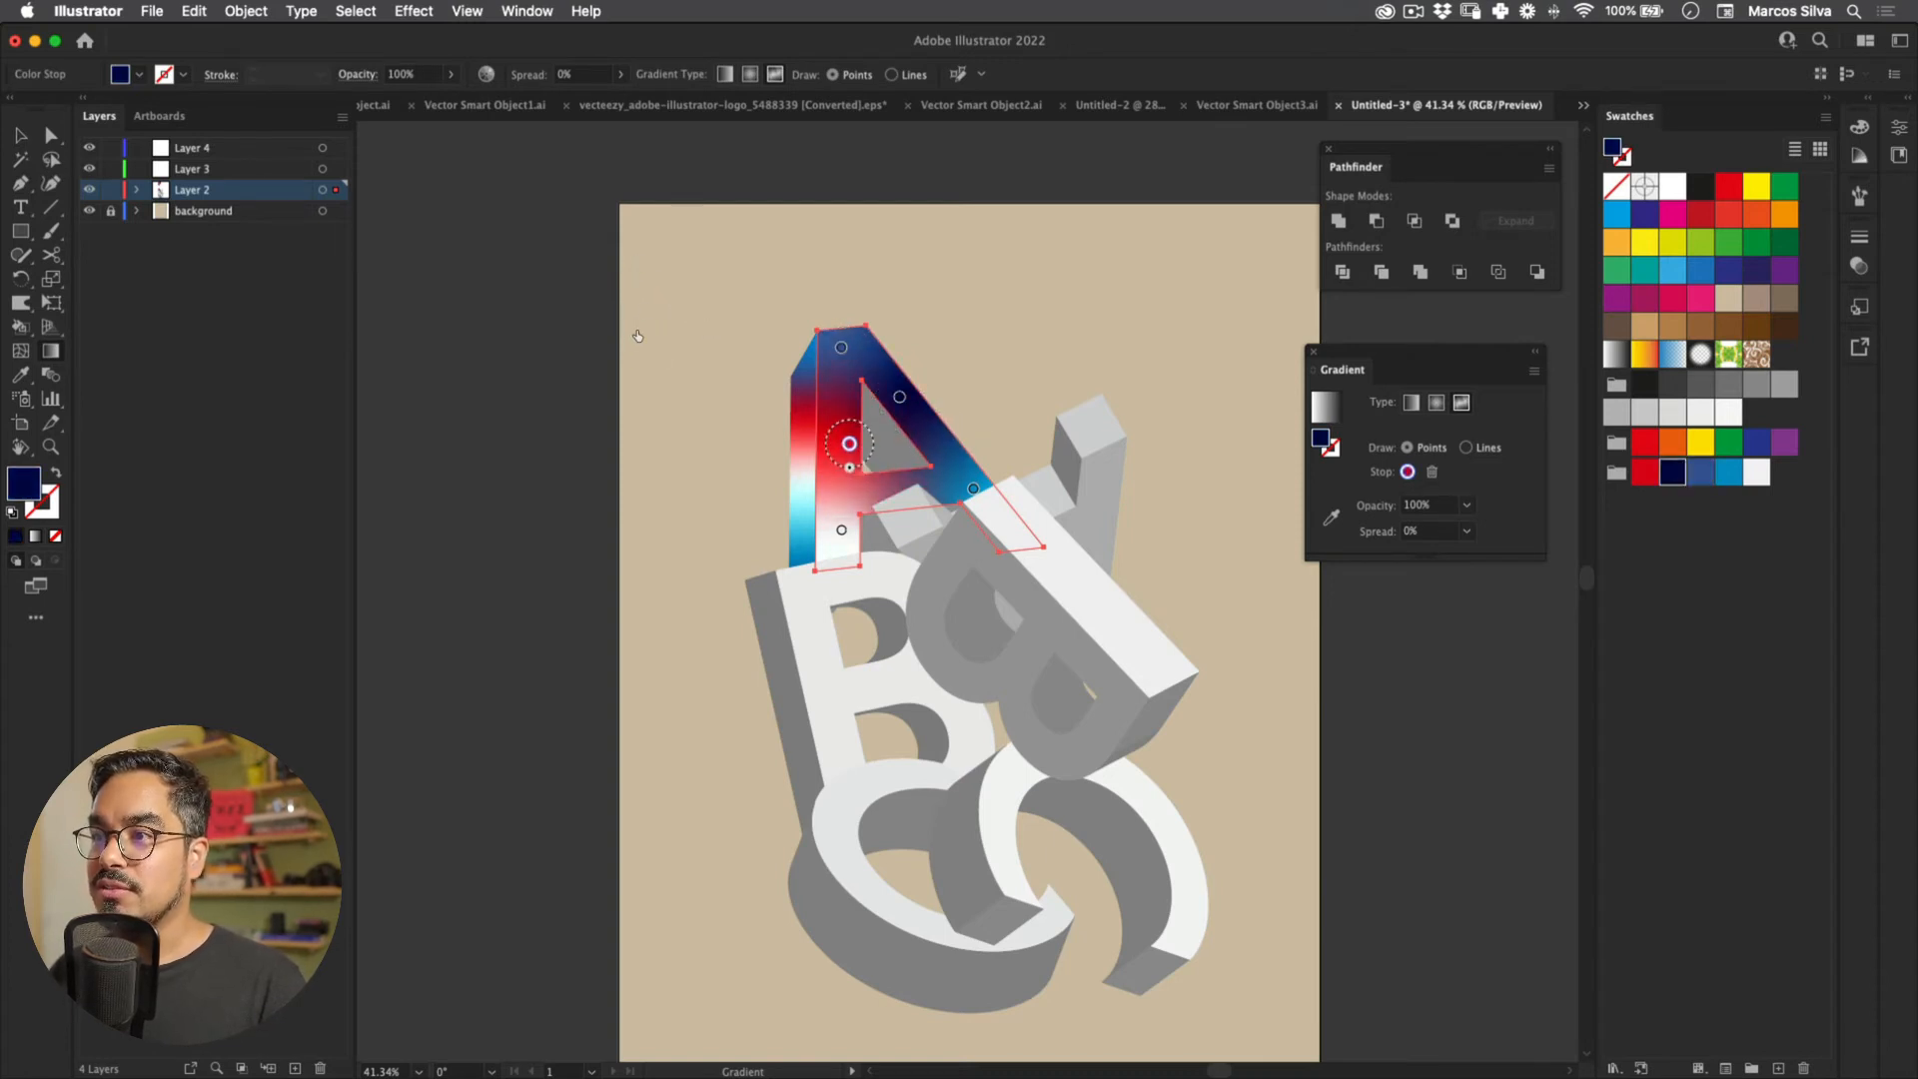
pyautogui.press('v')
pyautogui.click(371, 429)
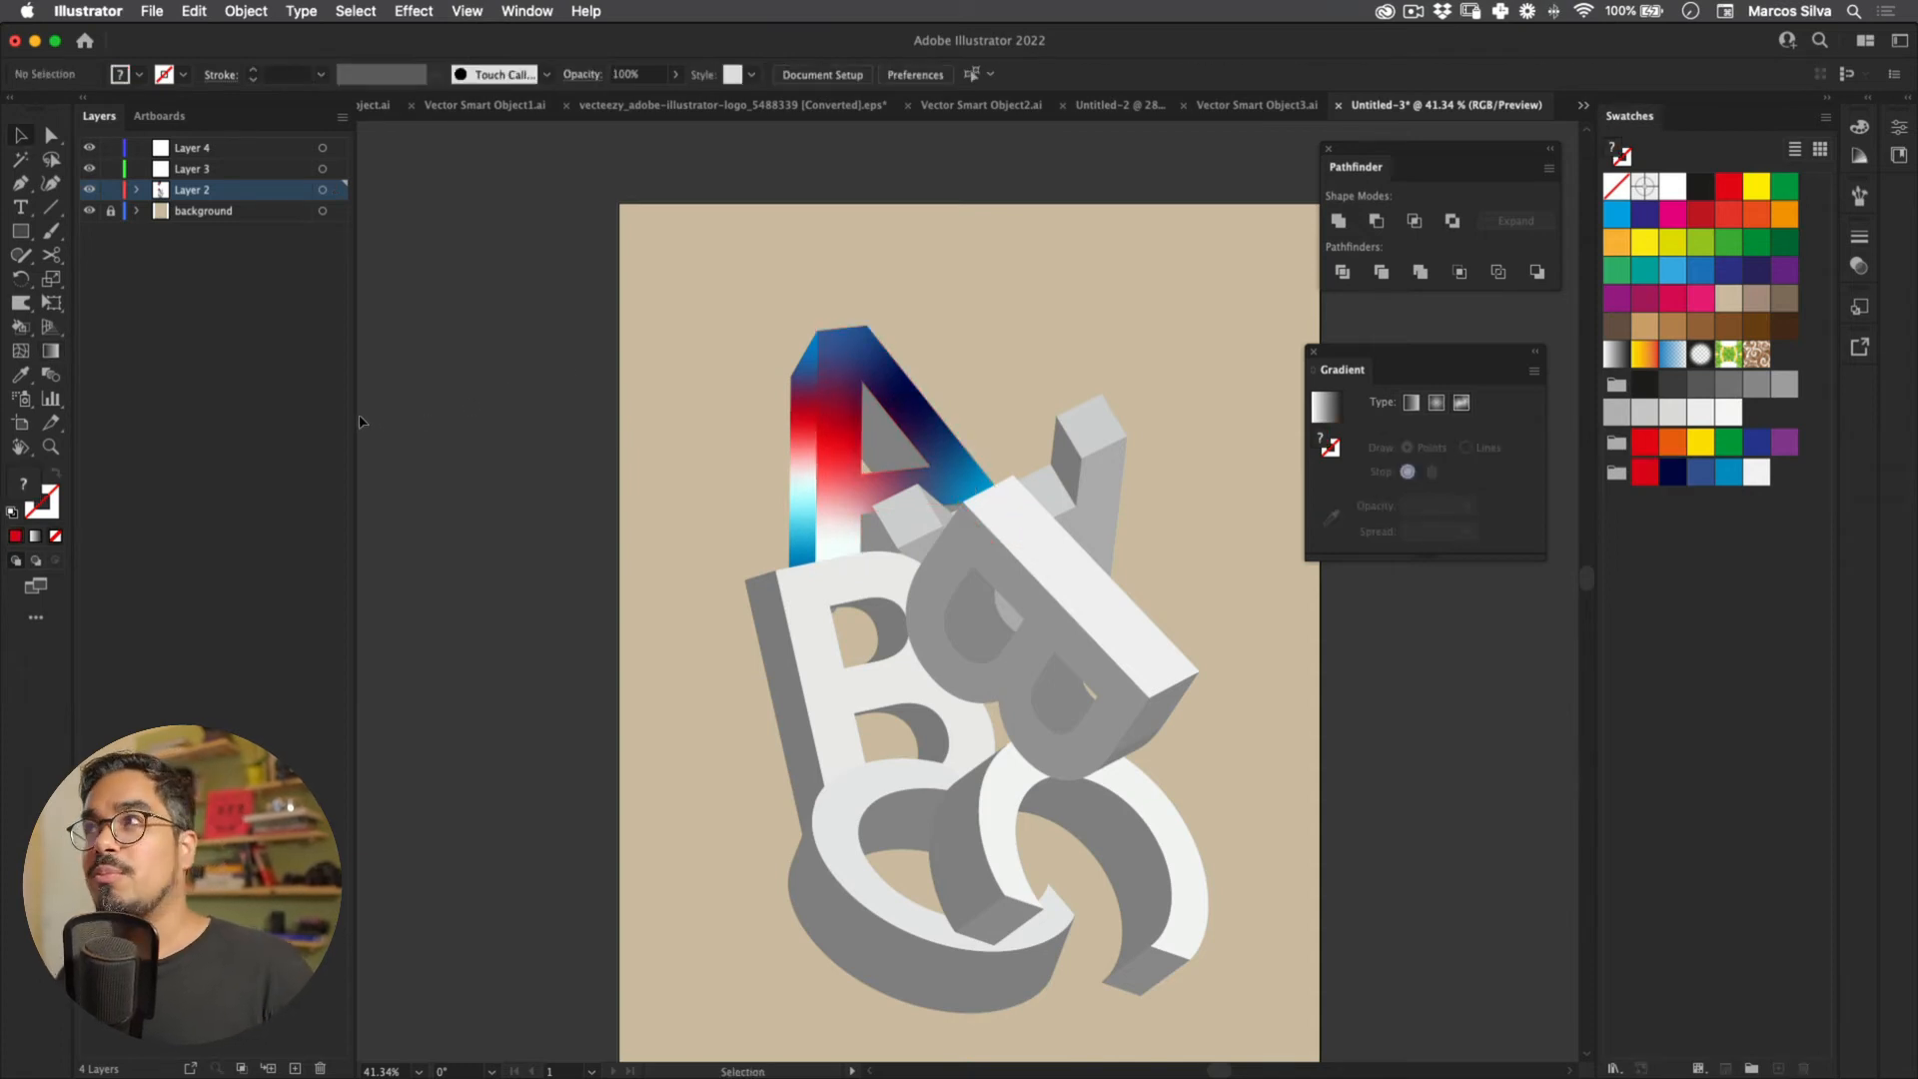
# Step: Move the red point onto the A's right leg, navy up the left leg, and shift blue
pyautogui.click(837, 425)
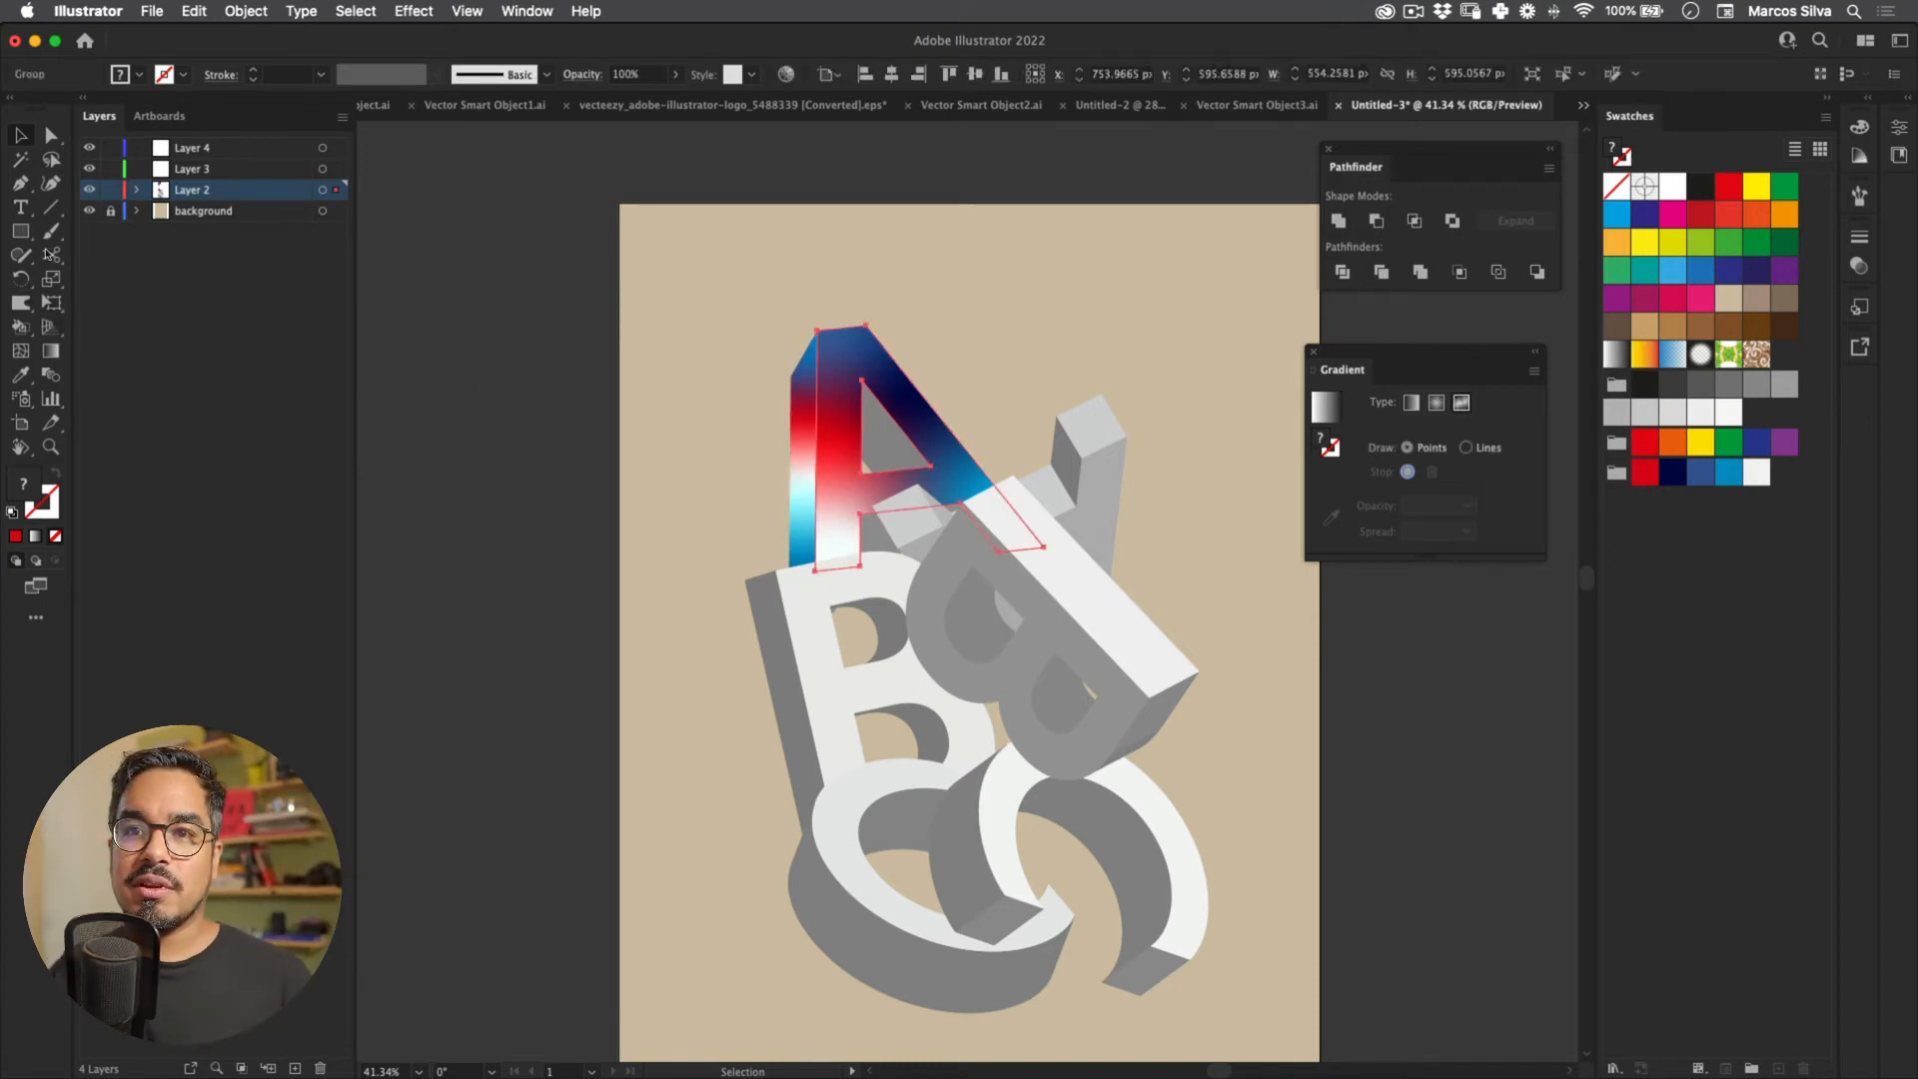
pyautogui.press('g')
pyautogui.moveTo(849, 444)
pyautogui.mouseDown()
pyautogui.moveTo(921, 441)
pyautogui.moveTo(891, 400)
pyautogui.moveTo(839, 453)
pyautogui.moveTo(848, 410)
pyautogui.mouseUp()
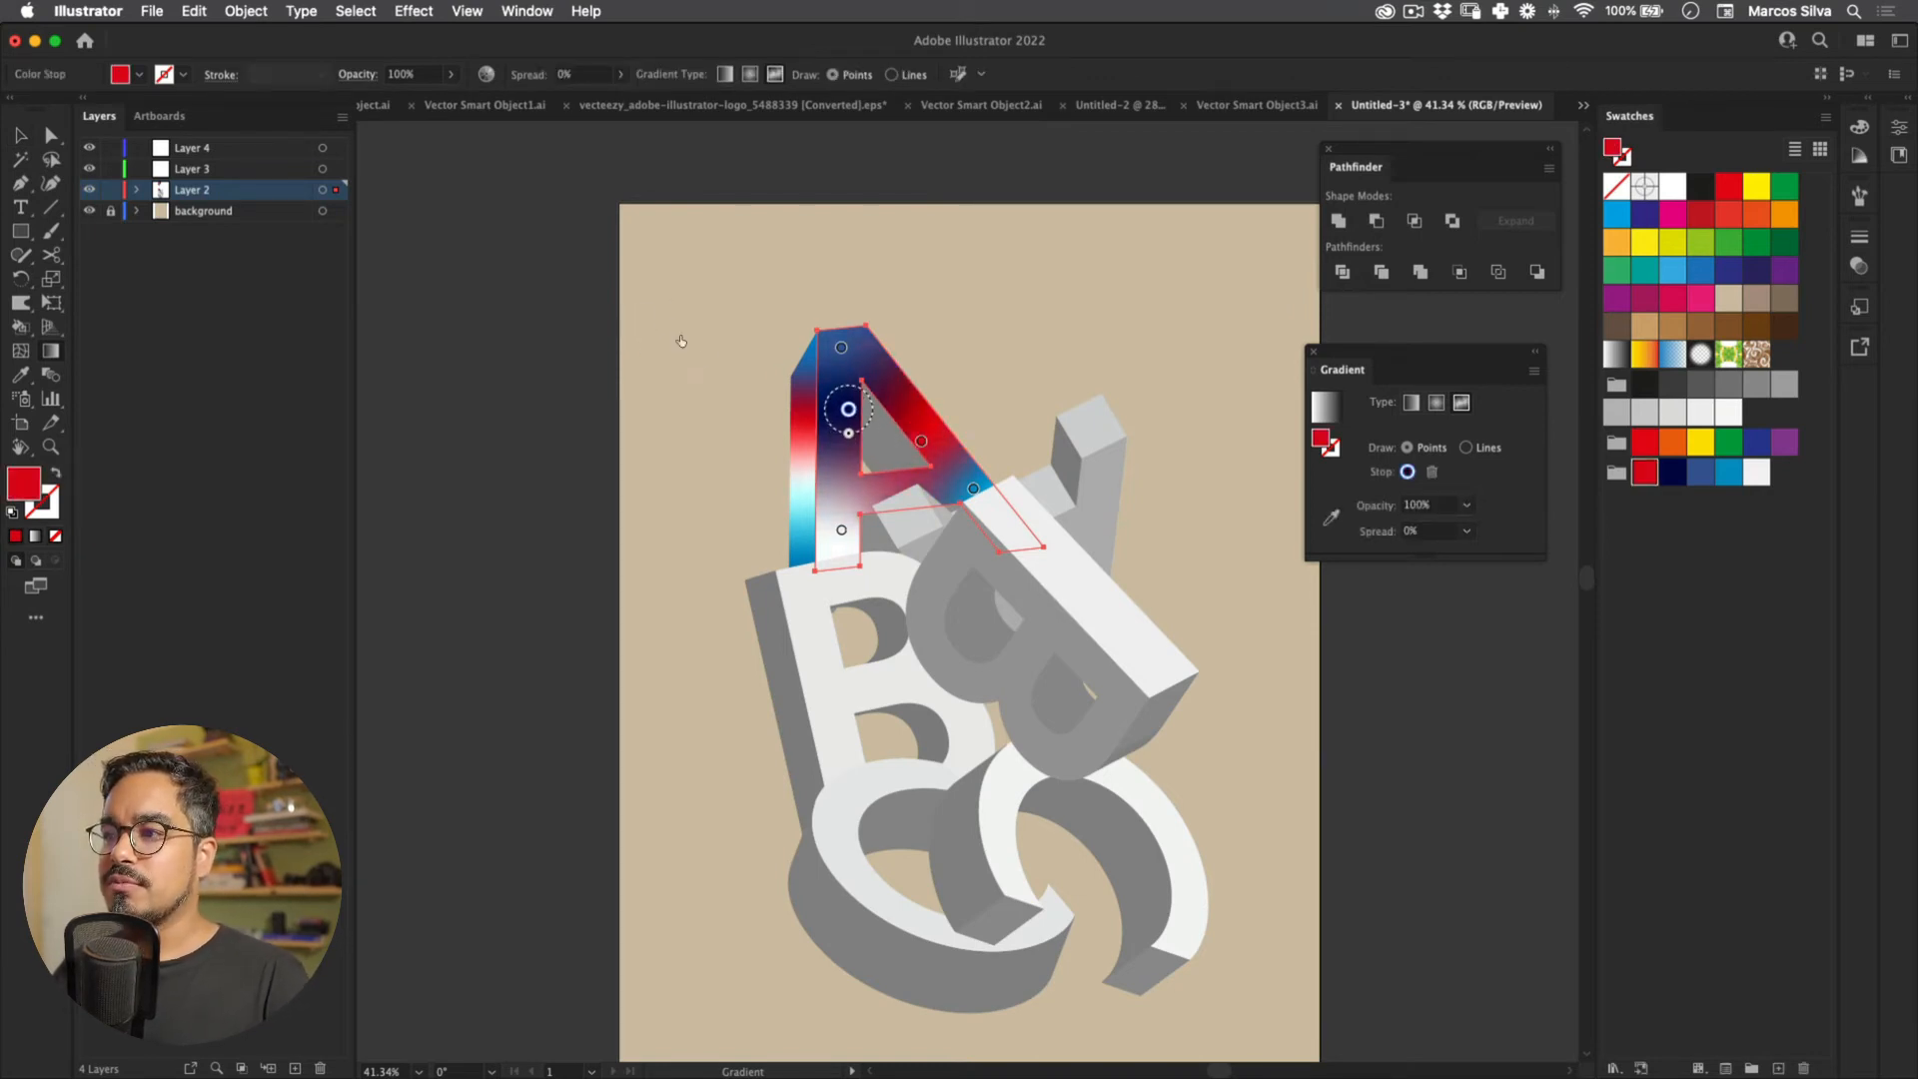
pyautogui.moveTo(973, 489); pyautogui.dragTo(1001, 527)
pyautogui.moveTo(572, 547); pyautogui.dragTo(558, 418)
pyautogui.press('v')
# Step: Zoom and reframe the view around the letters, then enter and exit the A's group
pyautogui.click(879, 407)
pyautogui.moveTo(919, 397); pyautogui.dragTo(651, 506)
pyautogui.moveTo(489, 380); pyautogui.dragTo(567, 345)
pyautogui.moveTo(690, 200)
pyautogui.mouseDown()
pyautogui.moveTo(616, 343)
pyautogui.moveTo(687, 325)
pyautogui.mouseUp()
pyautogui.moveTo(622, 72); pyautogui.dragTo(609, 161)
pyautogui.moveTo(617, 374); pyautogui.dragTo(616, 195)
pyautogui.moveTo(580, 279); pyautogui.dragTo(654, 242)
pyautogui.press('v')
pyautogui.doubleClick(782, 387)
pyautogui.doubleClick(506, 300)
# Step: Eyedropper the coloured B's gradient onto the A's front-face group
pyautogui.click(782, 388)
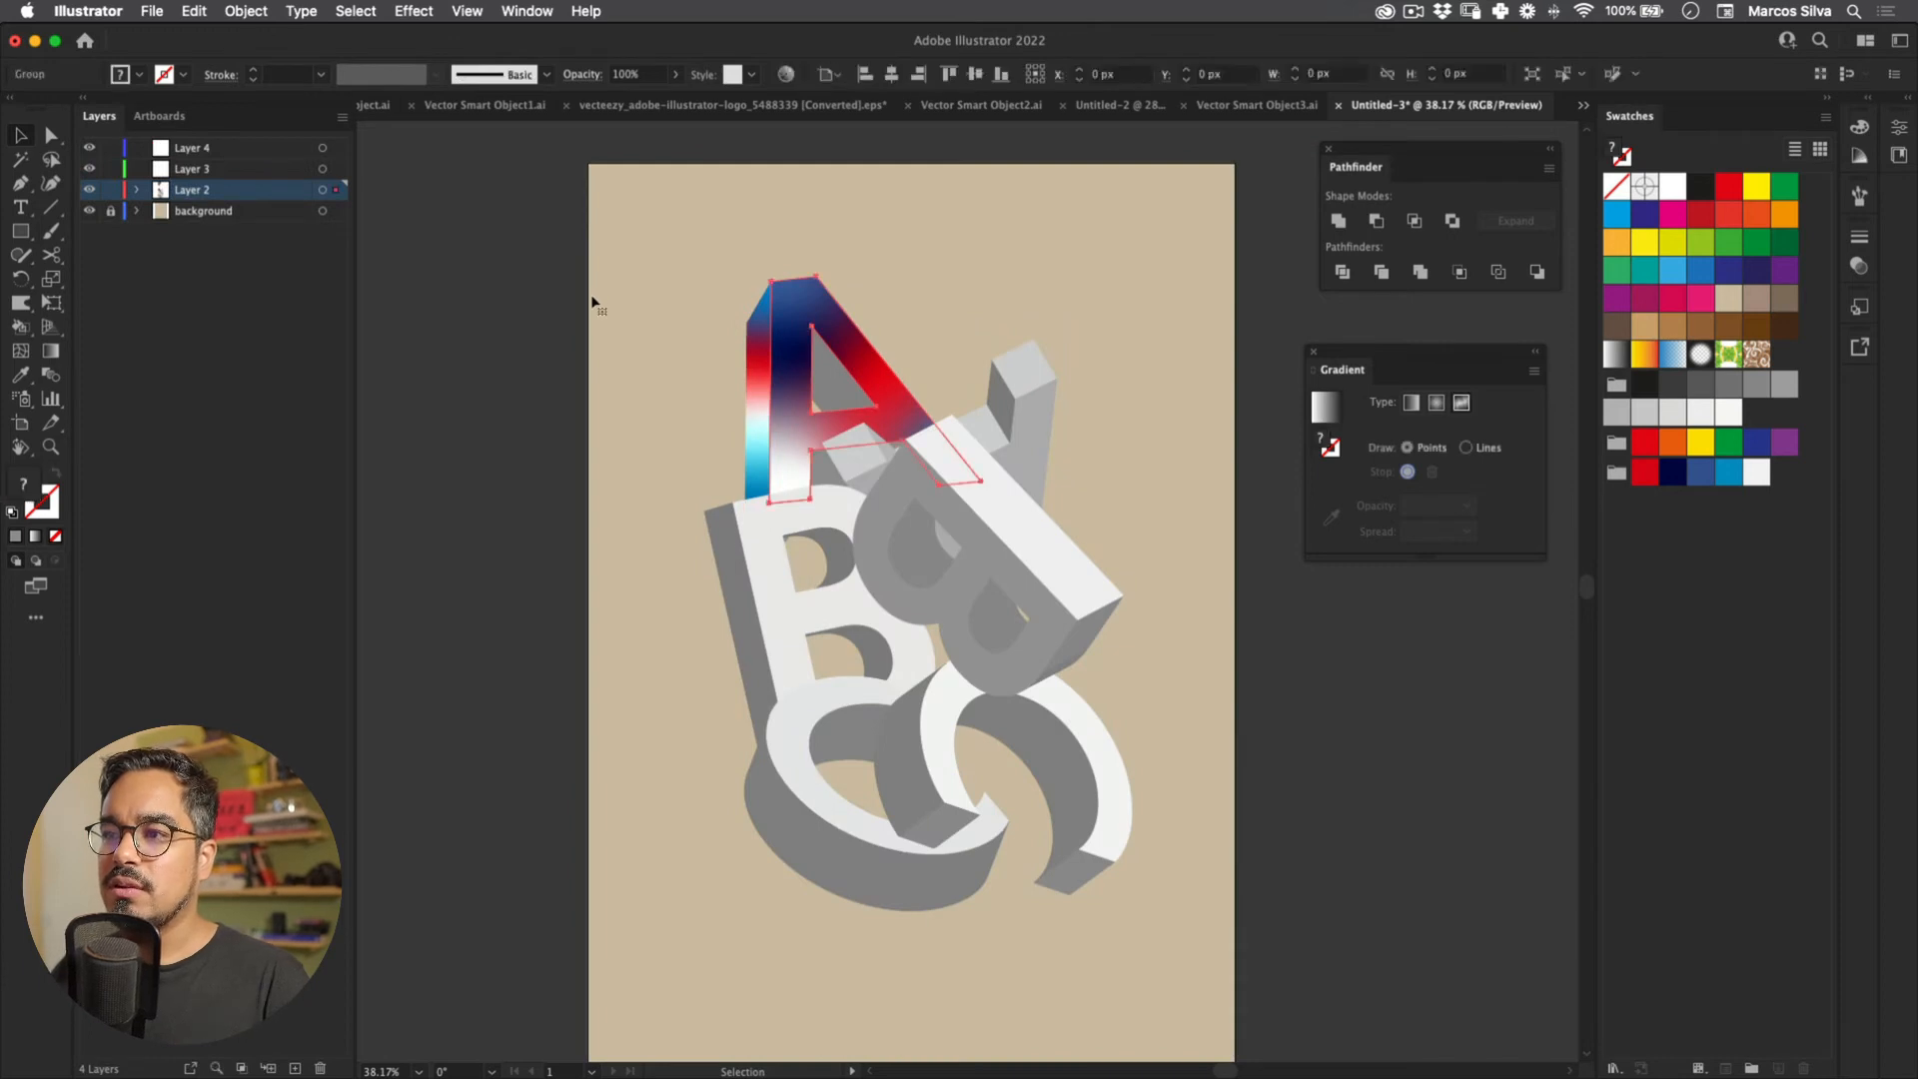
pyautogui.moveTo(576, 145); pyautogui.dragTo(552, 594)
pyautogui.press('i')
pyautogui.scroll(-4, 617, 232)
pyautogui.press('v')
pyautogui.click(810, 253)
pyautogui.rightClick(810, 254)
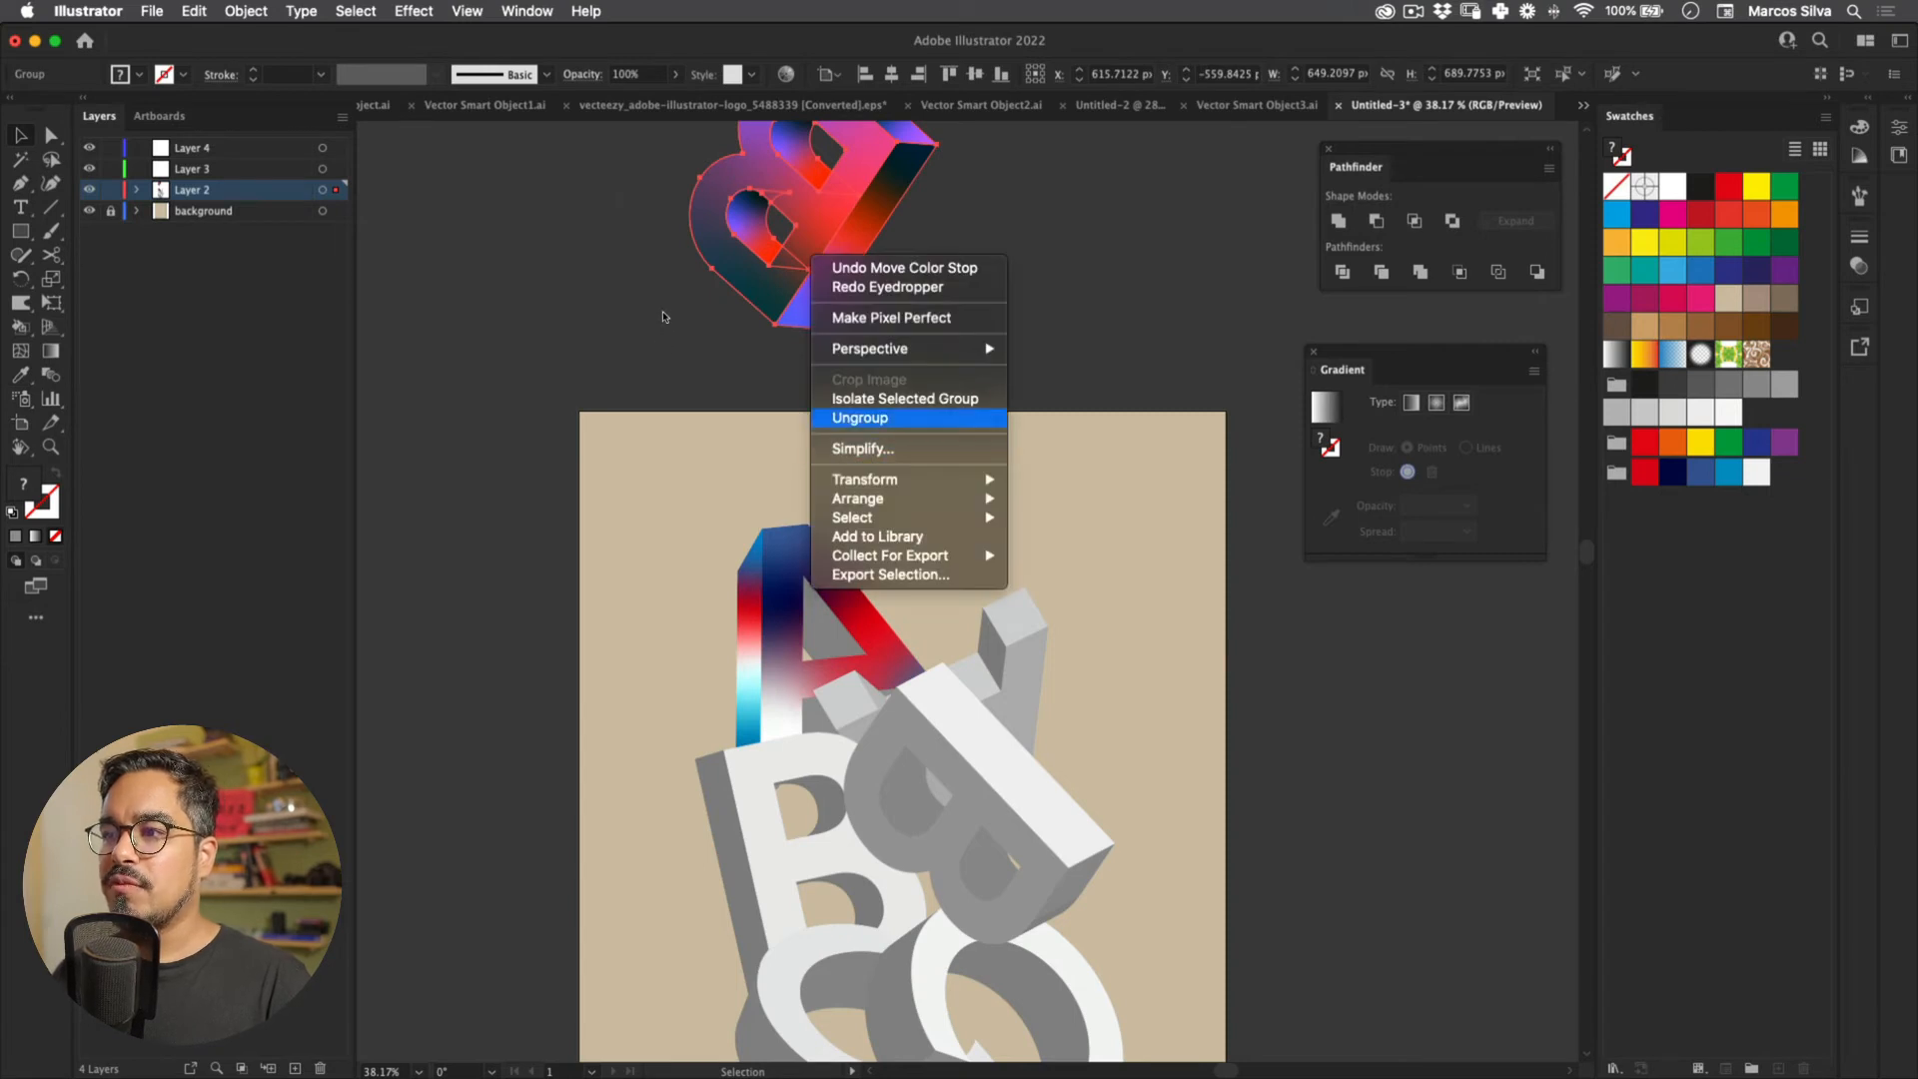
pyautogui.click(860, 418)
pyautogui.click(855, 370)
pyautogui.click(782, 591)
pyautogui.press('i')
pyautogui.click(734, 190)
# Step: Drag the A's purple point toward the apex, red upward, and black into the lower left leg
pyautogui.press('v')
pyautogui.click(715, 450)
pyautogui.moveTo(712, 494)
pyautogui.mouseDown()
pyautogui.moveTo(693, 309)
pyautogui.moveTo(713, 460)
pyautogui.mouseUp()
pyautogui.click(51, 351)
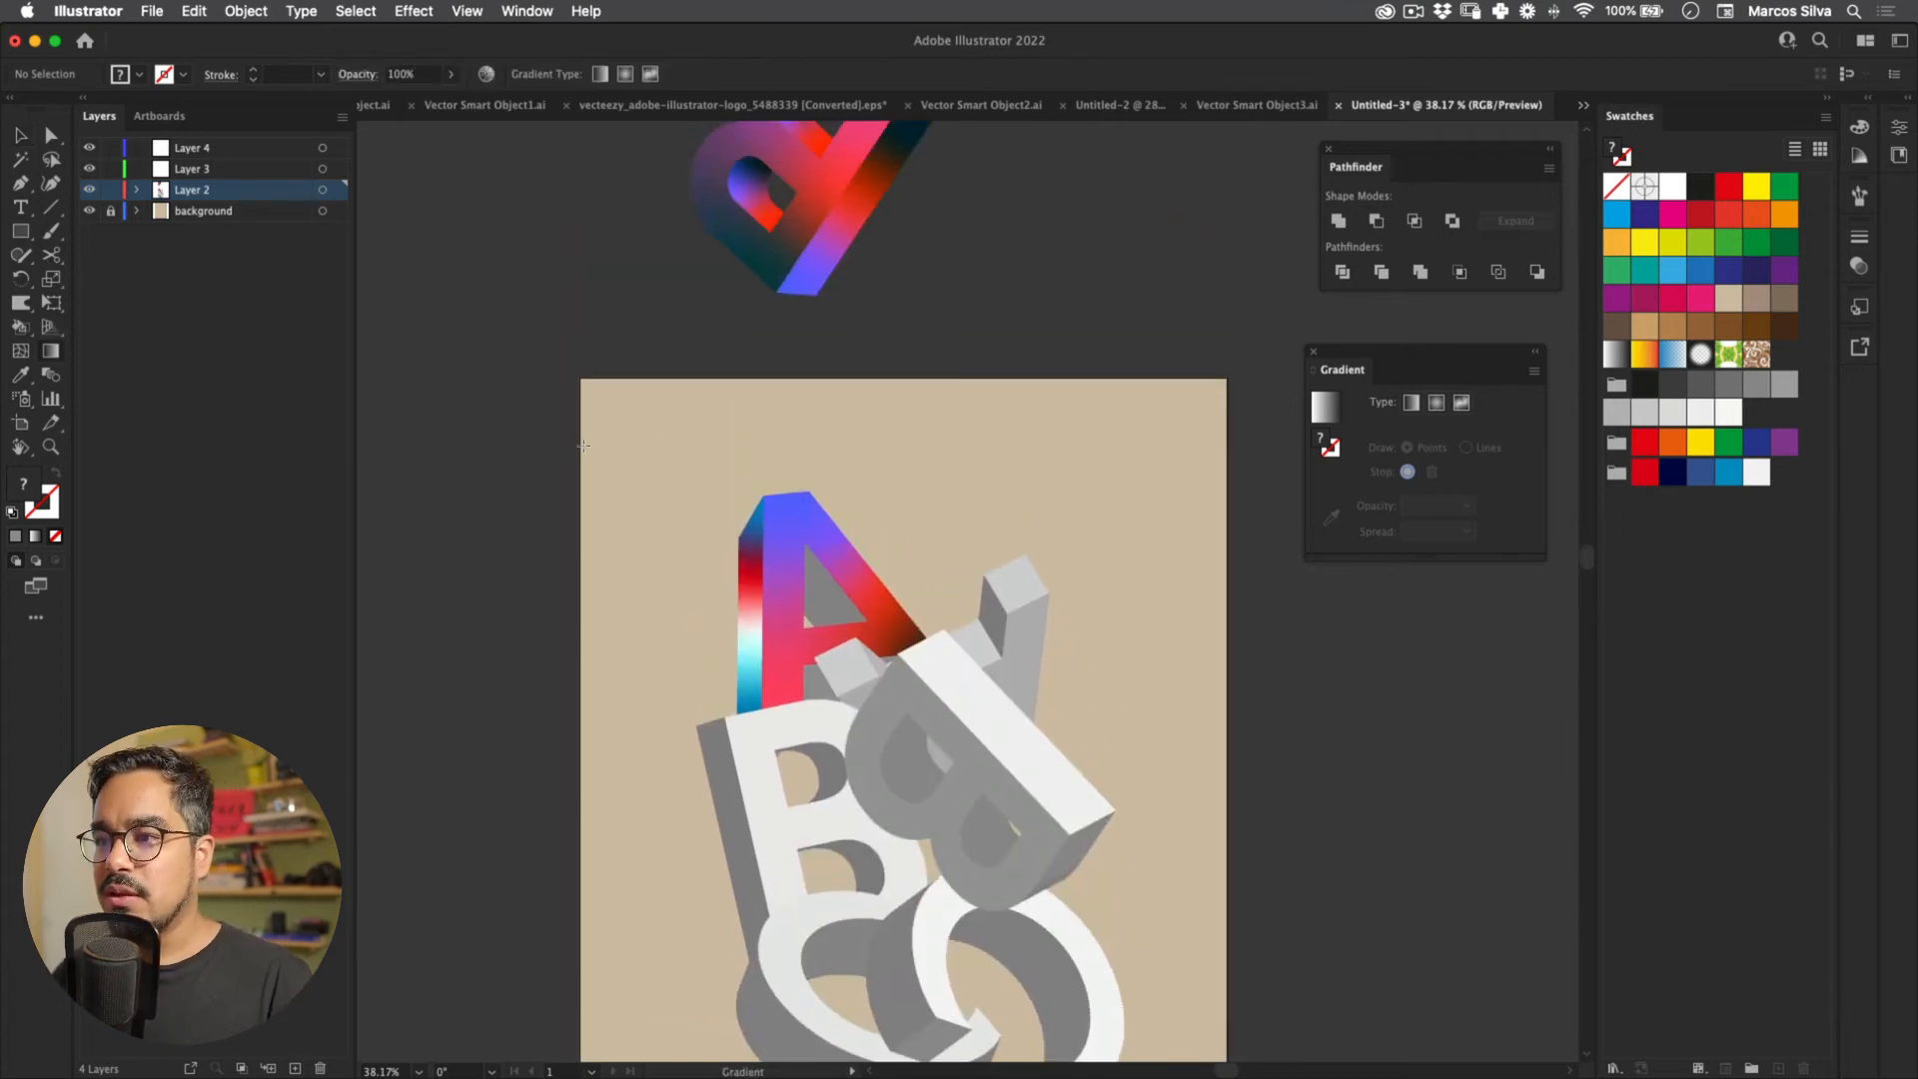
pyautogui.press('v')
pyautogui.click(782, 529)
pyautogui.press('g')
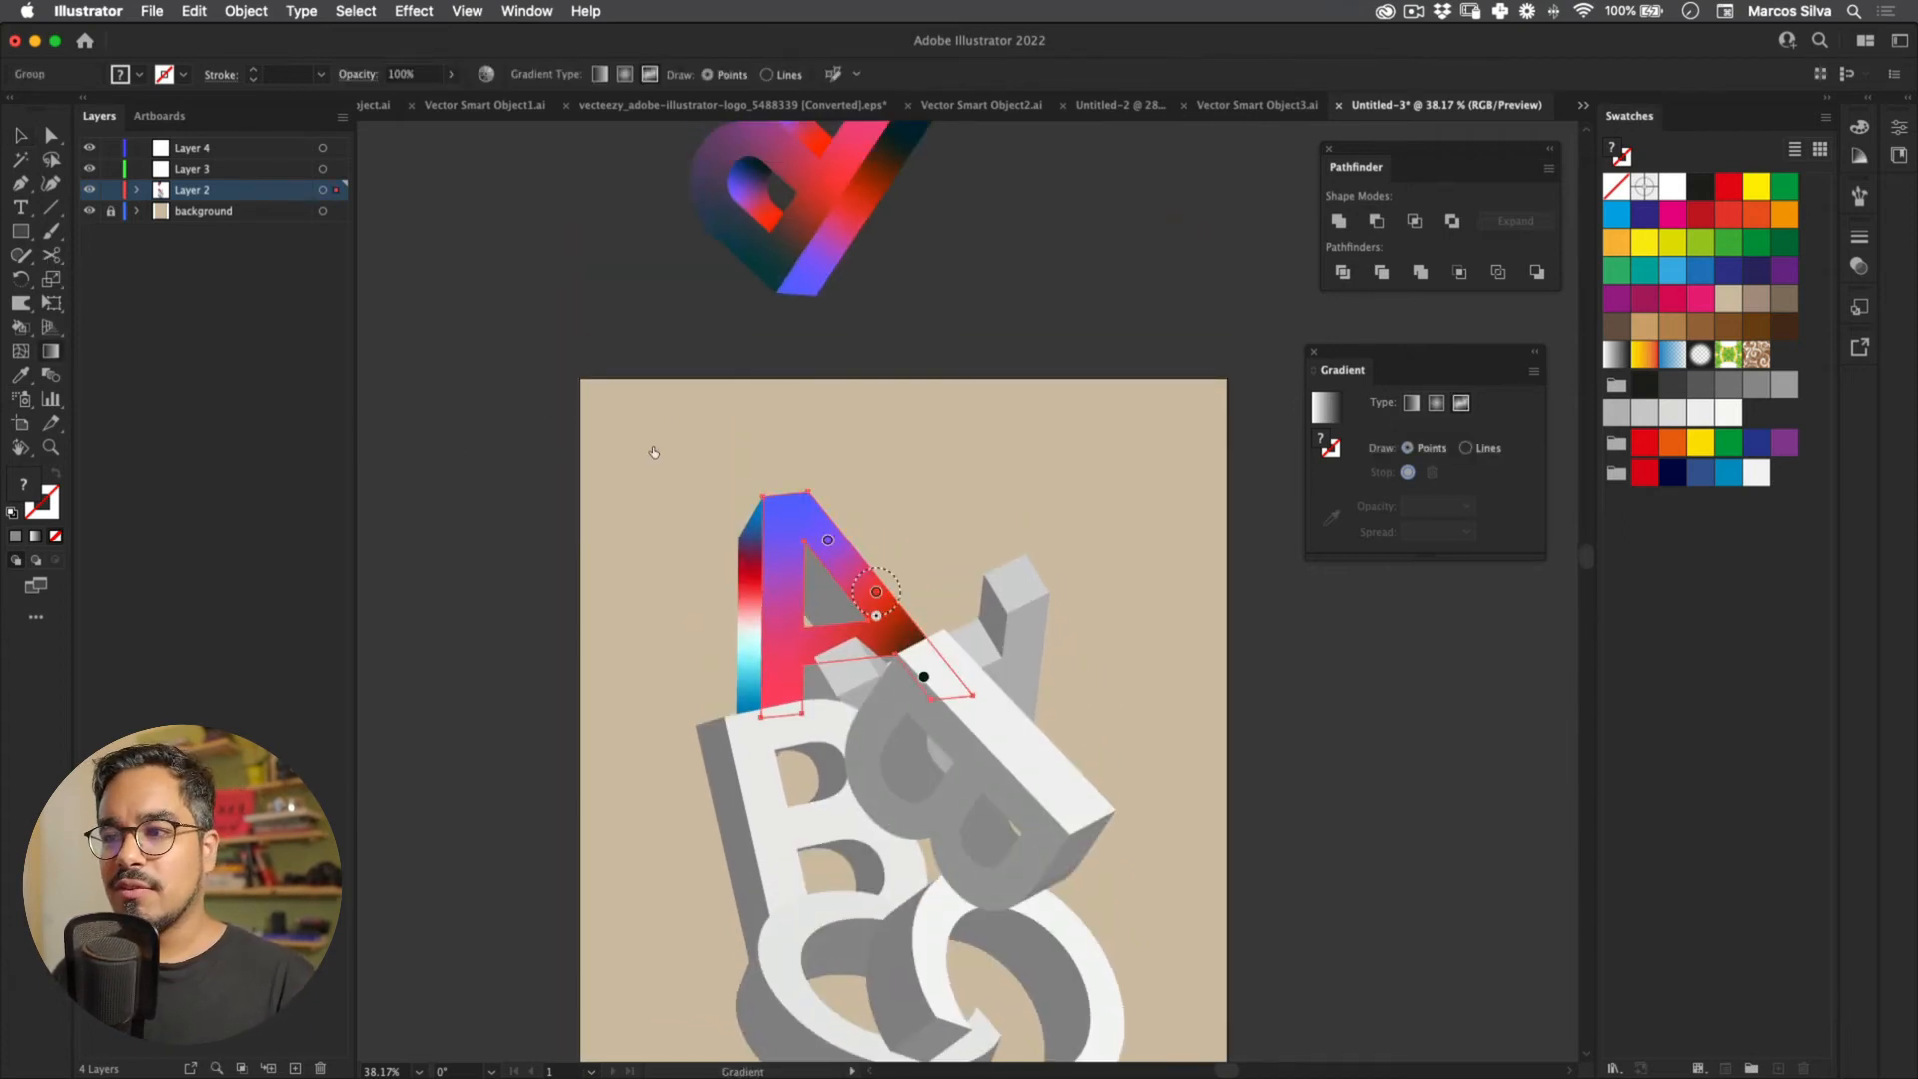
pyautogui.moveTo(827, 539); pyautogui.dragTo(801, 512)
pyautogui.moveTo(876, 592)
pyautogui.mouseDown()
pyautogui.moveTo(848, 547)
pyautogui.moveTo(861, 570)
pyautogui.mouseUp()
pyautogui.moveTo(924, 677); pyautogui.dragTo(794, 668)
pyautogui.press('v')
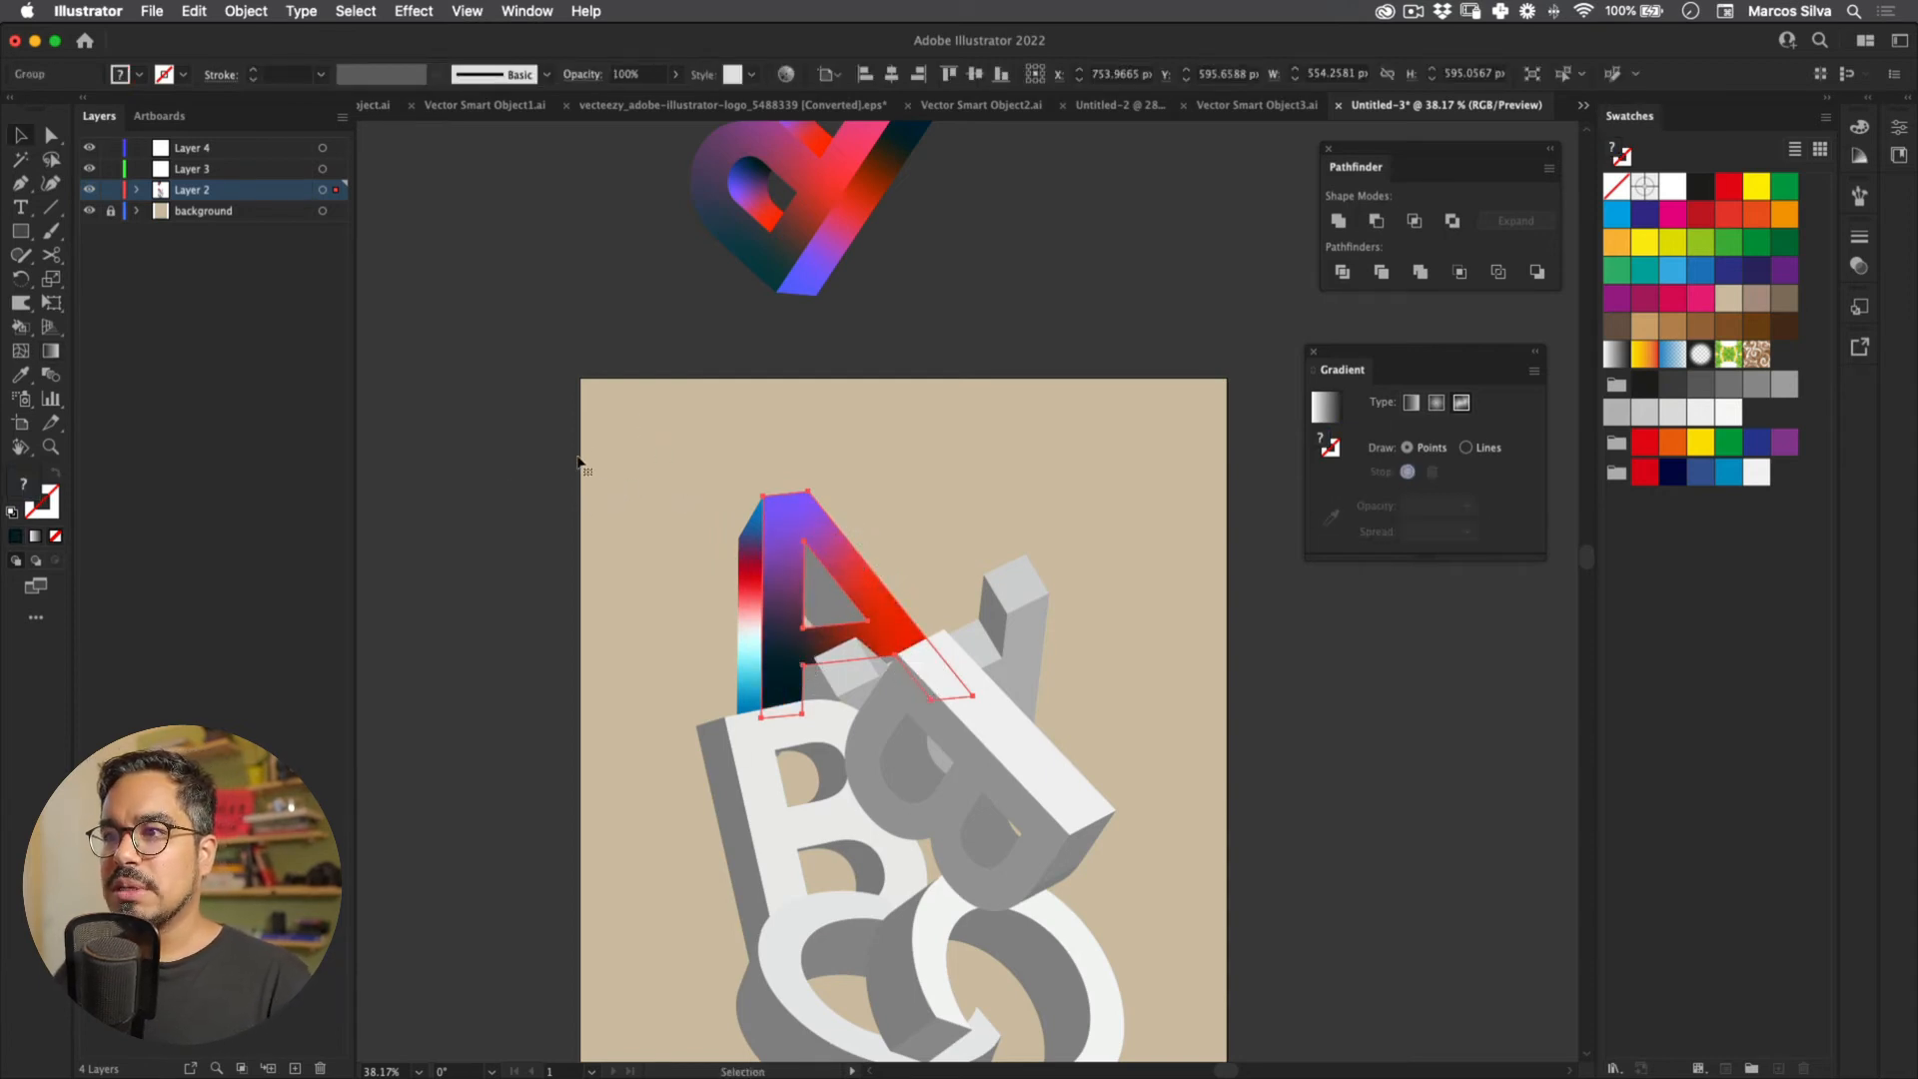
pyautogui.scroll(2, 580, 472)
pyautogui.scroll(-2, 584, 469)
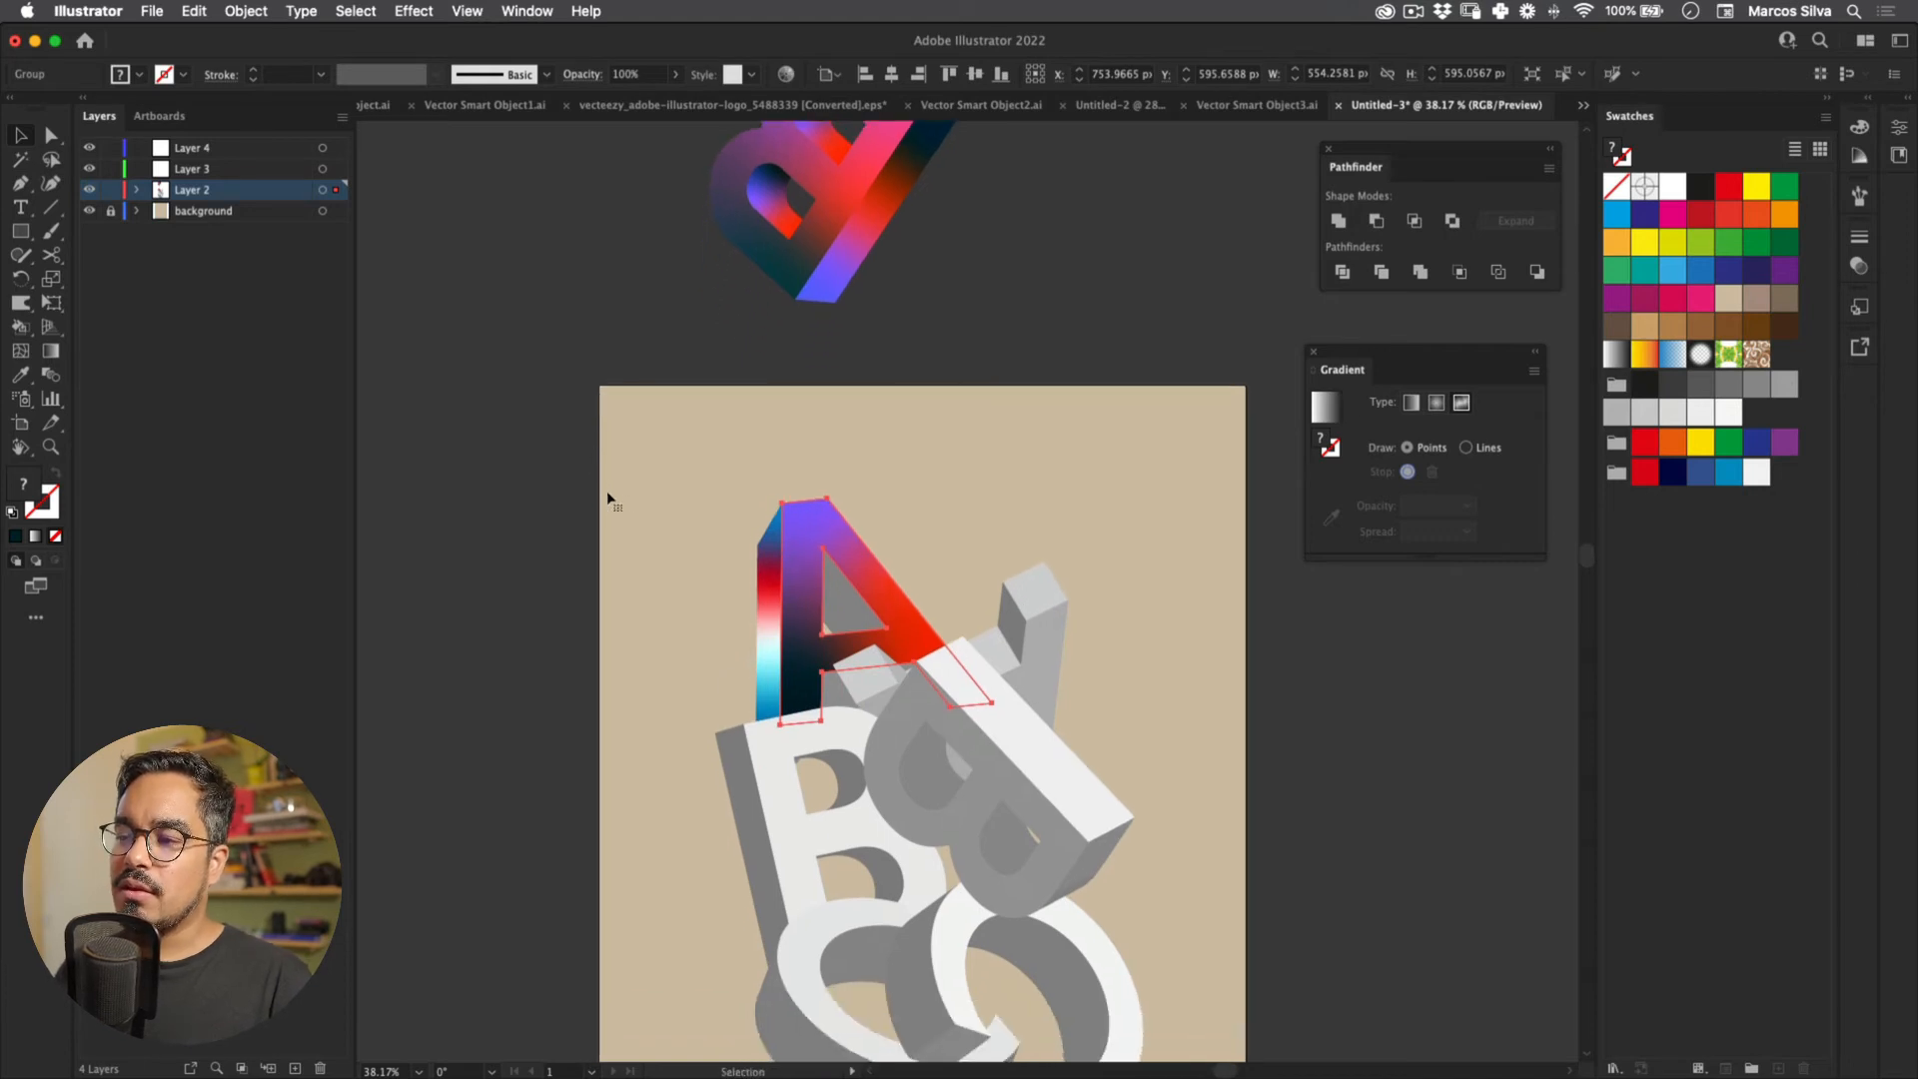
# Step: Give the A's side strip a red-to-black gradient with the Eyedropper
pyautogui.press('g')
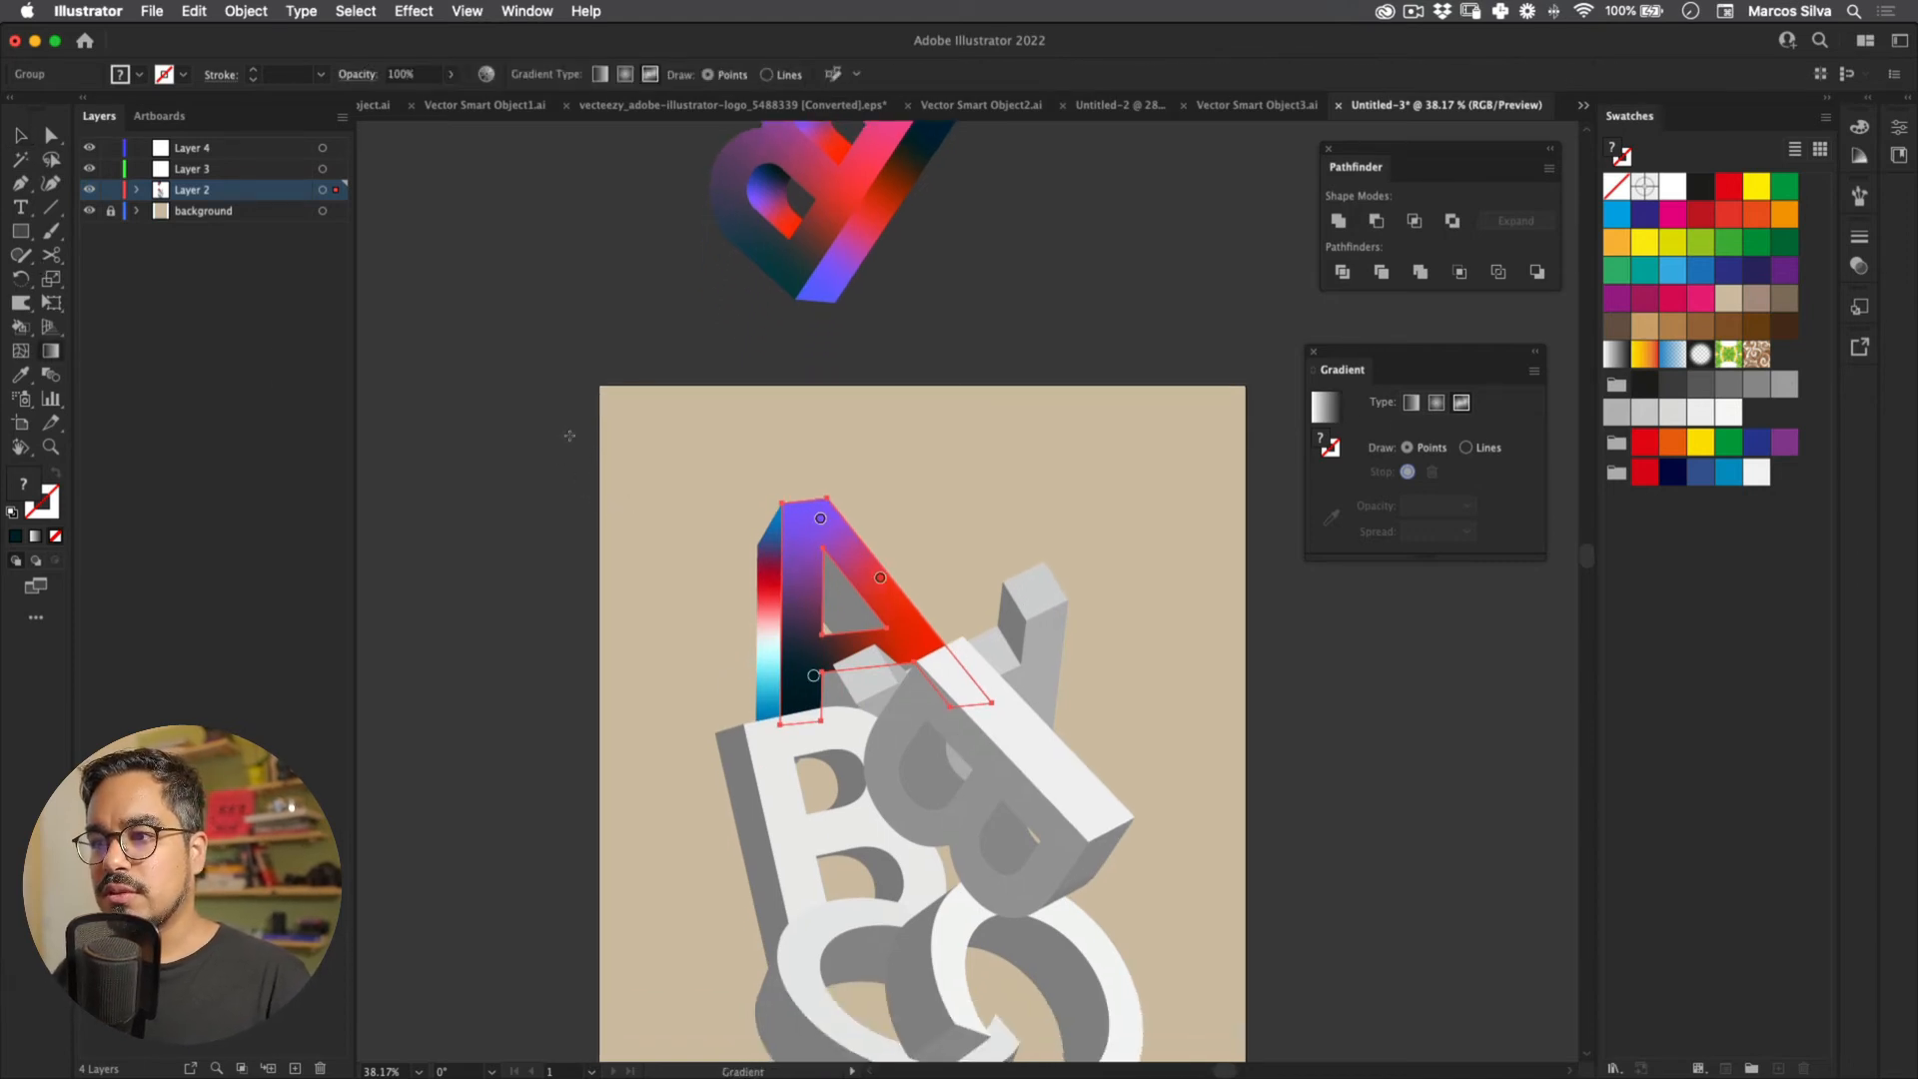
pyautogui.press('v')
pyautogui.press('i')
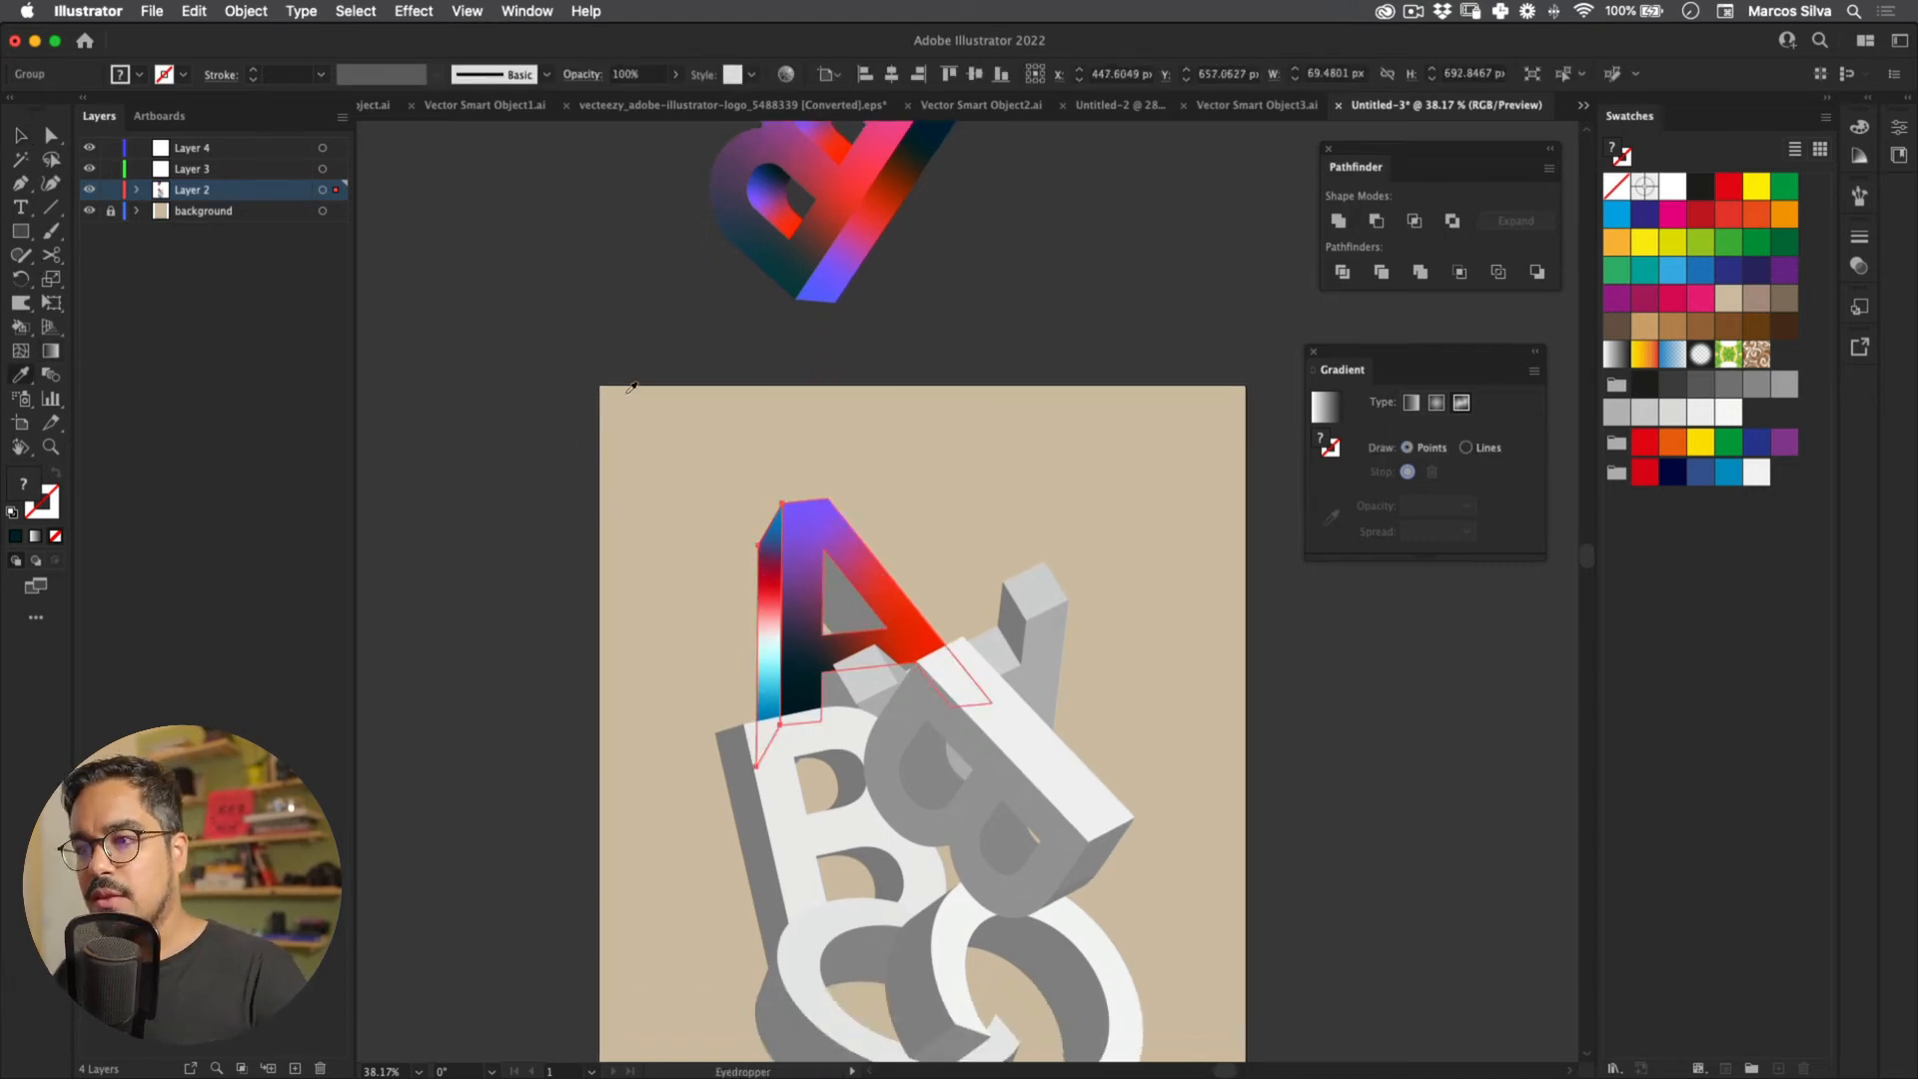
pyautogui.click(806, 595)
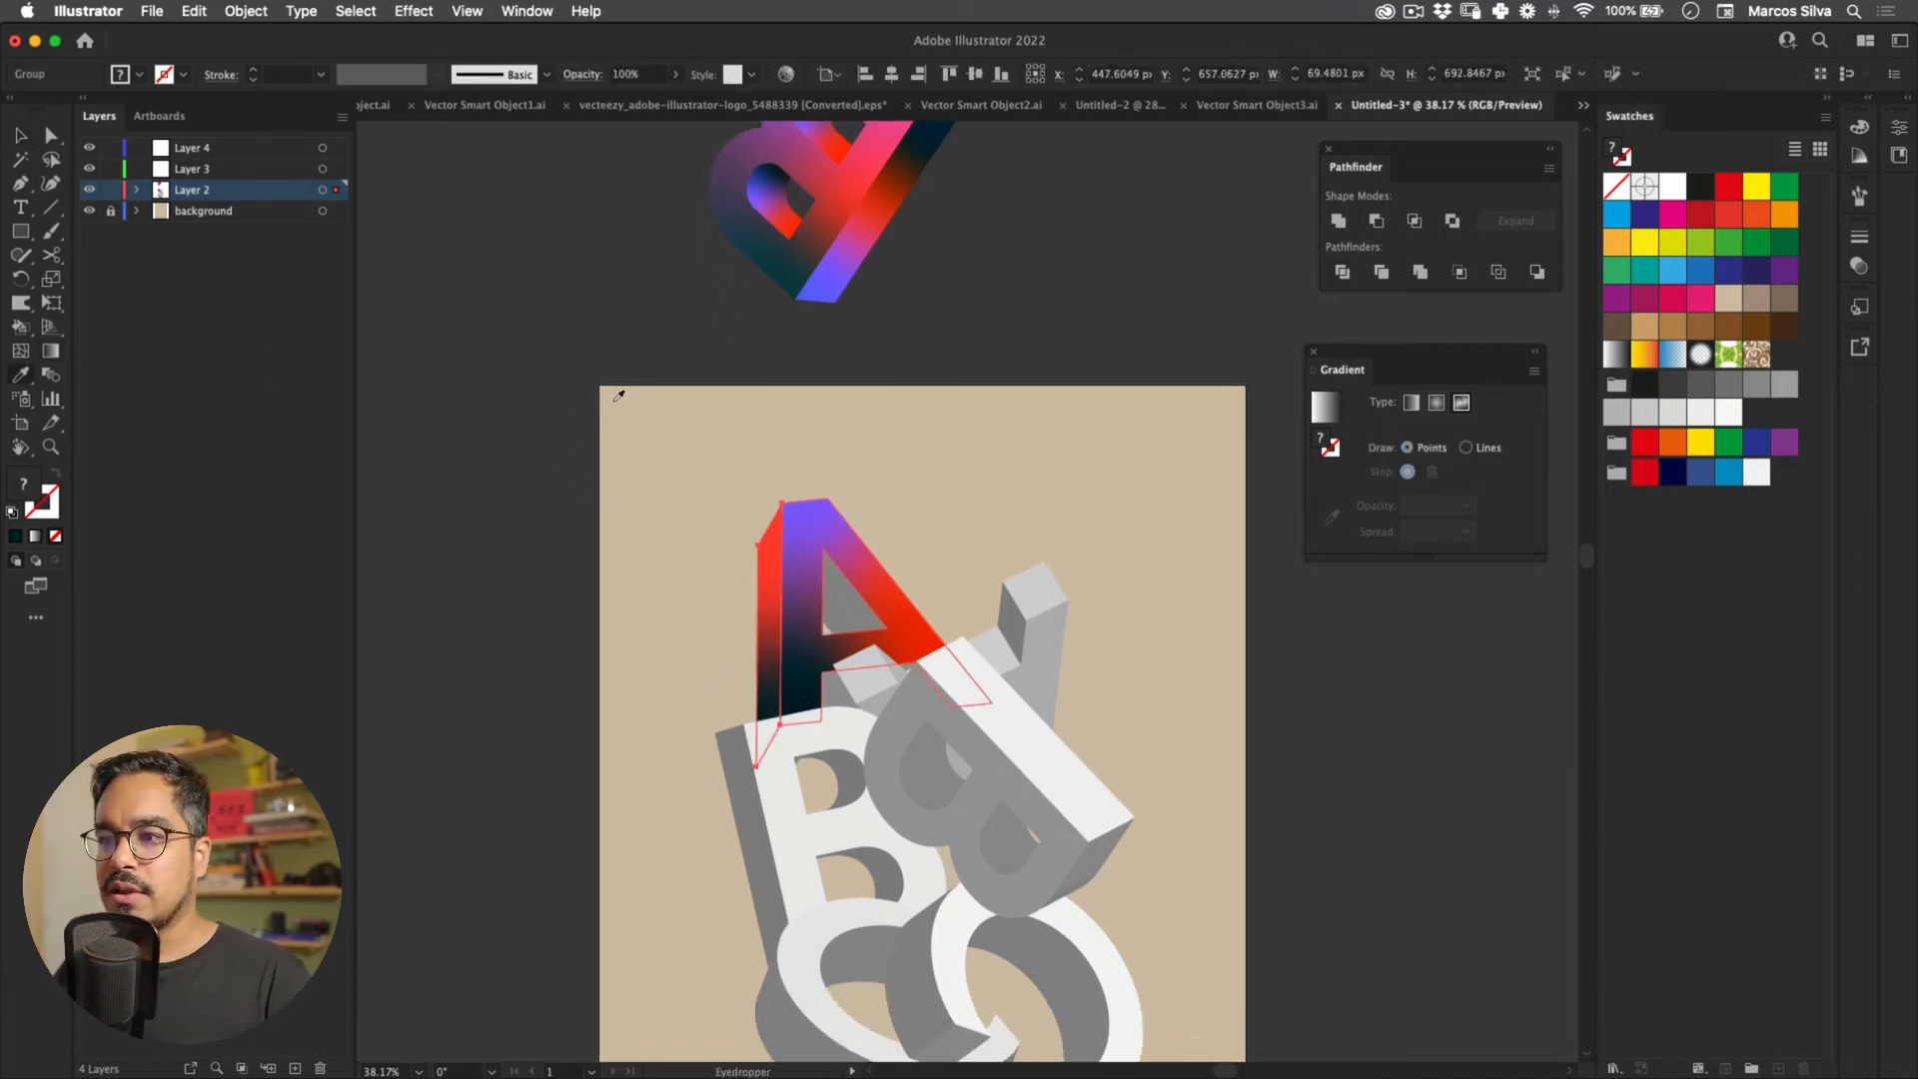
pyautogui.press('v')
pyautogui.click(359, 291)
# Step: On the side strip, move the dark point upward and add a new red colour point
pyautogui.click(51, 350)
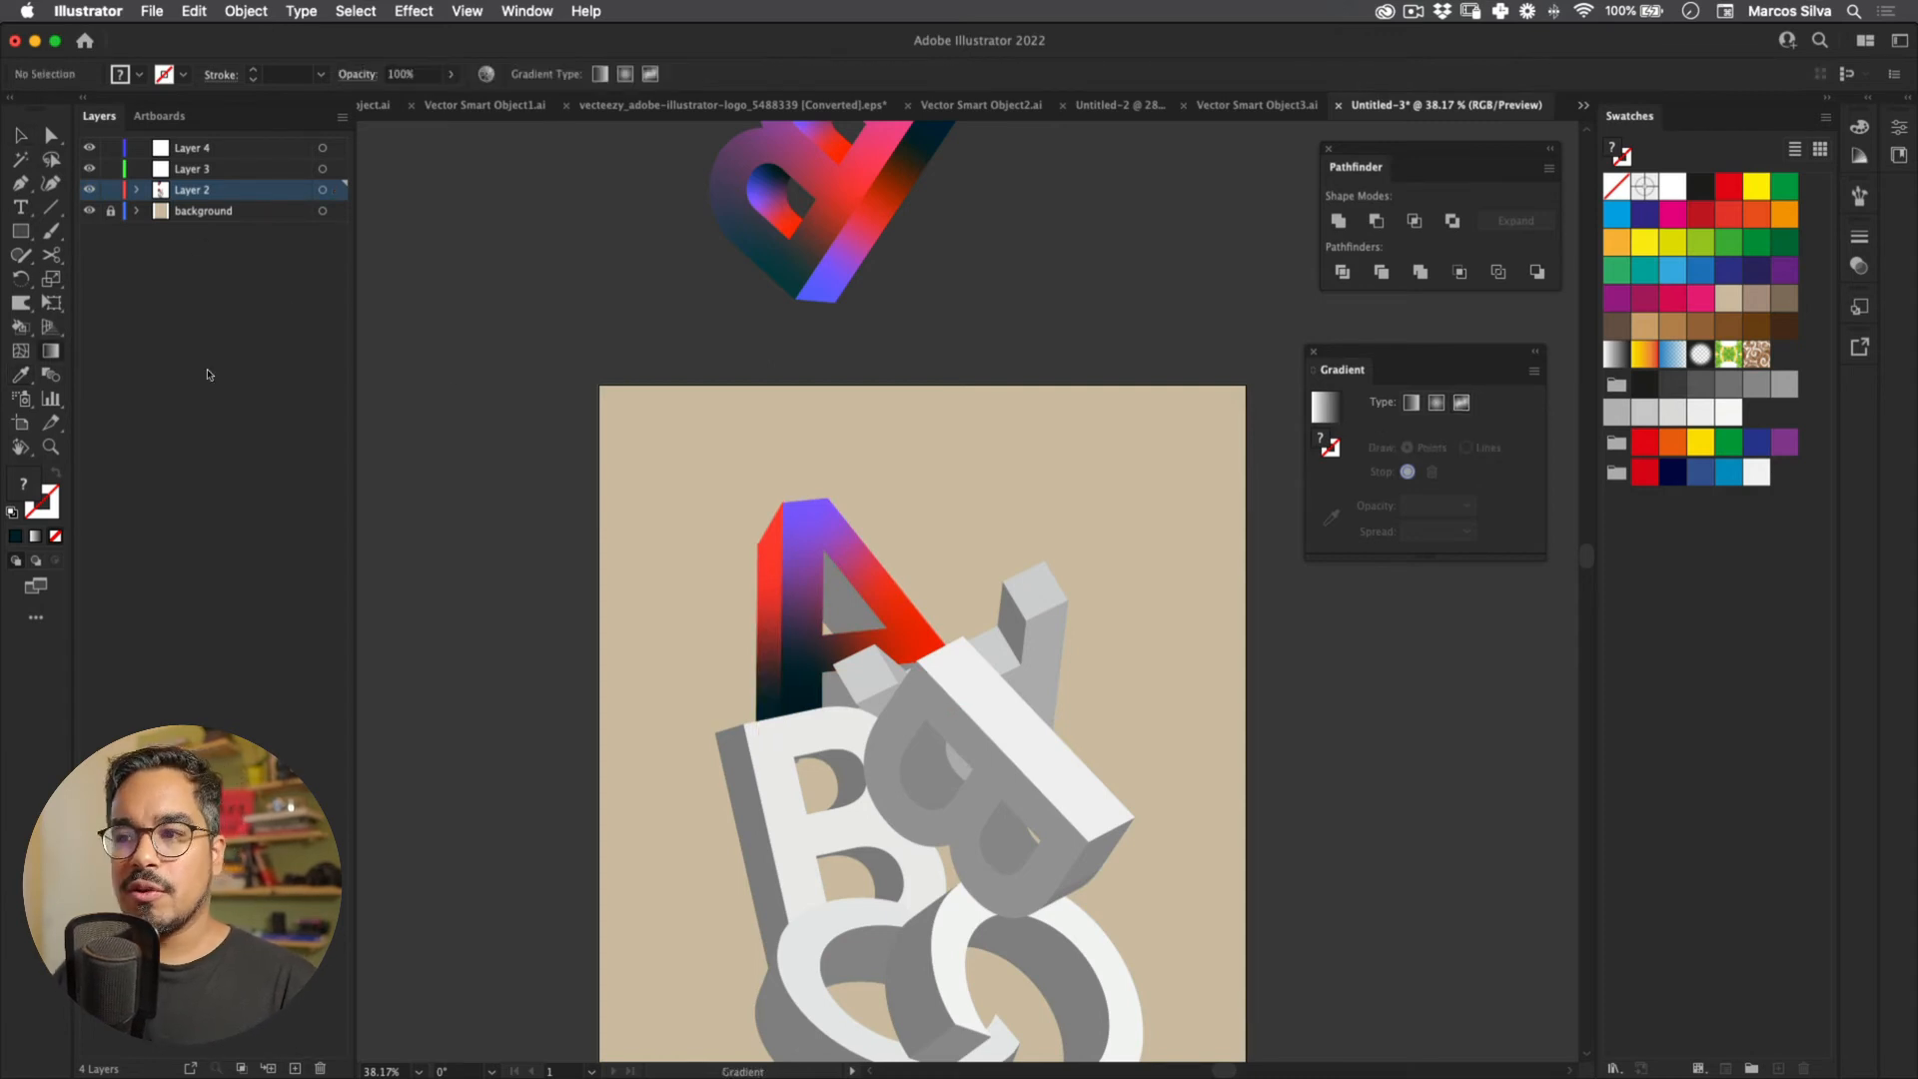
pyautogui.press('v')
pyautogui.click(769, 604)
pyautogui.click(51, 351)
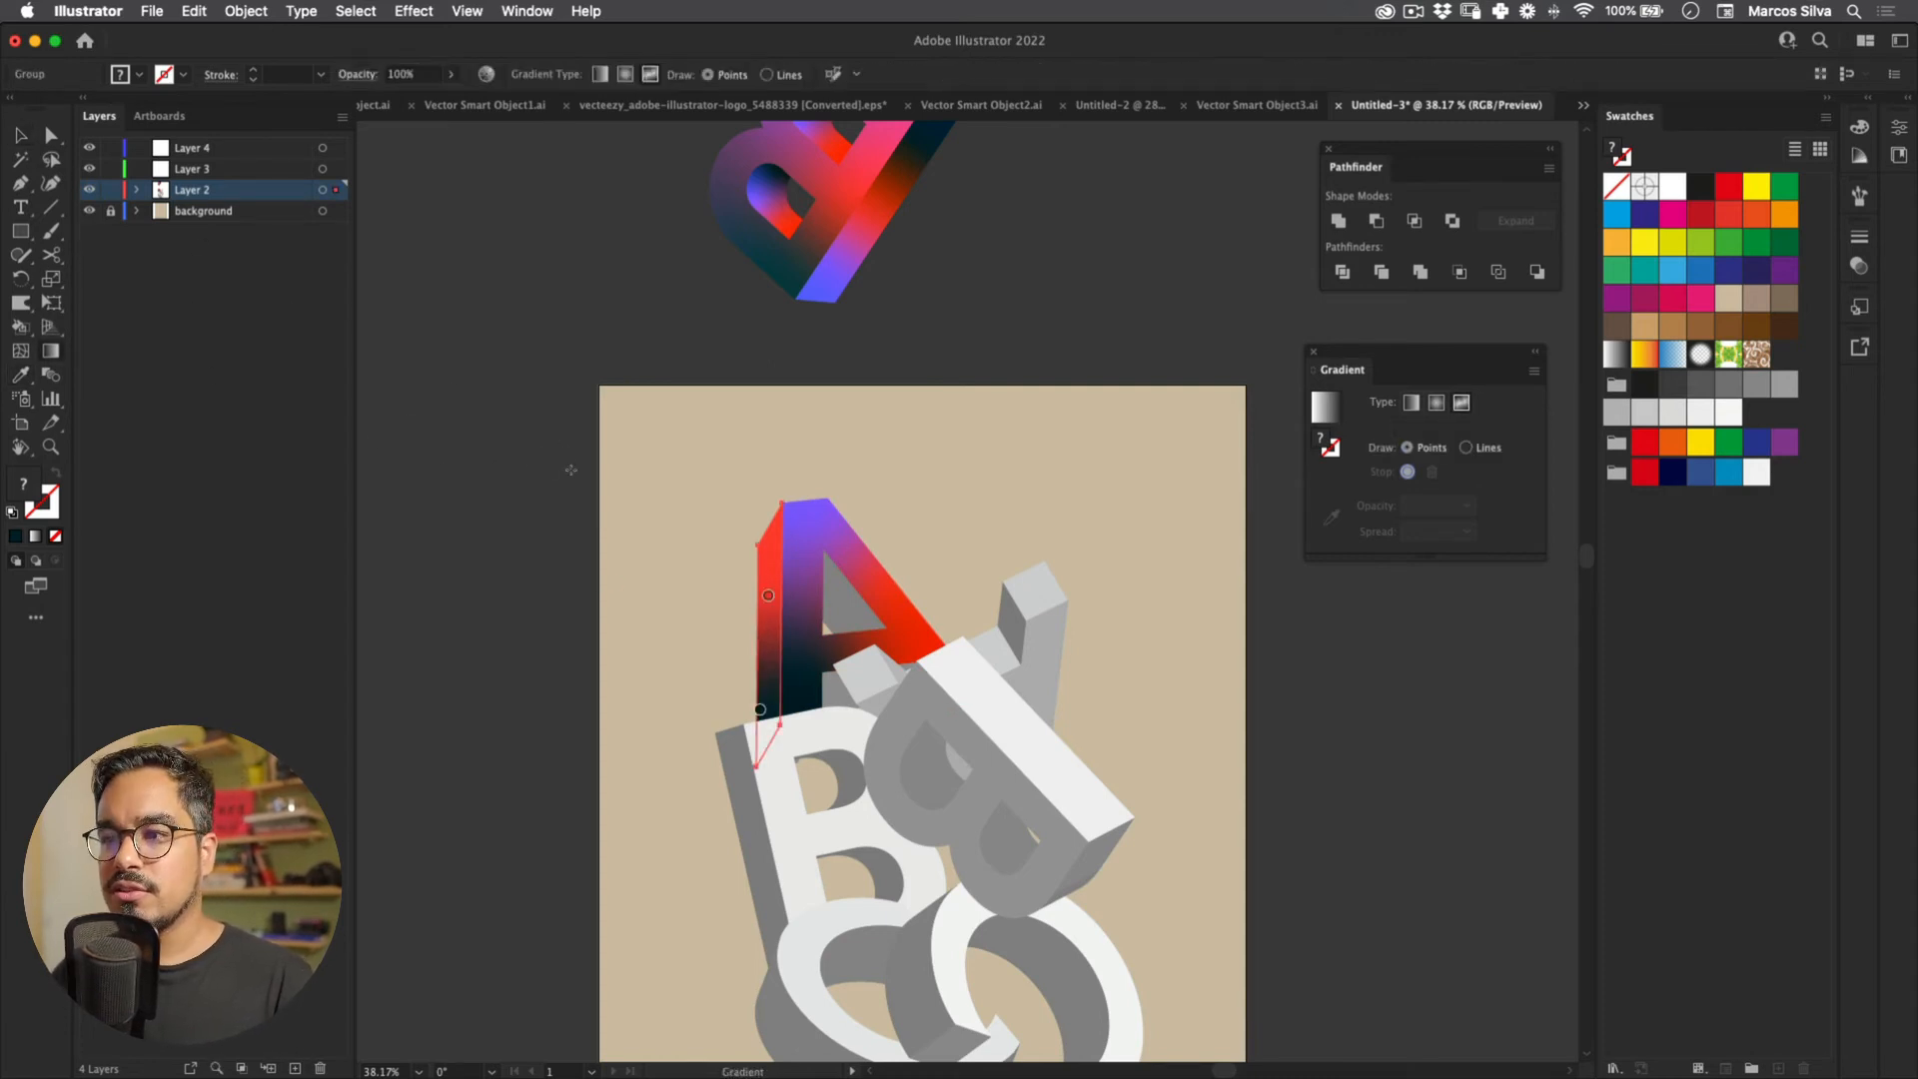
pyautogui.moveTo(760, 709); pyautogui.dragTo(767, 683)
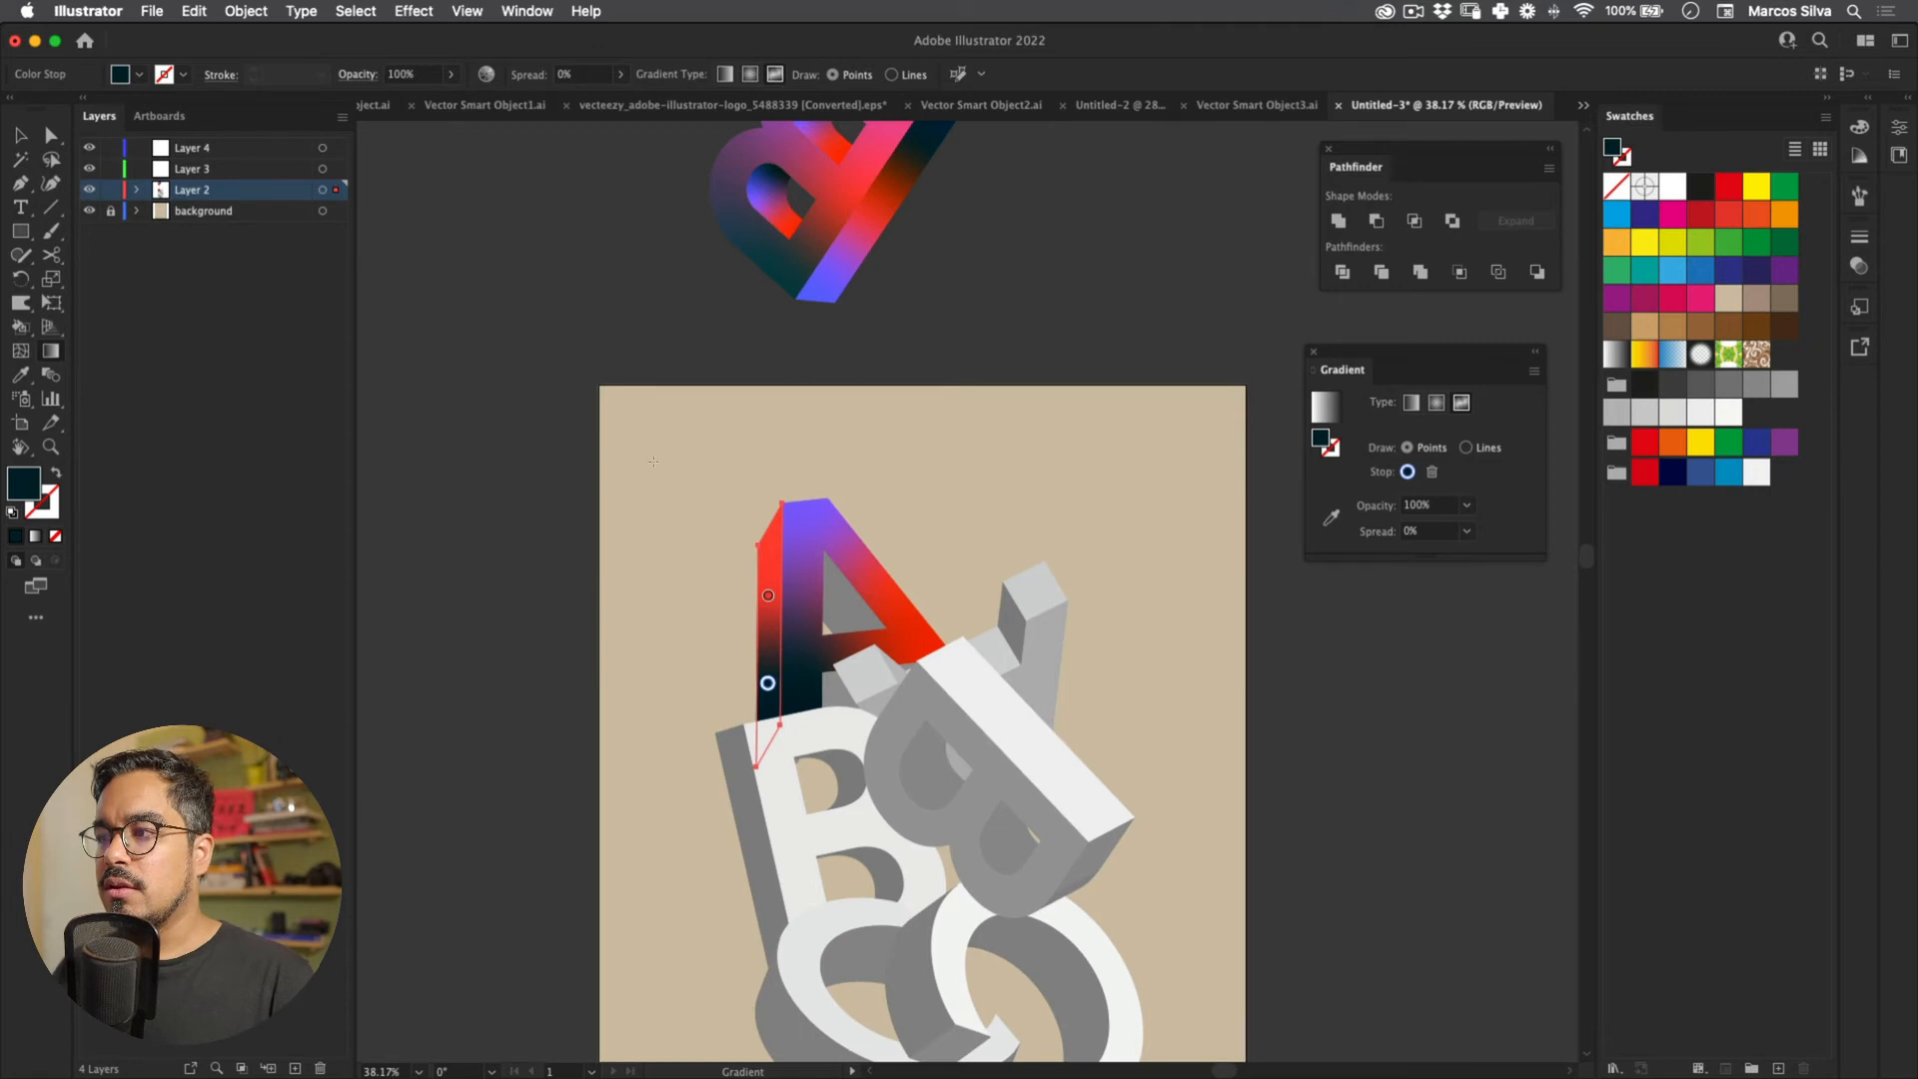
pyautogui.click(768, 626)
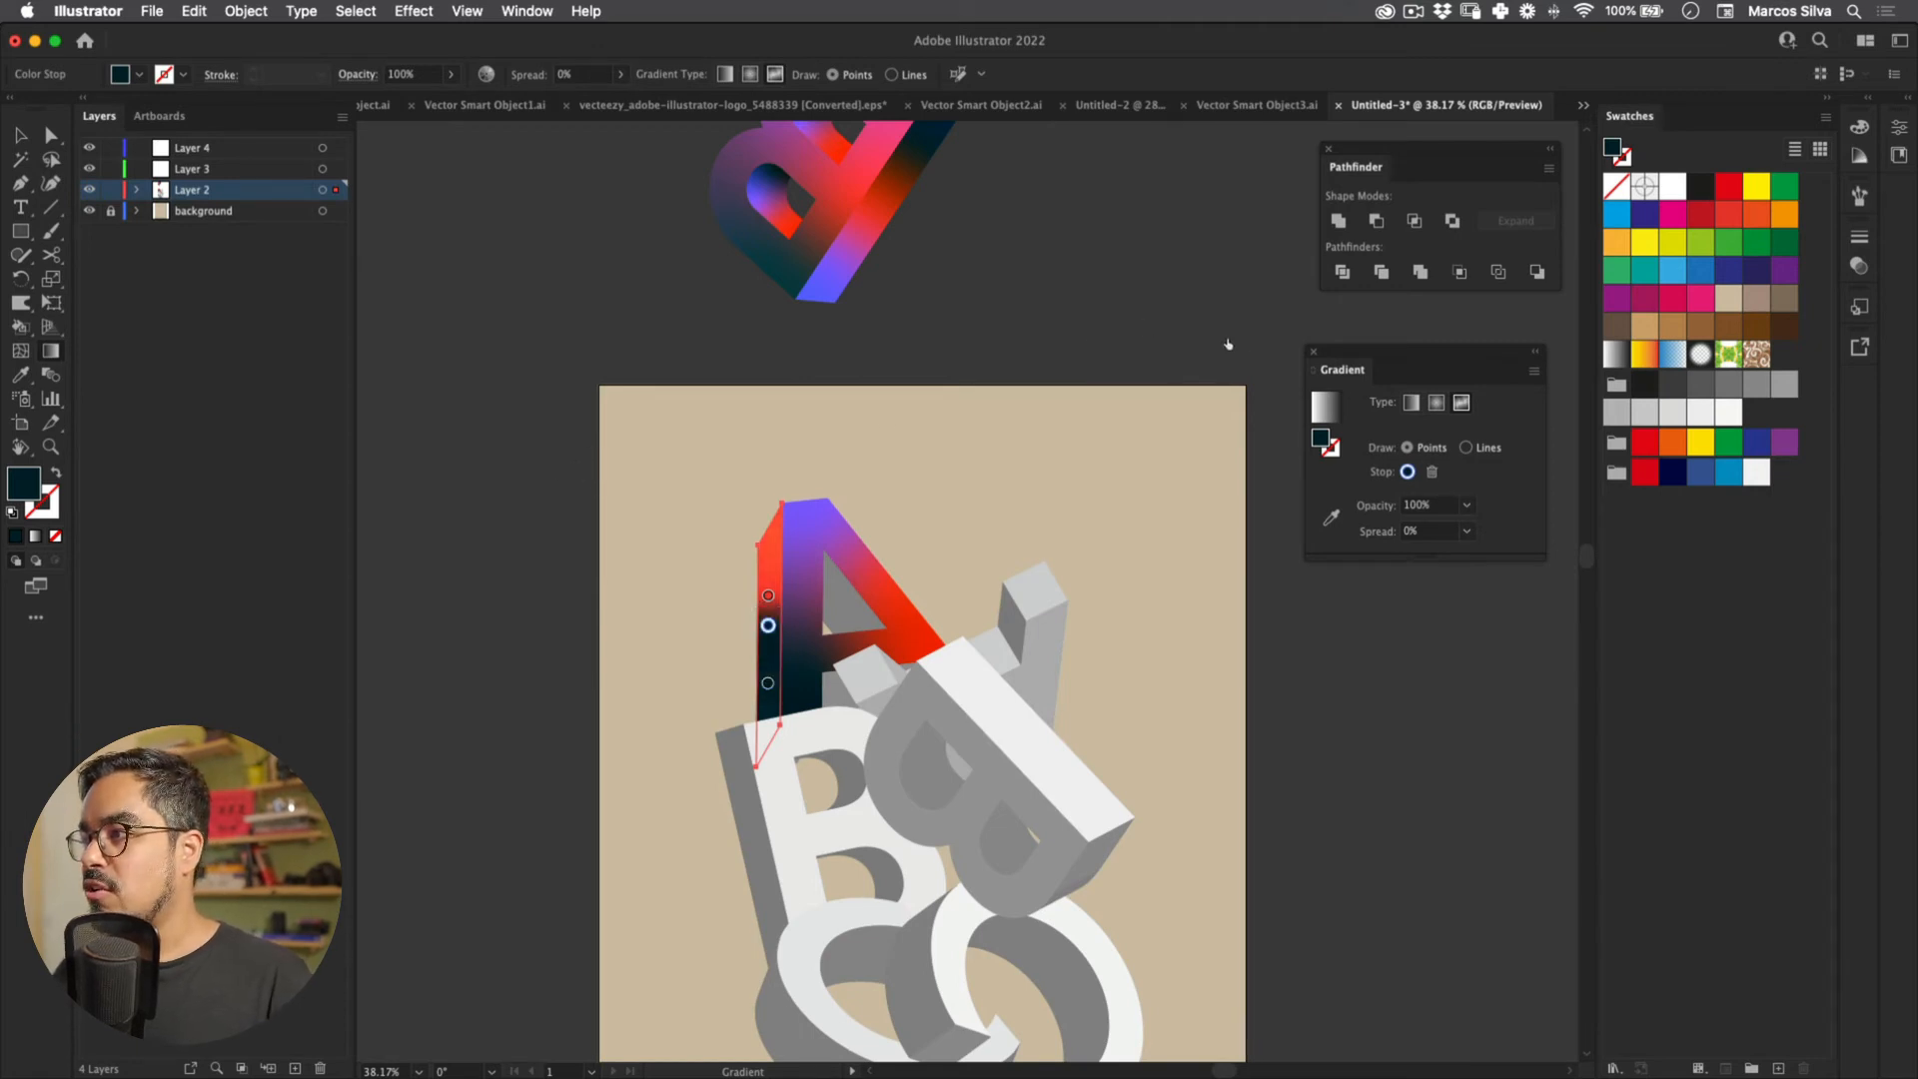
pyautogui.click(1644, 441)
pyautogui.press('a')
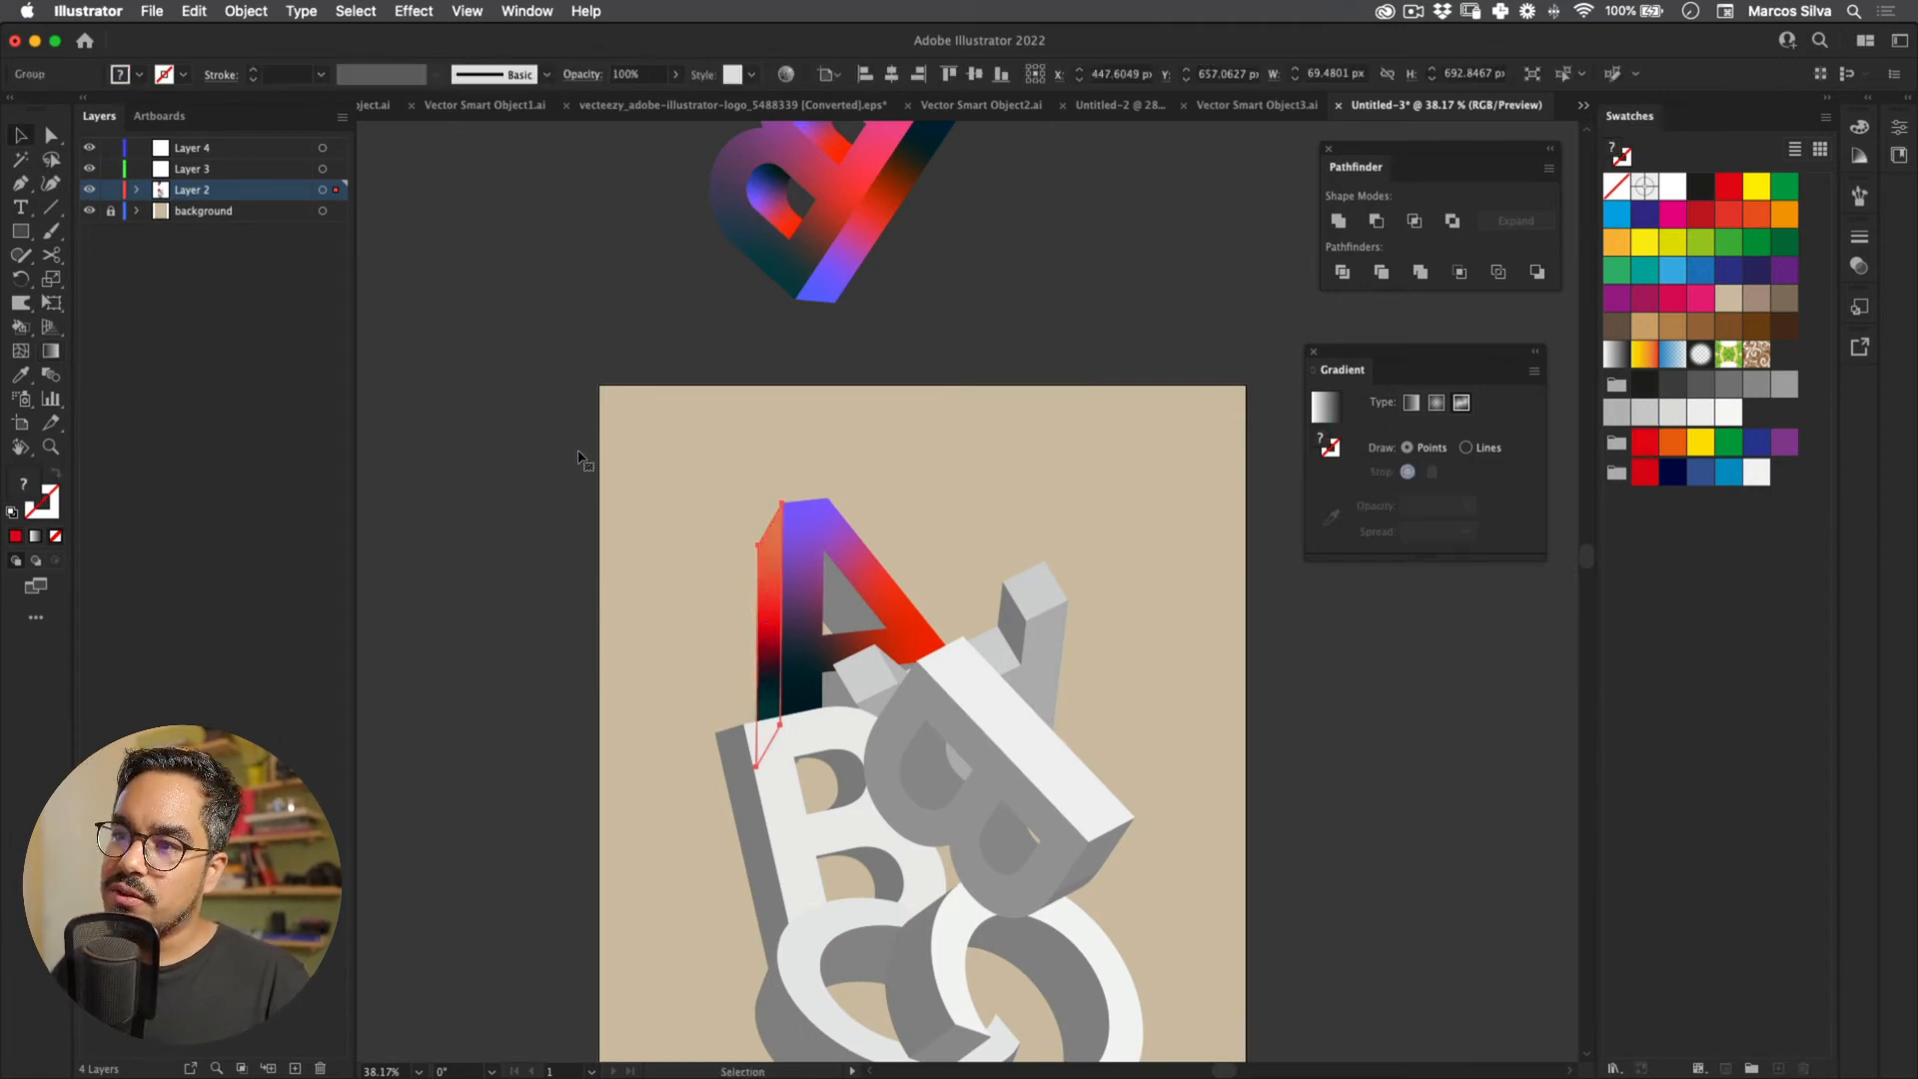
# Step: Undo the side-strip edits, restoring the navy-red-white gradient
pyautogui.press('super+z')
pyautogui.press('super+z')
pyautogui.press('super+z')
pyautogui.press('super+z')
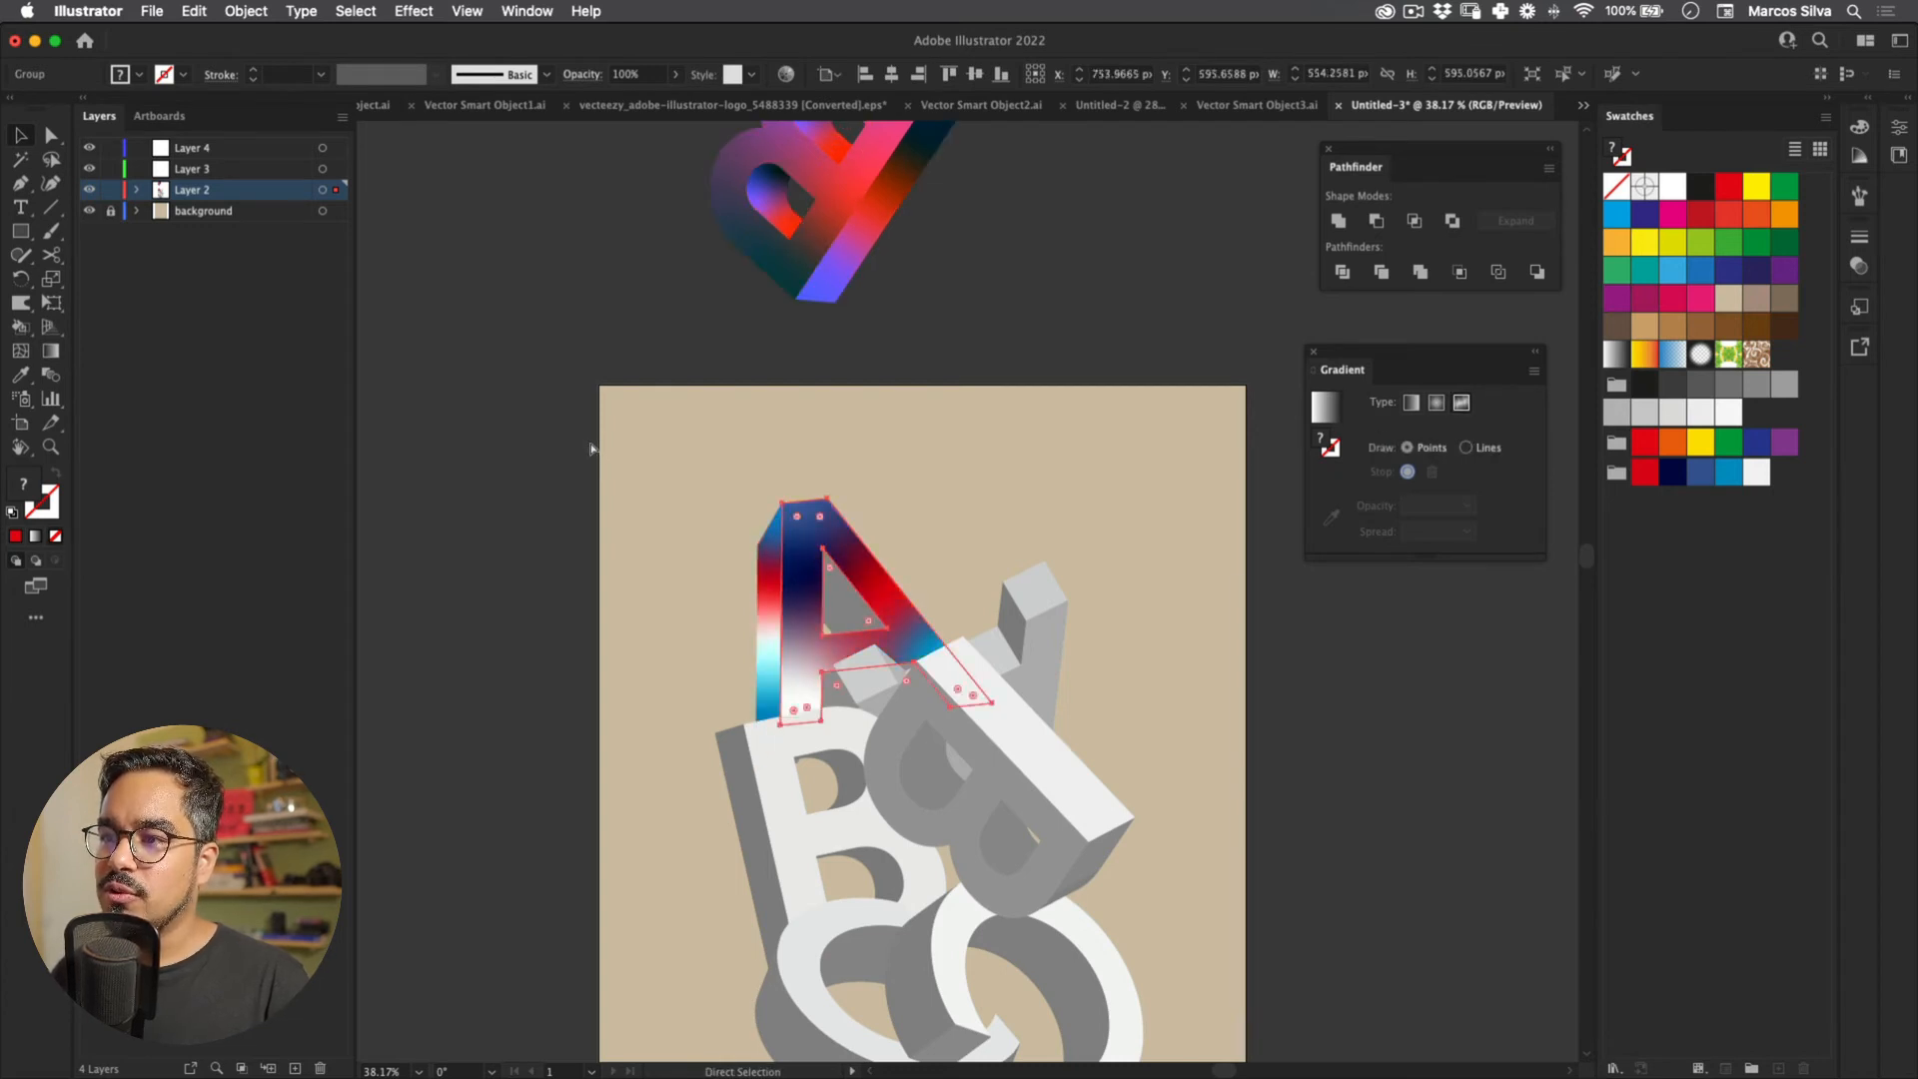
pyautogui.press('super+z')
pyautogui.press('super+z')
pyautogui.press('super+z')
pyautogui.press('super+z')
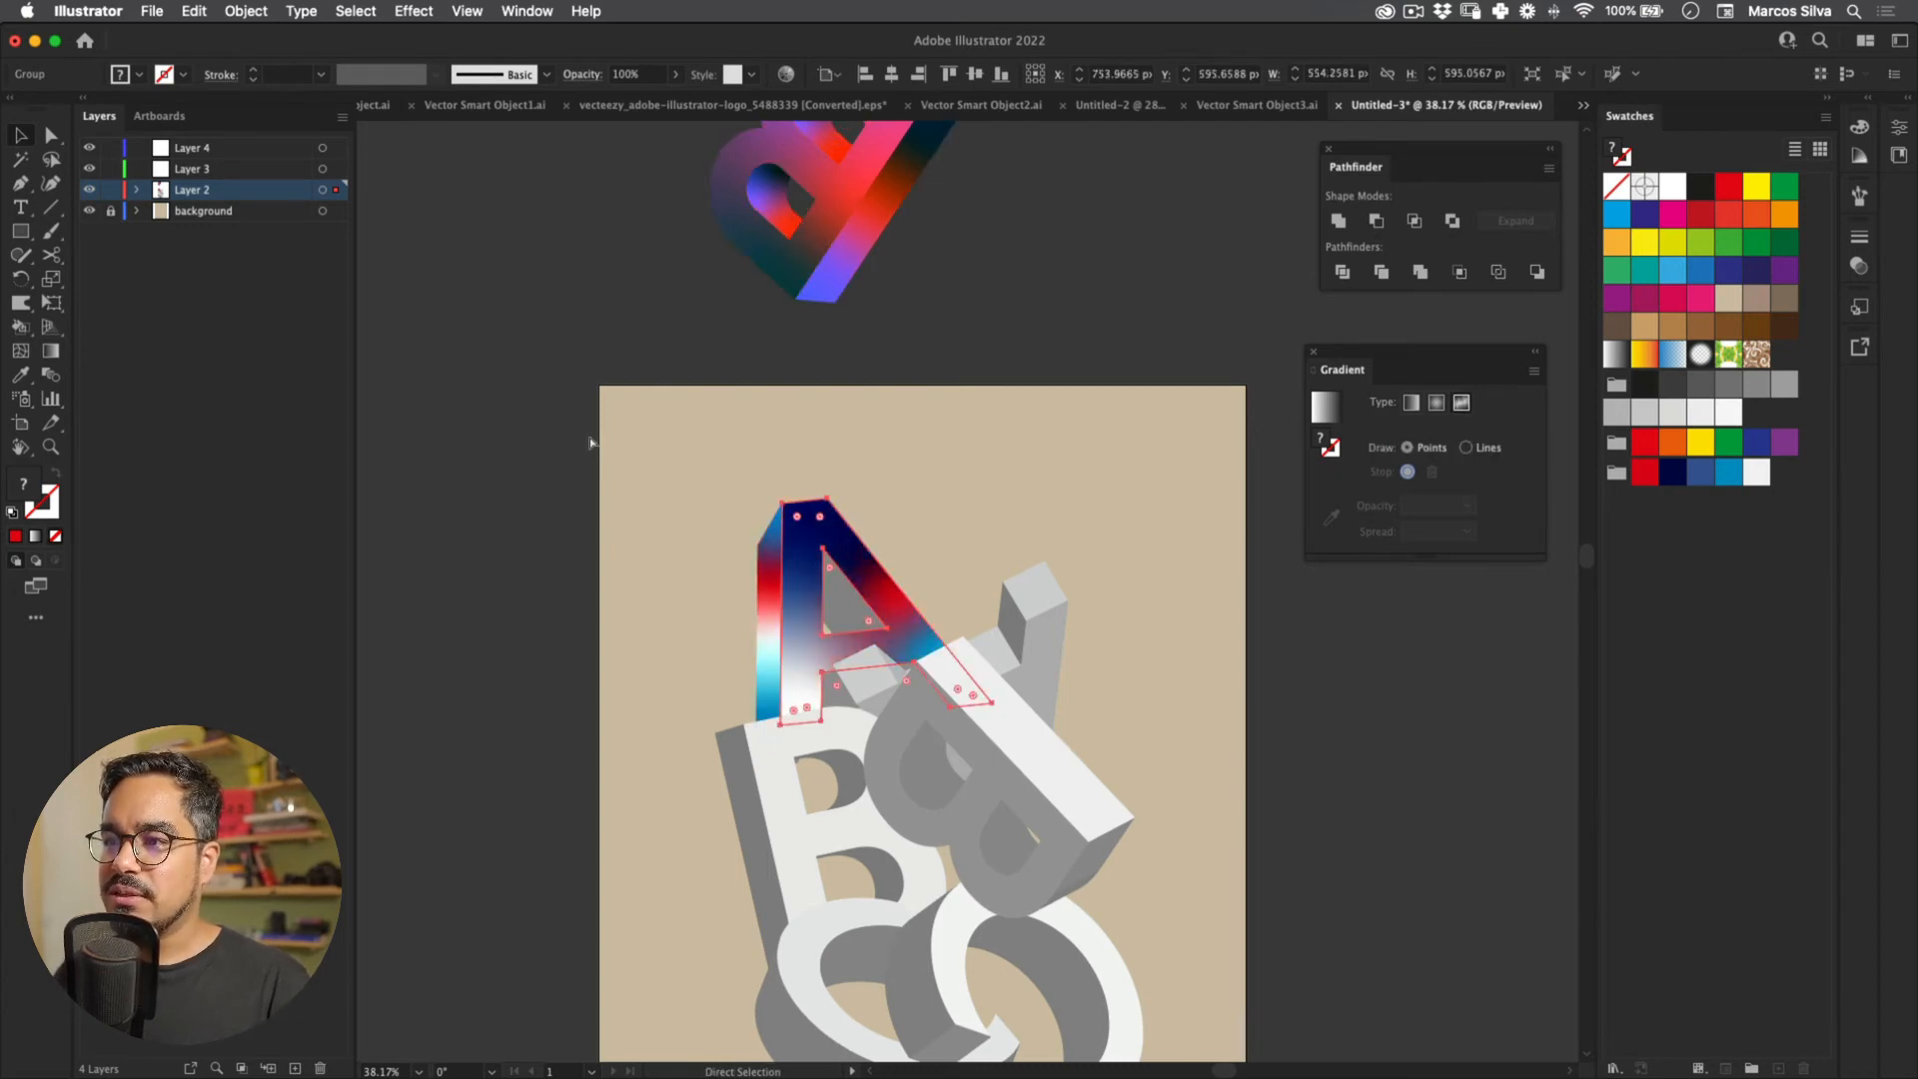
pyautogui.click(490, 471)
pyautogui.moveTo(853, 567); pyautogui.dragTo(647, 445)
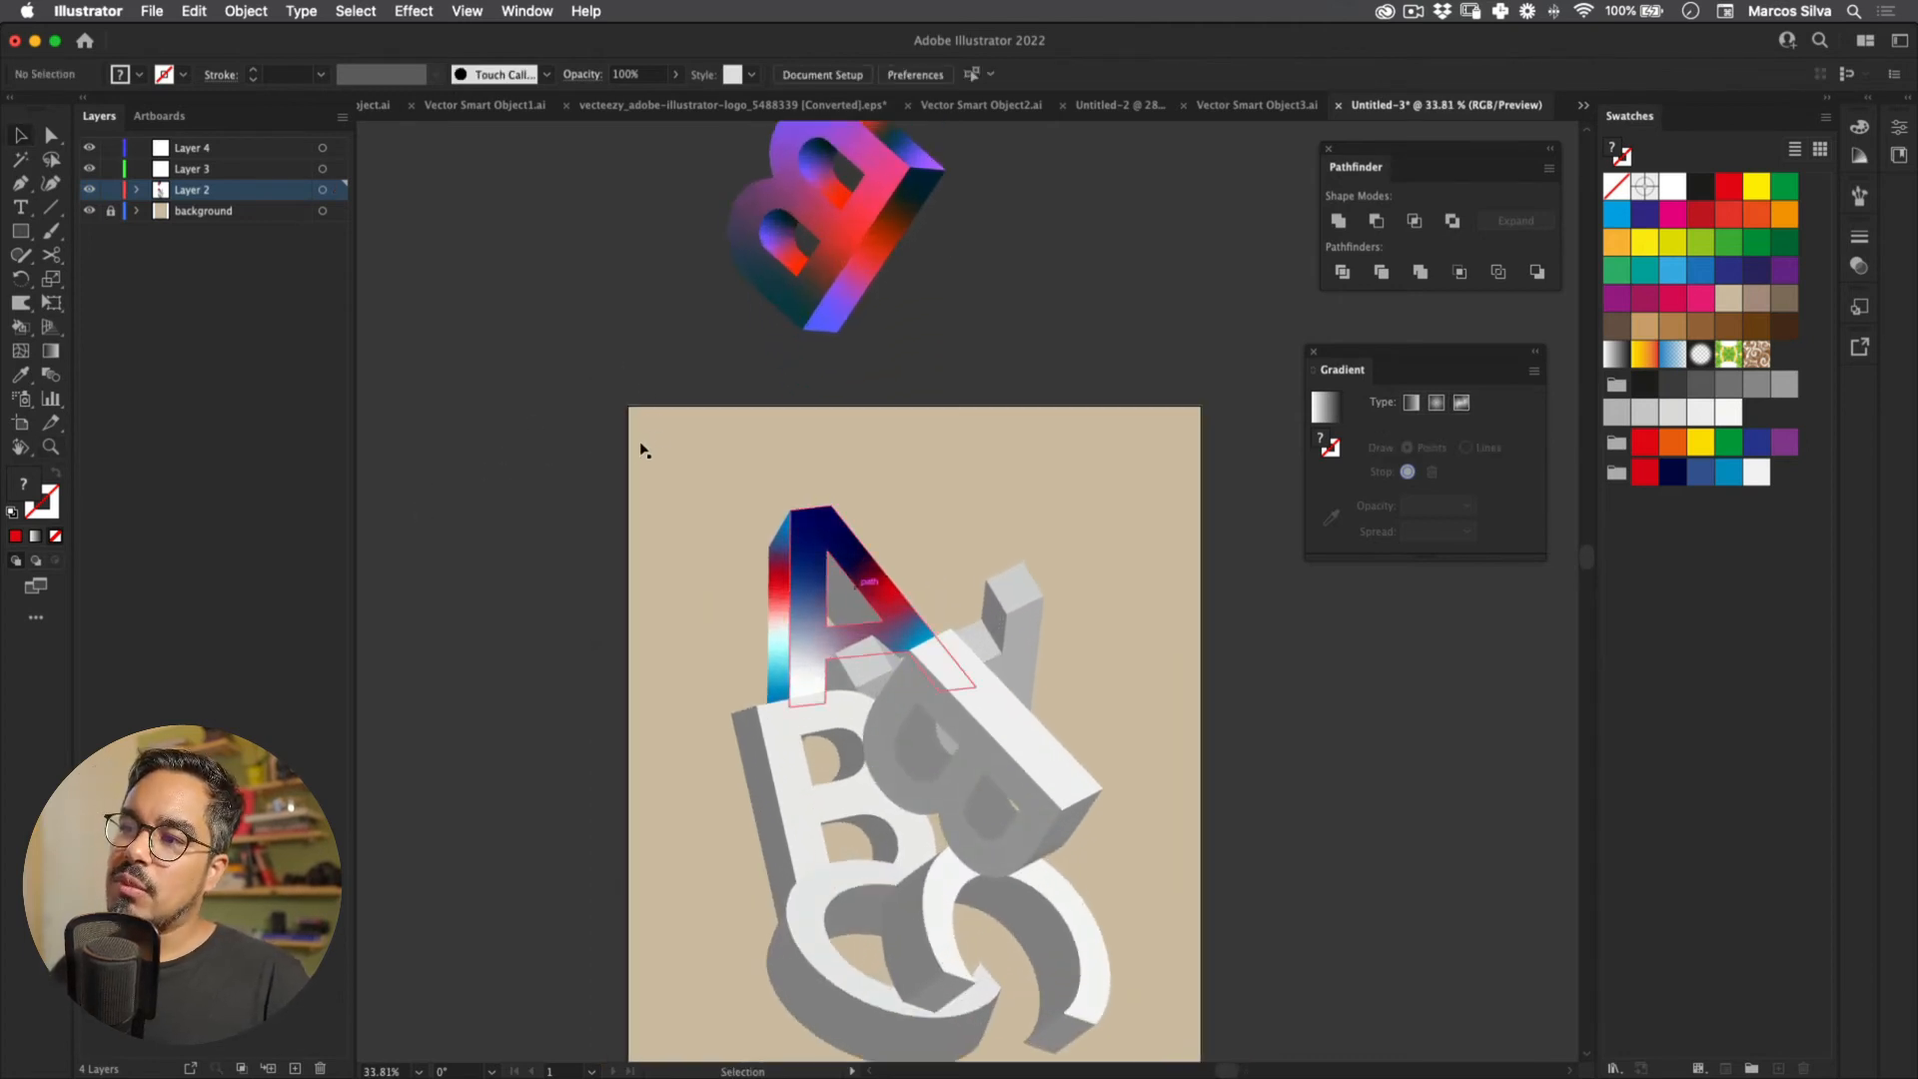
# Step: Sample the upper B's gradient onto the grey shape inside the A
pyautogui.press('super+z')
pyautogui.moveTo(605, 330); pyautogui.dragTo(620, 326)
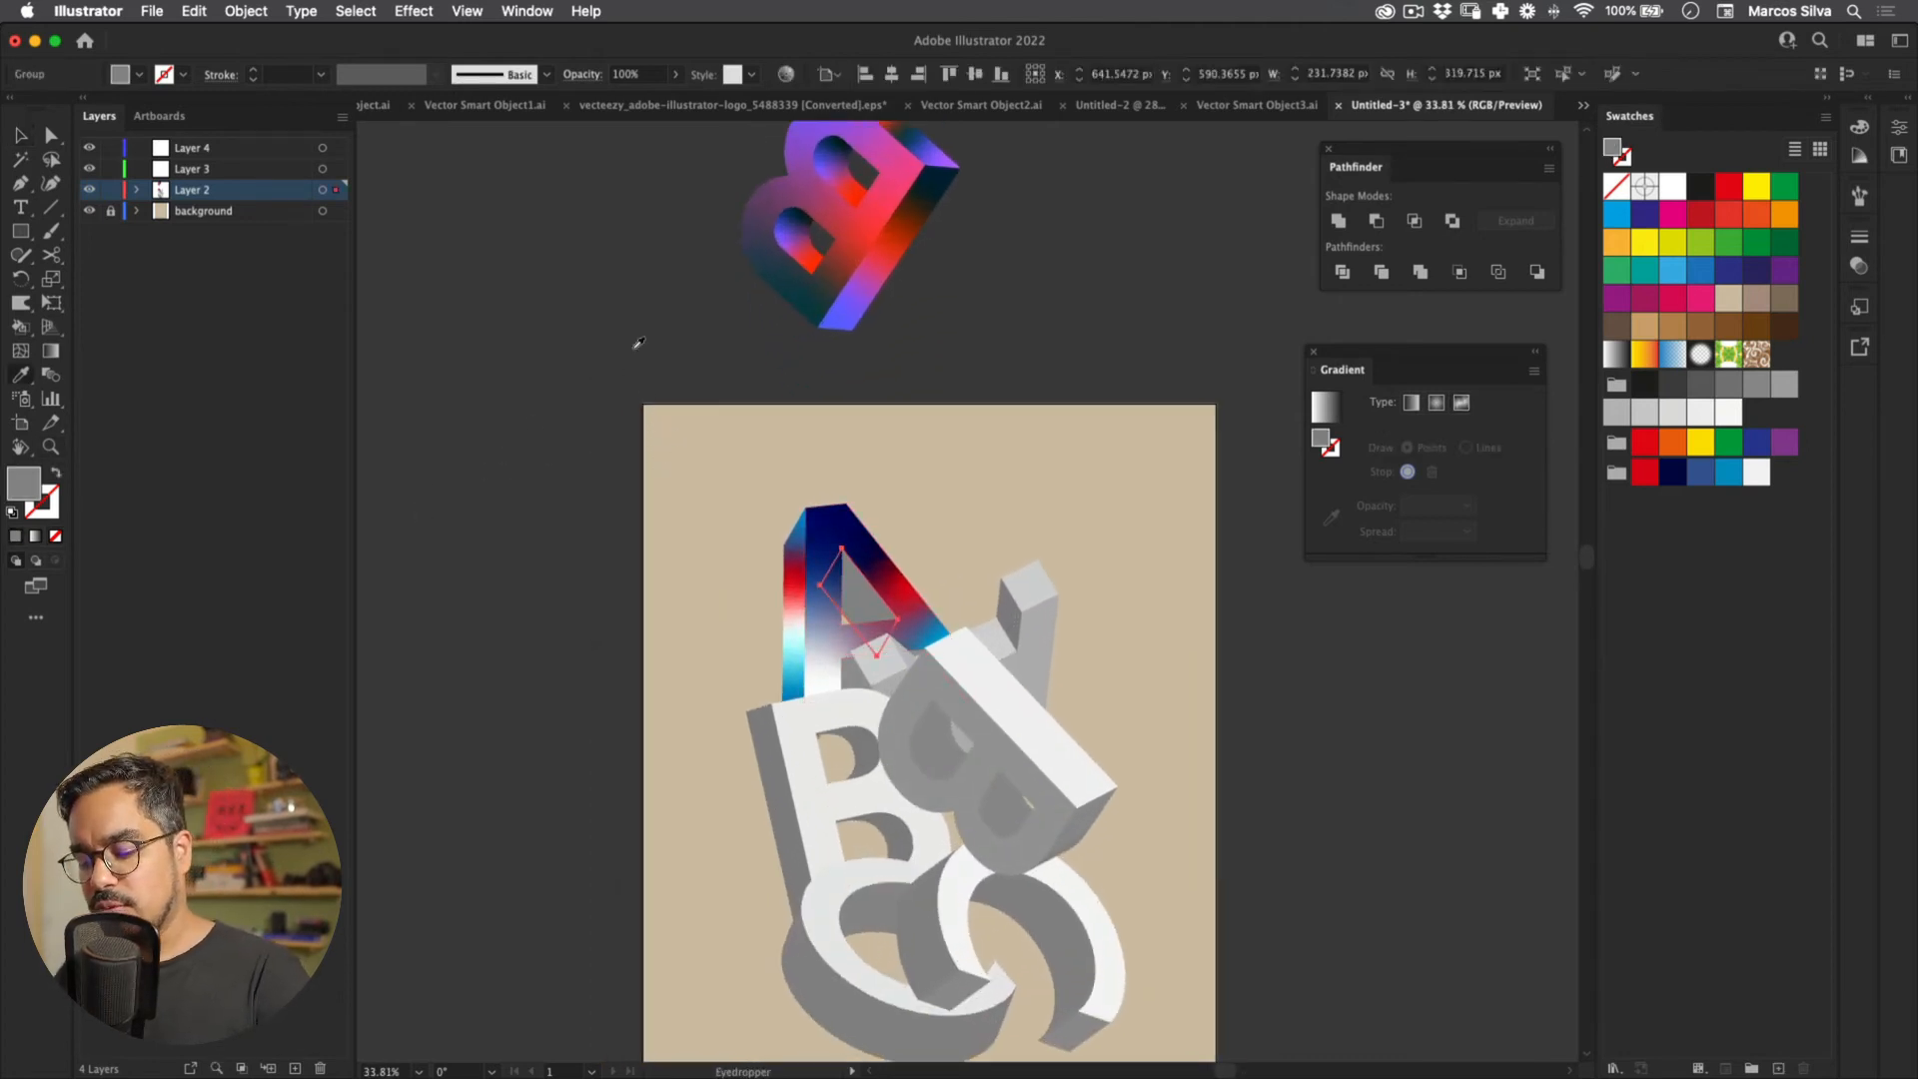
pyautogui.click(634, 137)
pyautogui.click(640, 149)
pyautogui.click(665, 195)
pyautogui.press('v')
pyautogui.click(660, 240)
# Step: Copy the upper B's purple-red gradient onto the A's face; move red up, dark point inward
pyautogui.click(656, 411)
pyautogui.press('i')
pyautogui.click(698, 148)
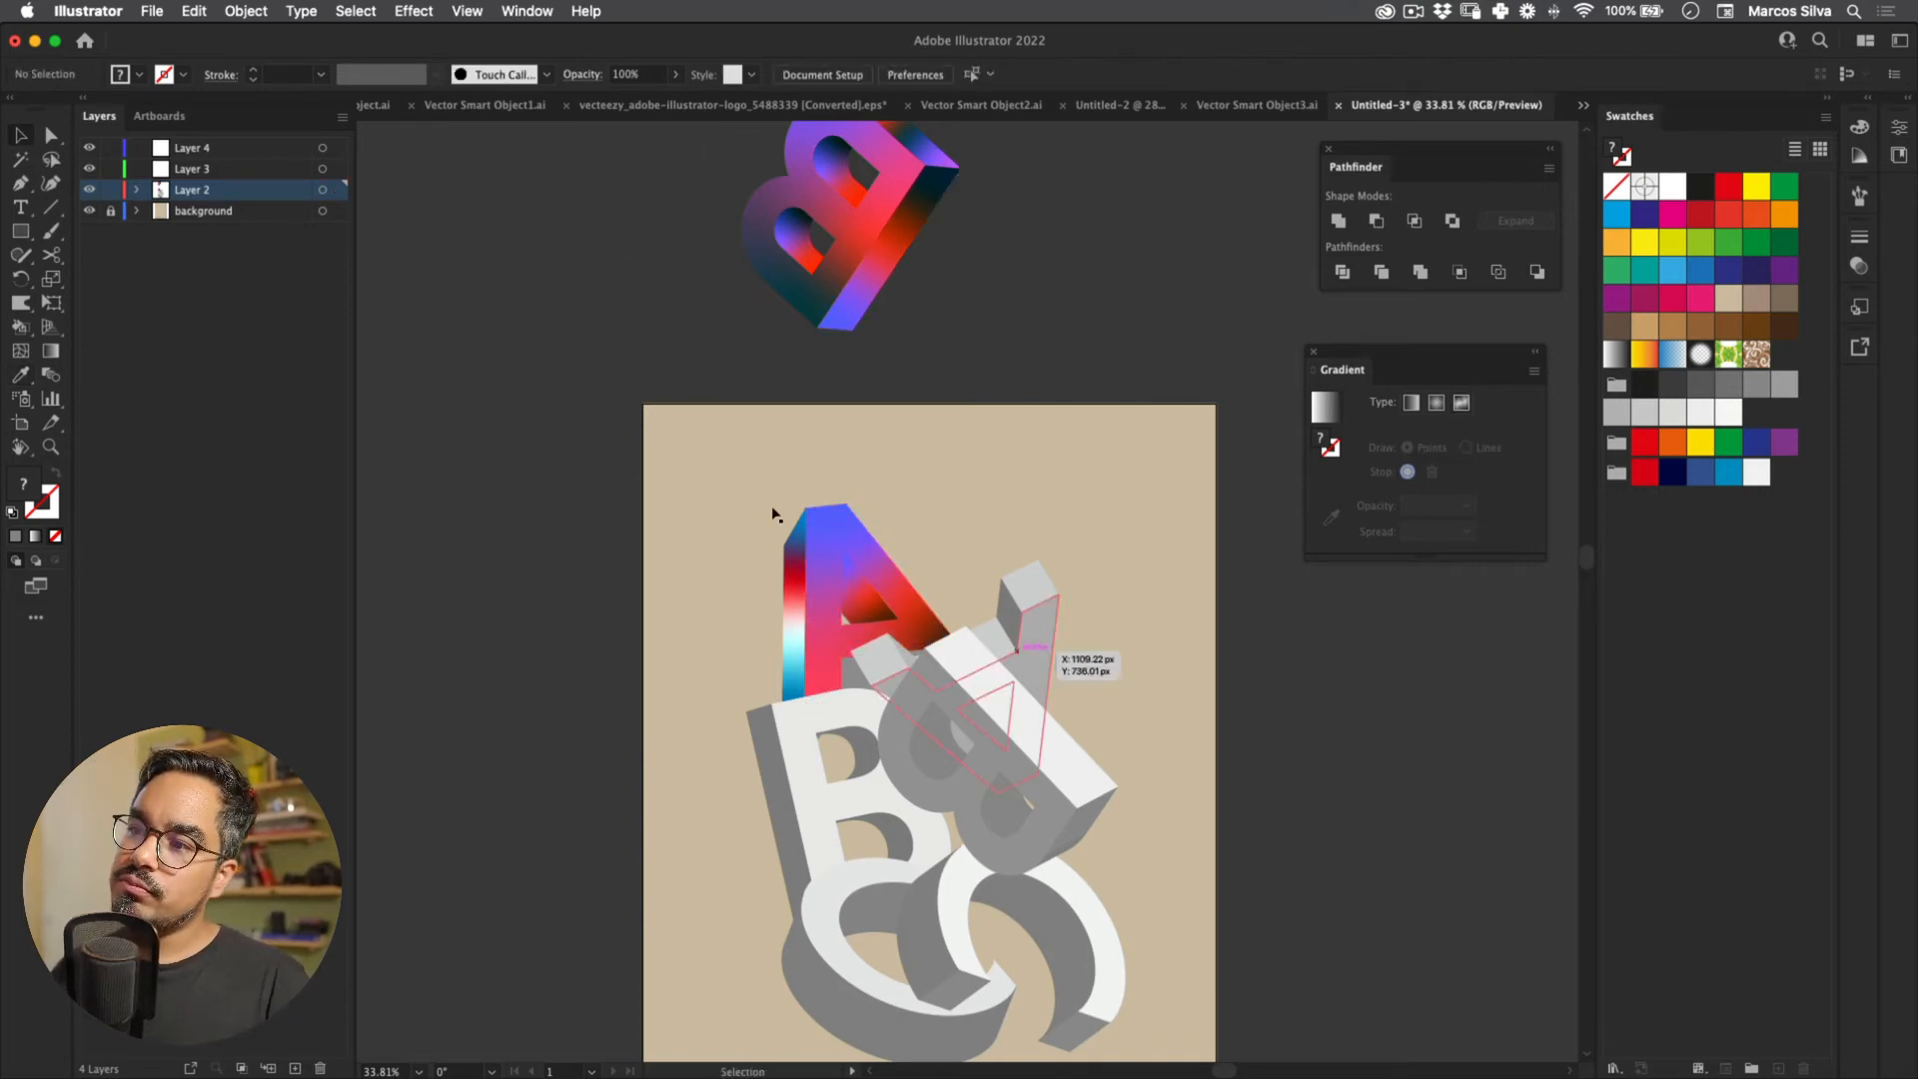
pyautogui.press('super+equal')
pyautogui.moveTo(616, 357)
pyautogui.mouseDown()
pyautogui.moveTo(662, 476)
pyautogui.moveTo(623, 587)
pyautogui.mouseUp()
pyautogui.moveTo(703, 527); pyautogui.dragTo(645, 452)
pyautogui.moveTo(746, 602); pyautogui.dragTo(709, 533)
# Step: Eyedropper the front's dark-to-purple gradient onto the A's left side strip and raise its colour point
pyautogui.press('v')
pyautogui.click(403, 357)
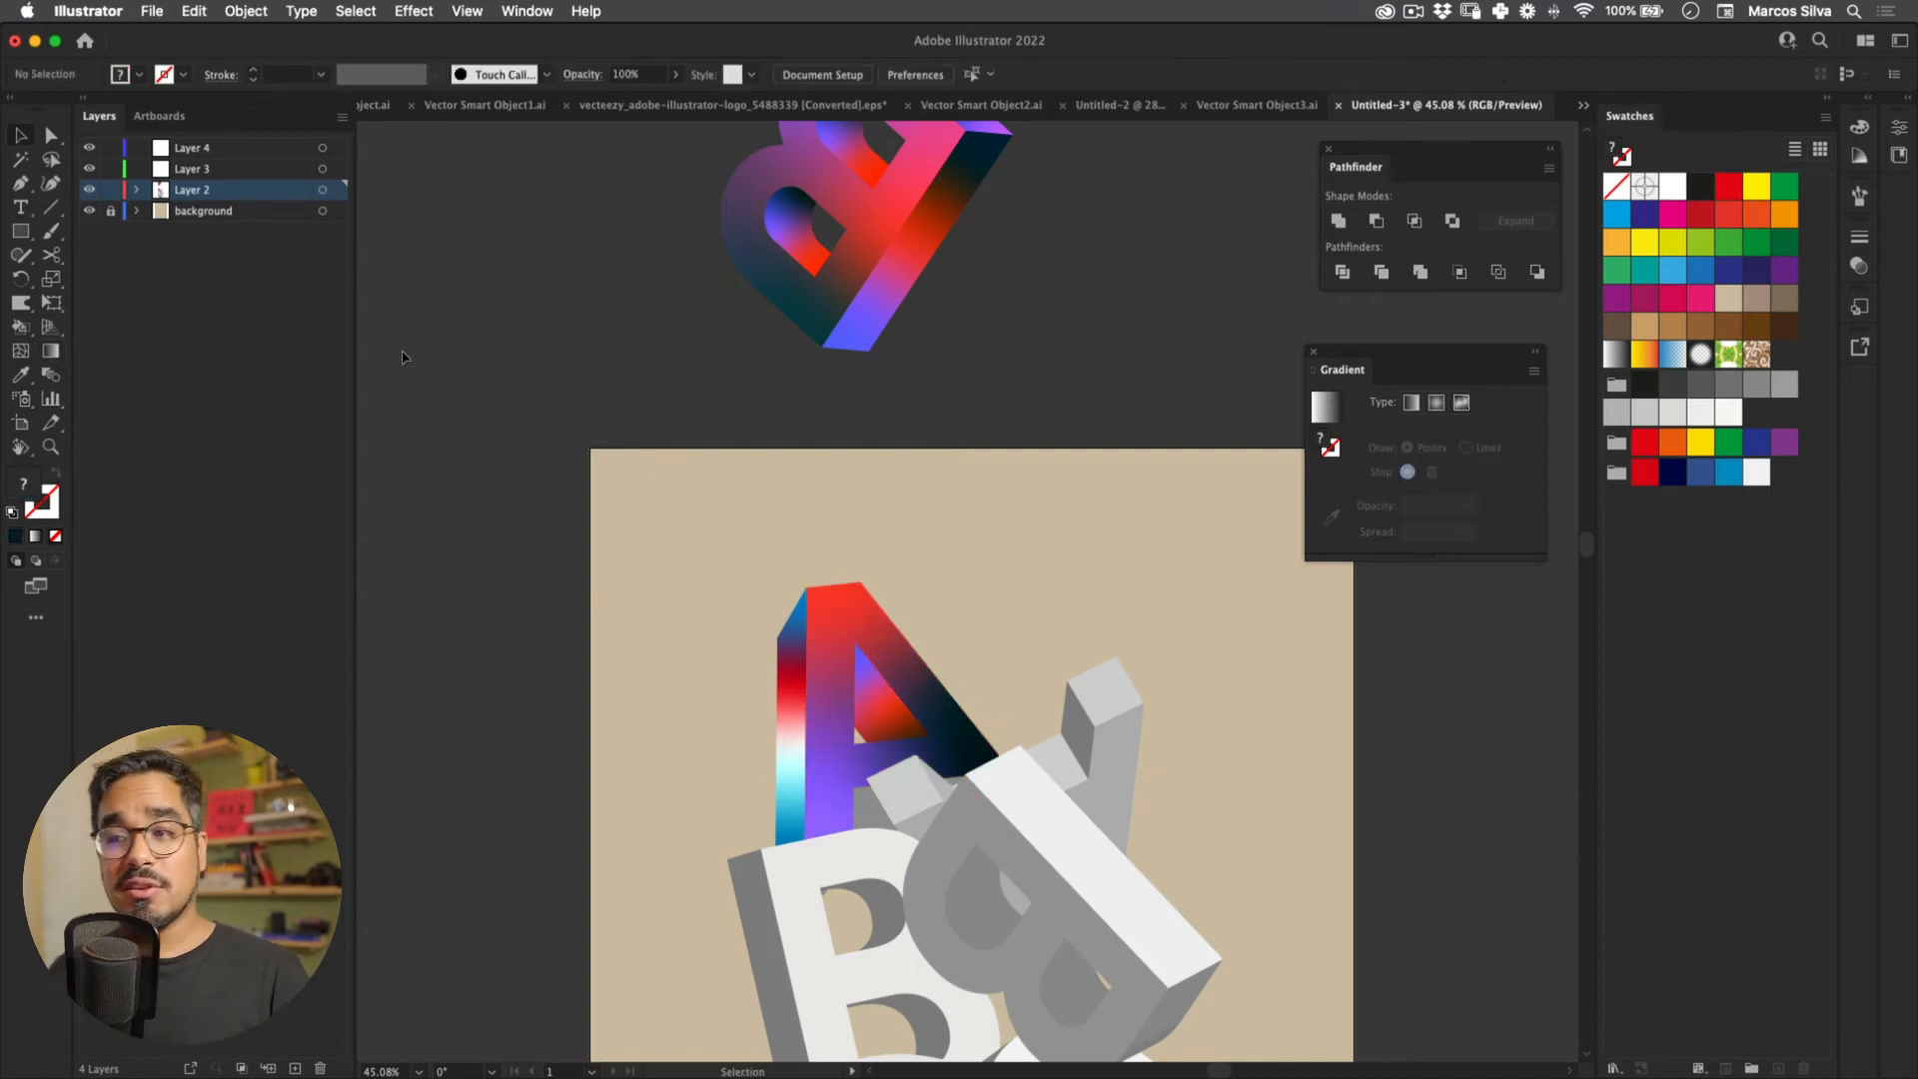
pyautogui.scroll(-3, 561, 521)
pyautogui.click(587, 377)
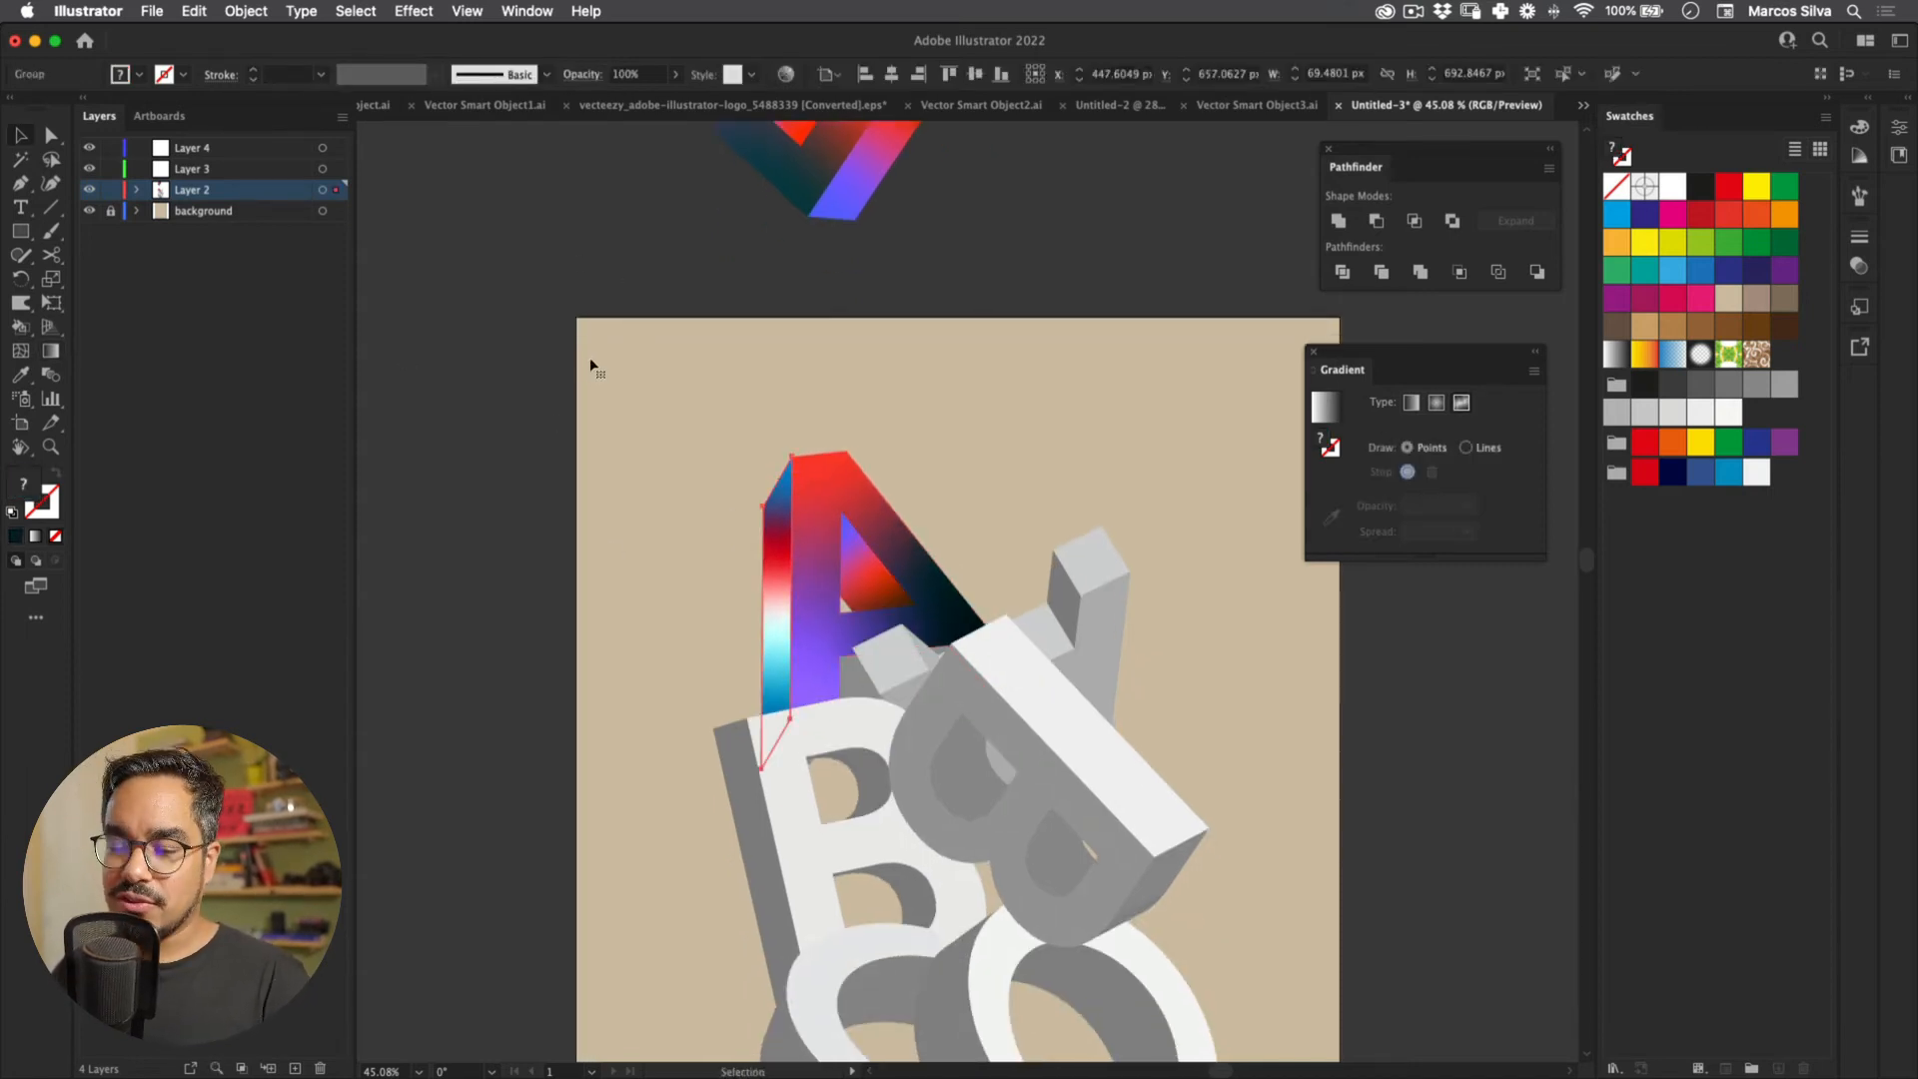
pyautogui.click(631, 356)
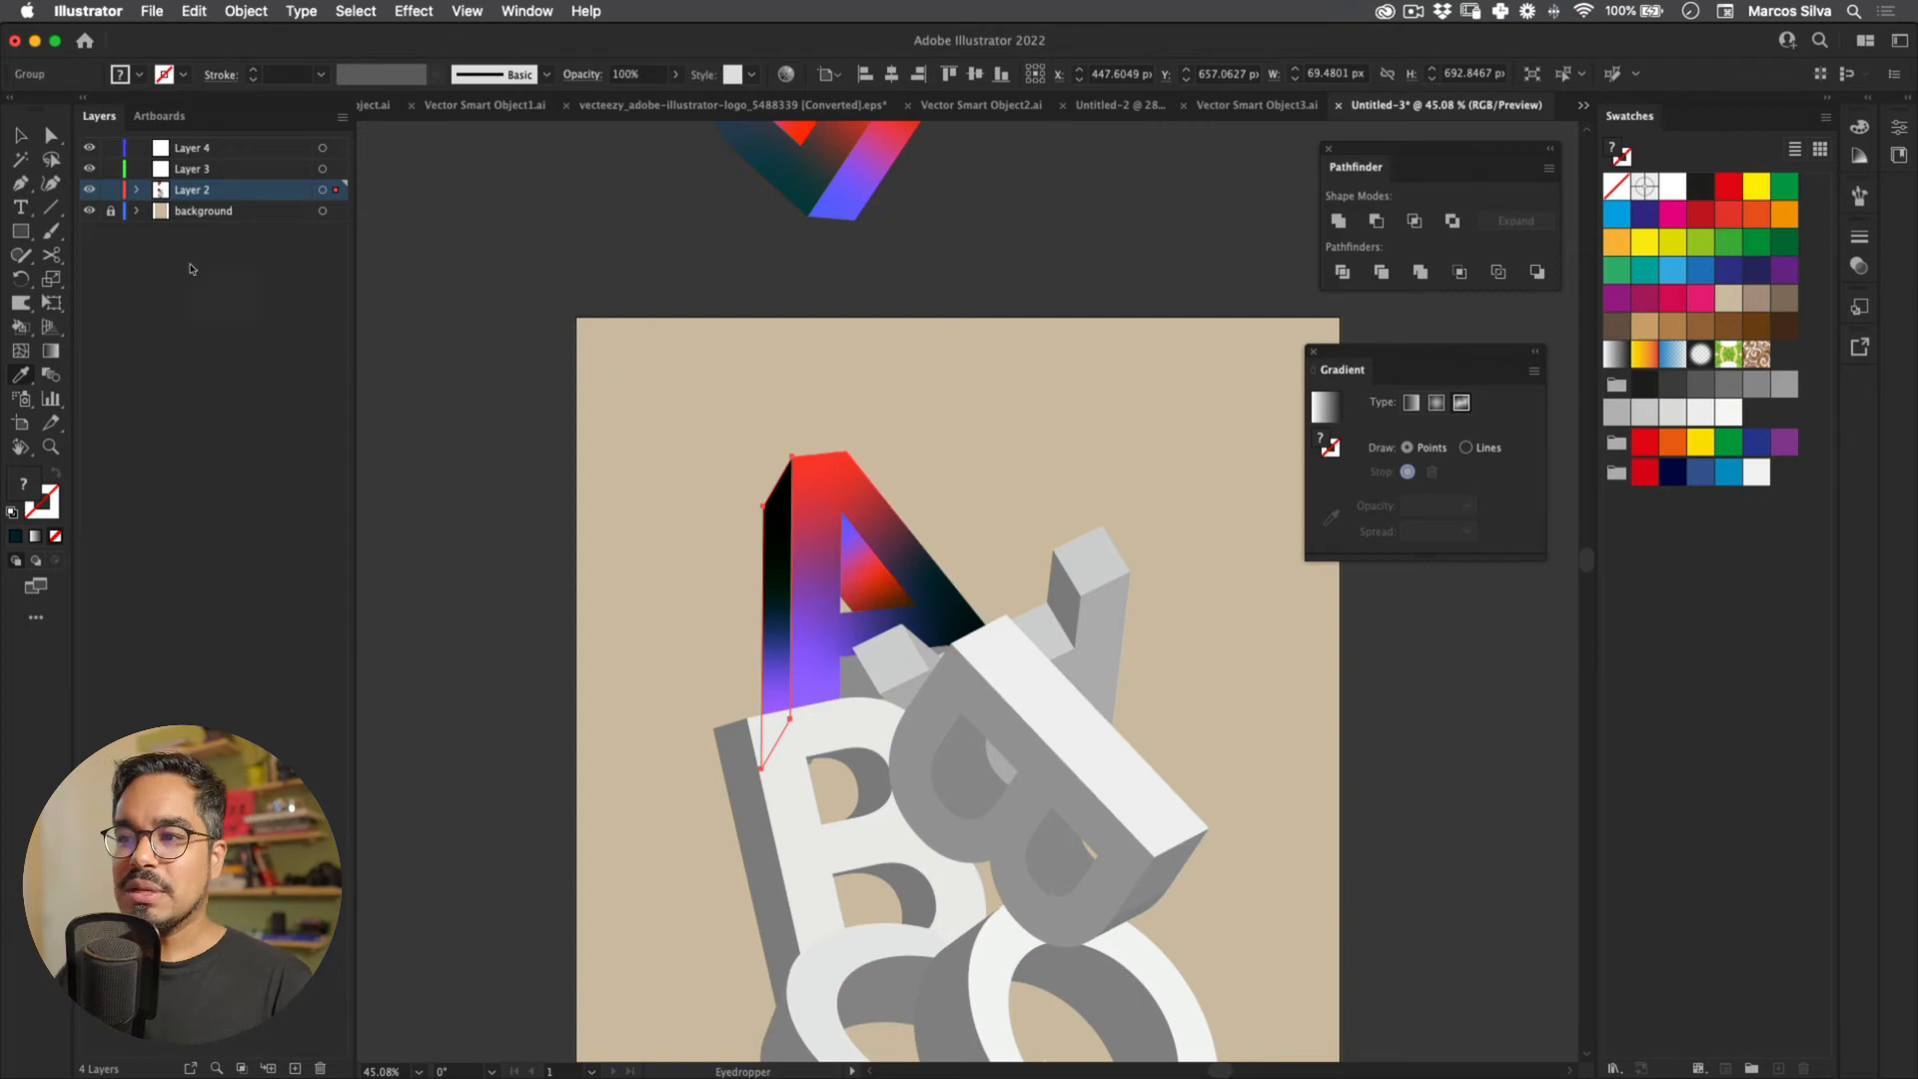
pyautogui.press('g')
pyautogui.moveTo(592, 460); pyautogui.dragTo(587, 400)
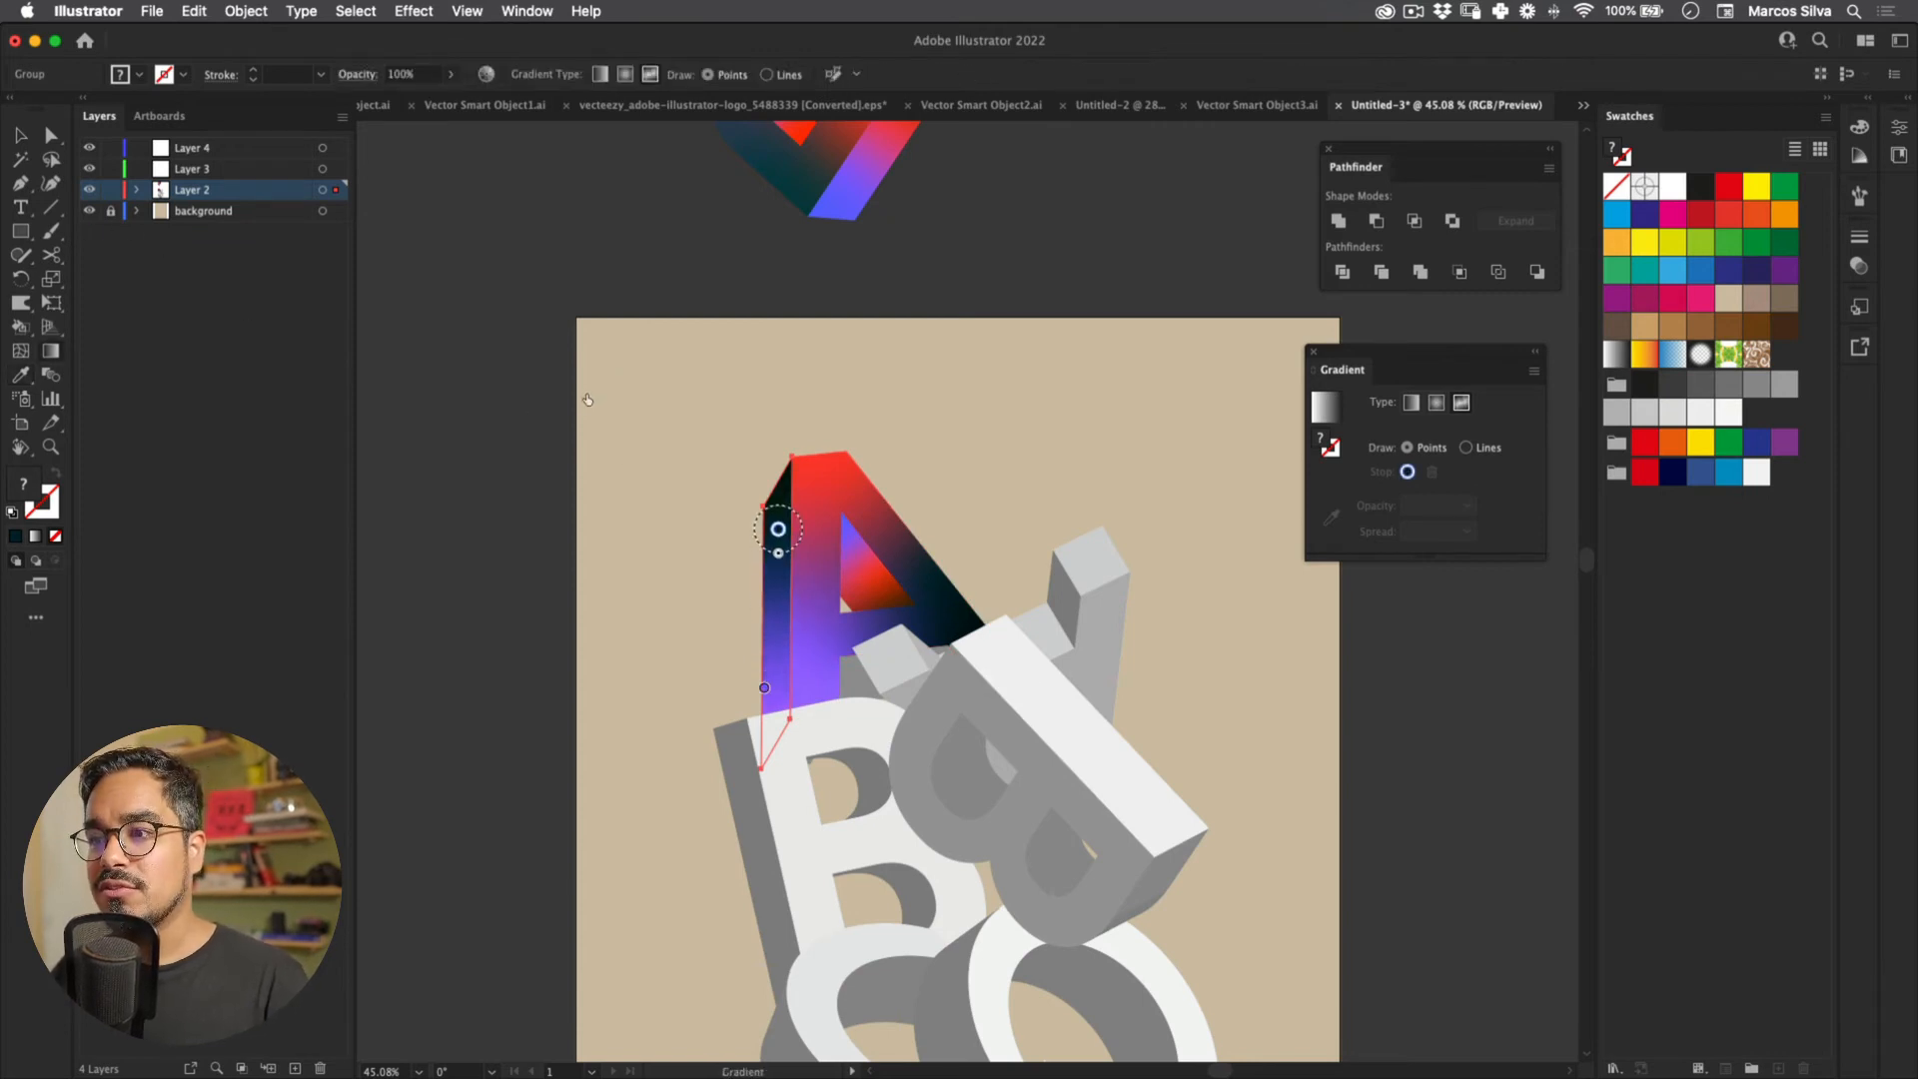
pyautogui.press('v')
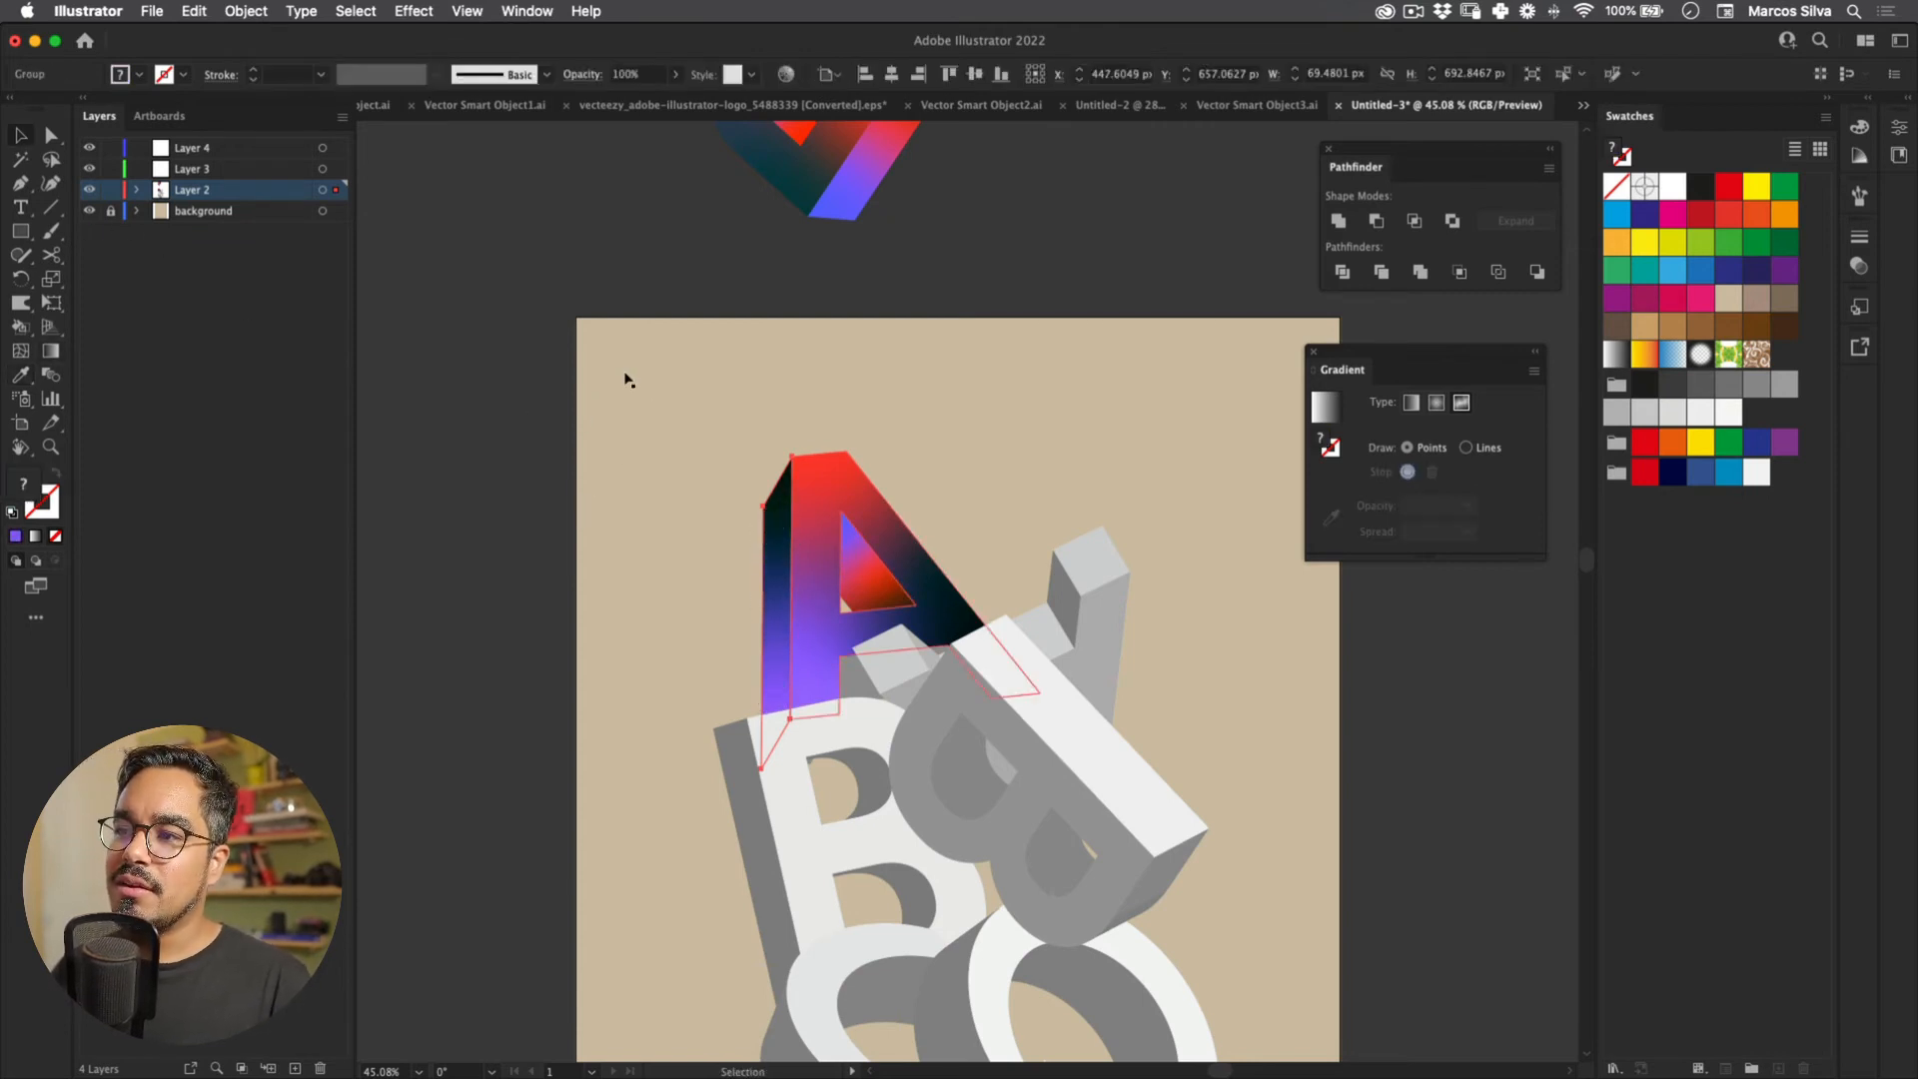
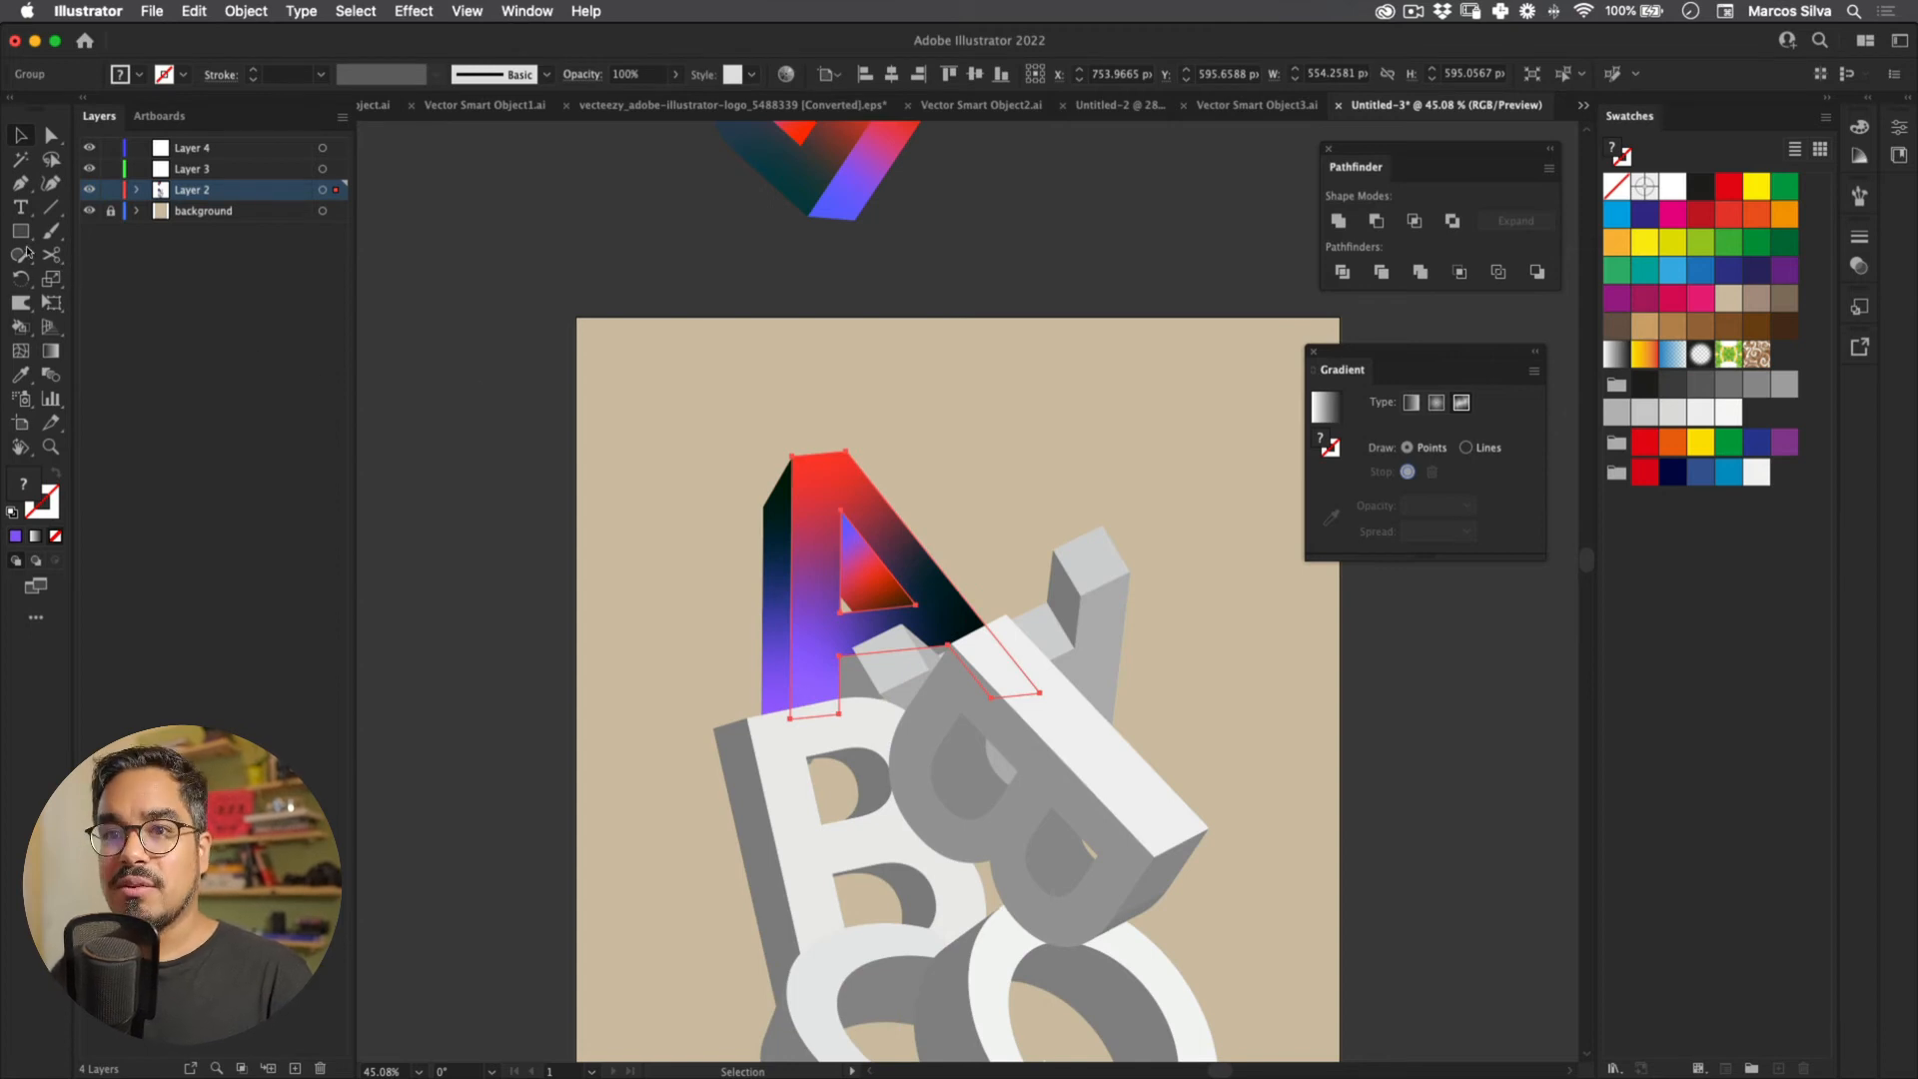
# Step: Drag the A gradient's red, dark teal and violet stop colours into the Swatches panel as new swatches
pyautogui.press('g')
pyautogui.doubleClick(845, 476)
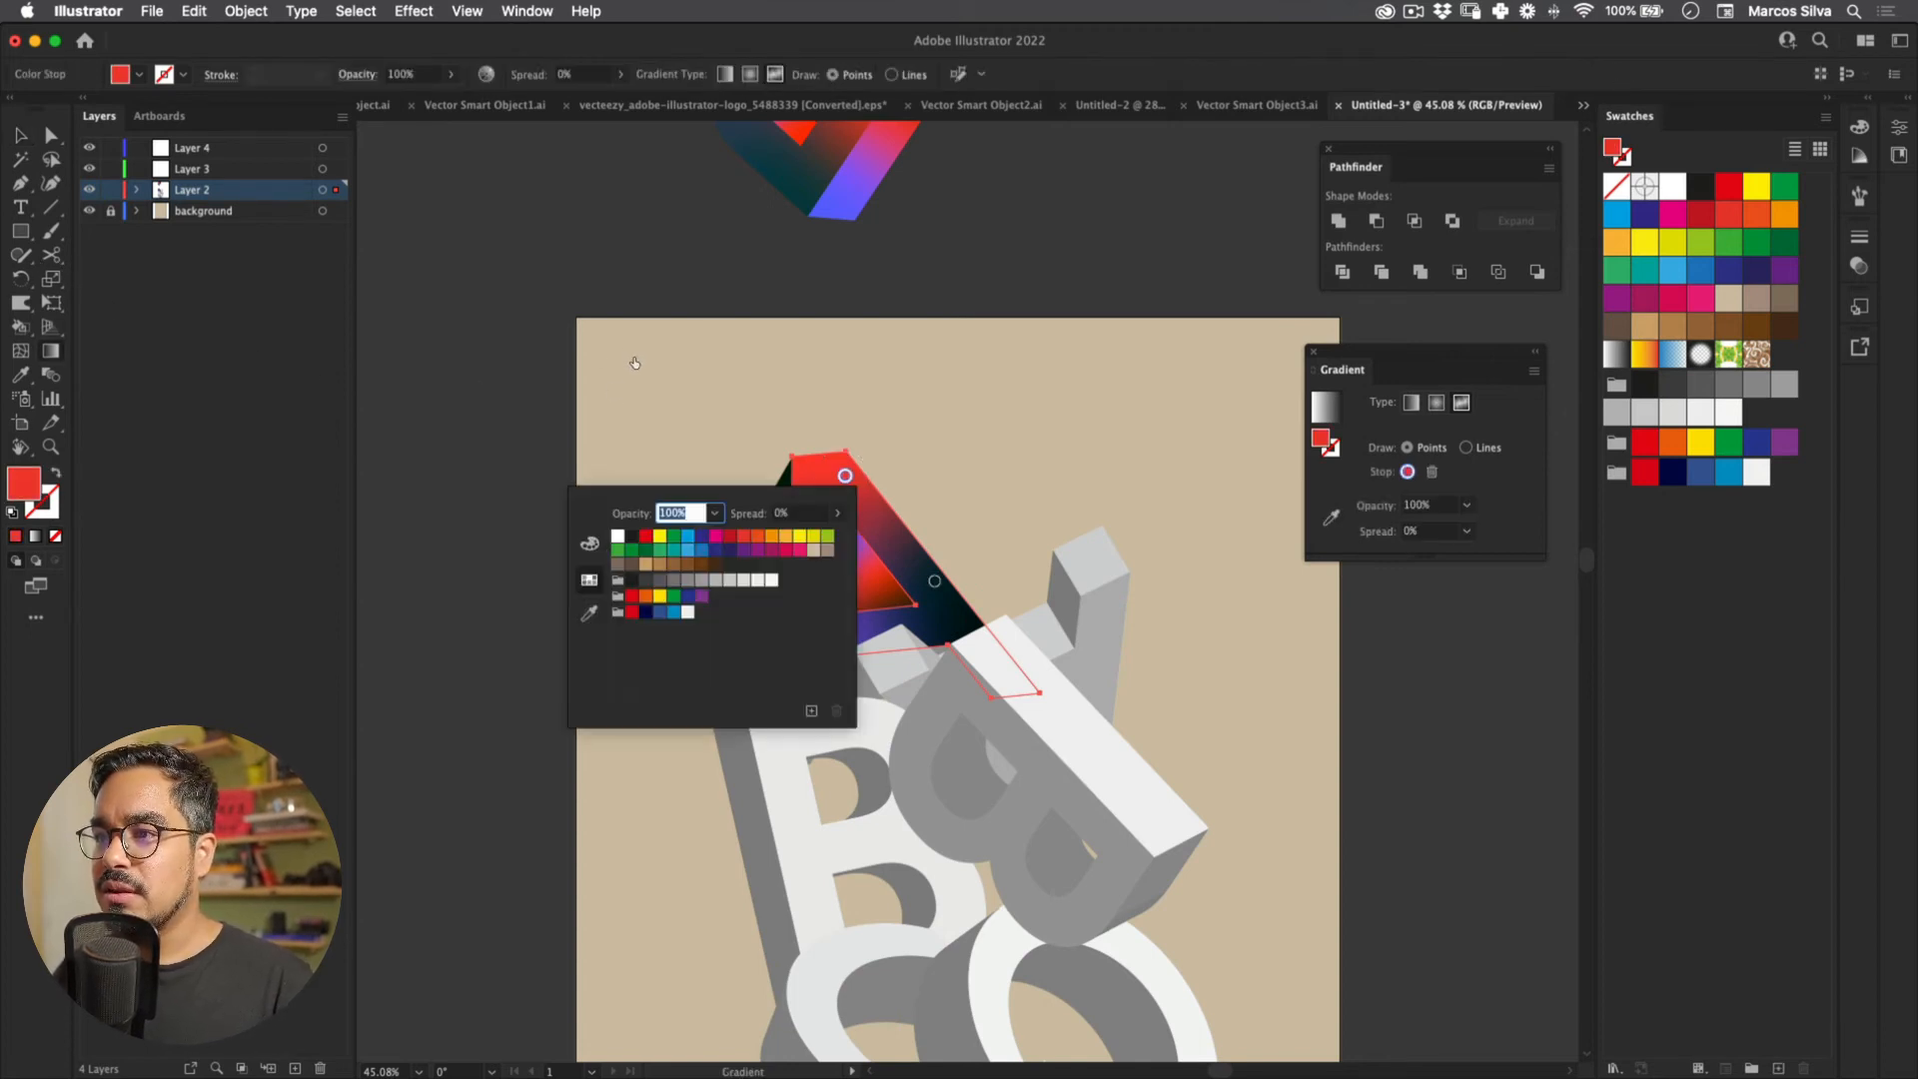
pyautogui.press('Escape')
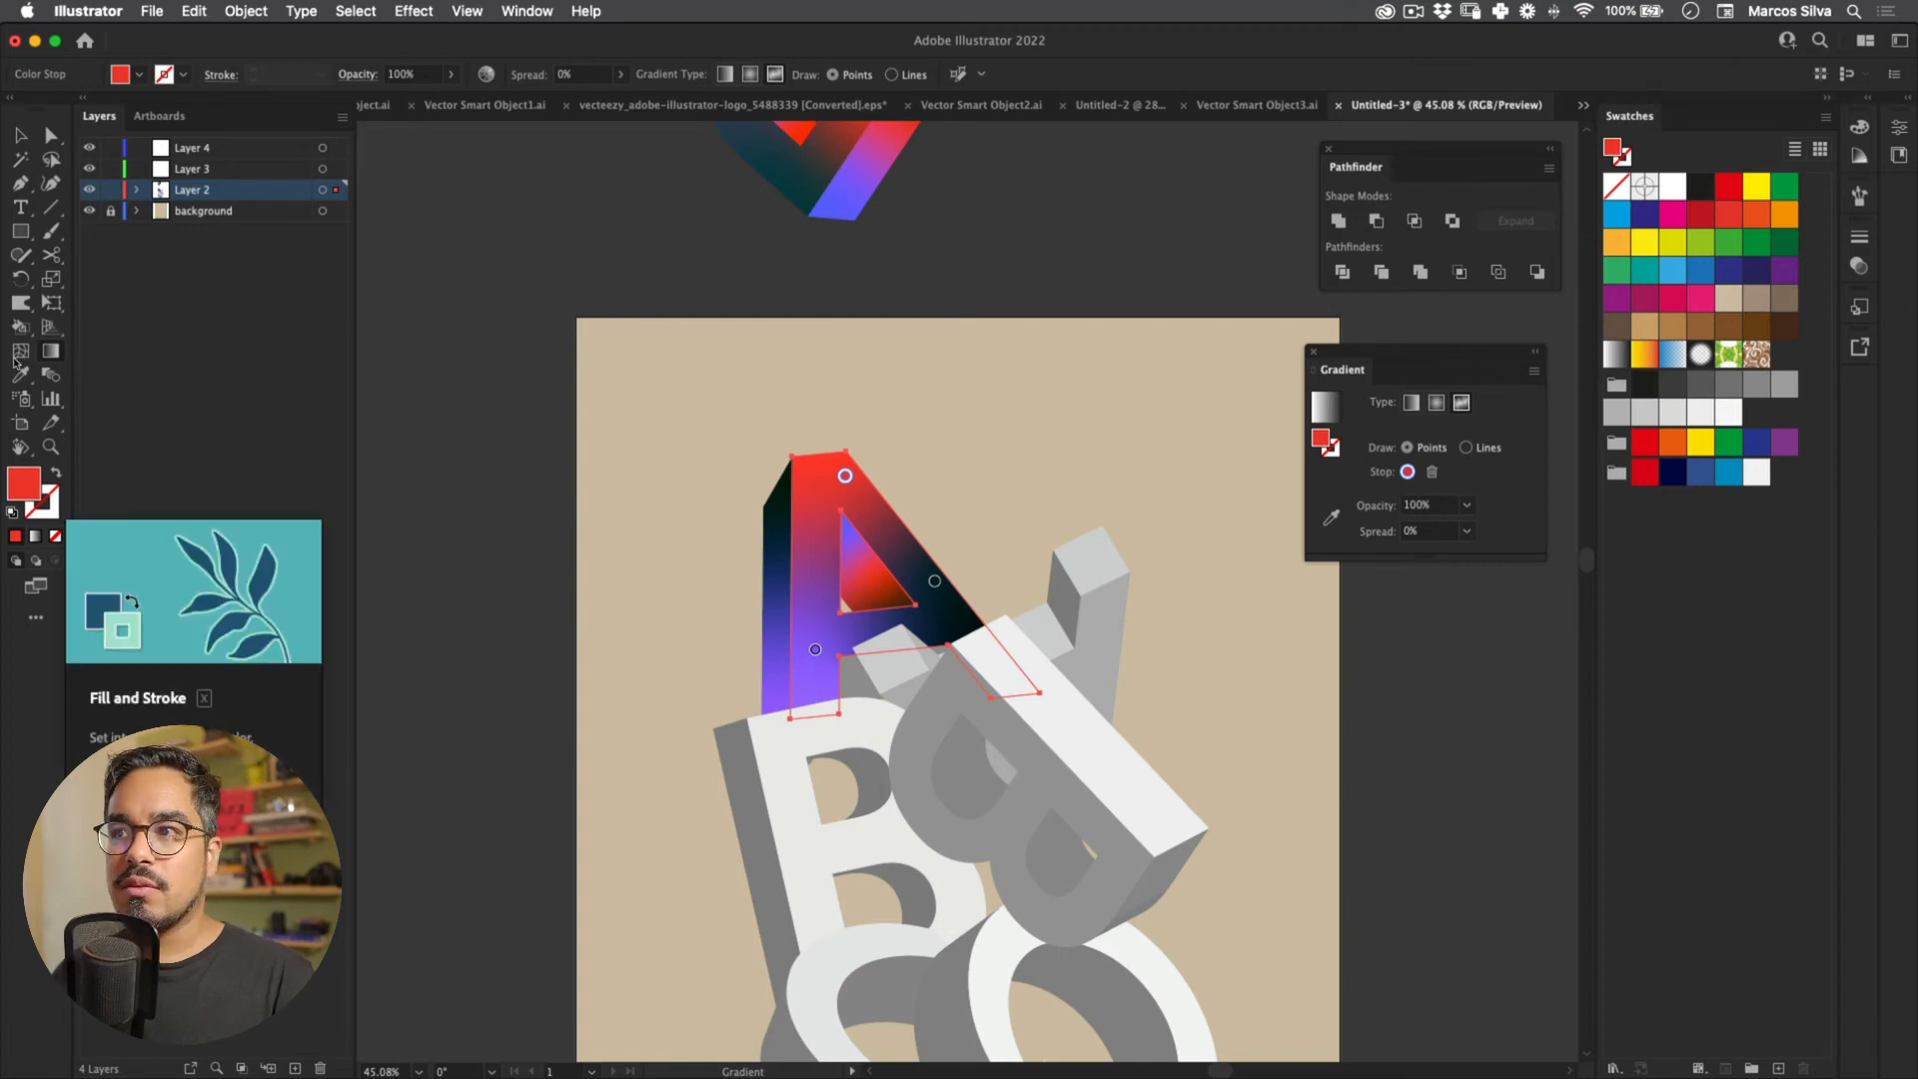
pyautogui.moveTo(1039, 461); pyautogui.dragTo(1226, 387)
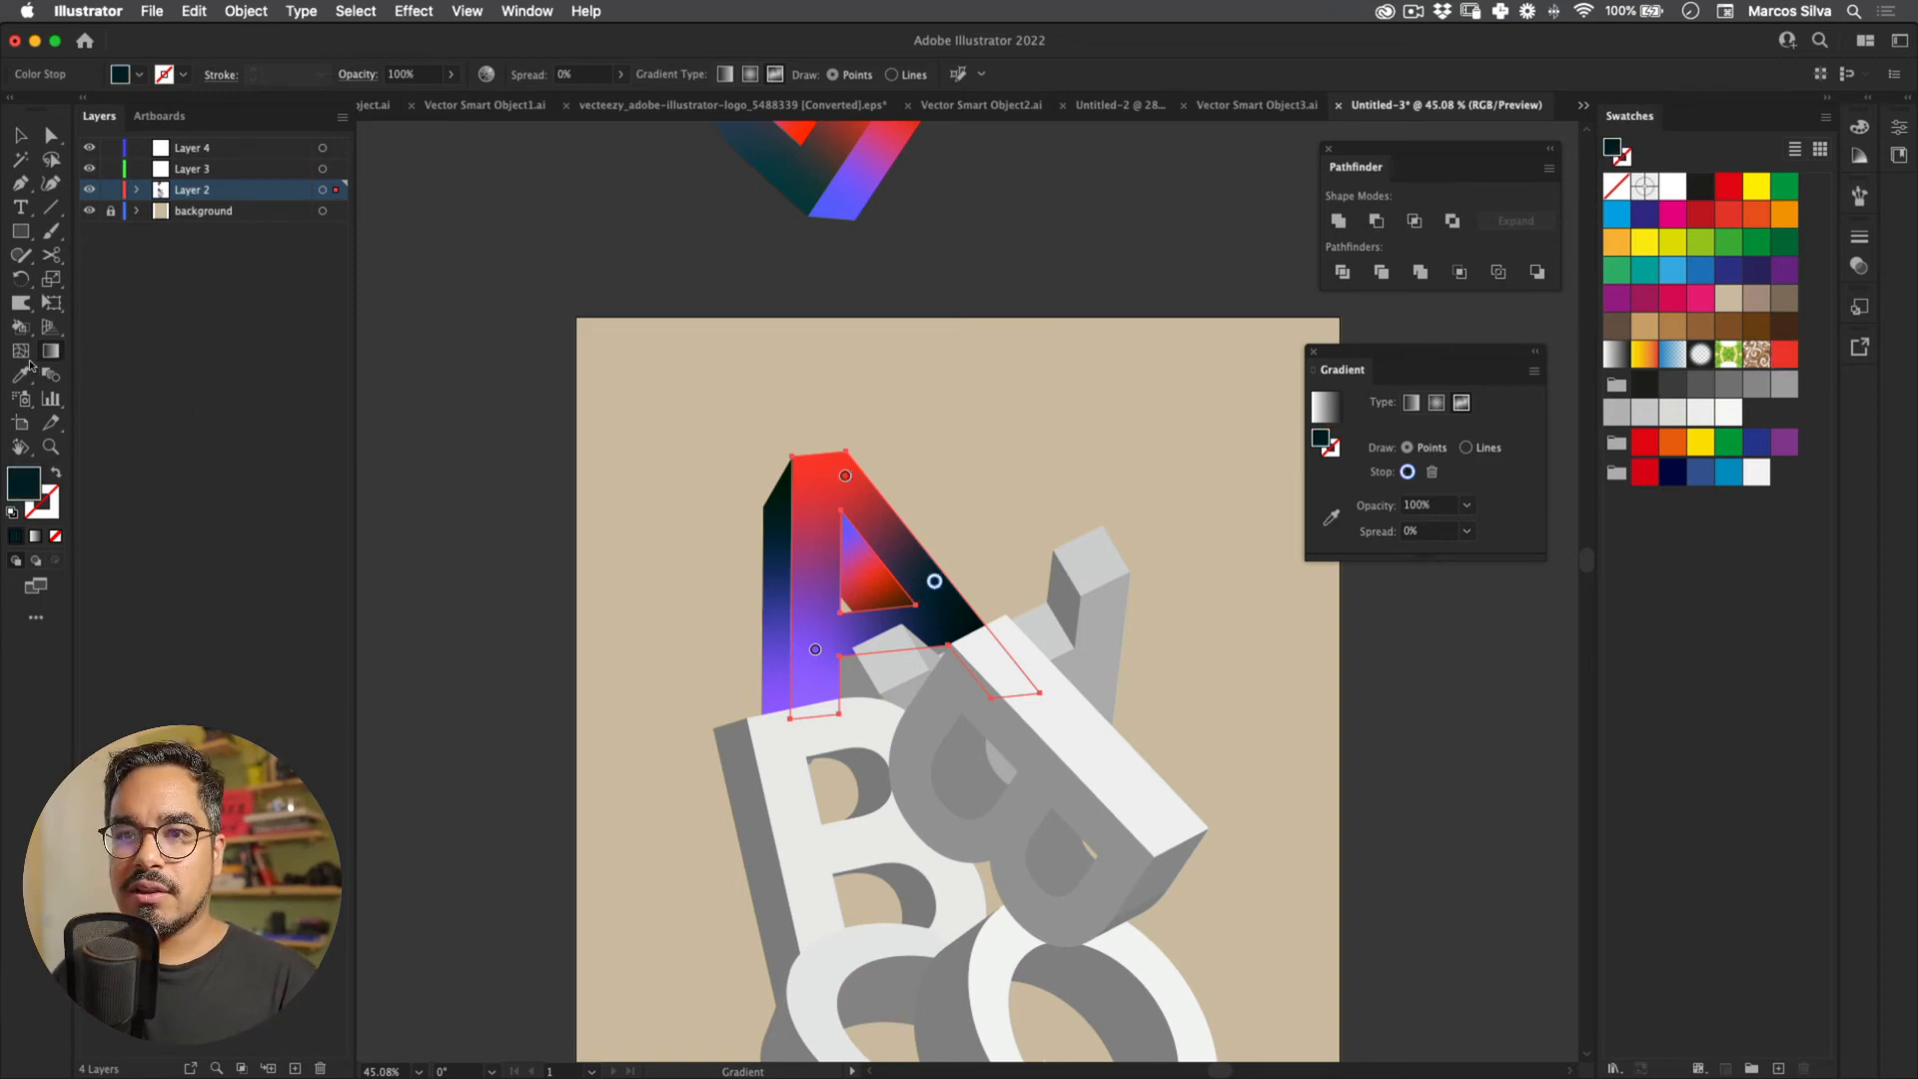
pyautogui.moveTo(996, 454); pyautogui.dragTo(1247, 461)
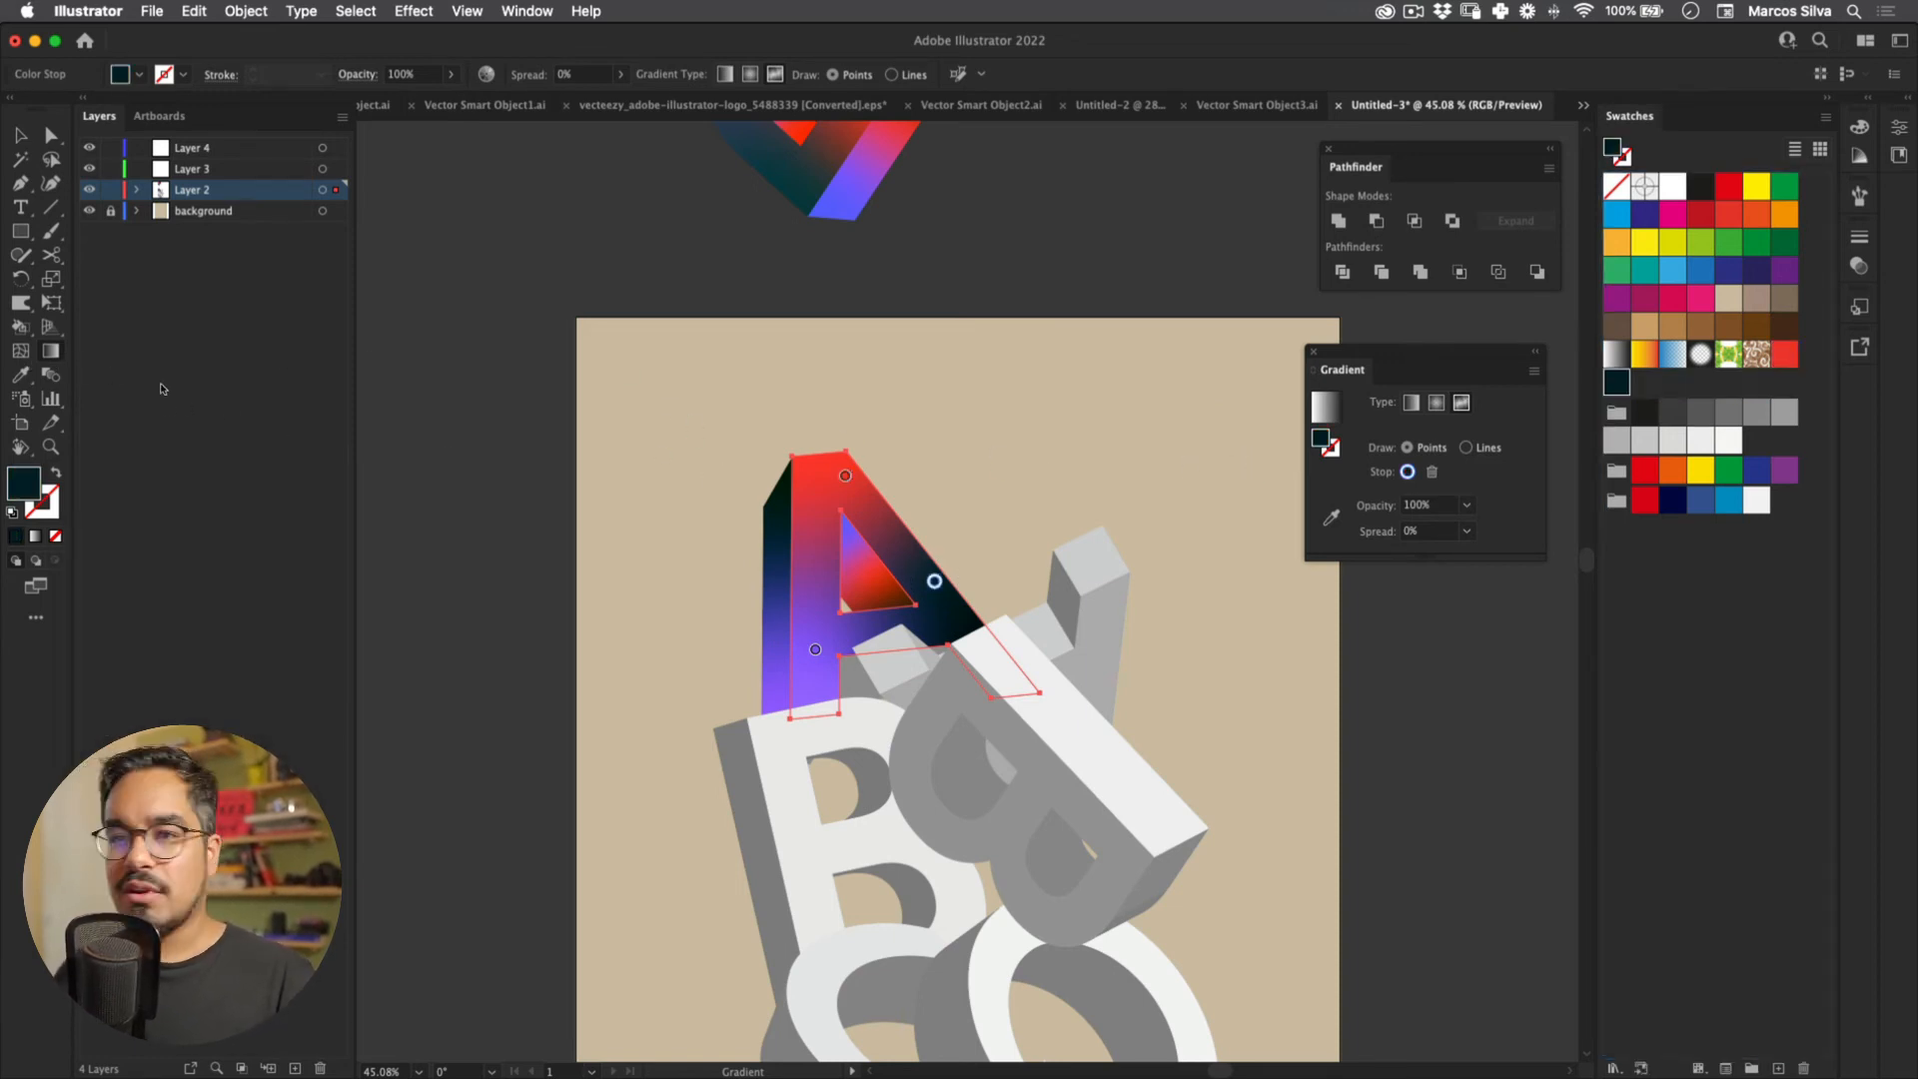
pyautogui.moveTo(572, 410); pyautogui.dragTo(1288, 465)
pyautogui.press('v')
pyautogui.scroll(-5, 386, 429)
# Step: Eyedropper the A's gradient onto the front face of the letter B
pyautogui.click(749, 789)
pyautogui.press('i')
pyautogui.click(739, 329)
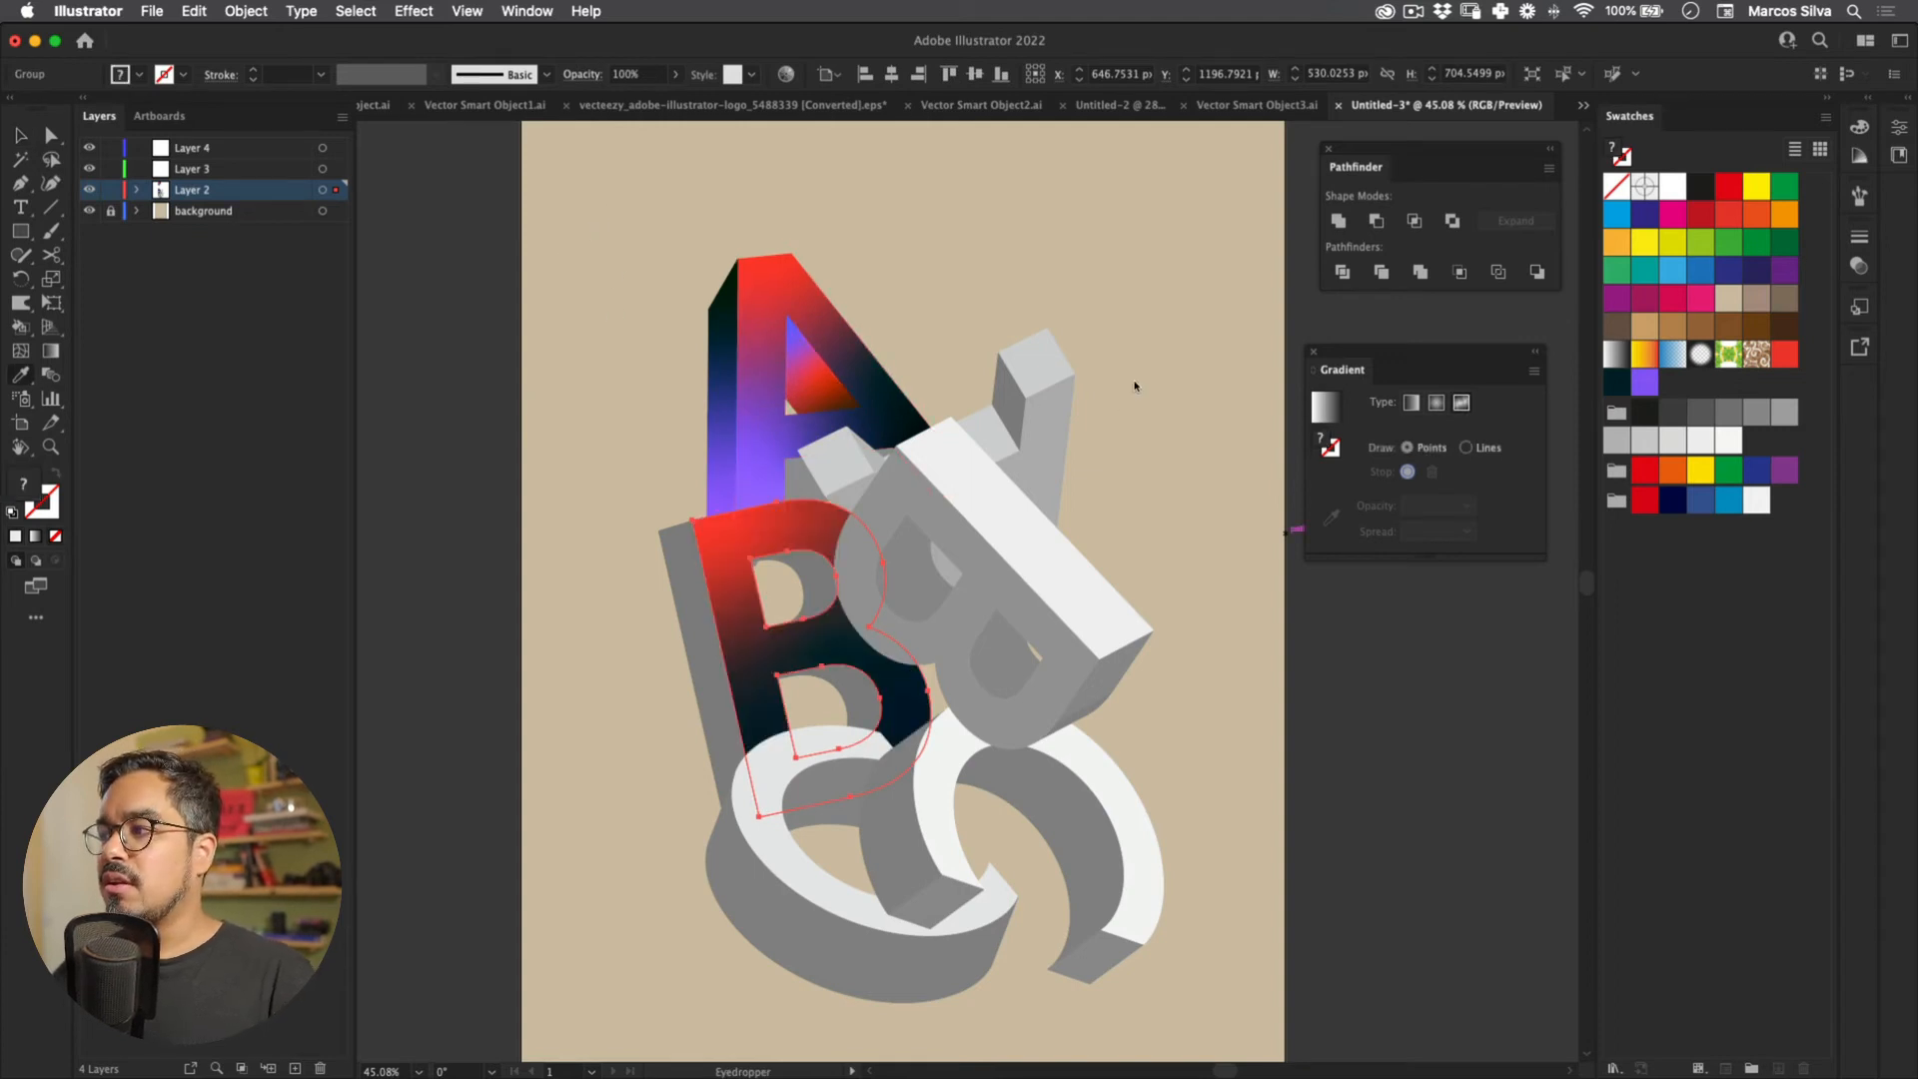
# Step: Move the B's red point lower and dark point higher, recolour red to purple, add a red point lower right
pyautogui.press('g')
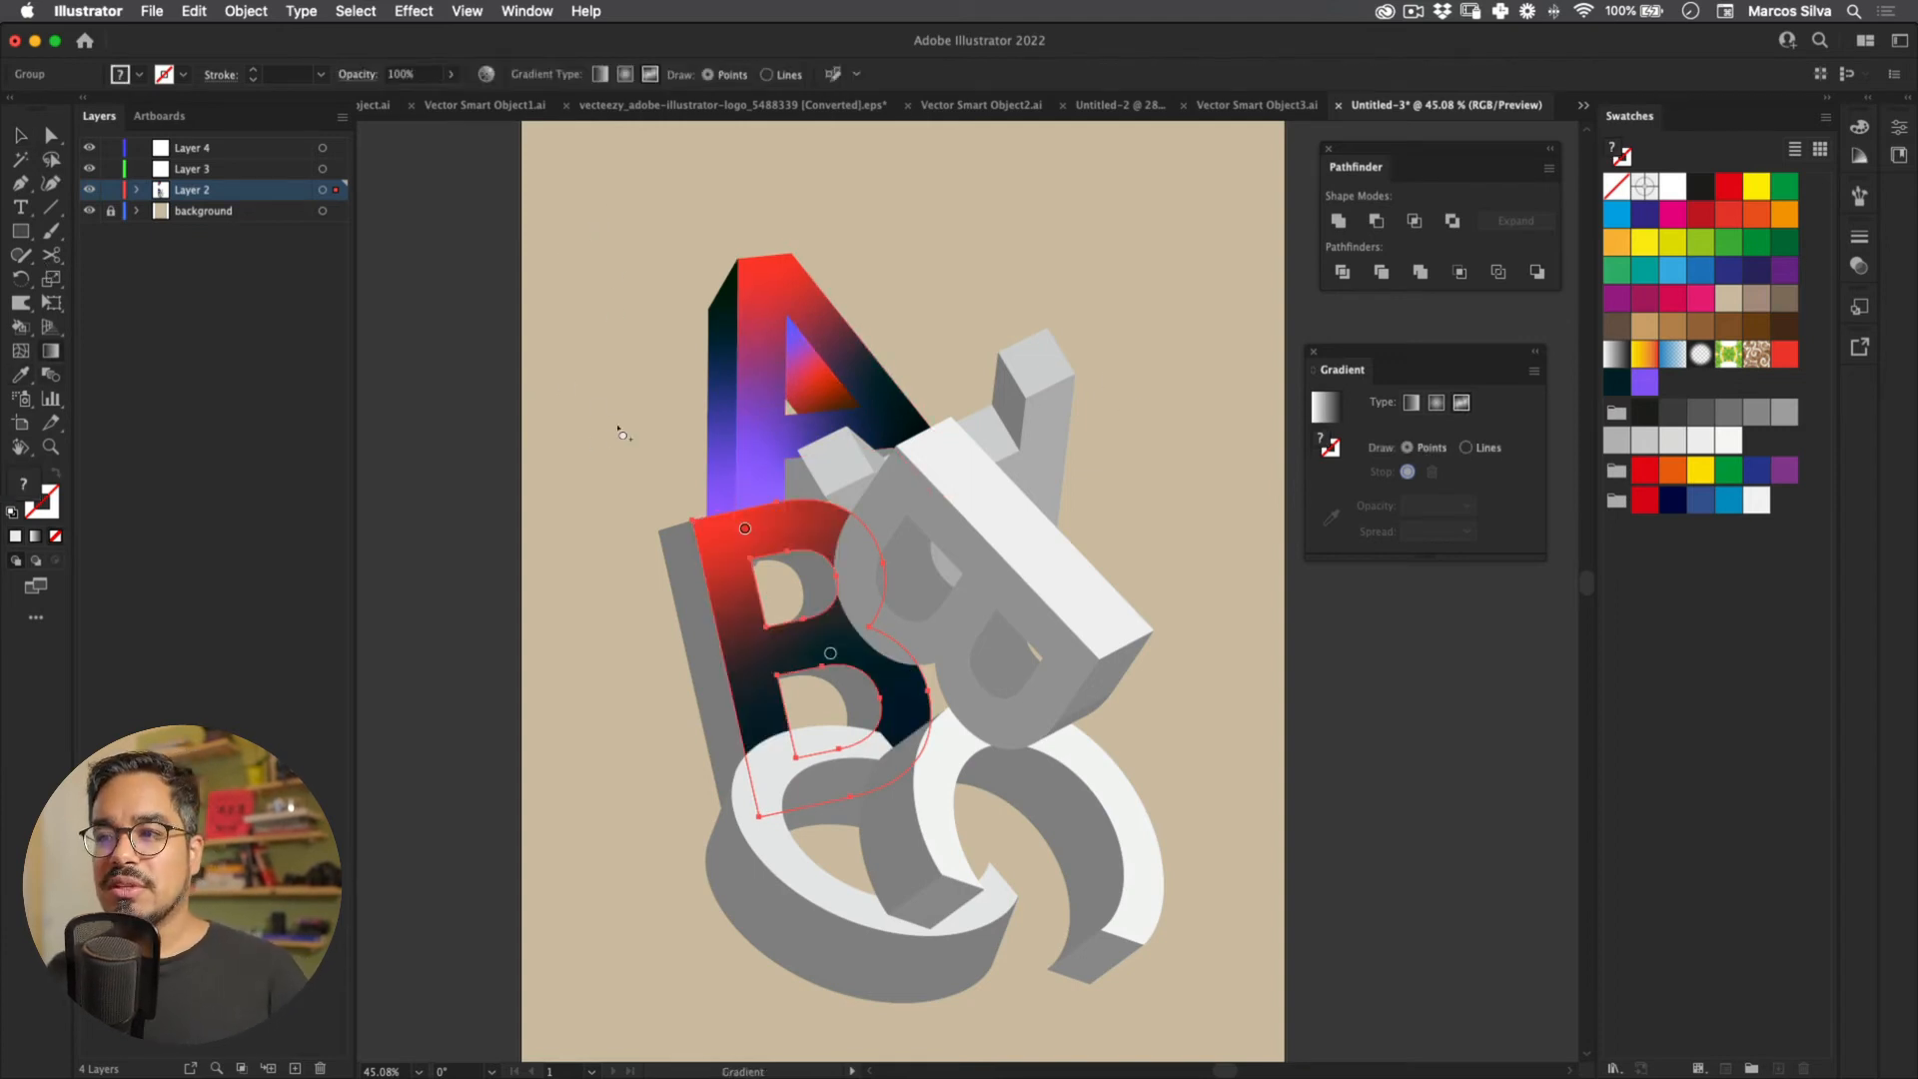
pyautogui.moveTo(744, 528); pyautogui.dragTo(727, 613)
pyautogui.moveTo(830, 654); pyautogui.dragTo(824, 511)
pyautogui.click(728, 613)
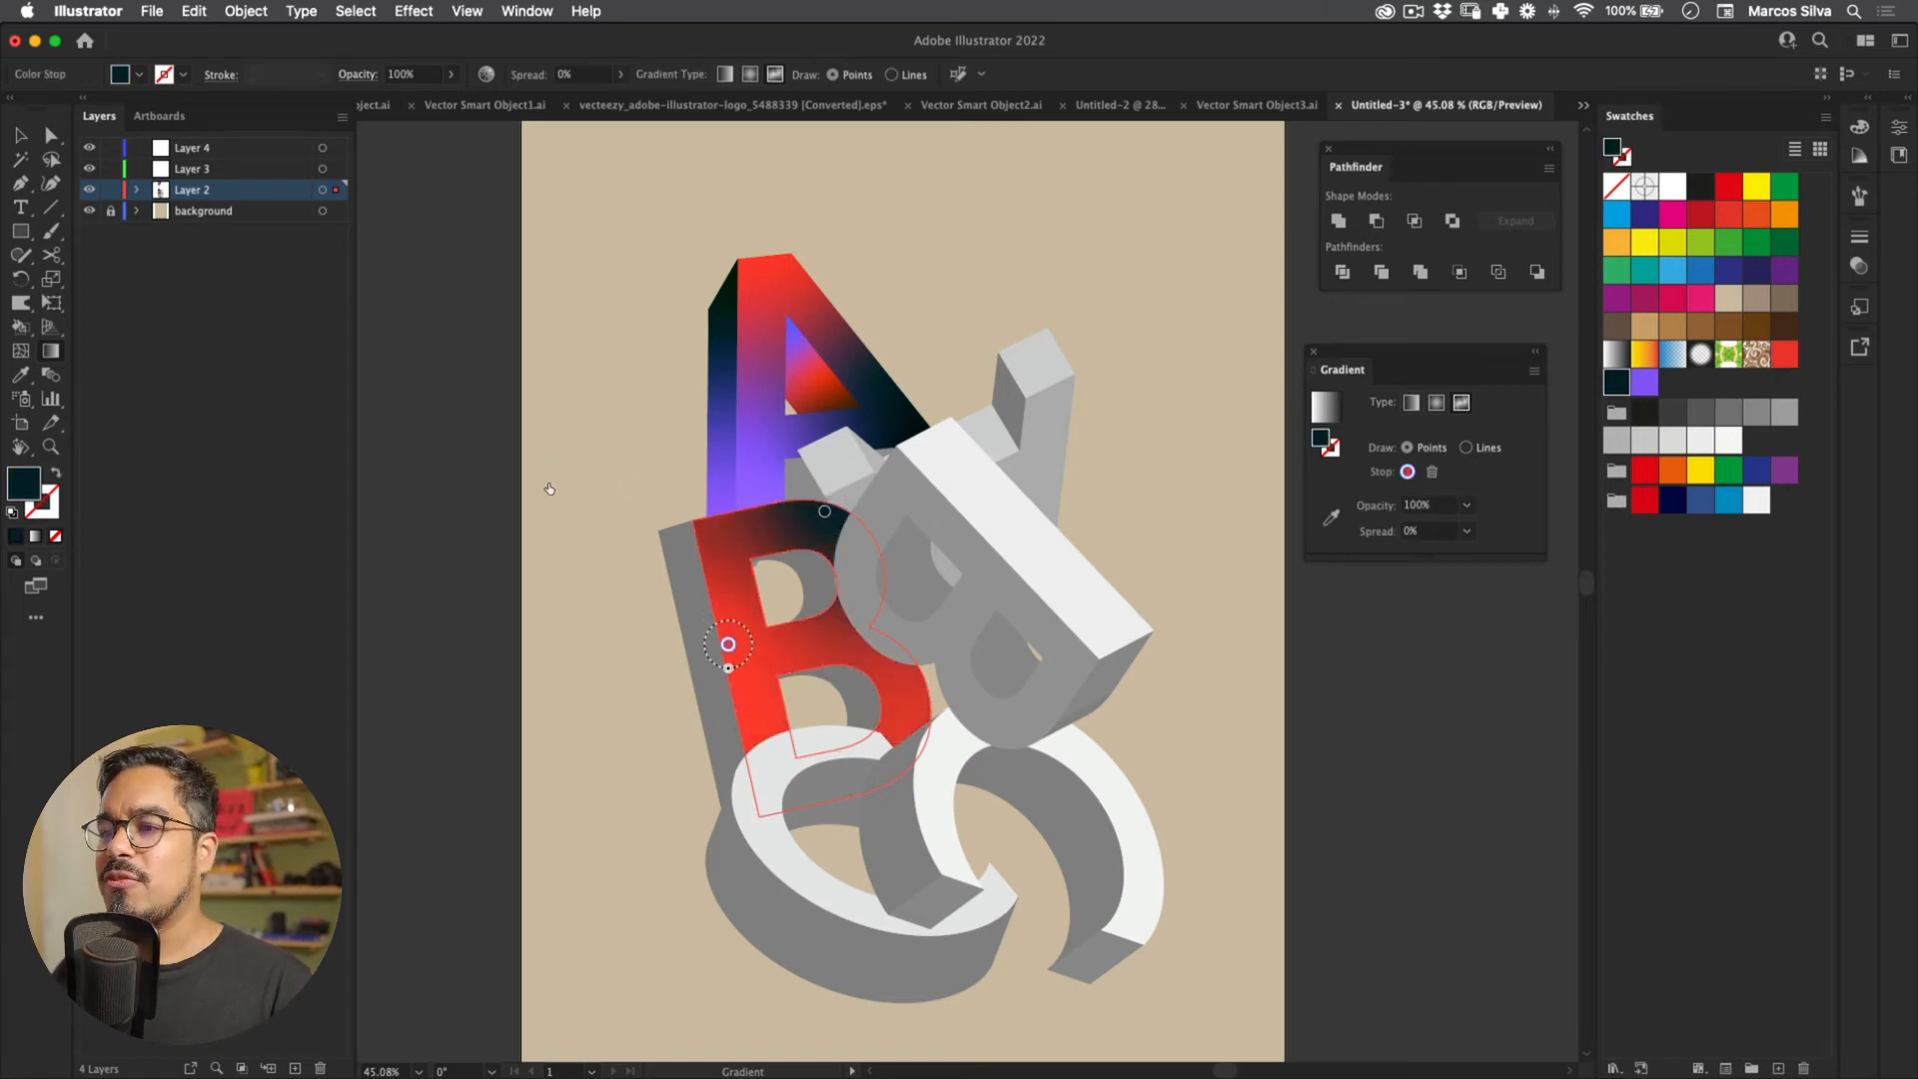
pyautogui.click(1218, 294)
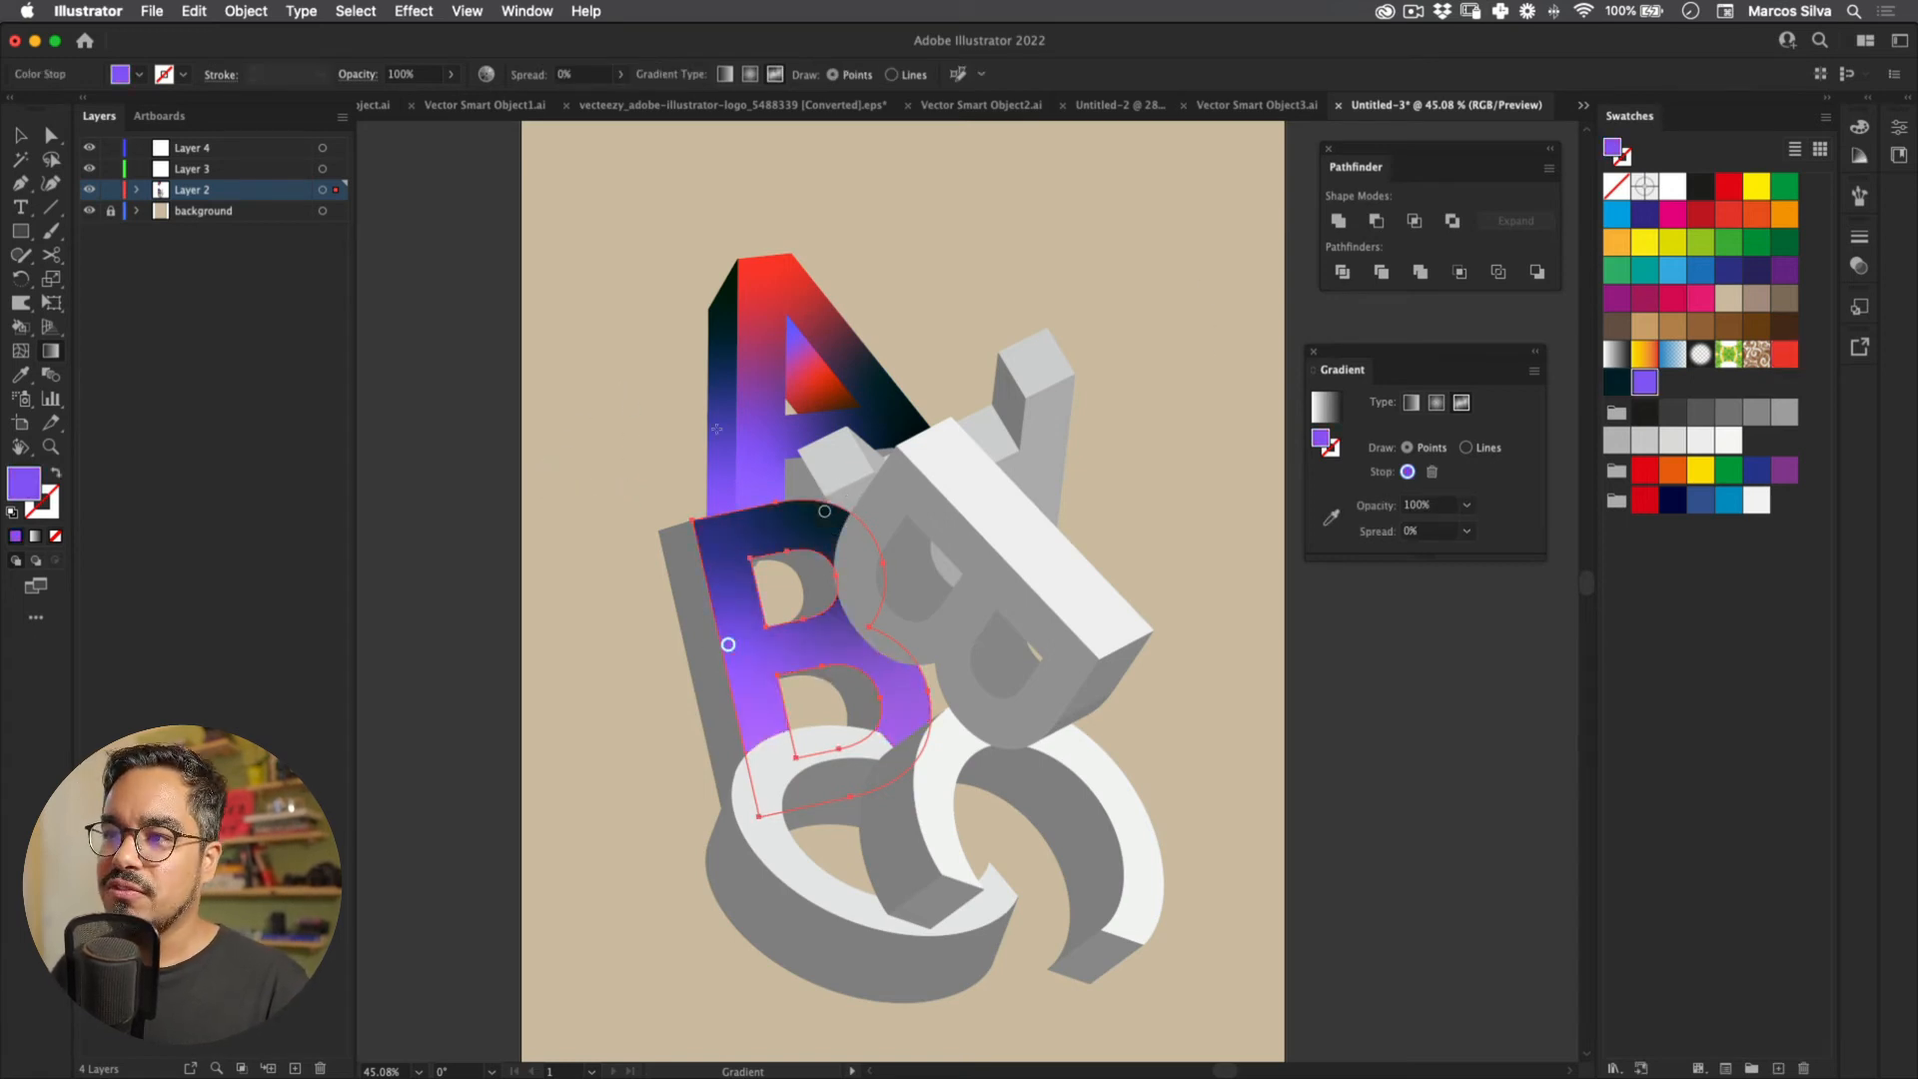
pyautogui.click(899, 694)
pyautogui.click(1616, 382)
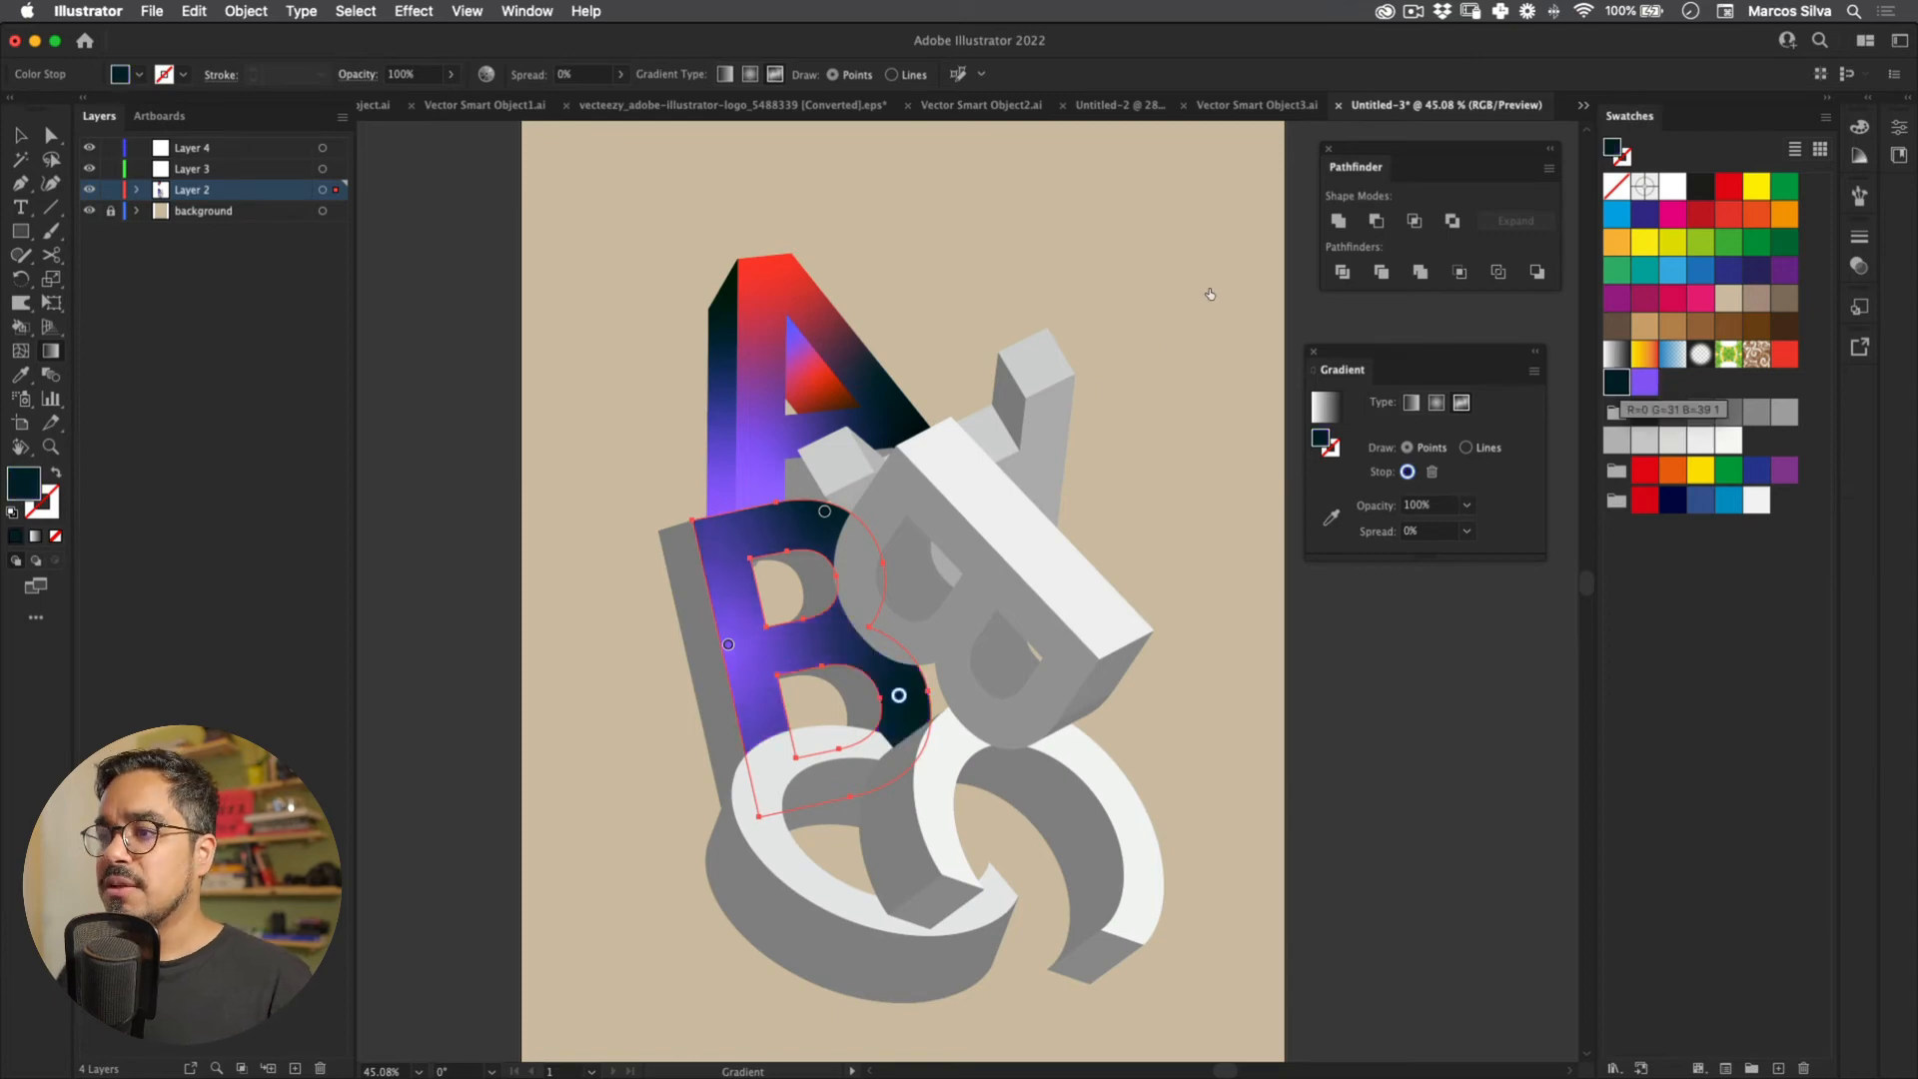
pyautogui.click(1784, 354)
pyautogui.press('v')
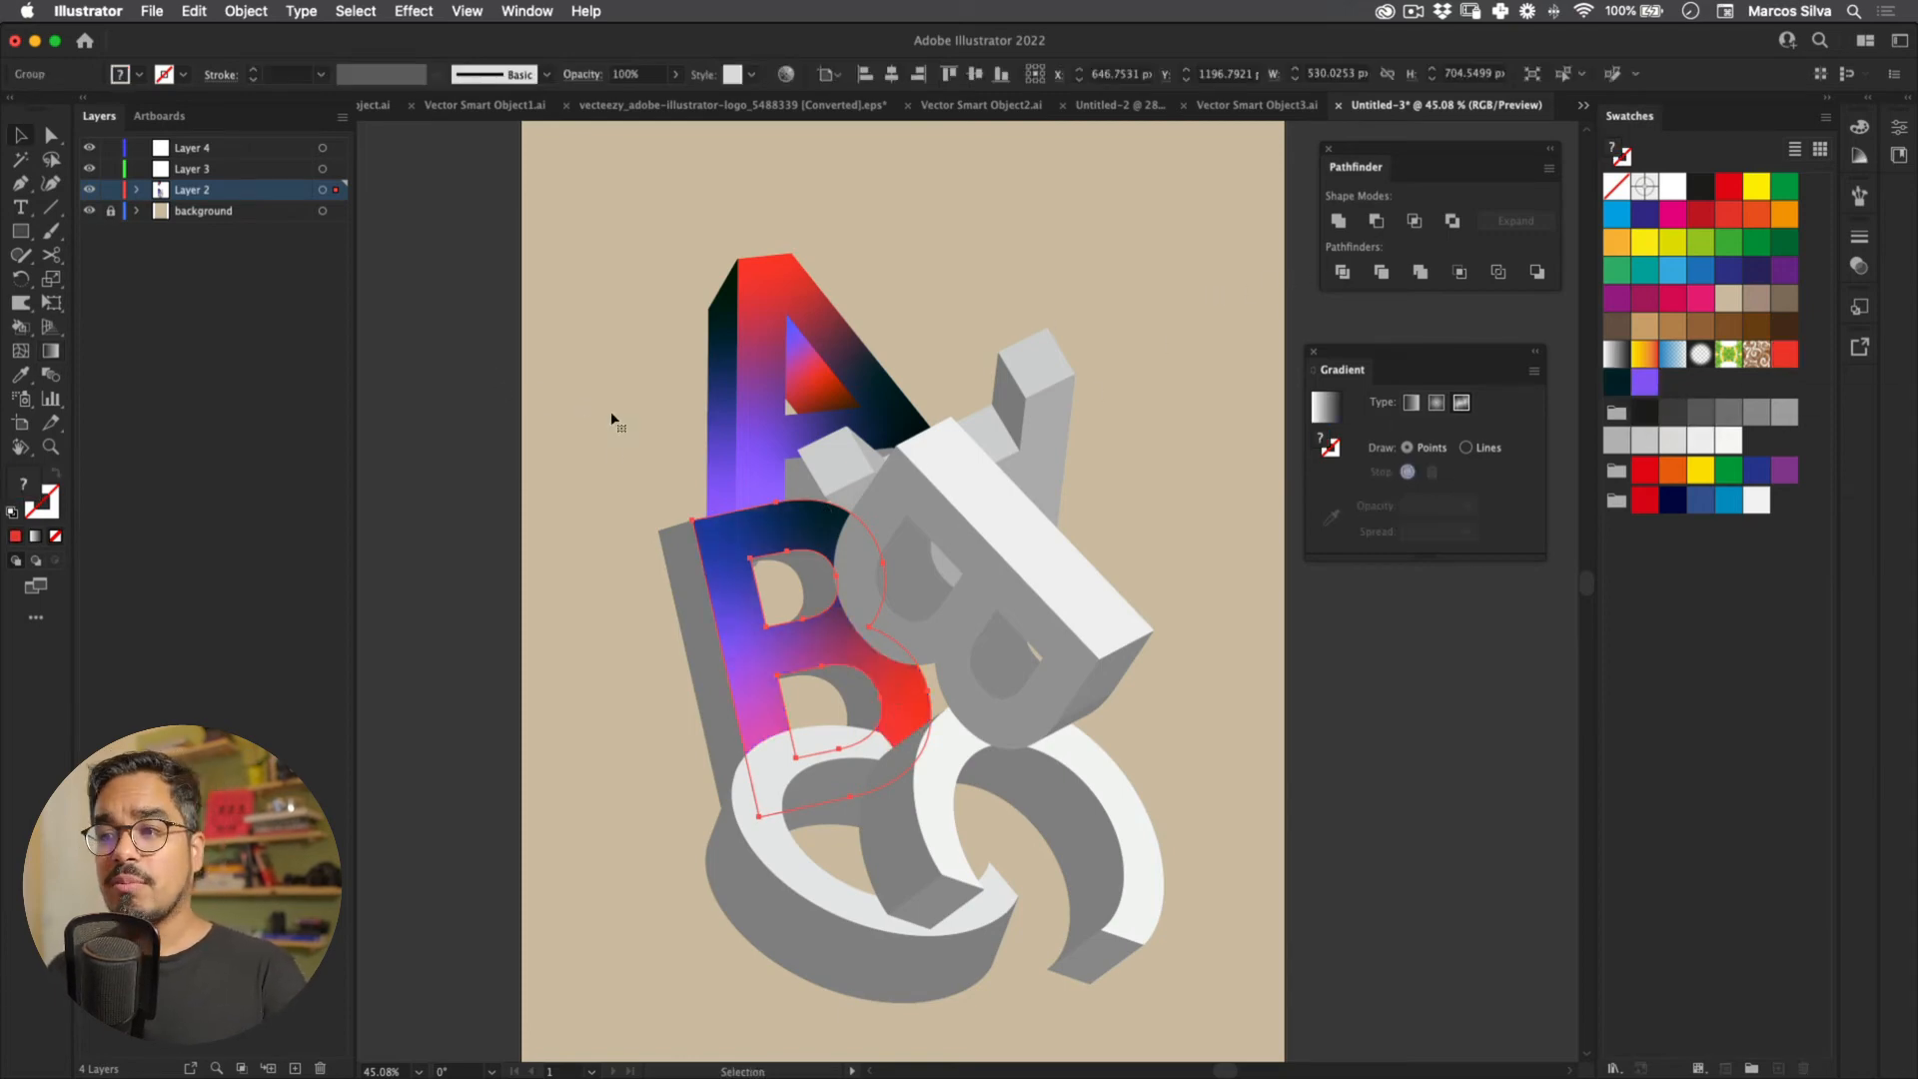
# Step: Eyedropper the B's new gradient onto its grey inner-hole pieces
pyautogui.click(438, 507)
pyautogui.moveTo(438, 507)
pyautogui.mouseDown()
pyautogui.moveTo(483, 503)
pyautogui.moveTo(448, 480)
pyautogui.mouseUp()
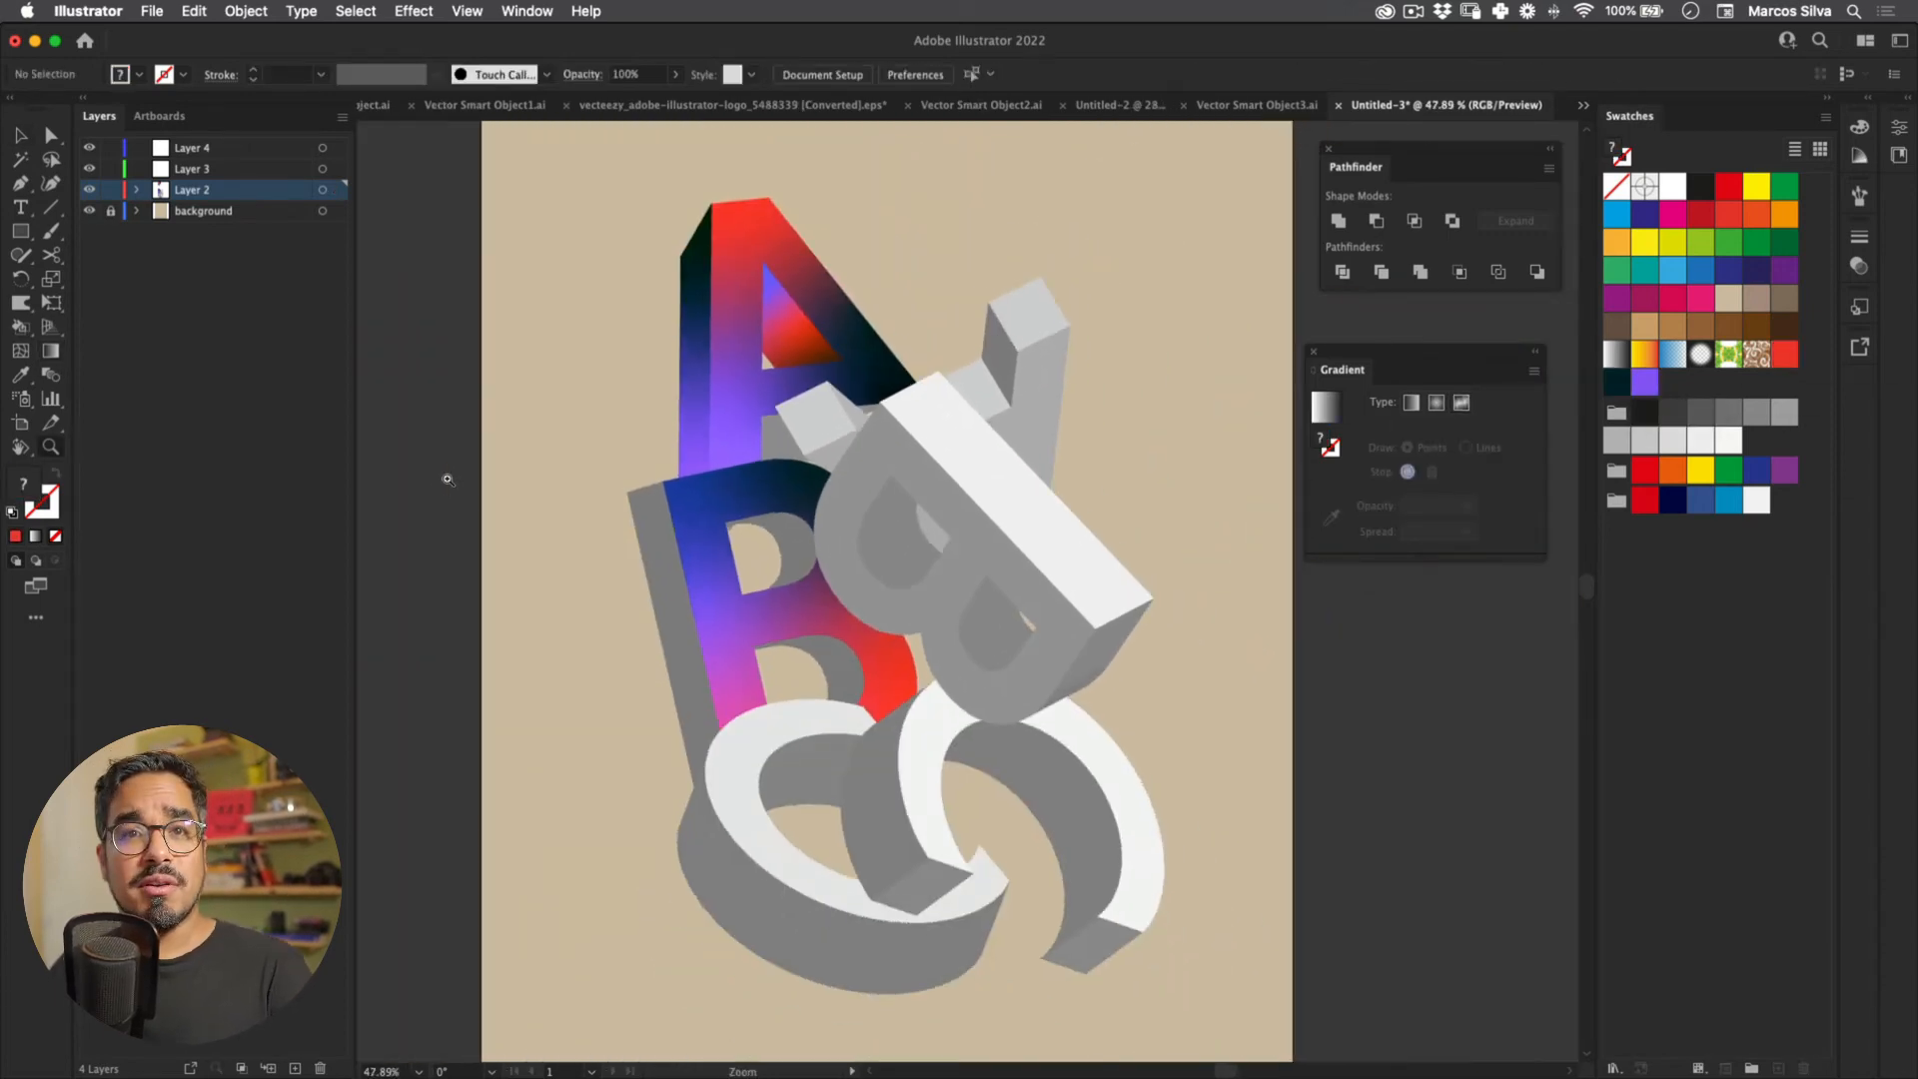
pyautogui.moveTo(618, 360); pyautogui.dragTo(649, 340)
pyautogui.press('v')
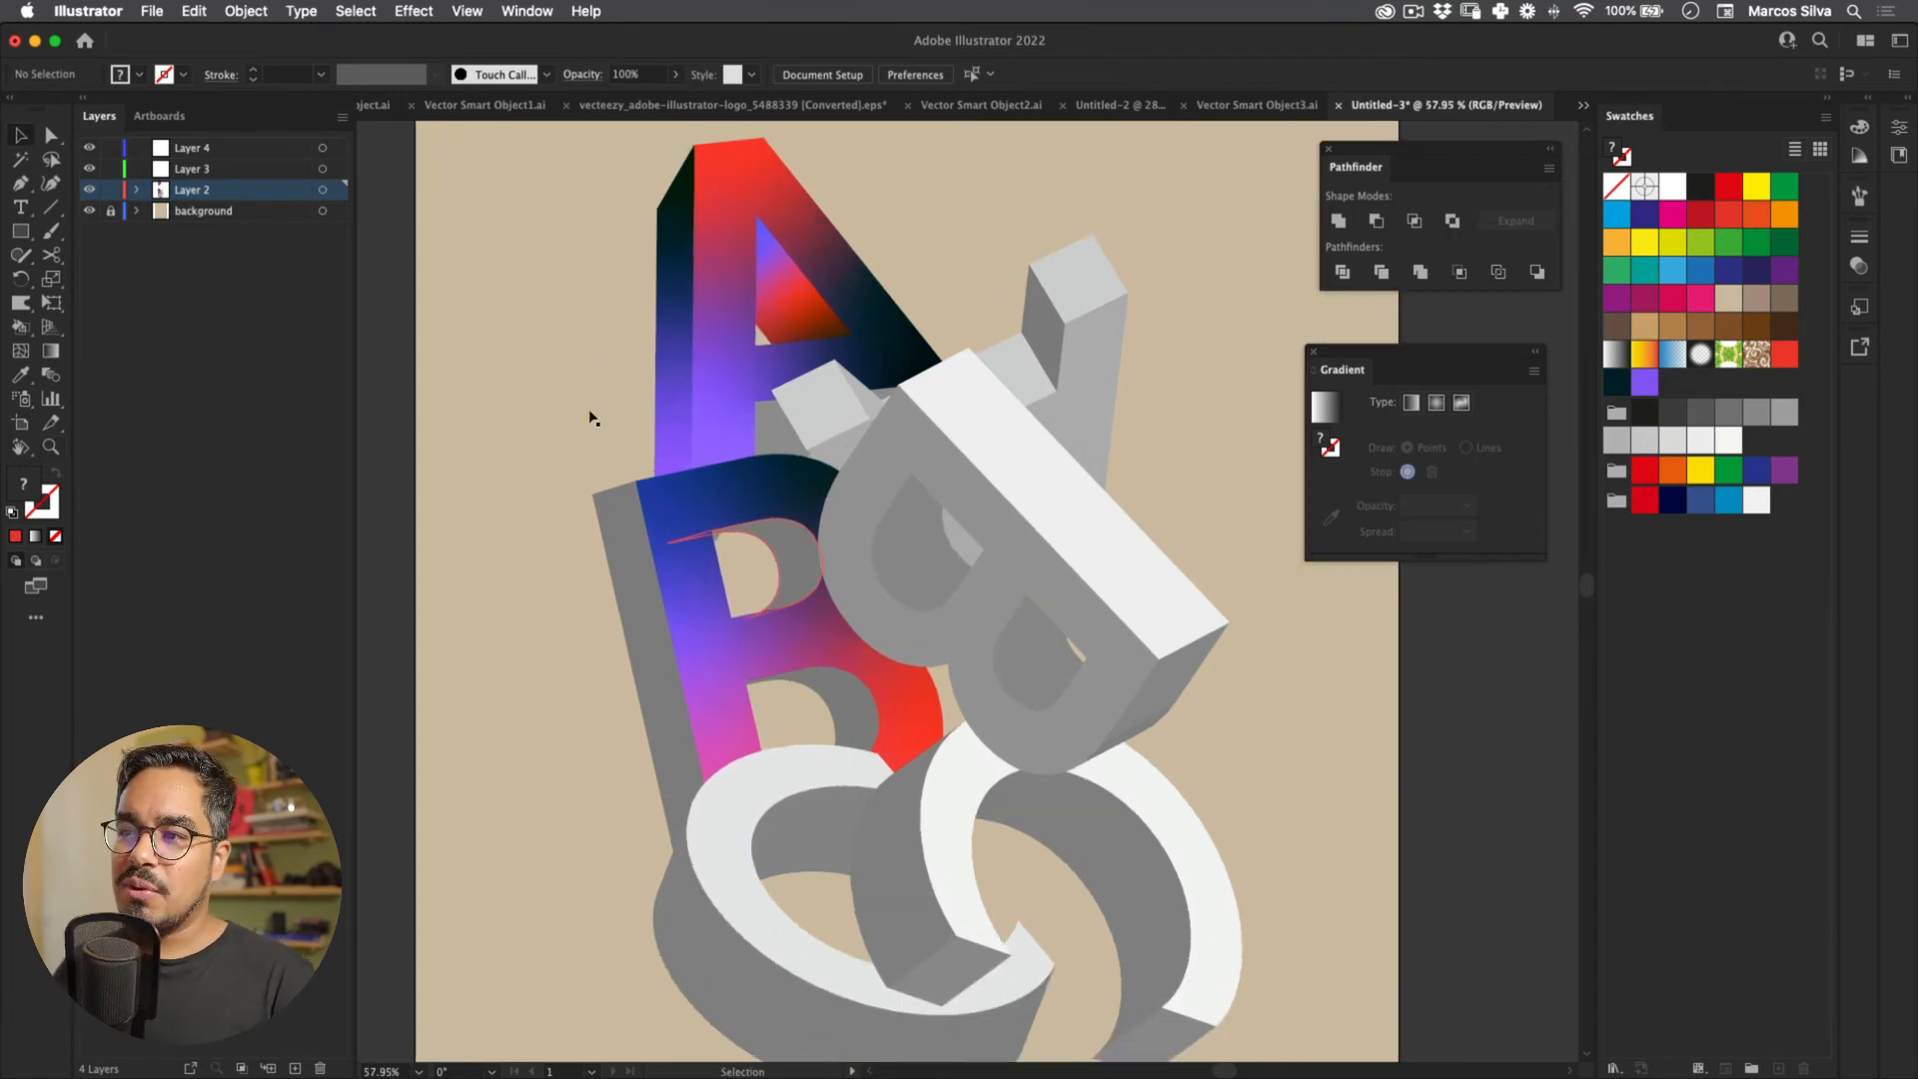
pyautogui.press('alt+super+2')
pyautogui.press('i')
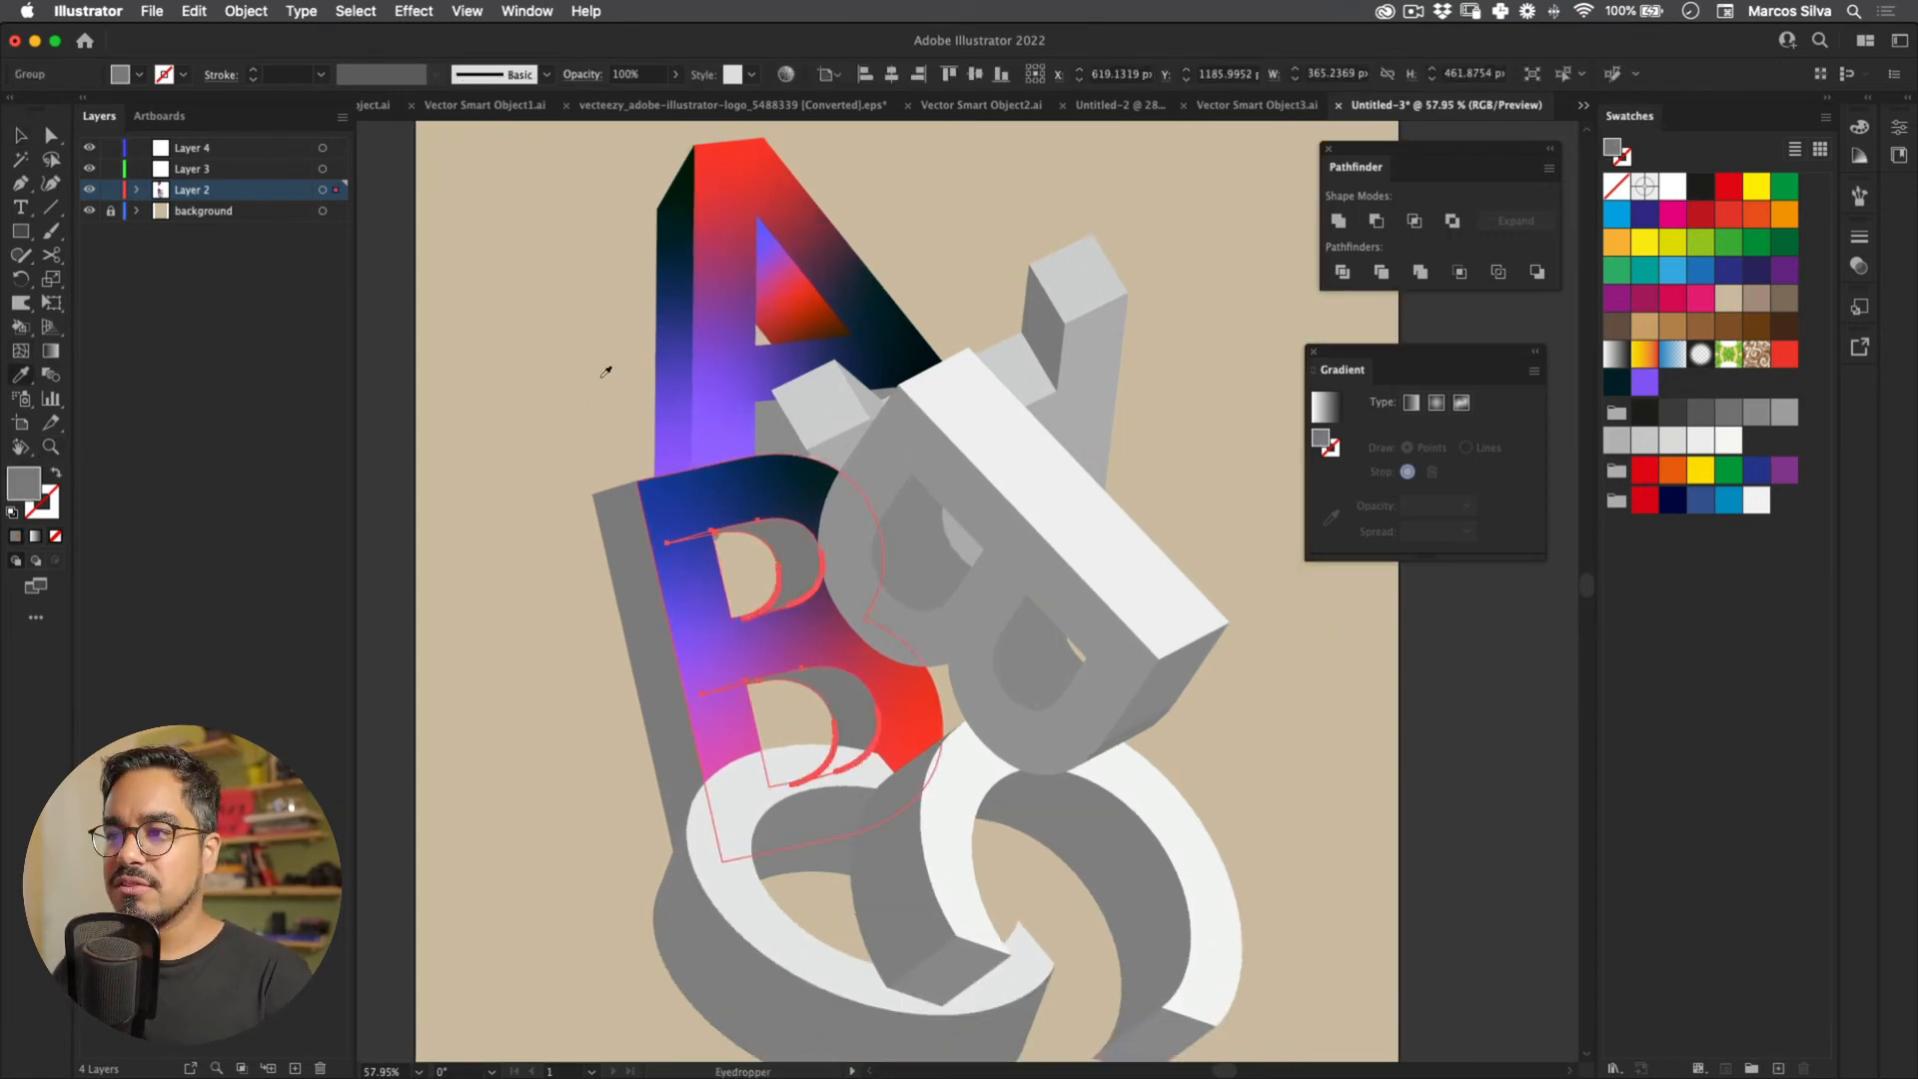
pyautogui.click(596, 377)
pyautogui.press('v')
pyautogui.click(450, 505)
pyautogui.scroll(-2, 450, 504)
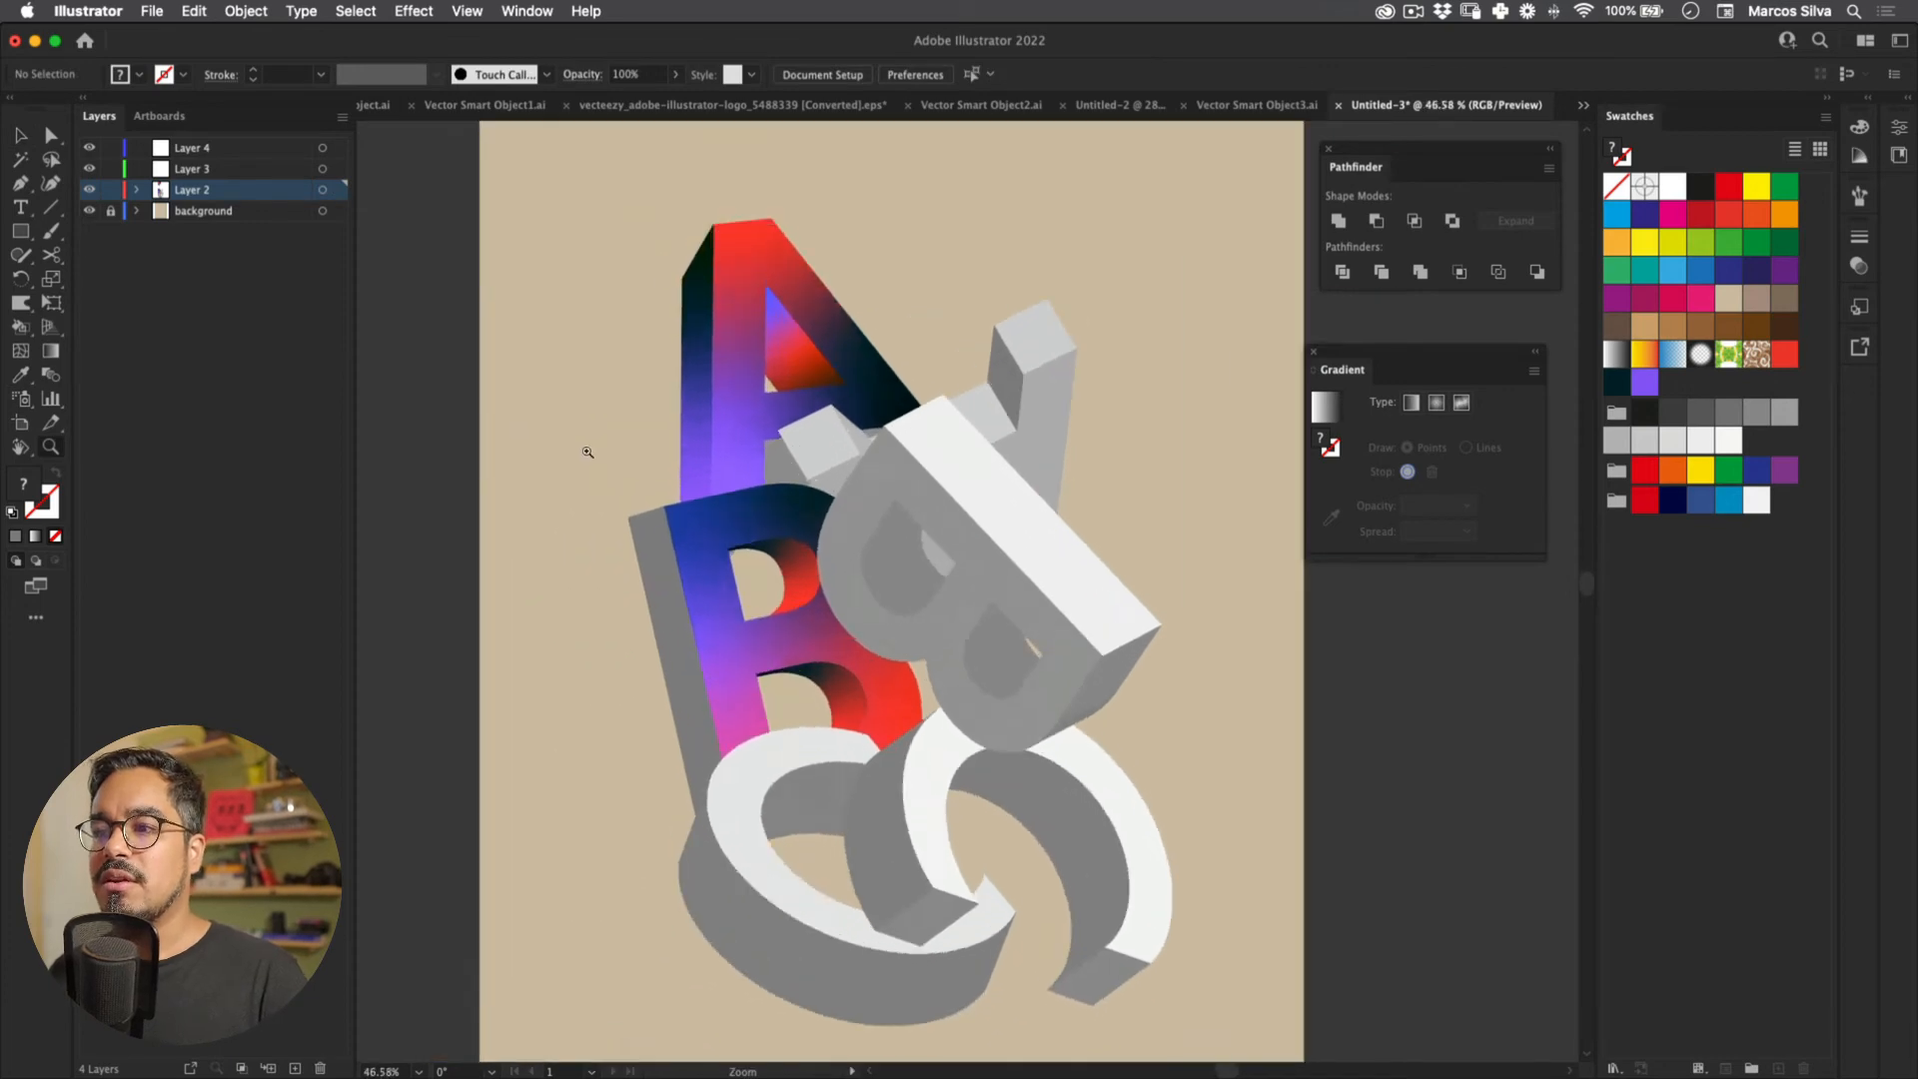
# Step: Eyedropper the A's red-to-dark gradient onto the grey left side of the B
pyautogui.click(504, 454)
pyautogui.press('i')
pyautogui.click(623, 261)
pyautogui.press('v')
pyautogui.click(442, 401)
# Step: Nudge the grey parallelogram behind the B slightly up and to the right
pyautogui.press('z')
pyautogui.moveTo(445, 406); pyautogui.dragTo(586, 360)
pyautogui.moveTo(576, 480); pyautogui.dragTo(515, 328)
pyautogui.press('v')
pyautogui.moveTo(675, 432); pyautogui.dragTo(693, 422)
pyautogui.press('a')
pyautogui.click(513, 399)
pyautogui.click(509, 395)
pyautogui.moveTo(769, 474); pyautogui.dragTo(549, 445)
pyautogui.moveTo(645, 232); pyautogui.dragTo(689, 345)
# Step: Give both small light square faces near the A's top the A's gradient fill
pyautogui.click(815, 472)
pyautogui.keyDown('shift'); pyautogui.click(1038, 370); pyautogui.keyUp('shift')
pyautogui.press('i')
pyautogui.click(713, 298)
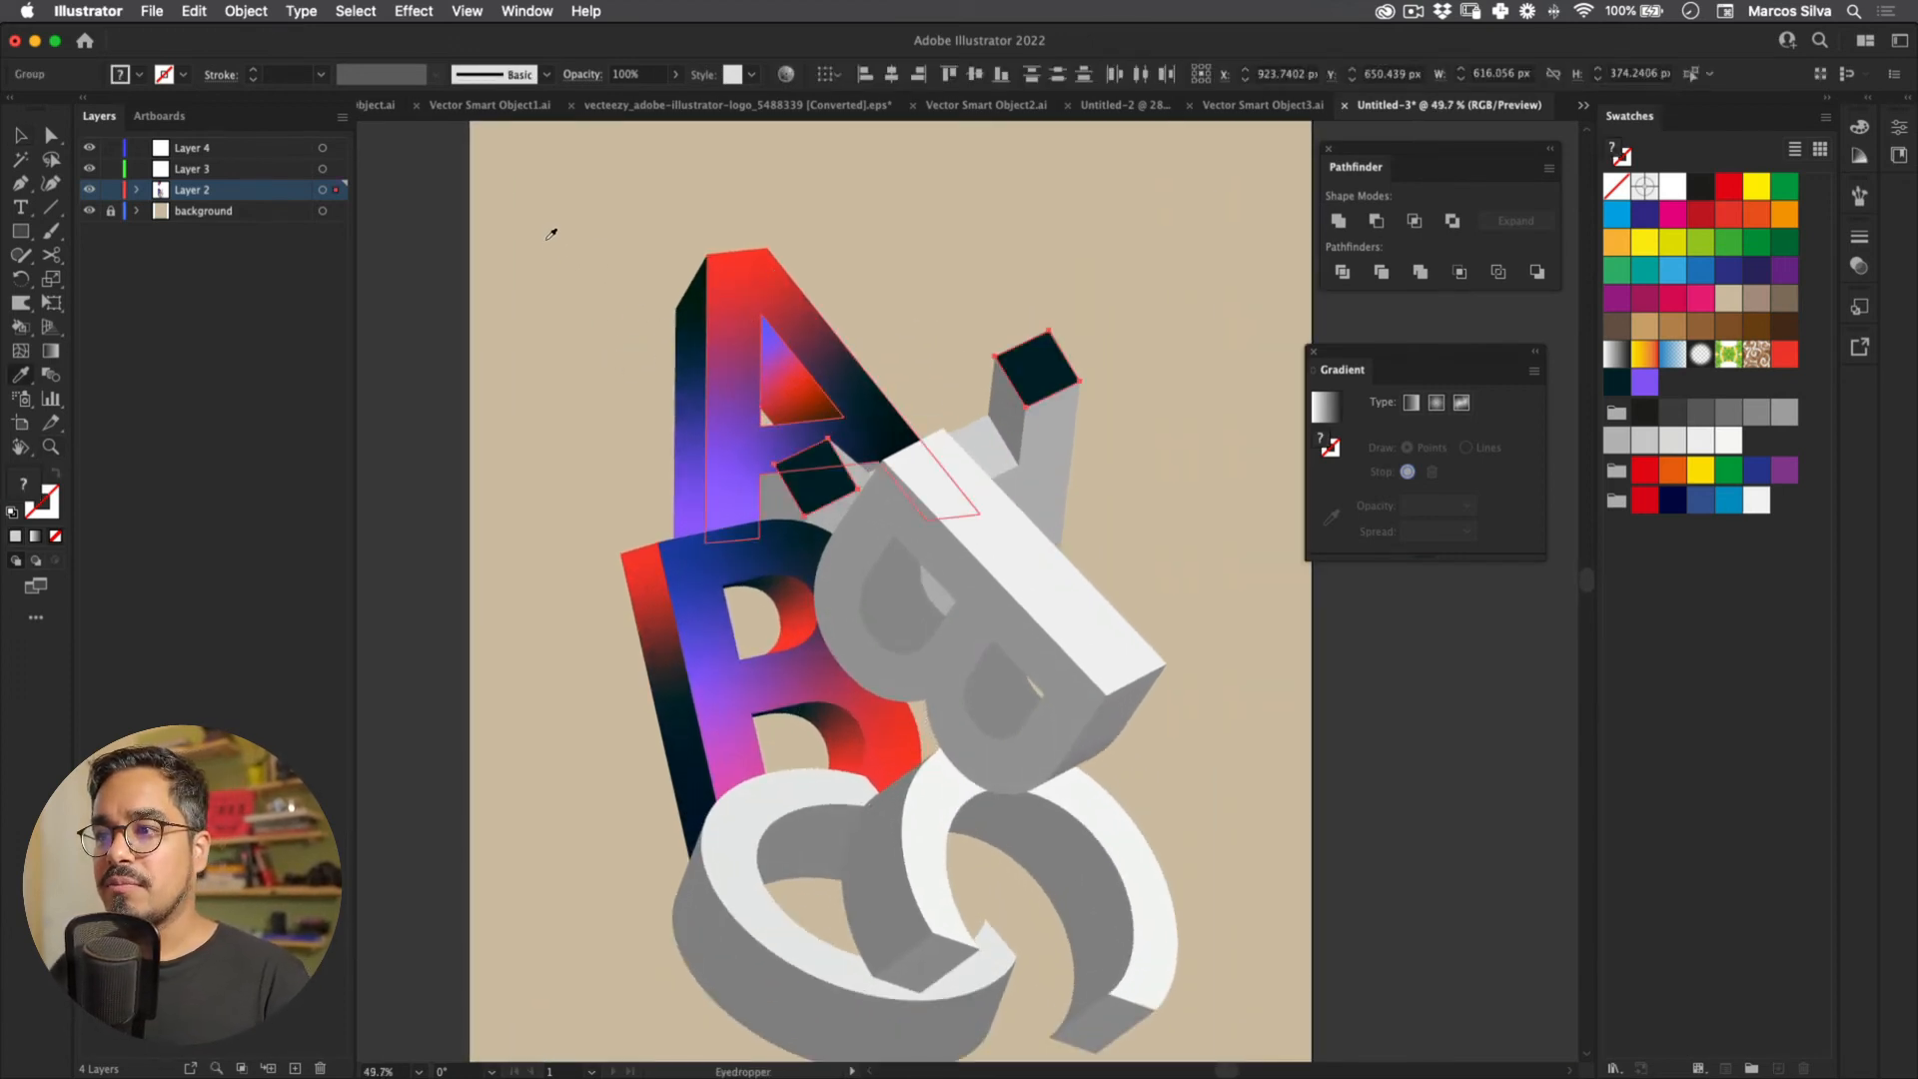
pyautogui.press('v')
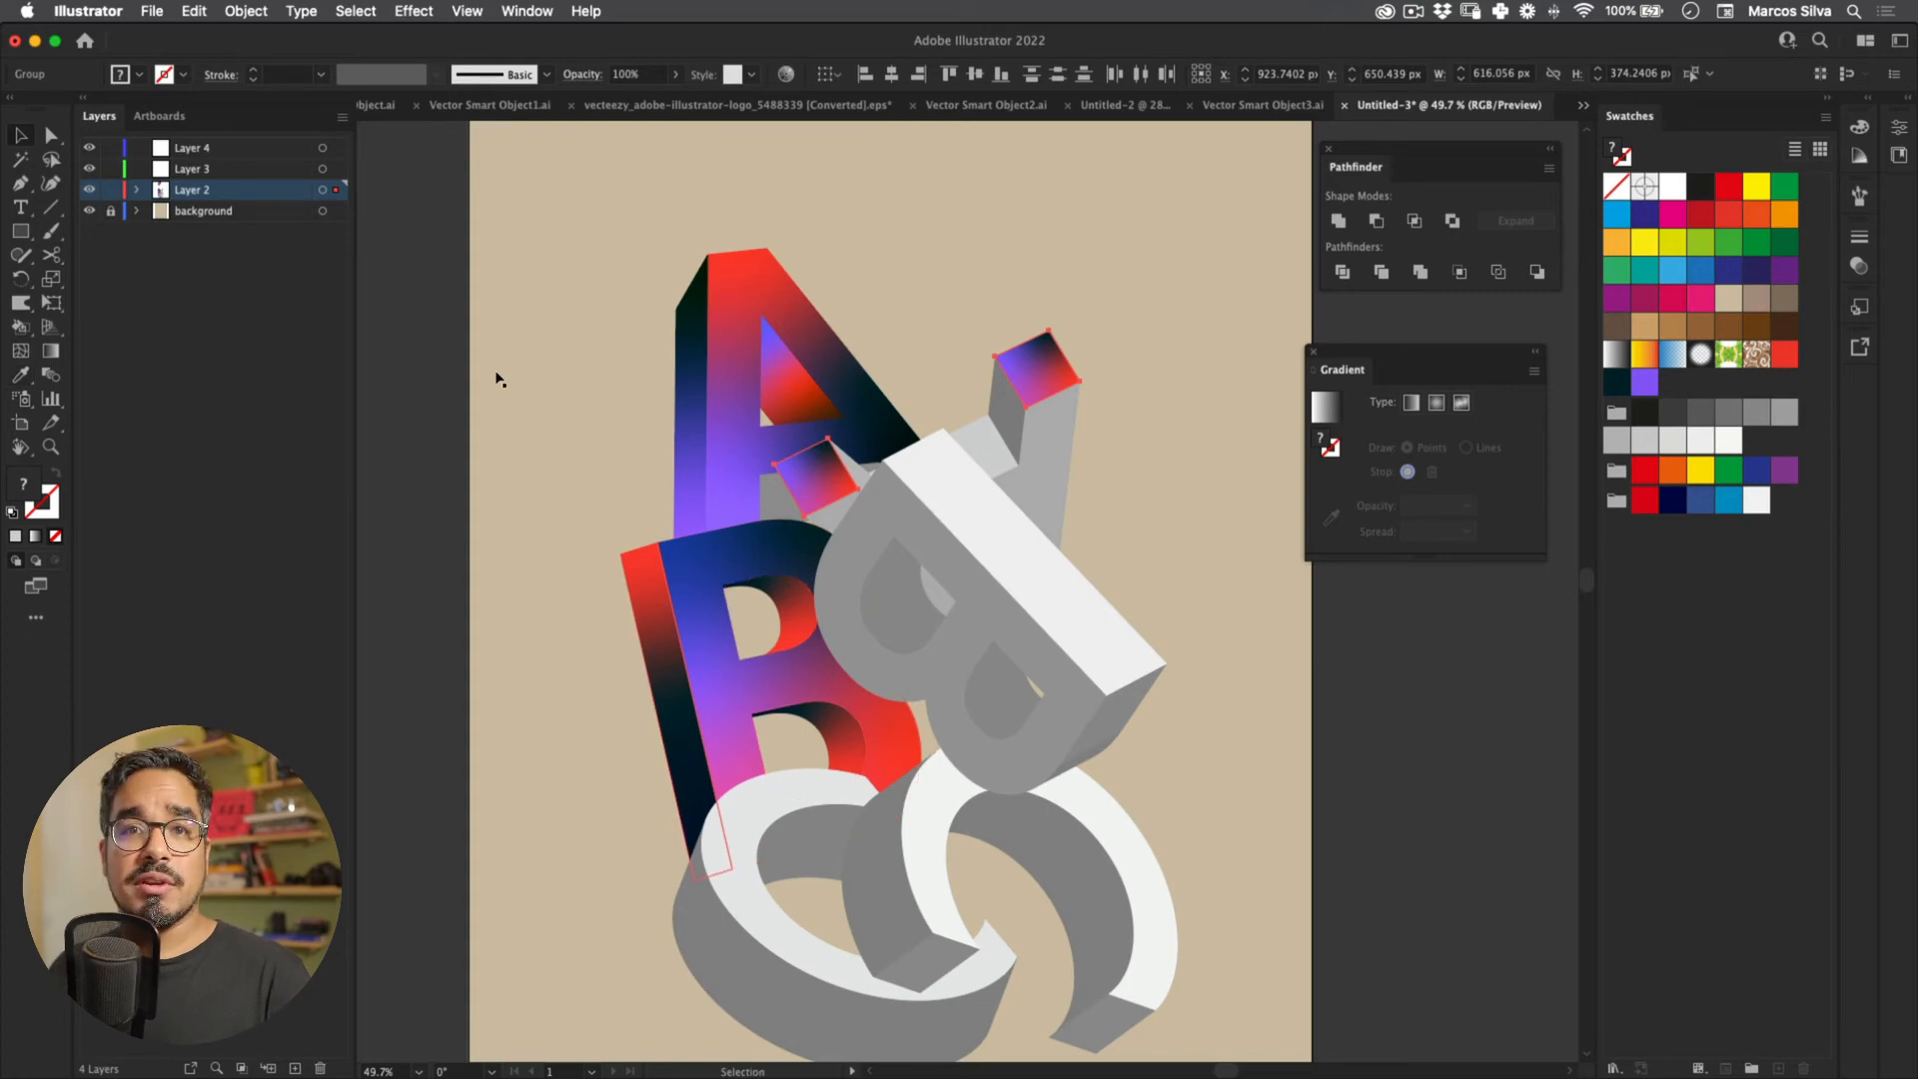
# Step: Eyedropper the A's gradient onto the light grey face group
pyautogui.click(989, 446)
pyautogui.press('i')
pyautogui.click(776, 263)
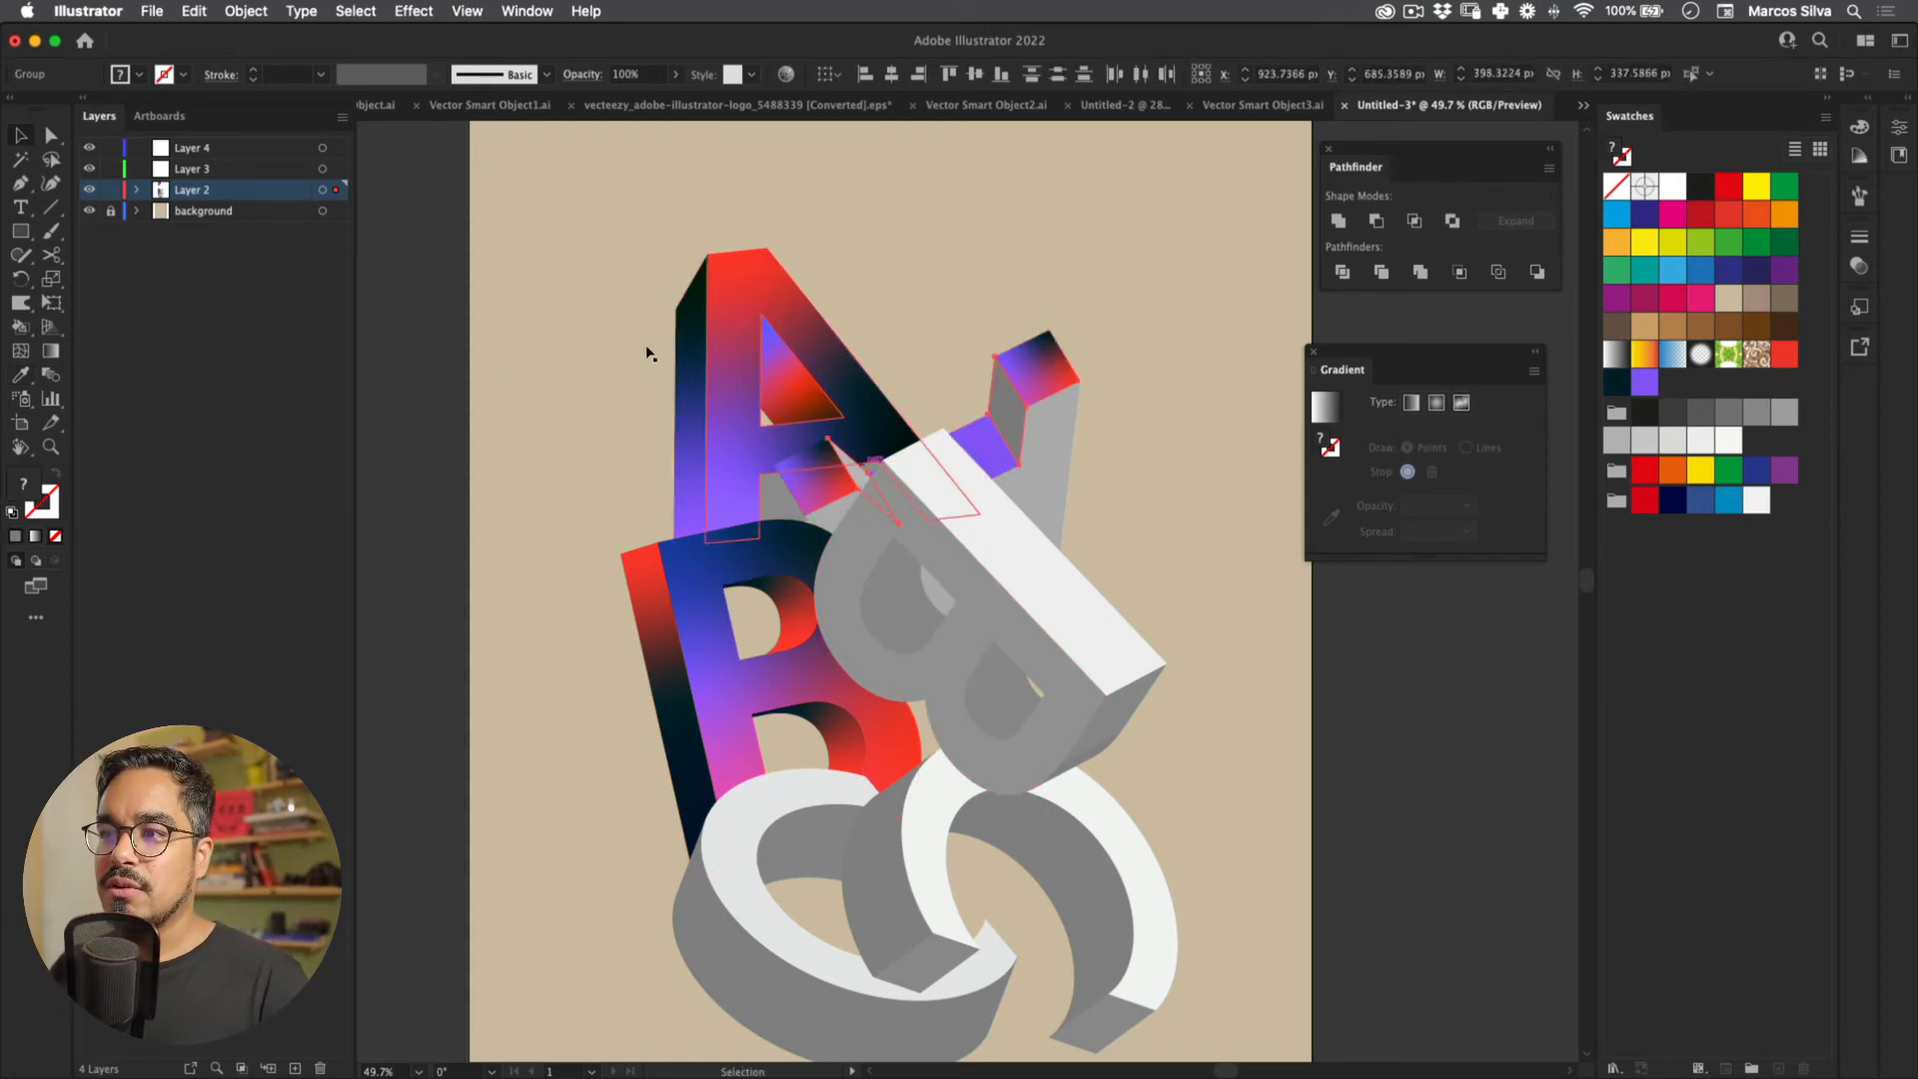
pyautogui.press('v')
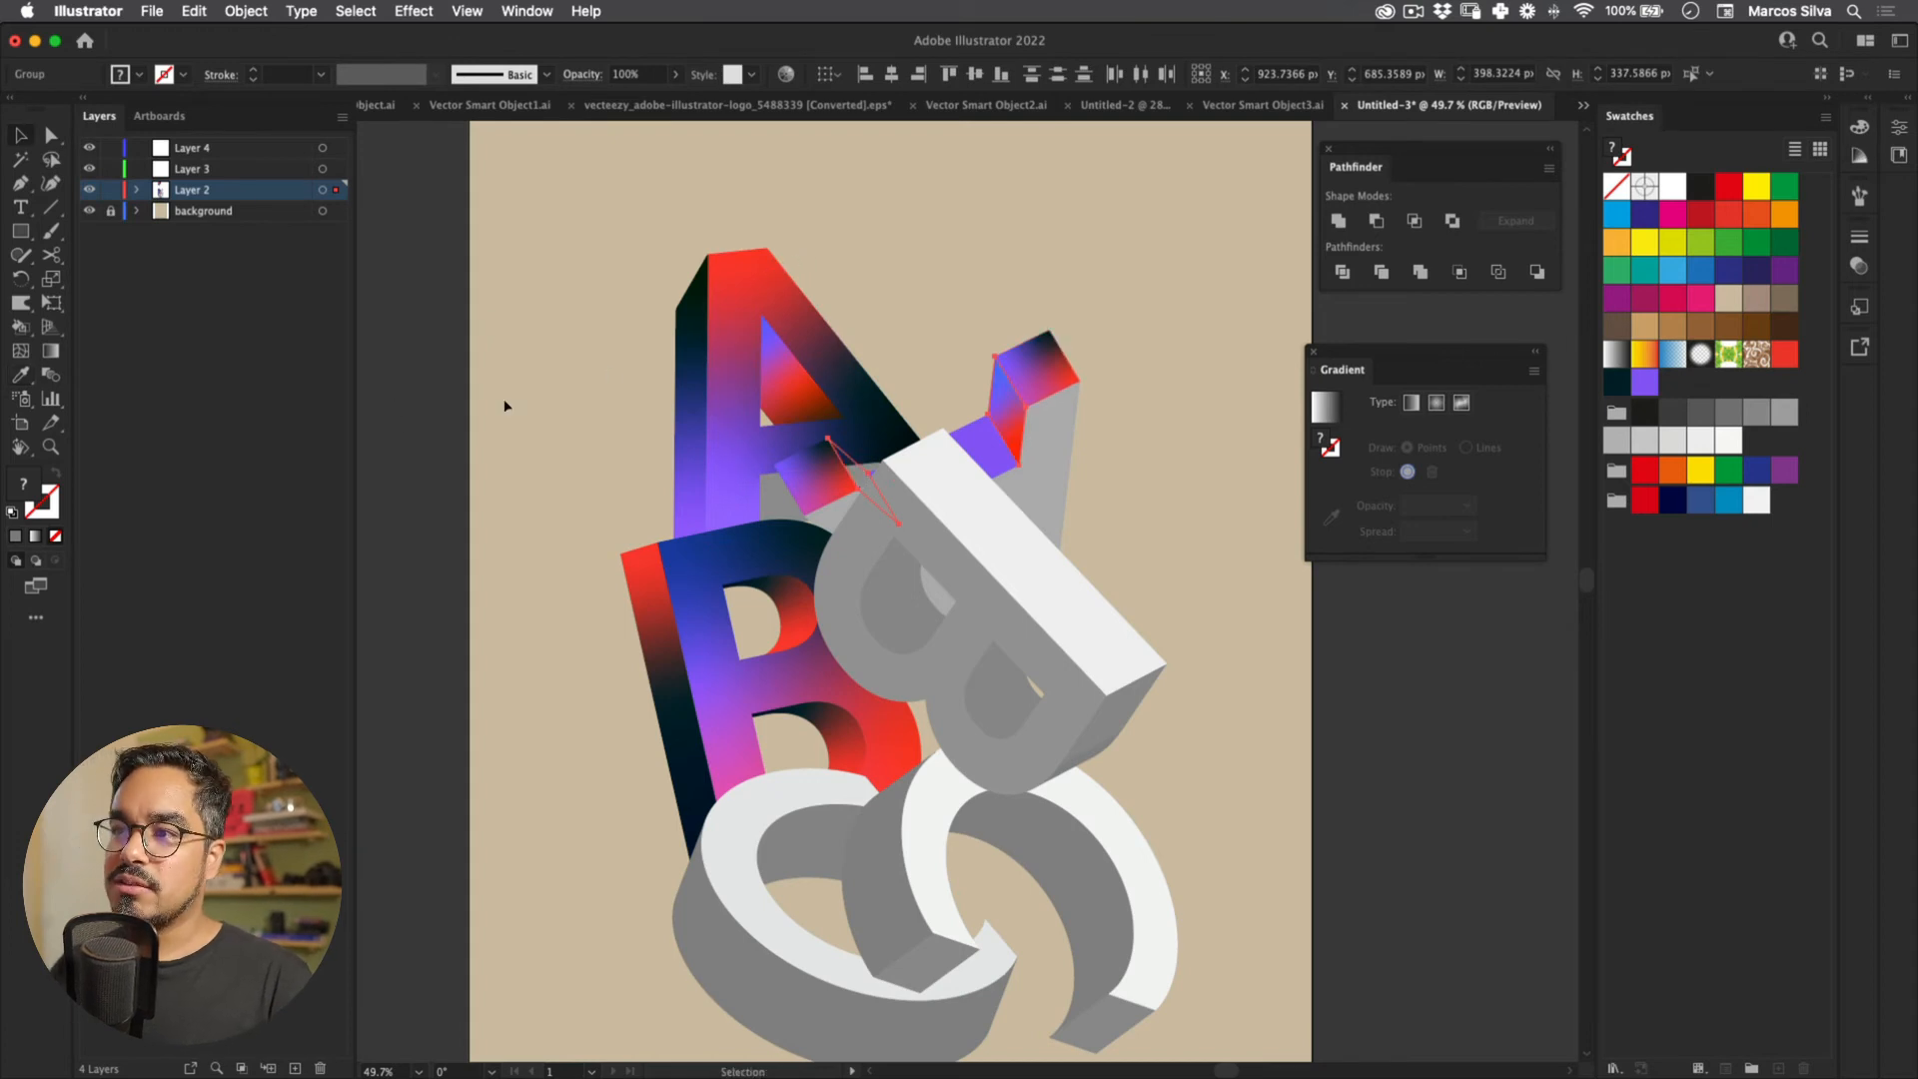
pyautogui.click(481, 376)
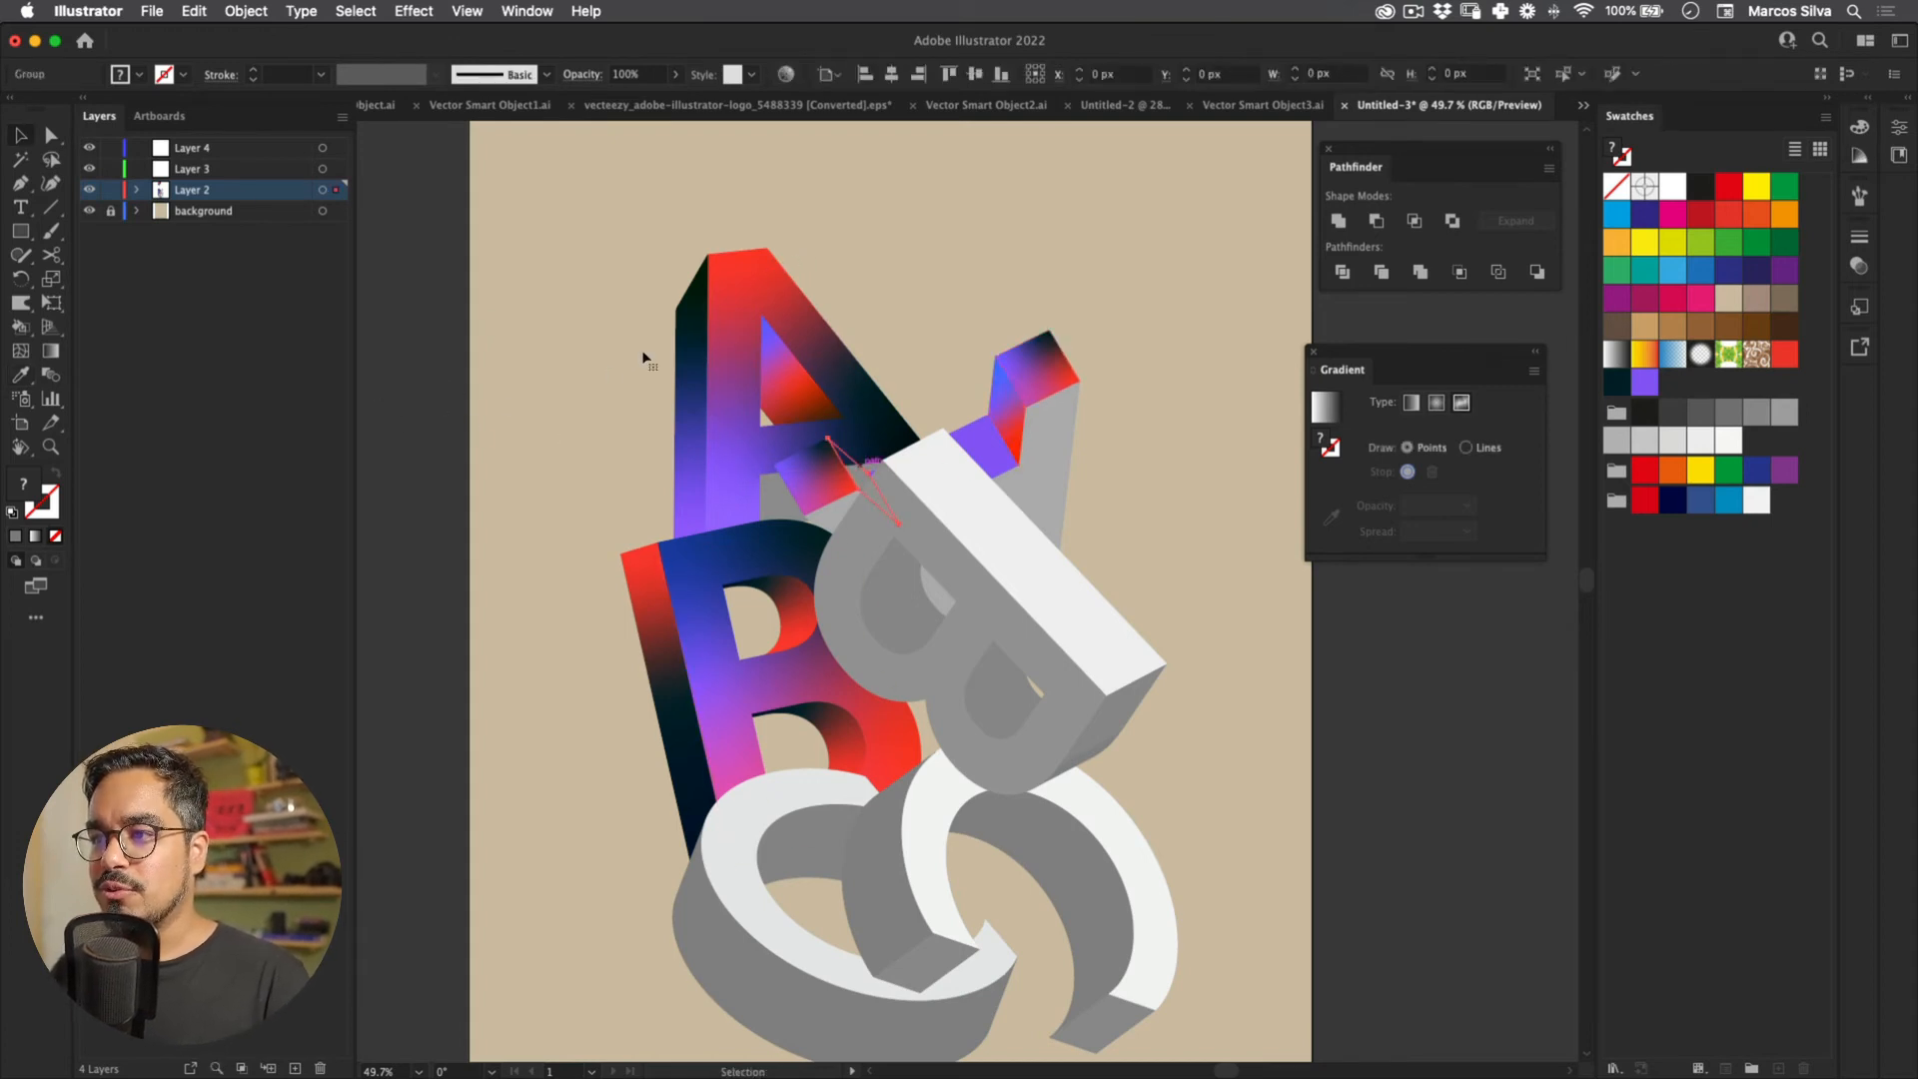
pyautogui.press('i')
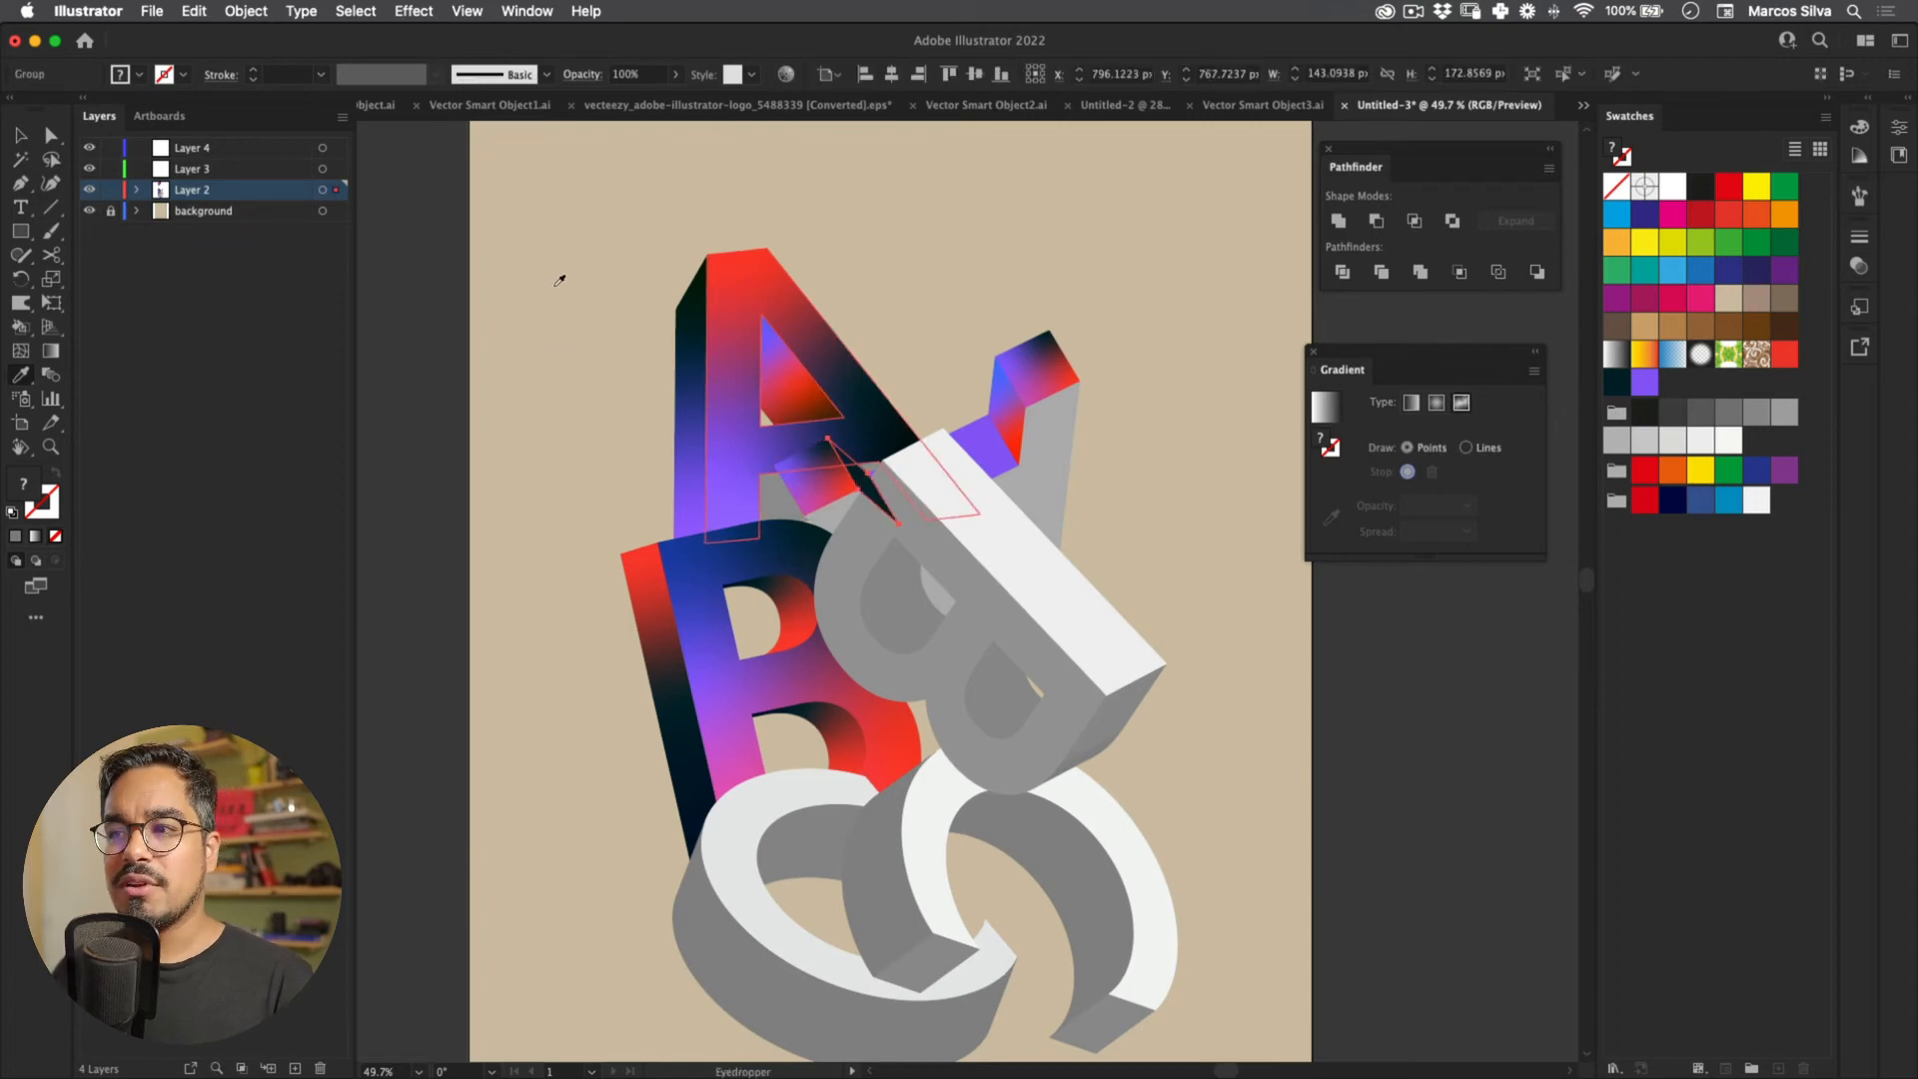
pyautogui.press('v')
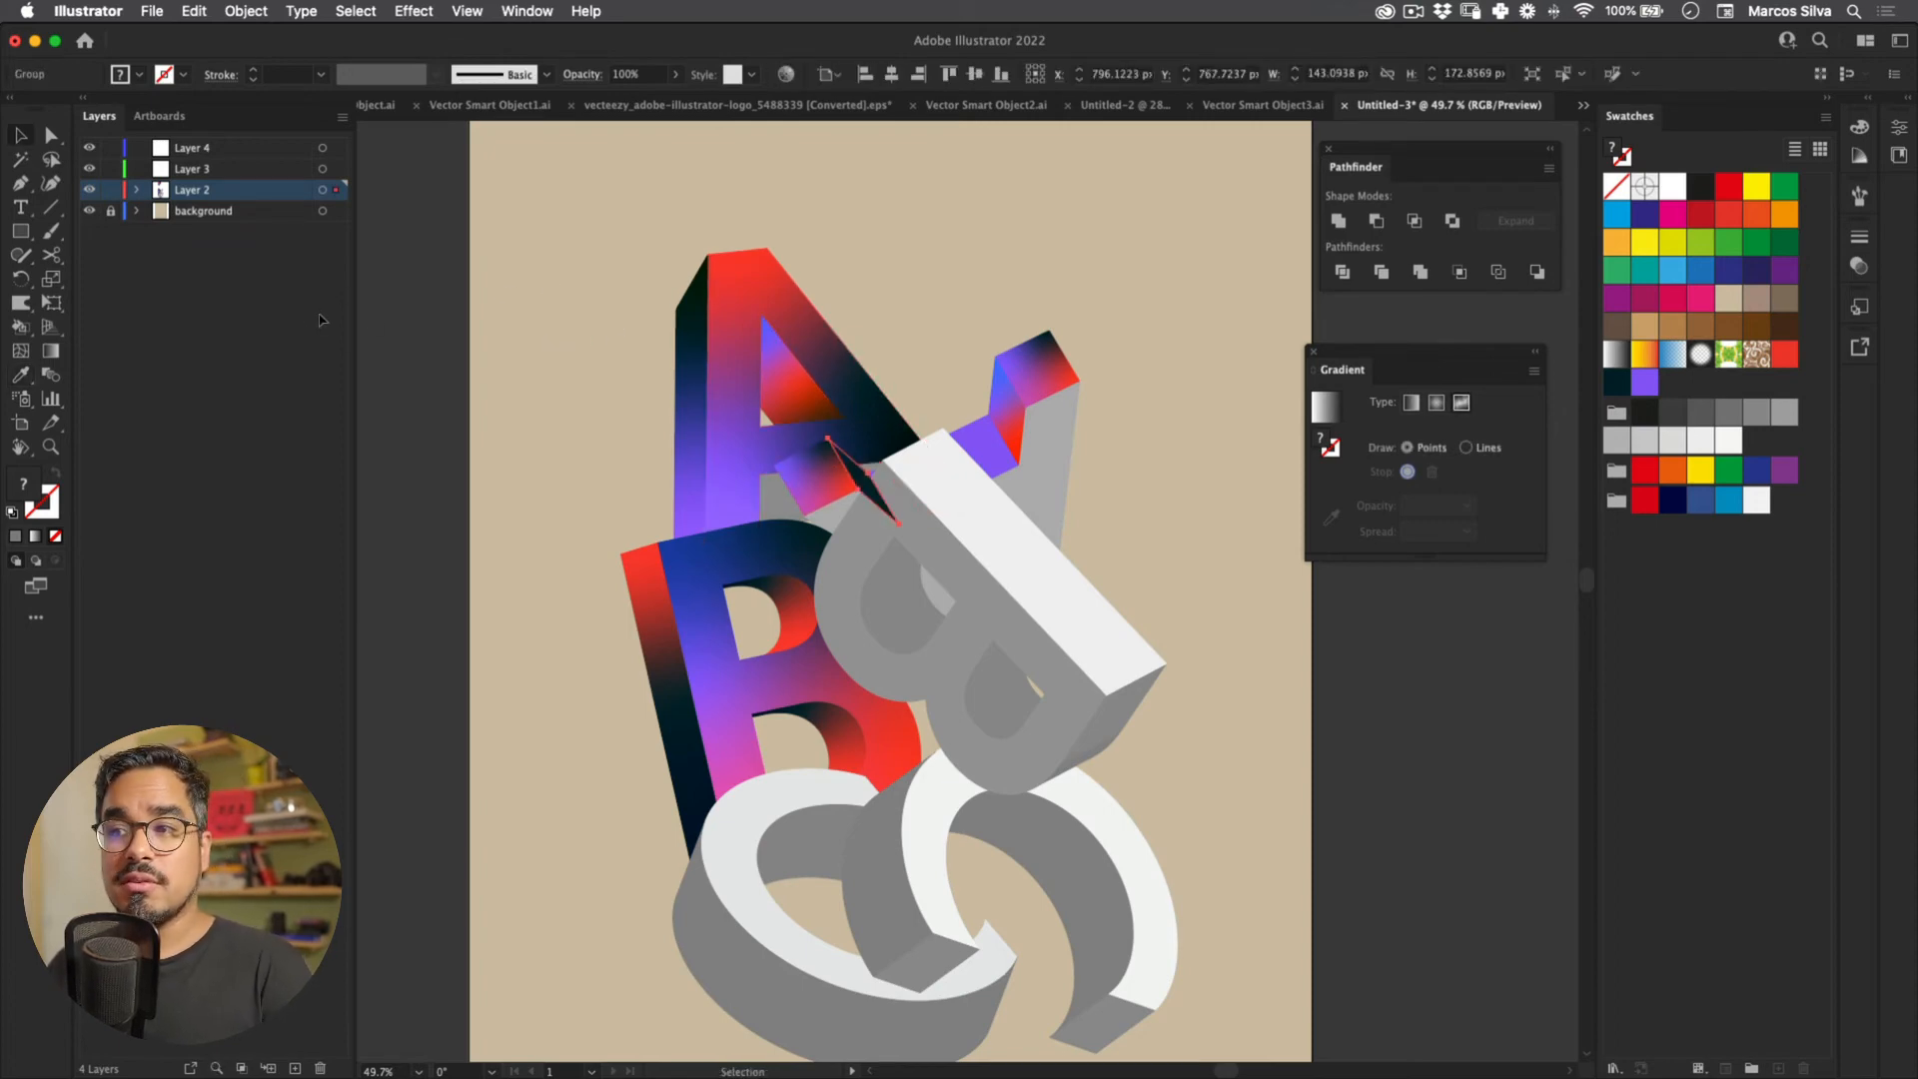
pyautogui.click(589, 349)
# Step: Select the tilted B's front, white side and inner-hole faces, then clear the selection
pyautogui.press('z')
pyautogui.moveTo(652, 362); pyautogui.dragTo(708, 326)
pyautogui.press('v')
pyautogui.click(668, 403)
pyautogui.keyDown('shift'); pyautogui.click(711, 364); pyautogui.keyUp('shift')
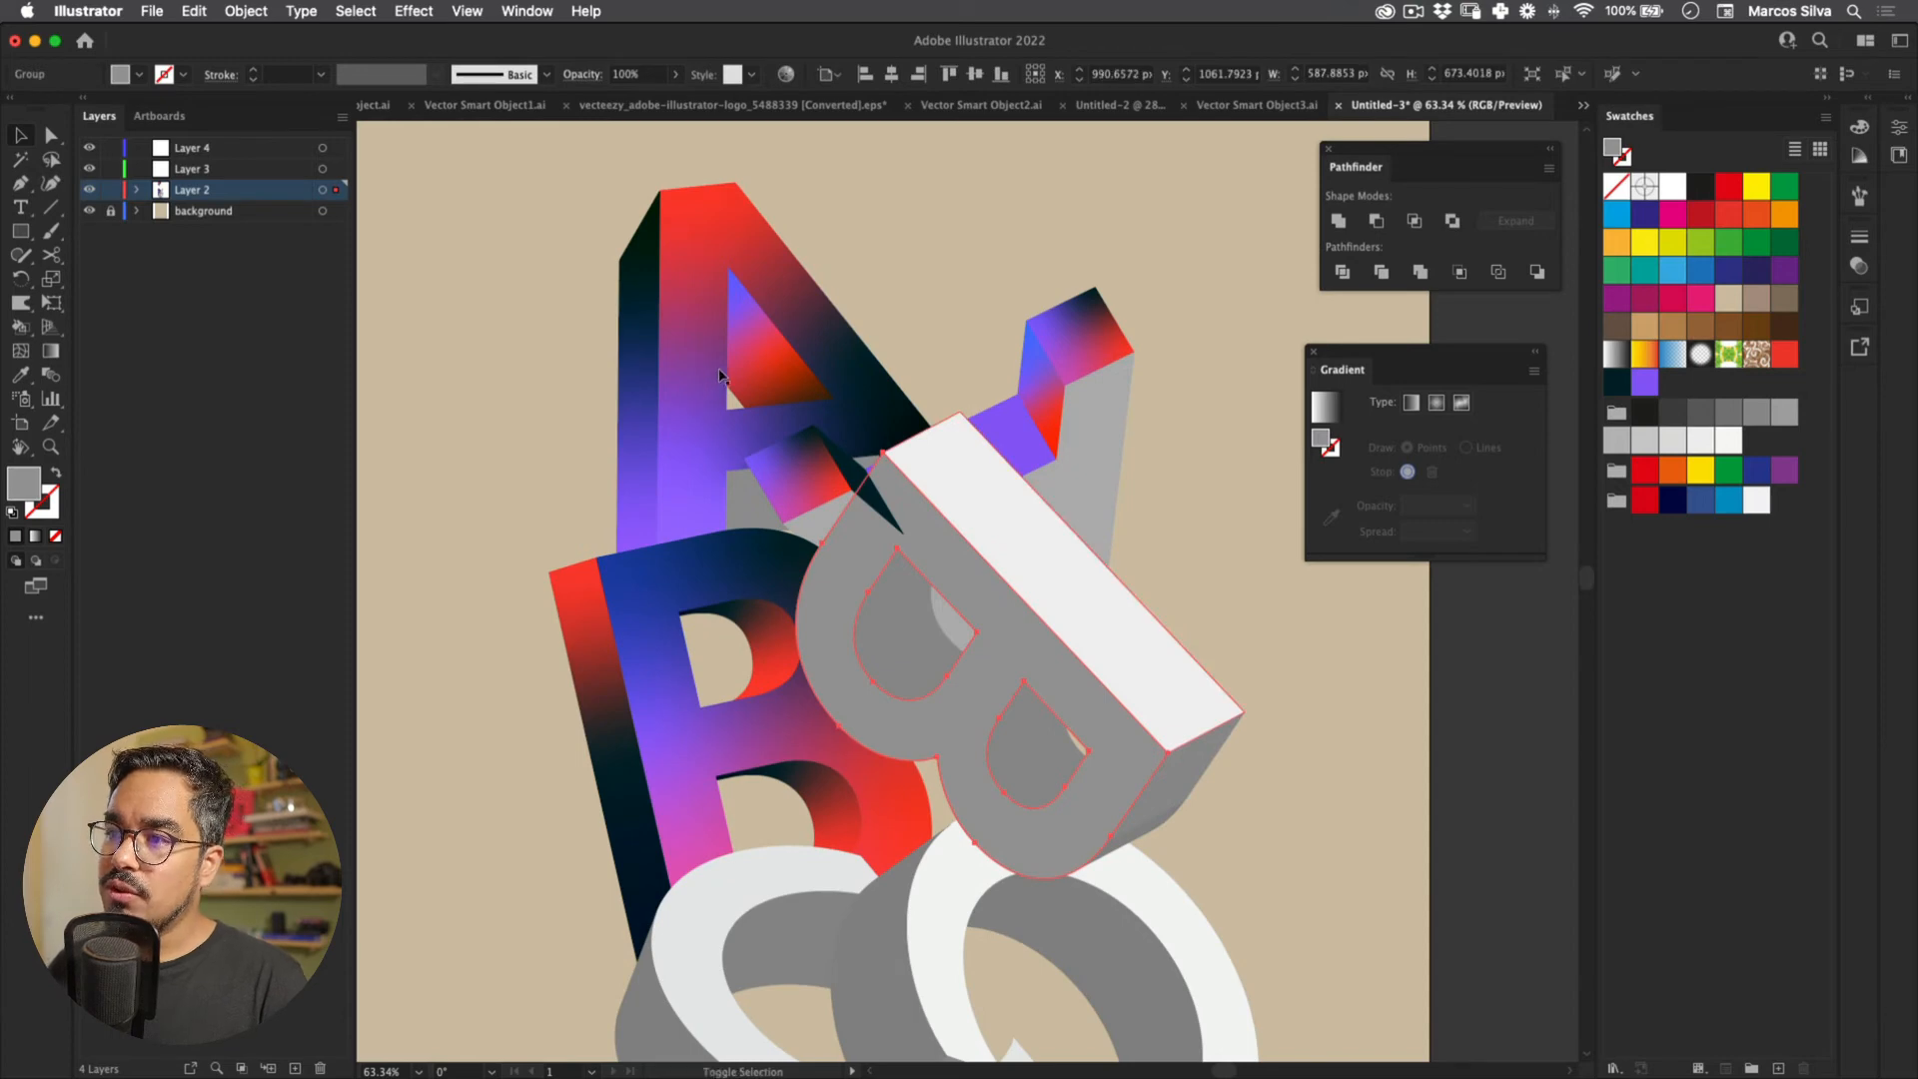
pyautogui.keyDown('shift'); pyautogui.click(710, 500); pyautogui.keyUp('shift')
pyautogui.keyDown('shift'); pyautogui.click(778, 582); pyautogui.keyUp('shift')
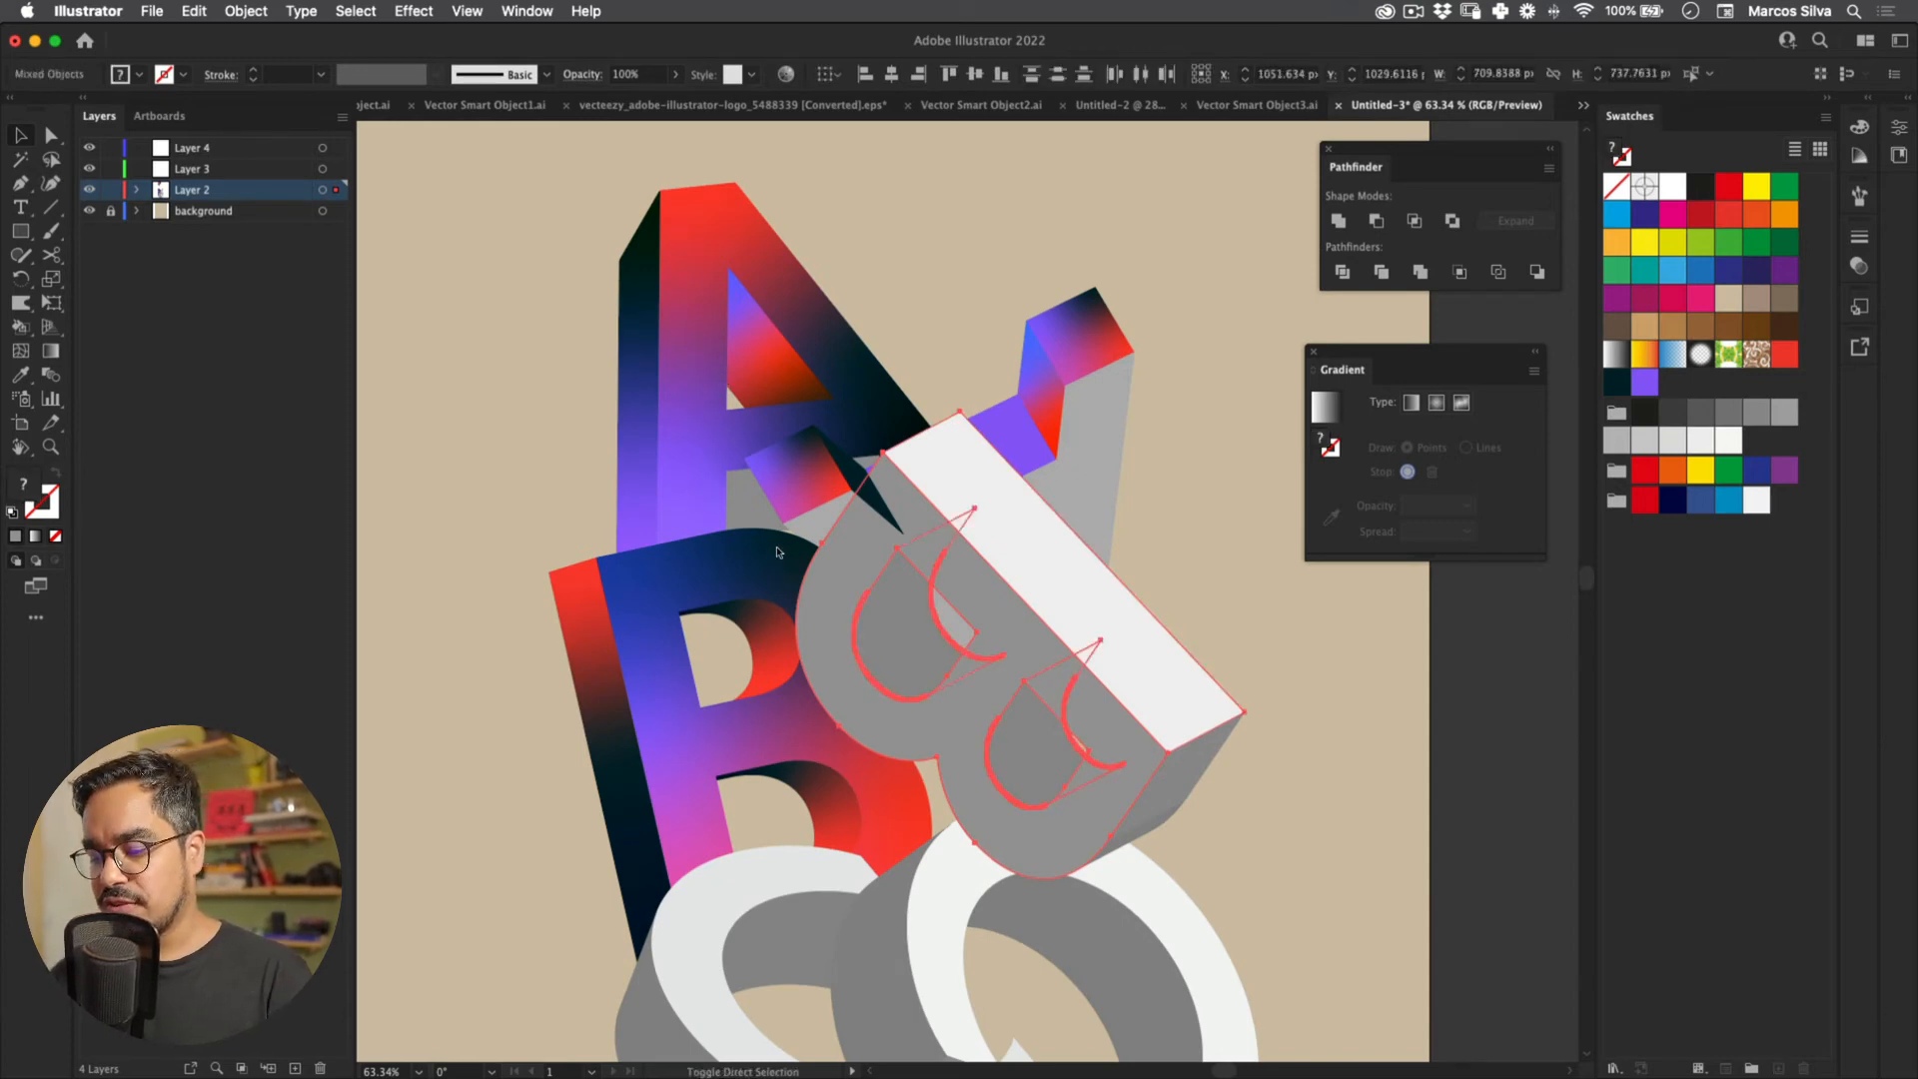
pyautogui.press('z')
pyautogui.moveTo(775, 545); pyautogui.dragTo(455, 462)
pyautogui.press('v')
pyautogui.moveTo(718, 403); pyautogui.dragTo(672, 360)
pyautogui.click(837, 164)
# Step: Eyedropper the A's red-topped gradient onto the long grey top face
pyautogui.press('z')
pyautogui.moveTo(911, 455); pyautogui.dragTo(1014, 450)
pyautogui.press('v')
pyautogui.click(959, 432)
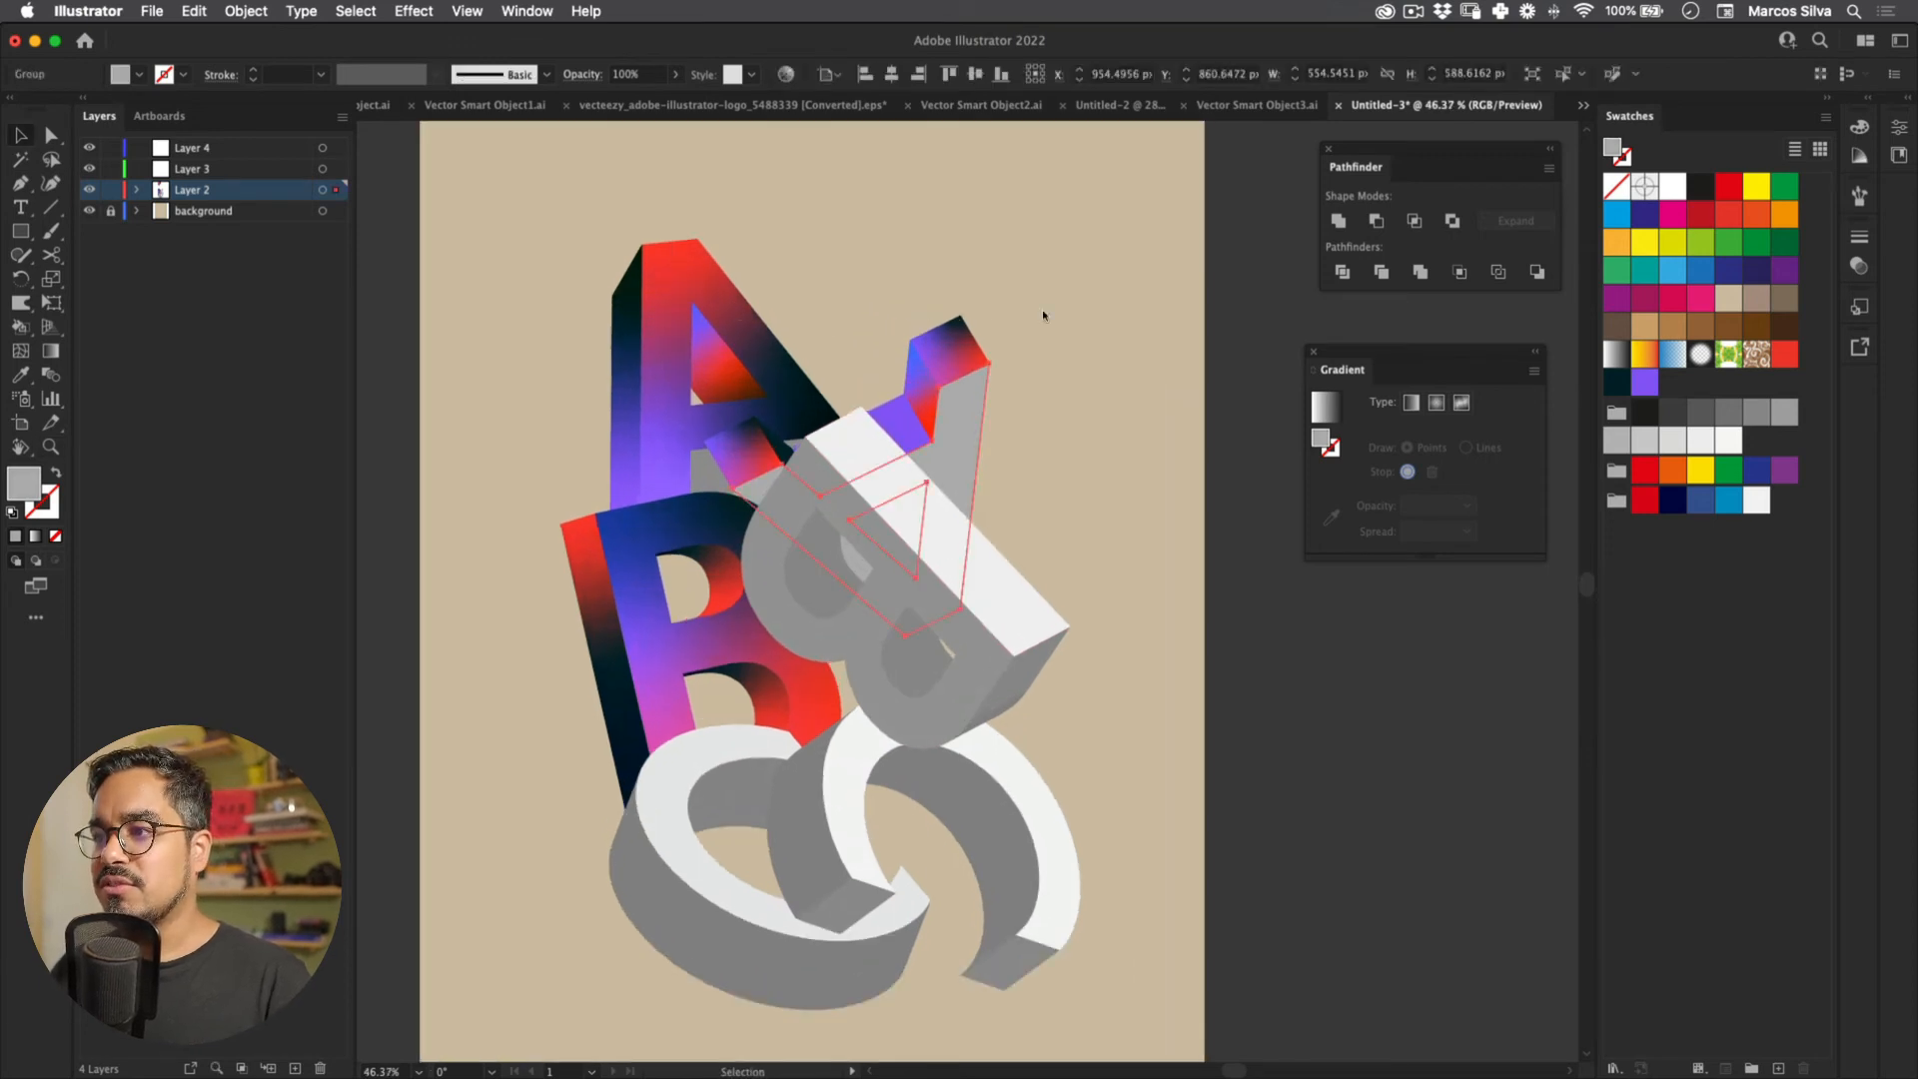
pyautogui.press('i')
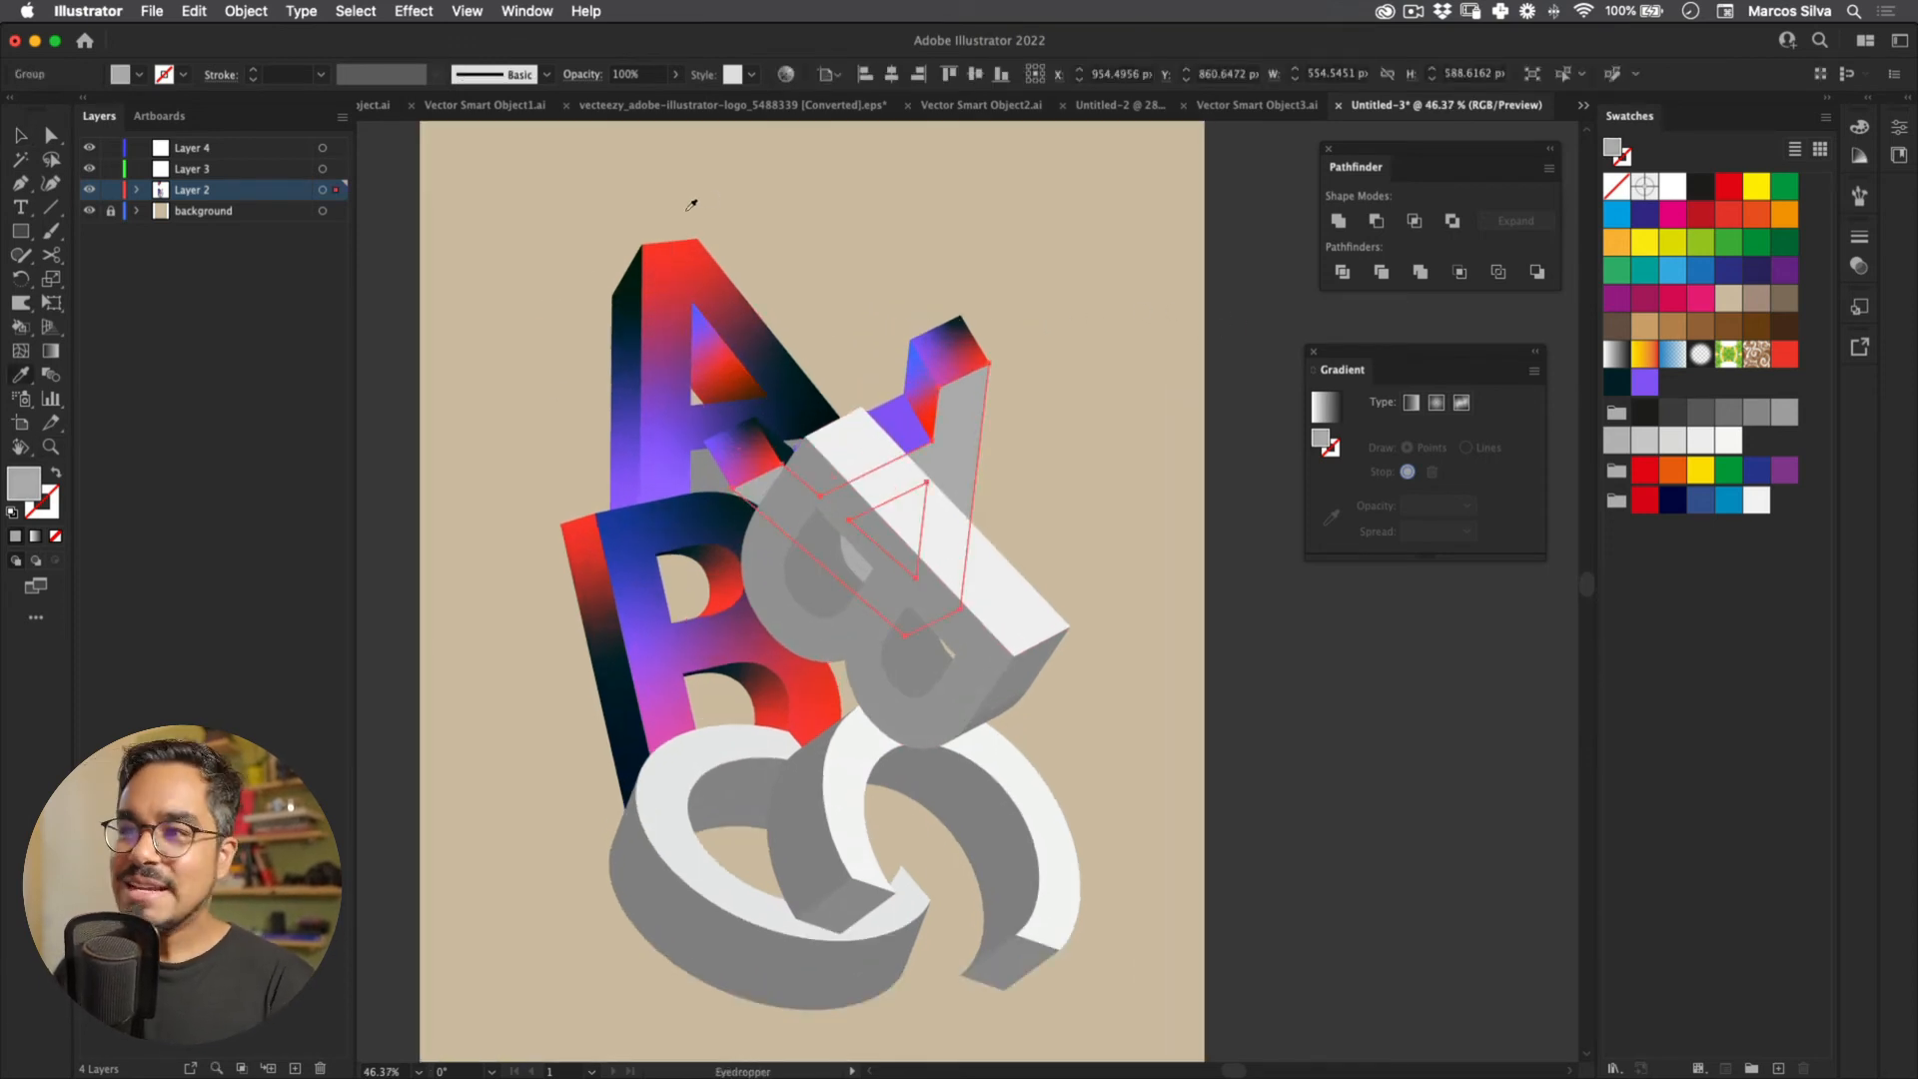
pyautogui.click(618, 314)
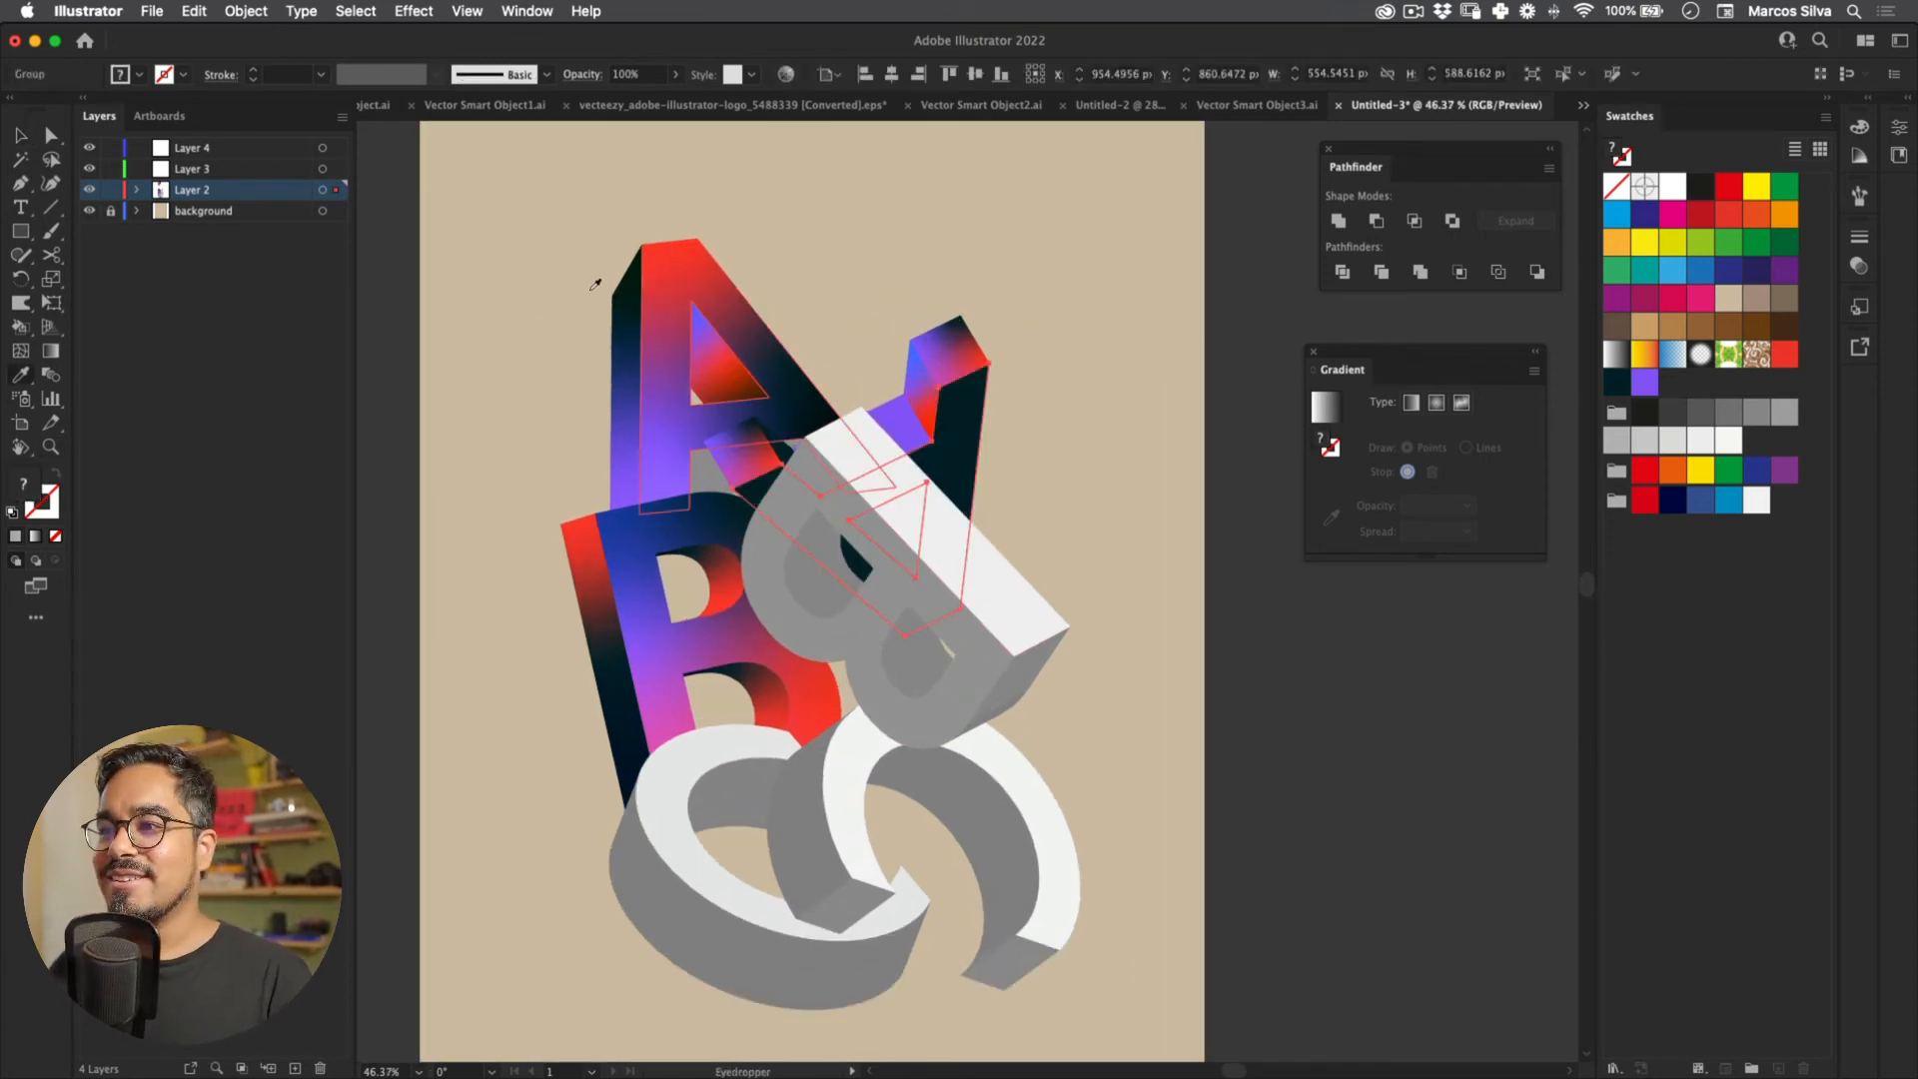
pyautogui.click(704, 257)
pyautogui.press('v')
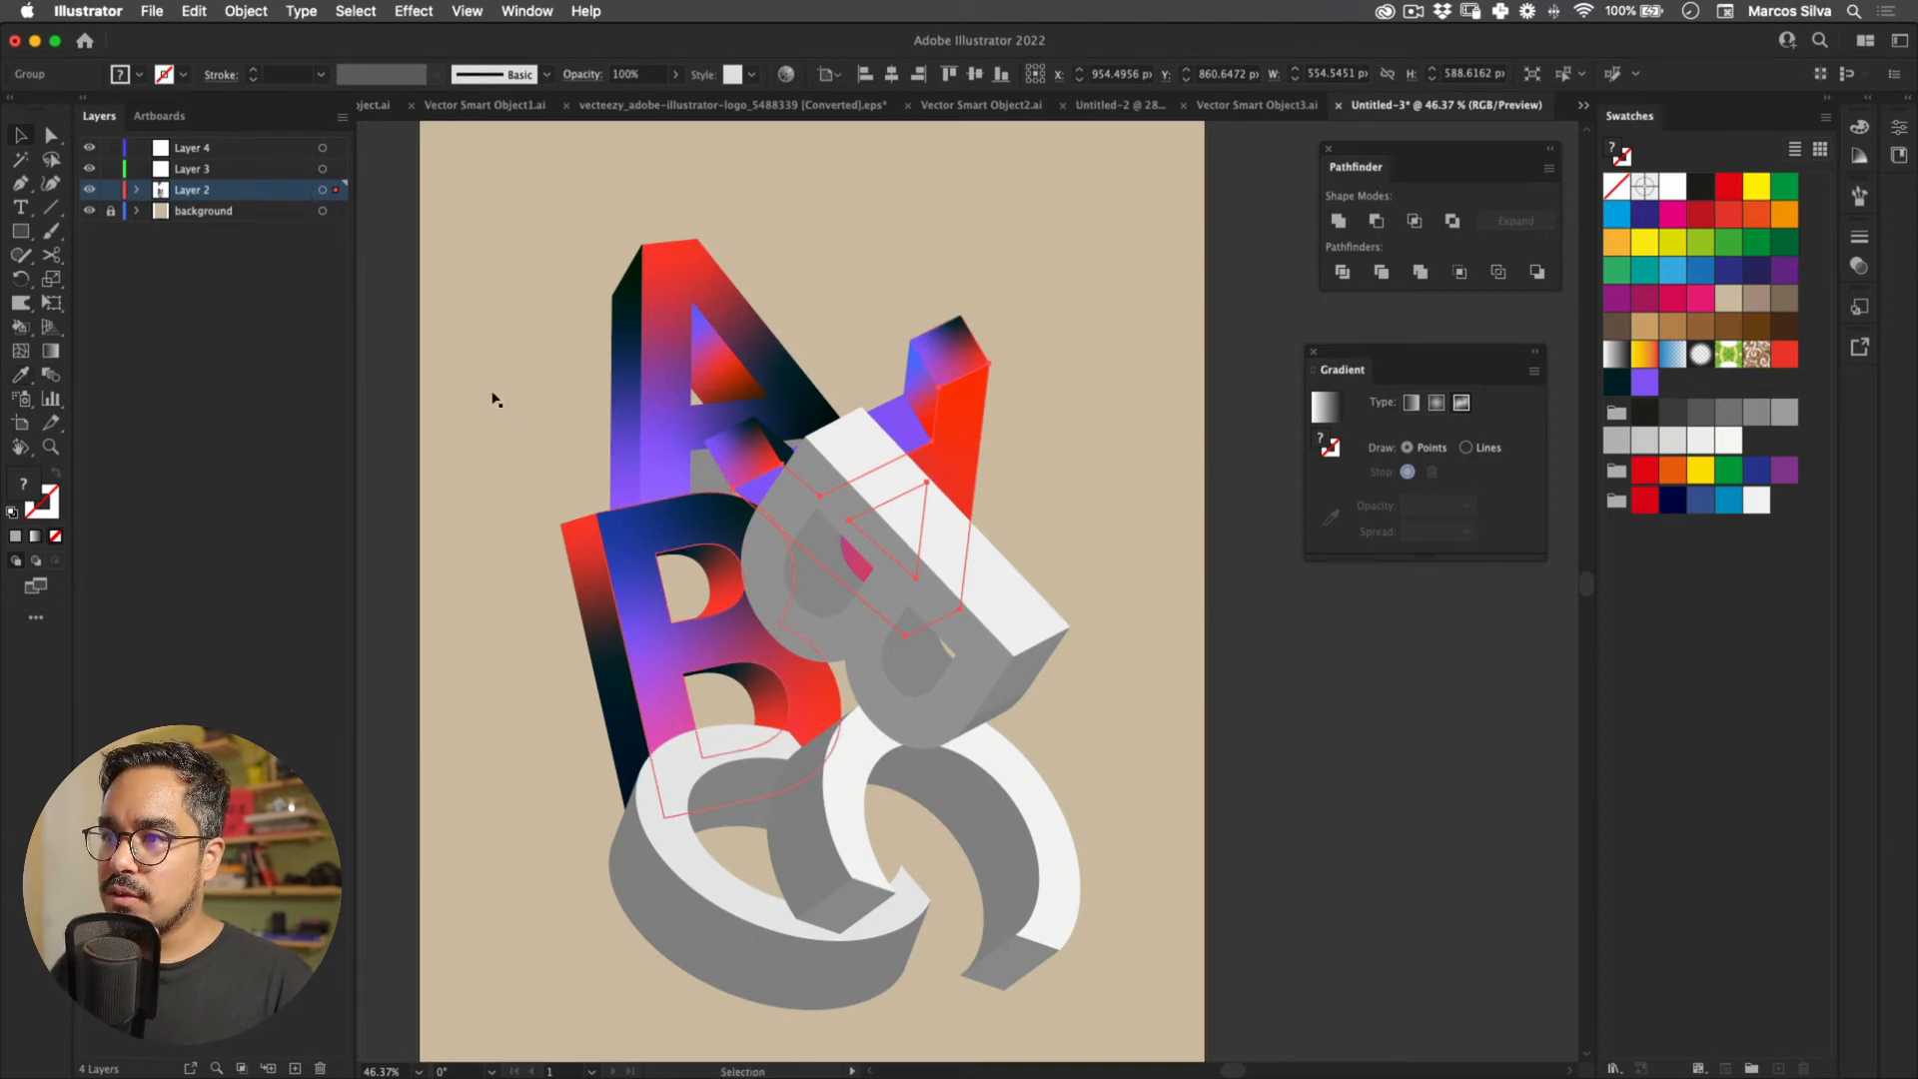
# Step: Move that face's purple point down-right and add a dark navy point at upper right
pyautogui.press('g')
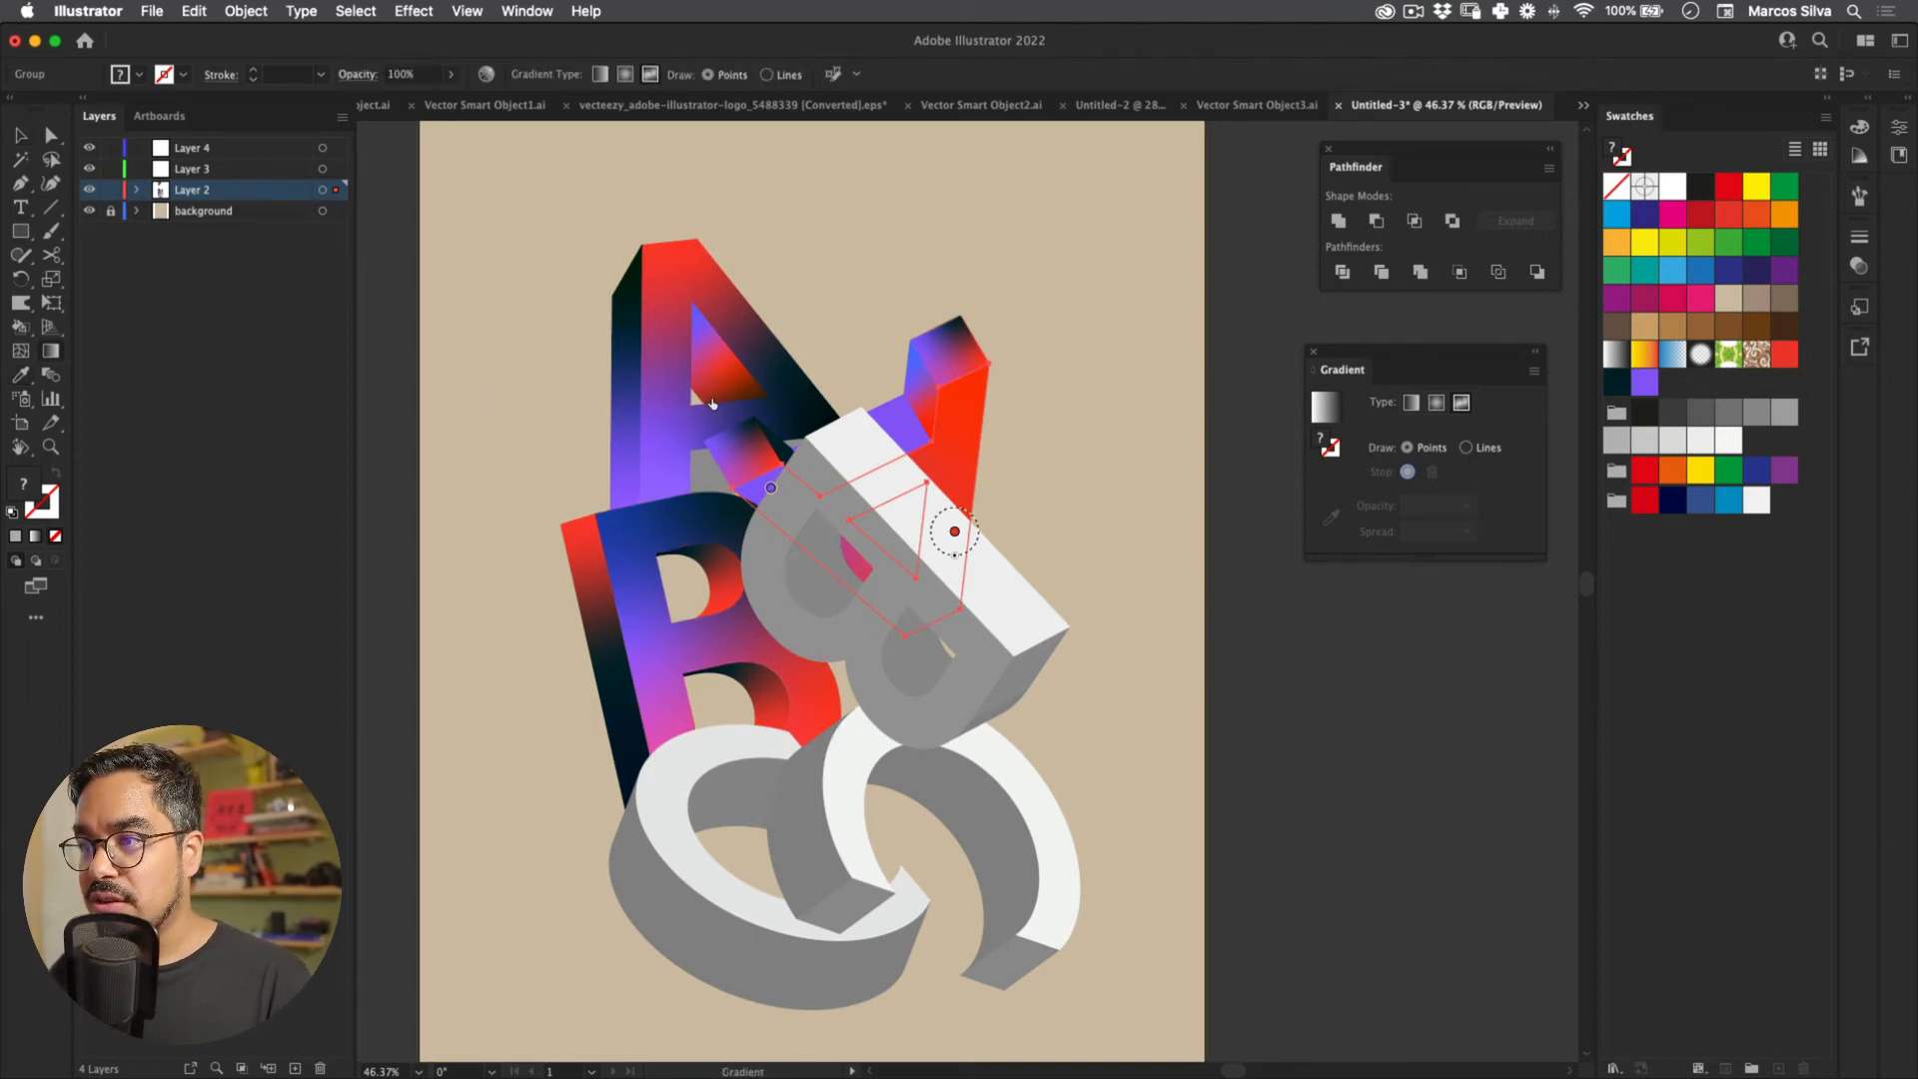
pyautogui.moveTo(954, 531); pyautogui.dragTo(948, 543)
pyautogui.moveTo(770, 487); pyautogui.dragTo(817, 542)
pyautogui.click(955, 435)
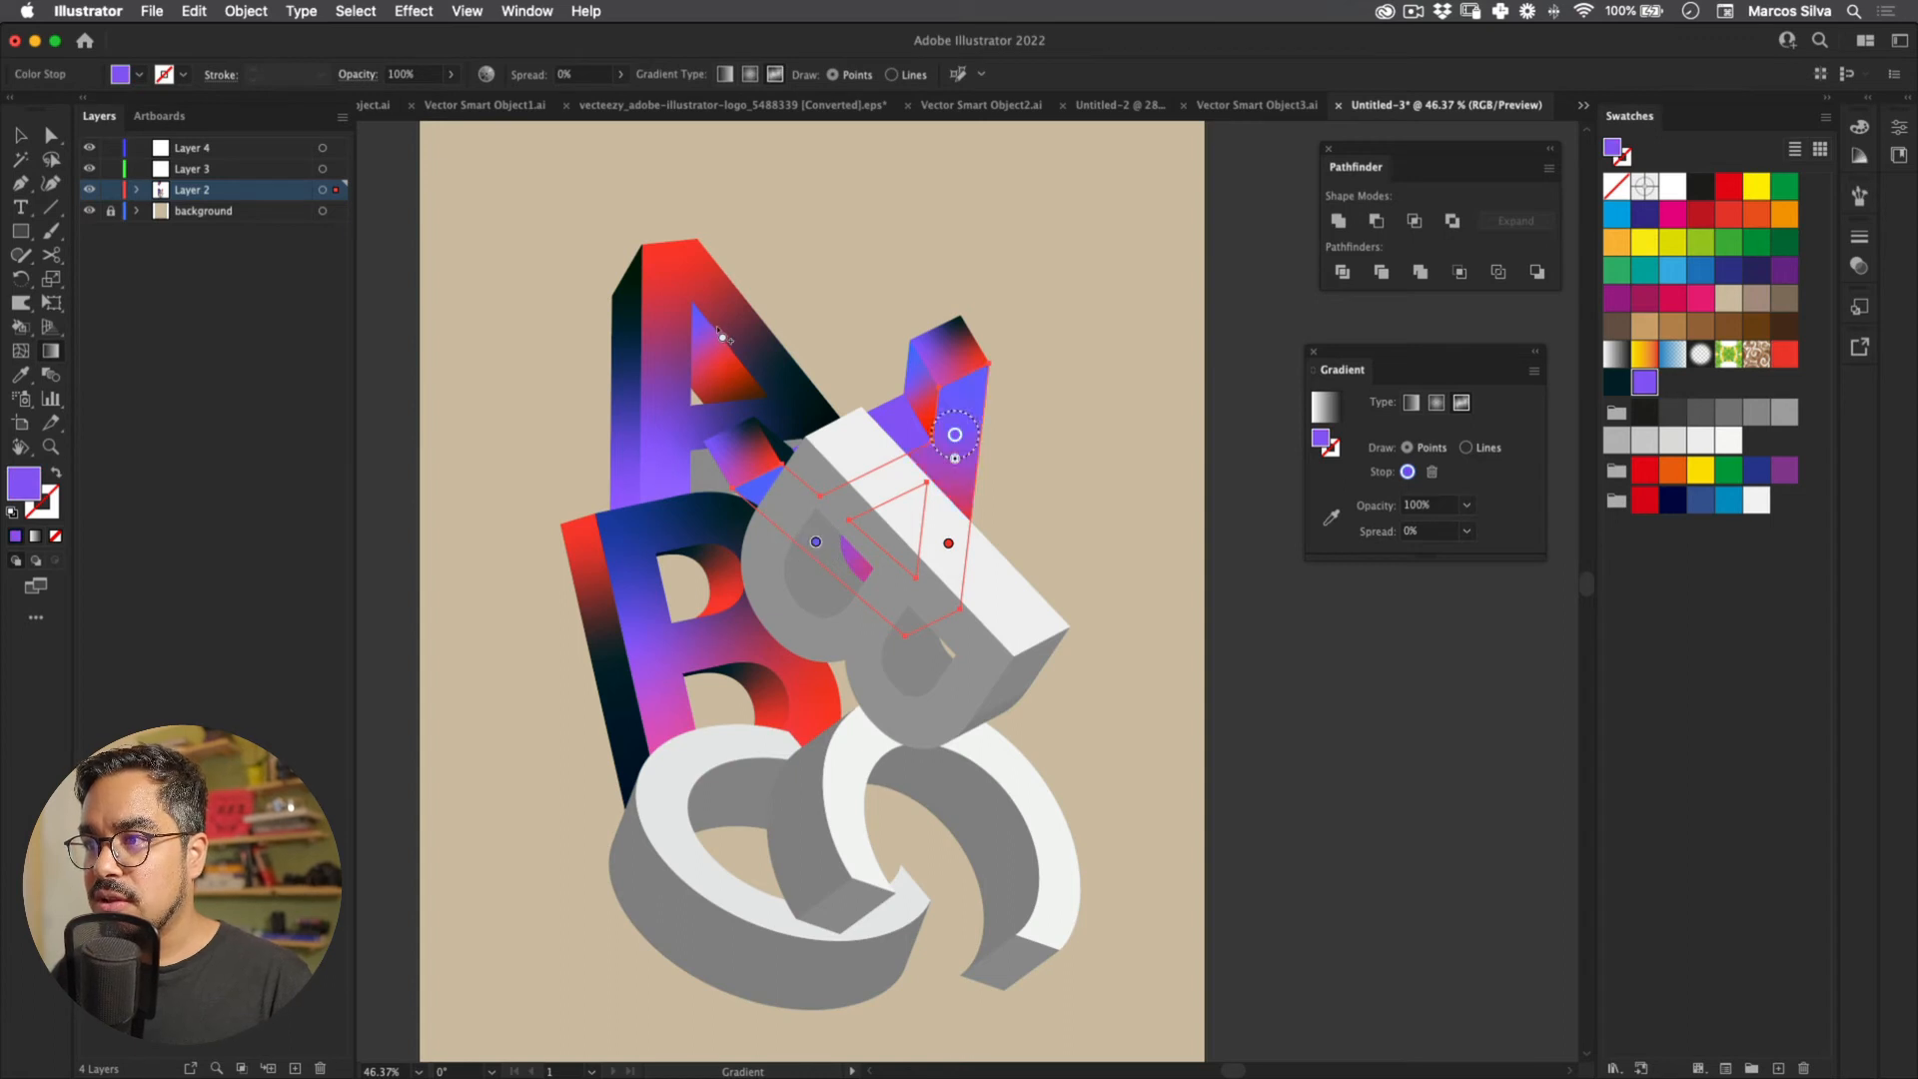
pyautogui.click(1616, 381)
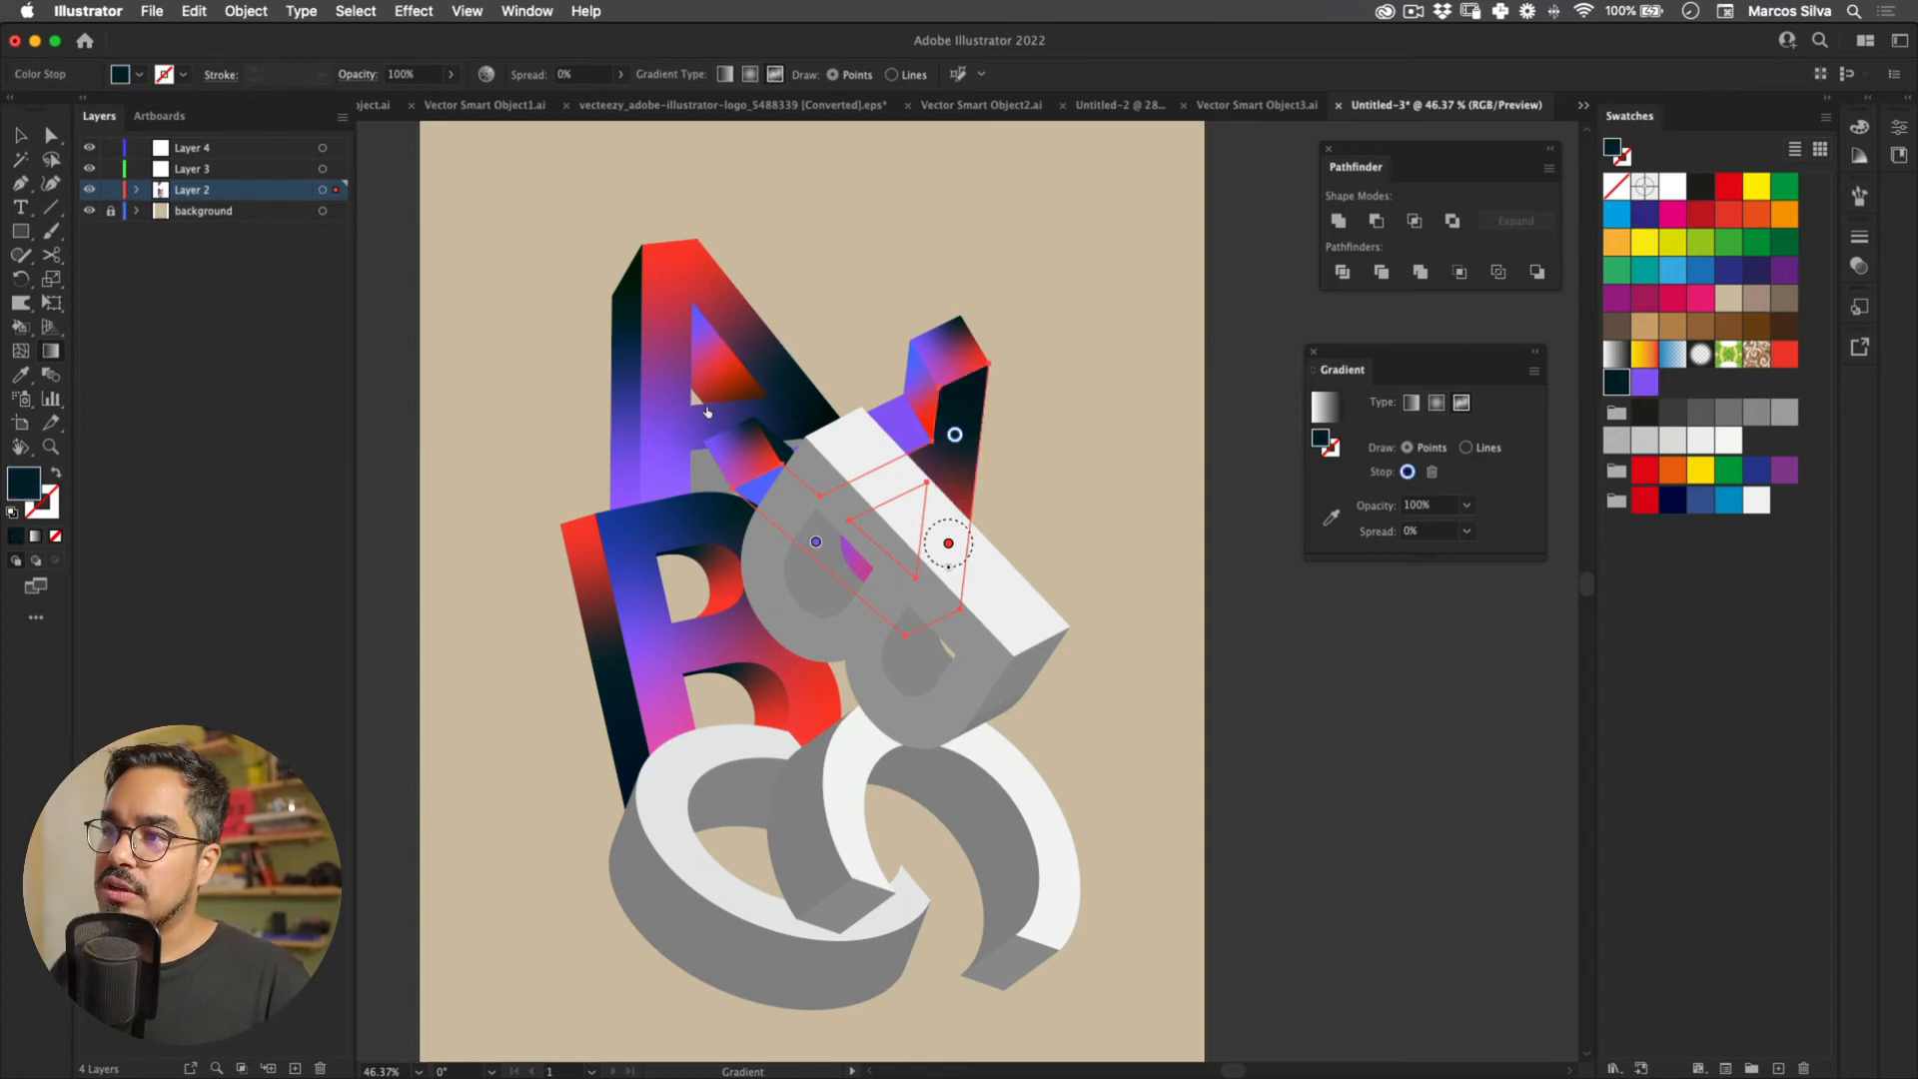
pyautogui.press('v')
pyautogui.click(829, 309)
# Step: Eyedropper the A's gradient onto the tilted B's front face and recolour one point purple
pyautogui.press('z')
pyautogui.moveTo(1004, 454); pyautogui.dragTo(707, 407)
pyautogui.press('v')
pyautogui.click(716, 402)
pyautogui.press('i')
pyautogui.click(723, 394)
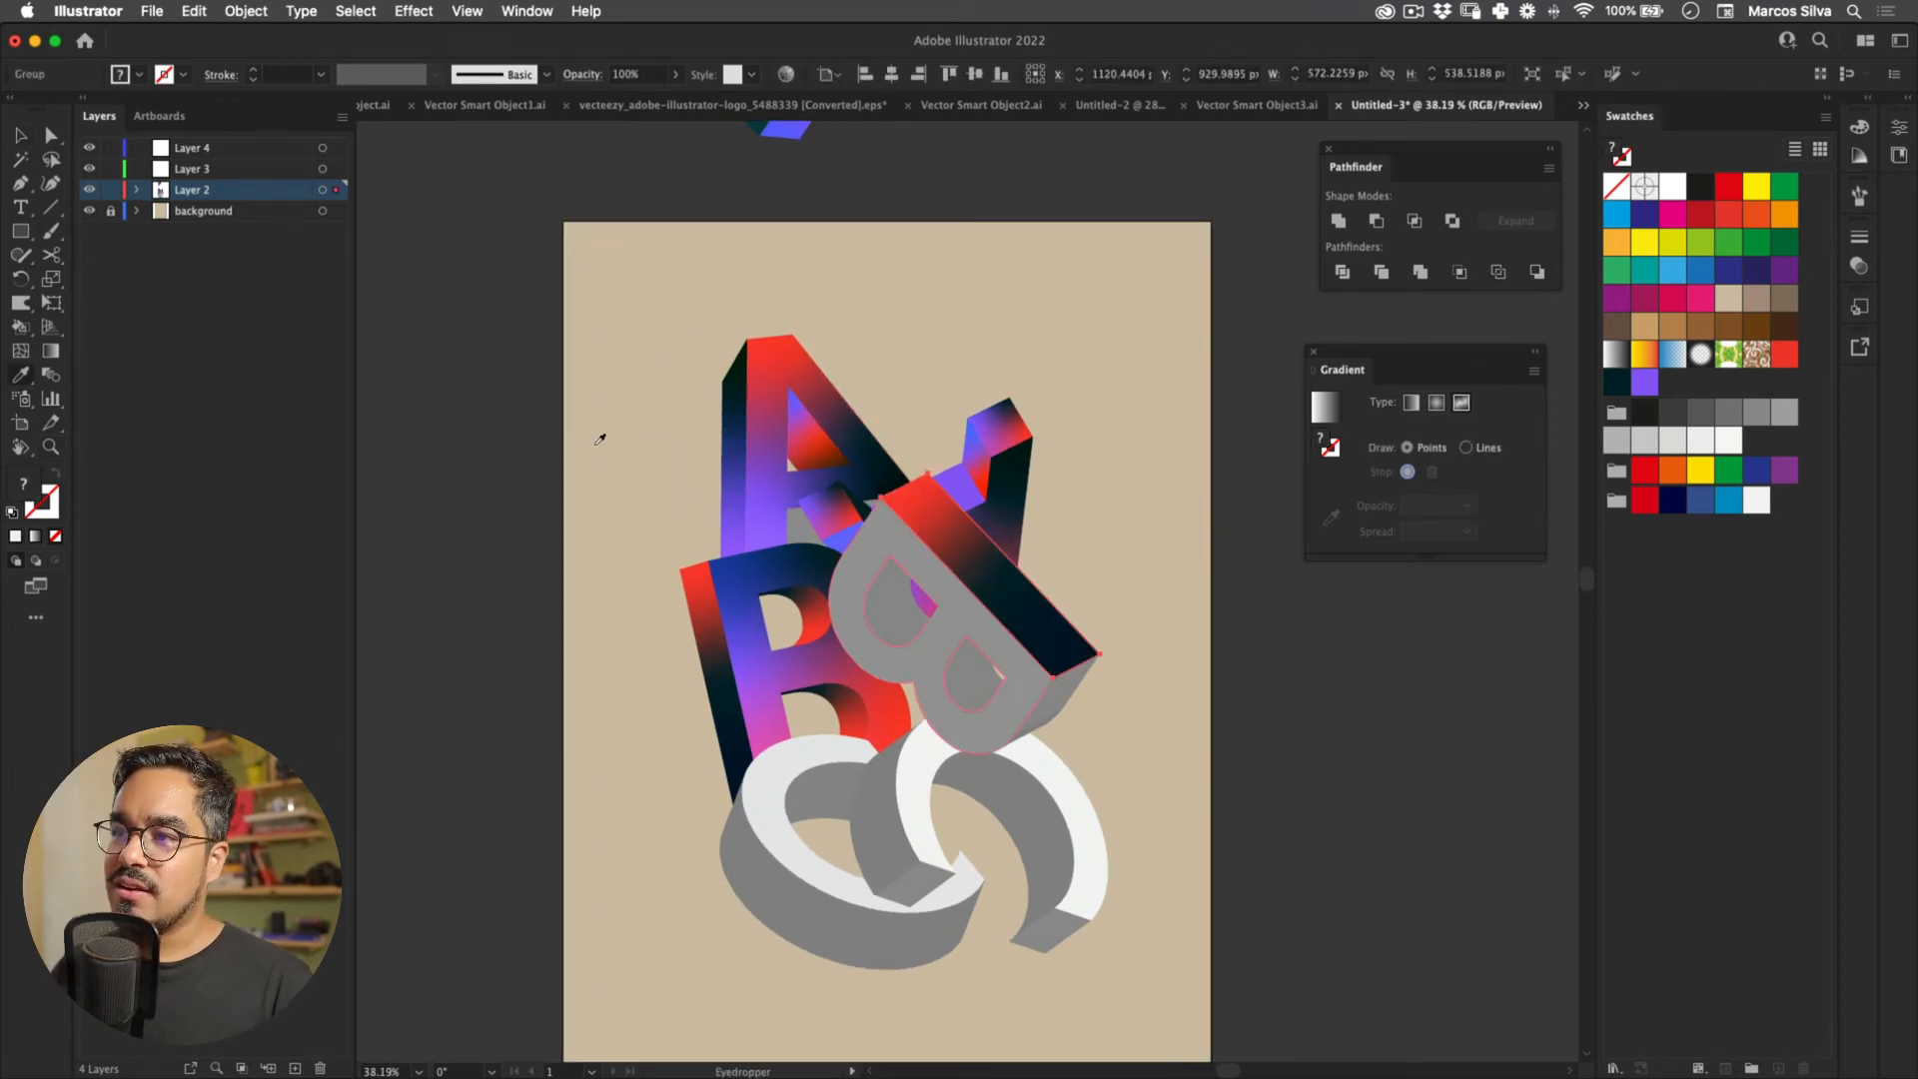
pyautogui.press('g')
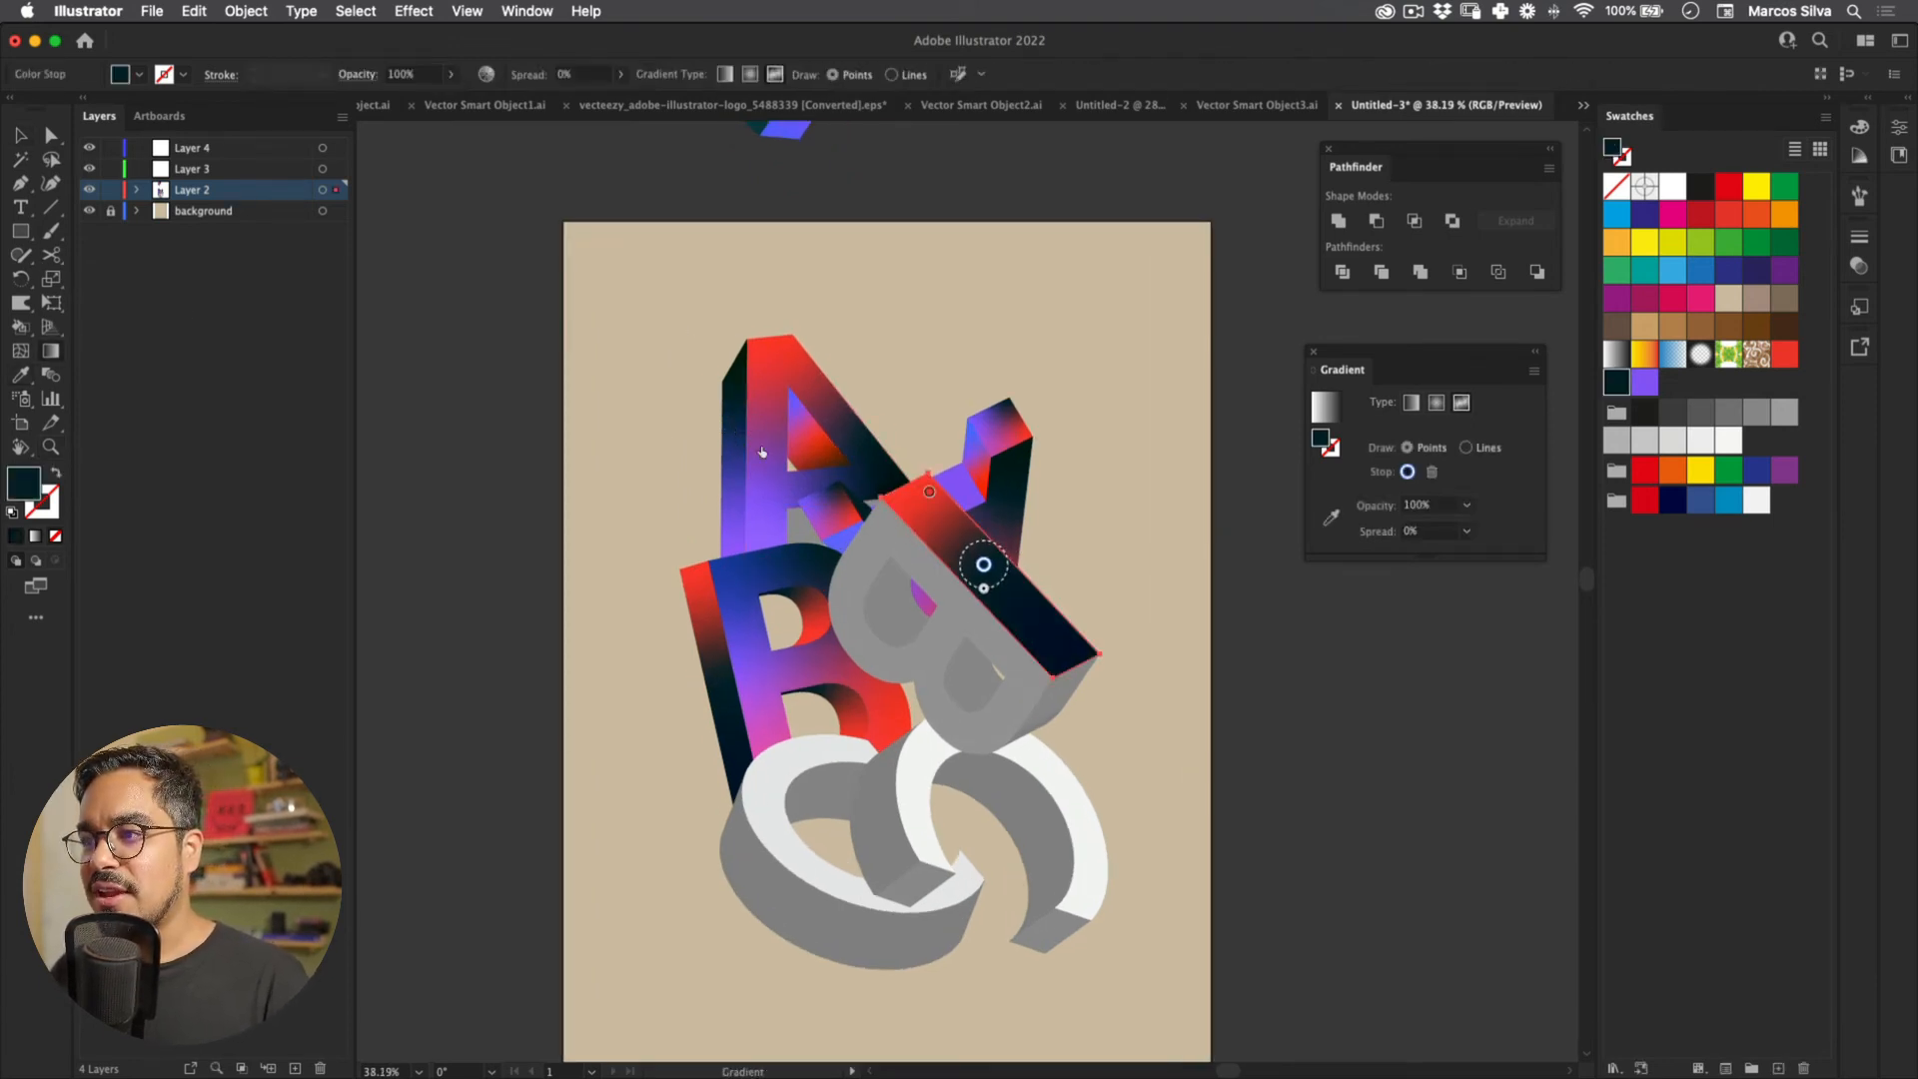
pyautogui.click(1644, 382)
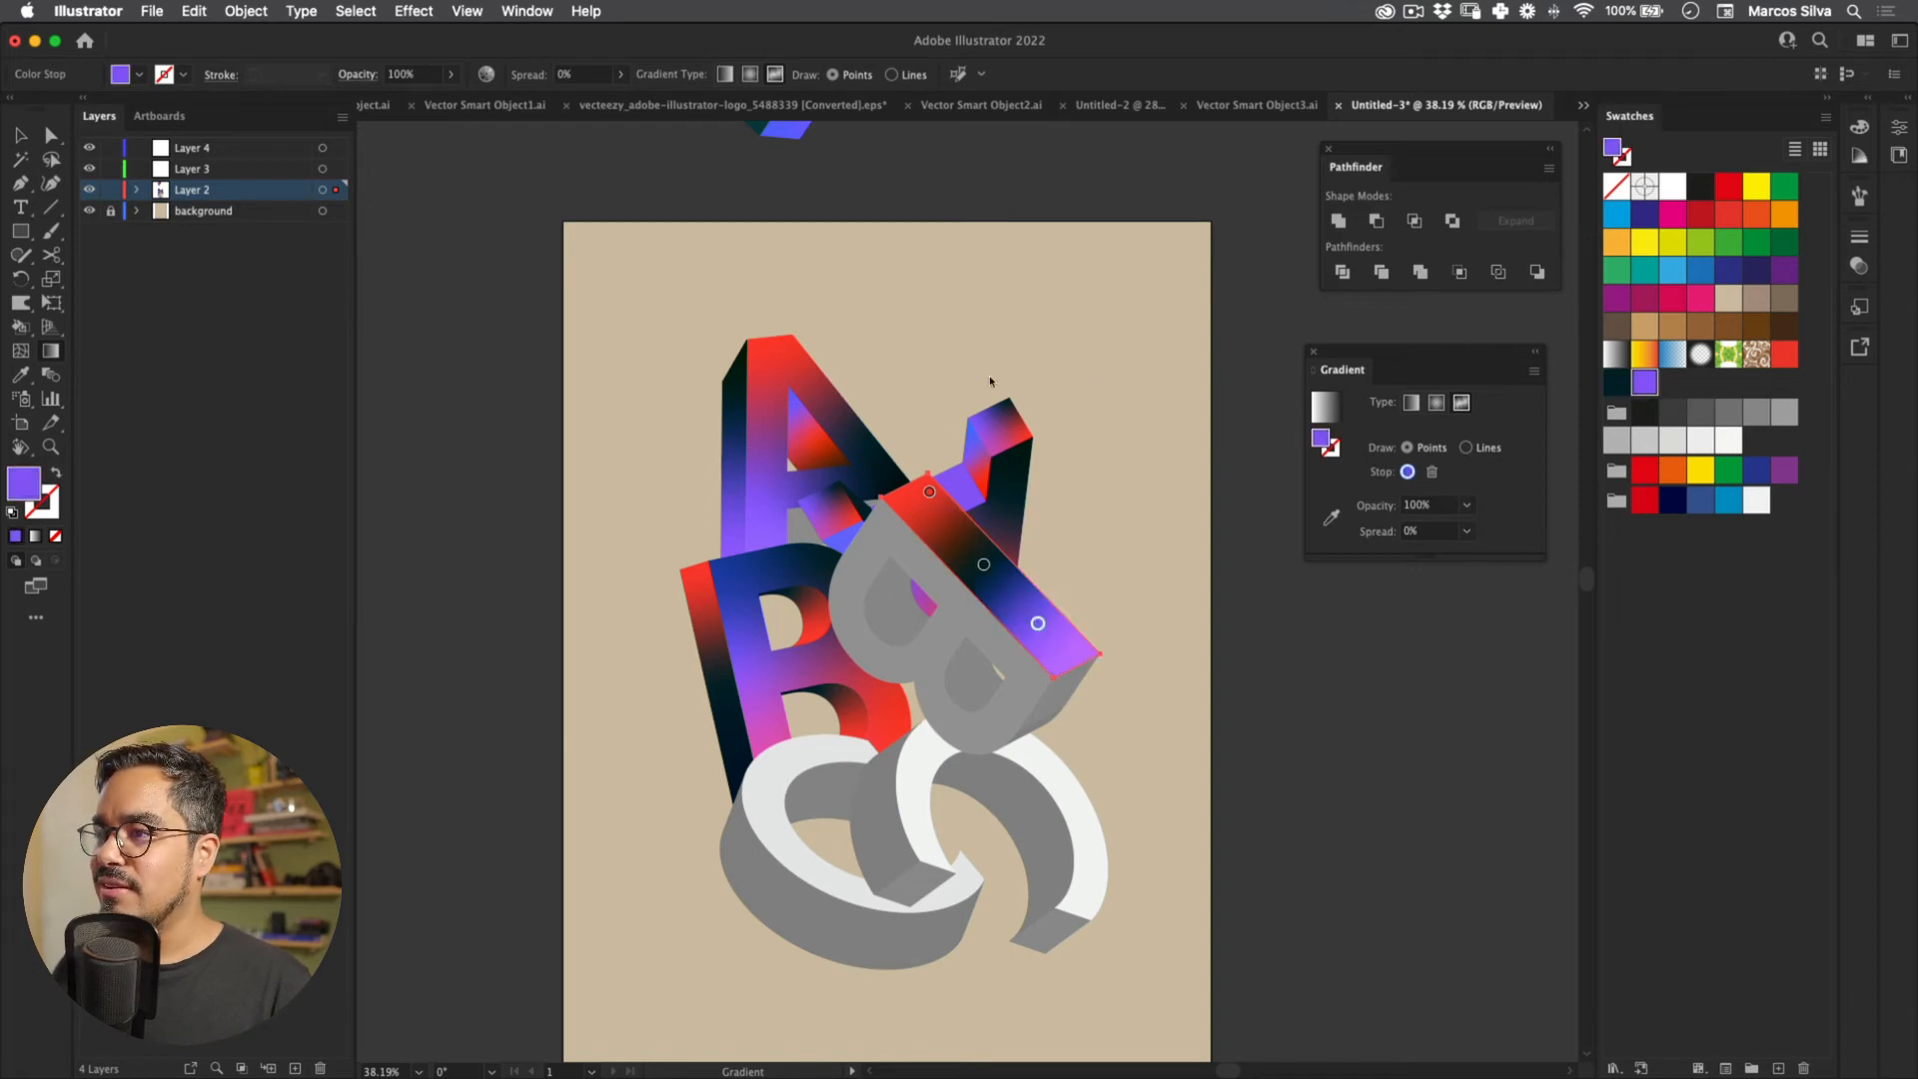
# Step: Eyedropper the A's gradient onto the B's grey side face
pyautogui.press('v')
pyautogui.click(902, 537)
pyautogui.press('i')
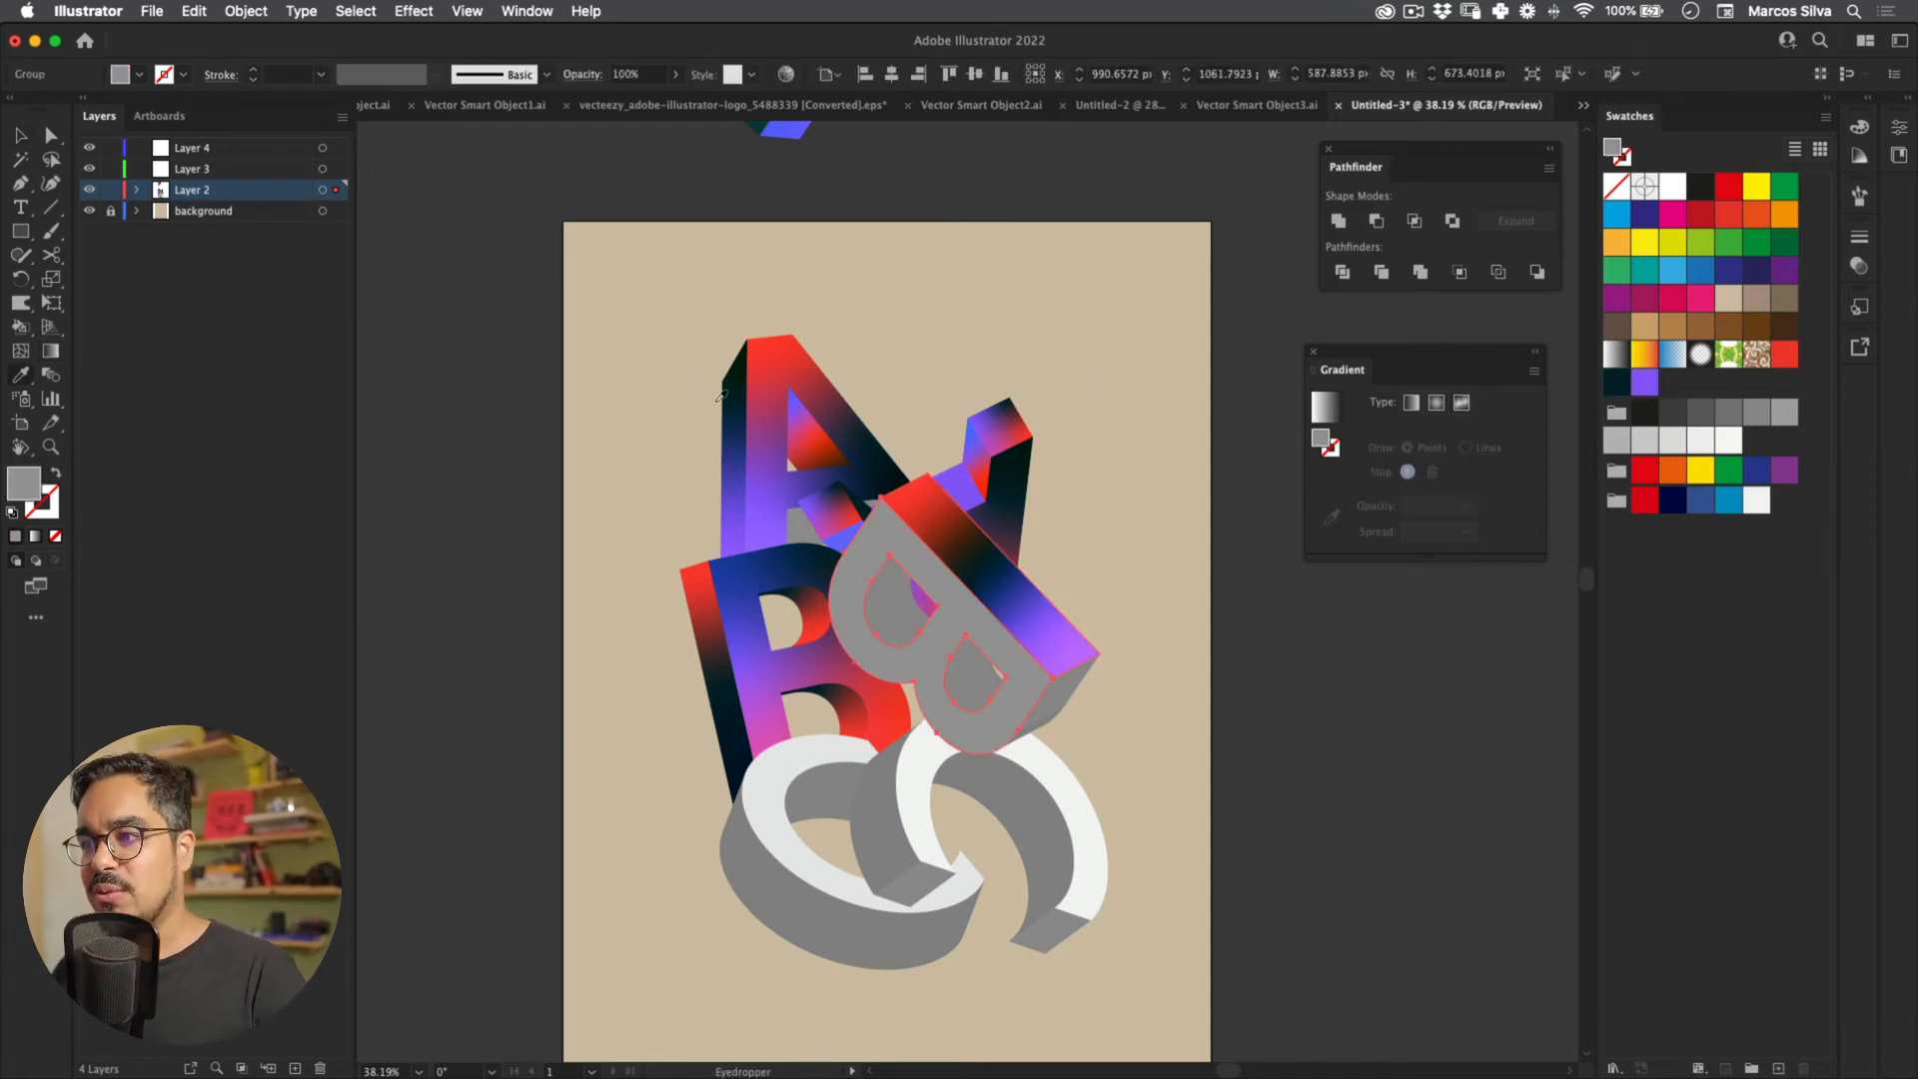
pyautogui.click(721, 397)
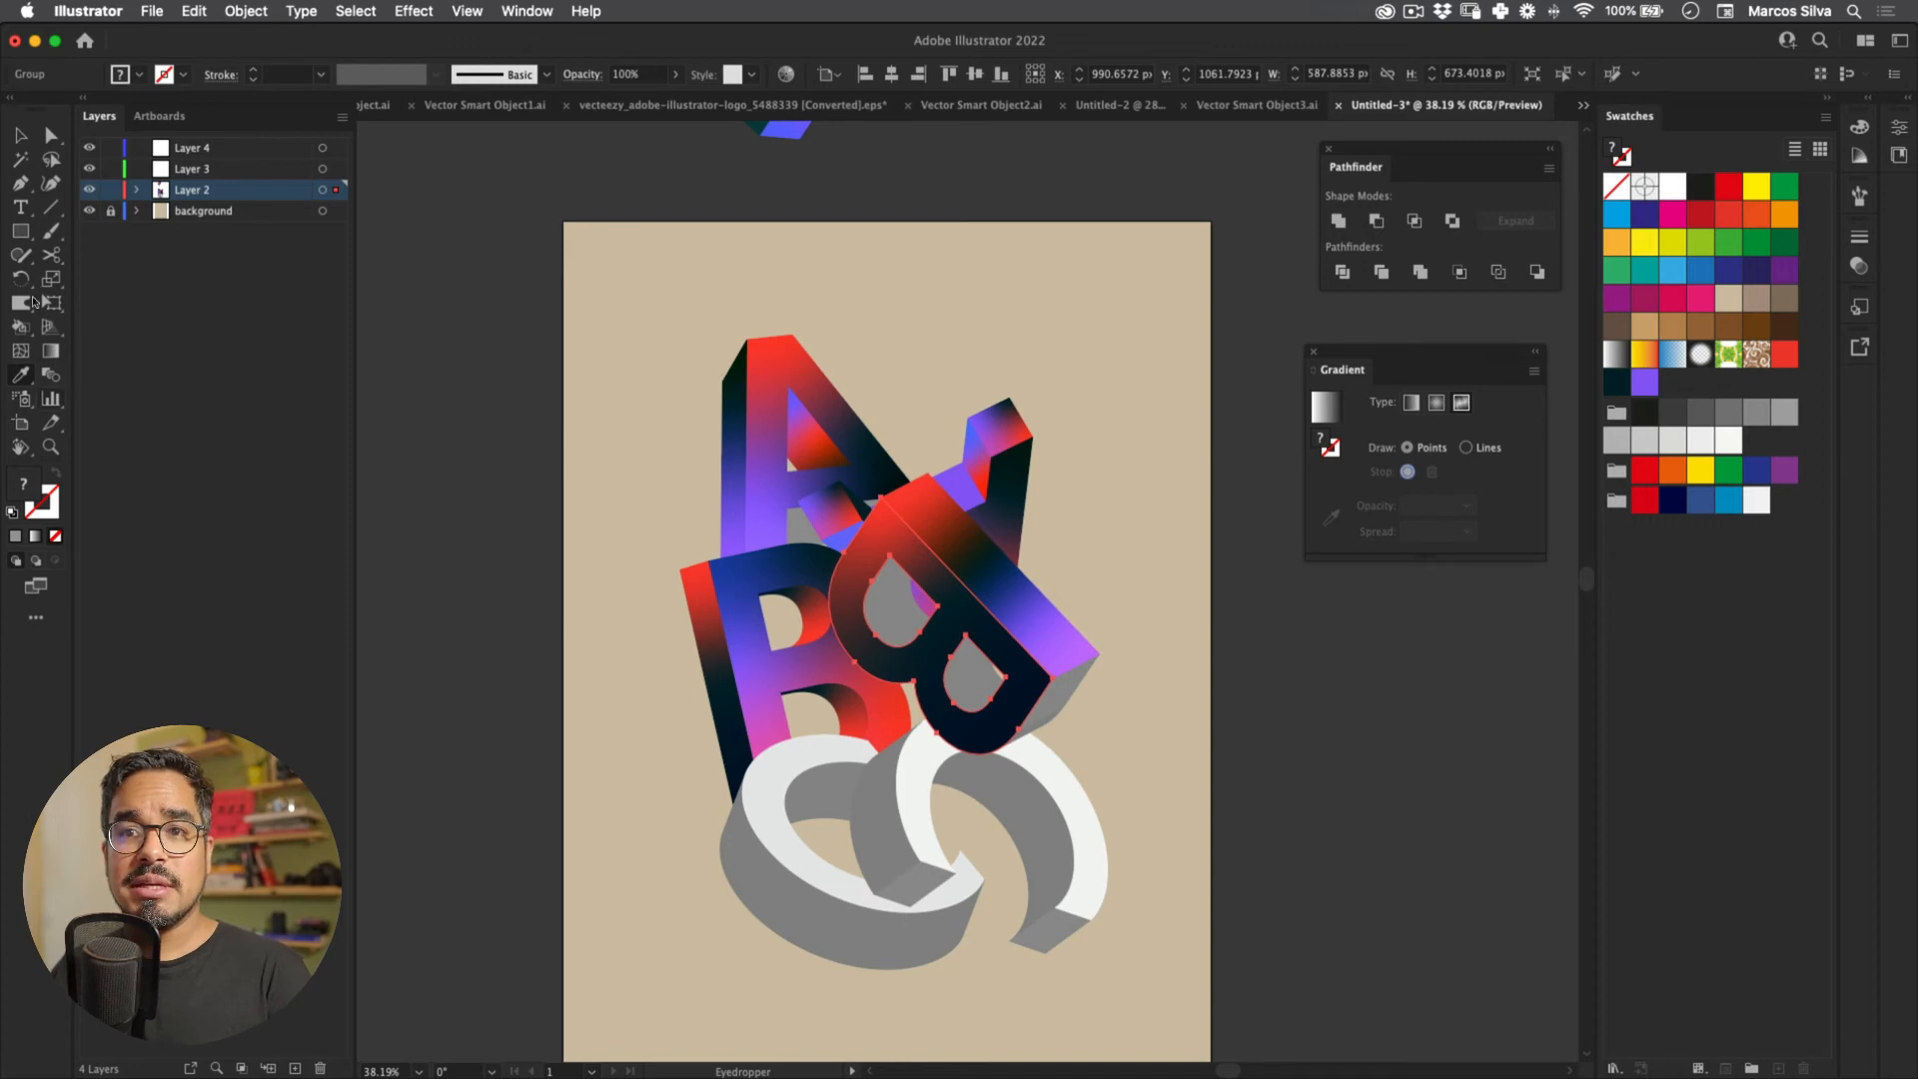
# Step: Shift the B face's dark middle point and pull its purple point lower
pyautogui.press('g')
pyautogui.moveTo(934, 612); pyautogui.dragTo(945, 588)
pyautogui.moveTo(990, 685); pyautogui.dragTo(959, 726)
pyautogui.moveTo(945, 588)
pyautogui.mouseDown()
pyautogui.moveTo(1005, 655)
pyautogui.moveTo(971, 615)
pyautogui.mouseUp()
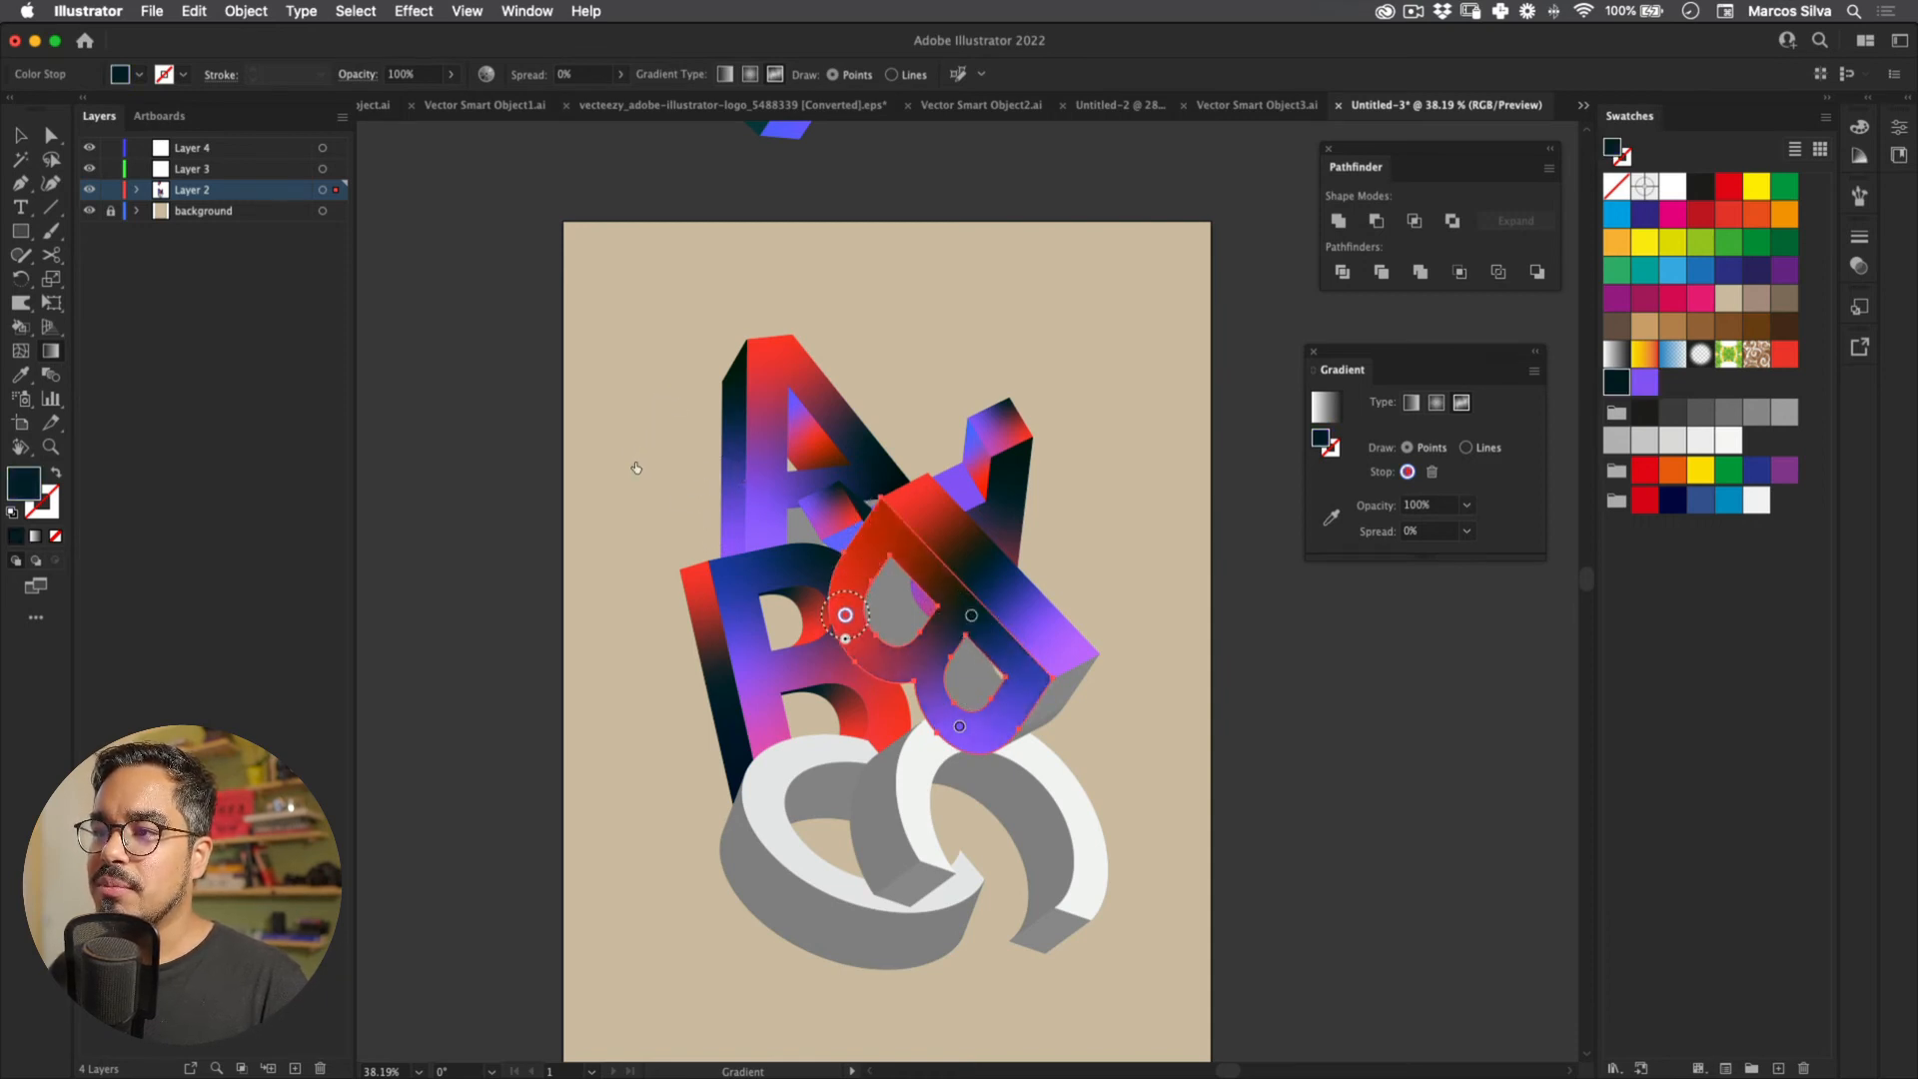
pyautogui.press('v')
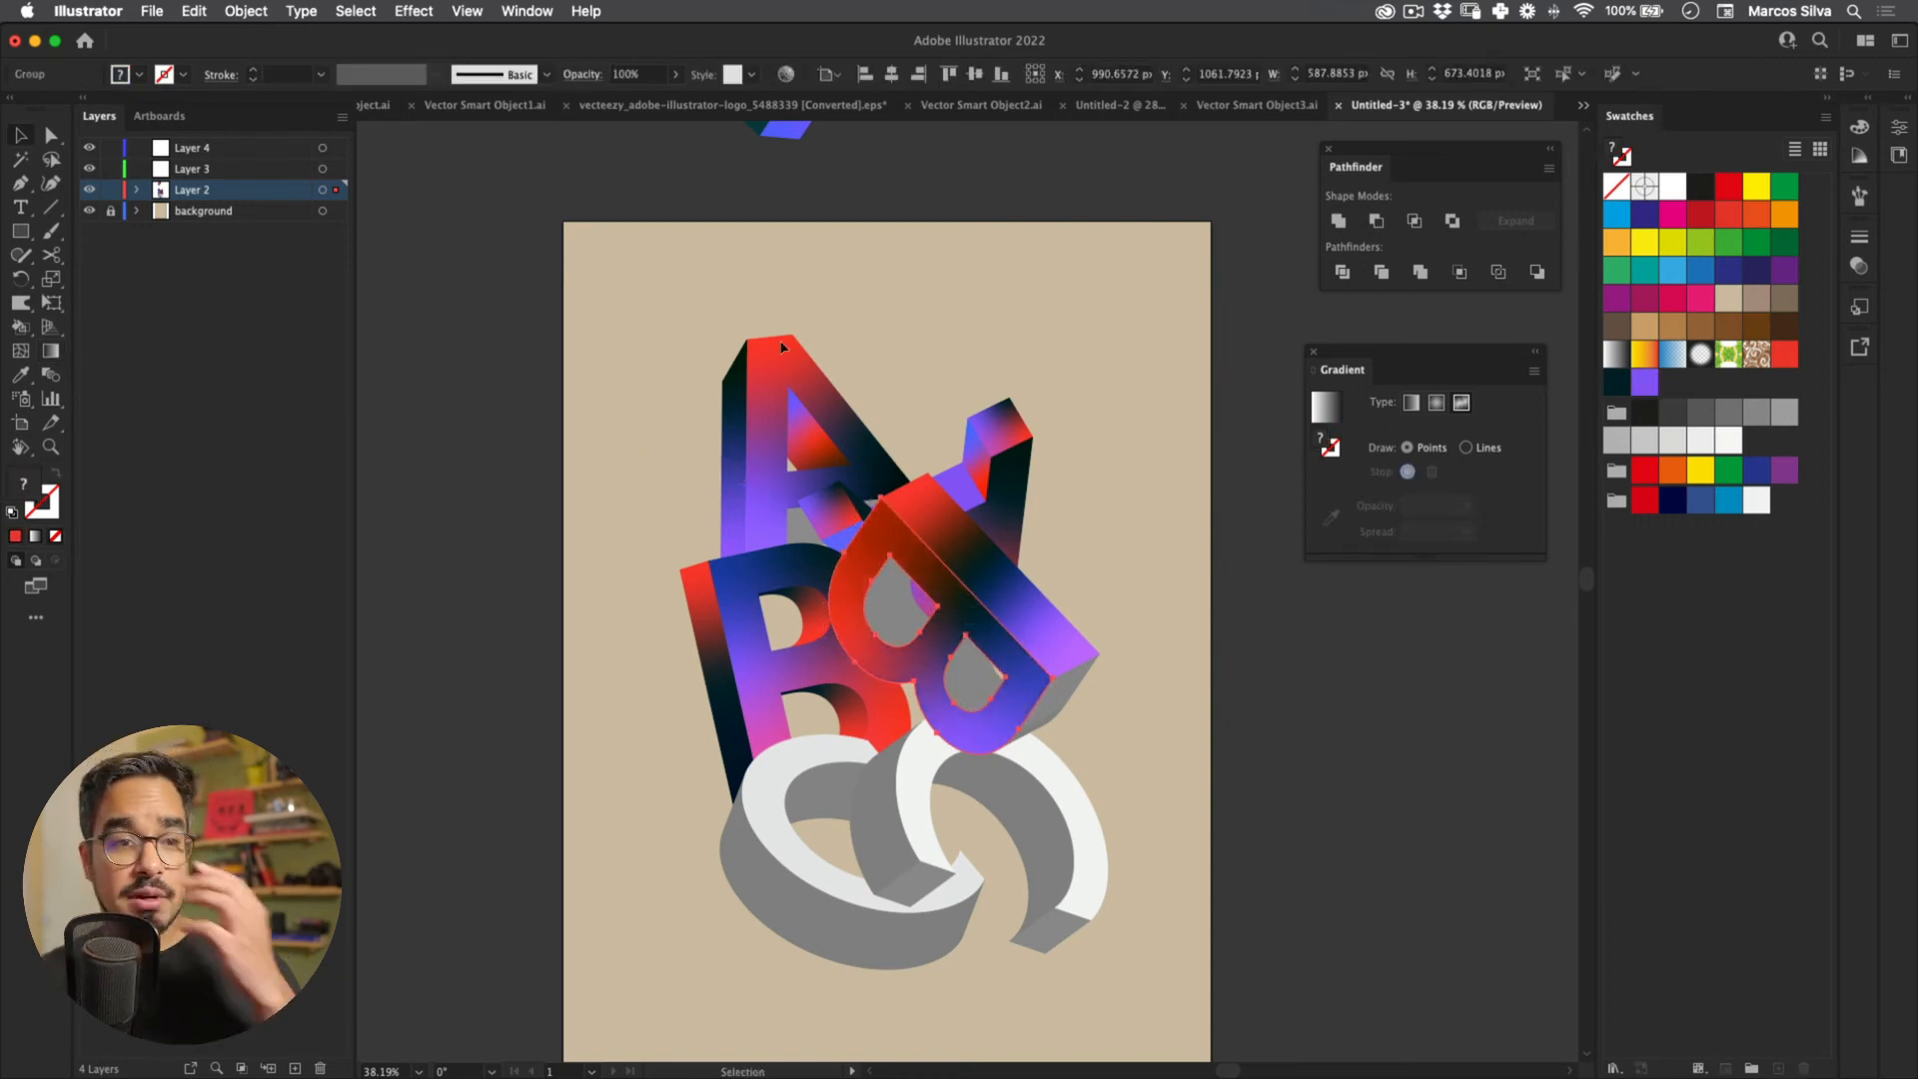
# Step: Ungroup the B's grey inner walls and eyedropper the A's purple gradient onto them
pyautogui.press('shift+super+g')
pyautogui.press('u')
pyautogui.press('i')
pyautogui.click(743, 354)
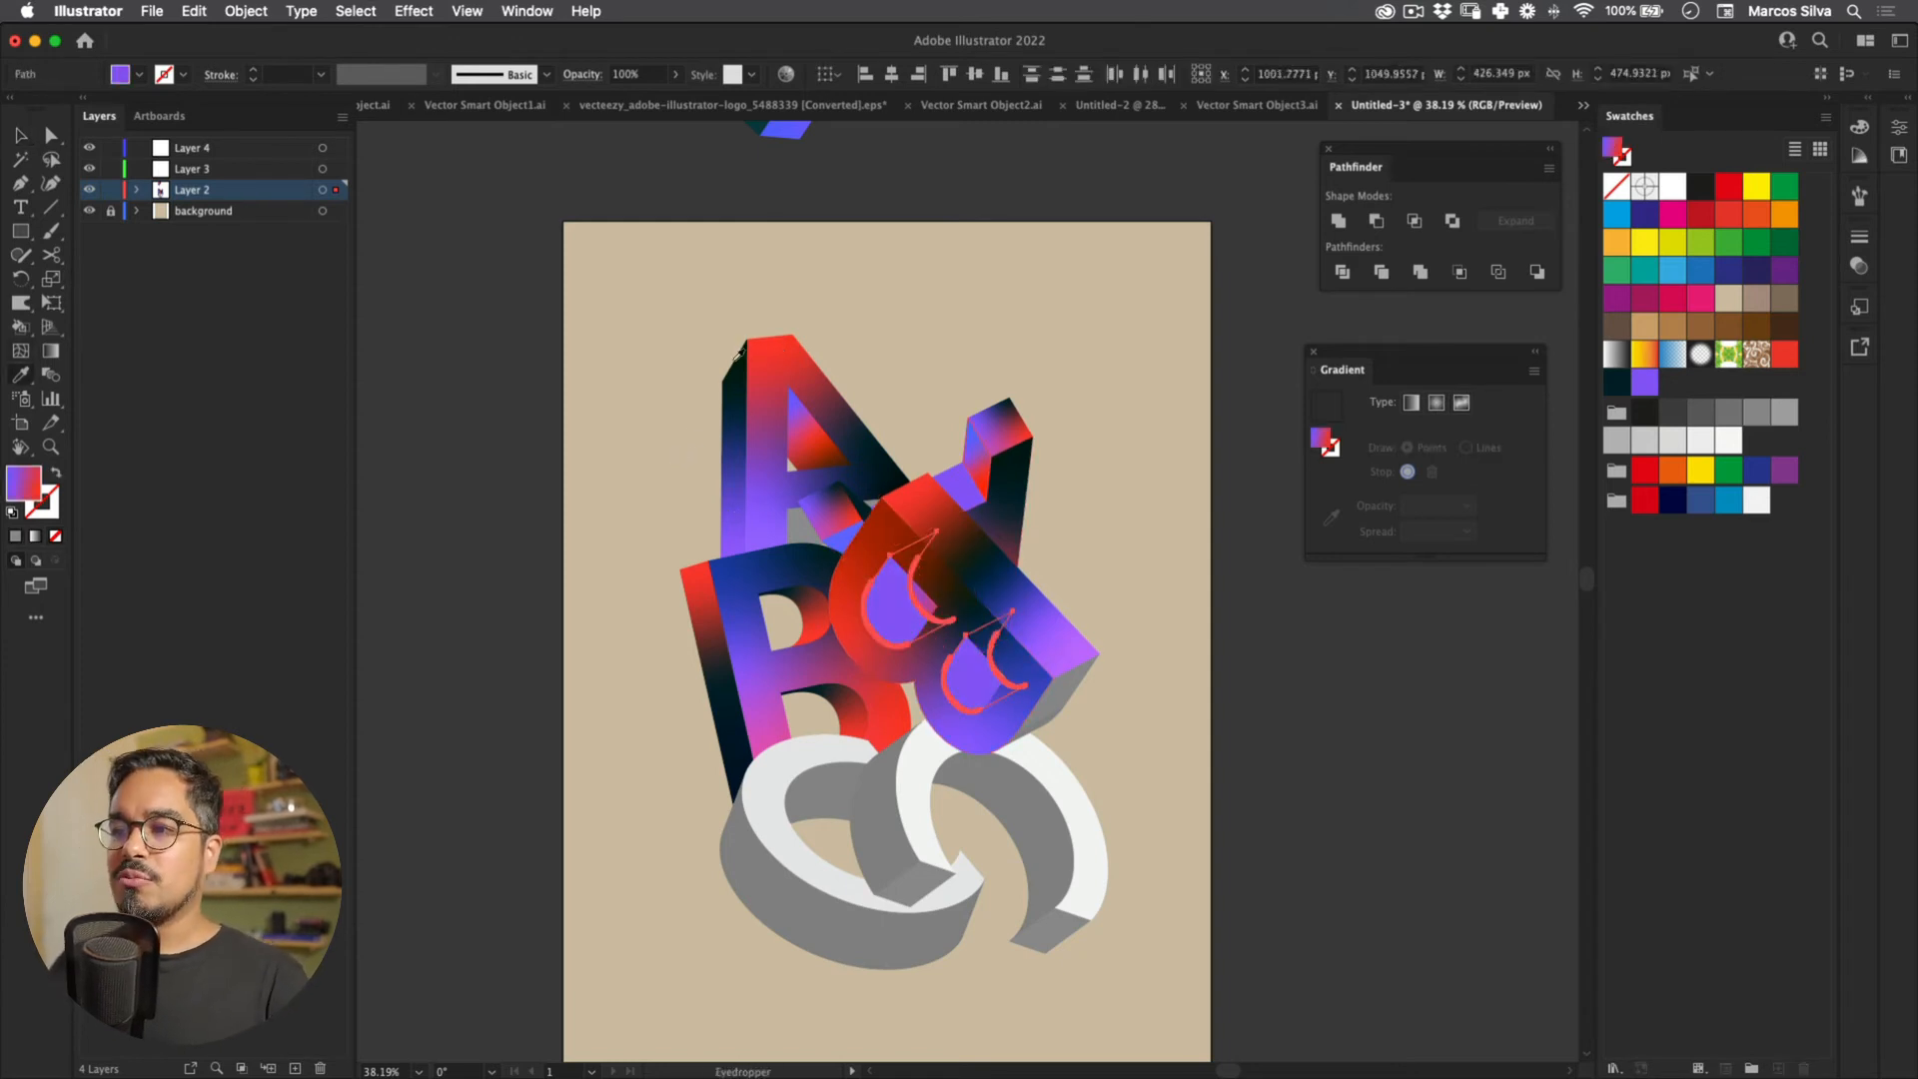
pyautogui.press('g')
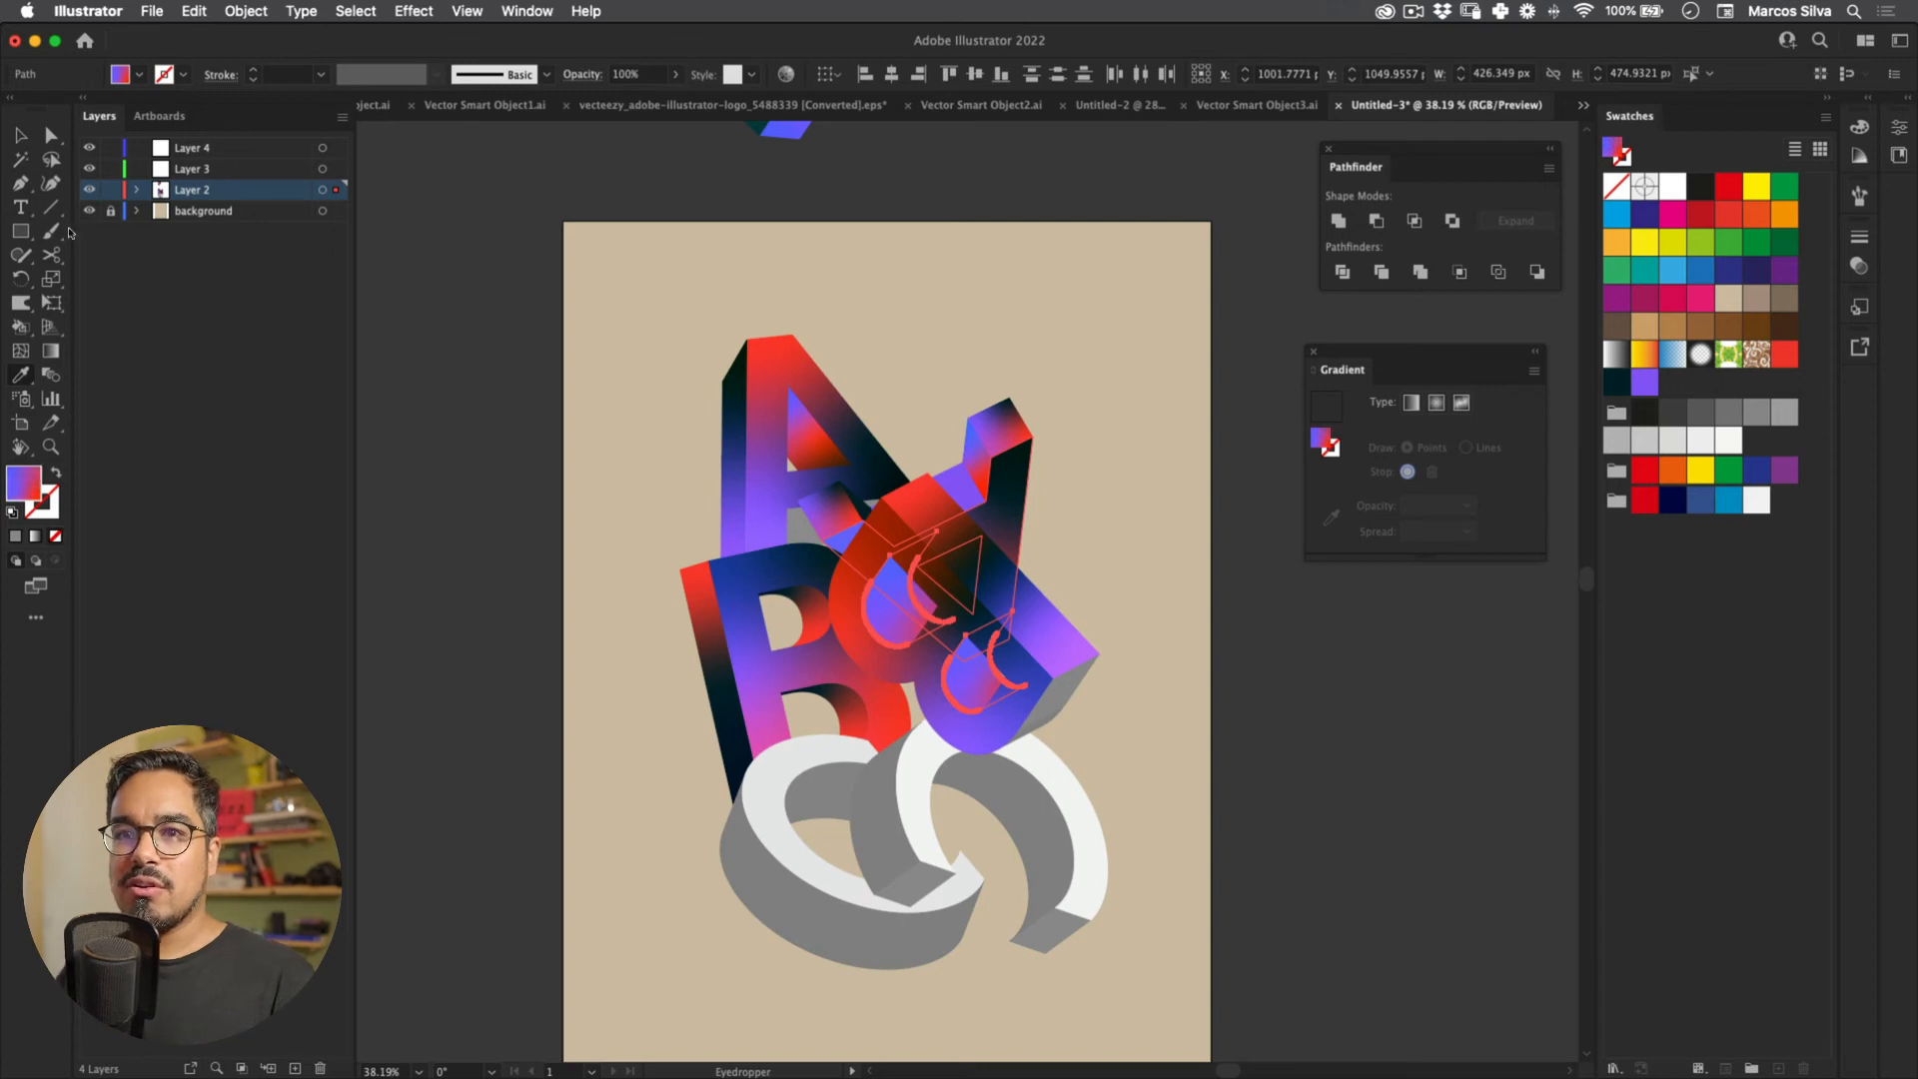
pyautogui.press('v')
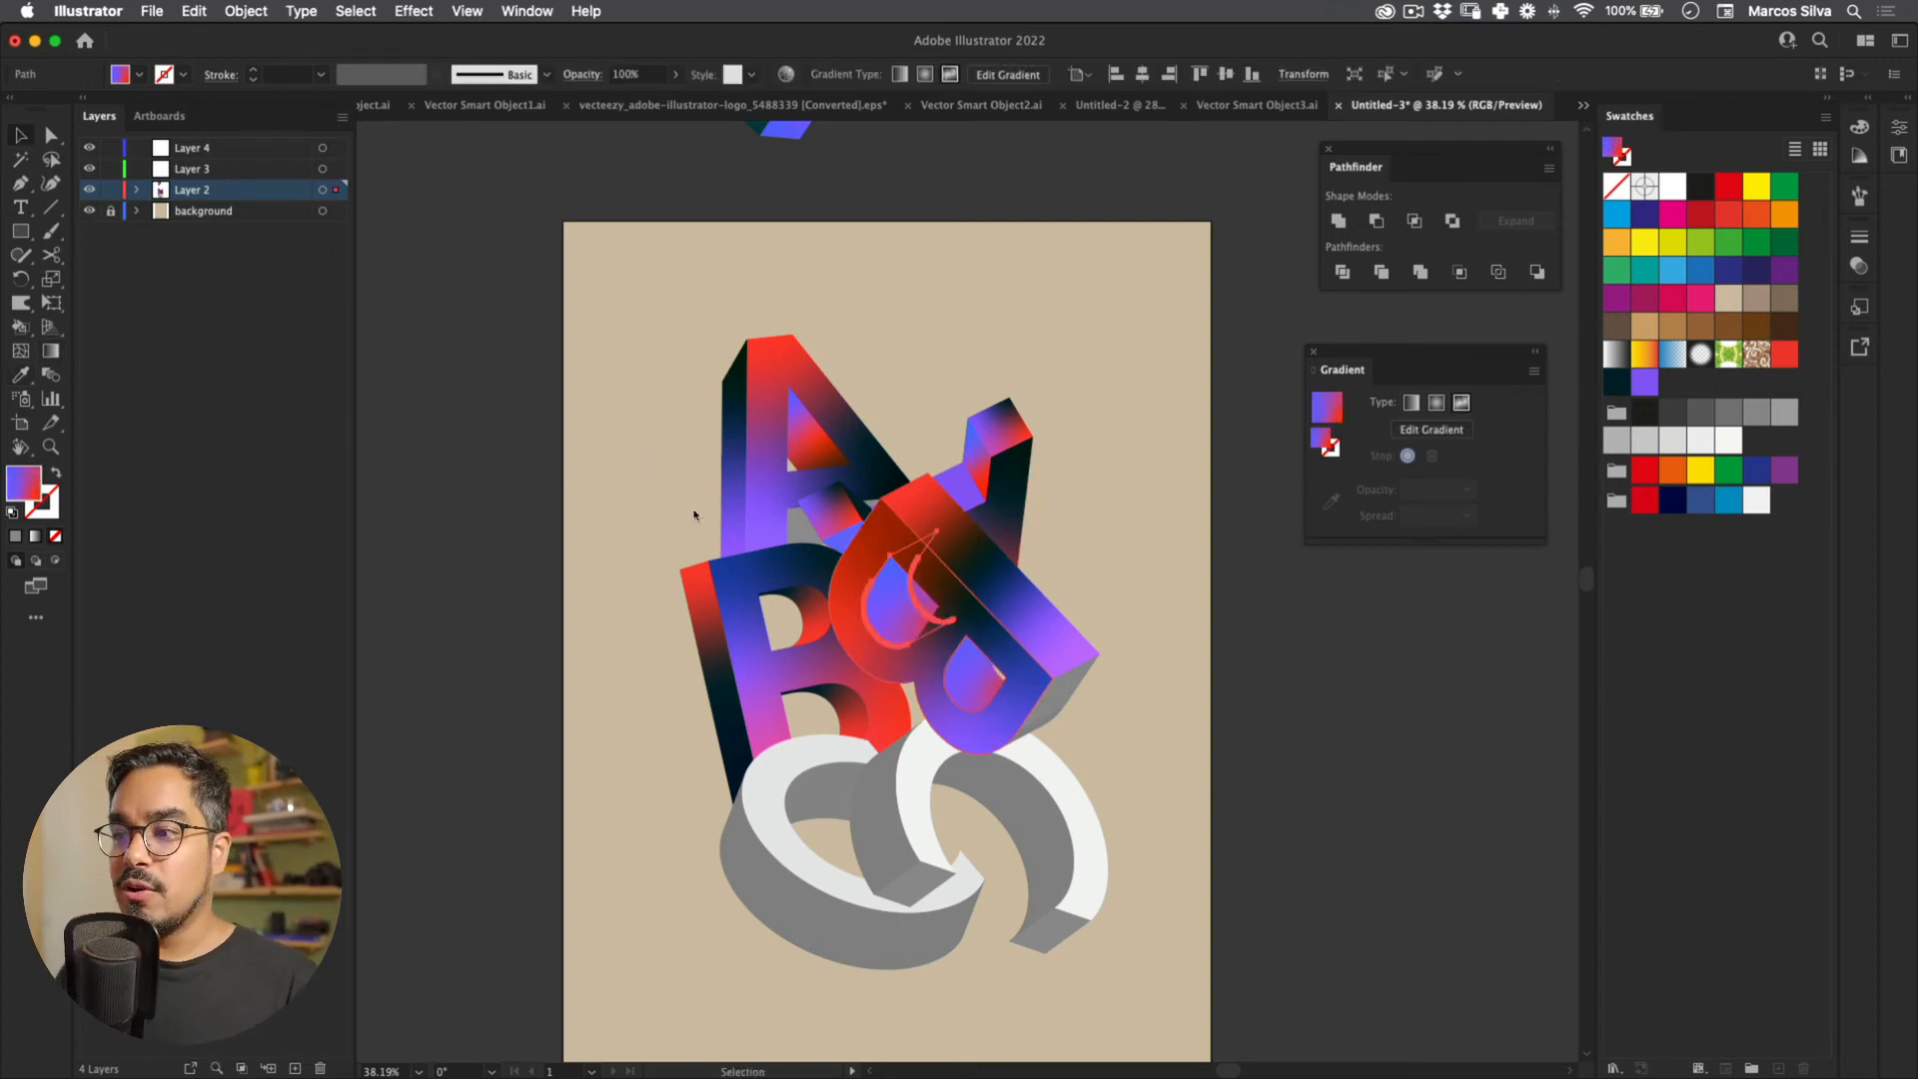
pyautogui.press('g')
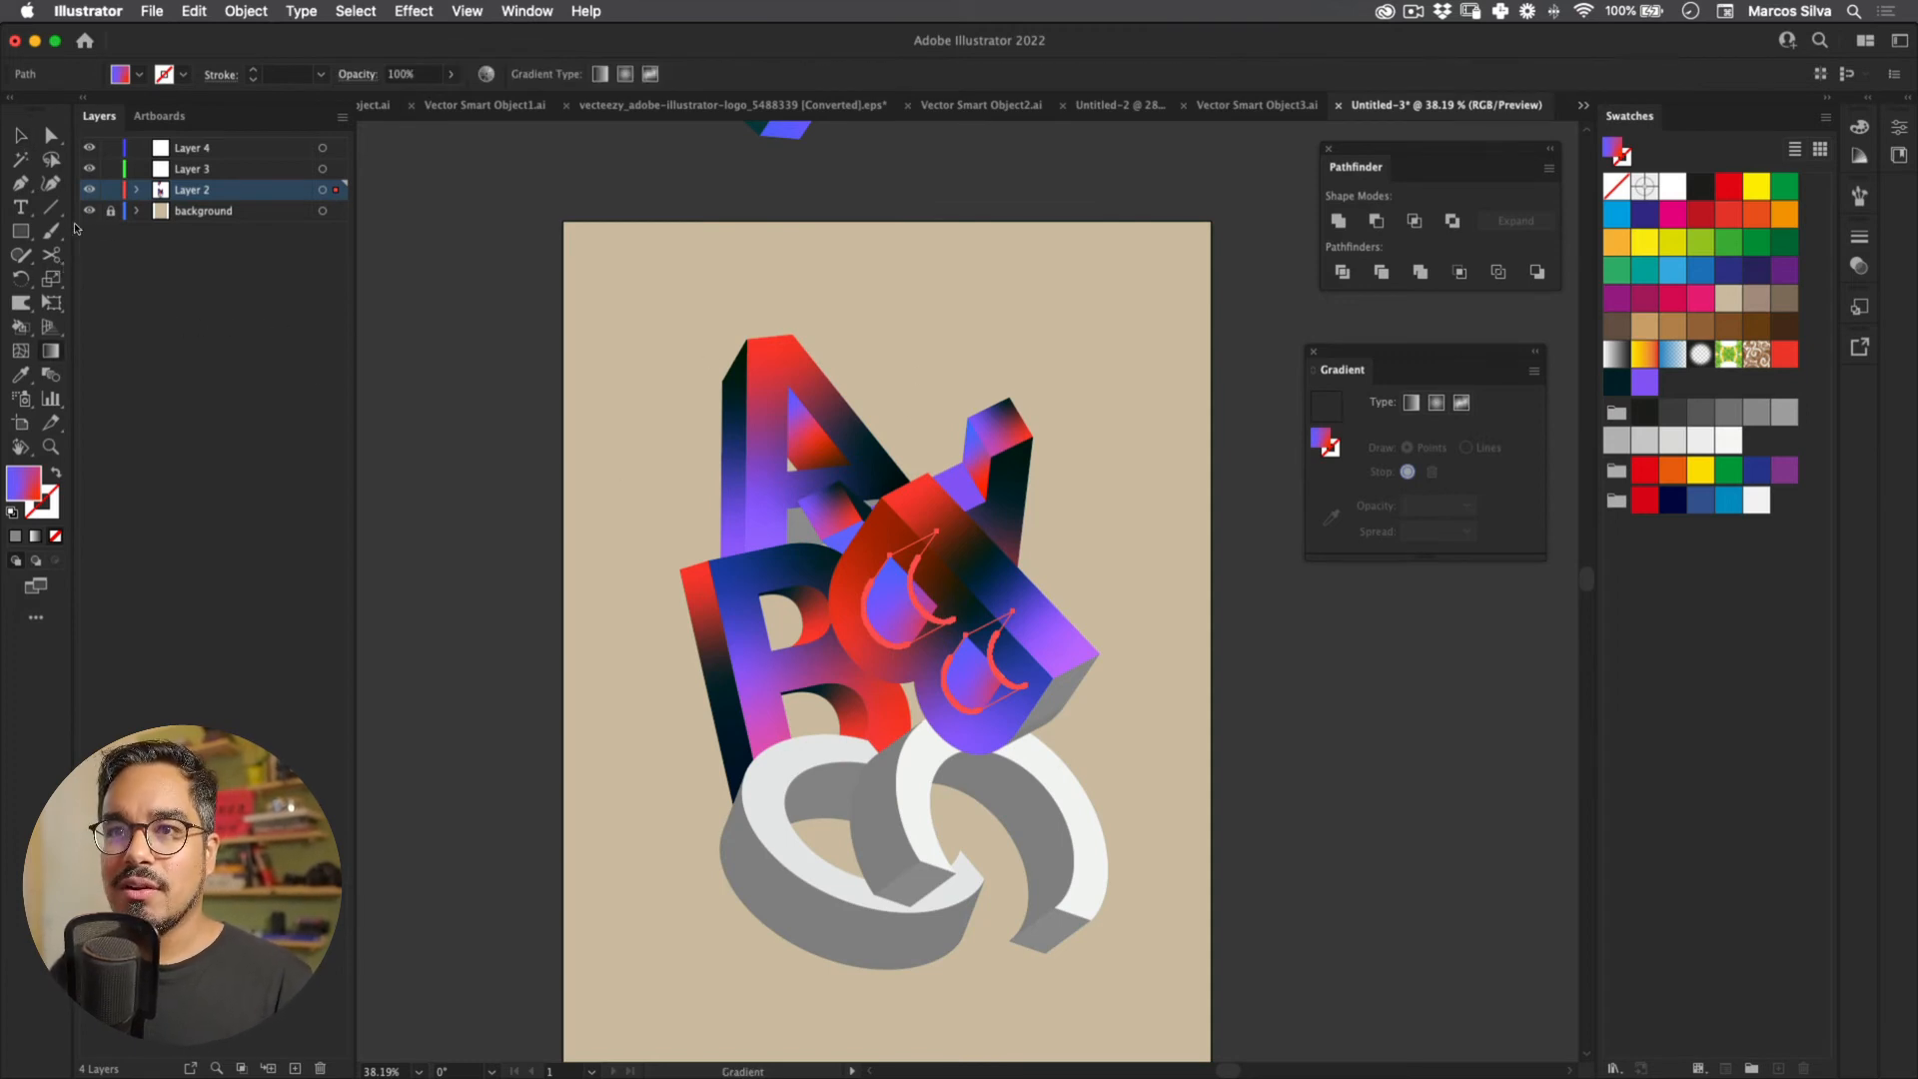
pyautogui.press('v')
pyautogui.scroll(4, 821, 582)
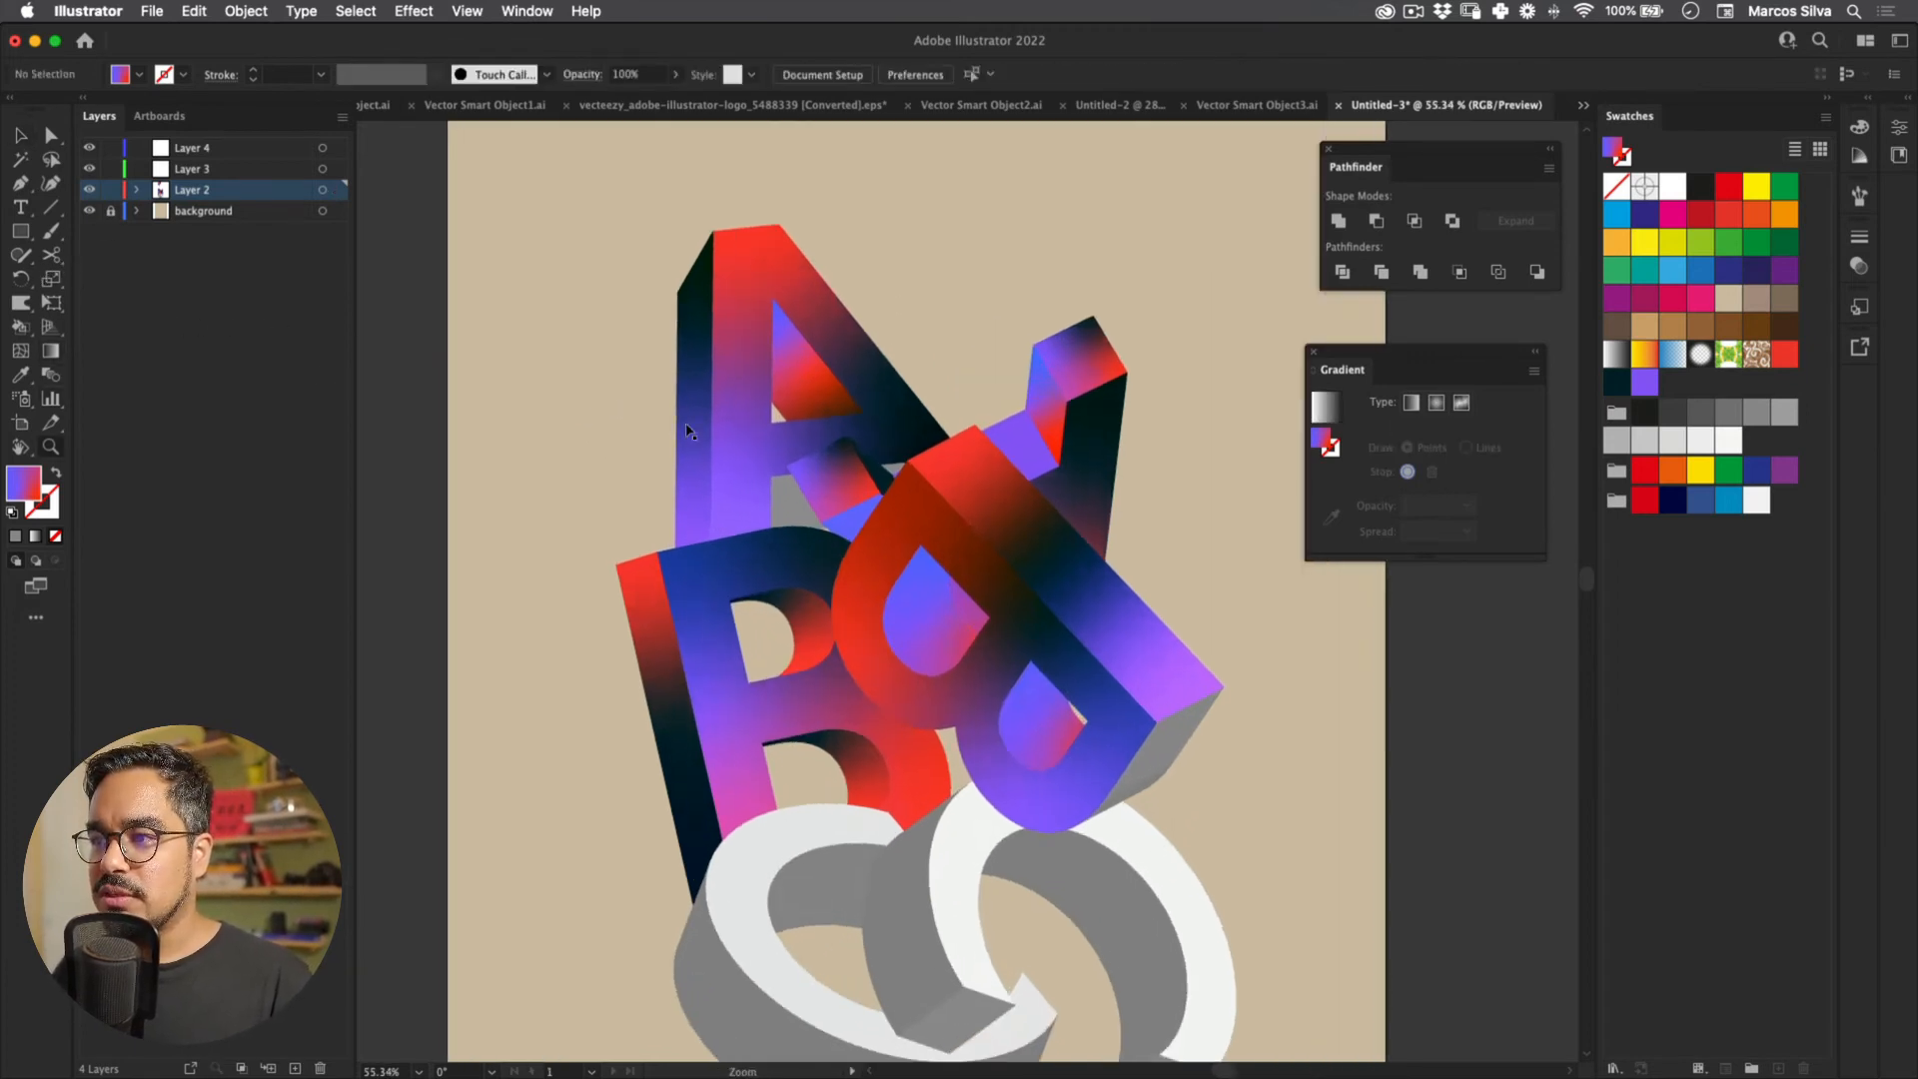
# Step: On the B's upper inner wall, move the red point up-left and add a dark navy point lower
pyautogui.click(859, 603)
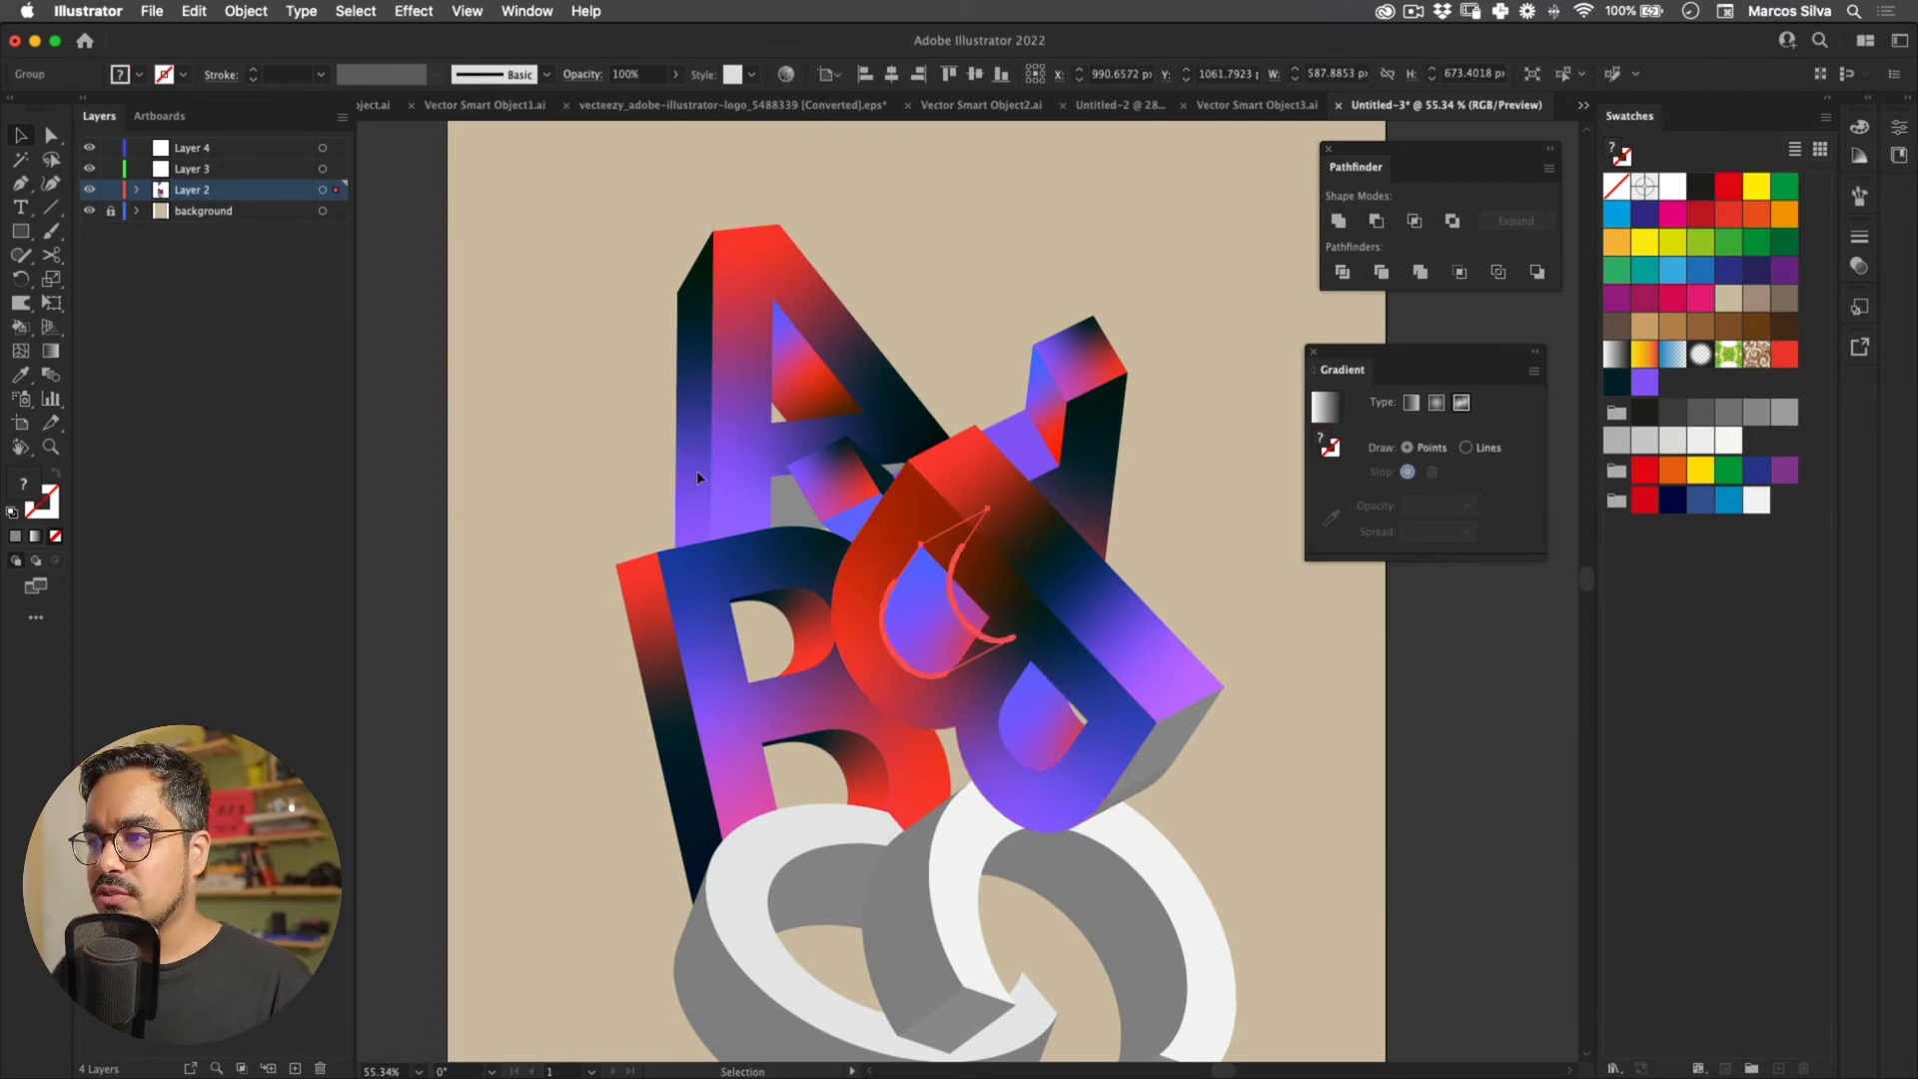
pyautogui.click(769, 398)
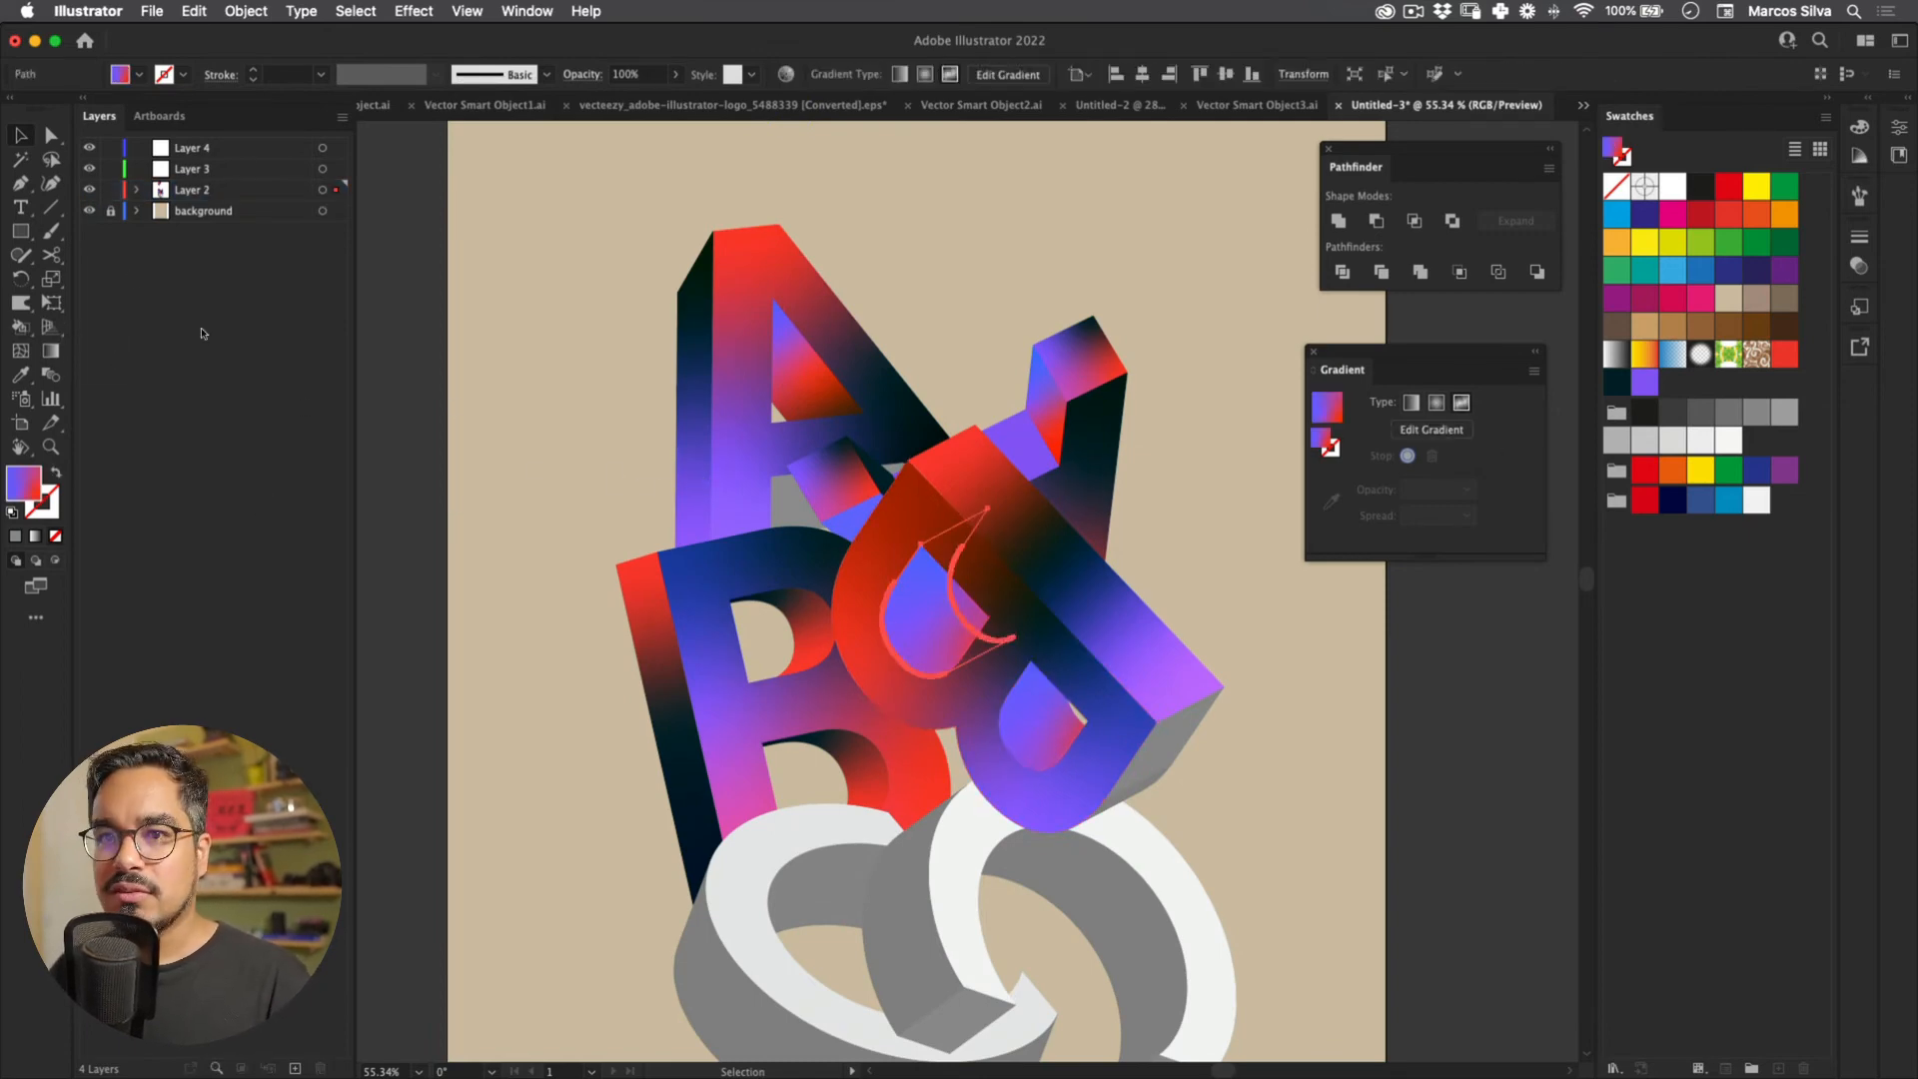
pyautogui.press('g')
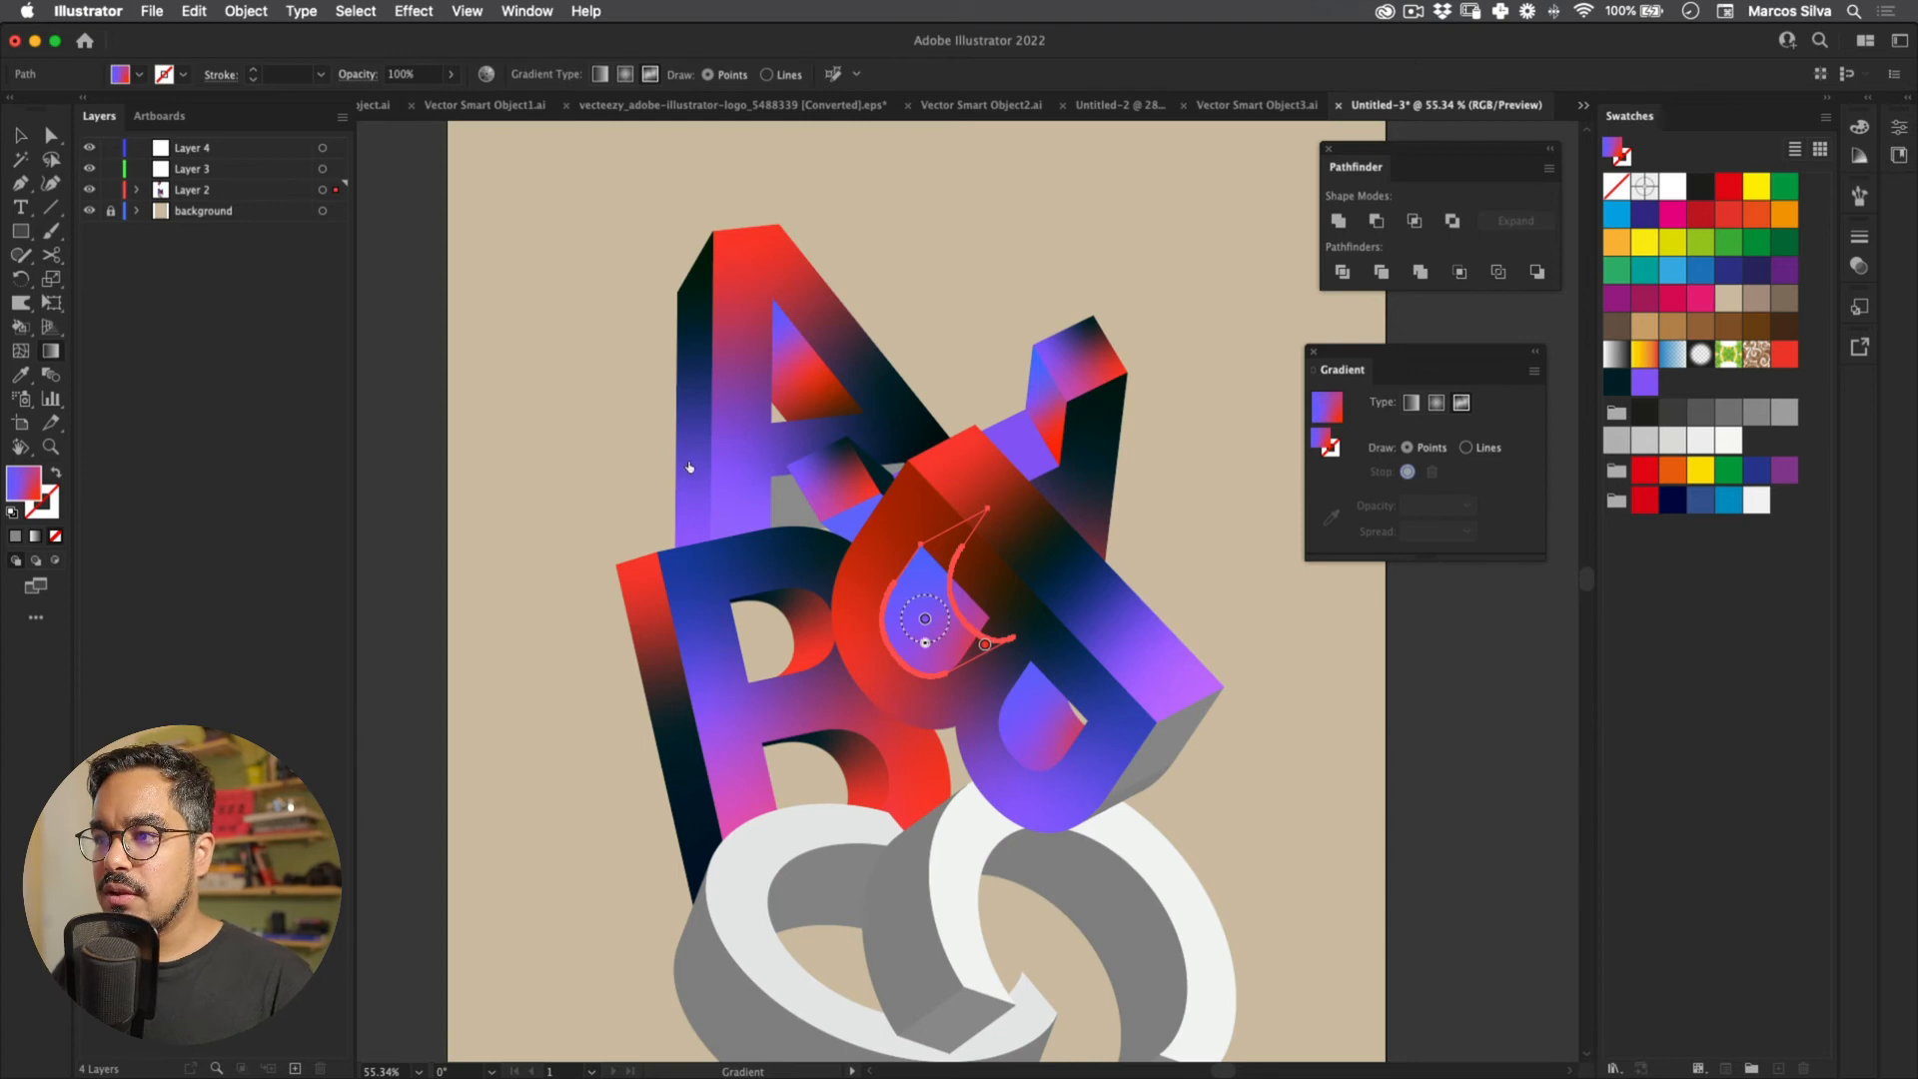
pyautogui.click(928, 571)
pyautogui.moveTo(985, 645); pyautogui.dragTo(915, 620)
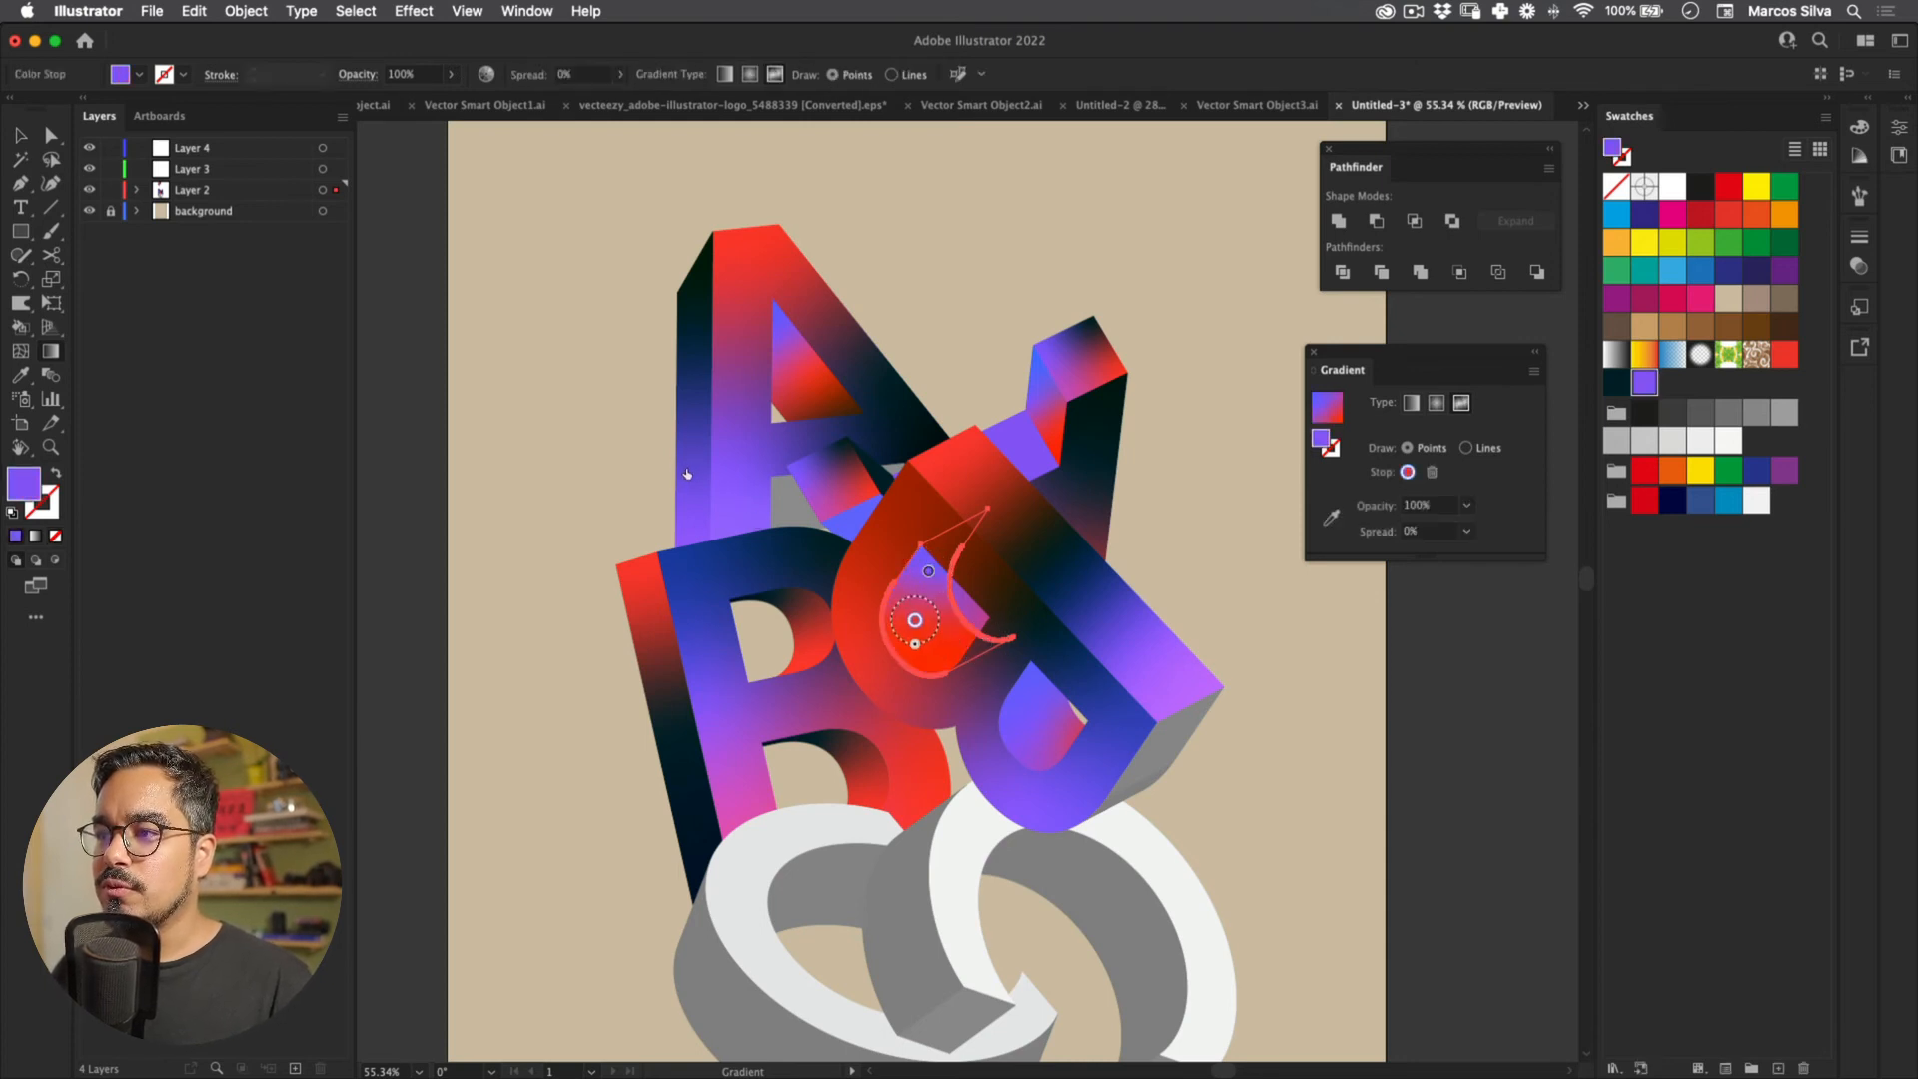
pyautogui.click(952, 648)
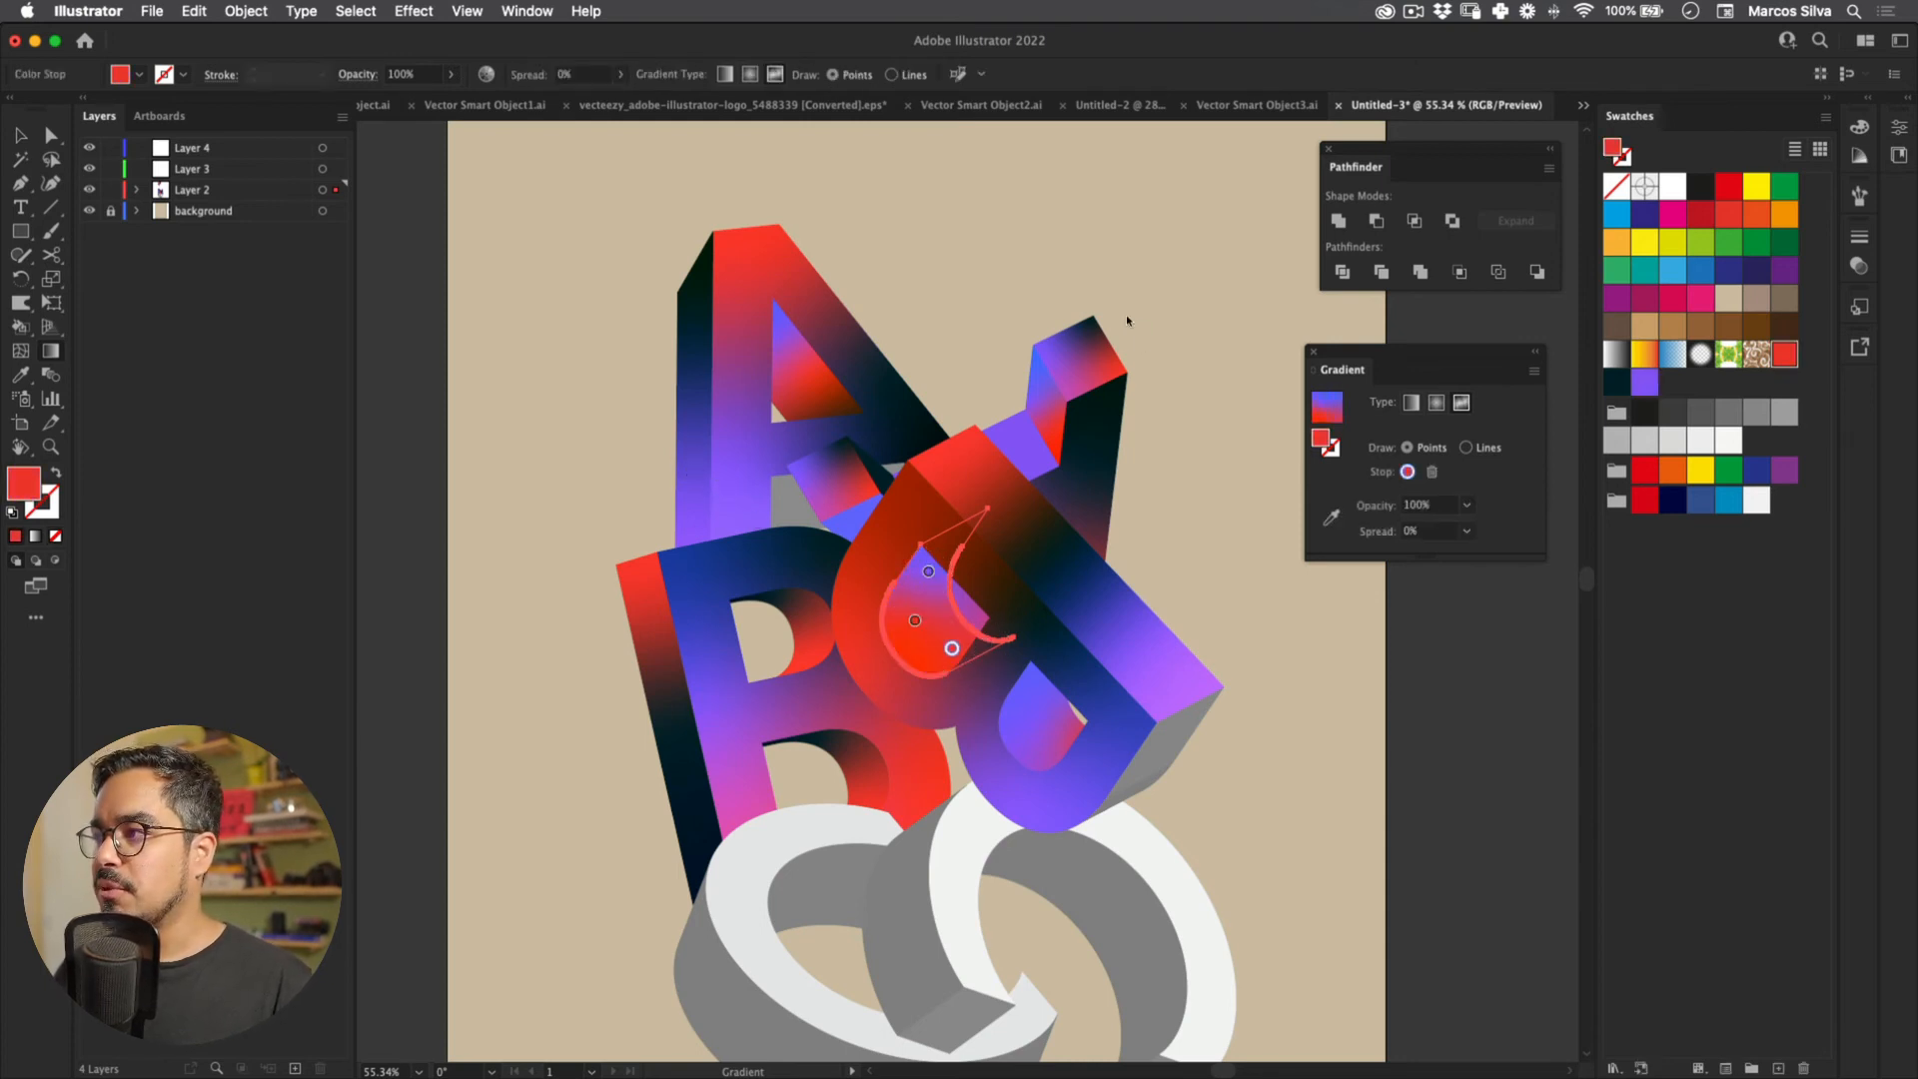
pyautogui.click(1615, 380)
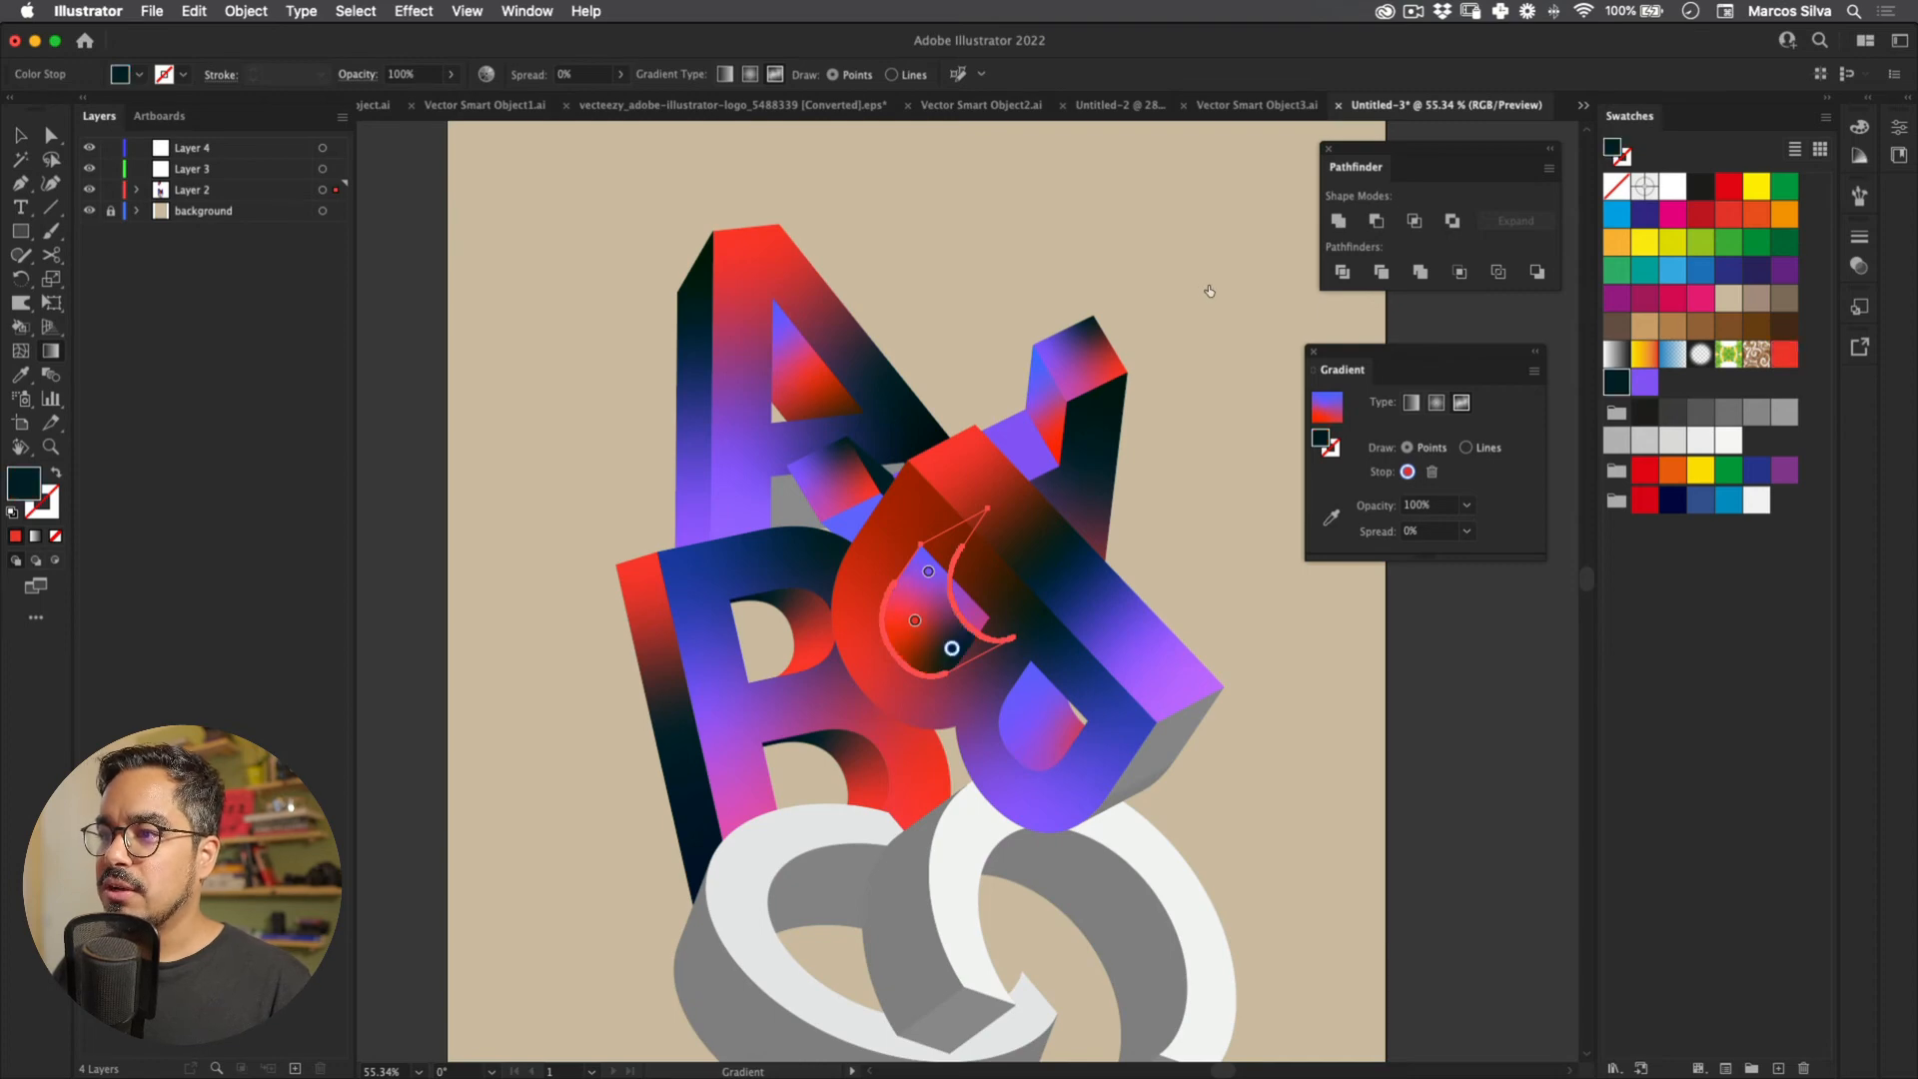
pyautogui.press('z')
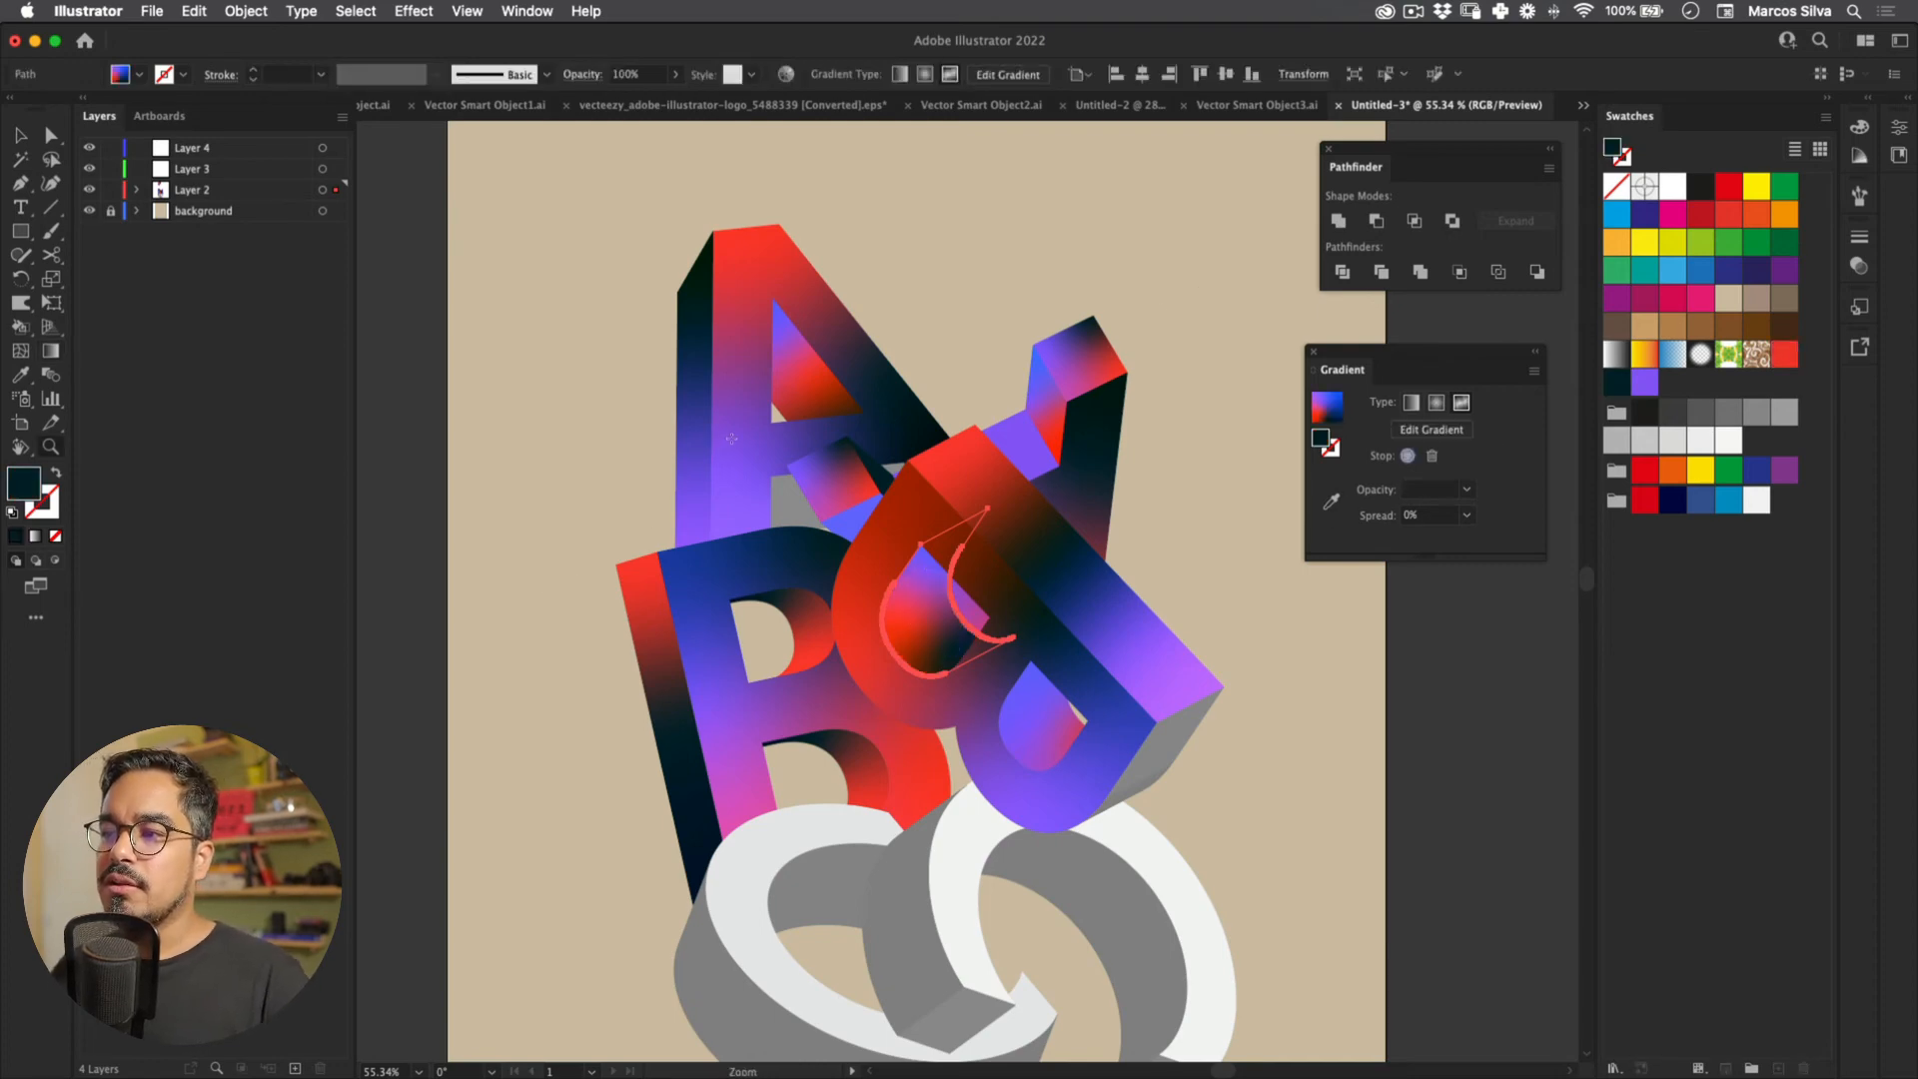
pyautogui.press('super+minus')
pyautogui.press('super+minus')
# Step: On the B's other inner wall, move the blue gradient point lower and nudge the dark point up-right
pyautogui.press('v')
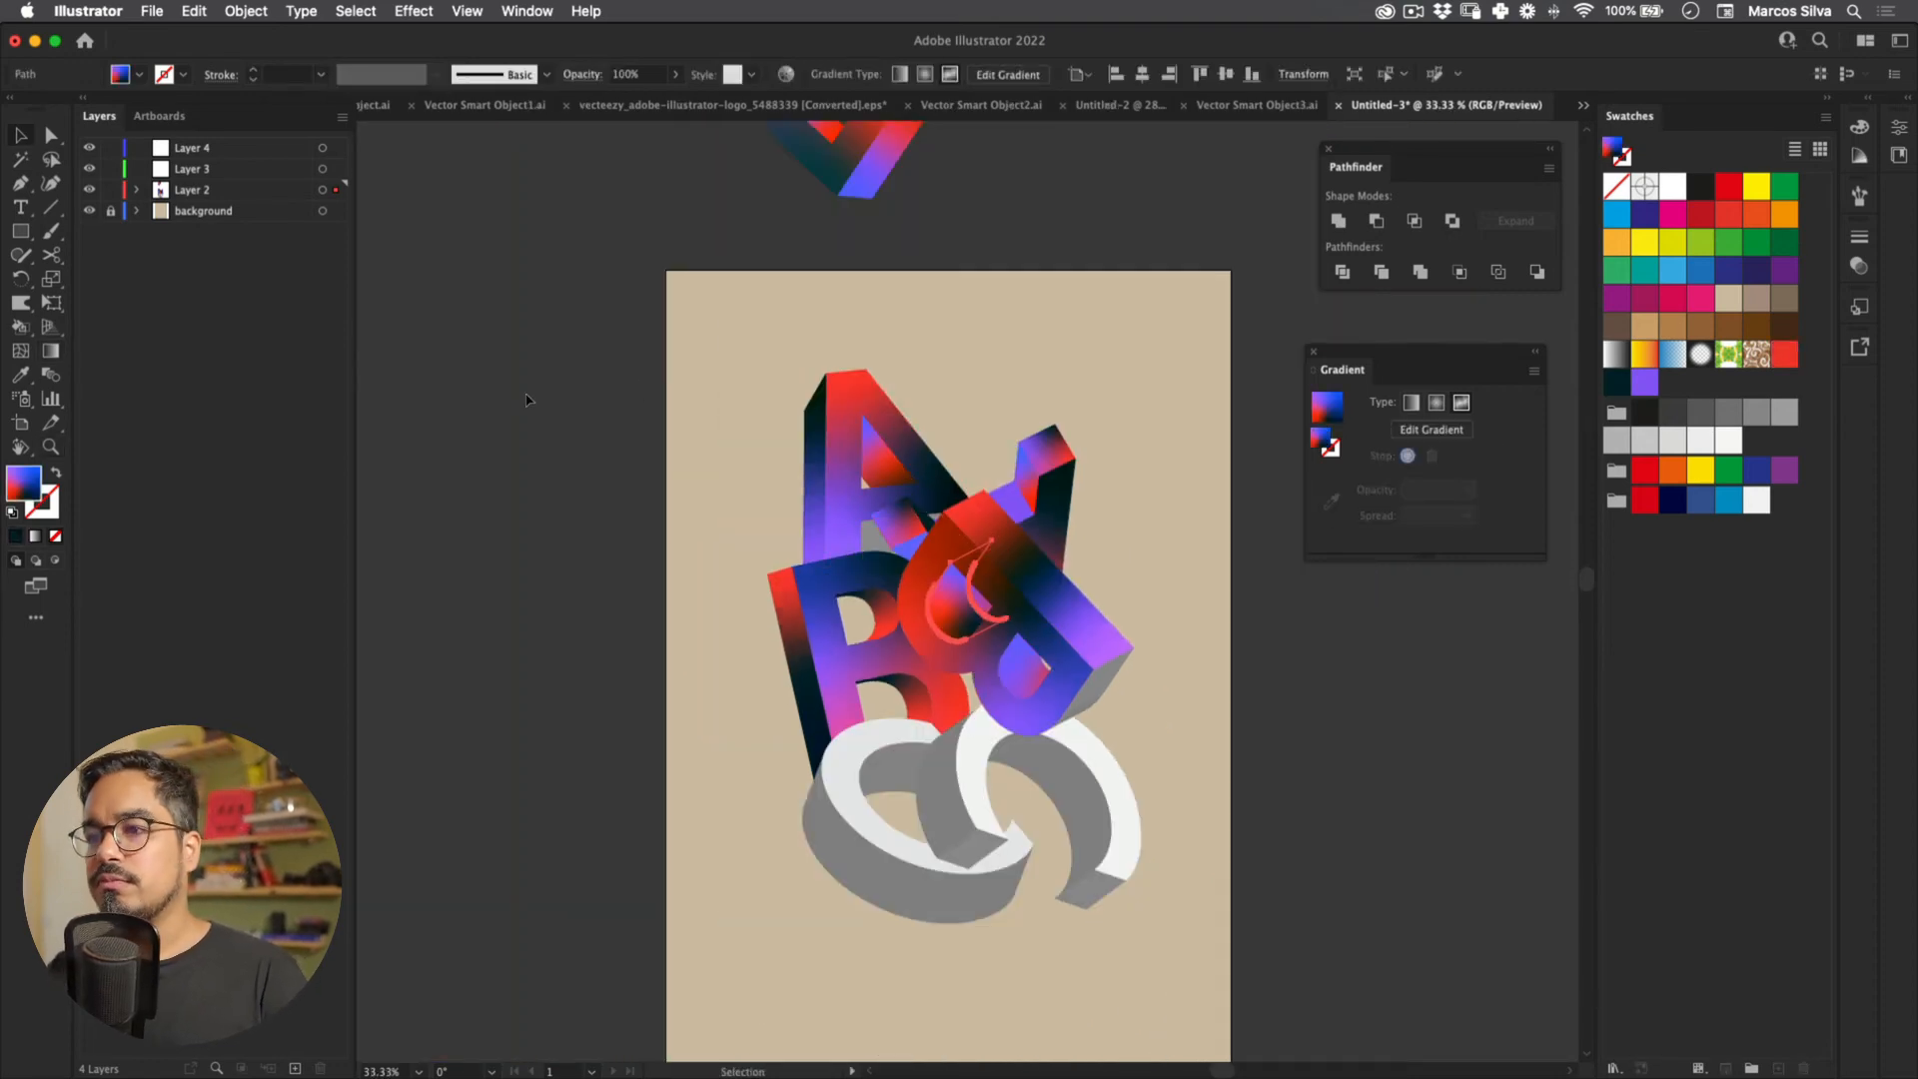
pyautogui.click(499, 550)
pyautogui.moveTo(471, 607); pyautogui.dragTo(392, 490)
pyautogui.moveTo(680, 402); pyautogui.dragTo(762, 369)
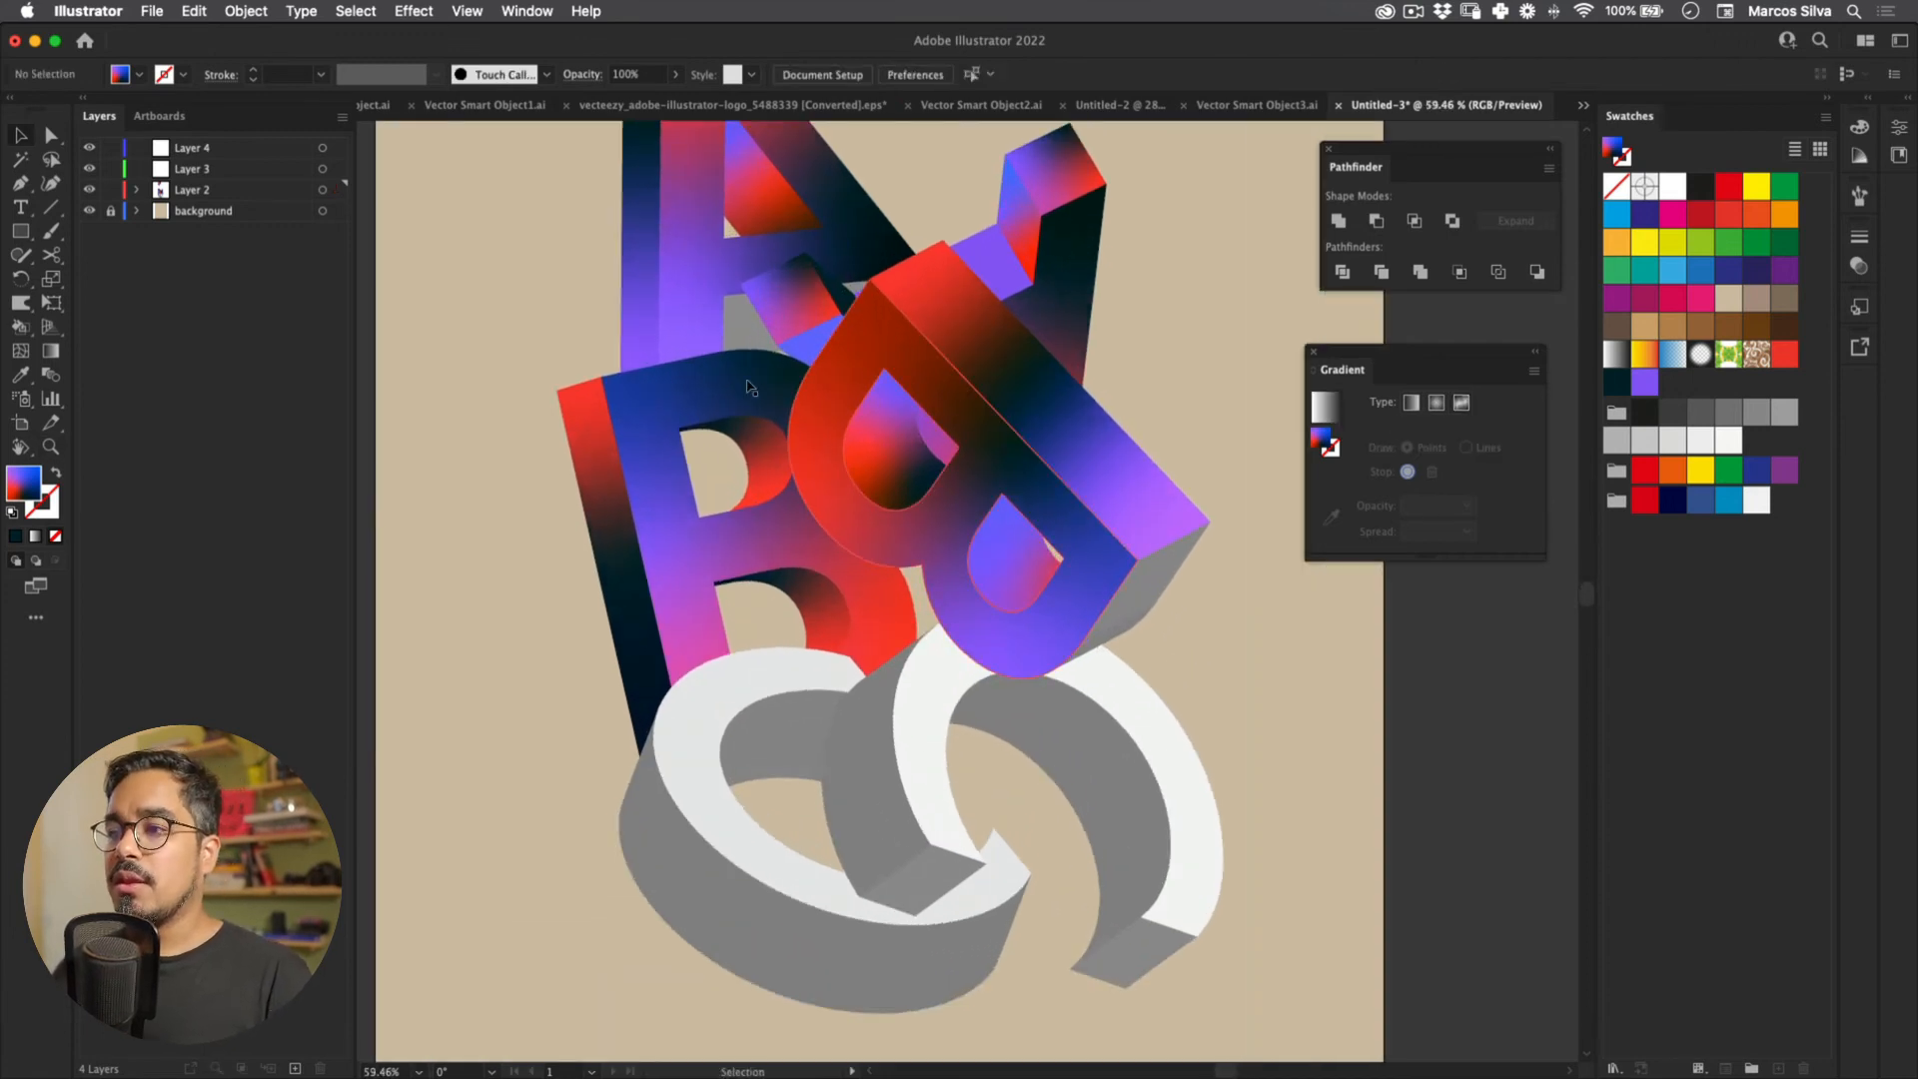
pyautogui.click(684, 362)
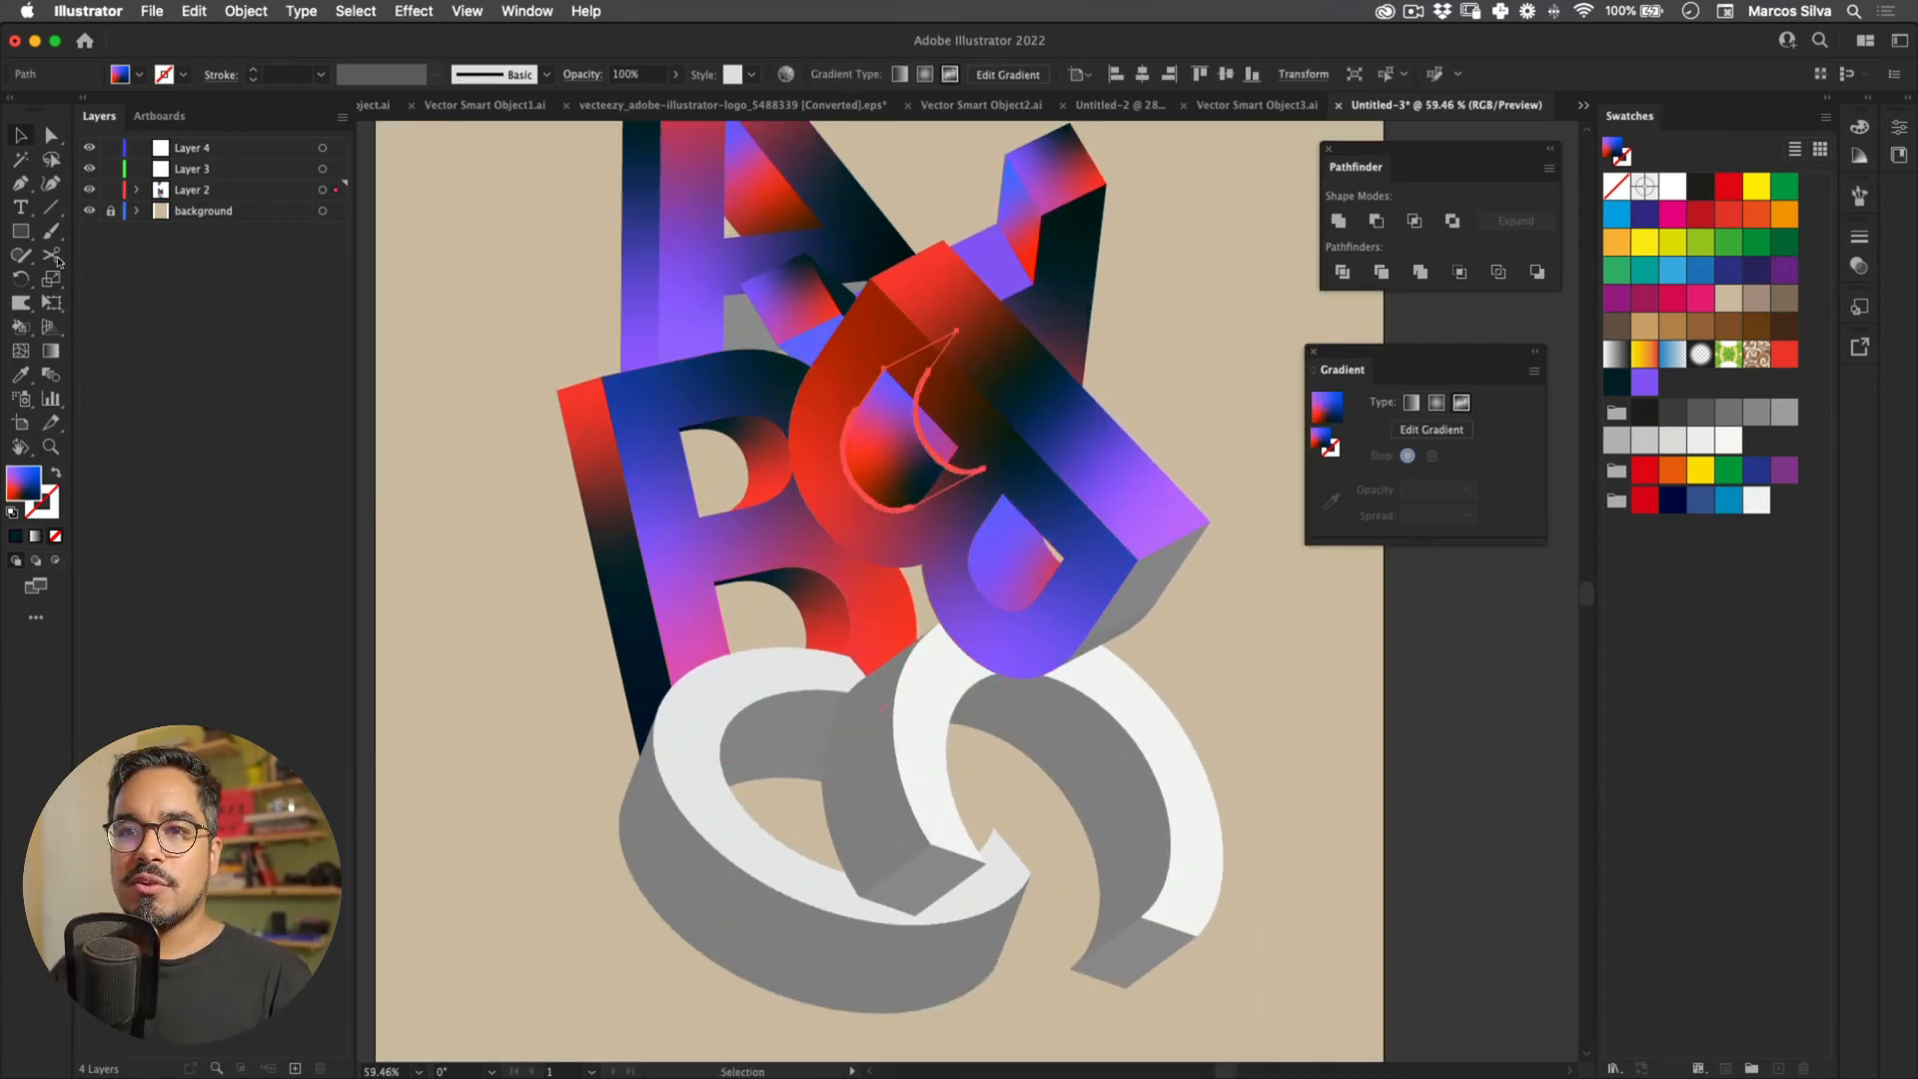
pyautogui.press('g')
pyautogui.moveTo(892, 396)
pyautogui.mouseDown()
pyautogui.moveTo(859, 464)
pyautogui.moveTo(891, 387)
pyautogui.mouseUp()
pyautogui.moveTo(916, 481); pyautogui.dragTo(927, 471)
pyautogui.press('v')
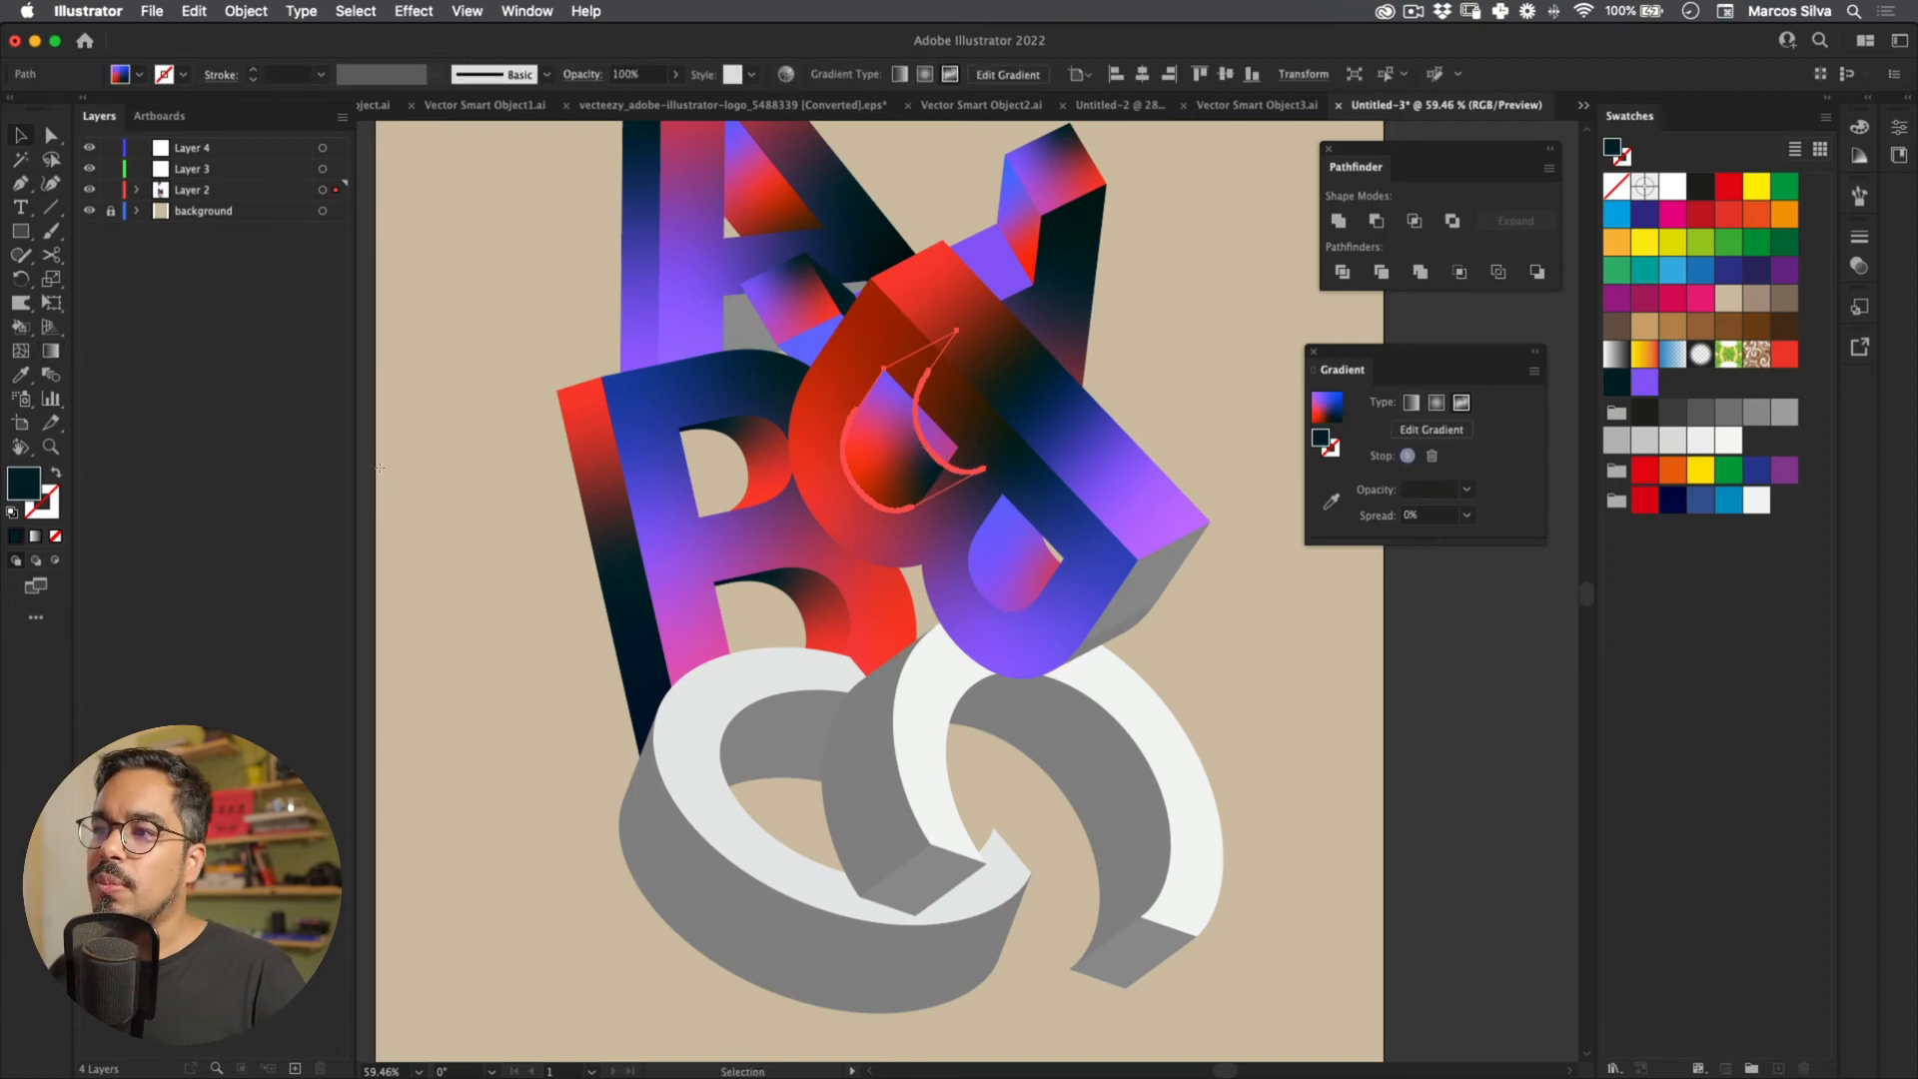
# Step: Copy the A's gradient onto the small inner face of the B's lower counter
pyautogui.click(695, 396)
pyautogui.press('z')
pyautogui.click(688, 392)
pyautogui.moveTo(710, 428); pyautogui.dragTo(475, 410)
pyautogui.press('v')
pyautogui.click(476, 410)
pyautogui.moveTo(747, 447); pyautogui.dragTo(600, 379)
pyautogui.press('z')
pyautogui.click(918, 450)
pyautogui.press('v')
pyautogui.click(891, 482)
pyautogui.press('i')
pyautogui.click(601, 290)
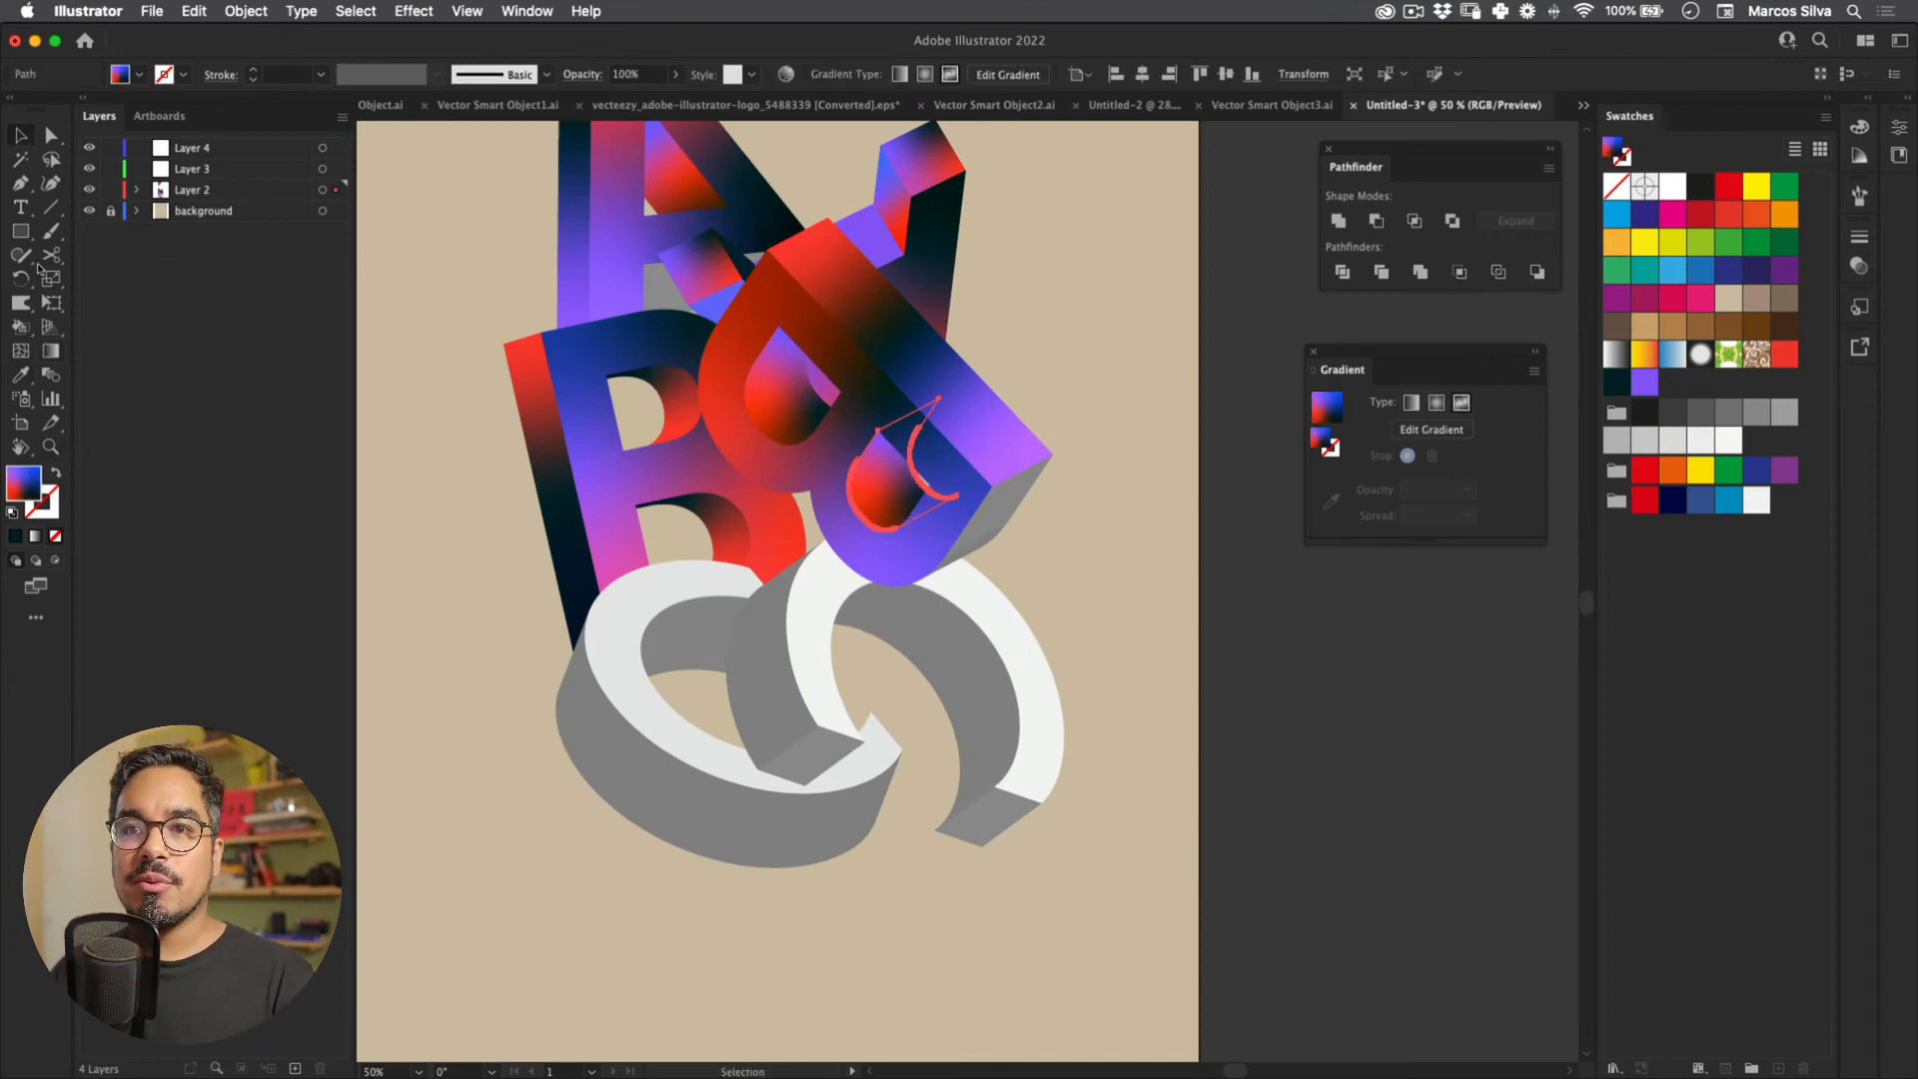
# Step: Reposition the red, purple and dark freeform gradient points on that inner face
pyautogui.press('g')
pyautogui.moveTo(876, 487); pyautogui.dragTo(898, 430)
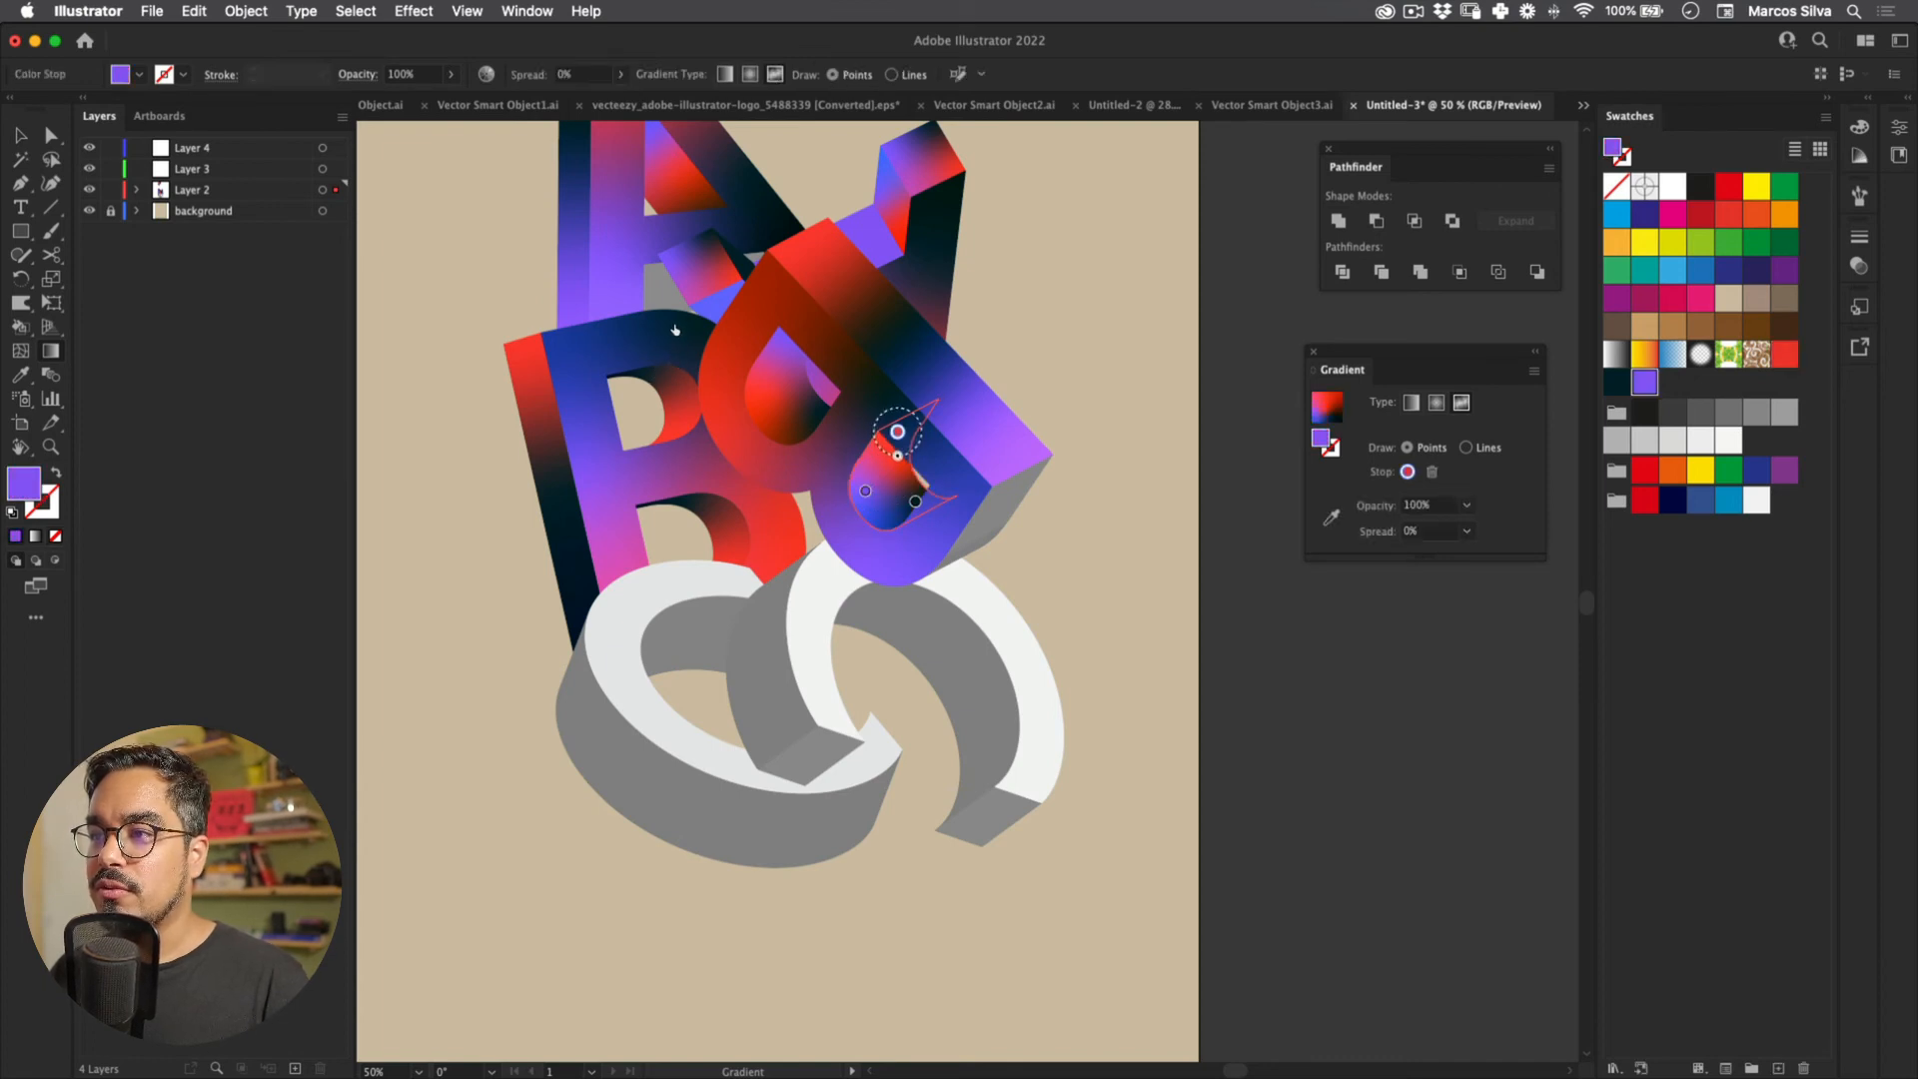
pyautogui.moveTo(915, 502); pyautogui.dragTo(910, 507)
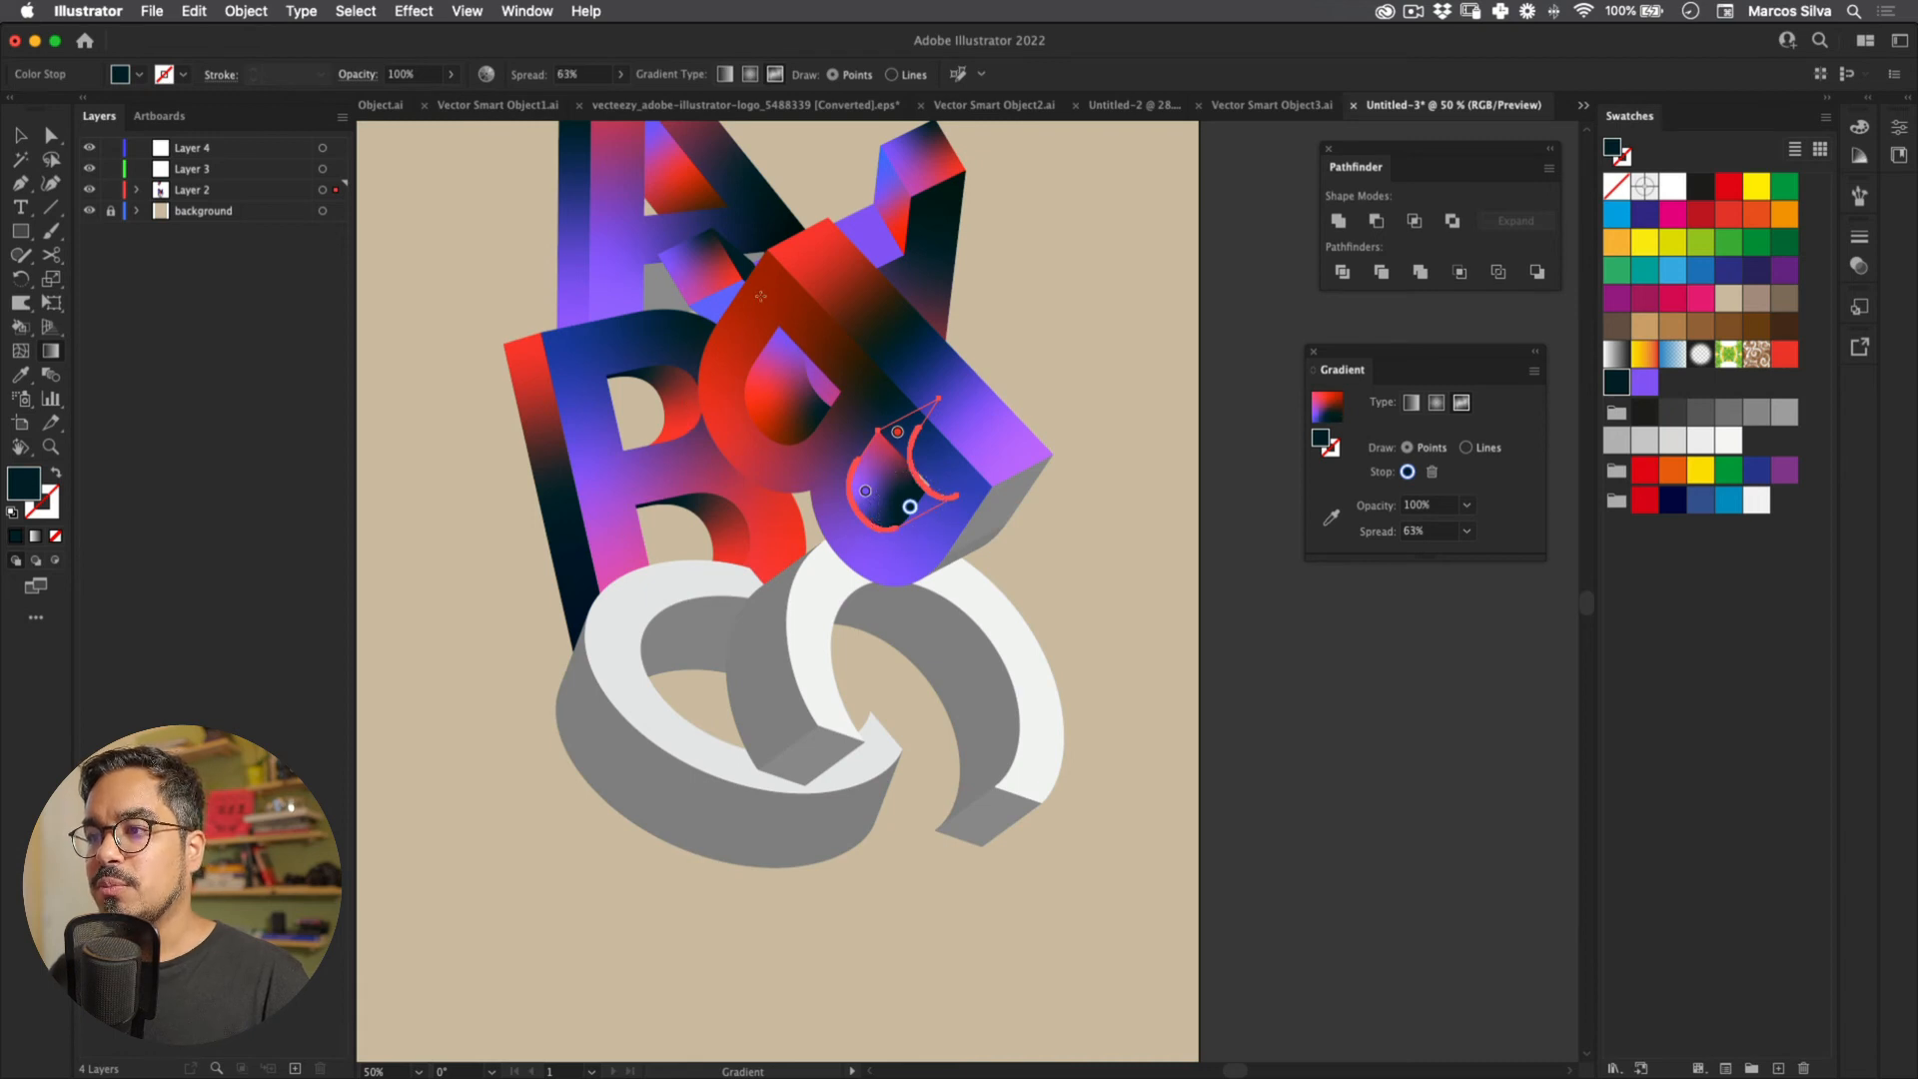
pyautogui.press('v')
pyautogui.click(744, 382)
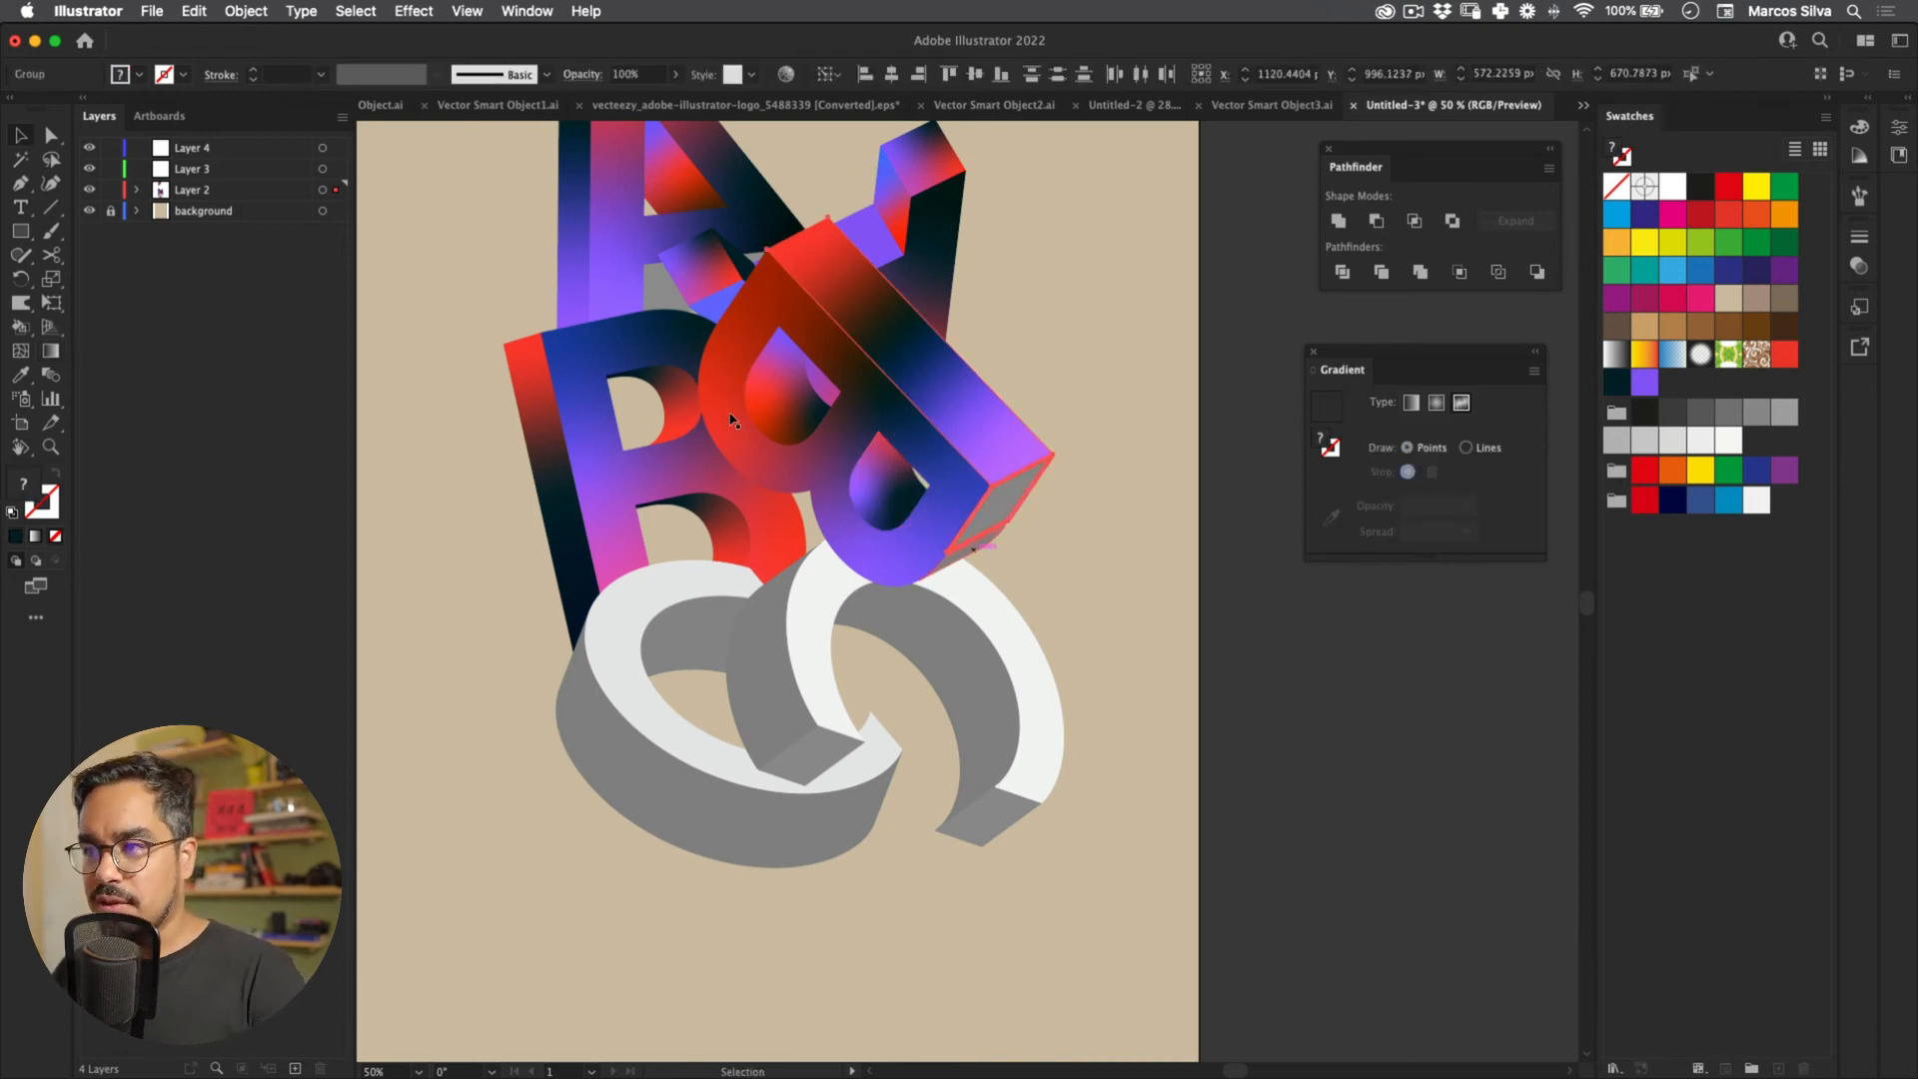
# Step: Fill the B's small right end face with dark navy sampled from nearby artwork
pyautogui.click(839, 300)
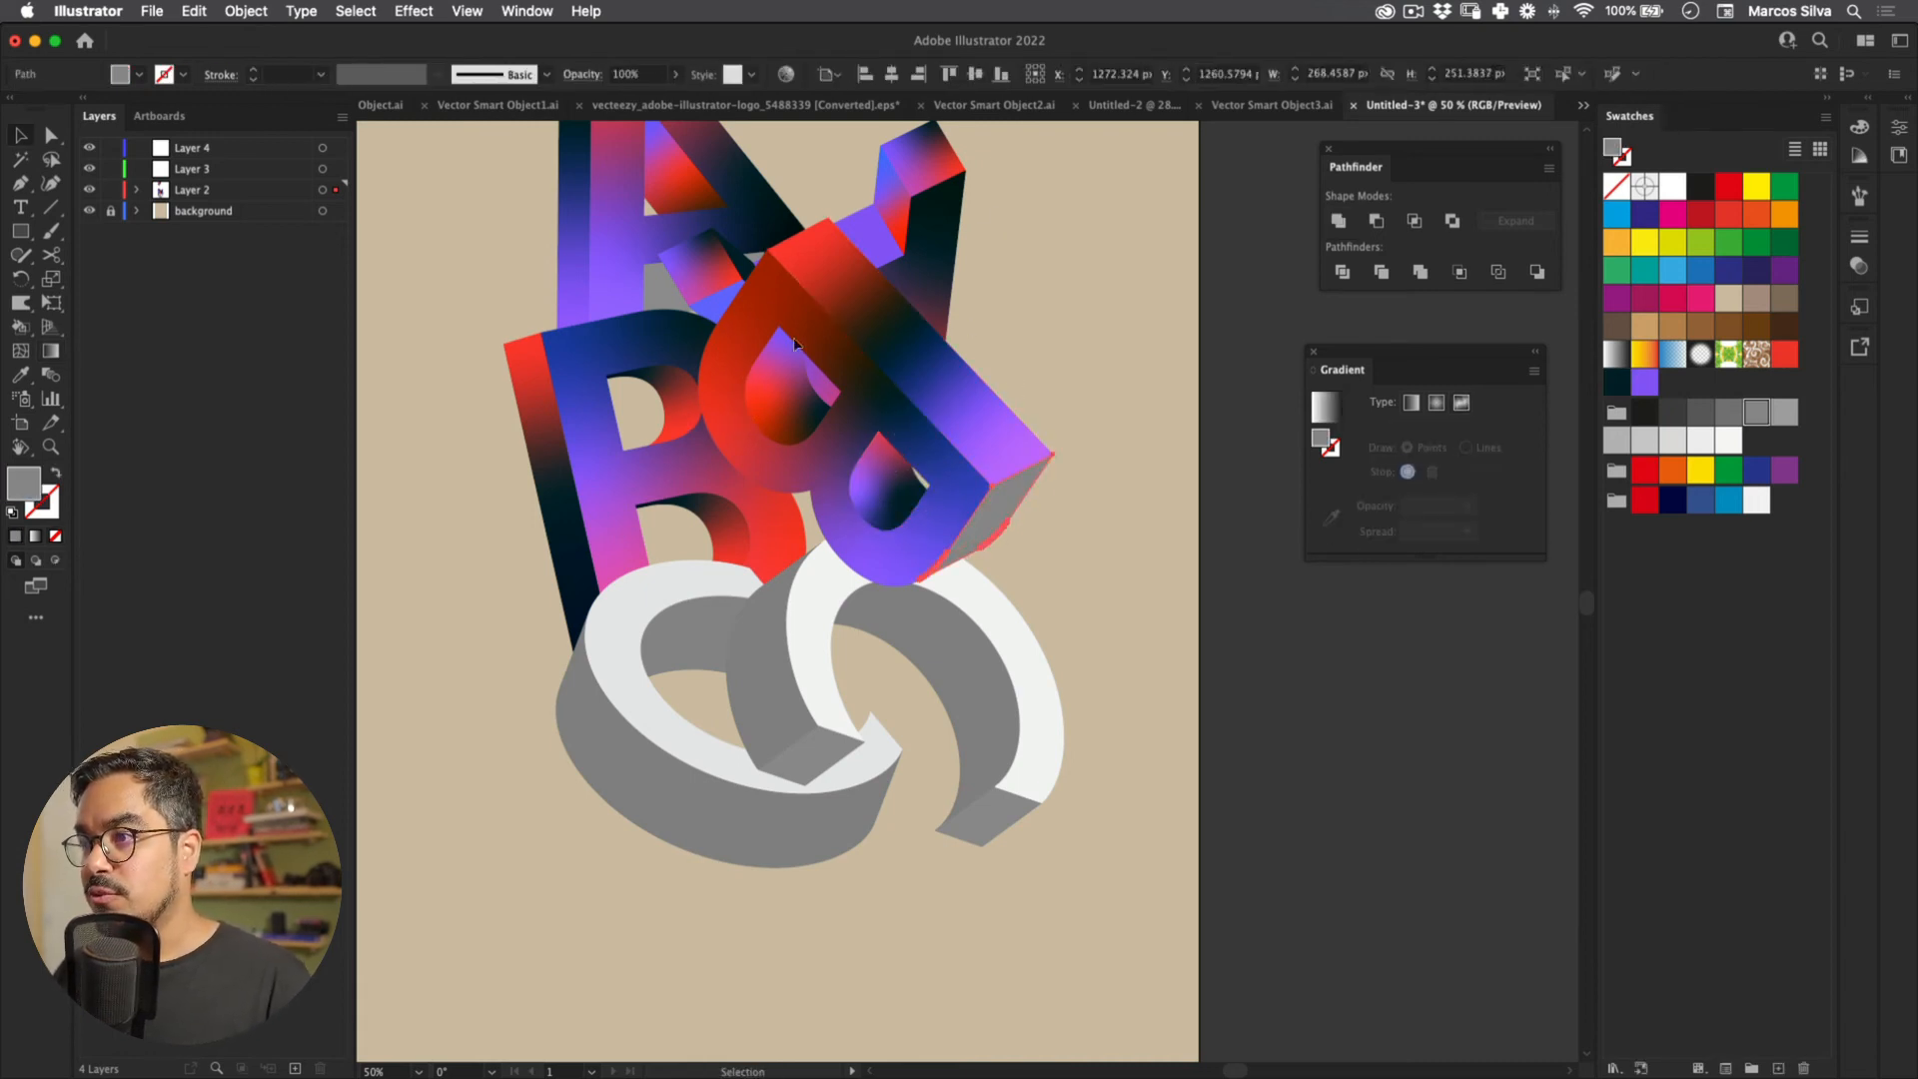
pyautogui.press('i')
pyautogui.click(727, 302)
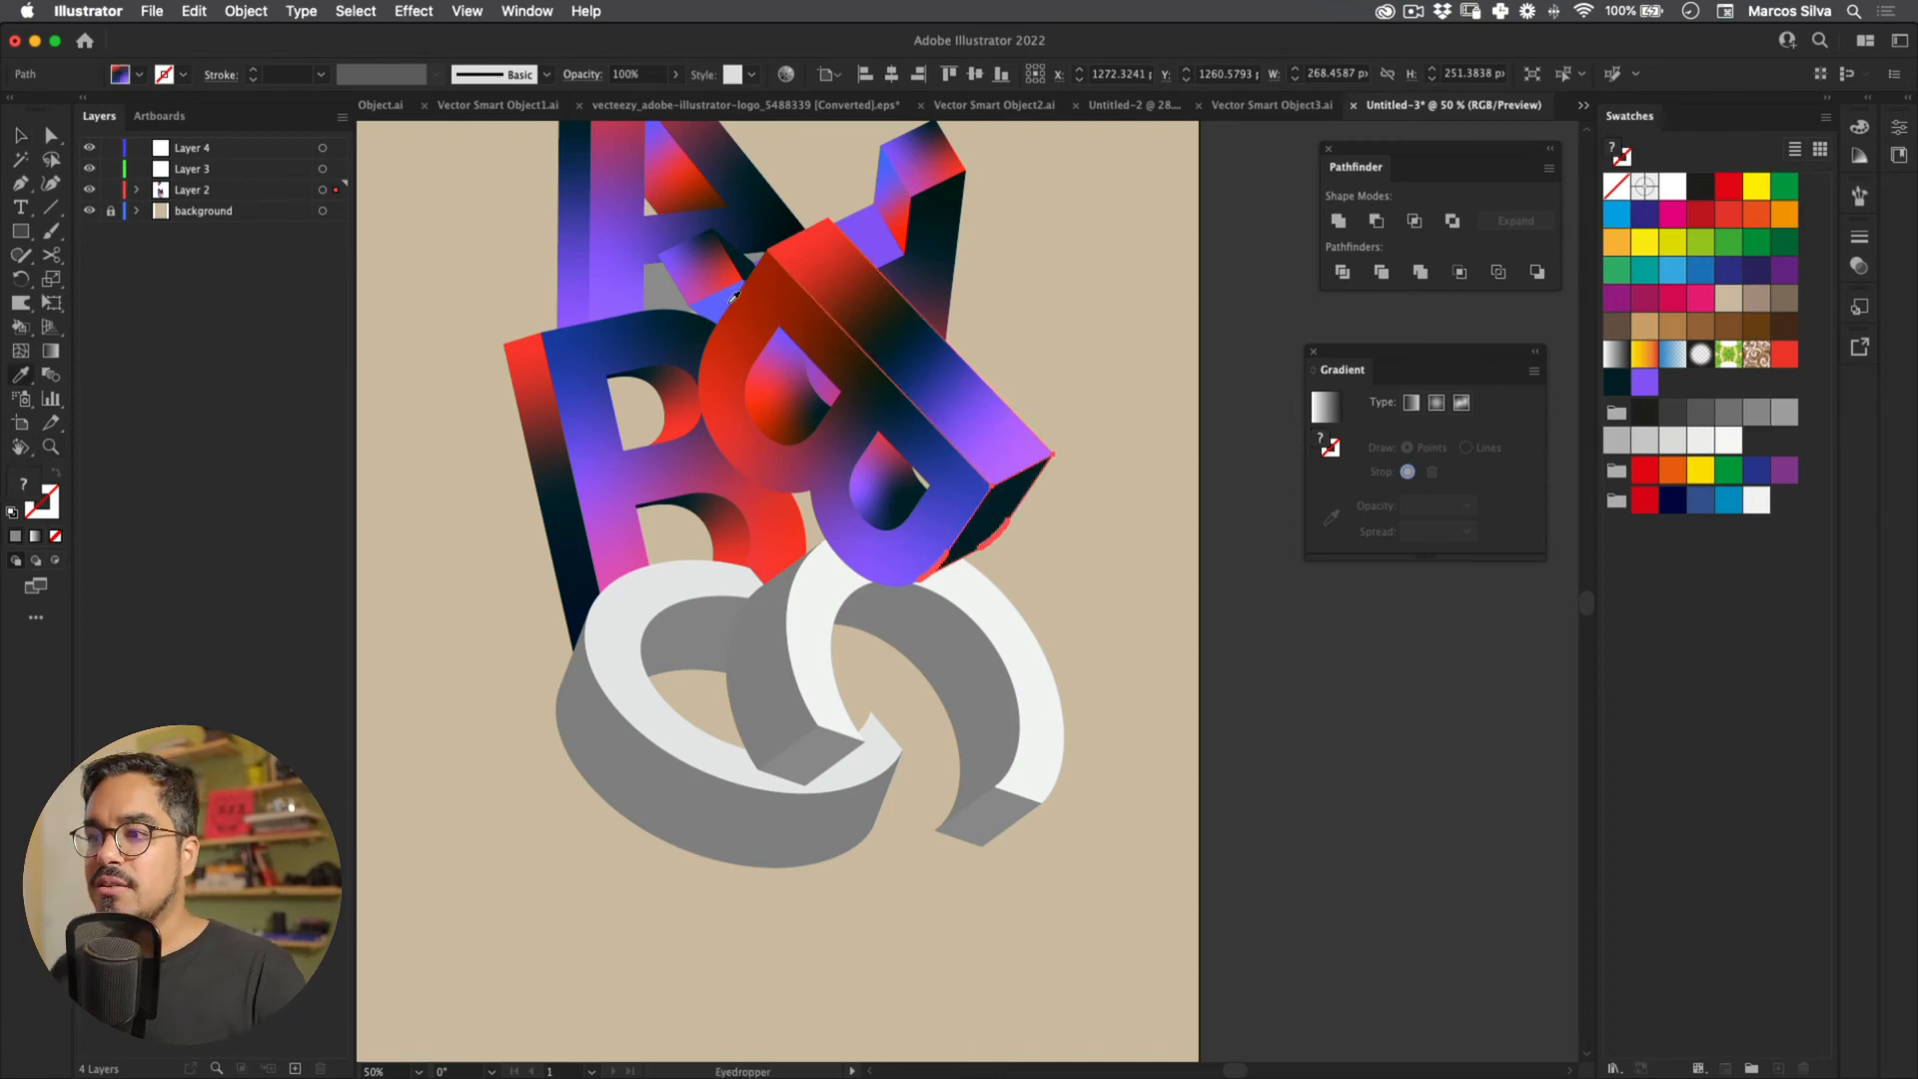
pyautogui.click(675, 342)
pyautogui.click(682, 385)
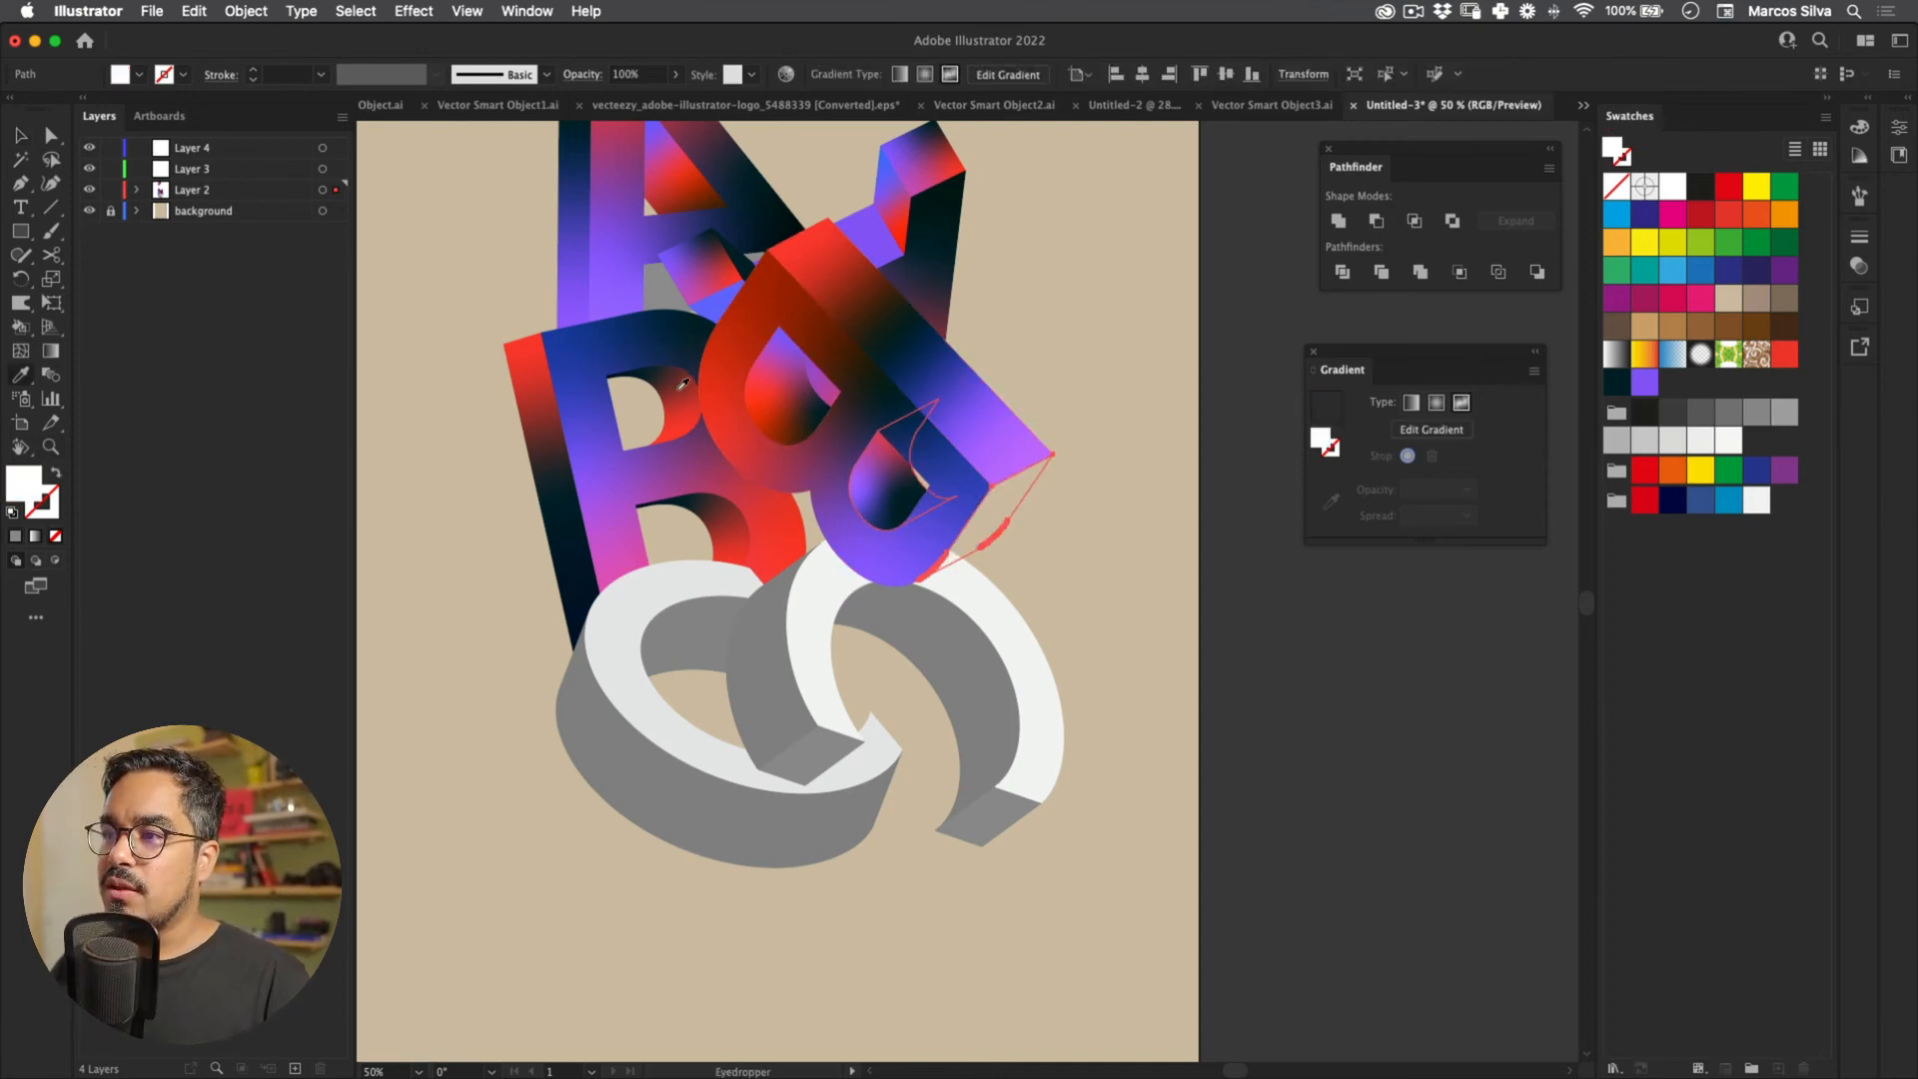
pyautogui.click(637, 365)
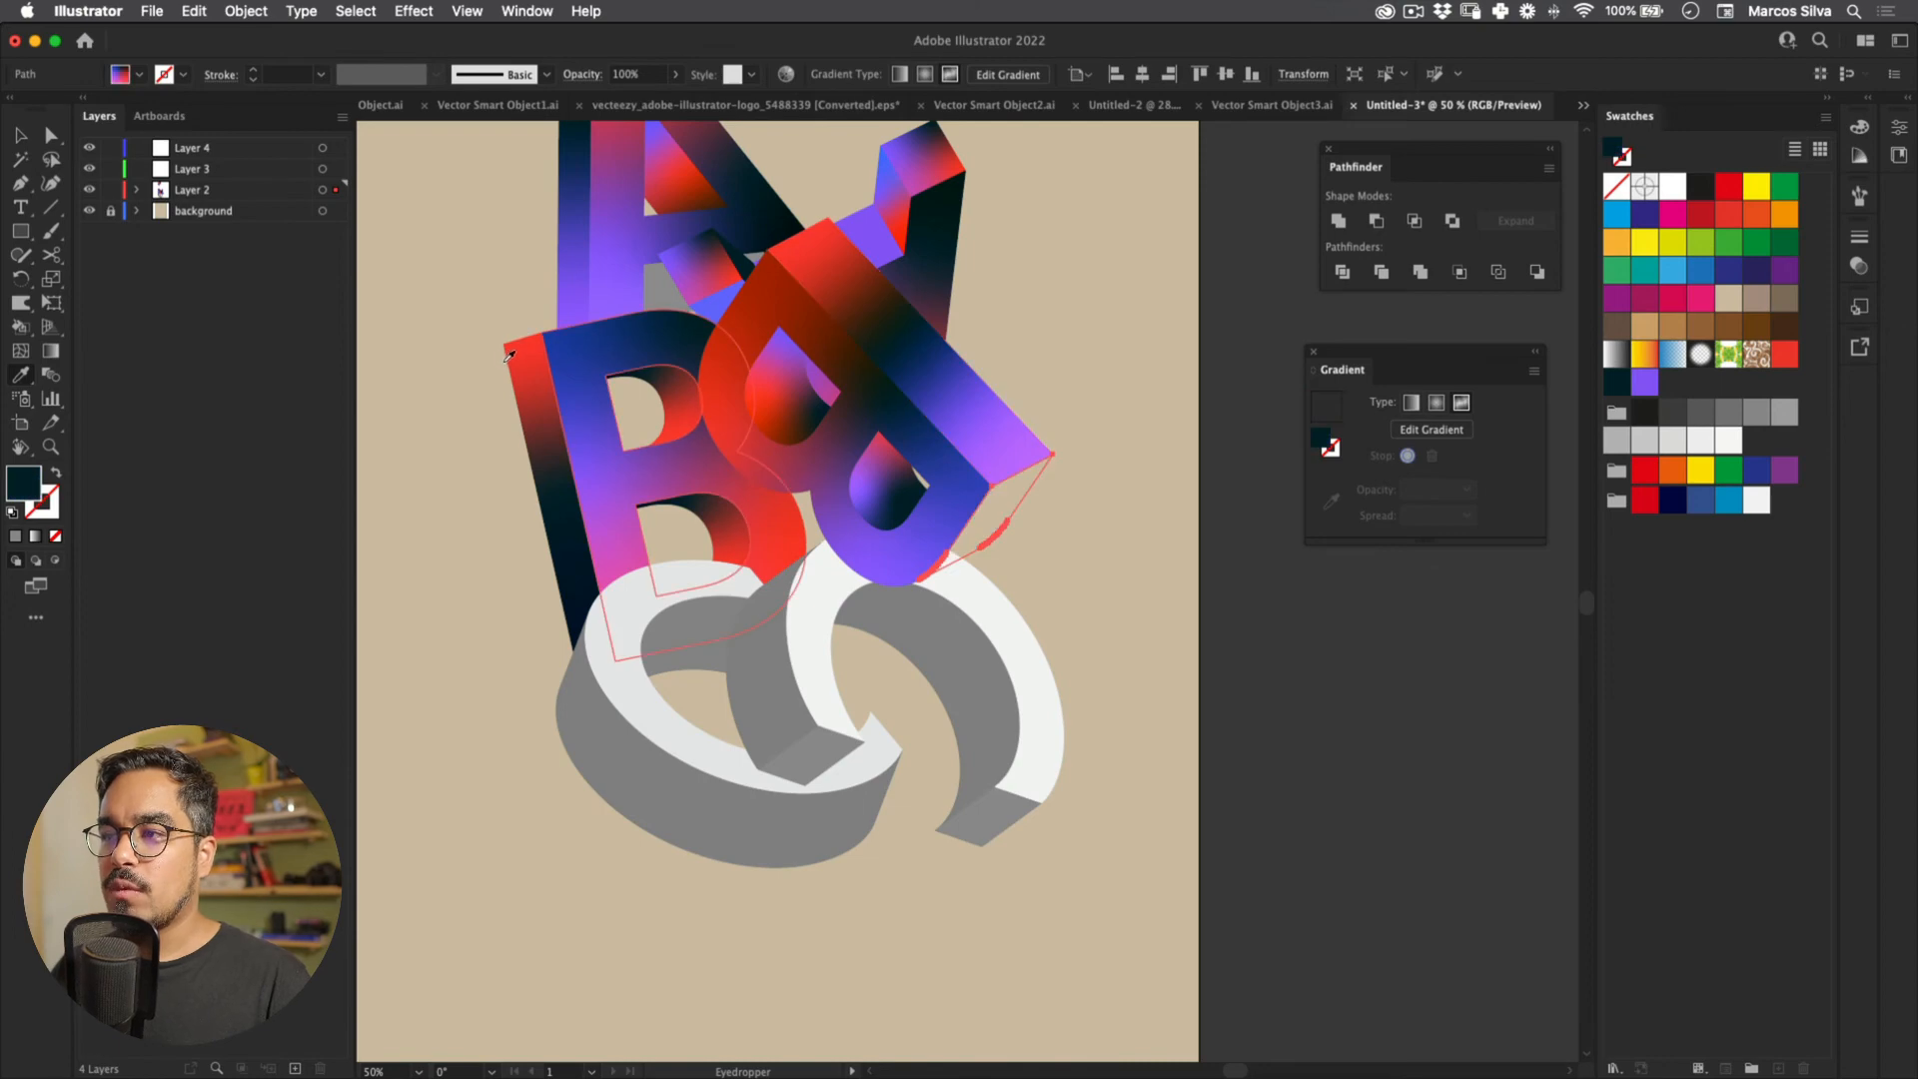
# Step: Make an end-face gradient point red, move it lower, and add a second red point
pyautogui.click(51, 351)
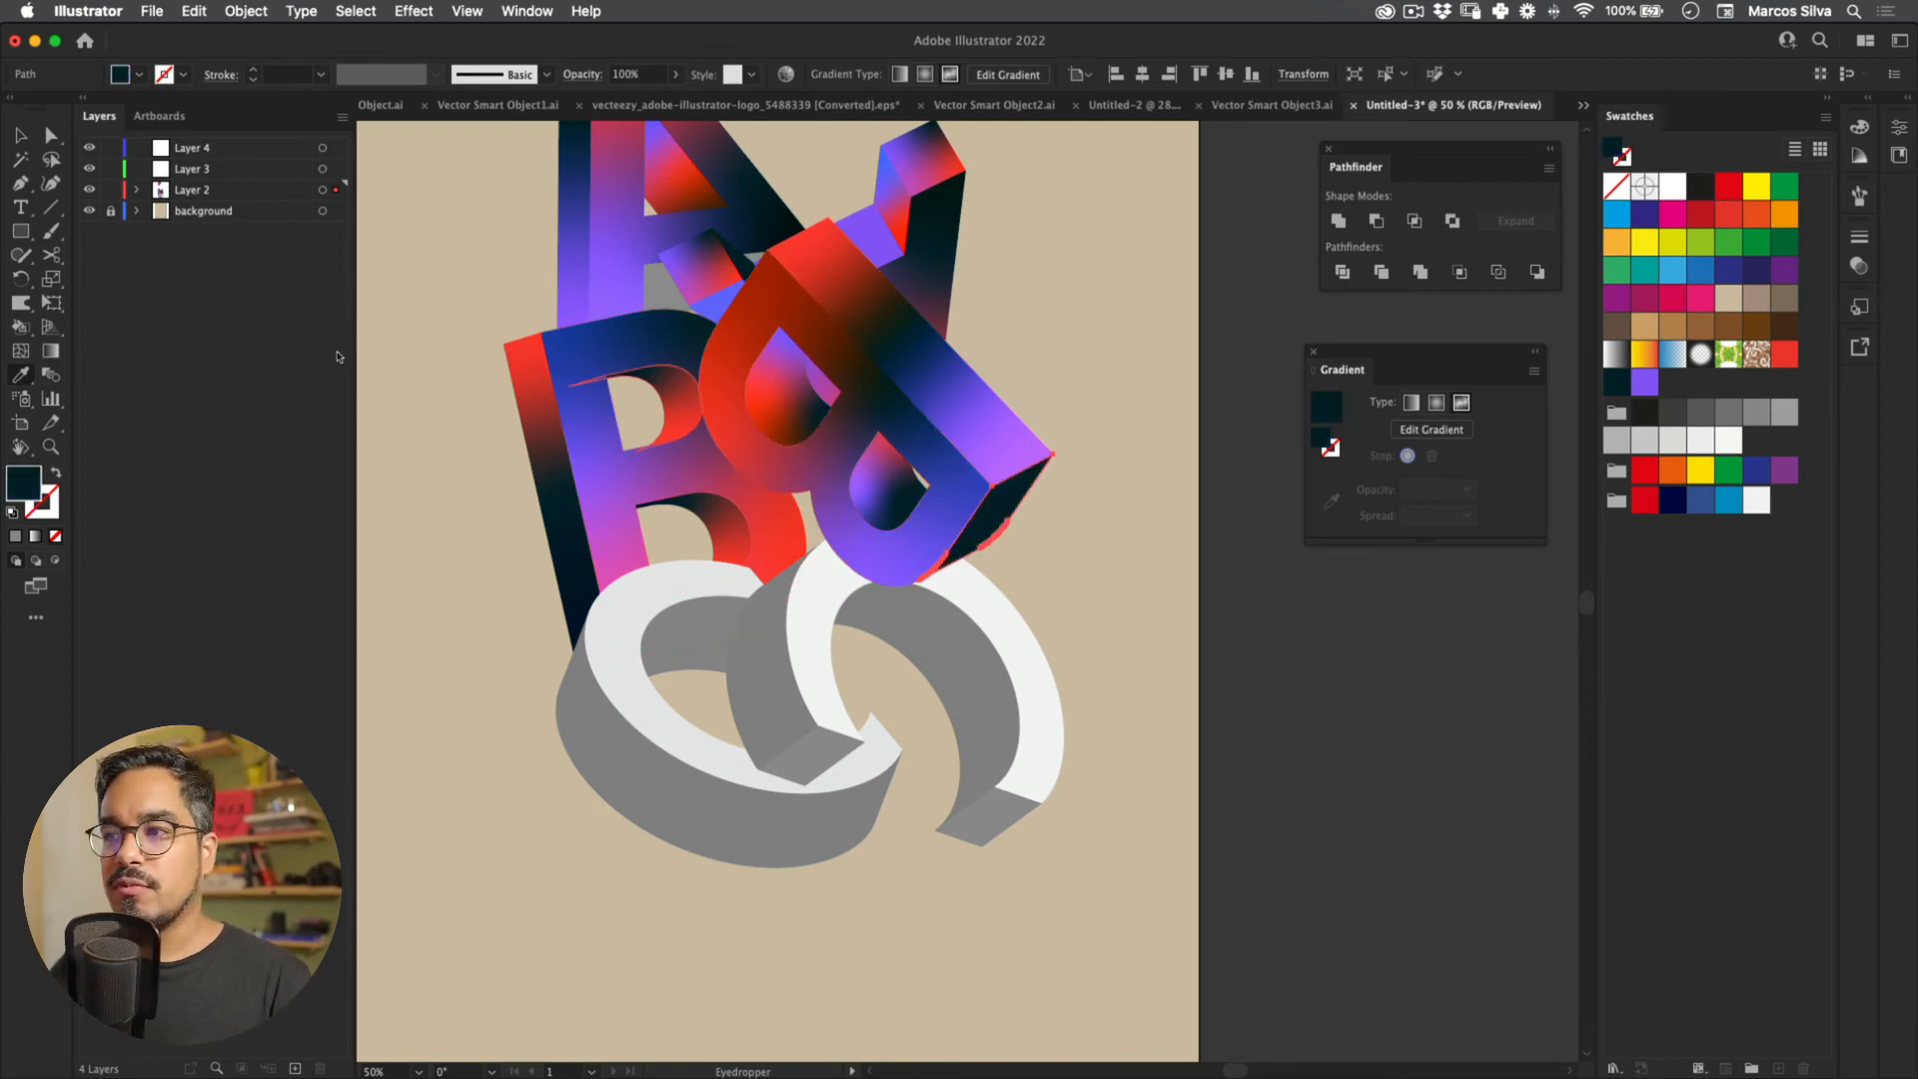
pyautogui.click(1002, 505)
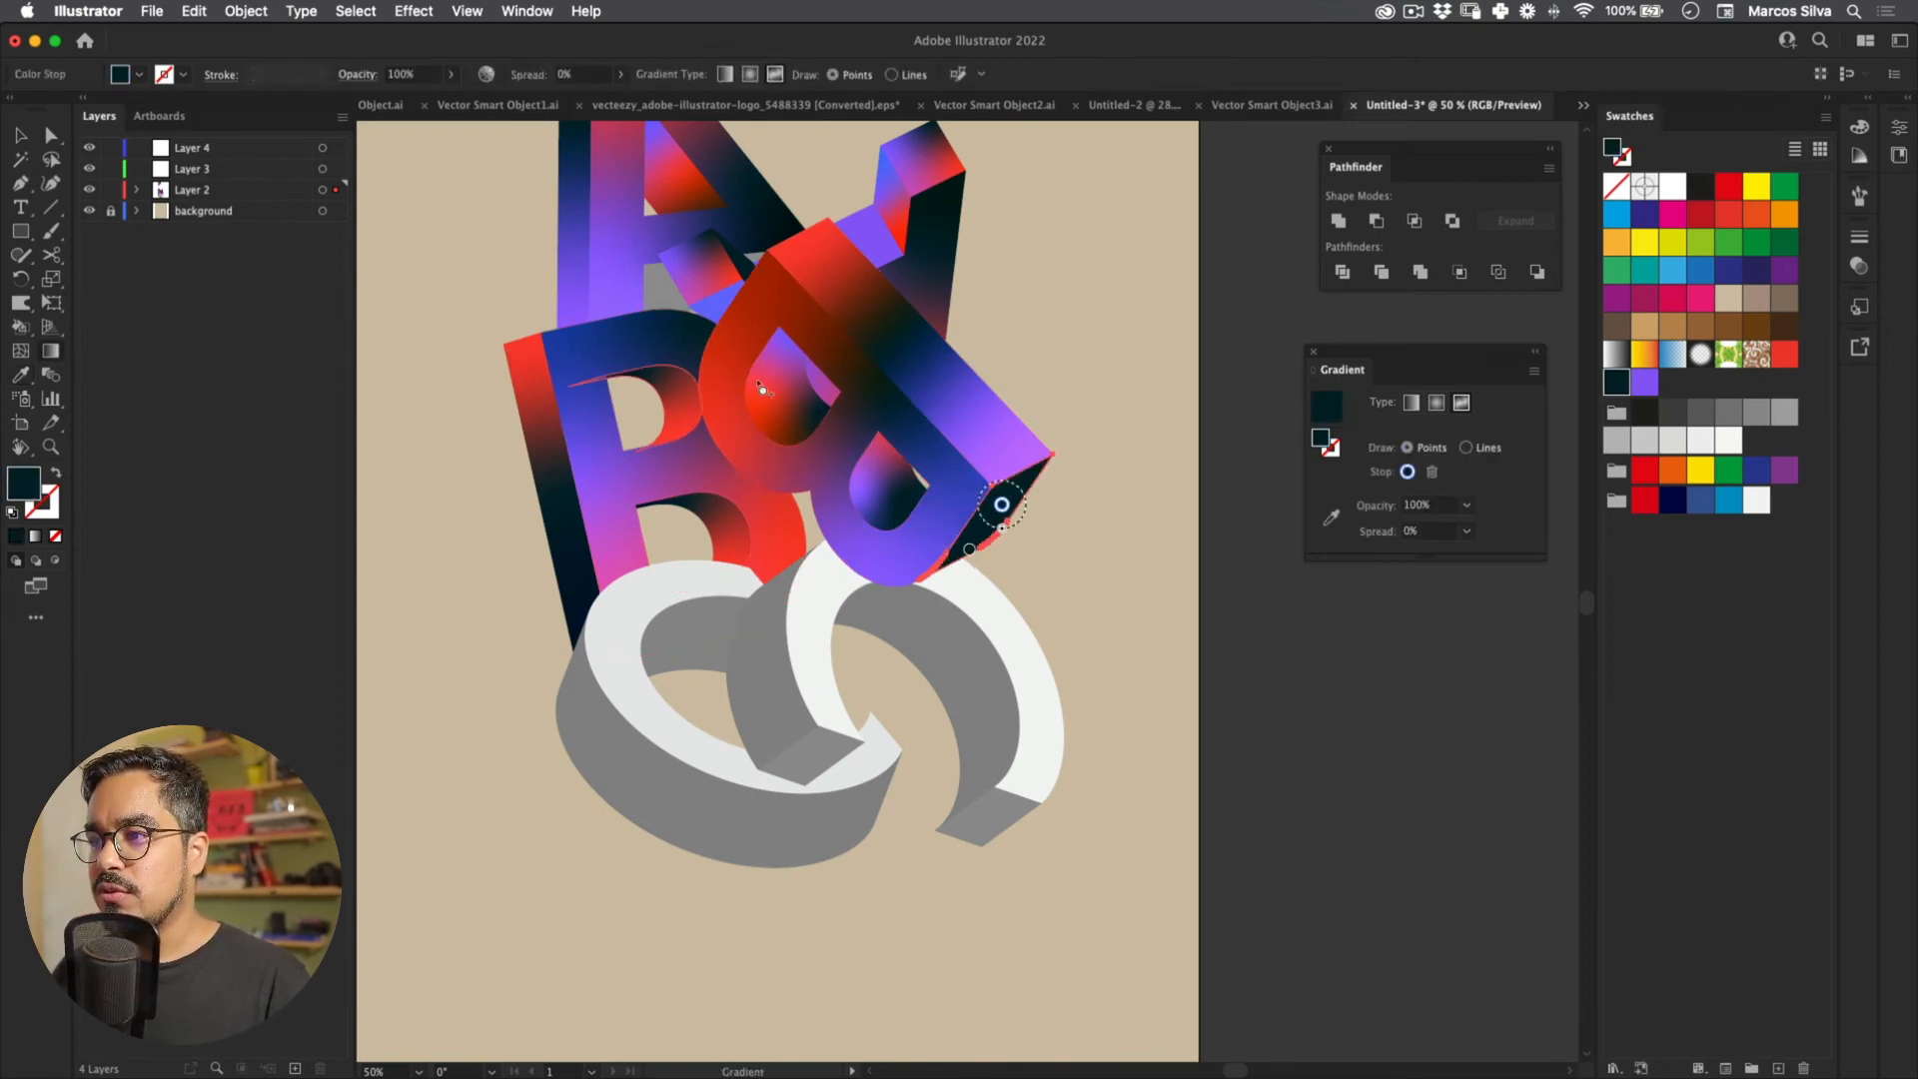
pyautogui.click(1784, 353)
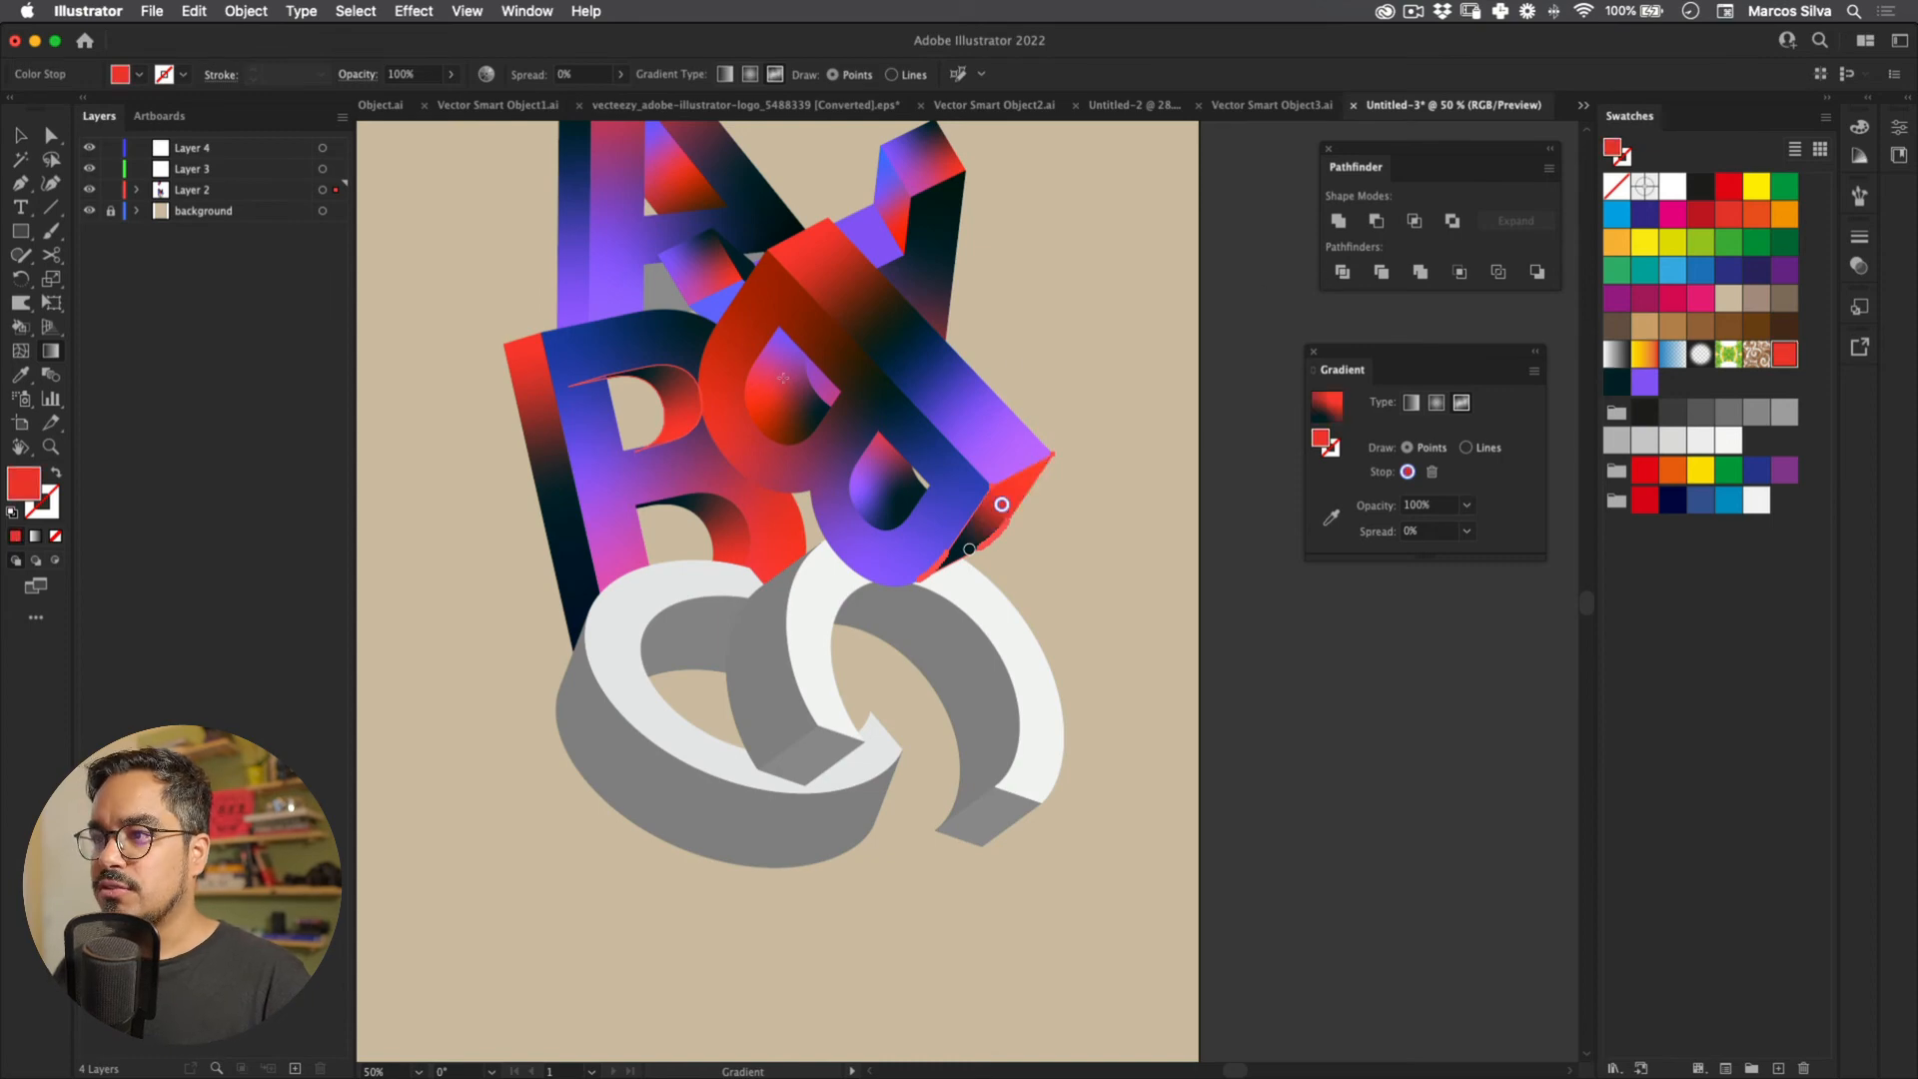
pyautogui.moveTo(1002, 504); pyautogui.dragTo(995, 522)
pyautogui.click(1023, 482)
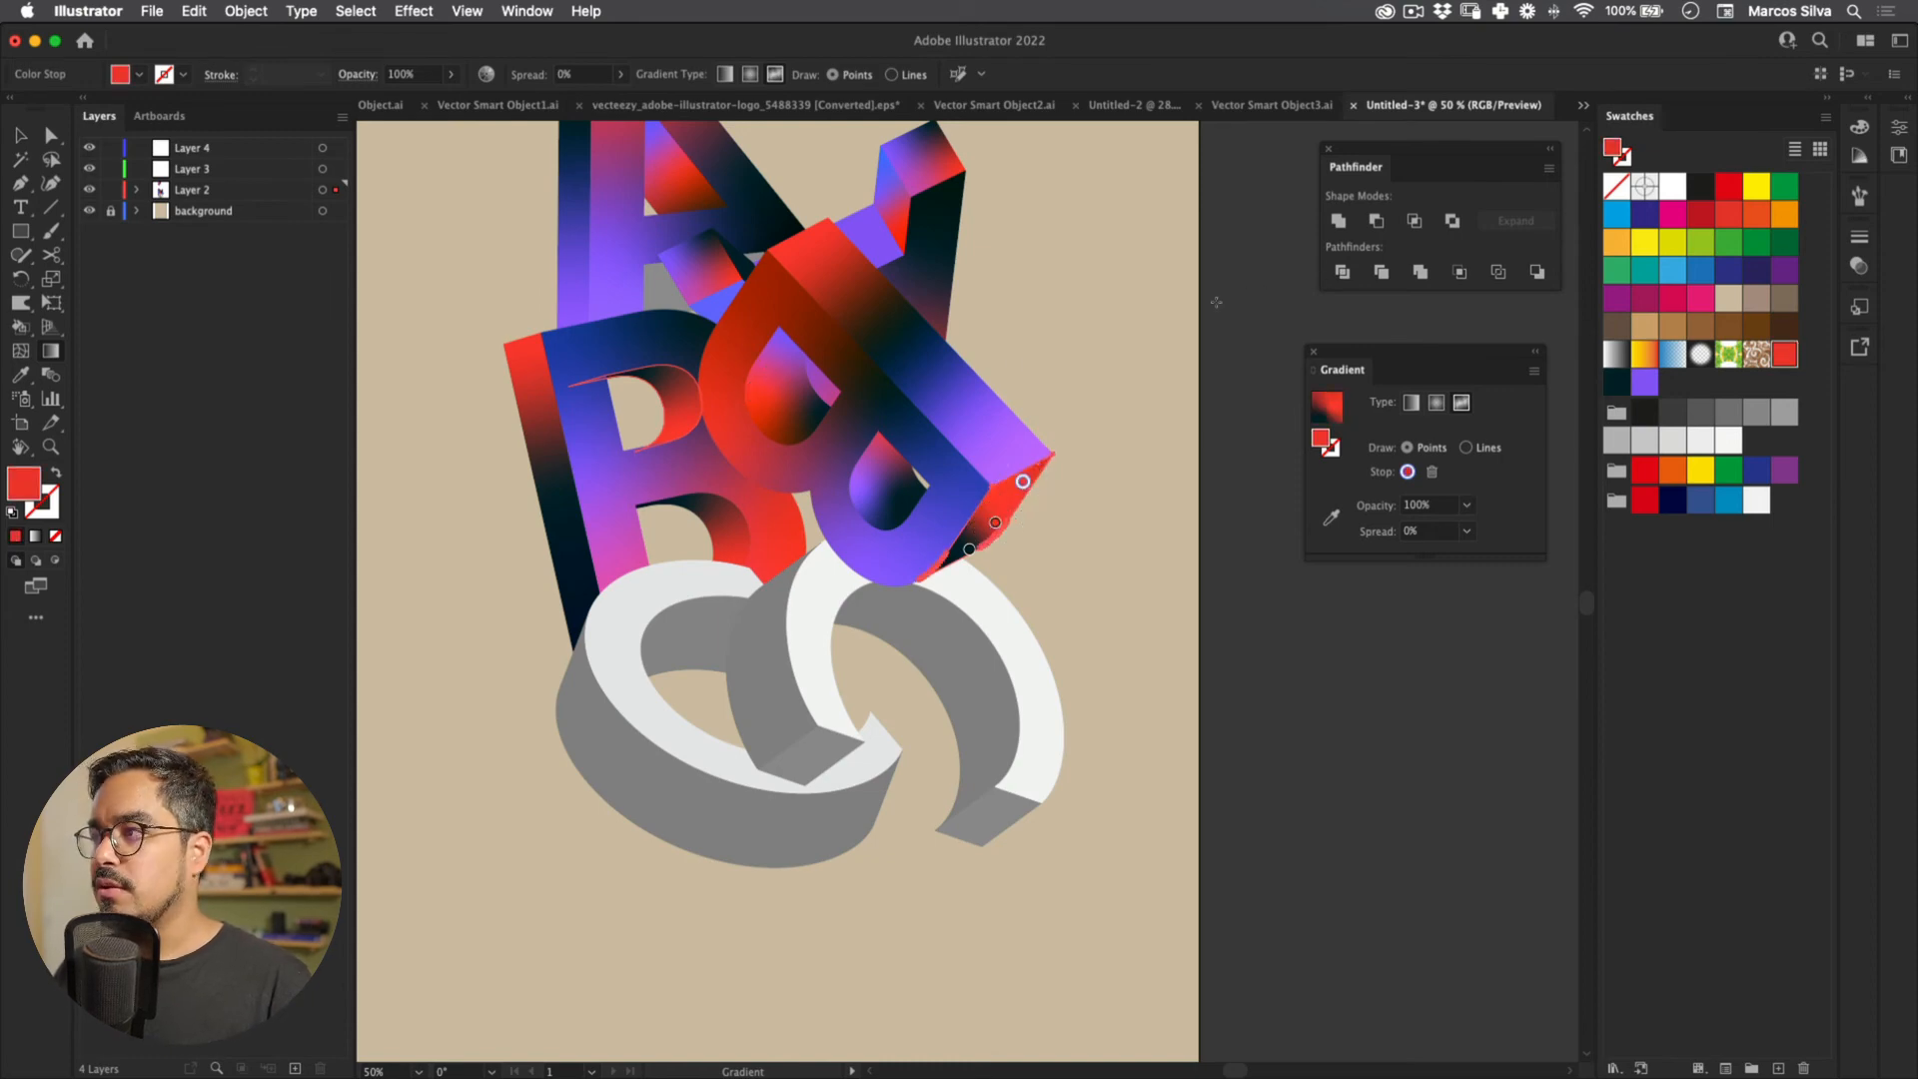
pyautogui.press('z')
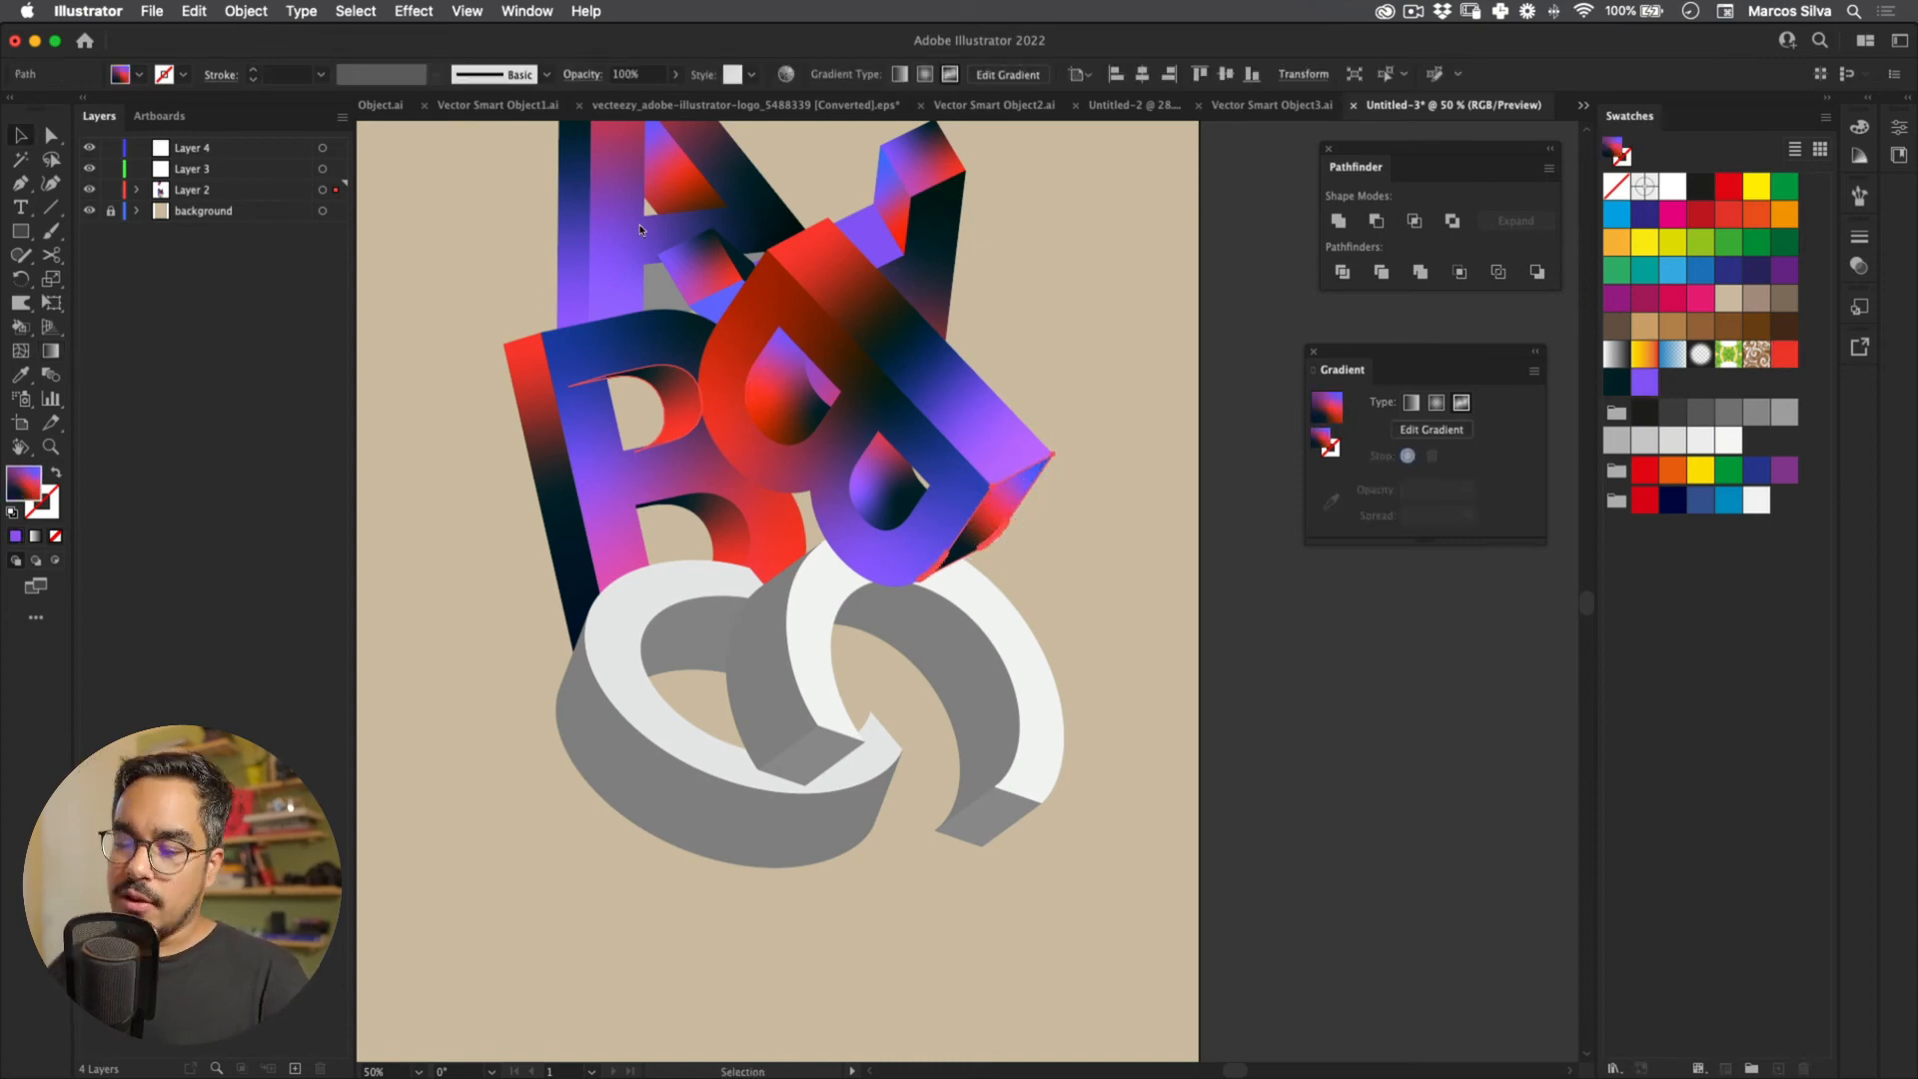
pyautogui.press('super+minus')
pyautogui.press('super+minus')
pyautogui.press('v')
pyautogui.click(547, 813)
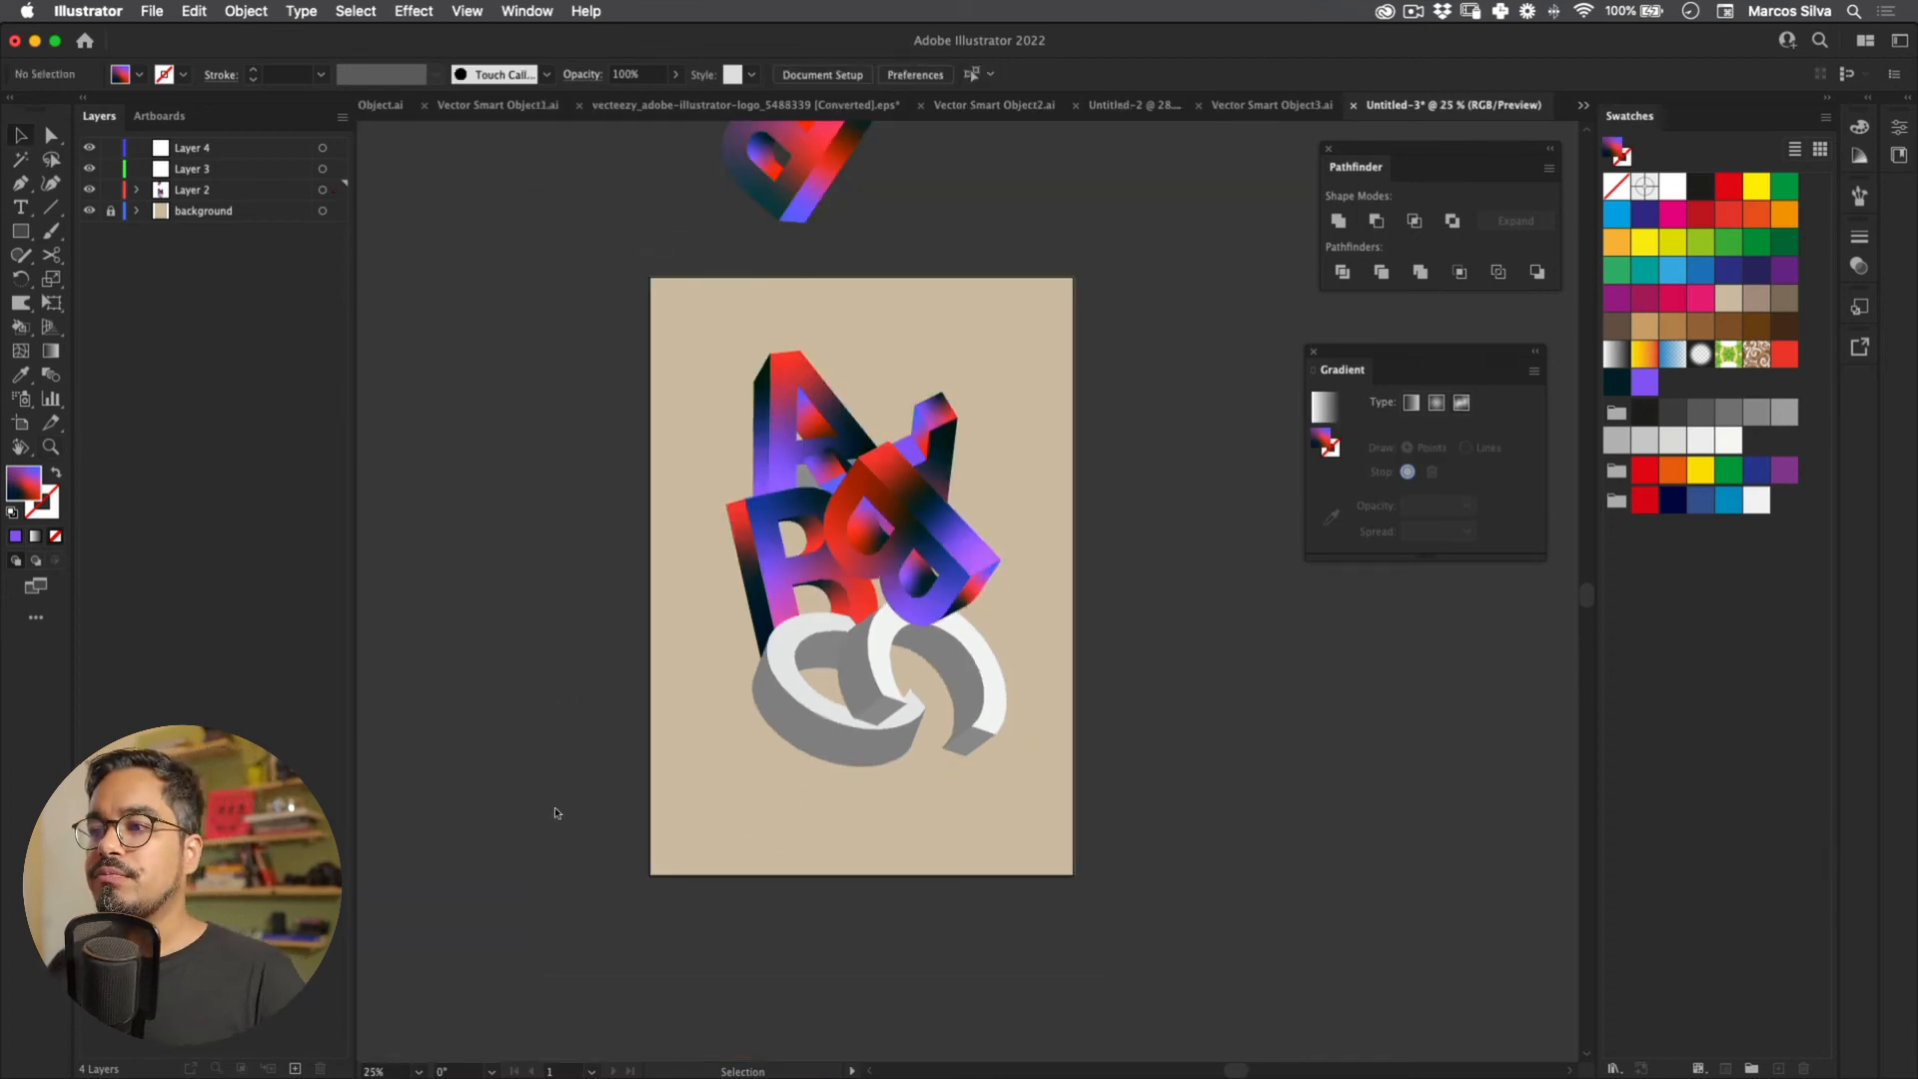
pyautogui.press('super+equal')
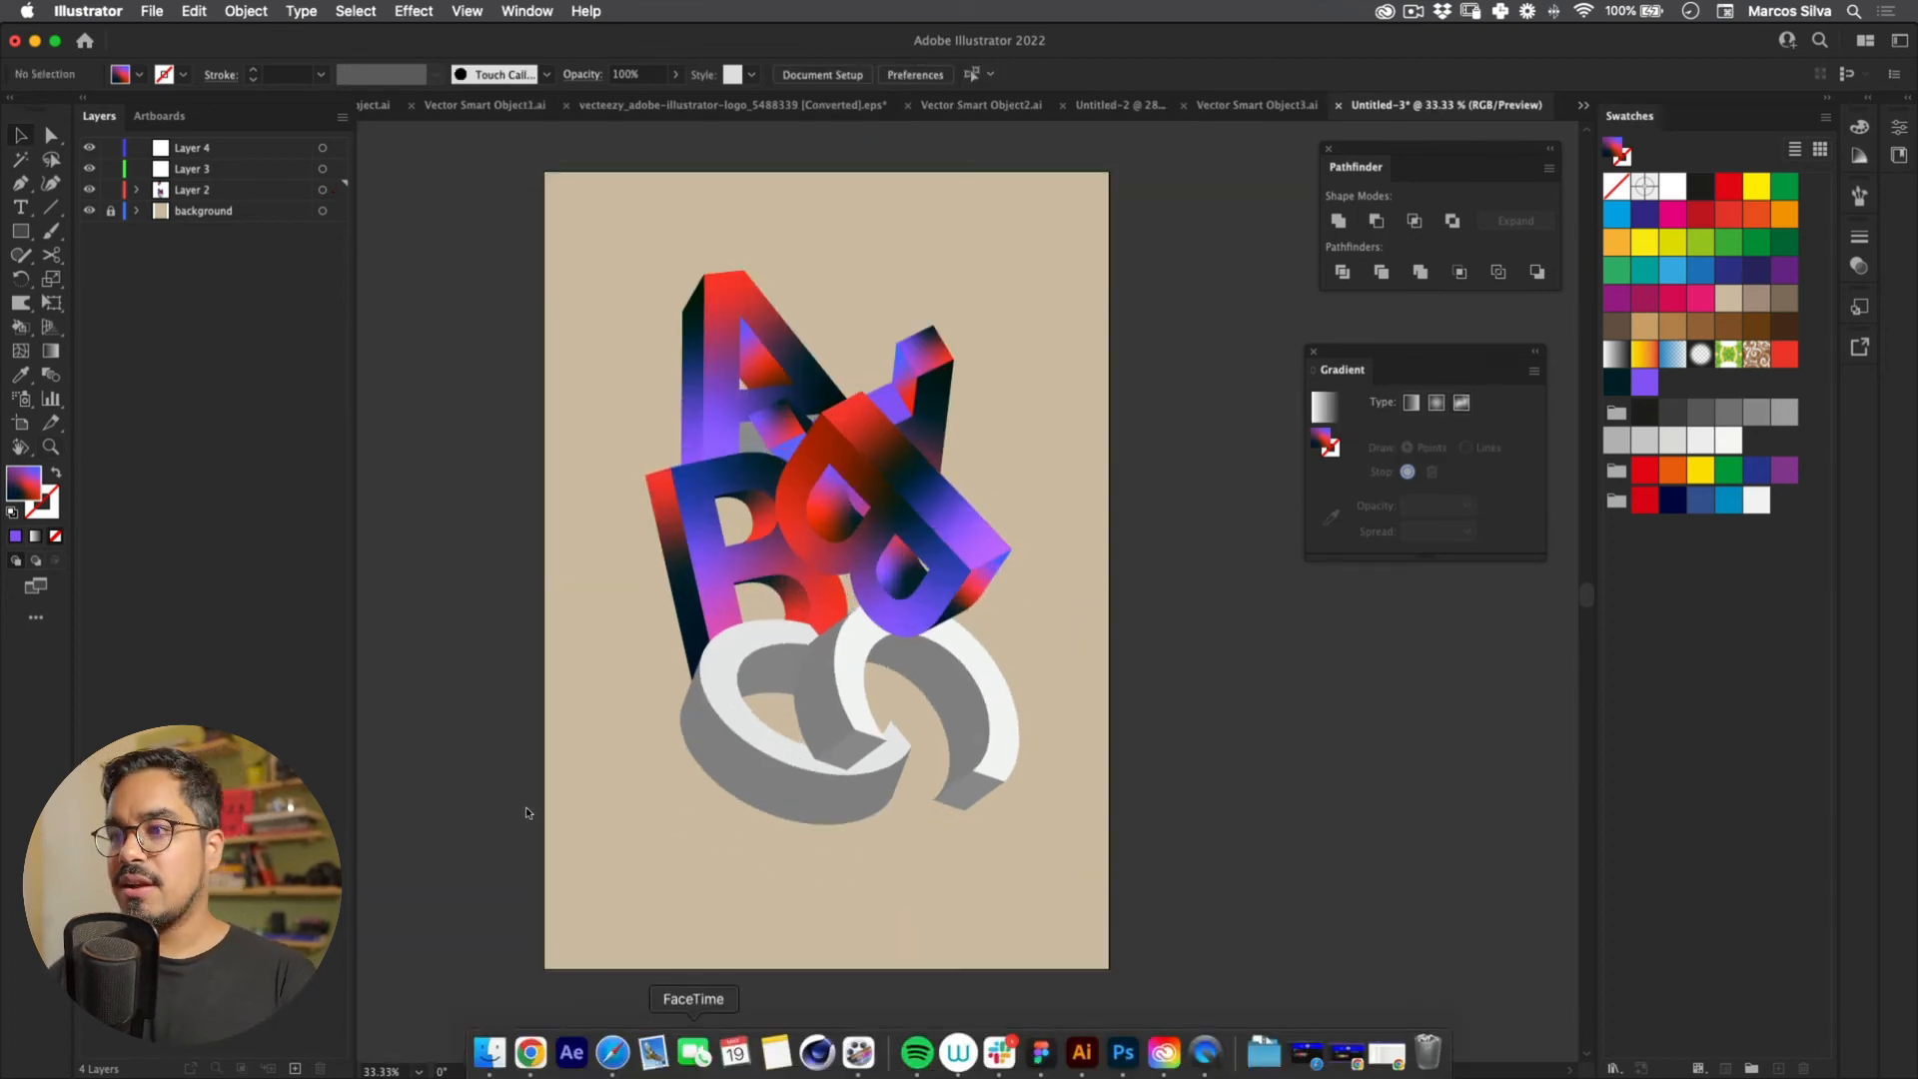
pyautogui.moveTo(656, 492); pyautogui.dragTo(587, 443)
pyautogui.click(767, 703)
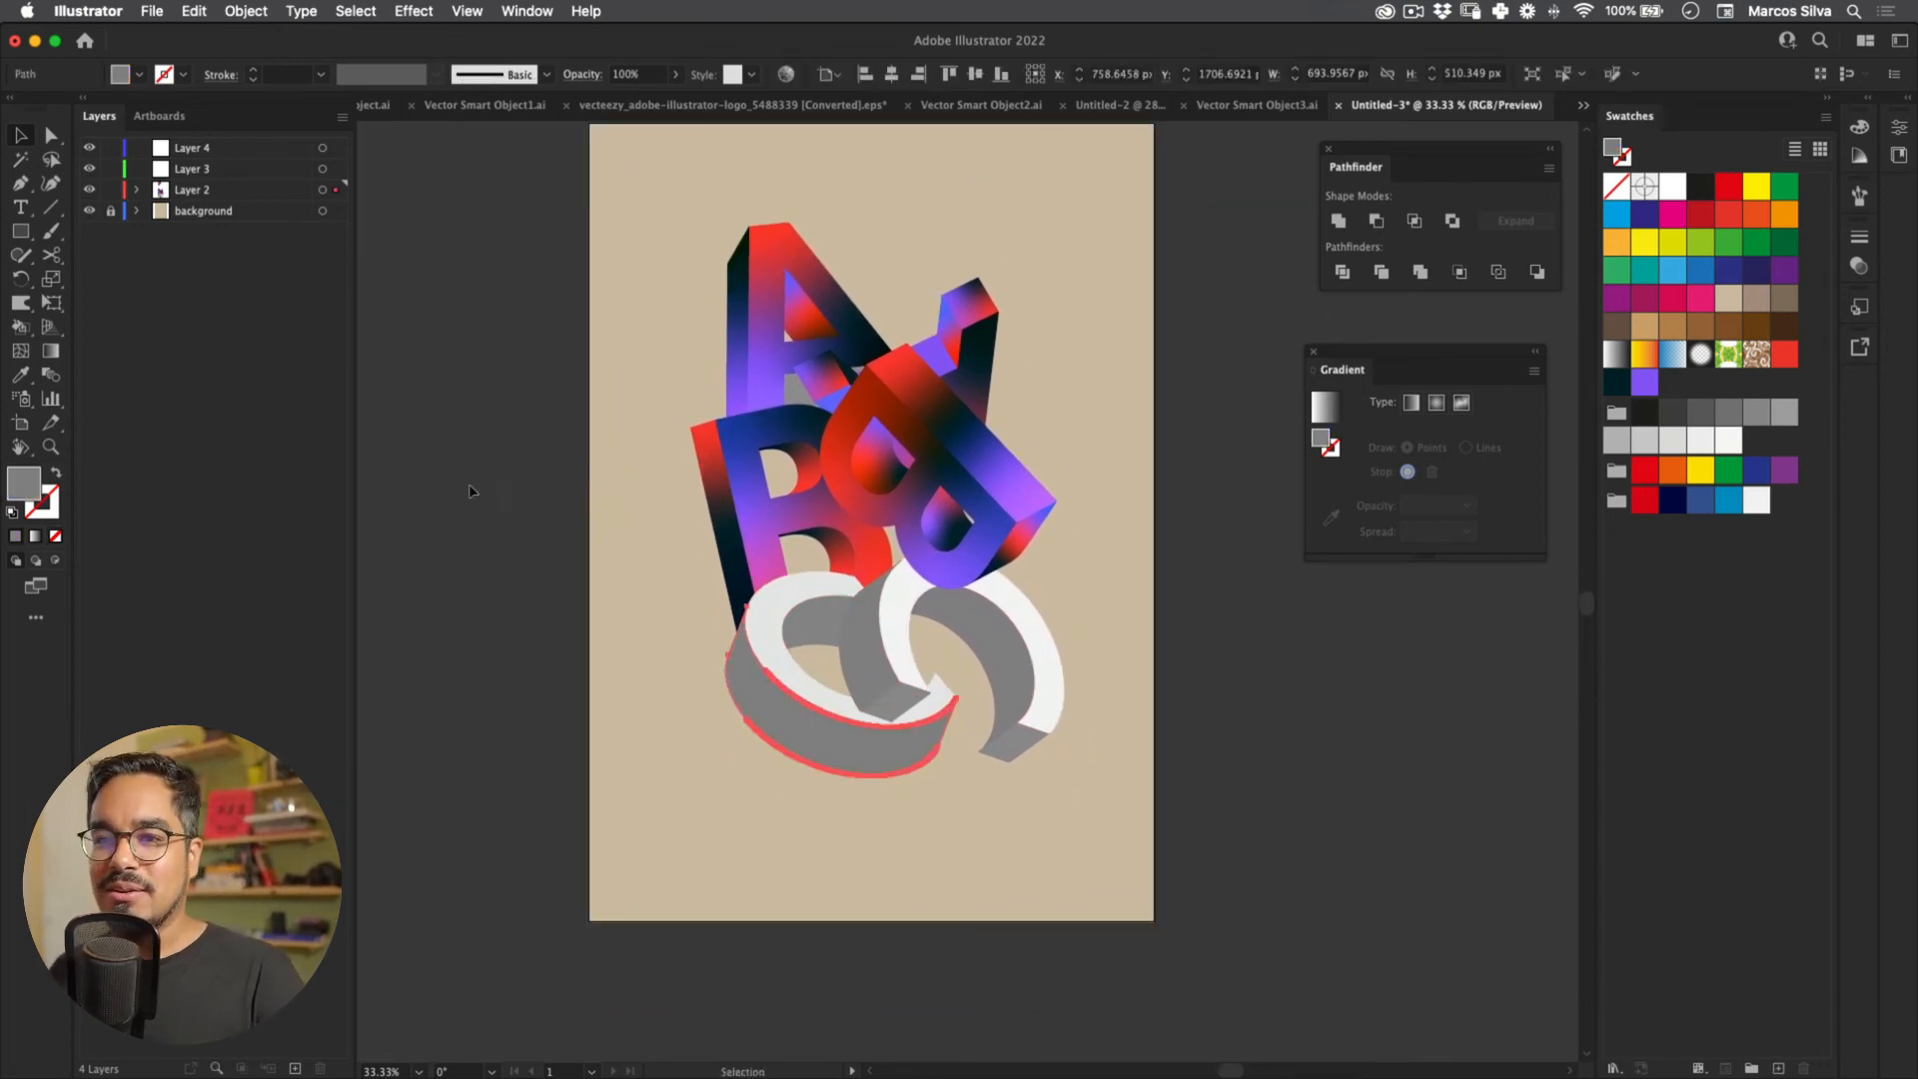
pyautogui.moveTo(572, 237); pyautogui.dragTo(603, 617)
pyautogui.moveTo(651, 214); pyautogui.dragTo(646, 312)
pyautogui.moveTo(944, 233); pyautogui.dragTo(440, 458)
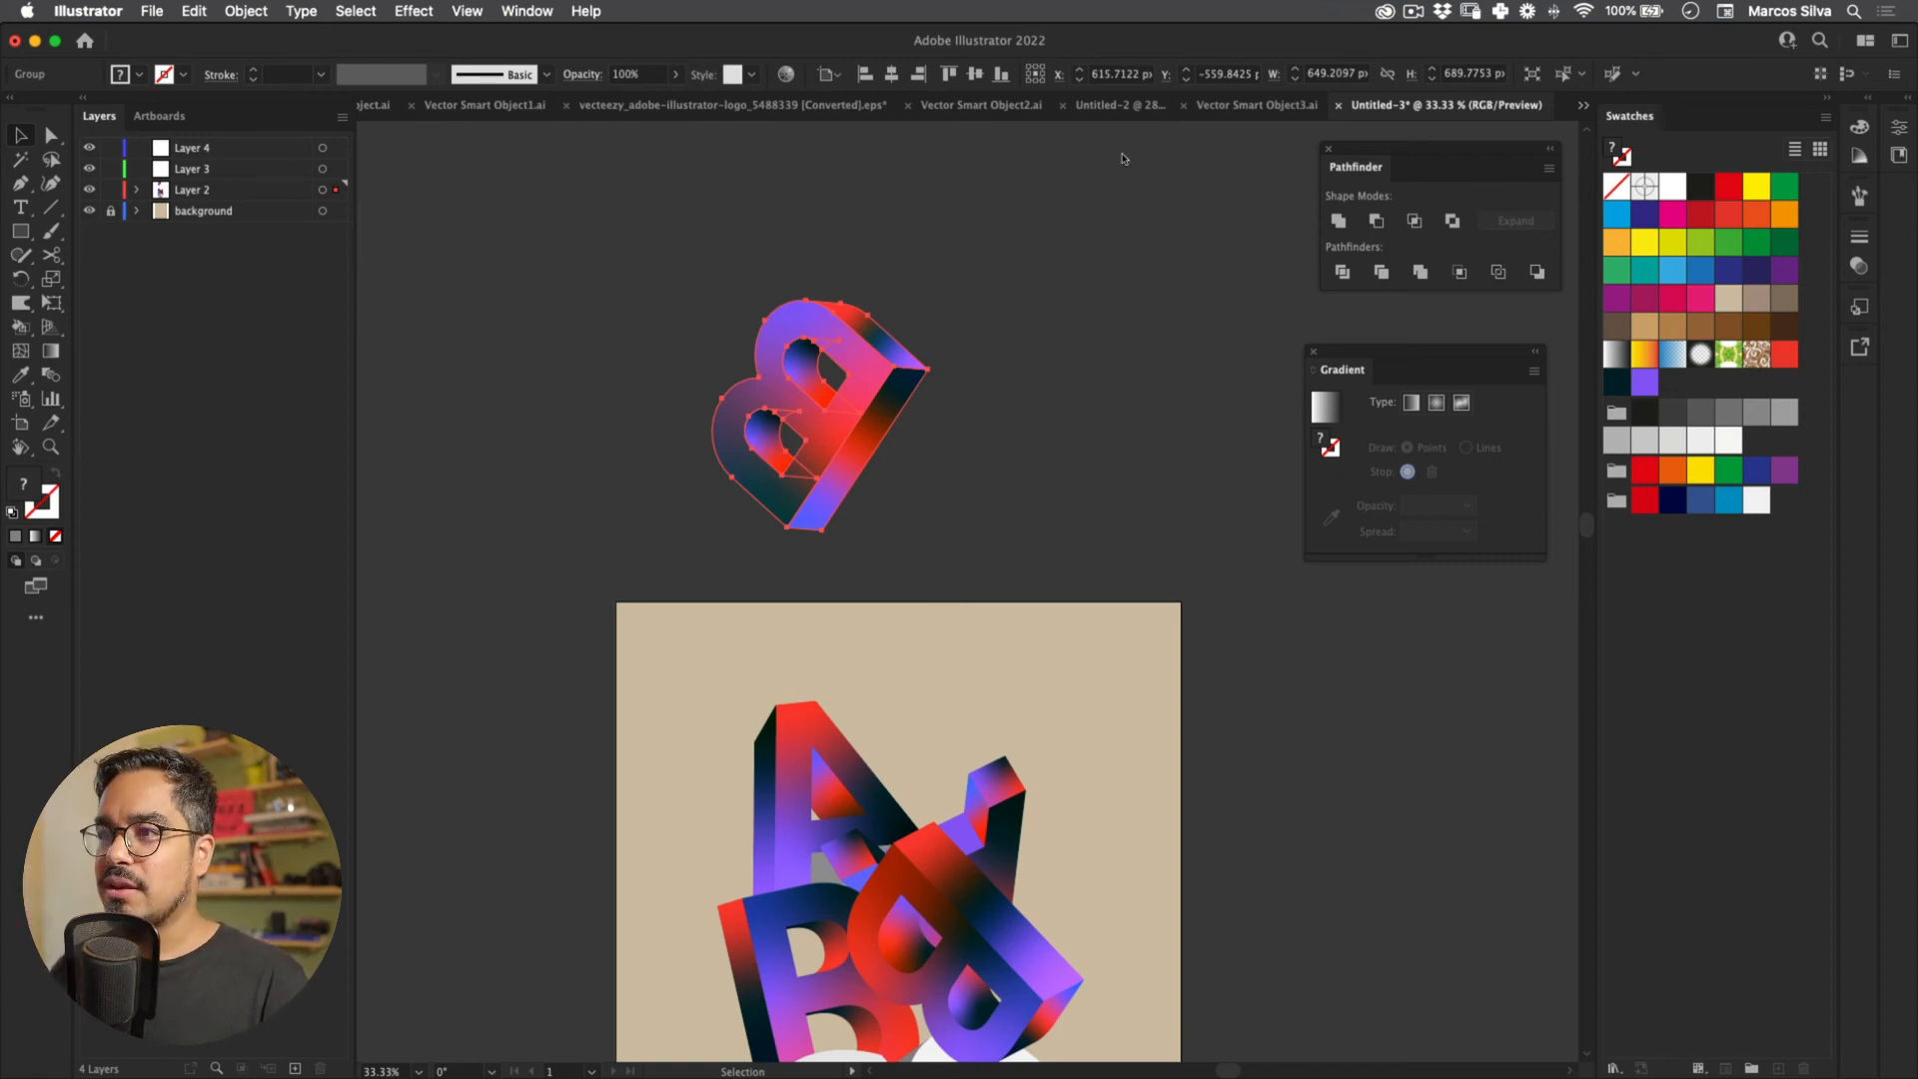
pyautogui.scroll(-10, 736, 282)
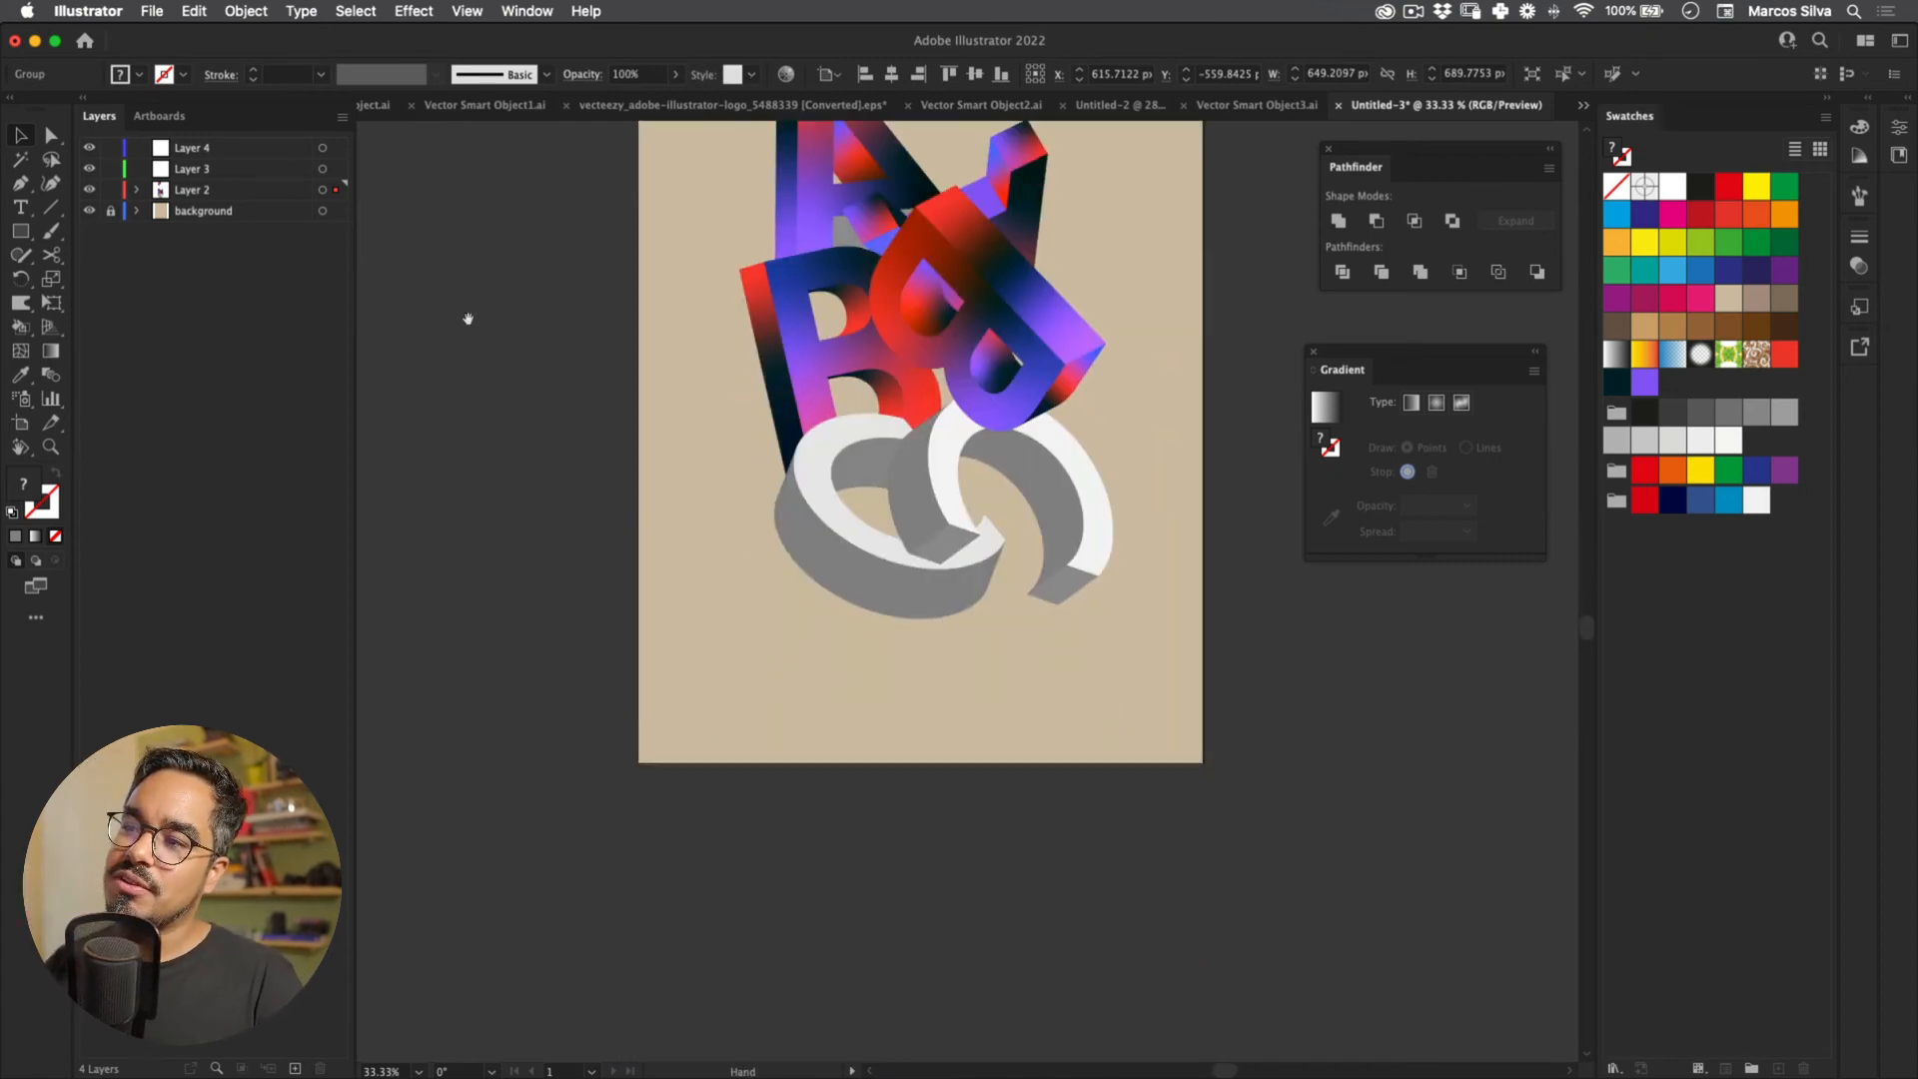
pyautogui.click(671, 256)
pyautogui.moveTo(671, 255); pyautogui.dragTo(619, 260)
pyautogui.moveTo(615, 367); pyautogui.dragTo(676, 316)
# Step: Copy gradients onto the left C's front face and its grey side from the B
pyautogui.click(737, 431)
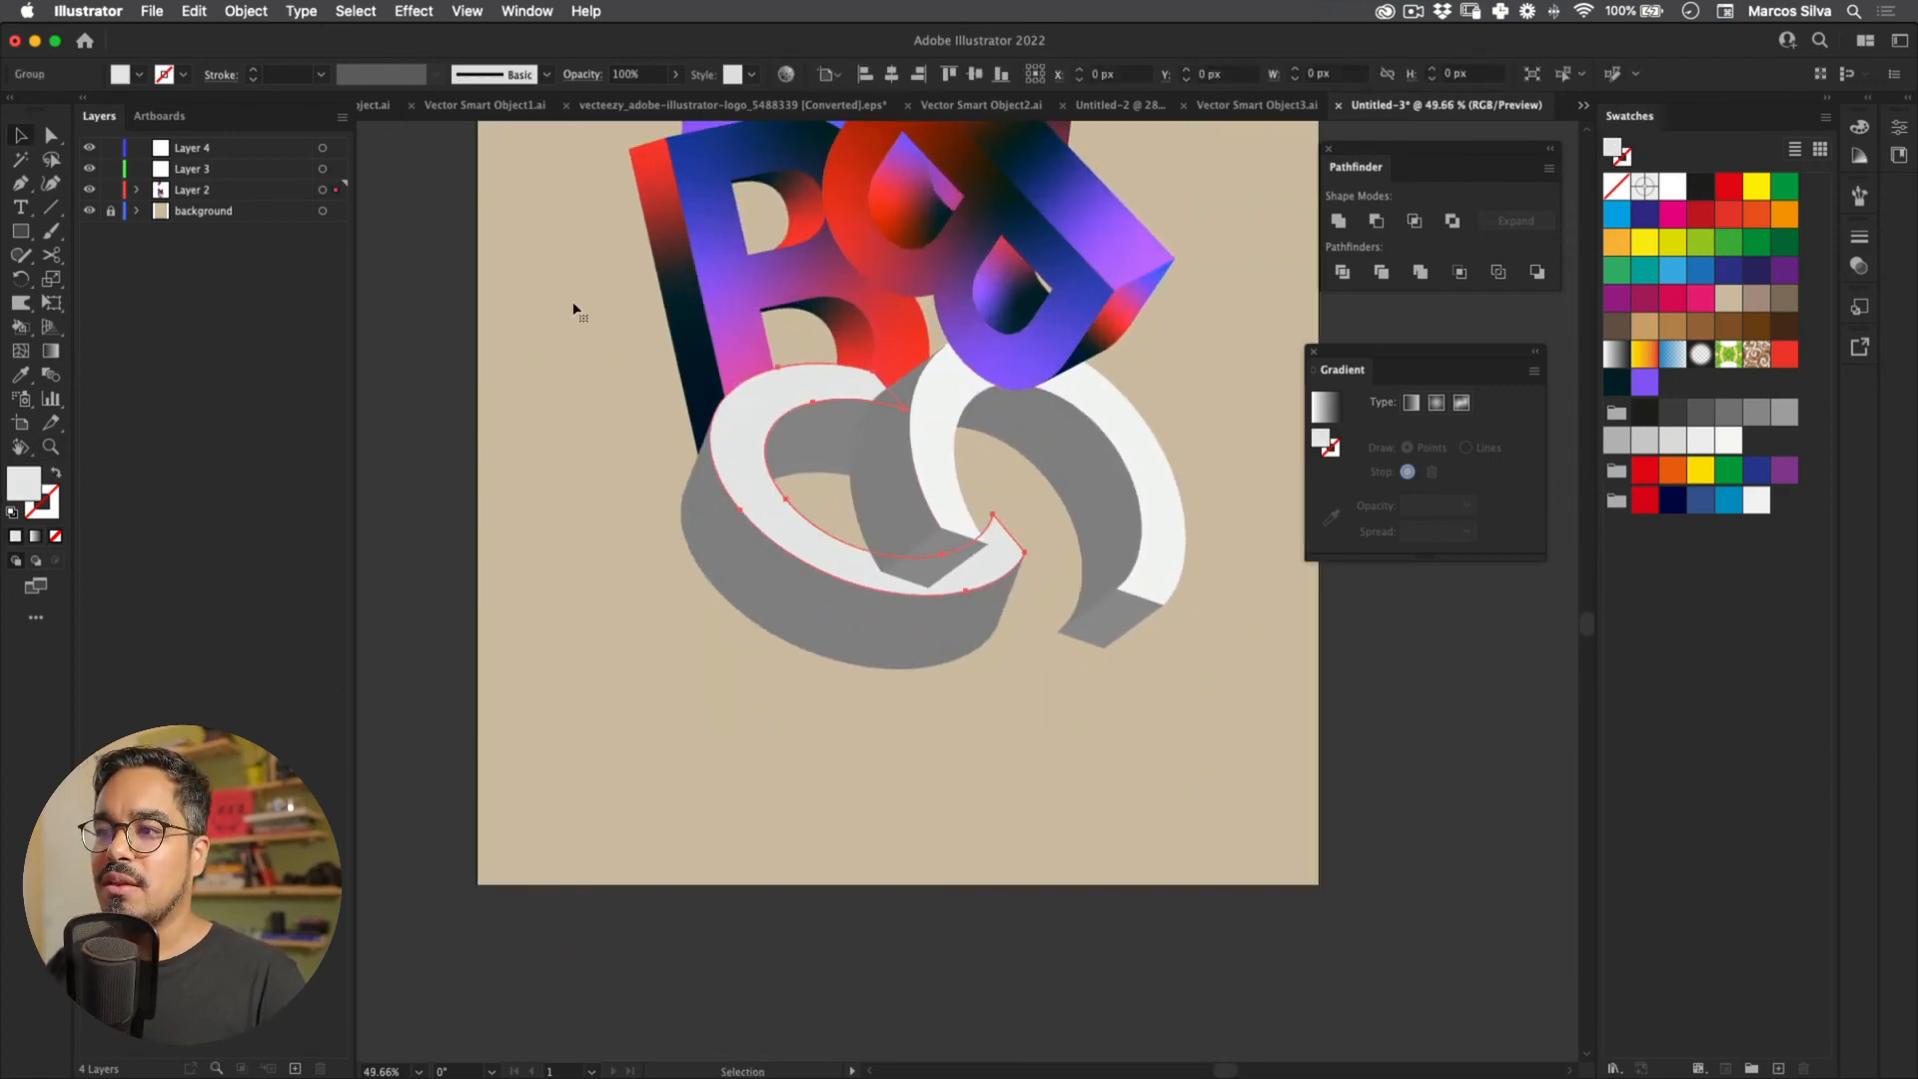
pyautogui.press('i')
pyautogui.click(1044, 310)
pyautogui.moveTo(734, 330); pyautogui.dragTo(712, 474)
pyautogui.press('v')
pyautogui.click(695, 654)
pyautogui.press('i')
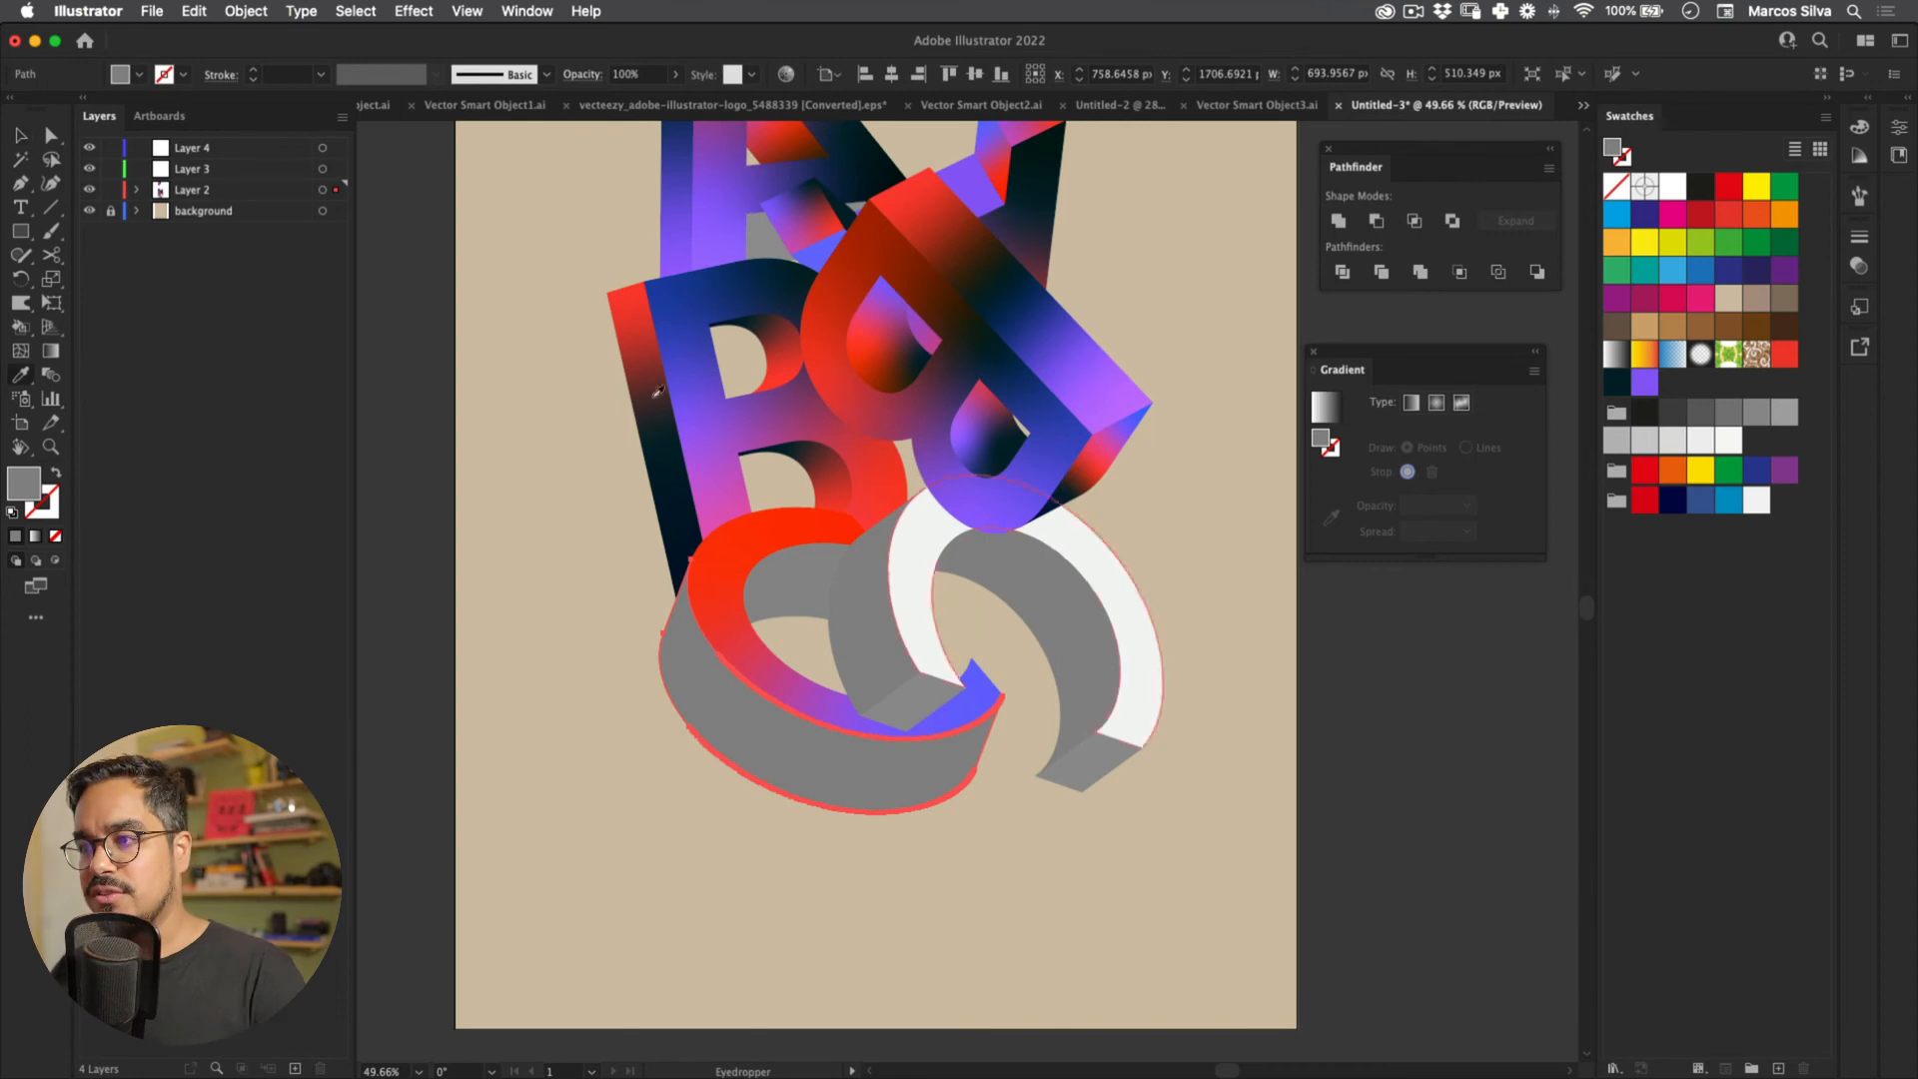
pyautogui.click(619, 392)
# Step: Turn the right C's front face red and give its grey left side the red-blue gradient
pyautogui.press('v')
pyautogui.click(910, 591)
pyautogui.press('i')
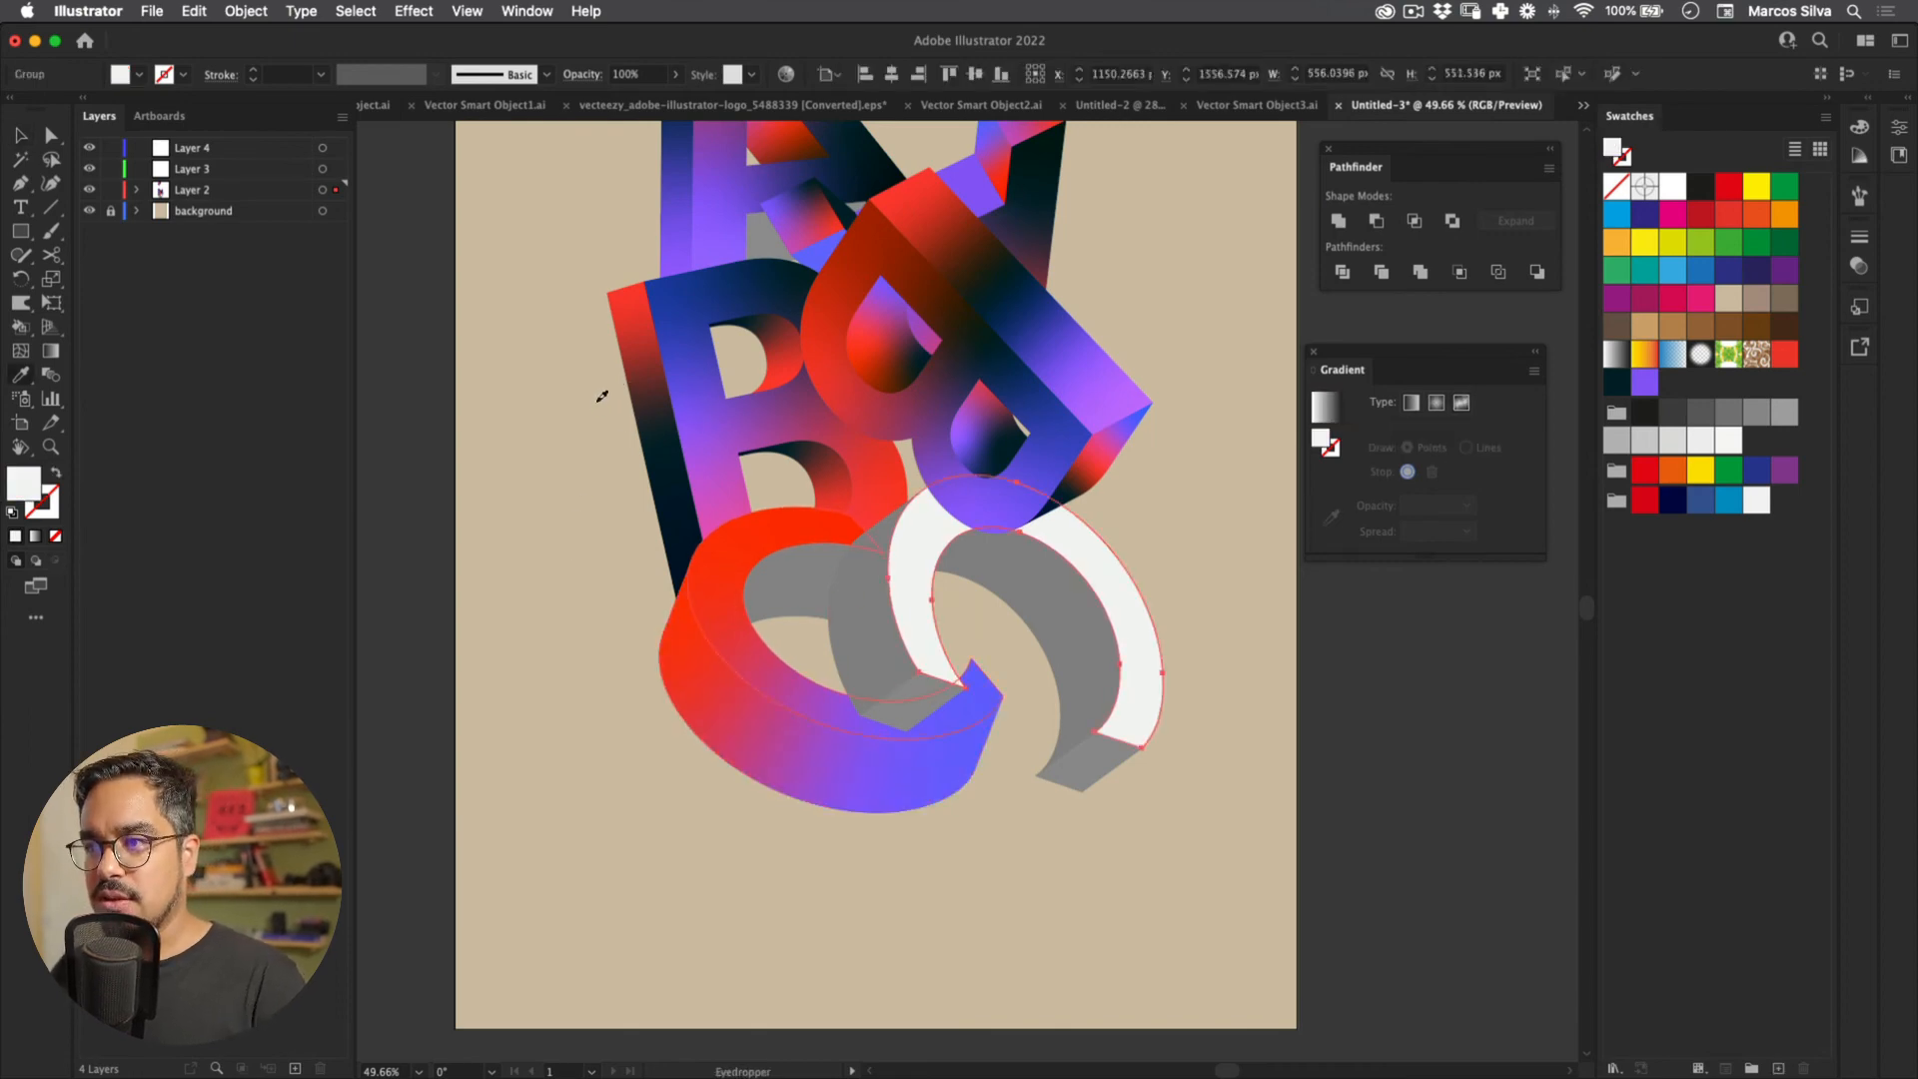
pyautogui.click(634, 395)
pyautogui.press('v')
pyautogui.click(861, 624)
pyautogui.press('i')
pyautogui.click(651, 439)
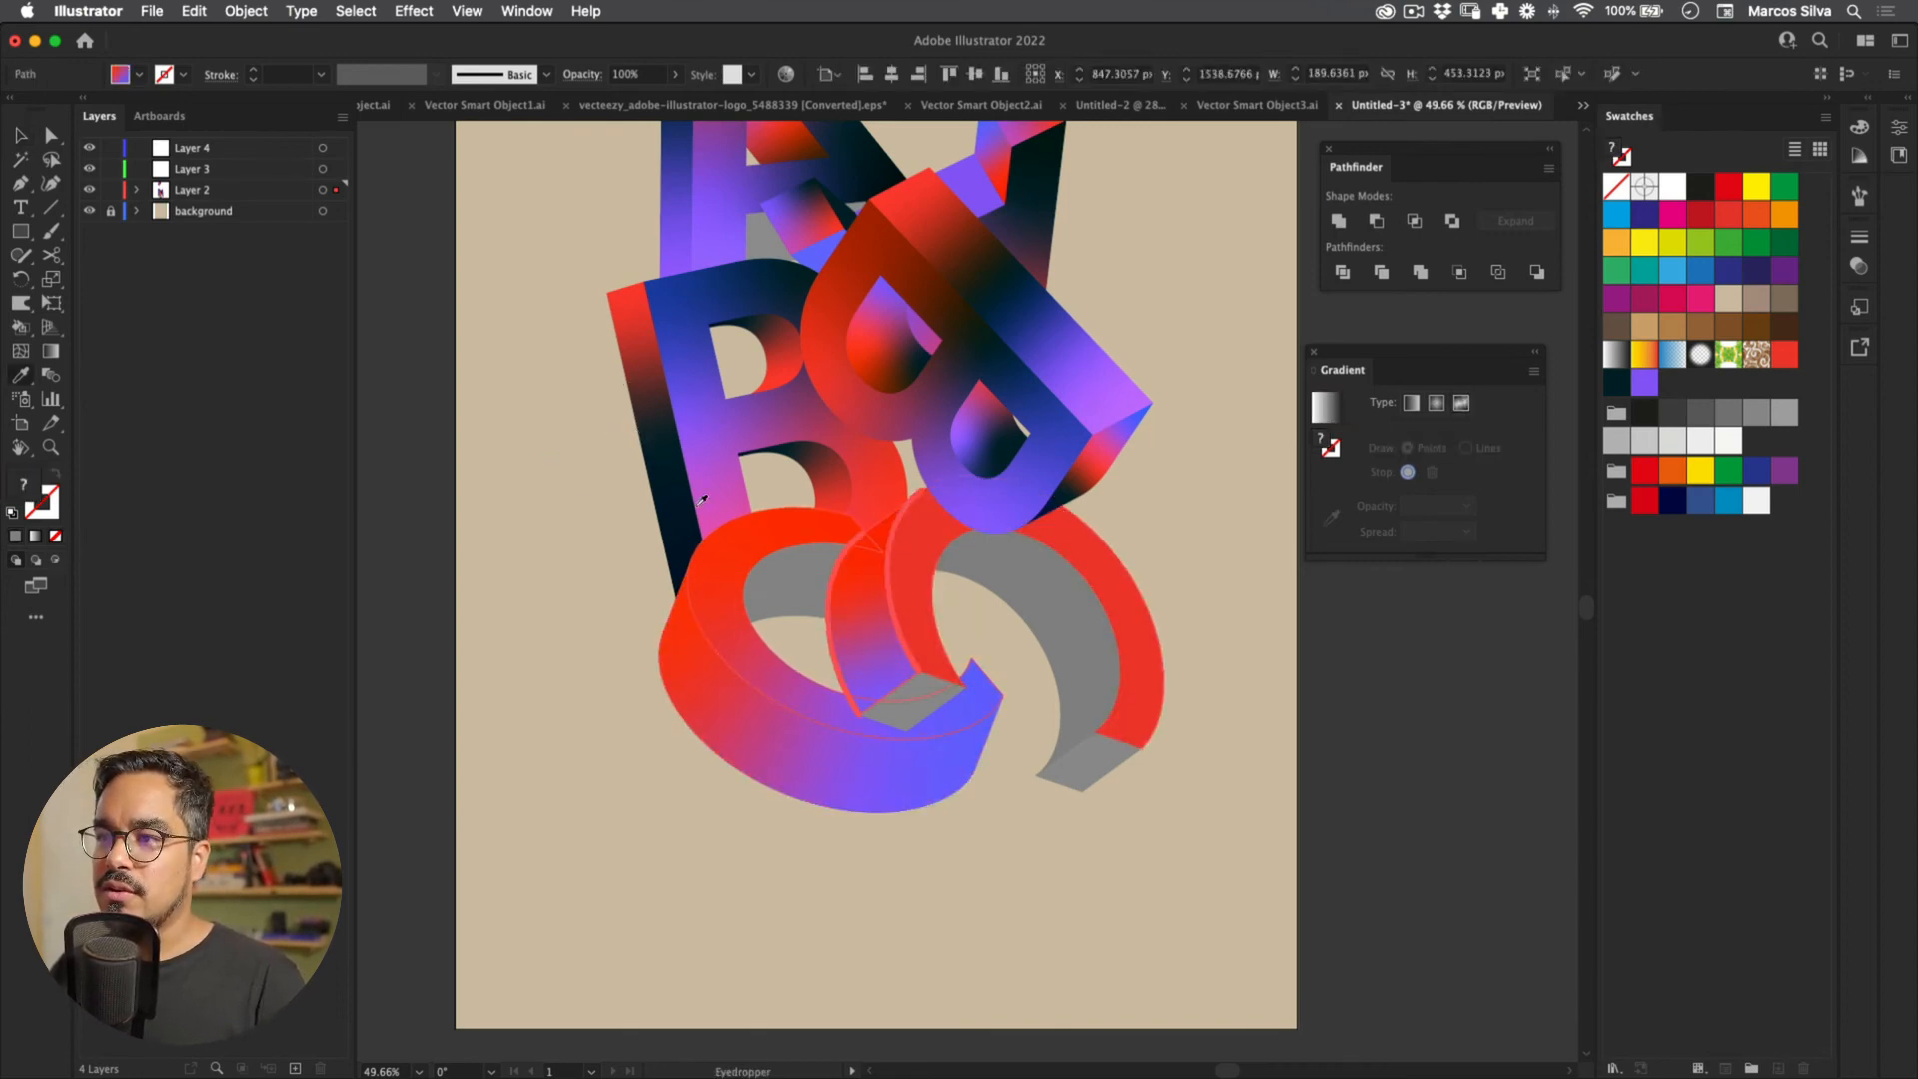
# Step: Select a small grey C end face and dismiss the too-many-points alert
pyautogui.press('v')
pyautogui.click(903, 699)
pyautogui.press('u')
pyautogui.click(685, 573)
pyautogui.press('Return')
pyautogui.press('v')
# Step: Copy a red gradient onto the right C's grey inner face and select the small grey end face
pyautogui.click(1068, 592)
pyautogui.press('i')
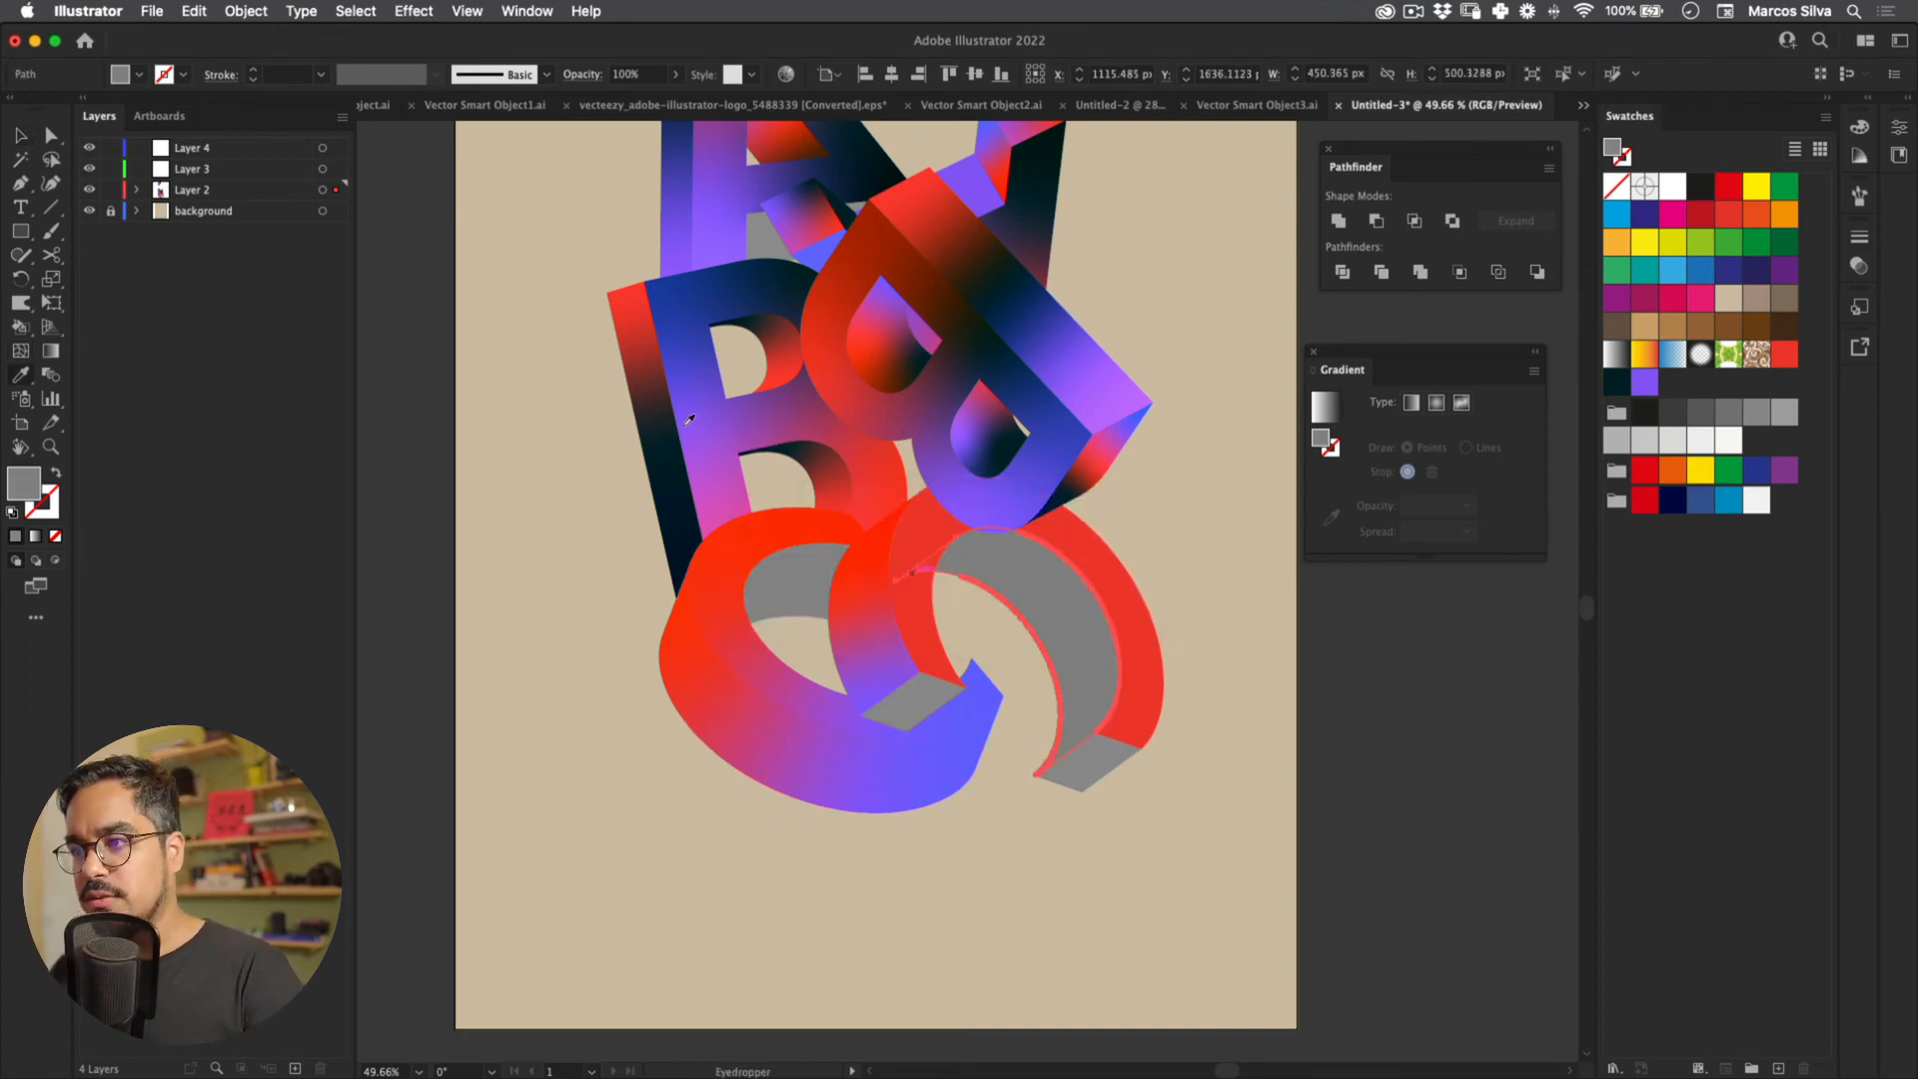
pyautogui.click(686, 427)
pyautogui.press('v')
pyautogui.click(696, 559)
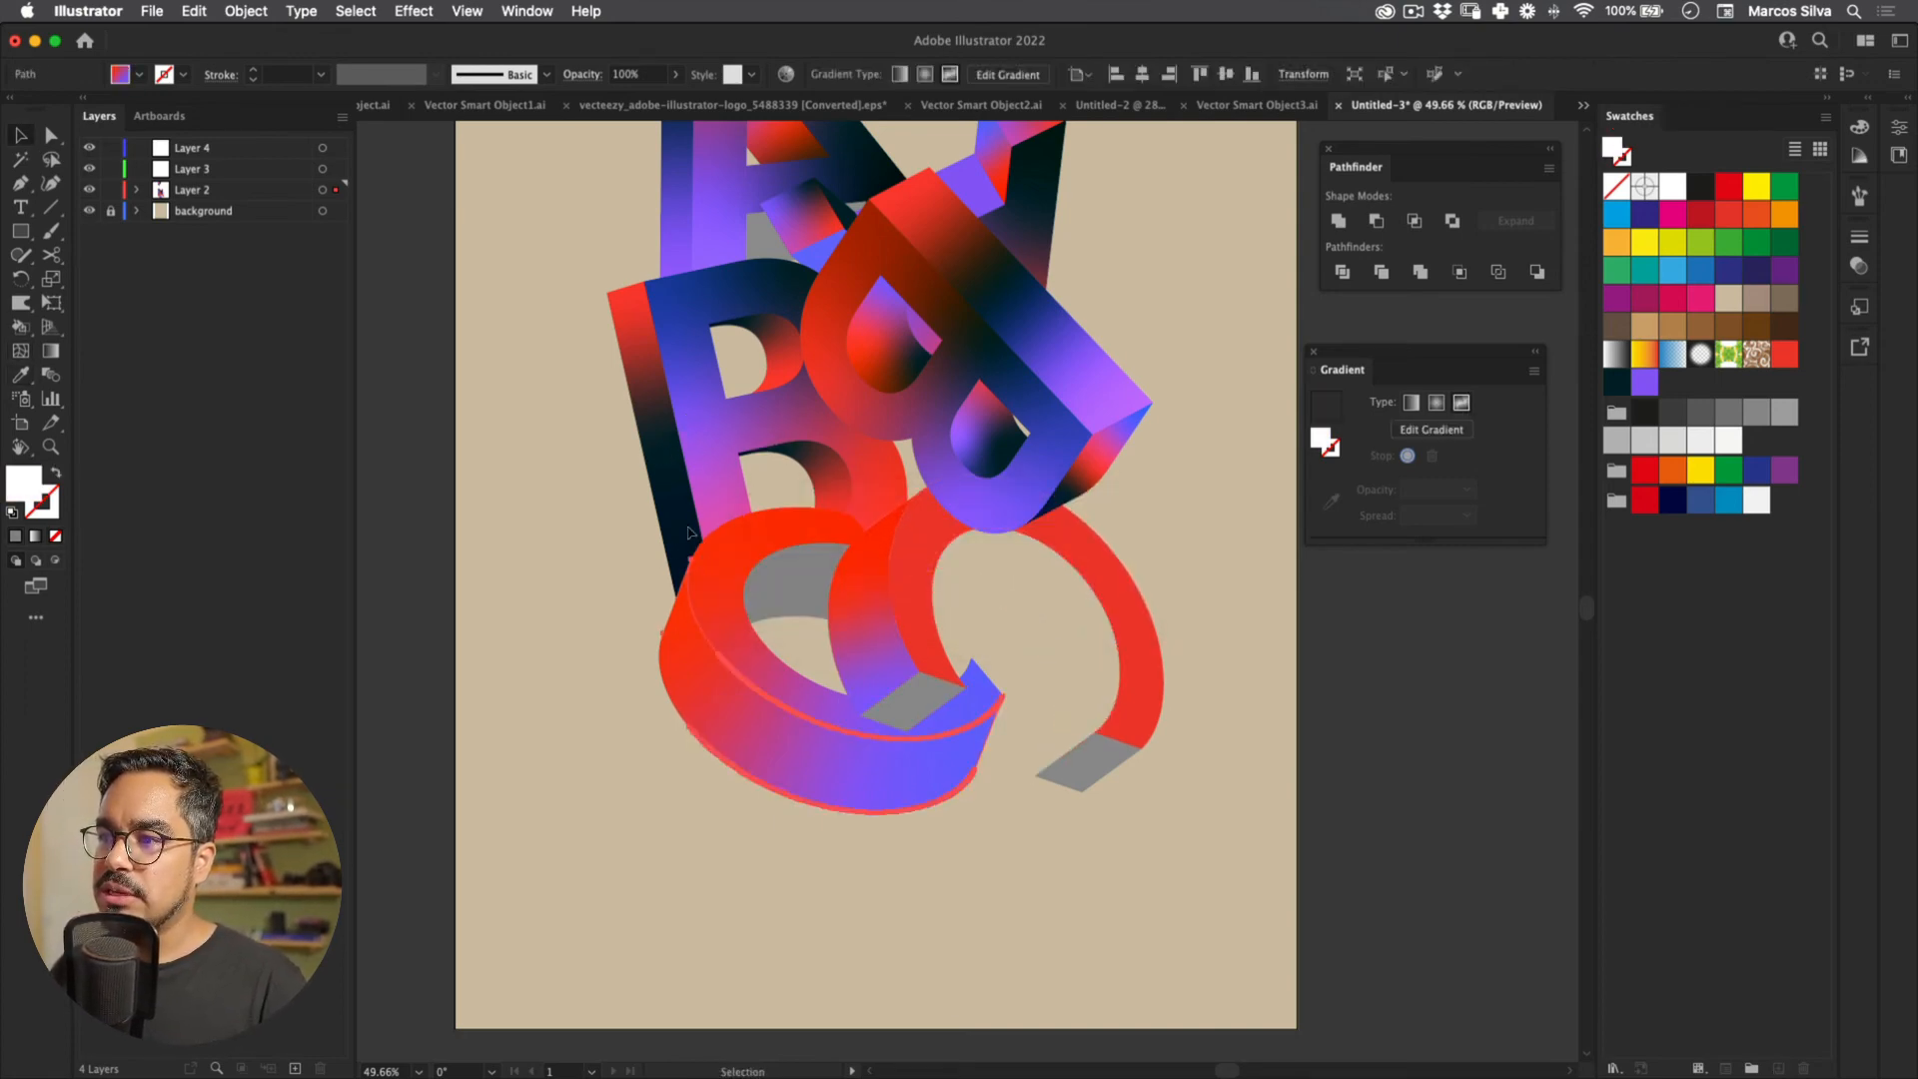
pyautogui.click(911, 701)
pyautogui.press('i')
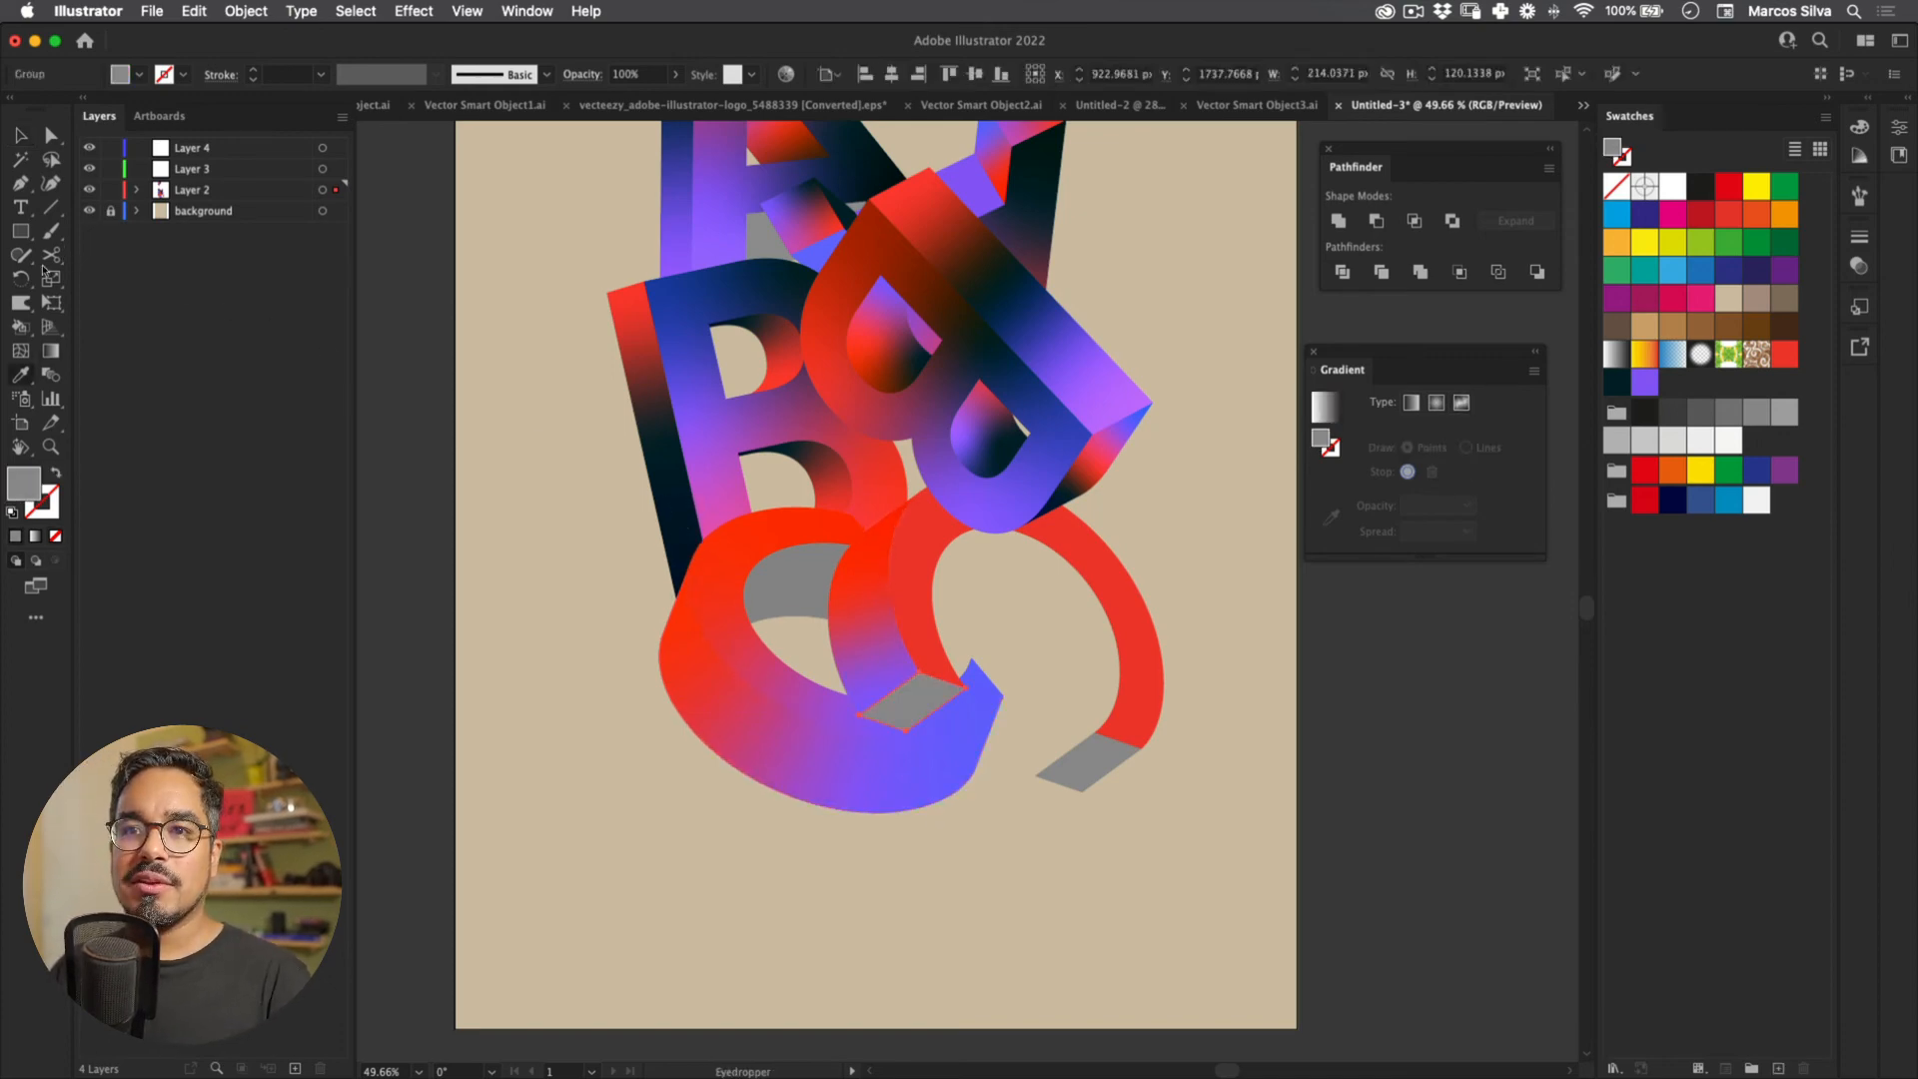
# Step: Give the small end face a dark fill with added purple and red freeform gradient points
pyautogui.press('g')
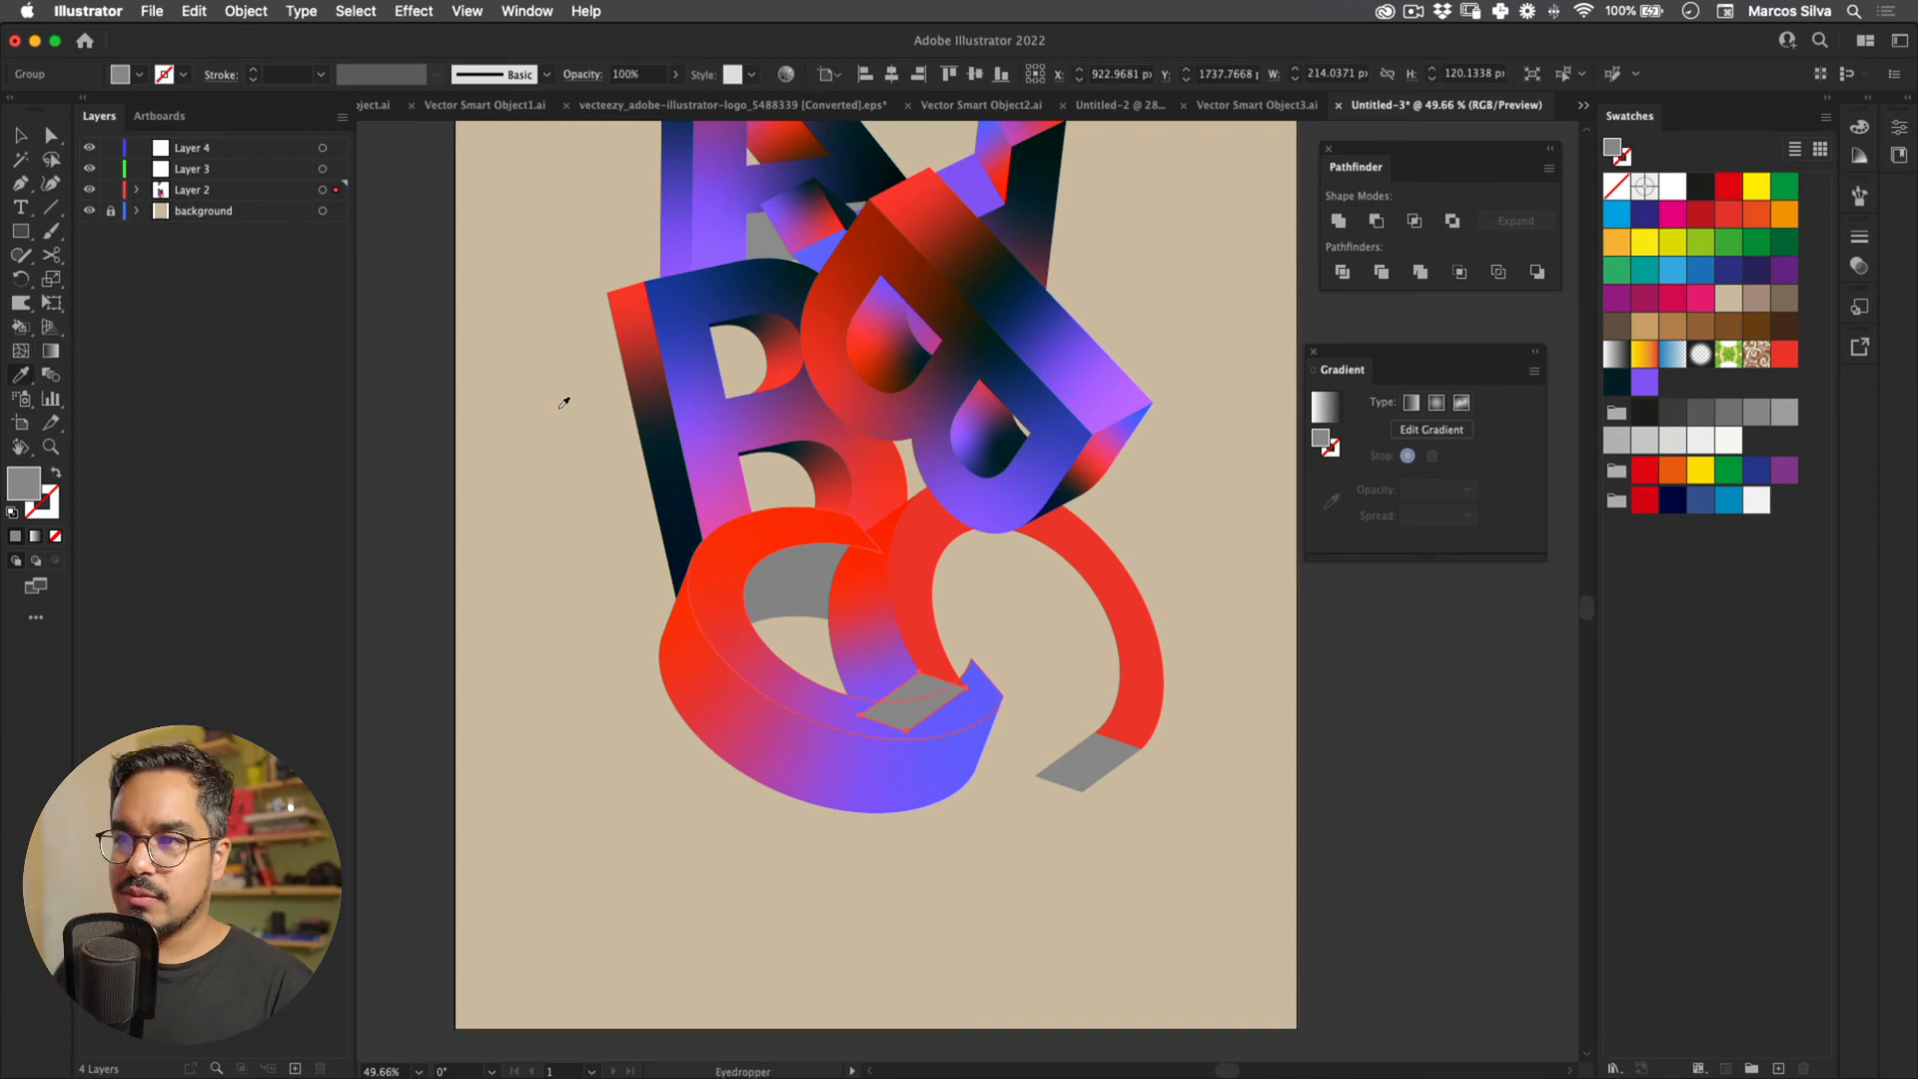
pyautogui.press('i')
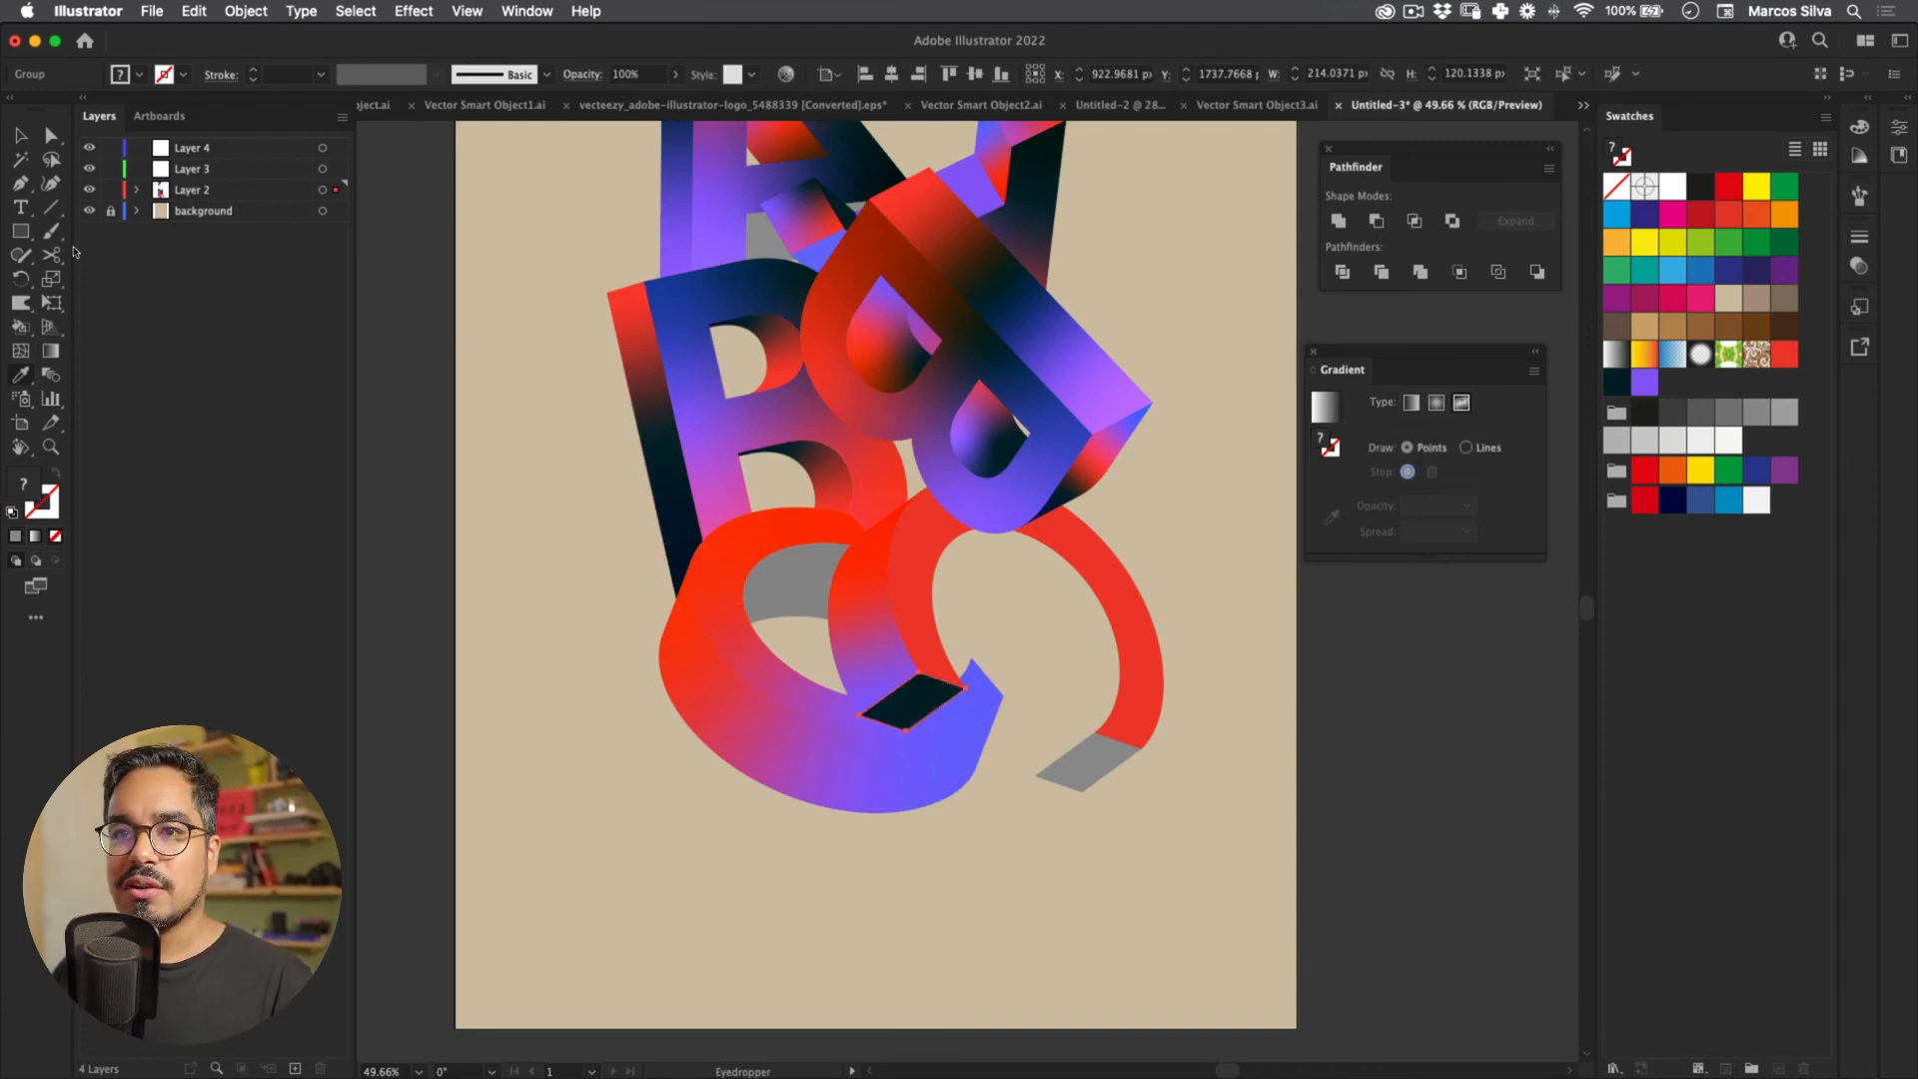
pyautogui.press('g')
pyautogui.moveTo(918, 674); pyautogui.dragTo(895, 720)
pyautogui.click(924, 693)
pyautogui.click(1644, 382)
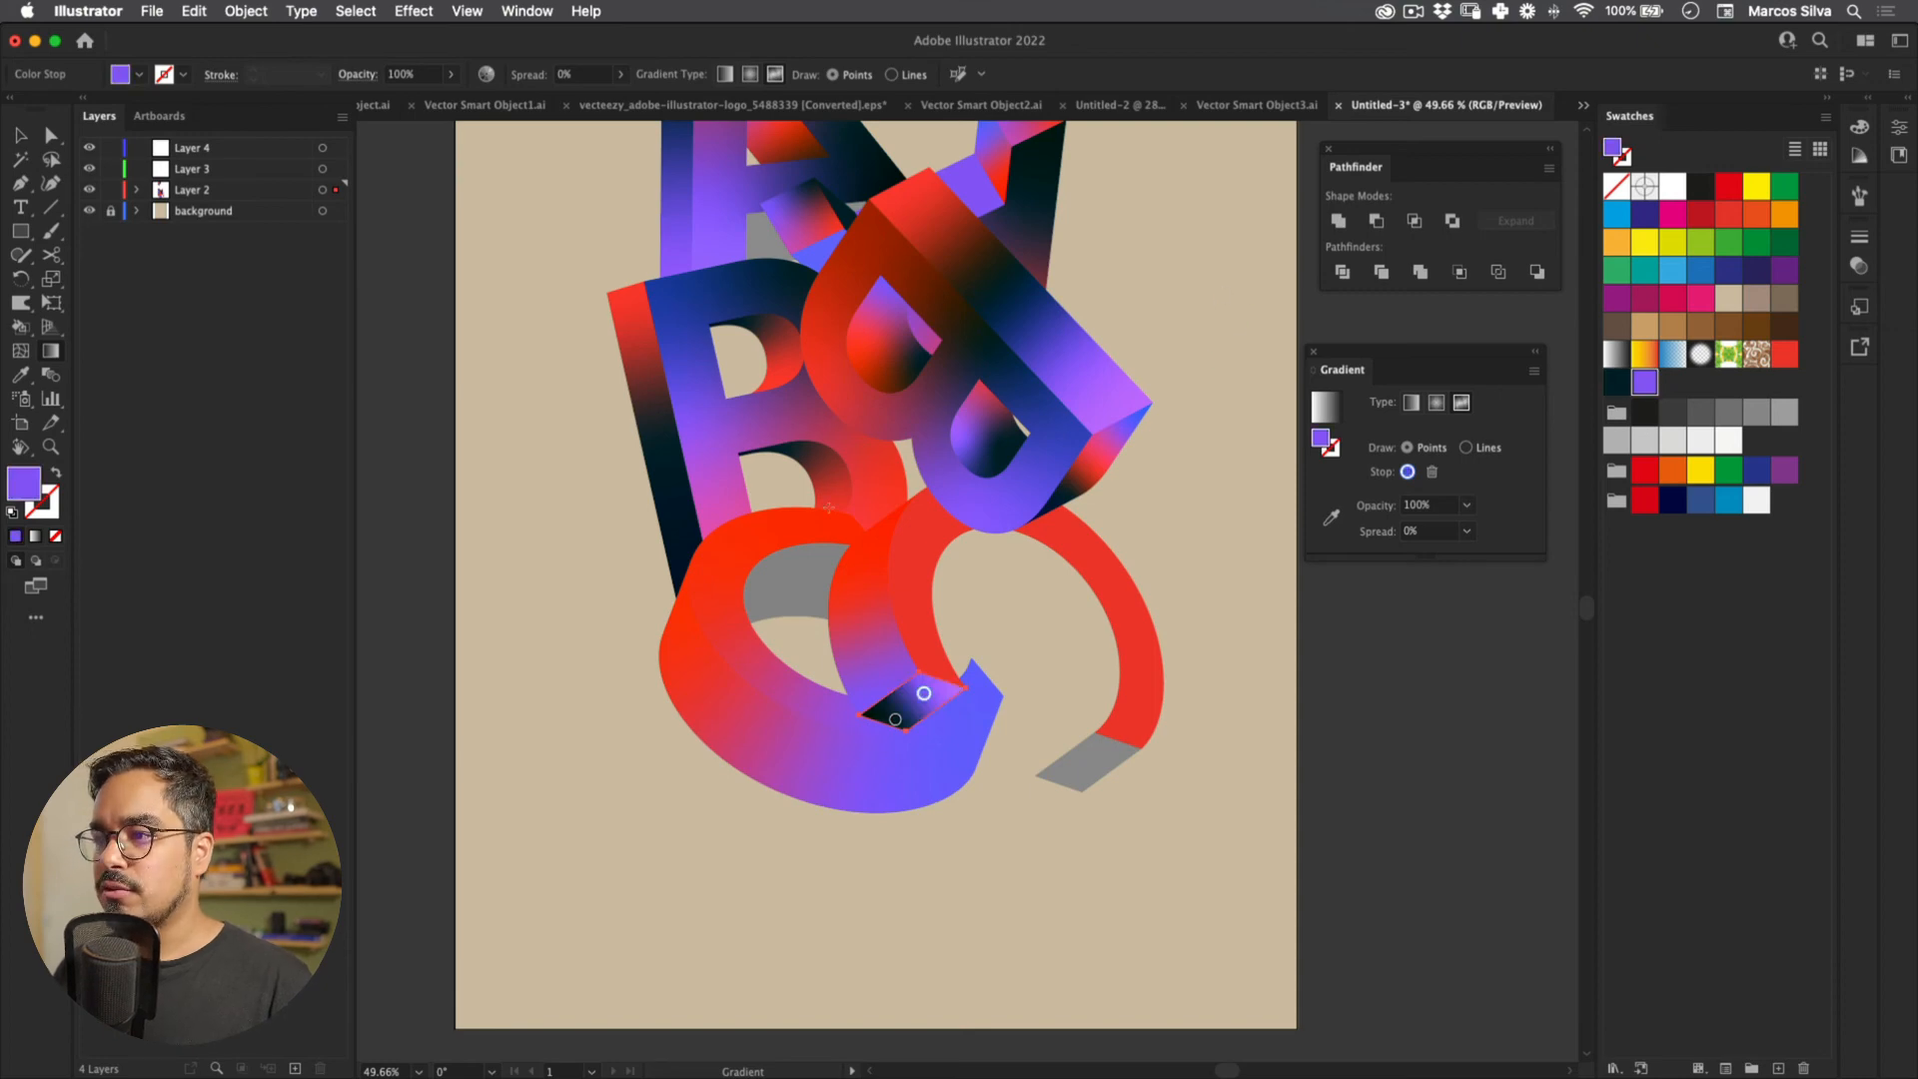
pyautogui.moveTo(924, 693); pyautogui.dragTo(894, 699)
pyautogui.click(939, 690)
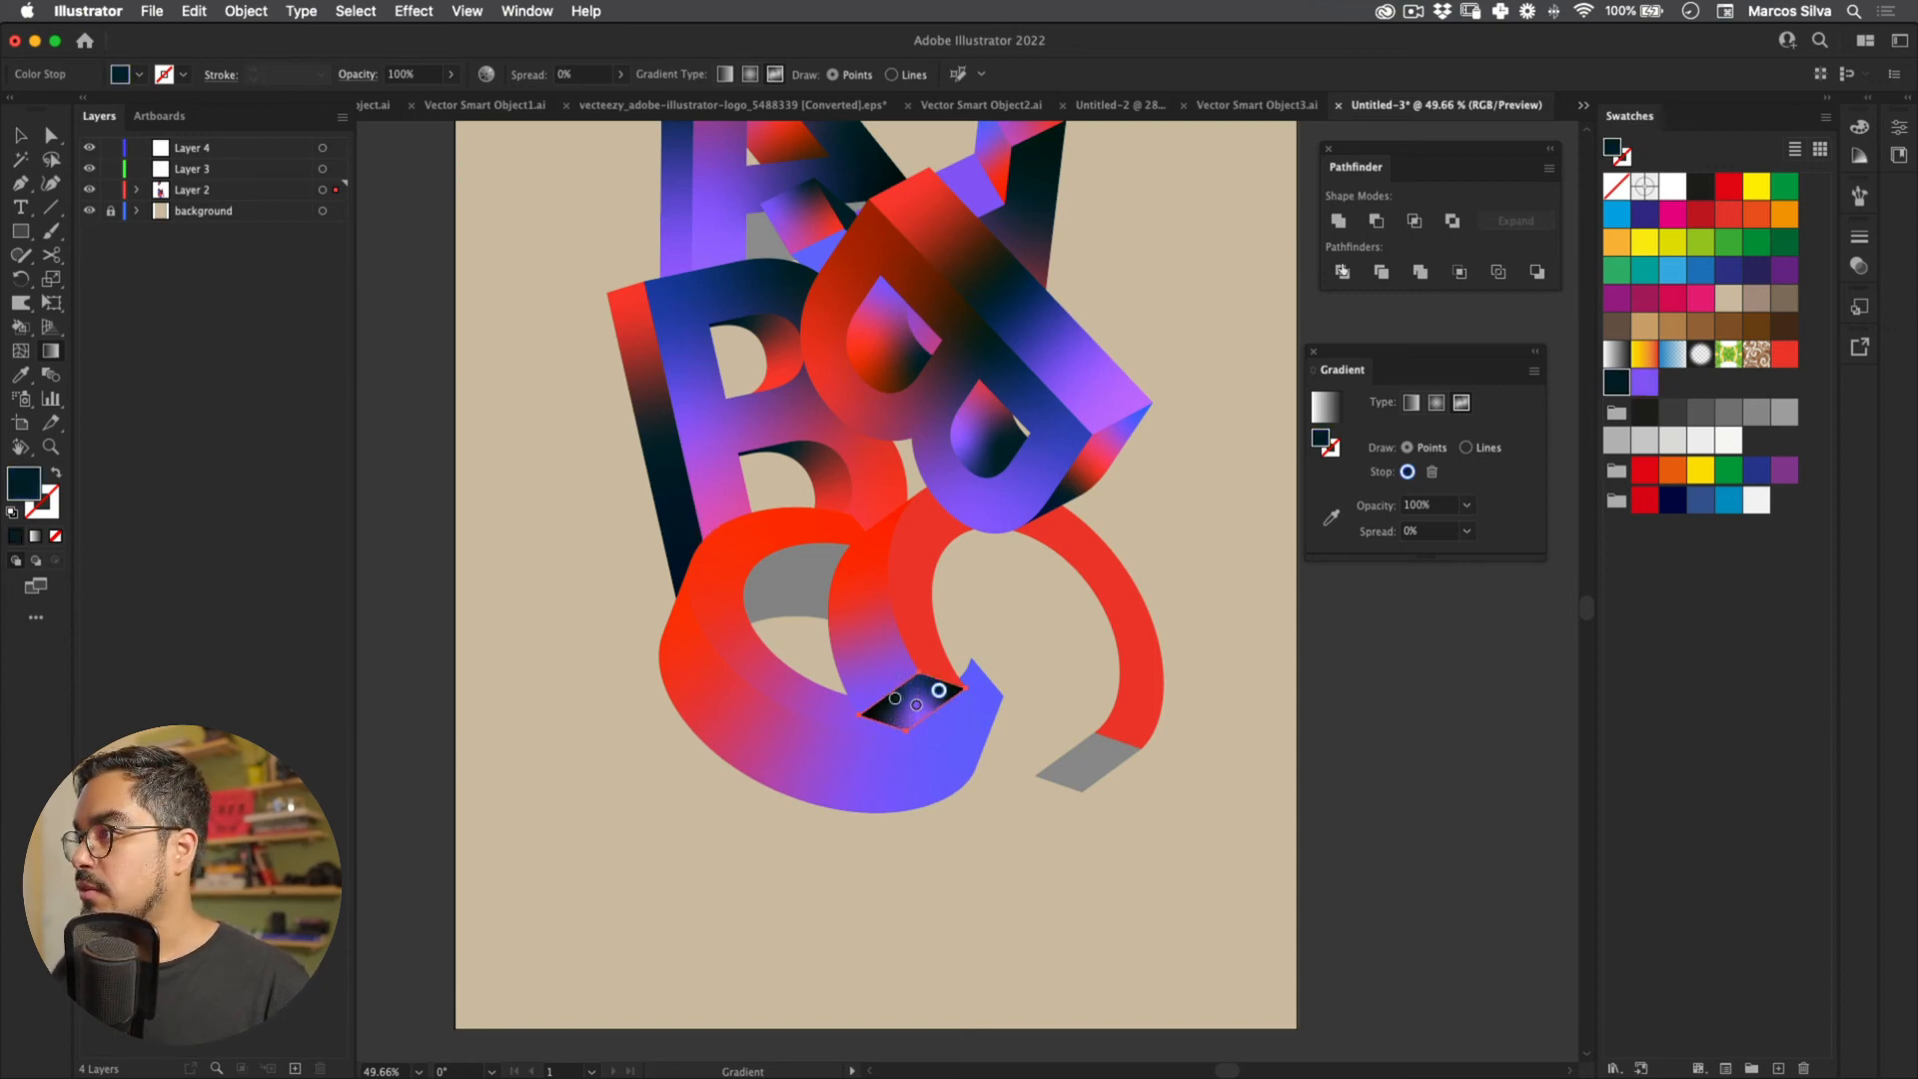
pyautogui.click(1784, 354)
pyautogui.press('v')
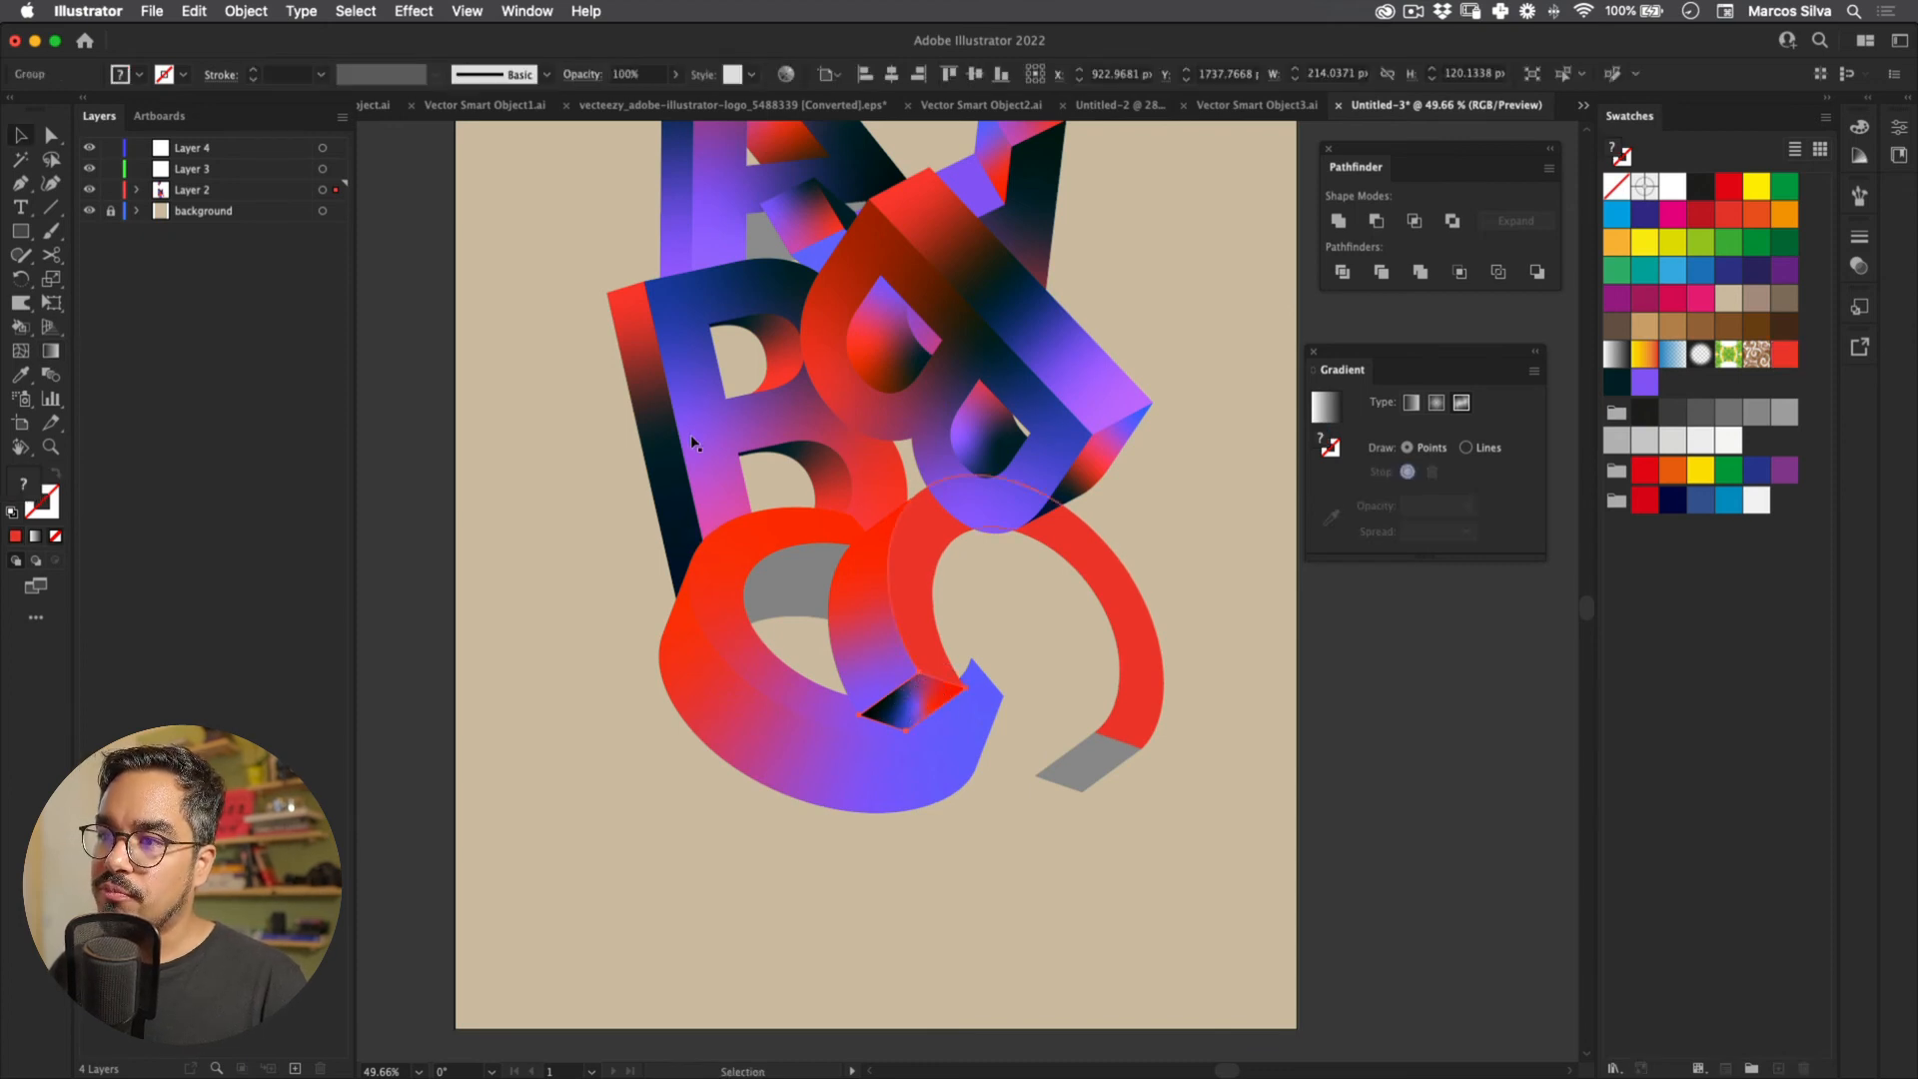
# Step: Recolour a C ring point red, add another, and rearrange the red, navy and purple points
pyautogui.press('g')
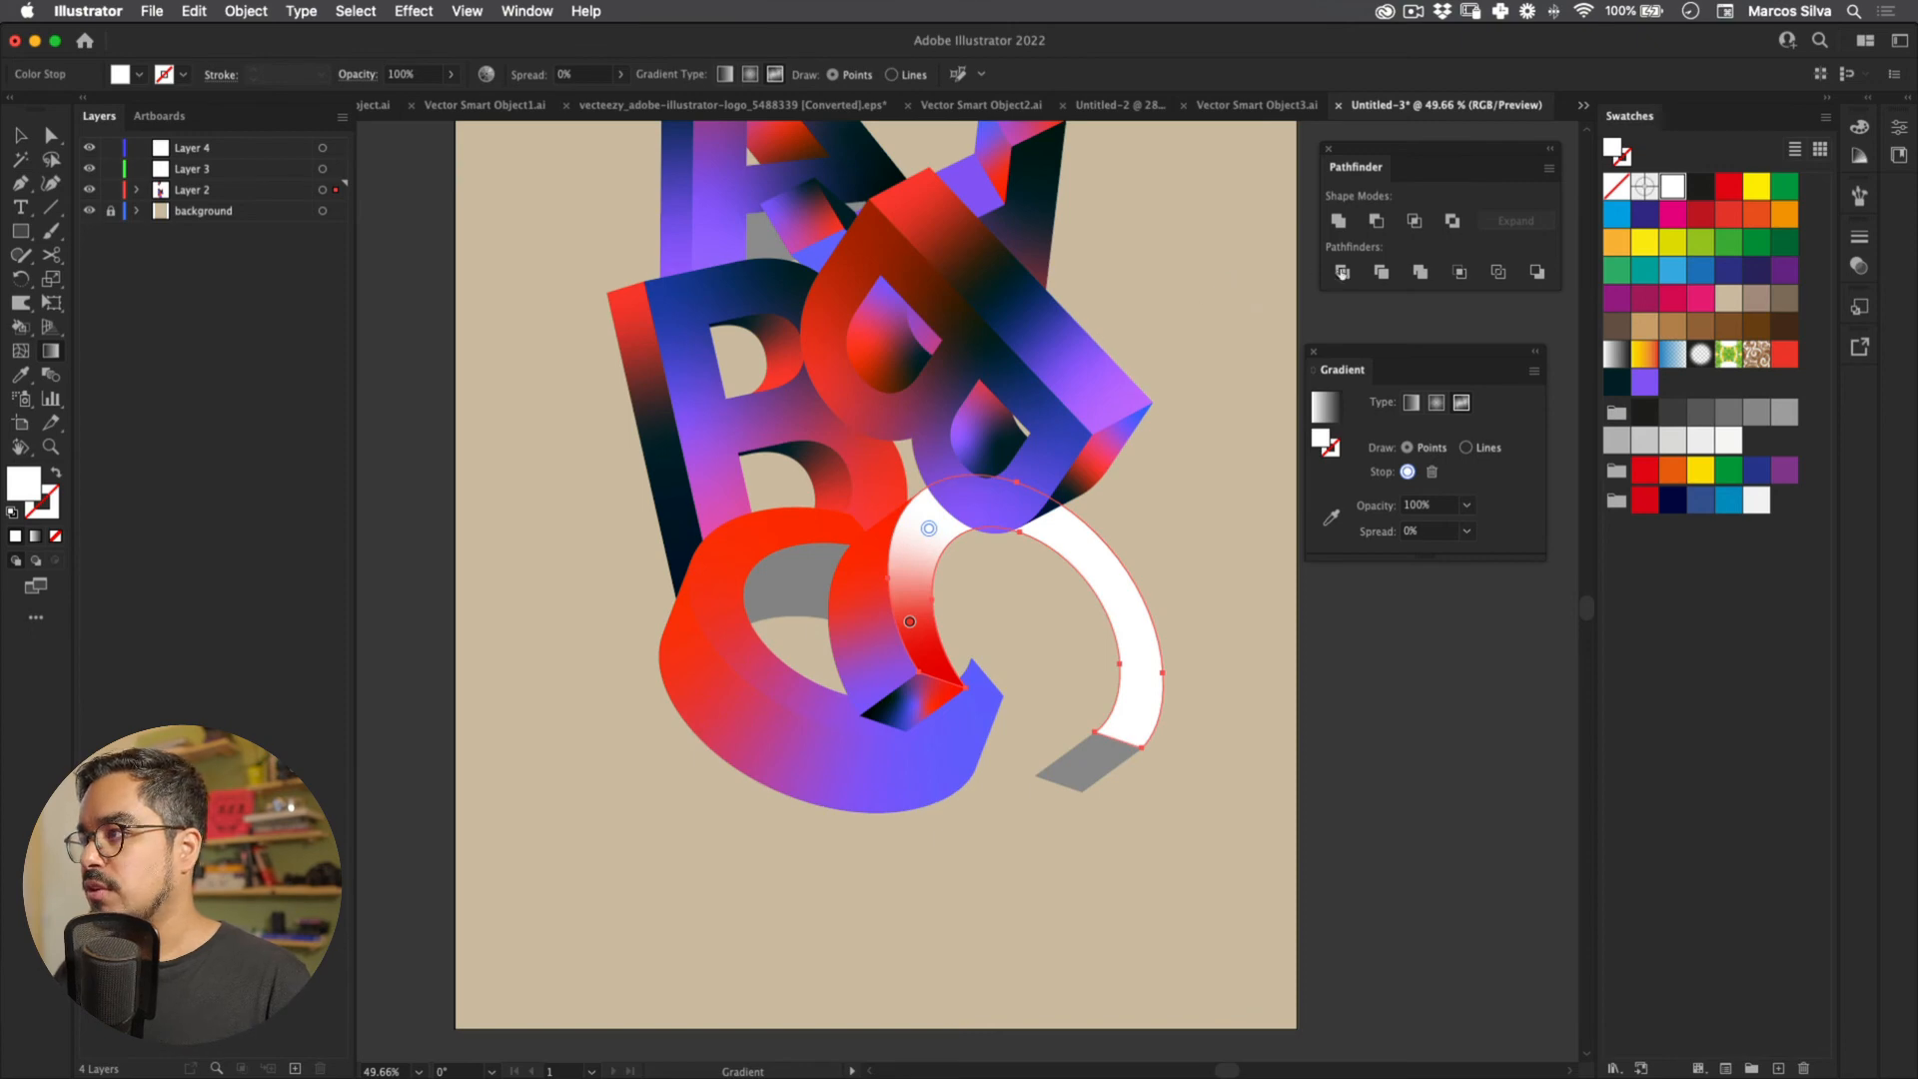
pyautogui.click(1784, 353)
pyautogui.click(1129, 616)
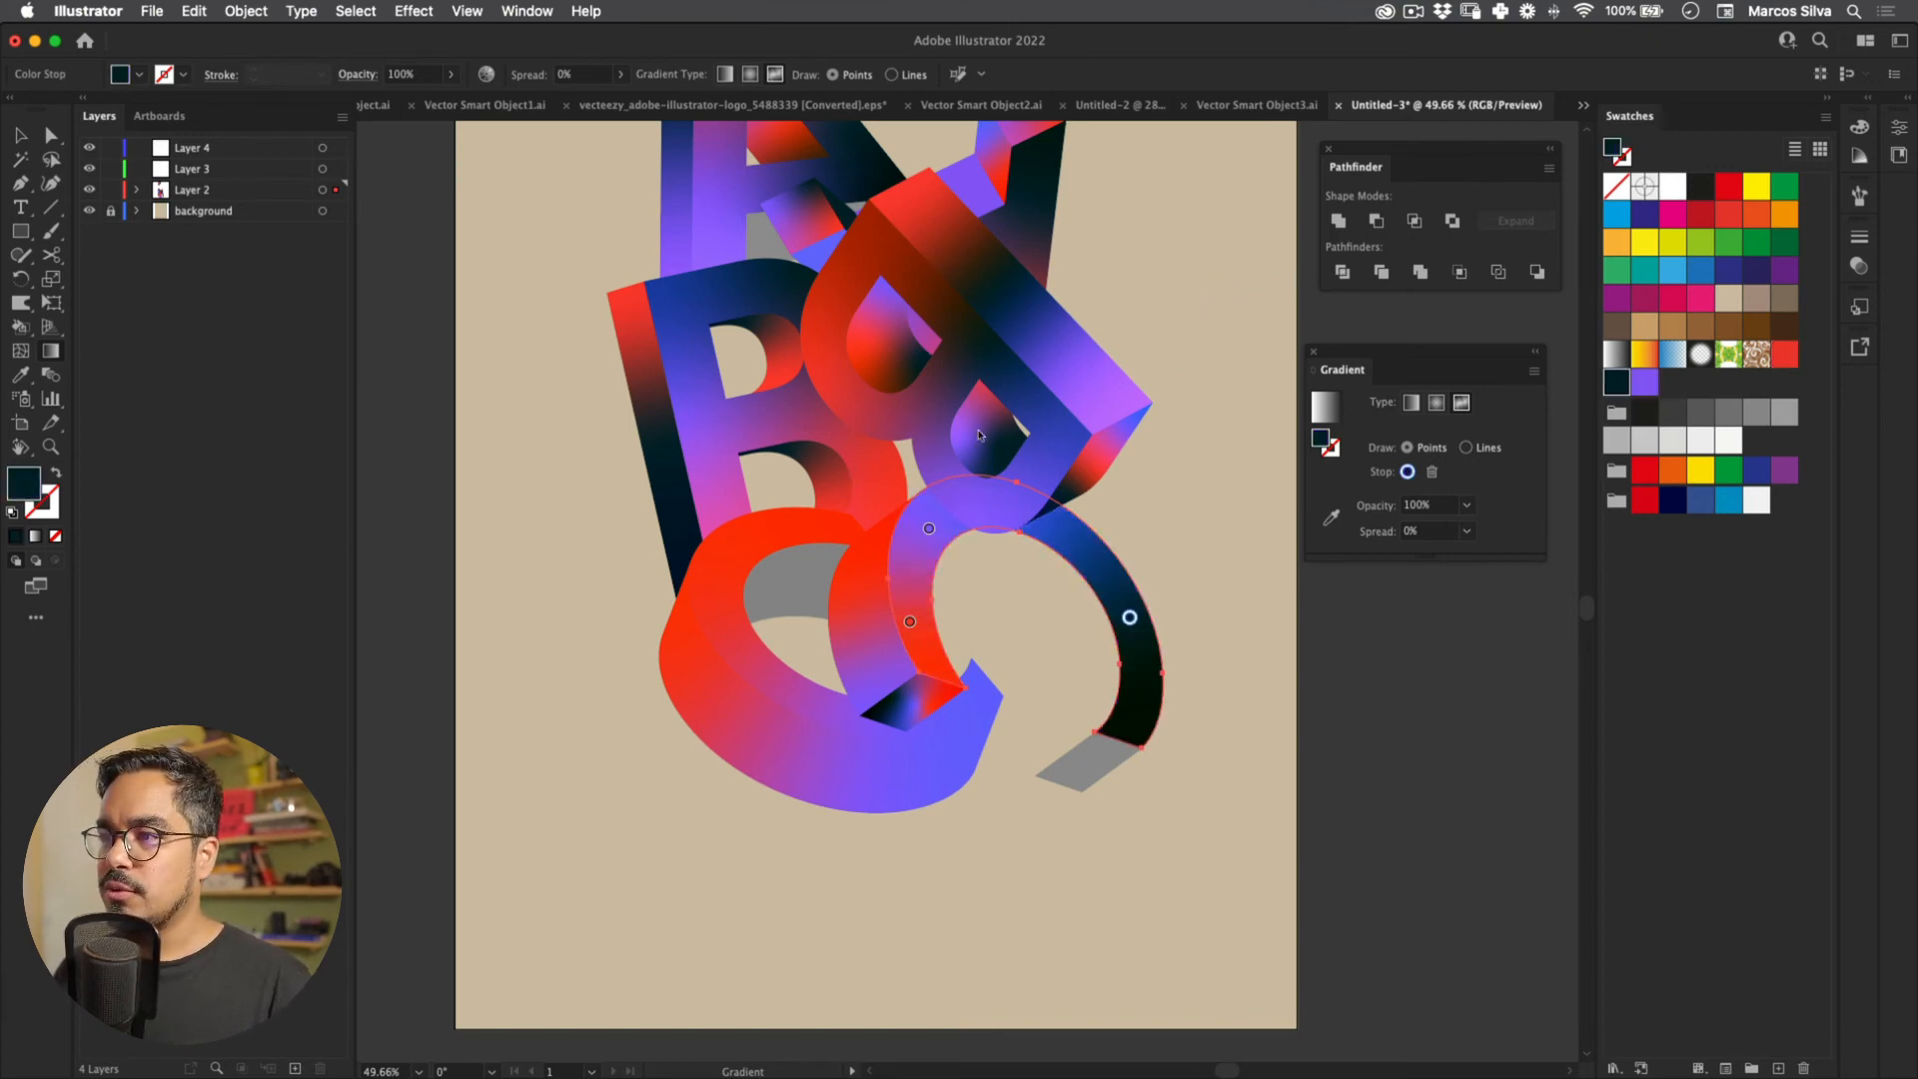
pyautogui.moveTo(909, 621); pyautogui.dragTo(1068, 531)
pyautogui.moveTo(1129, 617); pyautogui.dragTo(925, 630)
pyautogui.moveTo(1068, 531); pyautogui.dragTo(1117, 636)
pyautogui.moveTo(928, 528); pyautogui.dragTo(961, 498)
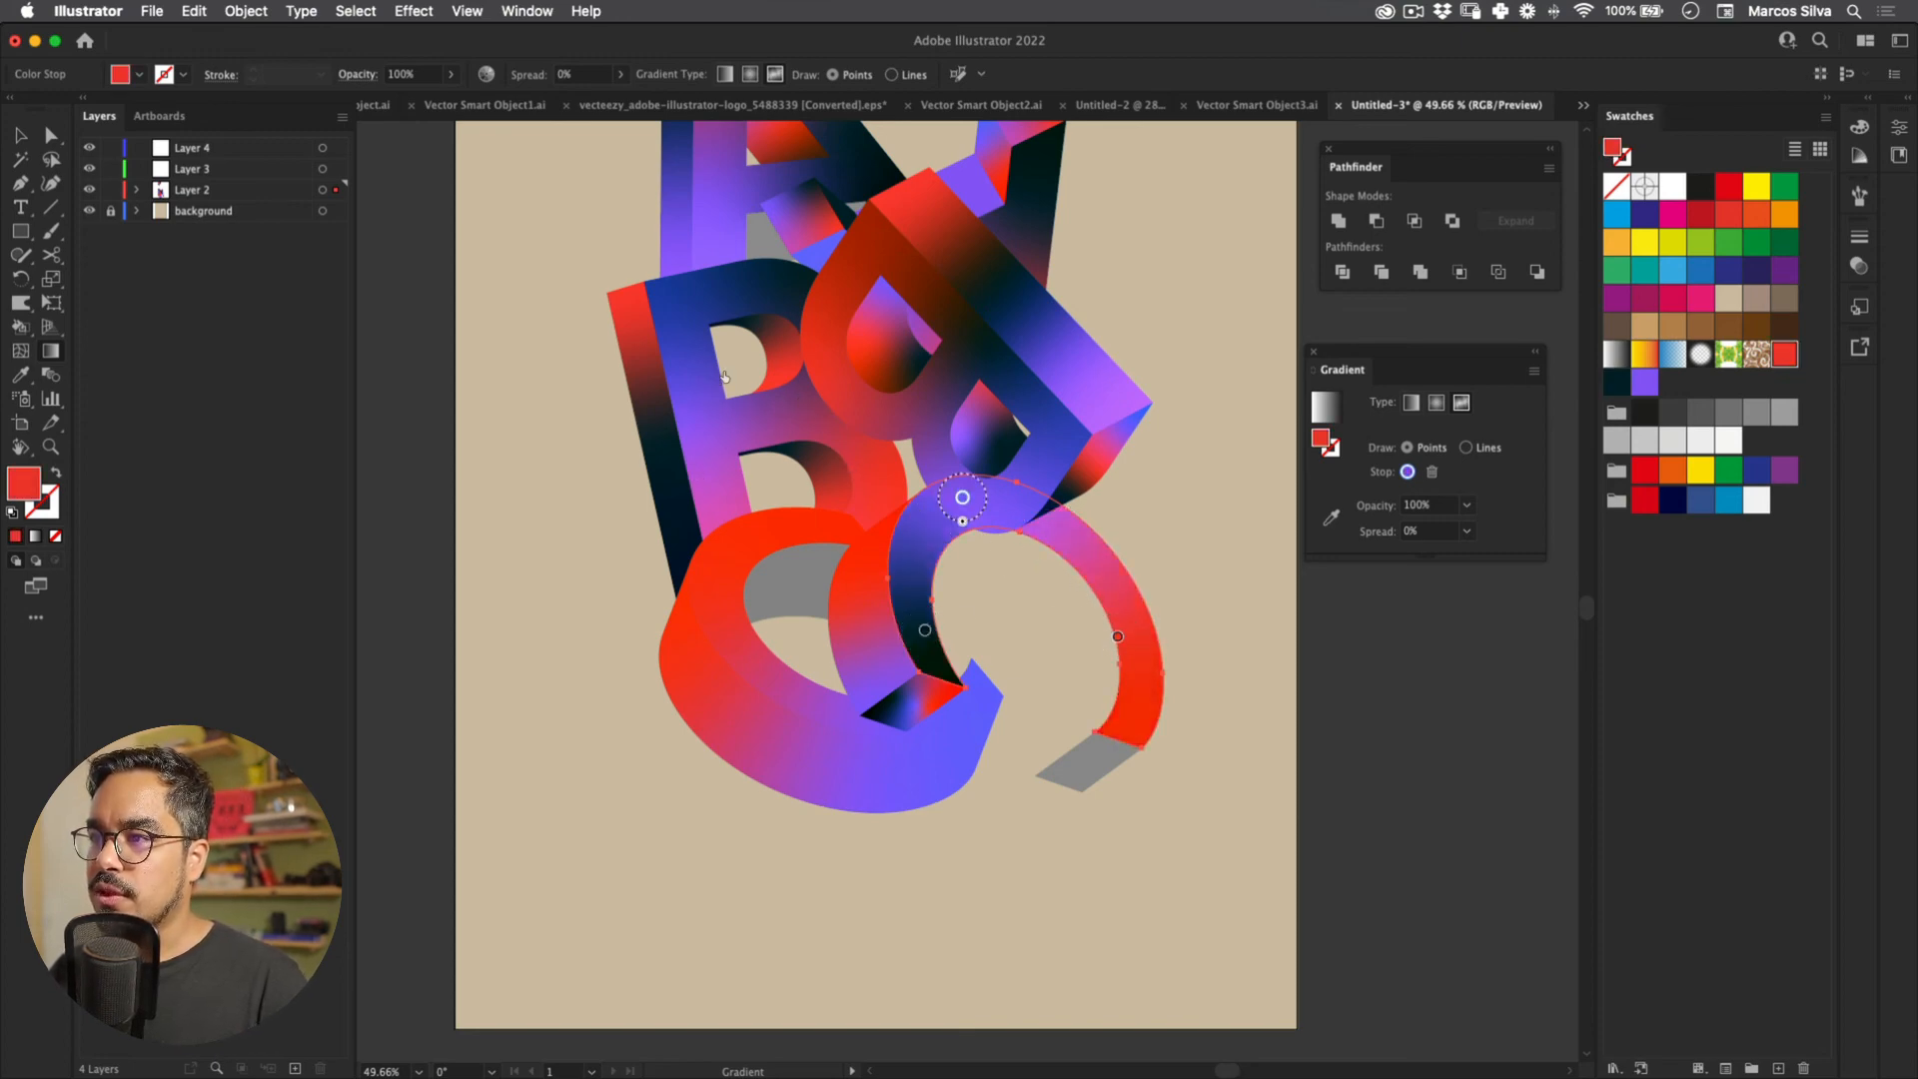
pyautogui.press('v')
# Step: Copy the dark gradient onto the C's white inner arc and add red and purple points
pyautogui.click(804, 546)
pyautogui.press('o')
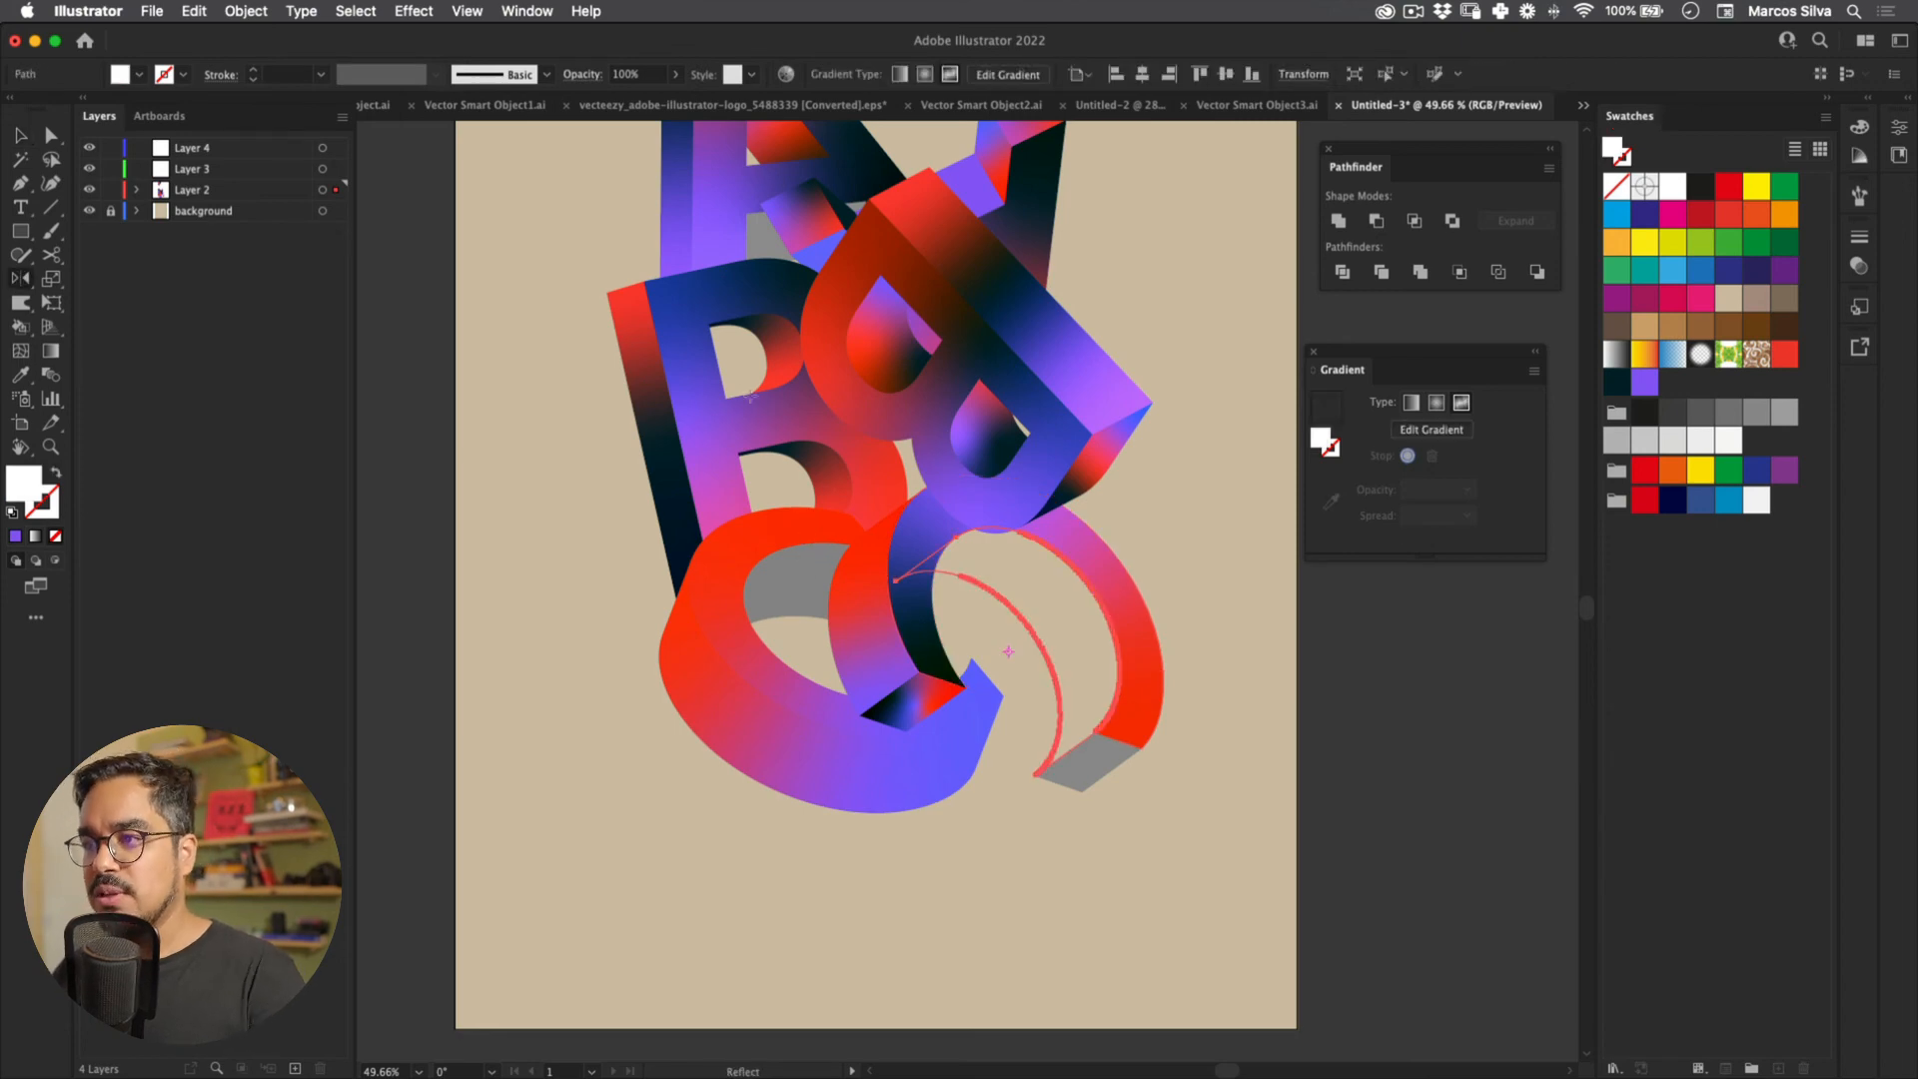
pyautogui.press('i')
pyautogui.click(775, 360)
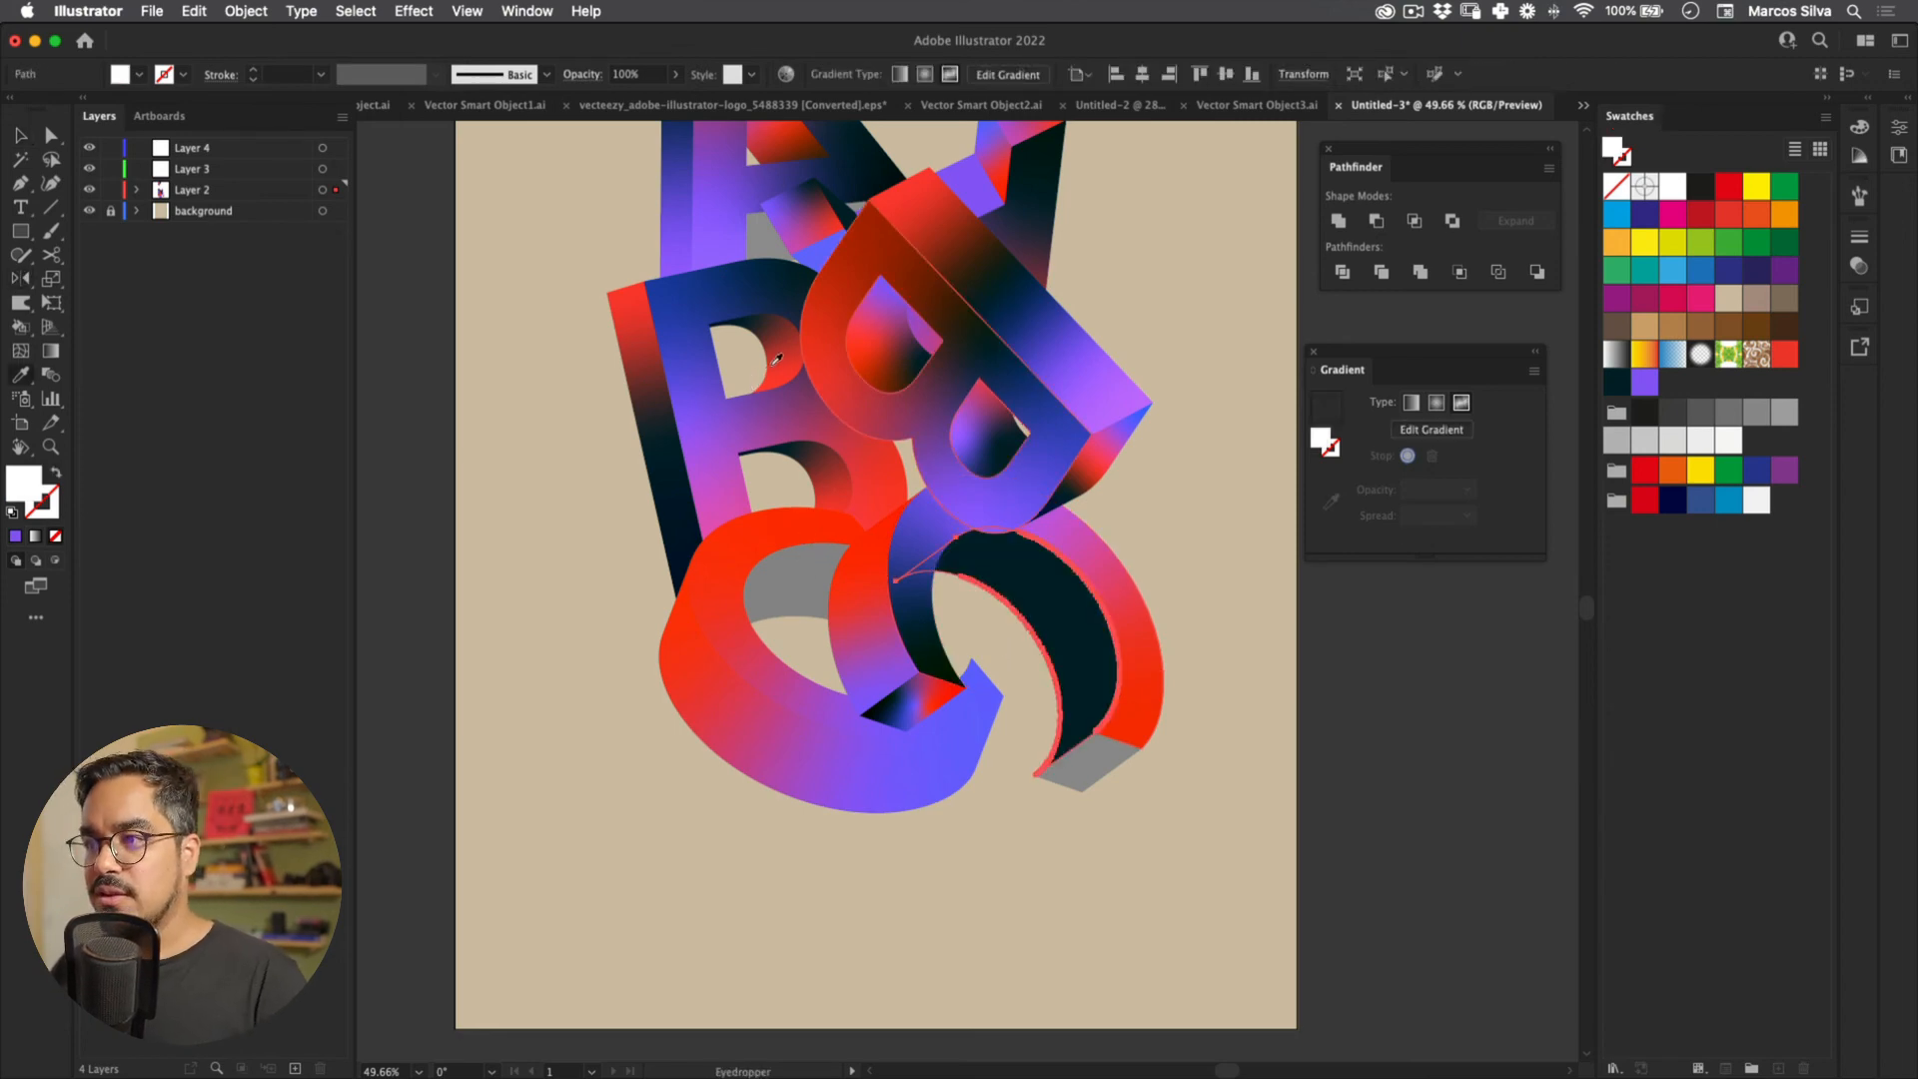
pyautogui.press('g')
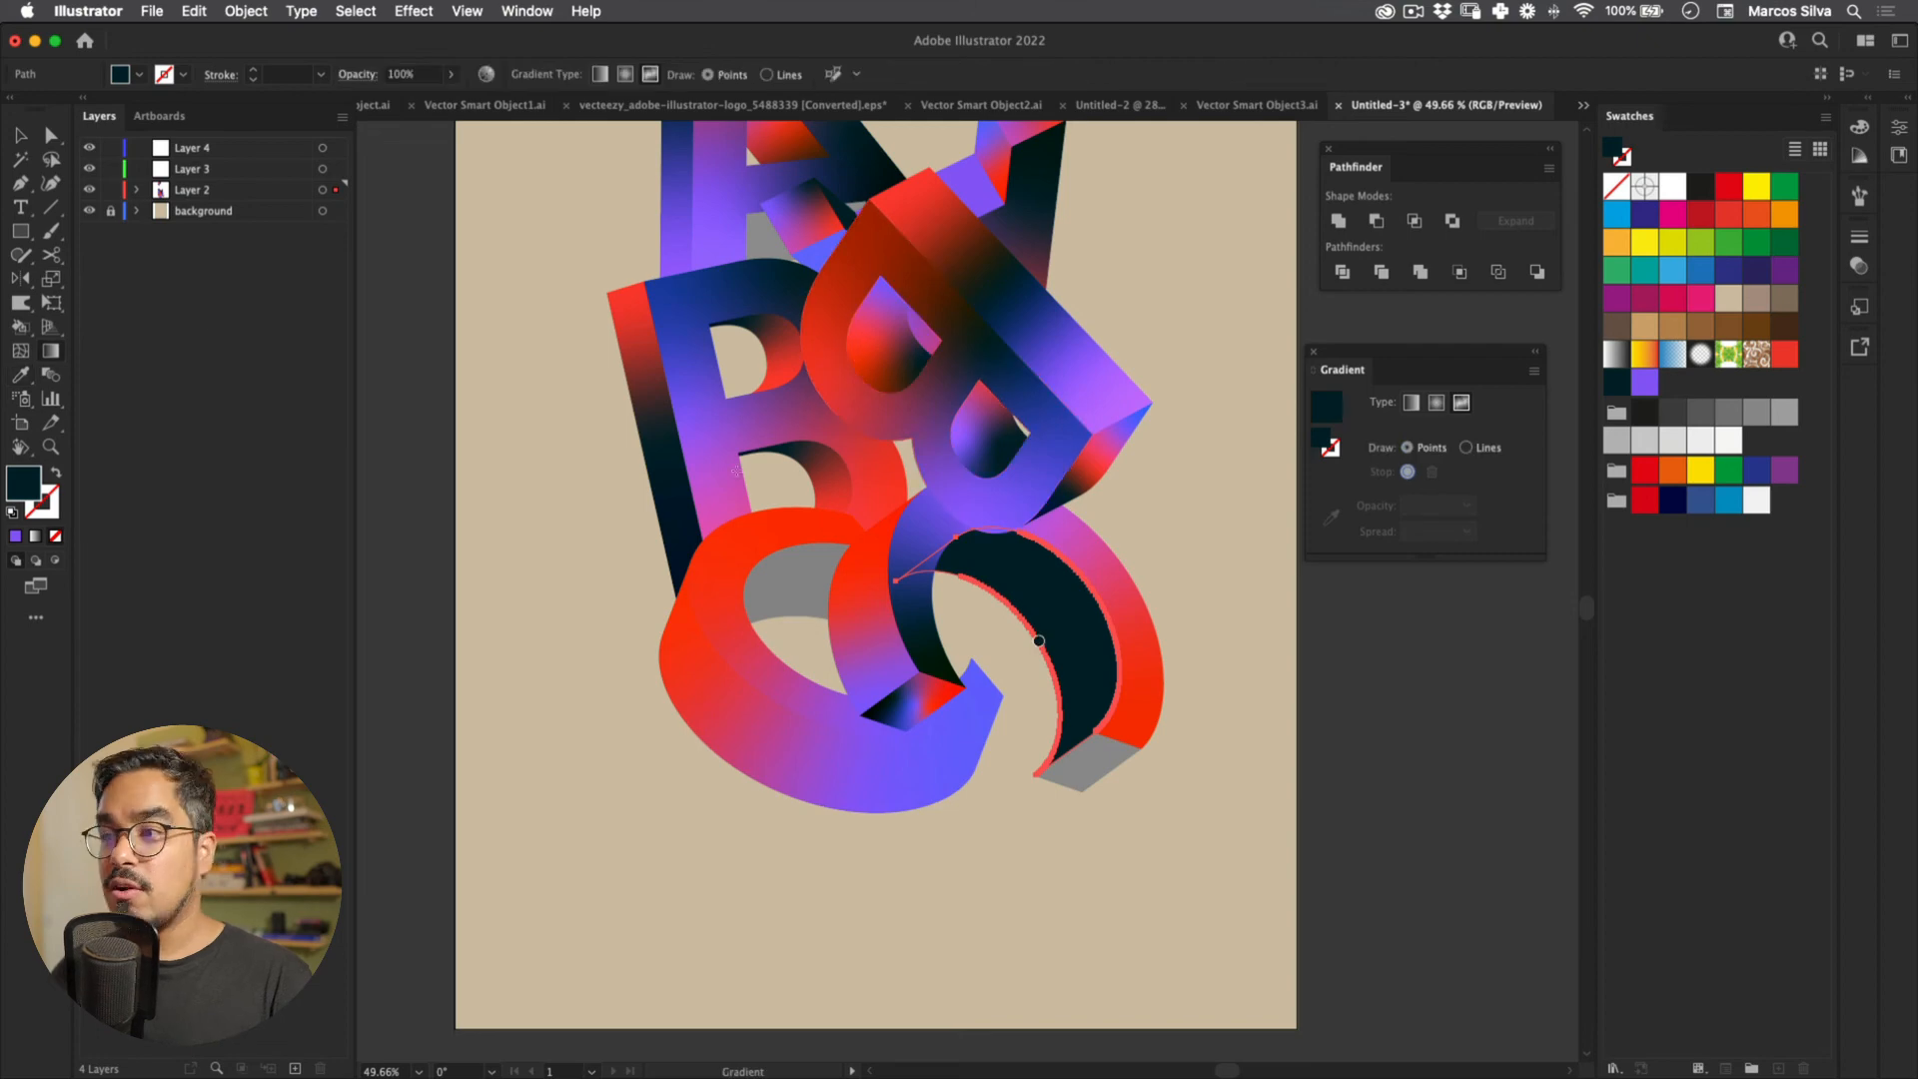
pyautogui.click(1010, 561)
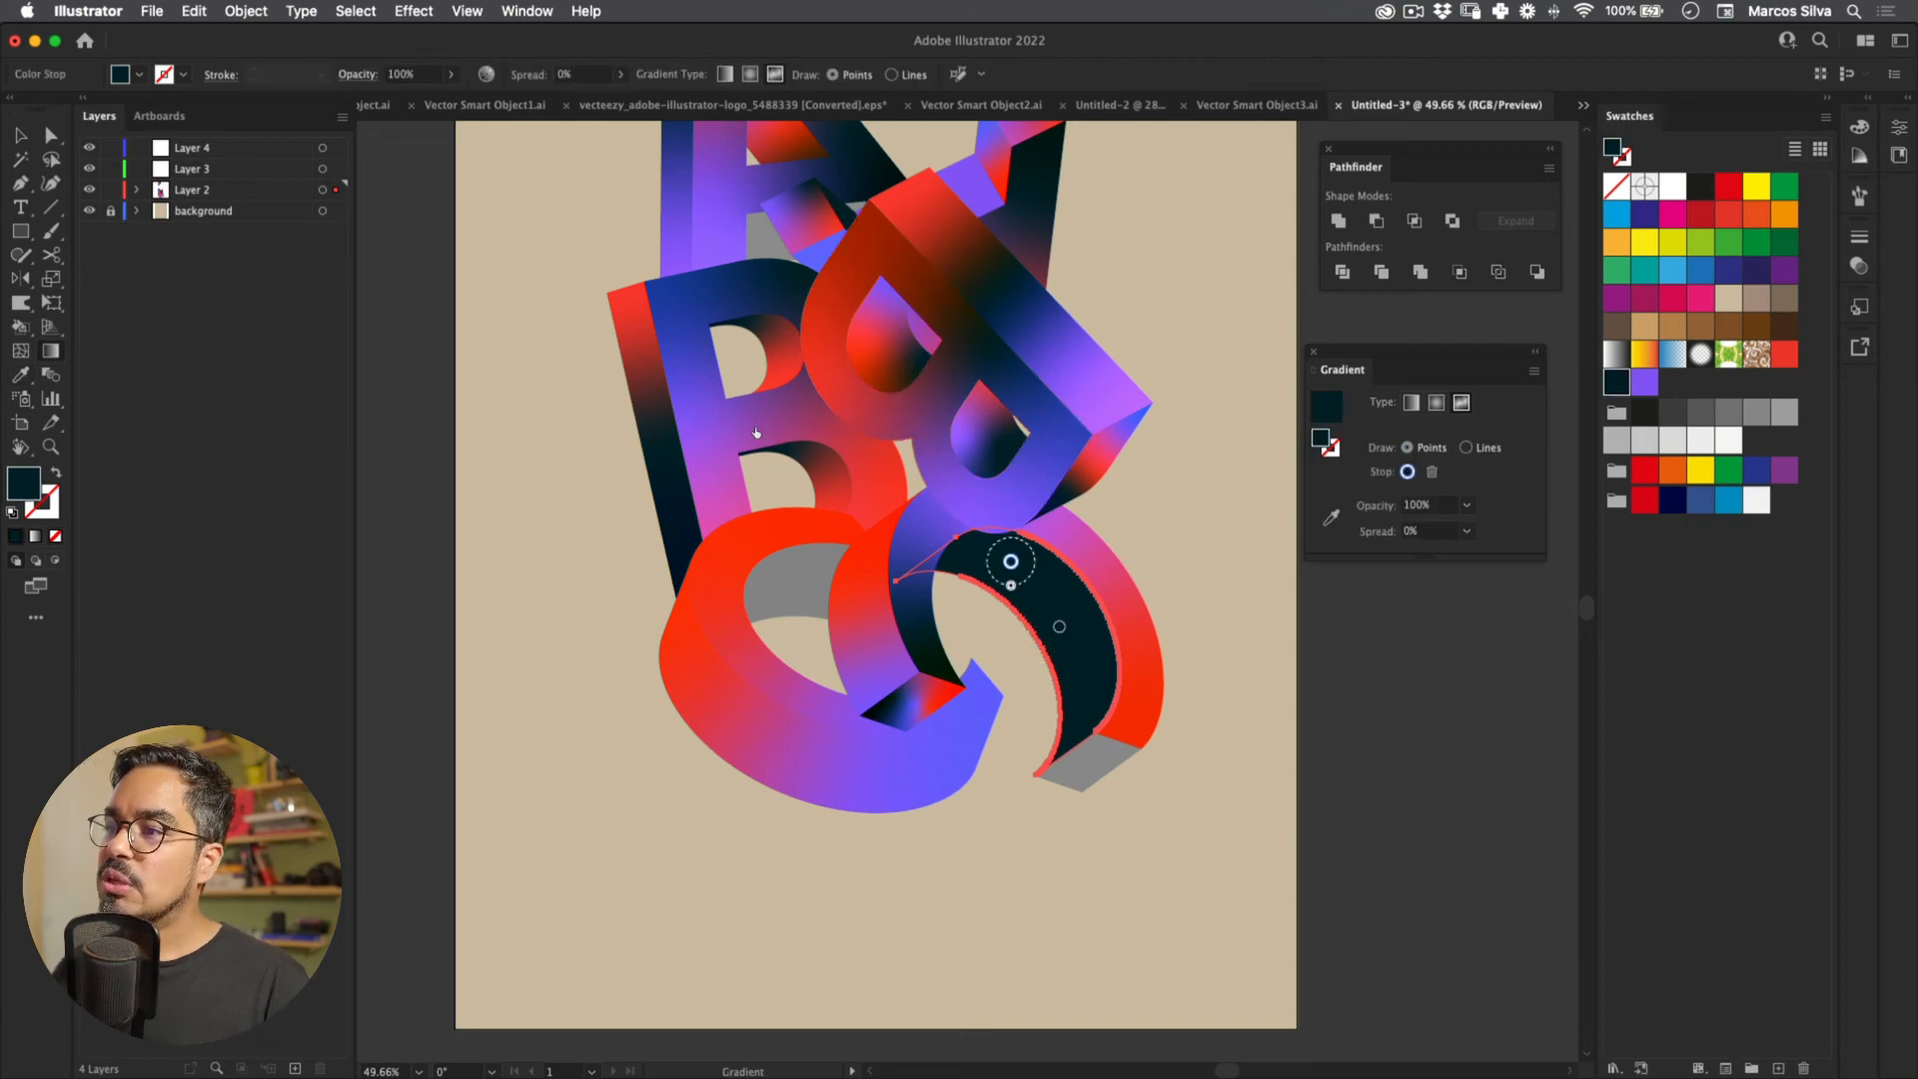
pyautogui.click(1784, 353)
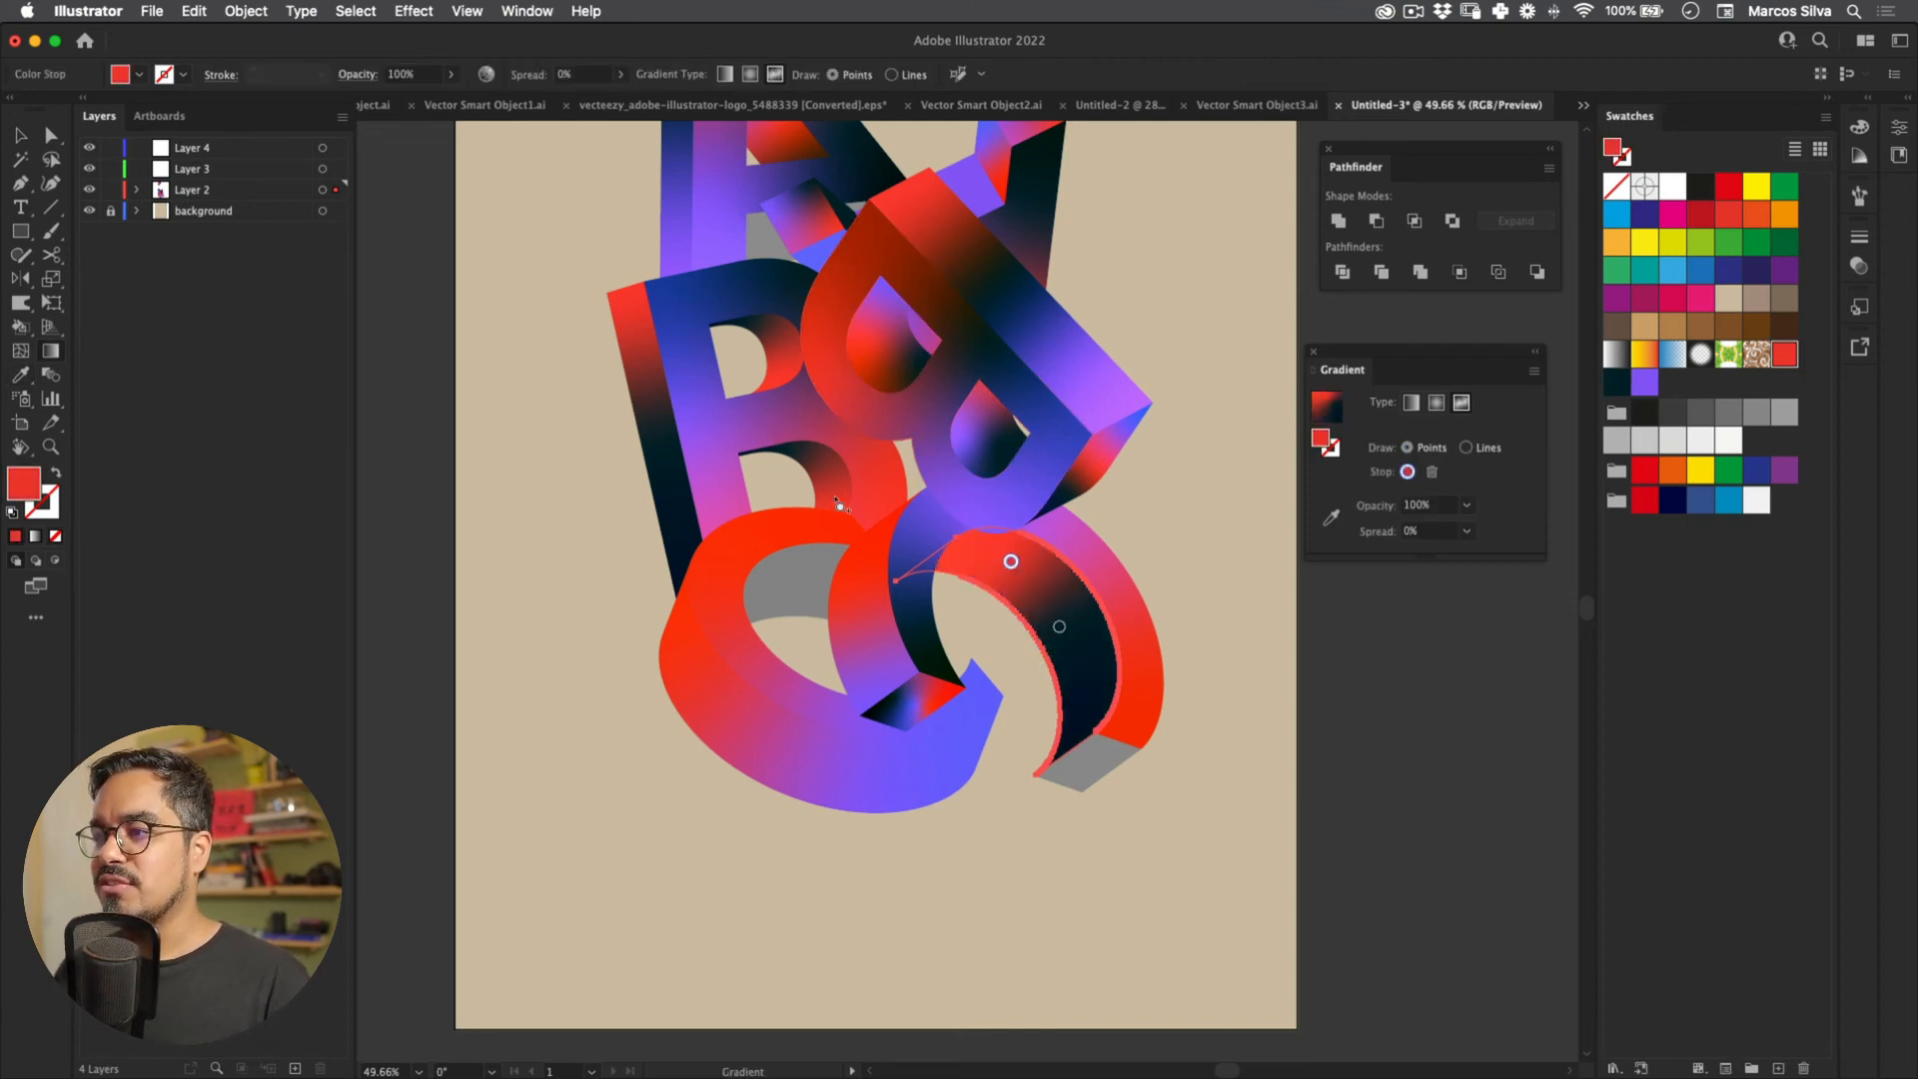
pyautogui.click(1089, 686)
pyautogui.click(1644, 382)
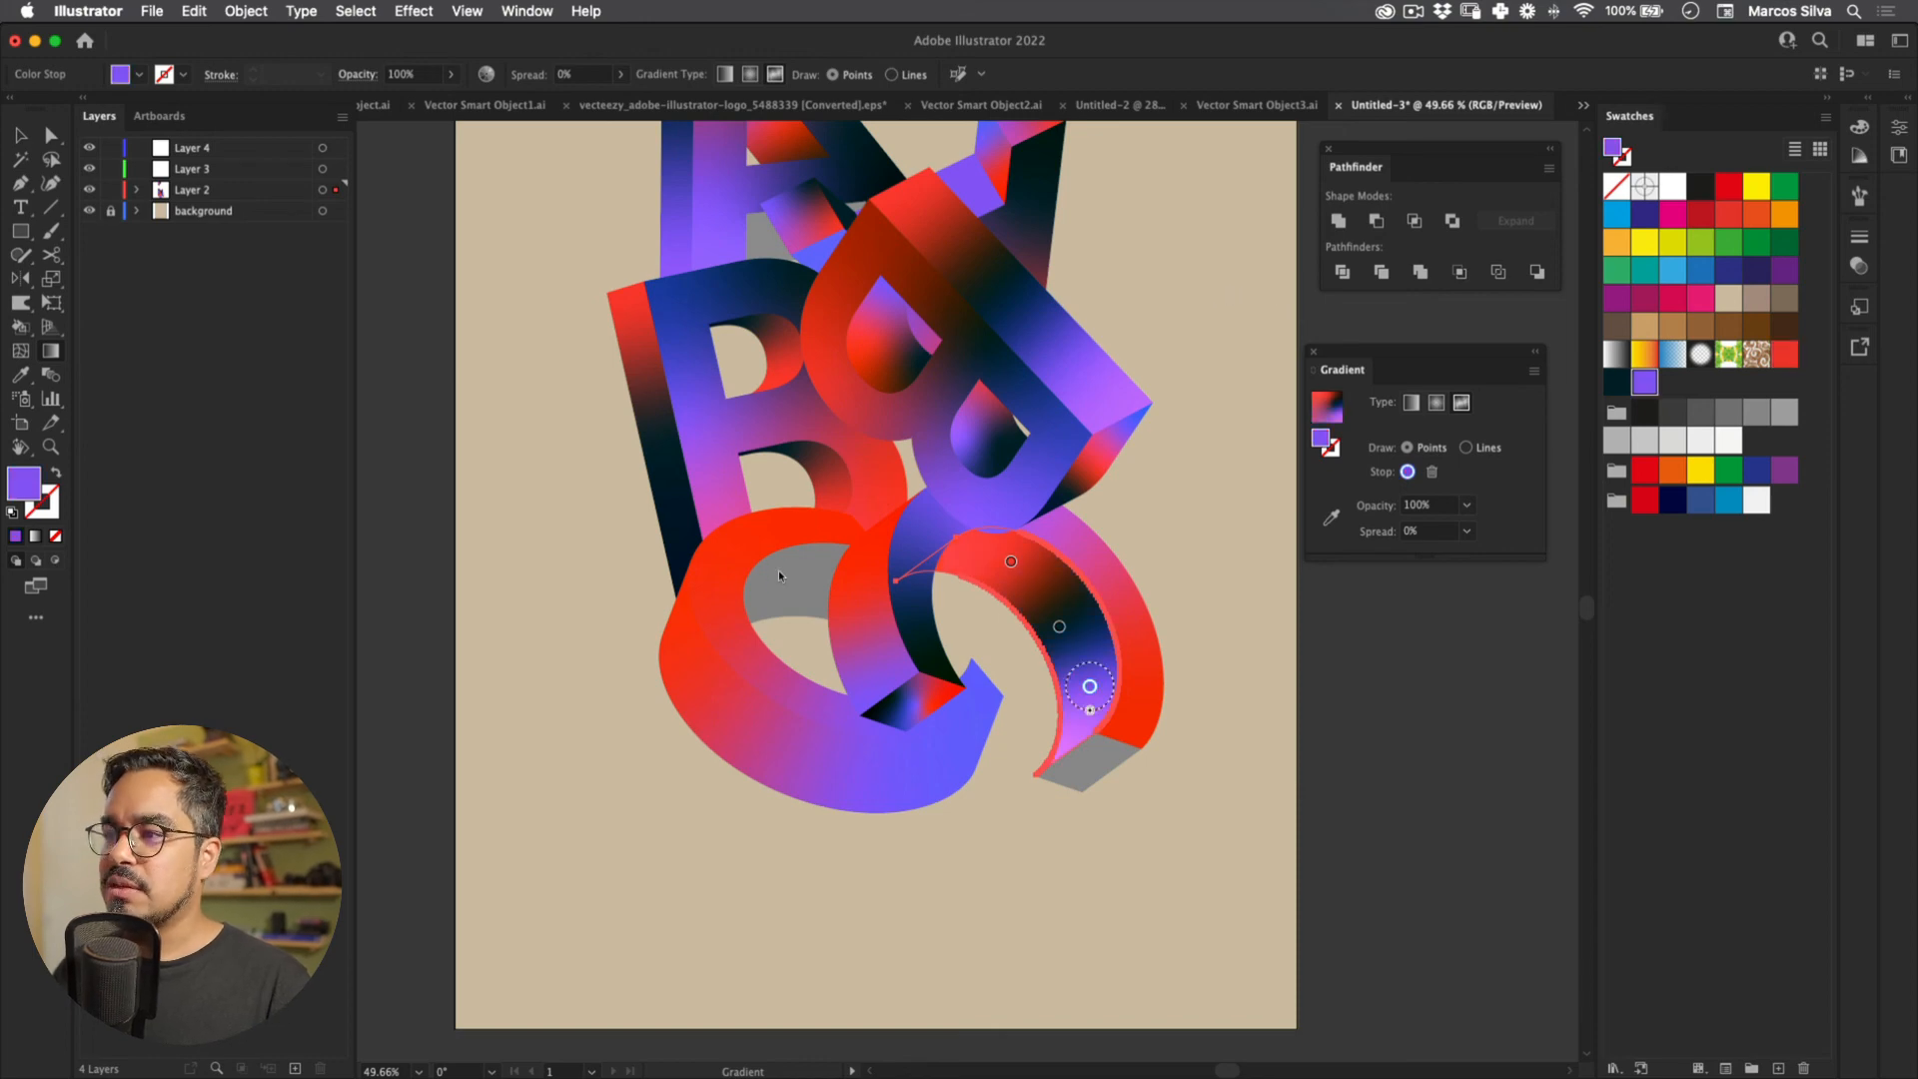
pyautogui.press('v')
# Step: Zoom out to the whole poster, then zoom back in on the lower letters
pyautogui.click(654, 612)
pyautogui.press('z')
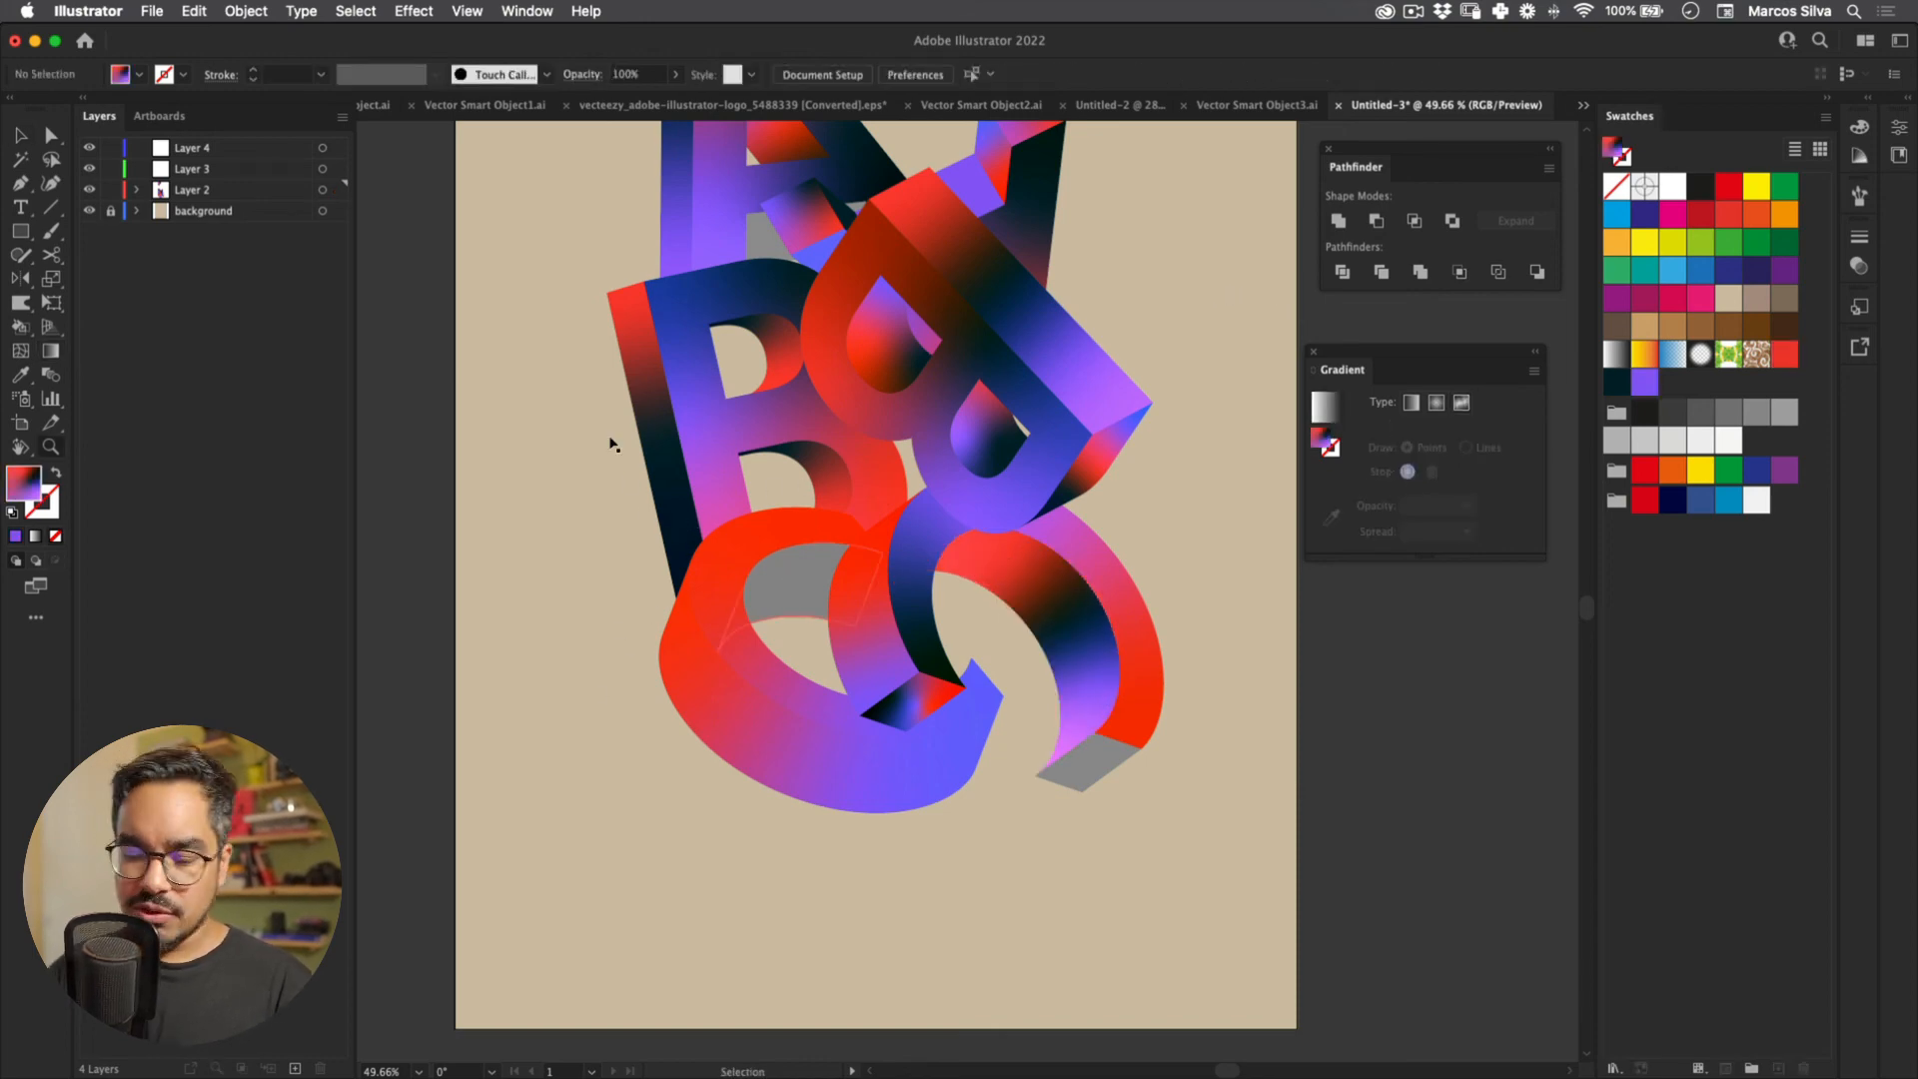
pyautogui.press('super+minus')
pyautogui.press('super+minus')
pyautogui.press('v')
pyautogui.press('z')
pyautogui.press('super+plus')
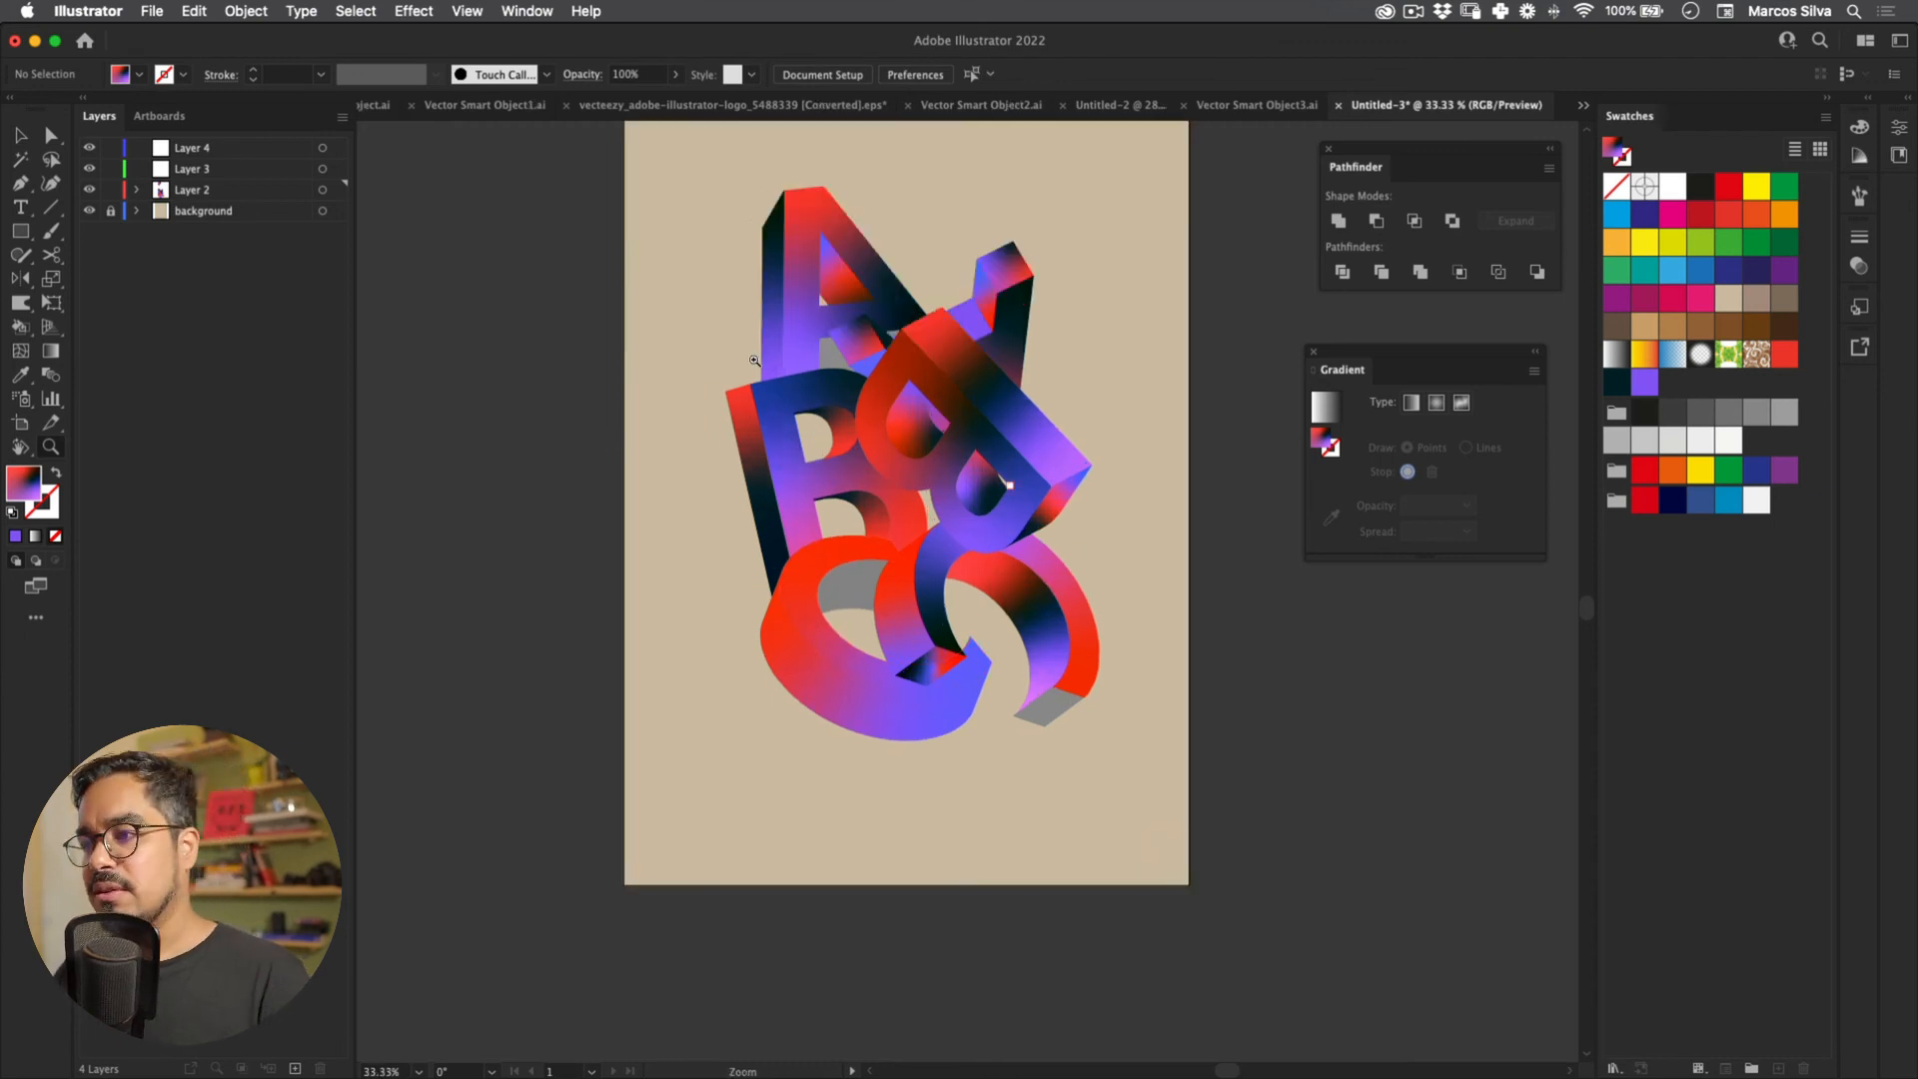
pyautogui.press('super+plus')
pyautogui.moveTo(754, 361); pyautogui.dragTo(777, 382)
pyautogui.press('v')
# Step: Give the C's grey inner face the purple-blue gradient, rearranging purple and red points and adding dark teal
pyautogui.click(814, 604)
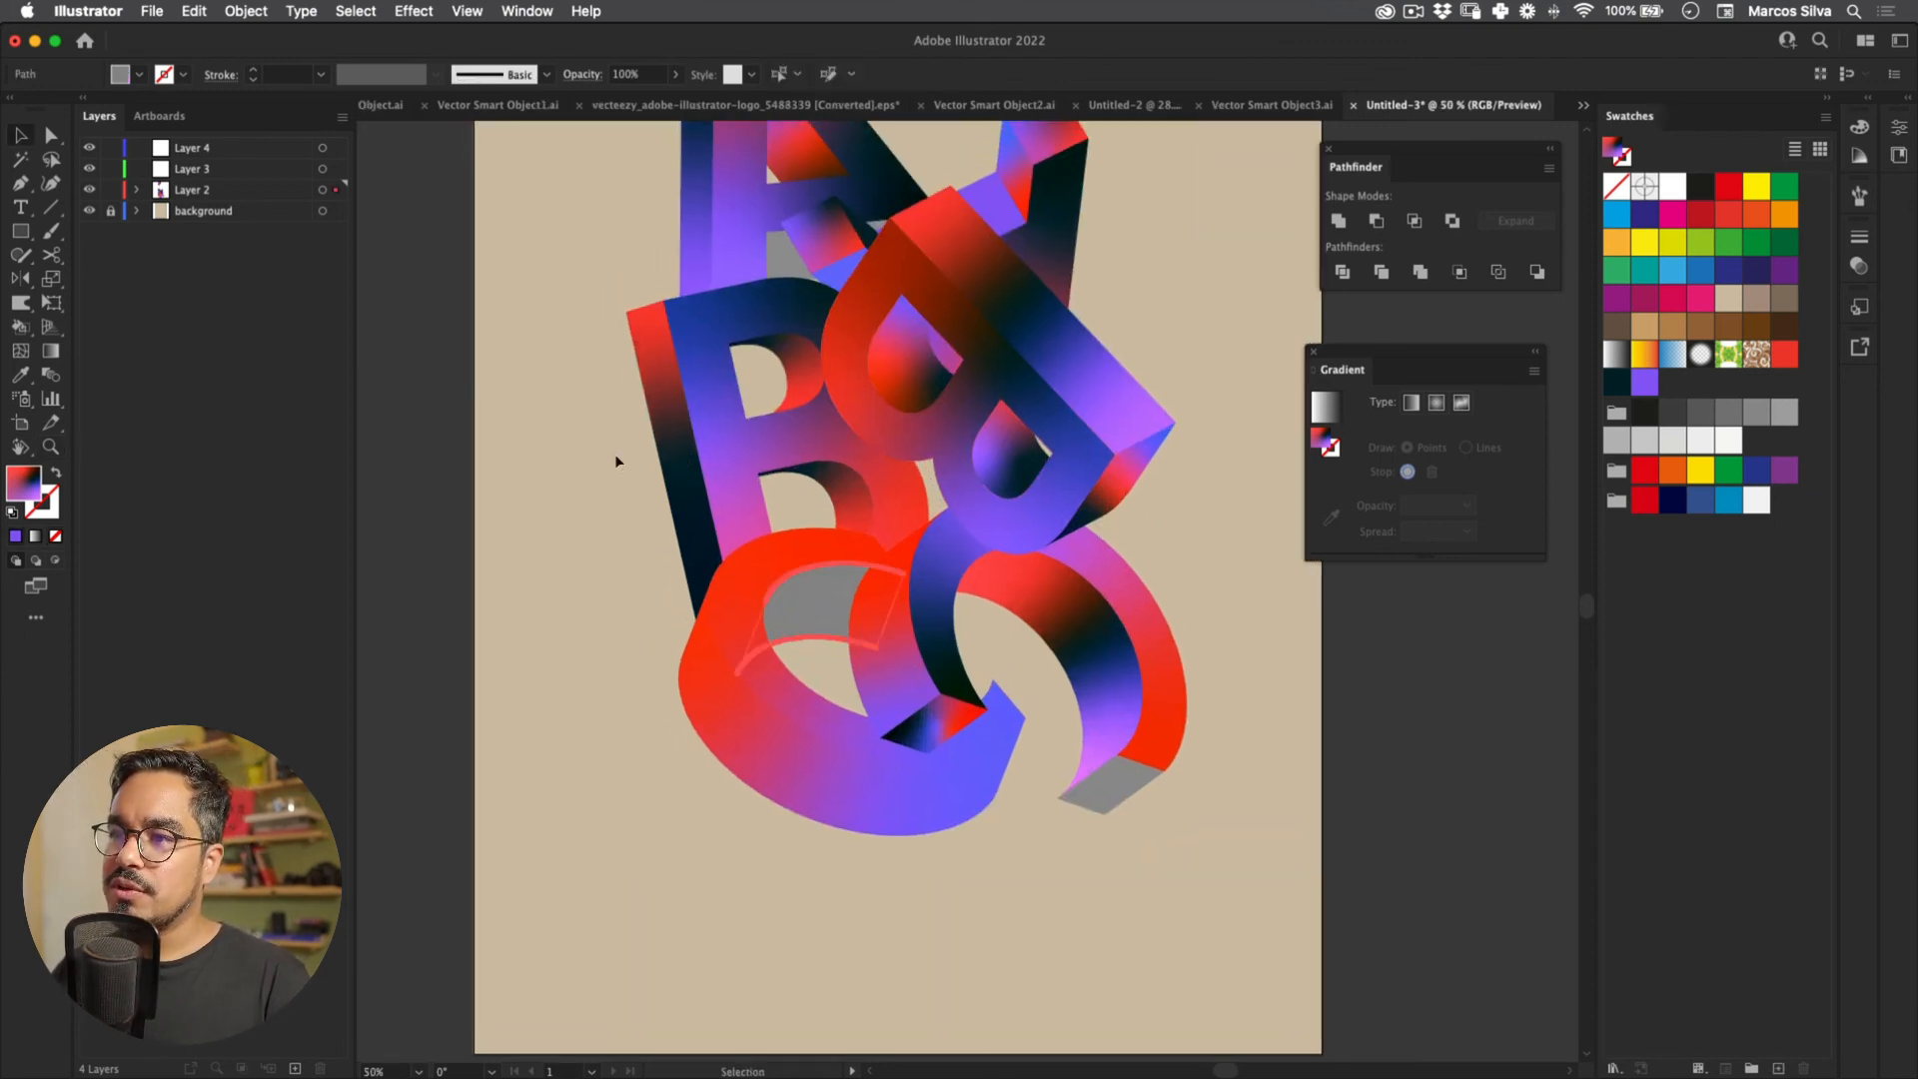
pyautogui.press('i')
pyautogui.click(707, 414)
pyautogui.press('g')
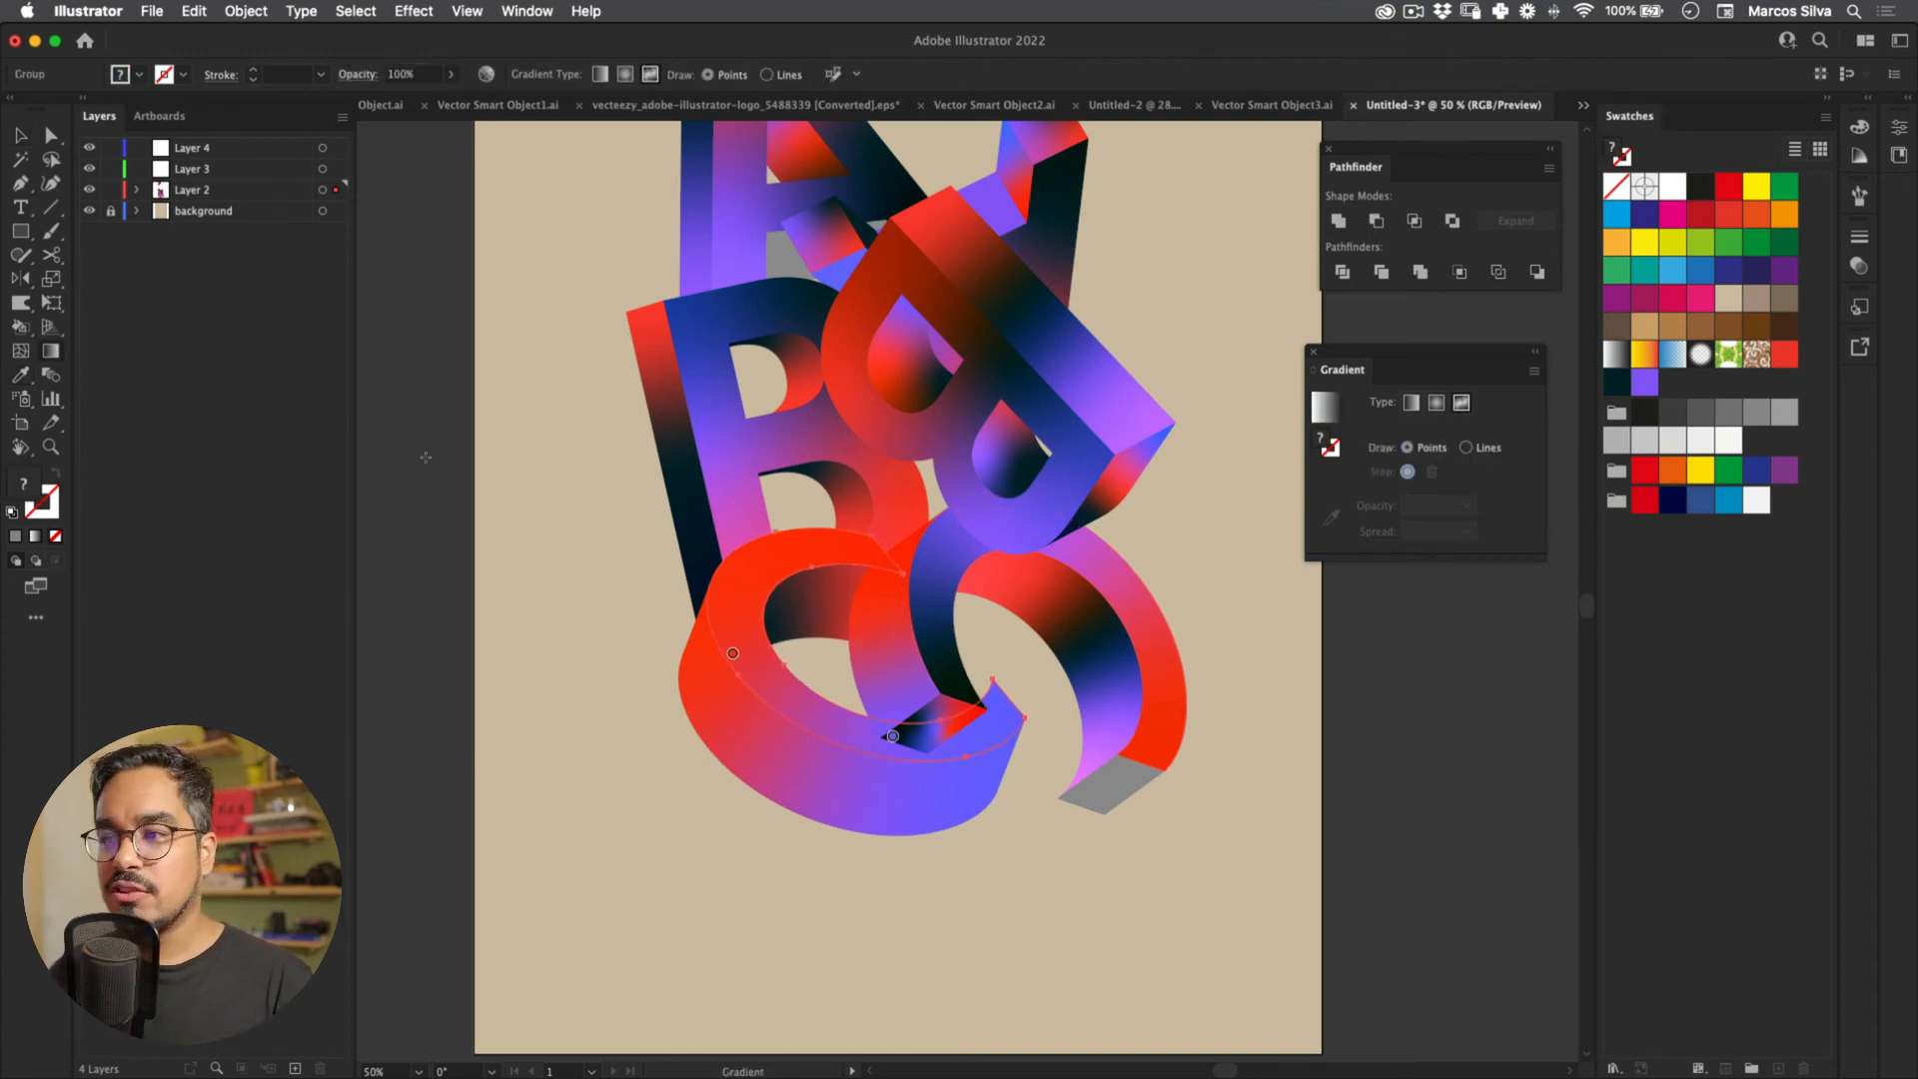
pyautogui.moveTo(891, 737); pyautogui.dragTo(775, 557)
pyautogui.click(732, 653)
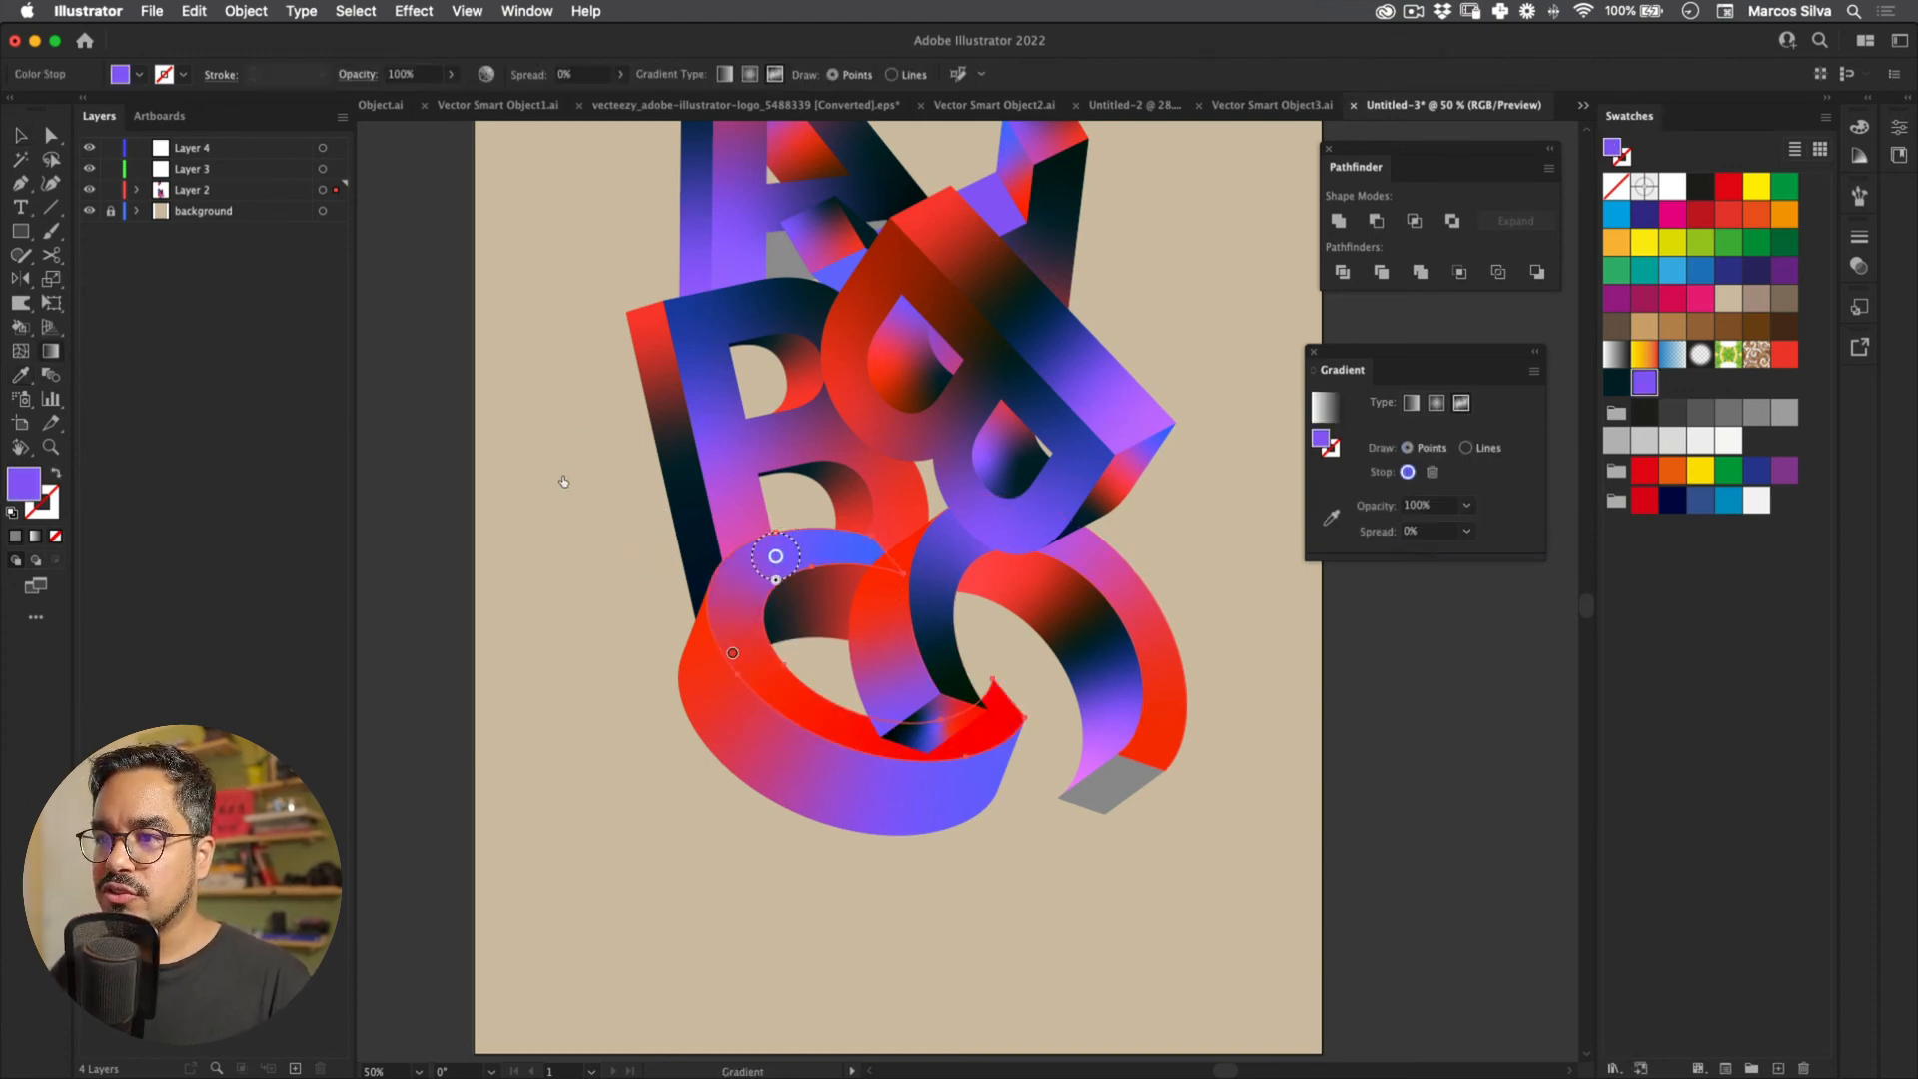
pyautogui.moveTo(733, 654); pyautogui.dragTo(752, 674)
pyautogui.click(973, 722)
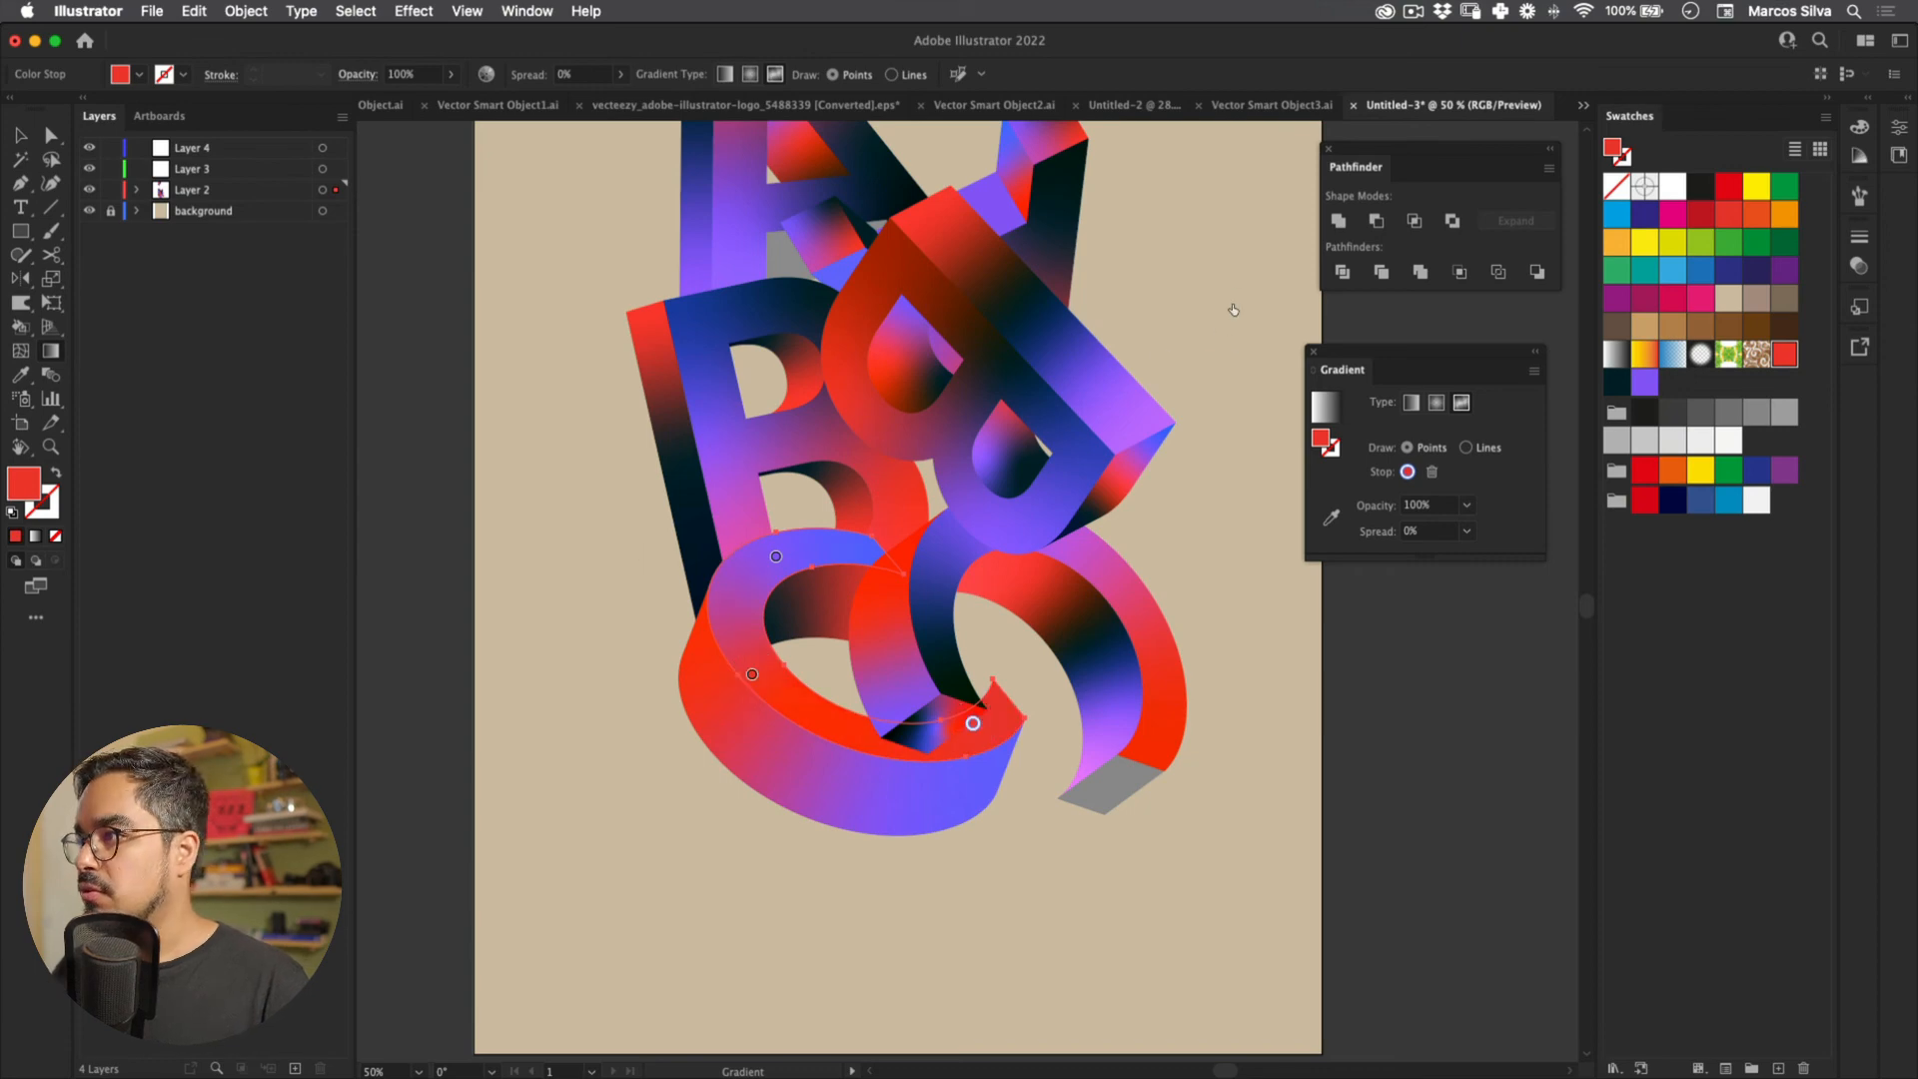
pyautogui.click(1616, 383)
pyautogui.moveTo(973, 722); pyautogui.dragTo(916, 733)
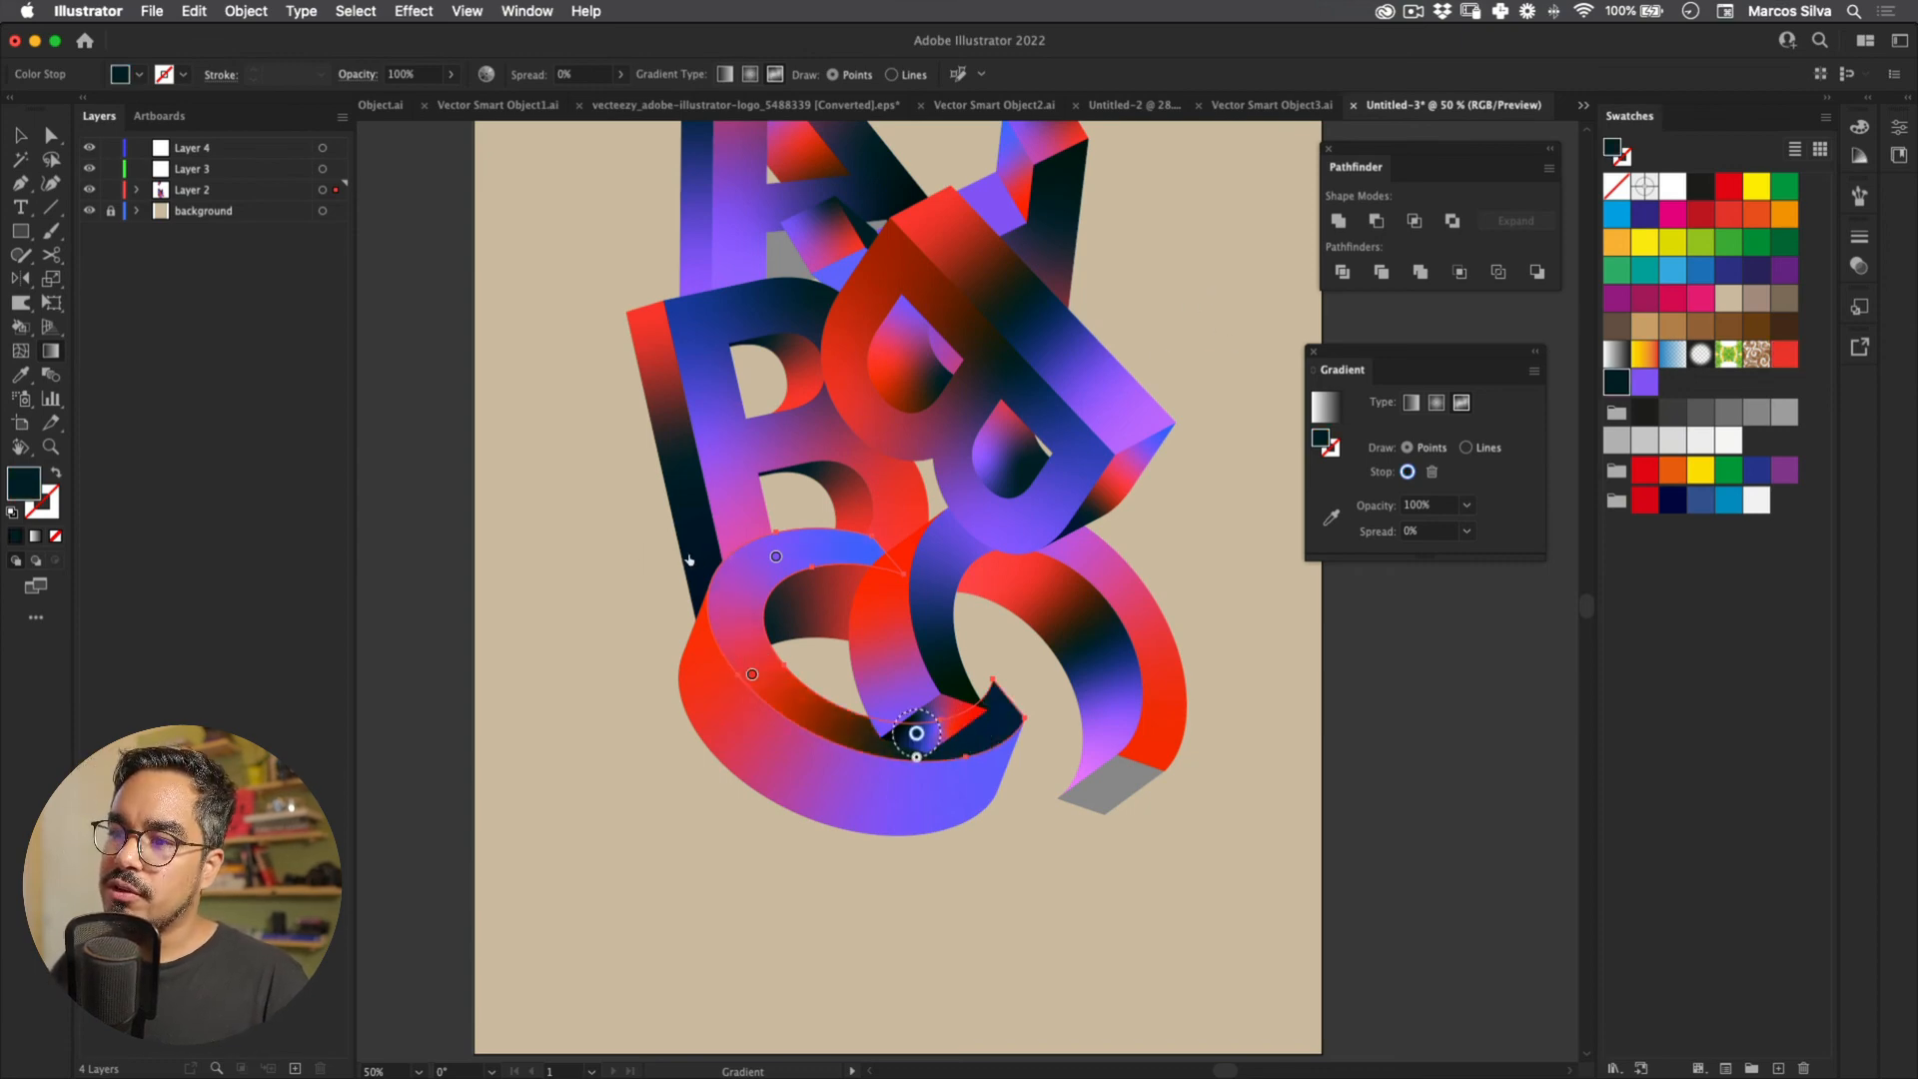
# Step: Deselect the artwork and pan and zoom in on the lower C
pyautogui.press('v')
pyautogui.click(506, 745)
pyautogui.press('space')
pyautogui.press('z')
pyautogui.moveTo(687, 388); pyautogui.dragTo(684, 487)
pyautogui.moveTo(667, 570)
pyautogui.mouseDown()
pyautogui.moveTo(744, 559)
pyautogui.moveTo(636, 574)
pyautogui.moveTo(650, 595)
pyautogui.mouseUp()
pyautogui.press('space')
pyautogui.moveTo(650, 596); pyautogui.dragTo(635, 389)
pyautogui.moveTo(635, 390); pyautogui.dragTo(686, 540)
# Step: Rework the lower C's front-face gradient with red, purple and dark navy points
pyautogui.press('v')
pyautogui.click(679, 568)
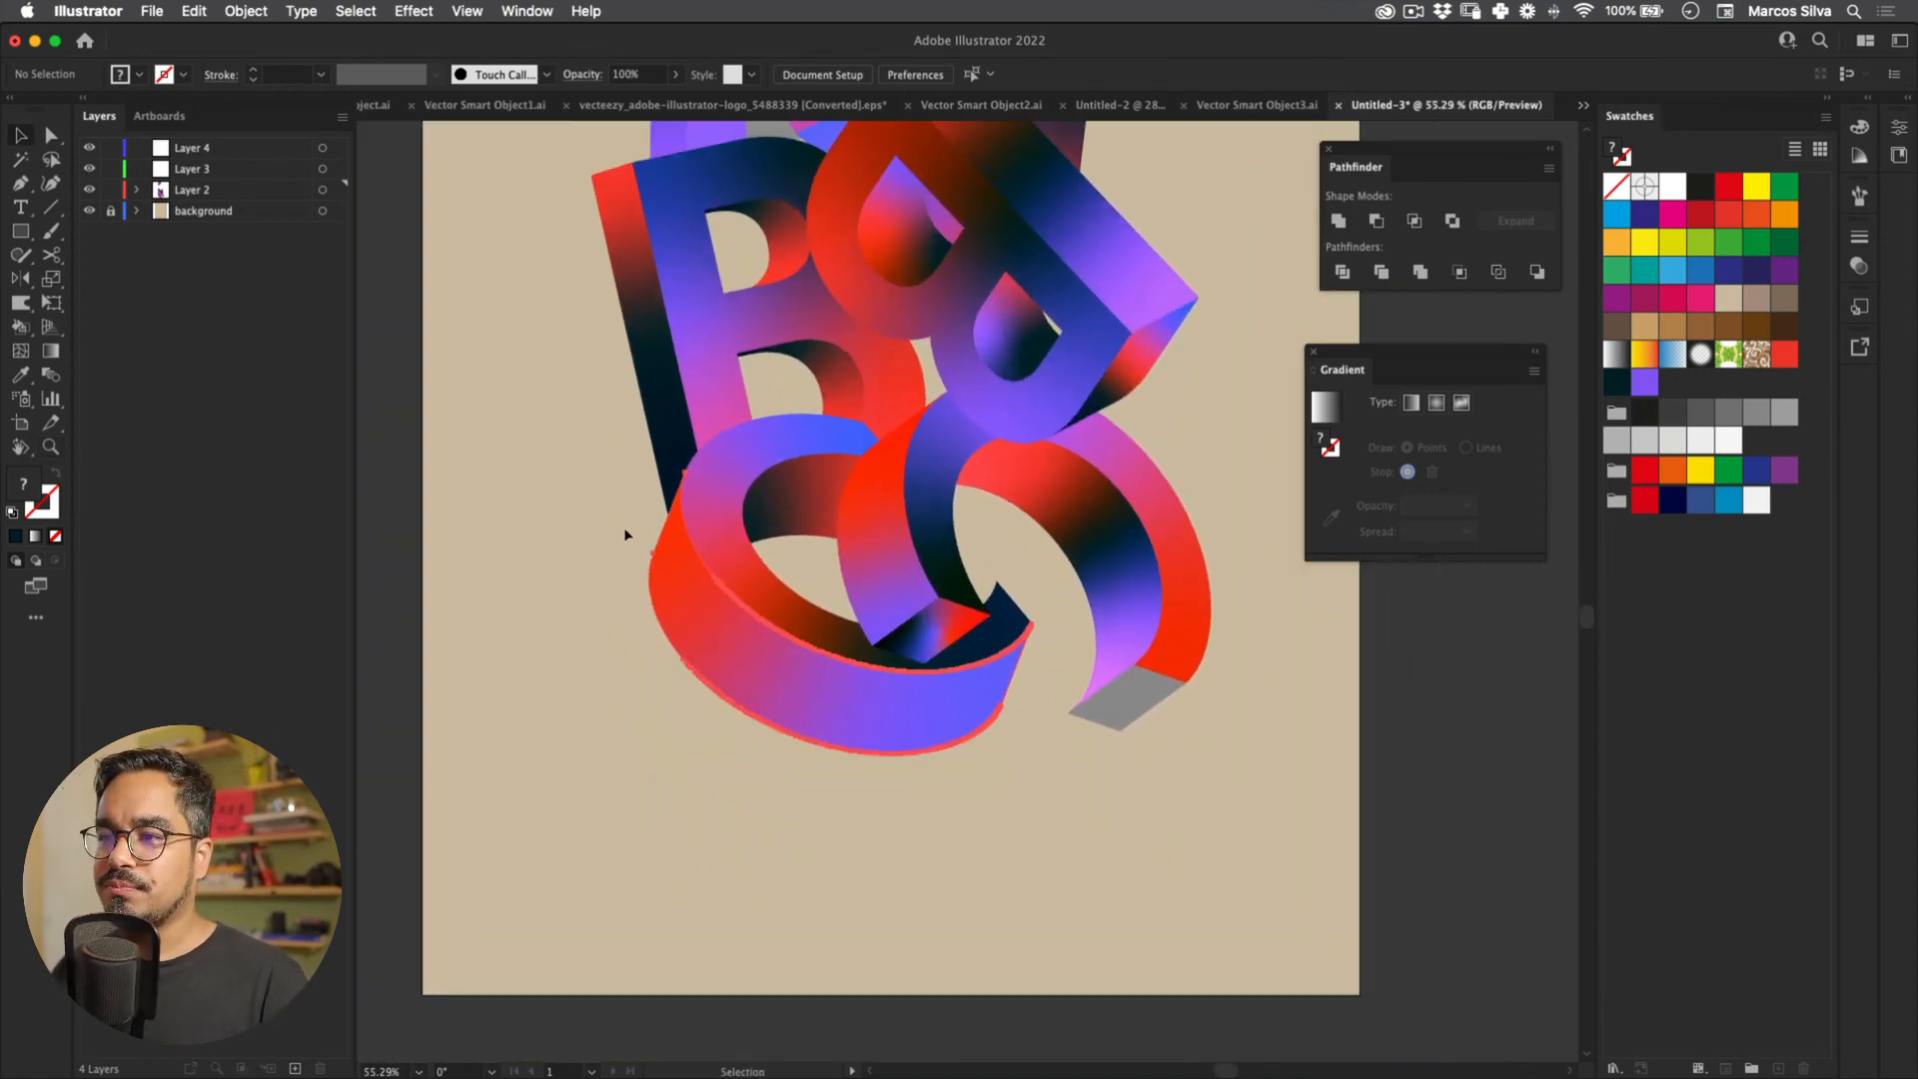
pyautogui.click(51, 350)
pyautogui.moveTo(872, 723); pyautogui.dragTo(800, 703)
pyautogui.click(971, 693)
pyautogui.click(800, 703)
pyautogui.click(1616, 381)
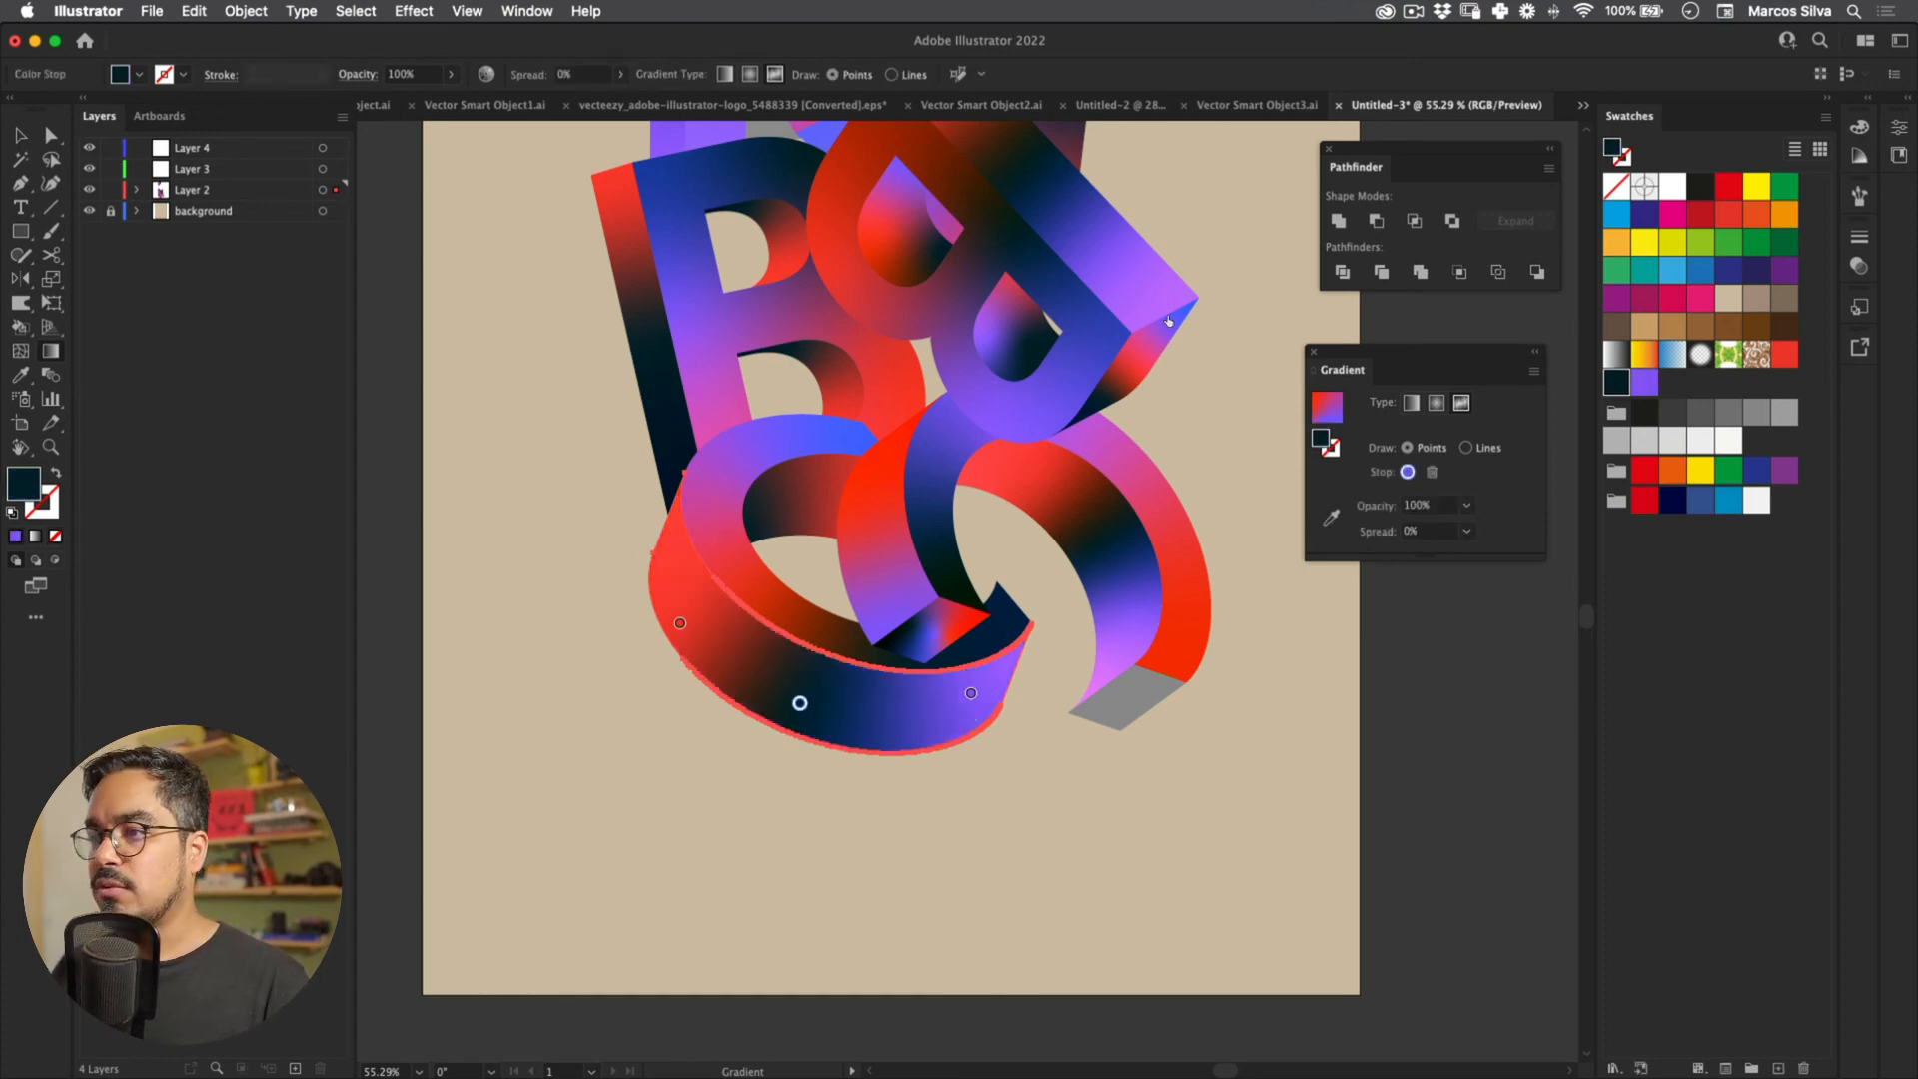
pyautogui.moveTo(680, 623); pyautogui.dragTo(669, 564)
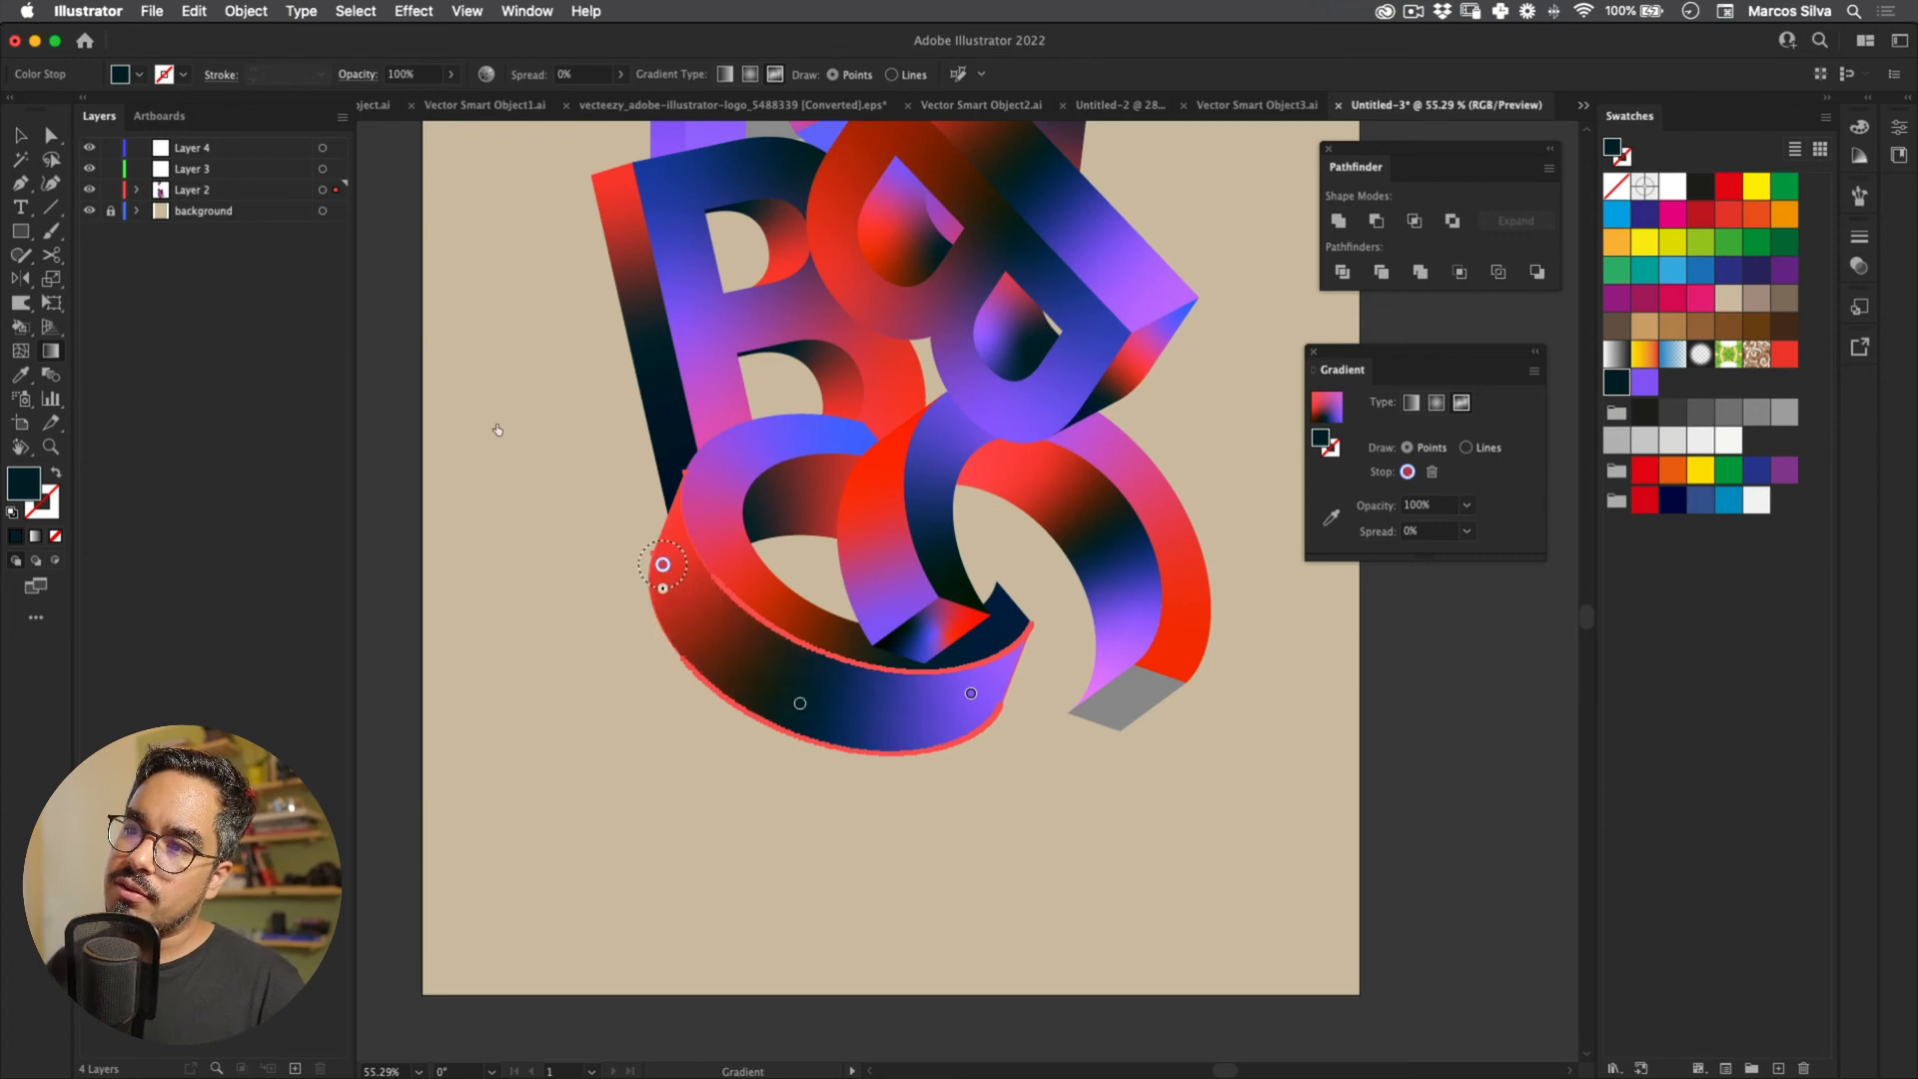
pyautogui.moveTo(800, 703)
pyautogui.mouseDown()
pyautogui.moveTo(707, 556)
pyautogui.moveTo(766, 690)
pyautogui.mouseUp()
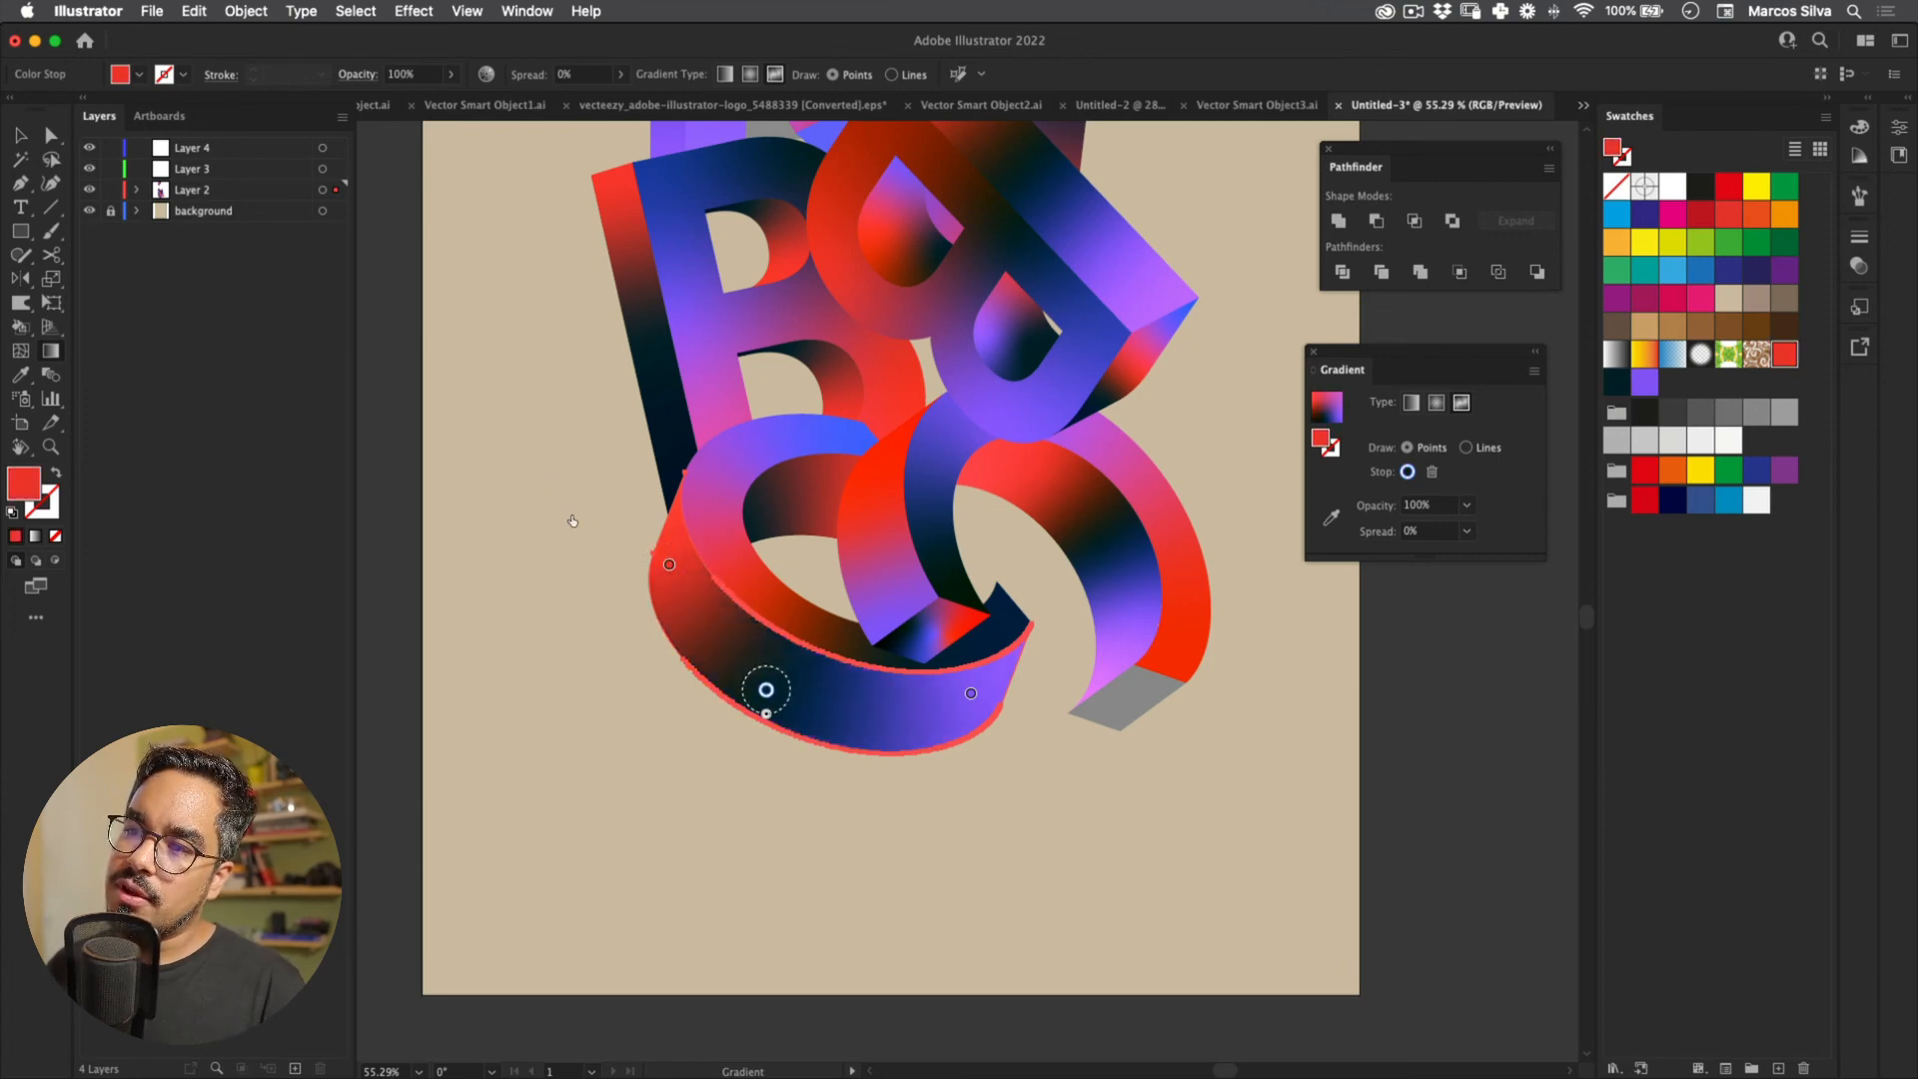
# Step: Copy the navy-red gradient onto the C's grey end face, then dismiss the failed save alert
pyautogui.press('v')
pyautogui.keyDown('shift'); pyautogui.click(1083, 515); pyautogui.keyUp('shift')
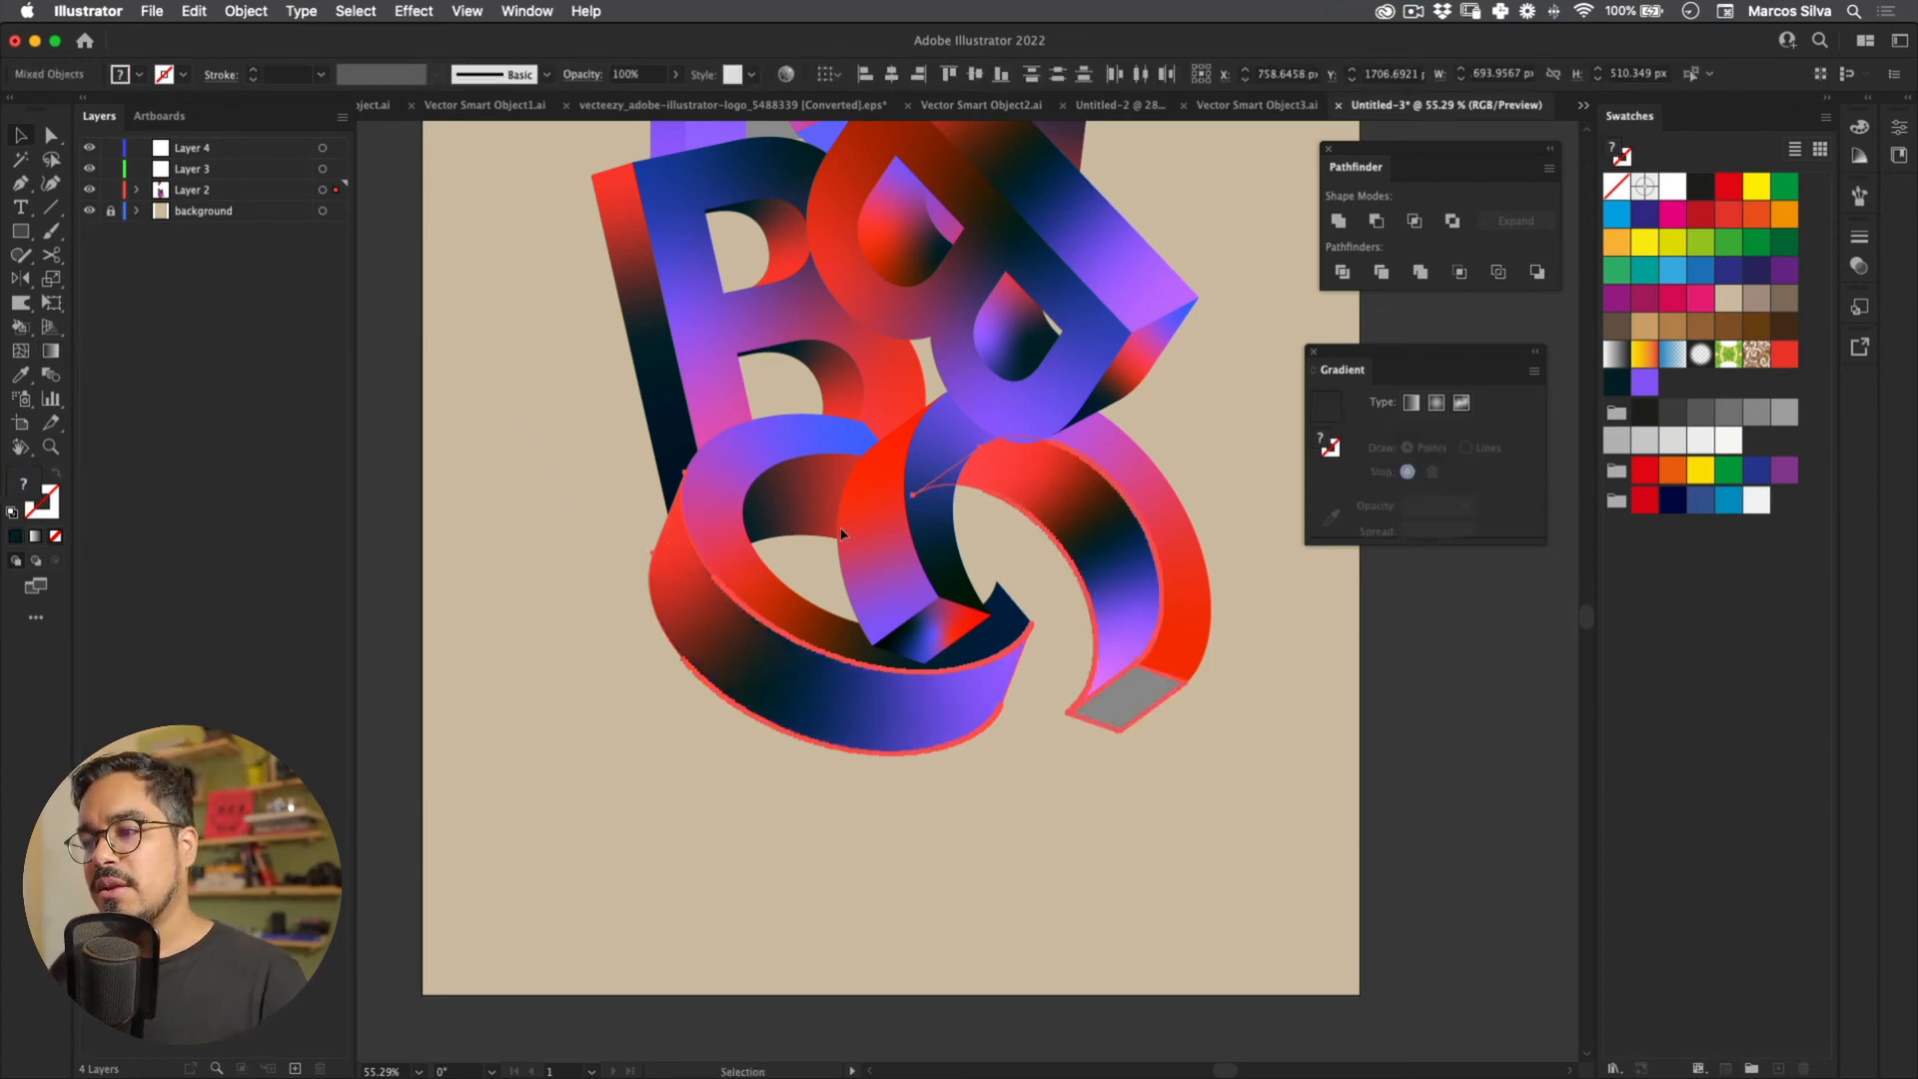
pyautogui.doubleClick(846, 528)
pyautogui.press('i')
pyautogui.click(725, 466)
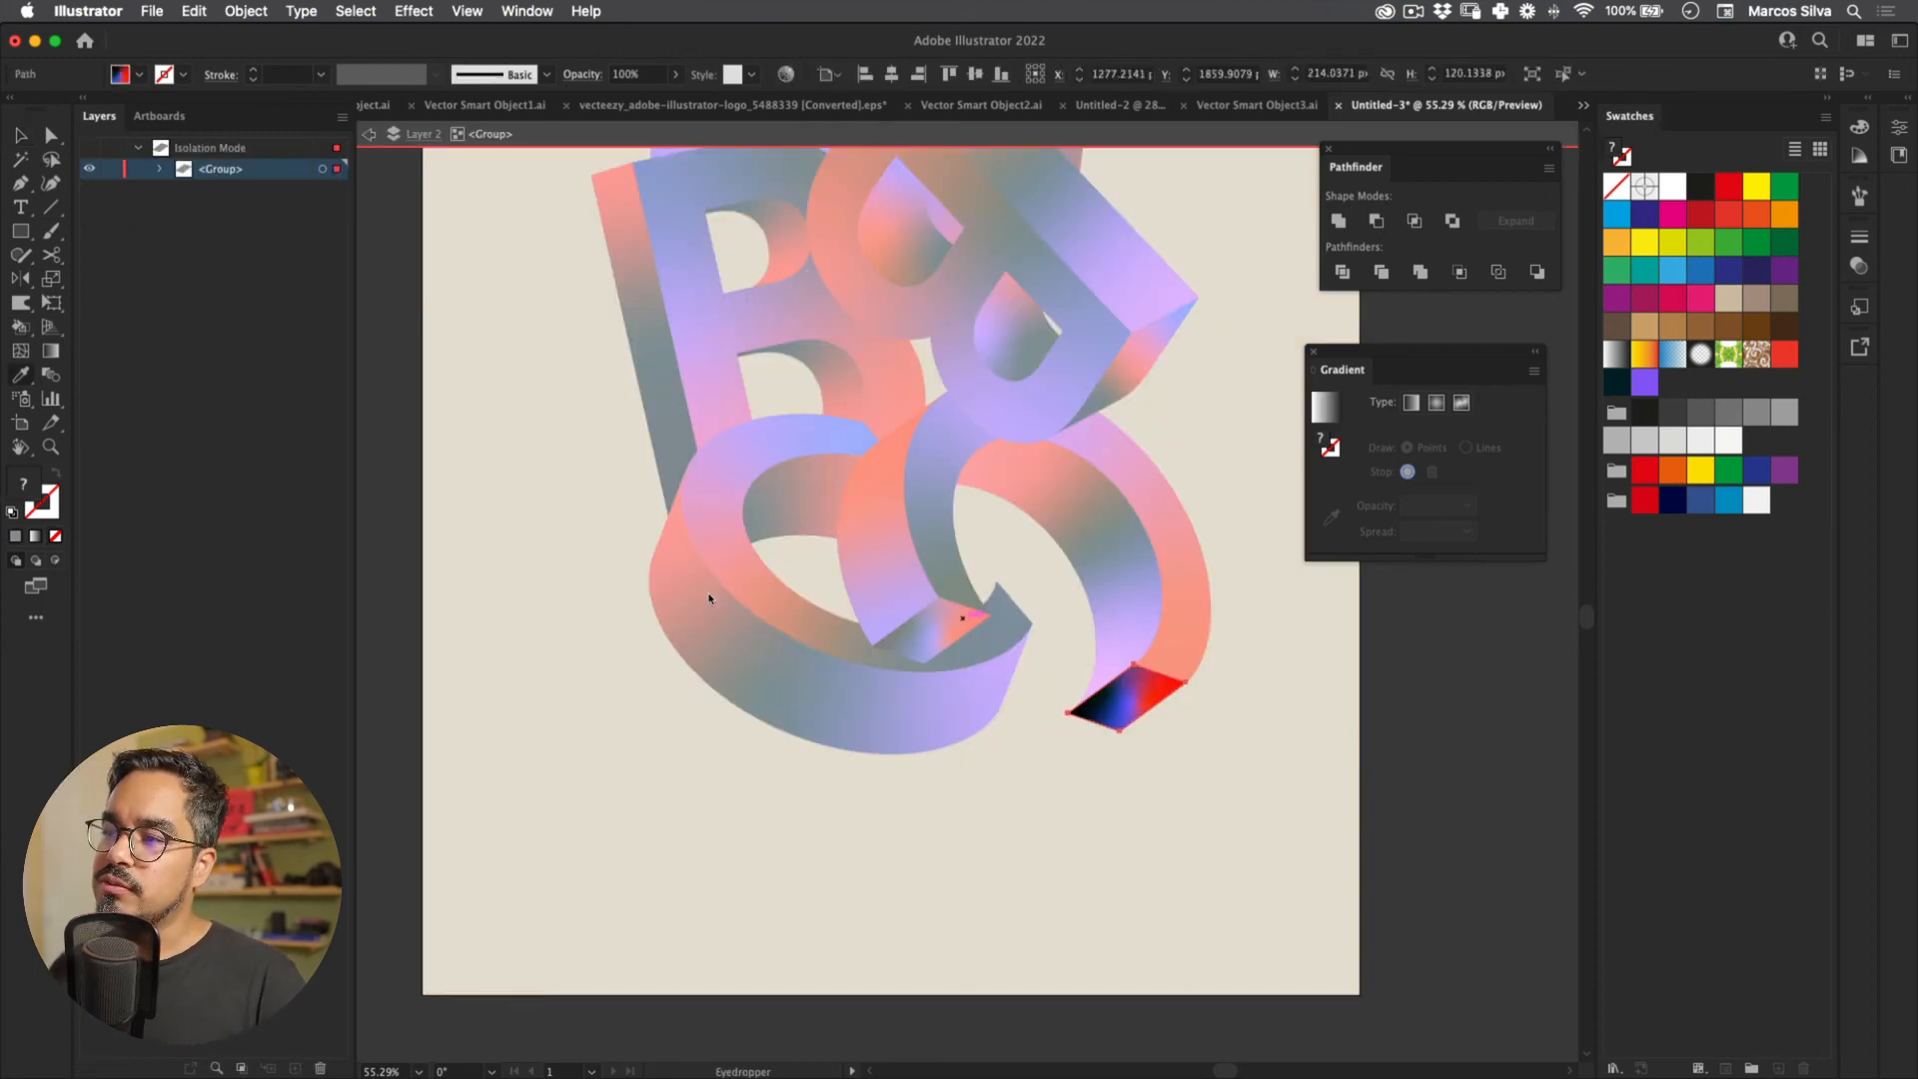
pyautogui.press('v')
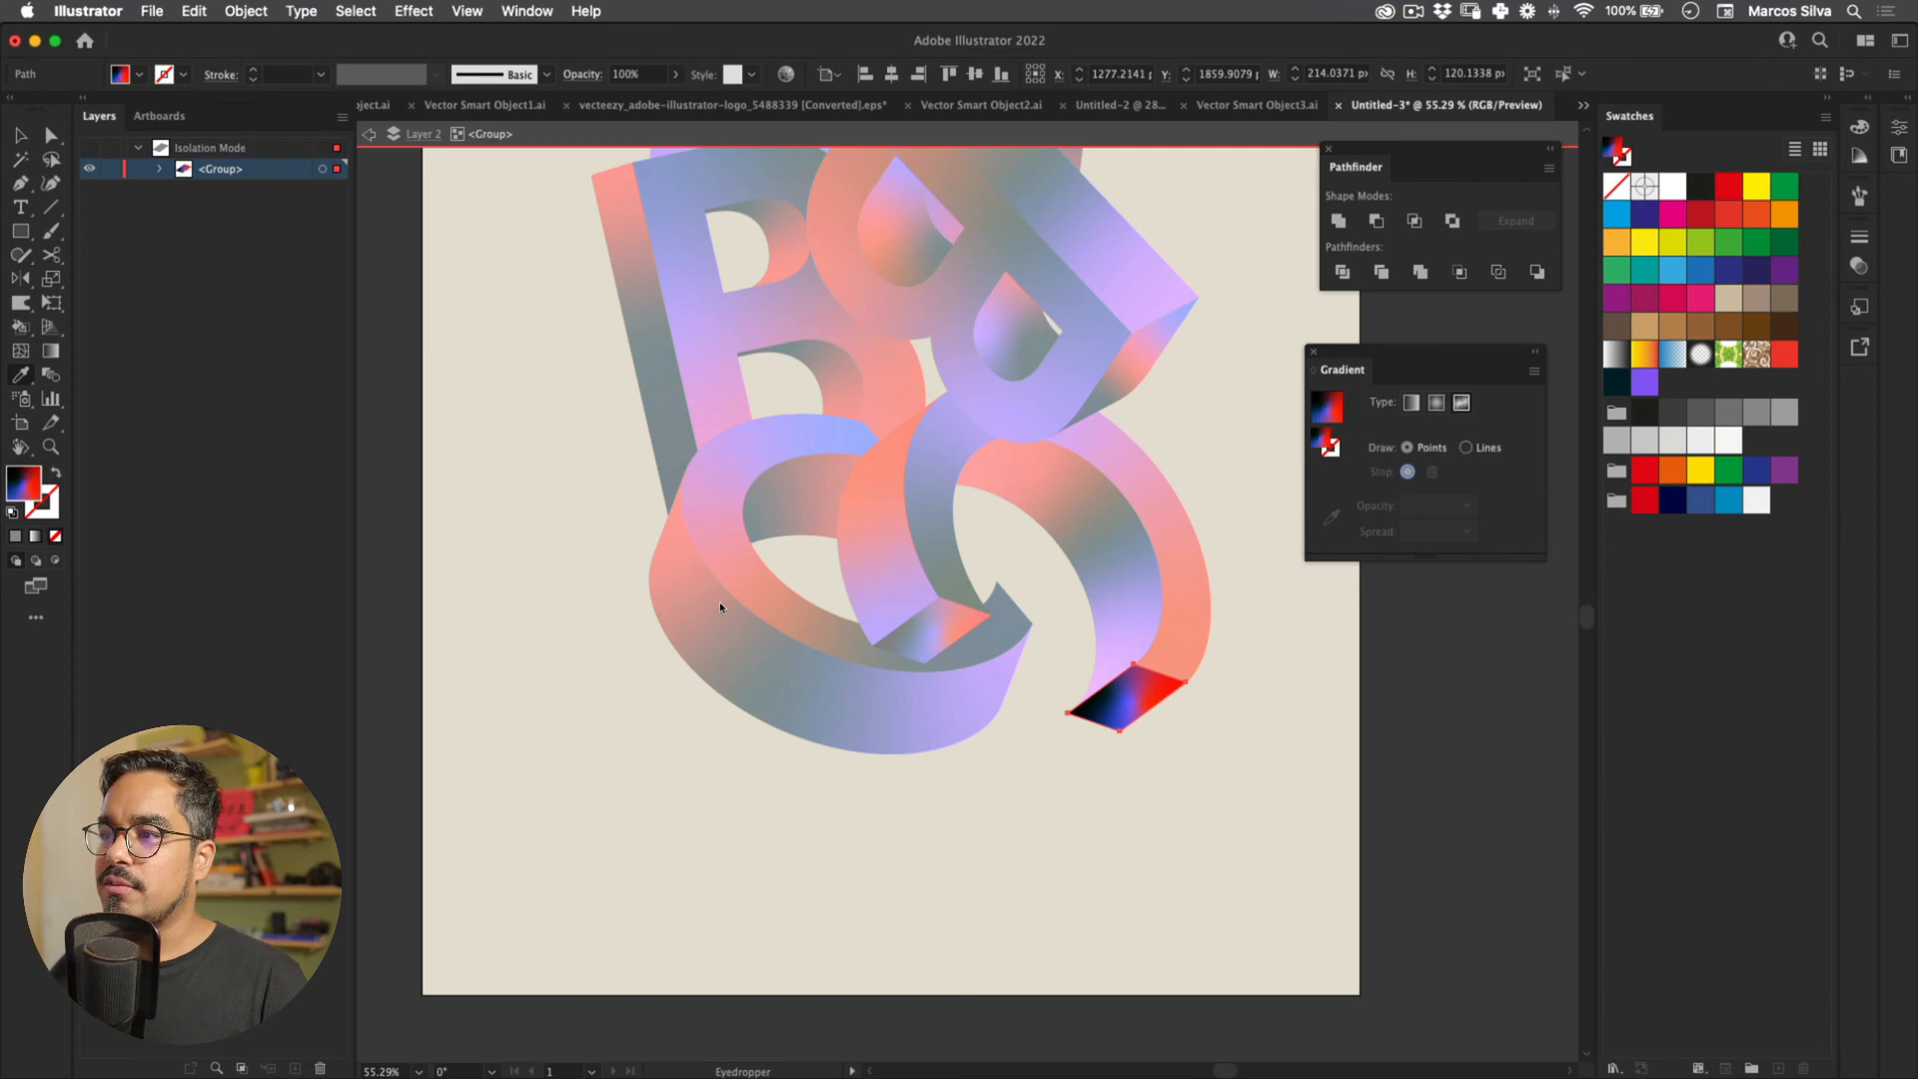
pyautogui.doubleClick(719, 603)
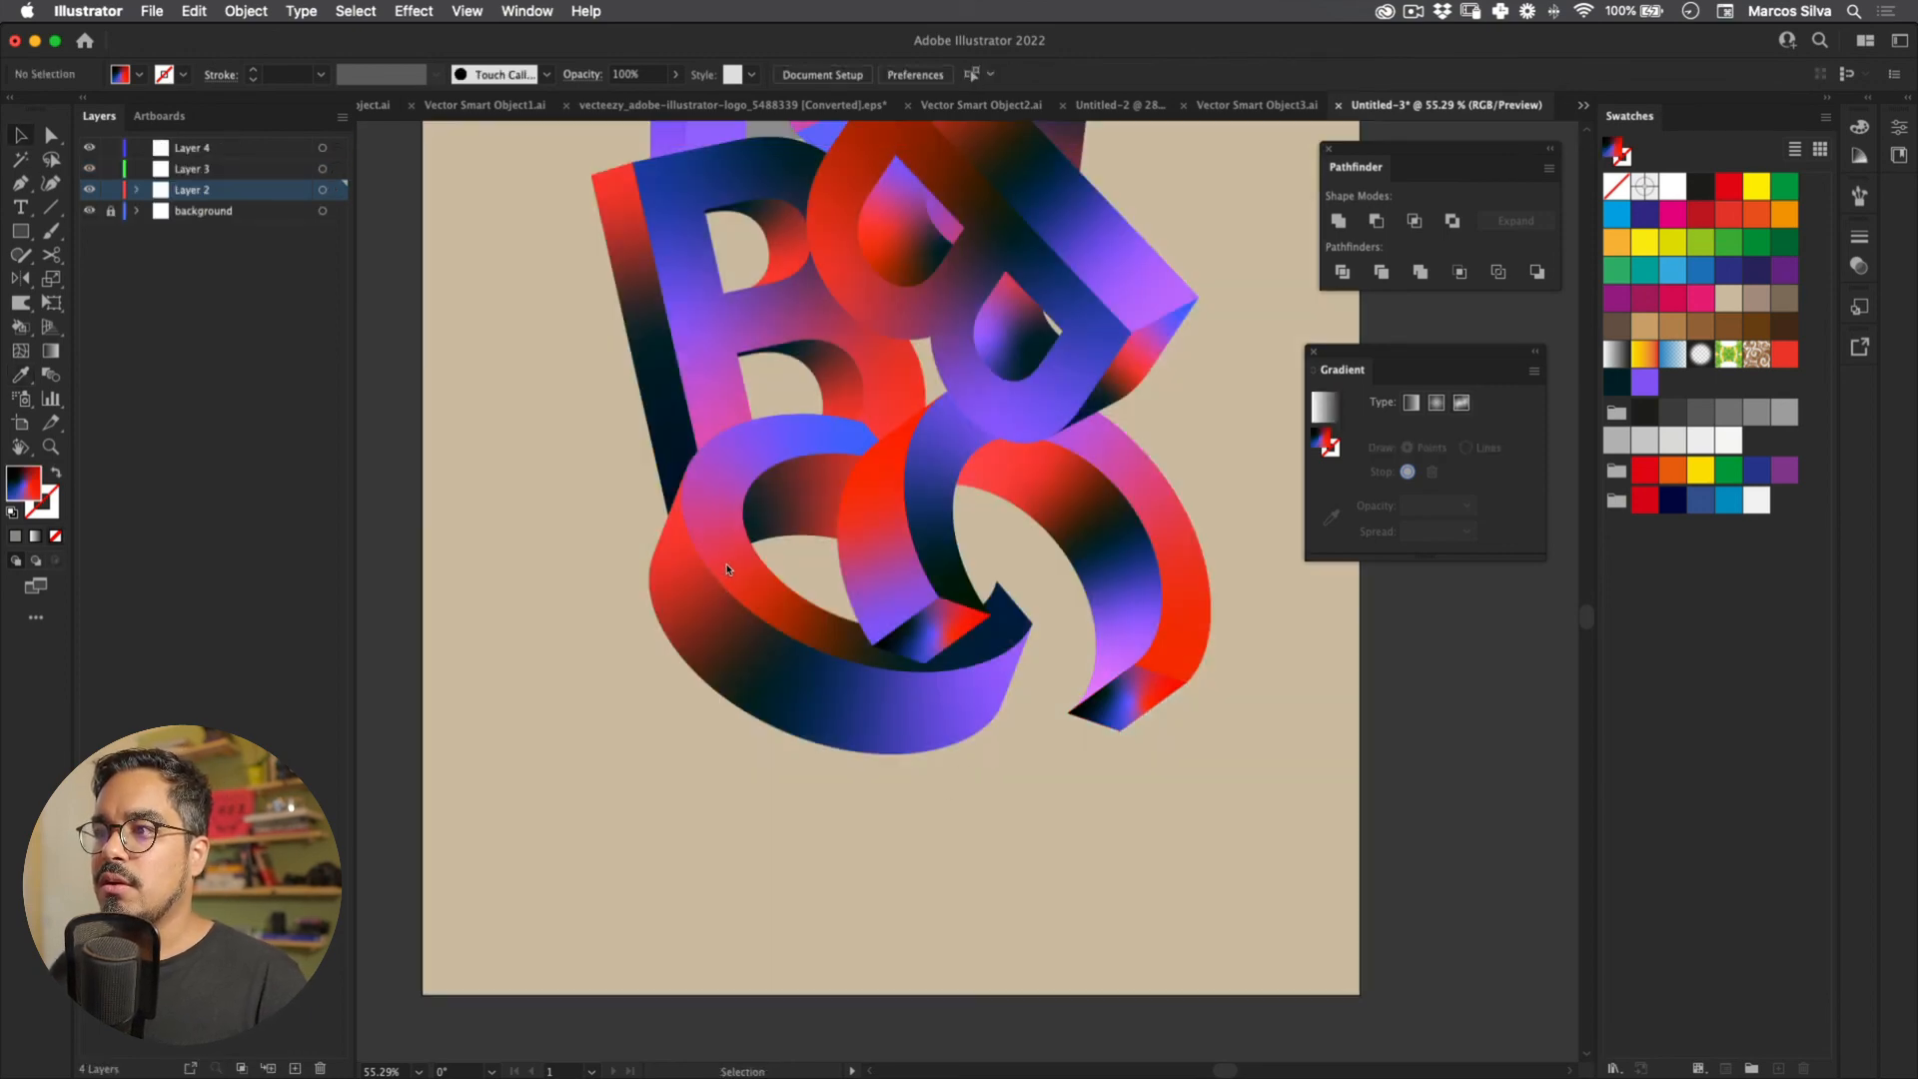
pyautogui.press('super+s')
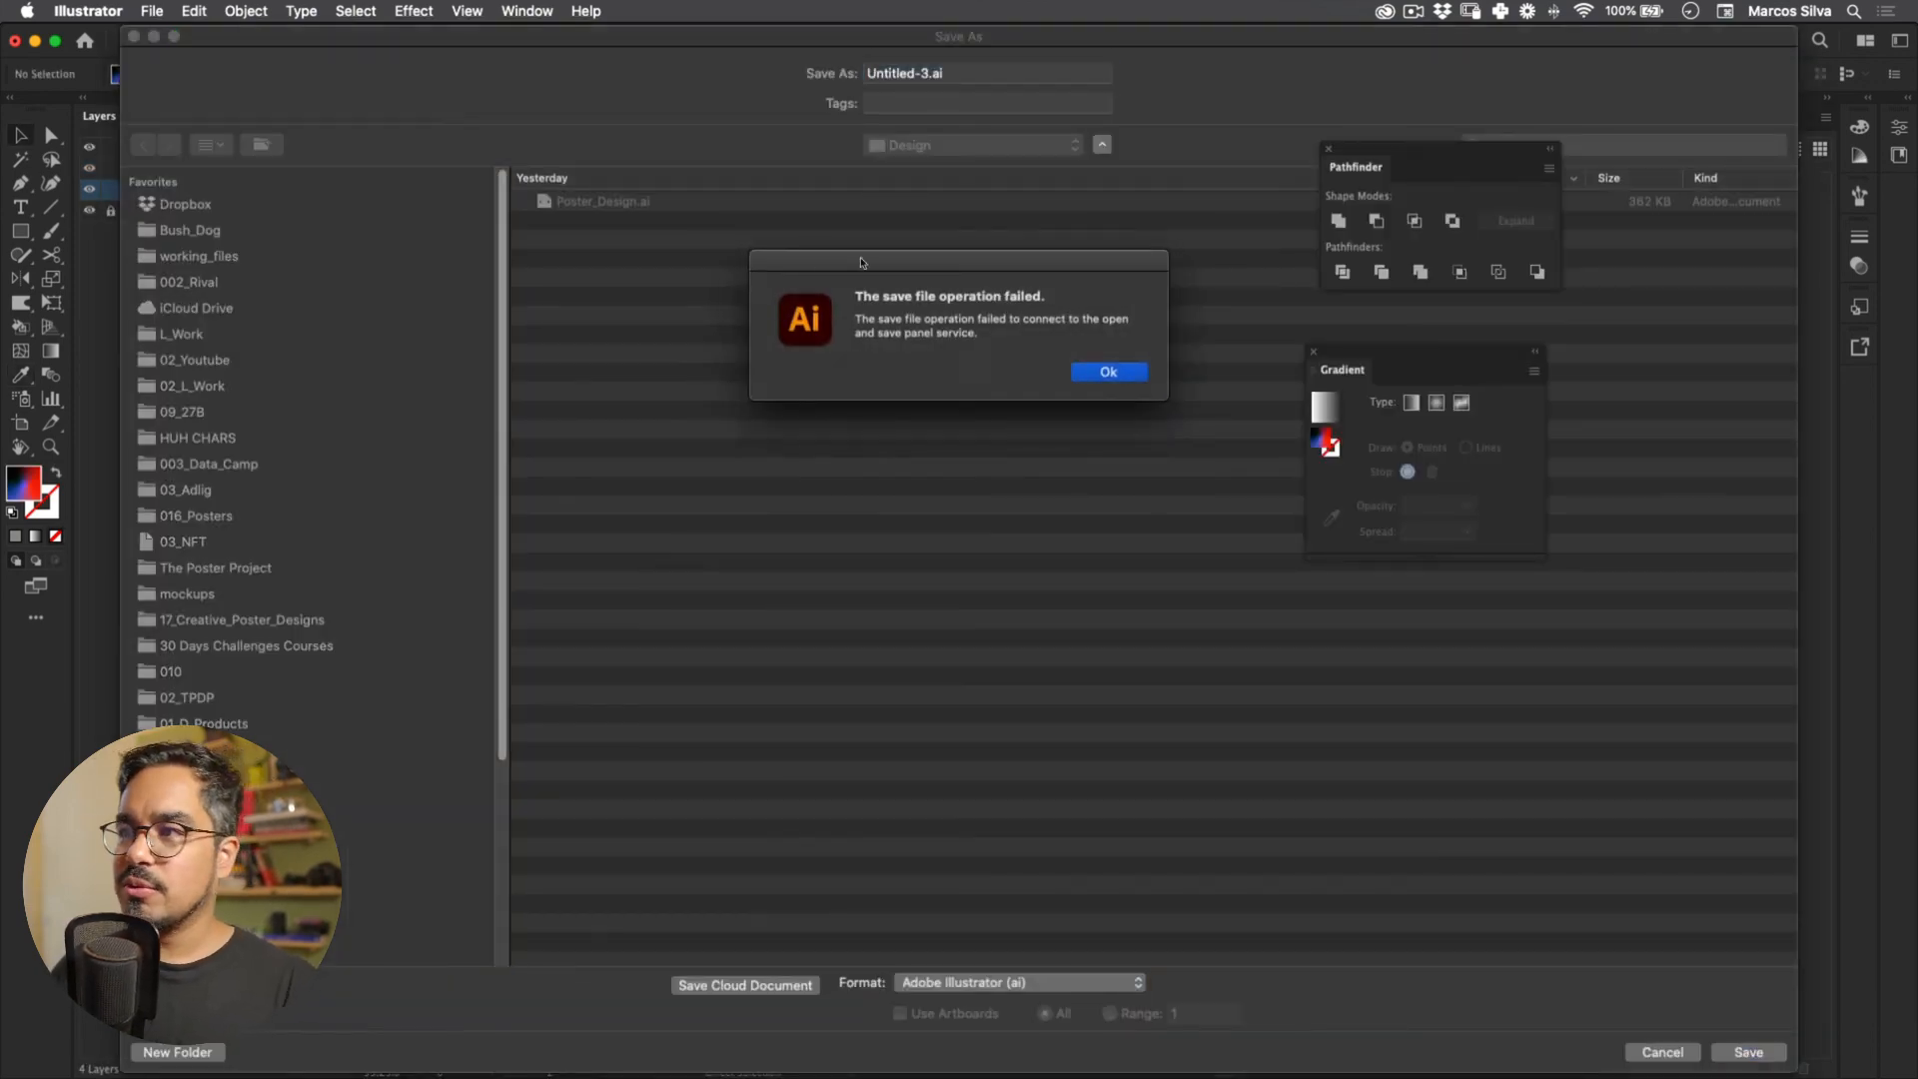
pyautogui.press('Return')
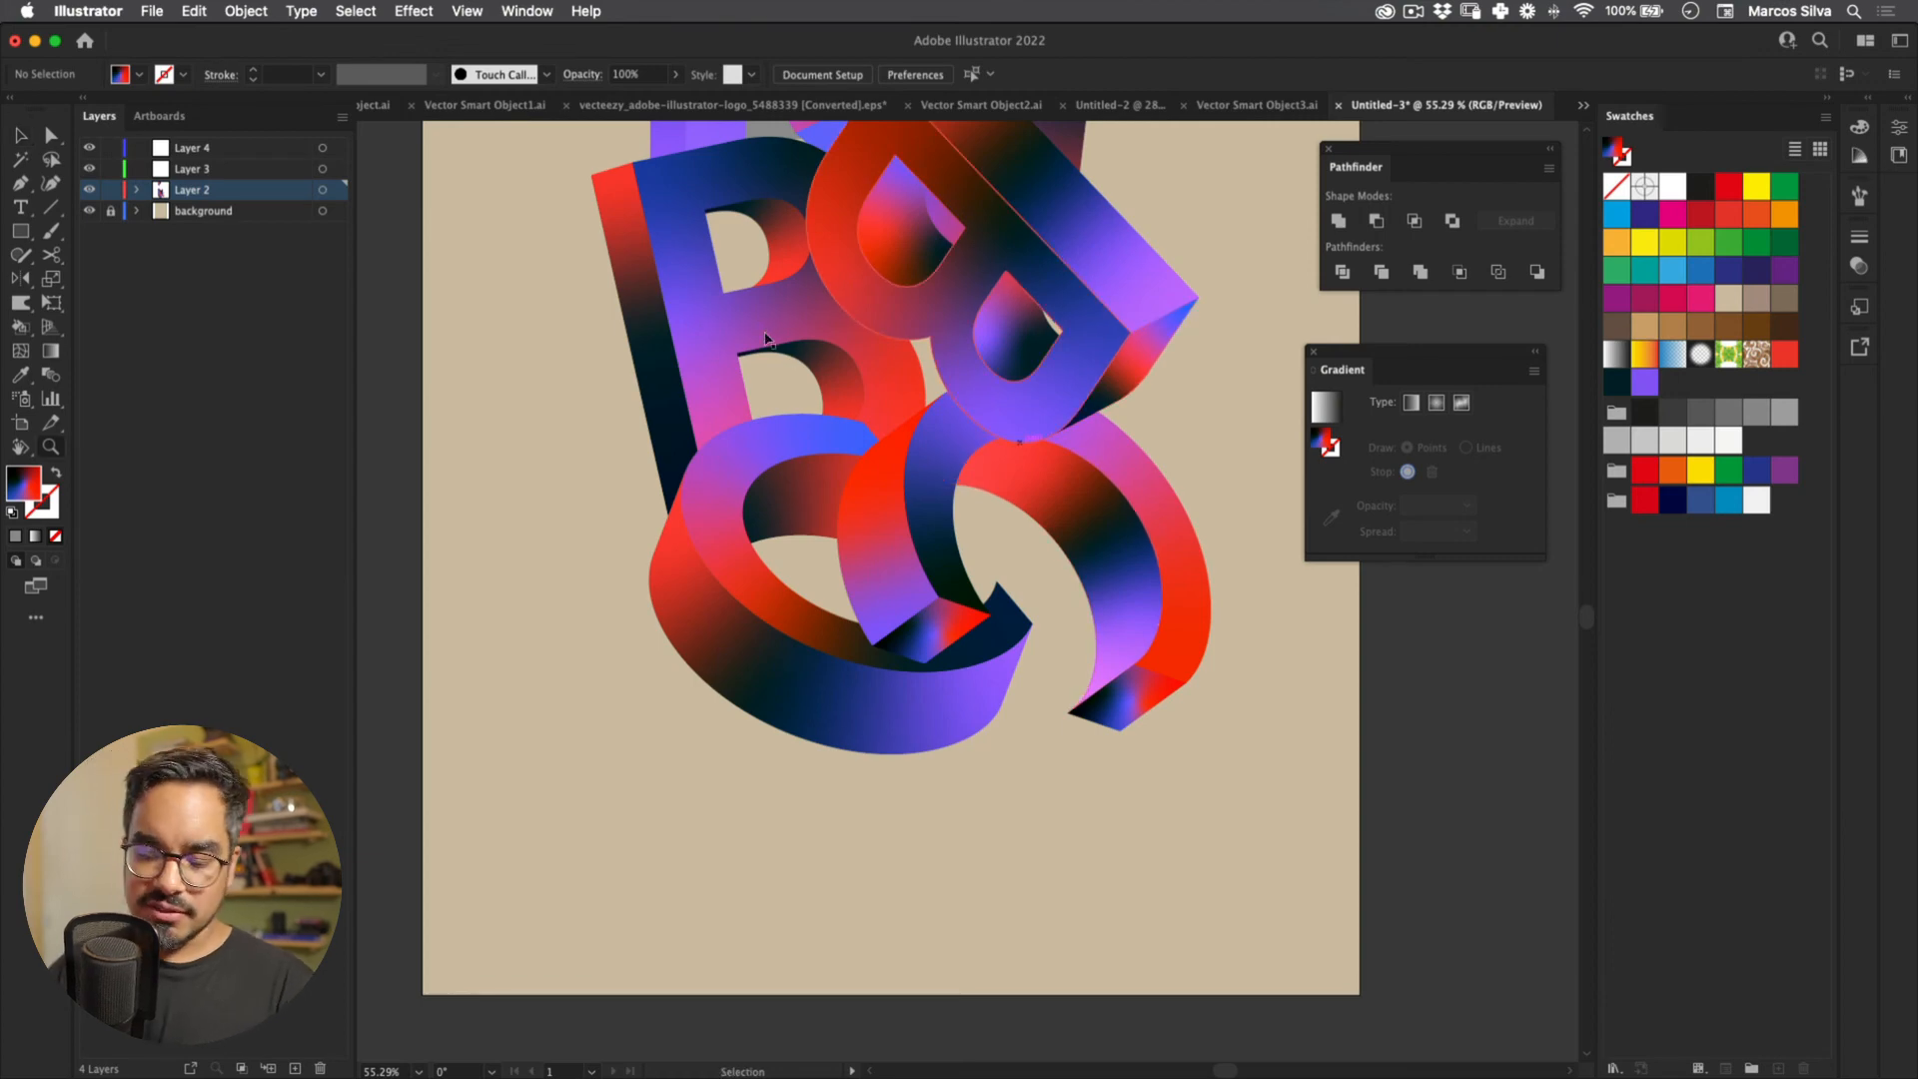
# Step: Zoom out and enlarge all the letter artwork proportionally about its centre with Free Transform
pyautogui.press('super+minus')
pyautogui.press('super+minus')
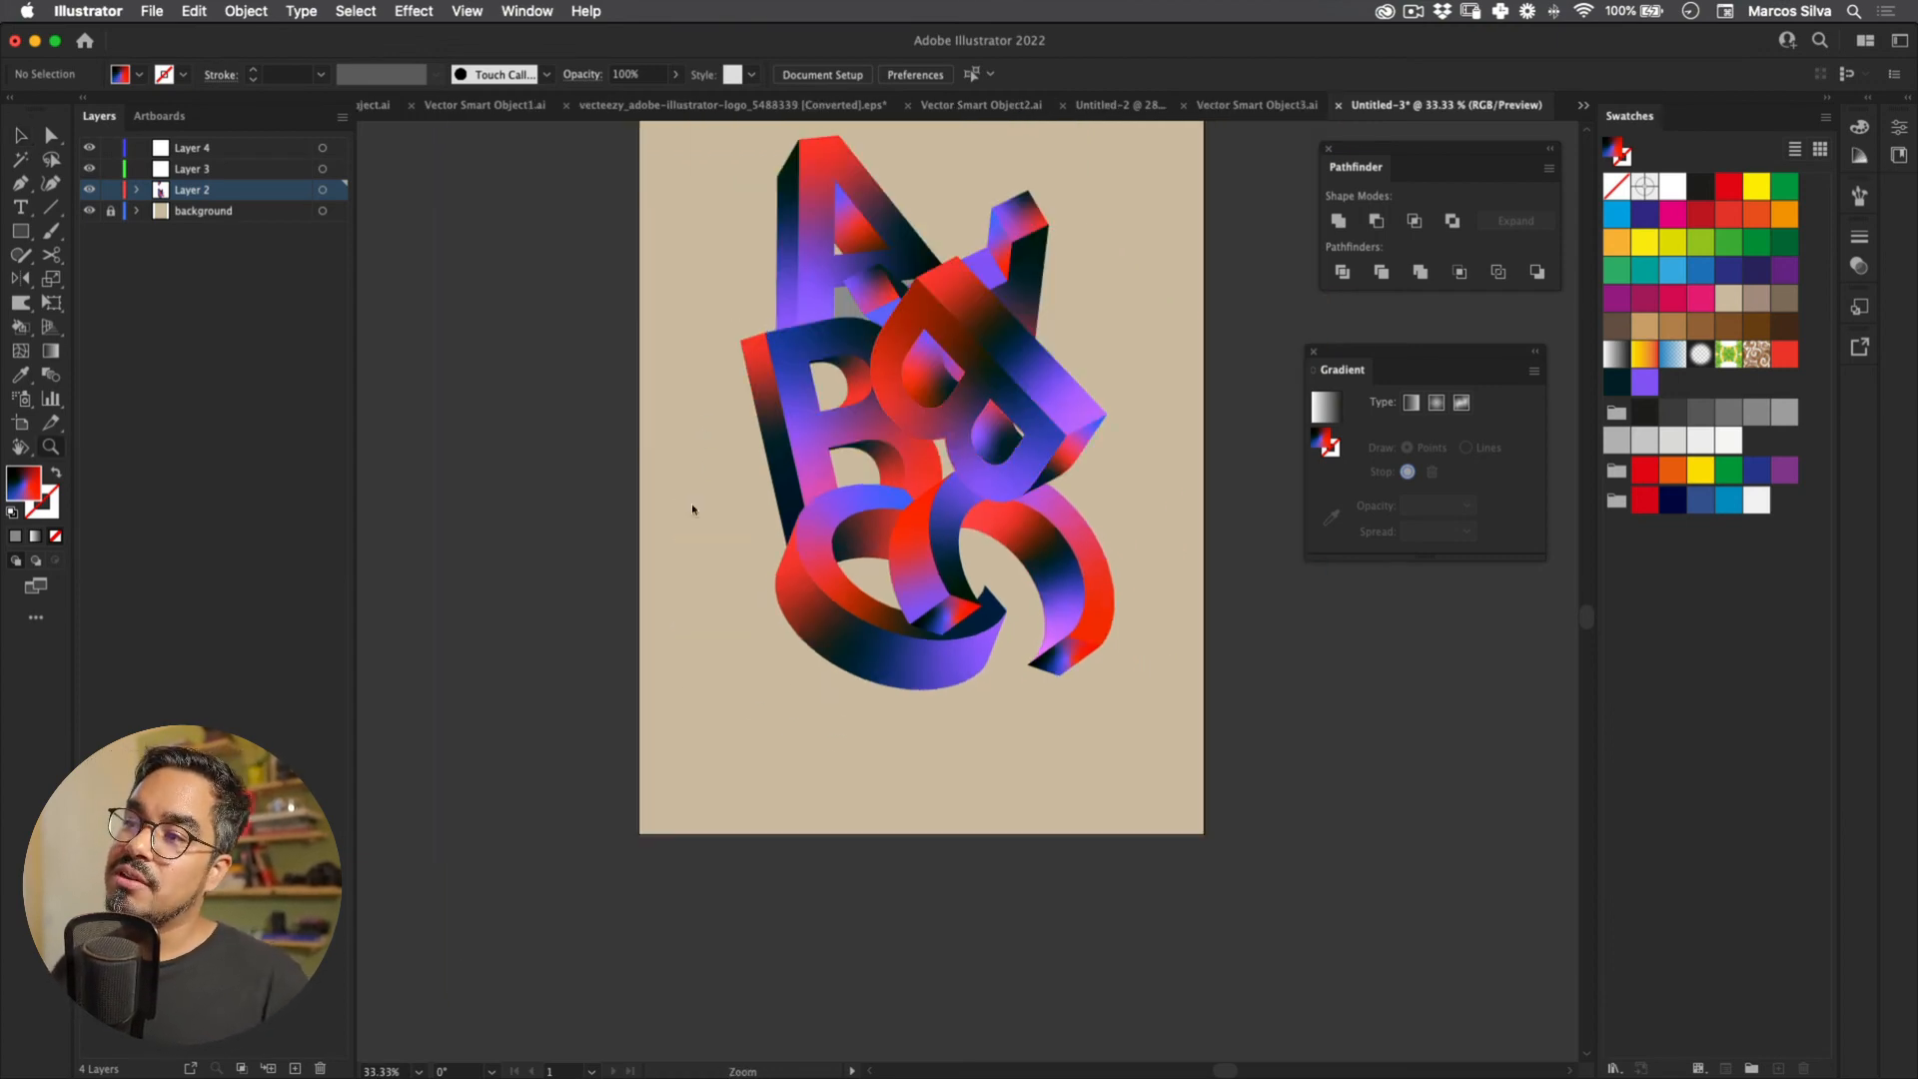
pyautogui.moveTo(743, 355); pyautogui.dragTo(708, 564)
pyautogui.press('v')
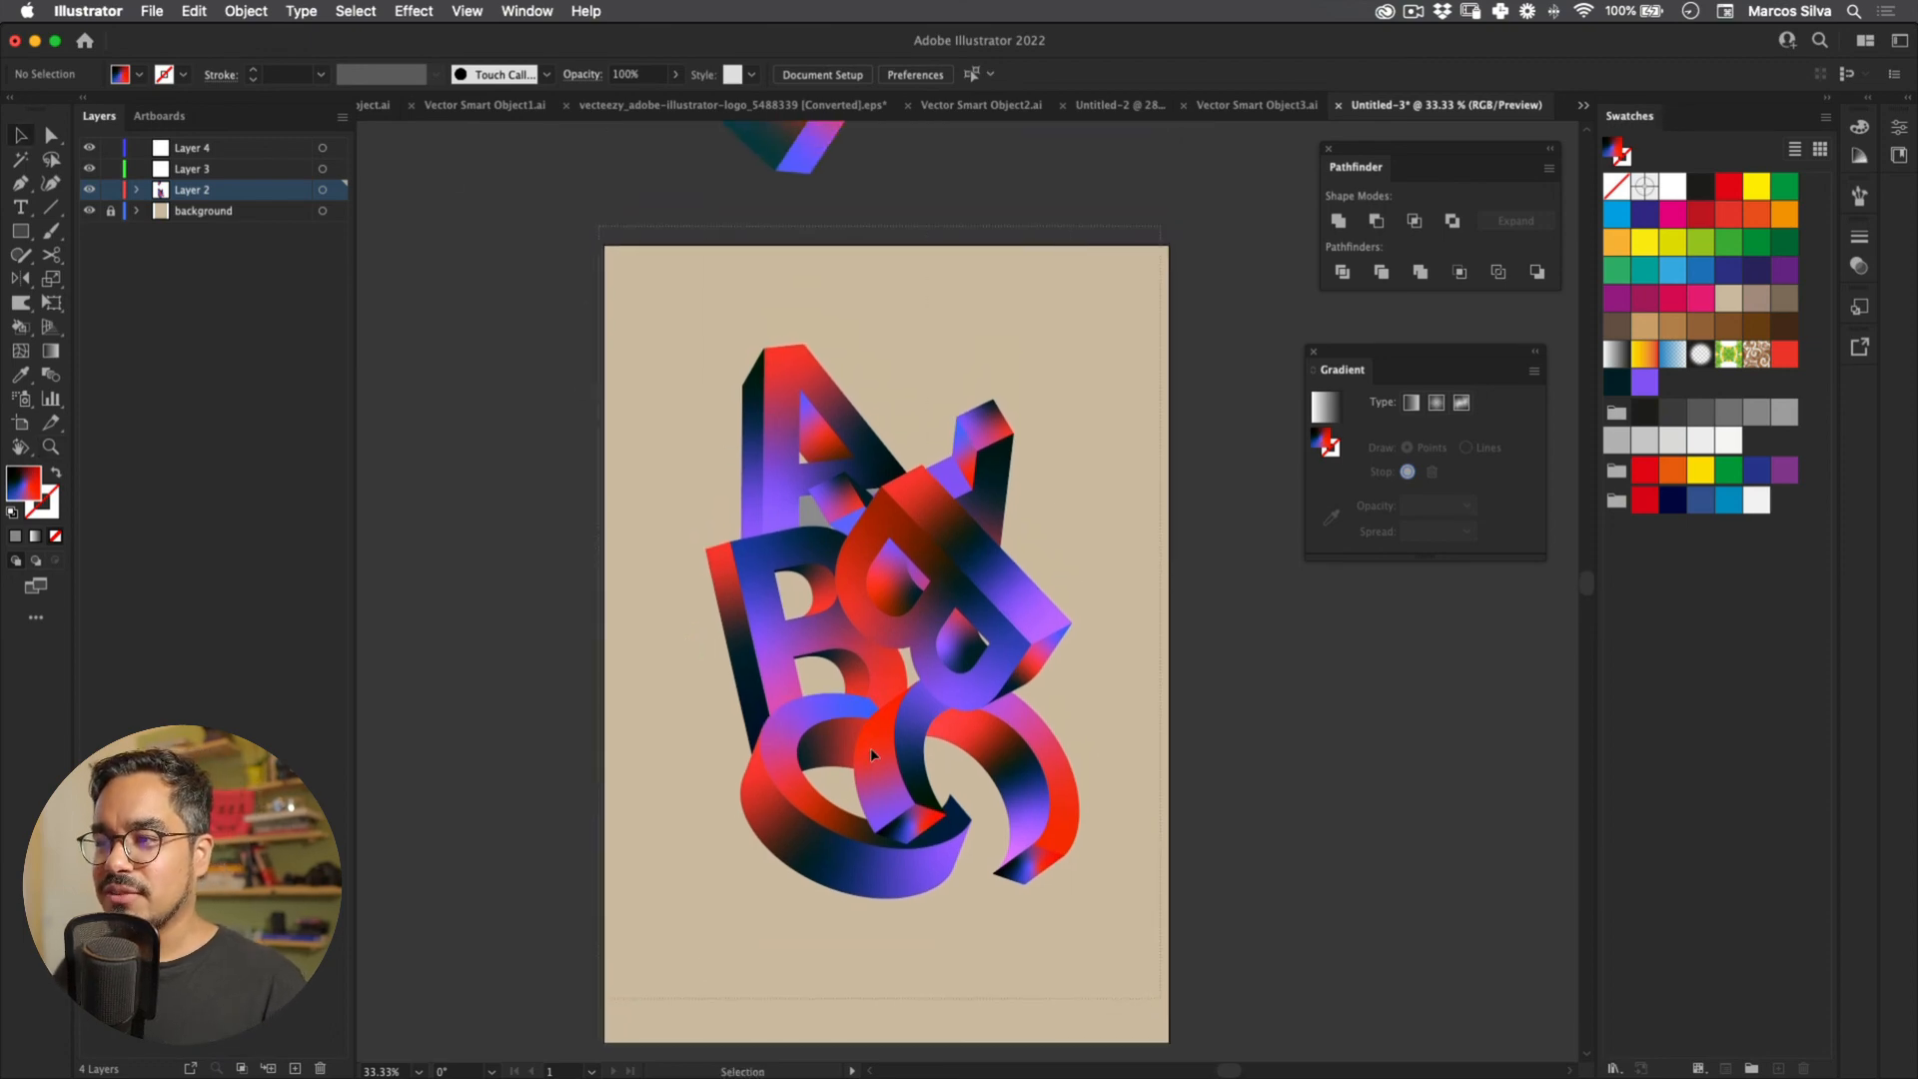
pyautogui.press('super+a')
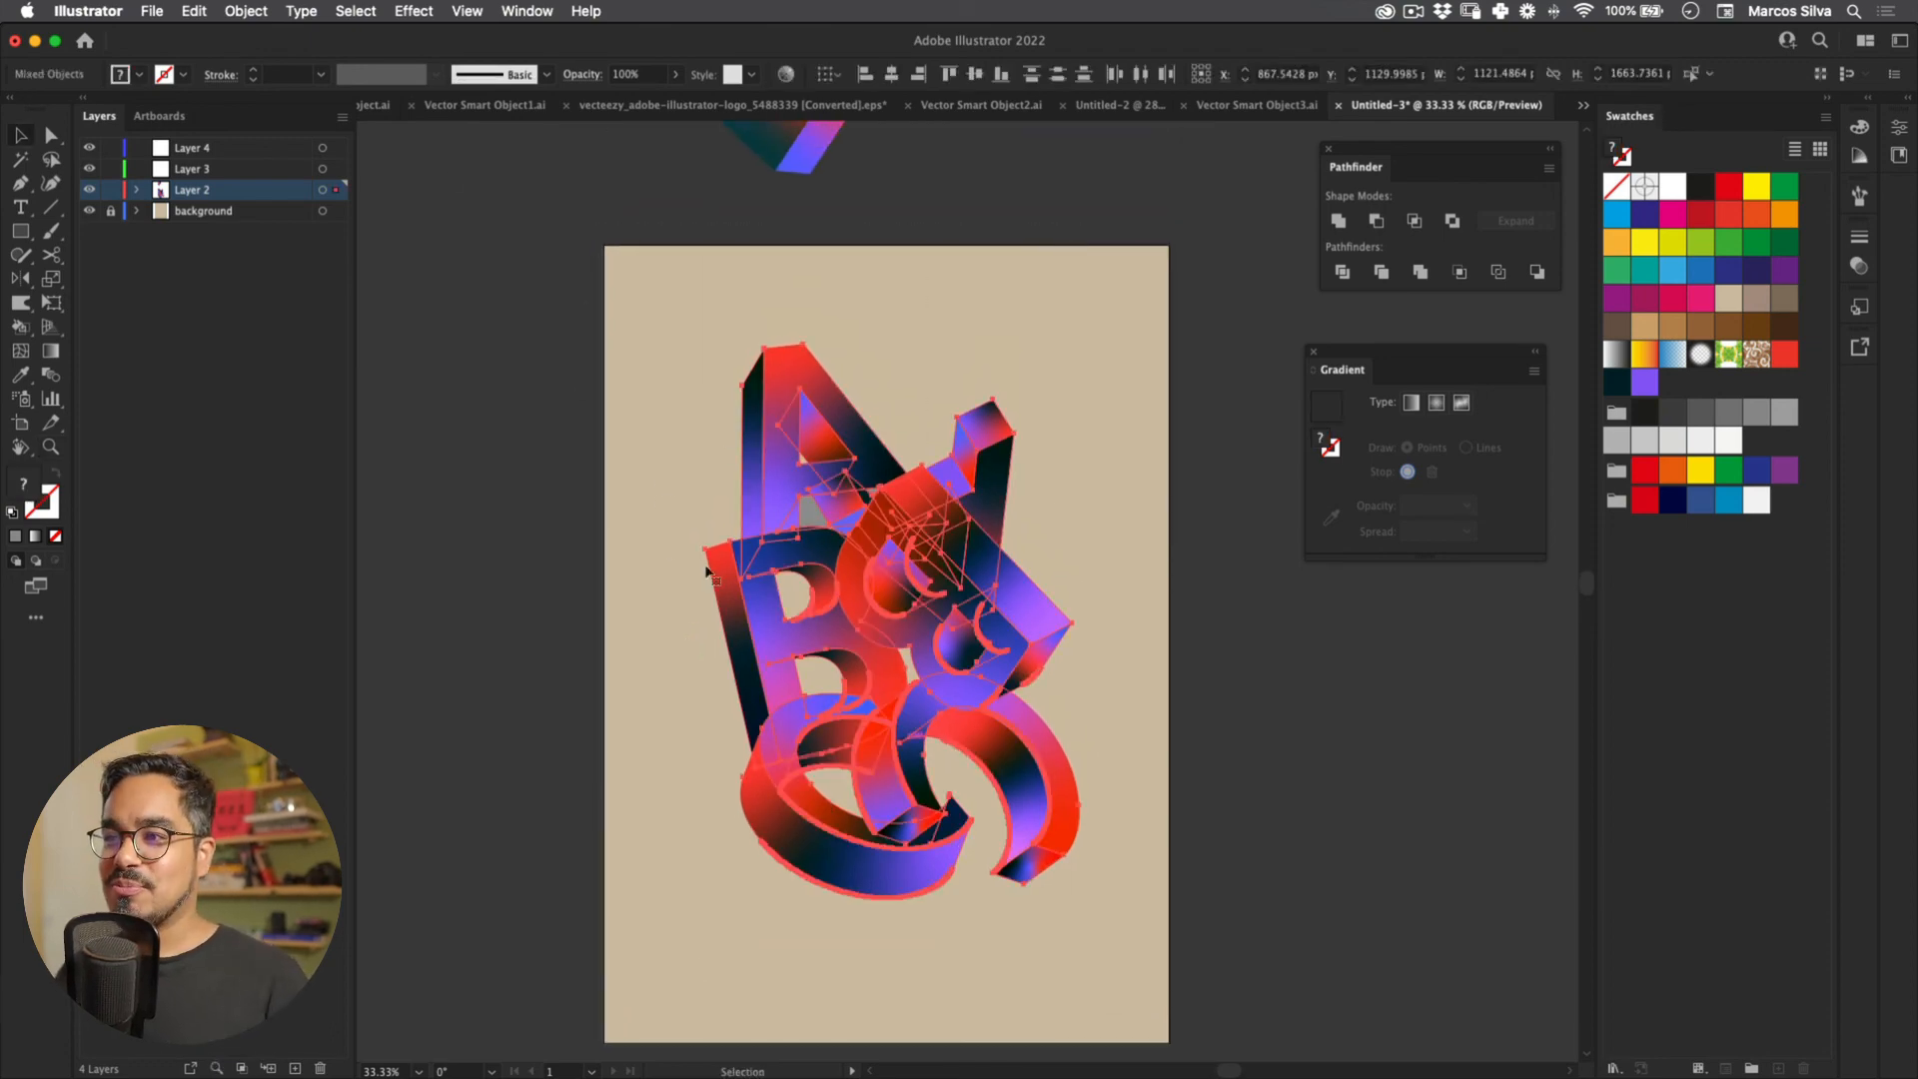
pyautogui.click(894, 210)
pyautogui.moveTo(800, 360)
pyautogui.mouseDown()
pyautogui.moveTo(813, 212)
pyautogui.moveTo(822, 331)
pyautogui.mouseUp()
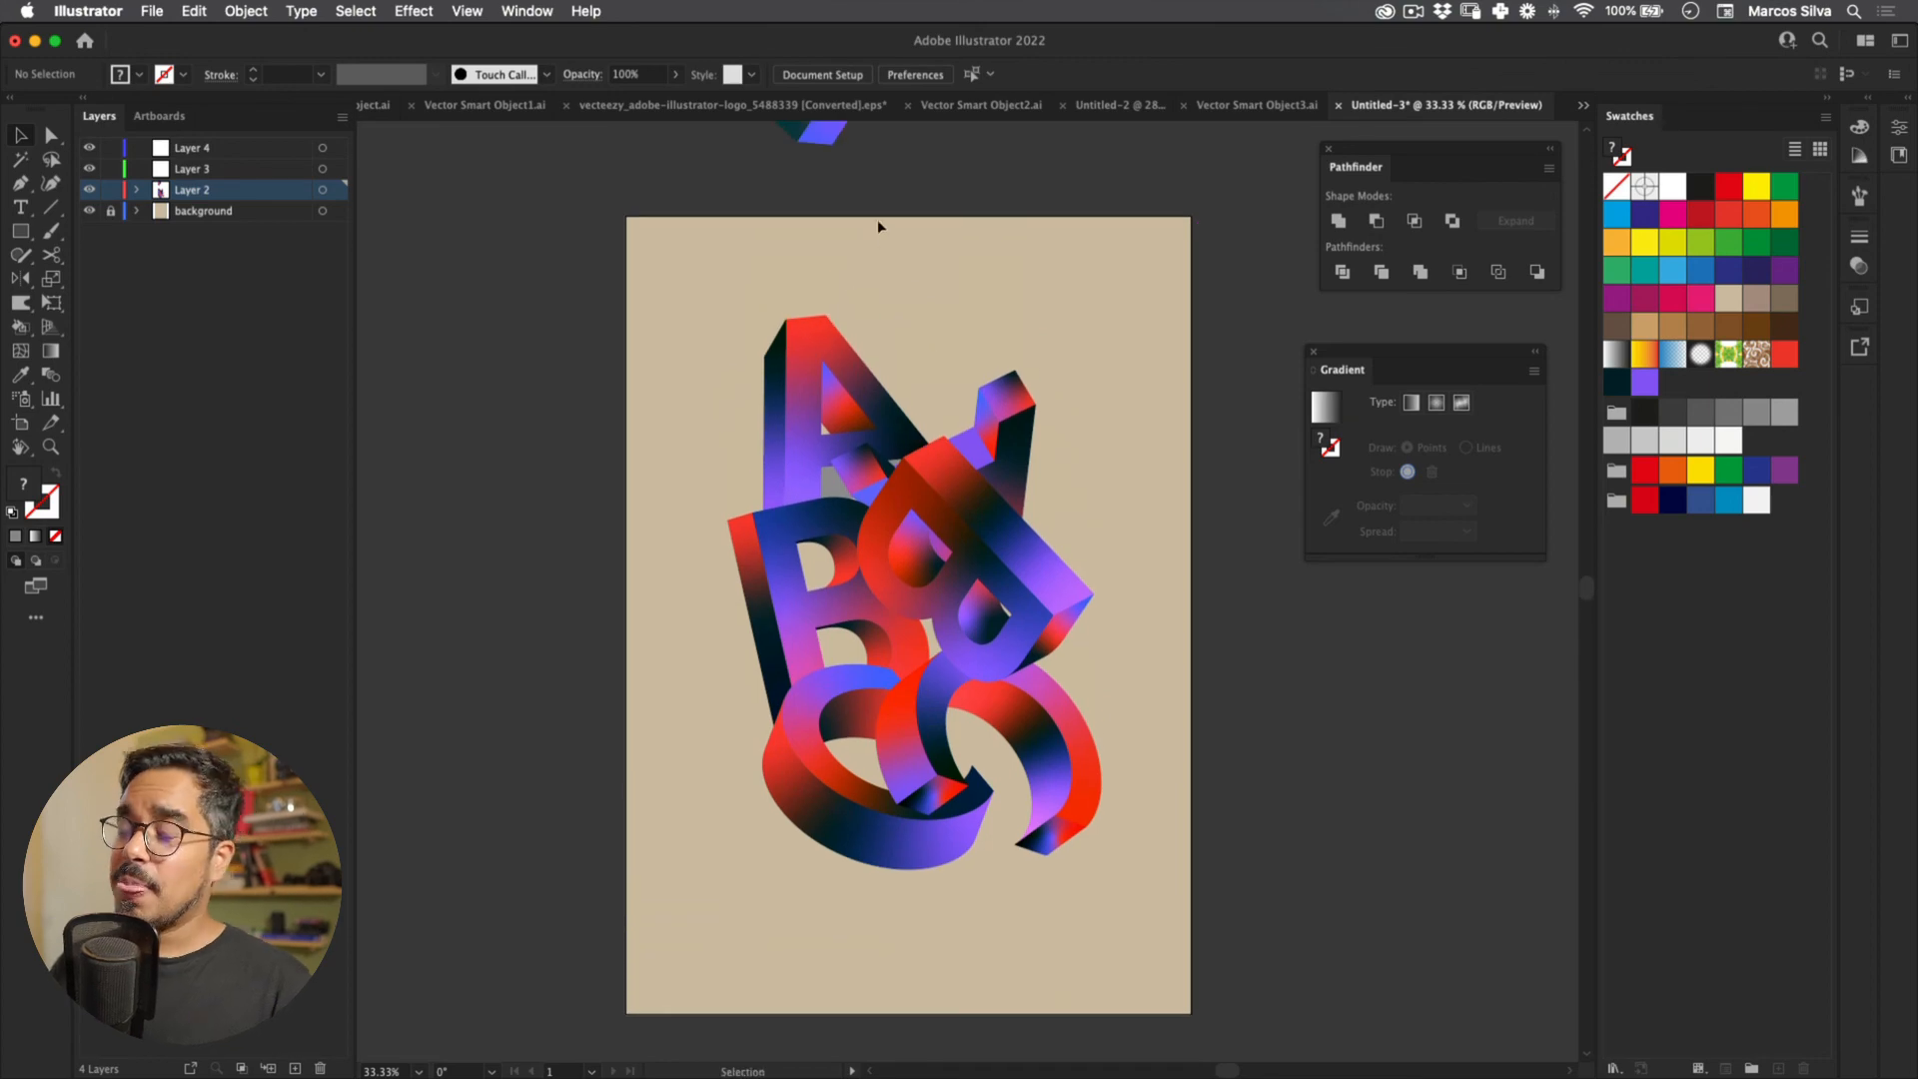
pyautogui.press('super+a')
pyautogui.press('e')
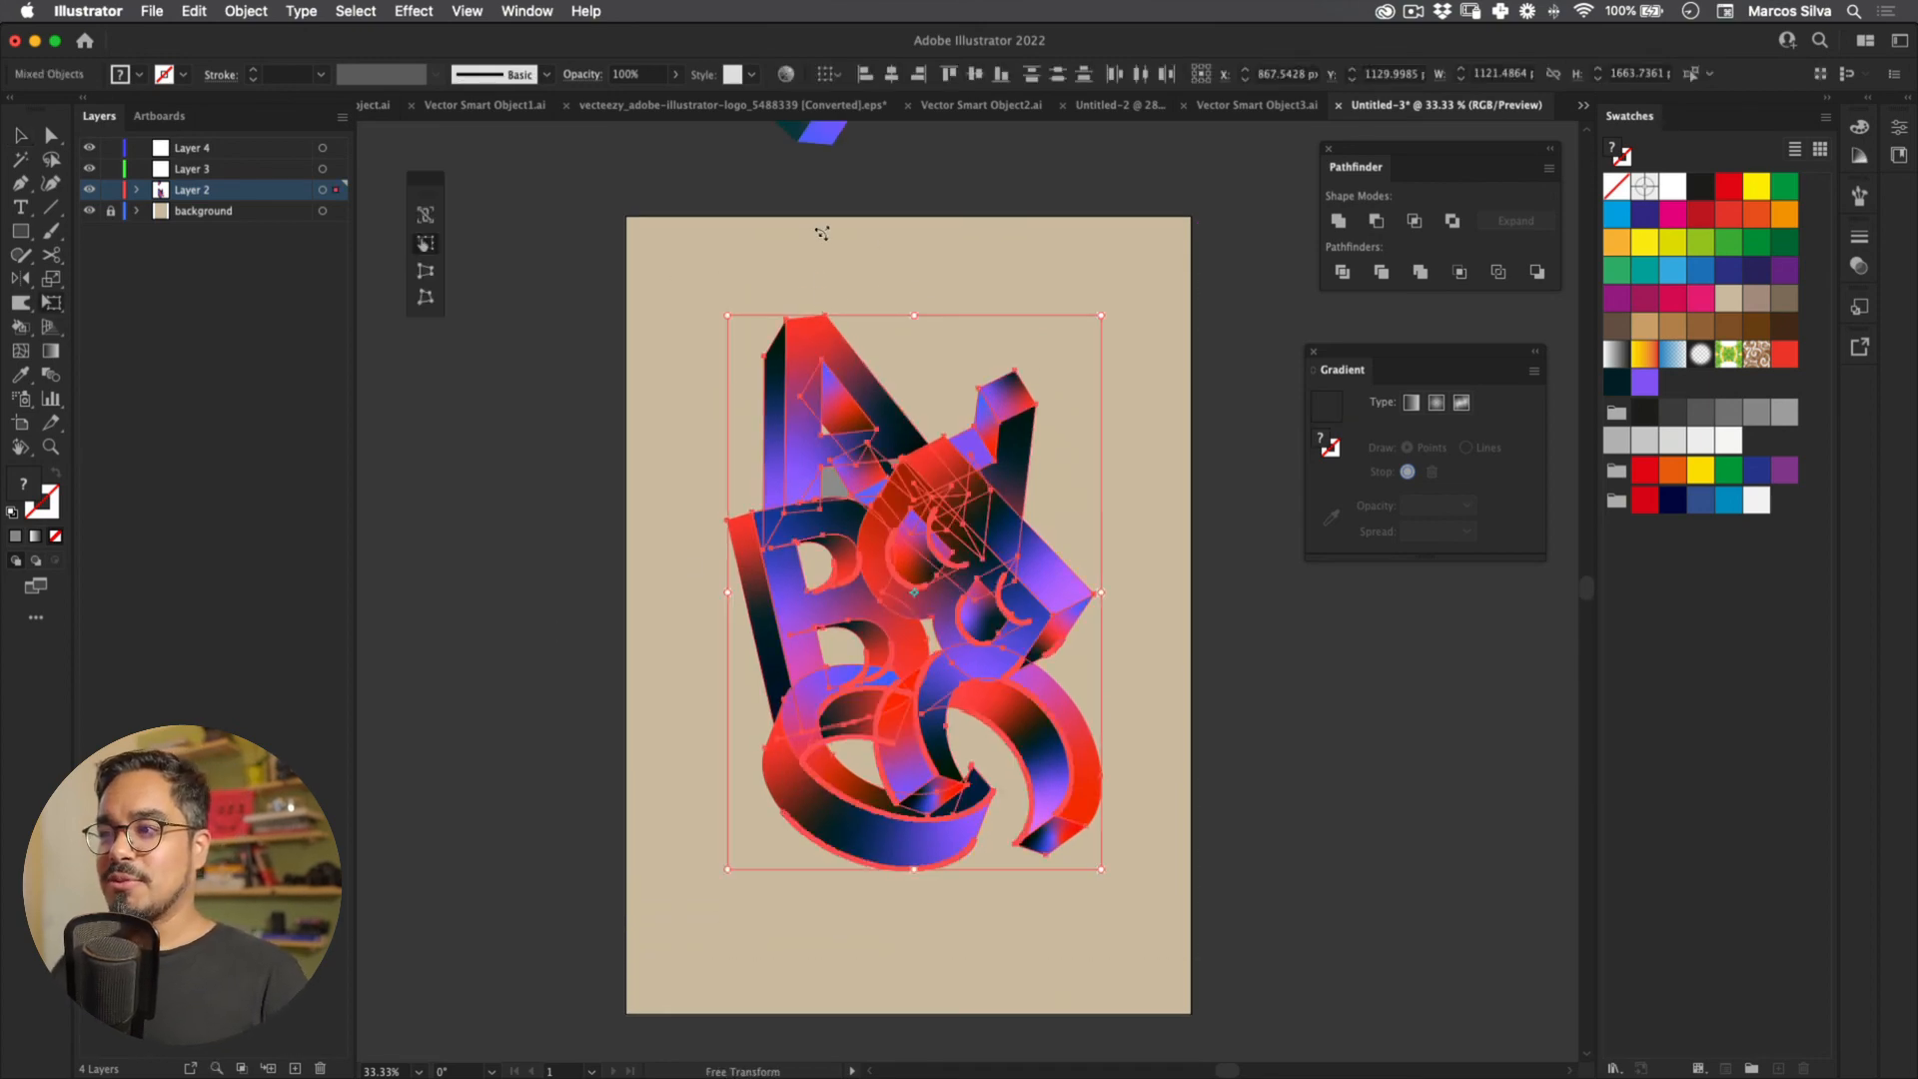
pyautogui.moveTo(827, 239)
pyautogui.mouseDown()
pyautogui.moveTo(849, 223)
pyautogui.moveTo(829, 235)
pyautogui.mouseUp()
pyautogui.moveTo(1100, 315); pyautogui.dragTo(1122, 286)
pyautogui.press('v')
pyautogui.click(894, 128)
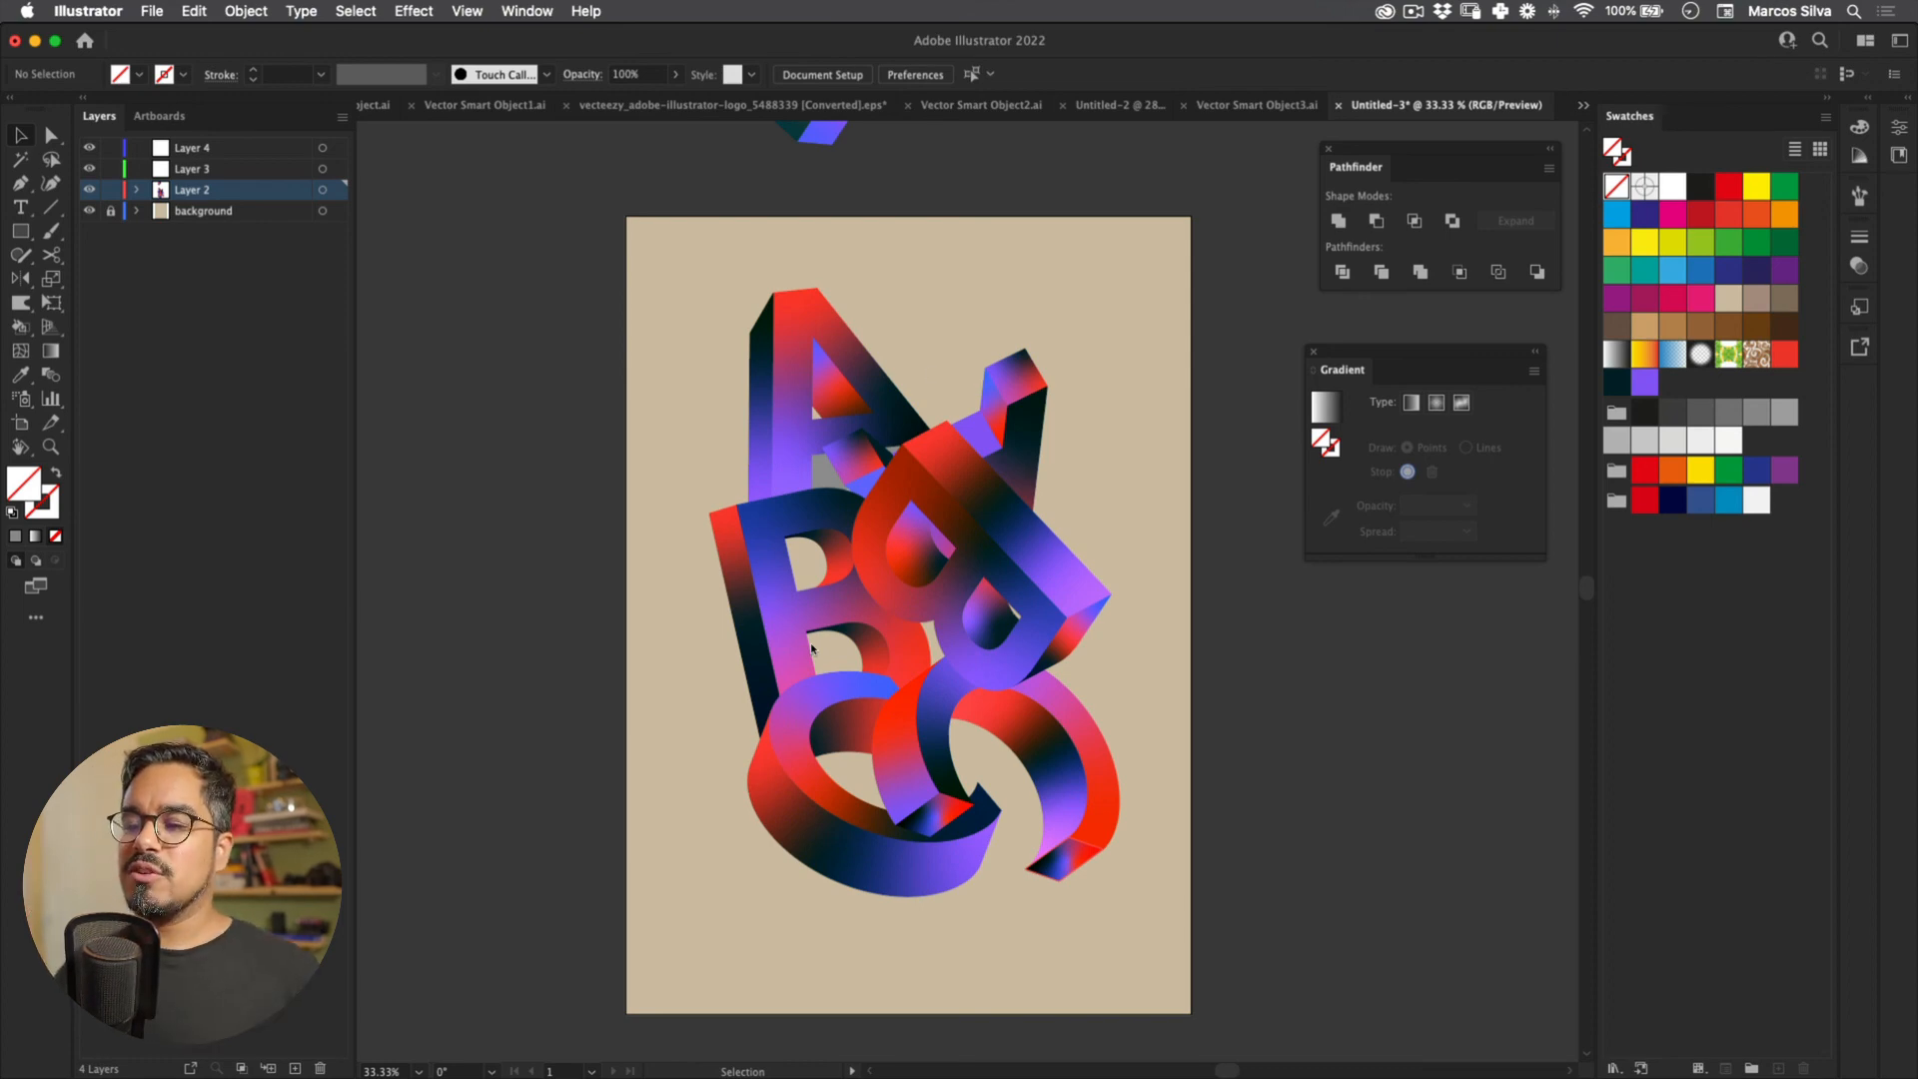
# Step: Draw a 1700 × 2400 px rectangle covering the whole artboard on Layer 3
pyautogui.press('super+a')
pyautogui.hscroll(2, 1203, 997)
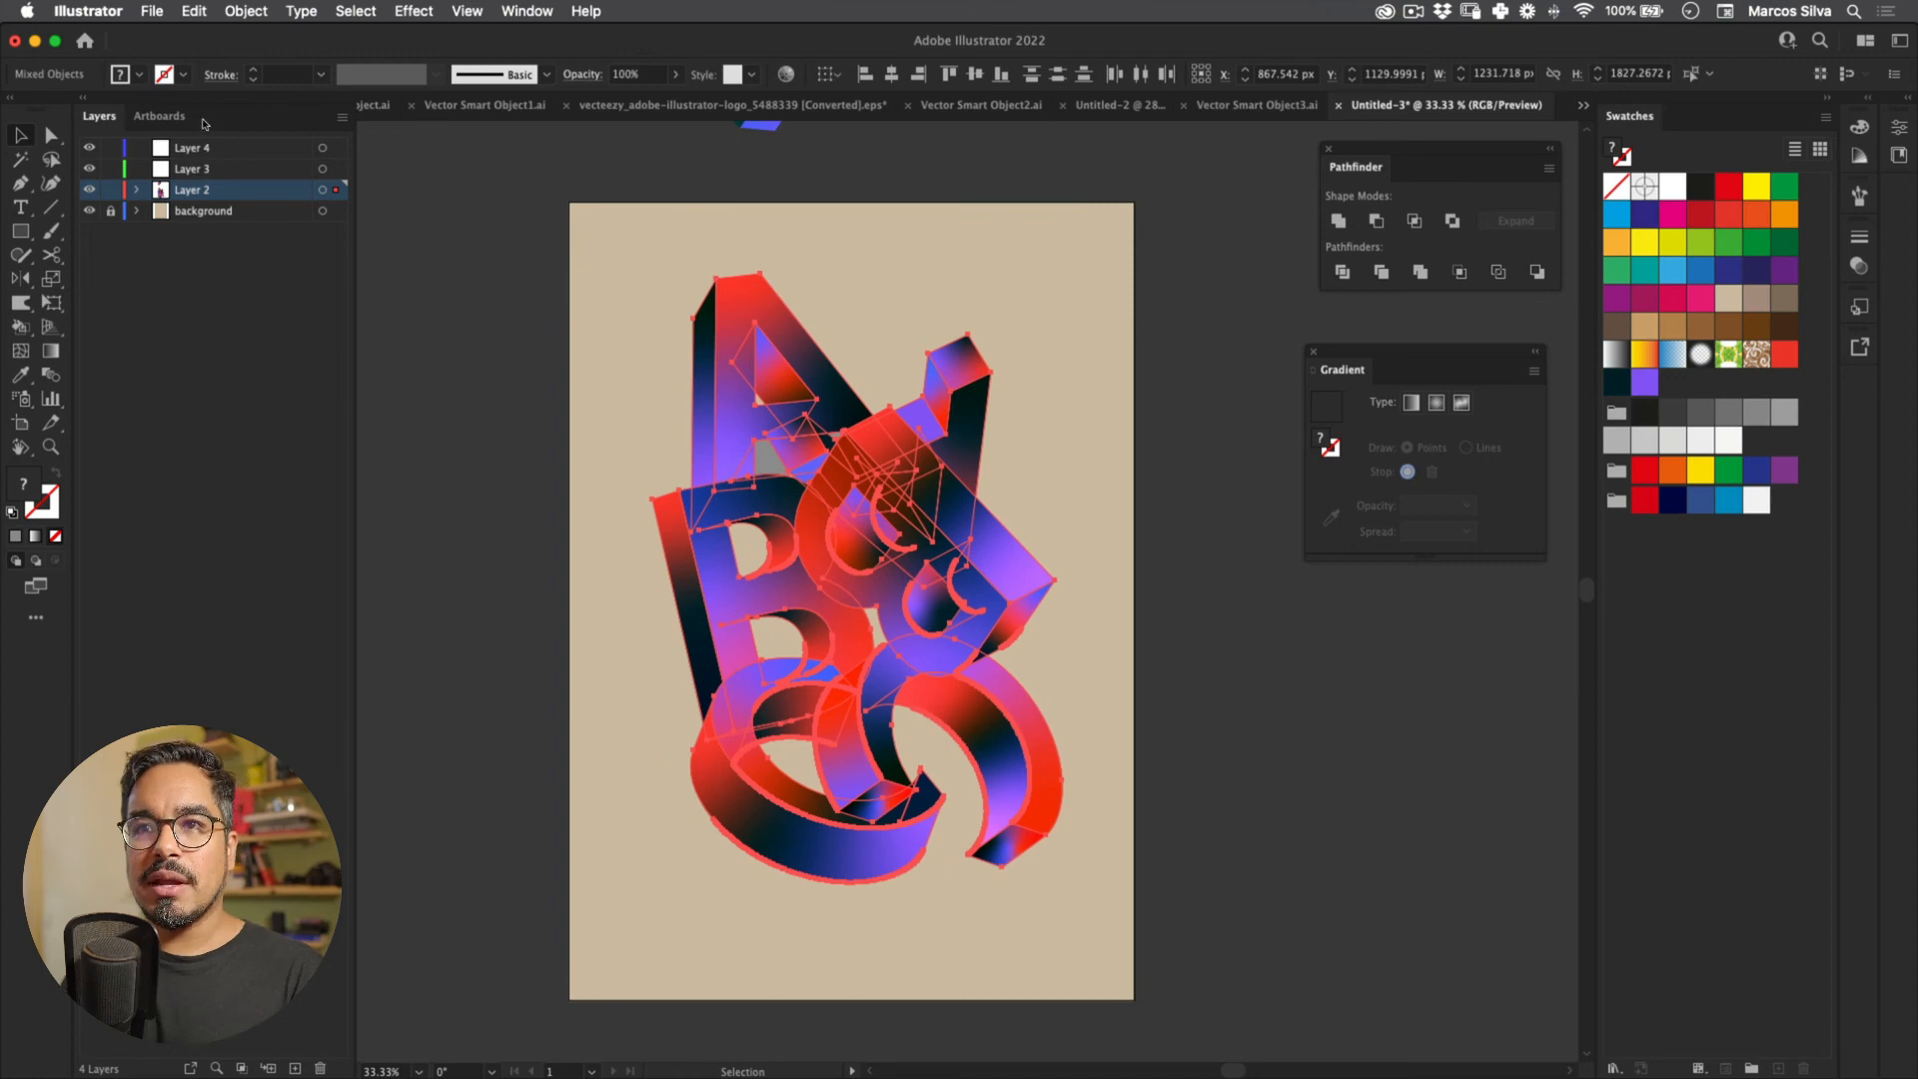
pyautogui.click(189, 169)
pyautogui.press('m')
pyautogui.moveTo(570, 202); pyautogui.dragTo(1135, 1000)
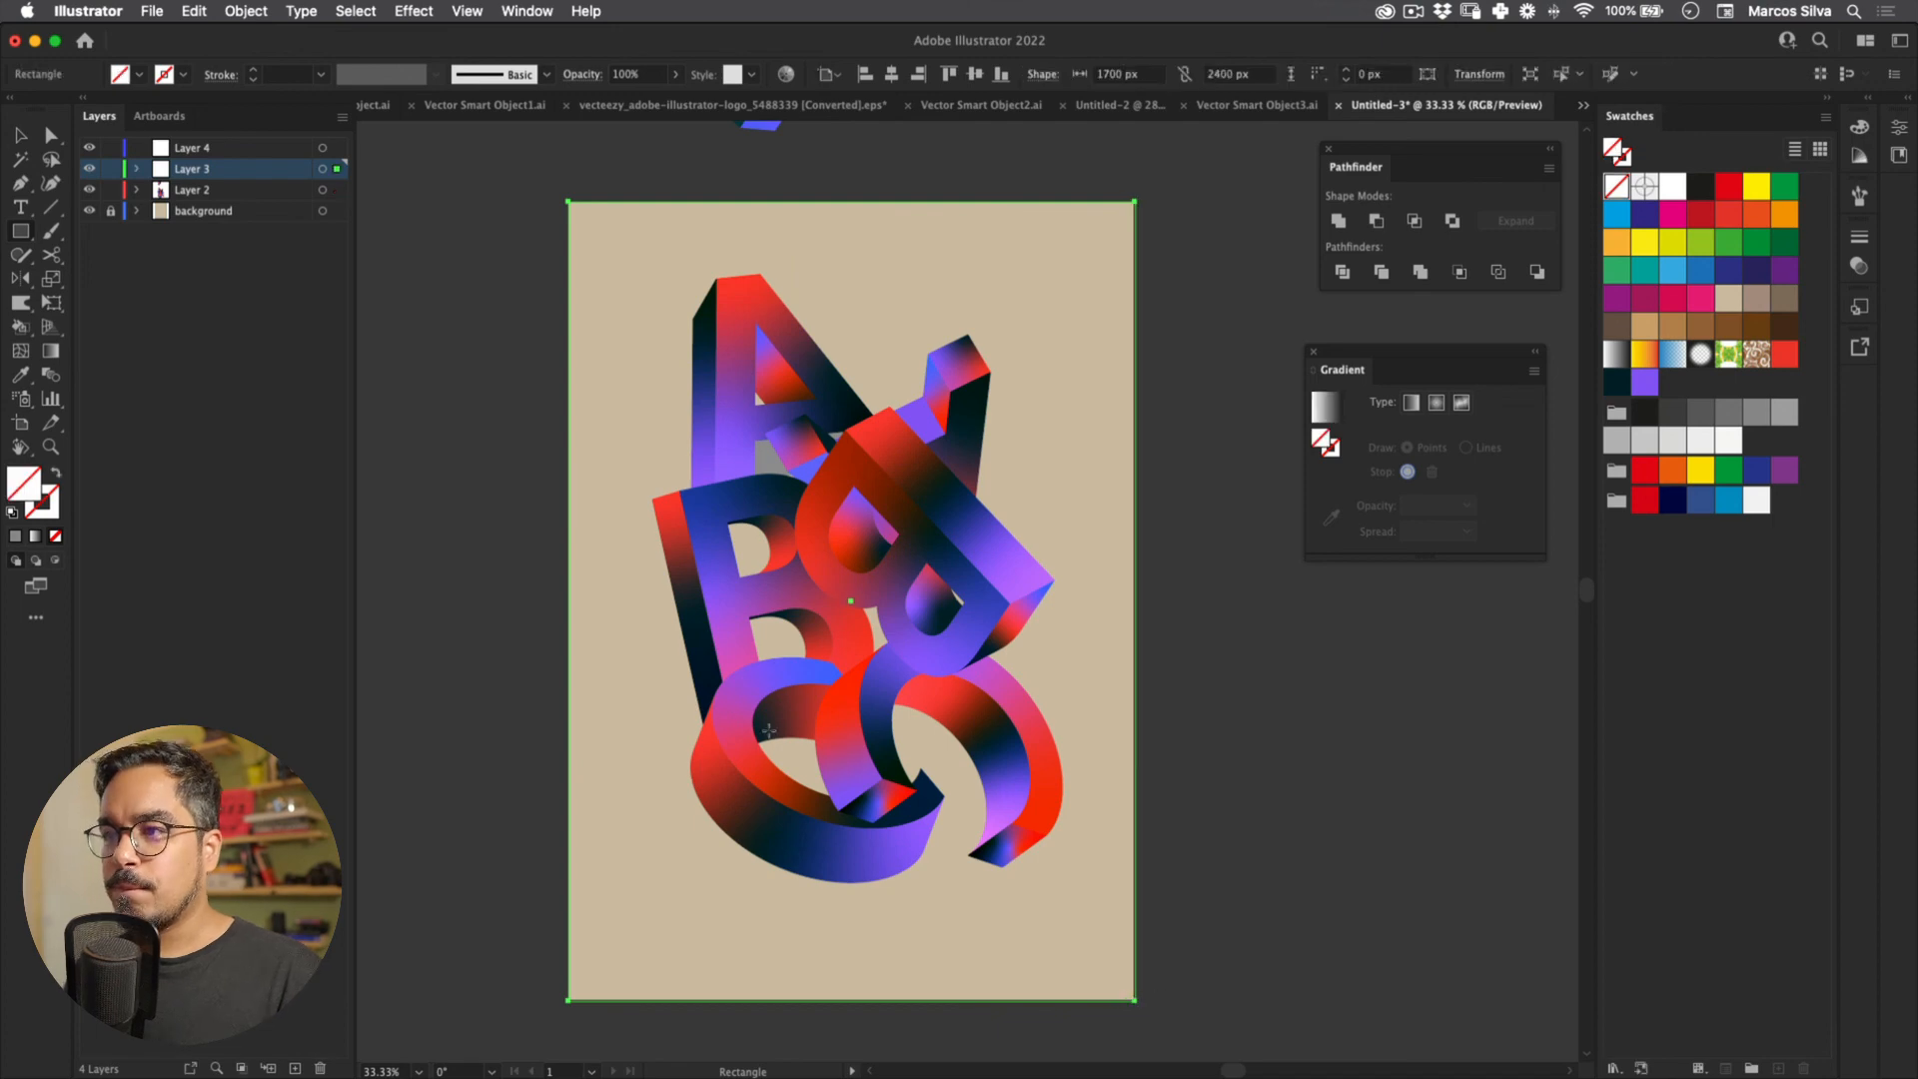
# Step: Give the rectangle a solid black fill and no stroke
pyautogui.press('d')
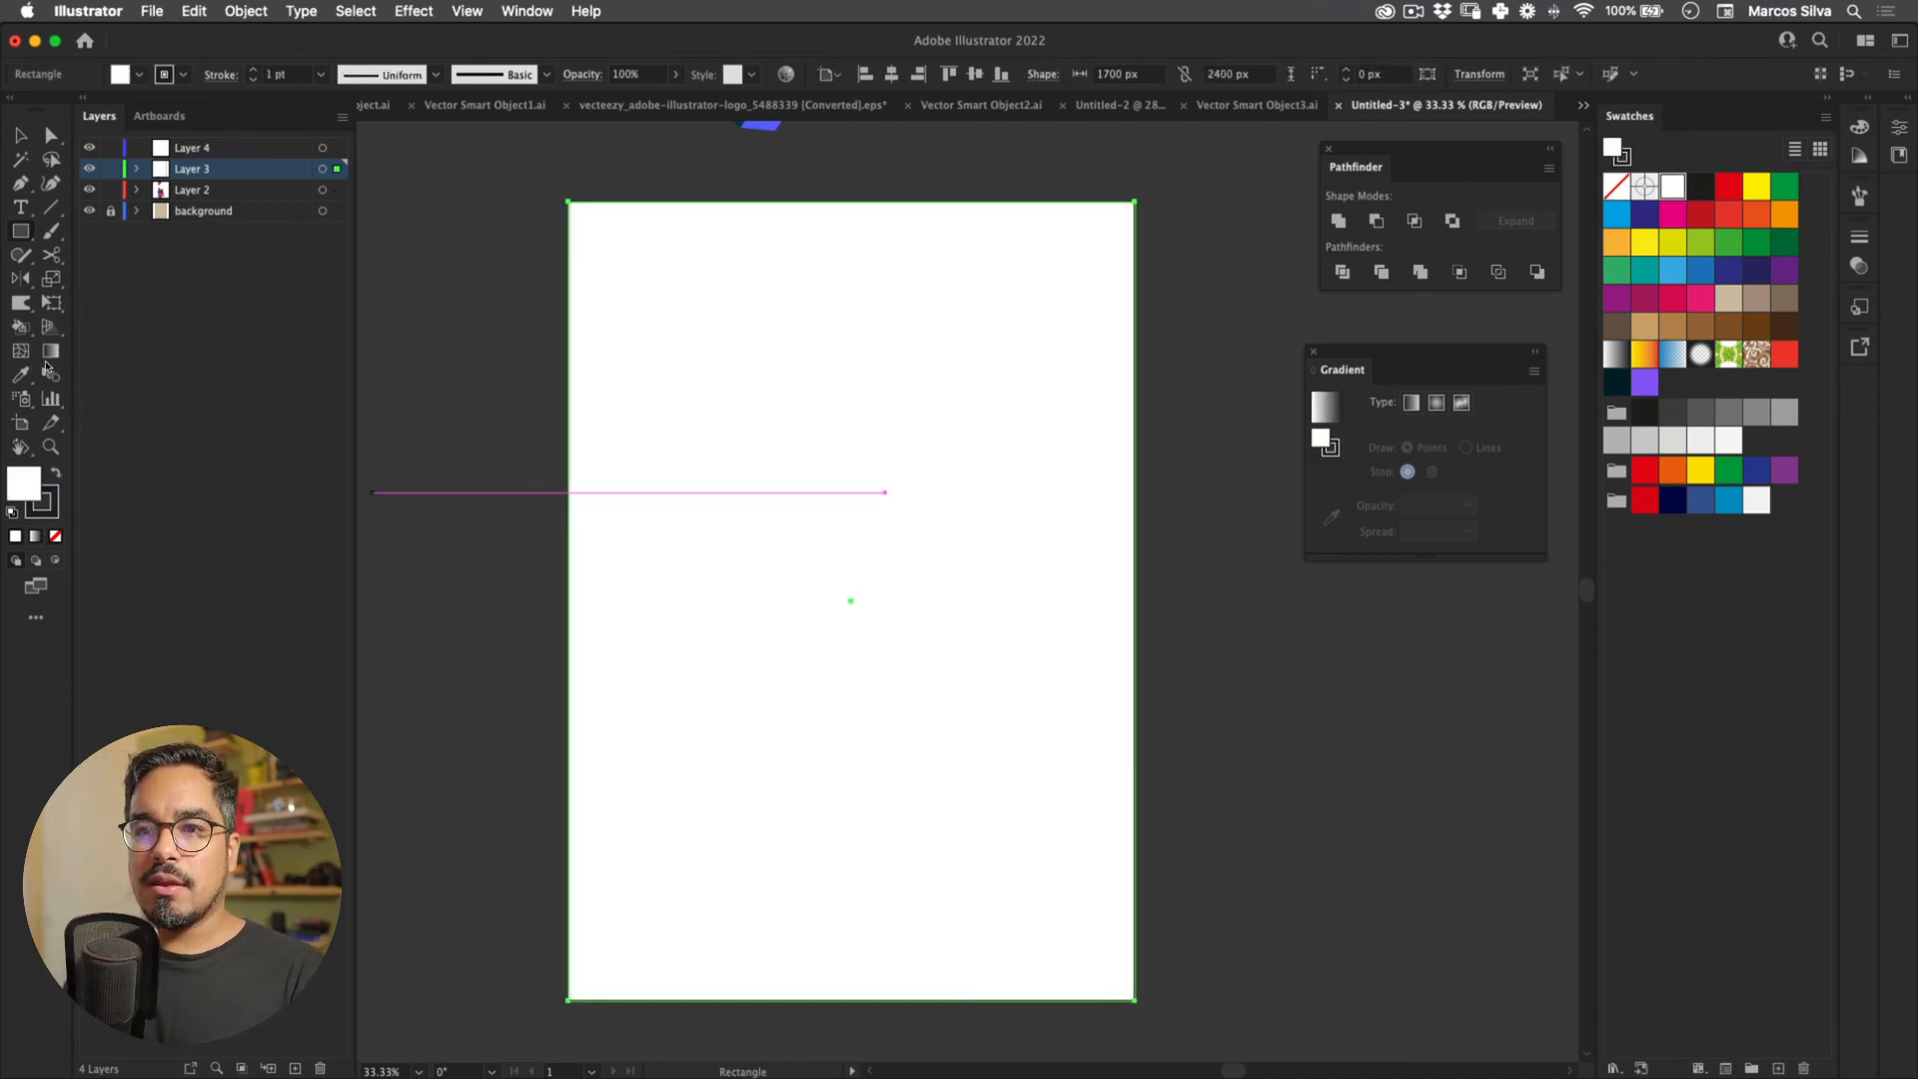
pyautogui.hotkey('shift', 'x')
pyautogui.press('/')
pyautogui.press('v')
pyautogui.press('shift+super+a')
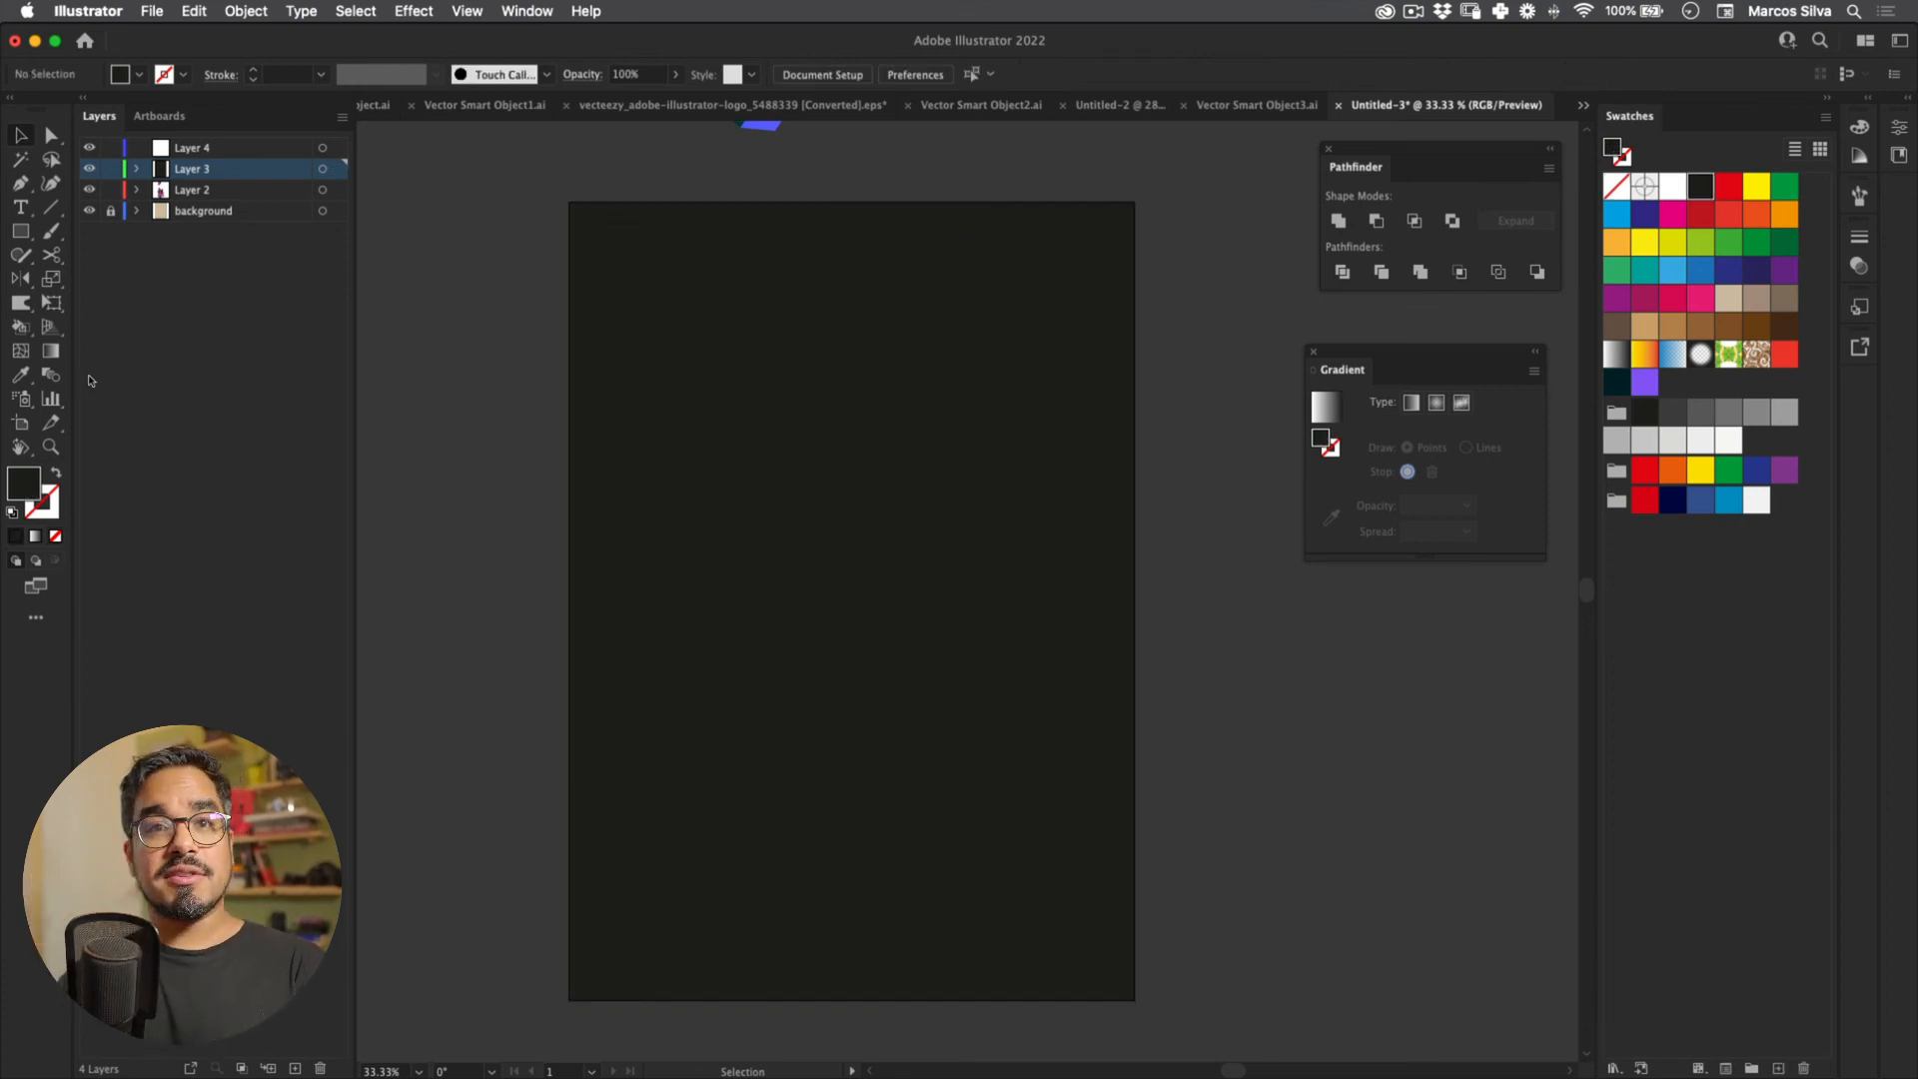
# Step: Apply the Texture > Grain effect (intensity 7, contrast 15, Stippled) to the black rectangle
pyautogui.click(620, 376)
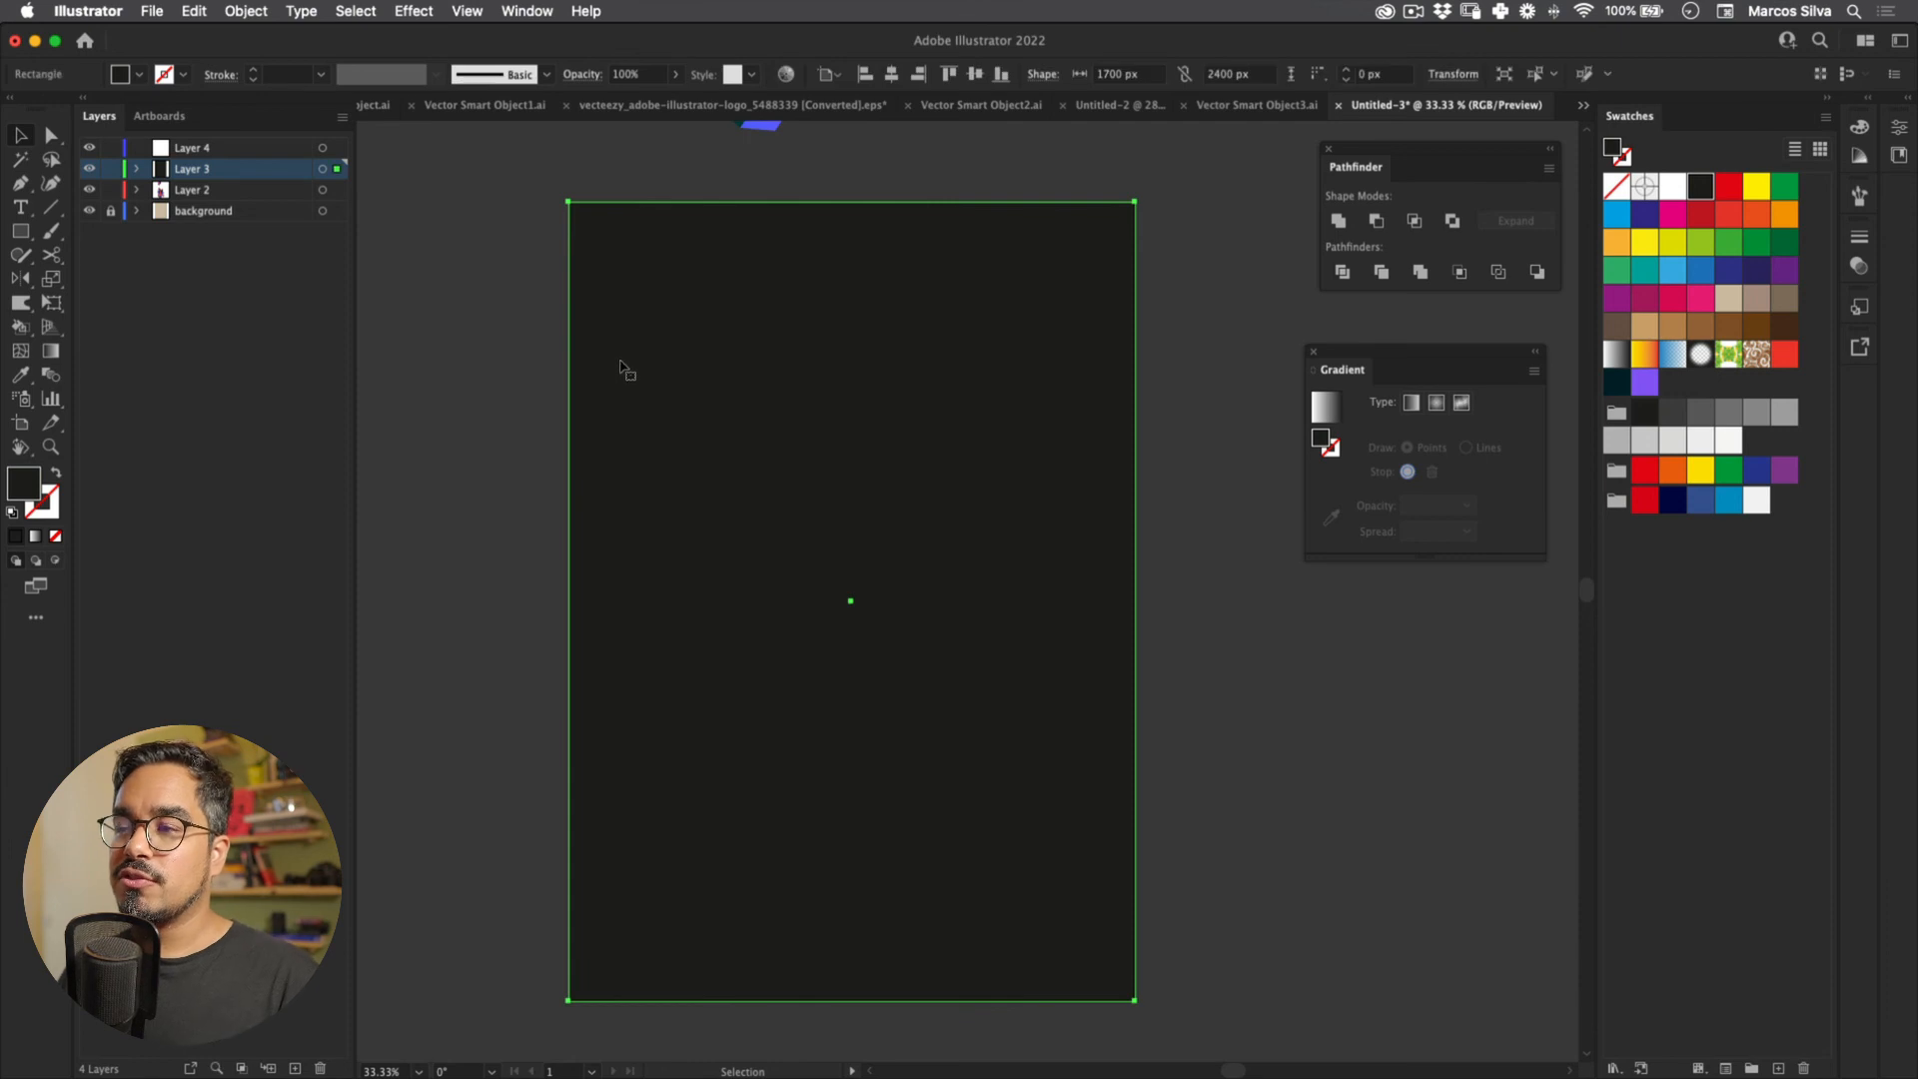
pyautogui.click(413, 11)
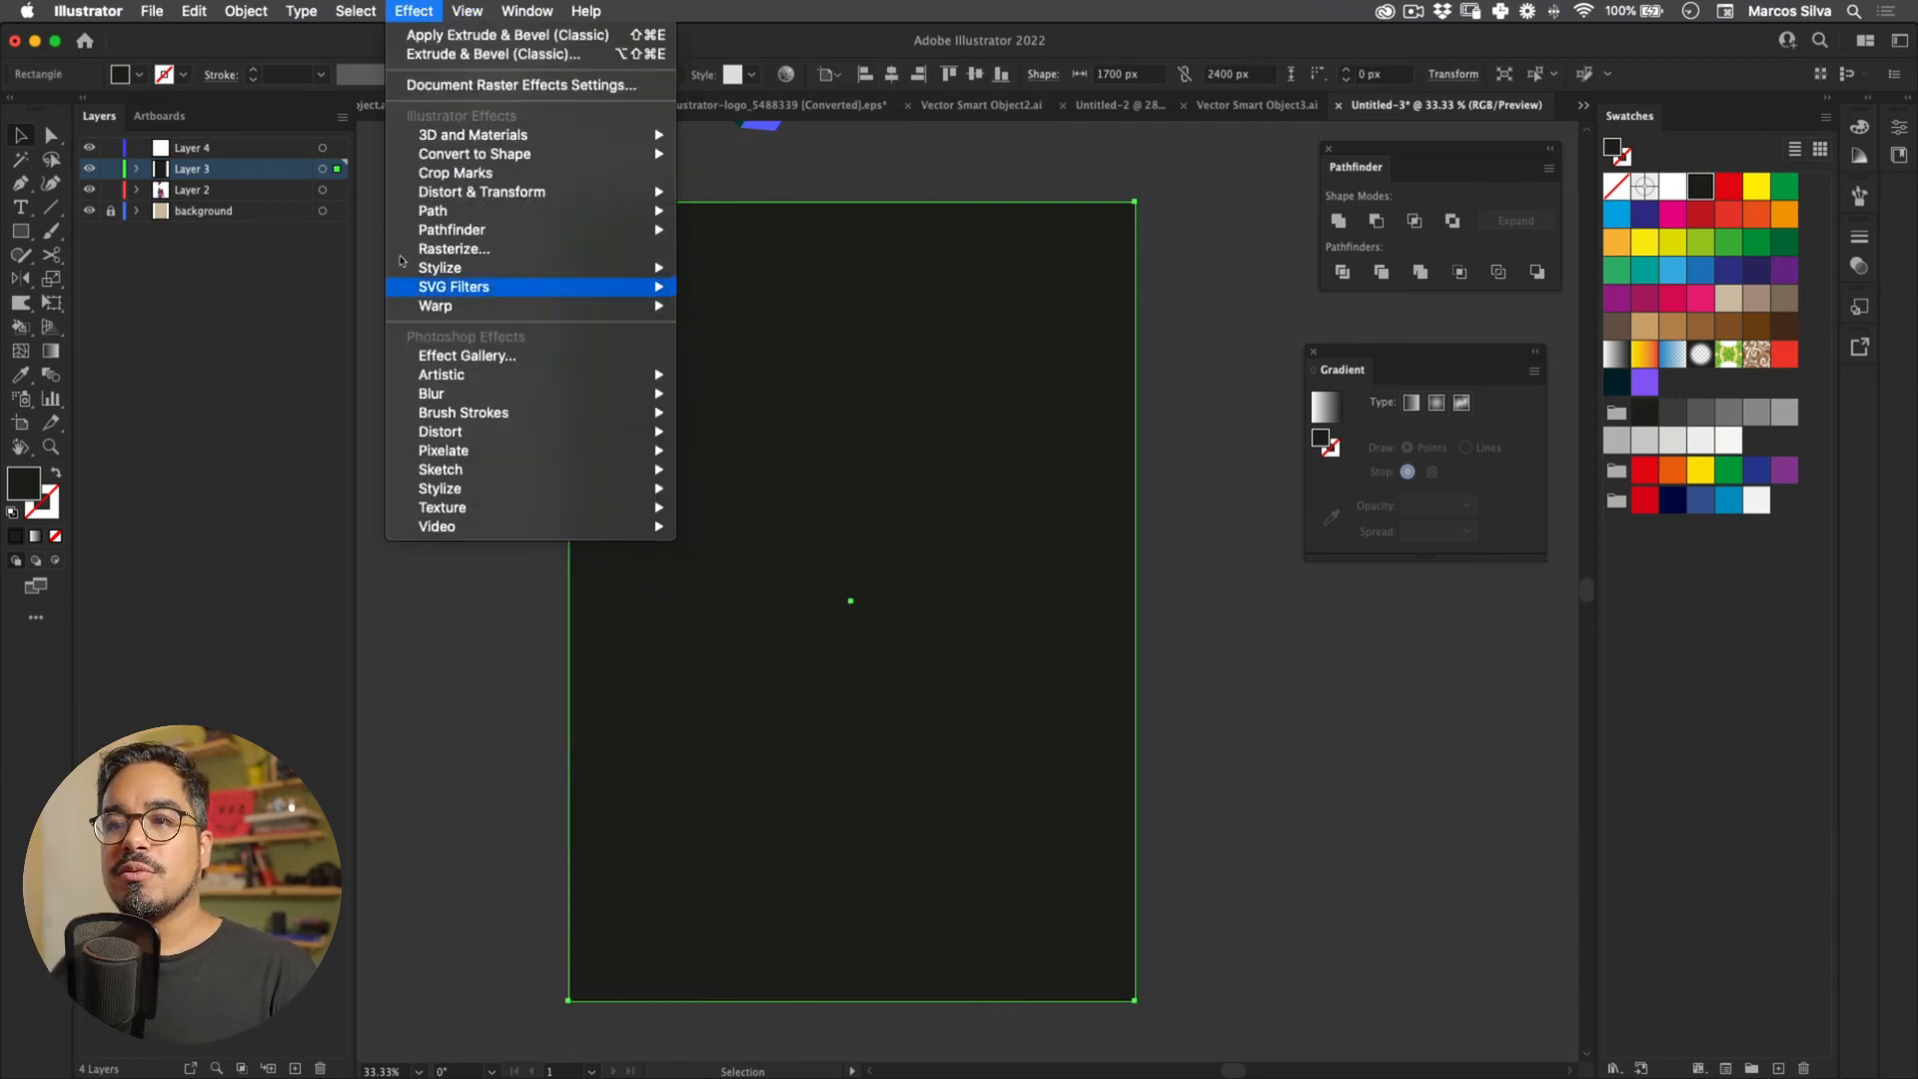
pyautogui.press('Down')
pyautogui.press('Down')
pyautogui.press('Down')
pyautogui.press('Down')
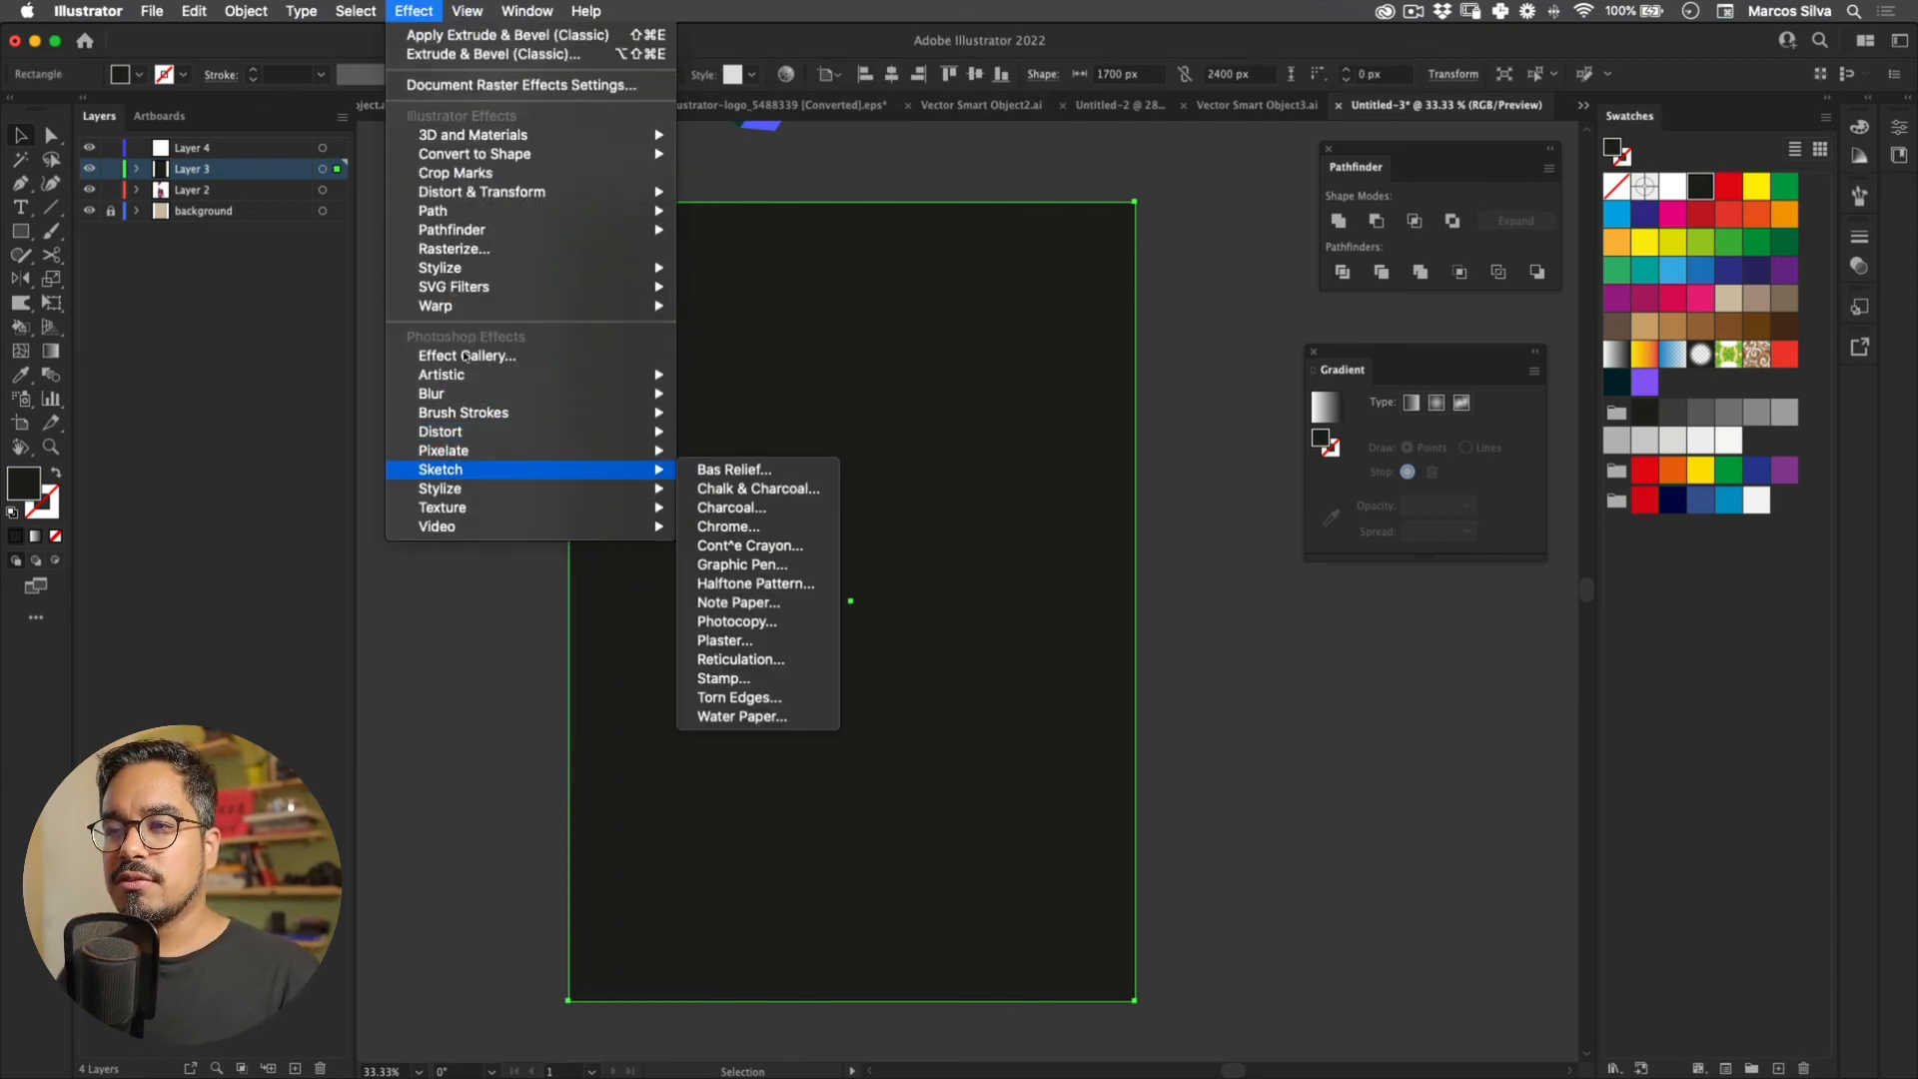
pyautogui.press('Right')
pyautogui.press('Down')
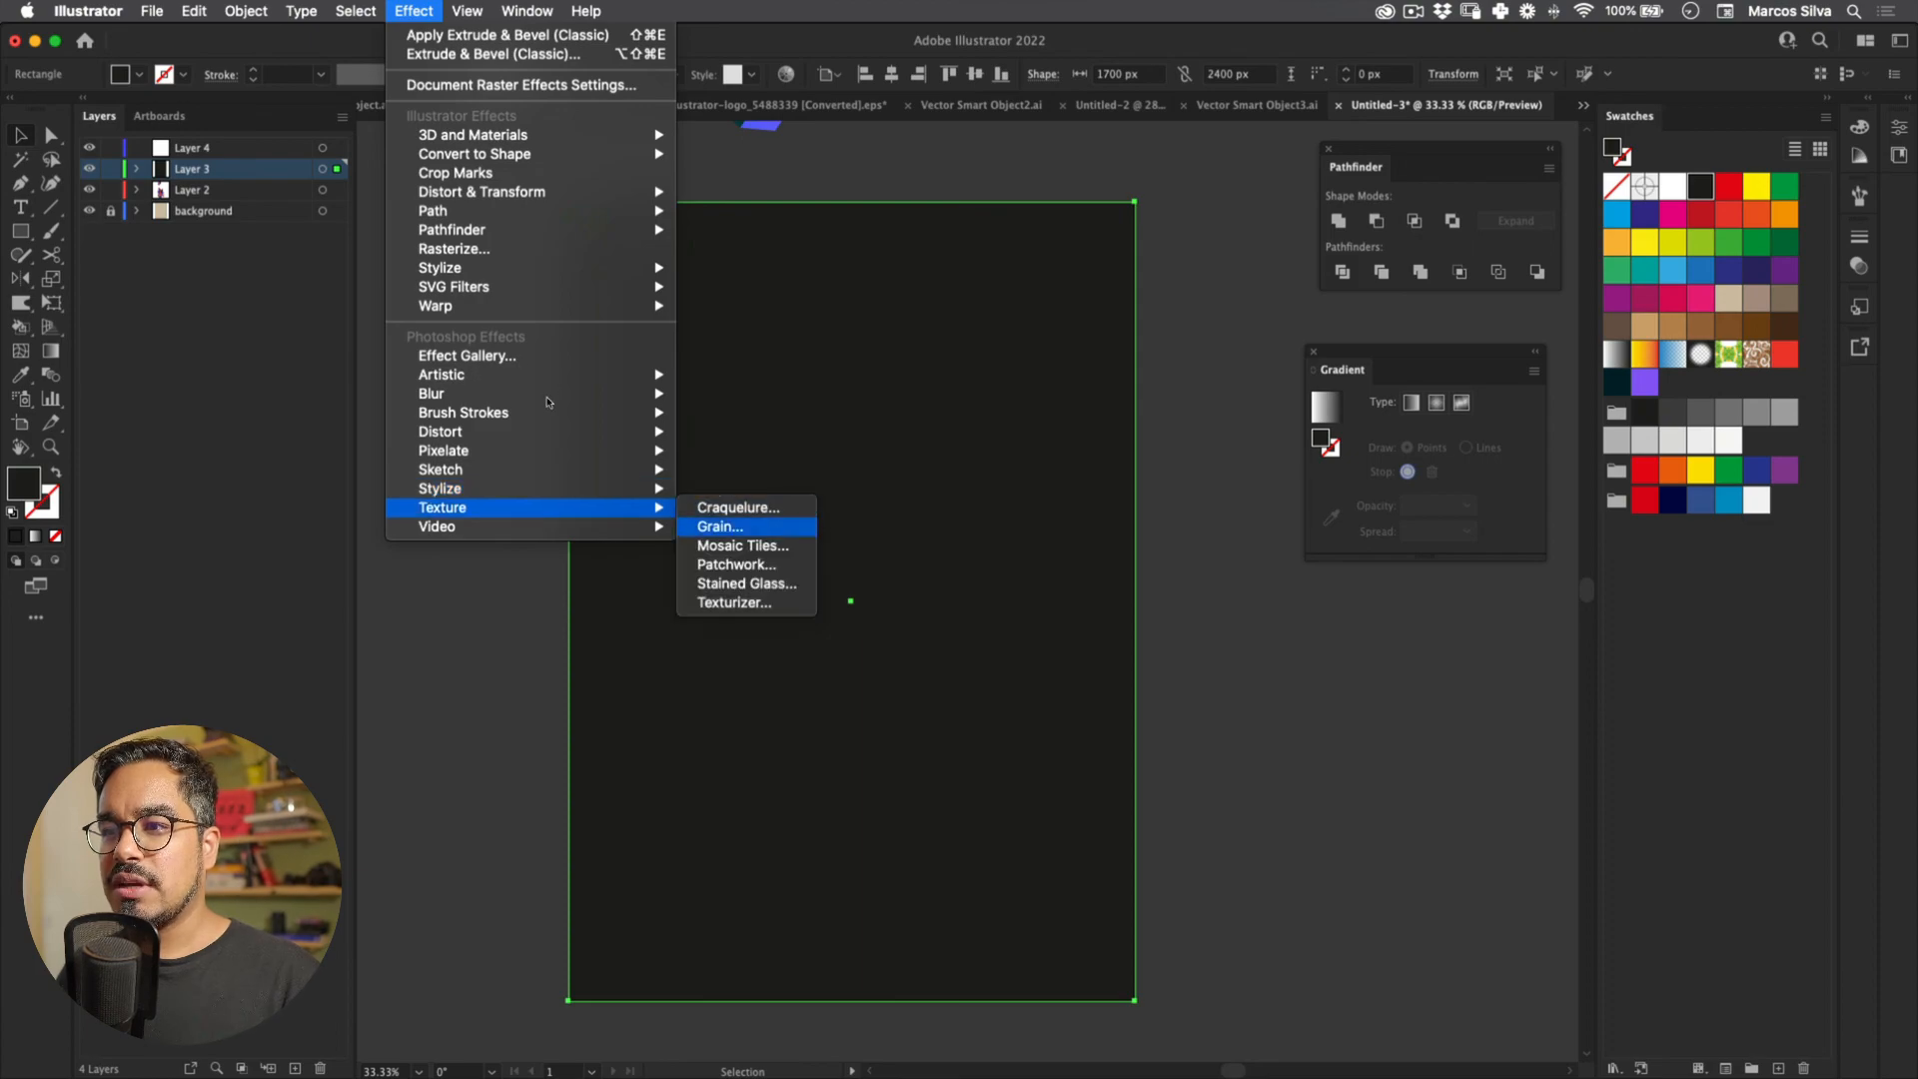
pyautogui.press('Return')
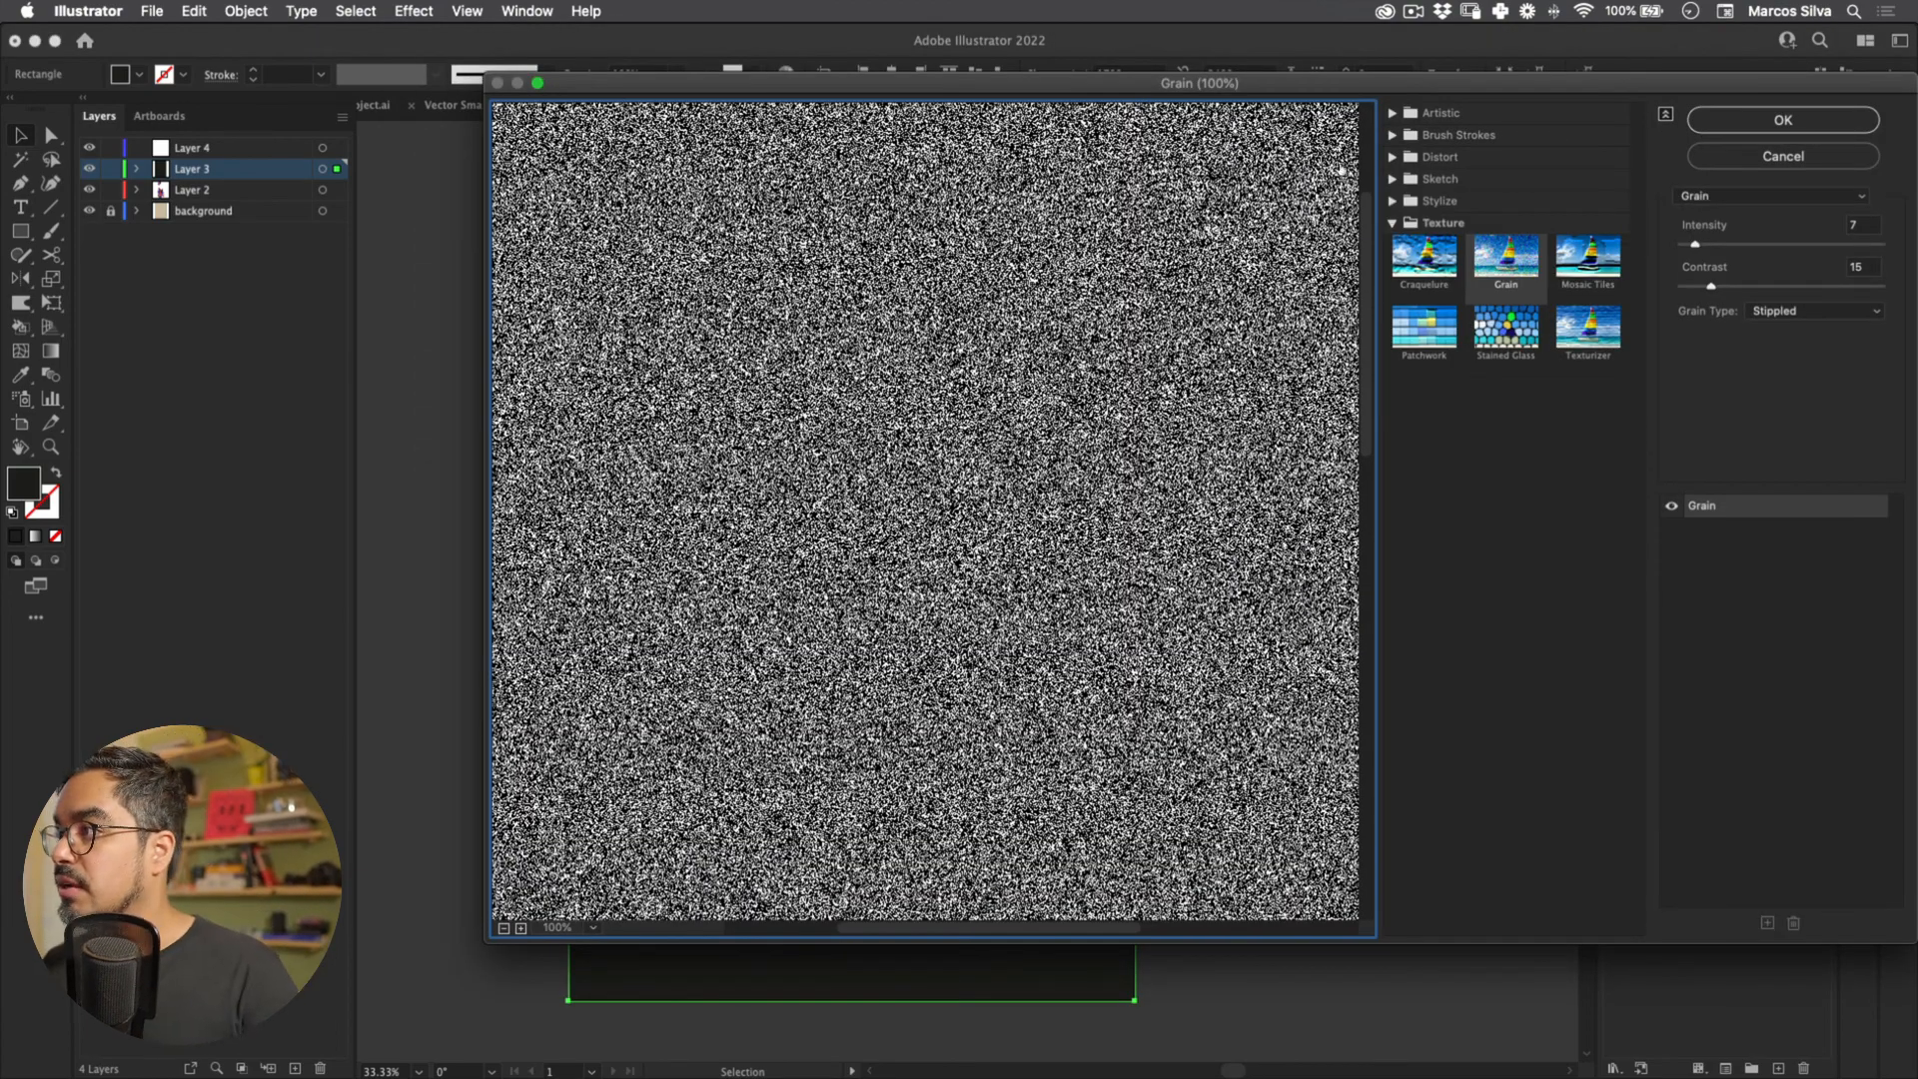
pyautogui.press('Return')
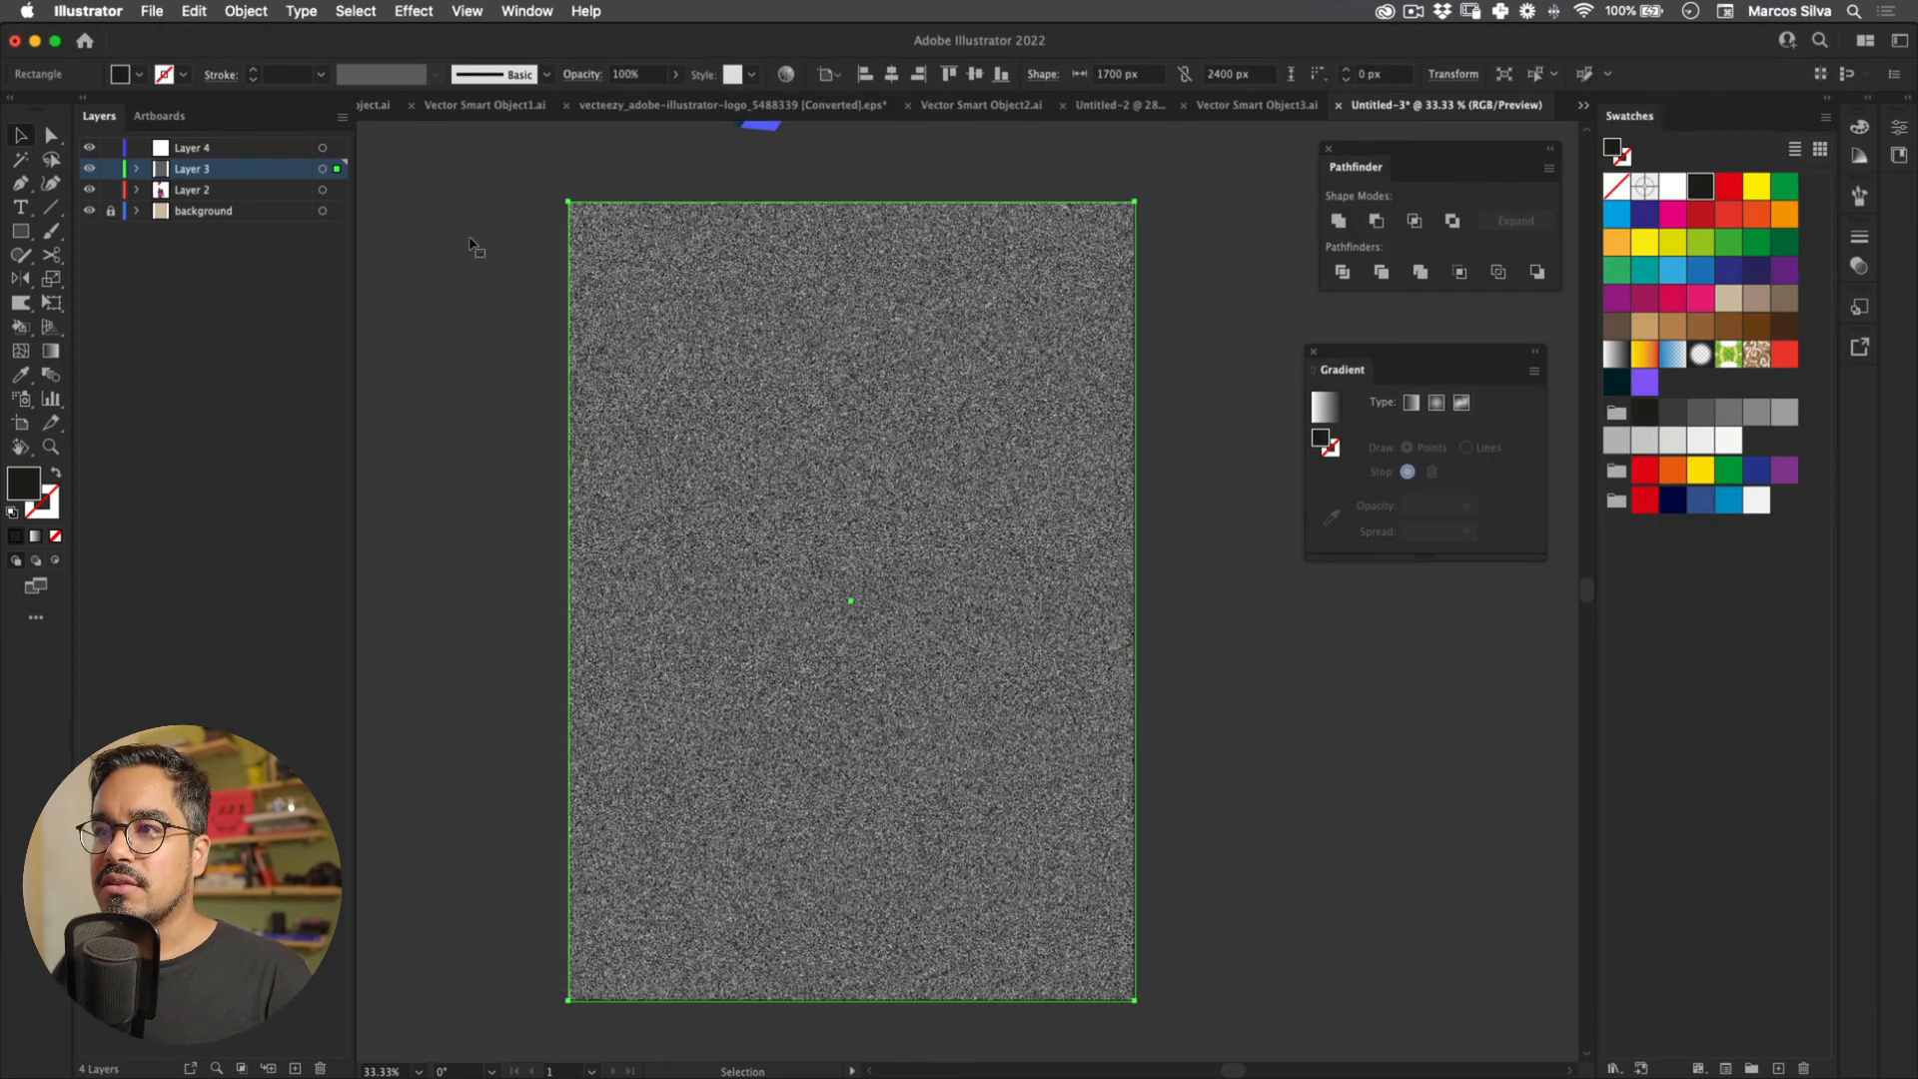
# Step: Set the grain rectangle to Screen blend mode at 5% opacity
pyautogui.click(583, 74)
pyautogui.click(414, 107)
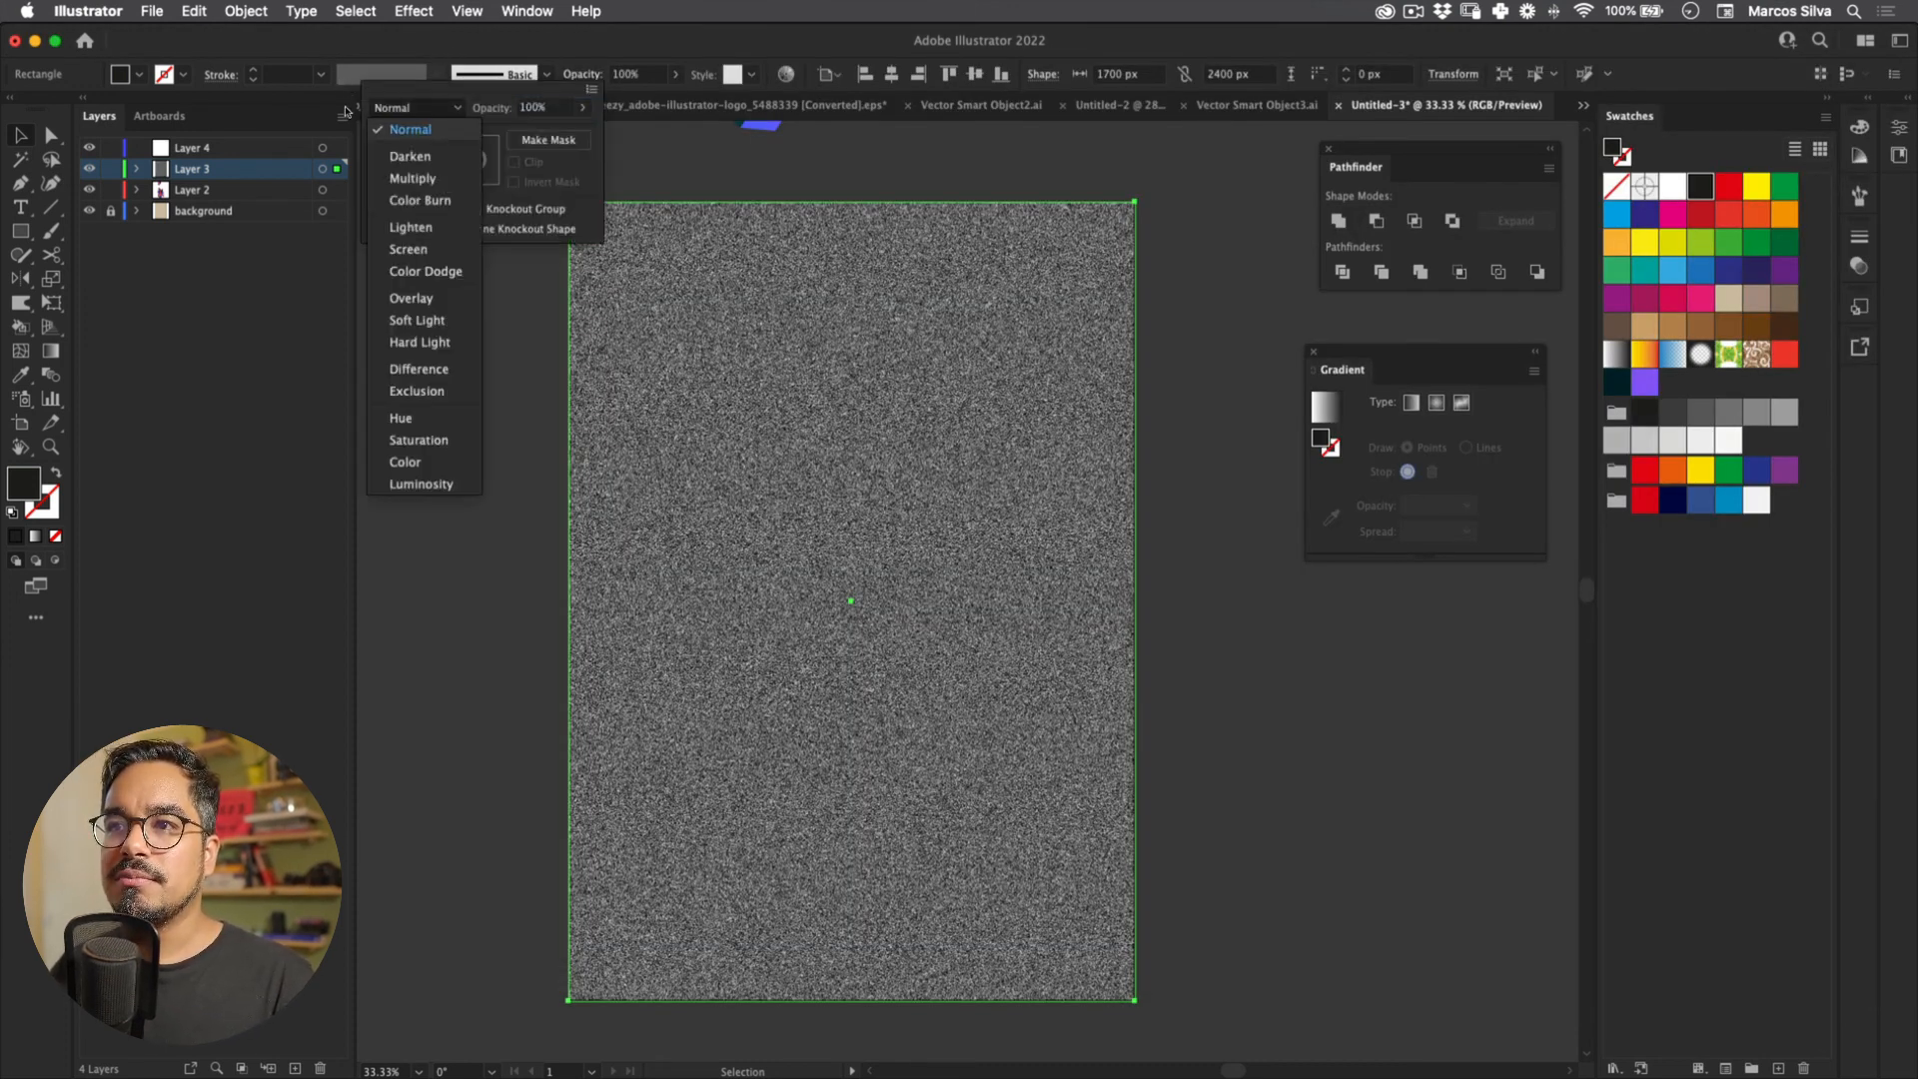
pyautogui.click(409, 249)
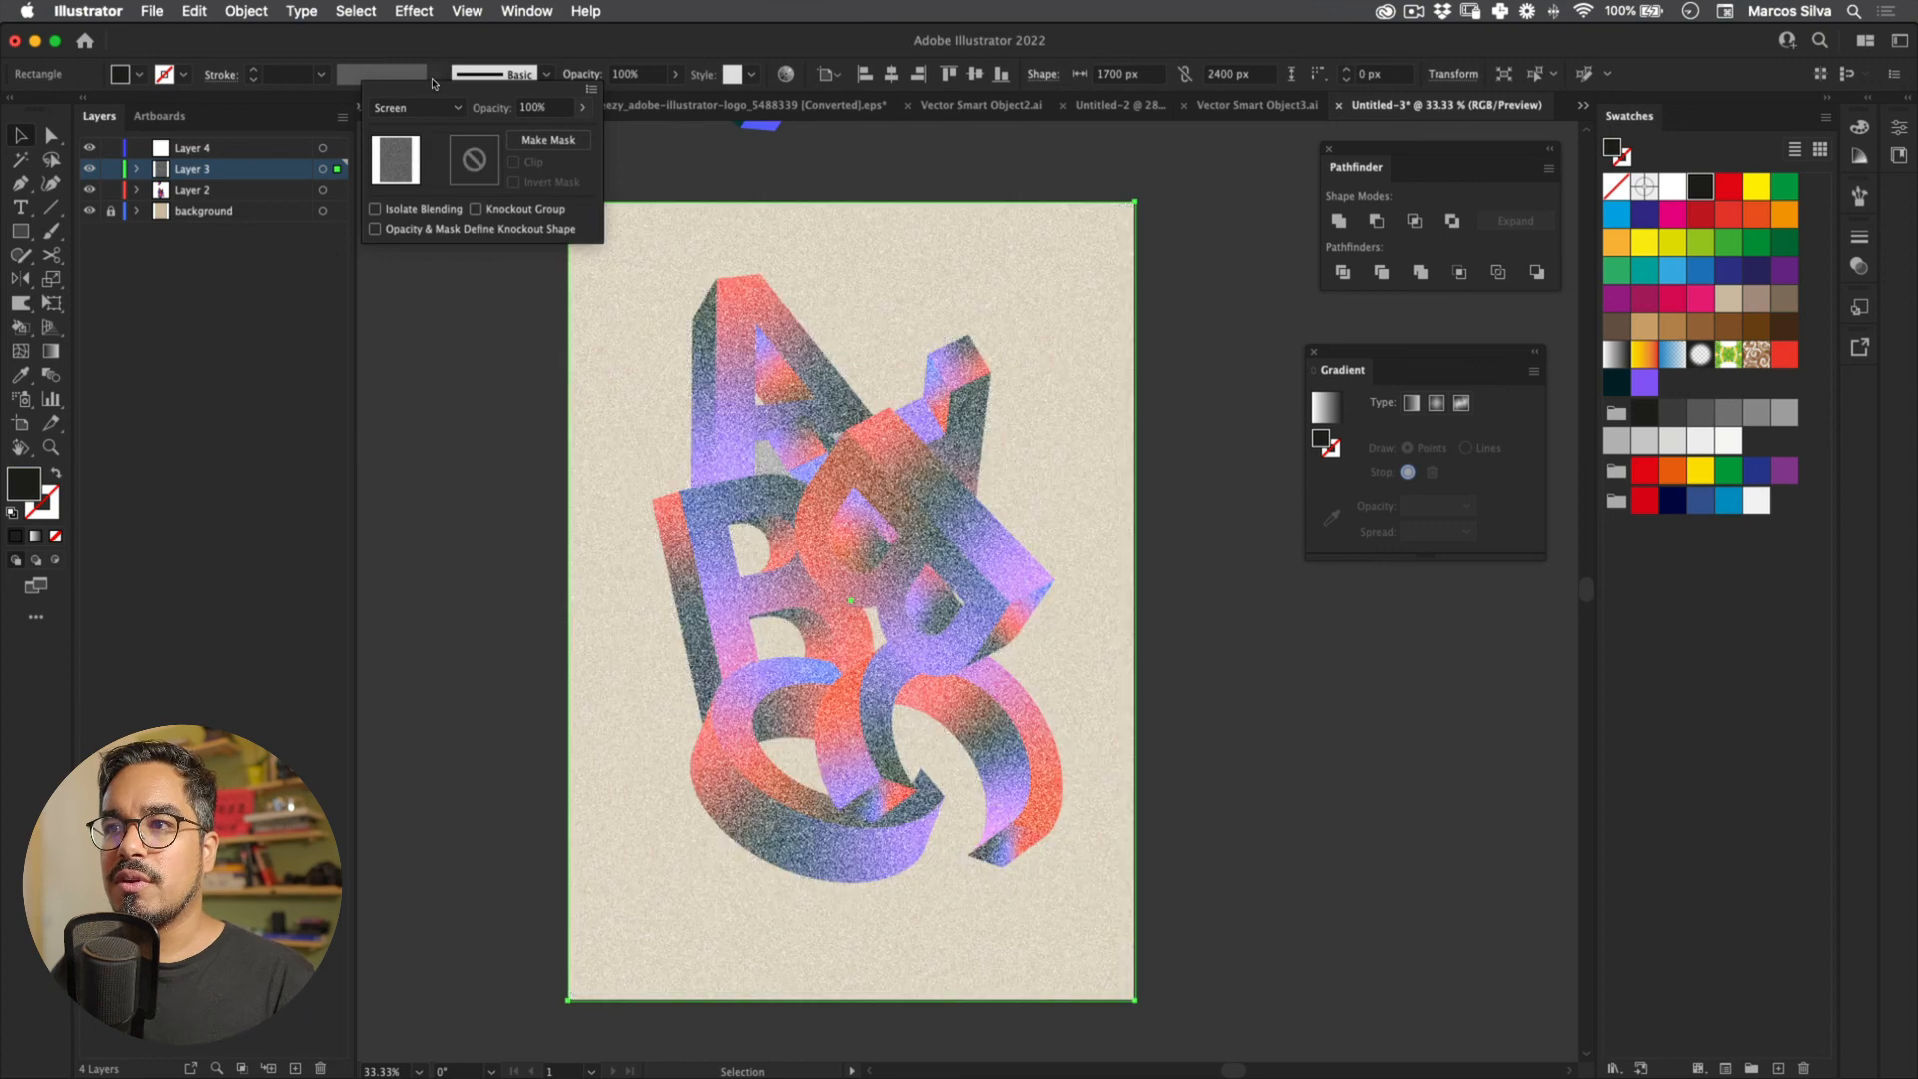
pyautogui.moveTo(423, 97); pyautogui.dragTo(389, 109)
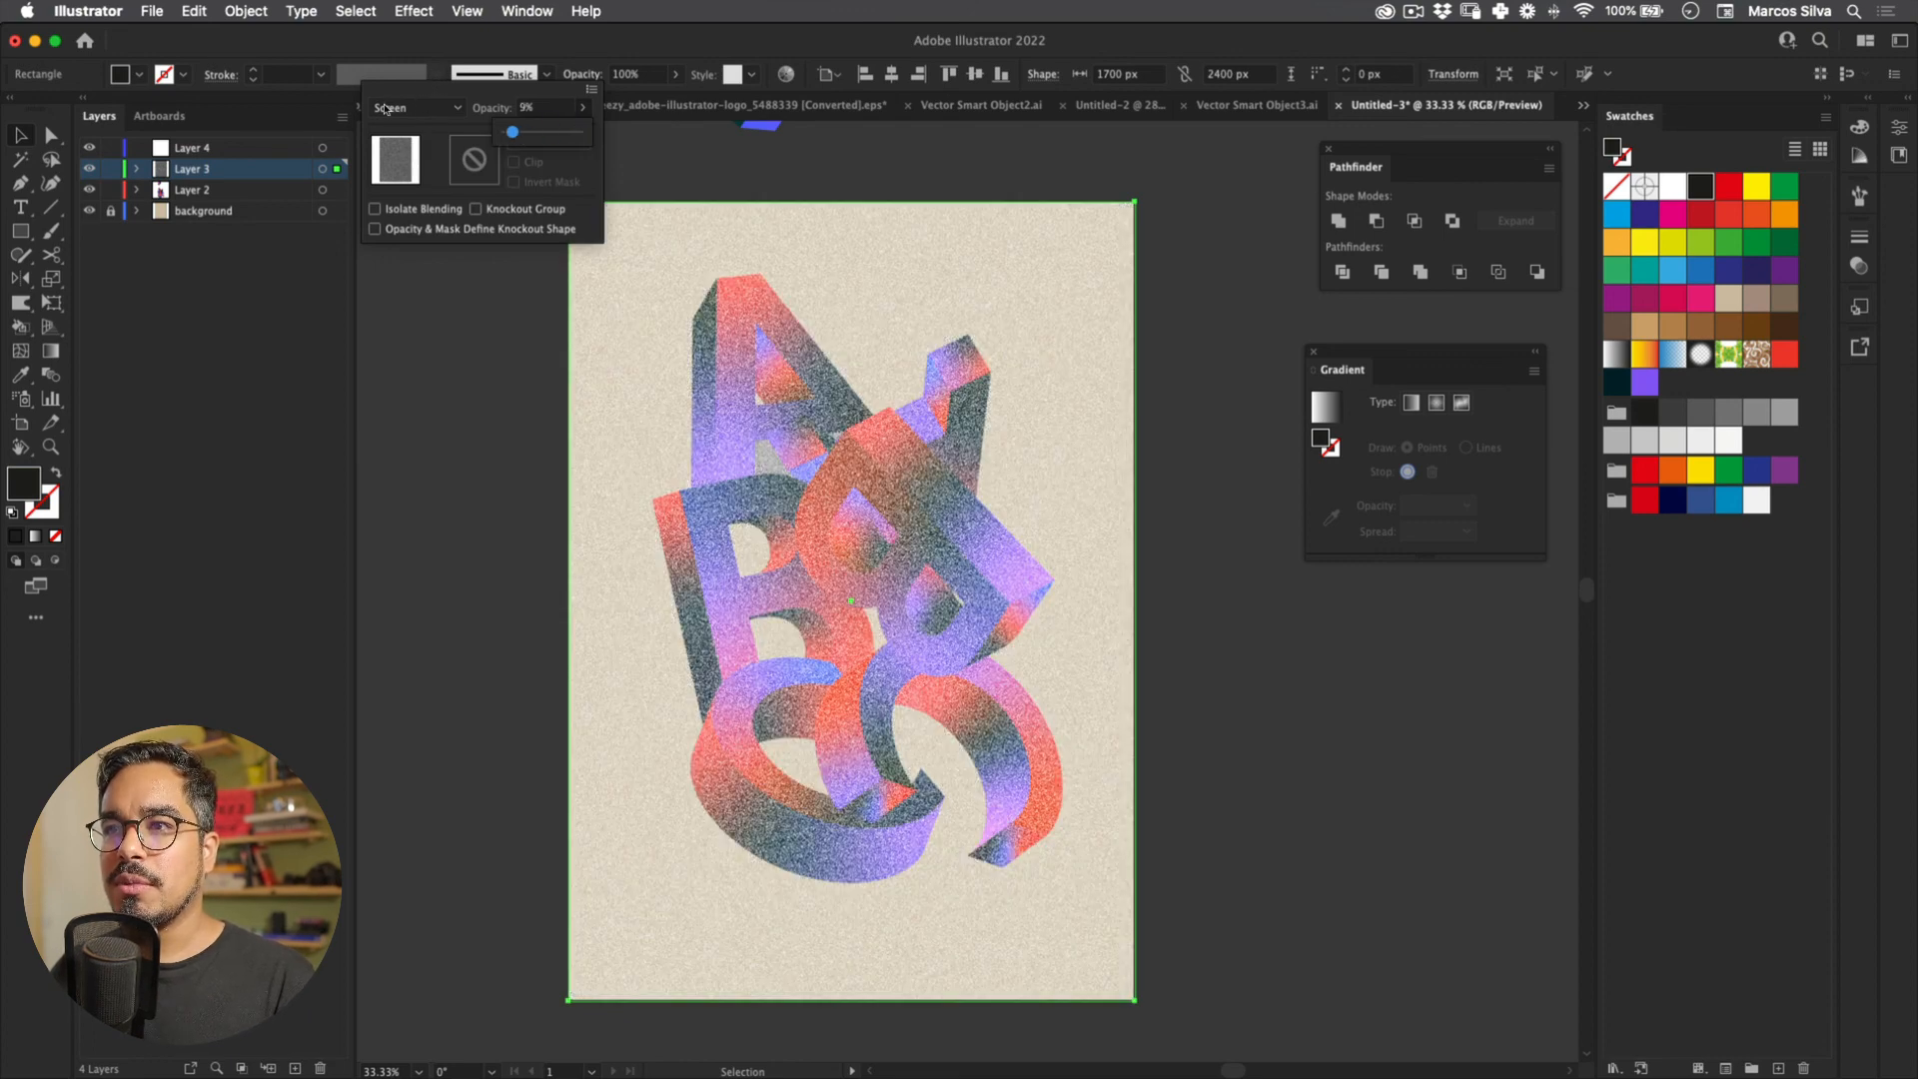
pyautogui.moveTo(395, 180); pyautogui.dragTo(362, 291)
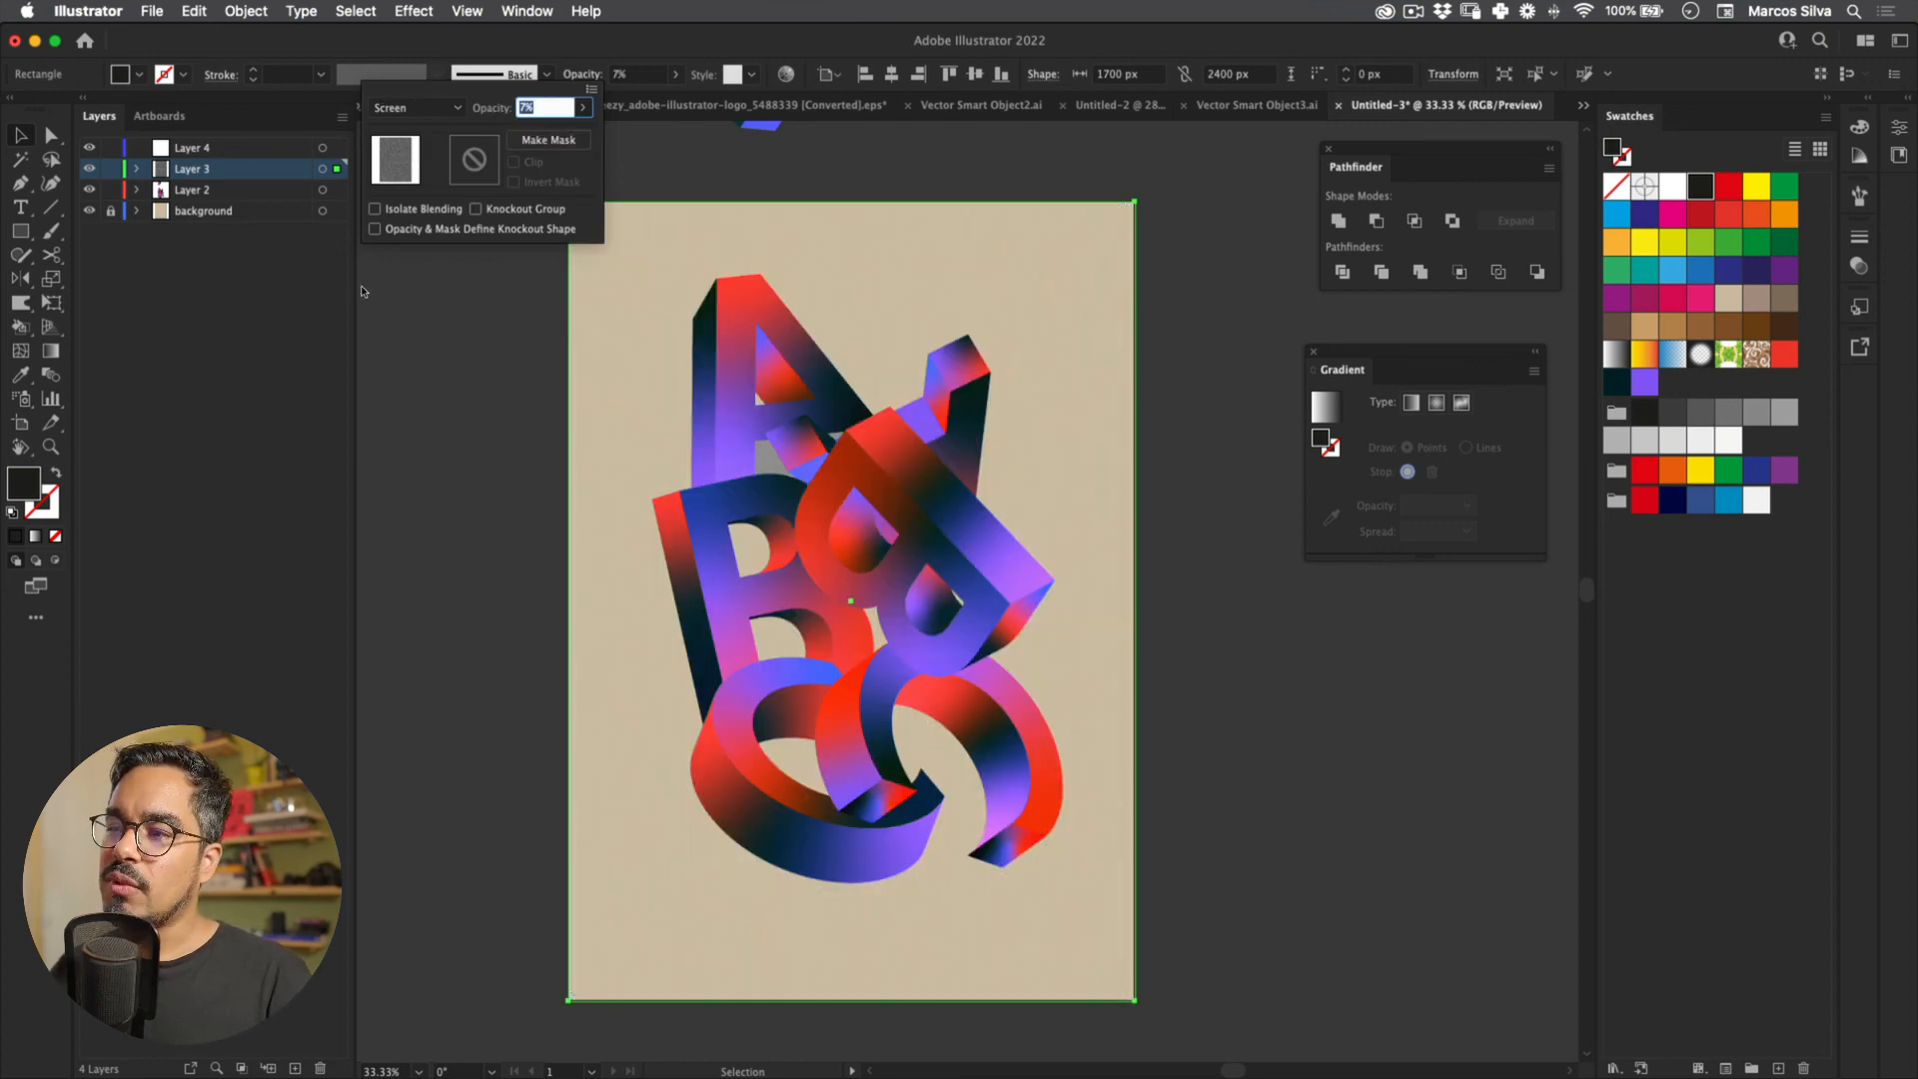
pyautogui.write('5')
pyautogui.press('Tab')
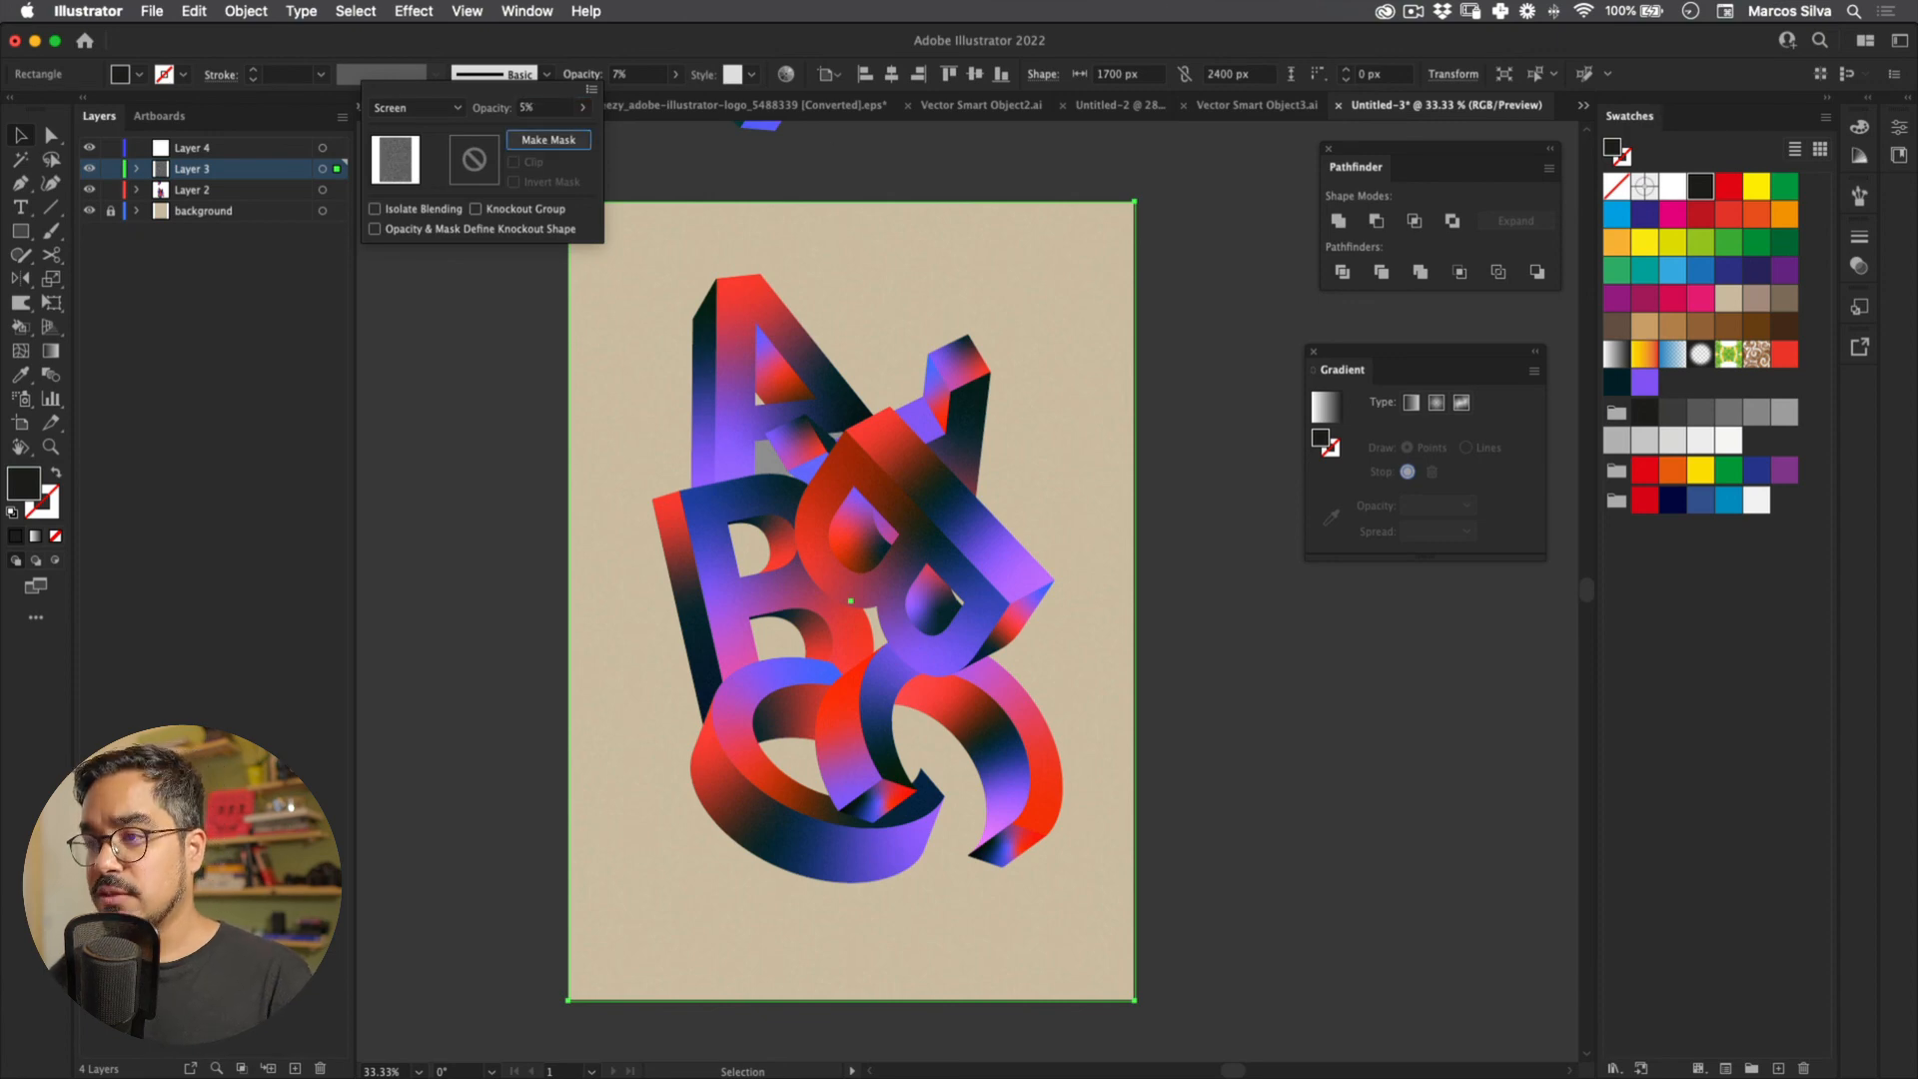
pyautogui.press('Escape')
# Step: Zoom in to check the faint grain texture, then zoom back out and deselect everything
pyautogui.moveTo(884, 503)
pyautogui.mouseDown()
pyautogui.moveTo(1103, 528)
pyautogui.moveTo(880, 528)
pyautogui.mouseUp()
pyautogui.moveTo(880, 529); pyautogui.dragTo(735, 491)
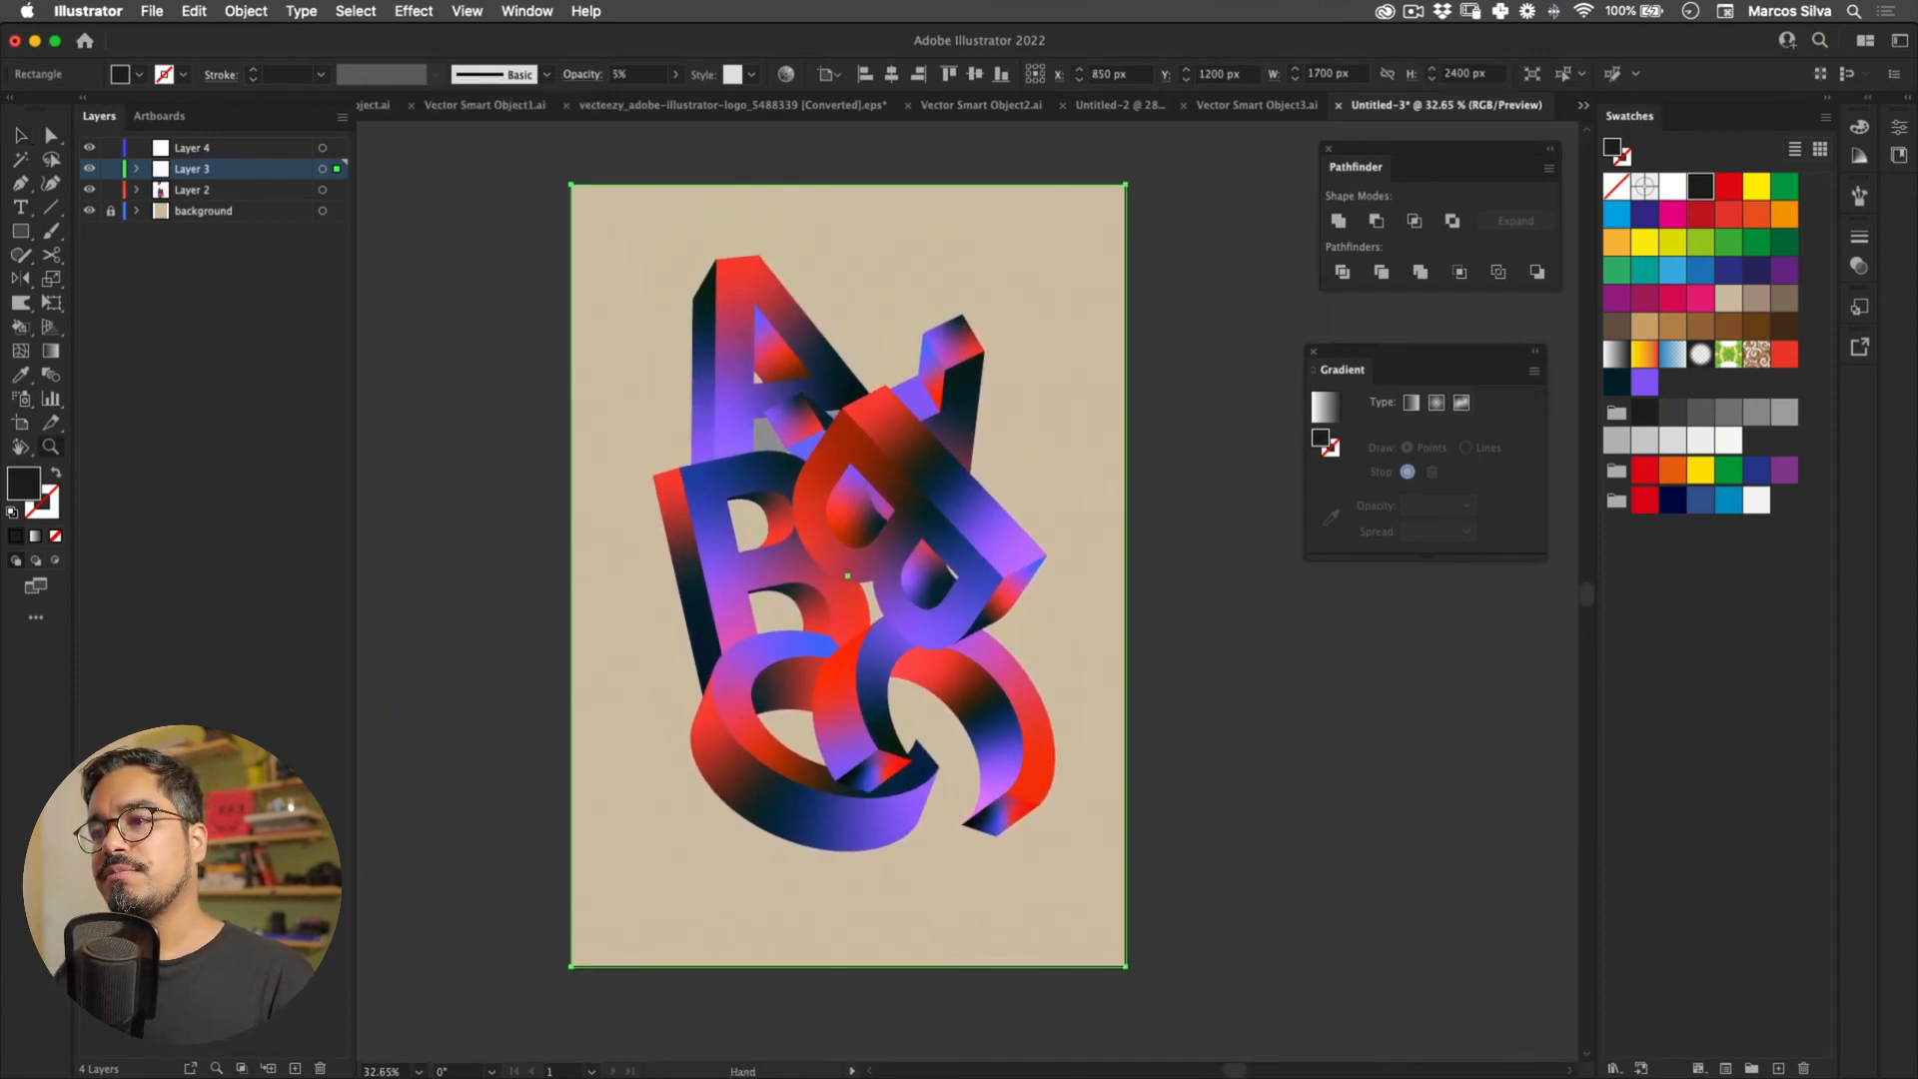
pyautogui.press('super+shift+a')
pyautogui.press('super+a')
pyautogui.press('super+shift+a')
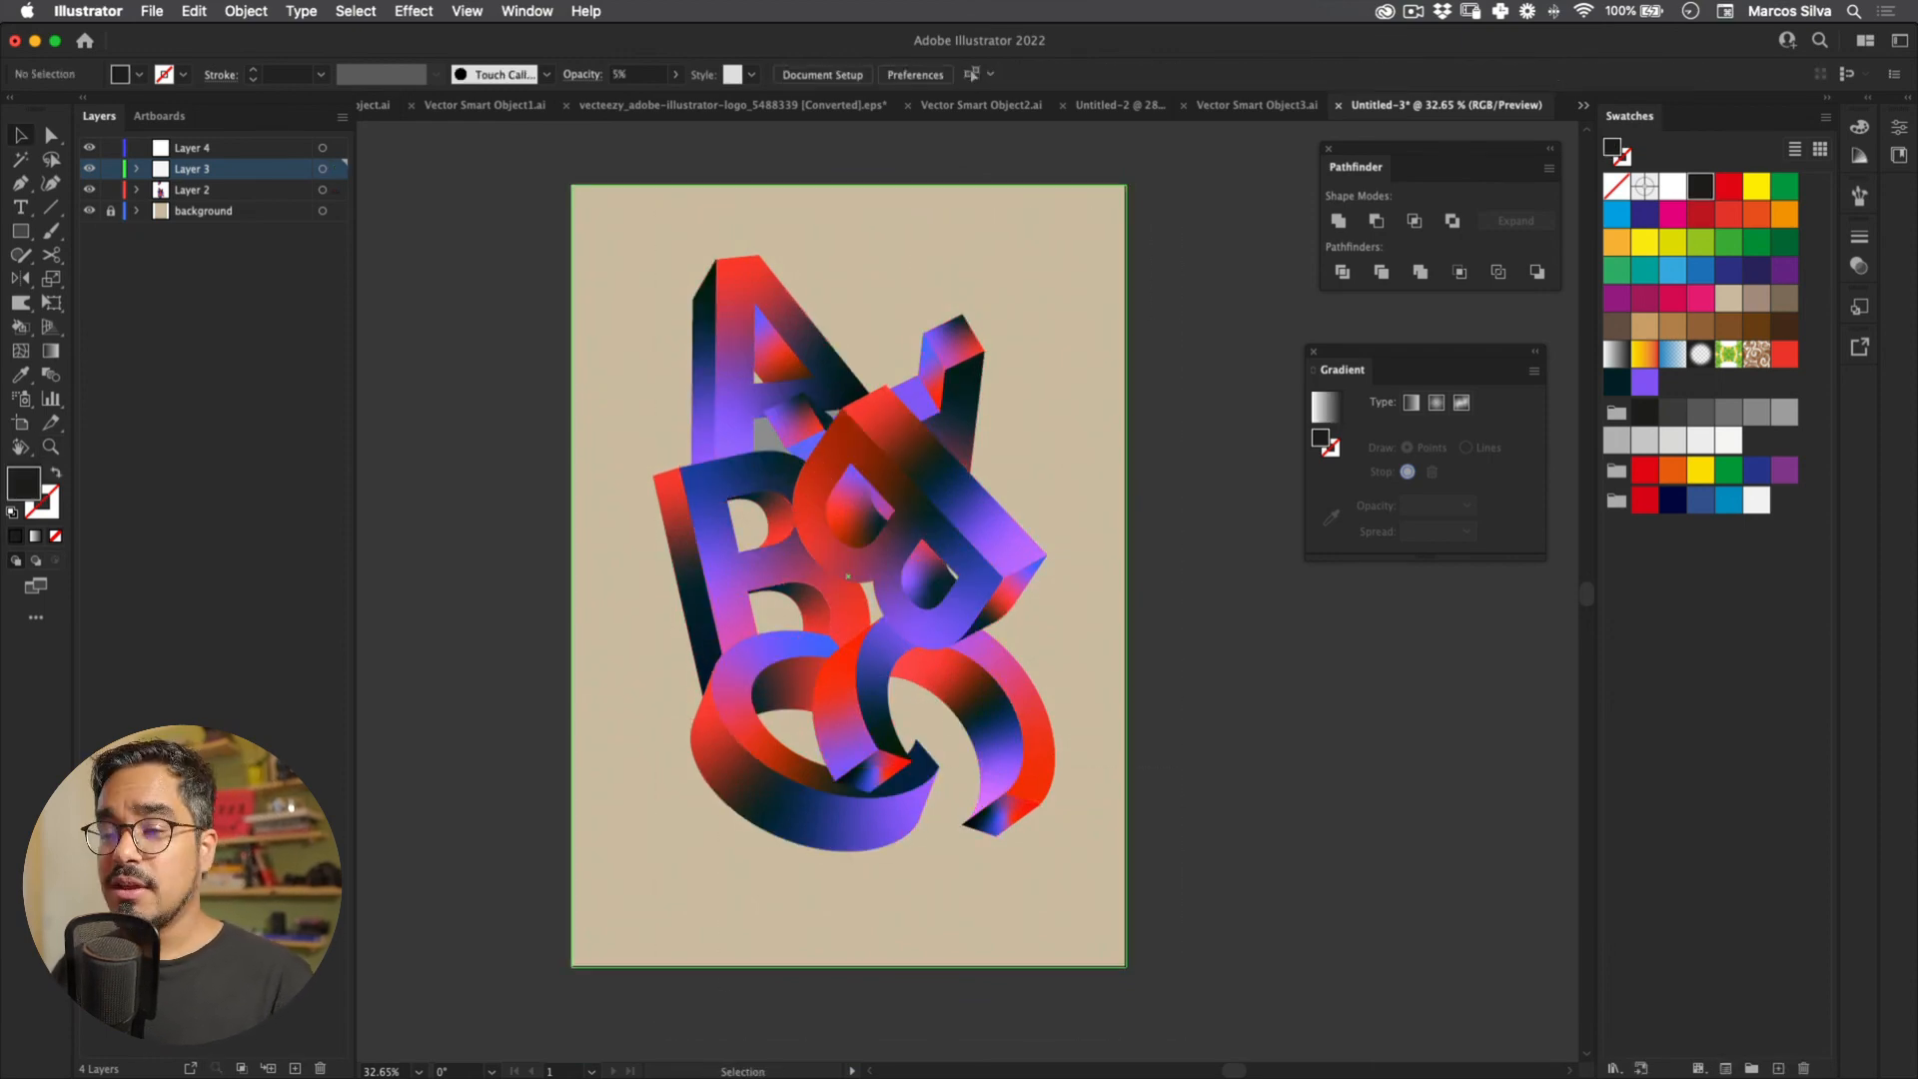